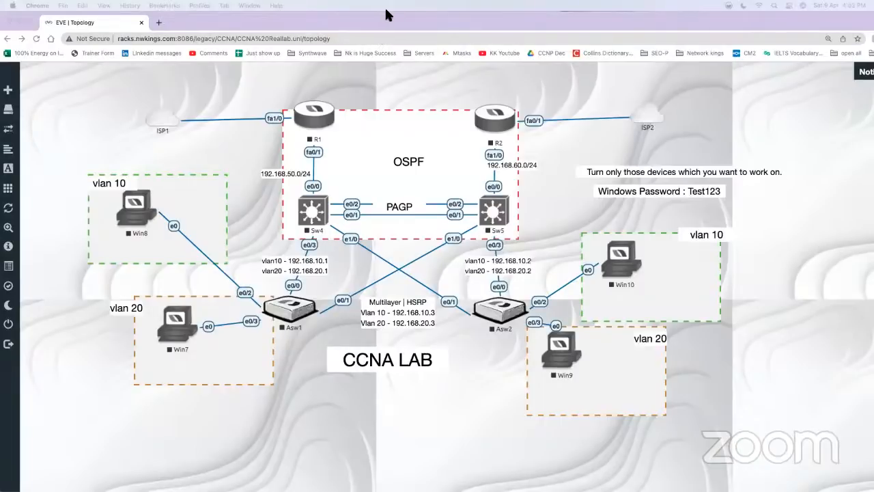
Step: Mark up the topology by underlining and circling OSPF, boxing the Sw4–Sw5 links, and circling PAGP
click(746, 97)
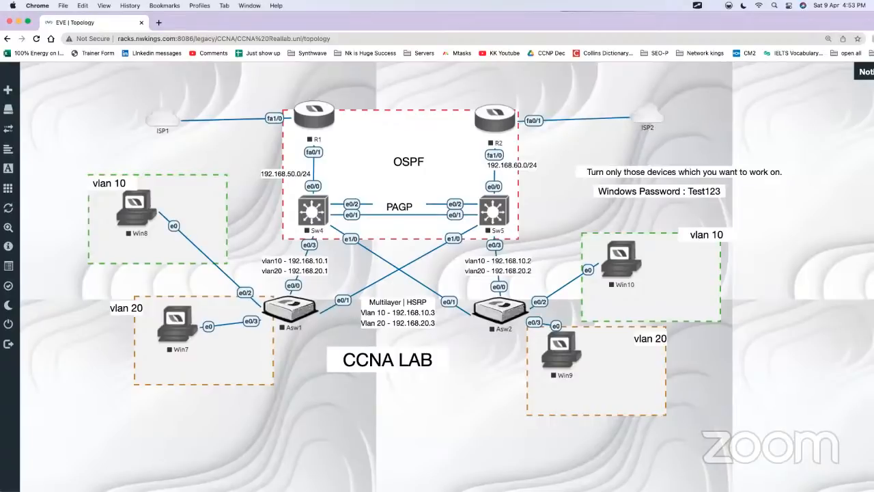
key(ctrl+a)
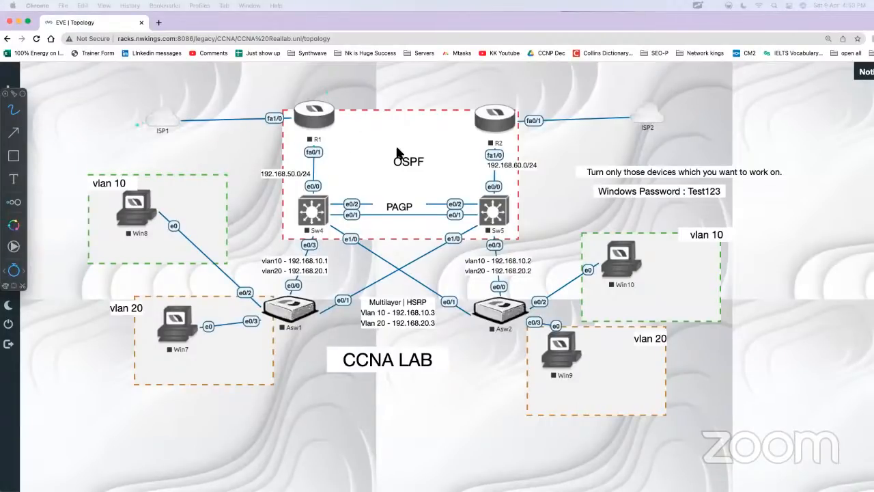
drag(388, 174, 397, 173)
mouse_move(335, 220)
mouse_down()
mouse_move(448, 222)
mouse_move(403, 200)
mouse_move(338, 208)
mouse_up()
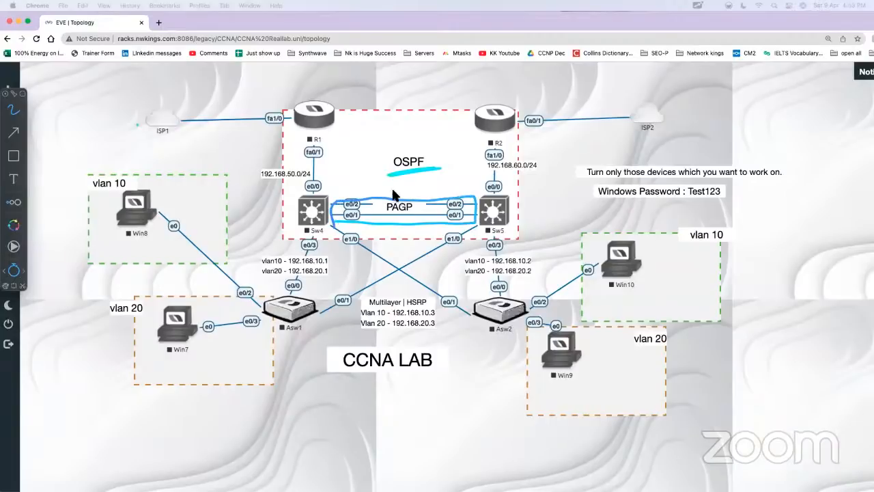
drag(394, 196, 412, 213)
drag(409, 147, 397, 175)
drag(422, 145, 404, 148)
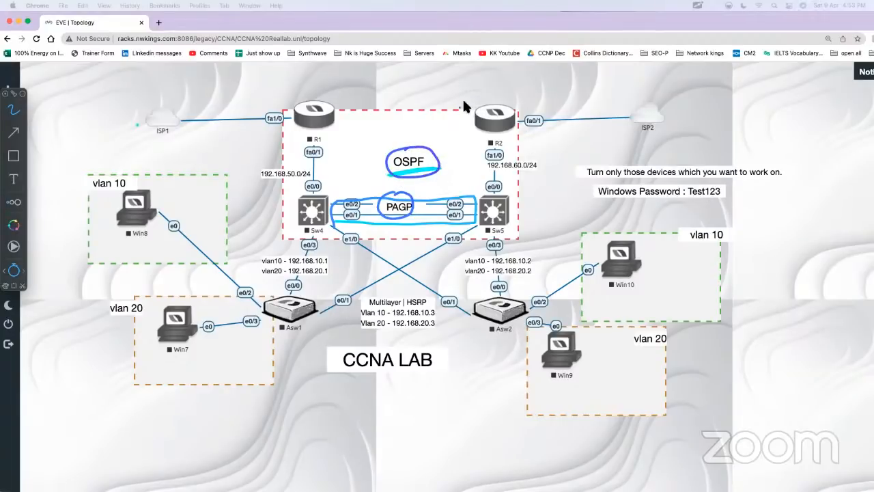
Step: Draw an arrow from R2 towards ISP2 and label it with a circled NAT note
drag(457, 109, 577, 85)
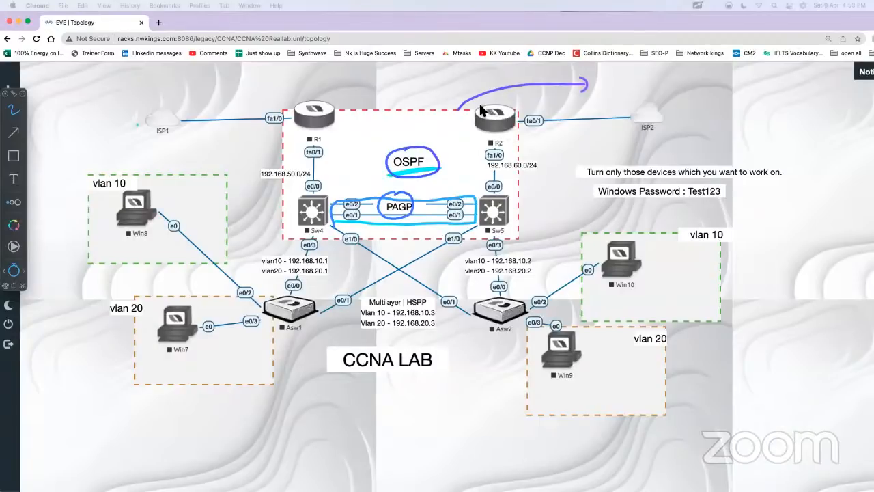
drag(451, 81, 467, 104)
drag(469, 88, 490, 57)
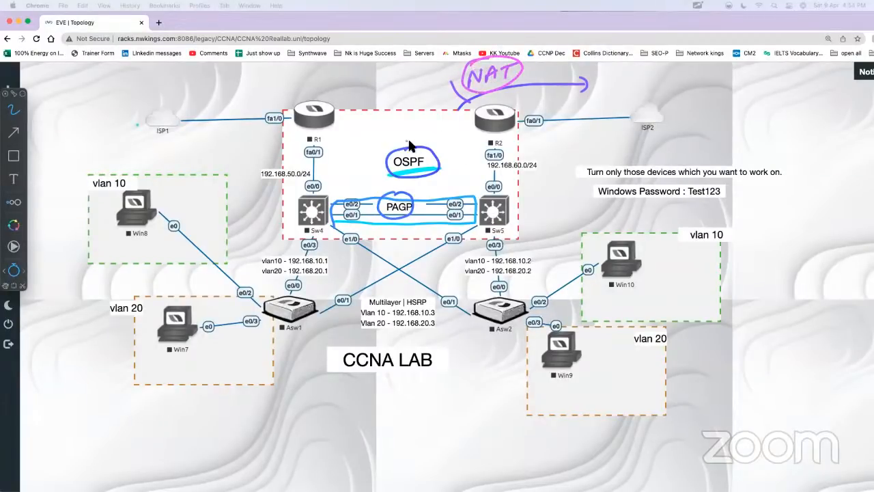
Step: Tick OSPF and PAGP, circle the vlan 10 and vlan 20 labels of Win10 and Win9, and write an underlined VLANS note
drag(393, 144, 404, 132)
drag(420, 199, 448, 187)
mouse_move(704, 224)
mouse_down()
mouse_move(724, 250)
mouse_move(683, 227)
mouse_move(710, 223)
mouse_up()
mouse_move(651, 336)
mouse_down()
mouse_move(646, 352)
mouse_move(654, 345)
mouse_up()
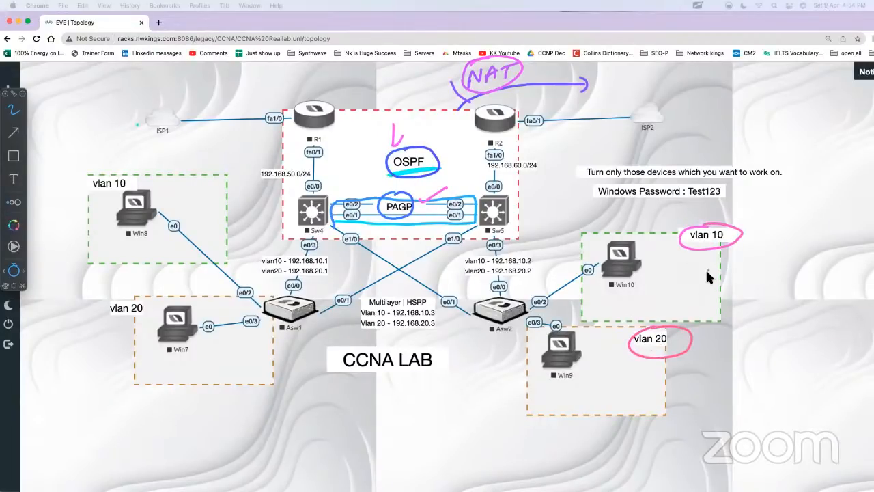
drag(707, 284, 762, 299)
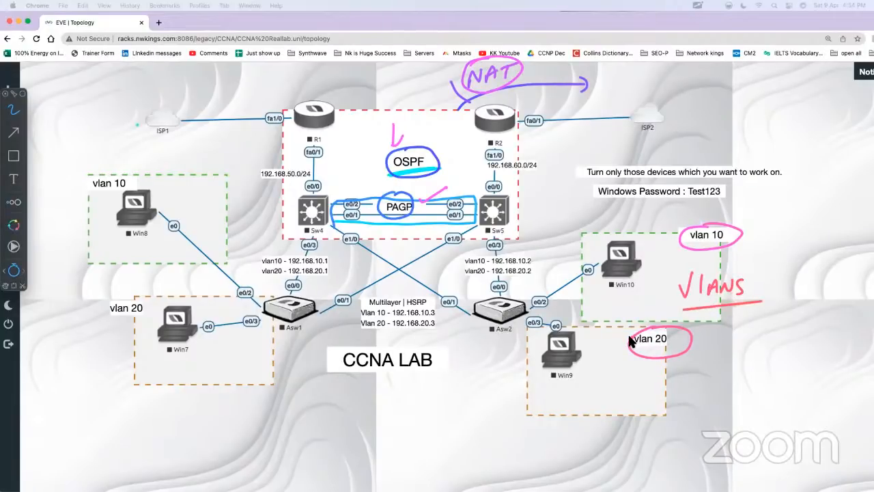
Step: Trace the traffic paths from Win9 and Win10 to ISP2, and underline both hosts and their VLAN labels
mouse_move(605, 356)
mouse_down()
mouse_move(455, 313)
mouse_move(479, 170)
mouse_move(627, 121)
mouse_up()
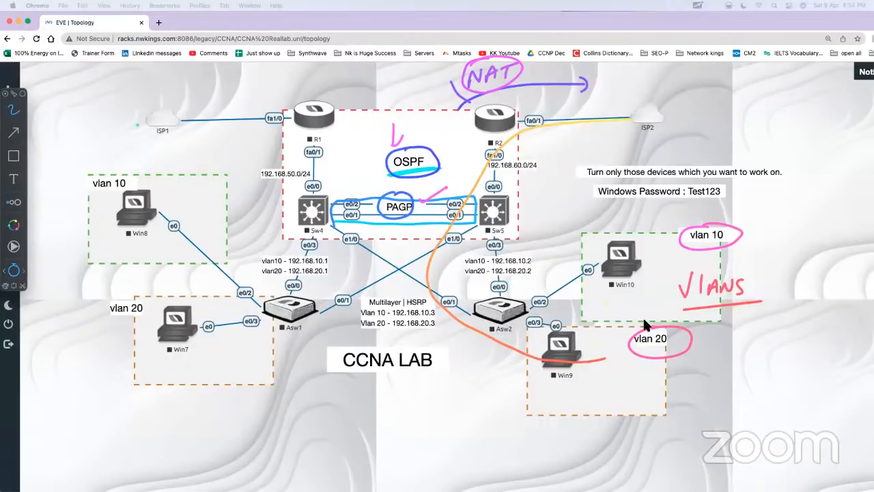
mouse_move(634, 260)
mouse_down()
mouse_move(497, 240)
mouse_move(604, 130)
mouse_move(640, 121)
mouse_up()
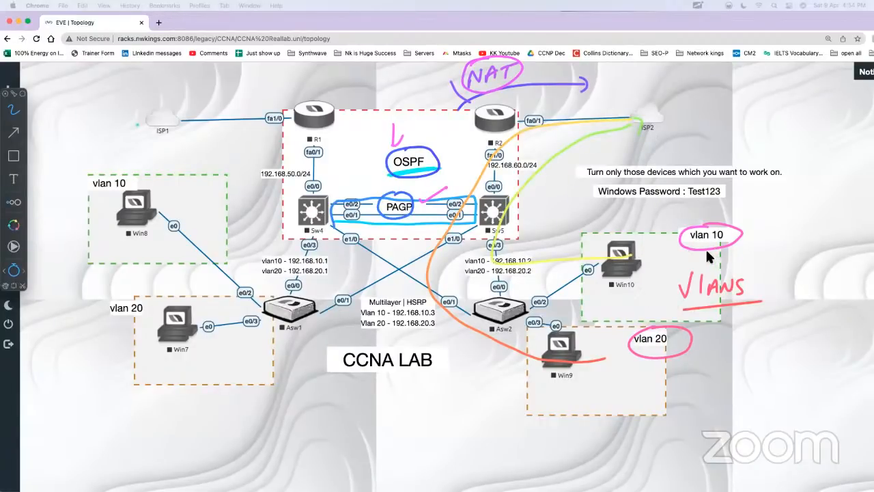
drag(710, 254, 734, 245)
drag(691, 352, 659, 362)
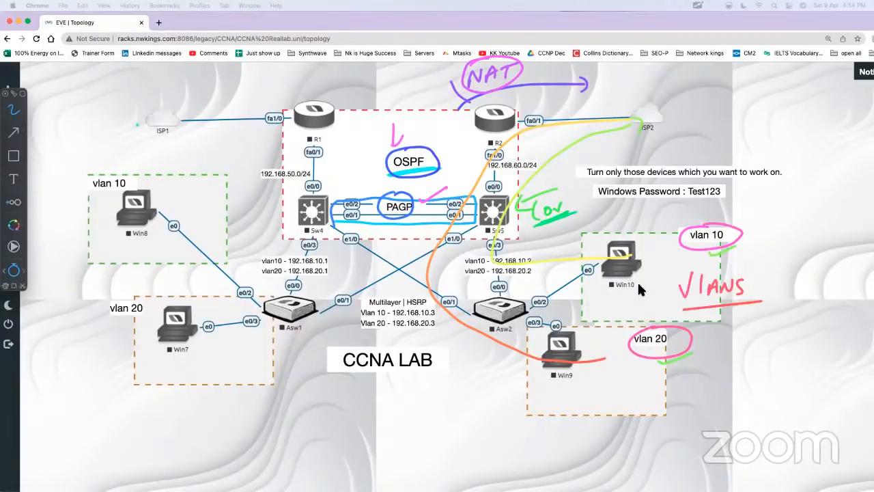
drag(605, 297, 641, 287)
drag(552, 387, 588, 372)
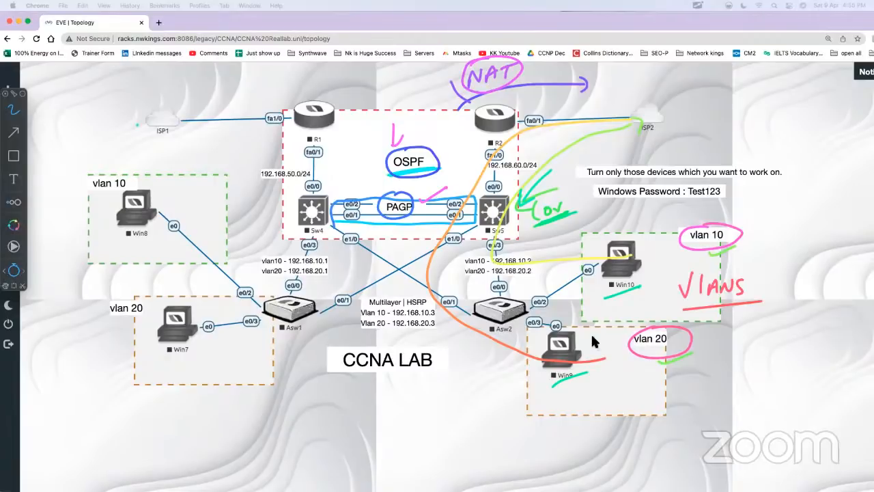
Step: Write SVI beside Sw4 with an arrow, circle SVI and VLANS, and point arrows at PAGP, OSPF and NAT
mouse_move(284, 202)
mouse_down()
mouse_move(296, 203)
mouse_move(265, 220)
mouse_up()
mouse_move(222, 189)
mouse_down()
mouse_move(234, 186)
mouse_move(203, 212)
mouse_up()
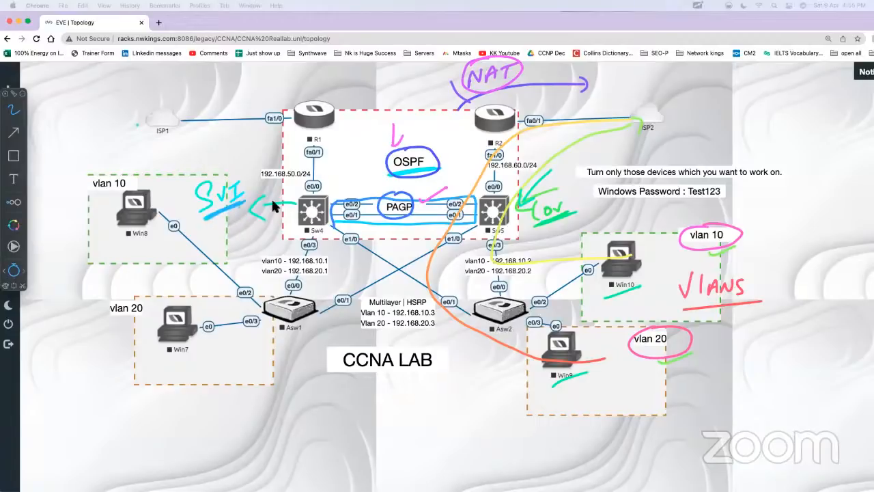
mouse_move(707, 267)
mouse_down()
mouse_move(679, 287)
mouse_move(749, 277)
mouse_up()
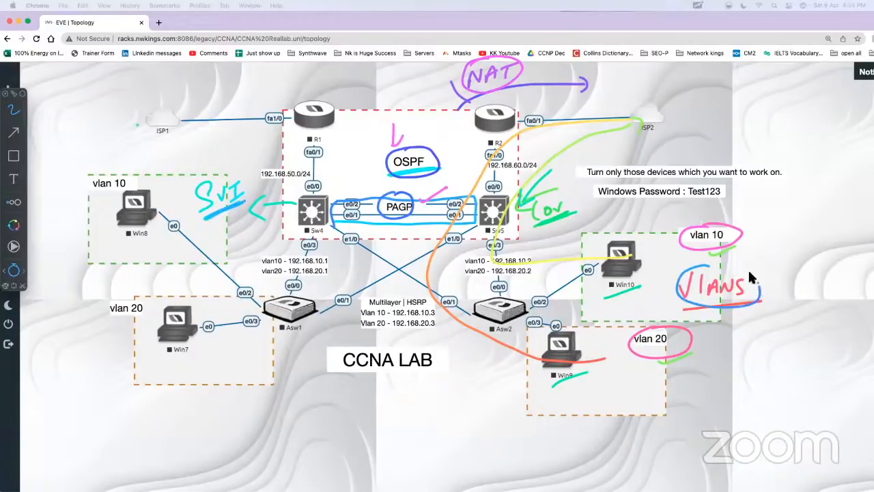
mouse_move(230, 183)
mouse_down()
mouse_move(191, 198)
mouse_move(226, 174)
mouse_up()
mouse_move(364, 176)
mouse_down()
mouse_move(385, 196)
mouse_move(389, 183)
mouse_up()
mouse_move(435, 122)
mouse_down()
mouse_move(416, 137)
mouse_move(433, 145)
mouse_up()
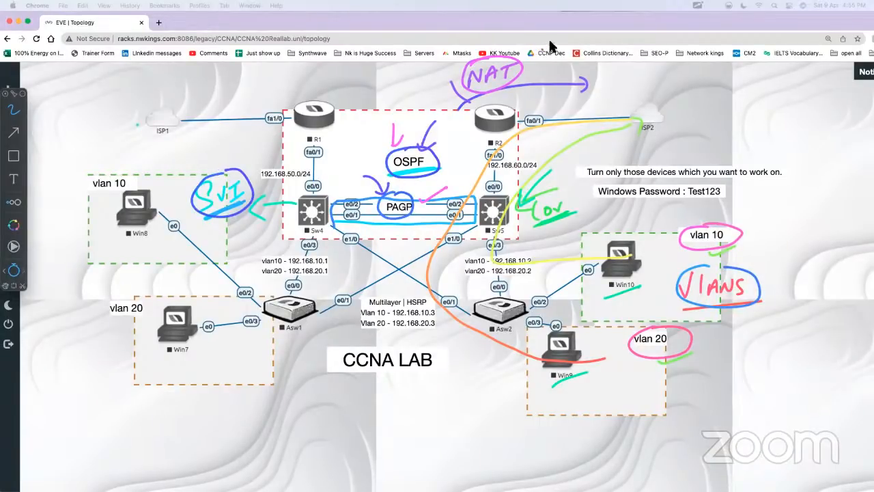
mouse_move(552, 43)
mouse_down()
mouse_move(527, 59)
mouse_move(540, 59)
mouse_up()
Step: Write an underlined, circled ACL note near R1, and add marks beside SVI, ACL, OSPF and NAT
mouse_move(258, 85)
mouse_down()
mouse_move(257, 99)
mouse_move(286, 94)
mouse_up()
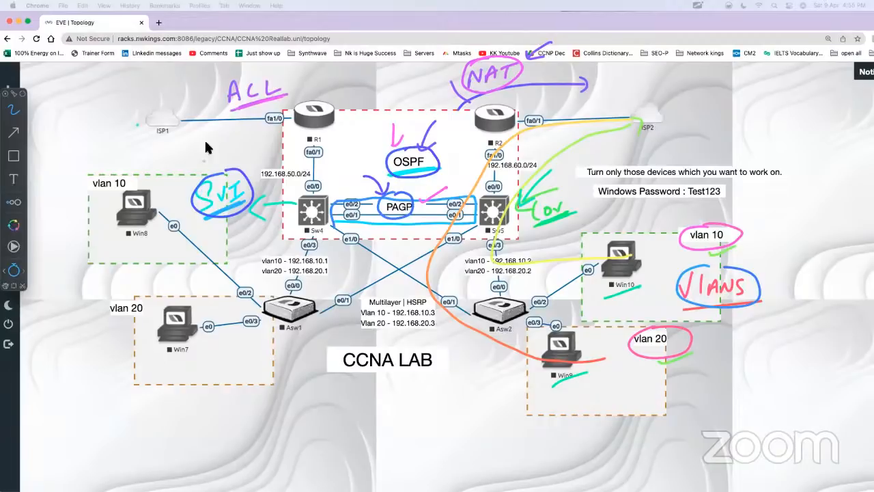
mouse_move(277, 69)
mouse_down()
mouse_move(225, 113)
mouse_move(269, 72)
mouse_up()
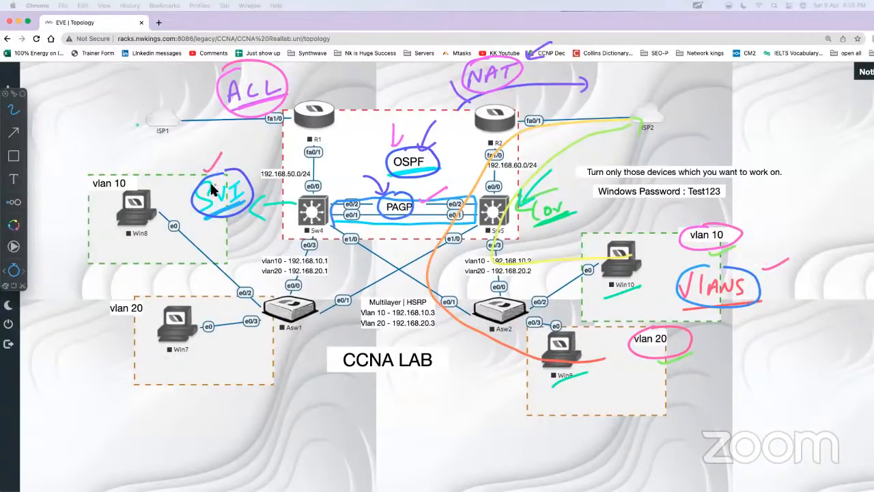
mouse_move(190, 192)
mouse_down()
mouse_move(178, 206)
mouse_move(191, 205)
mouse_up()
drag(200, 111, 207, 106)
drag(353, 157, 387, 156)
drag(431, 77, 450, 72)
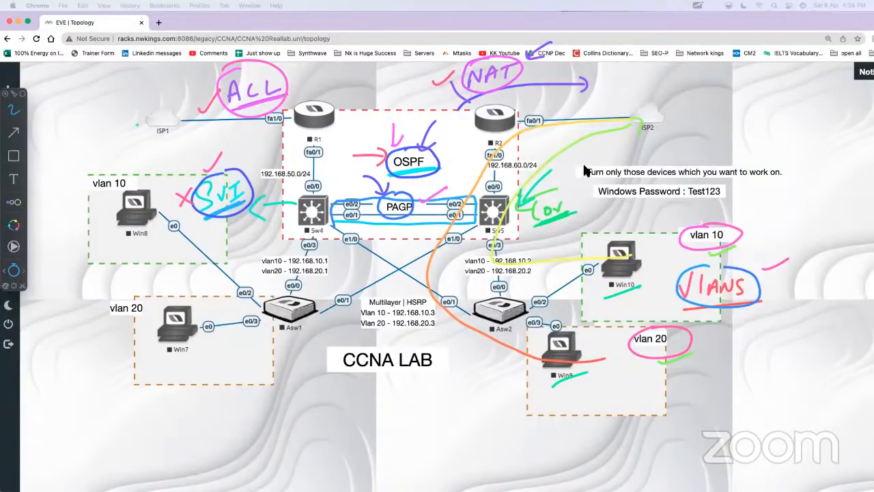
Step: Write a boxed HSRP note with a tick below CCNA LAB, and a circled Telnet and DHCP note near ISP2
drag(390, 385, 403, 390)
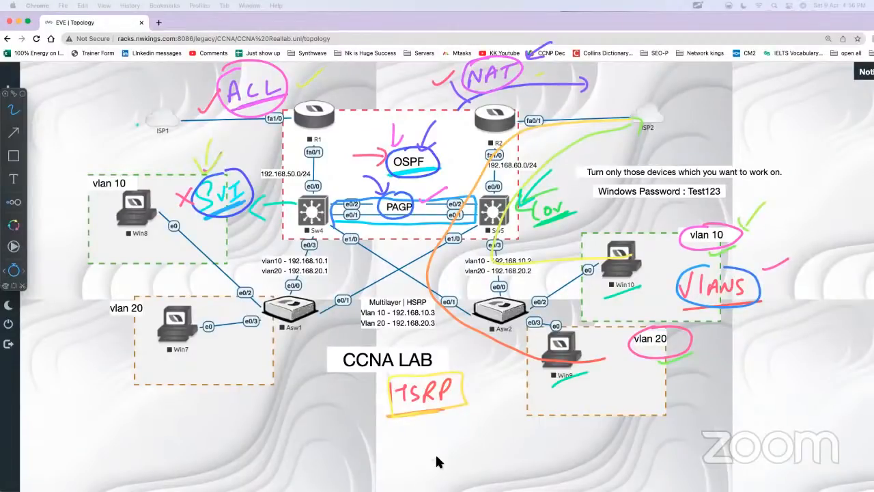
drag(427, 433, 456, 421)
drag(724, 122, 773, 121)
mouse_move(724, 134)
mouse_down()
mouse_move(735, 161)
mouse_move(765, 154)
mouse_up()
mouse_move(733, 75)
mouse_down()
mouse_move(727, 176)
mouse_move(708, 170)
mouse_up()
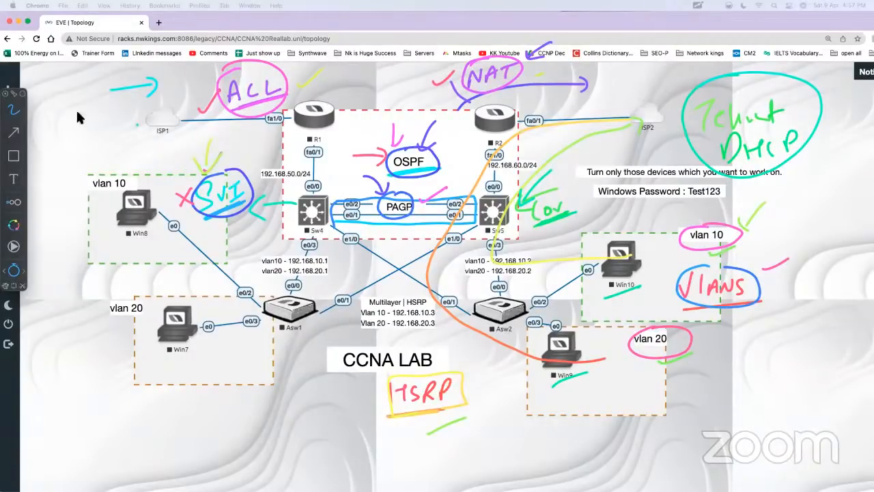
Step: Write OSI, TCP and STP beside ISP1, bracket the three topics, and hide the annotation overlay
mouse_move(61, 110)
mouse_down()
mouse_move(67, 121)
mouse_move(73, 95)
mouse_up()
drag(71, 133, 73, 147)
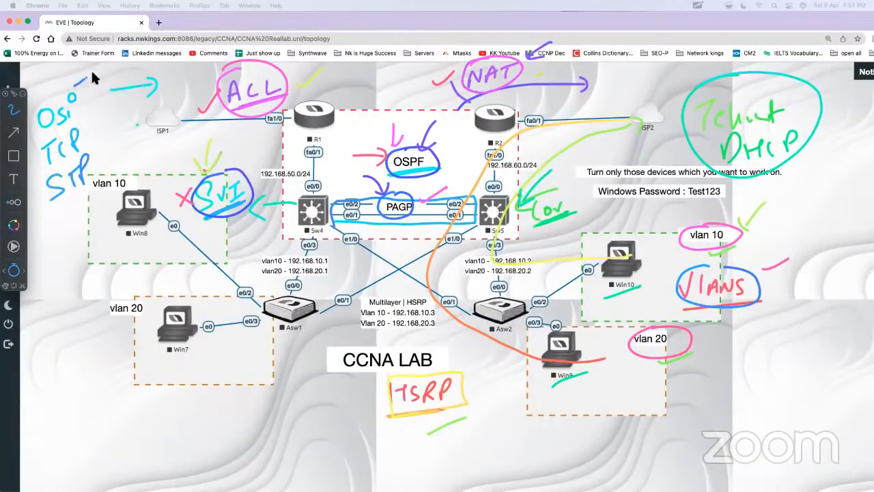
drag(92, 74, 62, 198)
key(Escape)
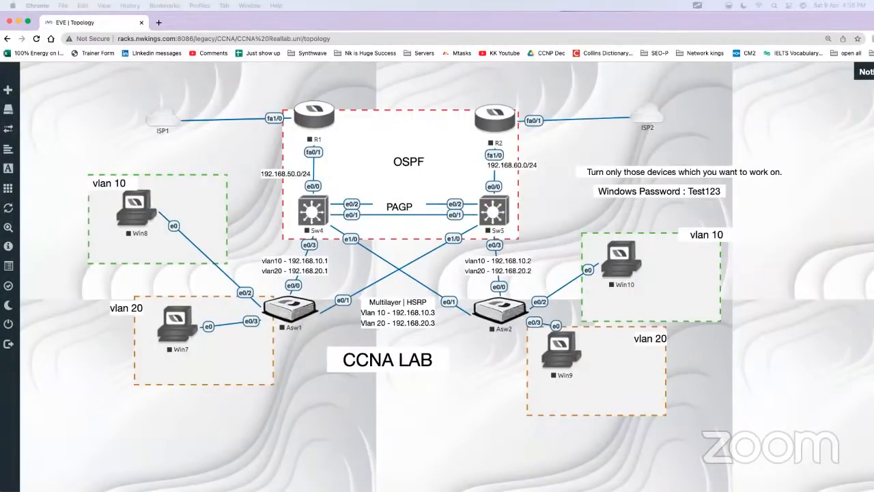
key(alt+Tab)
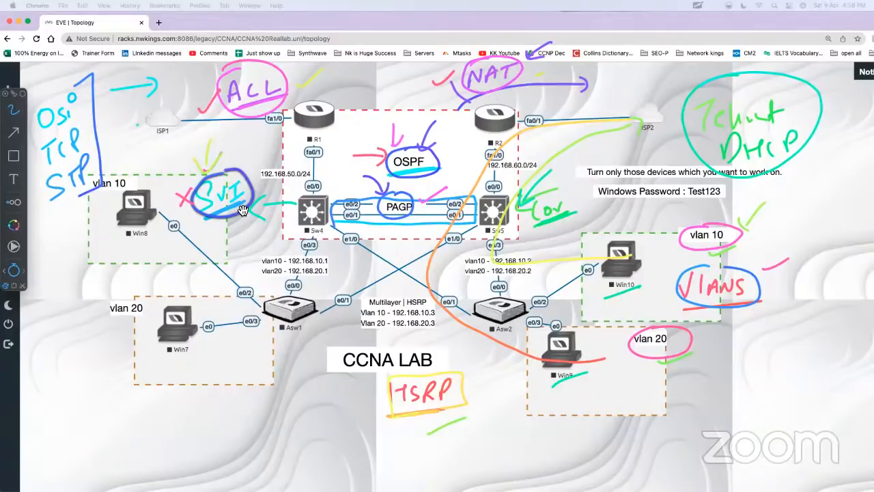
key(Escape)
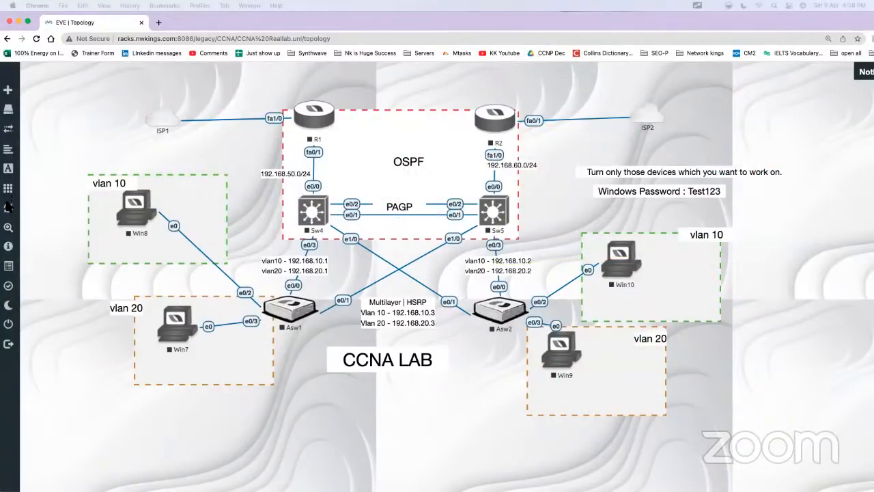
Step: Start all nodes in the CCNA lab topology
click(50, 193)
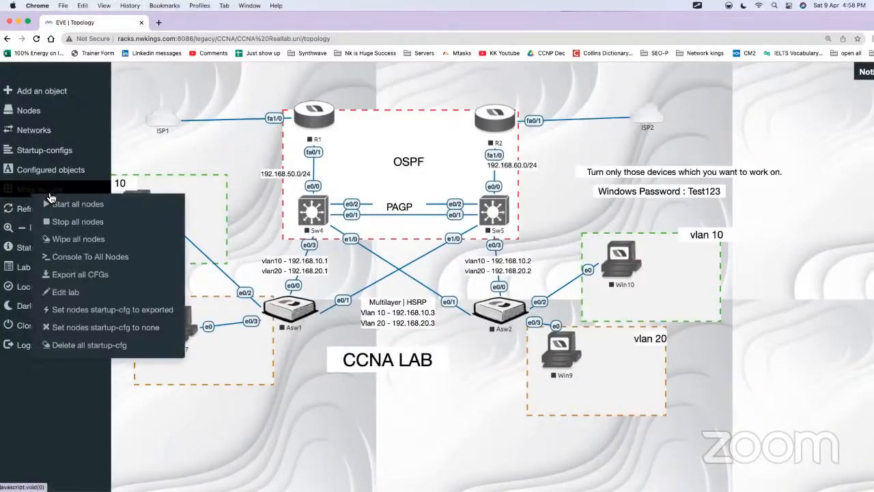
click(62, 205)
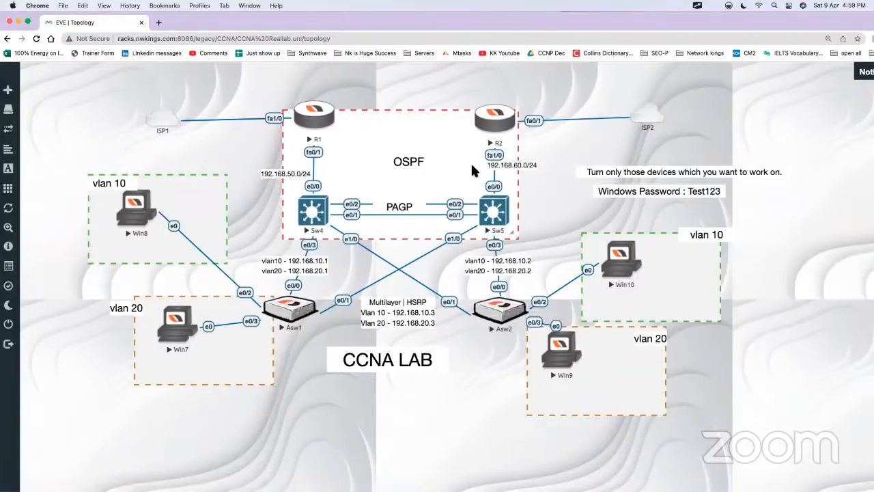
click(142, 36)
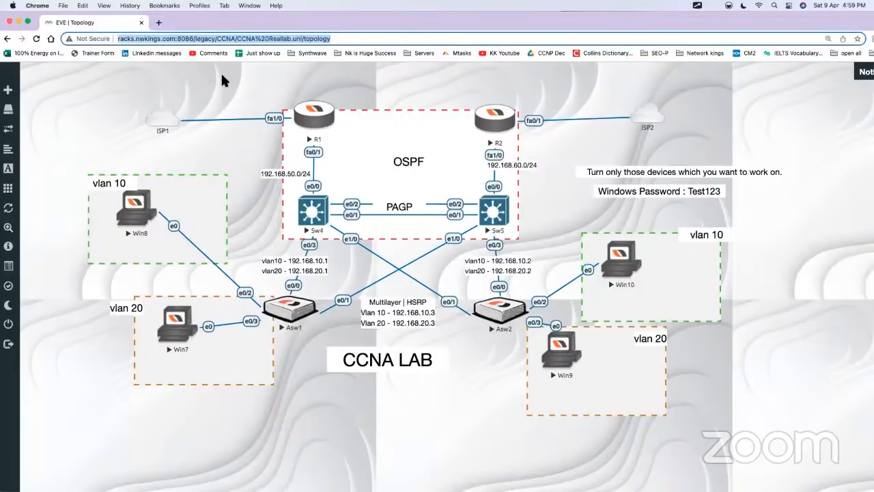
click(254, 74)
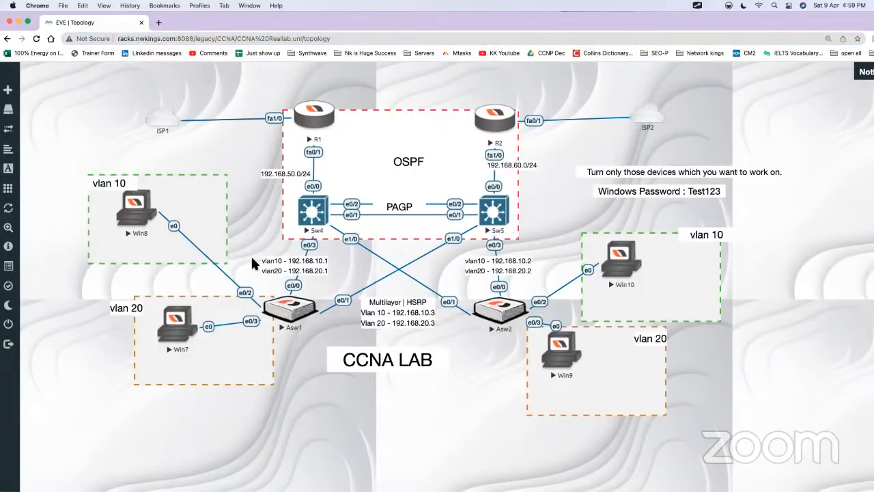
click(142, 39)
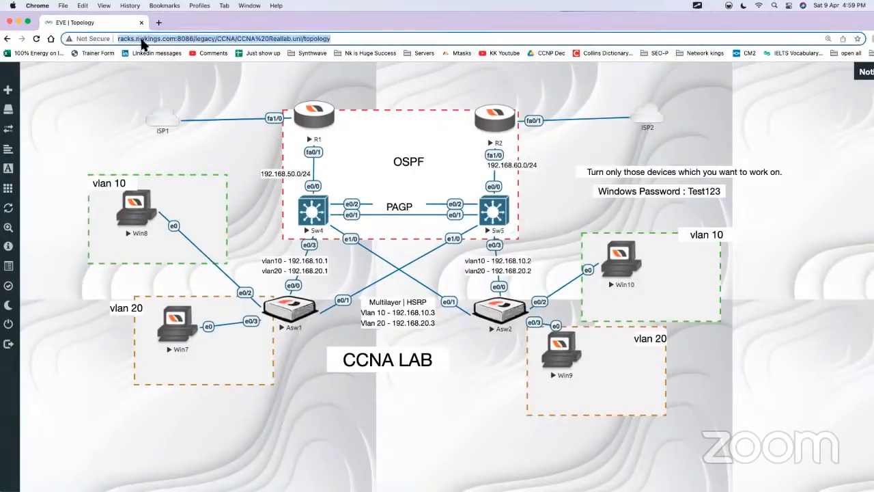
click(226, 81)
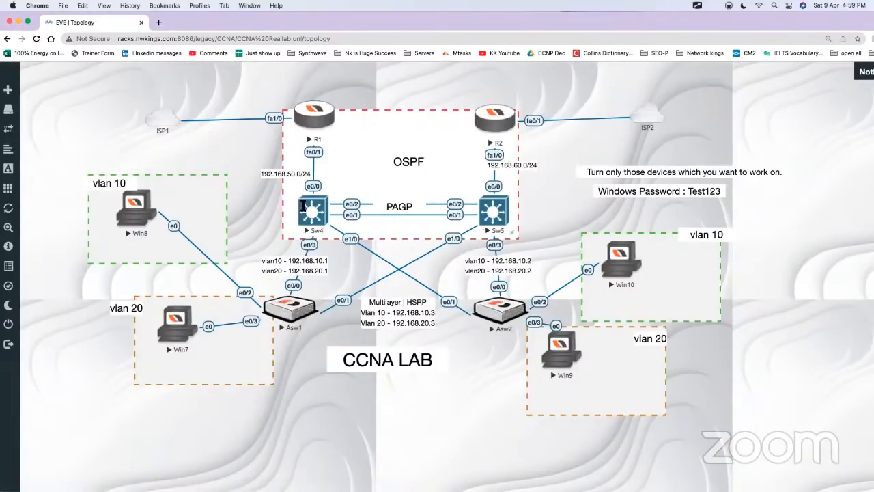
Step: Open the consoles of routers R1 and R2 and switches Sw4 and Sw5 from the topology
click(317, 115)
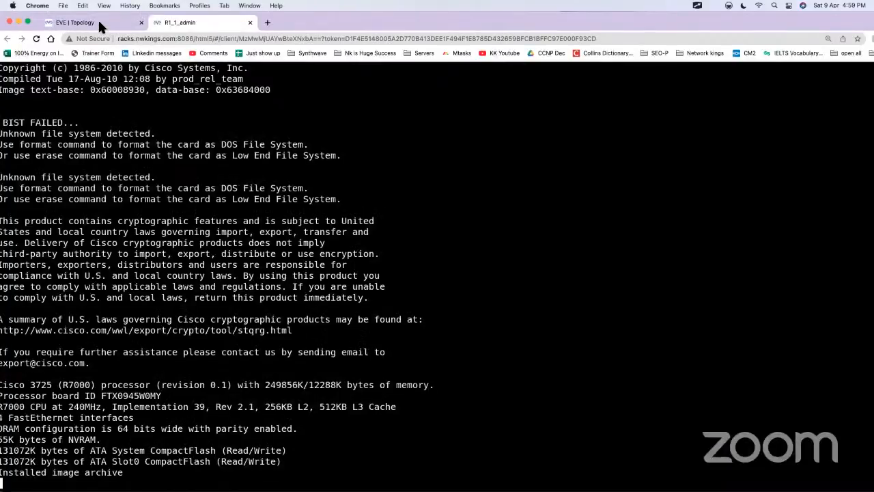
click(104, 25)
click(496, 126)
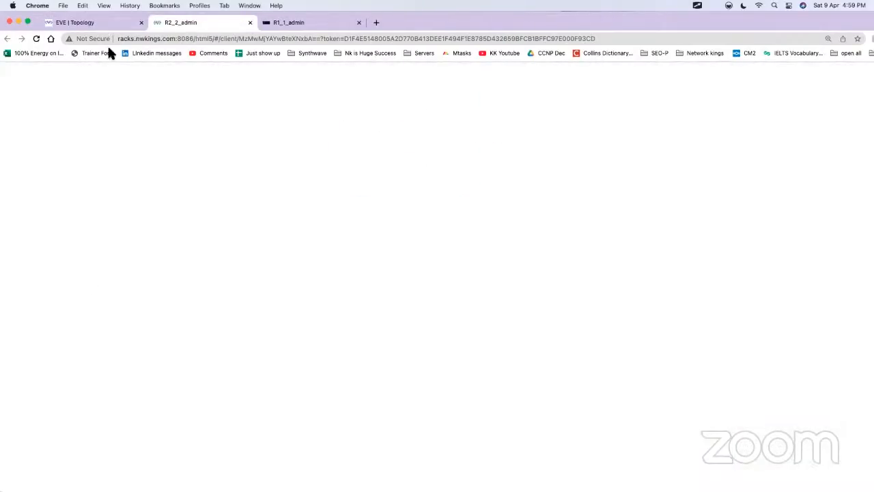
click(95, 22)
click(325, 224)
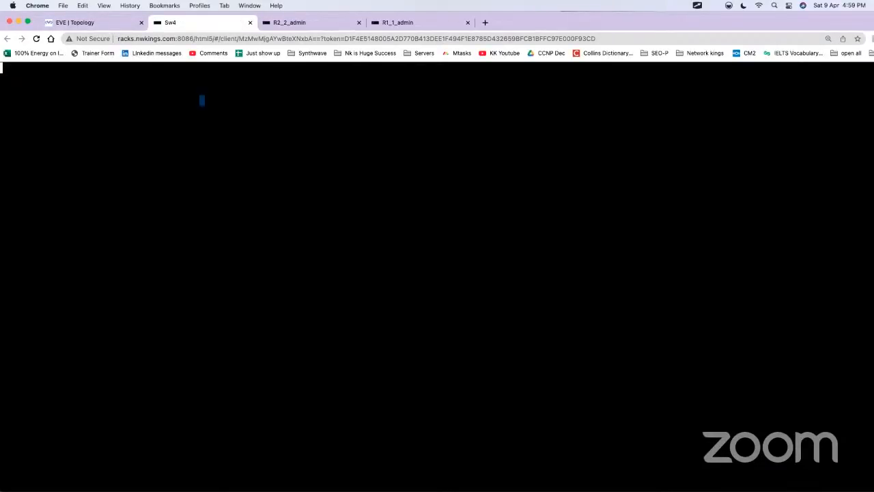
click(54, 22)
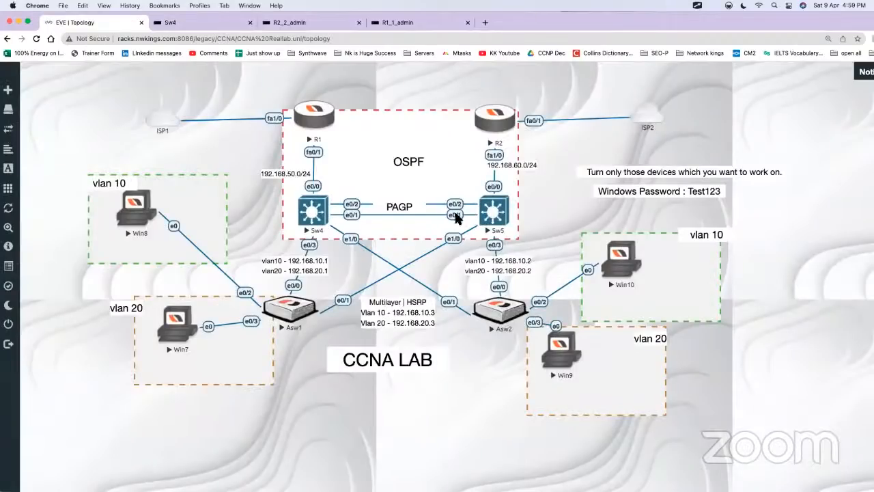
click(511, 216)
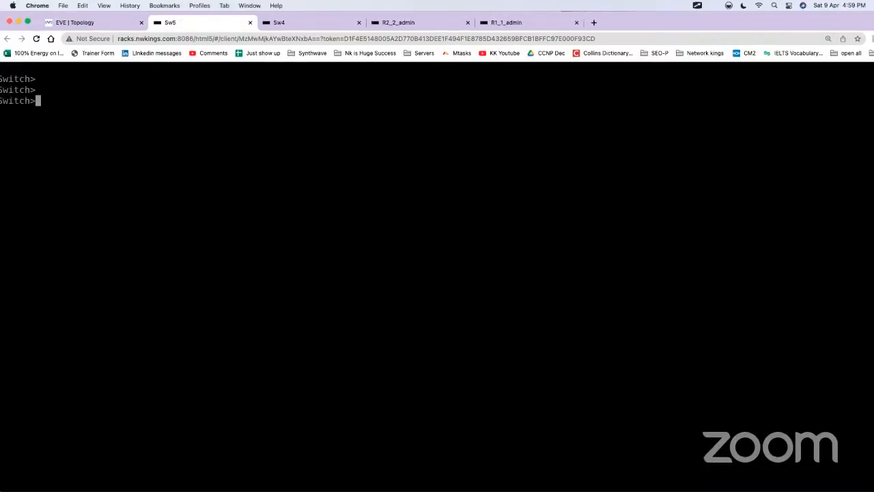
Step: Open the consoles of access switches Asw1 and Asw2 from the topology and bring up their switch prompts
click(92, 25)
click(289, 306)
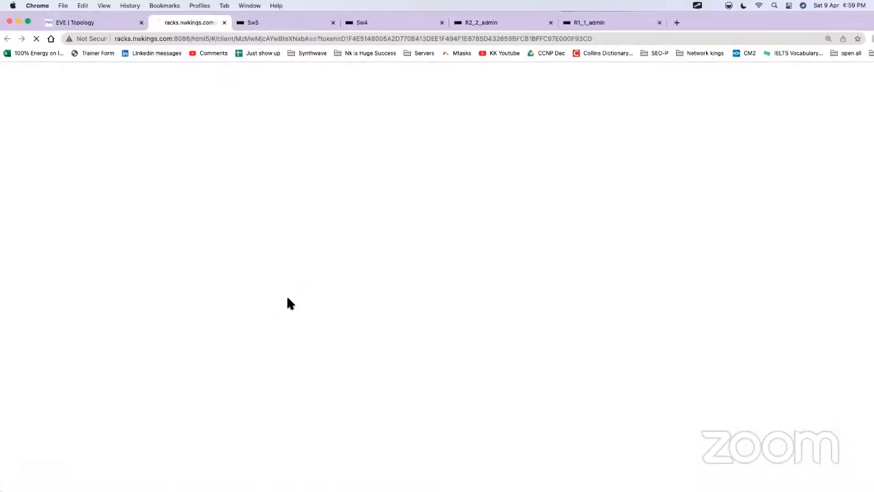
key(Return)
key(Return)
key(Return)
key(Return)
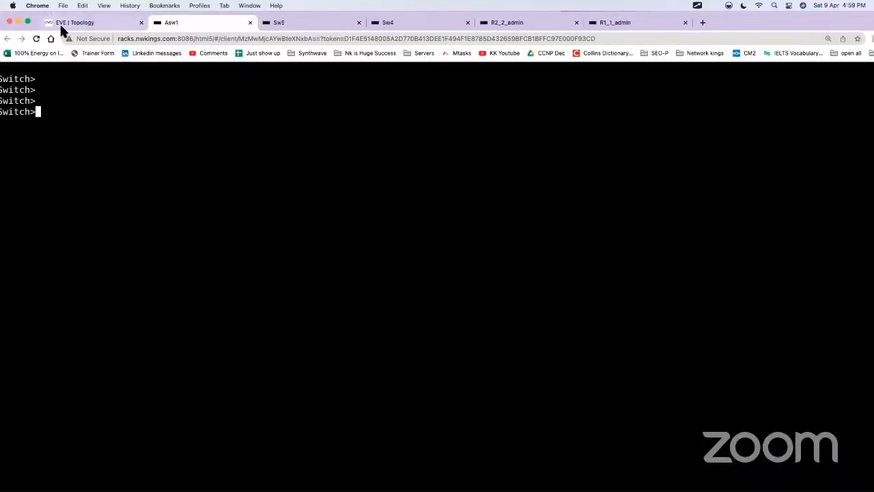
click(59, 22)
click(510, 314)
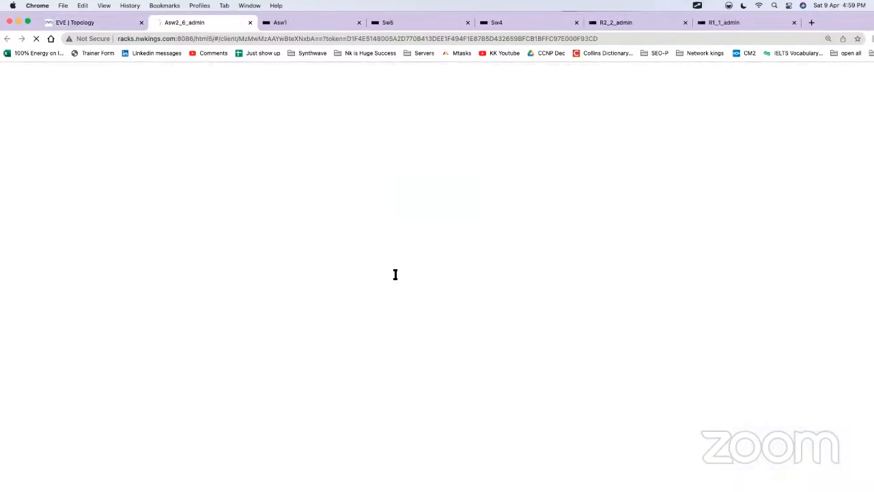
key(Return)
key(Return)
key(Return)
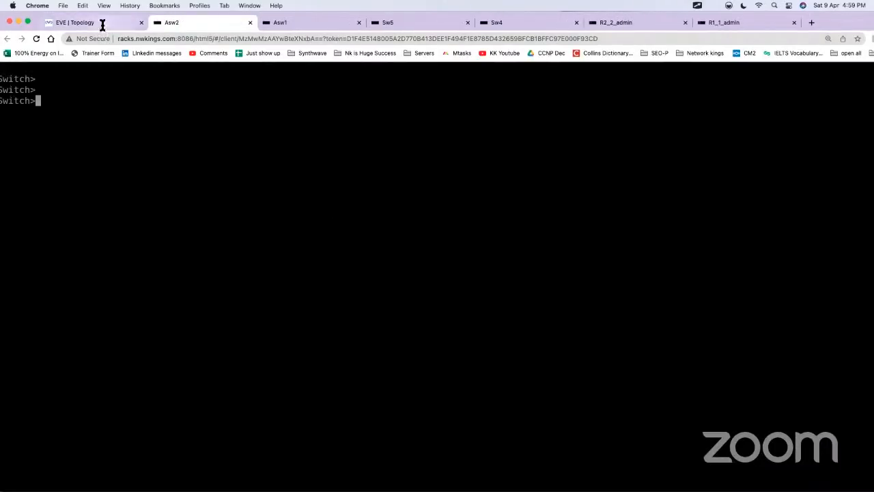
Step: Separate the EVE topology page into its own browser window and fit it across the screen apart from the console window
click(102, 25)
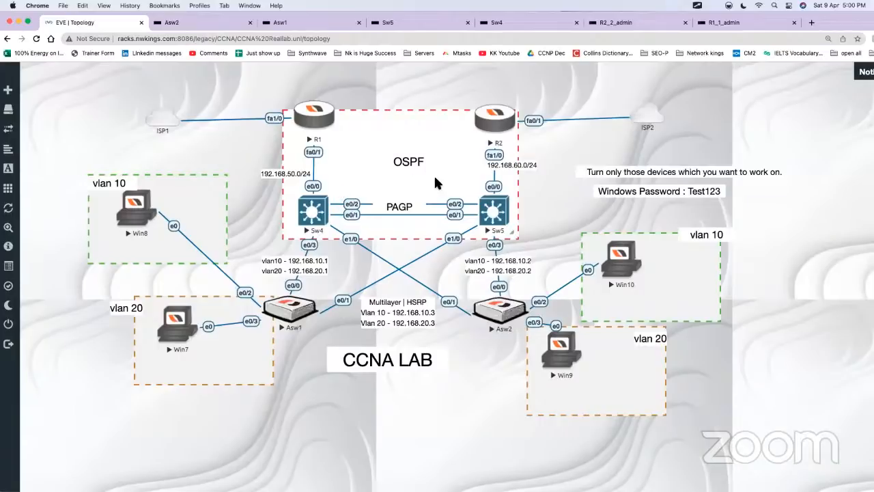
drag(105, 60, 106, 53)
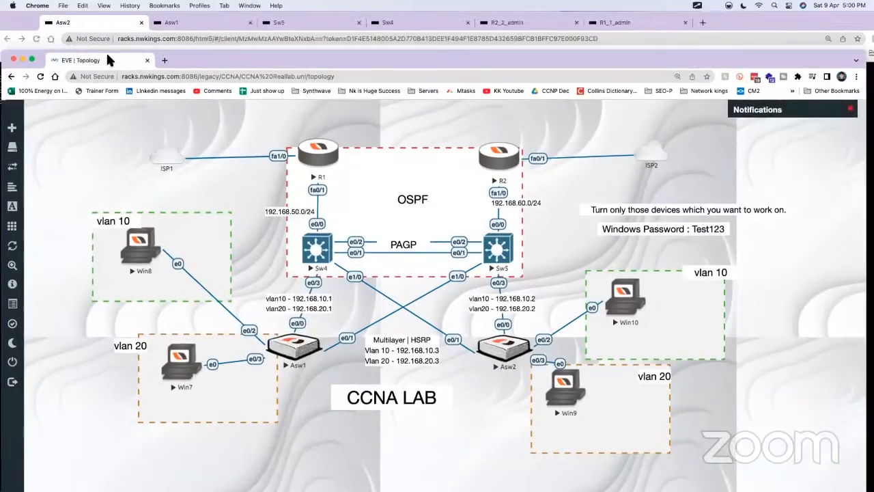
click(12, 14)
drag(12, 14, 377, 262)
drag(822, 215, 716, 213)
drag(499, 52, 491, 20)
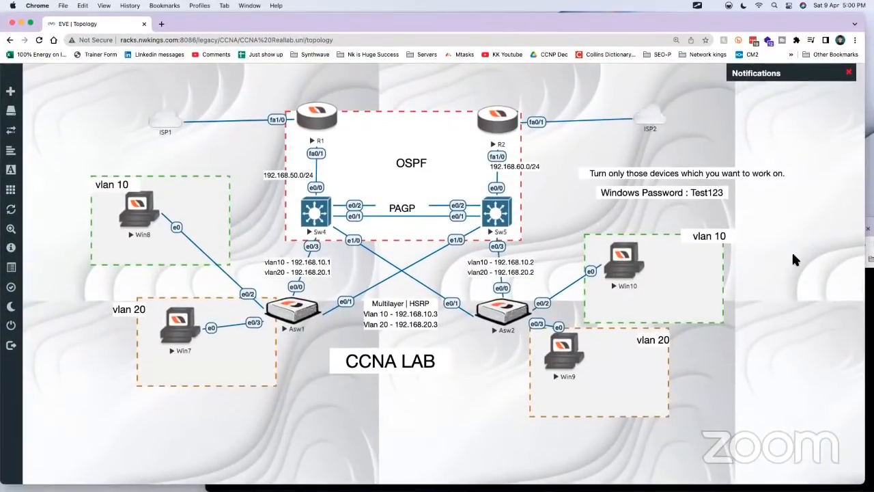
Step: Arrange the console window over the lower part of the topology, leaving R1, R2, Sw4 and Sw5 uncovered
click(869, 342)
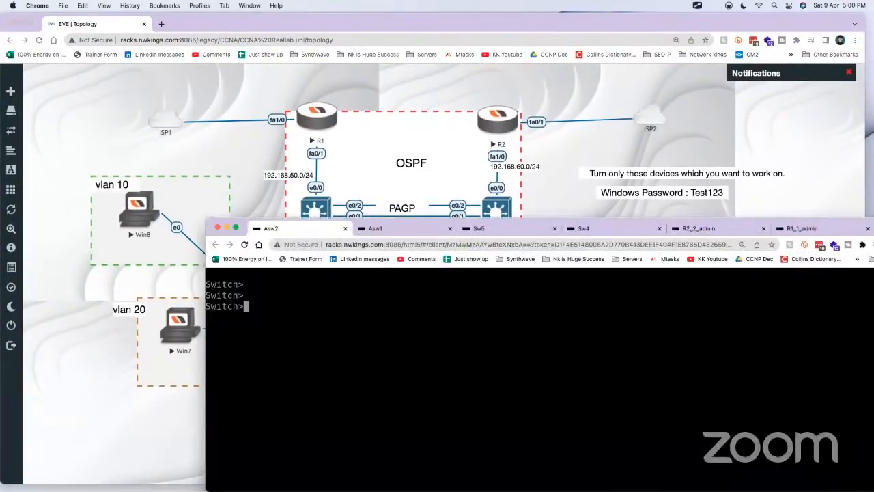
drag(212, 218, 304, 268)
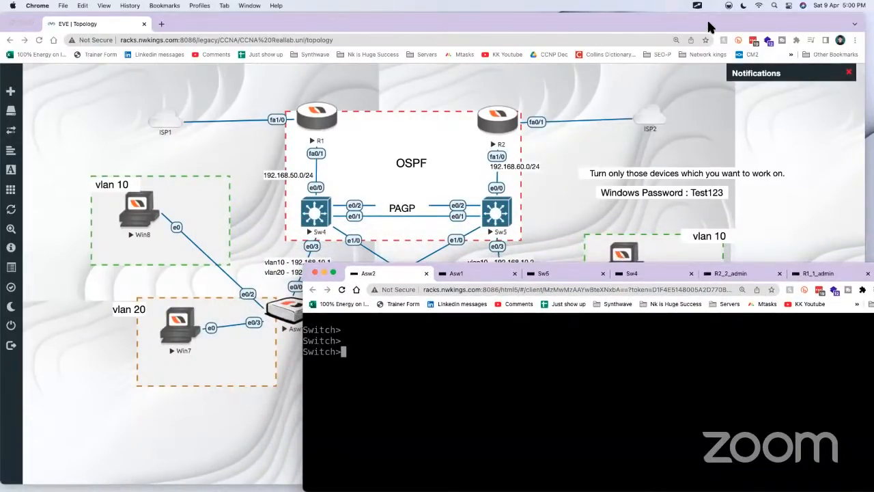
drag(708, 25, 709, 23)
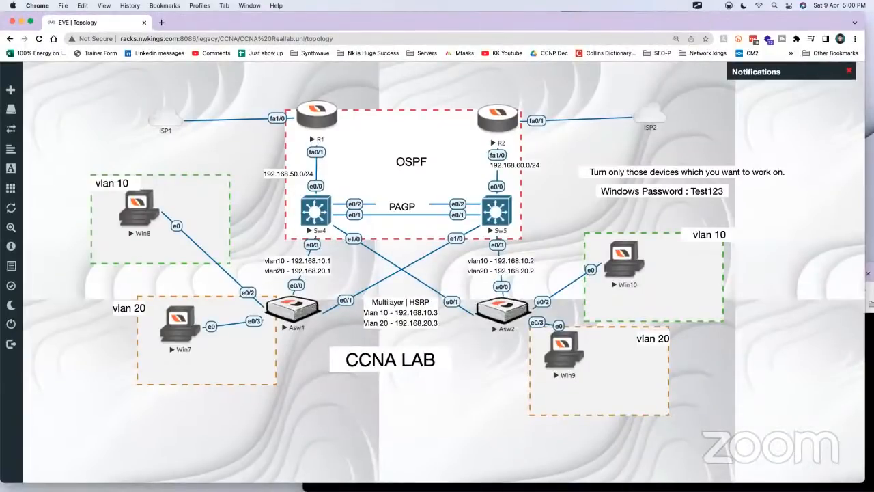
click(672, 487)
drag(751, 261, 697, 261)
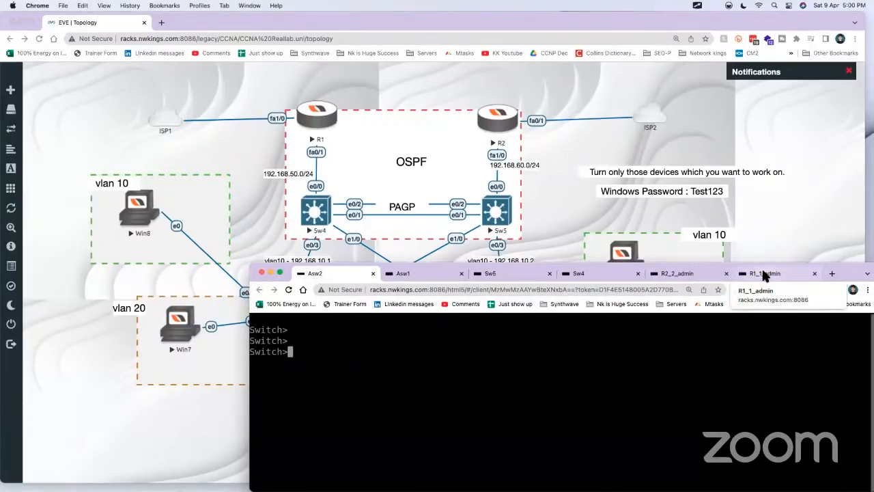
Step: Place the R1 console first among the console tabs and answer no to its initial configuration dialog
drag(765, 273, 355, 280)
mouse_move(466, 270)
mouse_down()
mouse_move(467, 298)
mouse_move(471, 272)
mouse_up()
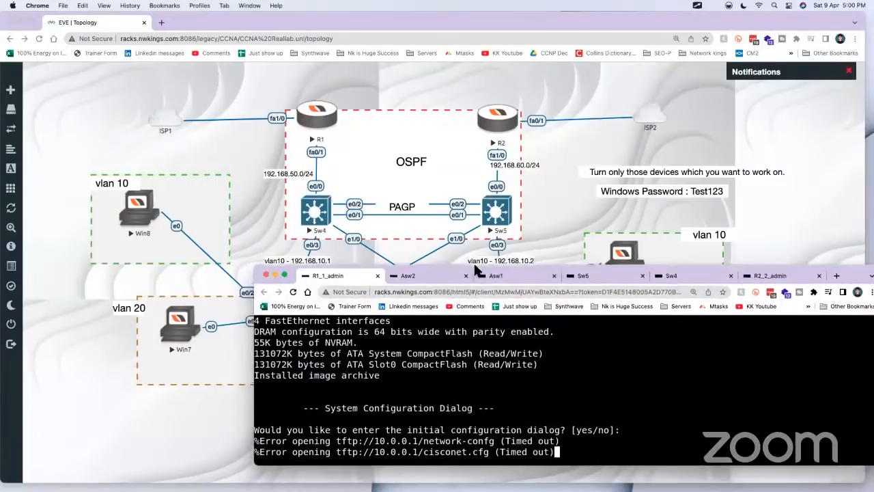
key(Return)
key(Return)
key(Return)
key(Return)
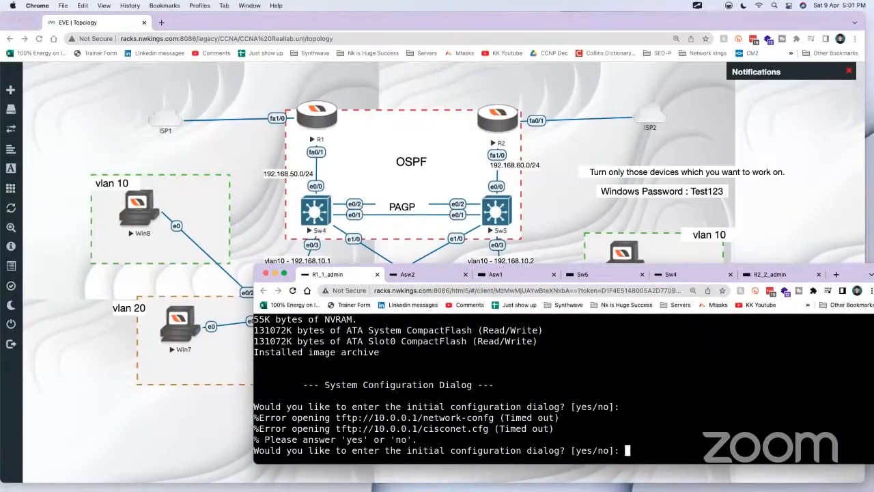
text(no)
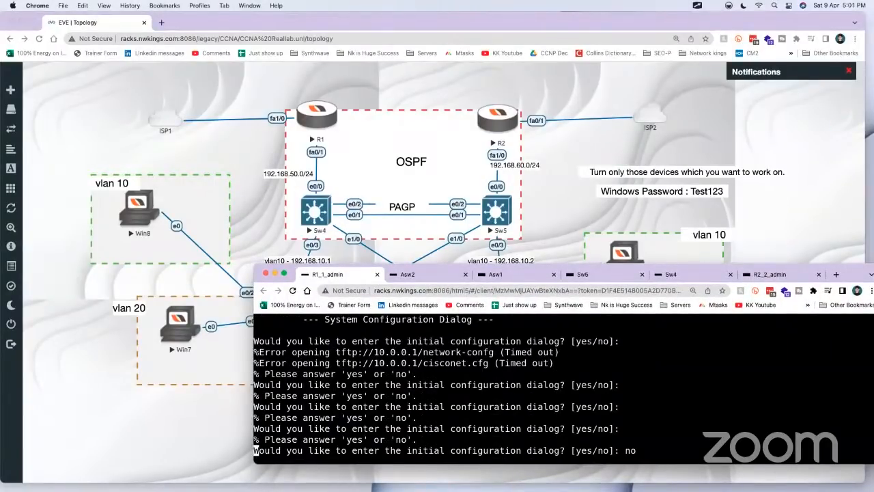
Step: Check the Asw2, Asw1 and Sw5 consoles, and answer no to the initial configuration dialog on R2
click(406, 273)
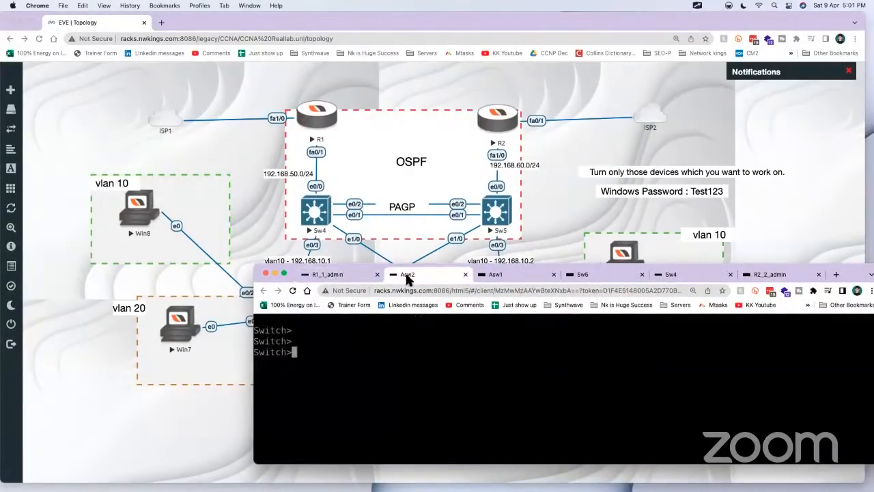
click(508, 274)
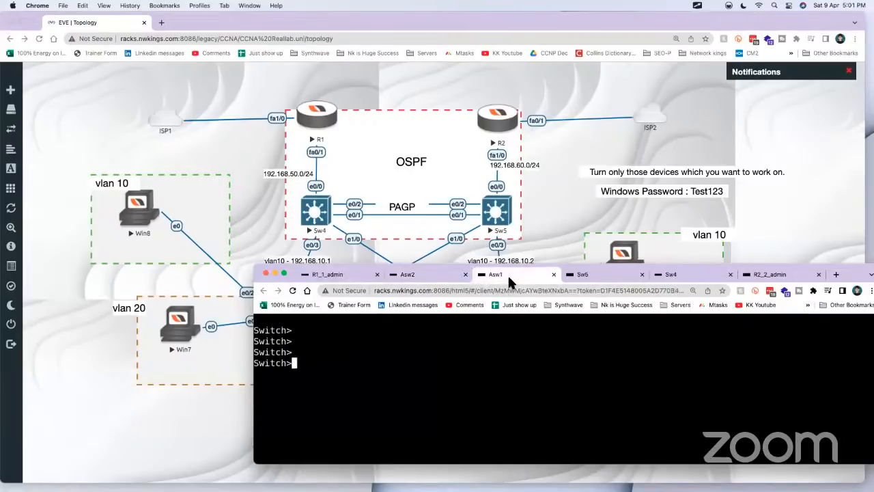
click(596, 274)
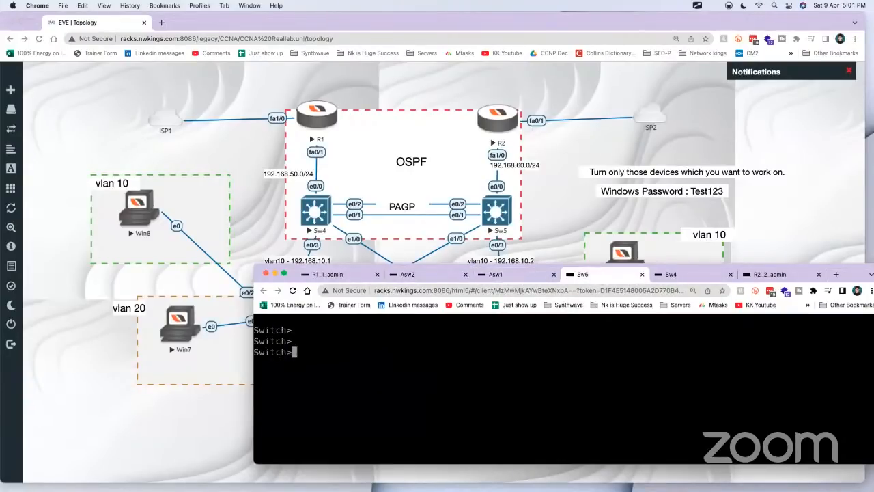
click(770, 273)
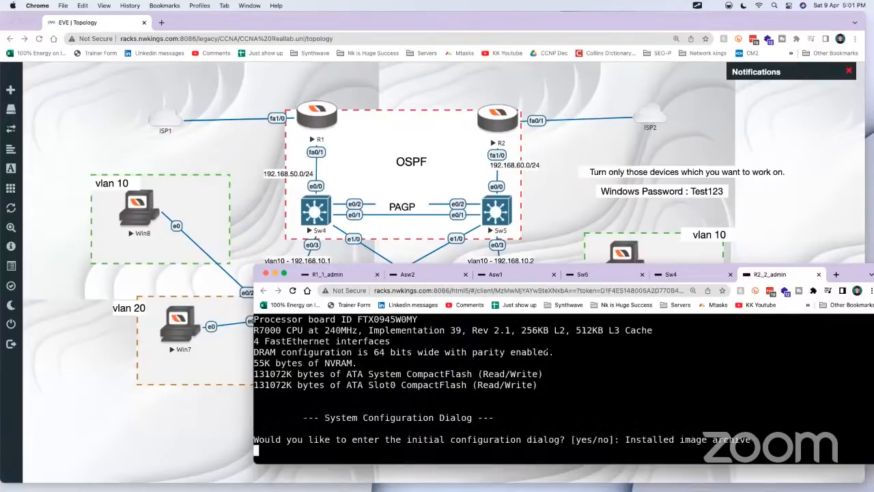
key(Return)
key(Return)
key(Return)
key(Return)
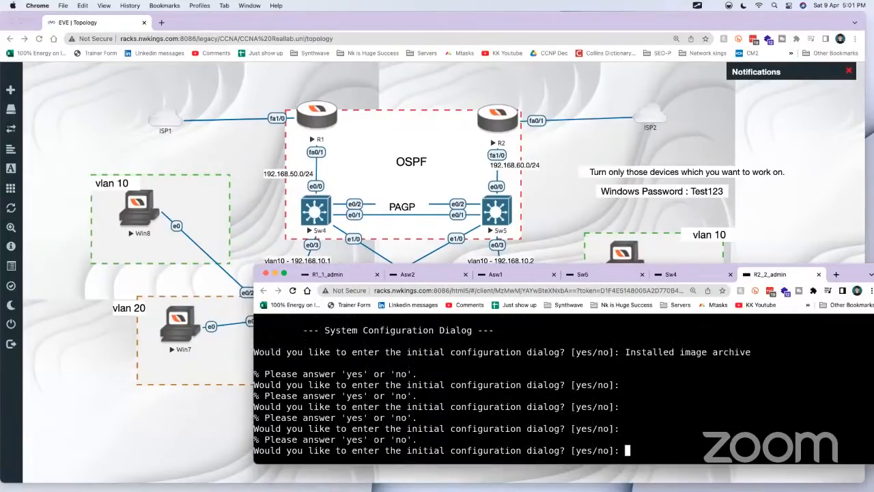
text(no)
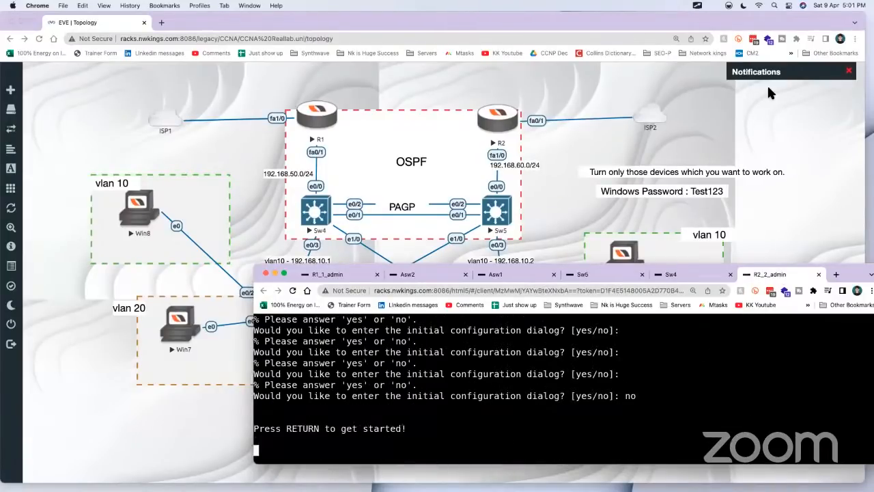
Step: Return to the R1 console and bring up its router prompt
click(346, 277)
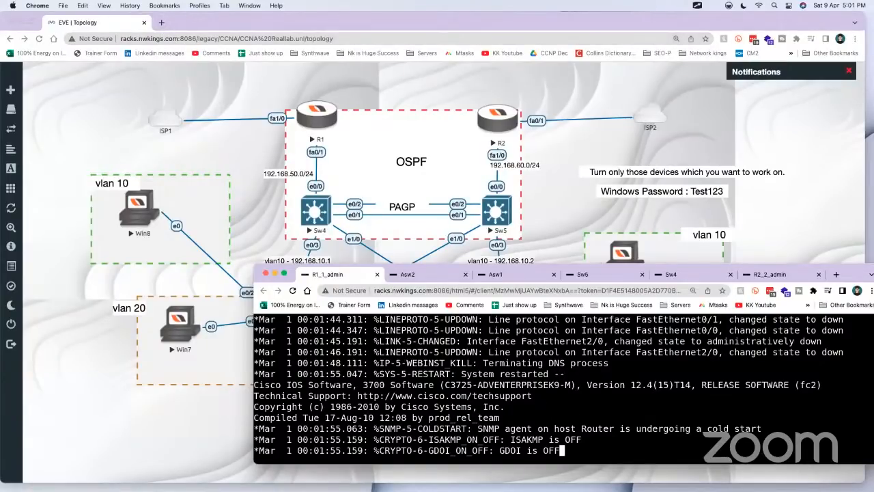
key(Return)
key(Return)
key(Return)
key(Return)
key(Return)
key(Return)
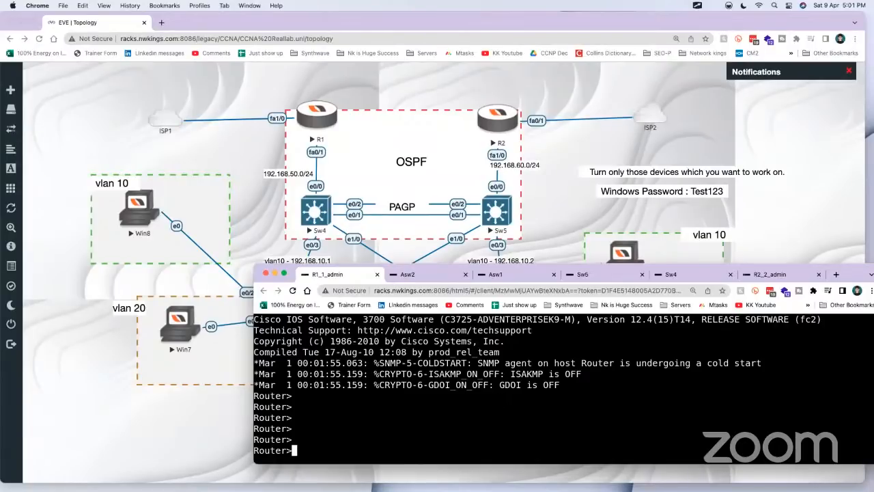
Step: Go through the switch consoles to R2, bring up its router prompt, and place its console directly after R1's
click(425, 275)
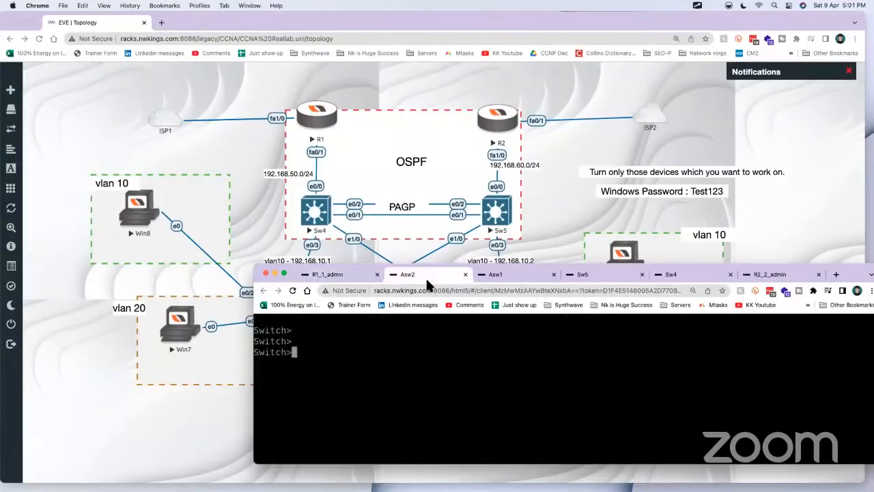
click(519, 274)
click(581, 274)
click(669, 274)
click(762, 273)
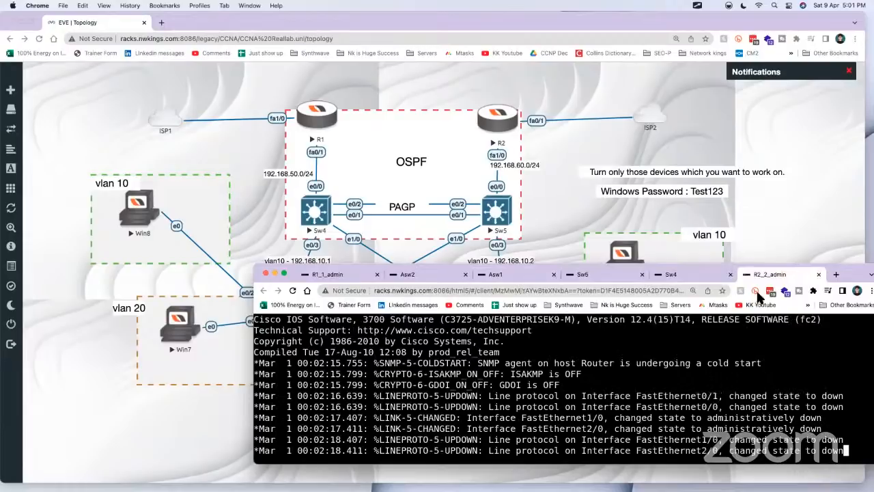
key(Return)
key(Return)
key(Return)
key(Return)
key(Return)
key(Return)
key(Return)
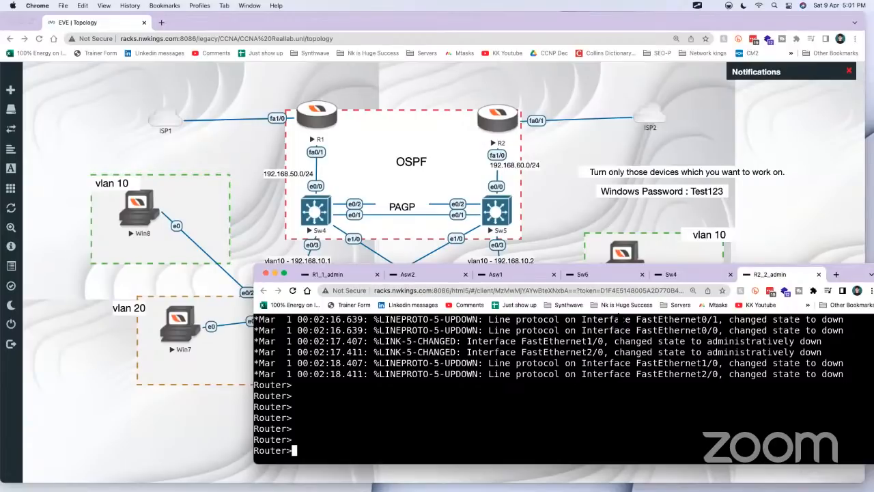
drag(787, 276, 383, 274)
Step: Enter privileged mode on R1 with enable, and enter global configuration mode with conf t
click(346, 271)
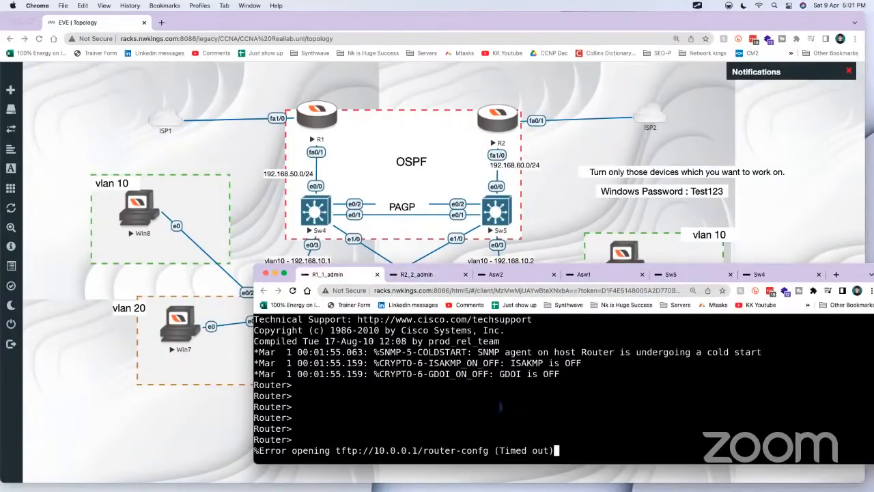
key(Return)
key(Return)
text(en)
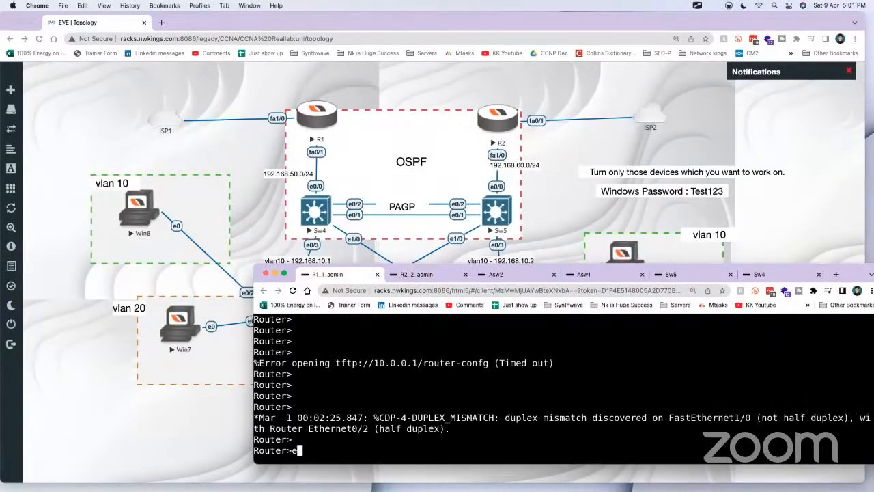
key(Tab)
key(Return)
text(conf t)
key(Return)
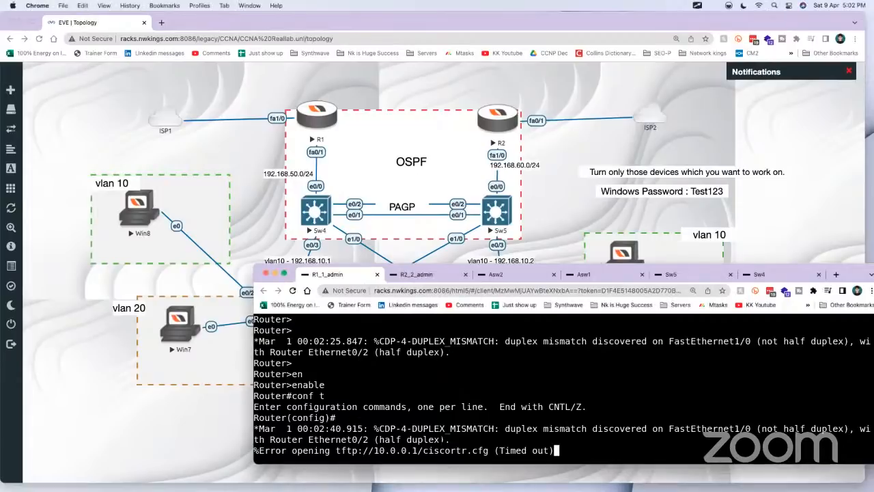
Step: Highlight the duplex mismatch log message on R1 and bring up a fresh configuration prompt
drag(453, 440, 326, 428)
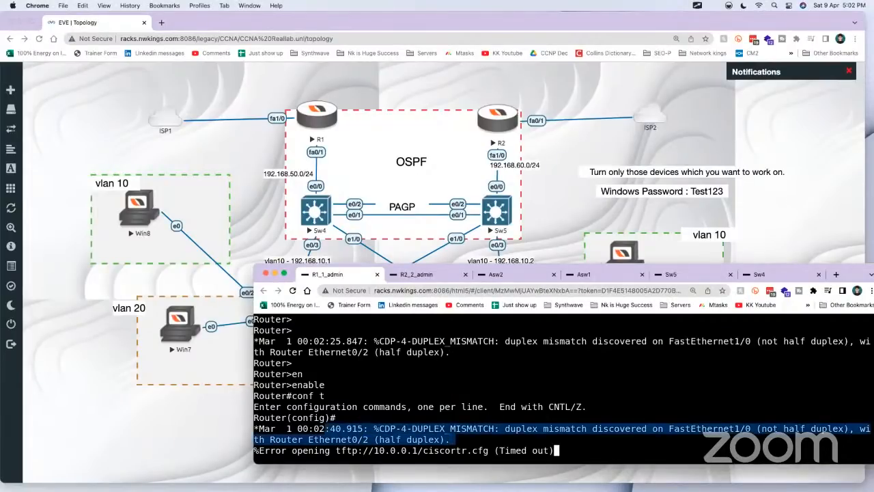
key(Return)
key(Return)
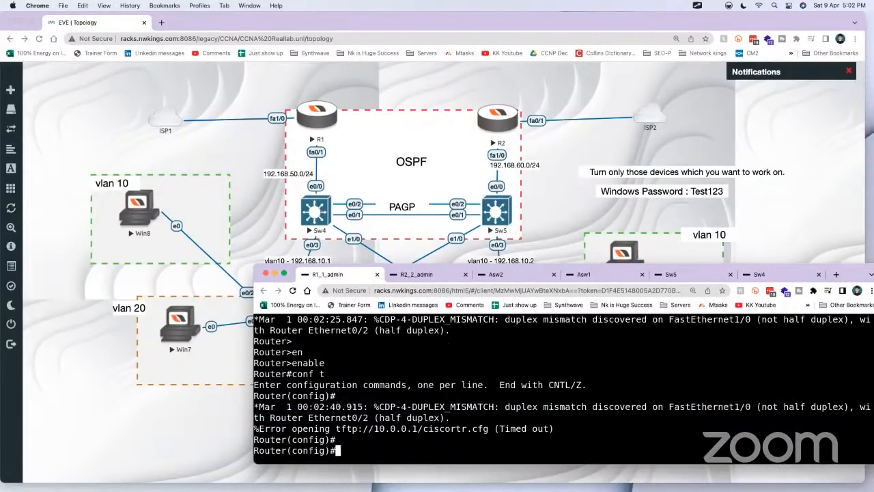
Step: Check the R2, Asw2, Asw1, Sw5 and Sw4 consoles, and return to a fresh configuration prompt on R1
click(415, 276)
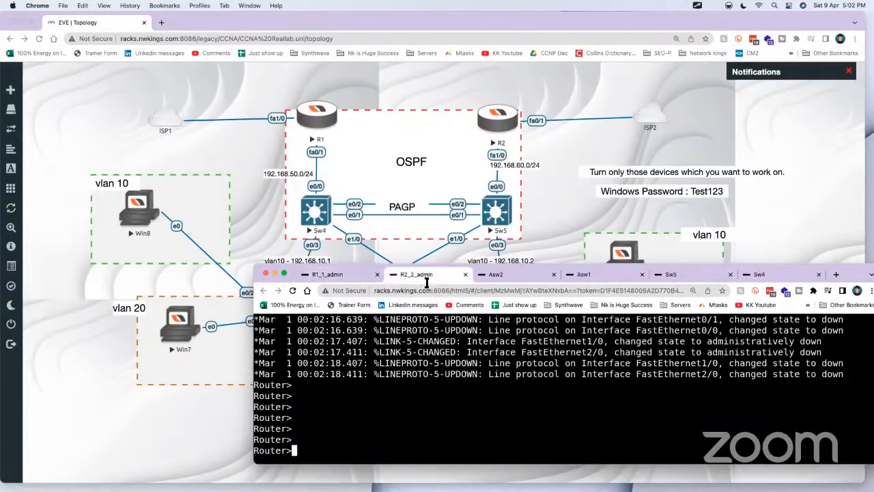
click(519, 274)
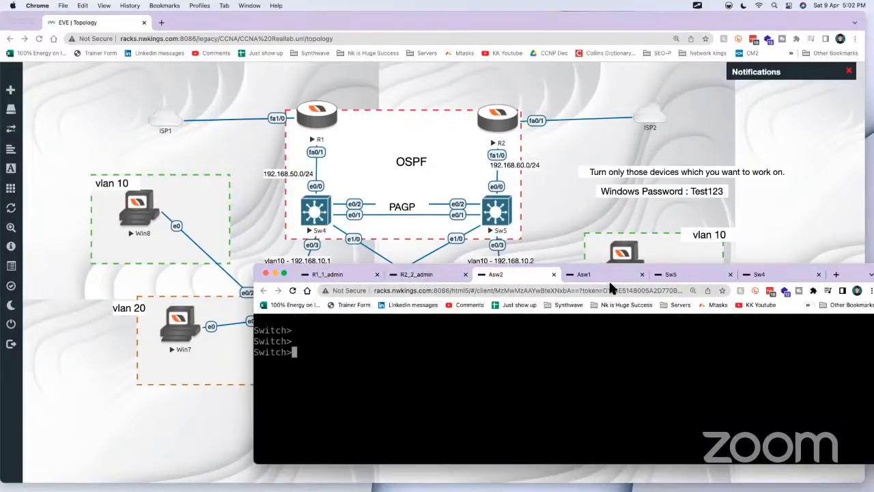
click(608, 277)
click(718, 279)
click(760, 275)
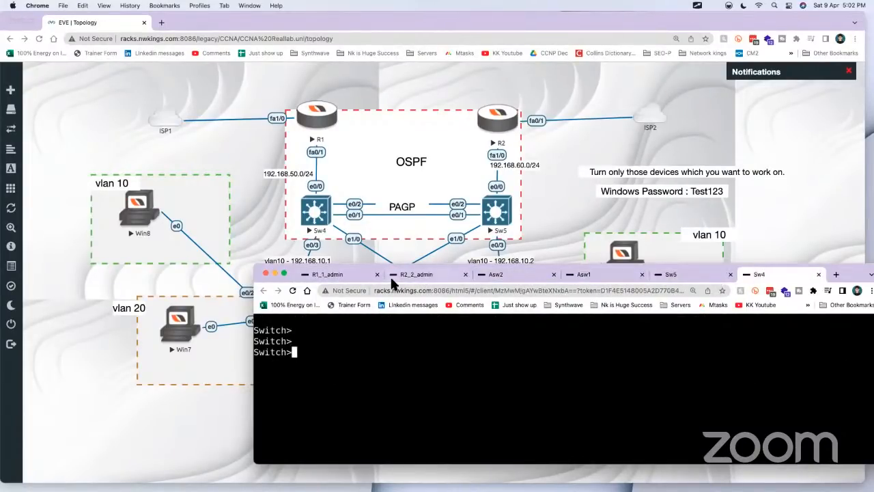
click(354, 276)
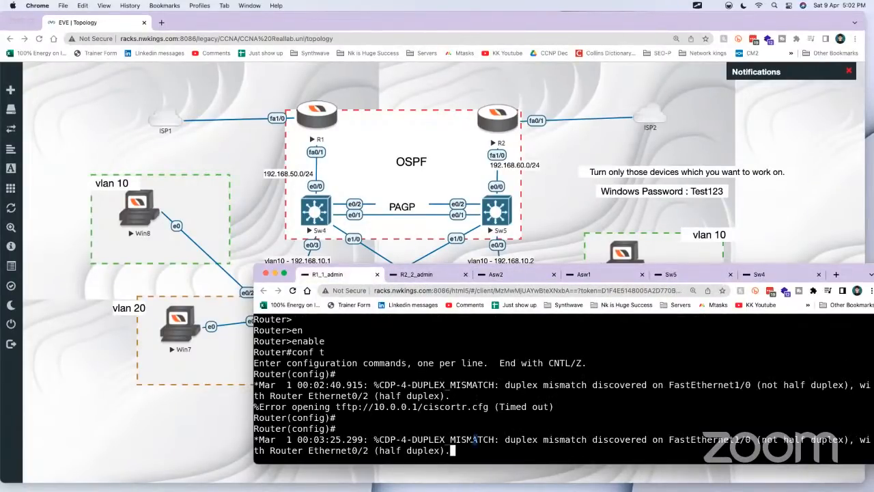
key(Return)
key(Return)
key(Return)
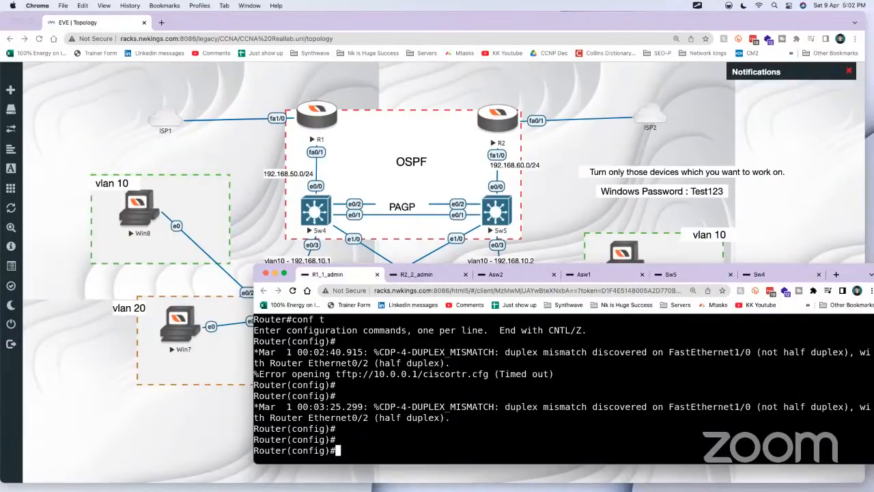
Step: Try to complete a no cdp du command in R1's global configuration mode
text(no cdp du)
key(Tab)
text(l)
key(Tab)
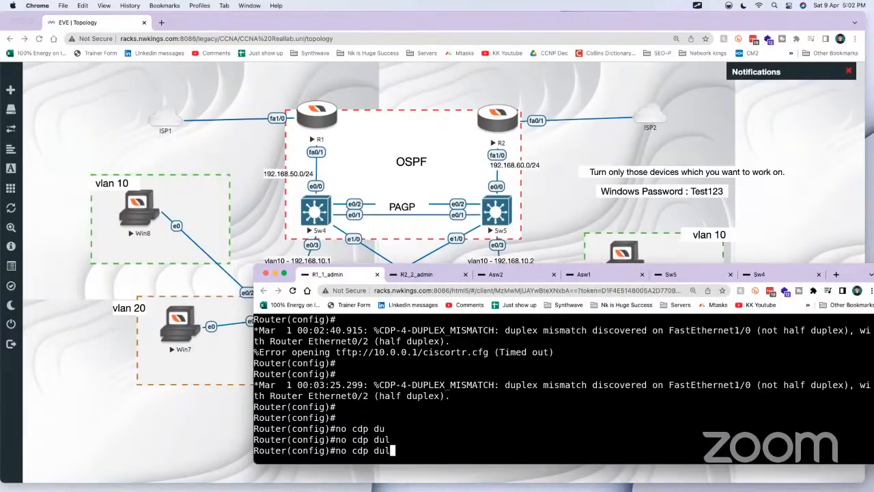
key(BackSpace)
text([)
key(Tab)
key(Tab)
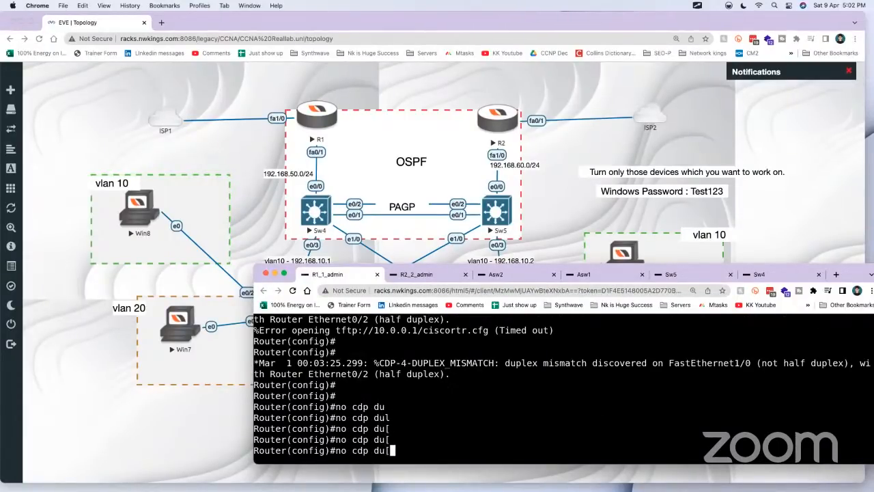
Step: Leave configuration mode on R1 with exi and request help for no cd in privileged mode
text(exi)
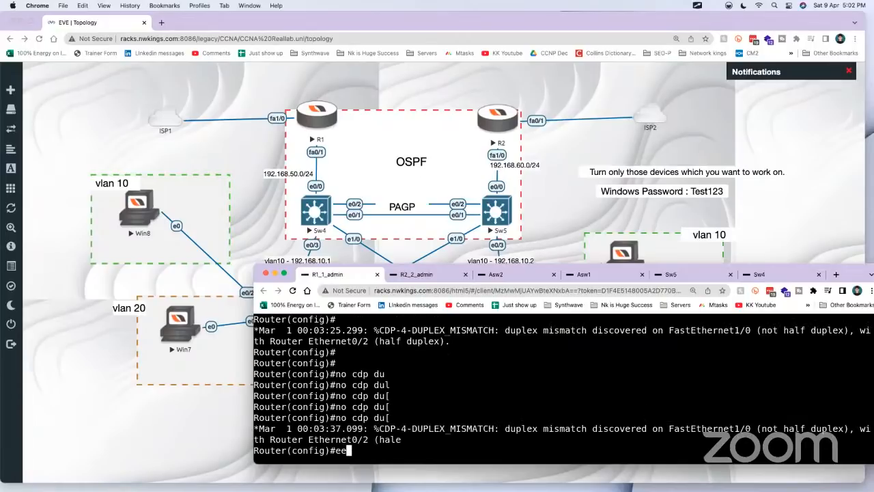
key(Return)
key(Return)
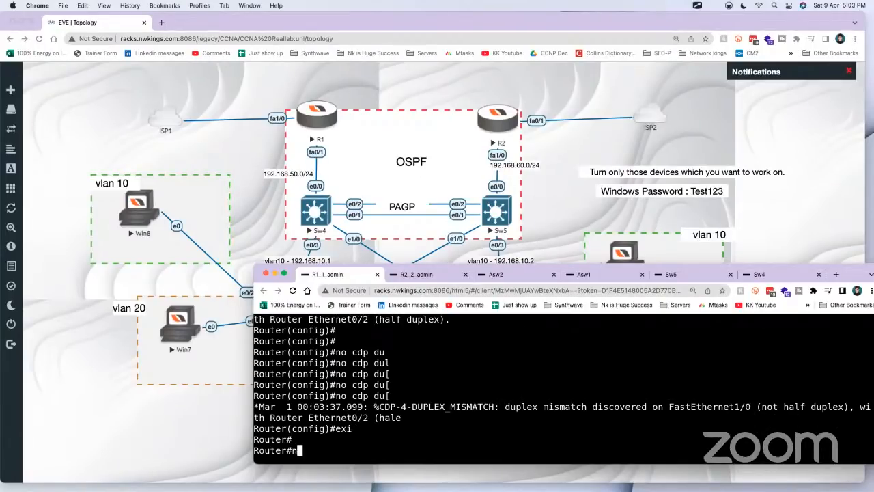
text(no cd?)
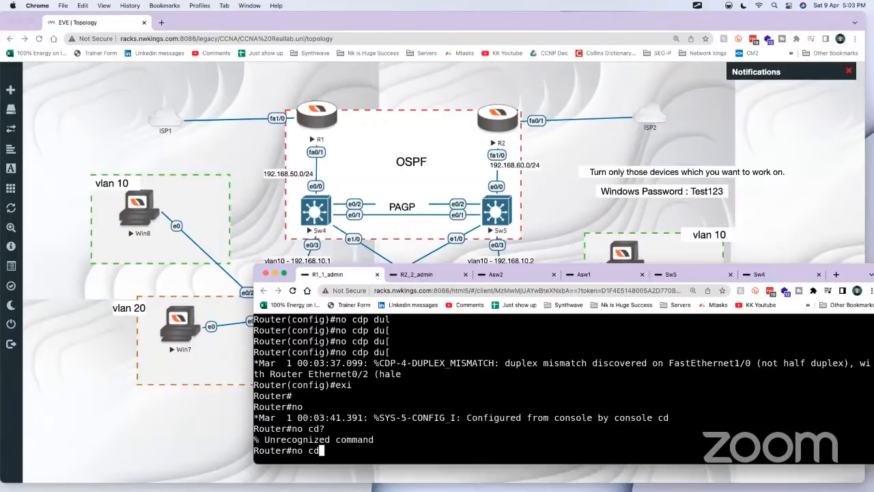
Step: Re-enter global configuration mode on R1 with conf t and list the options available for no cdp
key(BackSpace)
key(BackSpace)
key(BackSpace)
key(BackSpace)
key(BackSpace)
text(conf t)
key(Return)
text(np)
key(Return)
text(np)
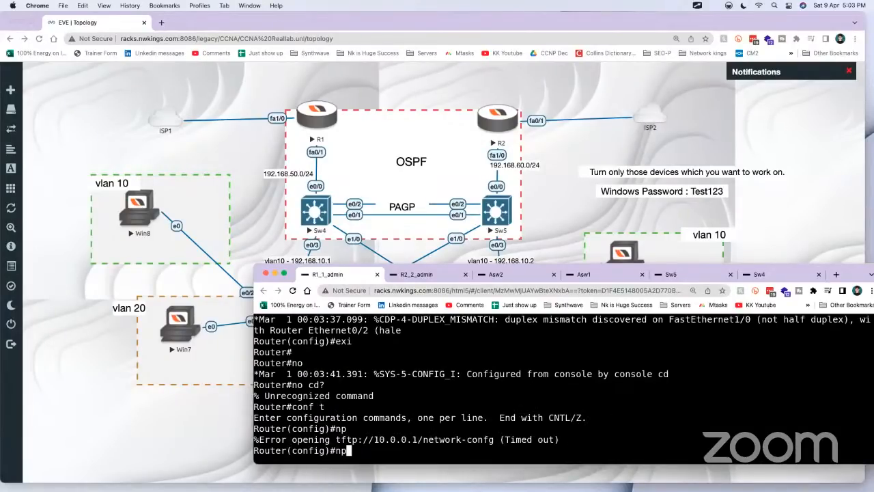
key(BackSpace)
text(o cdp ?)
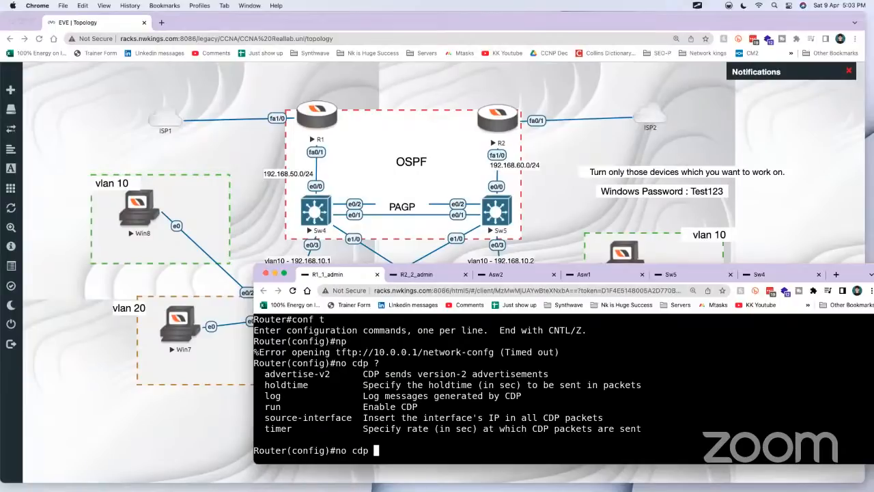
text(log ?m)
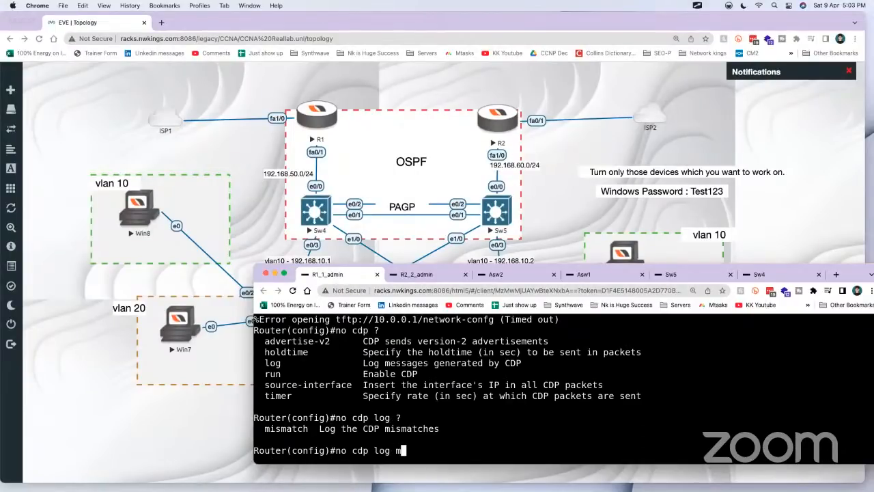
text(iu)
Step: Turn off CDP duplex mismatch logging on R1 with no cdp log mismatch duplex, using the command help to complete it
key(BackSpace)
key(Tab)
text(?)
text(d)
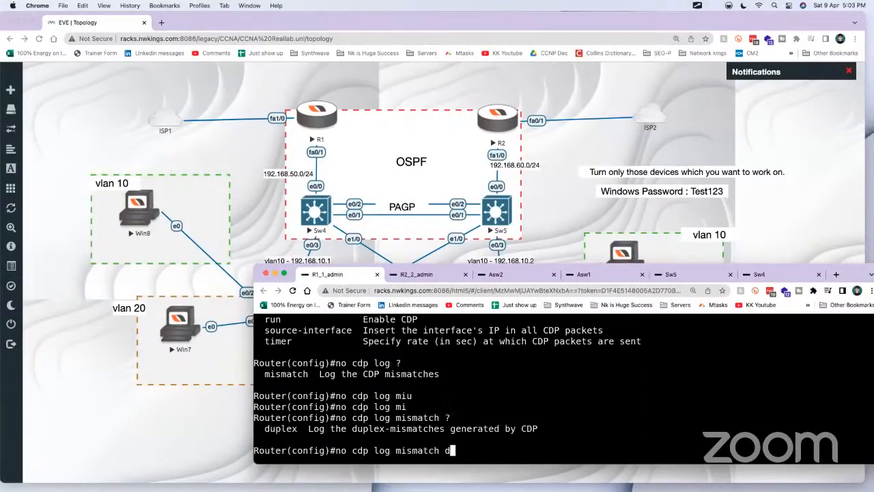
key(Tab)
text(?)
key(Return)
key(Return)
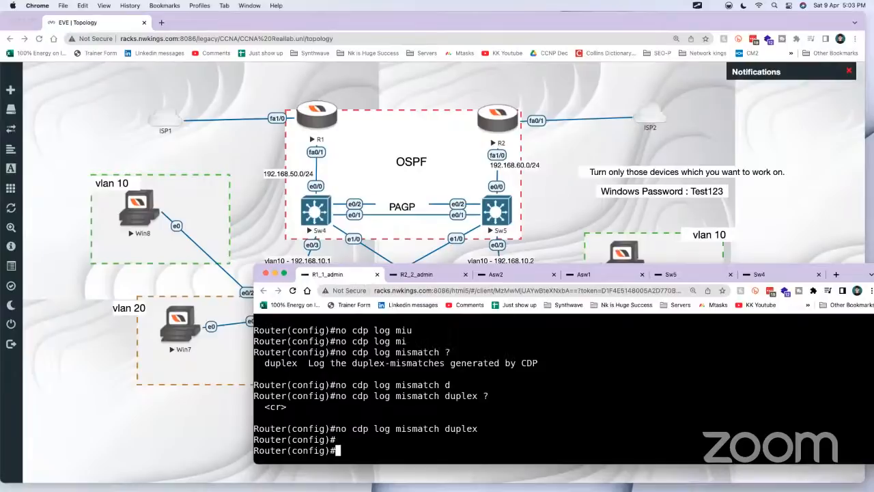
Step: Check the R2 console, highlight the no cdp log mismatch duplex command on R1, and bring up a fresh prompt
click(431, 271)
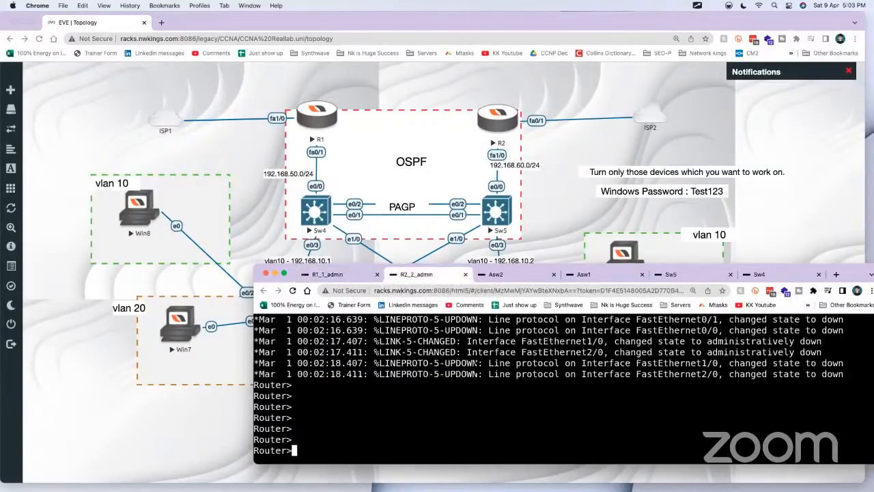
click(341, 275)
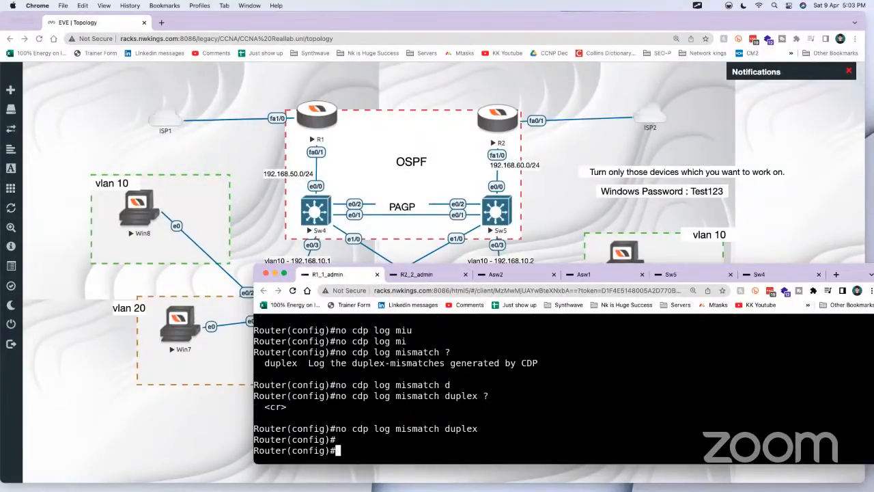
drag(495, 428, 351, 428)
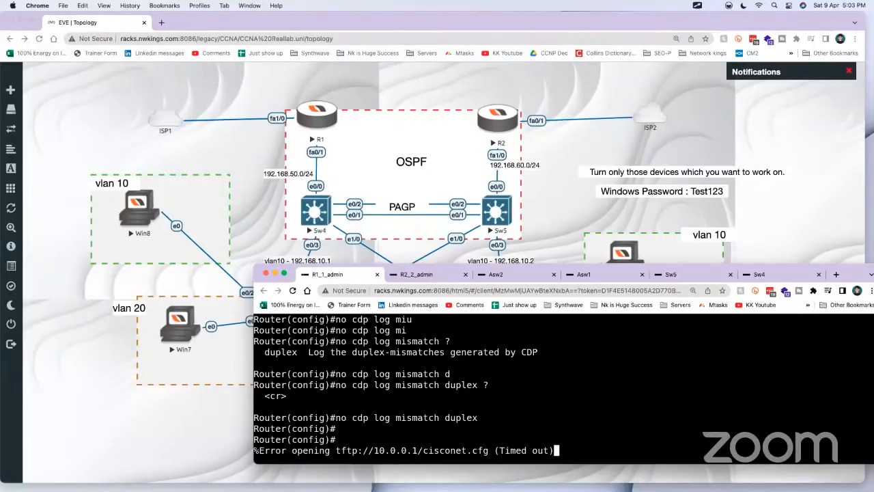
drag(481, 417, 333, 417)
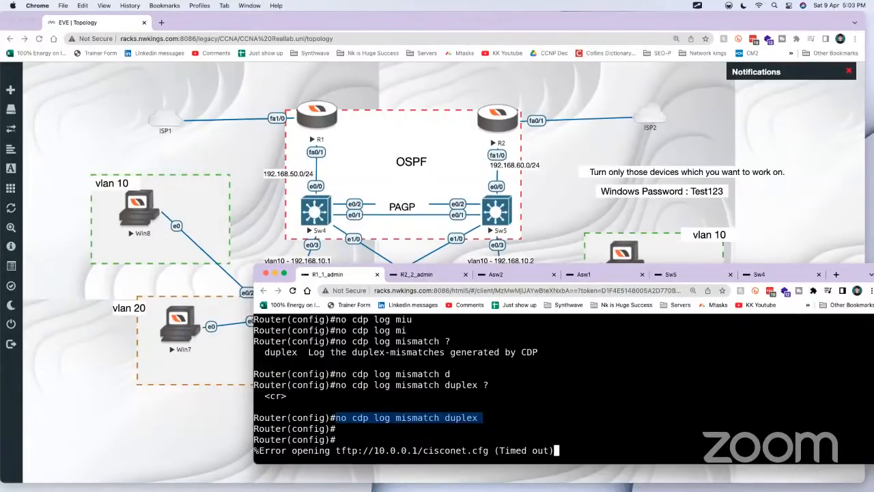
key(Return)
key(Return)
key(Return)
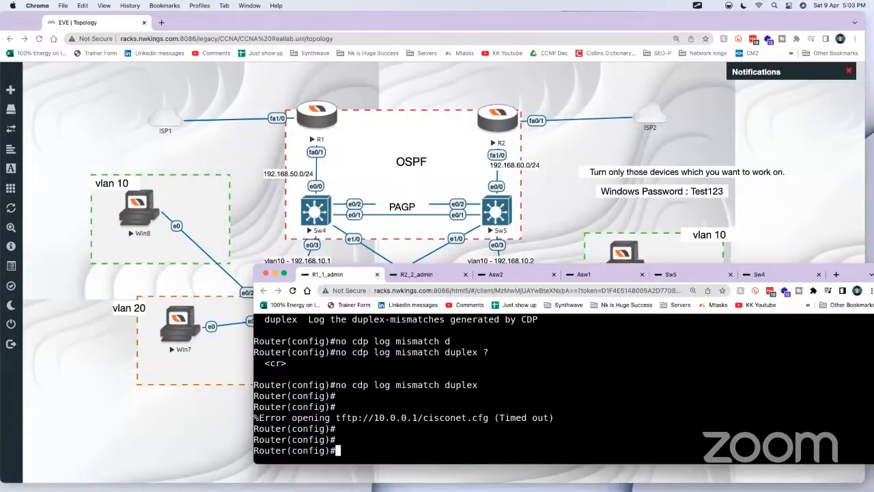
Step: Switch to the Biggest CCNA LAB note in Craft, hide its sidebar, and narrow and place its window beside the topology's R1 side
click(116, 348)
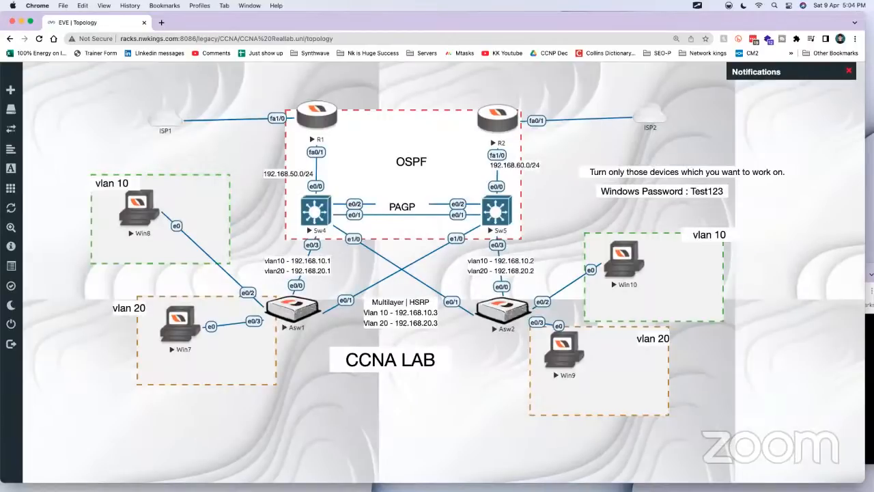
drag(679, 77, 512, 35)
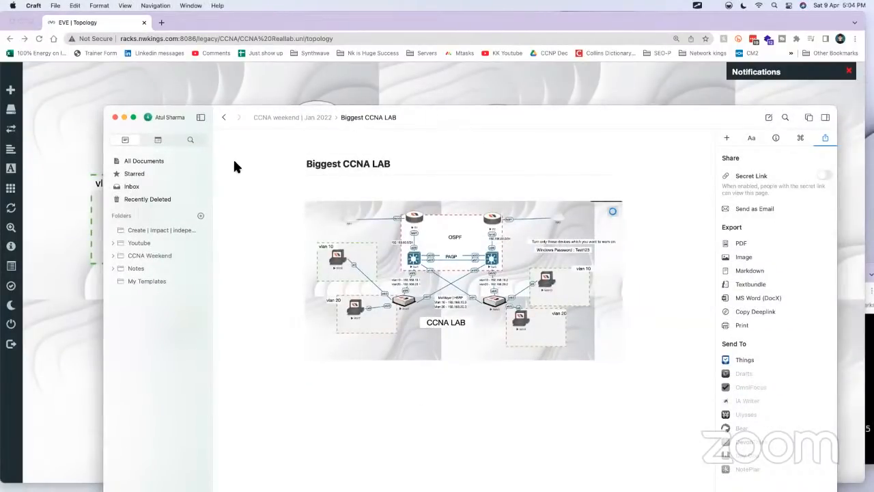
click(200, 117)
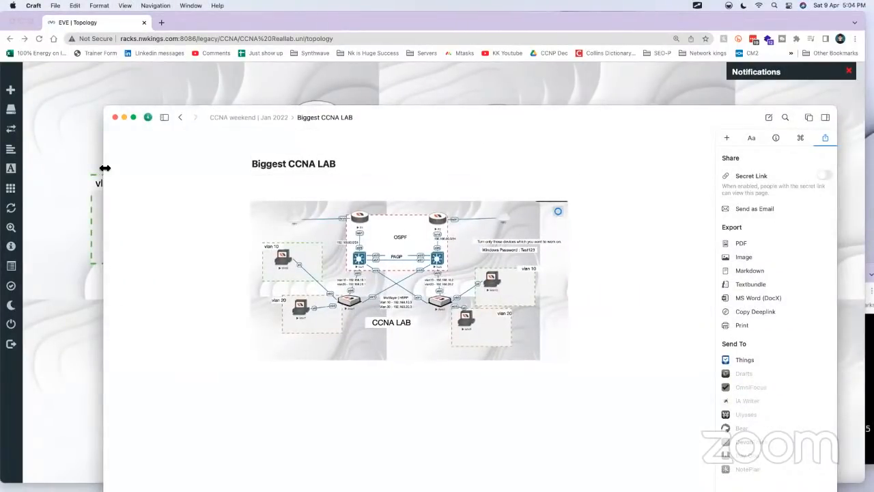
drag(104, 164, 302, 162)
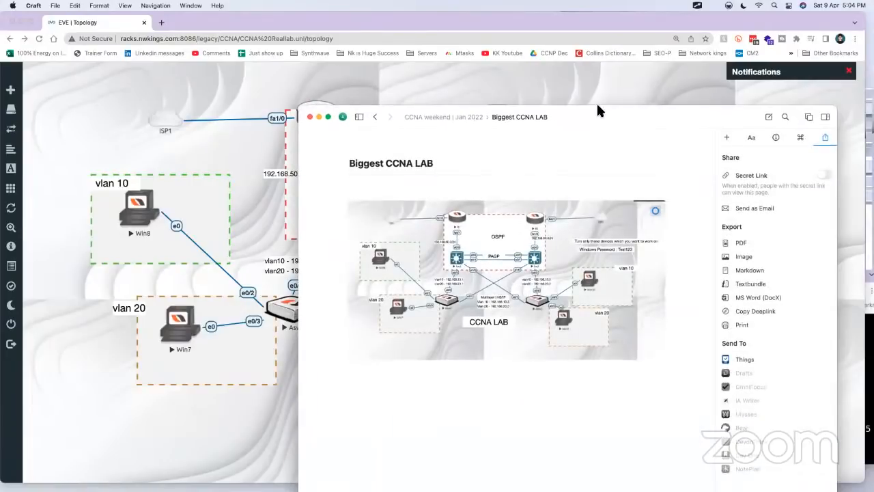
drag(596, 103, 655, 45)
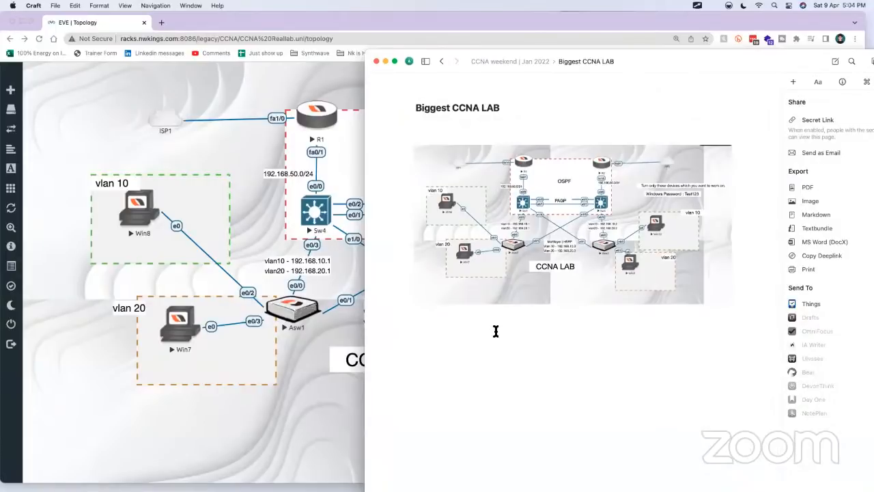
Step: Insert a code block below the topology image in the note
text(/cpo)
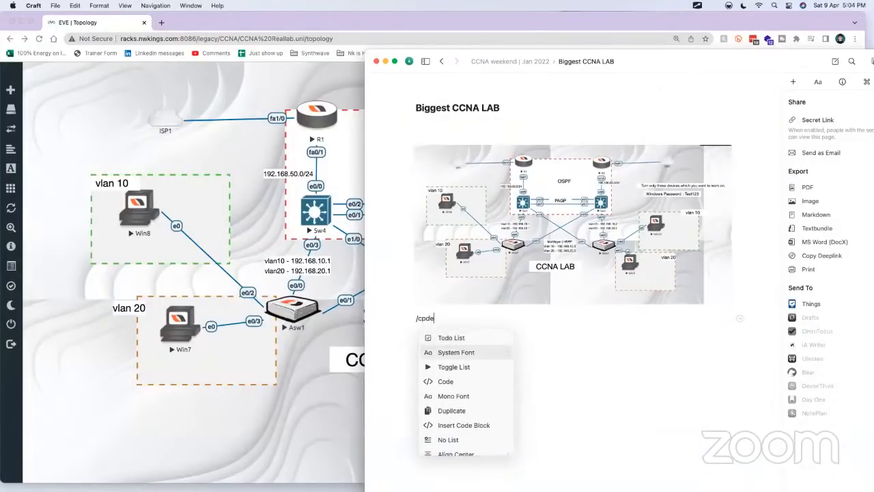
key(BackSpace)
key(BackSpace)
text(ode)
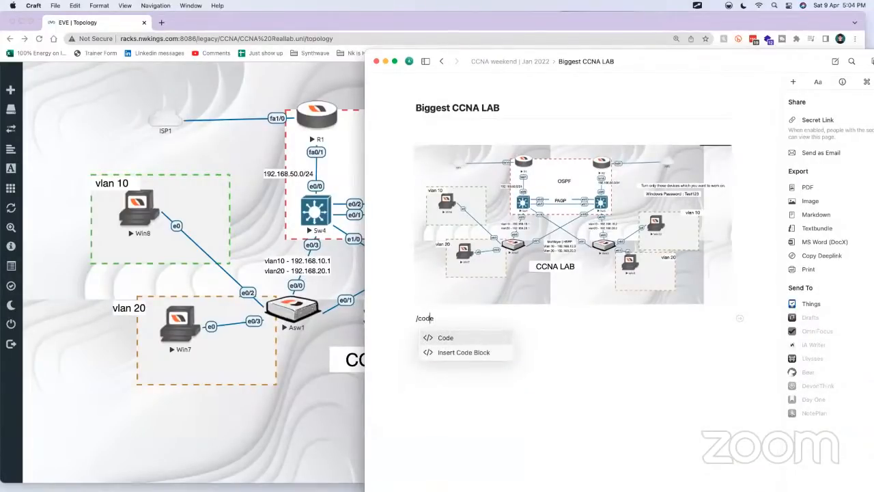
key(Down)
key(Return)
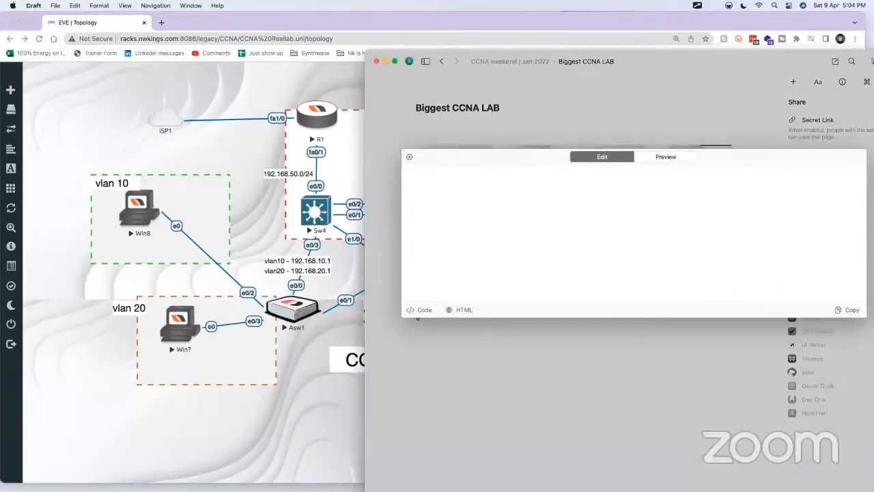
Step: Write the lines enable, conf t, int fa1/0, ip add dhcp and no sh in the code block
text(enable)
key(Return)
text(conf t)
text(int)
text( fa1)
text(-)
text(/)
text(0)
key(Return)
text(ip add dhcp)
key(Return)
text(no sh)
Step: Add the lines int fa0/1, ip add 192.168.50.1 255.255.255.0 and no shutdown, and close the code editor
text(int fa0/1 i)
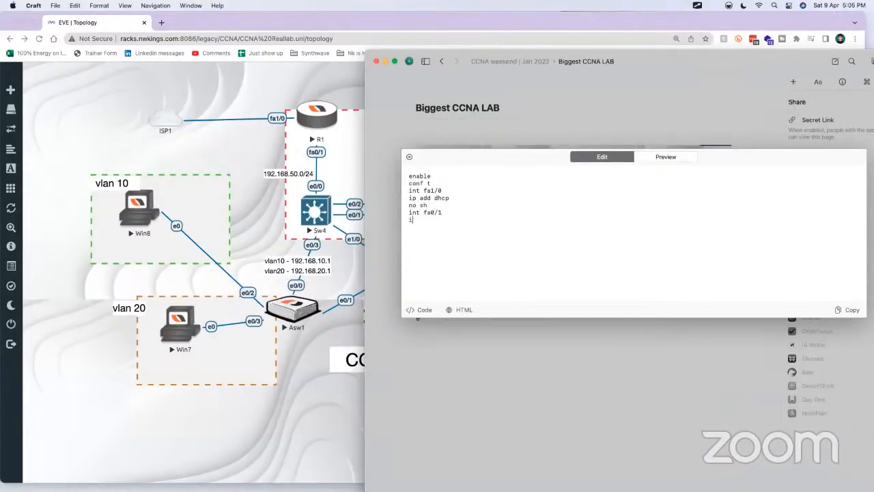
text(p add 192.168.50.1 255.255.2)
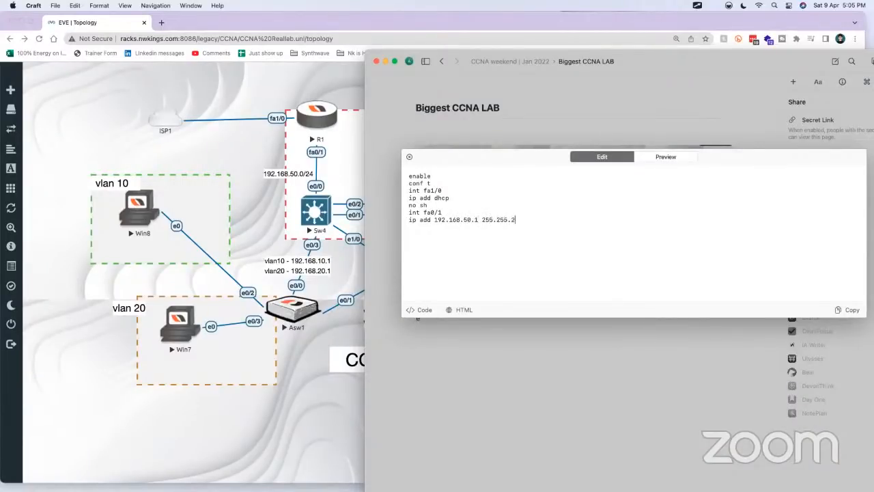
text(55.0 no shutdown)
key(super+a)
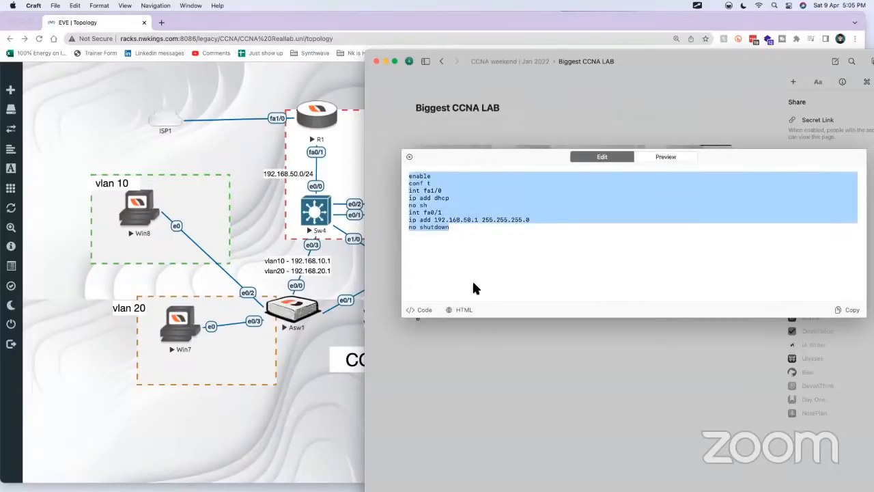
click(478, 345)
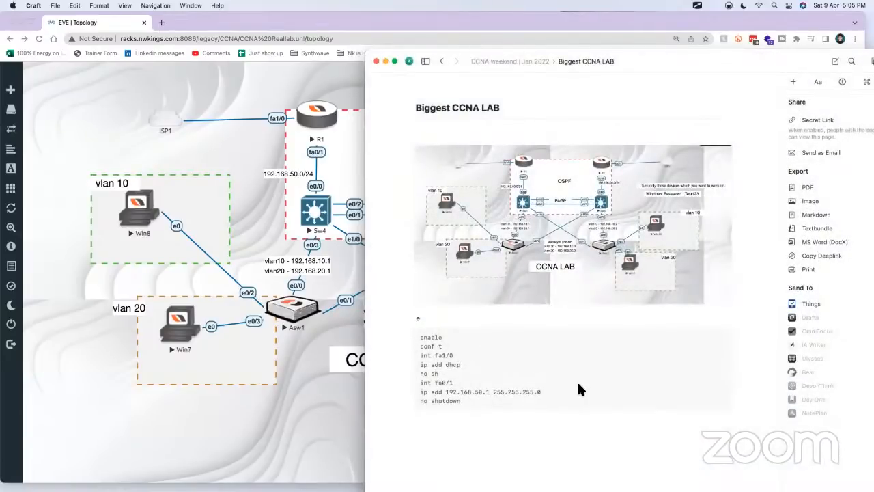
Step: Add R1 as the code block's first line, uncover the topology's R2 side, and delete the stray e line above the block
scroll(577, 382, down, 2)
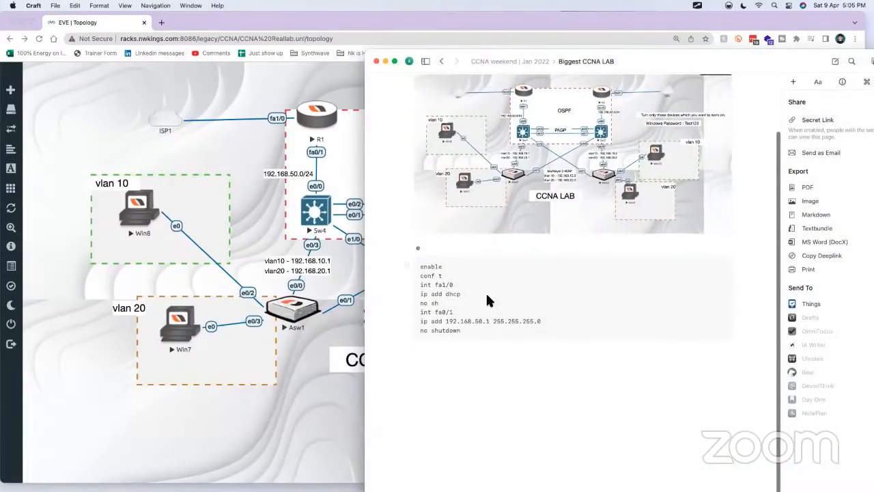
click(486, 292)
click(409, 175)
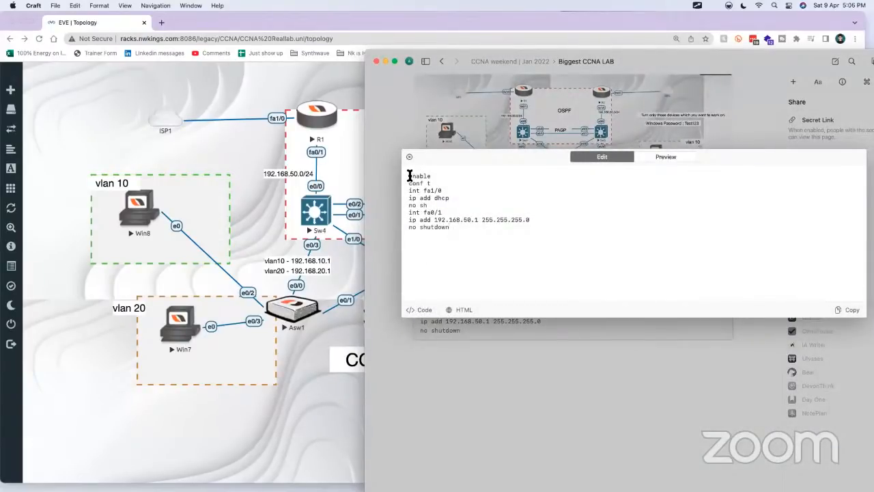
text(R1)
key(Return)
key(super+a)
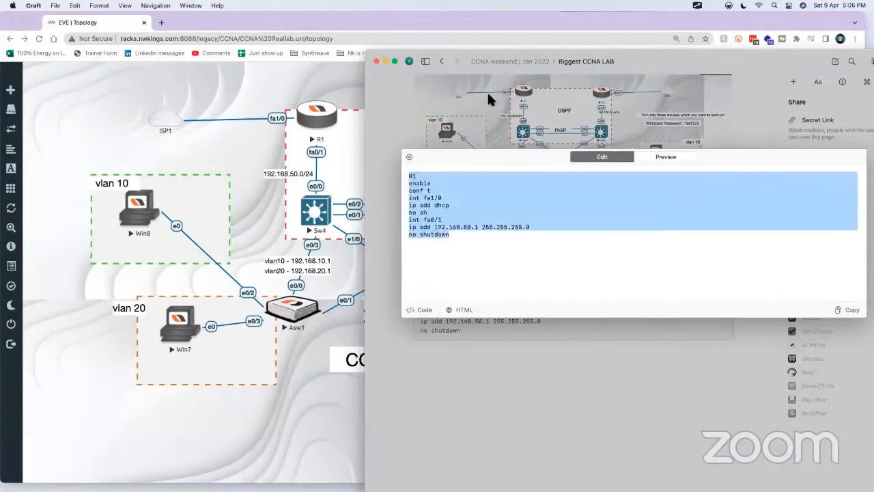
drag(508, 56, 689, 43)
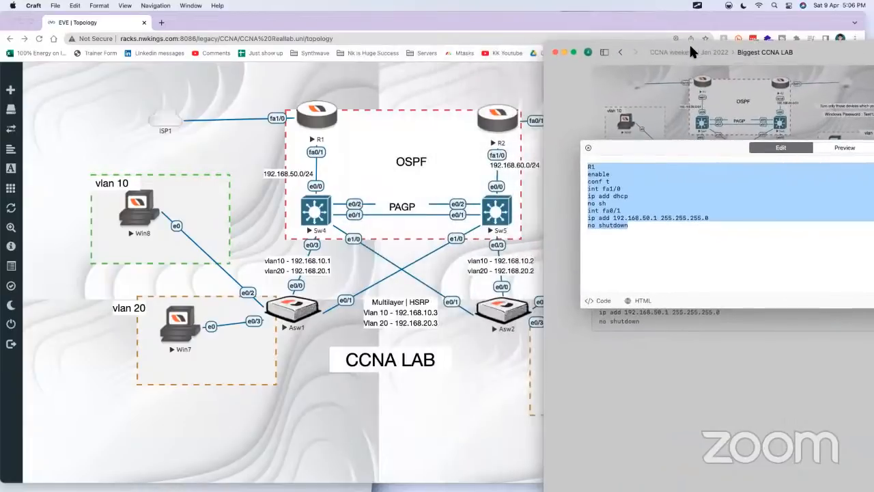
click(715, 142)
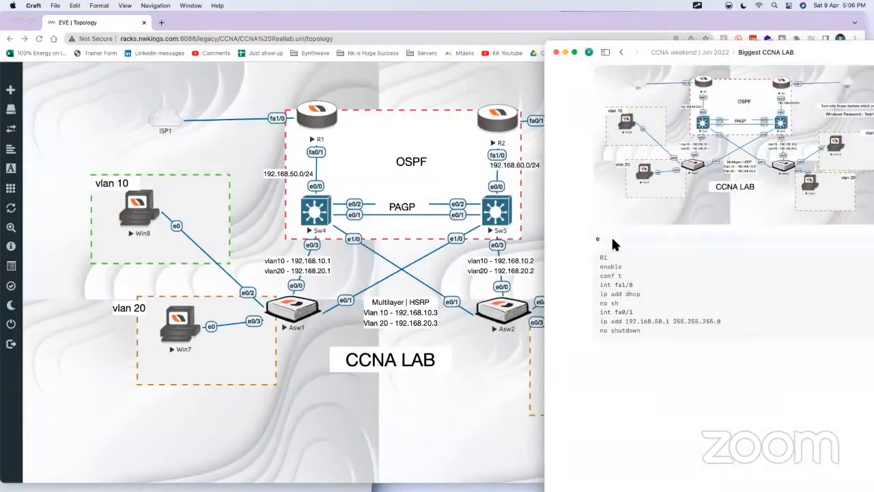
key(BackSpace)
key(BackSpace)
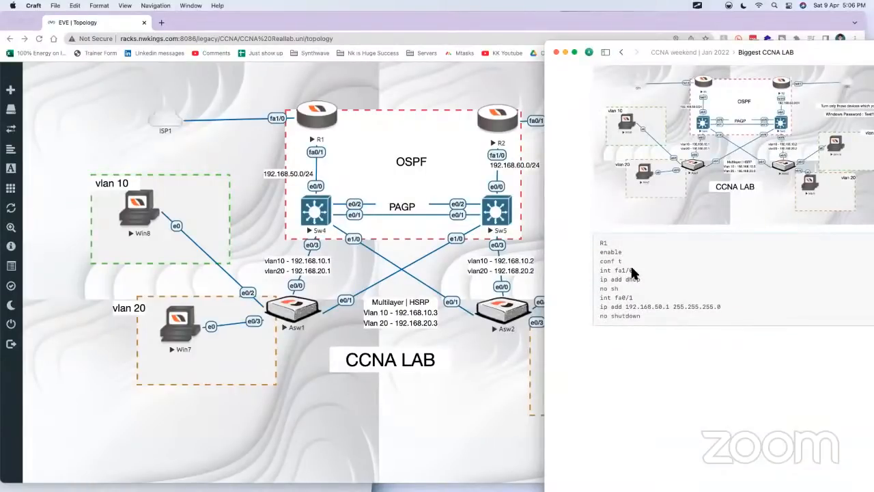
Step: Duplicate the R1 code block below the original and change the first line of the copy to R2
key(super+c)
key(super+v)
click(634, 368)
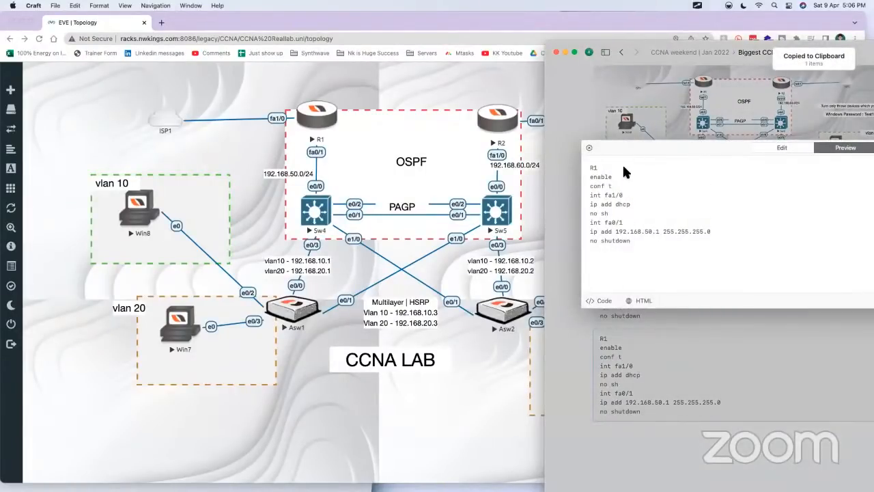
click(624, 171)
key(BackSpace)
text(2)
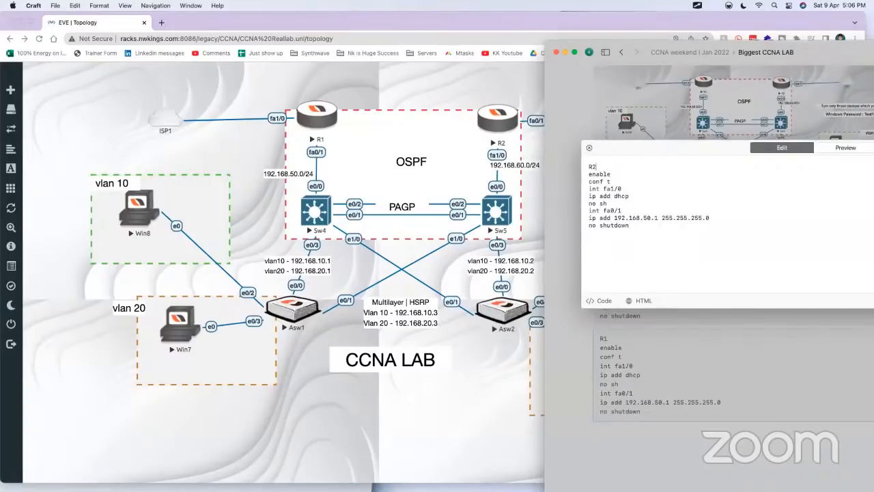
Step: Add the line hostname R2 after conf t in the R2 code block and change its first interface to fa0/1
key(Return)
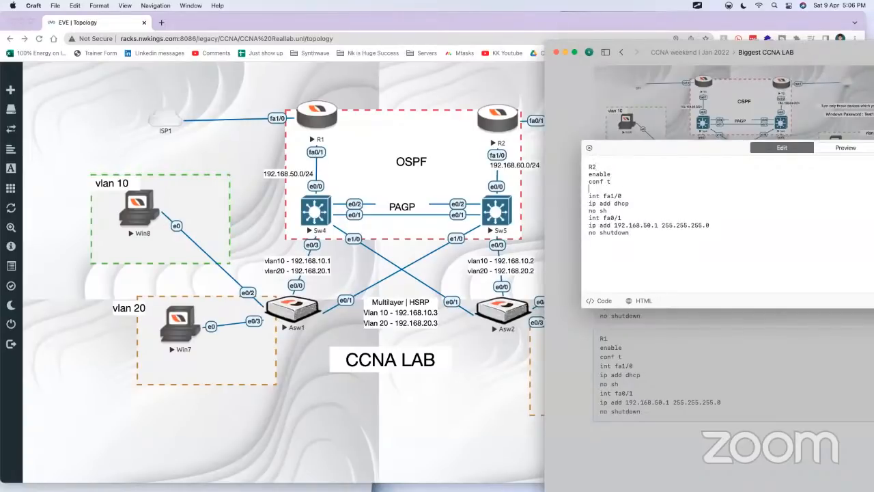
text(hostname R2)
click(616, 196)
key(BackSpace)
key(BackSpace)
key(BackSpace)
text(0/1)
Step: Change the R2 block's second interface to fa1/0 and its address to 192.168.60.1, and close the code editor
click(432, 158)
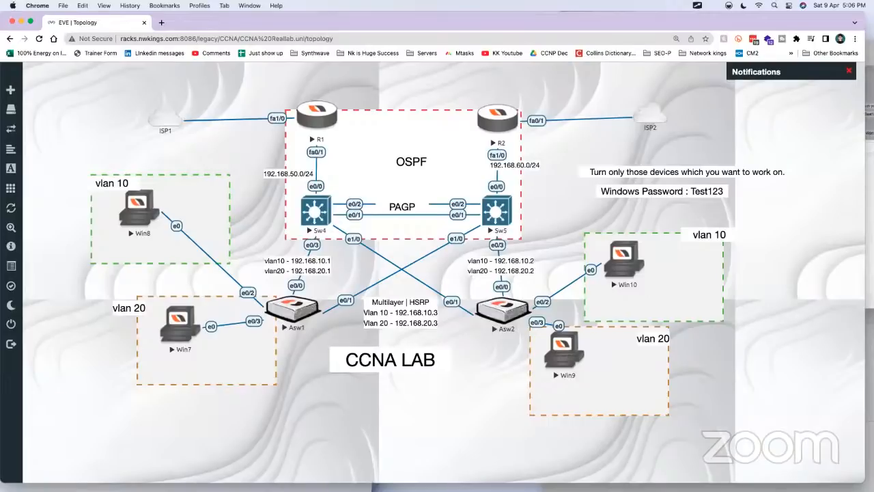
key(super+Tab)
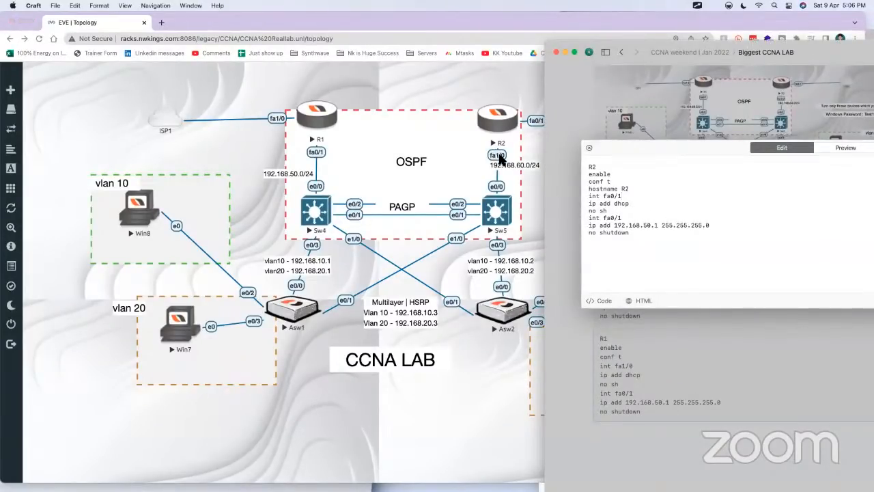
click(622, 217)
key(BackSpace)
key(BackSpace)
key(BackSpace)
text(1/0)
key(BackSpace)
text(6)
key(super+a)
click(683, 319)
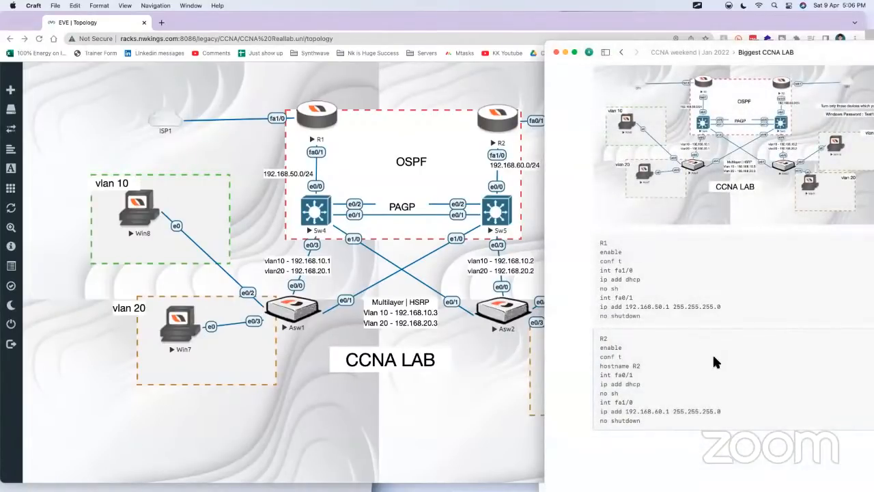
Step: Bring up the slash command list on the empty line below the R2 code block
scroll(713, 353, up, 1)
scroll(711, 355, down, 5)
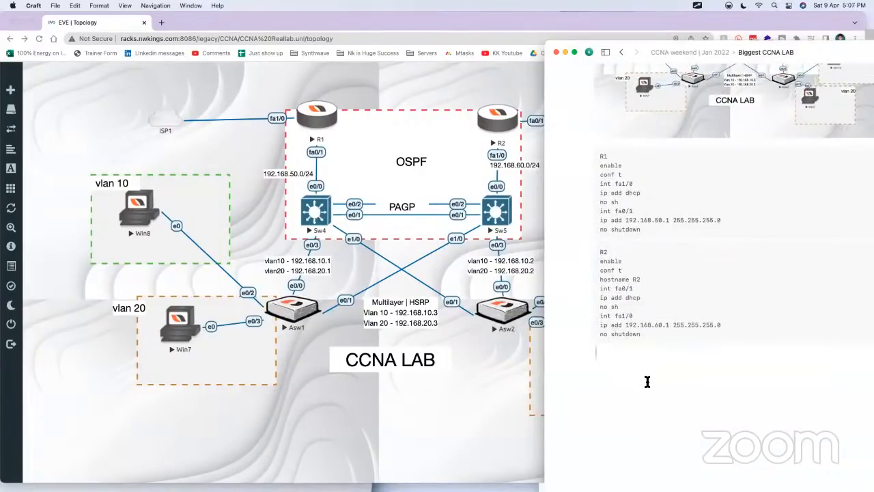
text(/)
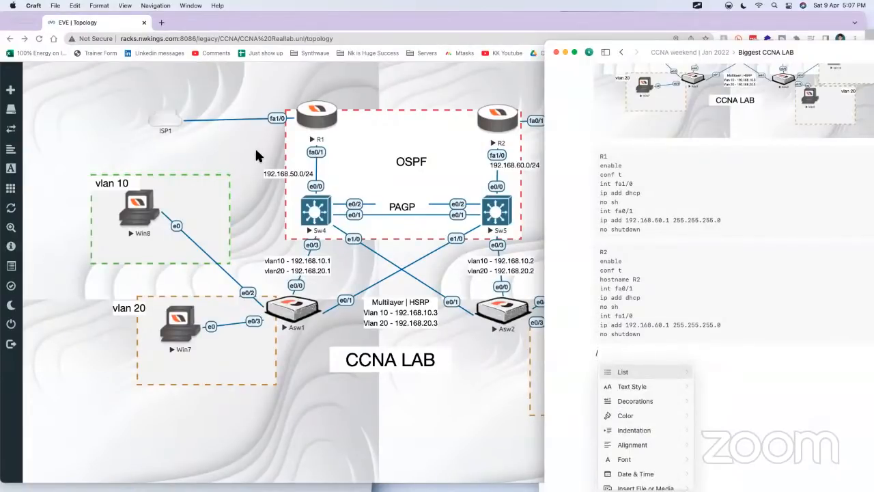
Step: Switch to Chrome and open office.com in a new tab
click(201, 88)
click(161, 23)
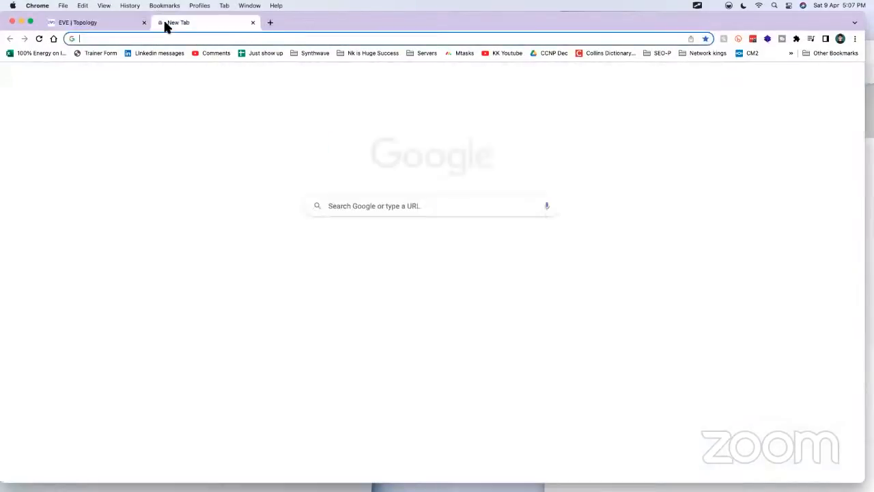
text(offce)
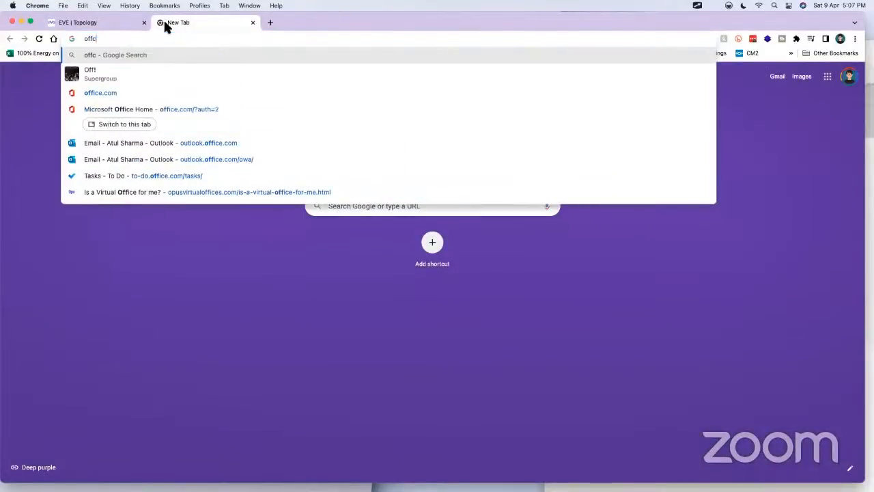
key(BackSpace)
key(BackSpace)
text(ice.com)
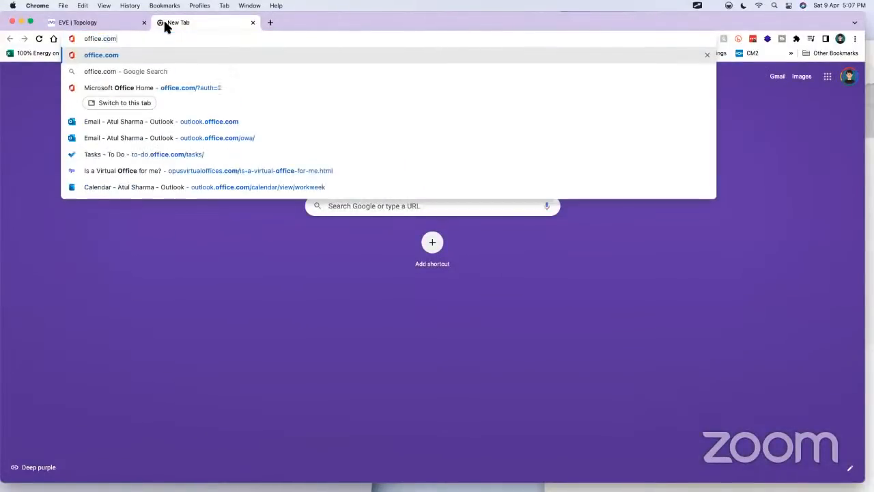
key(Return)
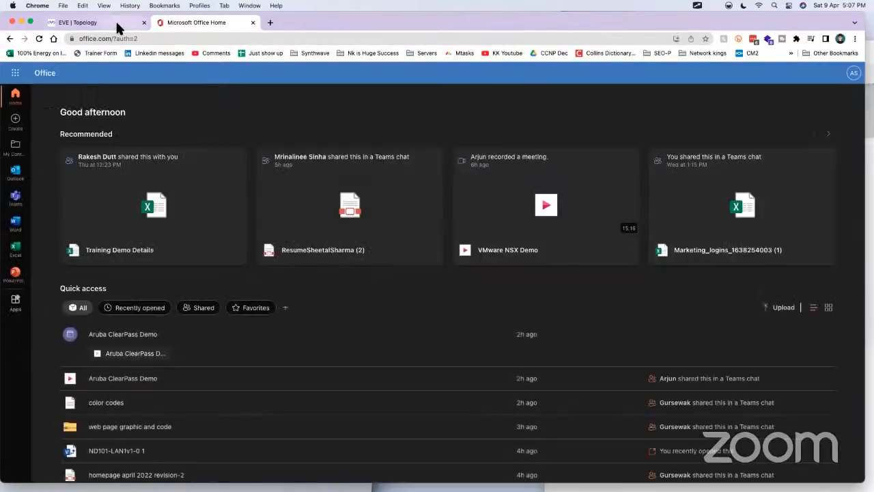
Step: Open Visio from the Microsoft 365 apps and view the recent drawing ND101-LAN1v1-0 1
click(114, 25)
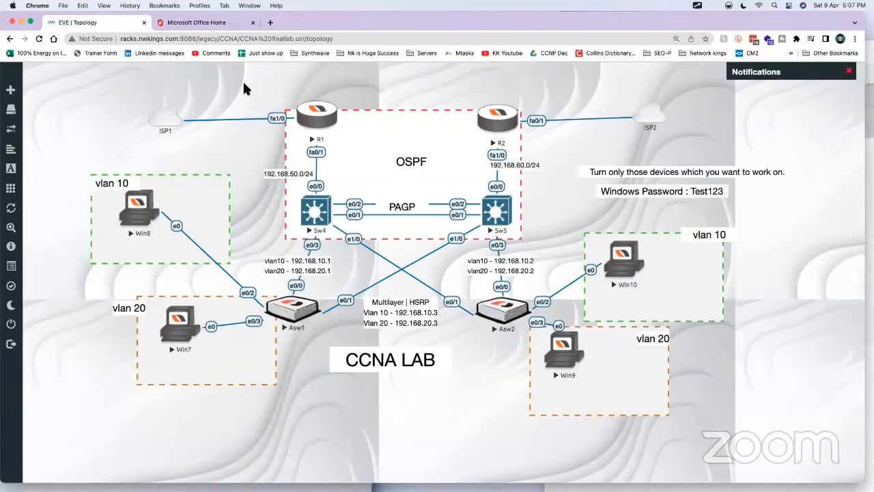
click(197, 23)
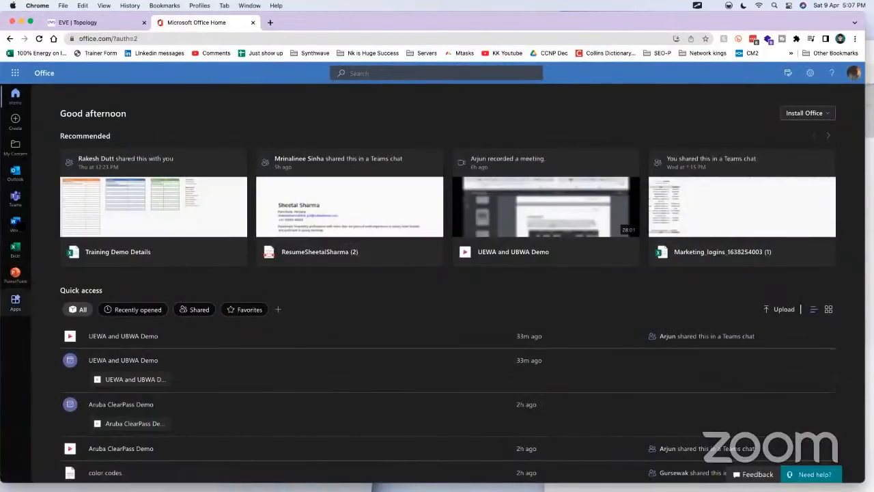
click(14, 68)
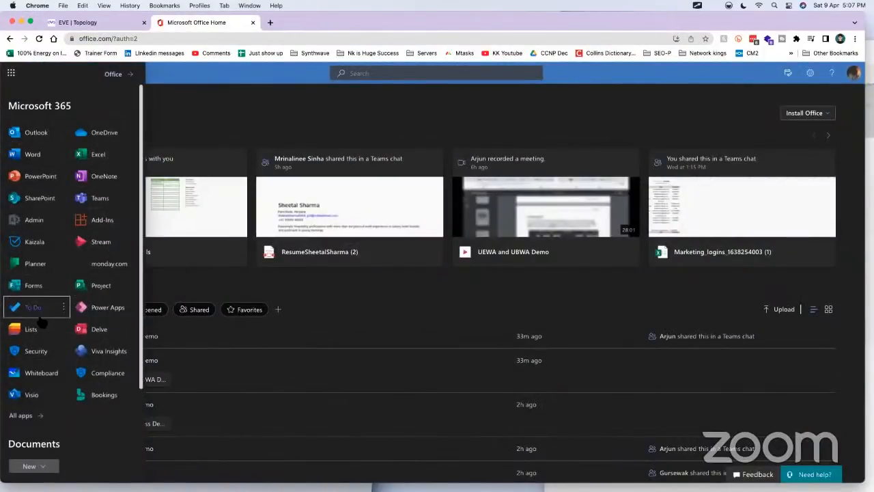
click(34, 395)
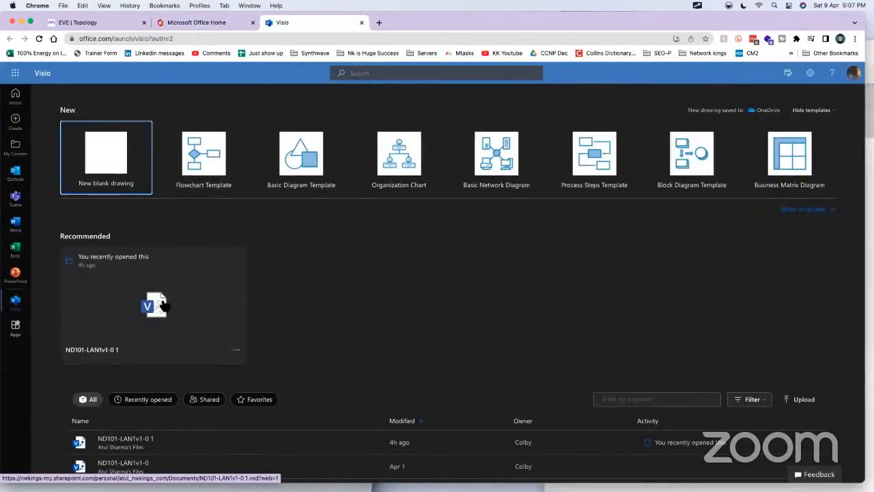
click(163, 303)
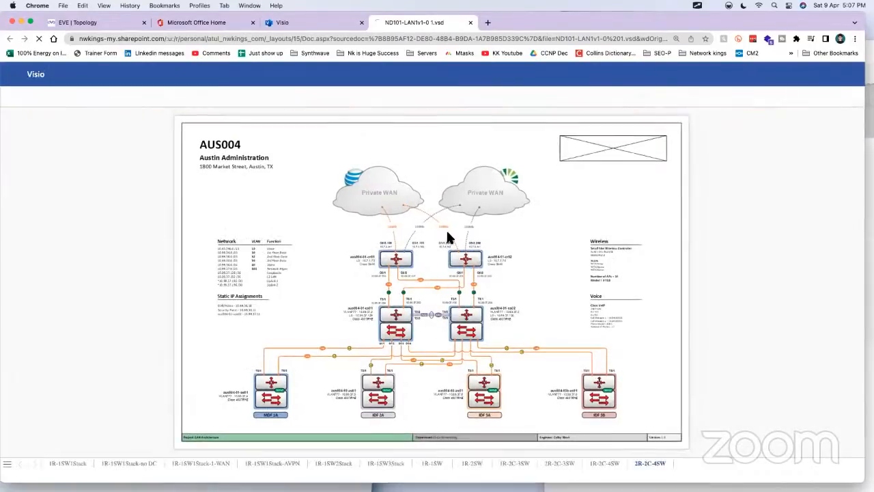
key(super+equal)
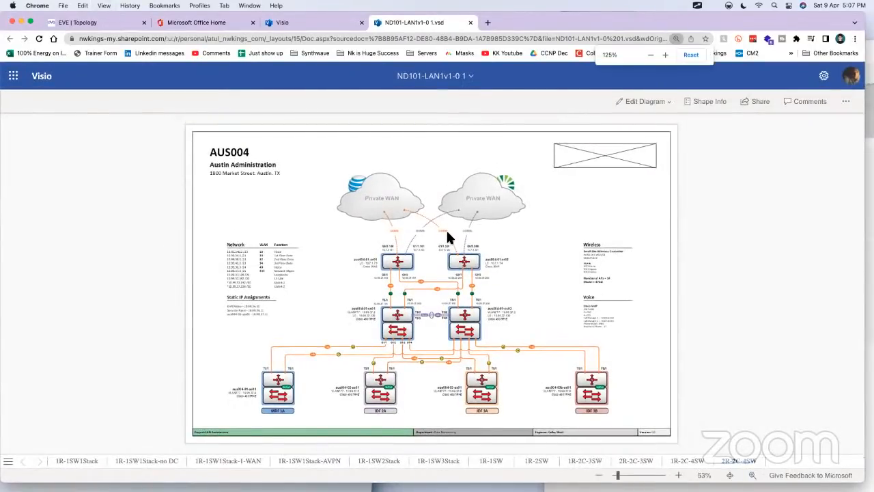
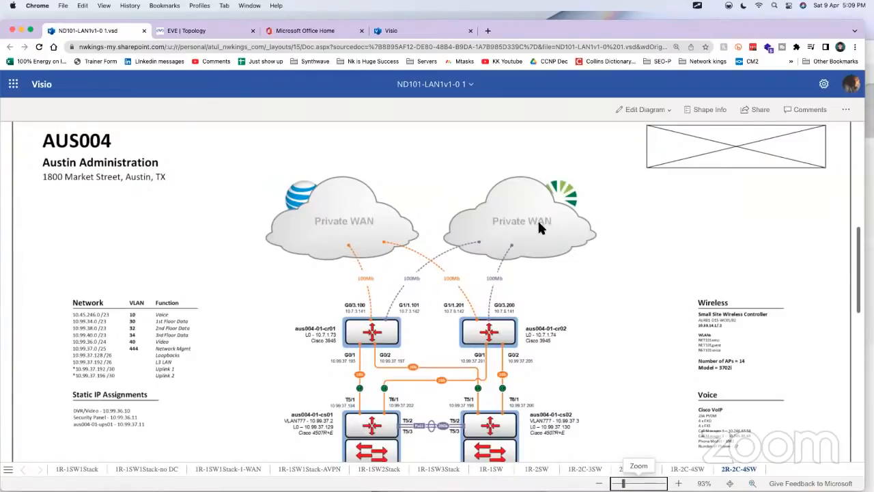
Step: Open the Visio home page from the Microsoft 365 apps and open the drawing ND101-ENTv1-0
click(13, 83)
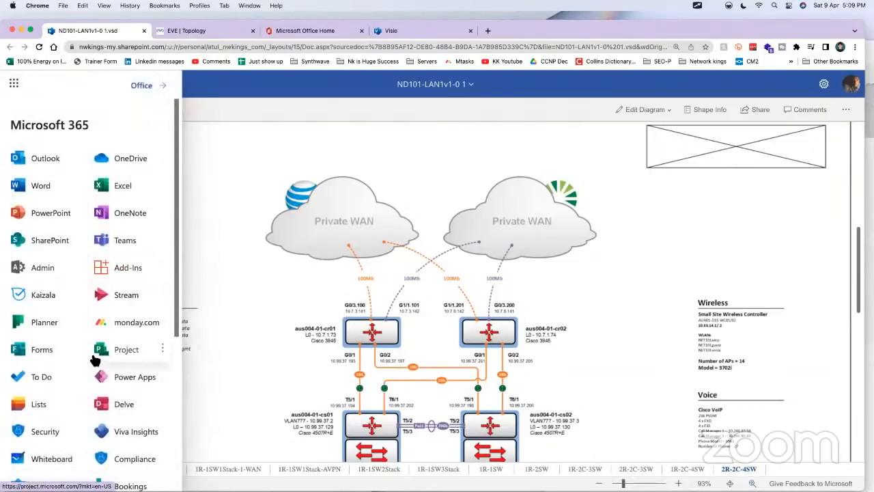
scroll(48, 325, down, 5)
click(39, 320)
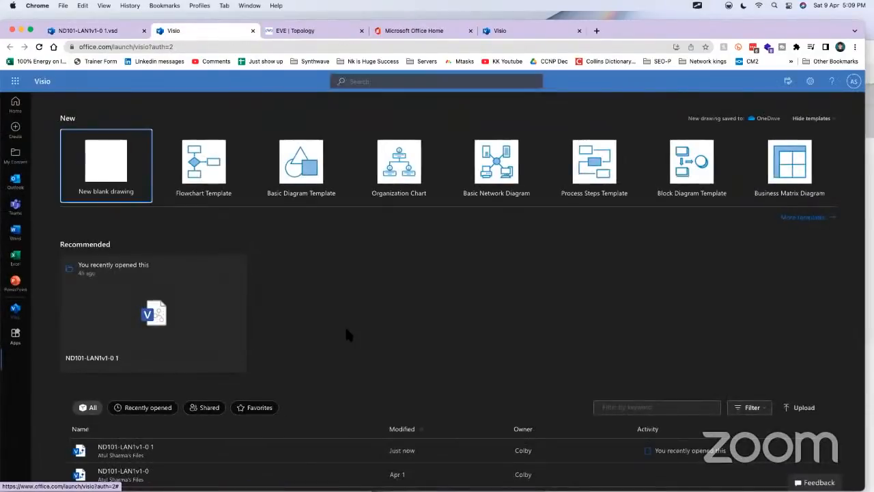
scroll(353, 327, down, 3)
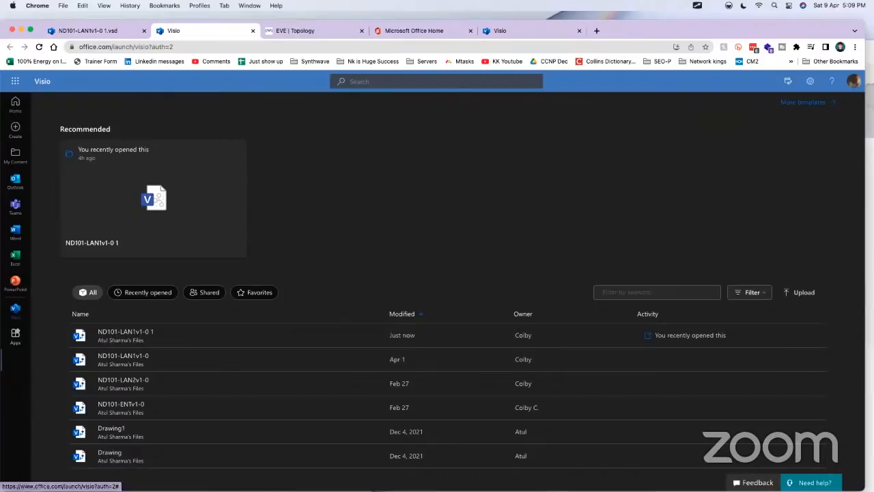
scroll(778, 410, up, 2)
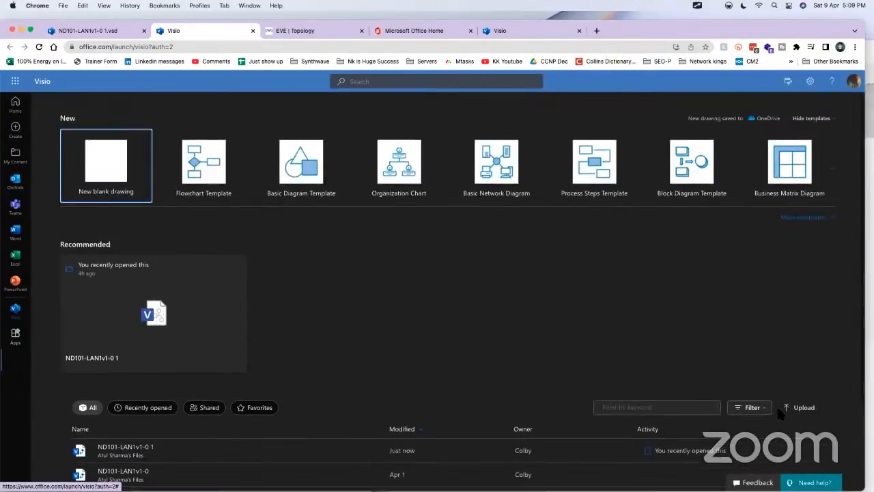
scroll(781, 416, down, 2)
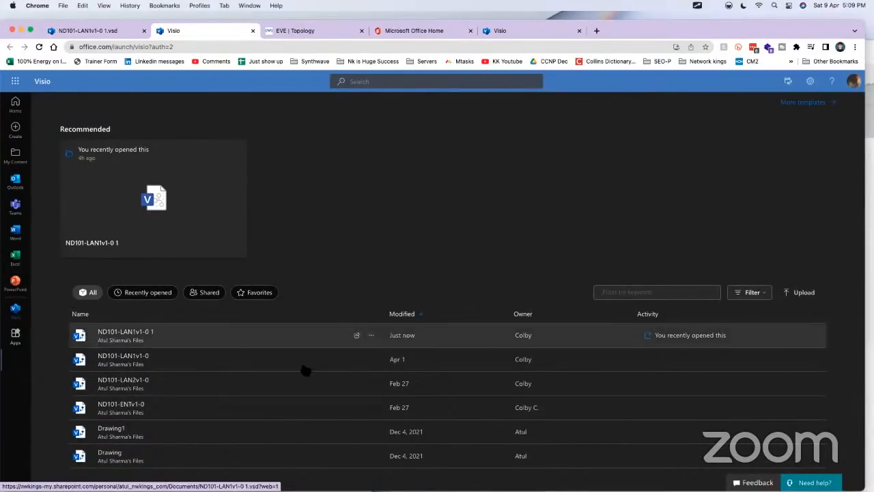
scroll(285, 372, up, 2)
scroll(285, 372, down, 2)
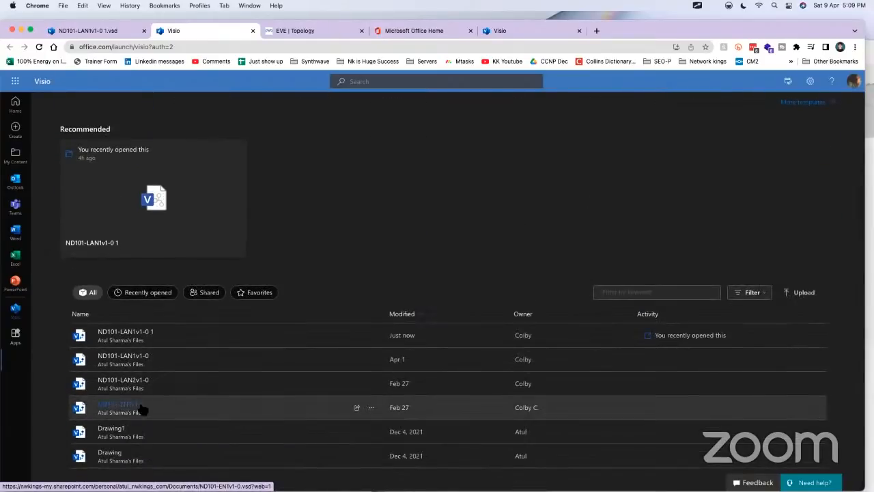
click(141, 408)
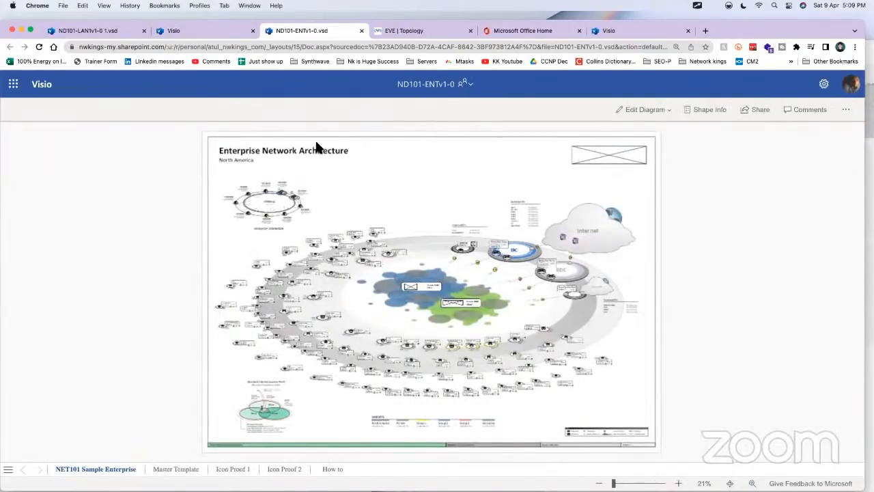
Step: Return to the ND101-LAN1v1-0 1 drawing and examine its core routers, switches and MDF/IDF access switches
click(99, 30)
scroll(475, 242, down, 6)
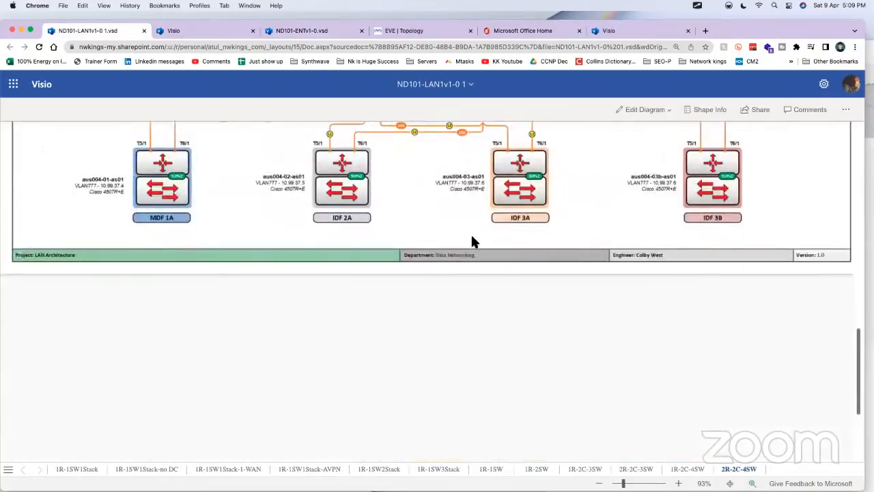
scroll(472, 235, up, 3)
scroll(473, 241, up, 1)
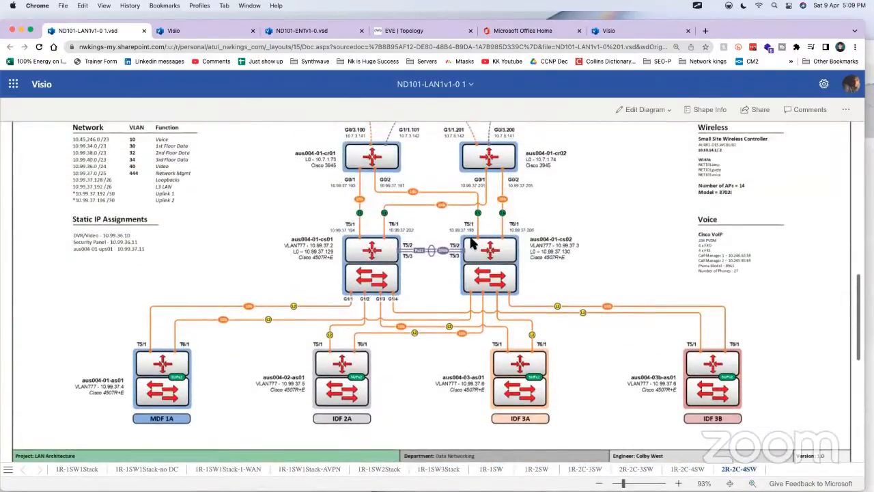
Step: Enlarge the NET101 Sample Enterprise page of ND101-ENTv1-0 to 68% and examine its branch sites and Private WAN clouds
click(274, 31)
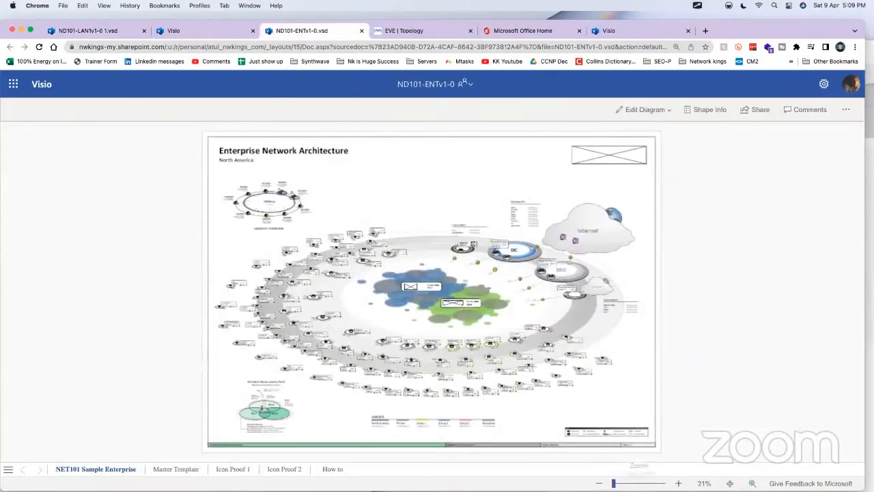
click(620, 484)
scroll(380, 271, left, 10)
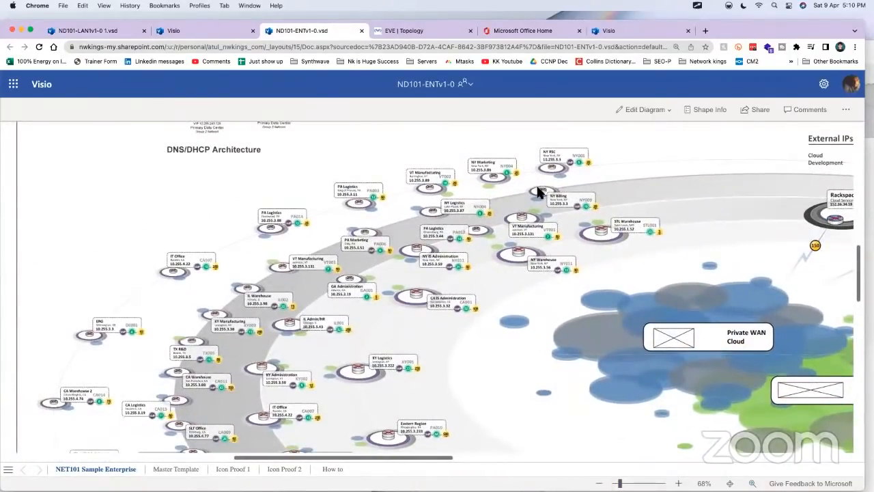
drag(425, 328, 437, 129)
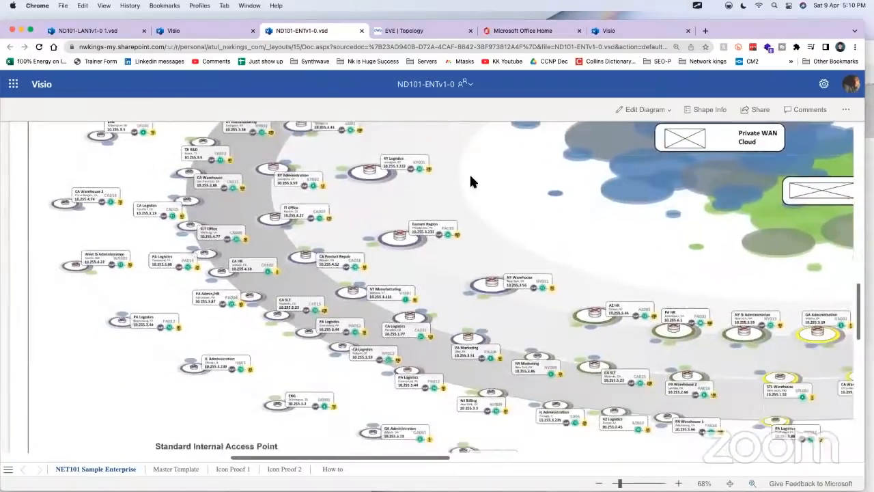
drag(458, 234, 9, 107)
drag(459, 262, 355, 380)
drag(486, 346, 588, 452)
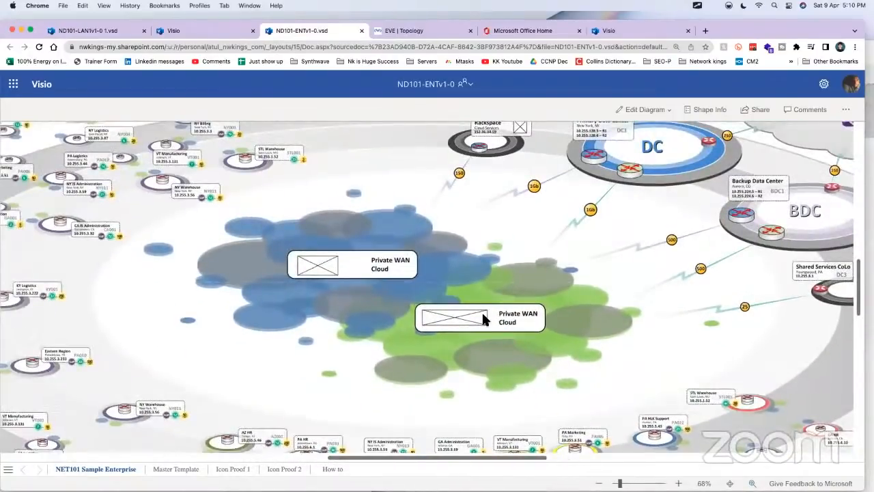
Step: Switch back to the LAN drawing and review the AUS004 layout from the Private WAN clouds to the core switches
click(96, 31)
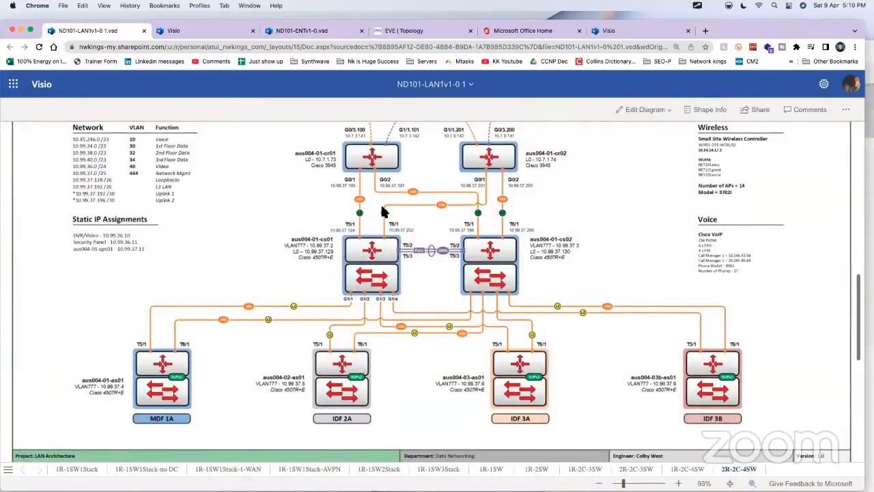
scroll(526, 220, down, 3)
scroll(525, 215, up, 6)
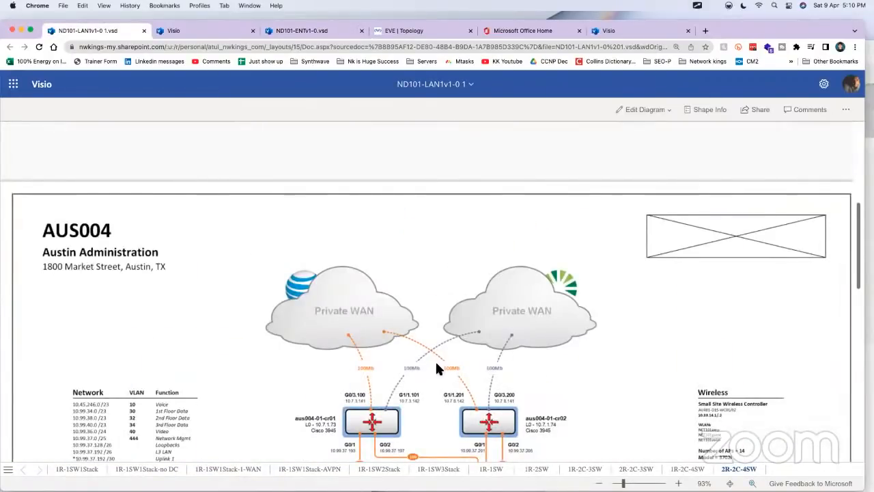
scroll(435, 360, down, 2)
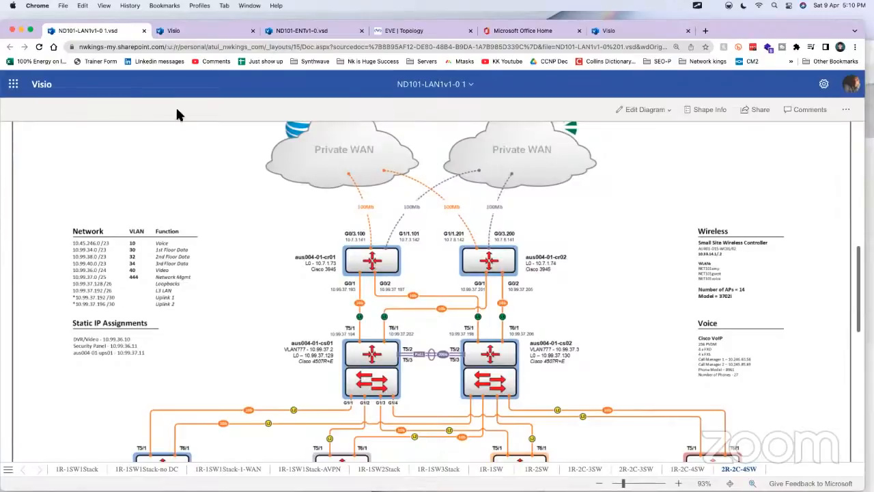
Step: Place the ND101-ENTv1-0 tab beside the LAN drawing's tab and examine its primary and backup data centers and Internet clouds
click(226, 31)
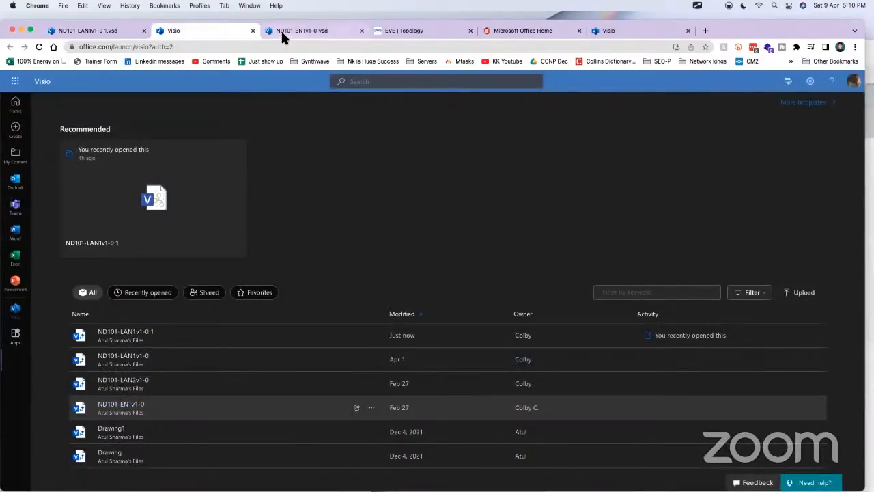
drag(281, 30, 190, 34)
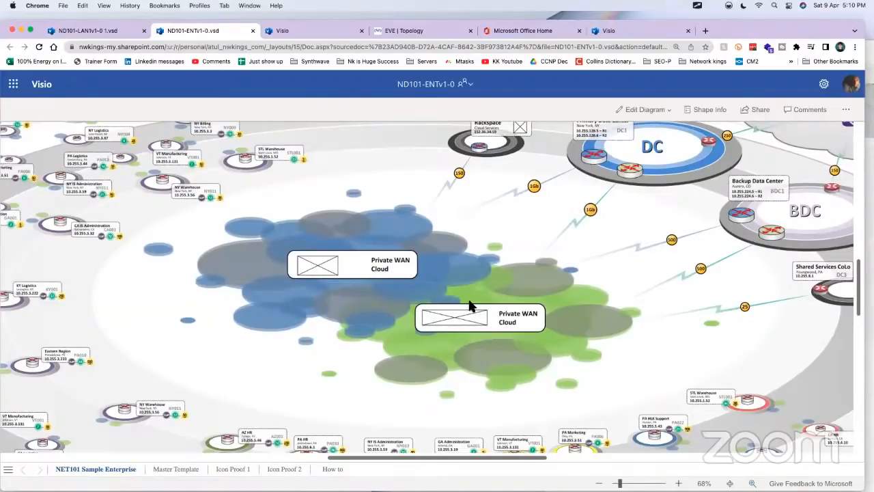
scroll(550, 210, down, 1)
drag(636, 213, 467, 240)
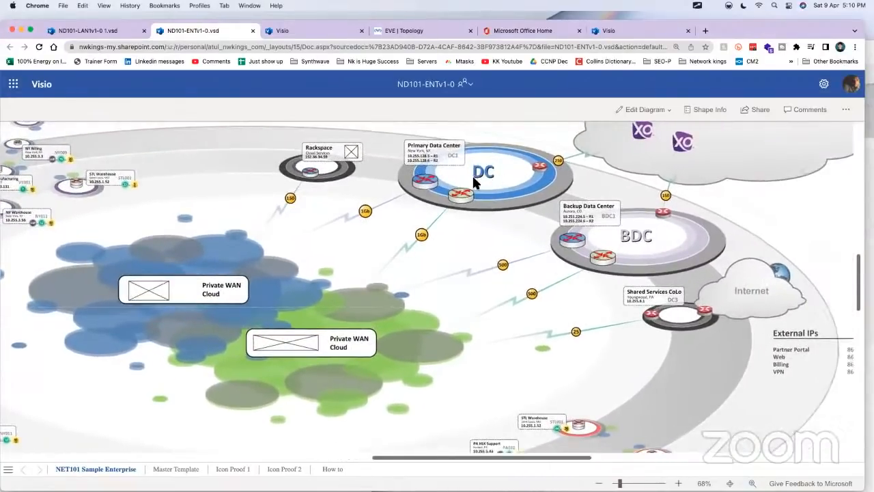
scroll(636, 237, up, 1)
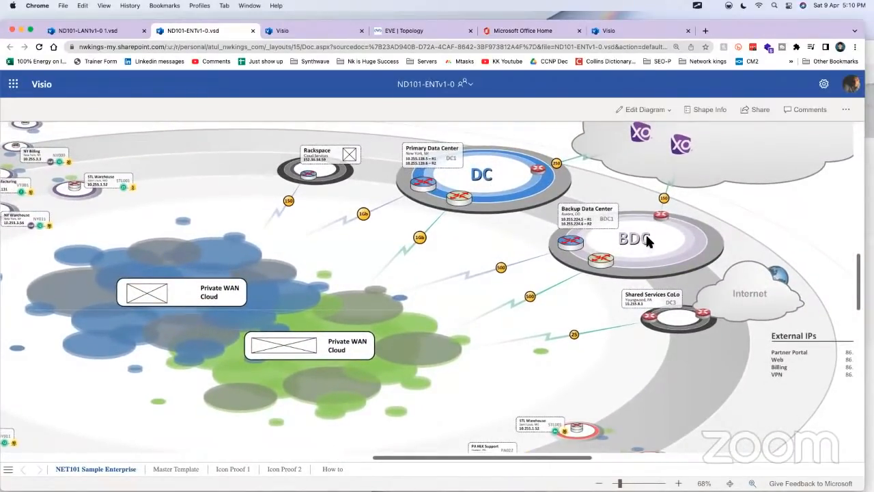
drag(636, 238, 510, 287)
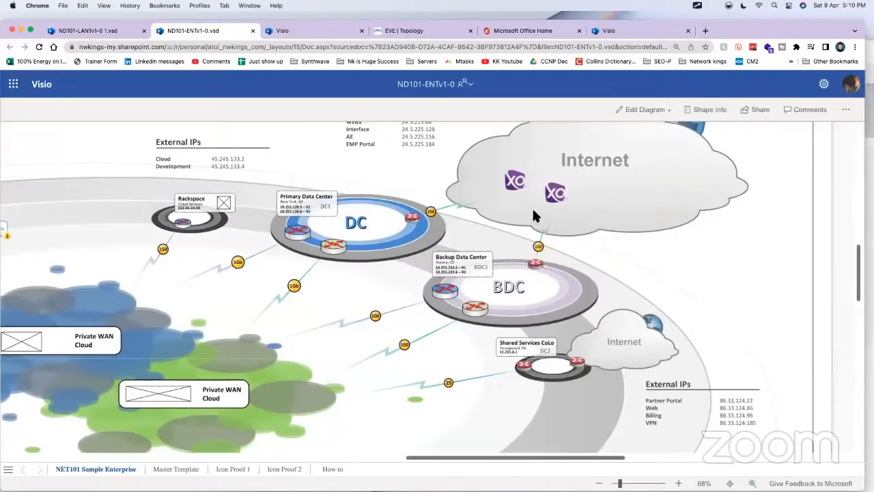
scroll(539, 204, up, 2)
scroll(540, 205, right, 2)
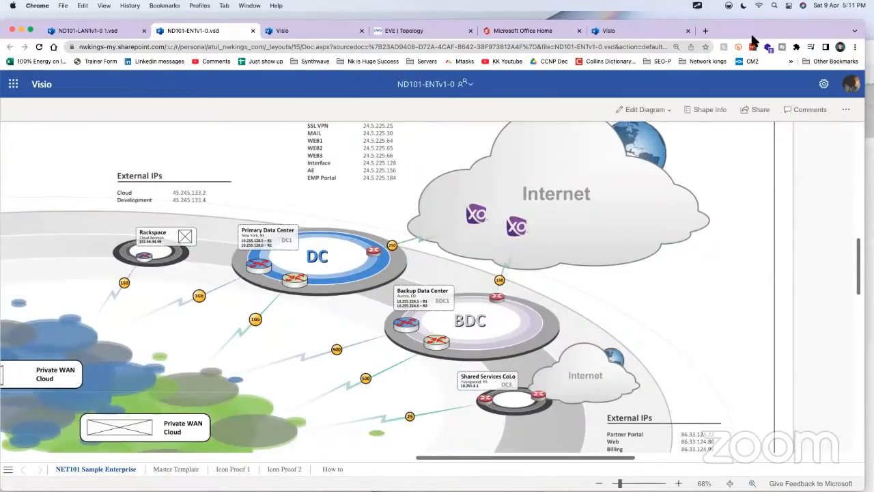
Step: Switch to the EVE topology, close the neighbouring Visio home tab and reposition the browser window
drag(758, 33, 760, 66)
click(392, 59)
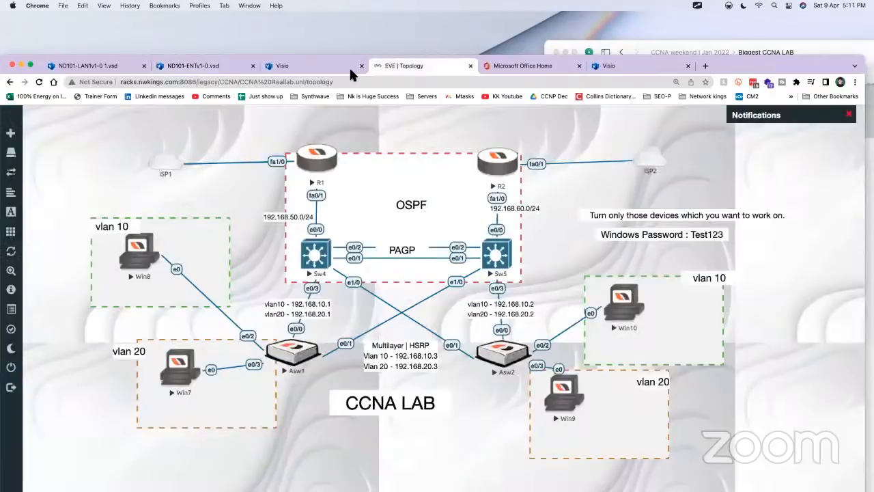
click(359, 65)
drag(595, 64, 604, 36)
Step: Mark the link between ISP1 and R1, search the new-node templates for "fir", and close the dialog without adding a node
drag(233, 116, 255, 152)
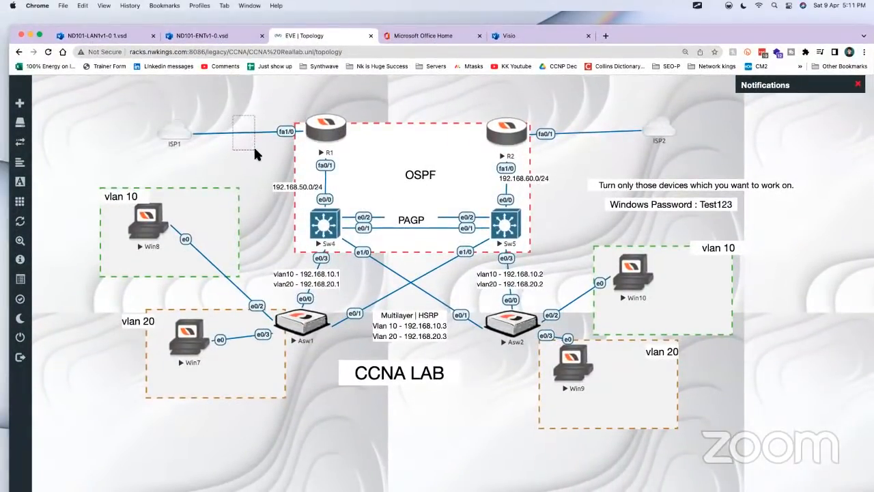
mouse_move(255, 150)
mouse_down()
mouse_move(246, 141)
mouse_move(255, 153)
mouse_up()
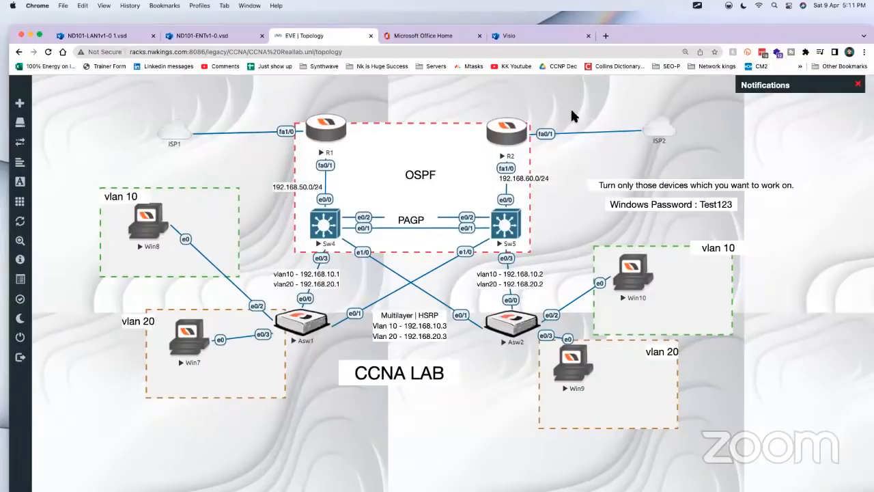
drag(242, 113, 265, 156)
right_click(237, 146)
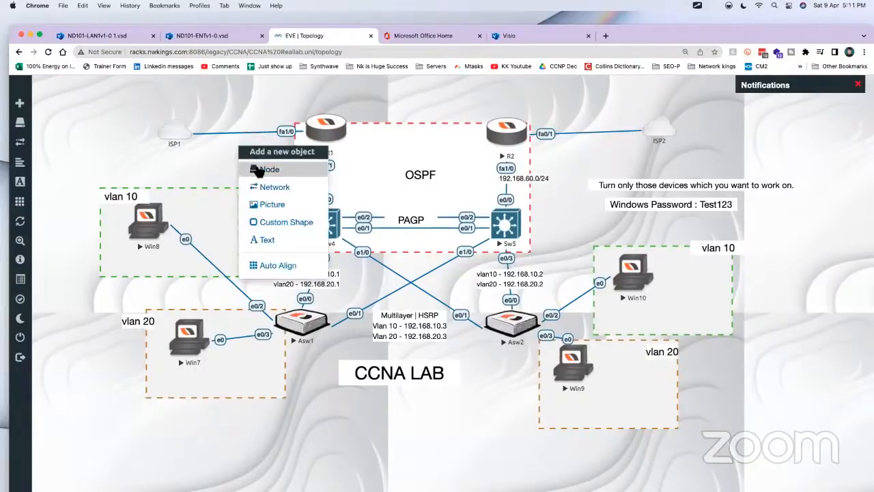
click(301, 168)
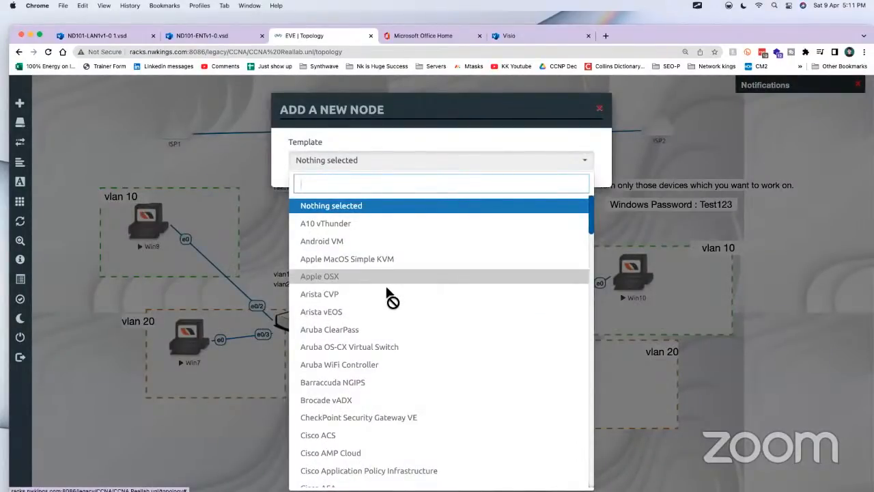
text(fir)
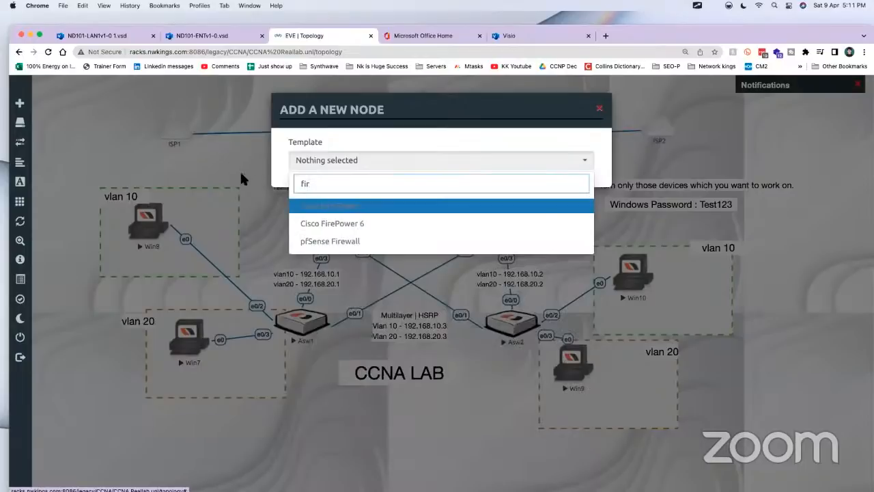
click(231, 119)
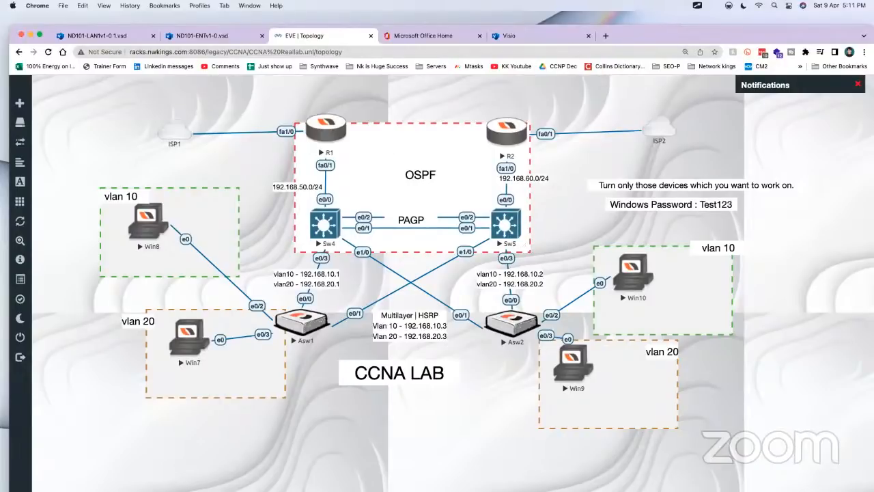
Step: Switch to the Craft note and insert an empty code block below the R2 script
key(super+Tab)
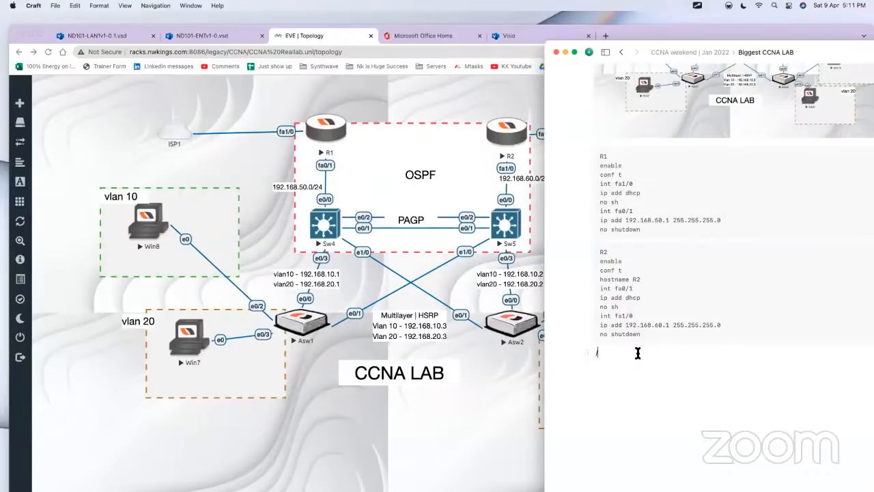
key(BackSpace)
text(/)
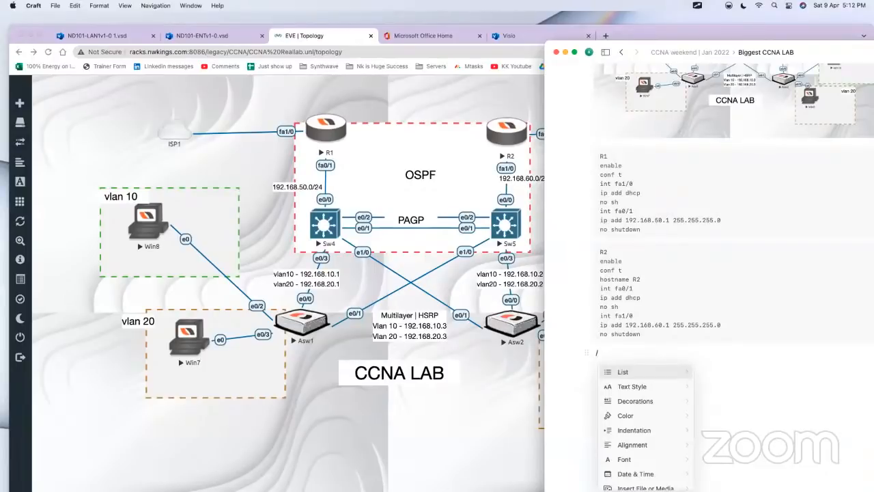
text(code)
key(Return)
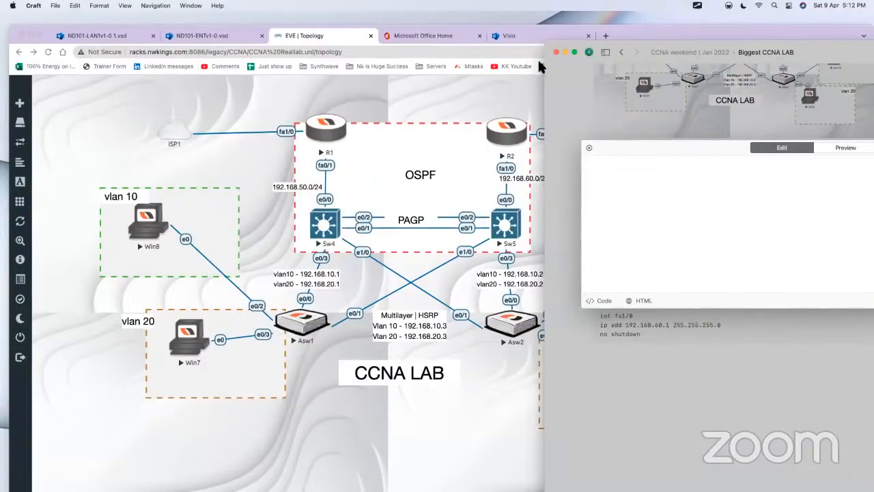
Step: Return to the EVE topology in Chrome and show the ScreenBrush annotation overlay on it
click(312, 260)
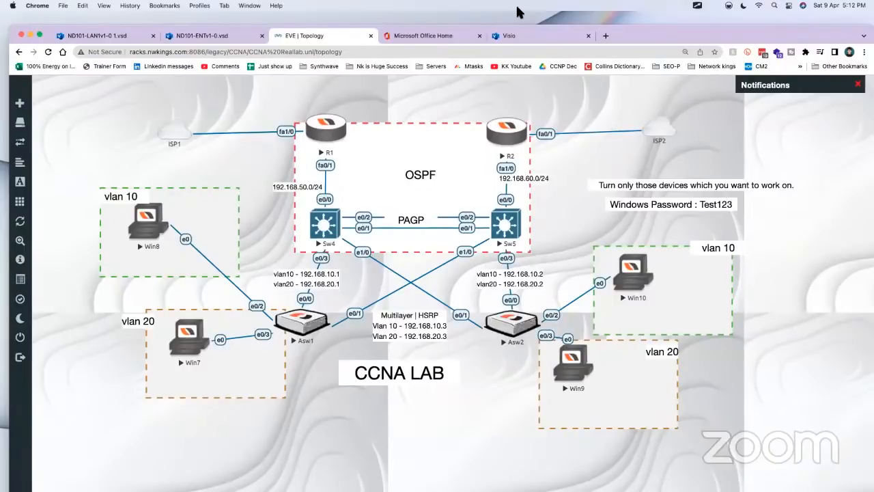
click(695, 7)
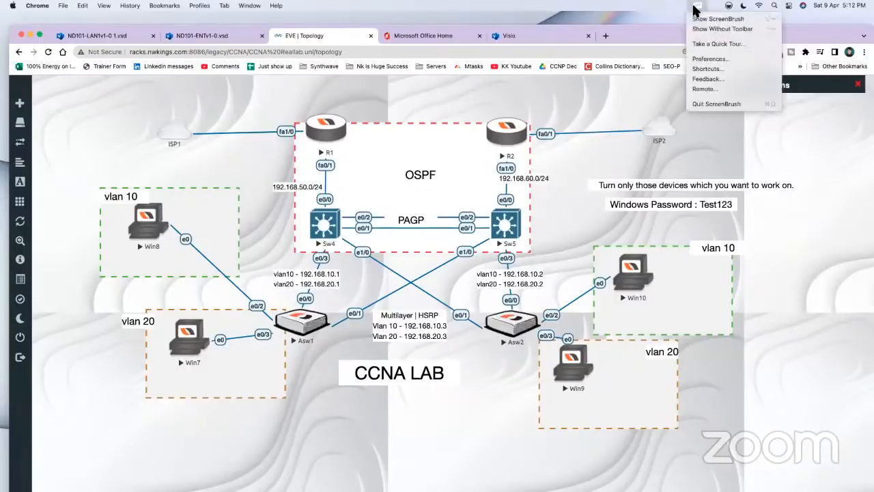
click(717, 19)
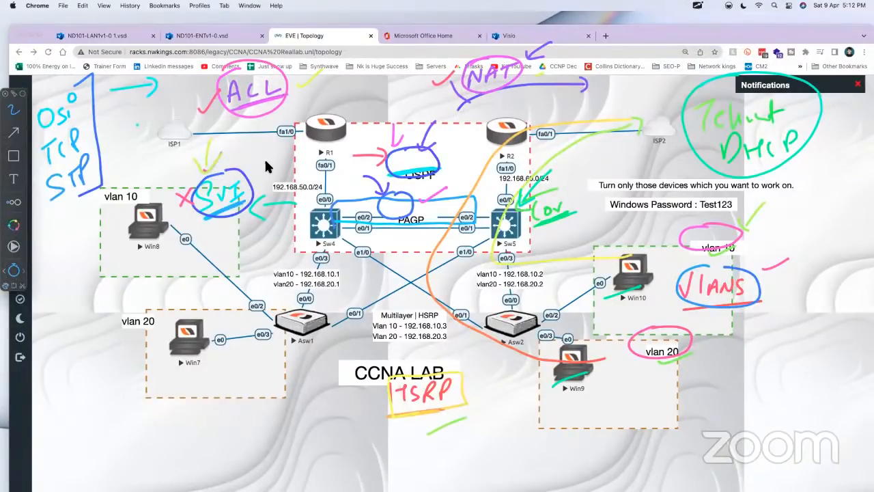
Step: Clear the old annotations from the topology and mark the switch-facing ports of Sw4 and Sw5 with curved strokes
key(Delete)
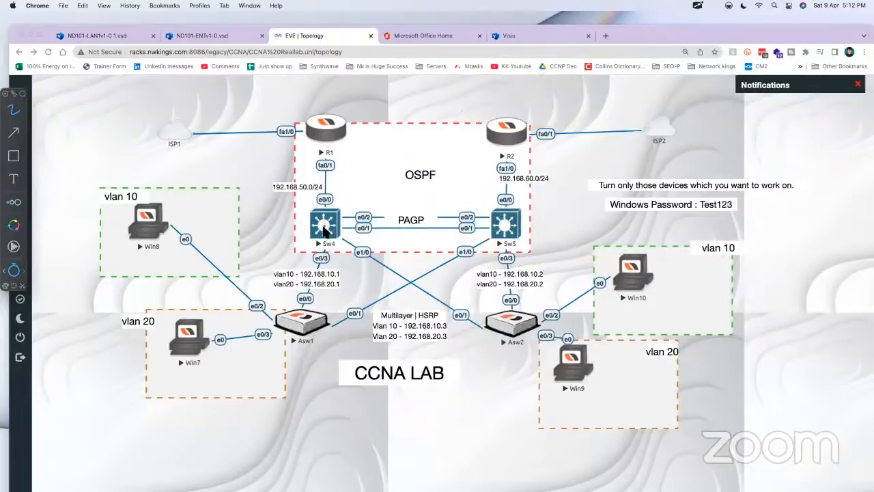
mouse_move(362, 210)
mouse_down()
mouse_move(338, 256)
mouse_move(313, 263)
mouse_move(371, 257)
mouse_move(378, 232)
mouse_move(369, 210)
mouse_move(355, 256)
mouse_move(313, 270)
mouse_up()
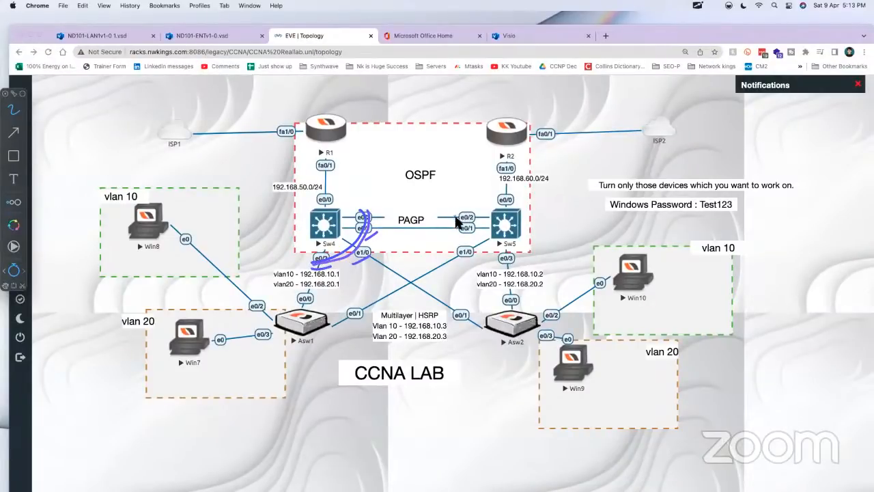
mouse_move(454, 216)
mouse_down()
mouse_move(458, 253)
mouse_move(498, 269)
mouse_up()
mouse_move(446, 220)
mouse_down()
mouse_move(463, 263)
mouse_move(501, 265)
mouse_up()
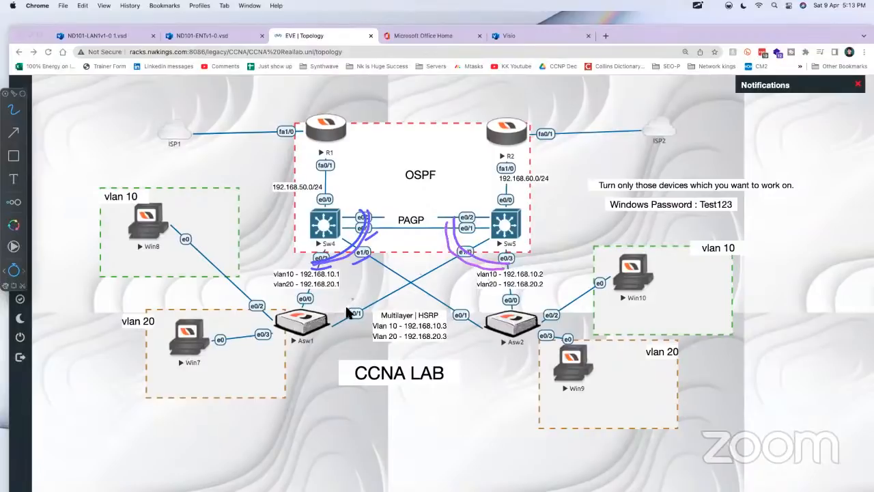
Step: Tick the Asw1 and Asw2 uplink ports, outline the links between the four switches, write an underlined "TRUNK" inside, and hide the annotation overlay
mouse_move(298, 303)
mouse_down()
mouse_move(316, 298)
mouse_move(344, 312)
mouse_up()
drag(456, 317, 472, 307)
drag(504, 302, 519, 298)
mouse_move(397, 213)
mouse_down()
mouse_move(486, 232)
mouse_move(509, 297)
mouse_move(369, 323)
mouse_move(342, 250)
mouse_move(403, 216)
mouse_up()
drag(389, 260, 392, 279)
drag(399, 279, 440, 271)
drag(453, 254, 450, 270)
drag(380, 289, 451, 278)
drag(391, 299, 444, 284)
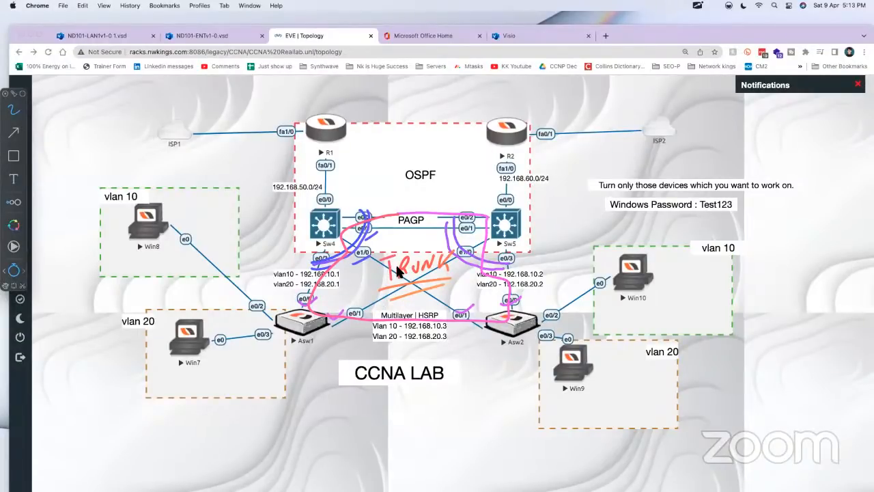
key(Escape)
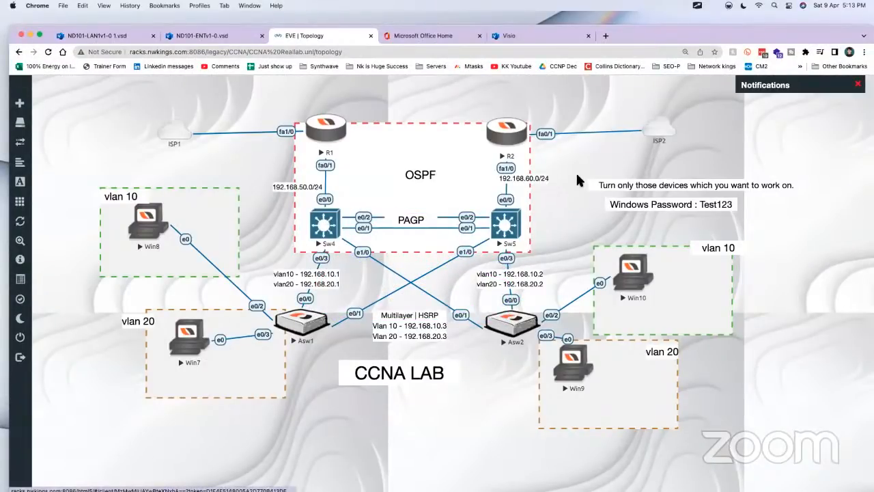
Step: Close the empty code block editor in the Craft note, and move the 192.168.50.0/24 label slightly up beside R1's fa0/1 port in the topology
key(super+Tab)
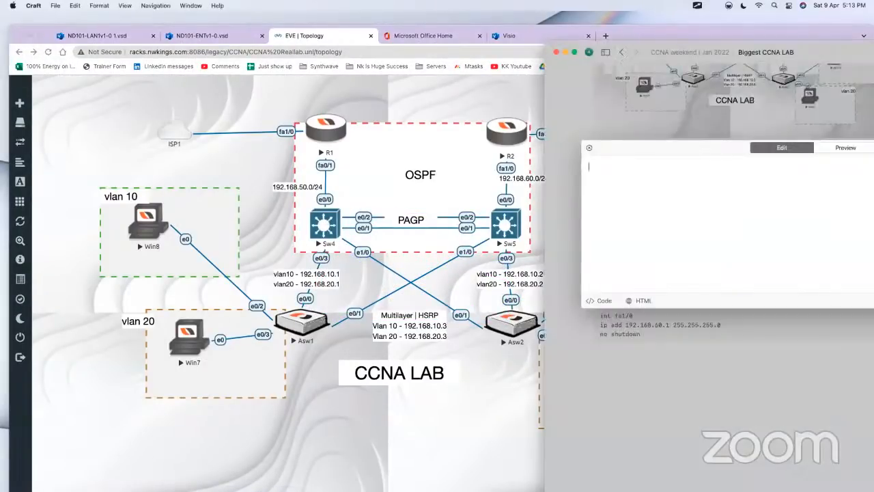
click(766, 379)
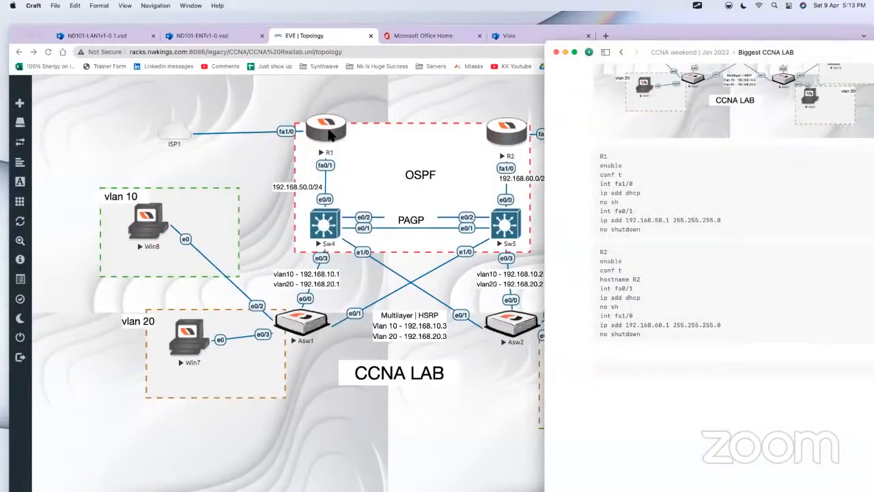
click(299, 182)
drag(302, 186, 294, 170)
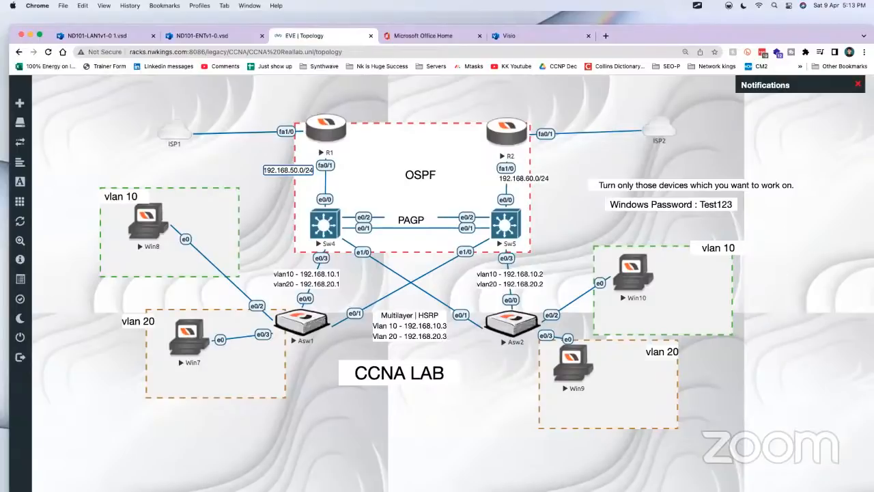
Step: Switch to the Craft note and start the Sw4 script in the empty code block with Sw4, enable, conf t and hostname Sw4
key(super+Tab)
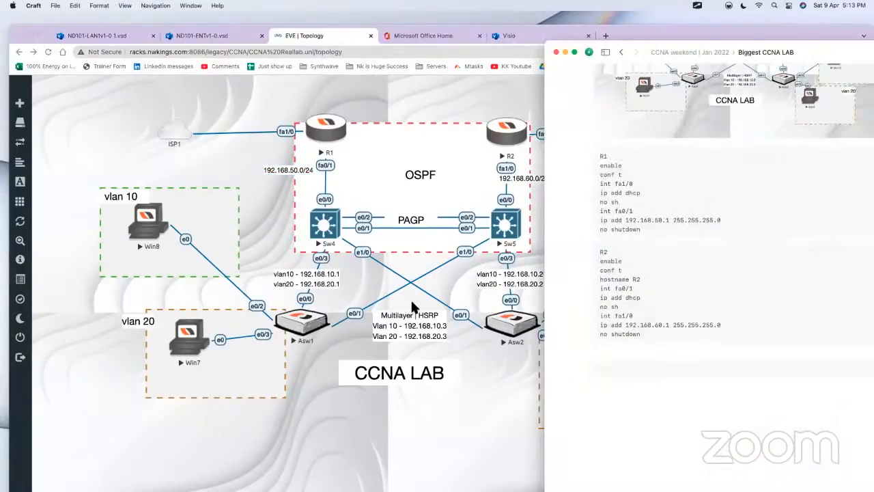
click(623, 368)
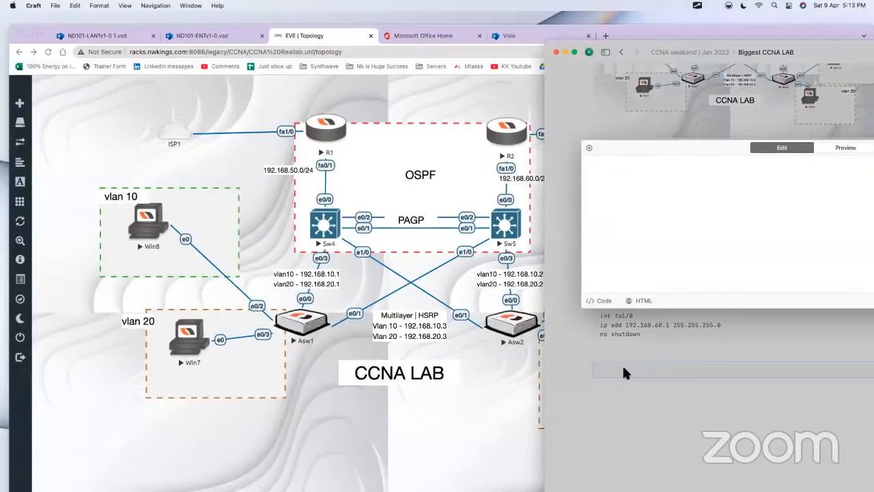
text(Sw4)
key(Return)
text(enable)
key(Return)
text(conf t)
key(Return)
text(hostname Sw4)
key(Return)
Step: Add the line "int range e0/1 - 3, e1/0" to the Sw4 script
text(int range f0/)
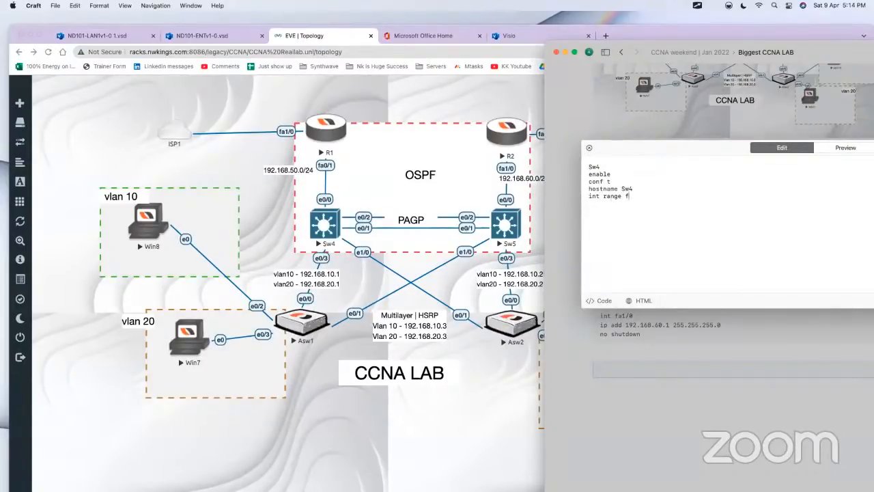
key(BackSpace)
key(BackSpace)
key(BackSpace)
text(e0/1)
text( - 3)
text(, e1/)
text(0)
Step: Add "switchport trunk encapsulation dot1q" and "switchport mode trunk" below the interface range in the Sw4 script
text(switchport t)
text(runk en)
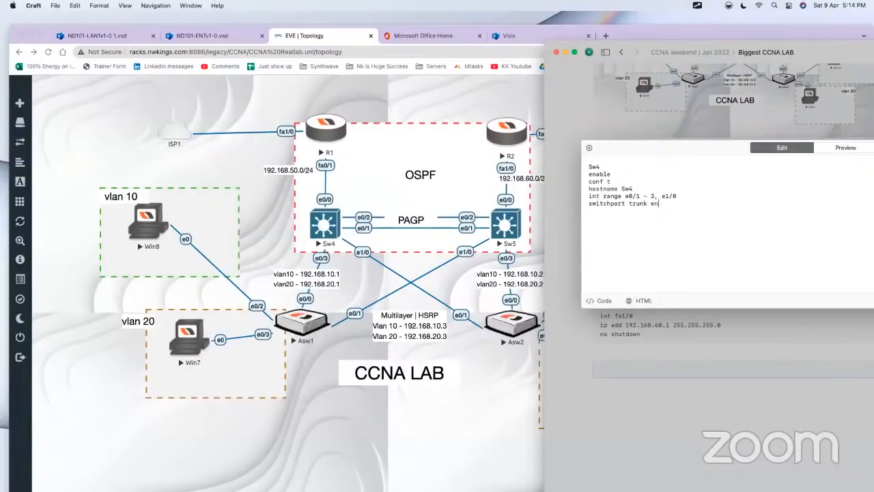
text(capsulation dot1q)
key(Return)
text(switchport mode trunk)
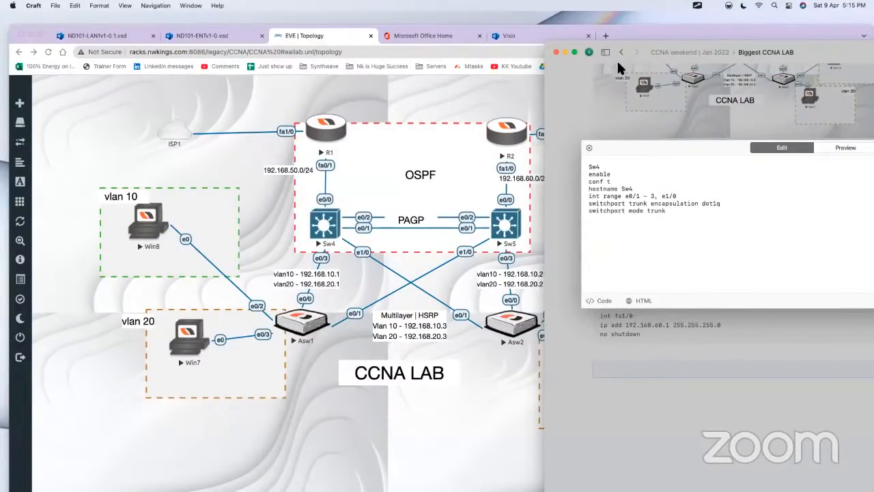
click(697, 6)
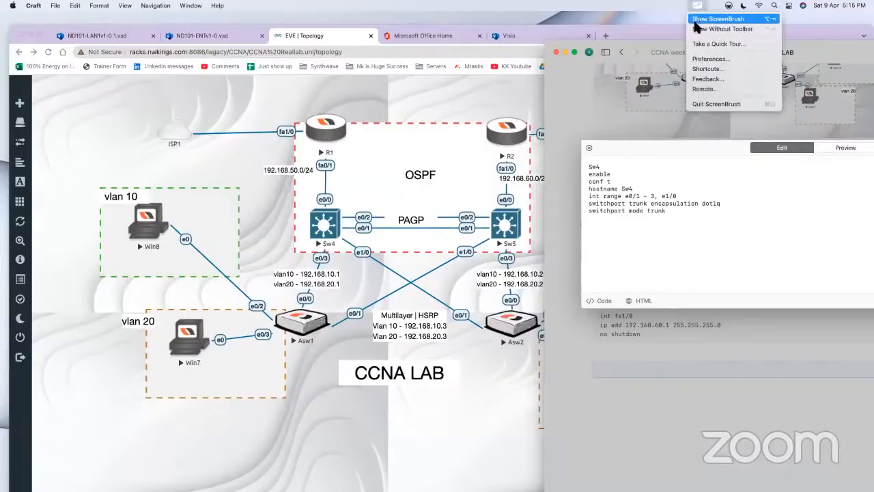
click(695, 23)
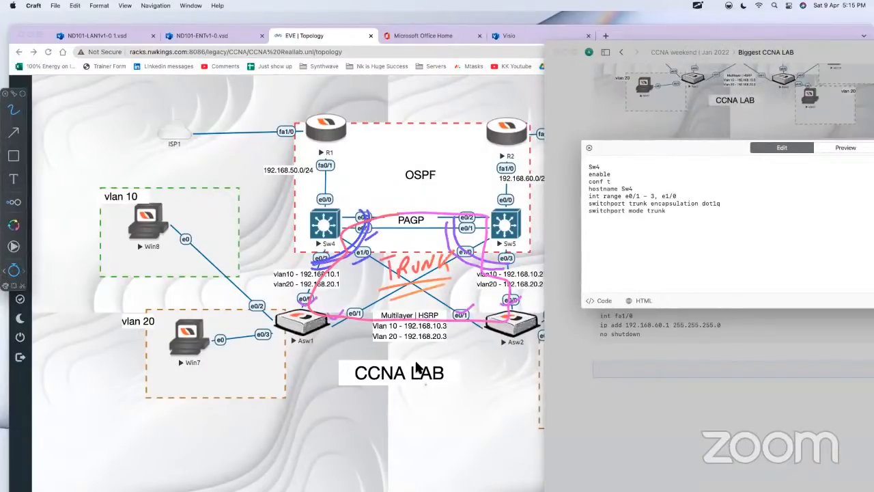
key(Escape)
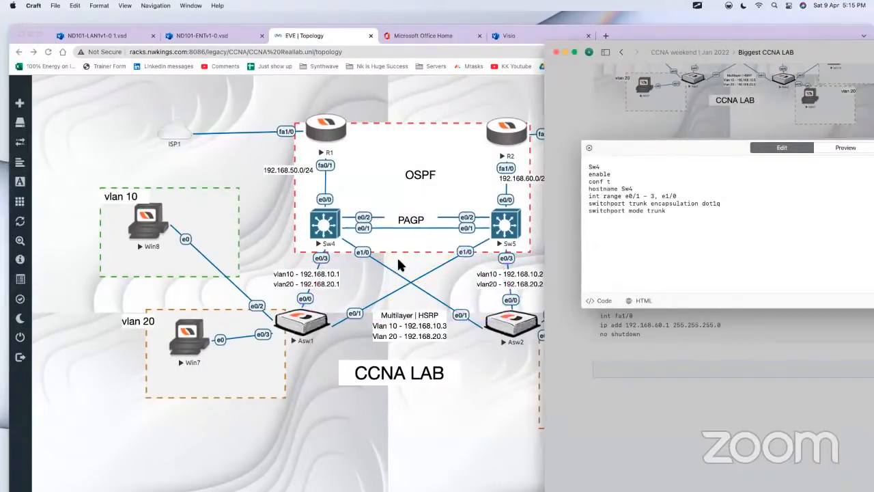
Step: Bring the EVE topology forward with the ScreenBrush overlay, circle Win8 and Win7, and trace their path up through R1 towards ISP1
click(423, 334)
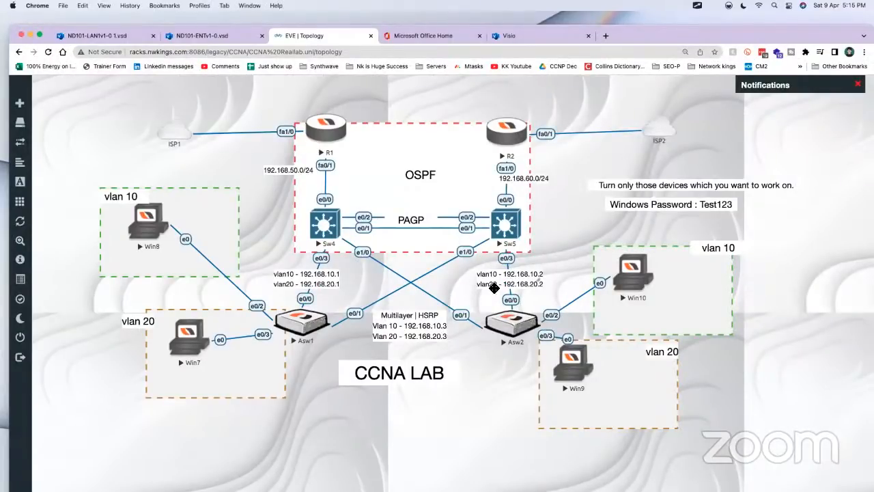
click(697, 7)
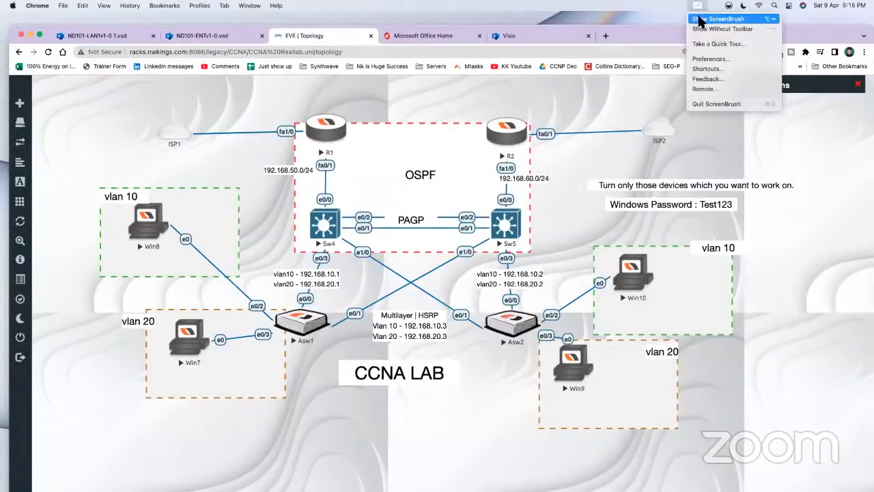
click(704, 16)
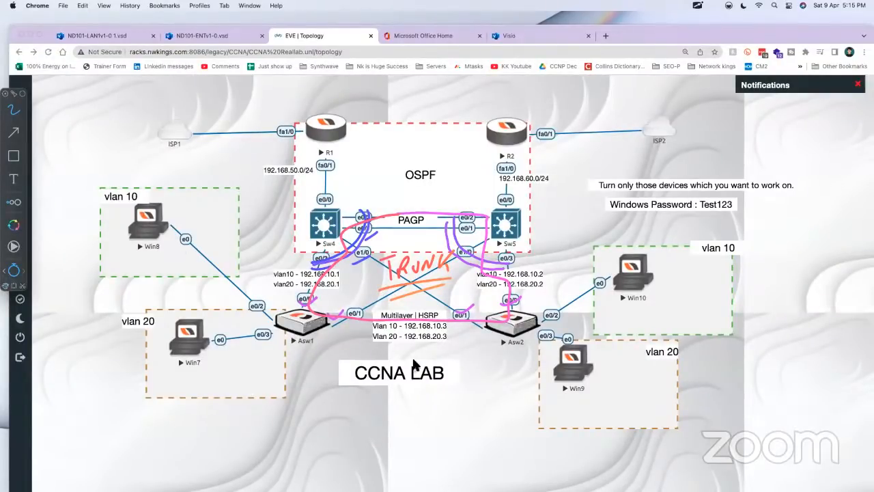
mouse_move(175, 235)
mouse_down()
mouse_move(177, 219)
mouse_move(131, 217)
mouse_up()
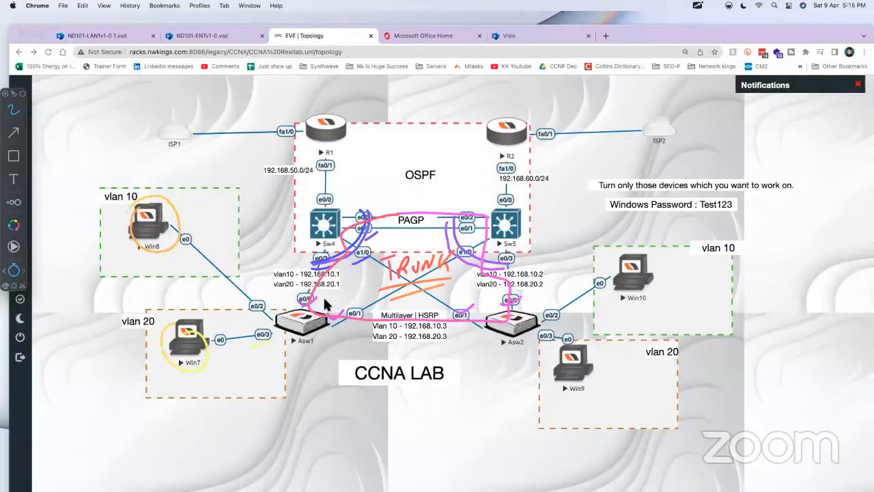
mouse_move(325, 306)
mouse_down()
mouse_move(356, 154)
mouse_move(261, 63)
mouse_move(200, 77)
mouse_up()
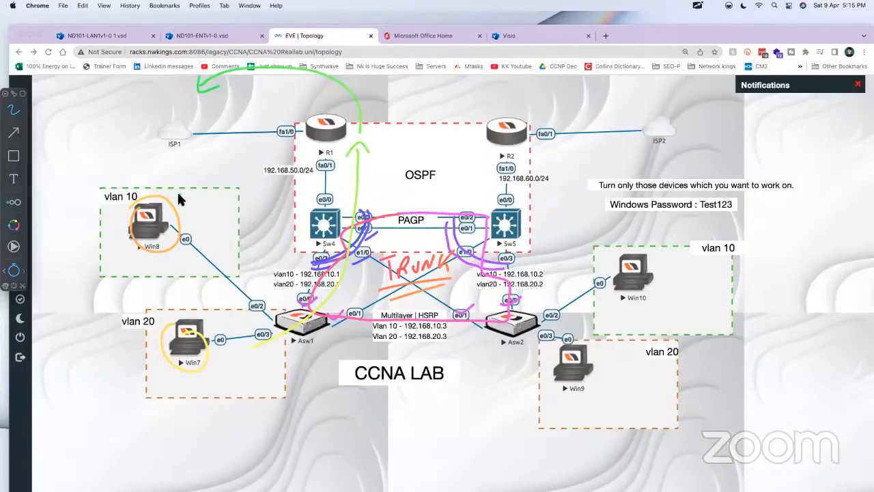
Step: Circle Win9 and Win10 and trace their paths up through Sw5 and R2 towards ISP2
drag(569, 337, 596, 356)
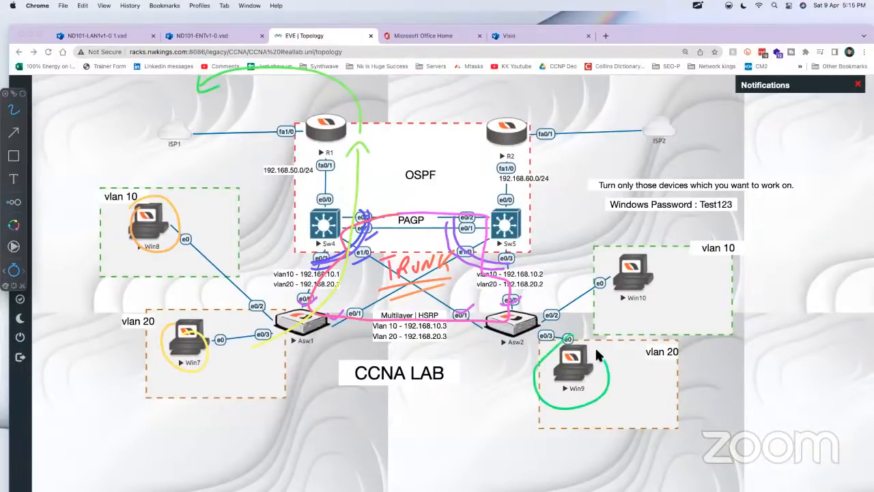
mouse_move(612, 272)
mouse_down()
mouse_move(669, 272)
mouse_move(614, 311)
mouse_up()
mouse_move(566, 361)
mouse_down()
mouse_move(490, 194)
mouse_move(512, 162)
mouse_up()
mouse_move(622, 268)
mouse_down()
mouse_move(524, 234)
mouse_move(513, 163)
mouse_move(522, 141)
mouse_move(613, 128)
mouse_up()
mouse_move(521, 160)
mouse_down()
mouse_move(602, 142)
mouse_move(593, 153)
mouse_up()
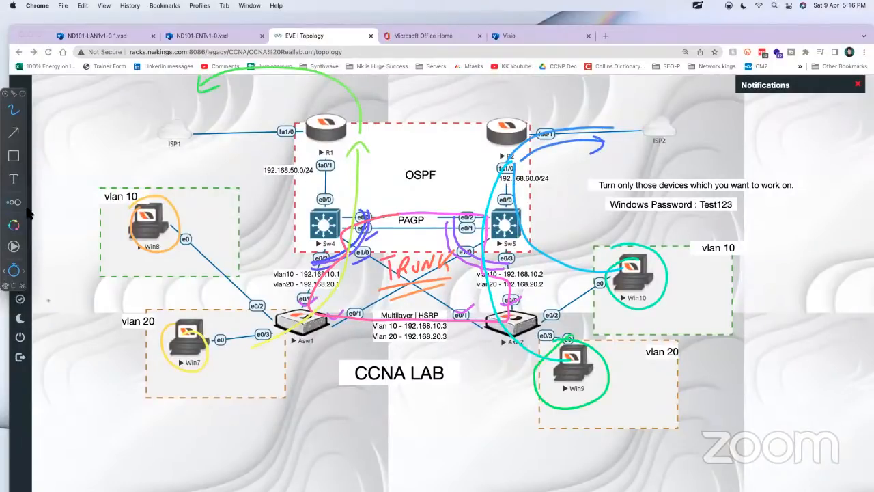
click(23, 96)
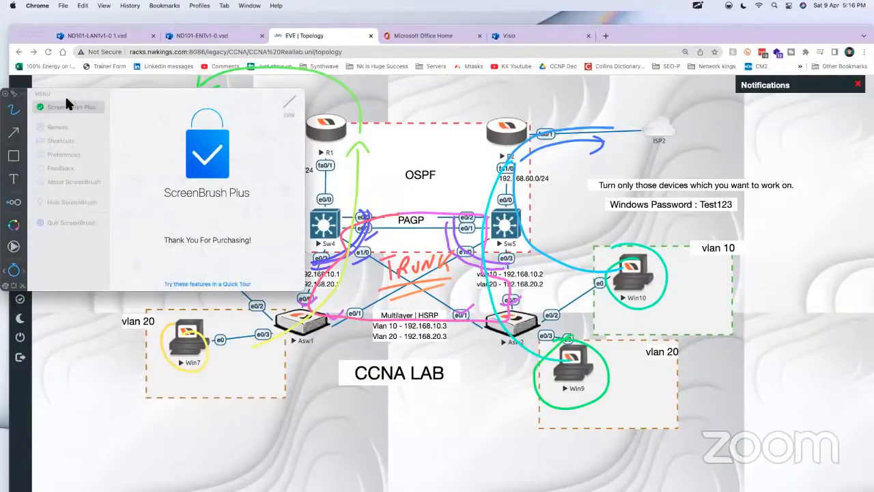
click(24, 97)
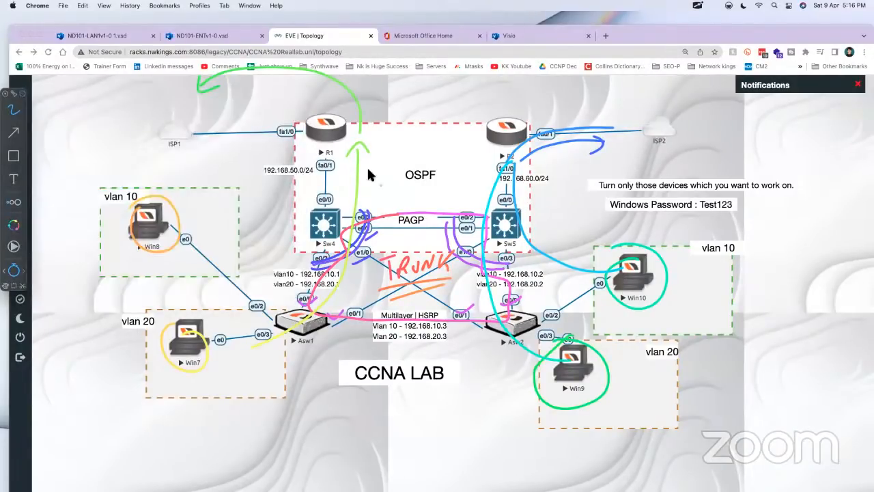
Step: Trace the Sw4 to R1 route, circle Sw4's VLAN addresses and OSPF, cross out the e0/0 ports of Sw4 and Sw5, and hide the overlay
drag(287, 230, 311, 159)
drag(270, 280, 325, 269)
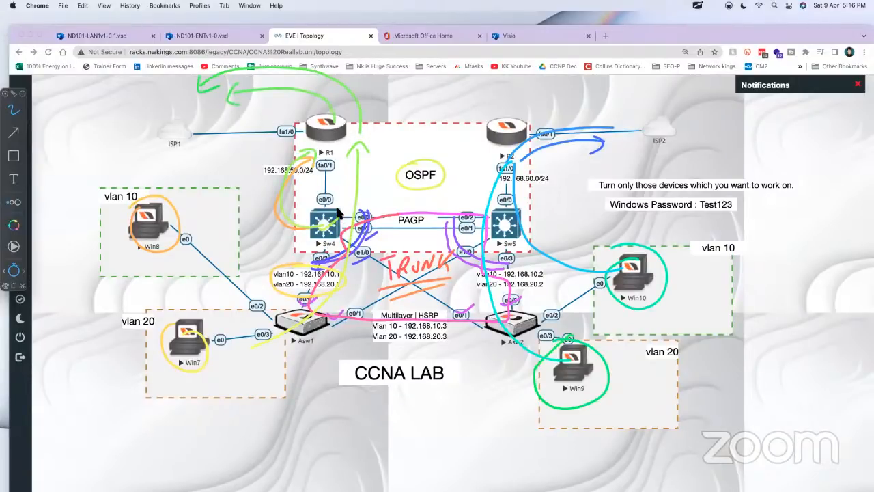
drag(341, 187, 313, 208)
drag(313, 190, 337, 205)
mouse_move(505, 194)
mouse_down()
mouse_move(489, 205)
mouse_move(504, 199)
mouse_up()
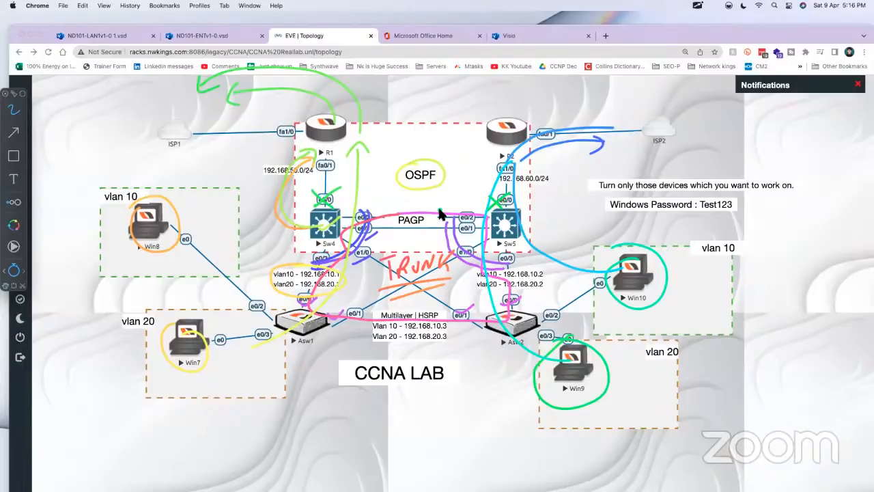
key(Escape)
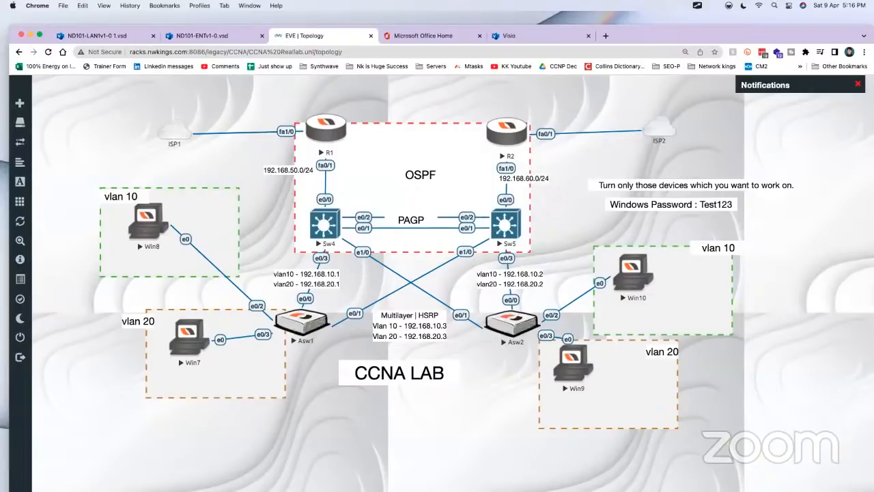
Step: Switch to the Craft note and add "int e0/0" and "no switchport" after a blank line in the Sw4 script
key(super+Tab)
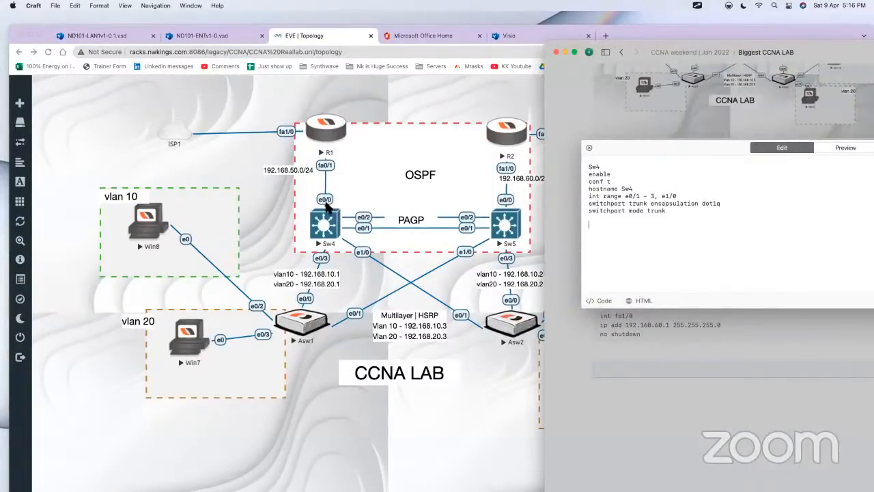
click(635, 228)
text(int e0/0)
key(Return)
text(no switchport)
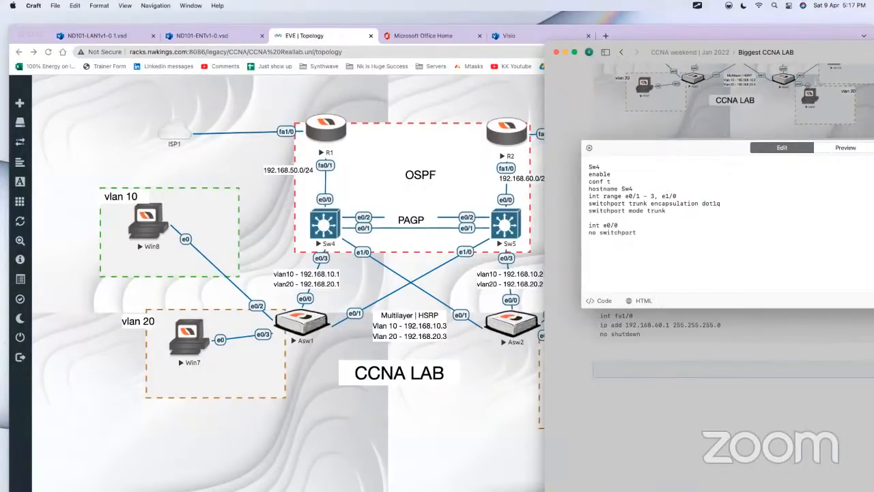
Step: Add "ip add 192.168.50.2 255.255.255.0" and "no sh" under interface e0/0 in the Sw4 script
key(Return)
text(ip add)
text(ress)
key(BackSpace)
key(BackSpace)
key(BackSpace)
key(BackSpace)
text(192.168.6)
key(BackSpace)
text(50.)
text(2)
text( 255.255.255.0 )
text(no sh)
Step: Close the code editor and duplicate the Sw4 code block directly below the original
click(672, 336)
scroll(664, 379, down, 4)
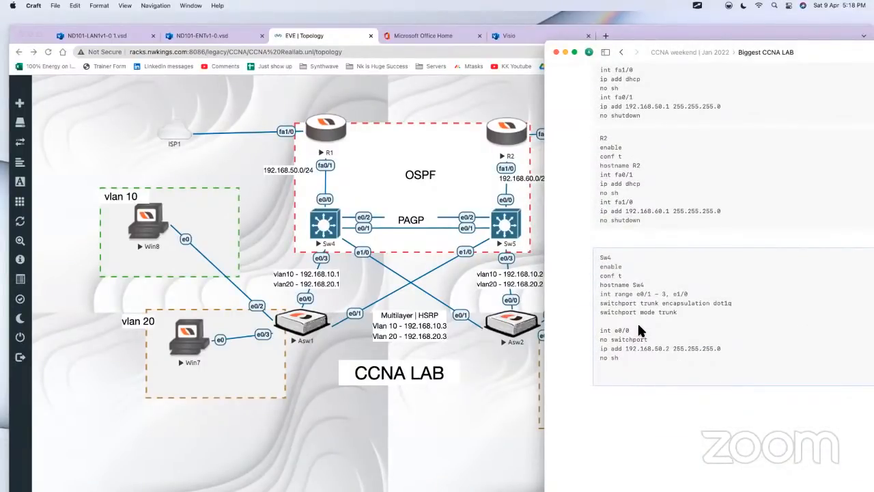
key(super+c)
key(super+v)
scroll(631, 415, down, 2)
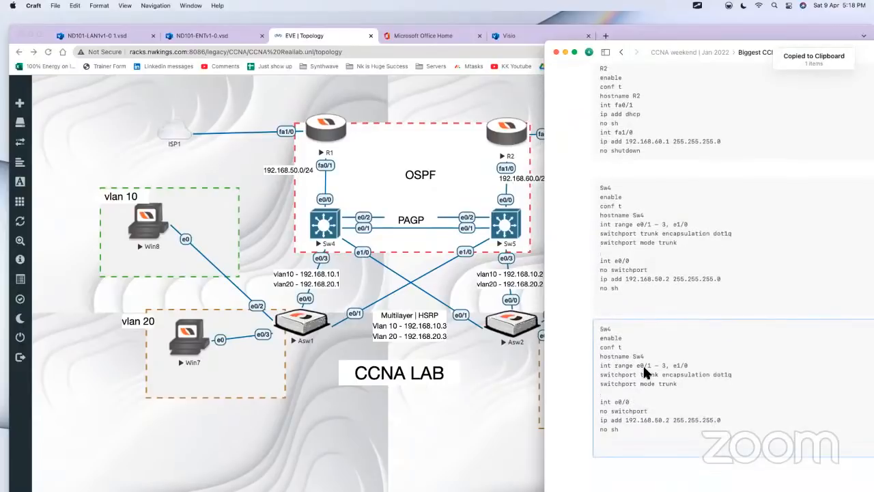
Step: Change the title and hostname in the copied script to Sw5, and highlight its interface range line to check it against the topology
click(643, 364)
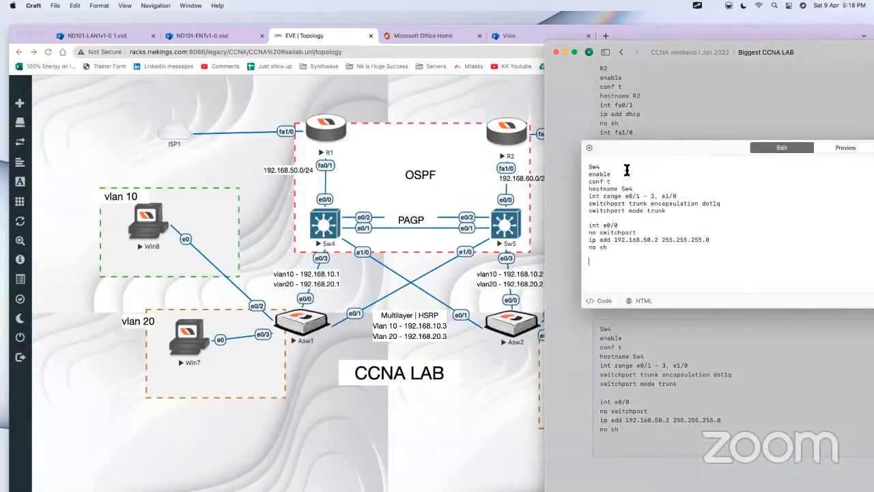
key(BackSpace)
text(5)
click(633, 189)
key(BackSpace)
text(5)
drag(702, 197, 558, 196)
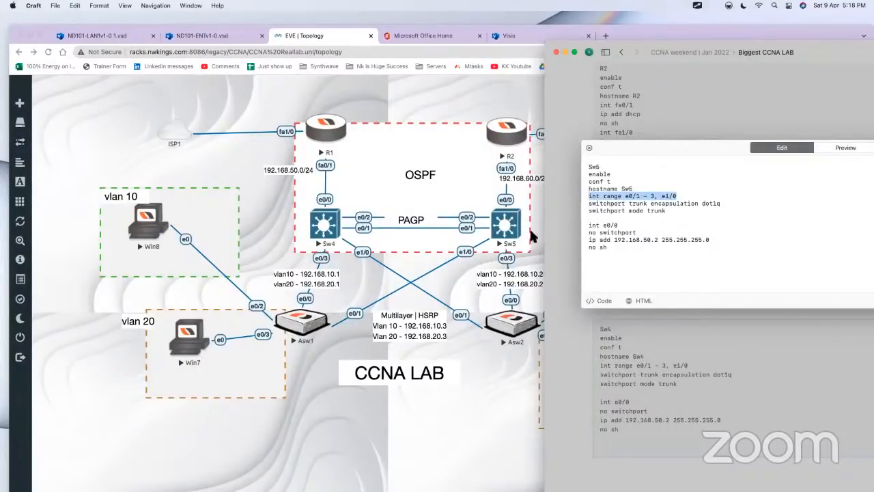
Step: Change the e0/0 address in the Sw5 script to 192.168.60.2, select the whole script and close the code editor
click(688, 218)
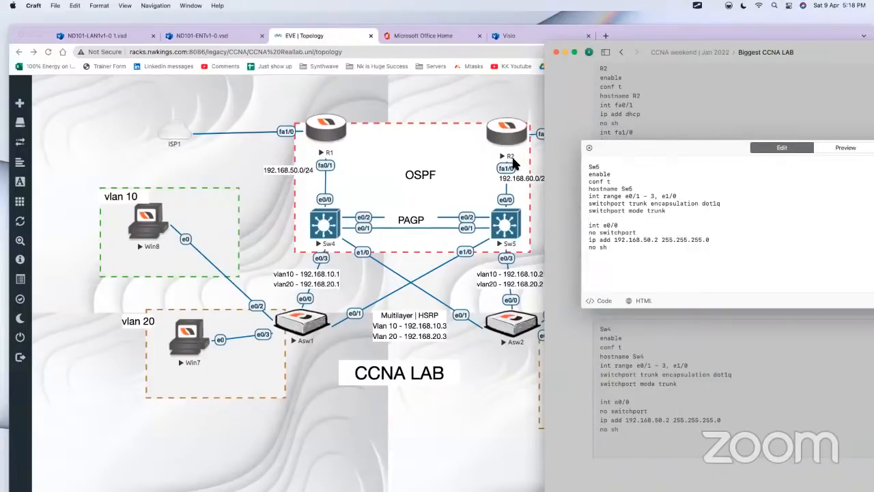
click(650, 240)
key(BackSpace)
text(6)
key(super+a)
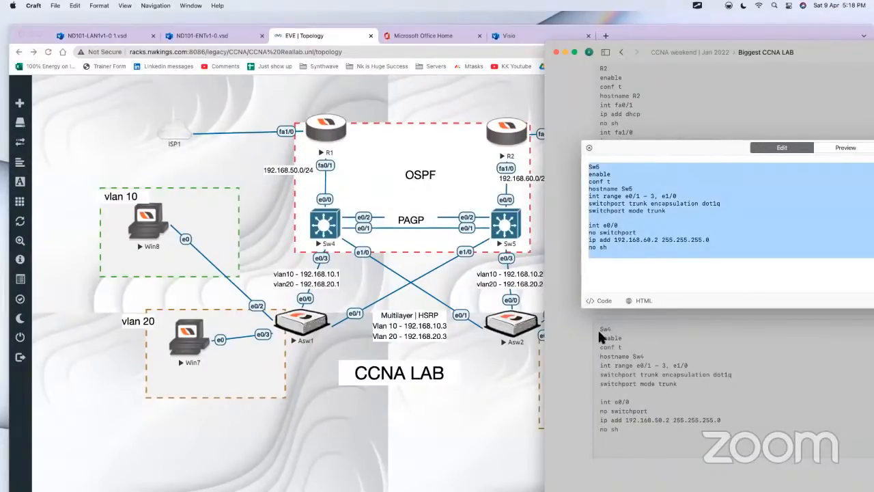
click(576, 334)
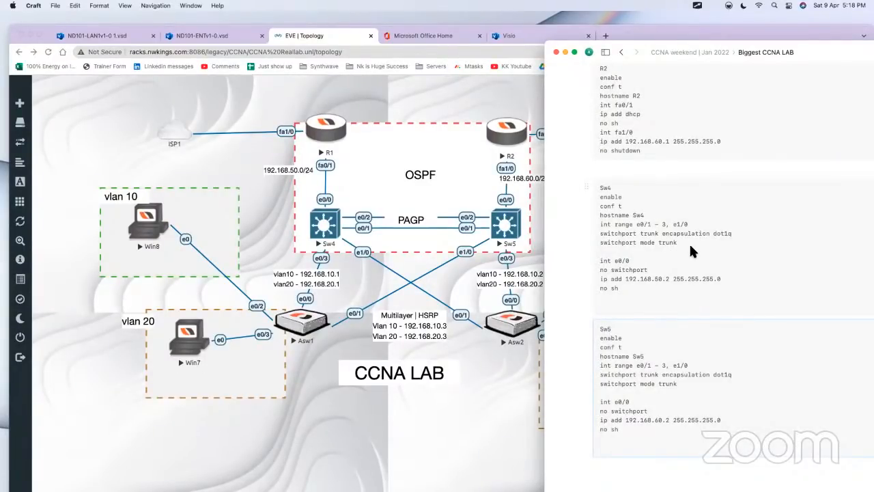
Step: Insert a new code block below the Sw5 script in the note
scroll(691, 247, up, 2)
scroll(691, 251, up, 2)
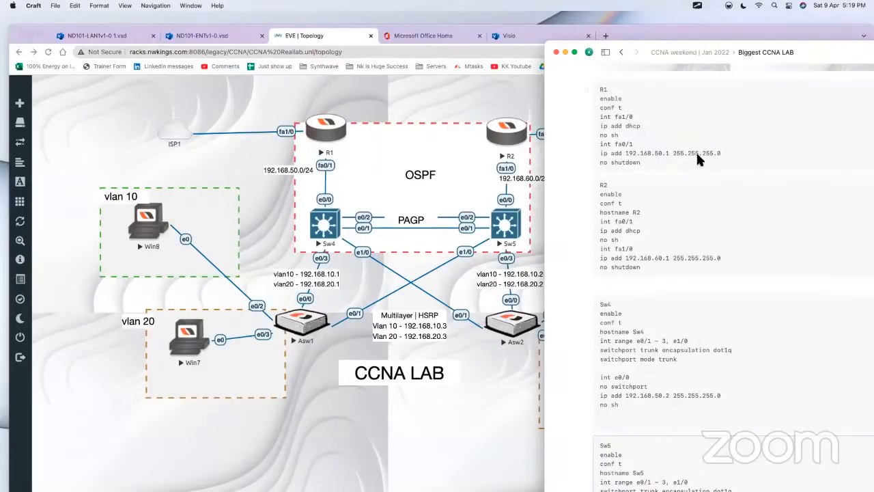
scroll(669, 250, down, 10)
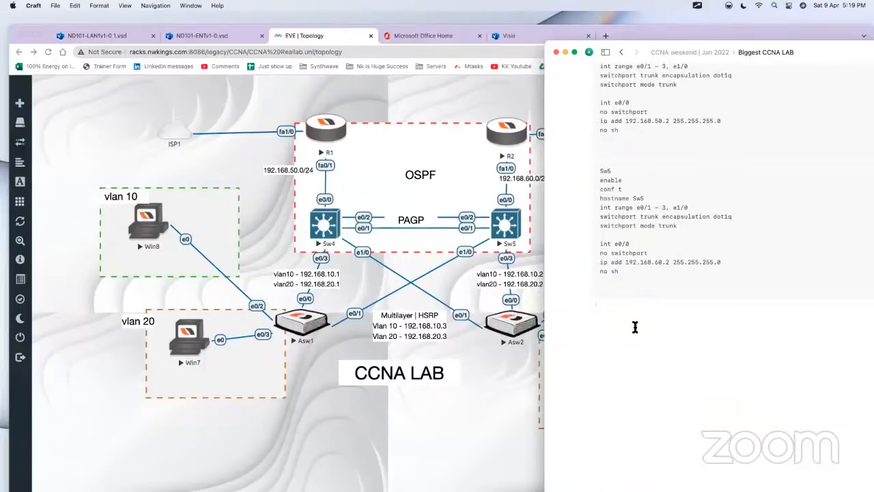
text(/c)
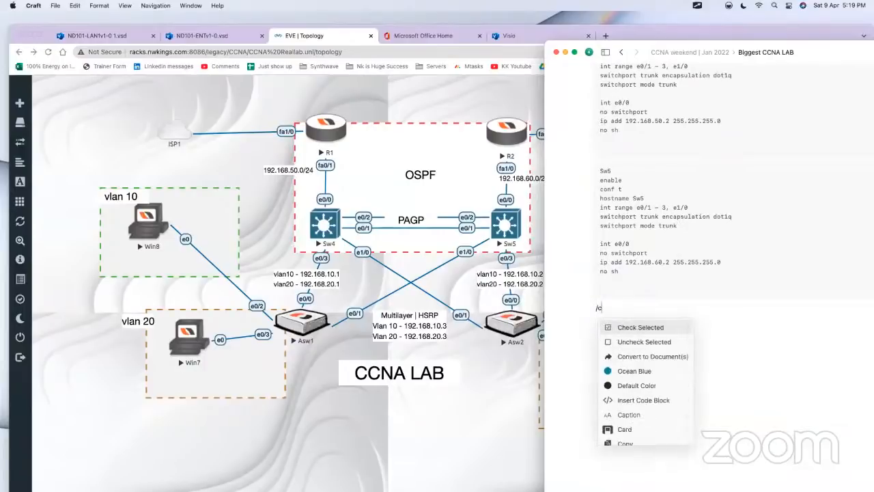
text(ode)
key(Return)
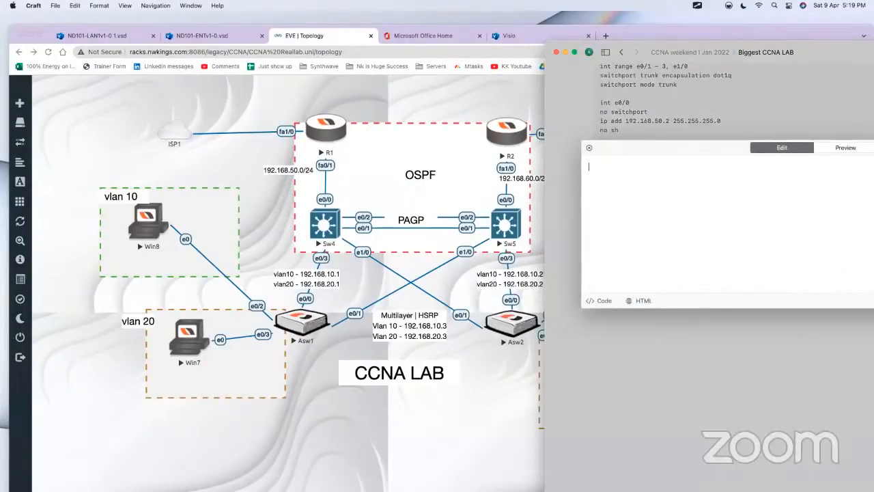
key(super+v)
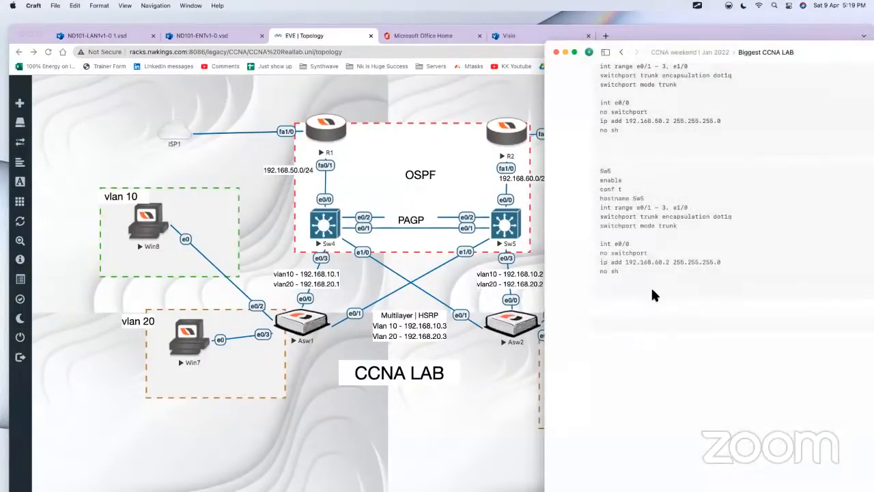
Step: Open the R1 script for editing and add an "int fa0/1" line at its end
scroll(638, 220, up, 5)
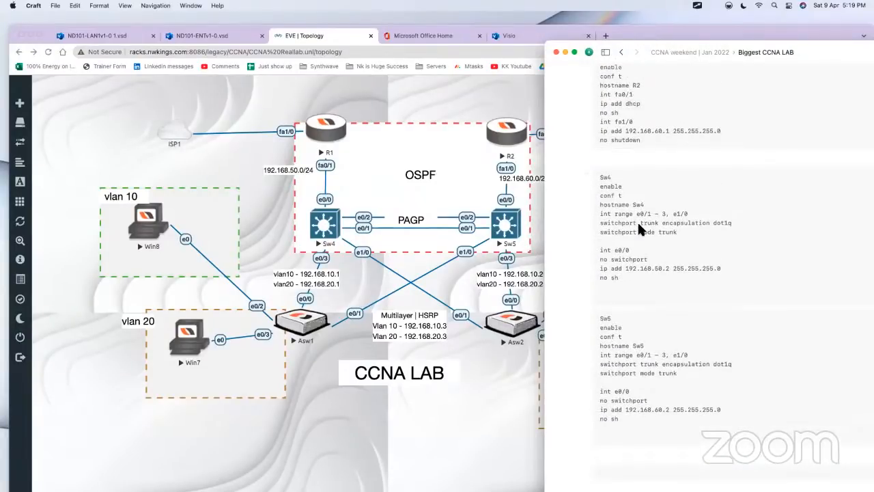
scroll(643, 205, up, 3)
click(655, 129)
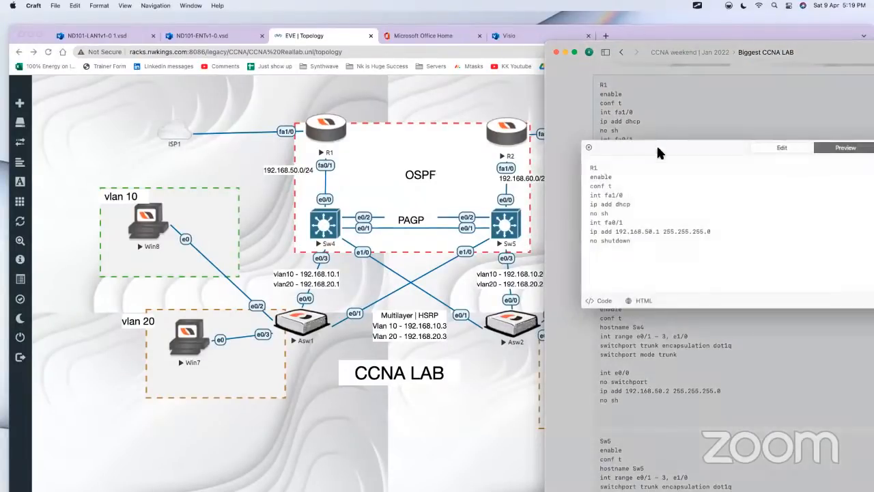
click(669, 240)
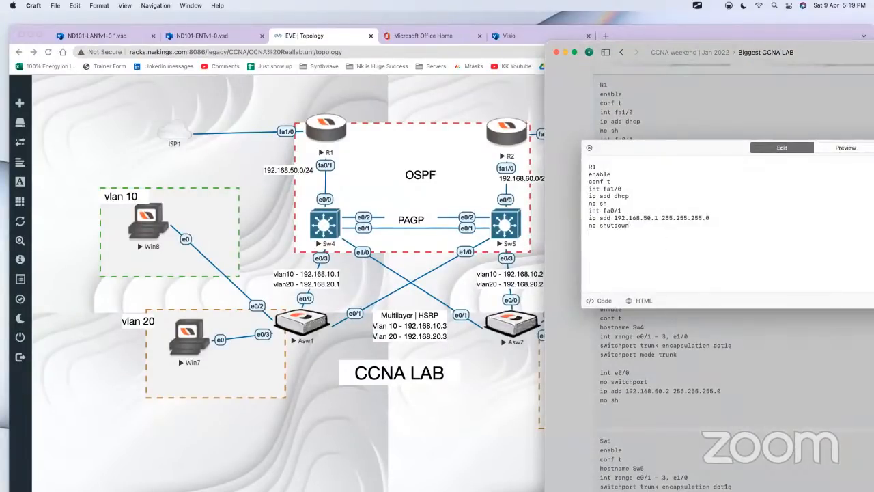
text(int fa0/1)
key(Return)
text(i)
key(BackSpace)
Step: Add a "router ospf 1" line above the last "int fa0/1" line in the R1 script
key(Up)
key(Return)
key(Return)
key(Up)
key(Up)
text(router ospf 1)
Step: Add "ip ospf 1 area 0" under the last "int fa0/1" line in the R1 script
click(625, 247)
key(Return)
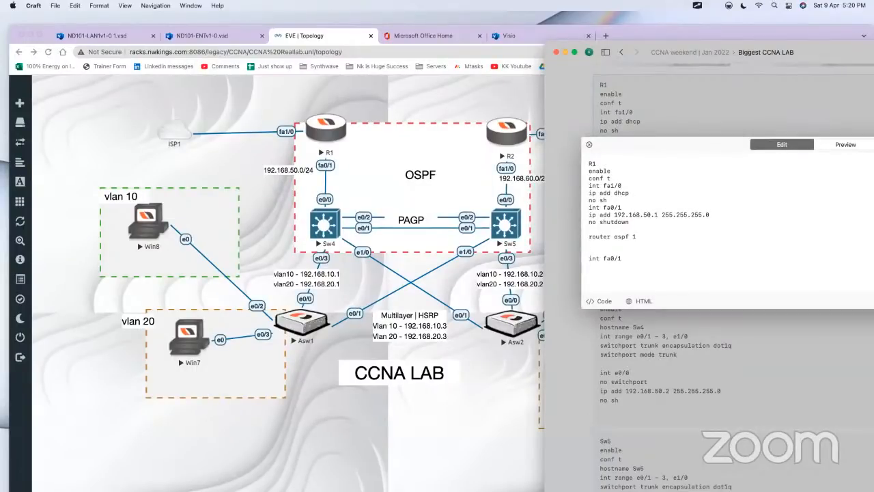
click(621, 244)
text(ip ospf 1 area 0)
Step: Delete the "router ospf 1" line from the R1 script
key(shift+Left)
key(shift+Left)
key(super+shift+Left)
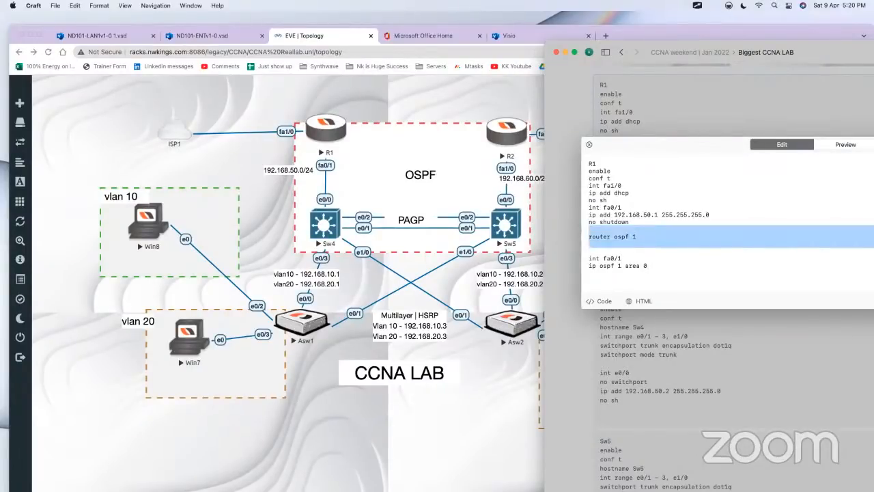
key(BackSpace)
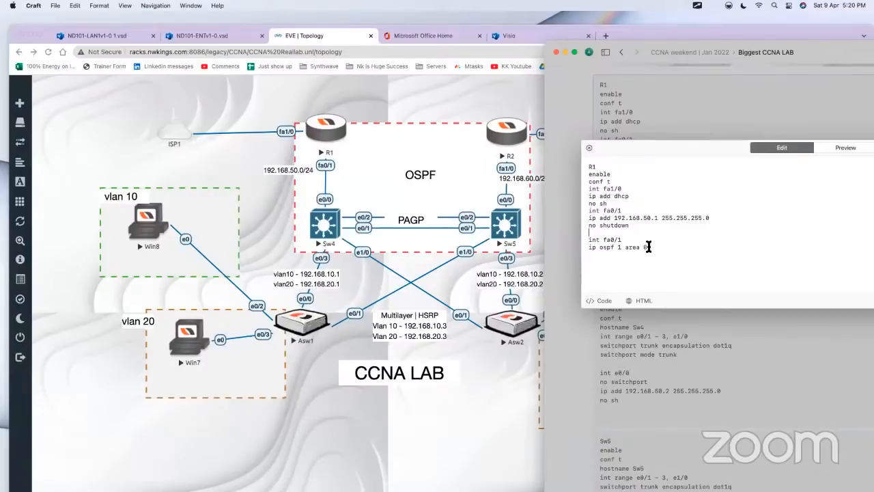
Step: Select the "ip ospf 1 area 0" line in the R1 script and close the code editor
drag(667, 252, 583, 252)
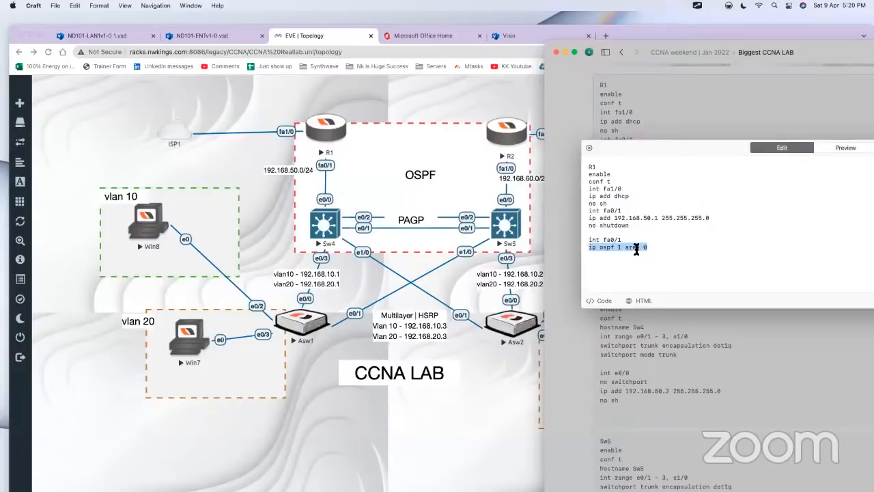
drag(645, 249, 561, 245)
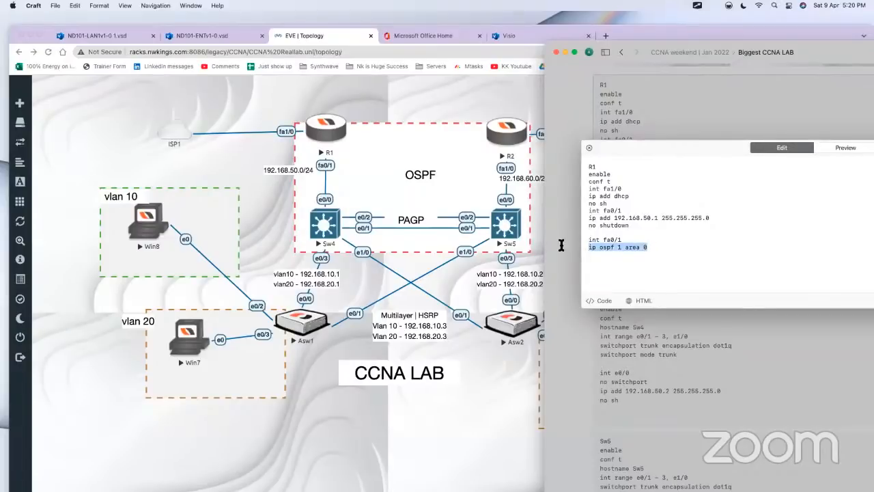
click(571, 328)
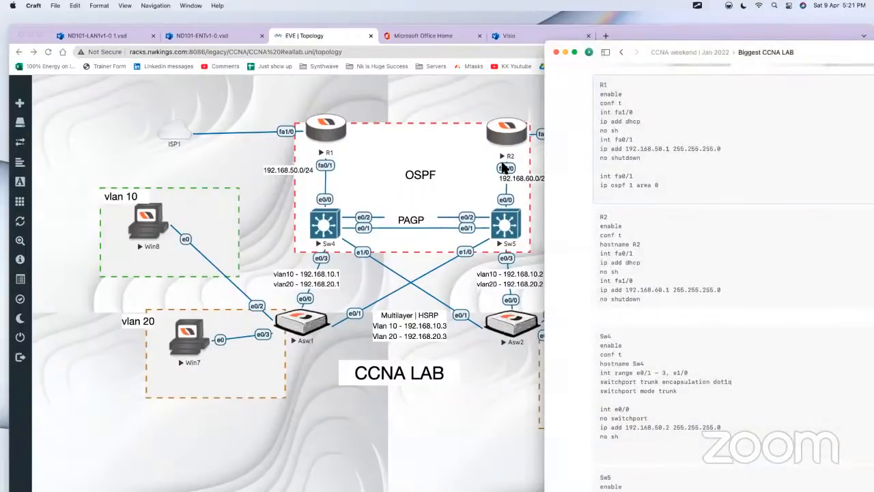
Step: Append "int fa1/0" and "ip ospf 1 area 0" after a blank line in the R2 script and close the code editor
click(660, 259)
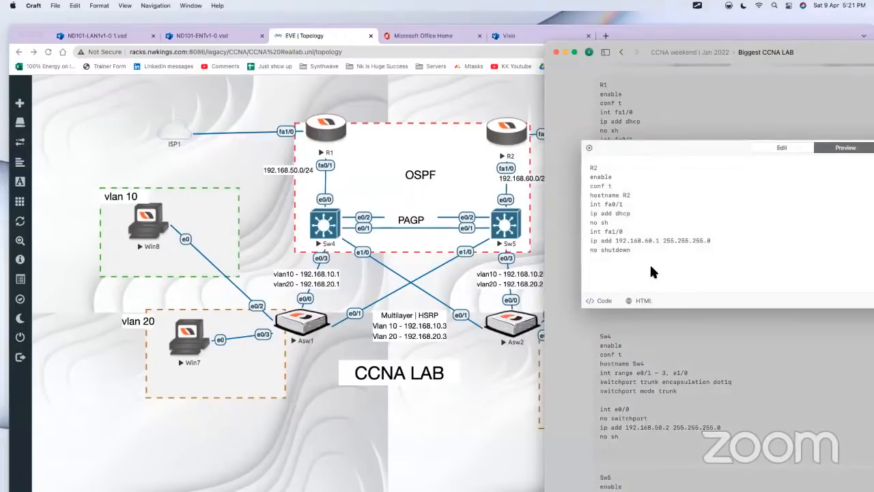
click(650, 266)
key(Return)
key(Return)
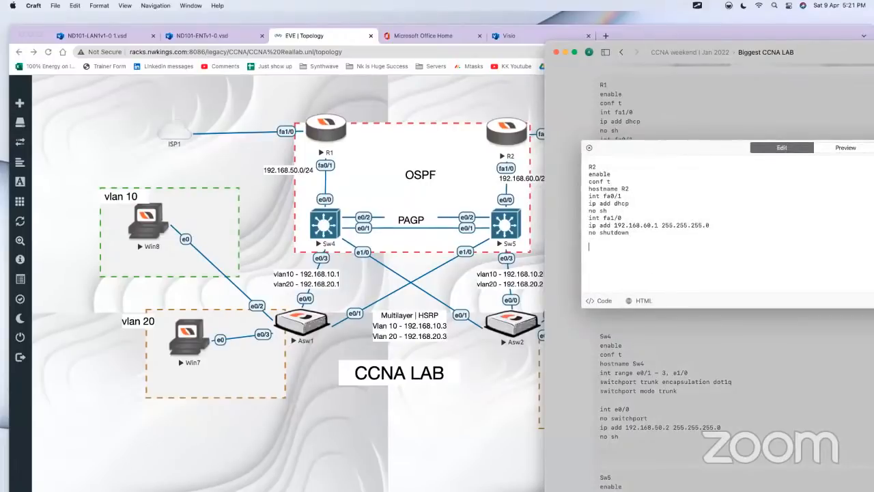
text(int fa1/0)
key(Return)
text(ip ospf 1 area 0)
click(676, 313)
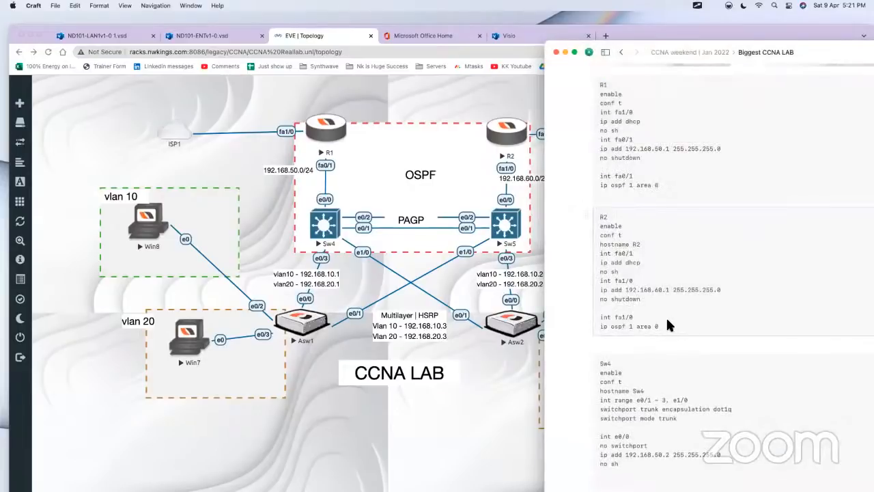
Step: Open the Sw4 script for editing and add "vlan 10" with "name admin" at its end
scroll(667, 379, down, 5)
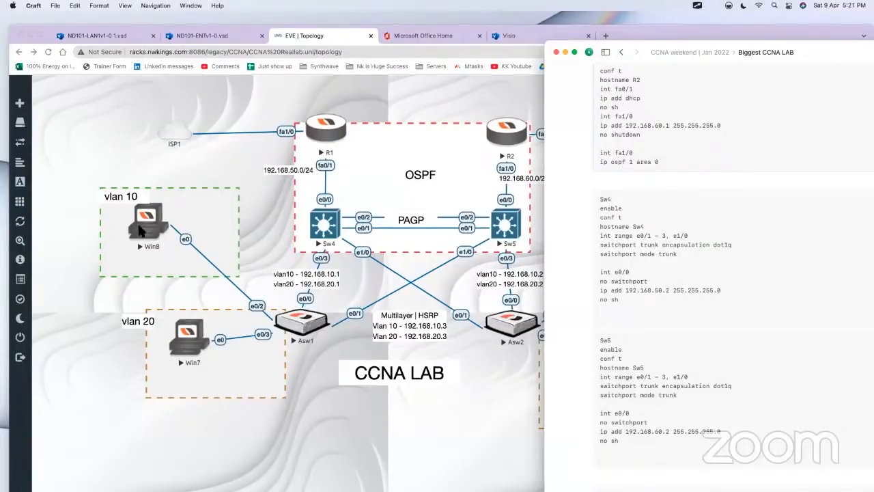
click(717, 257)
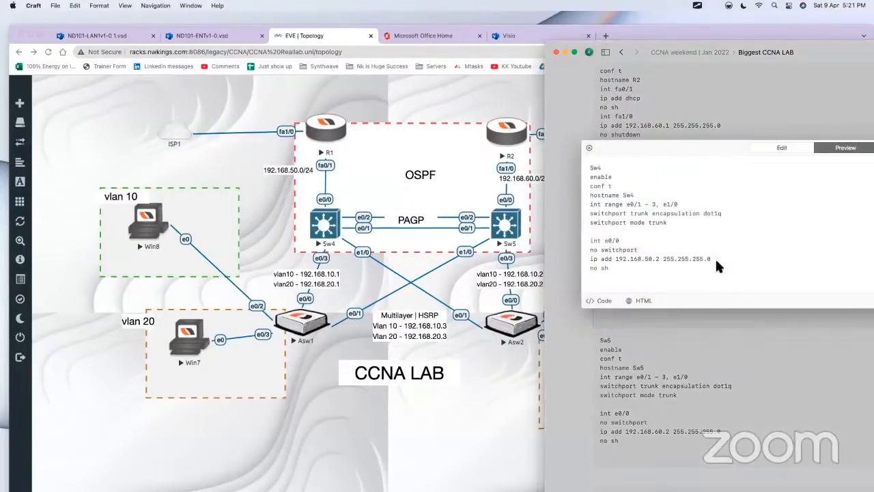
click(648, 273)
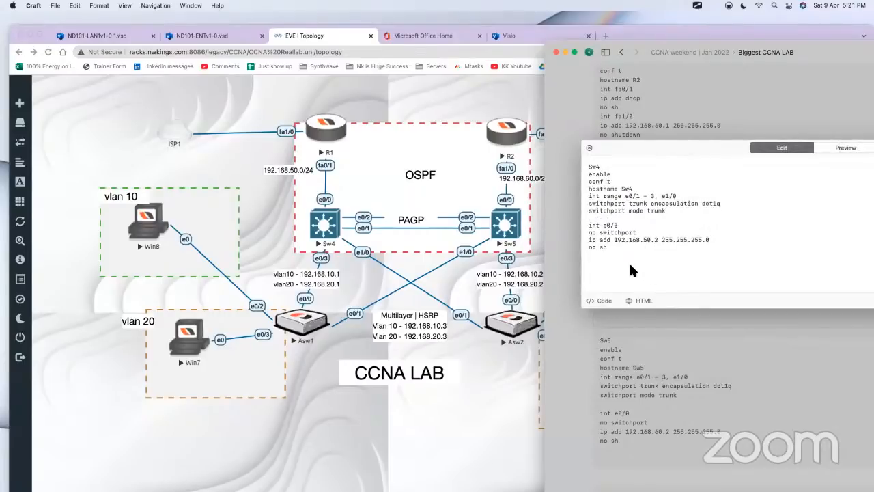
text(vlan 10)
key(Return)
text(name)
text(admin)
key(Return)
key(Return)
Step: Add "vlan 20" with "name marketing" below the vlan 10 lines in the Sw4 script
text(vlan 20)
key(Return)
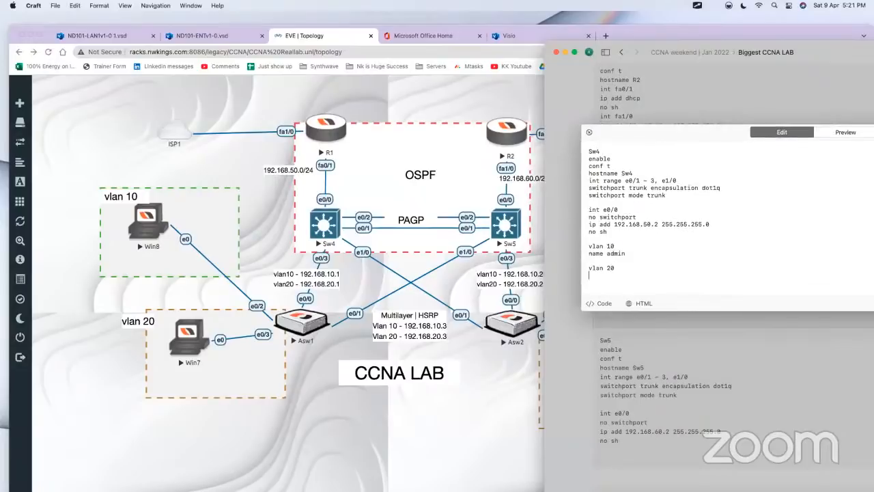
text(name marketing)
key(Return)
key(Return)
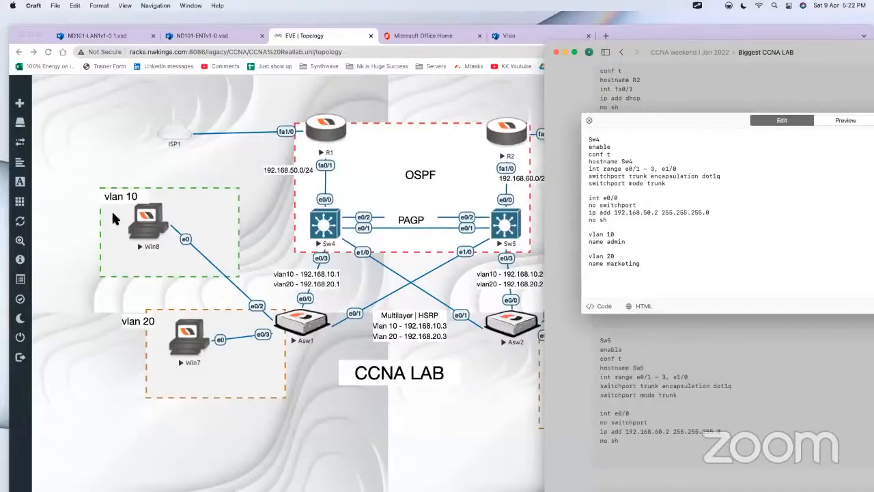
Step: Switch to the EVE topology in Chrome, show the ScreenBrush overlay and clear its old drawings
click(86, 231)
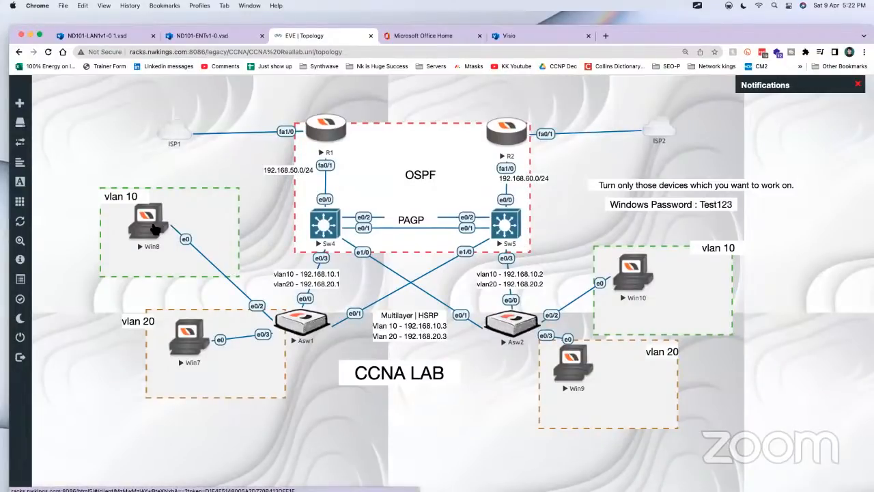
key(super+f)
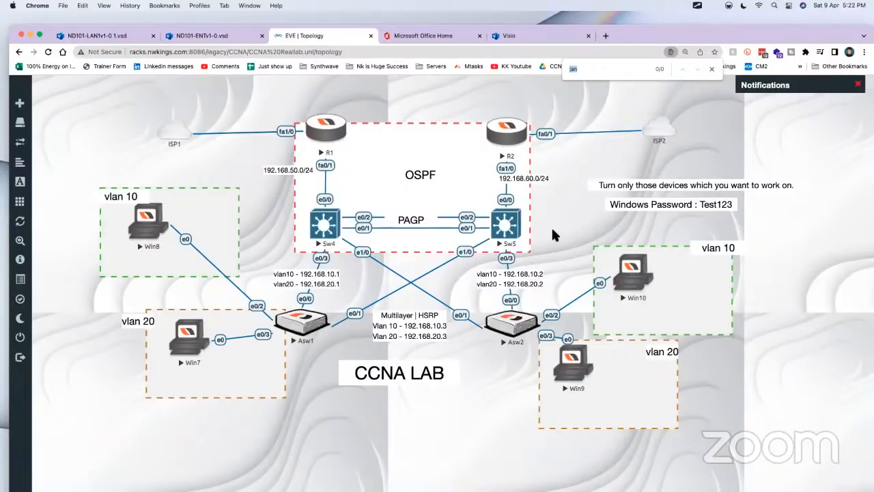
click(698, 6)
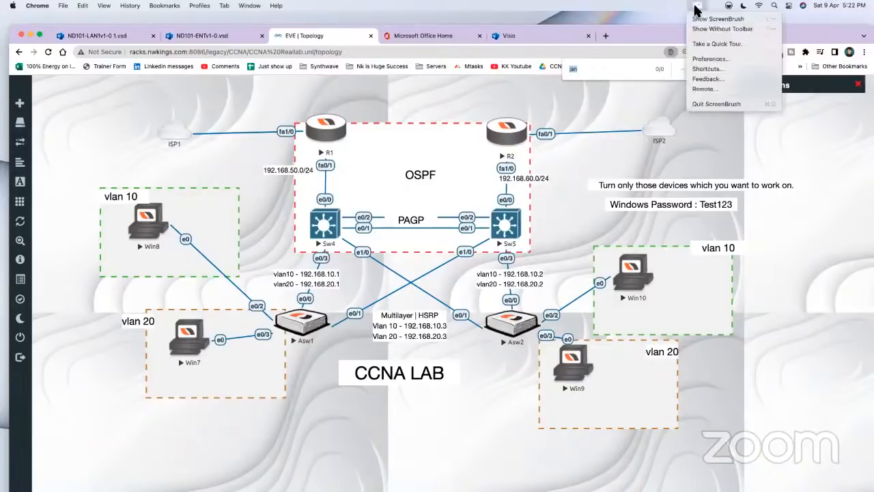
click(717, 19)
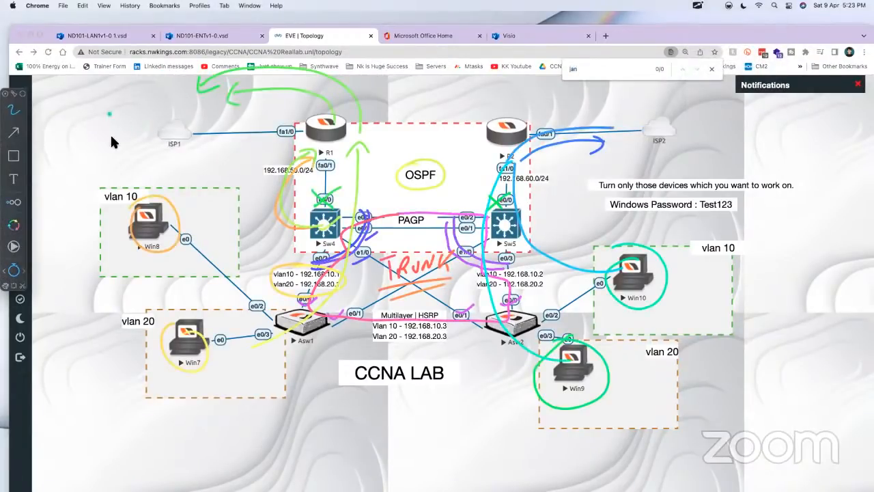
key(Escape)
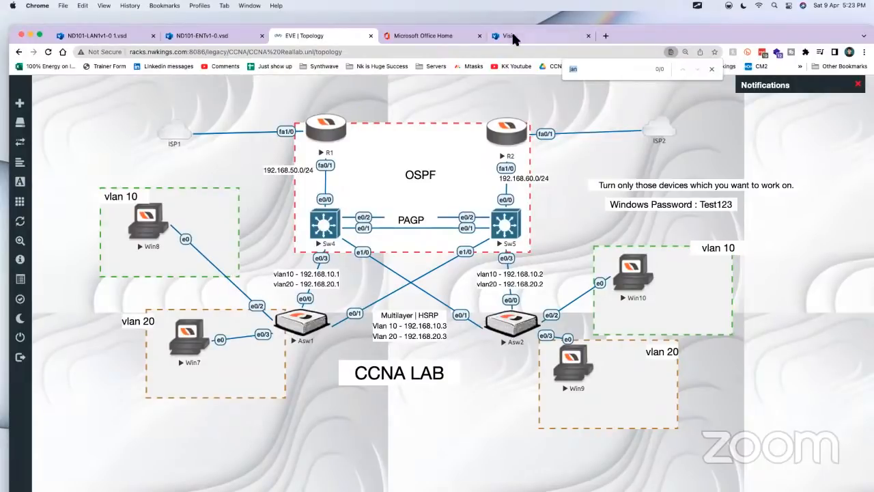
click(698, 6)
click(704, 19)
click(697, 4)
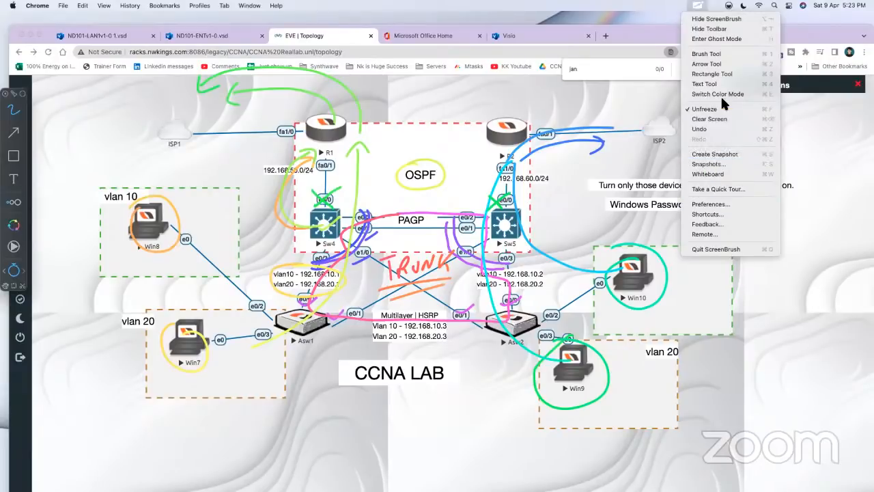
click(710, 119)
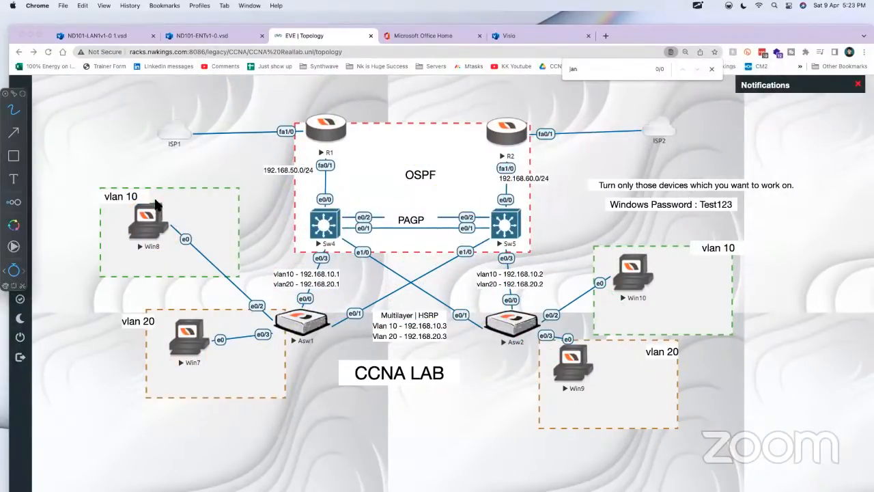
Step: Circle Win8 and Win10 and draw their traffic paths through Sw5 and R2 to a handwritten "Google" label at ISP2
mouse_move(156, 205)
mouse_down()
mouse_move(172, 248)
mouse_move(164, 197)
mouse_up()
mouse_move(638, 254)
mouse_down()
mouse_move(603, 281)
mouse_move(641, 250)
mouse_up()
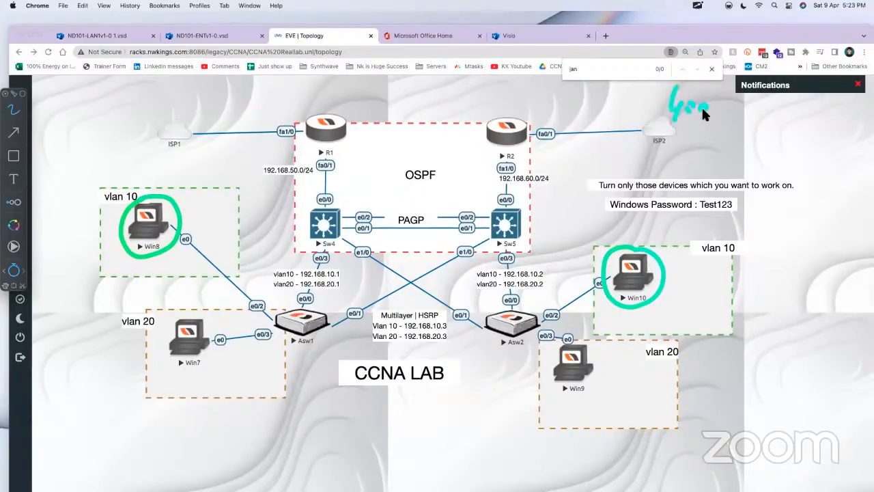
drag(676, 127, 746, 121)
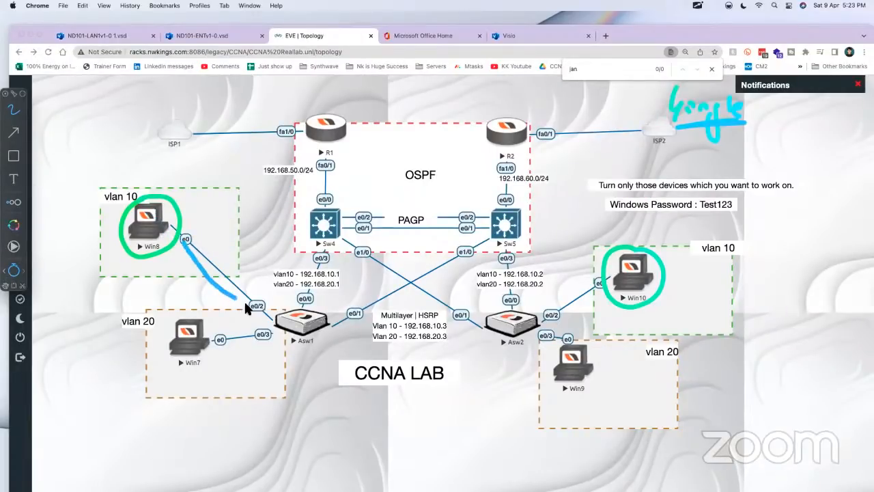
mouse_move(246, 307)
mouse_down()
mouse_move(318, 306)
mouse_move(329, 248)
mouse_move(345, 232)
mouse_move(468, 230)
mouse_move(561, 125)
mouse_move(633, 119)
mouse_up()
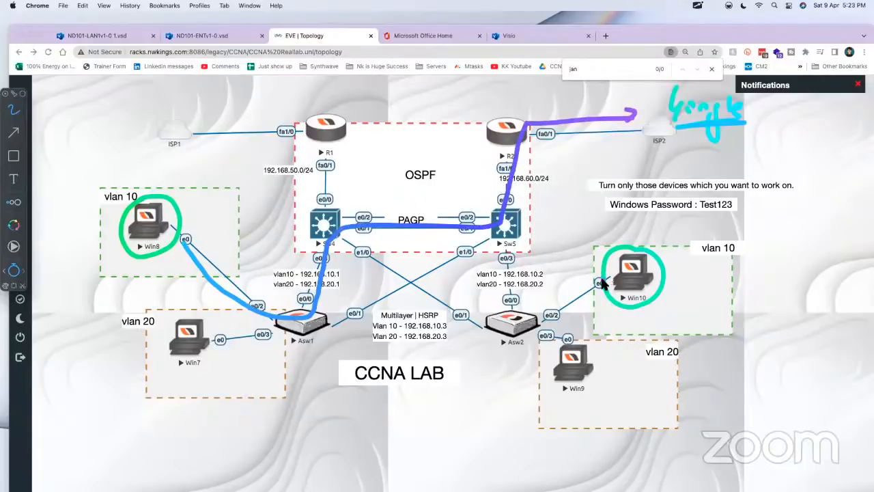
mouse_move(602, 283)
mouse_down()
mouse_move(531, 335)
mouse_move(515, 235)
mouse_move(526, 154)
mouse_move(624, 140)
mouse_move(619, 149)
mouse_up()
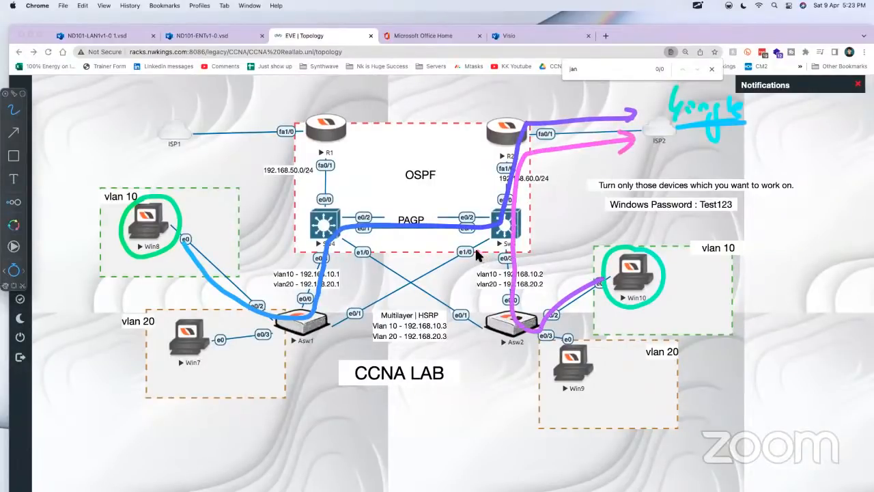
Step: Draw arrows pointing at Sw5 and Sw4 and write an underlined "SVI" above ISP1
drag(346, 236, 349, 234)
drag(480, 203, 488, 207)
drag(486, 196, 472, 209)
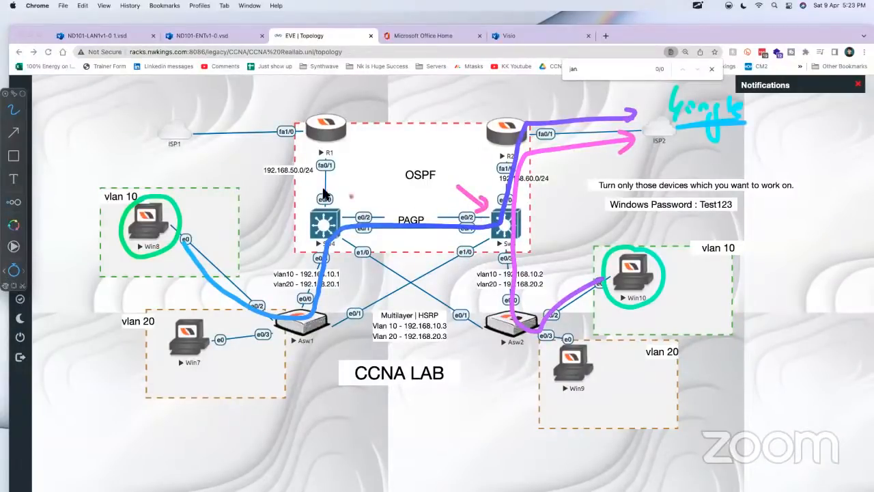
drag(360, 176, 333, 202)
drag(331, 191, 347, 200)
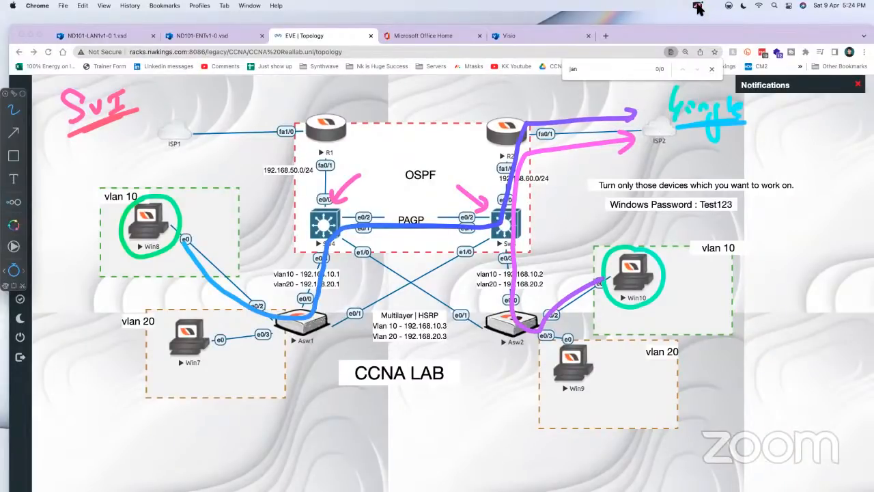
Step: Clear all ScreenBrush drawings from the topology
click(697, 6)
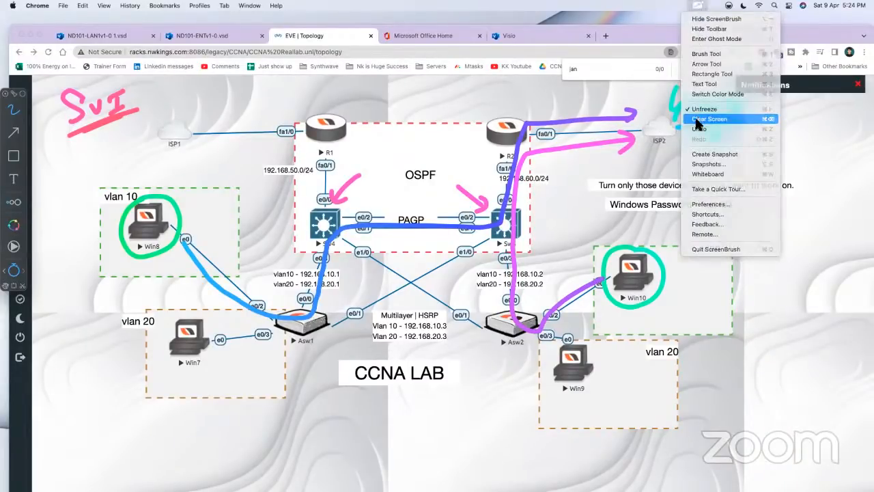
click(696, 117)
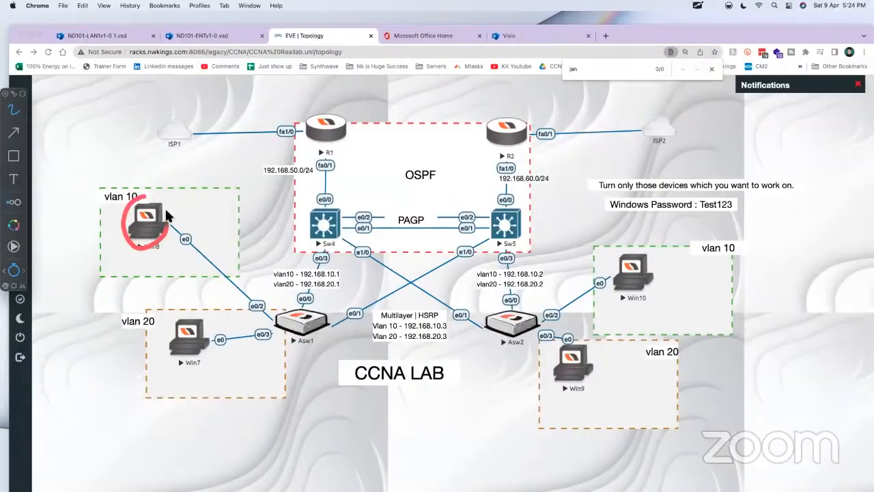
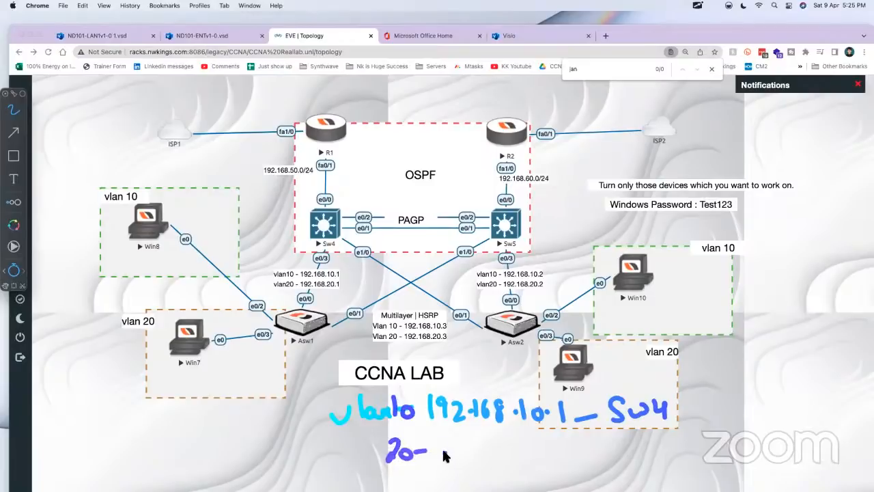
Step: Handwrite VLAN 20 as 192.168.20.1 for Sw4, overwrite both addresses' last octets with 2, mark Sw5 and circle Sw4, then close the annotation overlay
mouse_move(449, 447)
mouse_down()
mouse_move(464, 462)
mouse_move(523, 453)
mouse_move(580, 464)
mouse_move(648, 457)
mouse_move(687, 470)
mouse_up()
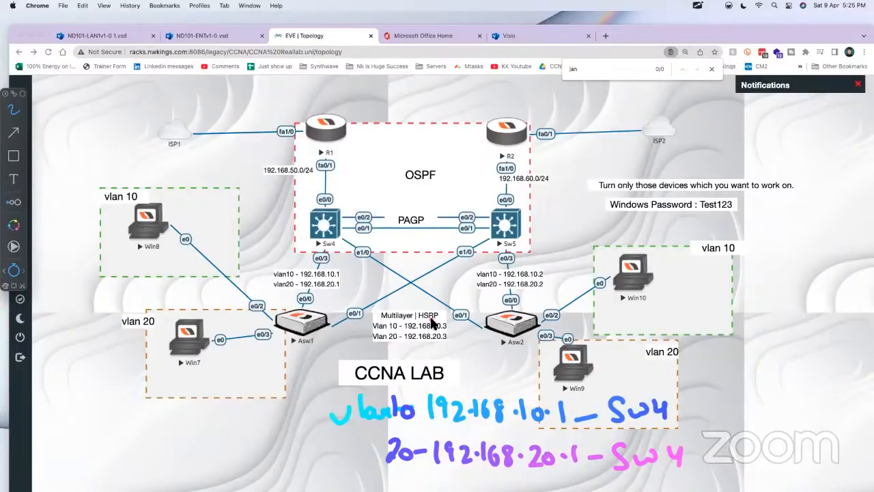
drag(524, 226, 544, 215)
drag(553, 403, 592, 471)
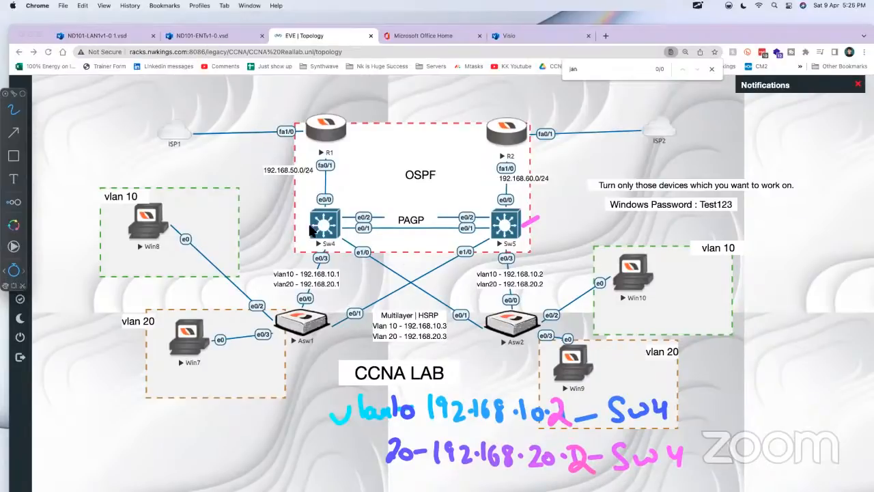
drag(325, 201, 334, 200)
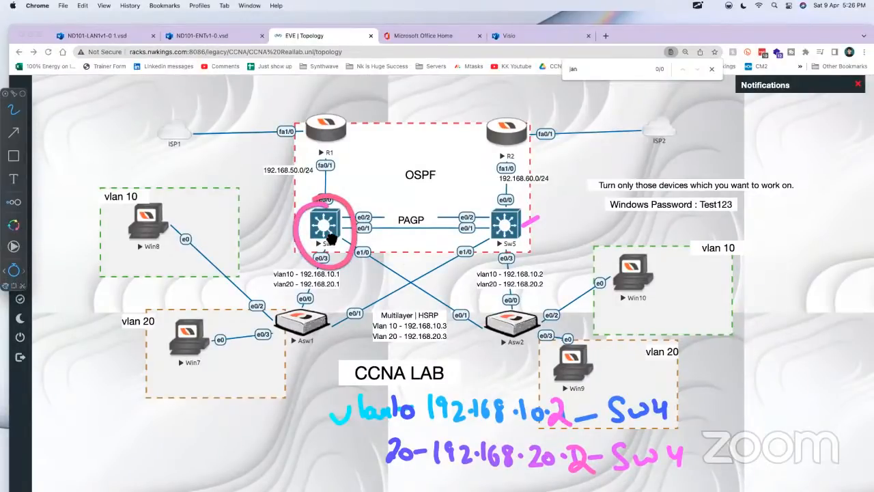
key(Escape)
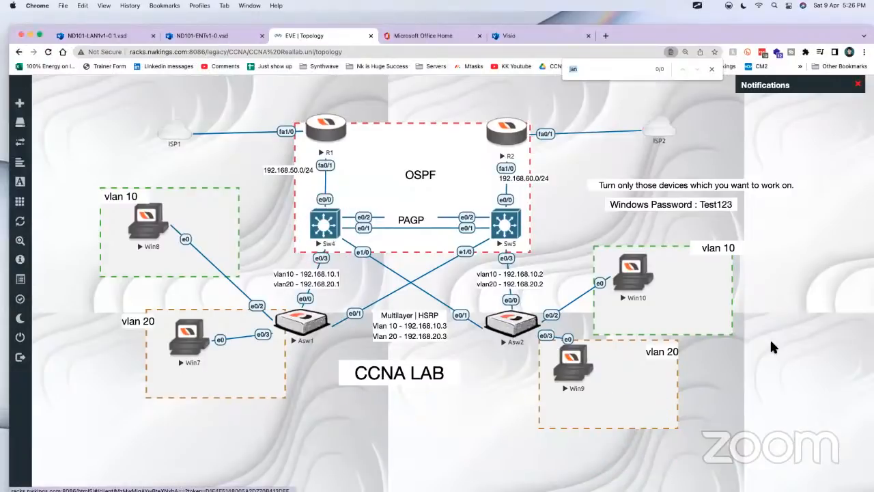
Step: Switch to Craft and add "interface vlan 10" below "name marketing" in the Sw4 script
key(super+Tab)
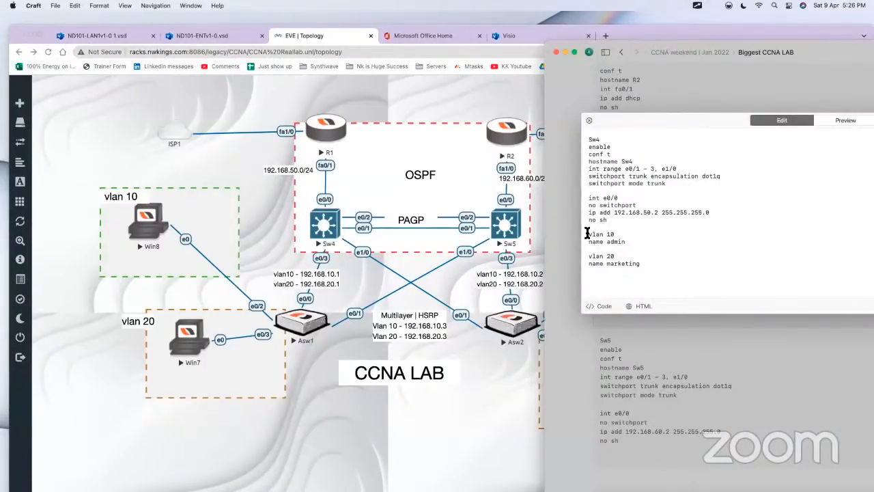
drag(661, 266, 574, 234)
click(670, 265)
key(Return)
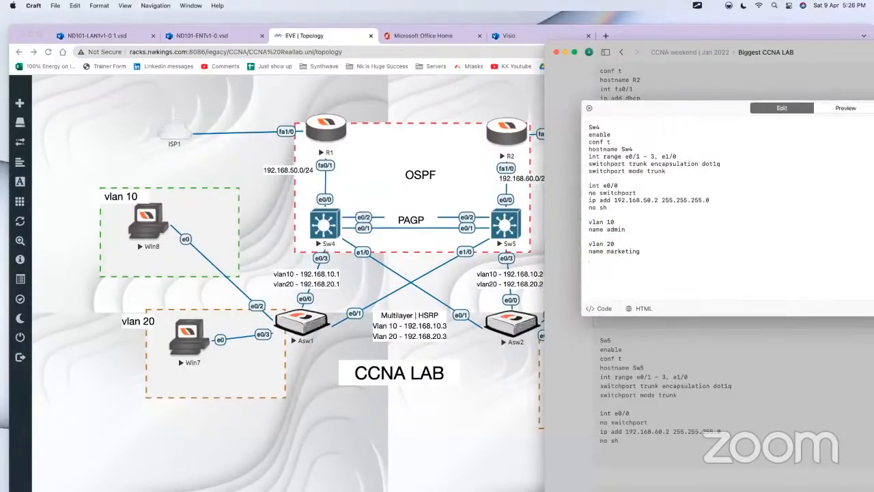
text(interface vlan 10)
key(Return)
Step: Complete the interface vlan 10 block with "ip address 192.168.10.1 255.255.255.0" and "no shutdown"
text(ip address)
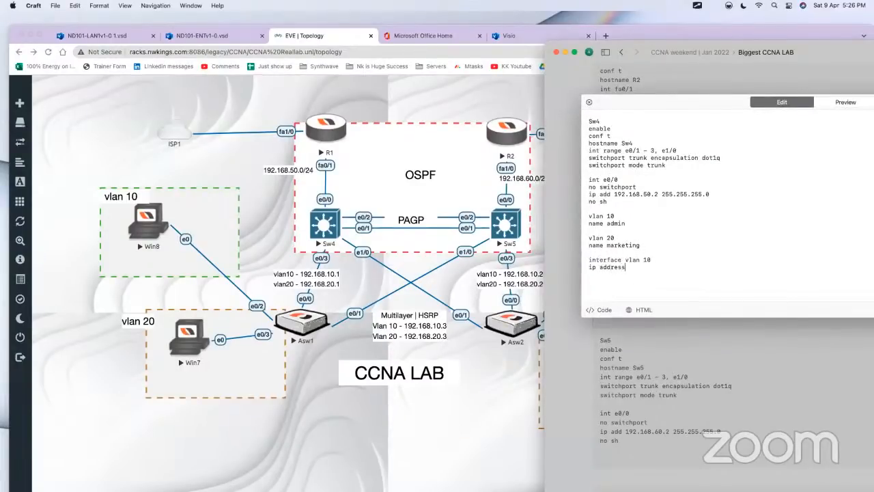
text( 192.168.10.1 255.255.255.0)
key(Return)
text(no shutdown)
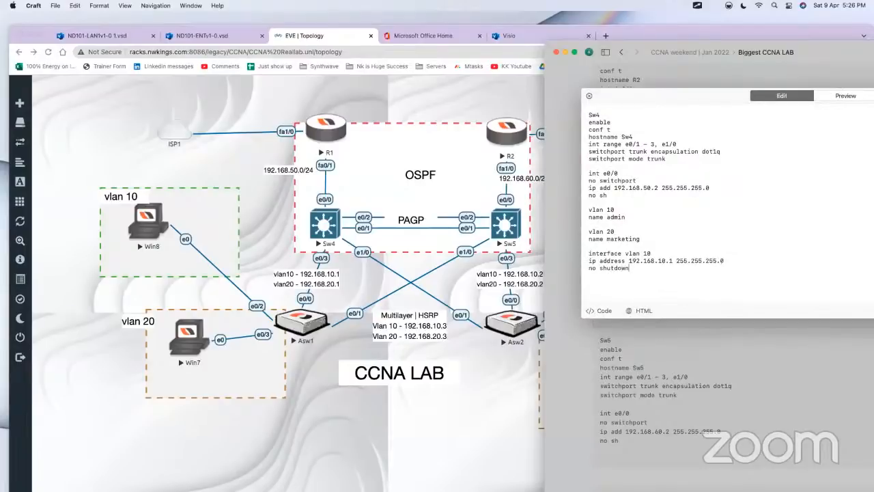
key(Return)
key(shift+Up)
key(shift+Up)
key(shift+Up)
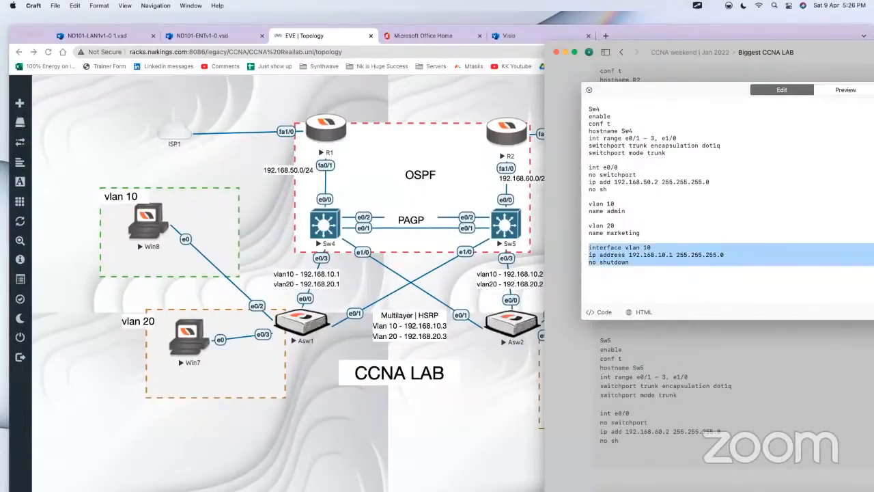
key(Down)
key(Return)
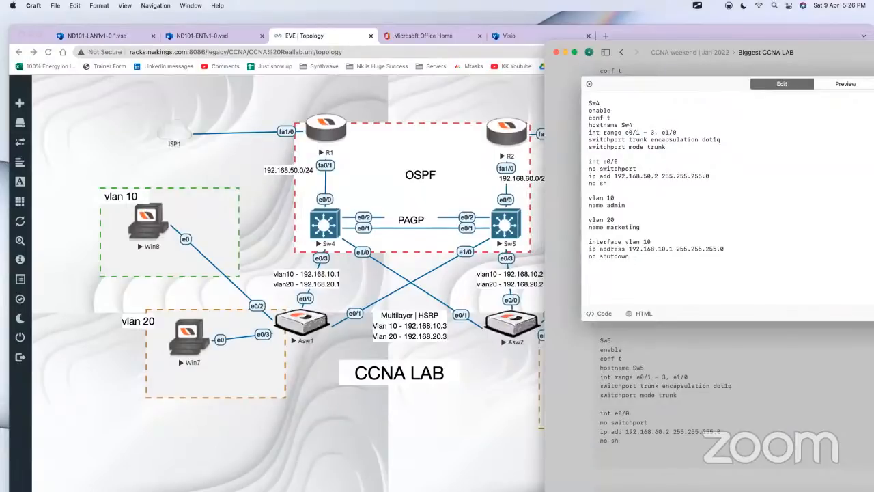
Step: Insert "ip routing" and a blank line below "conf t" in the Sw4 script, and highlight the new command
click(612, 116)
key(Return)
text(ip routing)
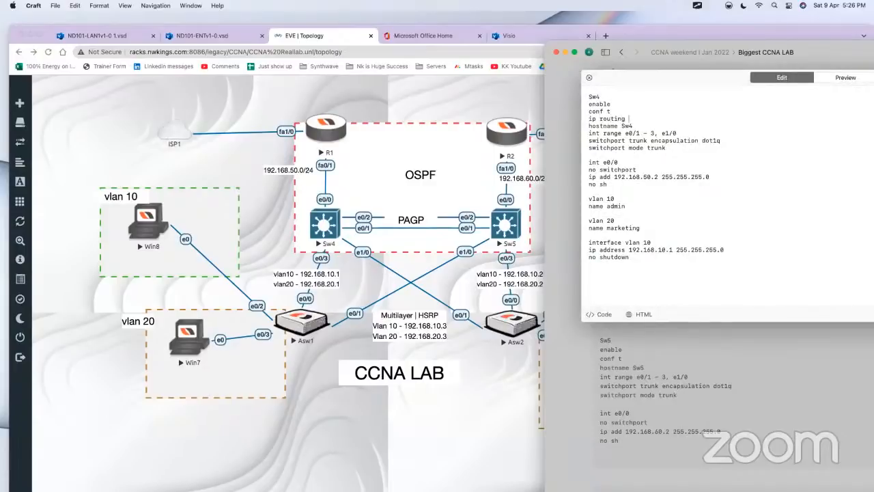
key(Return)
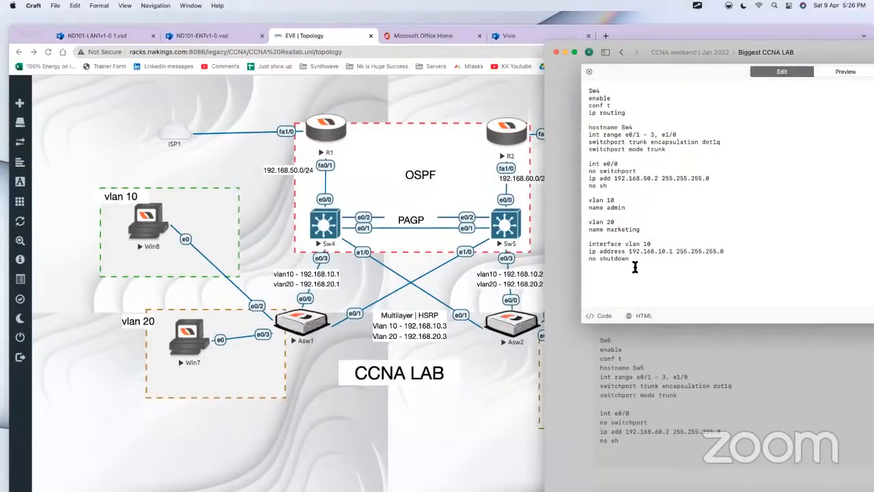
key(Return)
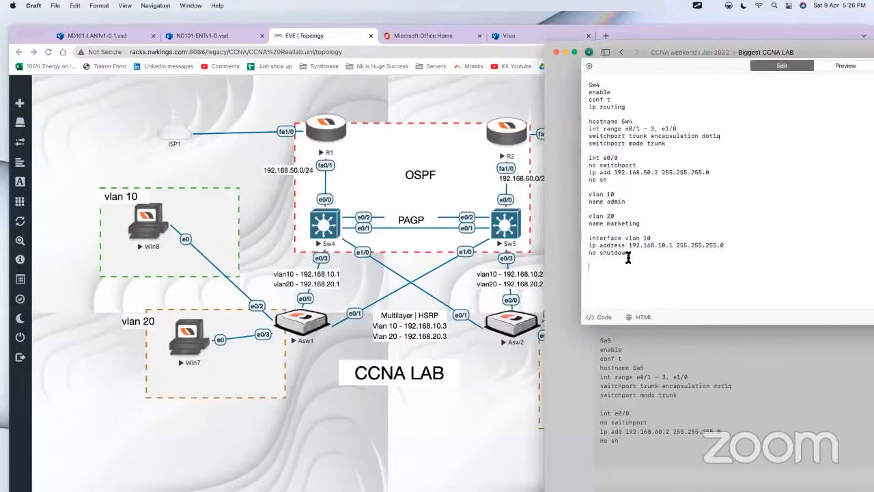
triple_click(592, 100)
drag(627, 107, 589, 106)
drag(638, 110, 582, 105)
click(628, 274)
Step: Duplicate the interface vlan 10 block below itself and change the copy to vlan 20 with address 192.168.20.1
drag(634, 263, 587, 239)
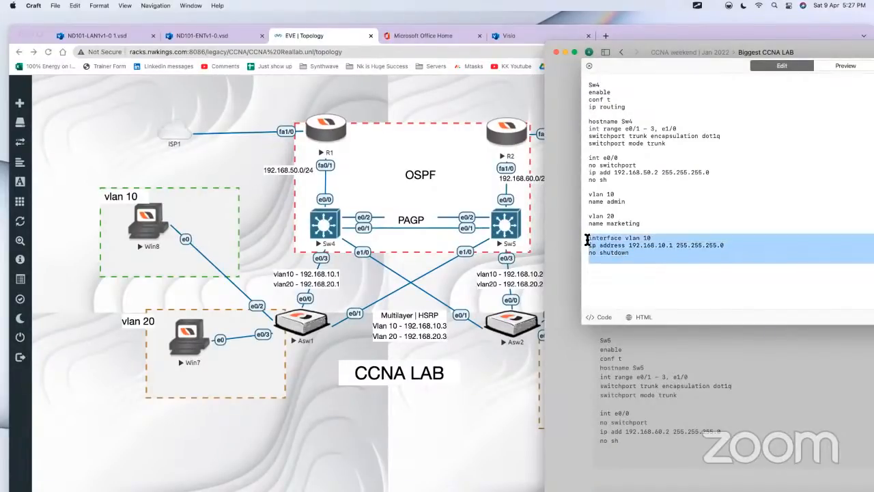
key(cmd+c)
click(620, 276)
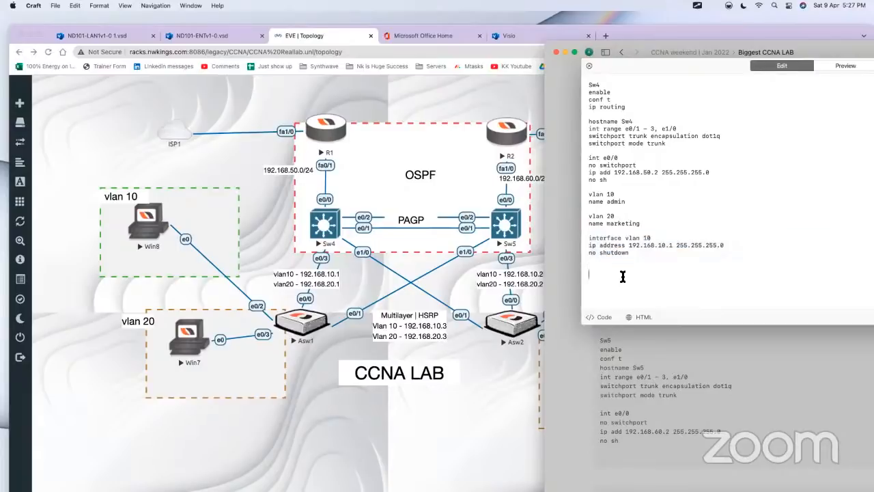
key(cmd+v)
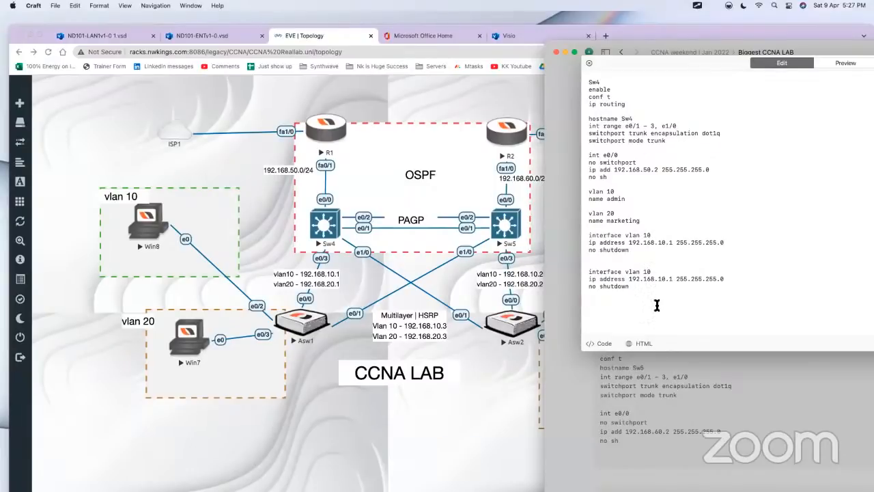
key(BackSpace)
text(2)
key(BackSpace)
text(2)
Step: Add "int e0/0" with "ip ospf 1 area 0" at the end of the Sw4 script
text(int )
text(e0/0)
key(Return)
text(ip o)
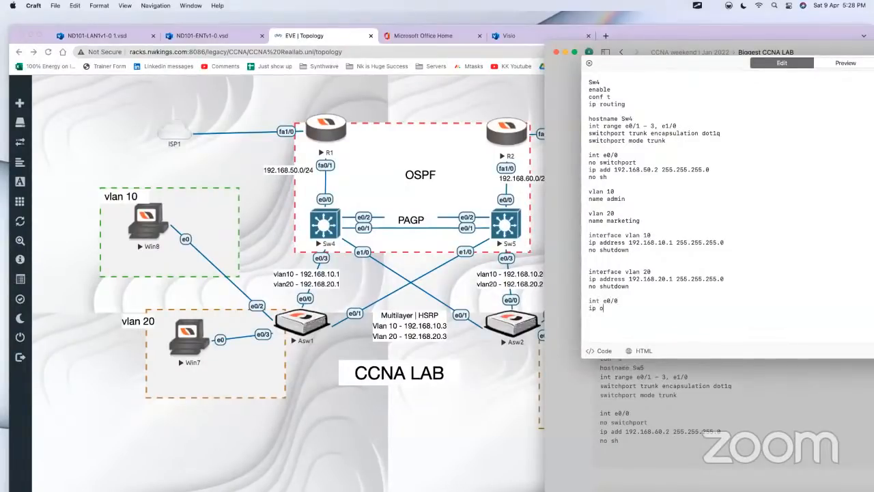
text(spf 1 area 0)
key(Return)
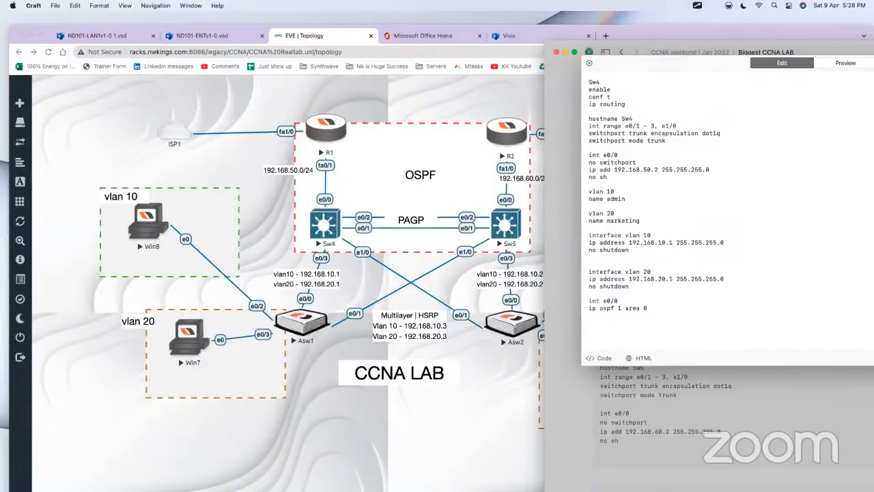
Step: Highlight the two VLAN interface blocks, then add "int vlan 10" with "ip ospf 1 area 0" below the e0/0 OSPF lines
drag(643, 287, 567, 226)
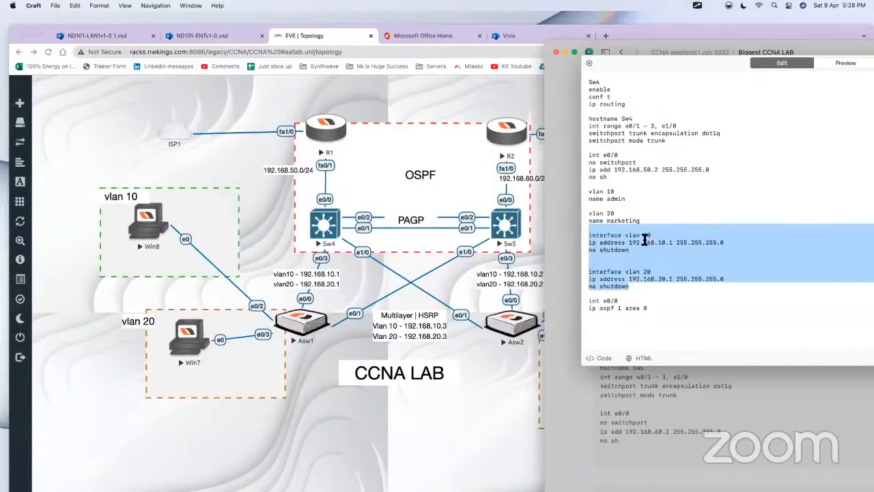
drag(653, 235, 607, 234)
drag(679, 271, 619, 272)
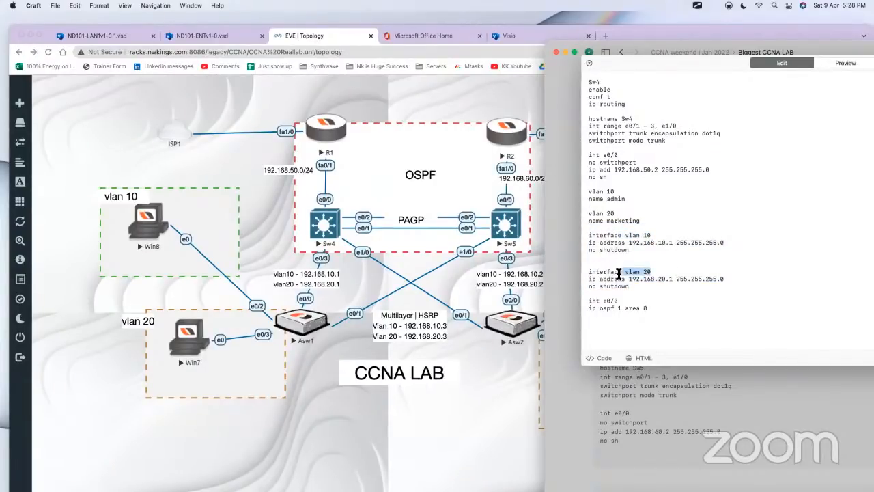
click(662, 309)
key(Return)
text(int vlan 10)
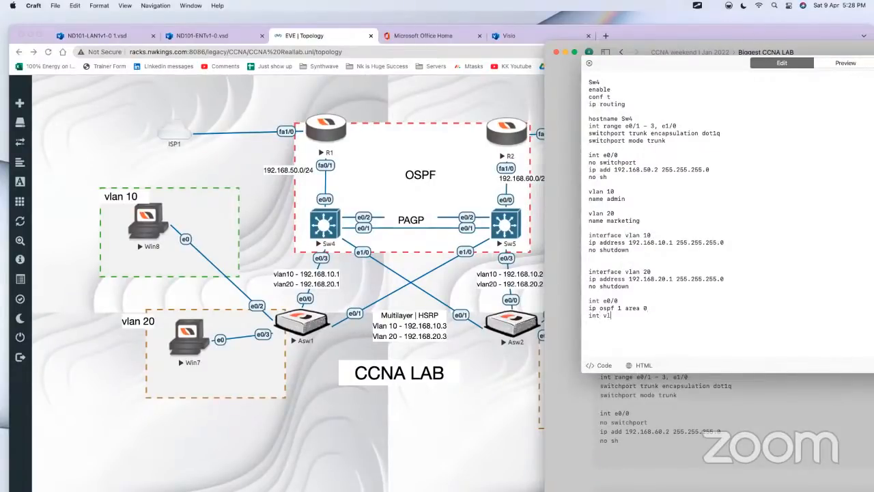
key(Return)
text(i)
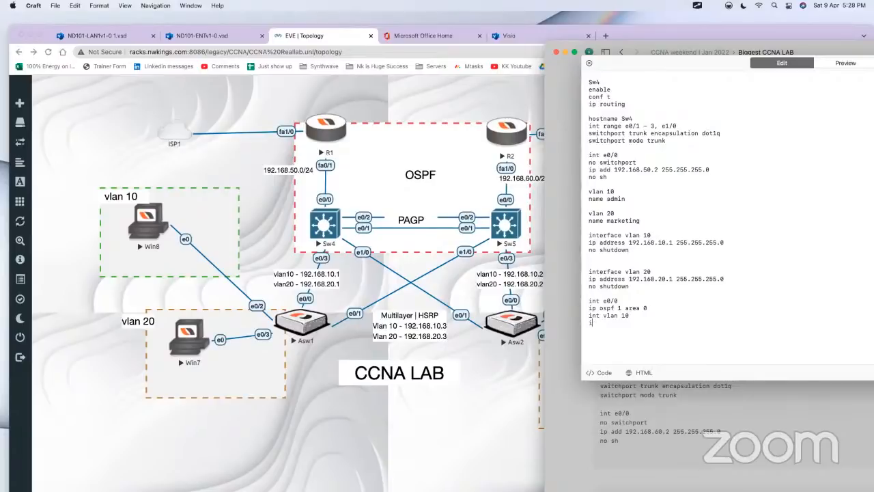
text(p ospf 1 area 0)
Step: Add "int vlan 20" with "ip ospf 1 area 0" as the last lines of the Sw4 script
key(Return)
text(t vlan 20)
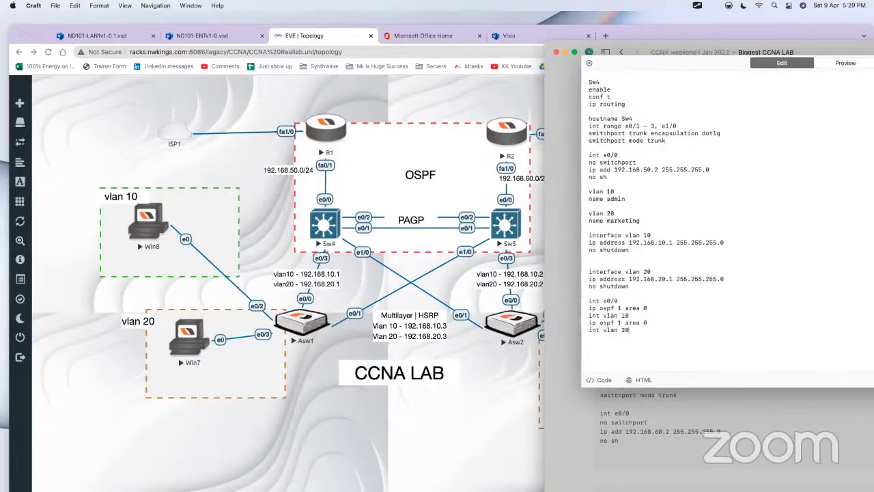
key(Return)
text(ip ospf 1 area 0)
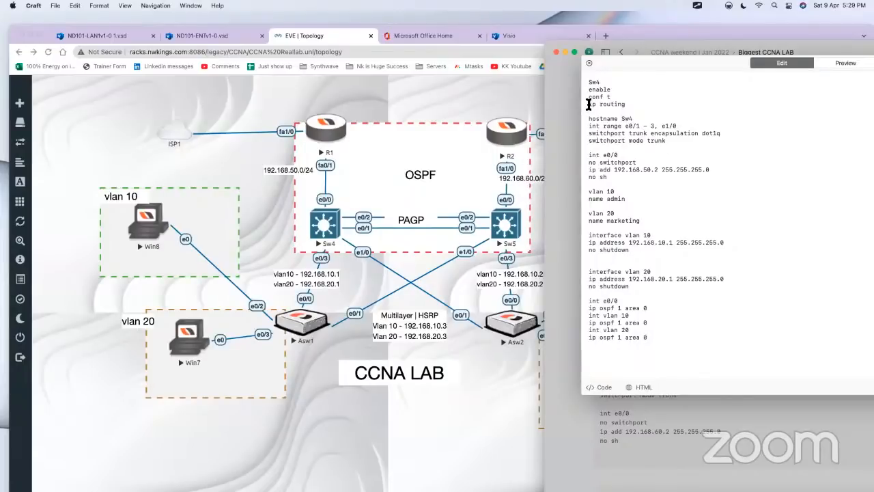
Step: Review the "ip routing" command and the trunk settings for interfaces e0/1 - 3 and e1/0 by highlighting them
drag(588, 104, 628, 105)
drag(585, 106, 638, 104)
drag(582, 127, 666, 140)
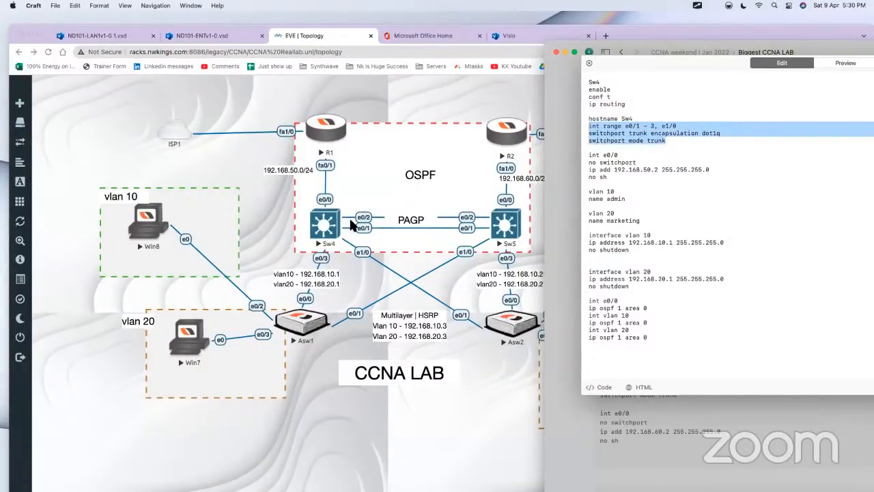
drag(672, 141, 590, 132)
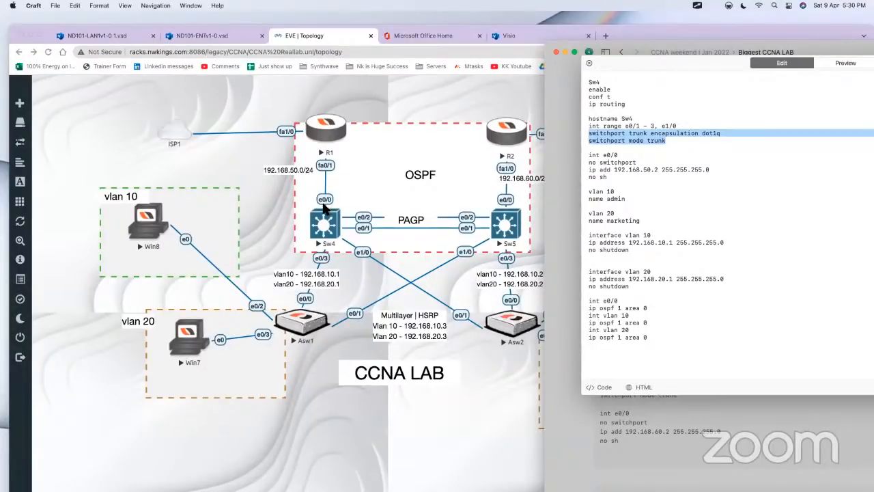
Step: Review the e0/0 block by highlighting its "no switchport", IP address and "no sh" lines
drag(612, 185, 636, 164)
click(631, 164)
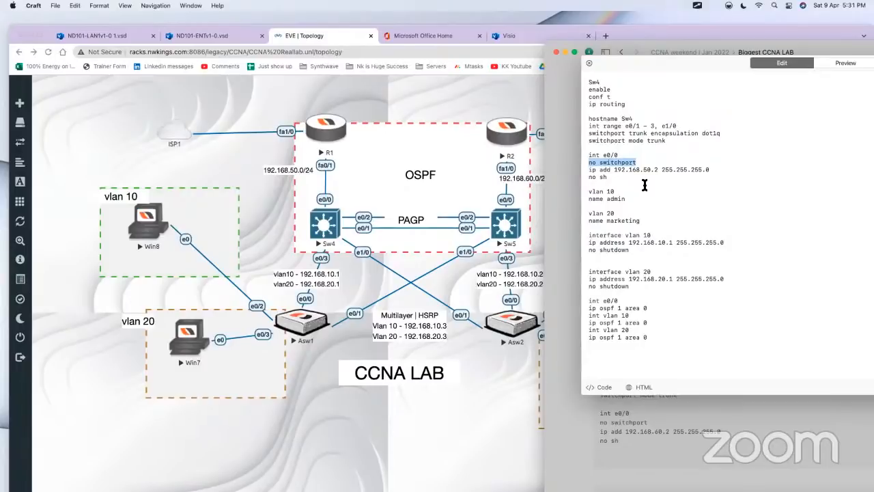
click(636, 163)
drag(642, 163, 707, 170)
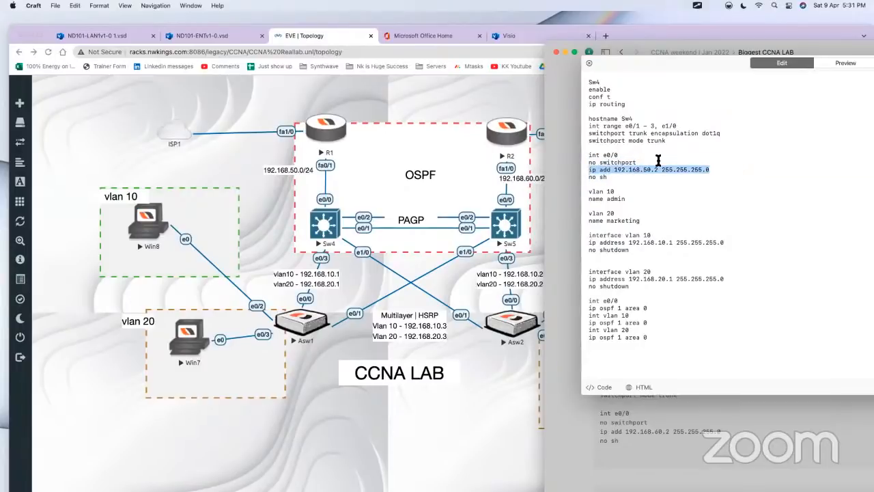
drag(637, 163, 587, 162)
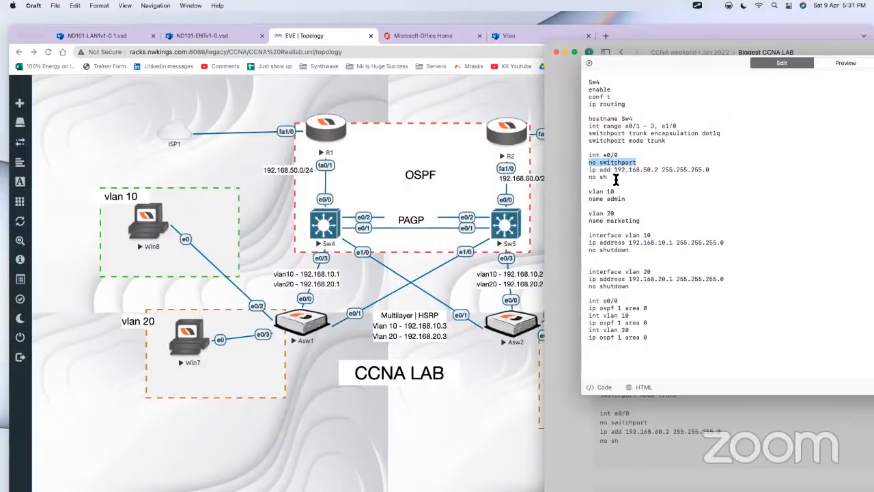
drag(608, 177, 589, 170)
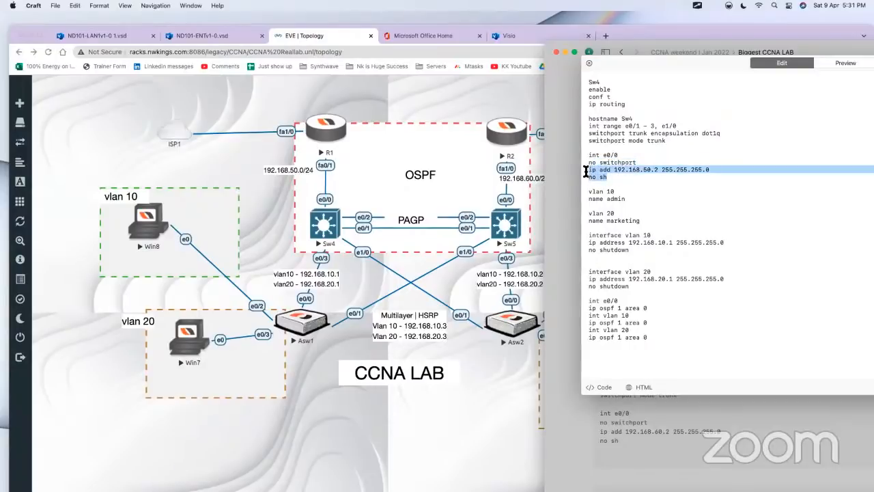
click(598, 205)
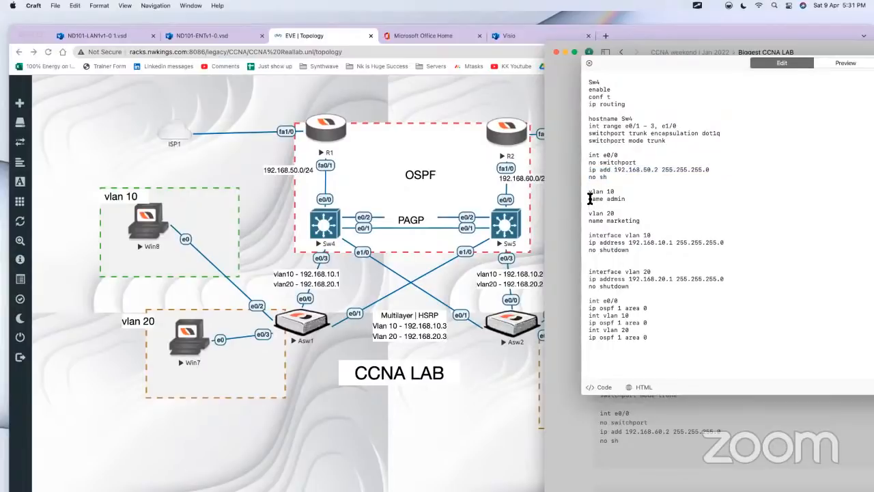
Step: Review the VLAN 10 and 20 naming lines and both VLAN interface blocks by highlighting them
drag(588, 194, 656, 219)
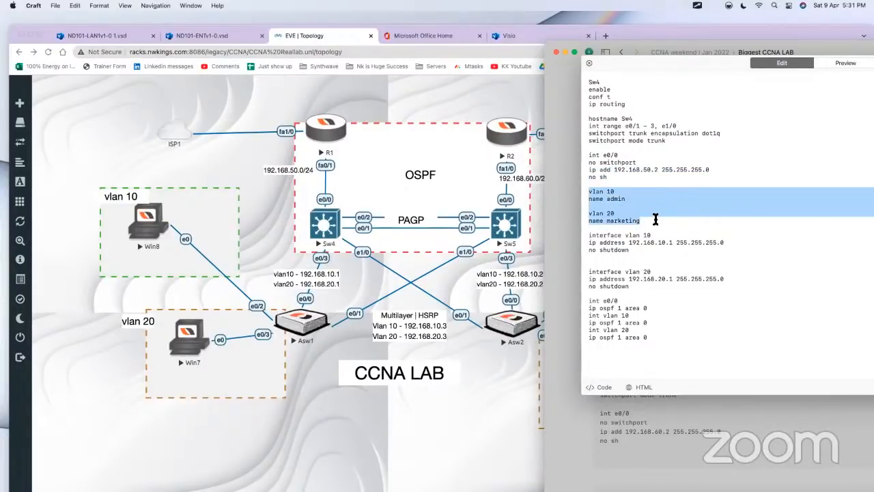
drag(589, 235, 663, 295)
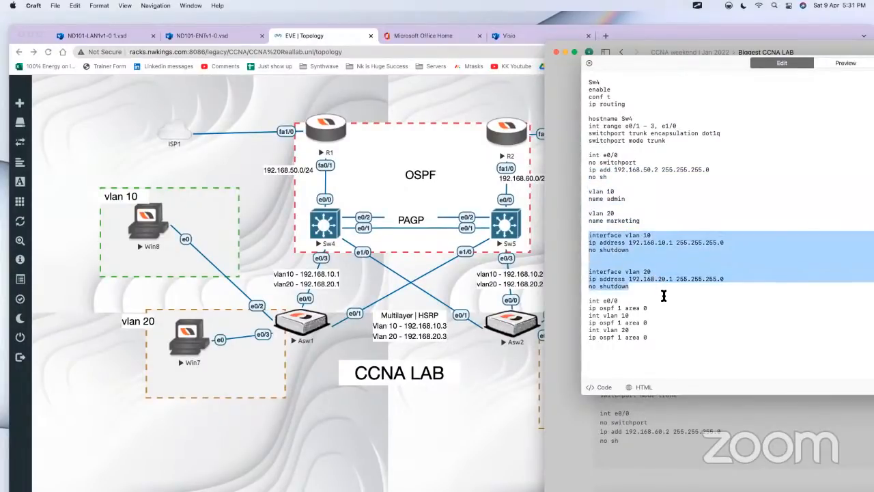
click(624, 227)
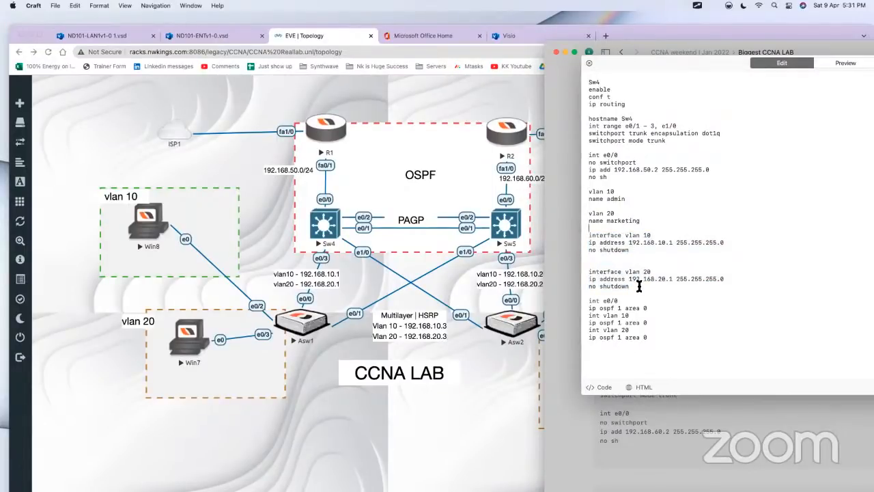
drag(639, 286, 575, 237)
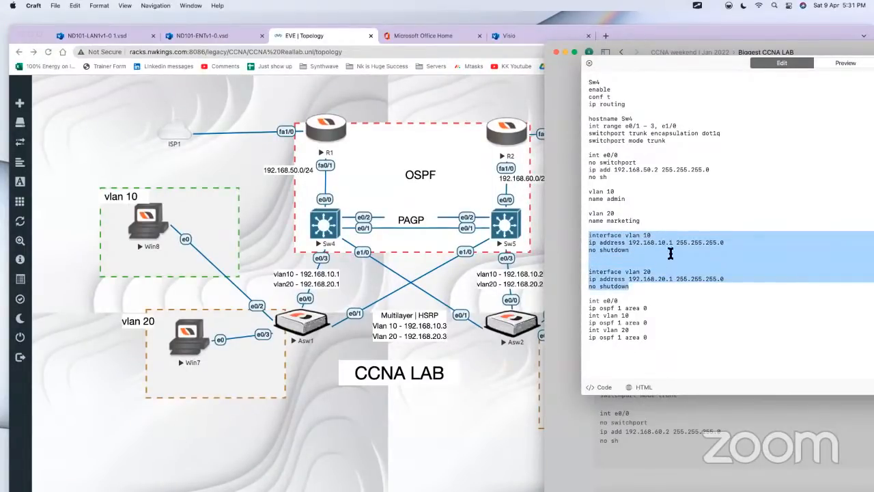
Step: Review the Sw4 script by highlighting "ip routing", the e0/0 block, both VLAN interface blocks and the OSPF lines
drag(629, 104, 591, 103)
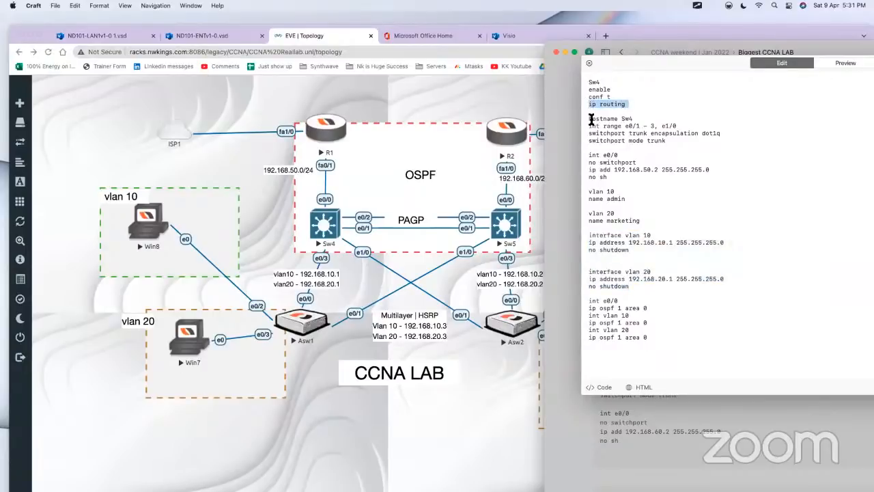
drag(590, 155, 620, 179)
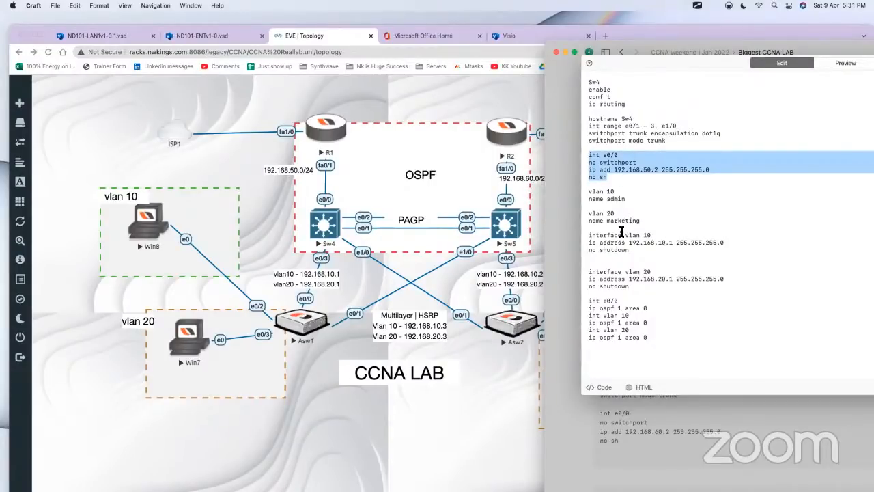
drag(590, 239, 644, 288)
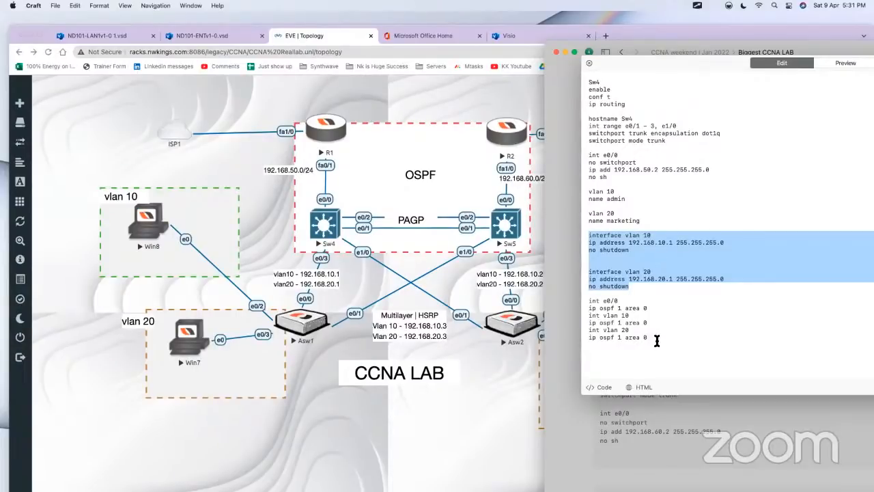
drag(657, 340, 582, 300)
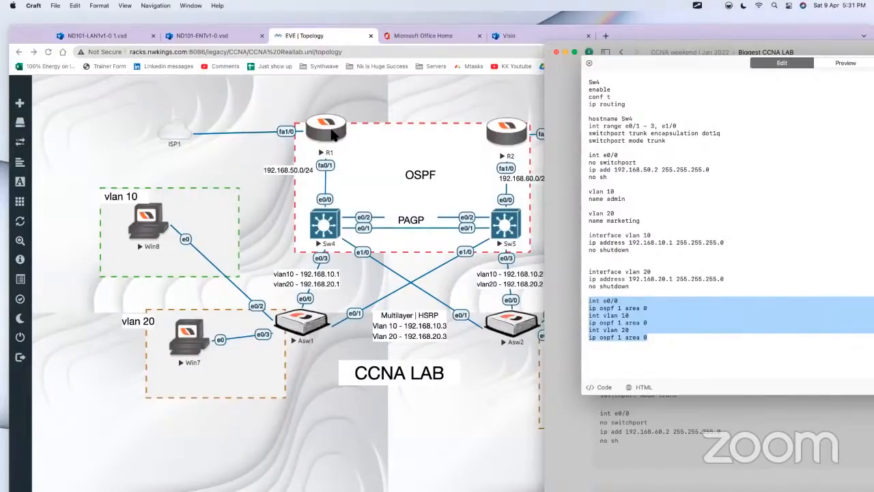
click(672, 332)
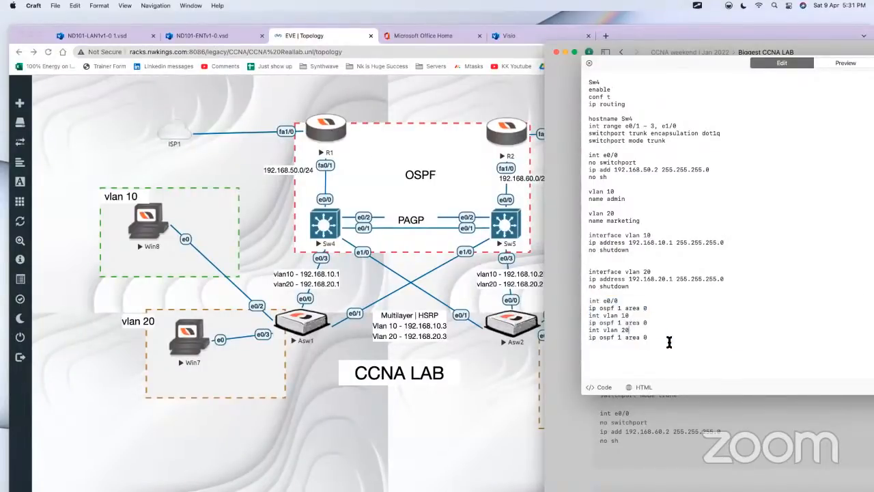
Step: Copy the Sw4 script's lines from "vlan 10" through the final "ip ospf 1 area 0" to the end of the Sw5 script
drag(669, 342, 580, 187)
key(super+c)
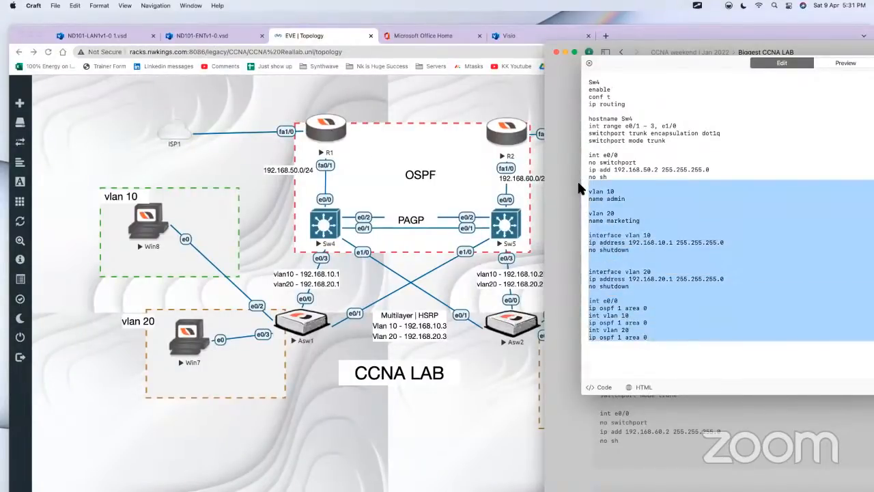
click(561, 230)
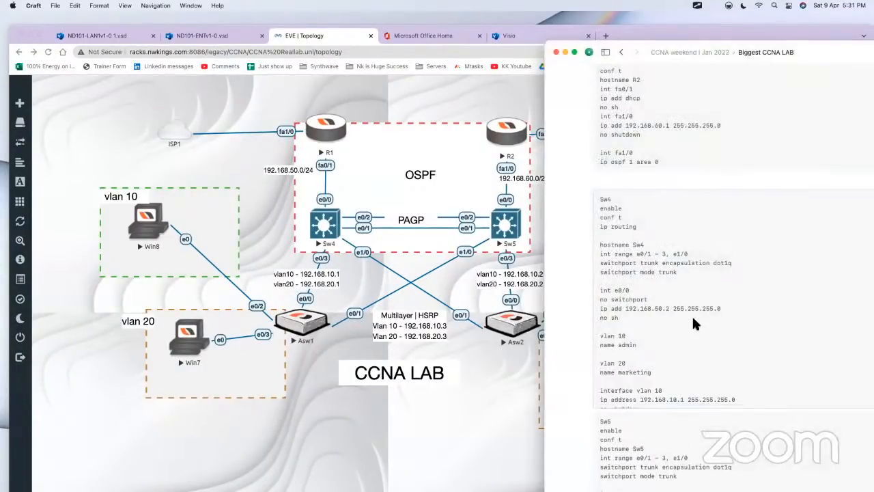
scroll(704, 324, down, 5)
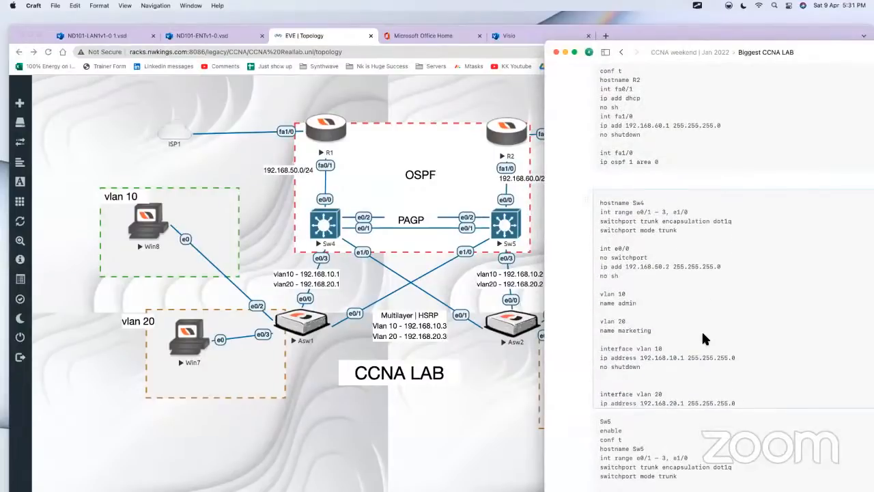
scroll(703, 329, down, 5)
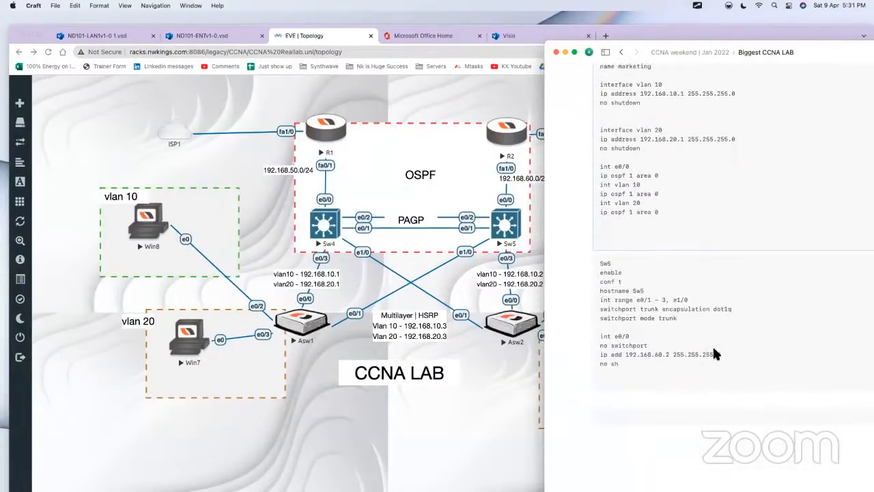
click(710, 344)
click(669, 266)
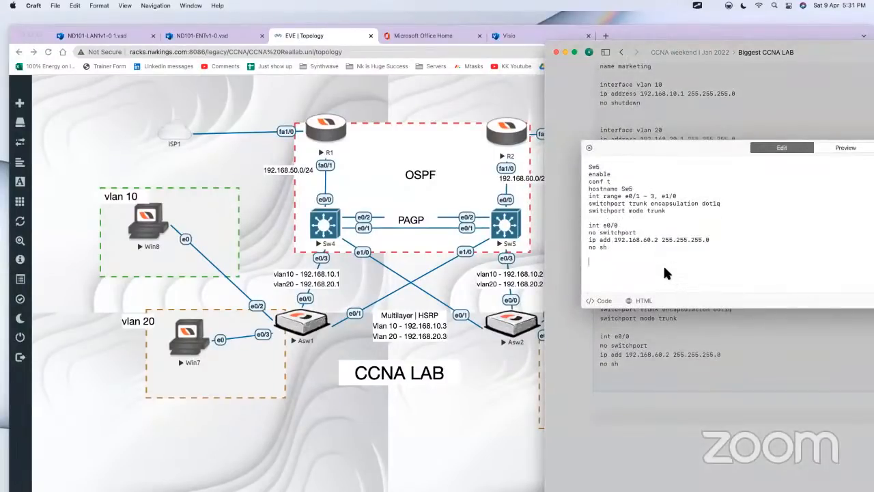
key(super+v)
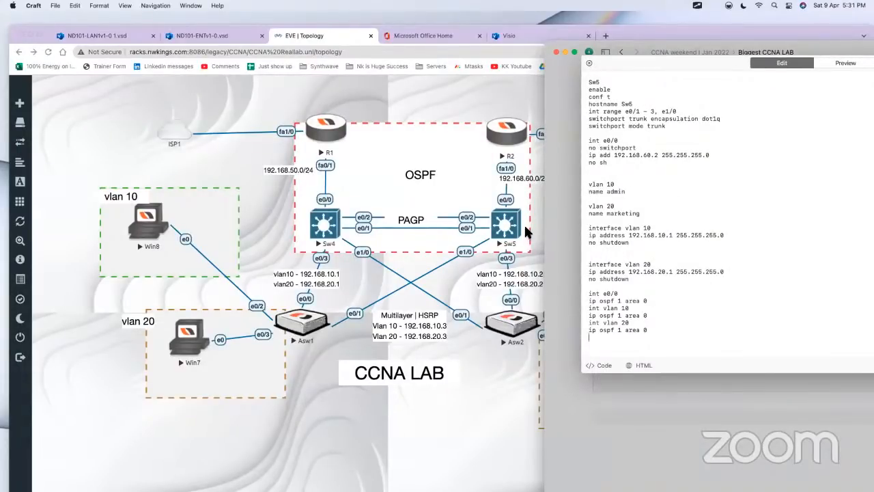
Step: Review the Sw5 script's VLAN naming lines, trunk settings and e0/0 block by highlighting them
drag(584, 183, 670, 213)
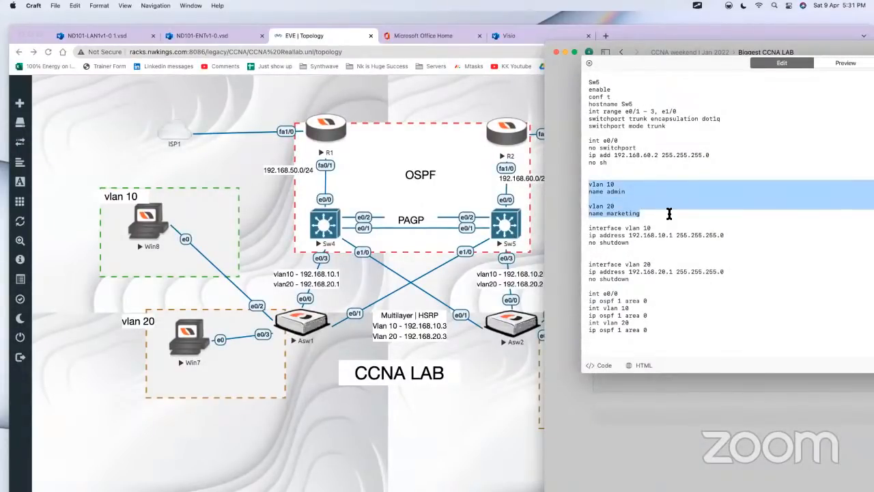
drag(680, 130, 589, 96)
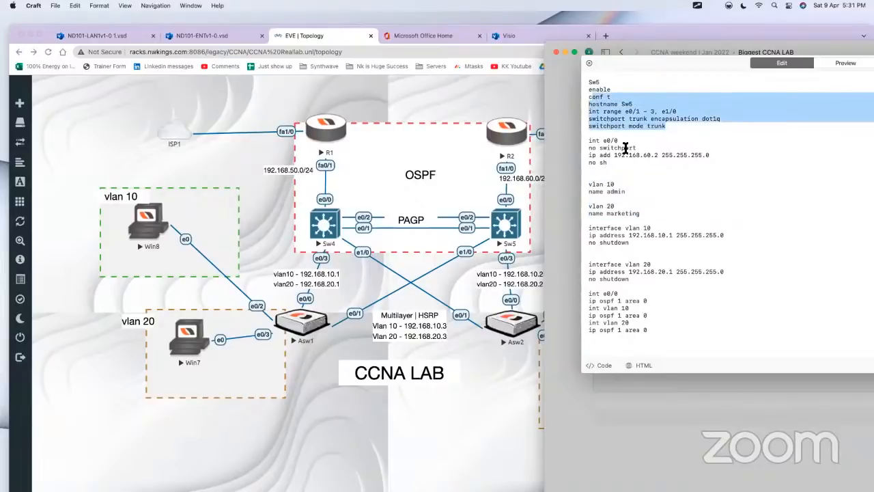
drag(638, 169, 581, 140)
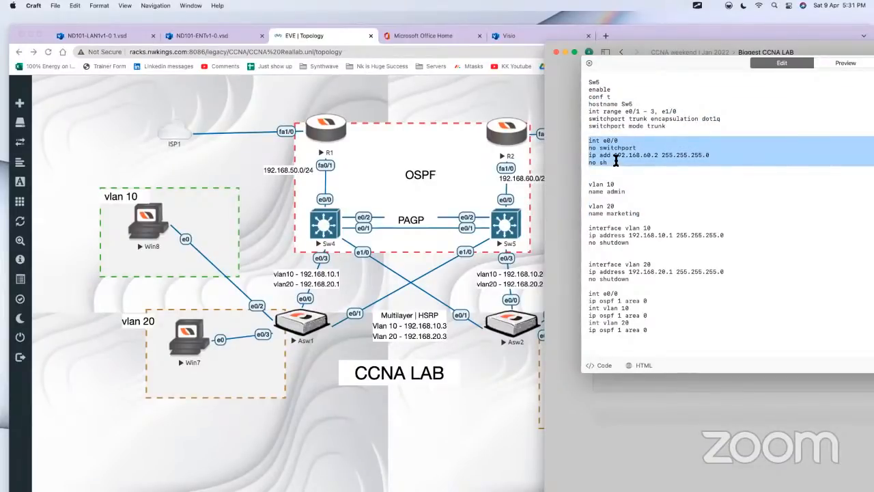
Step: Set the Sw5 script's VLAN interface addresses to 192.168.10.2 for VLAN 10 and 192.168.20.2 for VLAN 20, and close the script editor
click(672, 238)
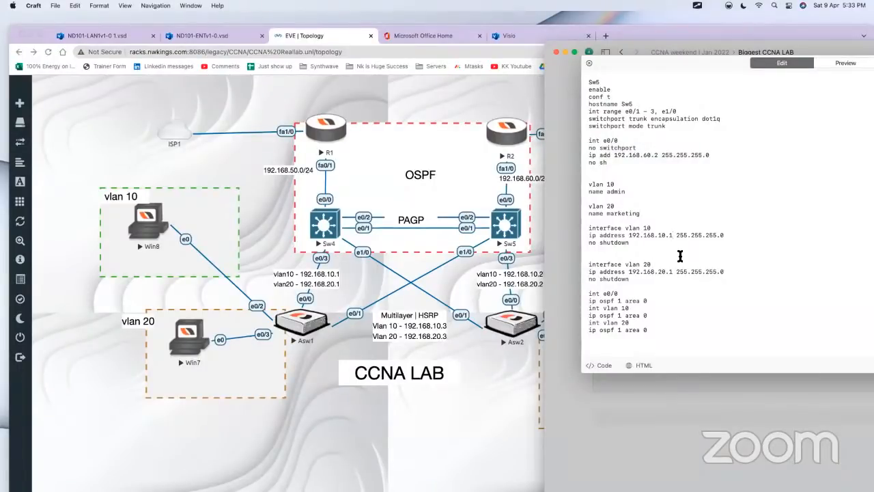
key(BackSpace)
text(2)
key(BackSpace)
text(2)
drag(649, 331, 573, 307)
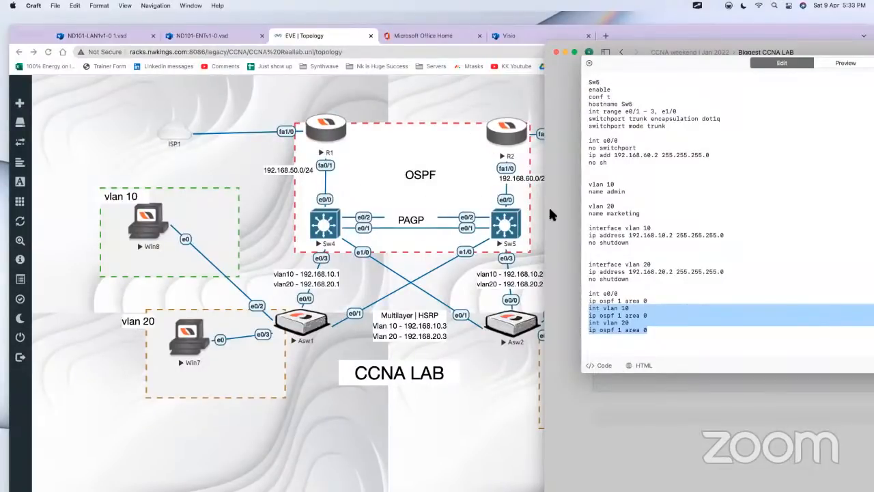
click(576, 318)
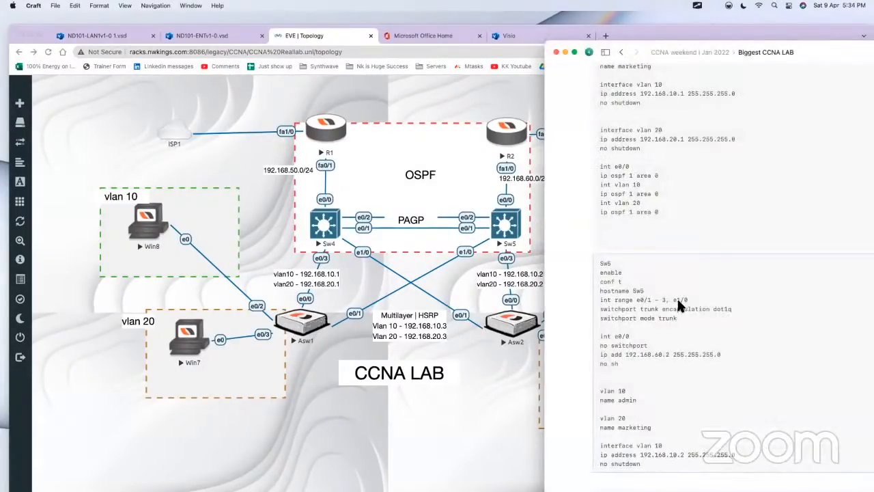
Step: Examine the Sw4 and Sw5 scripts in the lab document from the trunk settings down to the OSPF lines
scroll(724, 254, down, 1)
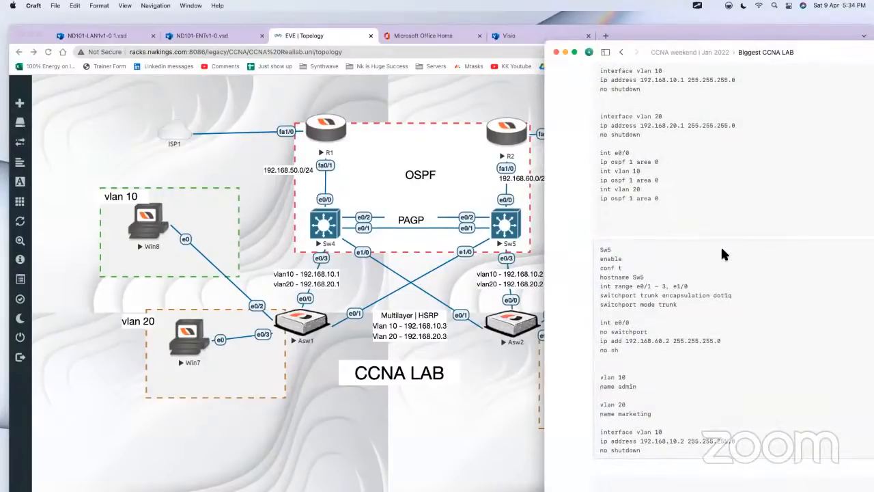
scroll(696, 245, down, 2)
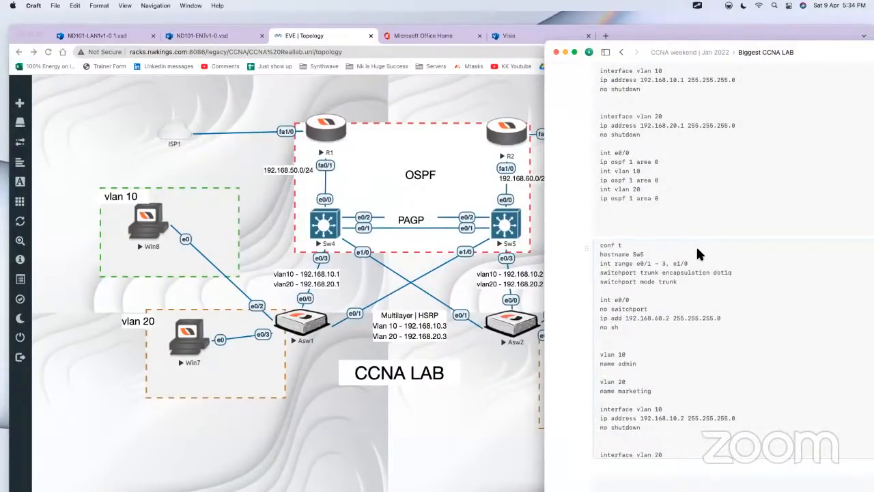
scroll(696, 271, up, 2)
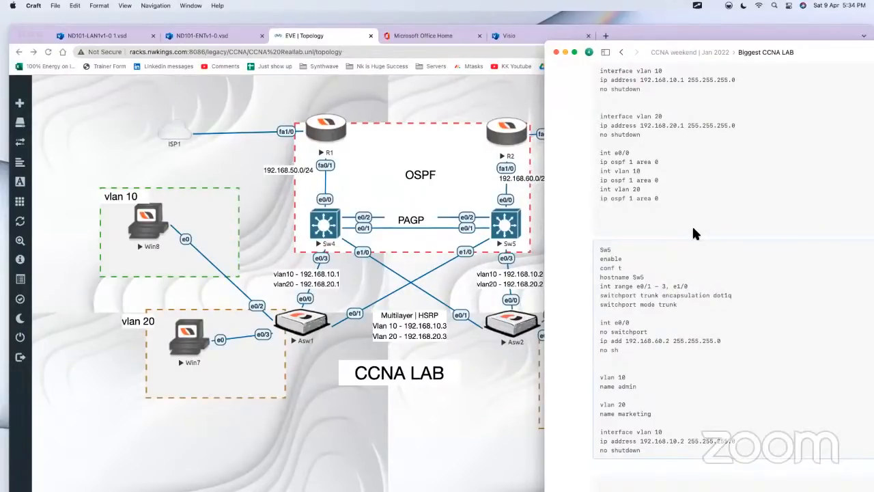
scroll(686, 235, up, 2)
click(622, 282)
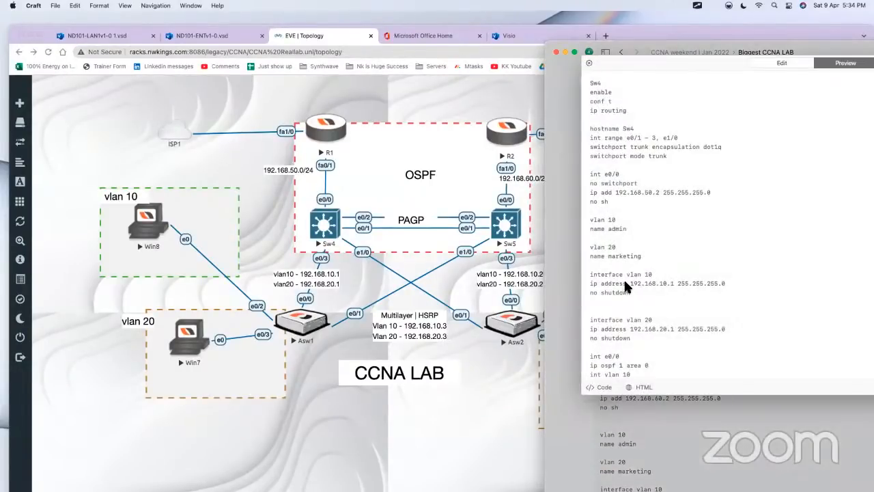
click(553, 290)
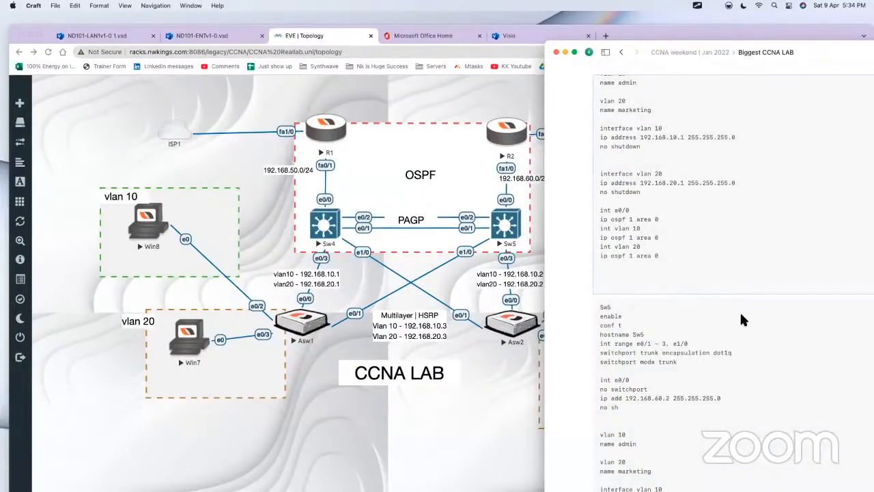
scroll(740, 311, down, 3)
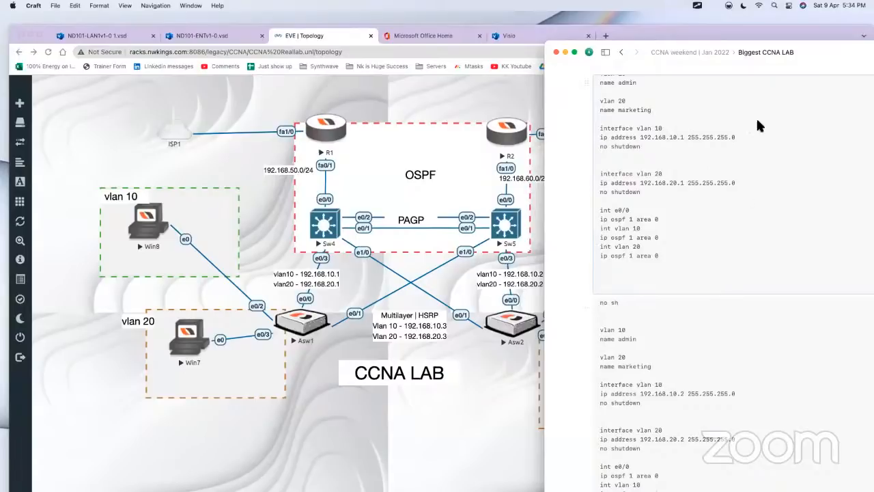
drag(813, 47, 805, 31)
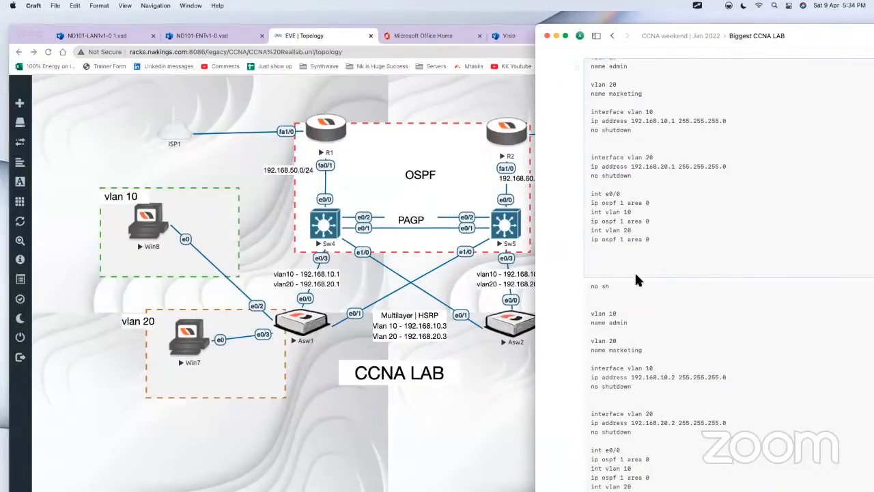
scroll(572, 288, down, 4)
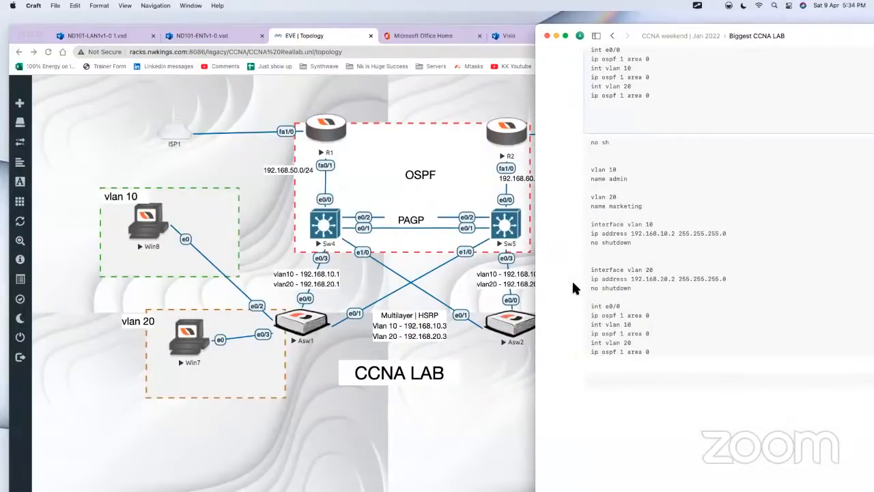
Step: Place the text cursor on an empty line below the Sw5 script
click(631, 383)
click(645, 394)
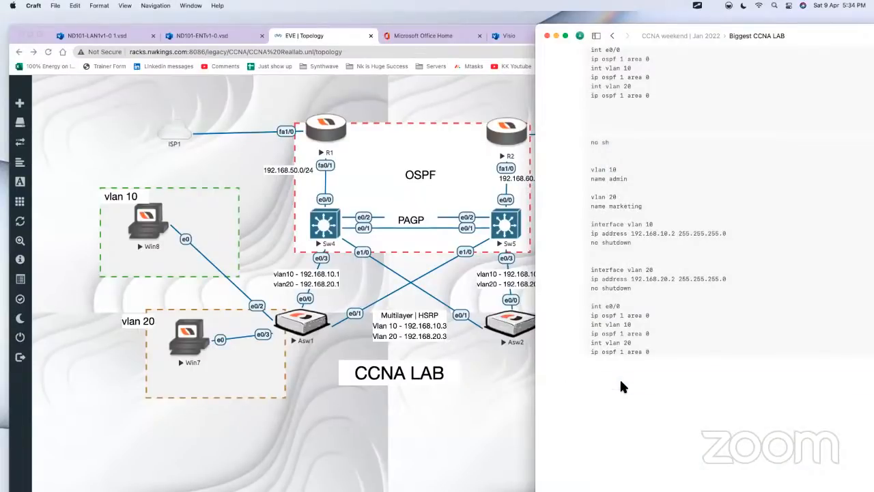
scroll(625, 195, up, 3)
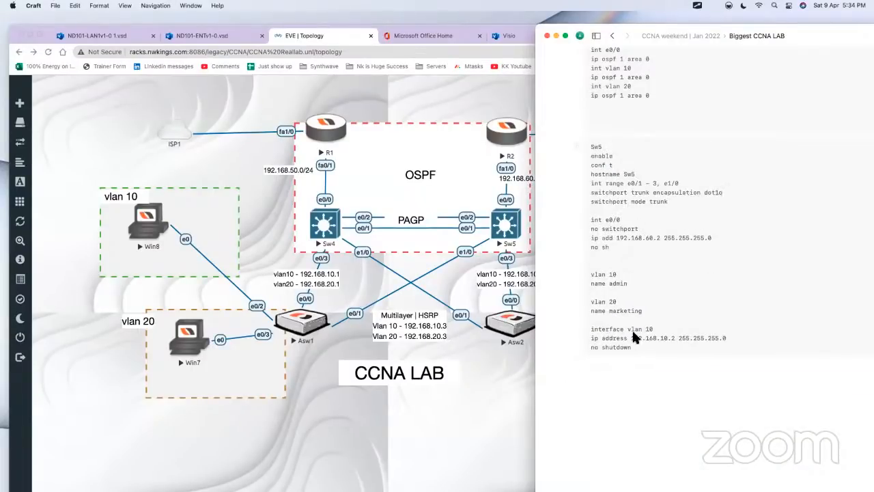
click(628, 374)
Step: Mark the ISP1–R1 link with a red box, an arrow from R1 and a circle around OSPF, and clear the annotations
mouse_move(242, 104)
mouse_down()
mouse_move(244, 149)
mouse_move(266, 151)
mouse_move(266, 94)
mouse_move(245, 108)
mouse_up()
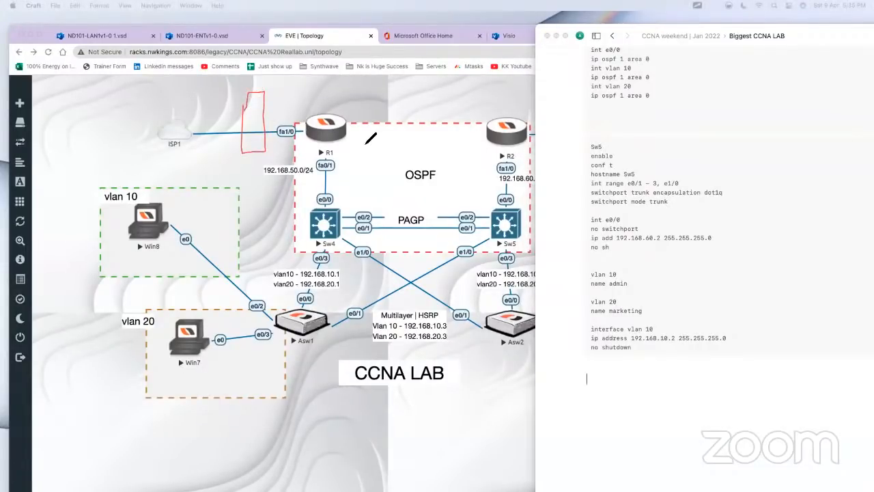
mouse_move(328, 120)
mouse_down()
mouse_move(275, 106)
mouse_move(280, 114)
mouse_up()
mouse_move(399, 163)
mouse_down()
mouse_move(392, 183)
mouse_move(430, 150)
mouse_up()
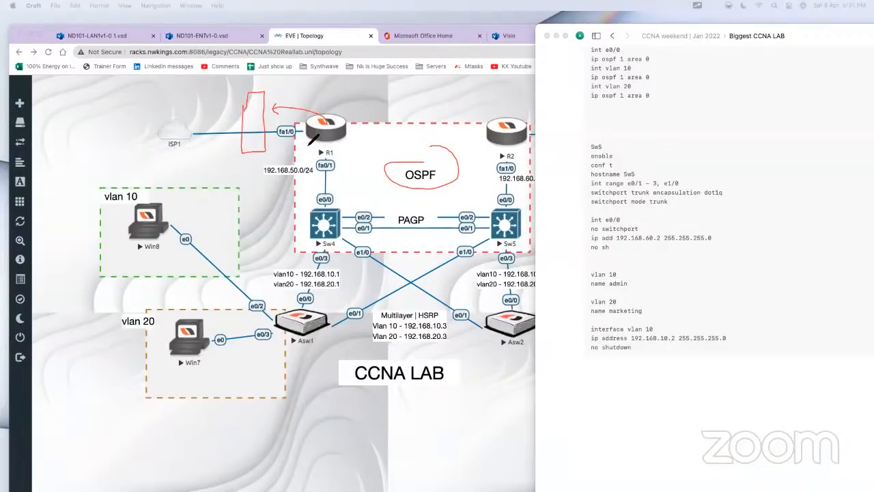
mouse_move(456, 158)
mouse_down()
mouse_move(452, 130)
mouse_move(433, 146)
mouse_up()
key(alt+BackSpace)
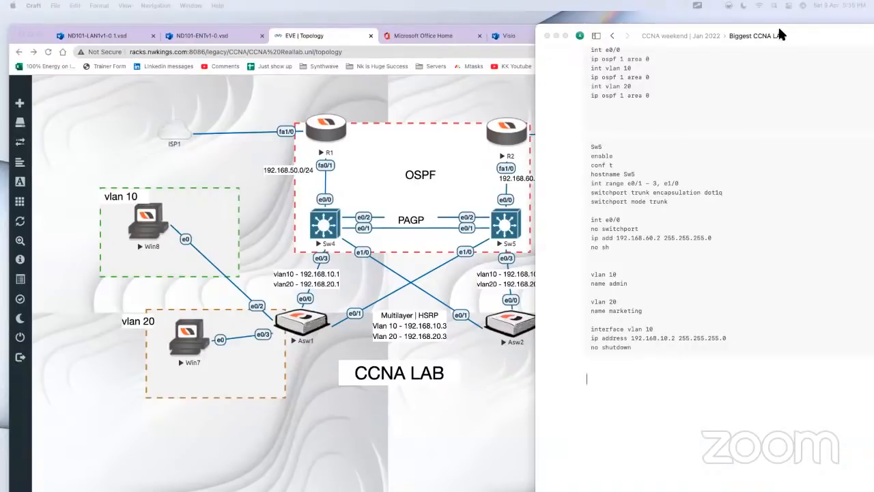
Step: Switch to the EVE topology in Chrome with the whole lab in view, and dismiss the find bar and notifications
drag(779, 31, 803, 34)
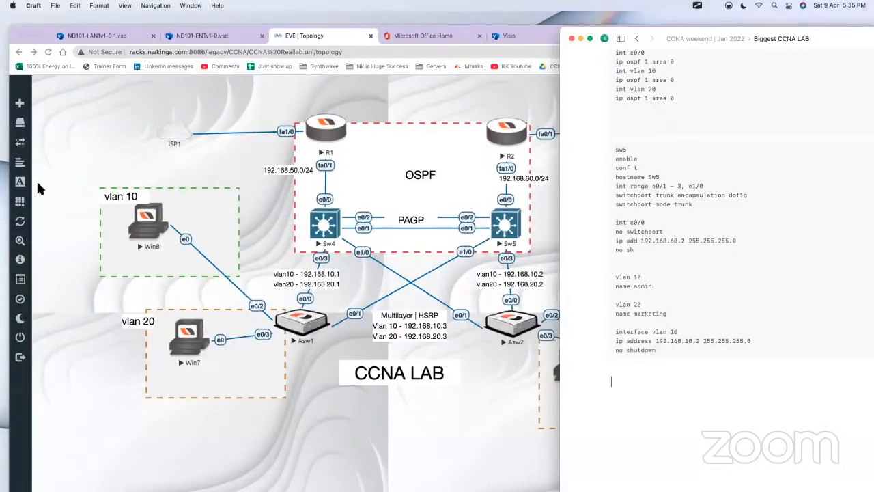
click(22, 141)
drag(12, 139, 73, 139)
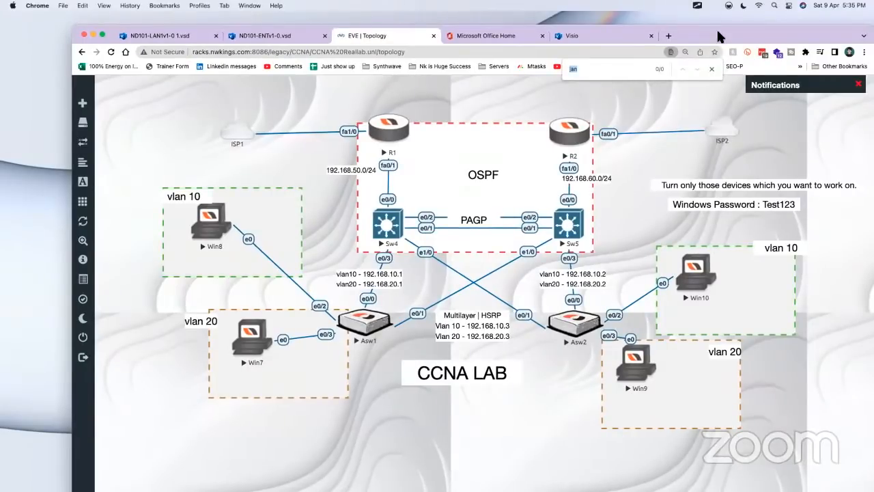
drag(722, 37, 652, 25)
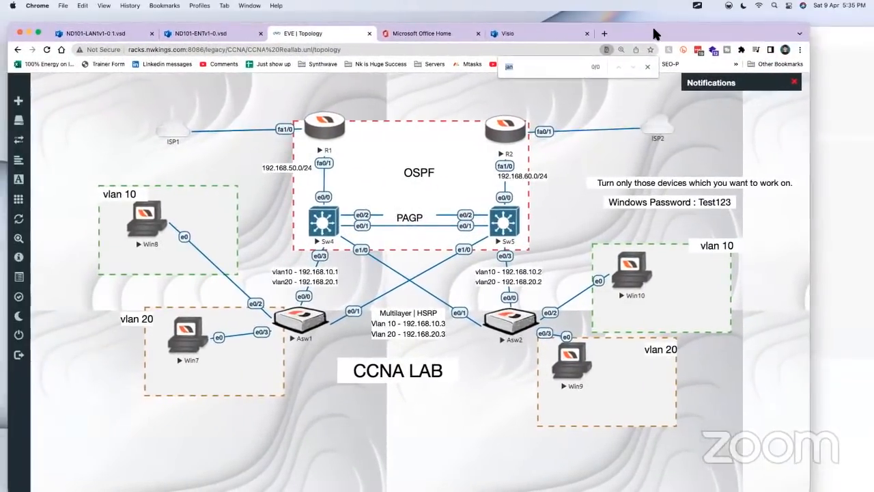
click(644, 65)
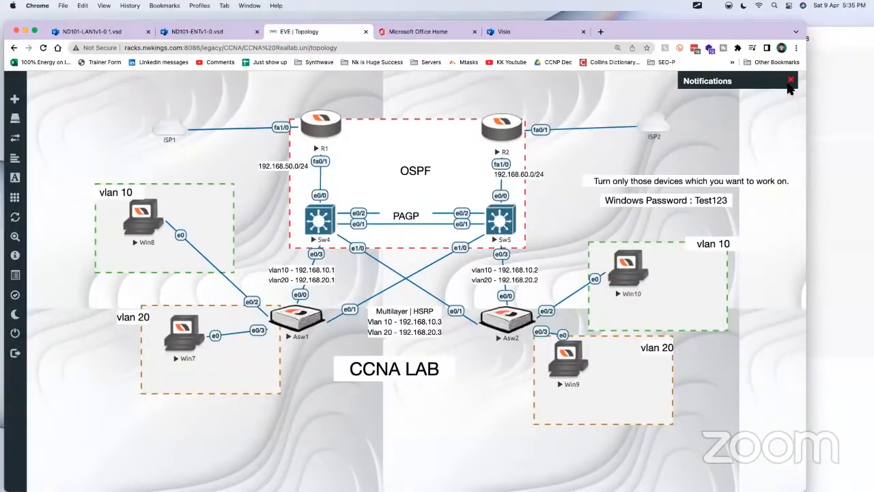
click(791, 80)
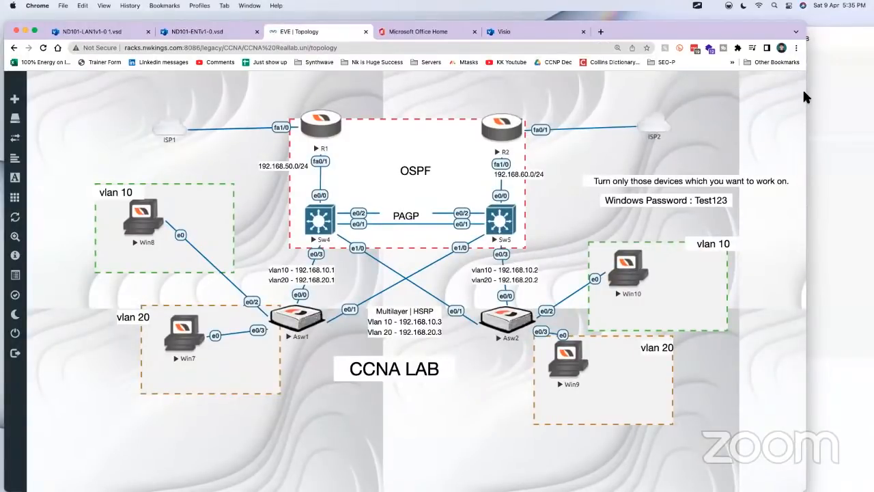
Step: Narrow the Chrome topology window so the lab document shows beside it, and switch to Craft
drag(803, 96, 679, 95)
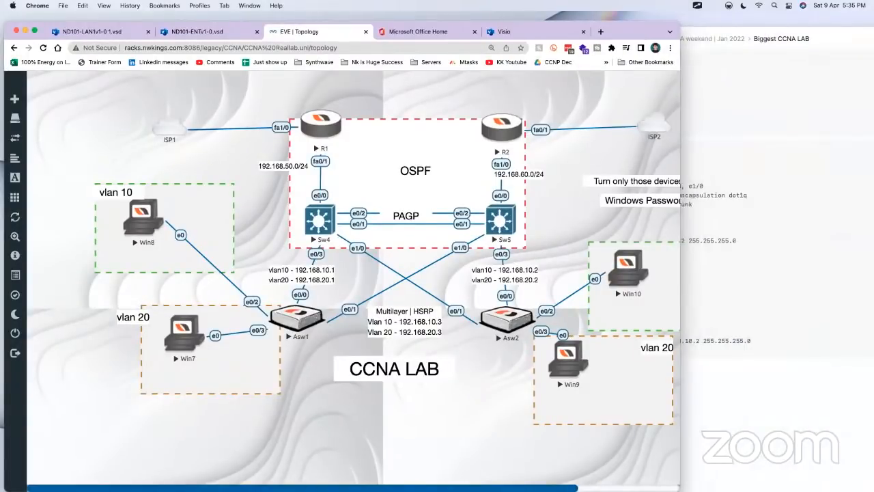
scroll(354, 280, right, 5)
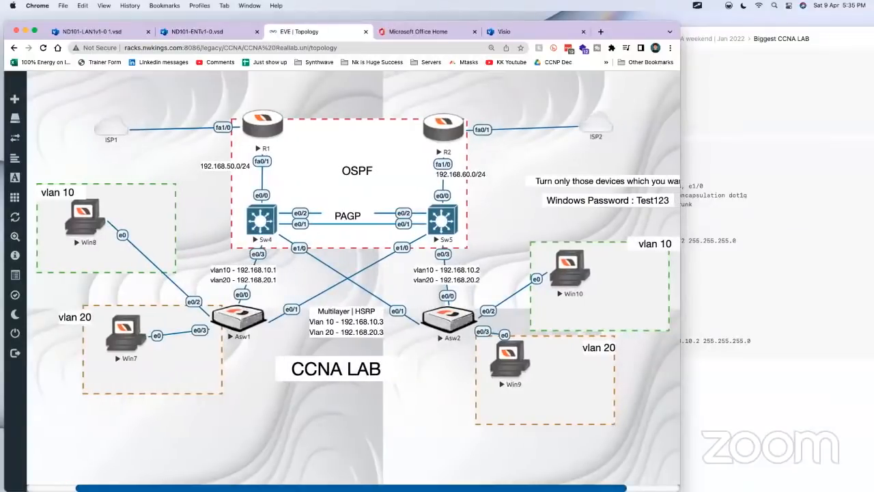
scroll(623, 323, left, 1)
click(806, 239)
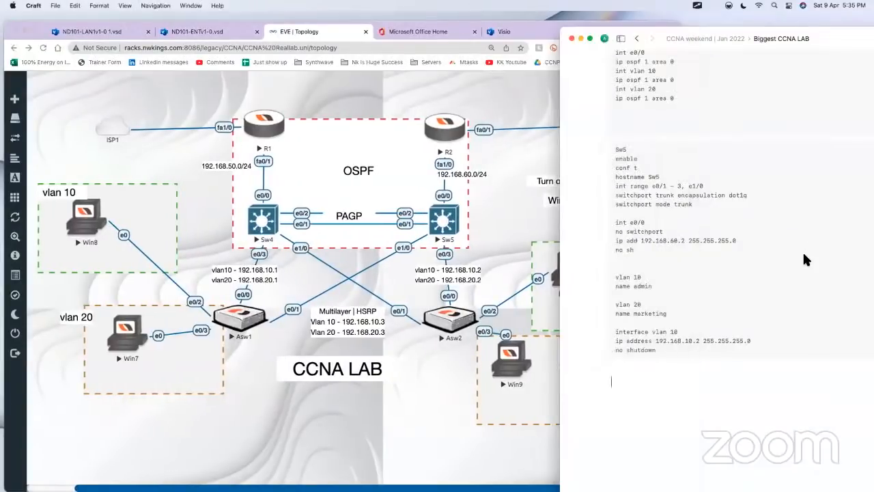
Step: Copy the R1 script in the lab document from the enable line through ip ospf 1 area 0, and close the code block
click(653, 307)
click(683, 403)
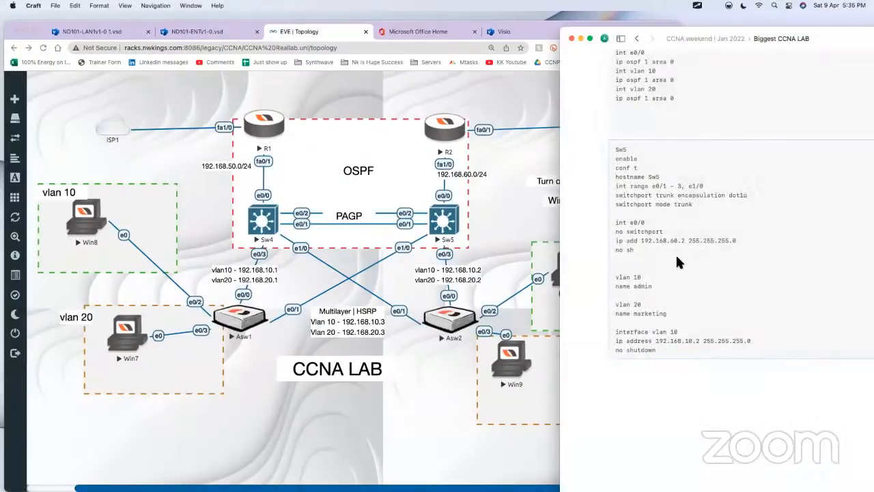
scroll(676, 256, down, 5)
scroll(587, 306, up, 8)
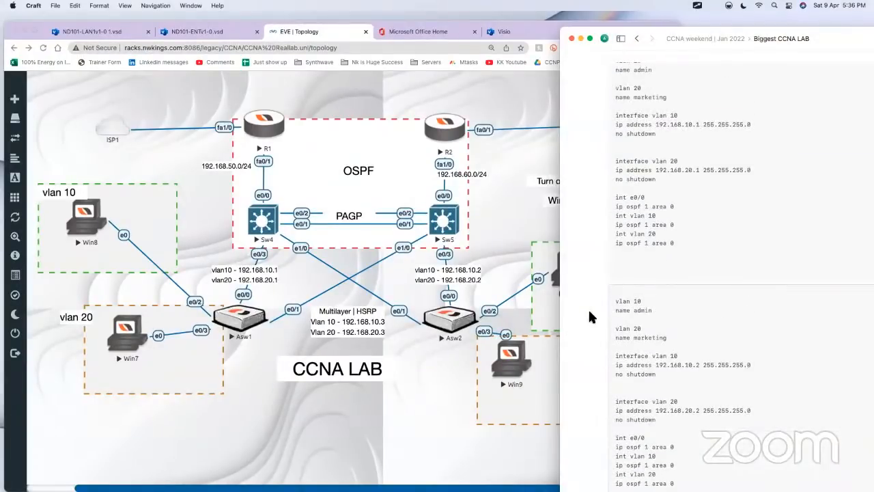
scroll(587, 309, up, 12)
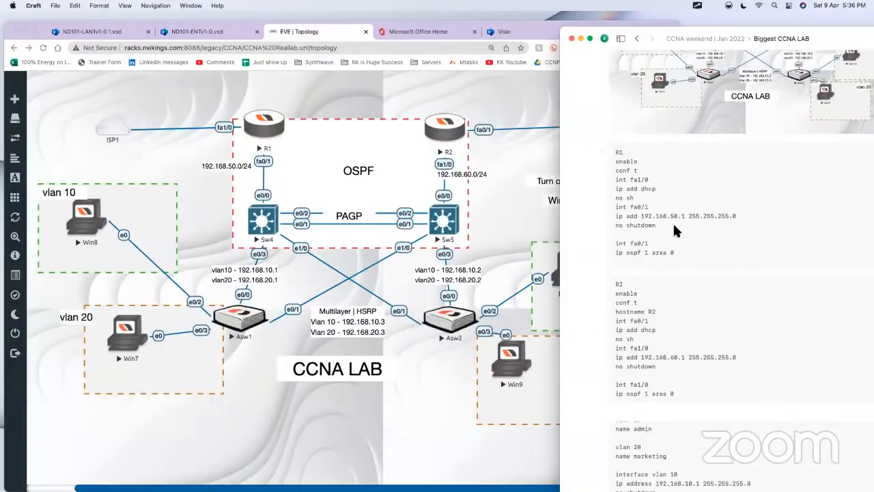
click(673, 222)
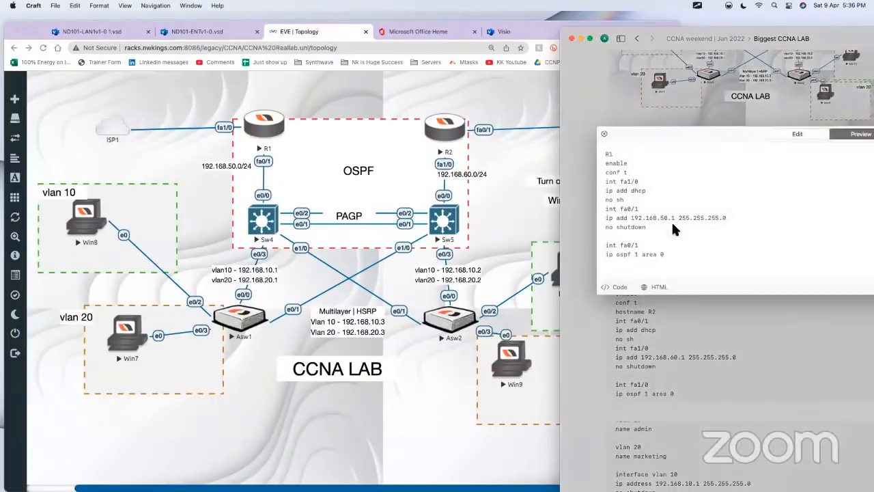
click(669, 257)
drag(662, 234, 599, 161)
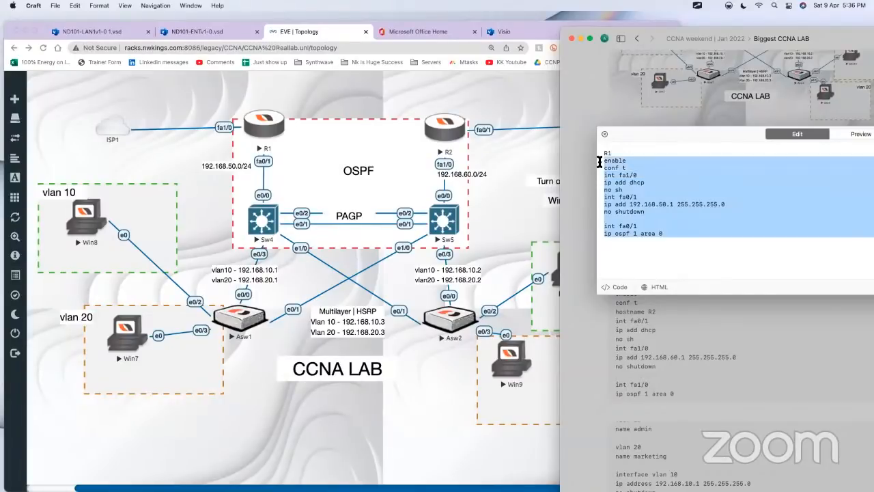
click(576, 139)
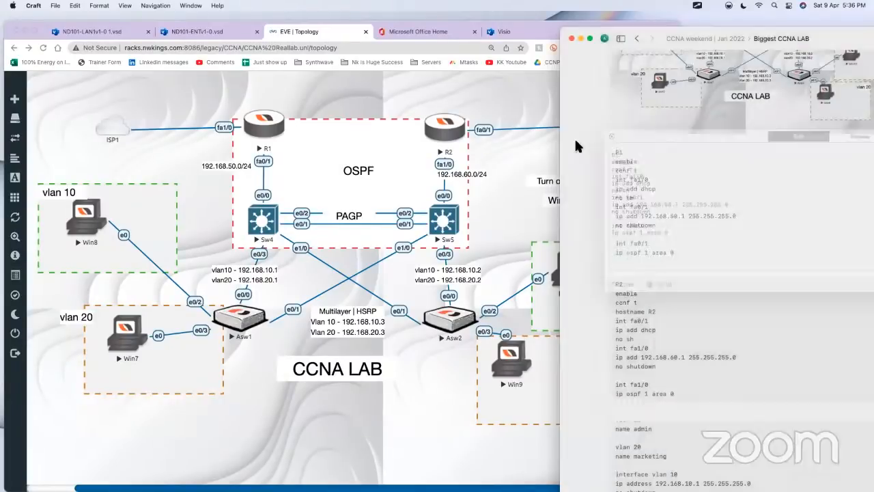
Step: Open R1's console from the EVE topology, make its window taller and bring up the Router> prompt
click(263, 119)
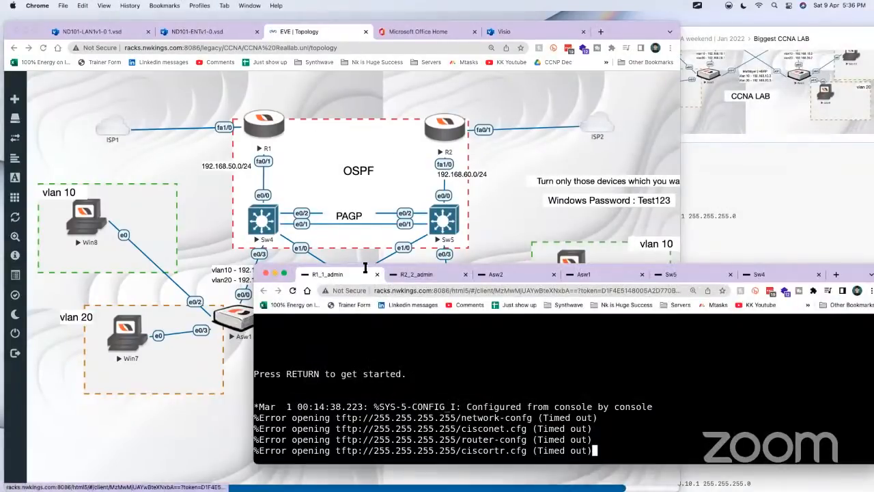
drag(551, 265, 550, 168)
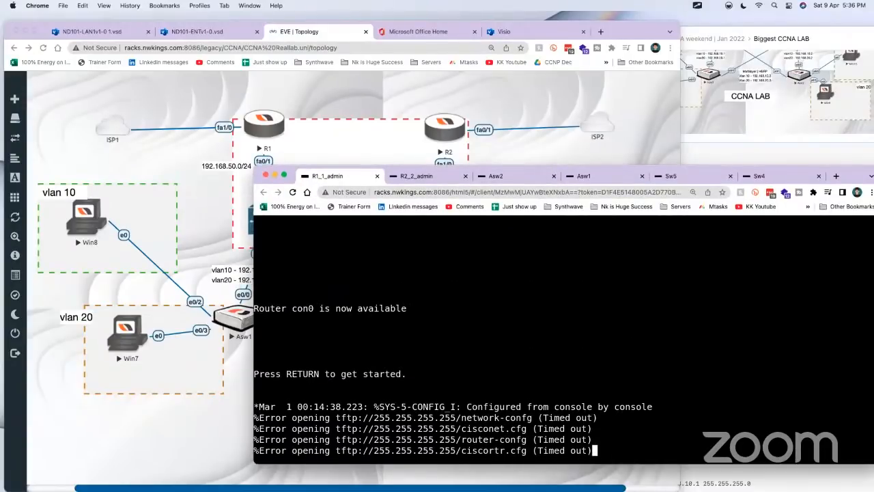
key(Return)
key(Return)
key(Return)
key(Return)
key(Return)
key(Return)
key(Return)
key(Return)
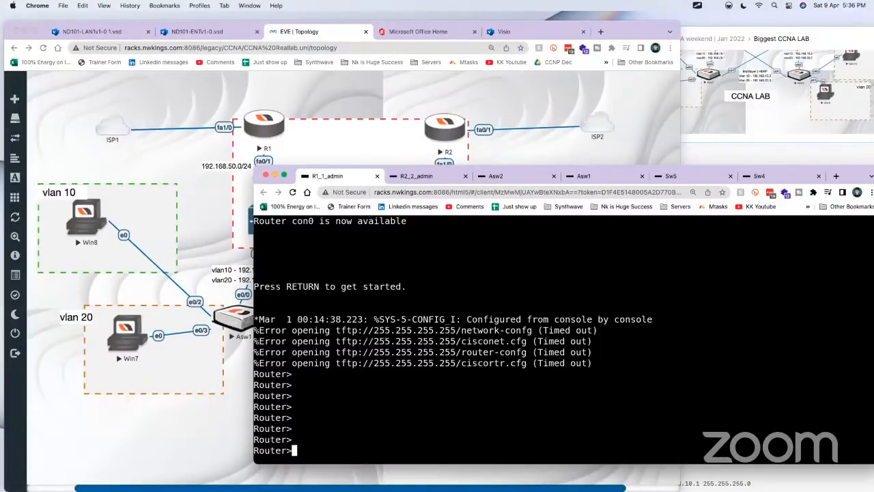
Step: Switch R1's Guacamole console to the Text input method and extend the window upward to reach the option
key(ctrl+alt+shift)
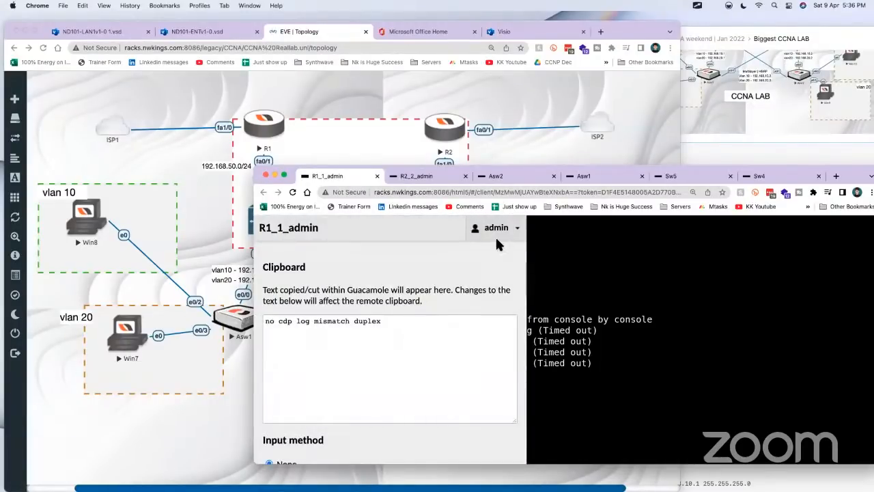
drag(515, 166, 514, 52)
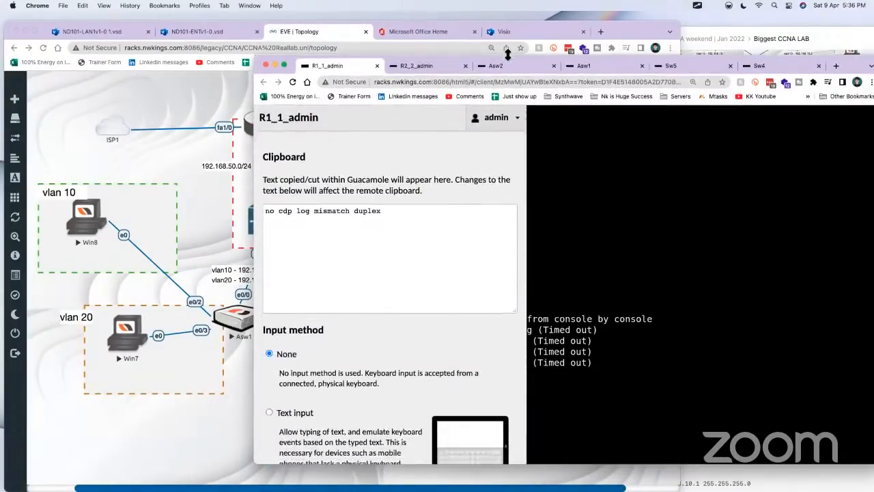
click(283, 410)
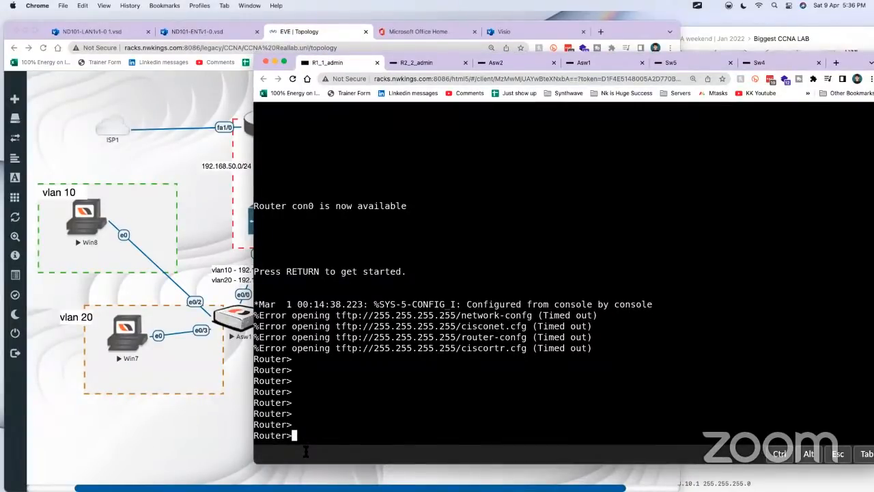
Step: Enter privileged mode on R1 and run the copied script, configuring fa1/0 by DHCP, fa0/1 as 192.168.50.1 255.255.255.0 and OSPF 1 area 0
text(en)
key(Return)
right_click(307, 450)
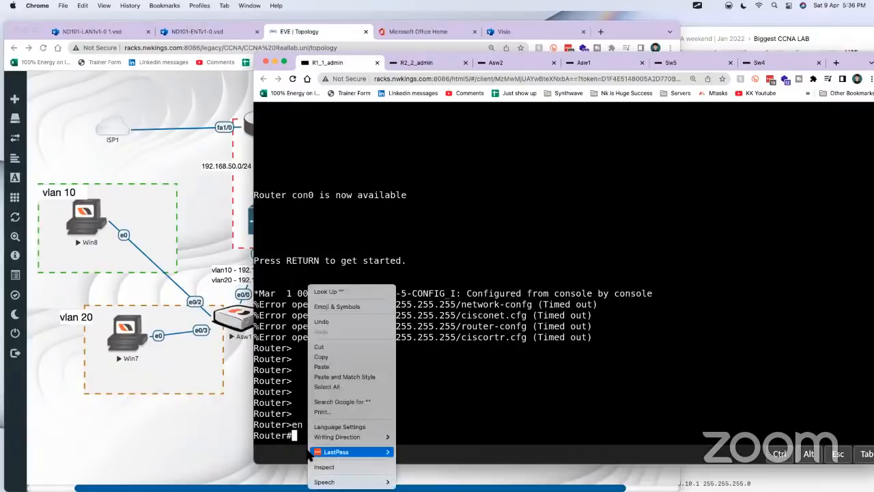
click(335, 370)
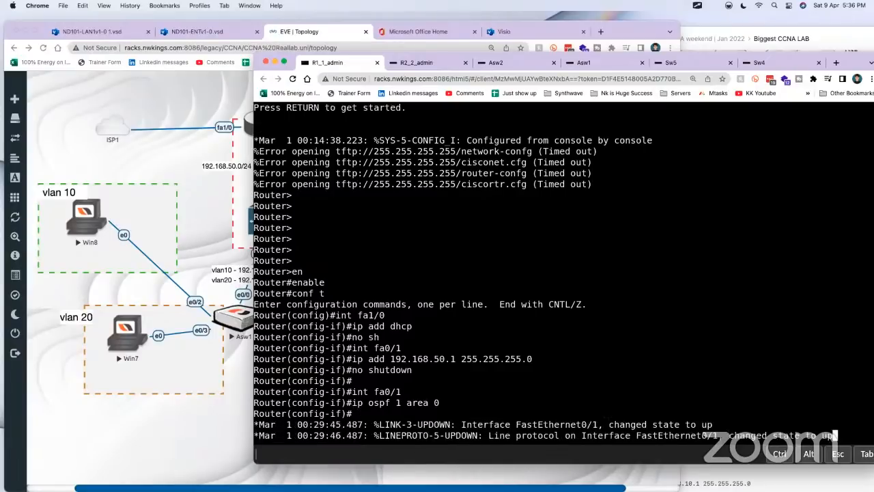
key(Return)
key(Return)
key(Return)
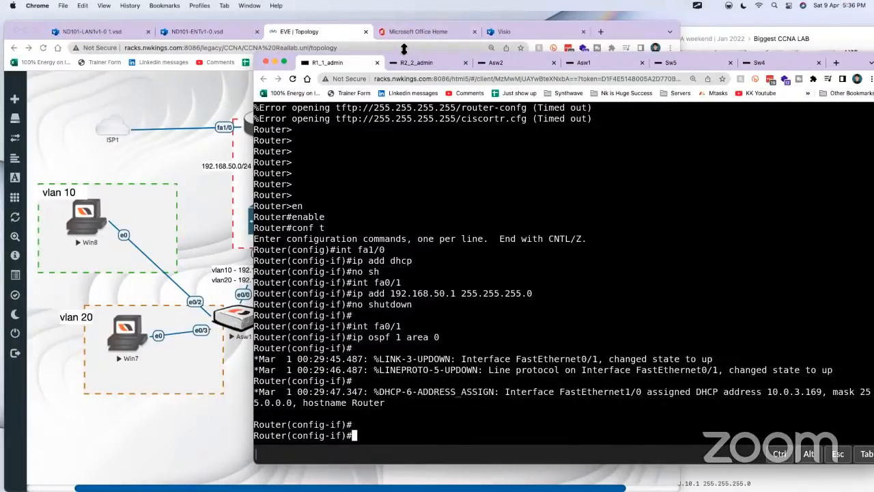
Step: Shift the console window clear of R1 in the topology, set the hostname to R1 and reload the console page
drag(396, 57, 458, 57)
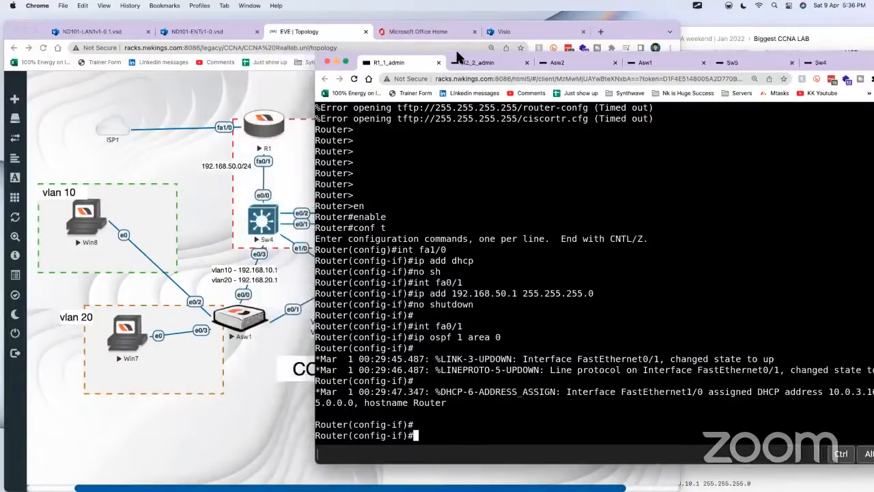
text(hostname R1)
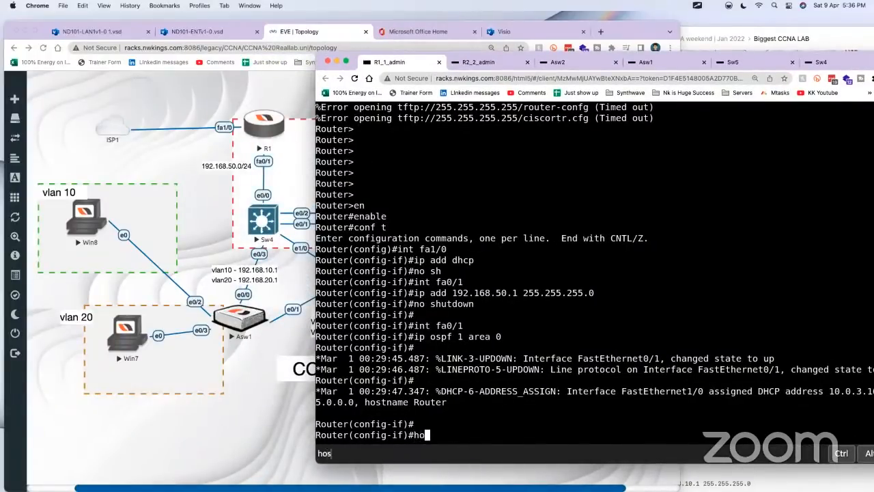
key(Return)
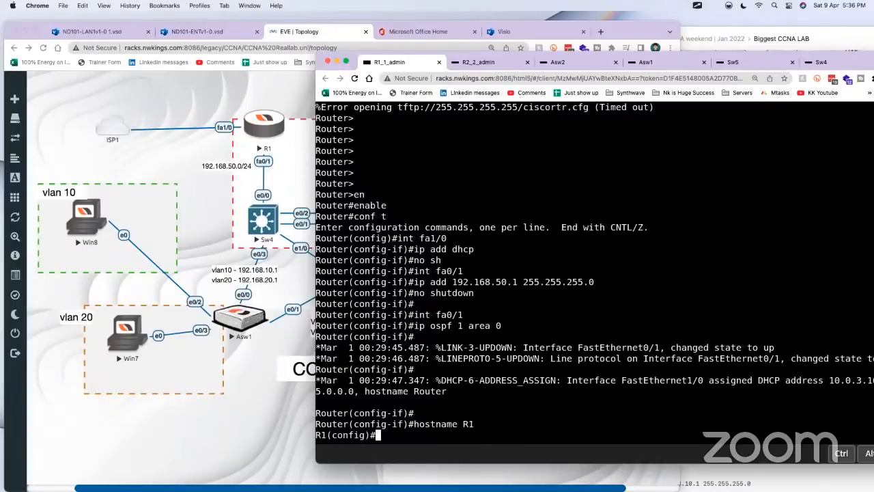
click(355, 80)
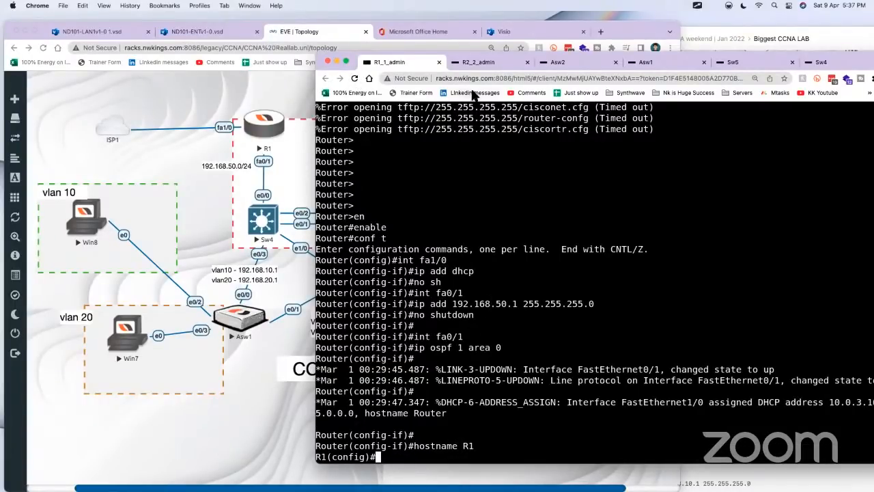
Step: Switch to R2's console, bring up its prompt and enter global configuration mode with enable and conf t
click(479, 61)
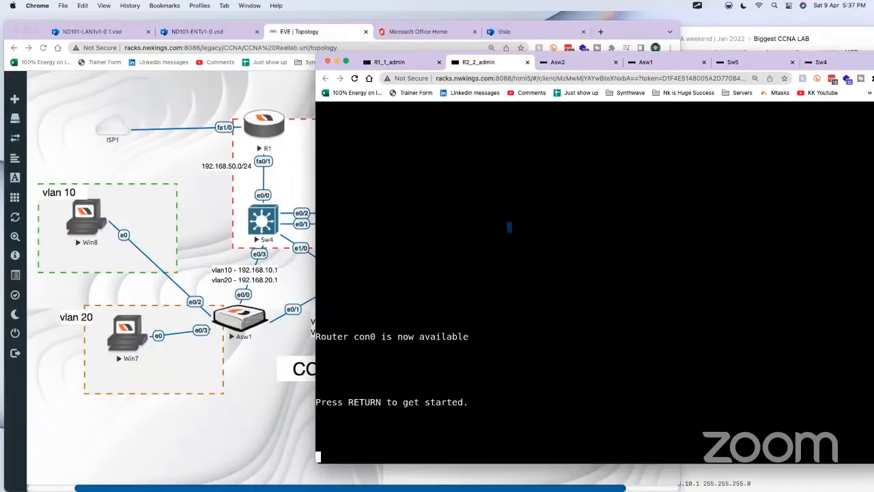
key(Return)
key(Return)
key(Return)
key(Return)
key(Return)
key(Return)
key(Return)
key(Return)
key(Return)
key(Return)
key(Return)
key(Return)
key(Return)
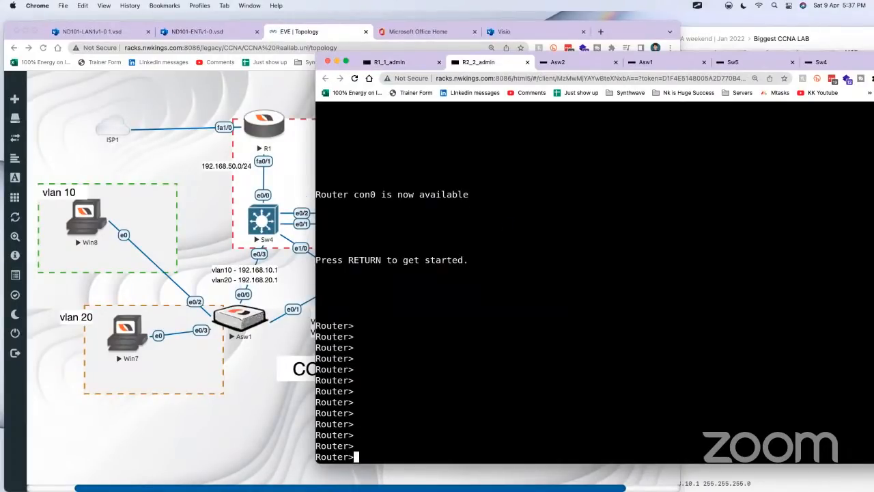
text(en)
key(Tab)
key(Return)
text(conf t)
key(Return)
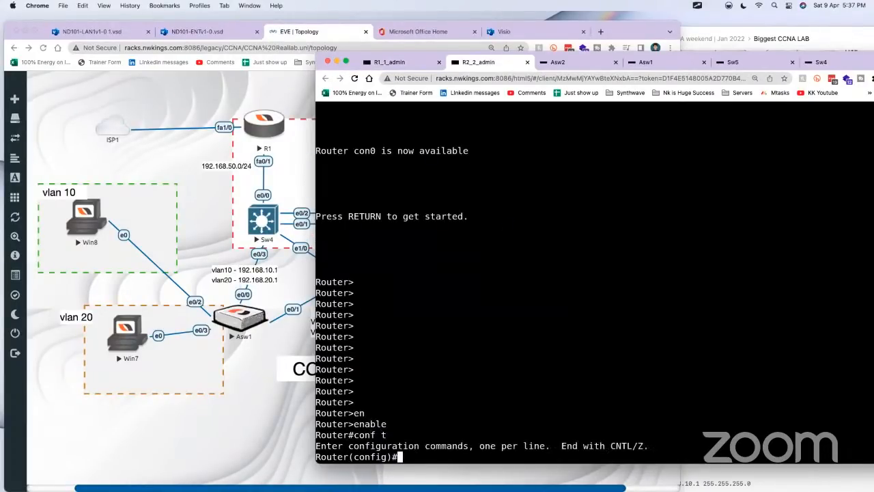
Step: Set the second router's hostname to R2
text(ho)
key(Tab)
text(R2)
key(Return)
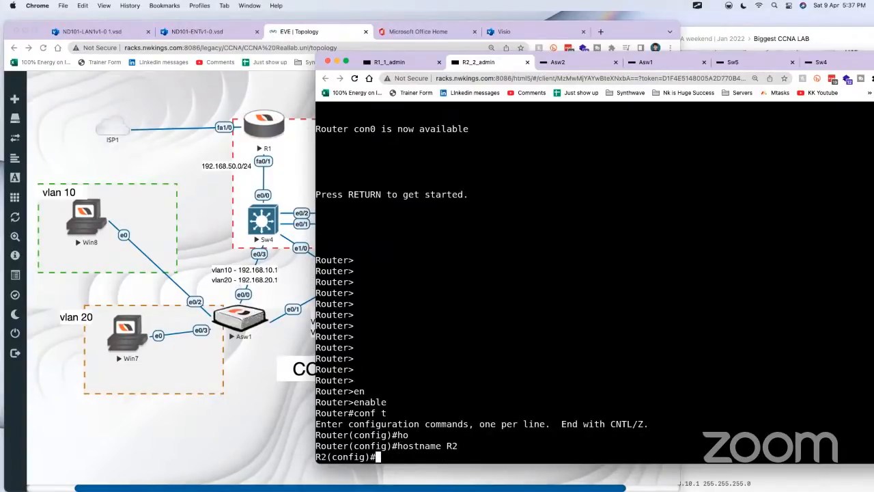
Step: Copy the R2 script from enable through ip ospf 1 area 0 in the Craft document, and return to R2's console
click(831, 34)
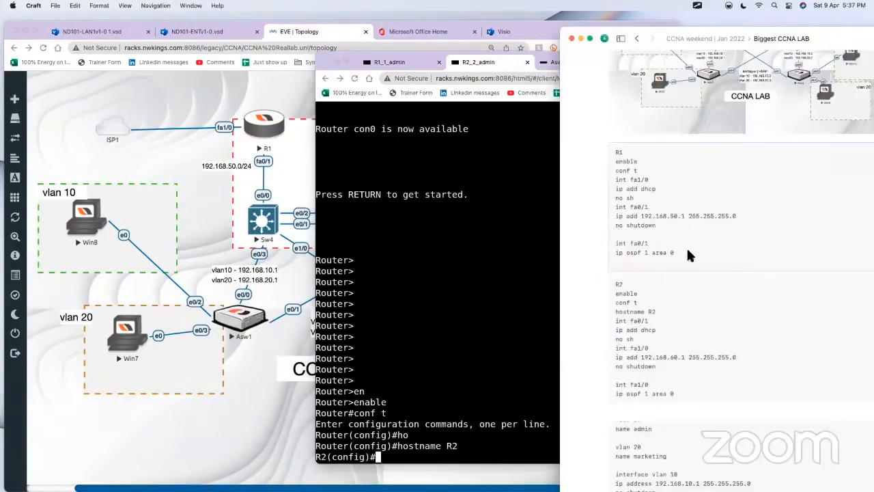
click(686, 304)
drag(604, 161, 687, 243)
key(super+c)
click(492, 300)
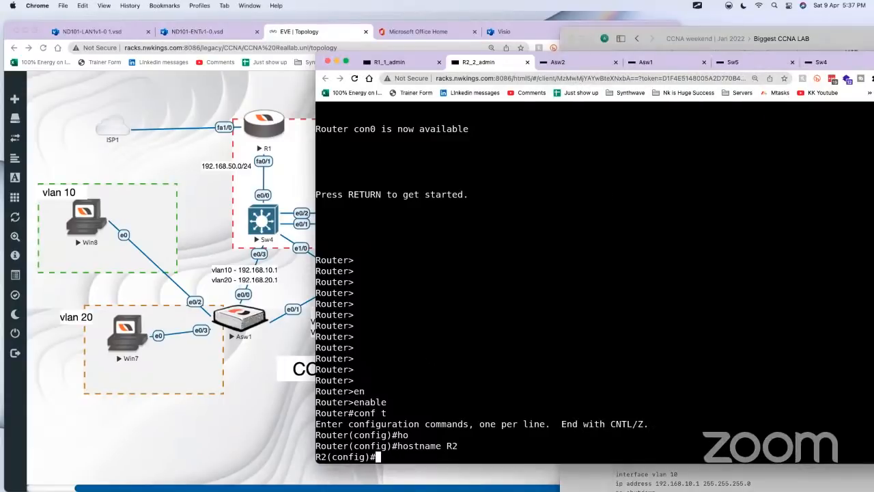
Step: Turn on Text input for R2 and run the copied script, setting fa0/1 to DHCP, fa1/0 to 192.168.60.1 255.255.255.0 and OSPF 1 area 0
key(ctrl+alt+shift)
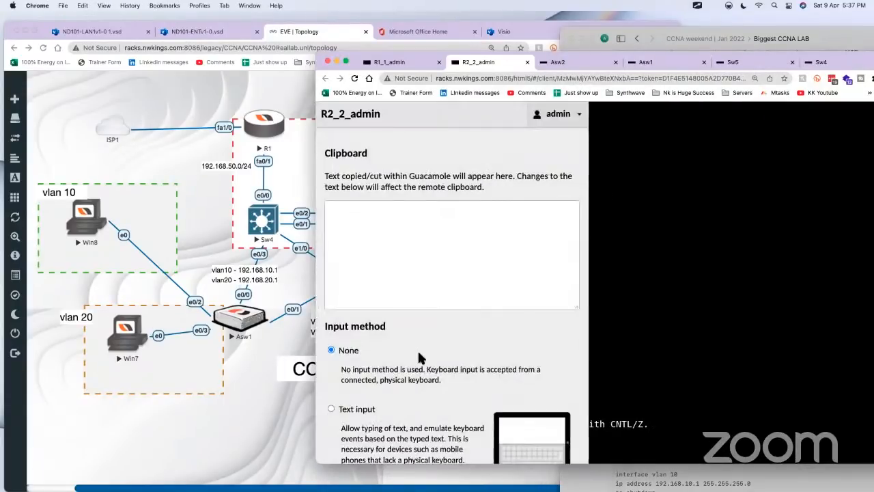
key(ctrl+alt+shift)
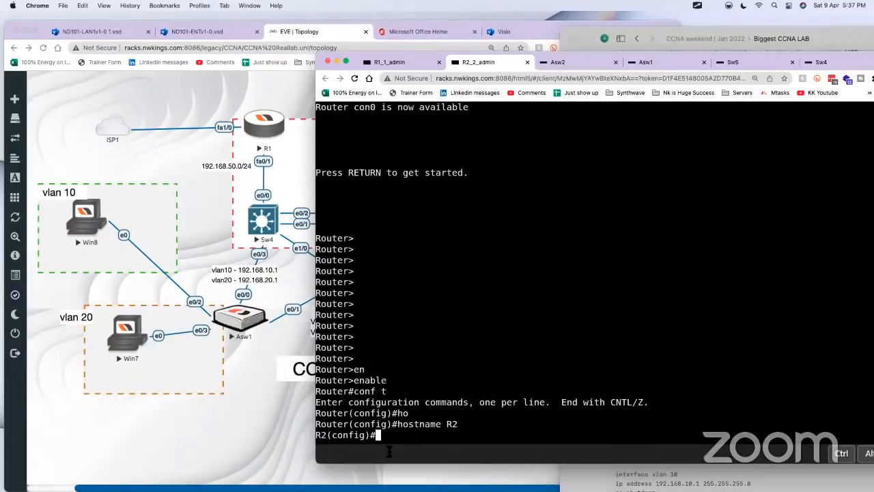
right_click(388, 445)
click(423, 373)
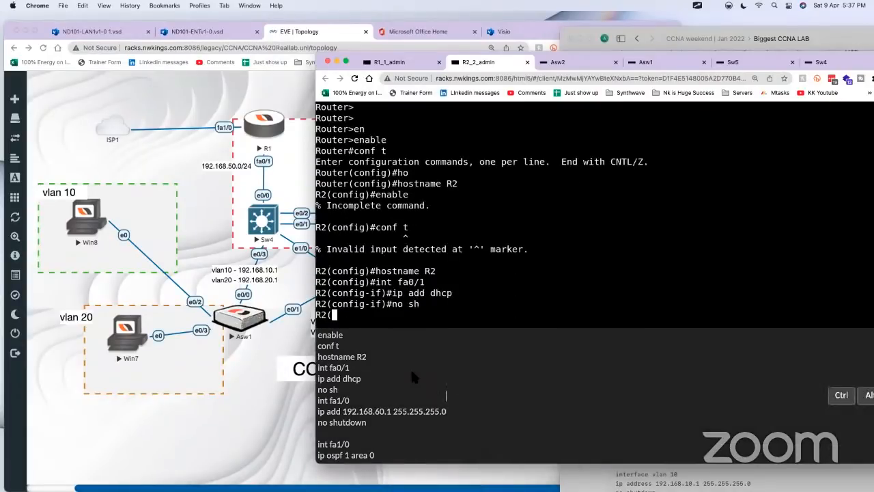
key(Return)
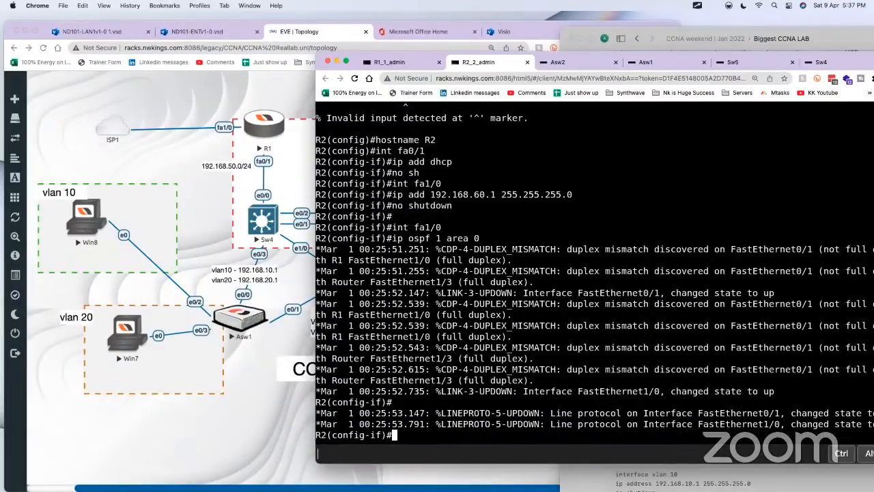
key(Return)
key(Return)
Step: Leave interface configuration on R2 and disable CDP duplex mismatch logging with no cdp log mismatch duplex
text(e)
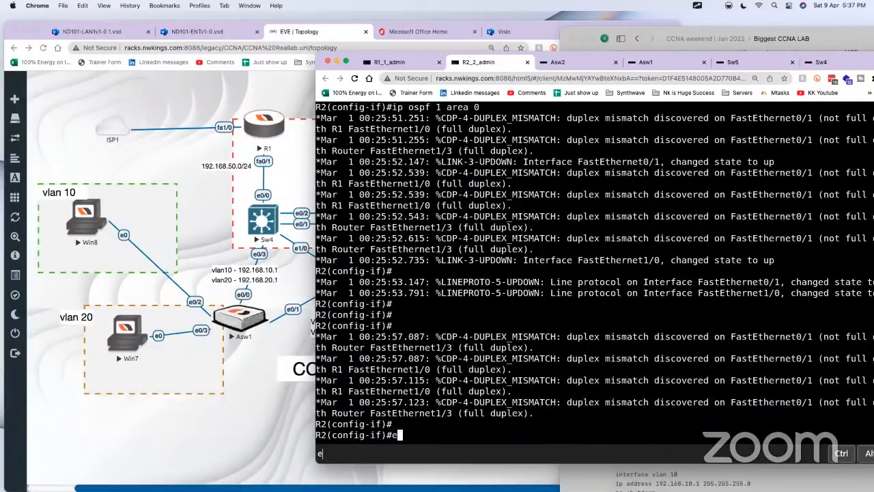
text(x)
key(Return)
text(no cdp)
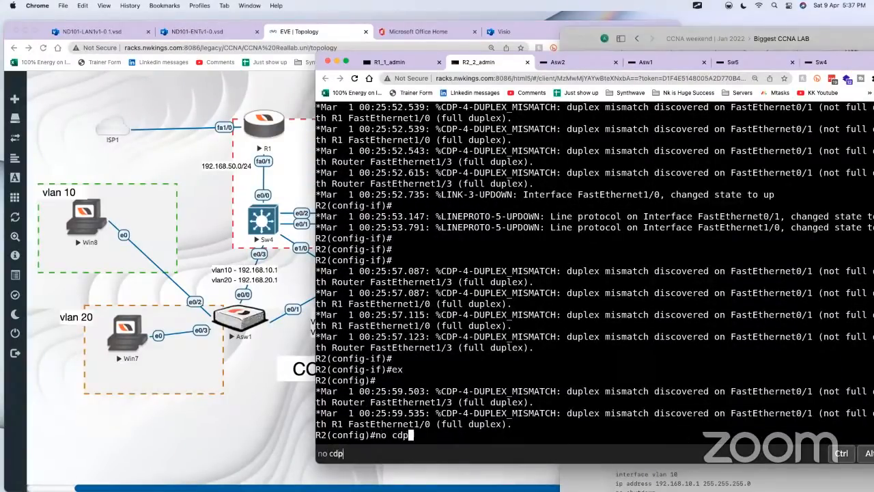
text( log mismatch )
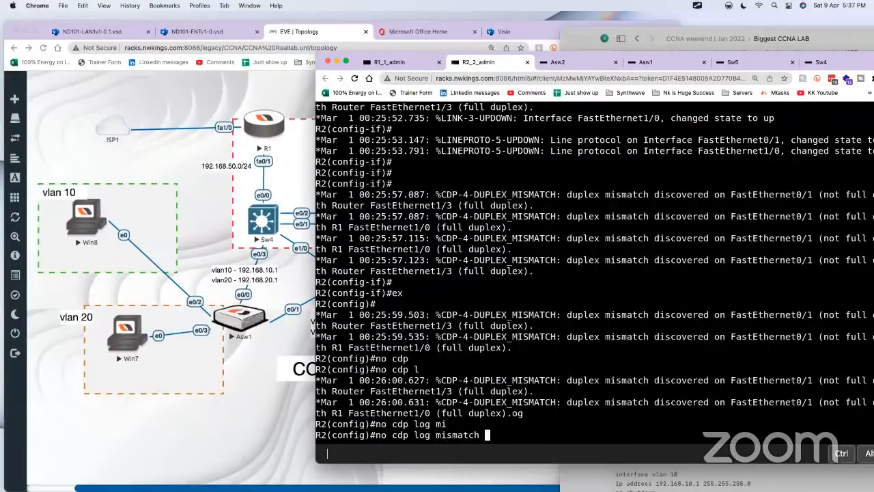
text(duplex)
key(Return)
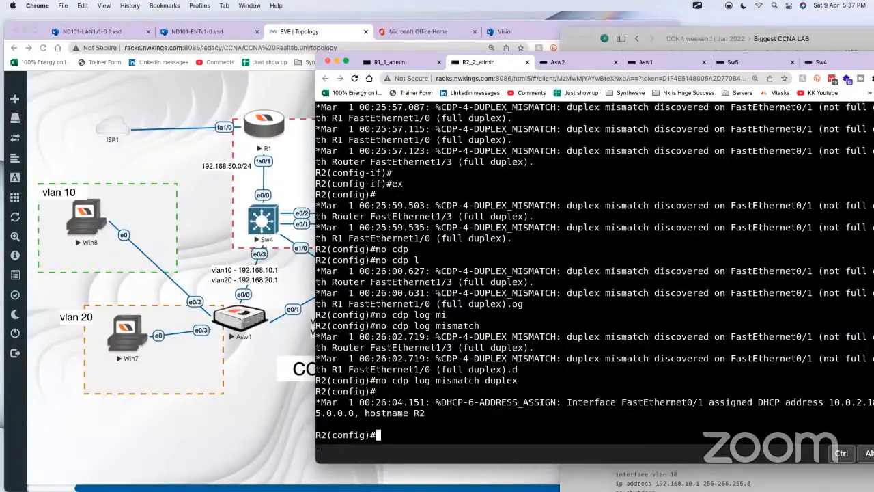
key(Return)
key(Up)
key(Up)
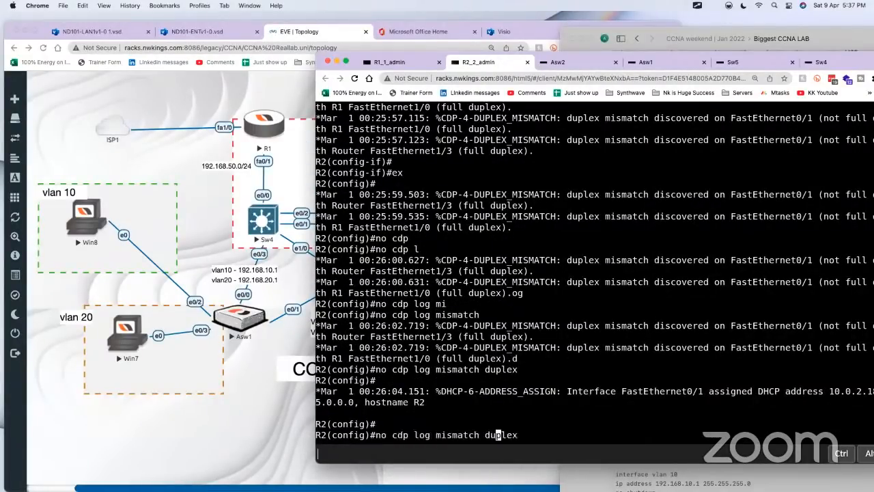
key(Return)
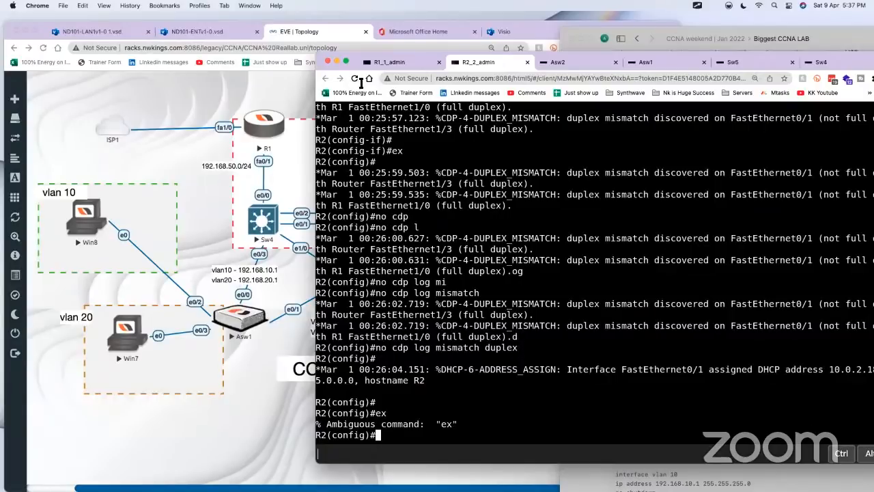
Step: Close the R2 script in Craft and bring up Sw4's console, placing it ahead of Sw5's
click(730, 44)
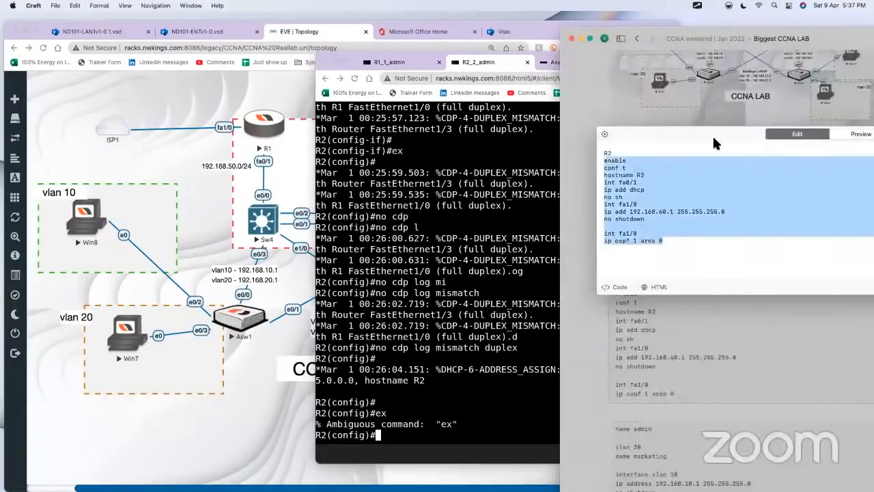
click(596, 335)
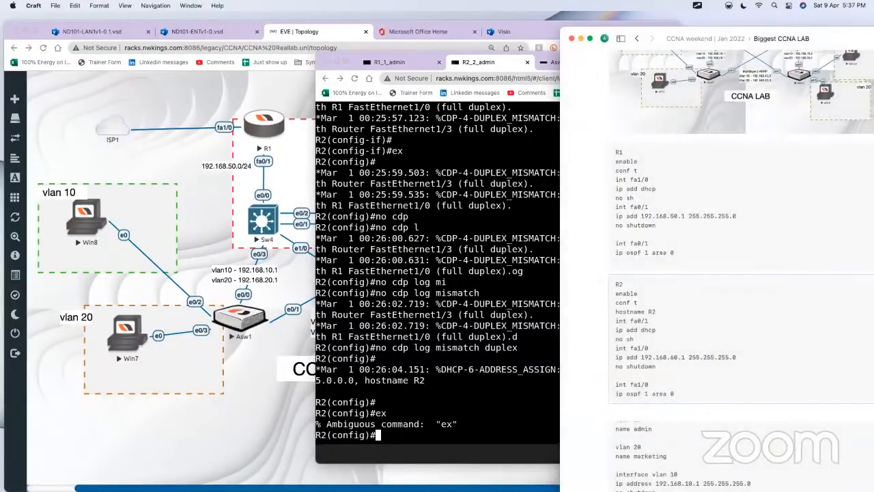
click(210, 241)
click(277, 223)
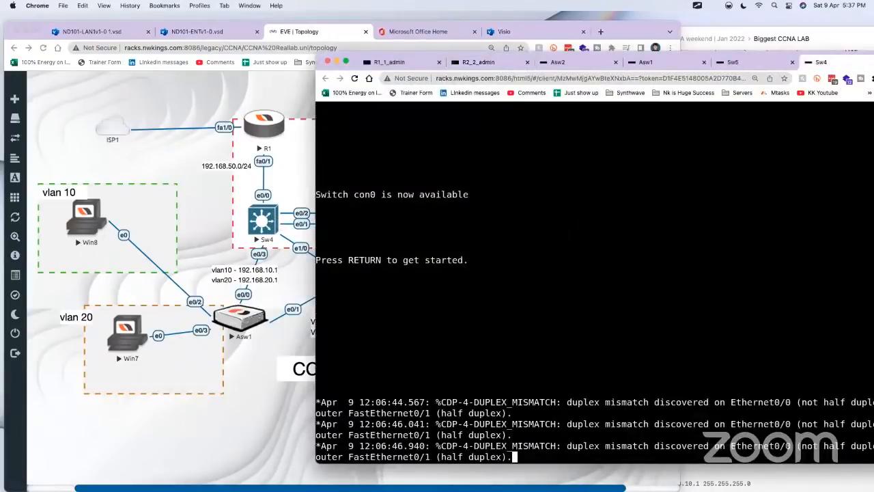
drag(821, 61, 755, 60)
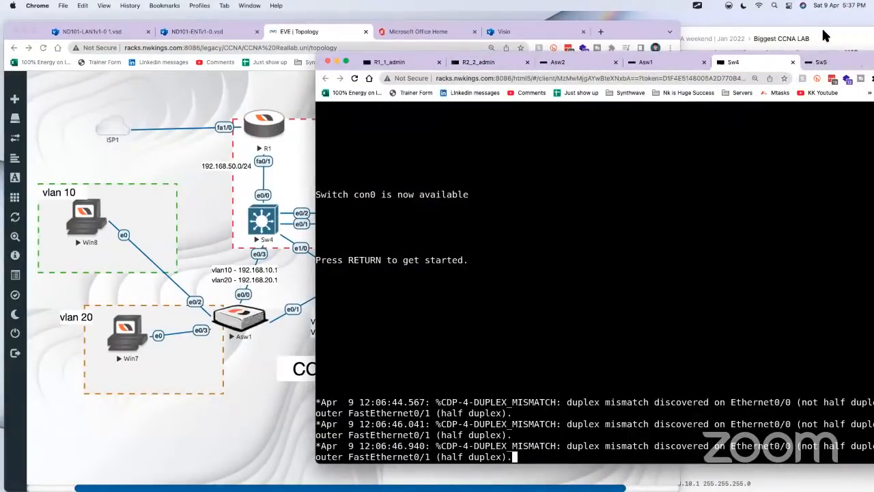
Step: Copy the entire Sw4 script in the Craft document and return to Sw4's console
click(820, 29)
click(673, 448)
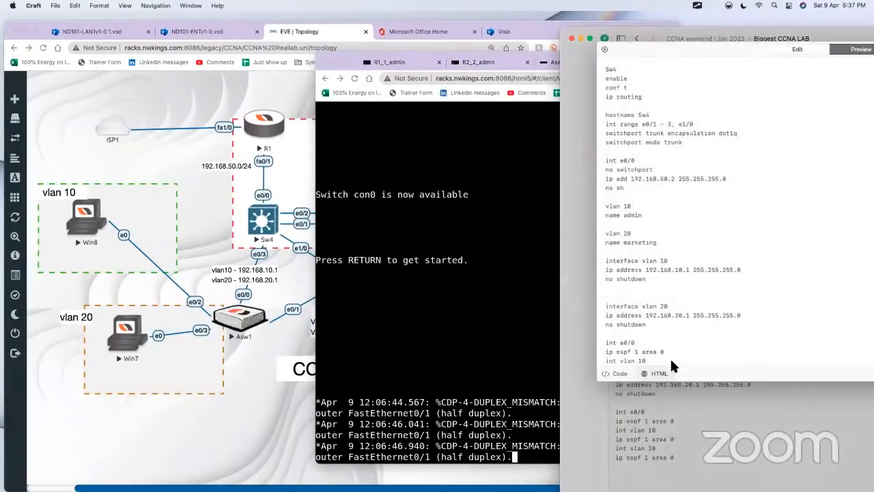
key(super+a)
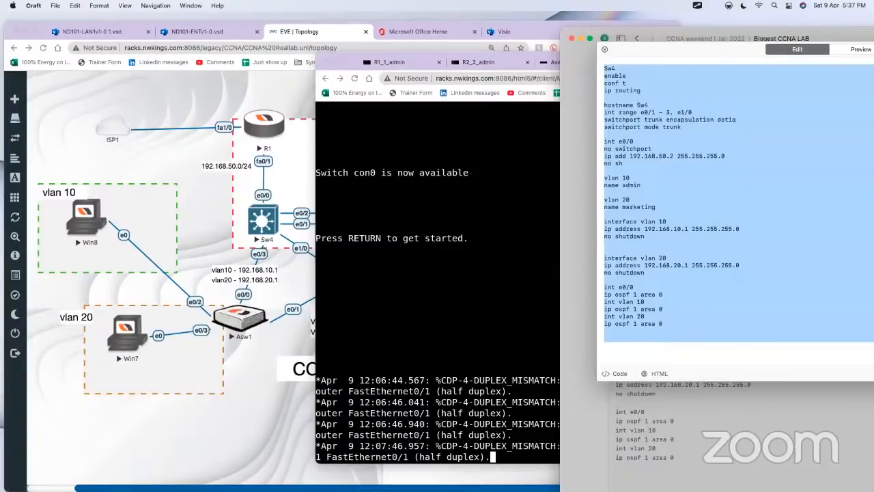
key(super+Tab)
Step: Bring up Sw4's prompt and enter global configuration mode with enable and conf t
key(Return)
key(Return)
key(Return)
key(Return)
key(Return)
key(Return)
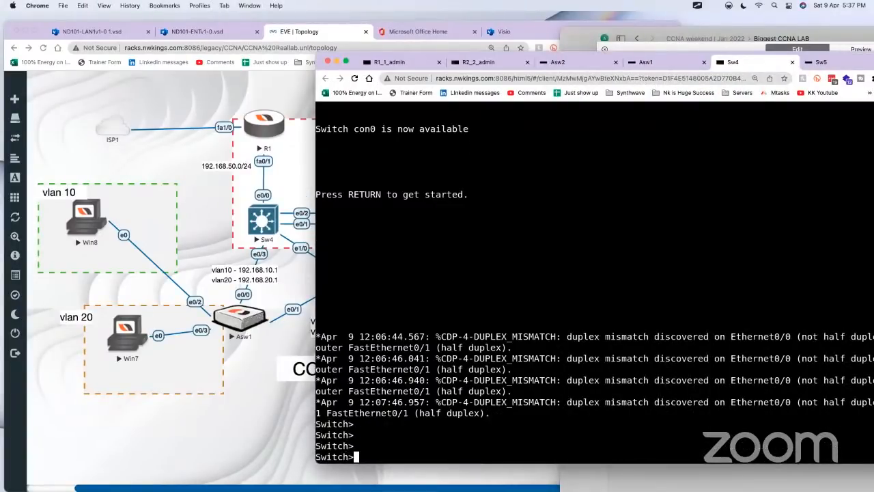
text(eb)
key(Return)
text(en)
key(Tab)
key(Return)
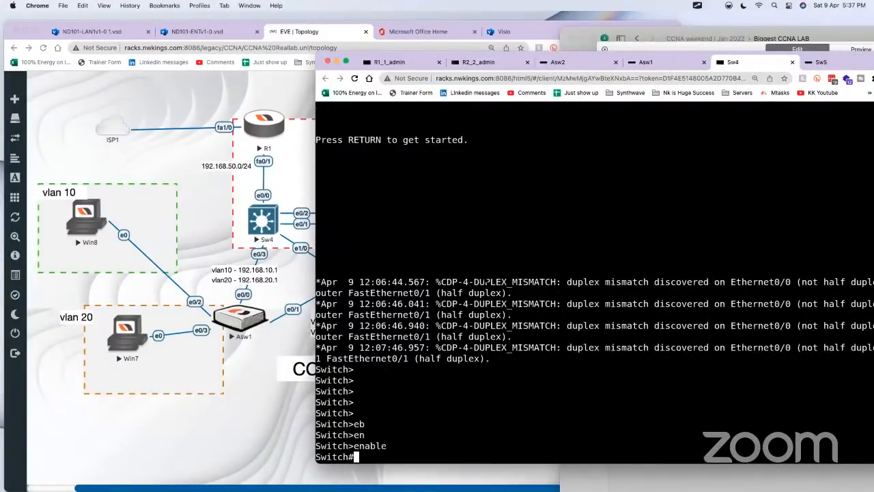
text(conf t)
key(Return)
key(Return)
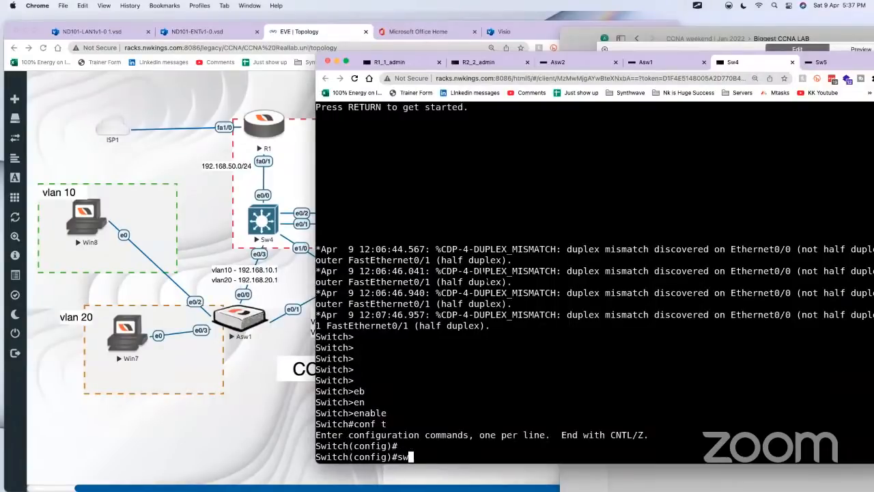
Step: Set the switch's hostname to sw4
text(hostname sw4)
key(Return)
key(Return)
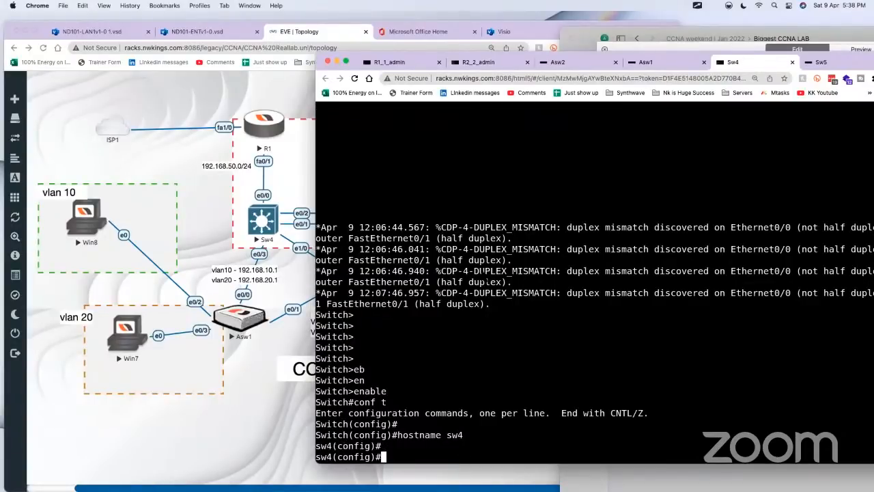
key(ctrl+a)
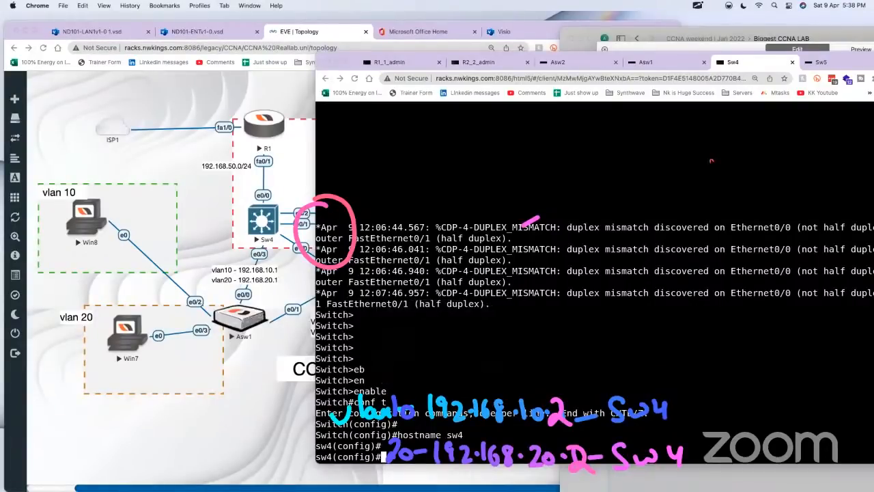
key(ctrl+a)
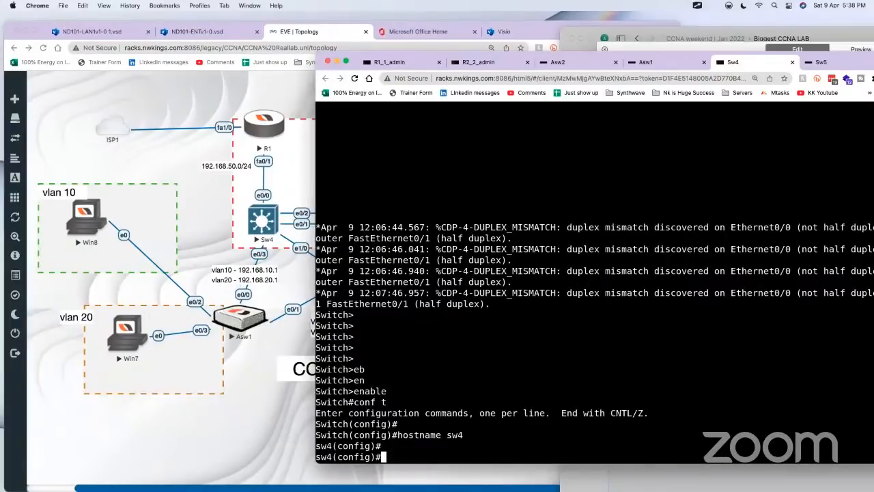
Step: Turn on Text input for Sw4 and run the copied script, configuring trunks, e0/0 as 192.168.50.2, VLANs 10 and 20, and OSPF 1 area 0
key(ctrl+alt+shift)
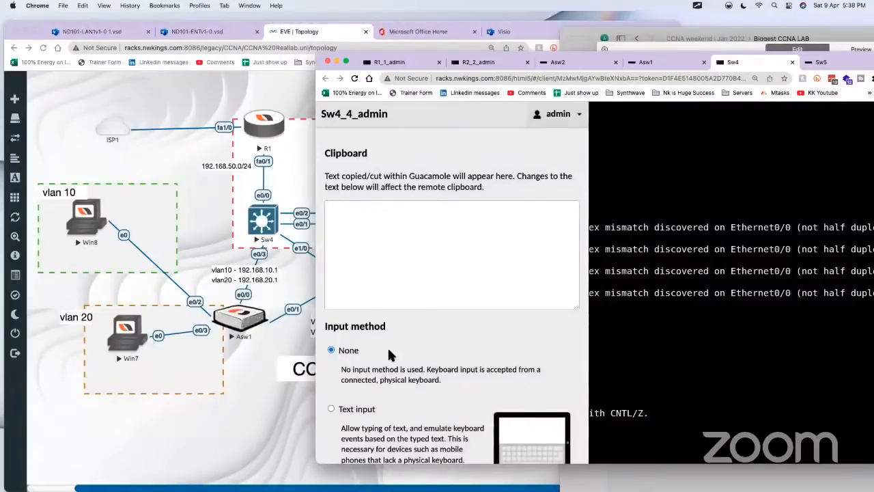
key(ctrl+alt+shift)
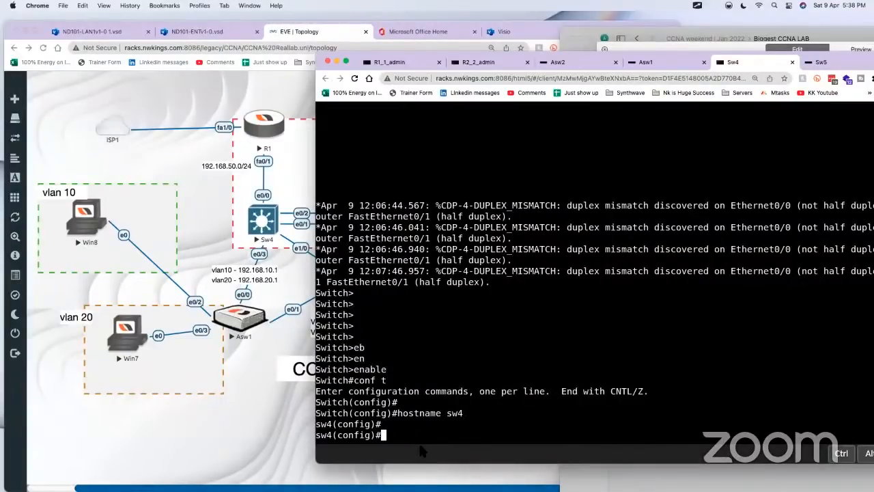
right_click(421, 451)
click(447, 366)
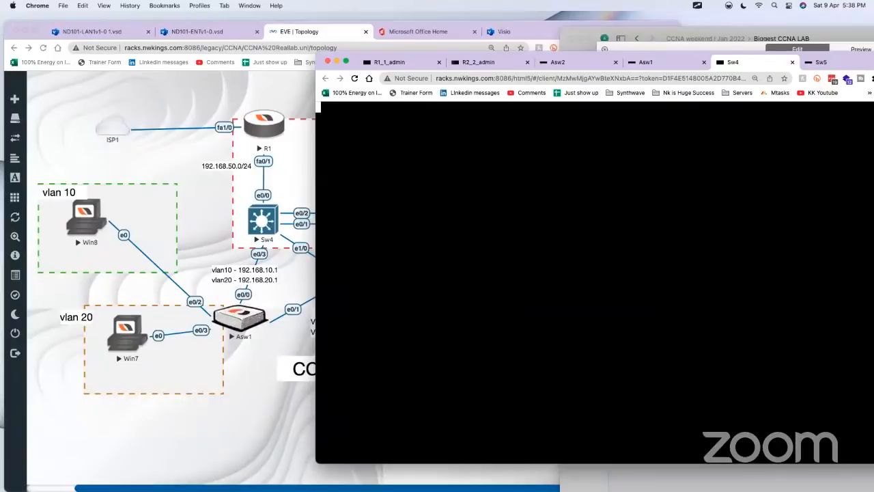
key(Return)
key(Return)
key(Return)
key(Return)
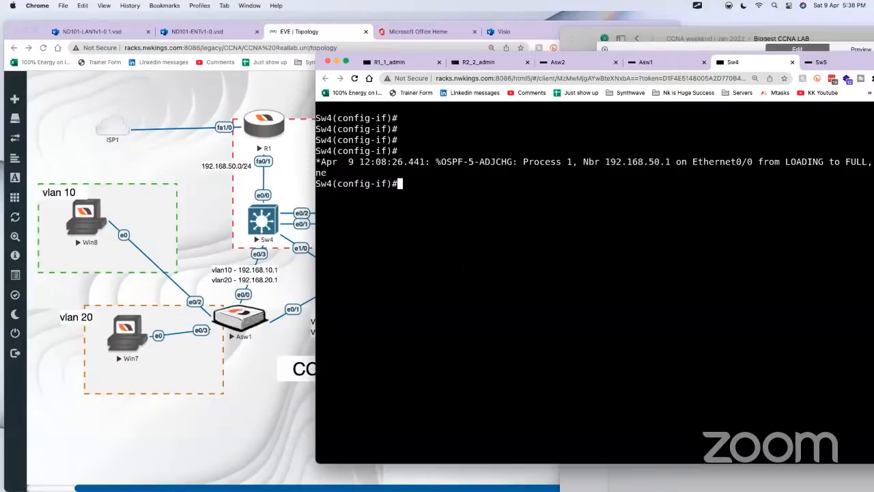
Step: List the commands run on Sw4 with do show his and do show history
text(do show his)
key(Return)
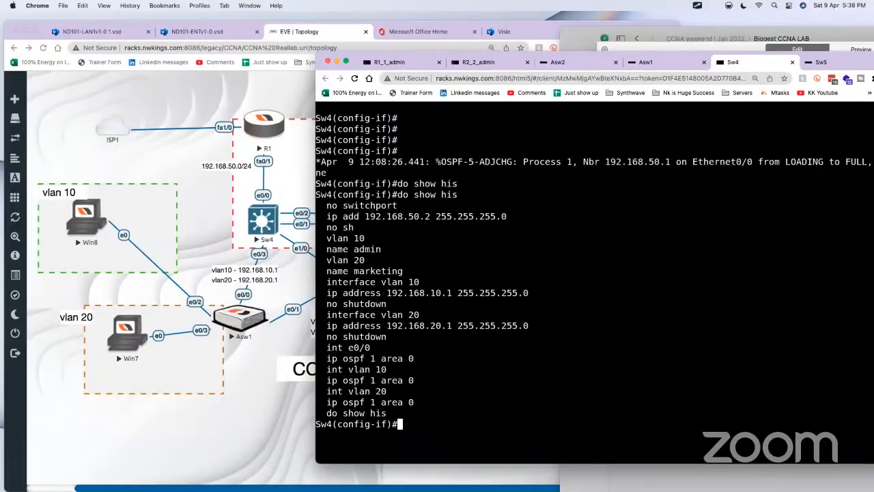
text(do show history)
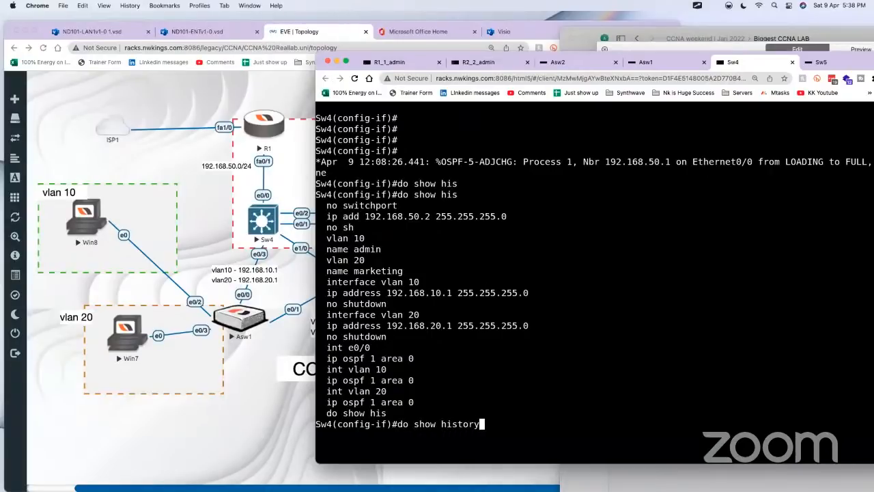
key(Return)
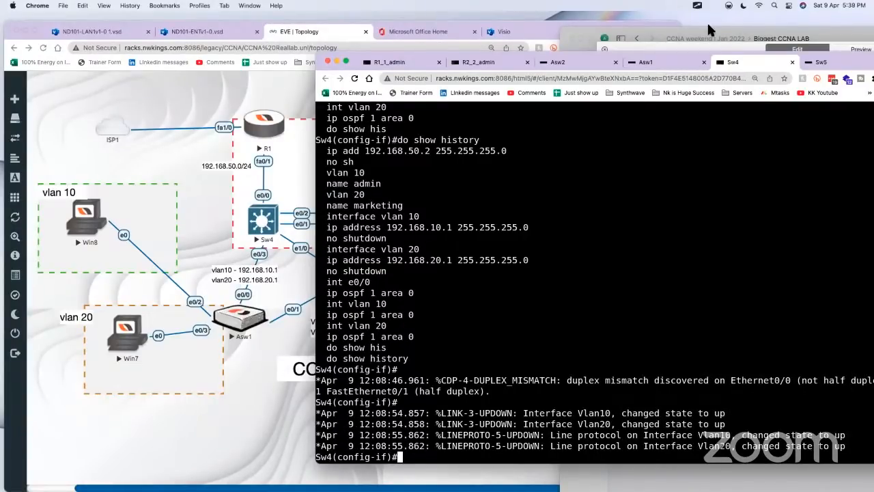
Step: Change the device label and hostname in the Craft document's Sw4 script to Sw5
click(683, 39)
scroll(697, 327, up, 5)
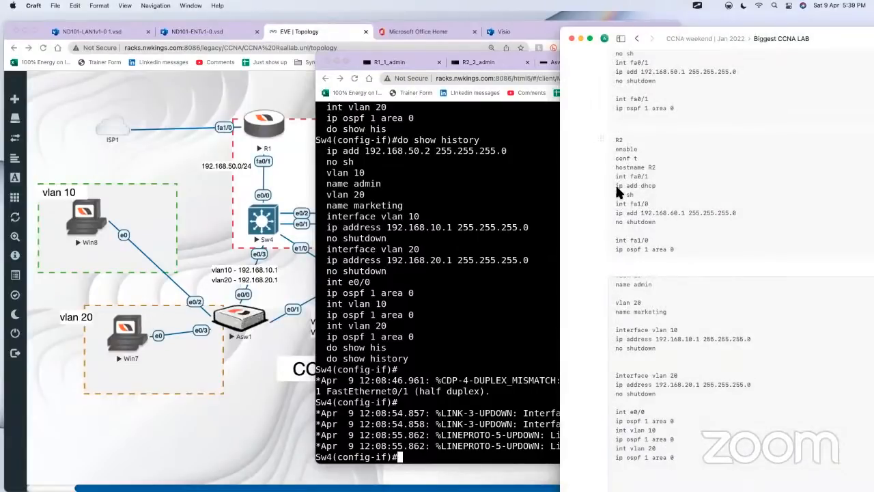
scroll(697, 334, up, 2)
scroll(670, 251, up, 3)
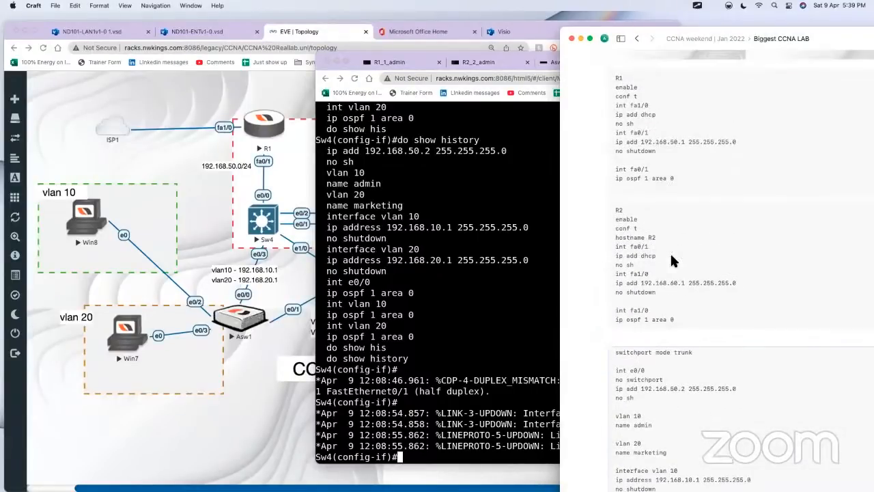
click(671, 370)
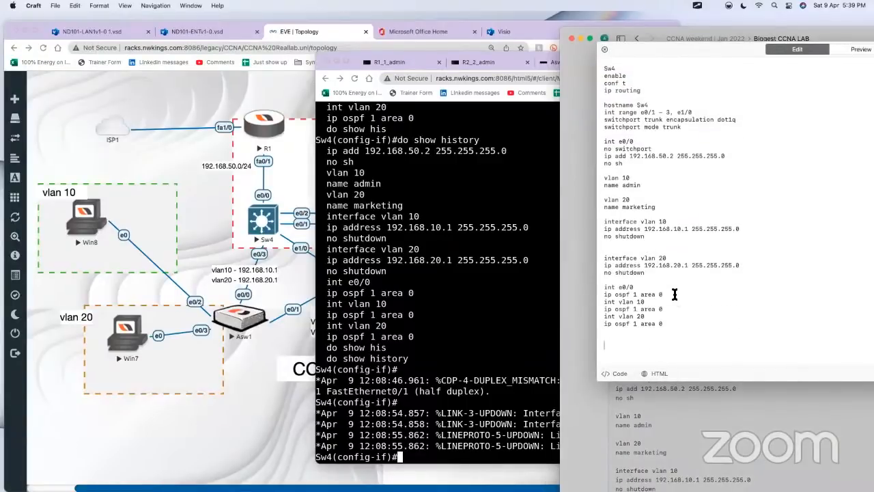
key(super+a)
click(657, 214)
click(627, 71)
key(BackSpace)
text(5)
click(670, 104)
key(BackSpace)
text(5)
drag(652, 90, 590, 82)
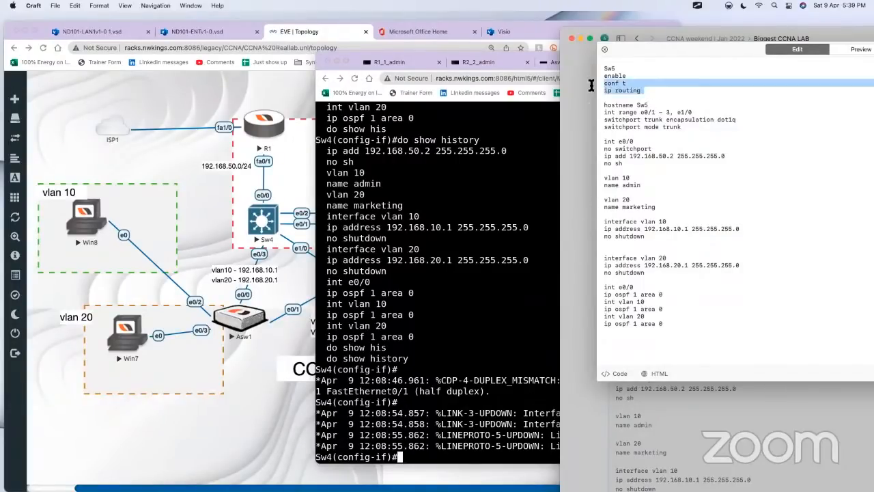
click(593, 145)
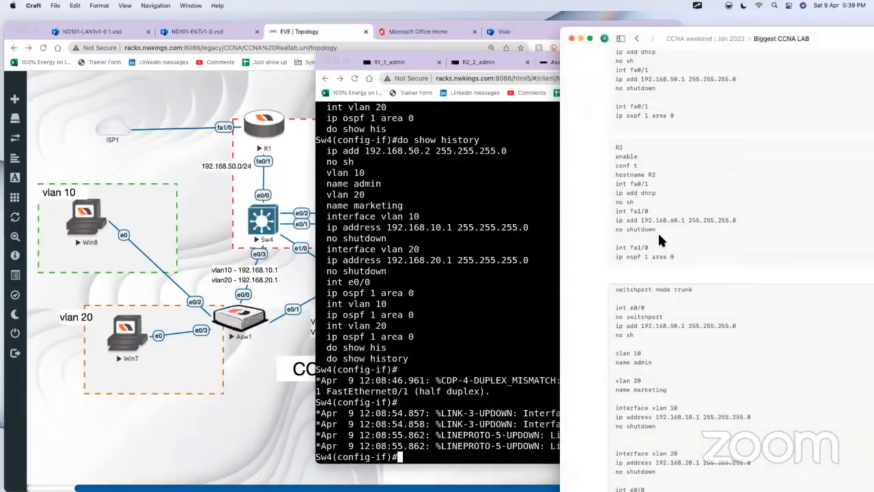
Step: Open the separate Sw5 script with e0/0 address 192.168.60.2, select all of its text and close it
scroll(724, 267, down, 5)
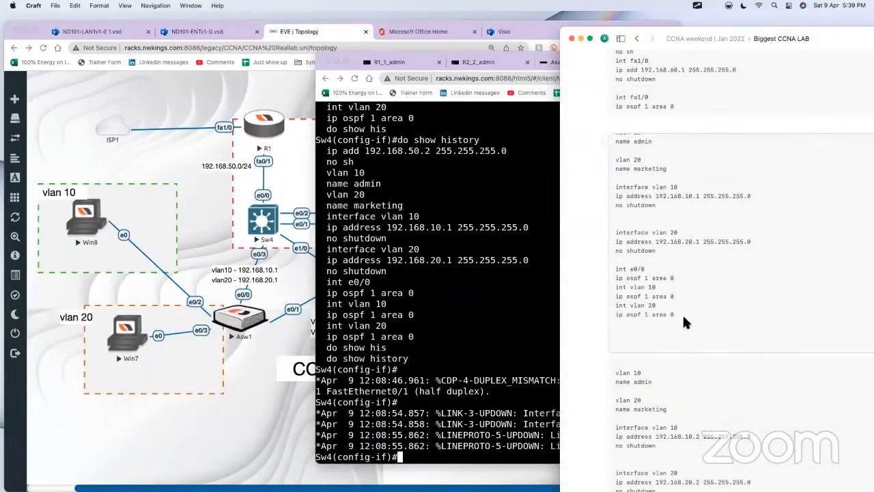
click(686, 396)
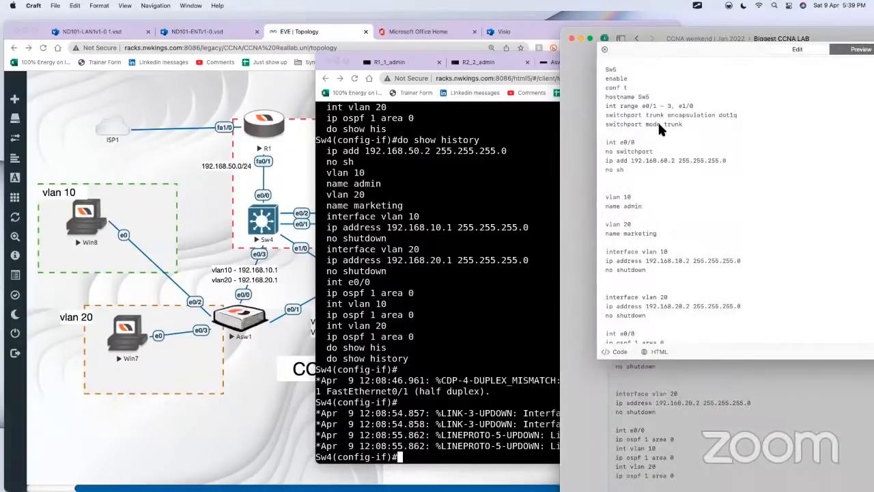
click(652, 108)
key(super+a)
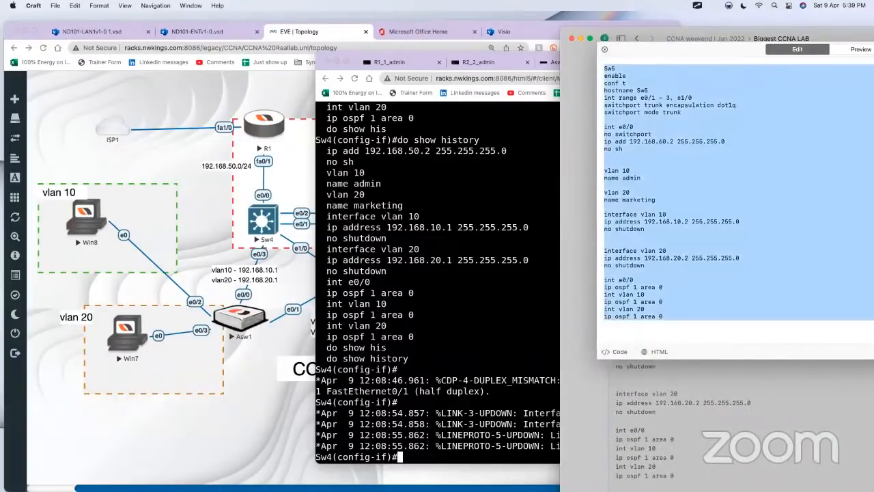
click(562, 199)
Step: Change the device label and hostname of the script with e0/0 address 192.168.50.2 back to Sw4 and close it
click(682, 184)
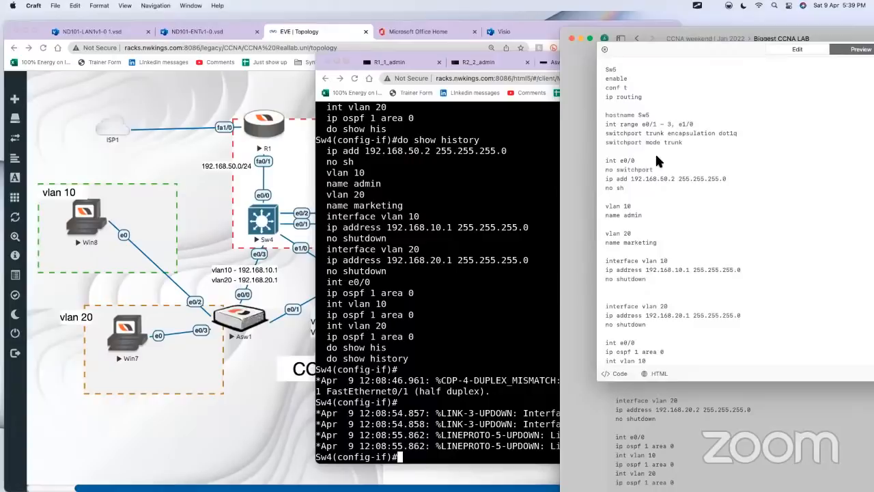
click(617, 66)
key(BackSpace)
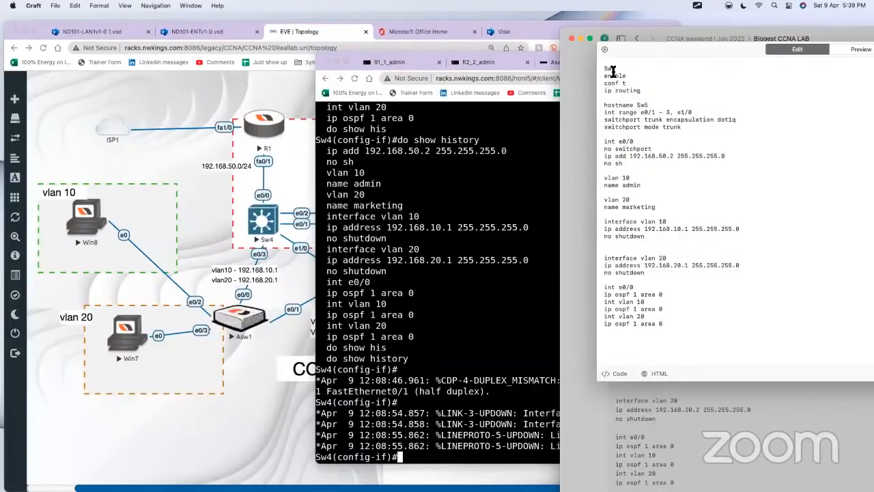
text(4)
click(673, 106)
click(569, 194)
Step: Open the Sw5 script, copy its commands from enable onward, and switch to the Chrome console window
click(732, 400)
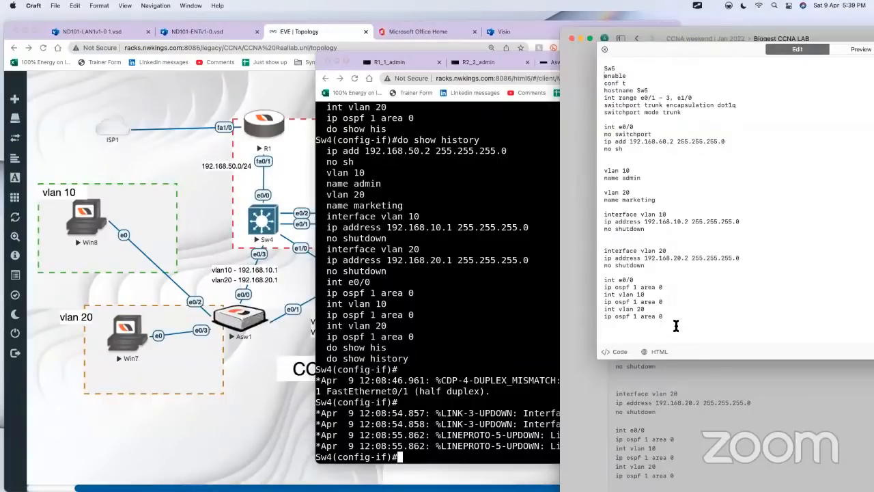
key(super+a)
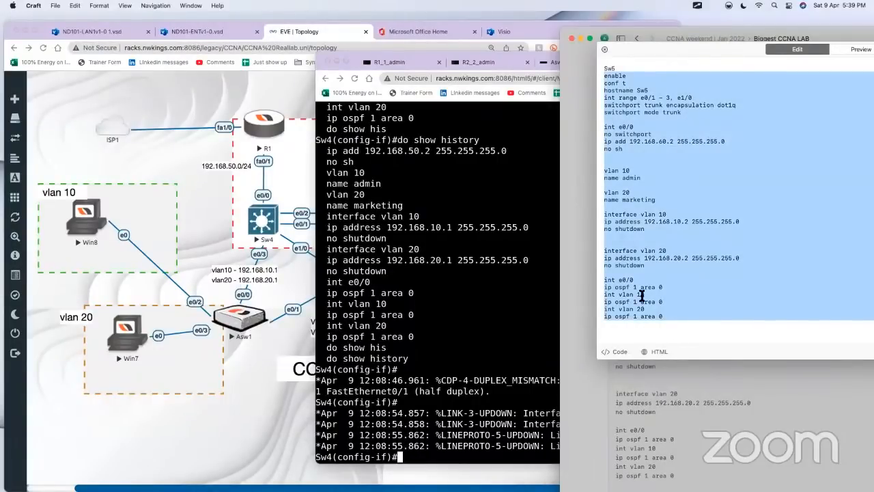
click(511, 280)
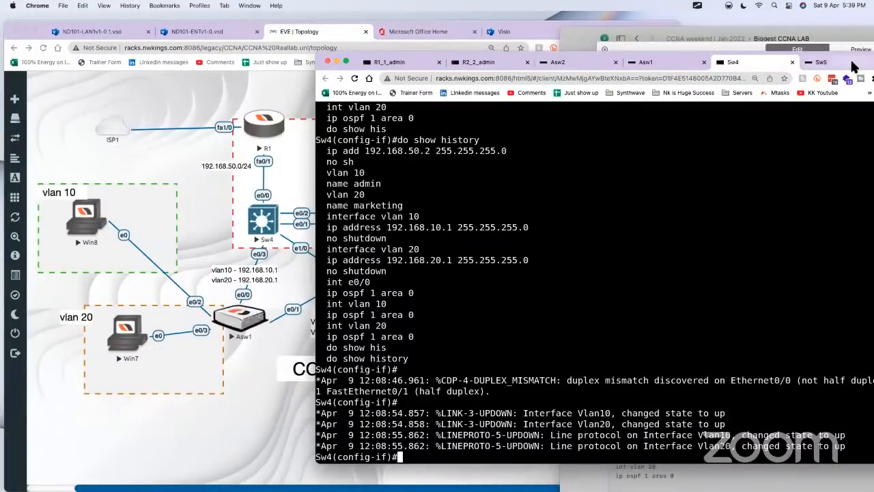
Step: Open the Sw5 console, wake its prompt and enter privileged mode with enable
click(814, 66)
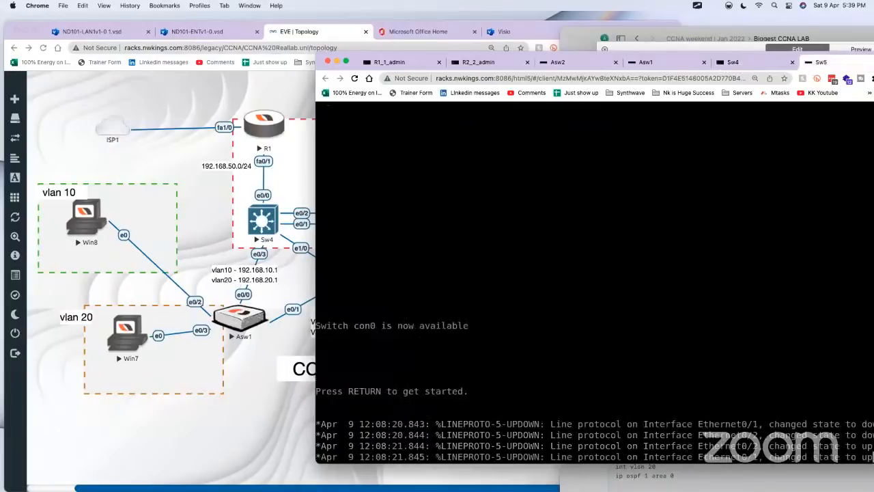
key(Return)
key(Return)
key(Return)
key(Return)
key(Return)
key(Return)
key(Return)
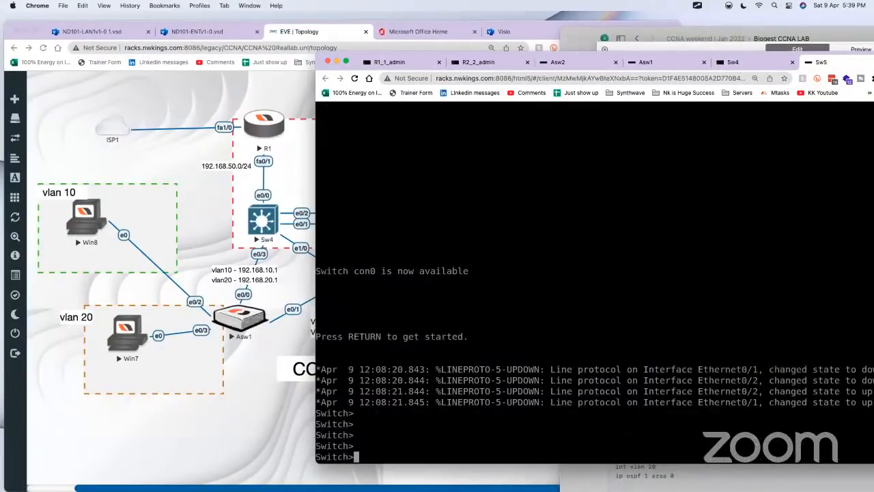
text(en)
key(Tab)
key(Return)
Step: Display Sw5's routing table with show ip route
text(show ip ro)
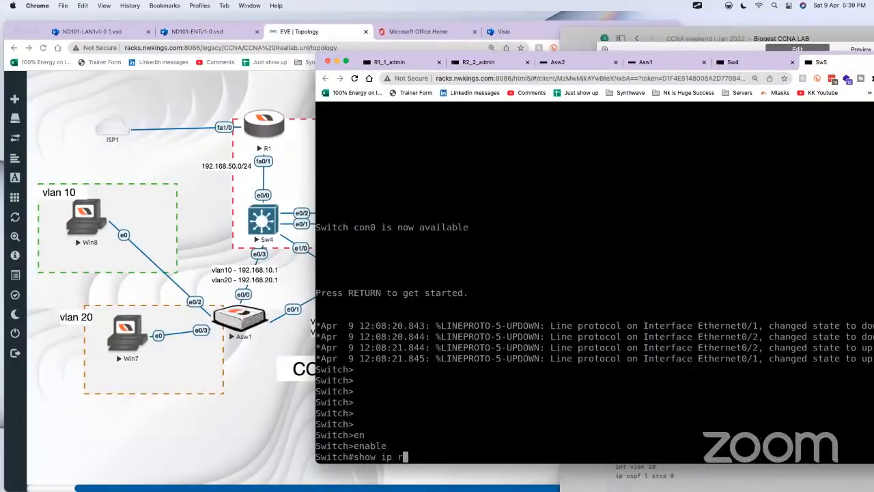
key(Tab)
key(Return)
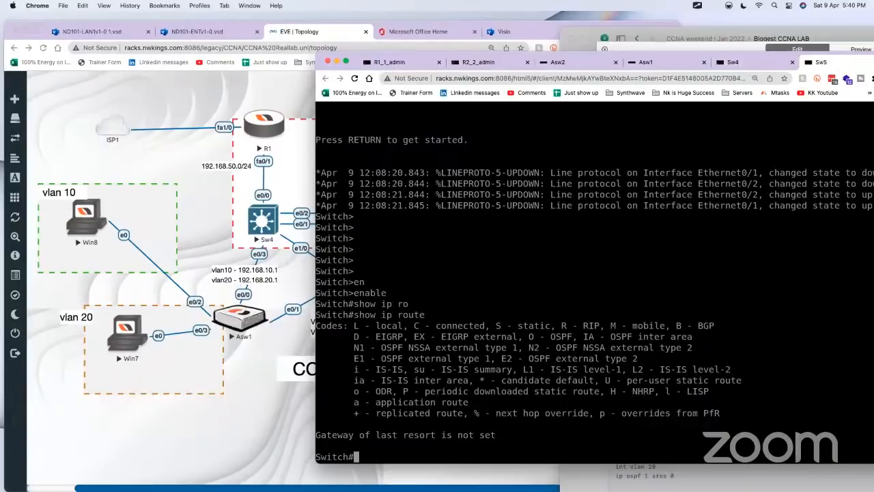
Step: Enter configuration mode on Sw5, run the copied script through Text input (e0/0 192.168.60.2, VLANs 10 and 20, OSPF 1 area 0), and reload the console
text(conf t)
key(Return)
key(Return)
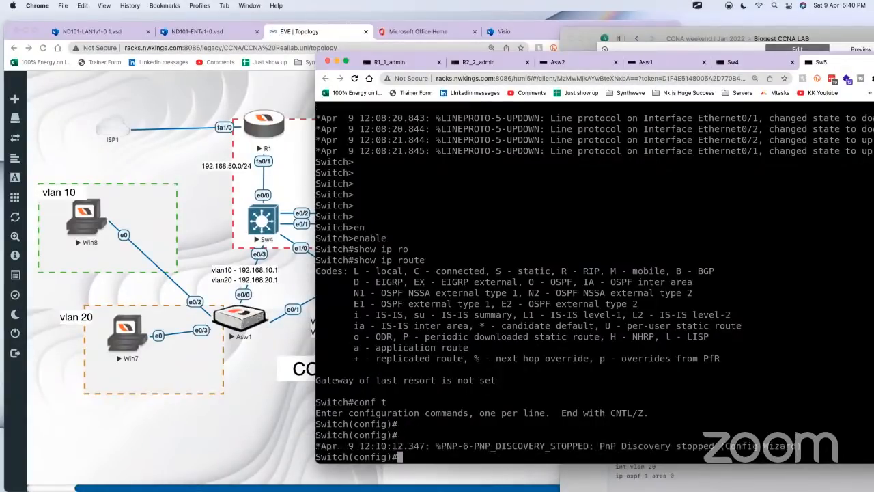
key(ctrl+alt+shift)
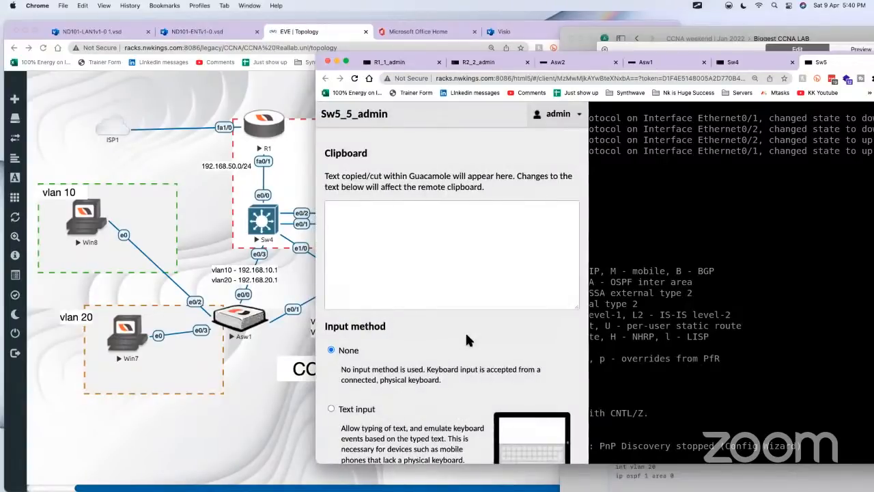
click(334, 408)
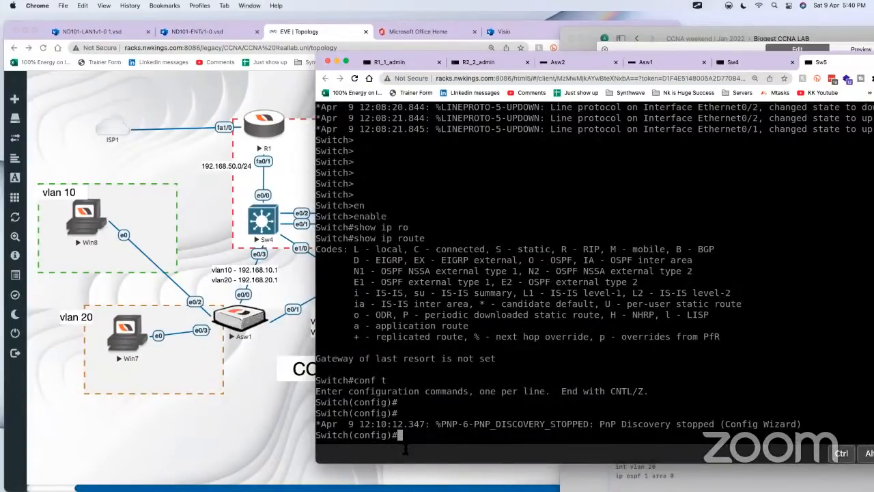
right_click(407, 454)
click(443, 373)
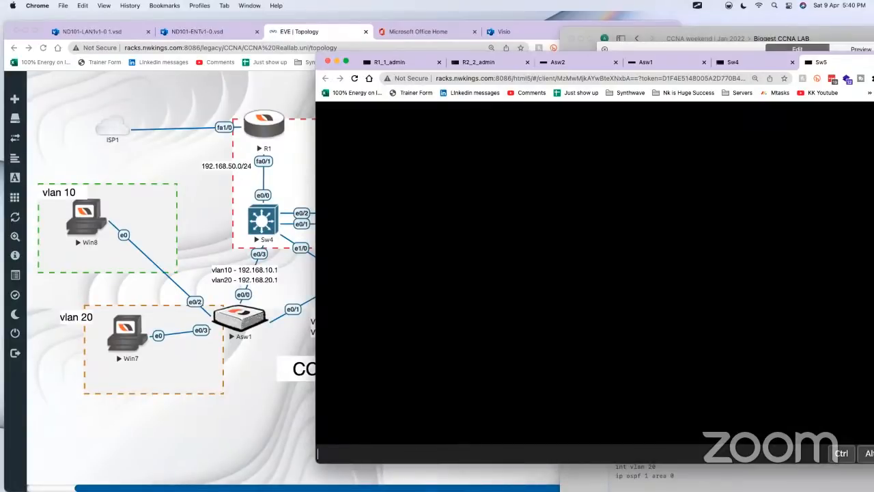
click(355, 78)
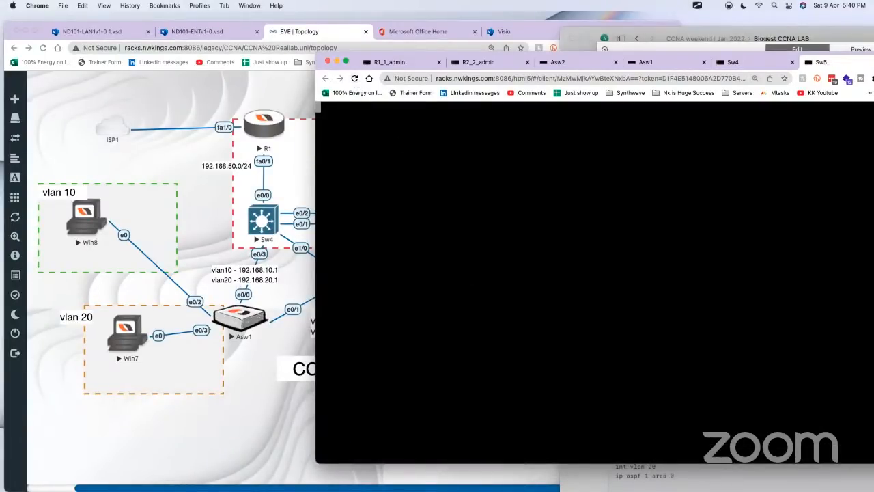
Step: List the commands run on Sw5 with do show history
key(Return)
text(d)
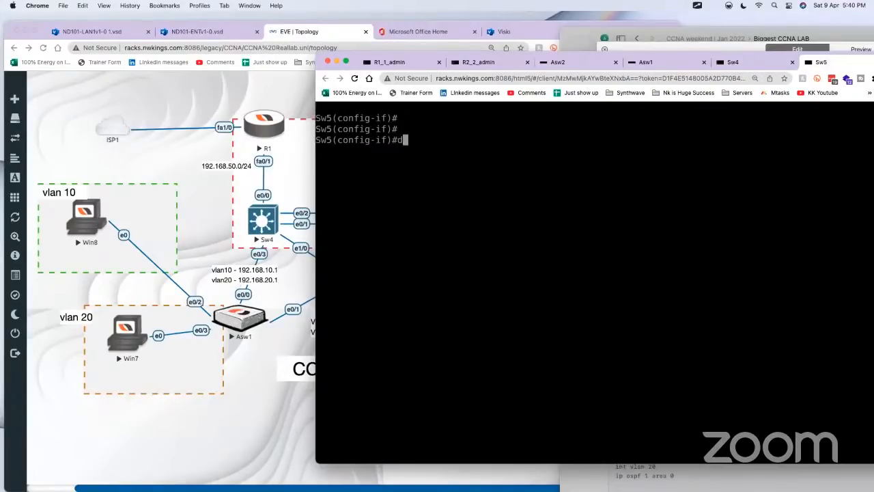
text(o show history)
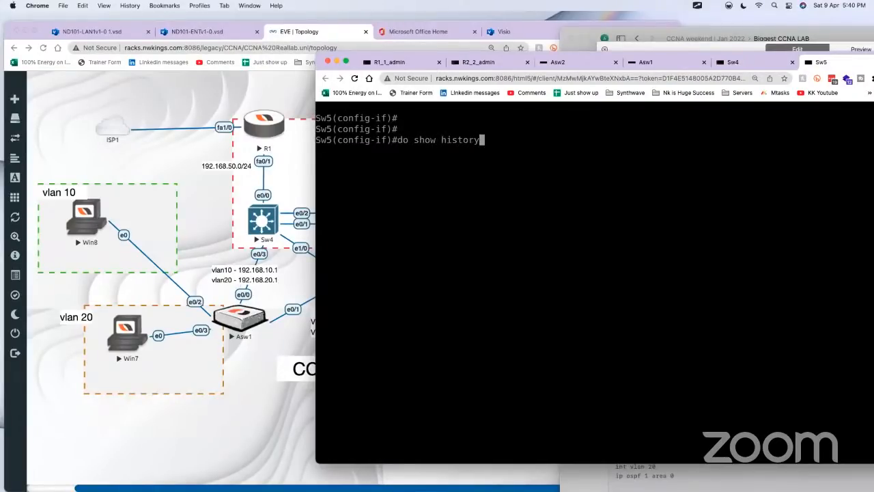
key(Return)
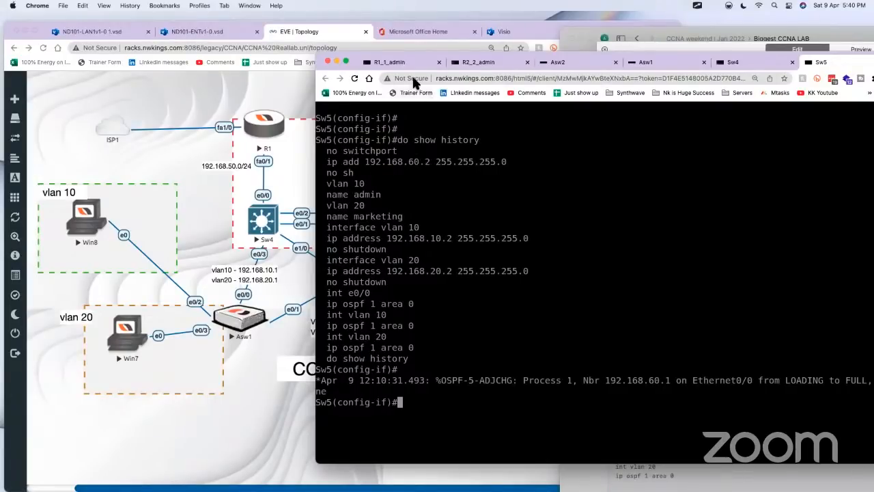
Step: Open the R1 console from the topology and leave configuration mode with end
click(175, 193)
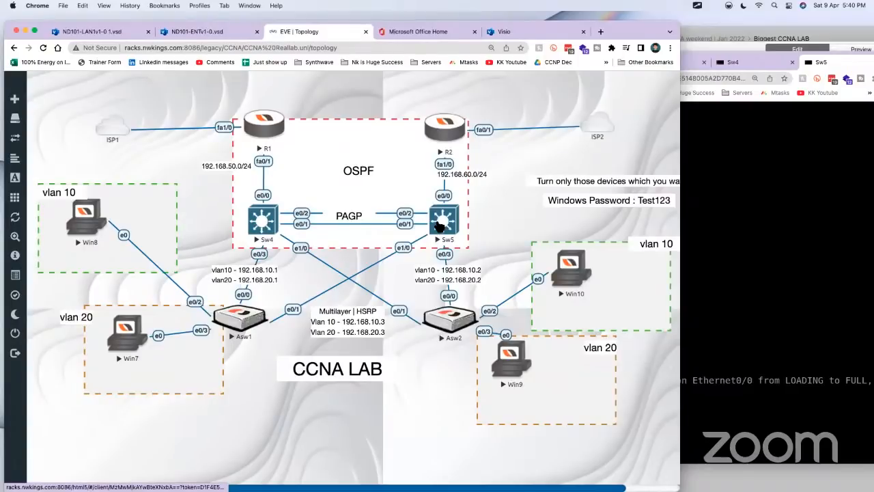
click(268, 126)
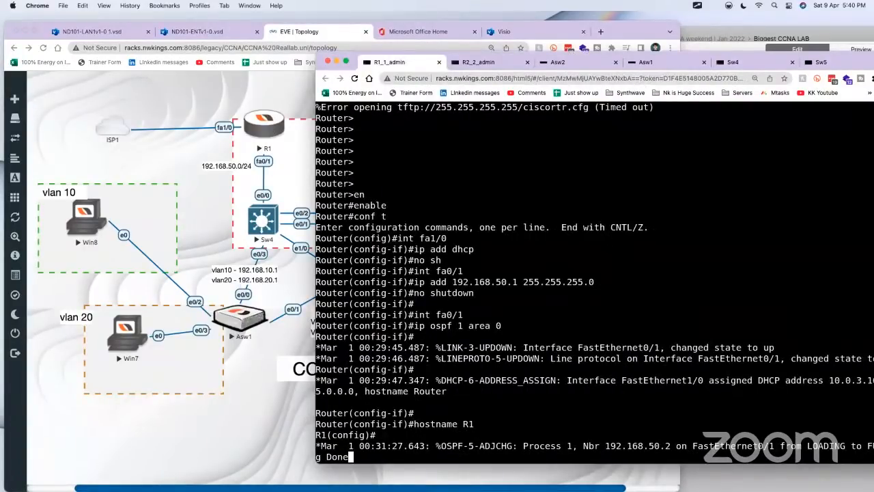
key(Return)
key(Return)
key(Return)
text(end)
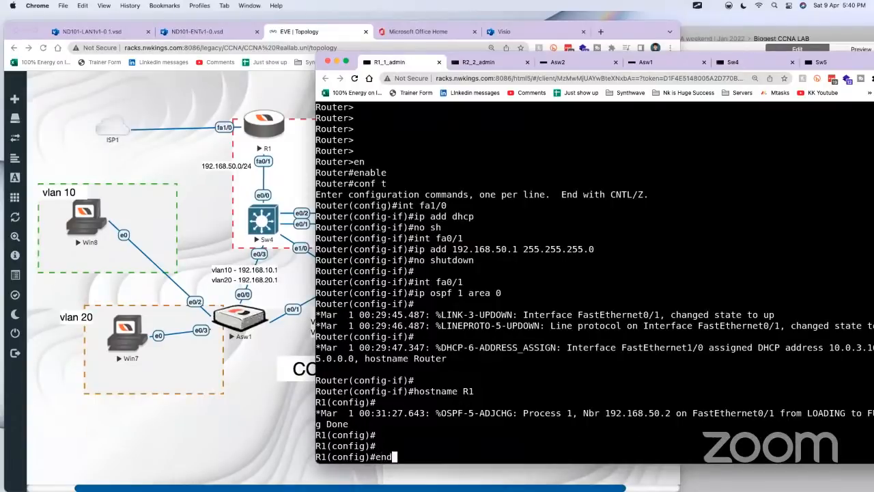
key(Return)
key(Return)
key(Return)
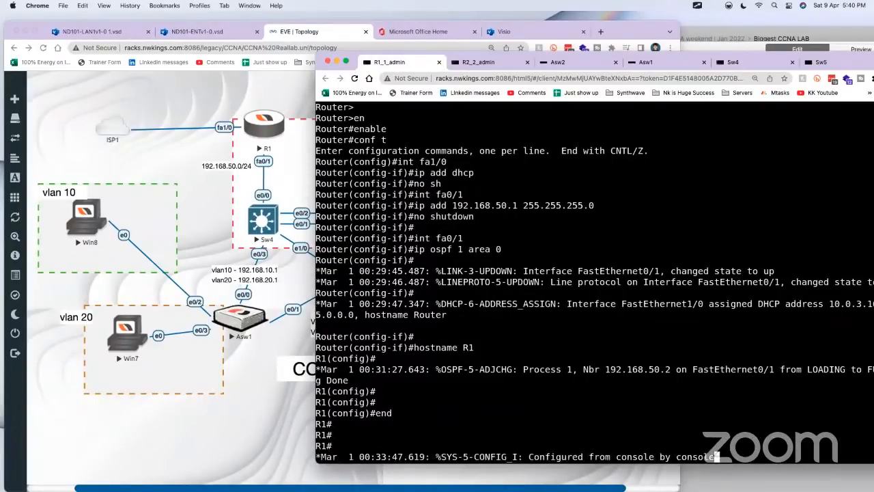
key(Return)
key(Return)
Step: Display R1's OSPF neighbors with show ip ospf neighbor
text(show iop)
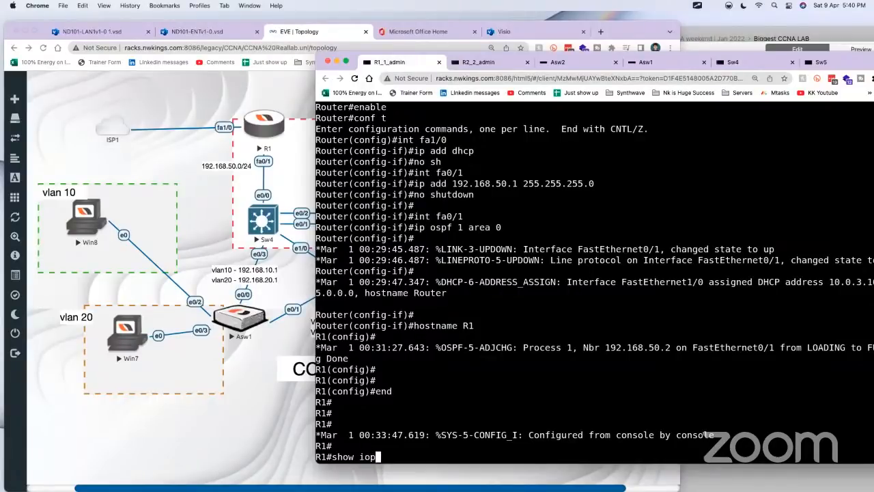
text( ro)
key(Tab)
key(BackSpace)
key(BackSpace)
key(BackSpace)
key(BackSpace)
key(BackSpace)
text(p )
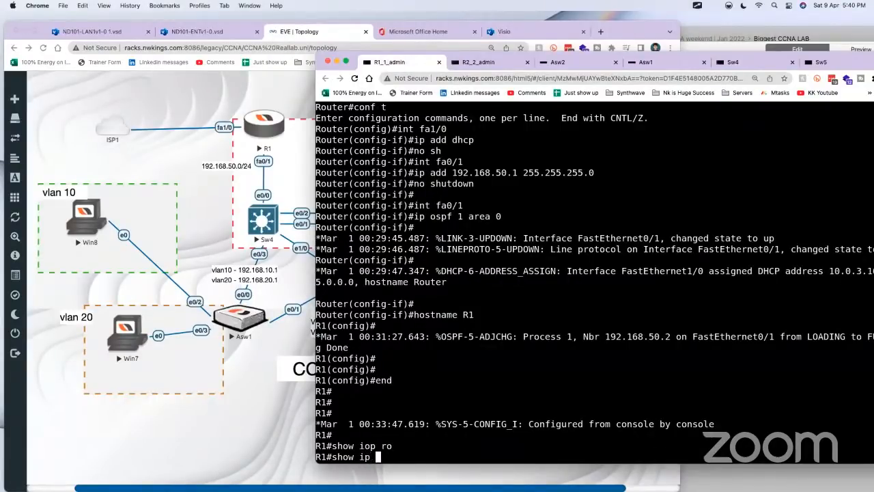
text(osp)
key(Tab)
text(ne)
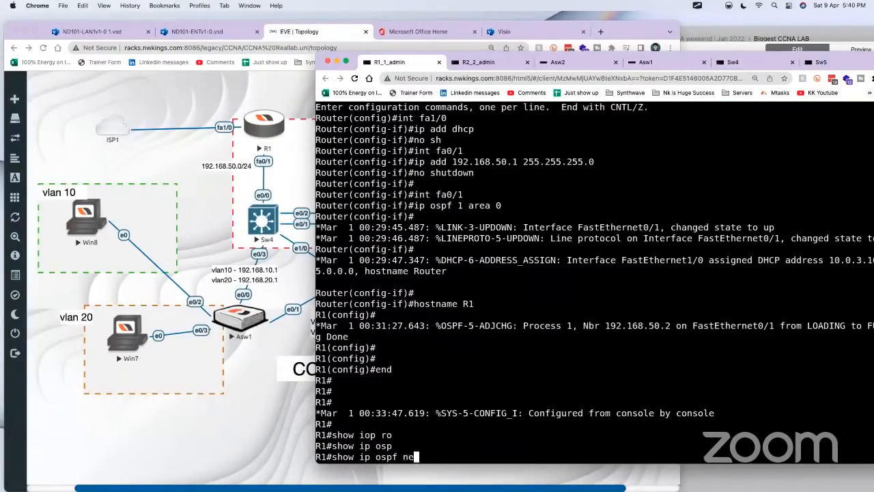
key(Tab)
key(Return)
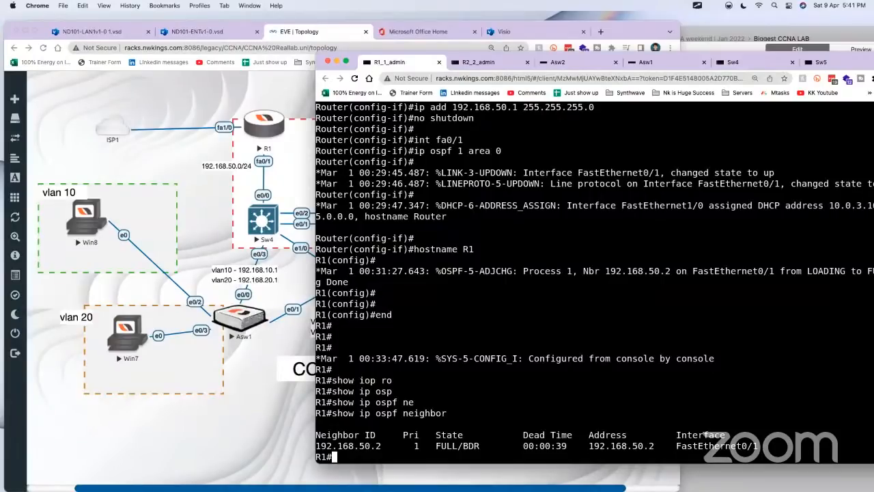
Step: Display R1's routing table with show ip route and highlight the routes to 192.168.10.0/24 and 192.168.20.0/24
text(show ip ro)
key(Tab)
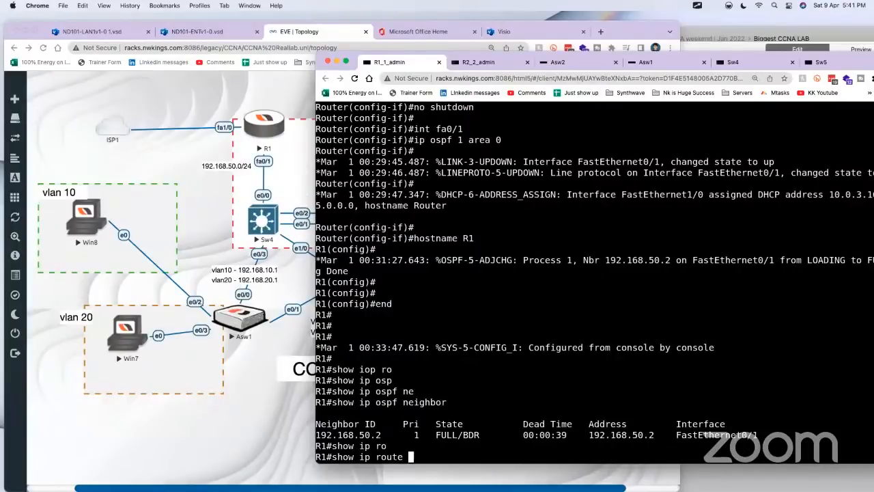
key(Return)
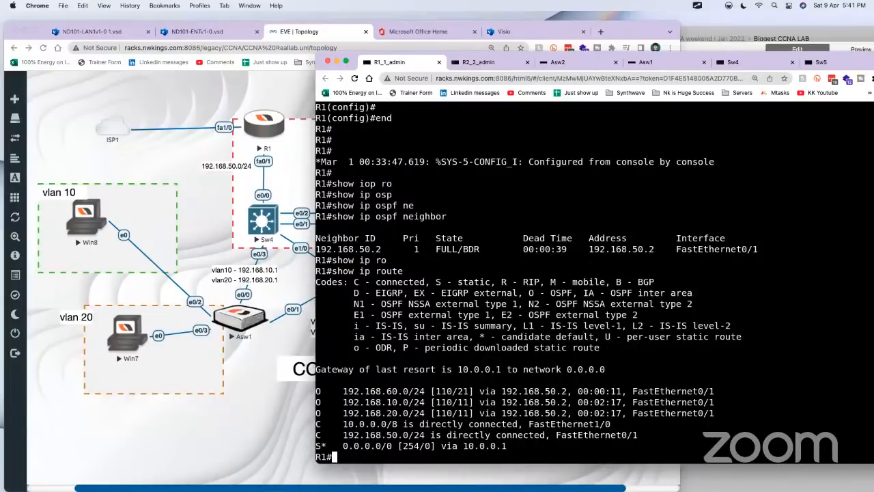
key(Return)
key(Return)
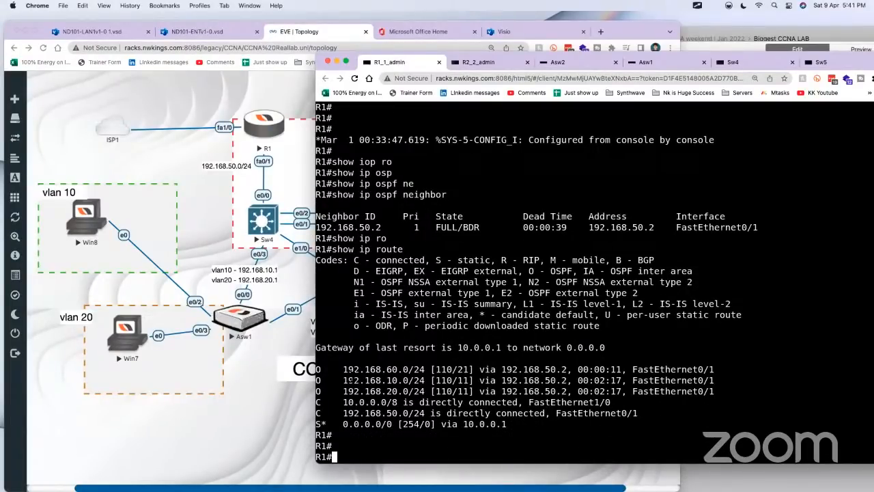
drag(338, 380, 760, 392)
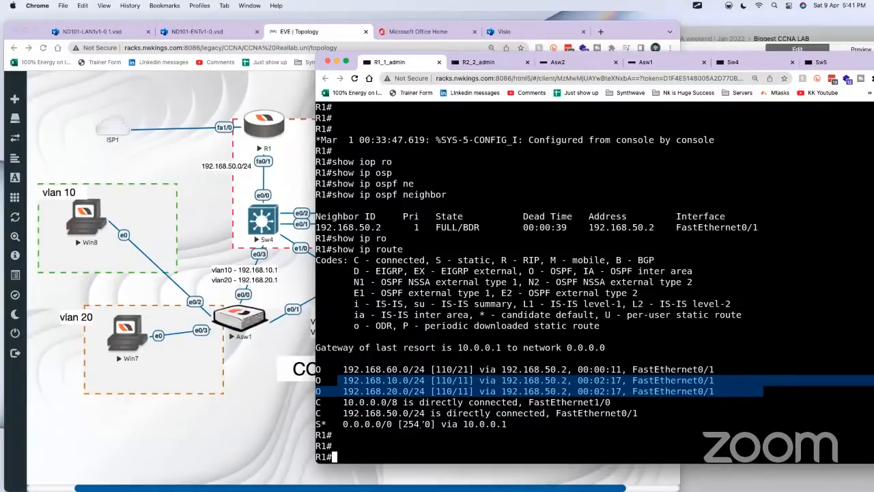
Step: Display R1's interface summary with show ip int brief
text(show ip int br)
key(Tab)
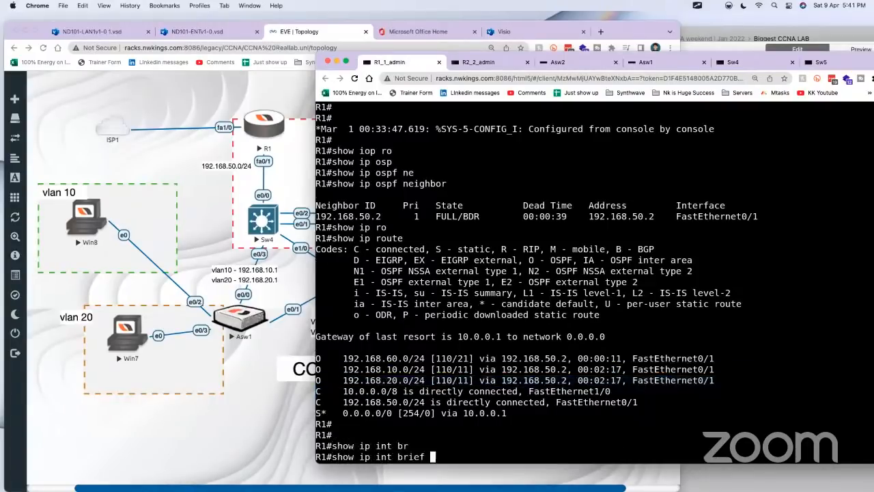
key(Return)
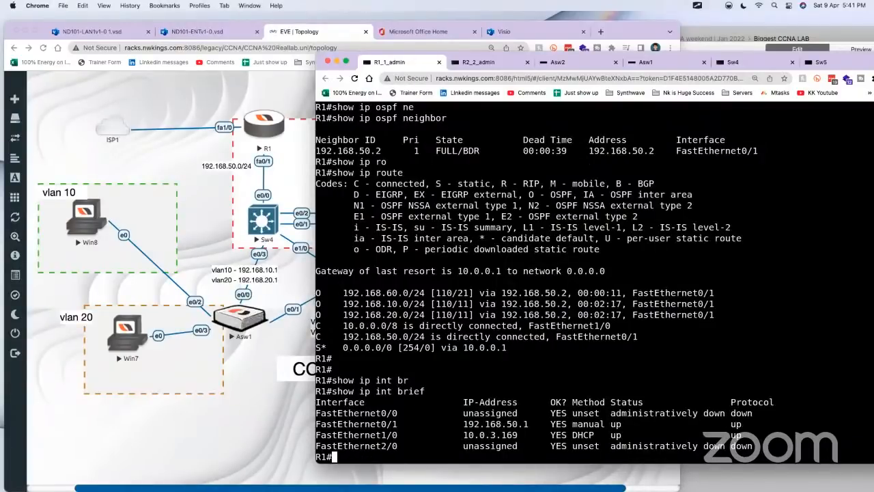
Step: Switch to Craft, close the open Sw5 script and review the Sw4 and R2 scripts in the document
click(715, 39)
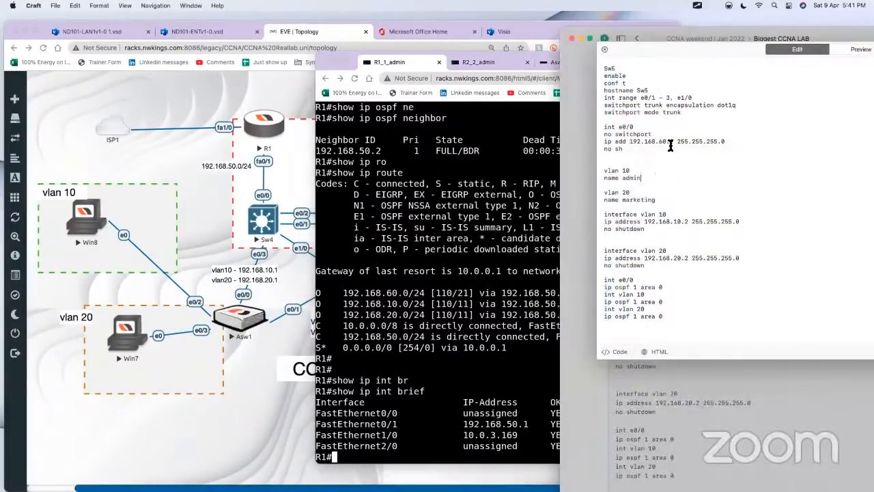
click(573, 124)
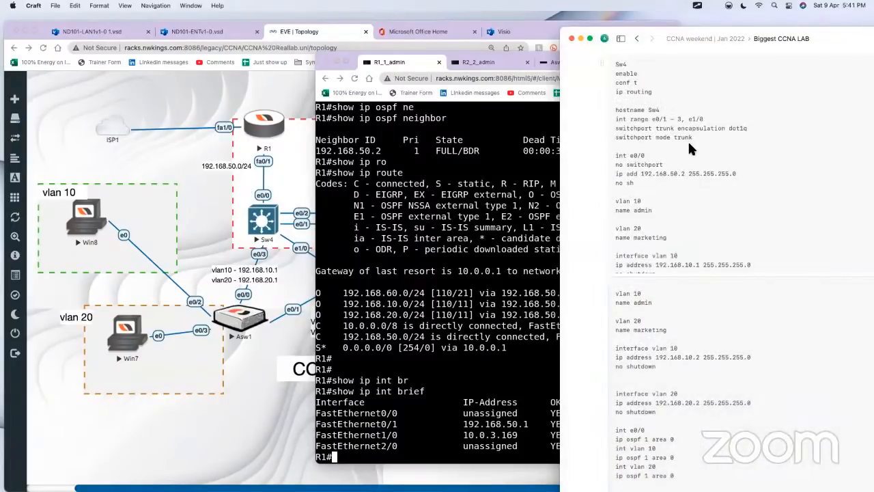
scroll(681, 139, down, 2)
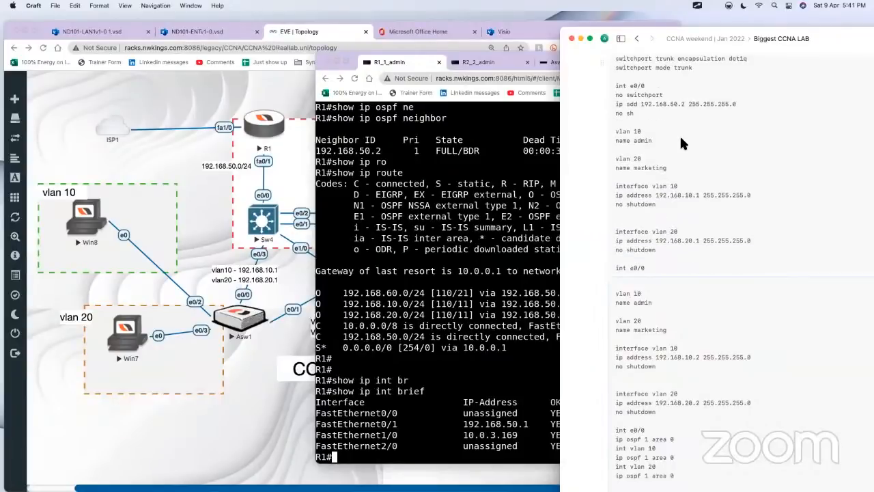
scroll(589, 165, up, 4)
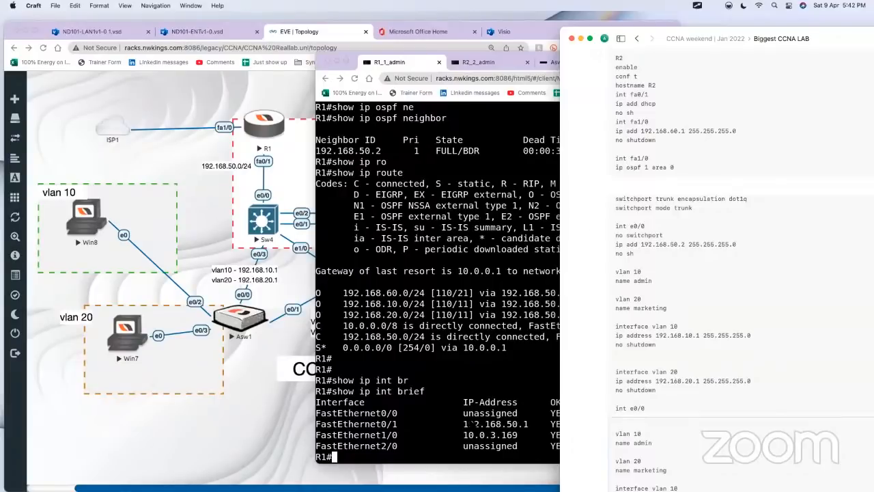
Step: Return to R1's console, run show ip int brief again and highlight the DHCP address of FastEthernet1/0
click(473, 424)
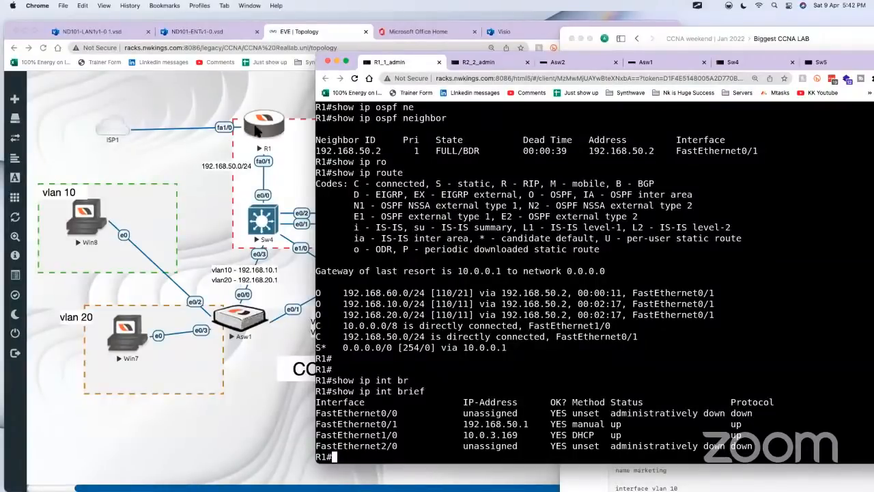
drag(458, 435, 521, 435)
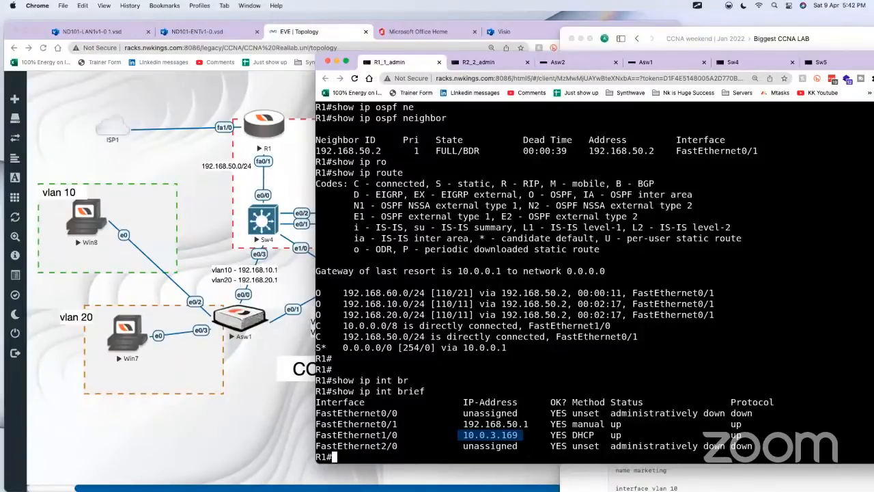
key(Return)
key(Return)
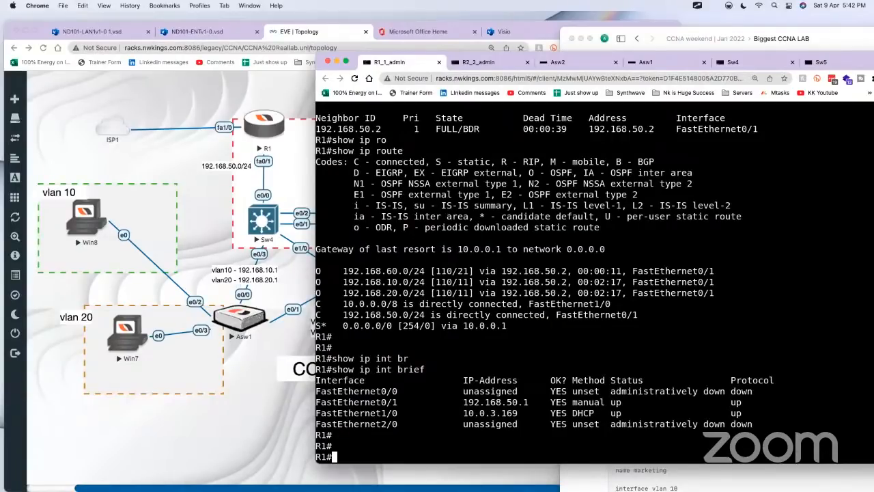
text(show ip int br)
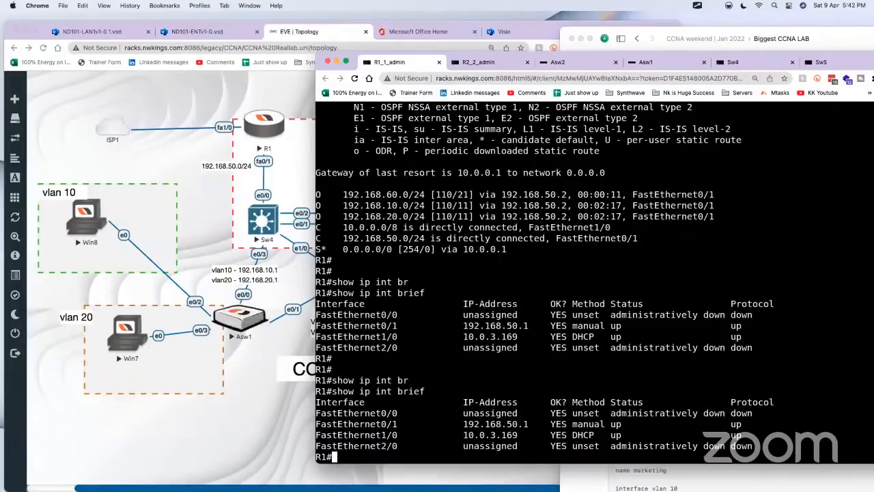
drag(523, 337, 452, 336)
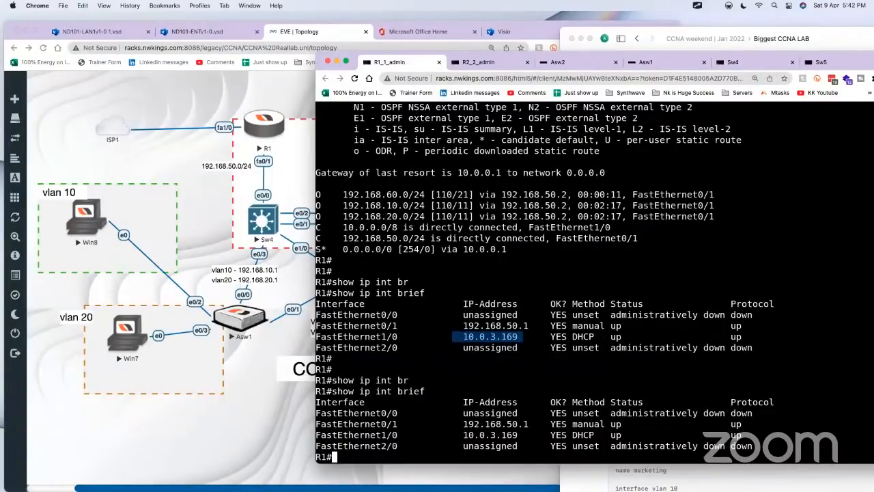
key(Return)
key(Return)
key(Return)
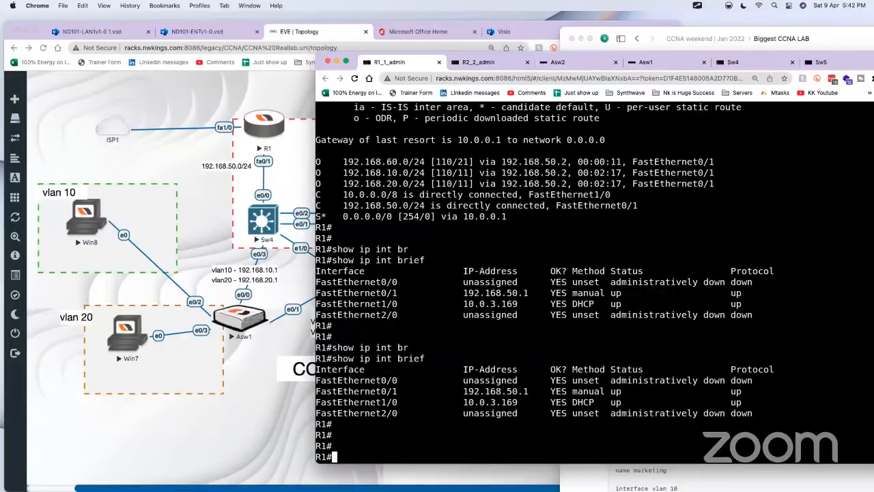
Step: Test R1's internet connectivity by pinging google.com twice
text(ping google.com)
key(Return)
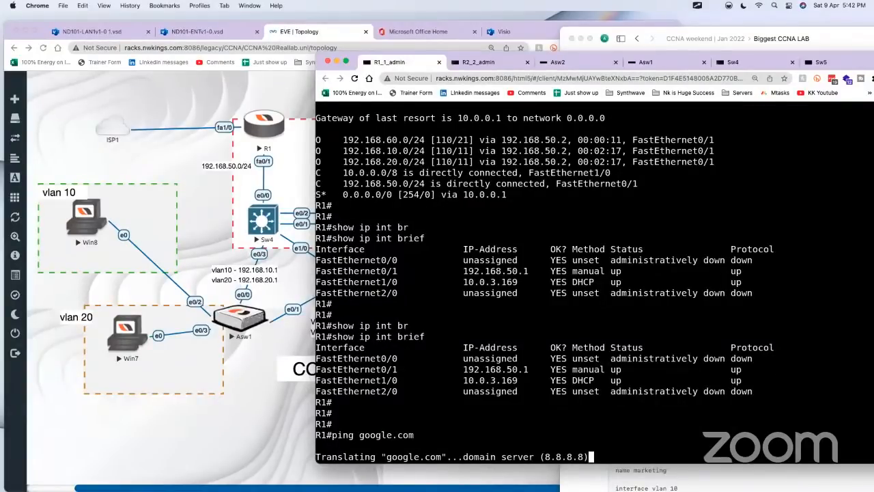
key(Return)
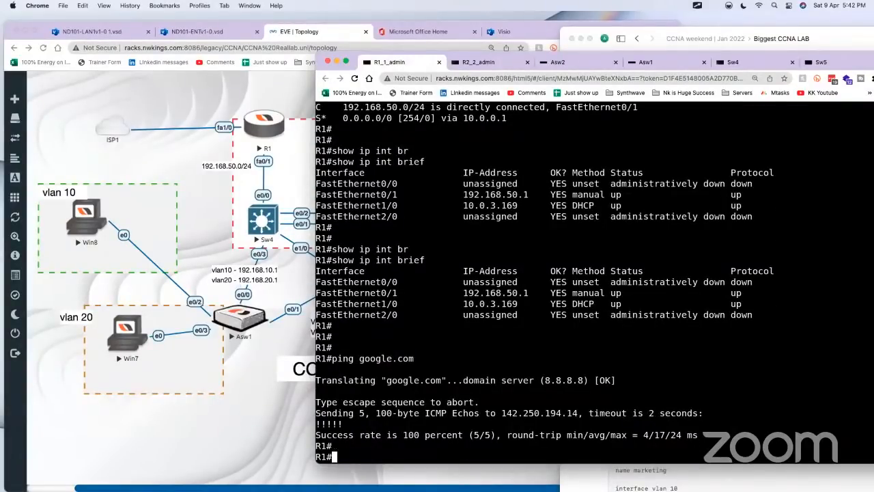
key(Up)
key(Return)
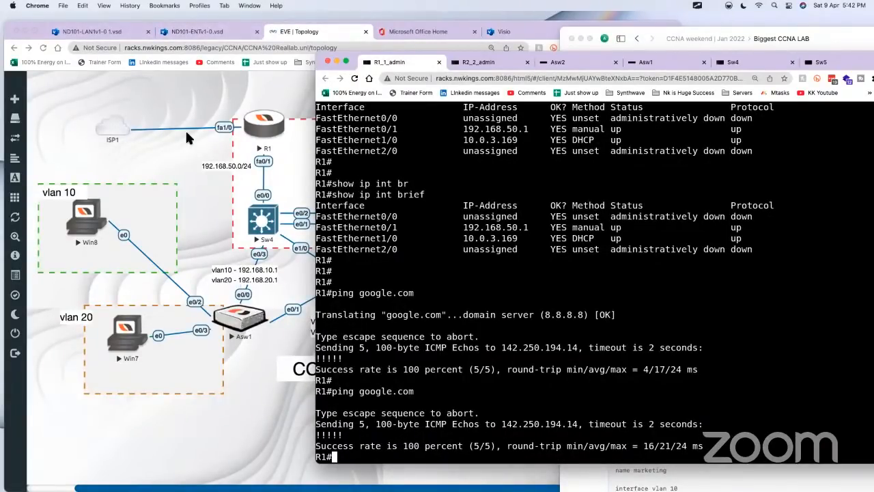
Step: Compare the ISP1 link in the EVE topology with R1's console and highlight the second google.com ping output
click(164, 136)
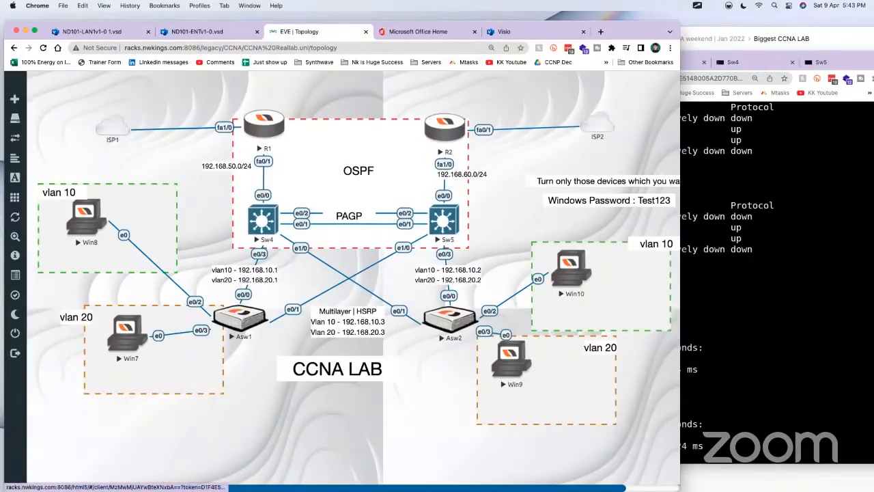
click(298, 135)
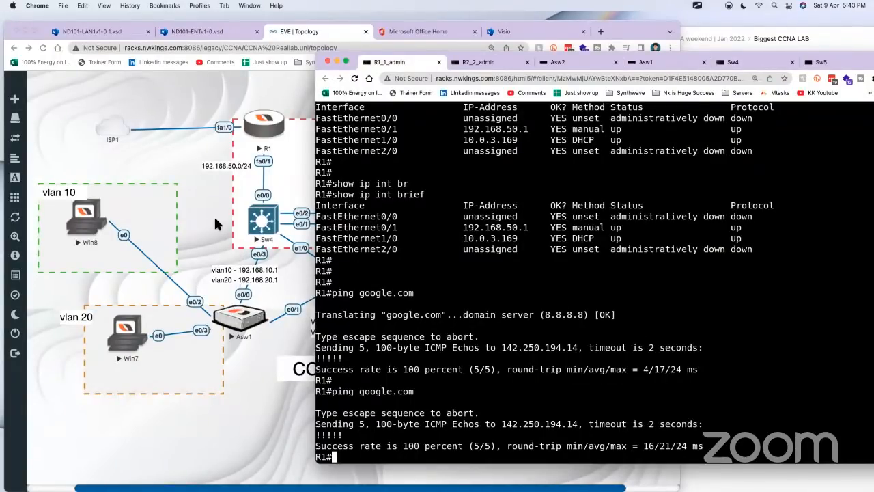
click(133, 139)
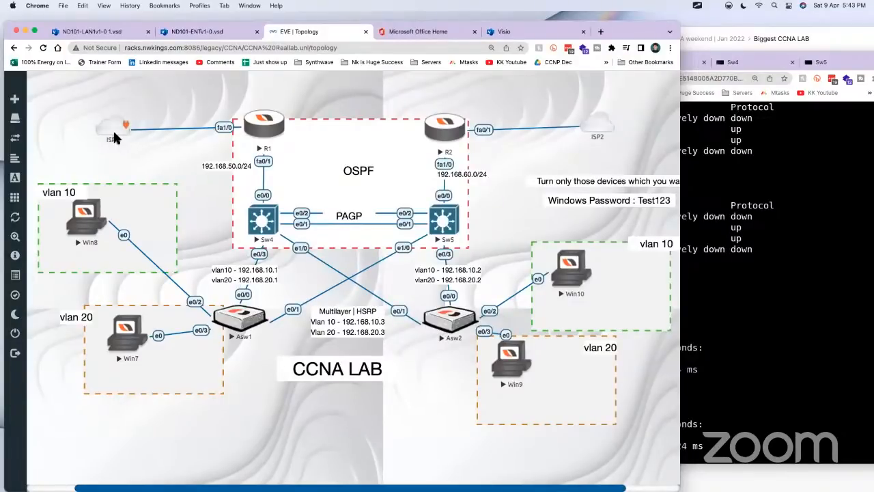
click(269, 129)
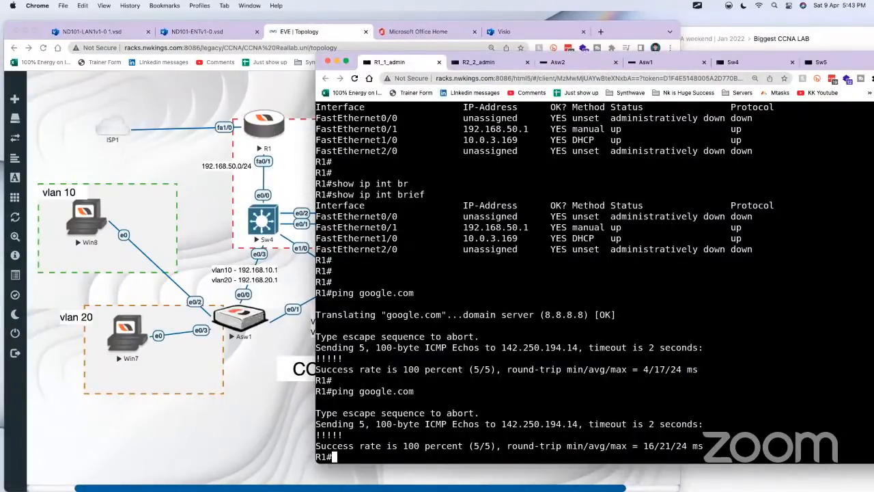
drag(341, 458, 301, 324)
click(259, 390)
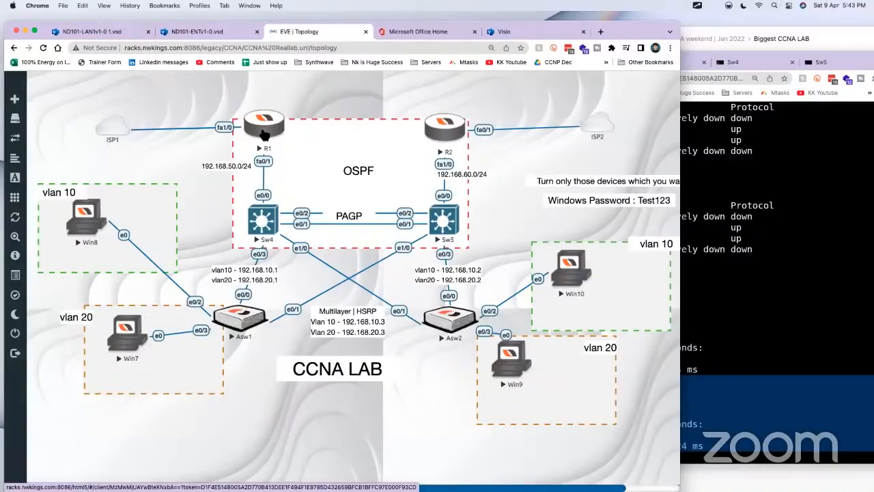
Step: Show the ScreenBrush overlay on the EVE topology and clear its old drawings
key(super+f)
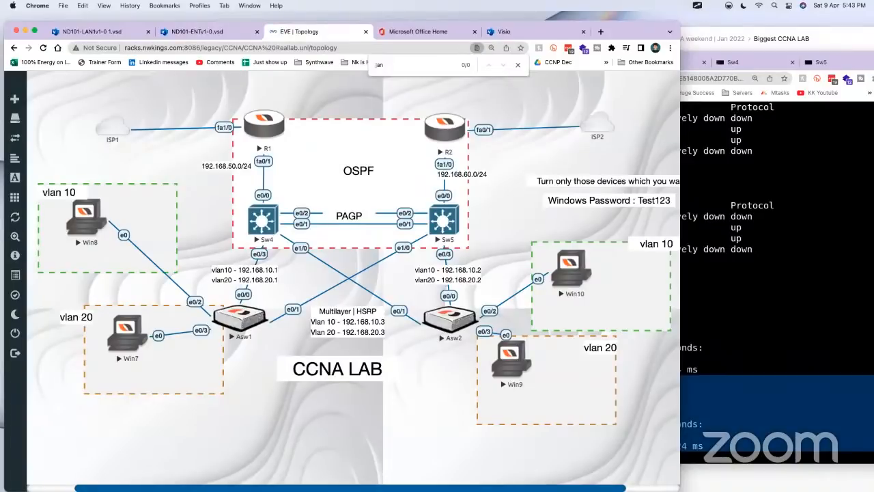
click(697, 6)
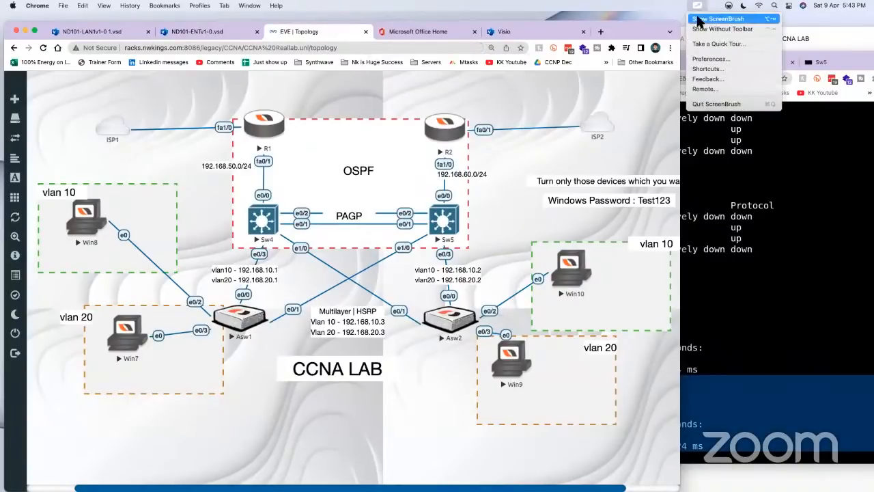
click(698, 21)
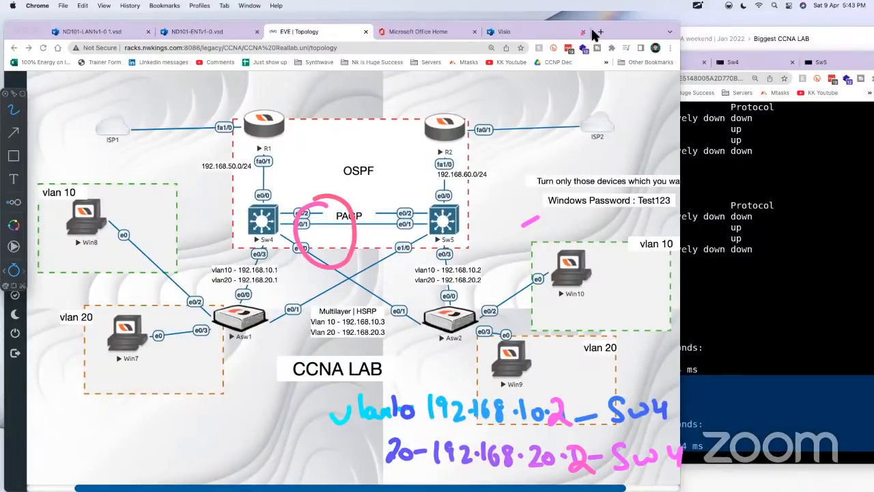
click(697, 6)
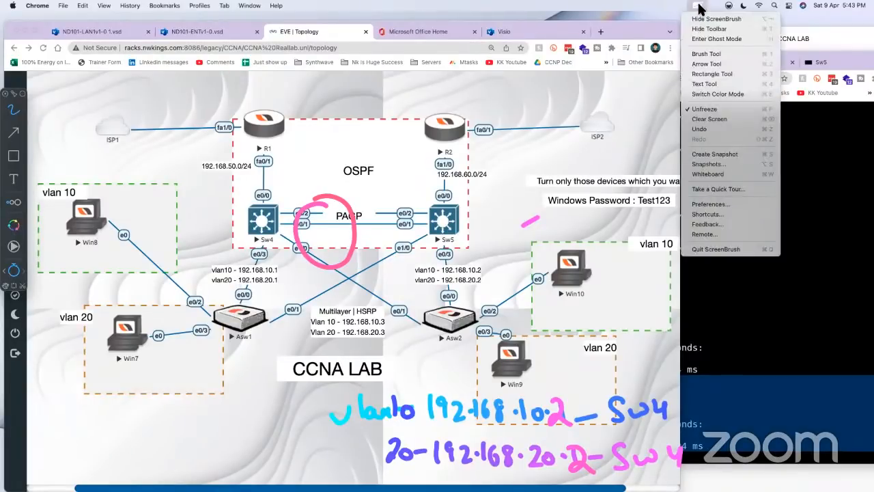
click(710, 118)
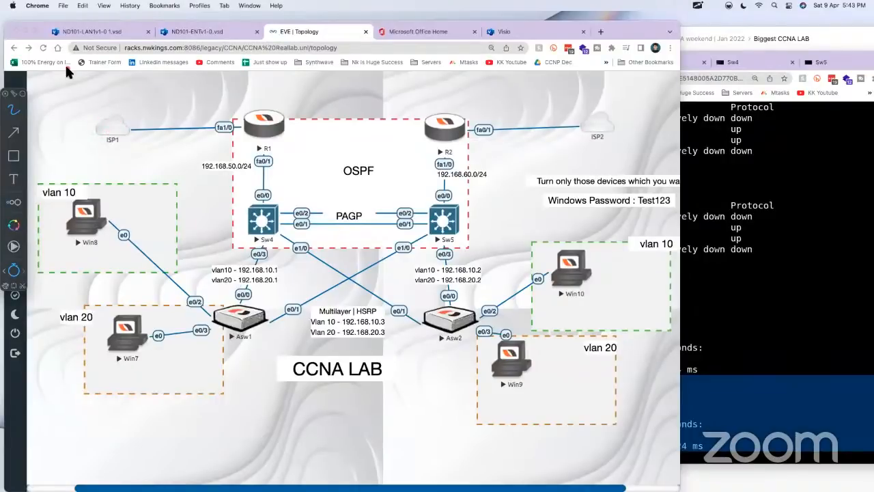
Step: Draw a box with a plus sign over ISP1 and ISP2, and link each box to a hand-drawn internet cloud
mouse_move(94, 125)
mouse_down()
mouse_move(137, 121)
mouse_move(121, 127)
mouse_up()
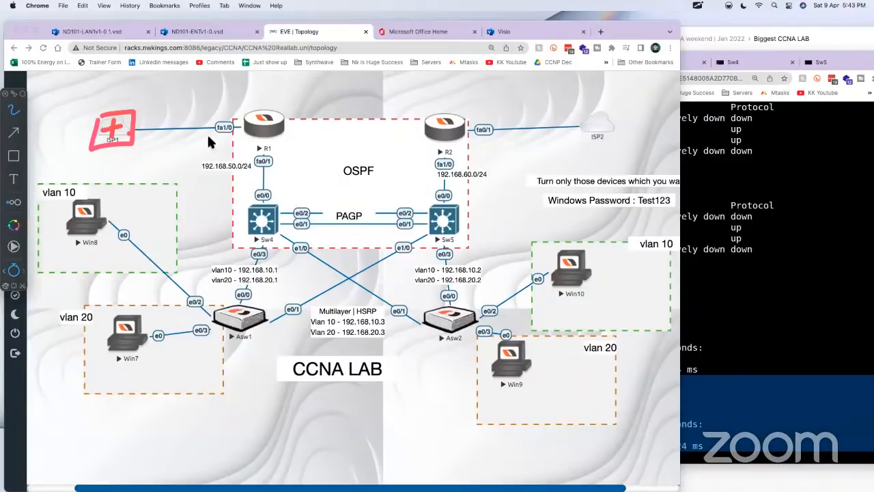
mouse_move(588, 106)
mouse_down()
mouse_move(625, 108)
mouse_move(598, 125)
mouse_move(612, 144)
mouse_up()
mouse_move(38, 61)
mouse_down()
mouse_move(46, 83)
mouse_move(87, 66)
mouse_move(51, 55)
mouse_up()
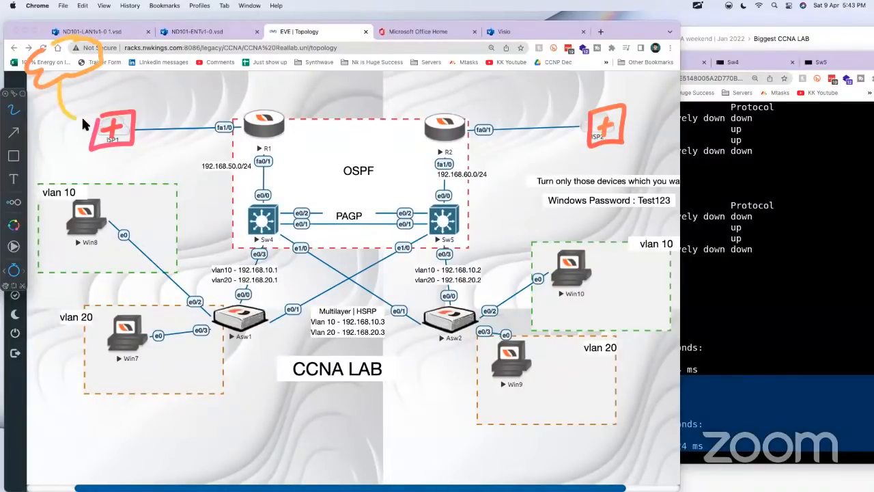
drag(83, 123, 89, 121)
mouse_move(614, 123)
mouse_down()
mouse_move(713, 87)
mouse_move(691, 65)
mouse_up()
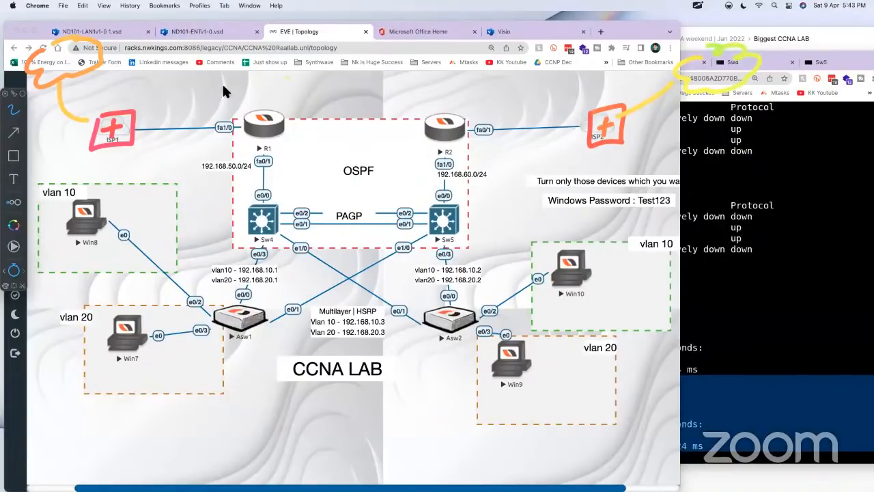
Step: Trace the path from R1 through ISP1 to its cloud and label ISP1 with NAT
drag(105, 94, 123, 94)
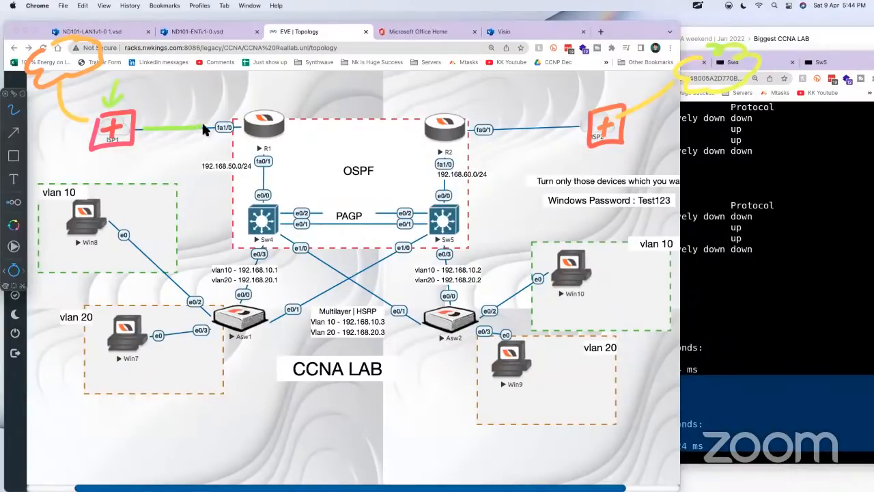
drag(201, 120, 251, 123)
drag(80, 114, 55, 68)
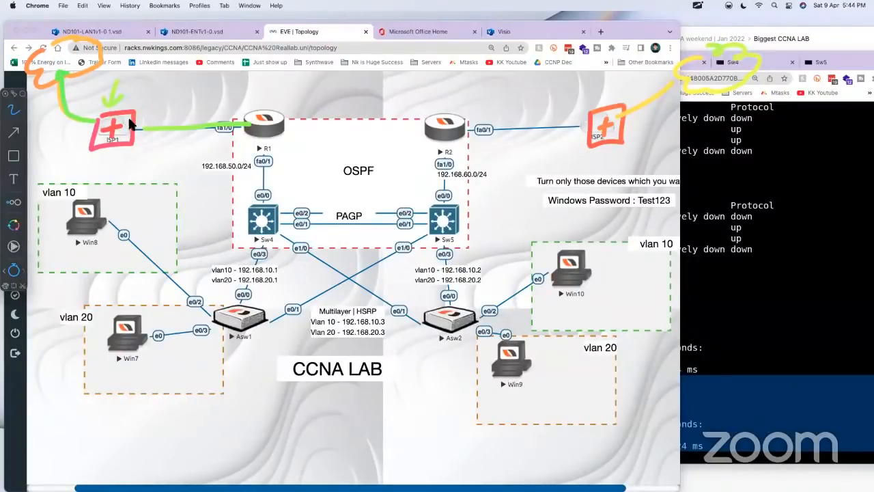
mouse_move(114, 79)
mouse_down()
mouse_move(121, 61)
mouse_move(127, 76)
mouse_up()
drag(125, 63, 140, 60)
drag(132, 61, 143, 75)
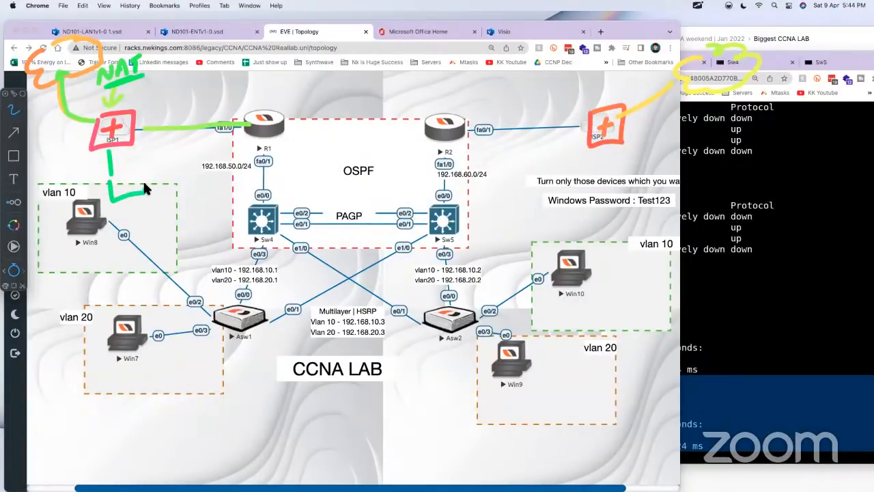
Step: Draw two client boxes below ISP1 with a path to the cloud, and trace the ISP1 link to a circled R1
mouse_move(144, 183)
mouse_down()
mouse_move(112, 177)
mouse_move(157, 159)
mouse_up()
drag(159, 171, 157, 173)
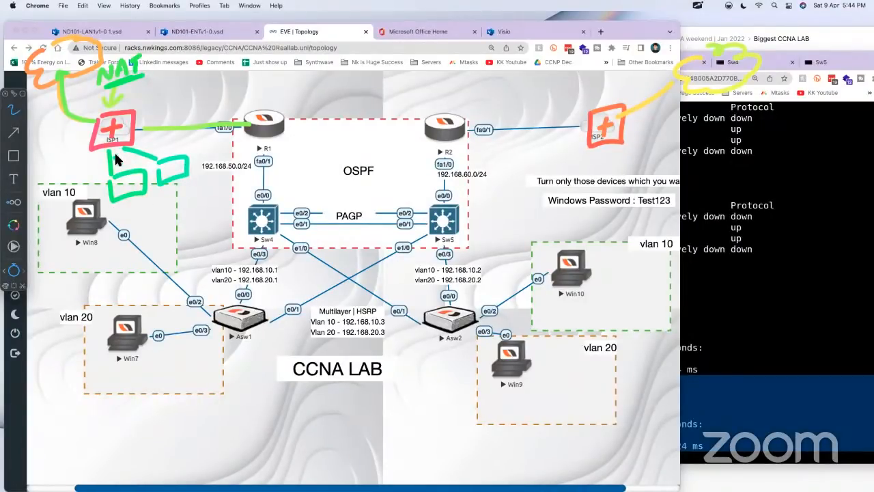
drag(123, 172, 60, 75)
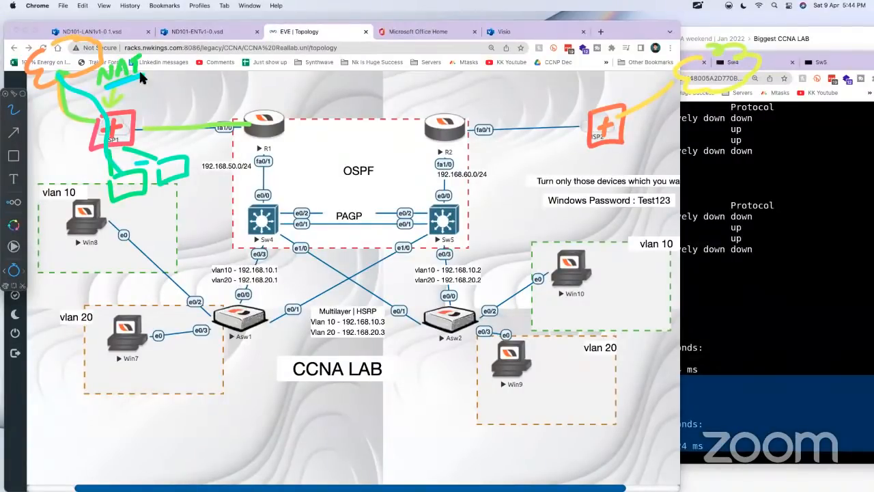
mouse_move(172, 130)
mouse_down()
mouse_move(274, 124)
mouse_move(247, 110)
mouse_move(291, 133)
mouse_move(256, 135)
mouse_up()
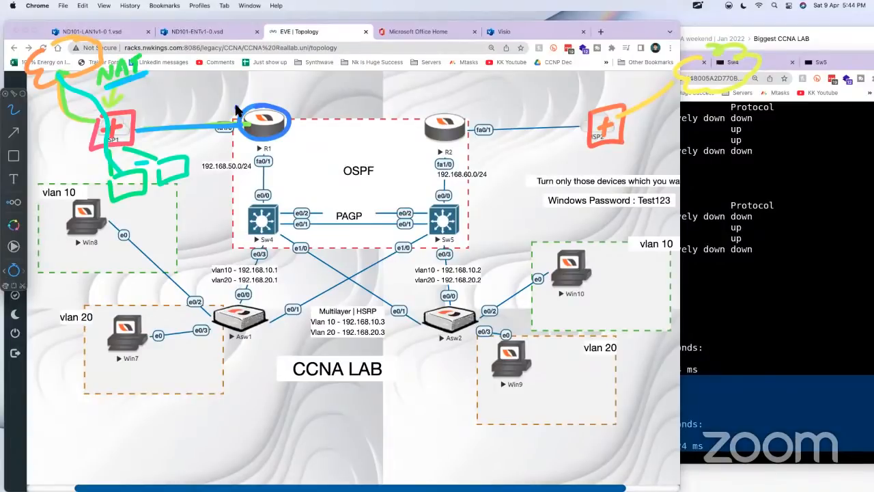
Step: Clear all the ScreenBrush drawings from the topology
click(697, 5)
click(717, 119)
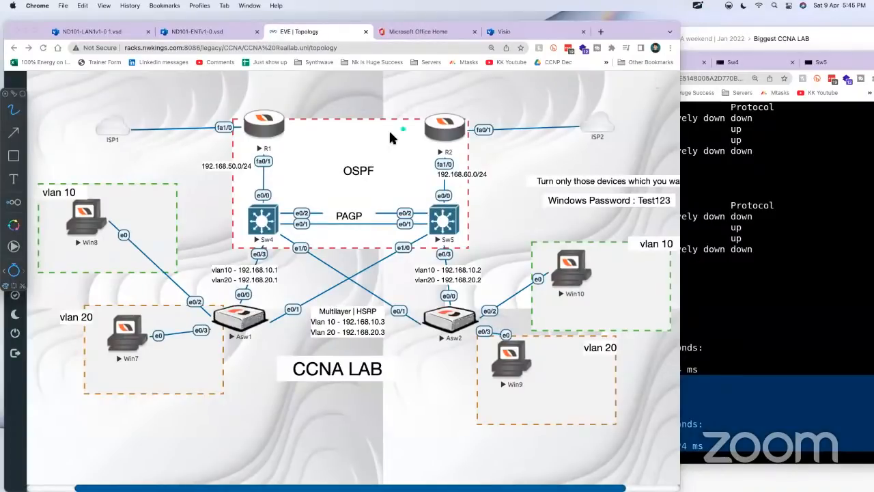
Step: Exit the drawing overlay and ping google.com again from the R1 console
key(Escape)
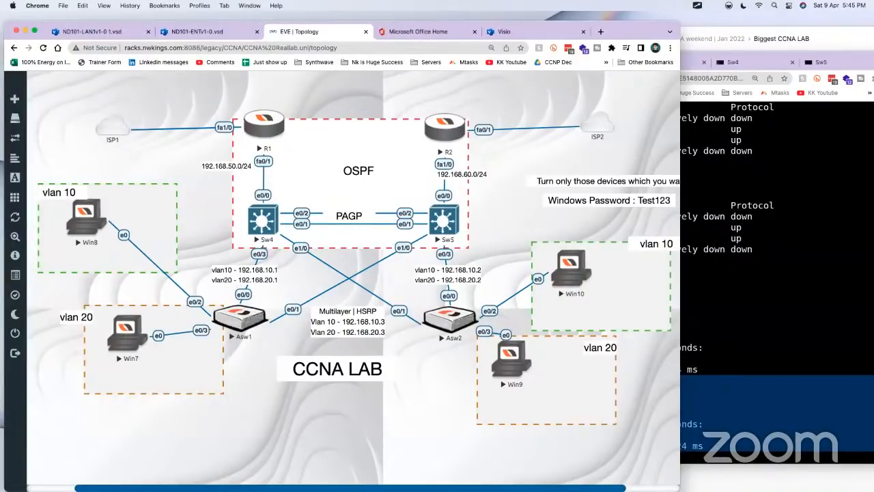
key(super+grave)
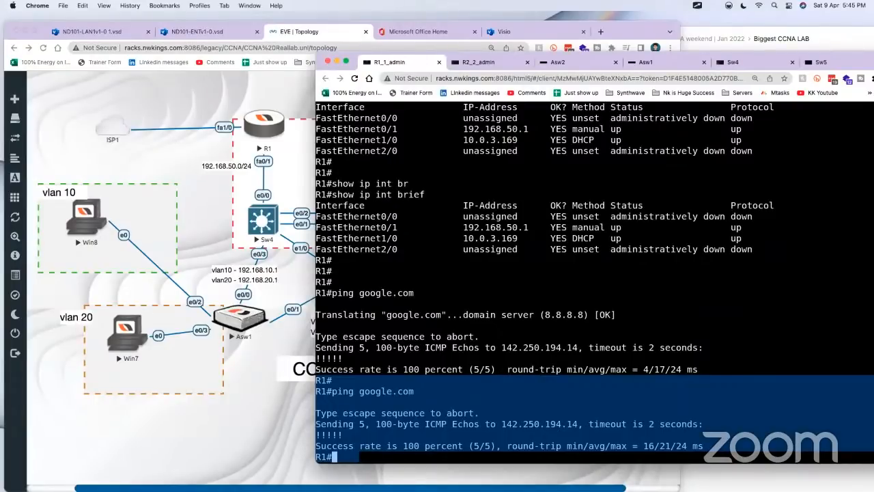
key(Return)
key(Return)
key(Up)
key(Return)
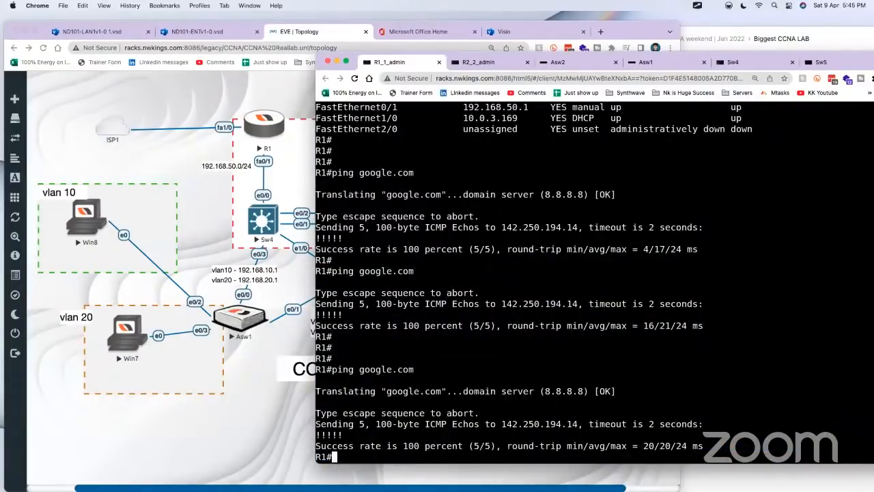
Step: Switch to the Craft notes and open the Sw4 configuration code block for editing
click(247, 423)
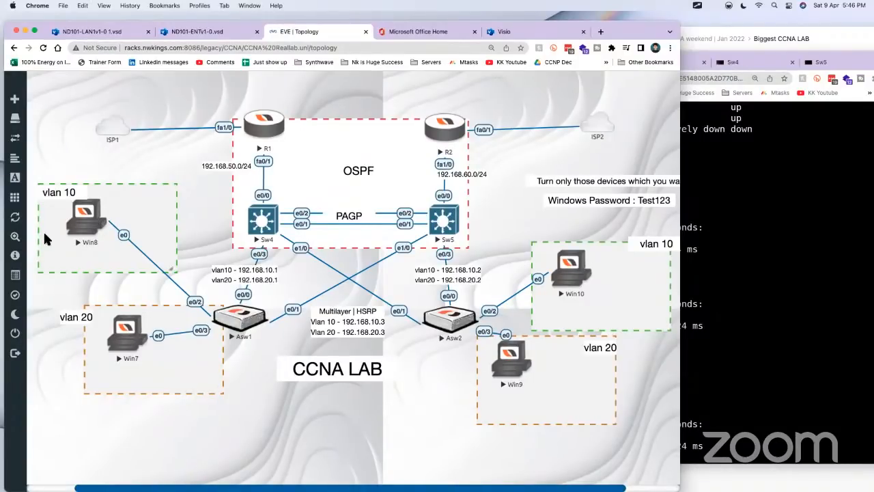
click(854, 32)
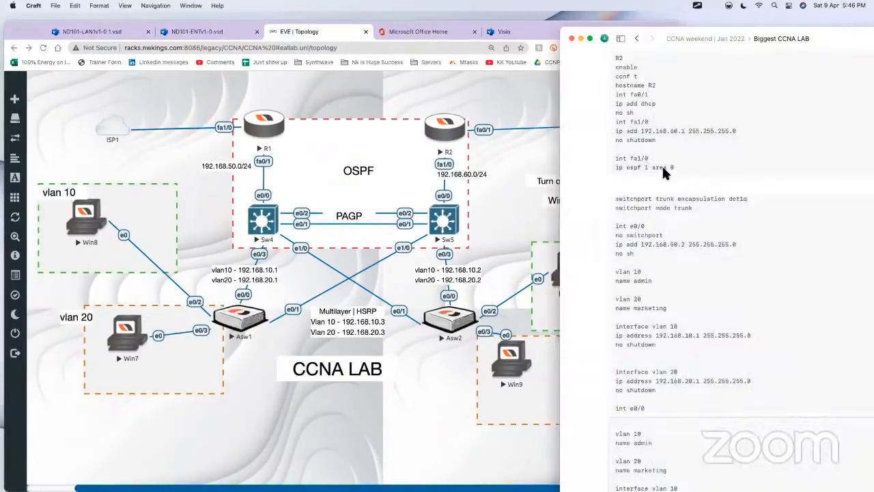
scroll(596, 267, down, 10)
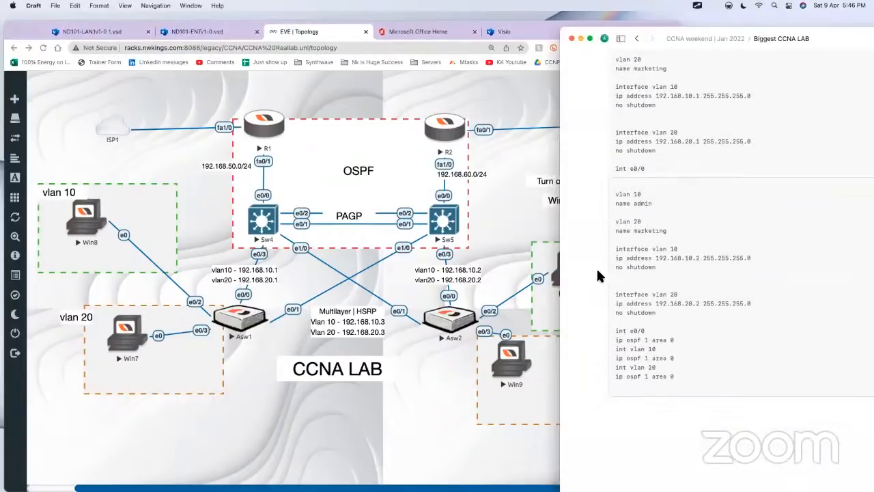
scroll(662, 236, up, 4)
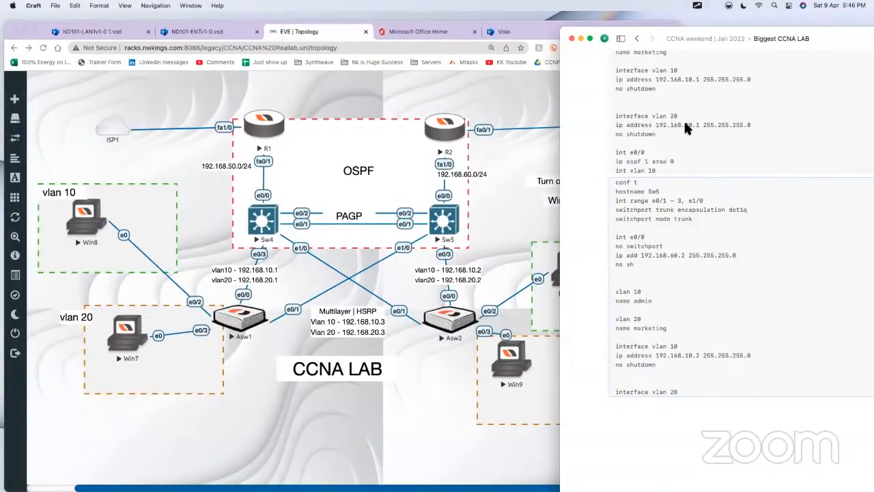
click(685, 107)
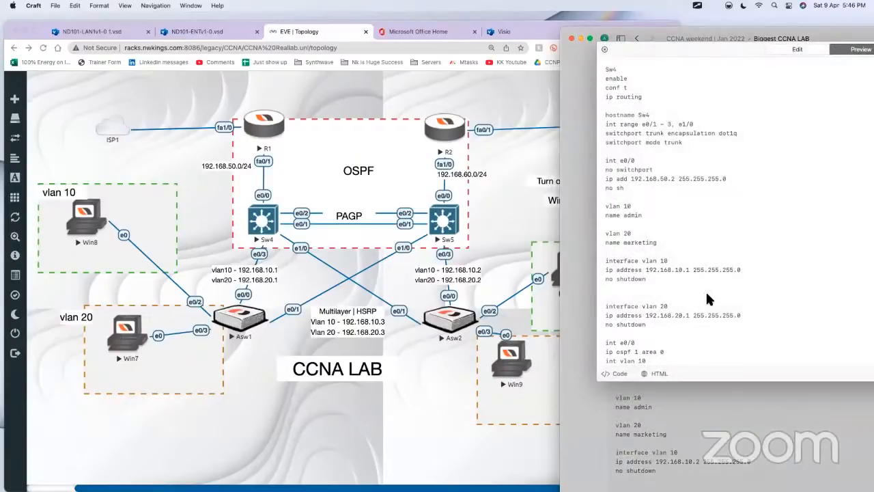
click(668, 318)
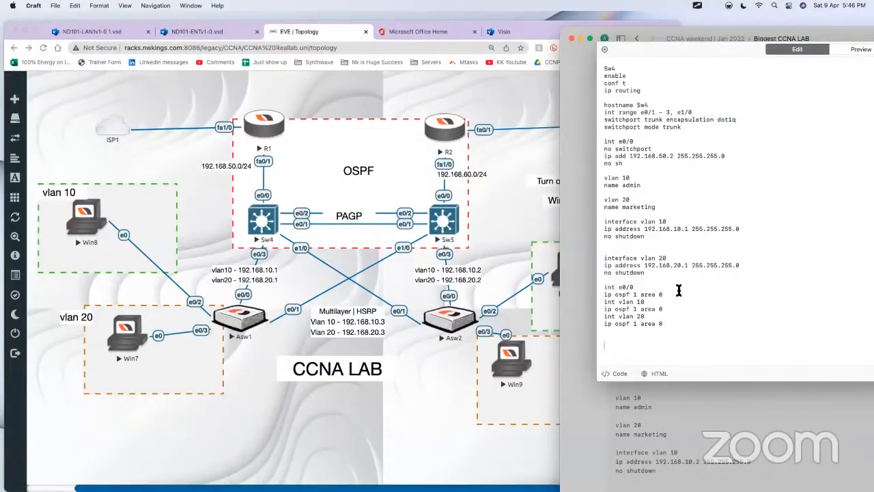
Step: Add "ip dhcp pool admin" with "default-router 192.168.10.1" at the end of the Sw4 configuration notes
key(Return)
key(Return)
text(ip dhcp pool admin)
key(Return)
text(de)
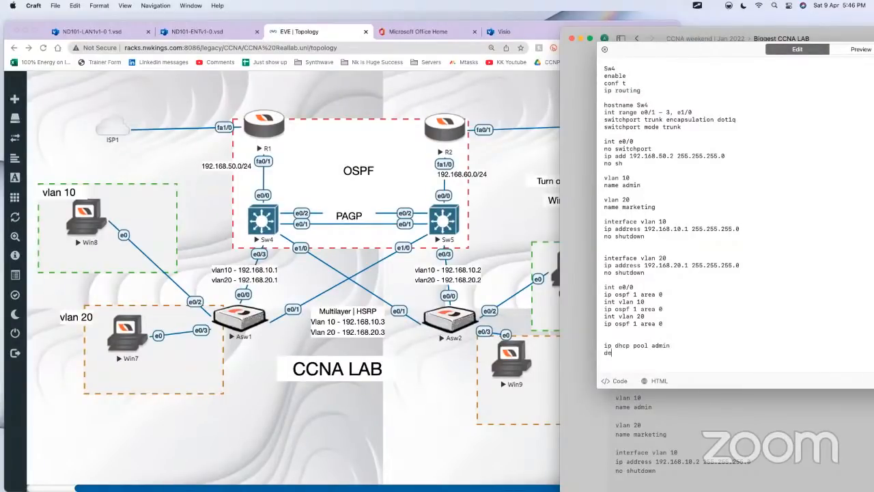
text(fault-router)
text(192.168.10.1)
Step: Add the line "network 192.168.10.0 255.255.255.0" to the admin pool in the notes
key(Return)
text(network 1)
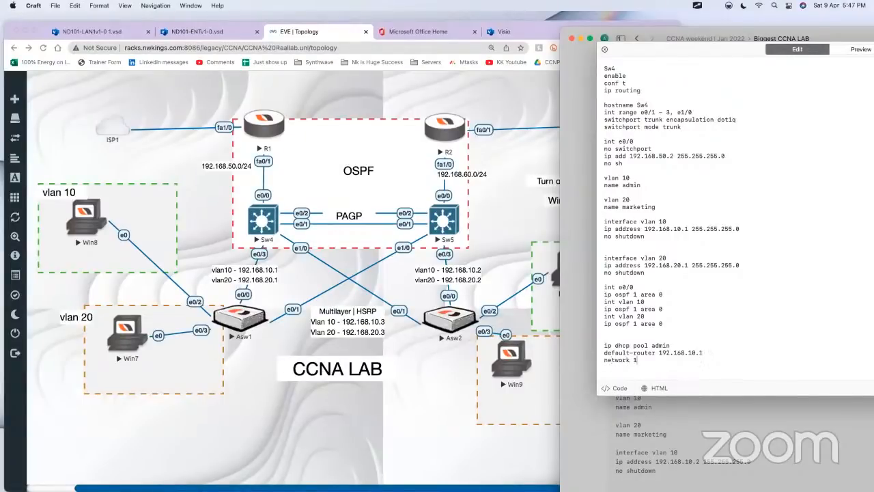
text(92.168.10.0 255.255.255.0)
Step: Duplicate the three admin DHCP pool lines below the original in the Sw4 notes
key(shift+Up)
key(shift+Up)
key(shift+Up)
key(super+c)
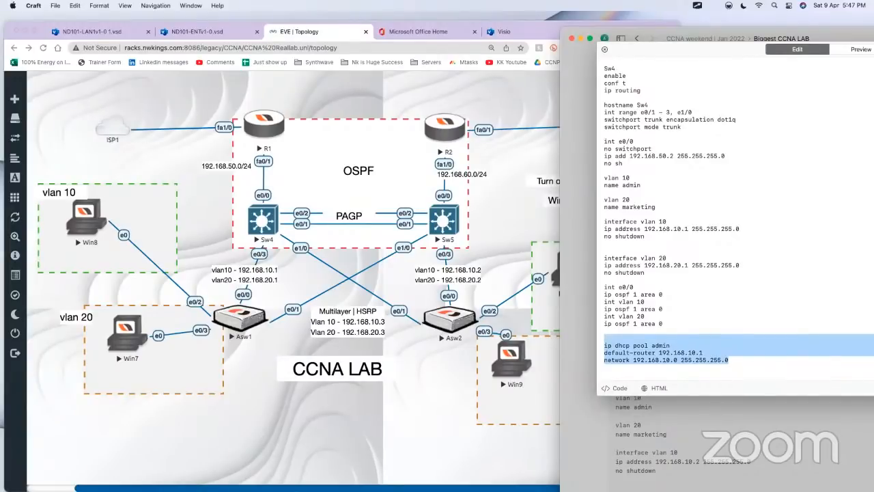
key(Right)
key(Return)
key(super+v)
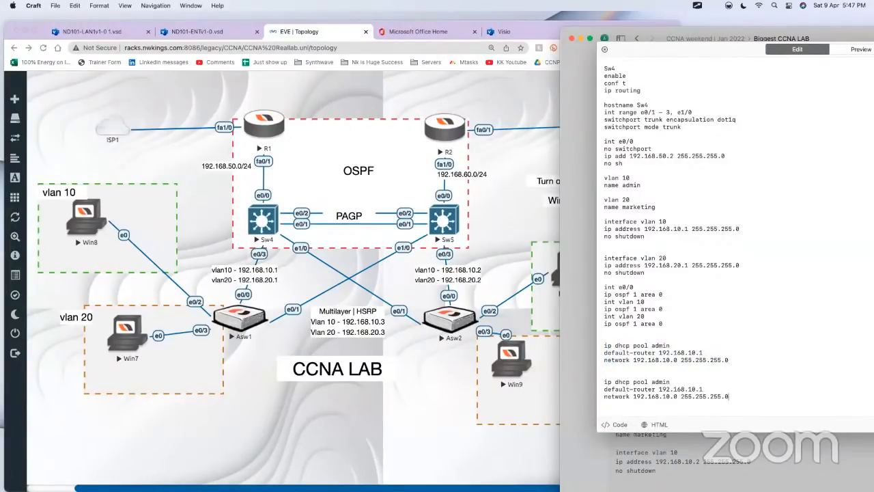
Step: Change the copied pool to marketing with default-router 192.168.20.1 and network 192.168.20.0, and select the lines of both pools
key(BackSpace)
key(BackSpace)
key(BackSpace)
key(BackSpace)
key(BackSpace)
text(marketing)
click(691, 389)
click(668, 401)
key(BackSpace)
text(2)
drag(735, 359, 598, 360)
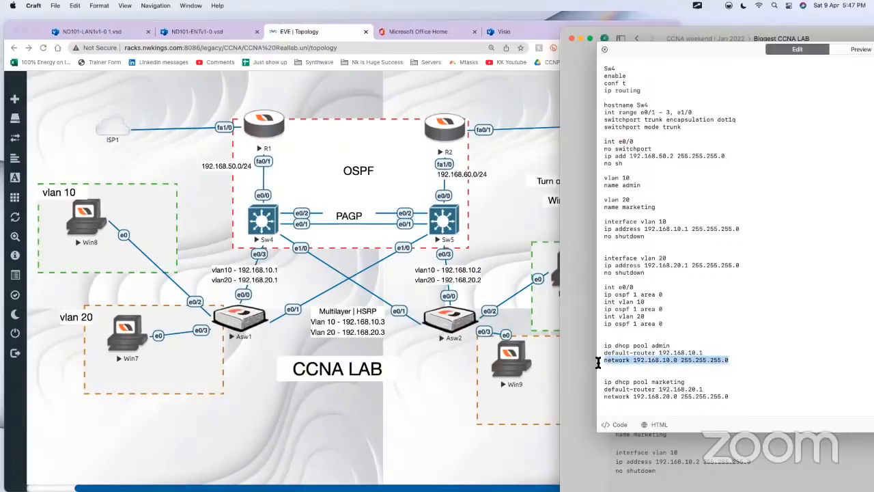
drag(742, 397, 601, 345)
Step: Switch to the Sw4 console and exit interface configuration to global configuration mode
click(381, 291)
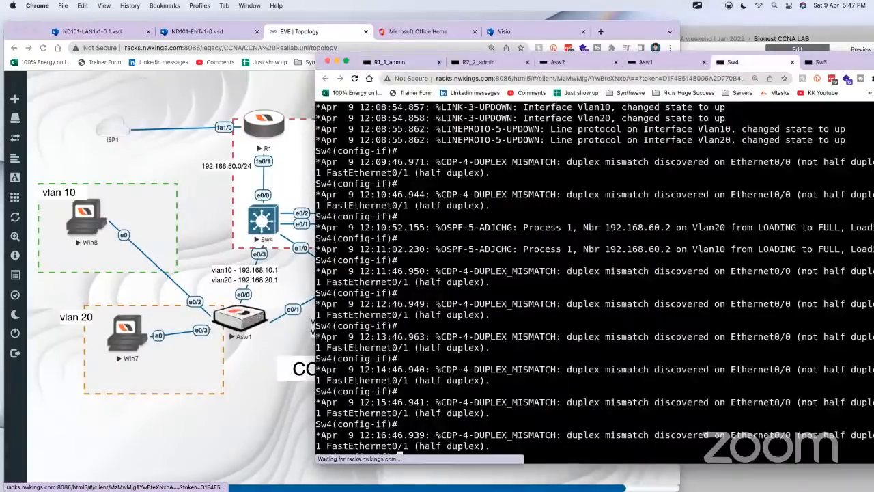
click(263, 219)
key(Return)
key(Return)
key(Return)
key(Return)
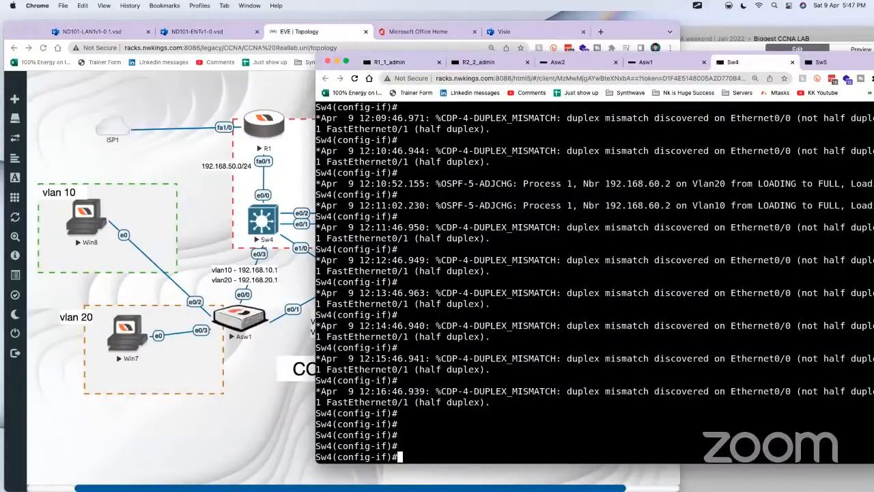
text(ex)
key(Return)
Step: Try to complete a command that turns off CDP logging on Sw4, testing "no cdp log" and "no cdp mu"
text(no cdp loi)
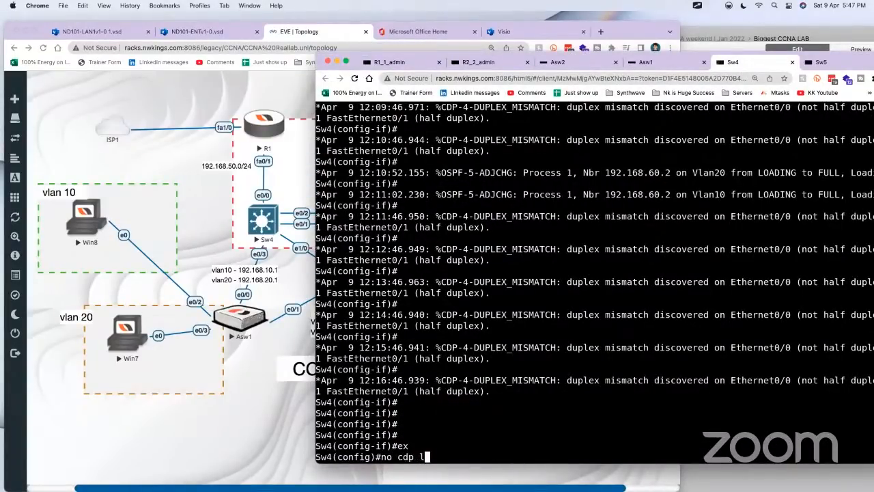
key(Tab)
key(BackSpace)
text(g)
key(Tab)
key(BackSpace)
key(BackSpace)
key(BackSpace)
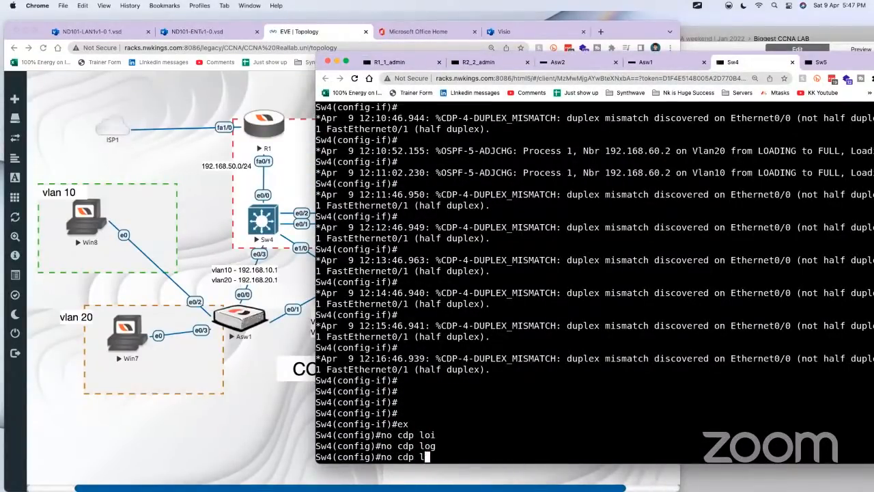
text(mu)
key(Tab)
text(i)
key(Tab)
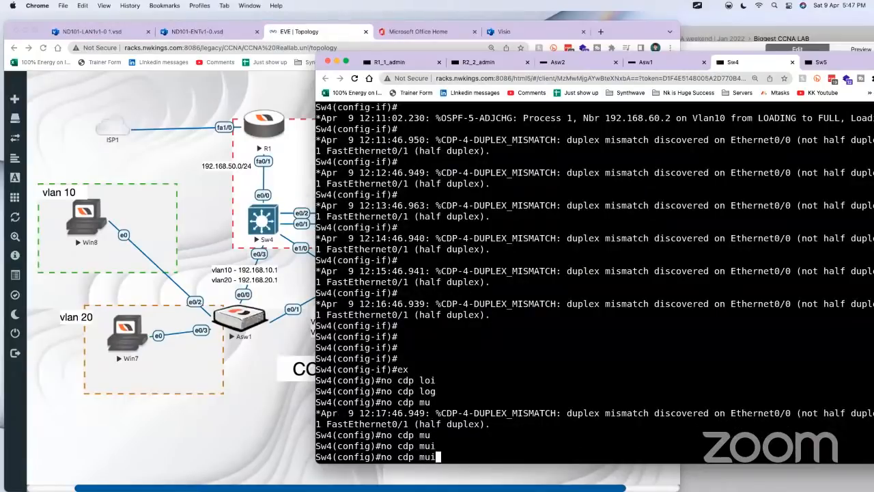
Step: Try "no cdp log mi" on Sw4, and request the command help for "no cdp log" and "no cdp"
key(BackSpace)
key(BackSpace)
key(BackSpace)
text(ki)
key(BackSpace)
key(BackSpace)
text(log)
key(Tab)
text(mi)
key(Tab)
key(BackSpace)
key(BackSpace)
text(?)
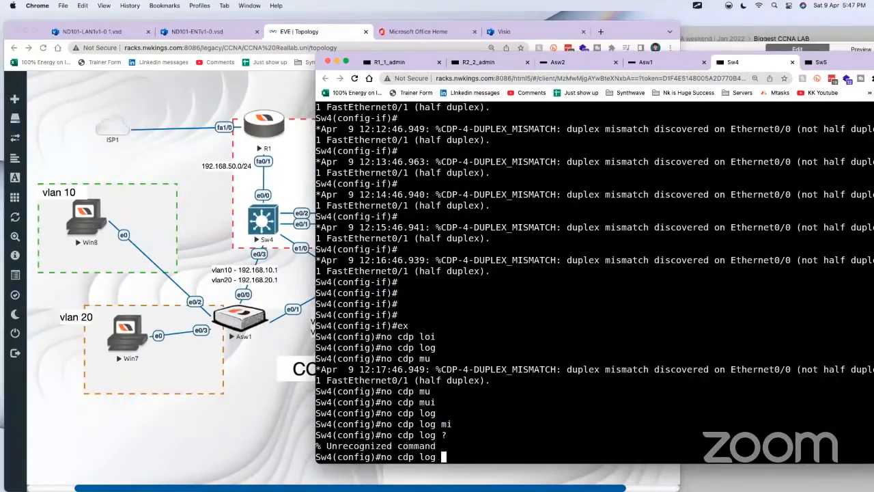
key(BackSpace)
key(BackSpace)
key(BackSpace)
key(BackSpace)
text(?)
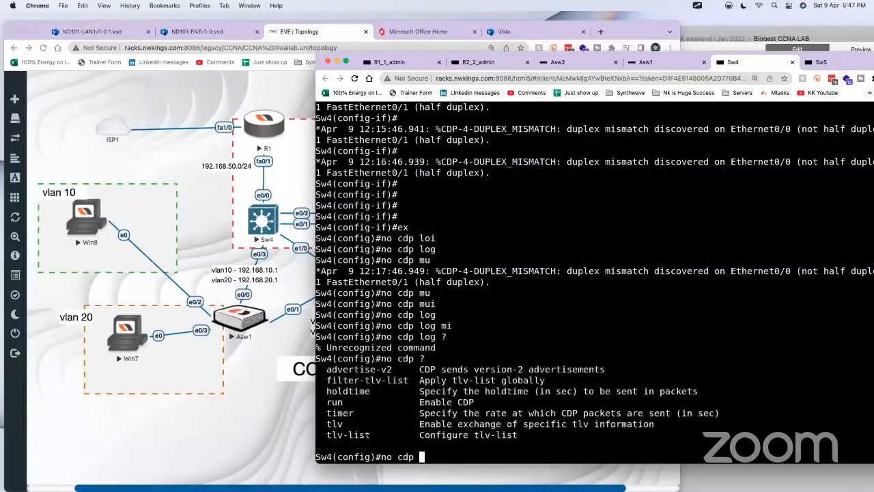
text(lo)
Step: Retry "no cdp log mi" on Sw4 and list the available "no cdp" options again
key(Tab)
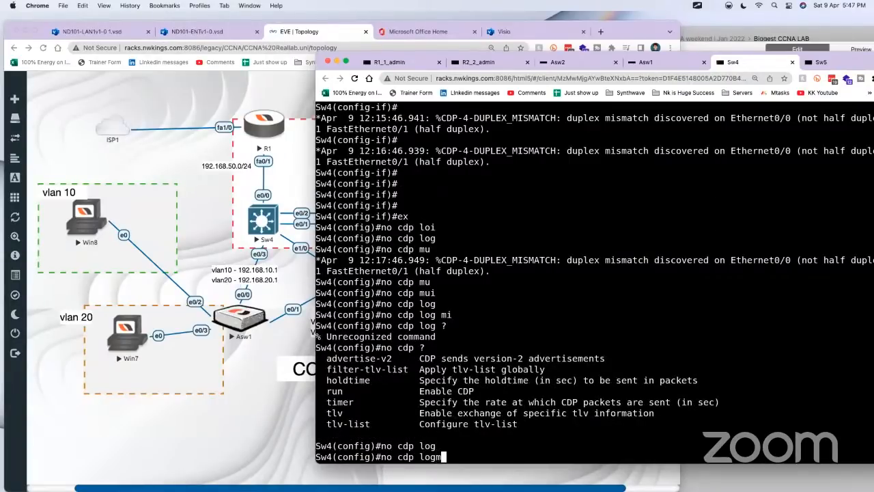
text(mi)
key(BackSpace)
key(BackSpace)
text(?)
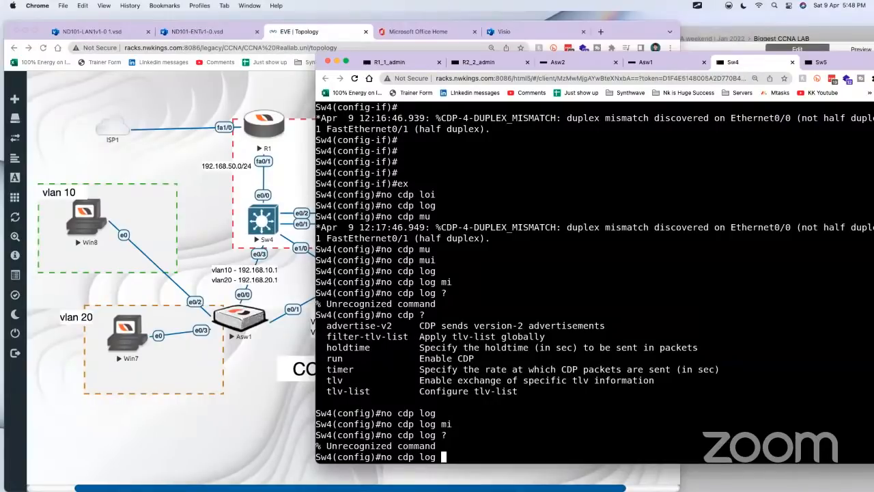
key(BackSpace)
key(BackSpace)
key(BackSpace)
key(BackSpace)
key(BackSpace)
text(?)
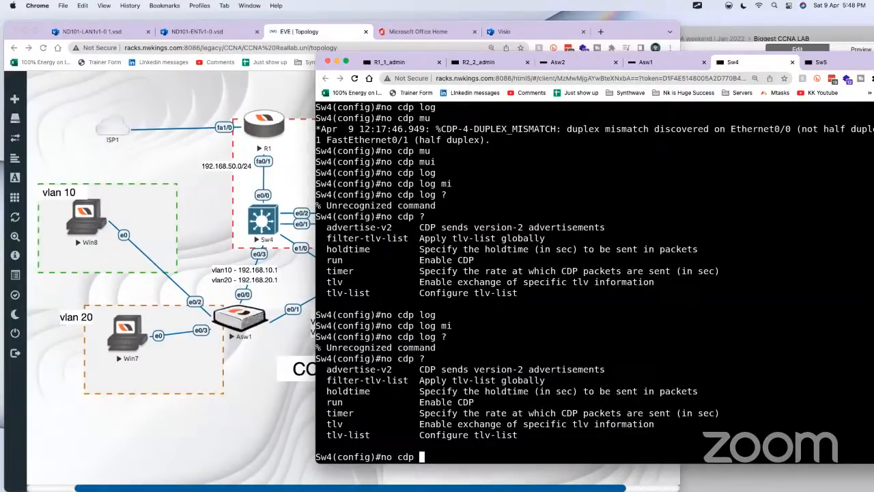
Step: Create a DHCP pool named admin on Sw4 from global configuration mode
scroll(594, 280, up, 10)
scroll(594, 280, down, 10)
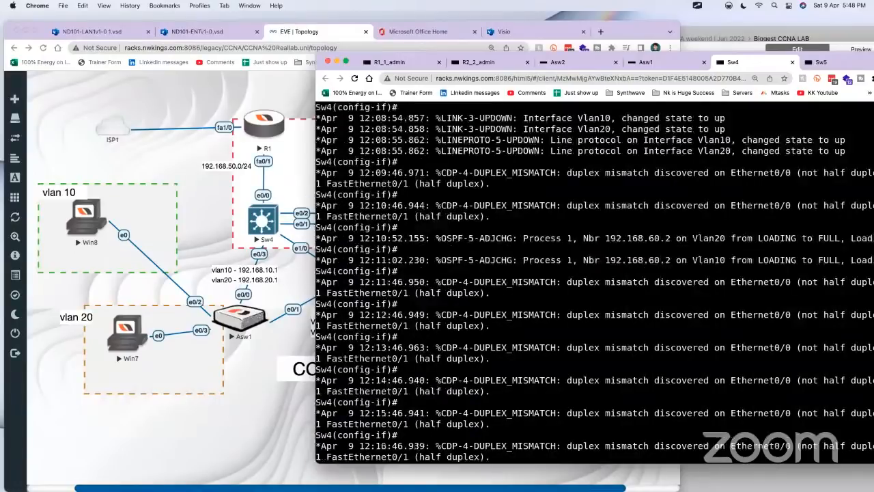
scroll(594, 280, down, 5)
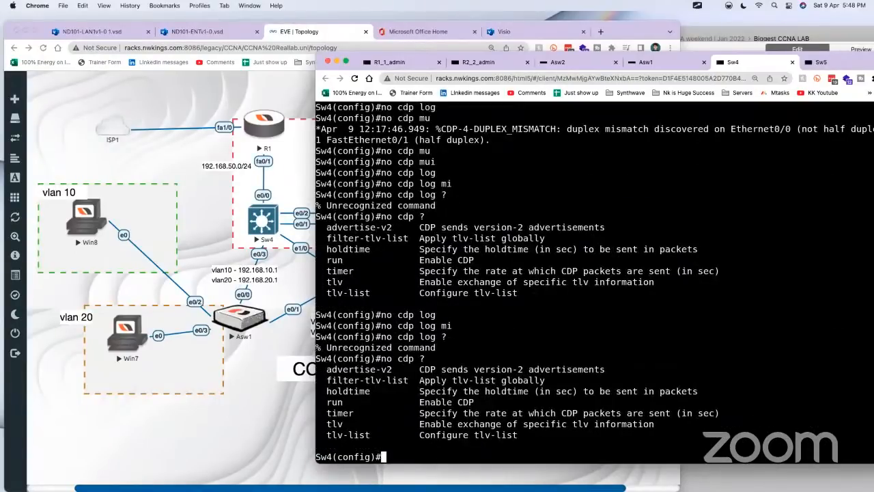
key(Return)
key(Return)
key(Return)
key(Return)
text(ip dhc)
key(Tab)
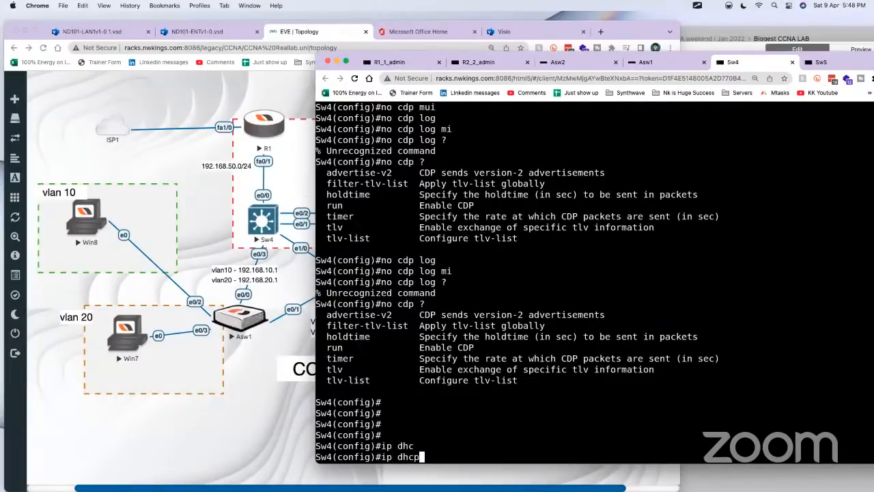
text(poo)
key(Tab)
text(admin)
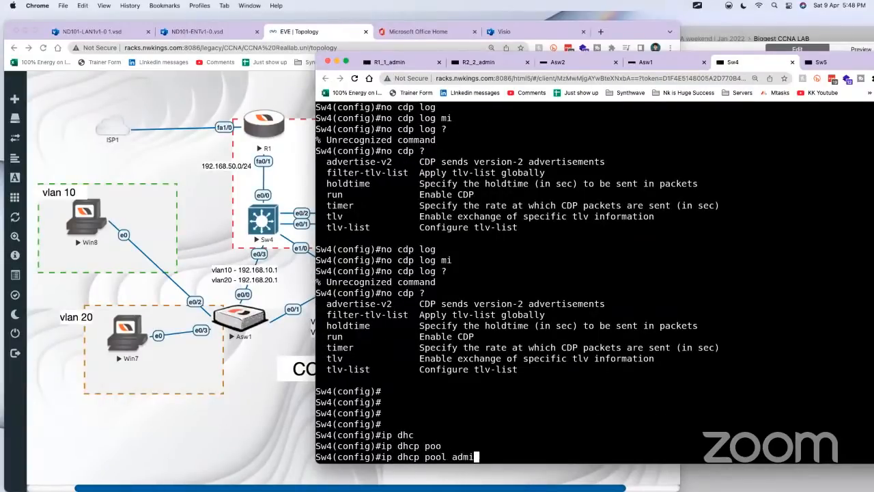
key(Return)
Step: Set the admin pool's default router to 192.168.10.1 and network to 192.168.10.0 255.255.255.0, and exit the pool configuration
text(def)
key(Tab)
text(192.168.10.1)
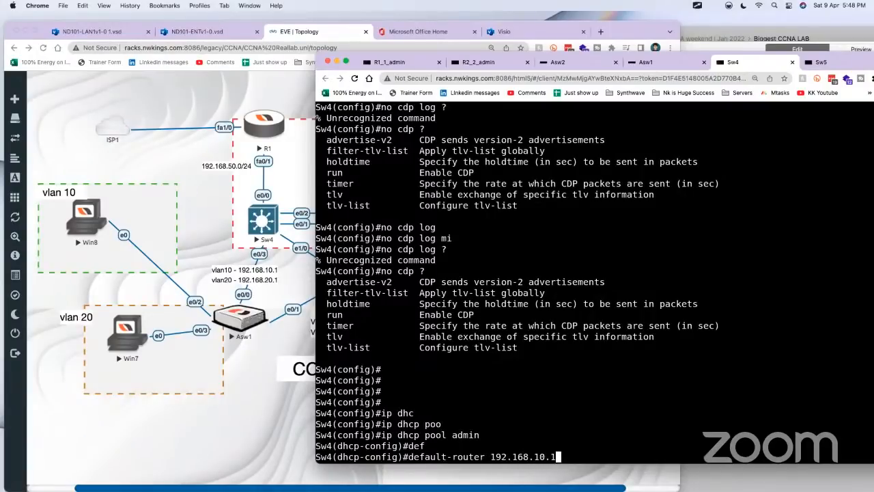
key(Return)
text(ne)
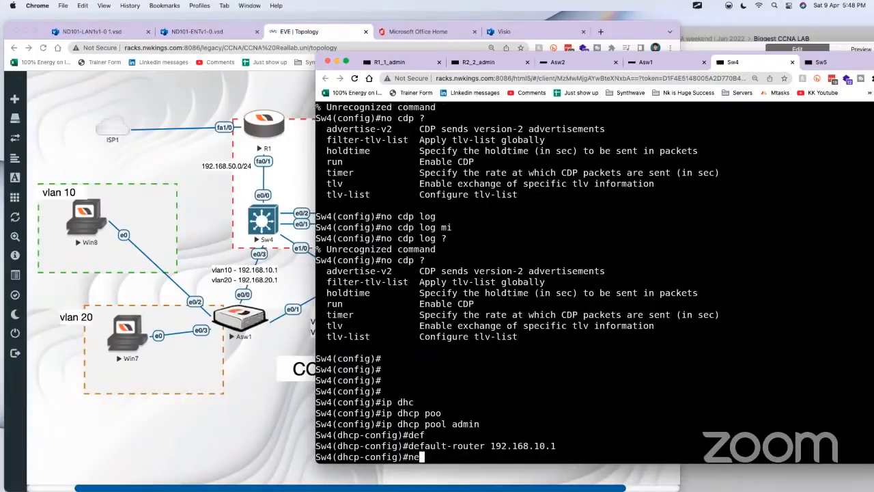
text(twork 192.168)
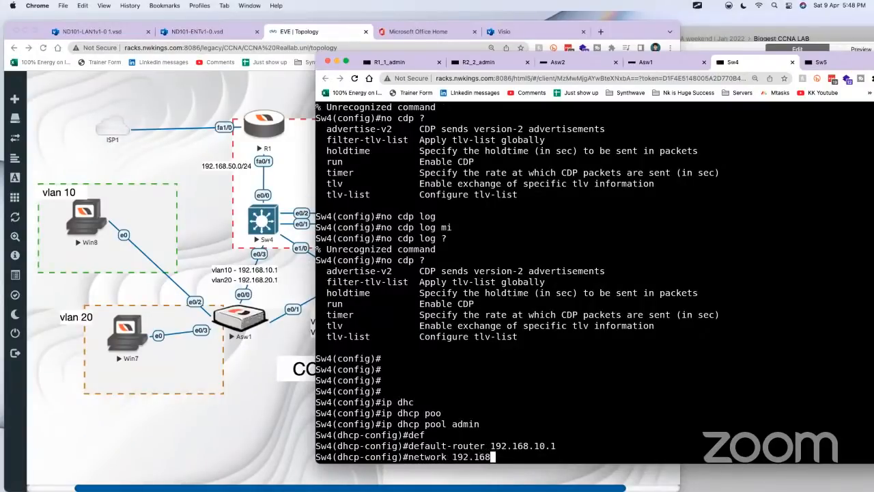
text(.10.0 255.255.255.0)
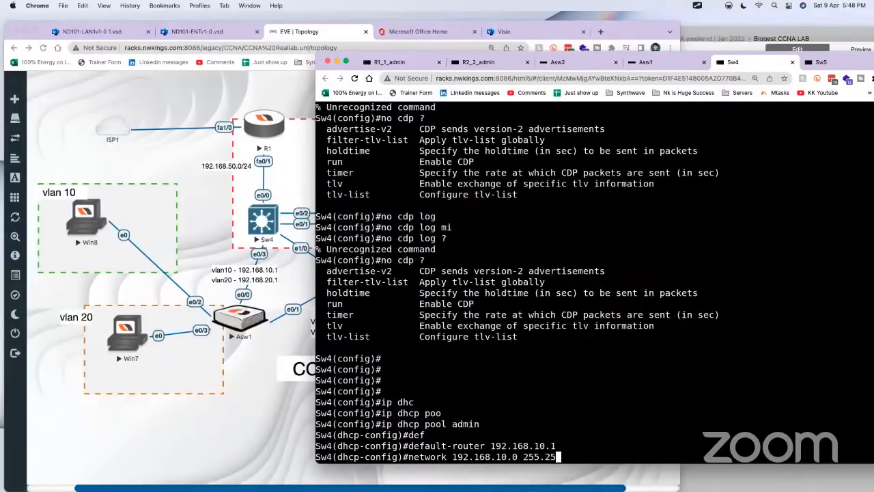
key(Return)
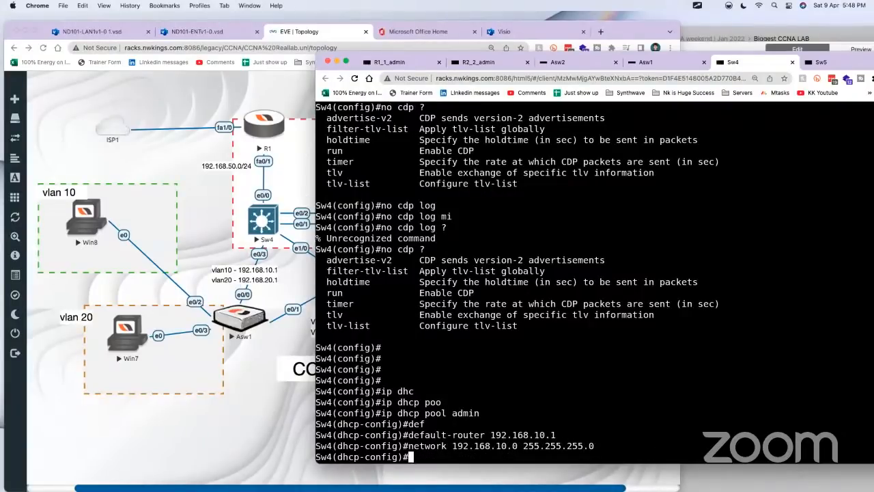
key(Return)
text(ex)
key(Return)
key(Return)
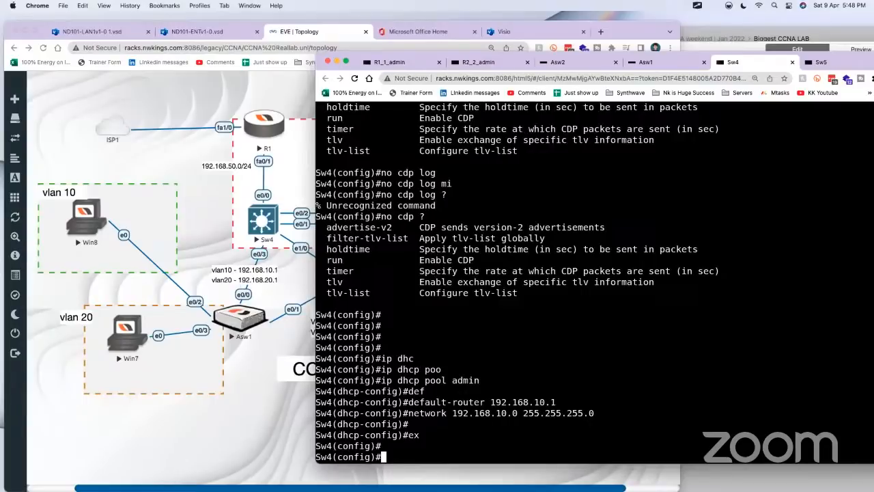
Step: Create a DHCP pool named marketing on Sw4 with default router 192.168.20.1
text(ip dhcp pool marketing)
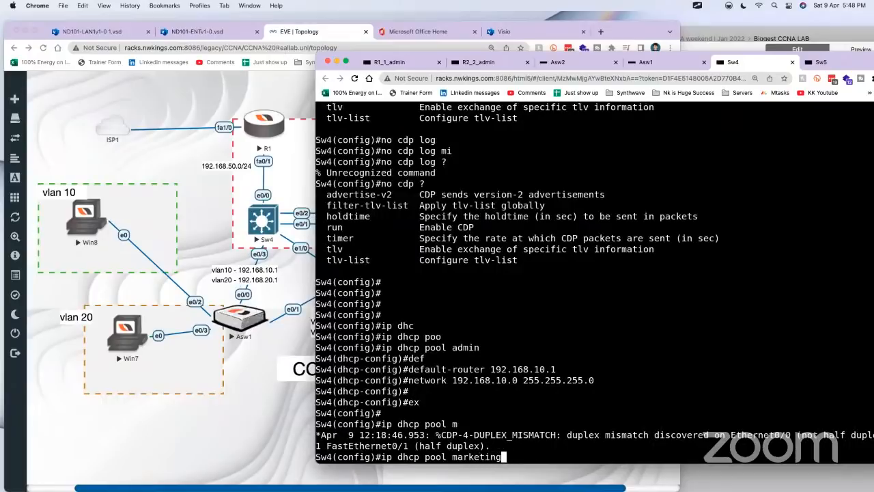
key(Return)
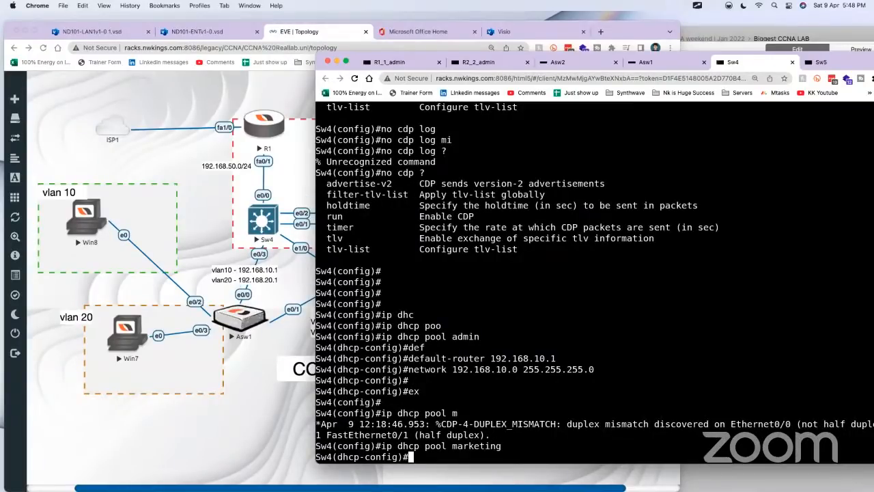
text(def)
key(Tab)
text(192.168.)
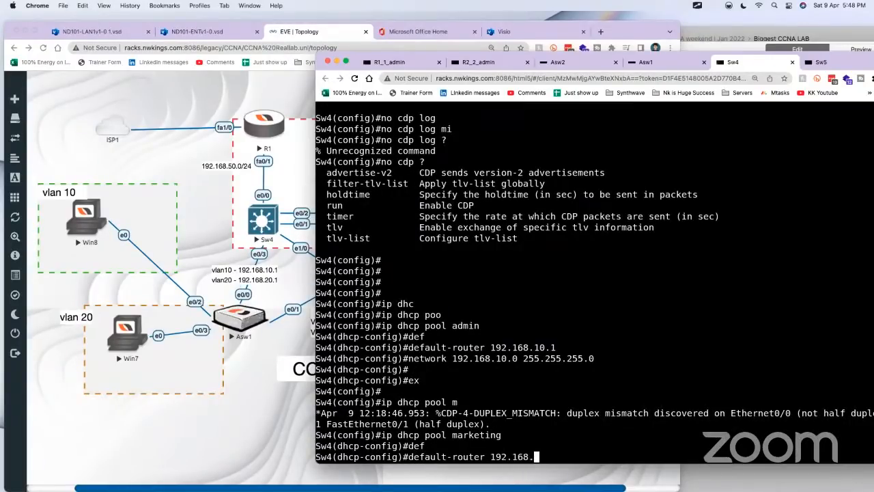
text(20.1)
key(Return)
Step: Set the marketing pool's network to 192.168.20.0 255.255.255.0 and return to privileged EXEC mode
text(nfig)#n)
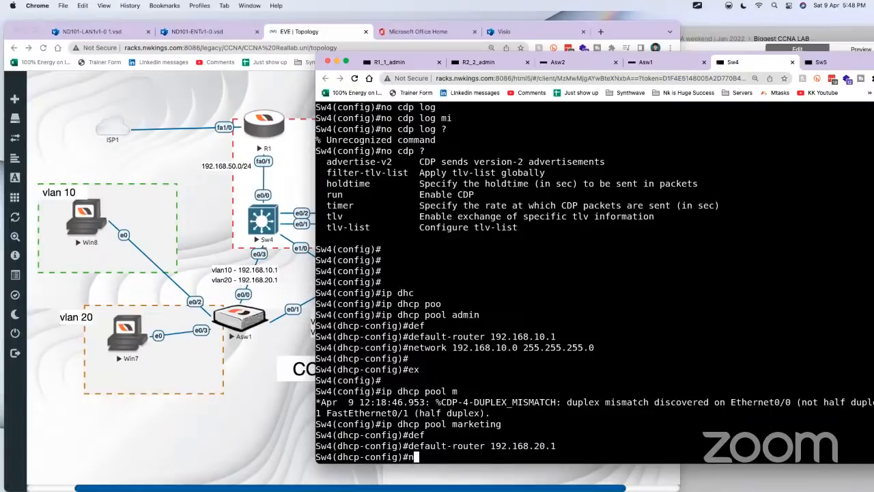
text(etwork 192.168.2)
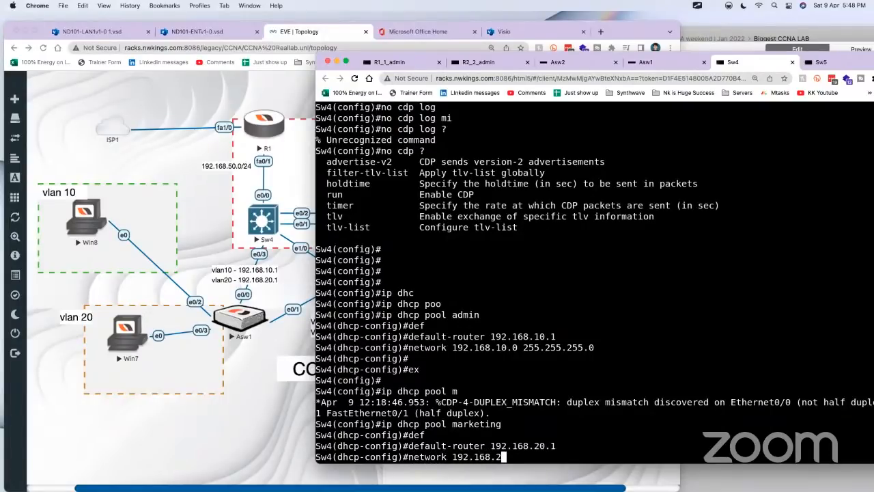
text(0.0 255.255.25)
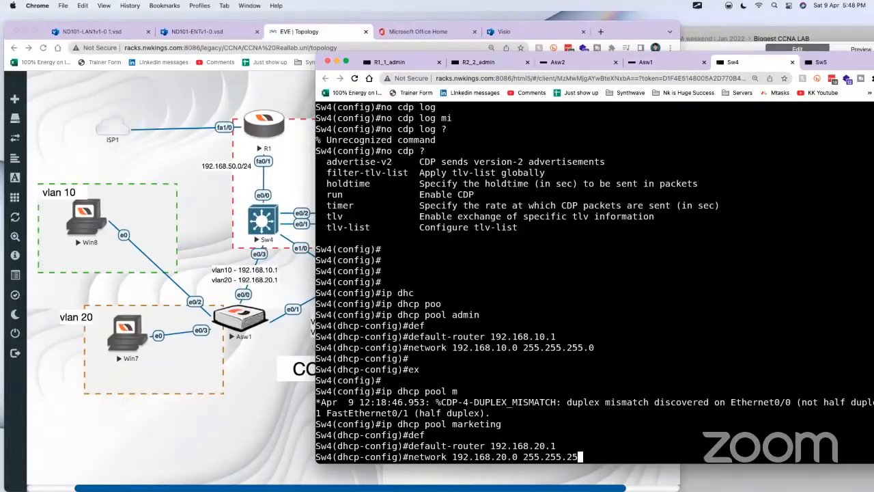
text(5.0)
key(Return)
text(end)
key(Return)
key(Return)
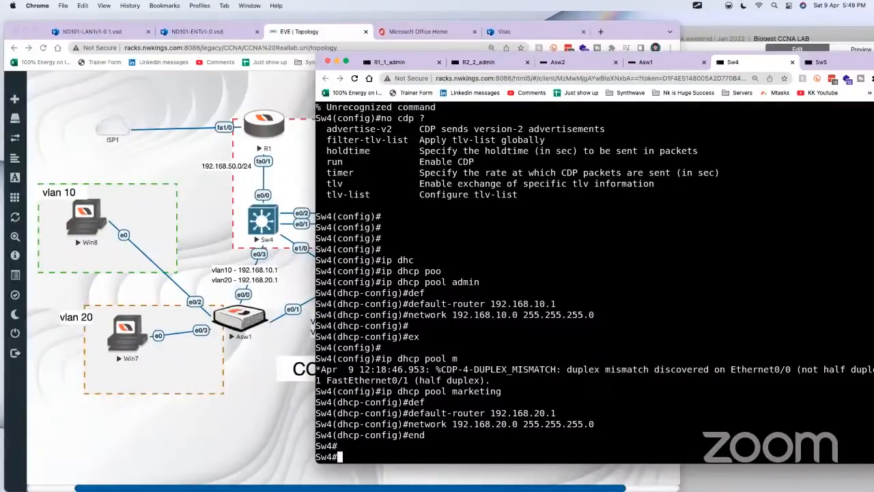
Step: Display the brief IP interface summary on Sw4
text(show ip i)
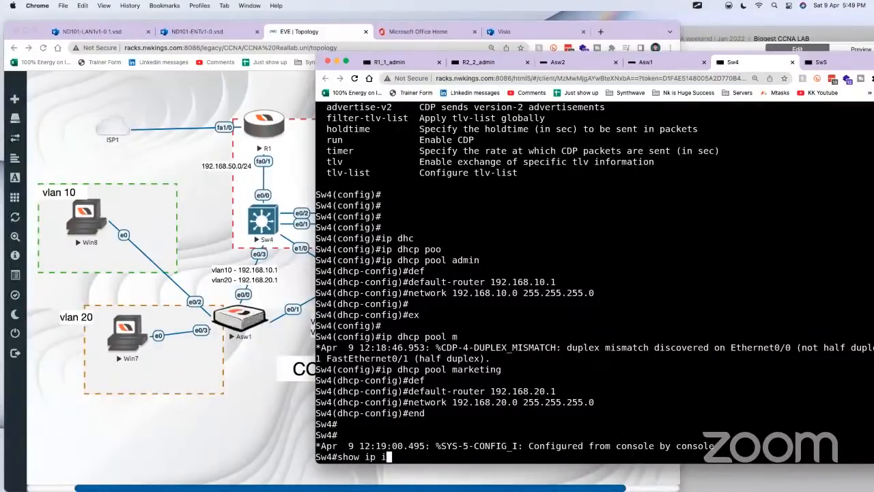
text(nt br)
key(Tab)
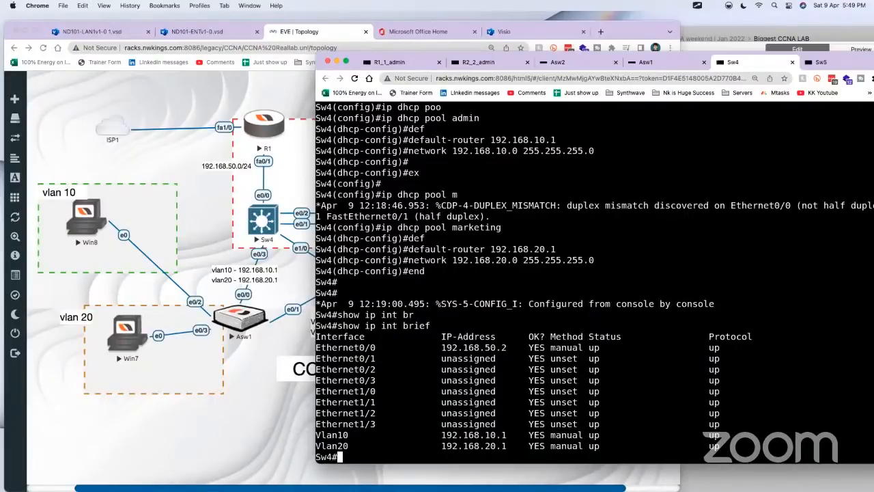
Step: Display the configured DHCP pools on Sw4
text(show ip dh)
key(Tab)
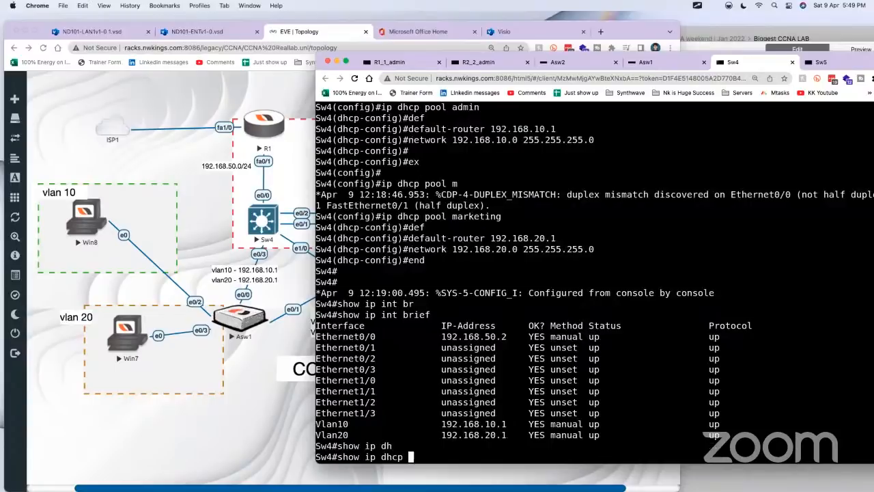
text(po)
key(Tab)
key(Return)
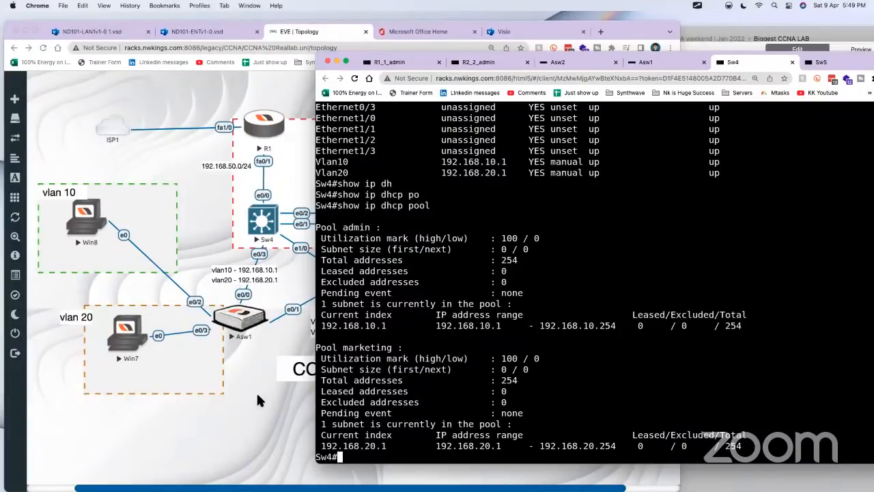
Step: Switch to the Craft notes and close the open Sw4 code block
click(256, 391)
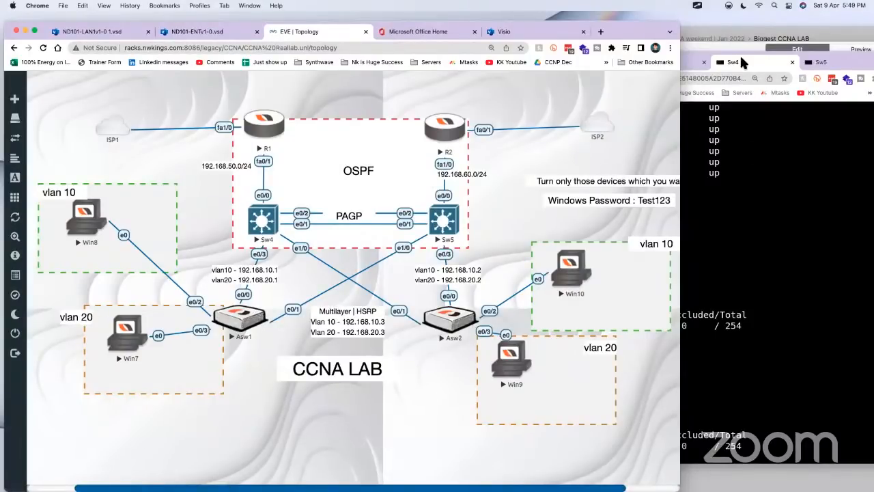
click(721, 42)
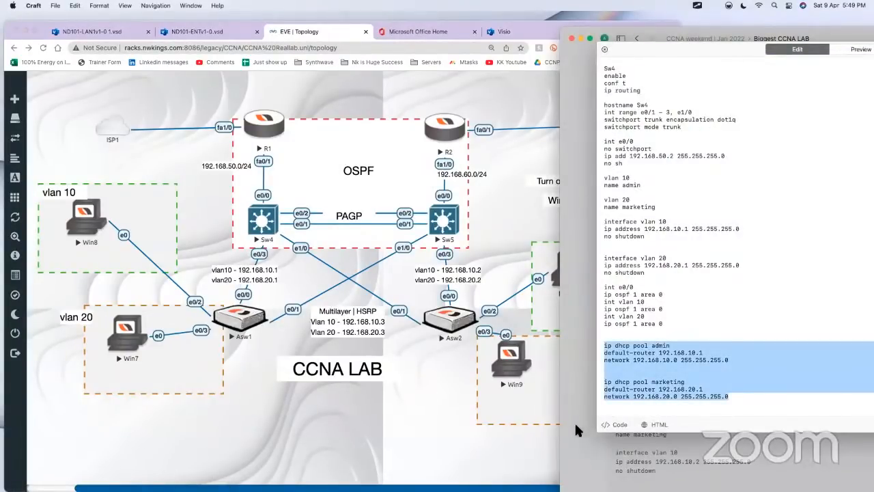
click(660, 212)
drag(599, 177, 671, 207)
key(cmd+c)
key(Escape)
scroll(680, 363, up, 1)
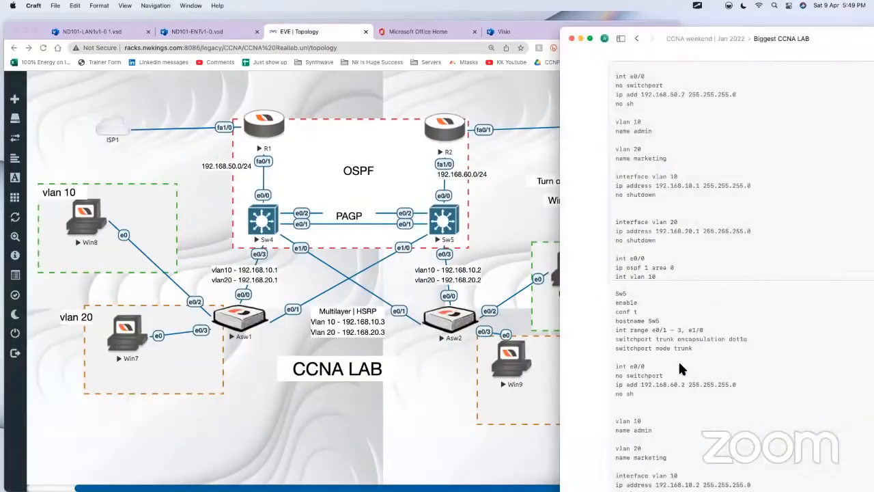
Step: Insert a new code block below the Sw5 configuration and head it ASW1
scroll(688, 265, down, 2)
scroll(730, 369, down, 3)
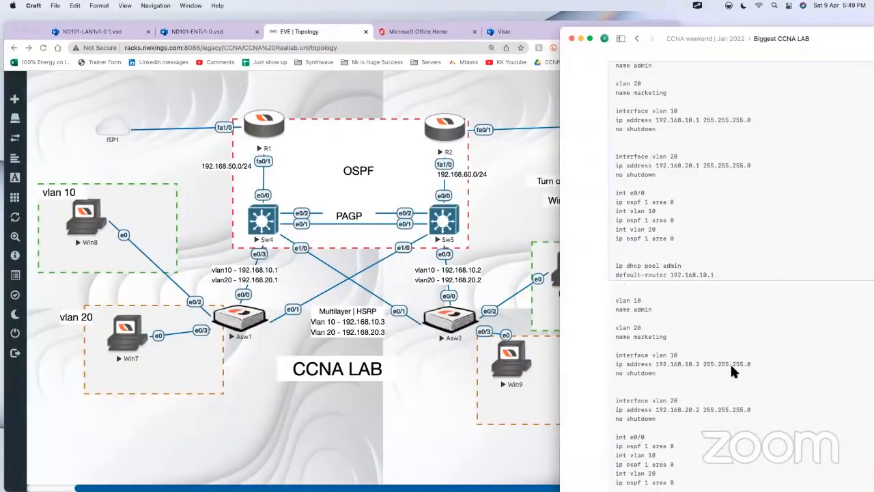
scroll(603, 271, down, 5)
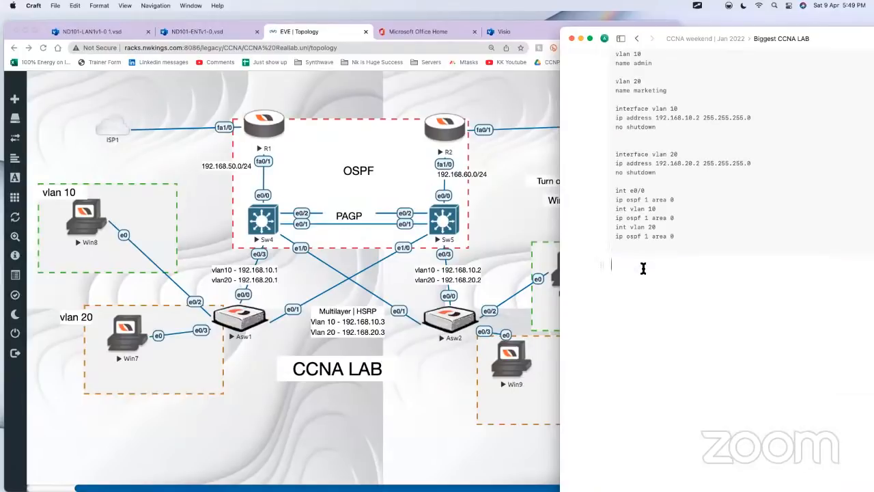
text(/code)
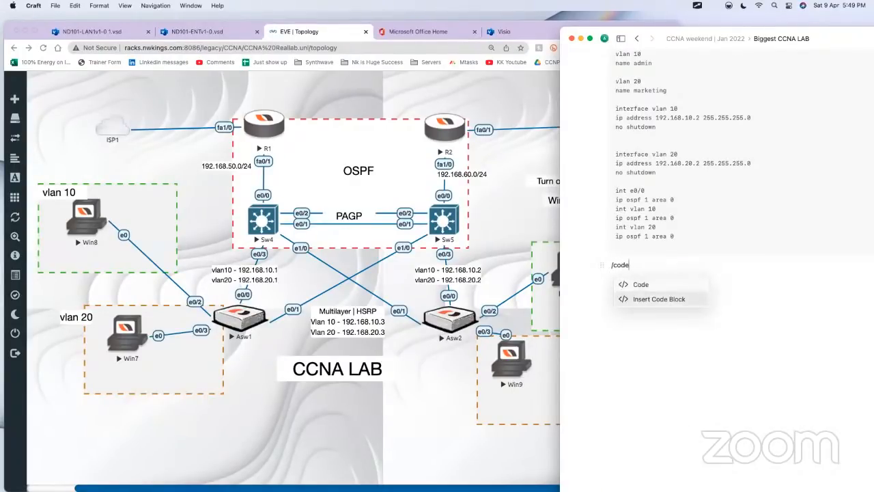
key(Return)
text(ASW1)
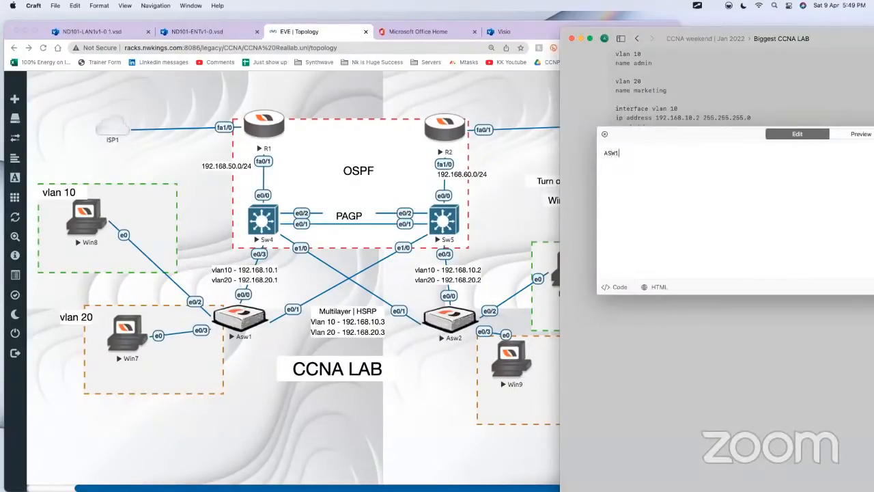
key(Return)
key(Return)
Step: Add the commands "enable", "conf t" and "hostname asw1" to the ASW1 code block
text(enable)
key(Return)
text(conf t)
key(Return)
text(hostname asw1)
Step: Add "int range e0/0, e0/1" followed by "switchport mode trunk" to the ASW1 configuration
text(int e0/0)
key(BackSpace)
key(BackSpace)
key(BackSpace)
key(BackSpace)
text(range e0/0, e0/1)
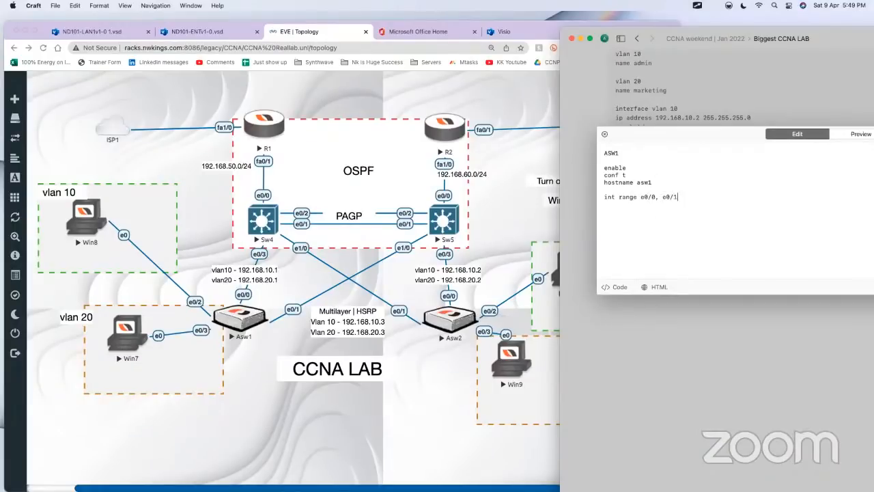
key(Return)
text(switchport mode trunk1)
key(BackSpace)
Step: Insert "switchport trunk encapsulation dot1q" above the "switchport mode trunk" line in the ASW1 block
key(Up)
key(Return)
text(switcg)
key(BackSpace)
text(hport)
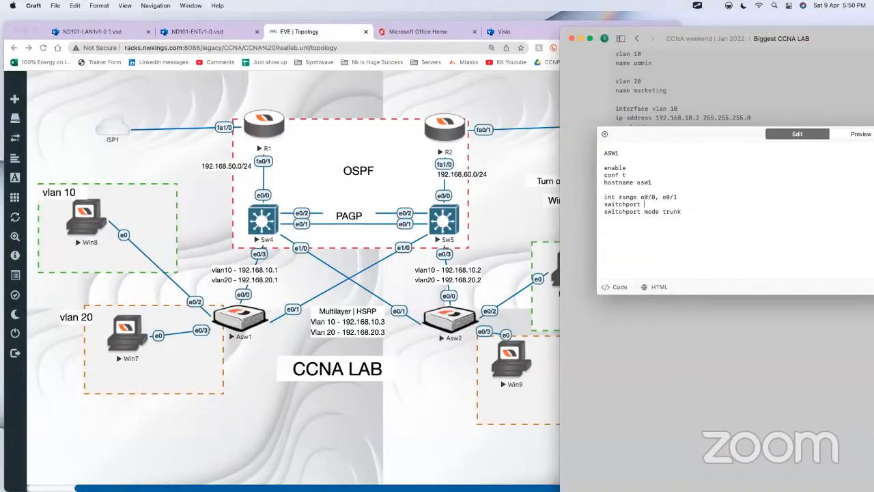
text(trunk encapsulation dot1q)
drag(682, 212, 597, 211)
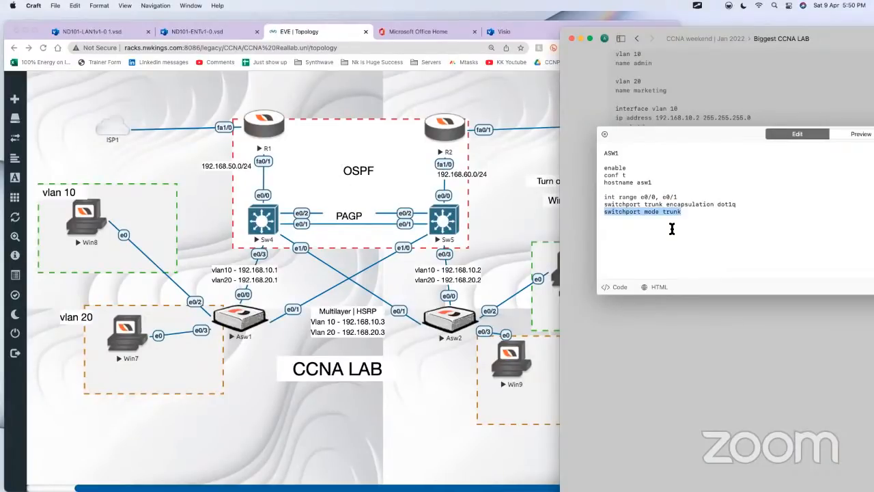
Step: Paste the VLAN 10 admin and VLAN 20 marketing definitions below the ASW1 trunk commands
key(Down)
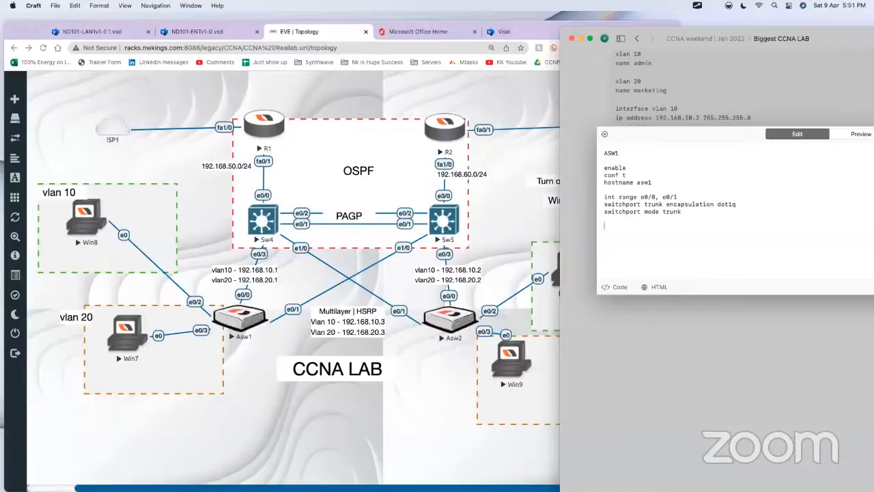
key(cmd+v)
key(Return)
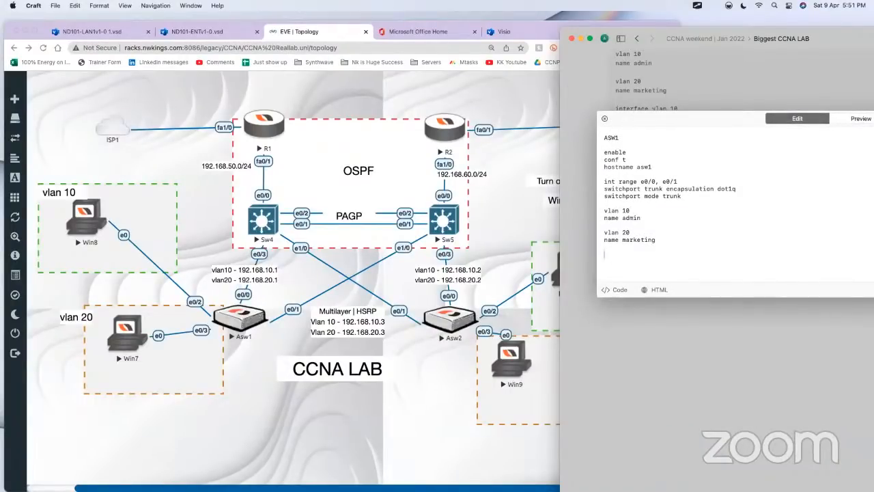
Step: Add "int e0/2" with "switchport access vlan 10" below the ASW1 VLAN definitions
text(int e0/1)
key(BackSpace)
text(2)
key(Return)
text(switchpo)
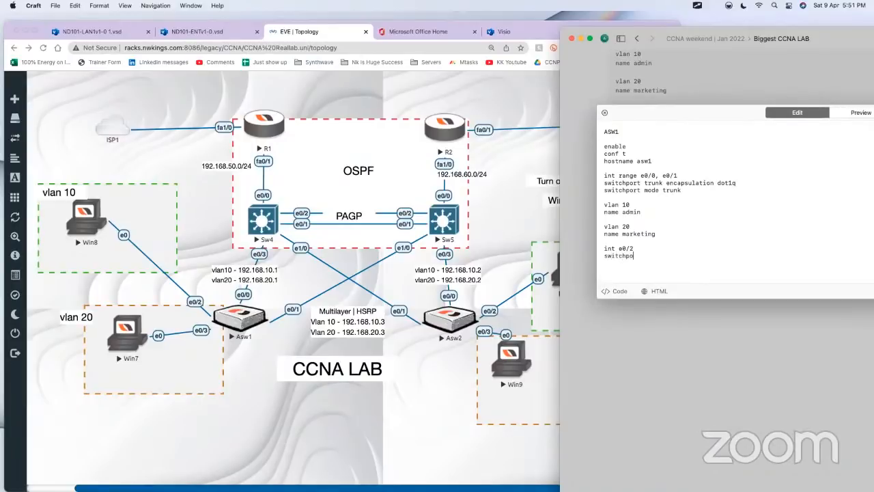
text(rt access vlan 10)
key(Return)
Step: Add "int e0/3" with "switchport access vlan 20" at the end of the ASW1 block
text(int e0/3)
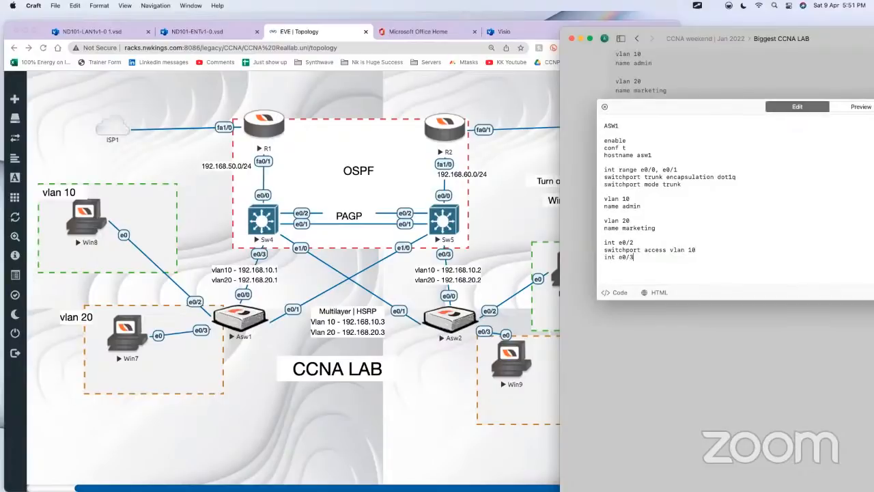
key(Return)
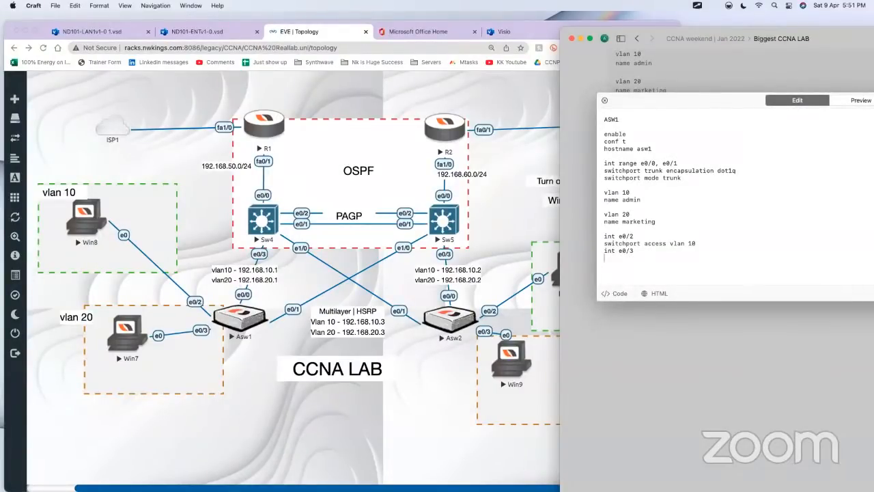
text(switchport access vlan 20)
key(super+a)
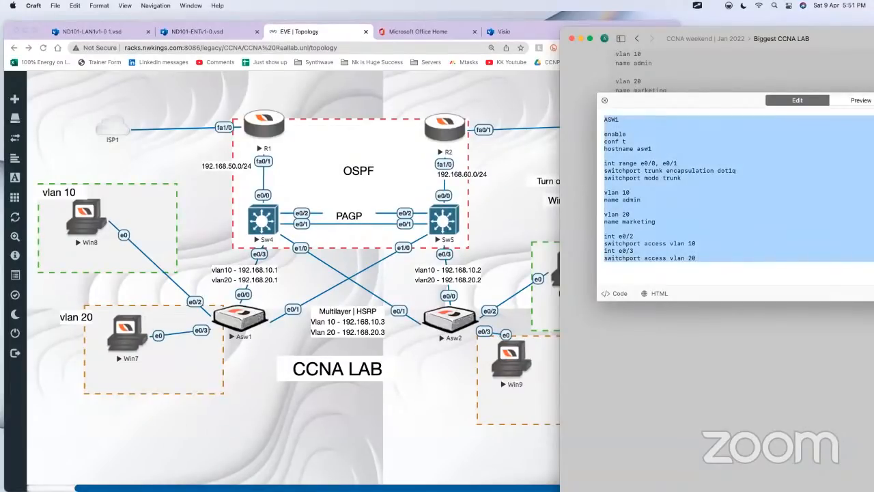
click(689, 228)
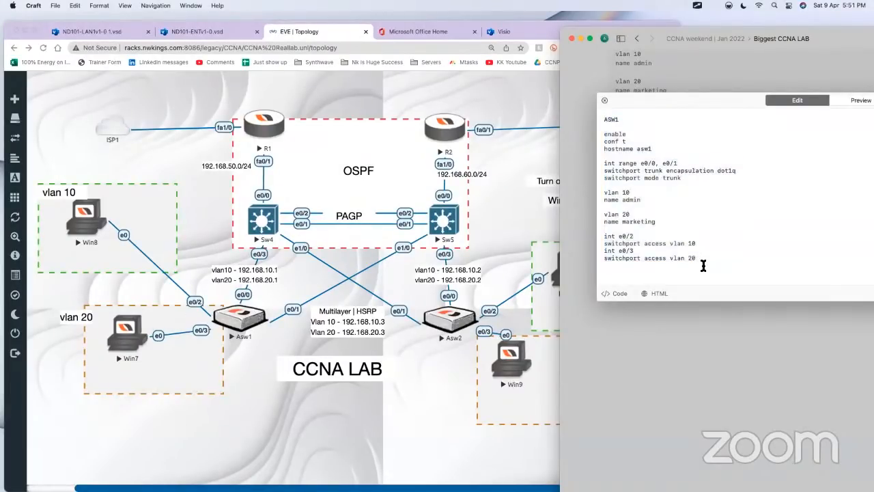
drag(704, 265, 604, 134)
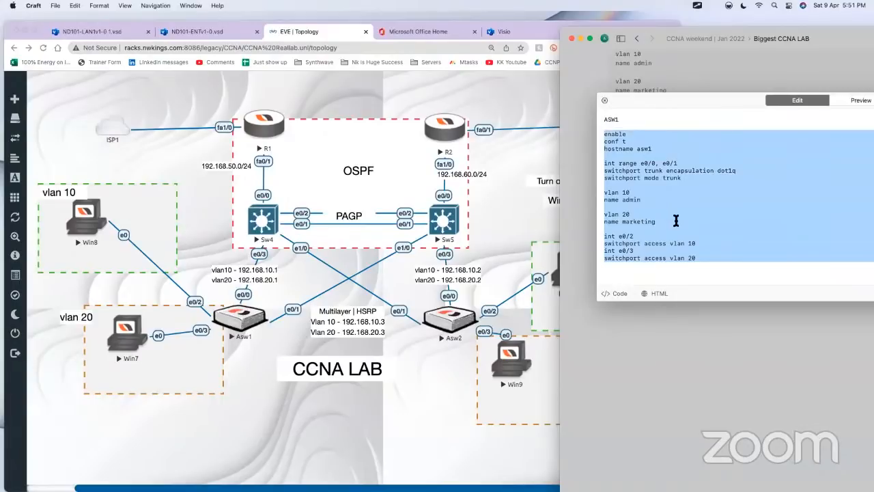
click(676, 220)
Step: Add "switchport mode access" under the e0/2 commands and separate them from the e0/3 section with a blank line
click(709, 242)
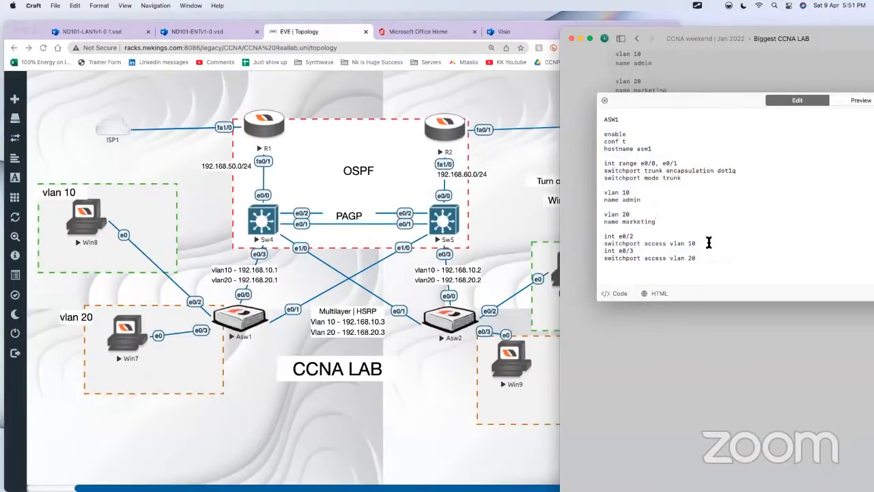
key(Return)
key(Return)
key(Up)
text(swi)
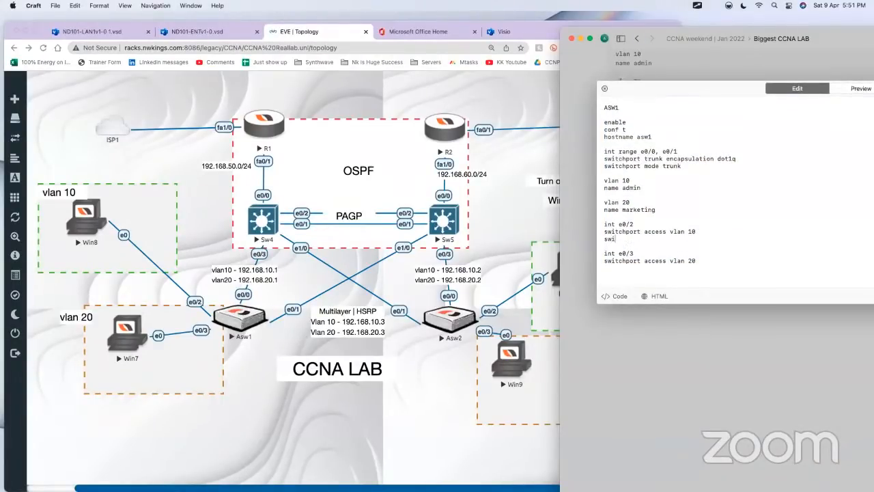
text(tchport mode access)
Step: Copy the "switchport mode access" line to the end of the e0/3 commands
triple_click(603, 239)
key(super+c)
click(717, 262)
key(Return)
key(super+v)
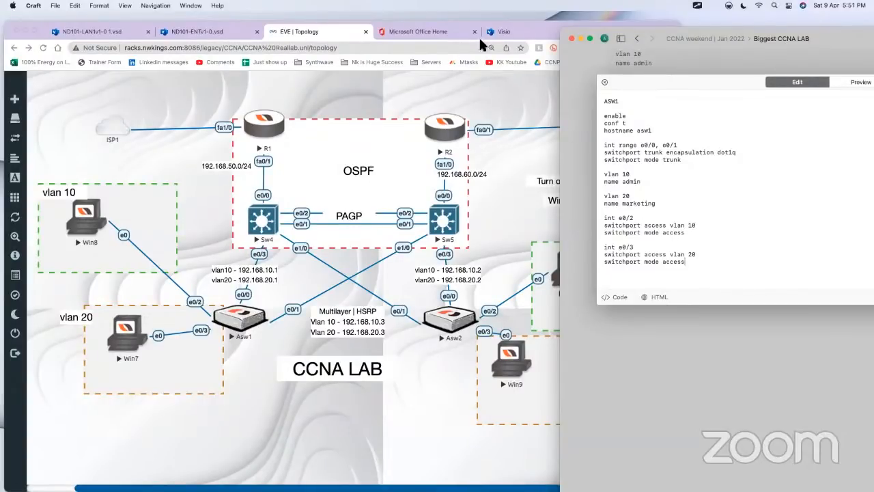
Step: Using the screen annotation tool, circle the Win8 host in VLAN 10 and handwrite an underlined "Kali Linux" label beside it
click(696, 6)
click(700, 19)
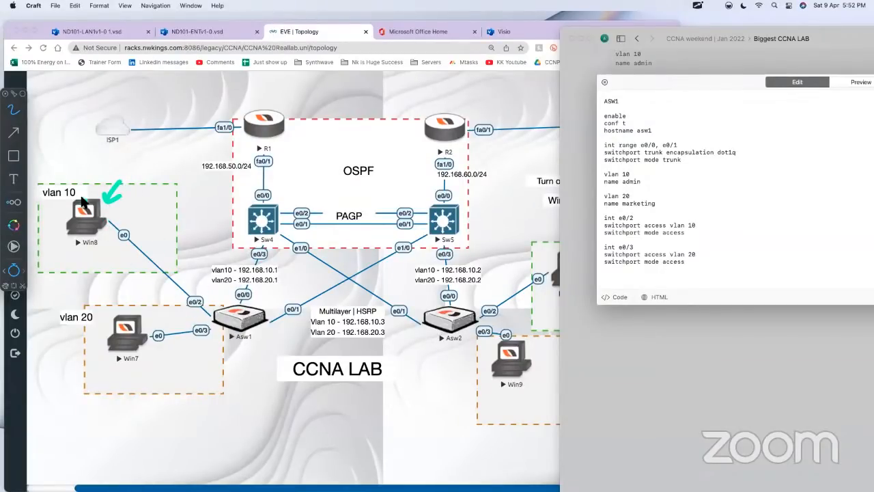
mouse_move(82, 200)
mouse_down()
mouse_move(62, 240)
mouse_move(55, 199)
mouse_up()
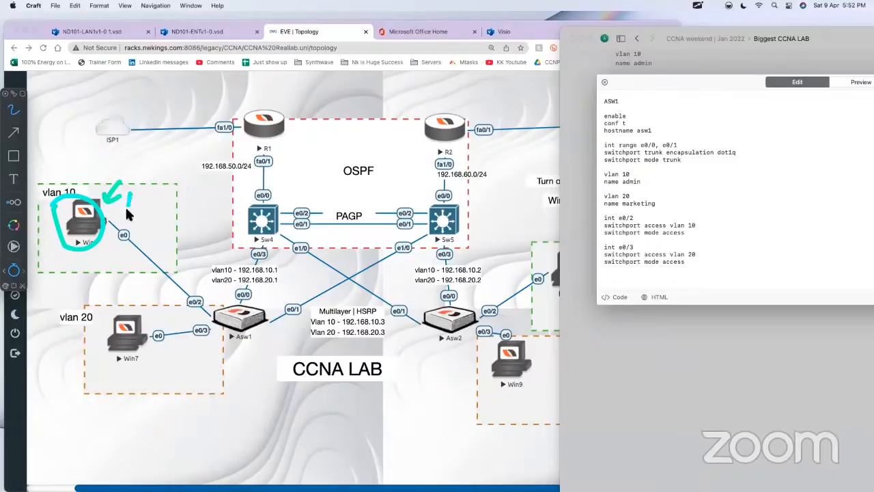
mouse_move(126, 209)
mouse_down()
mouse_move(151, 205)
mouse_move(142, 213)
mouse_up()
mouse_move(172, 186)
mouse_down()
mouse_move(178, 195)
mouse_move(204, 185)
mouse_up()
mouse_move(135, 220)
mouse_down()
mouse_move(208, 200)
mouse_move(186, 202)
mouse_move(208, 191)
mouse_up()
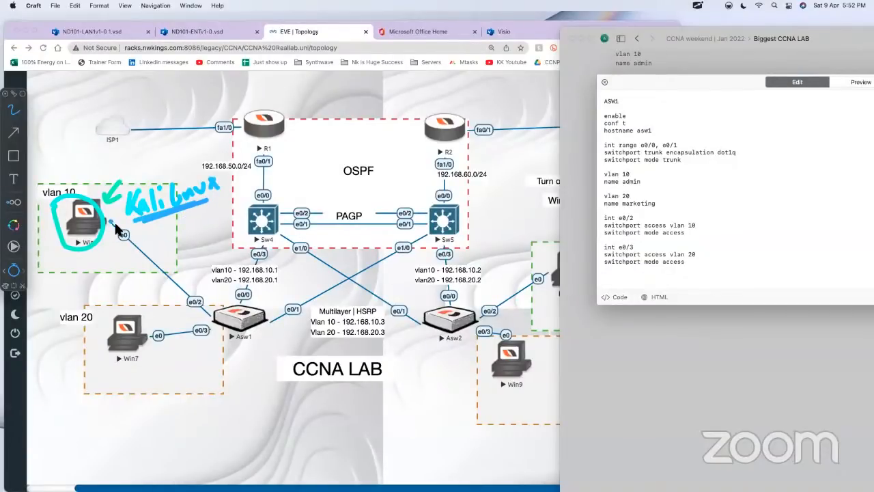
Step: Draw opposing arrows along the Win8–Asw1 link and handwrite an underlined "Trunk" label at each end
drag(109, 224, 164, 273)
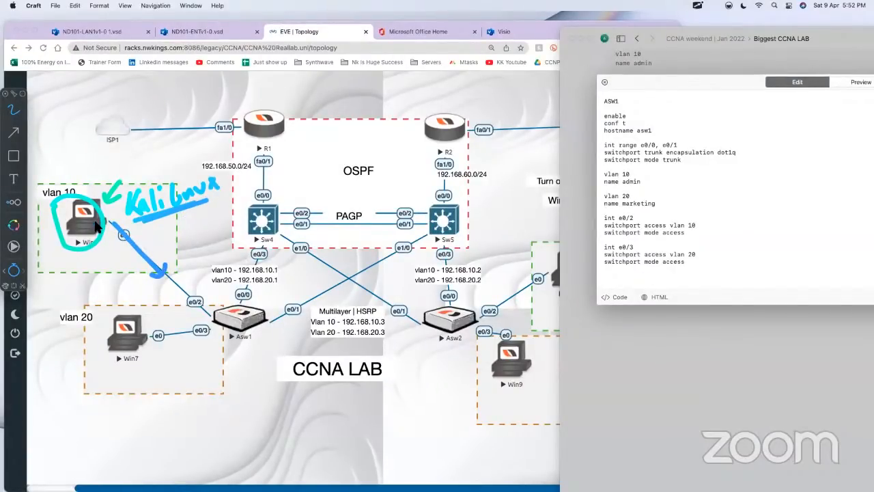
mouse_move(152, 246)
mouse_down()
mouse_move(166, 238)
mouse_move(164, 255)
mouse_up()
drag(171, 245, 200, 239)
drag(210, 219, 211, 238)
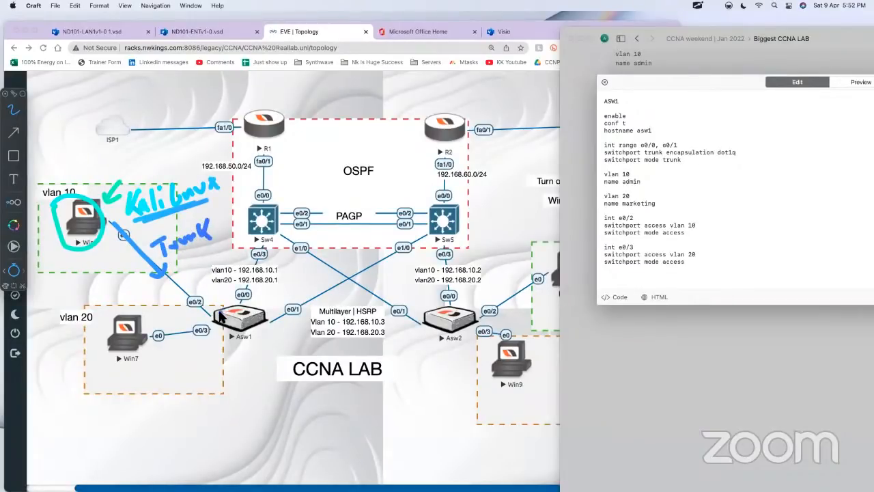
mouse_move(213, 315)
mouse_down()
mouse_move(195, 304)
mouse_move(244, 273)
mouse_move(245, 294)
mouse_up()
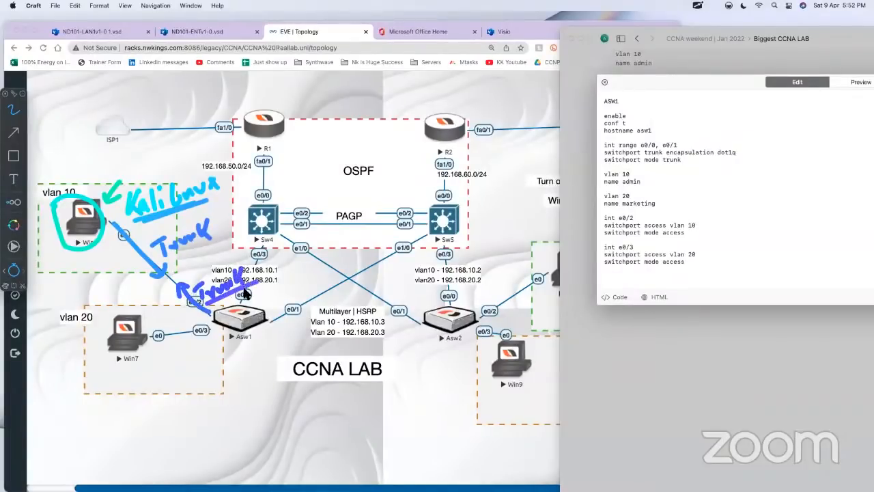
drag(176, 254, 218, 236)
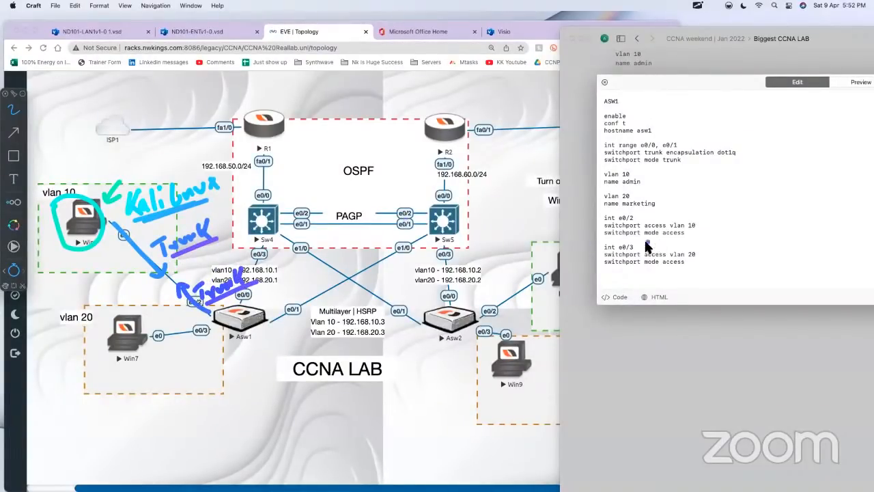
Step: Underline "switchport mode access" under e0/2 and e0/3, write "Access" over Asw1's "Trunk" label, and handwrite "Security" beside the e0/2 commands
drag(603, 240, 686, 239)
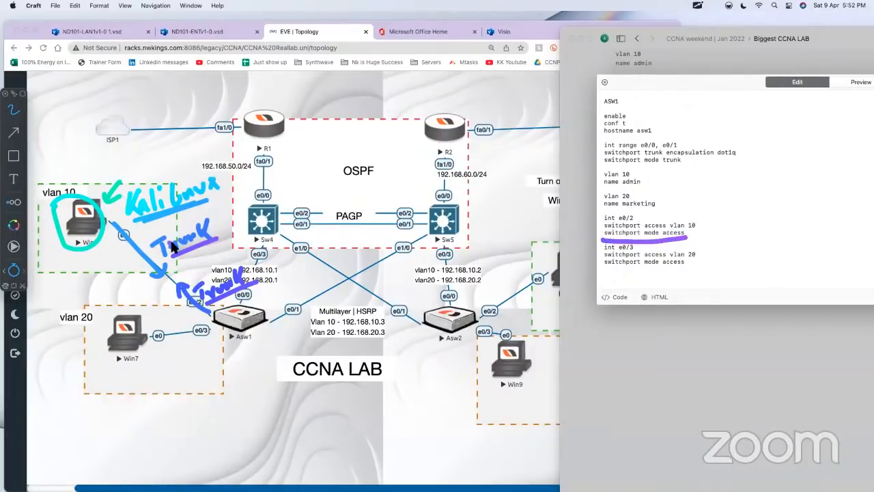
mouse_move(203, 304)
mouse_down()
mouse_move(220, 287)
mouse_move(282, 272)
mouse_move(228, 292)
mouse_up()
drag(216, 271, 259, 288)
drag(603, 264, 673, 276)
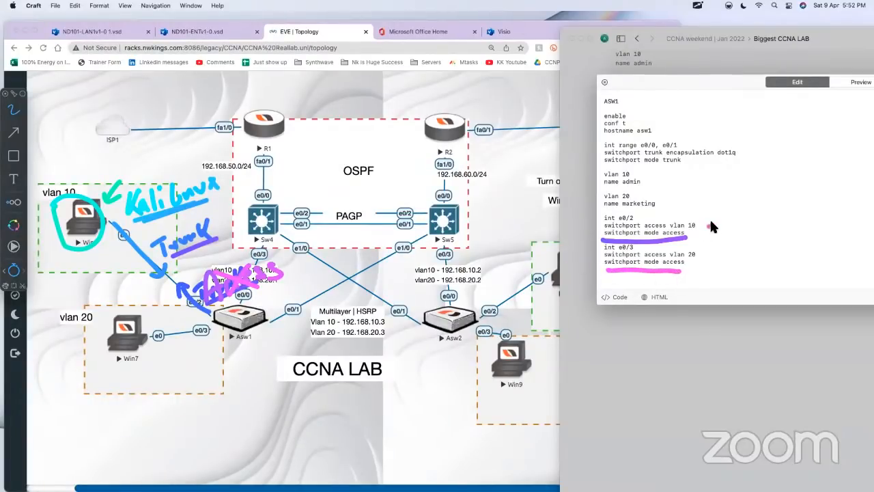
mouse_move(722, 227)
mouse_down()
mouse_move(749, 215)
mouse_move(771, 220)
mouse_move(790, 252)
mouse_up()
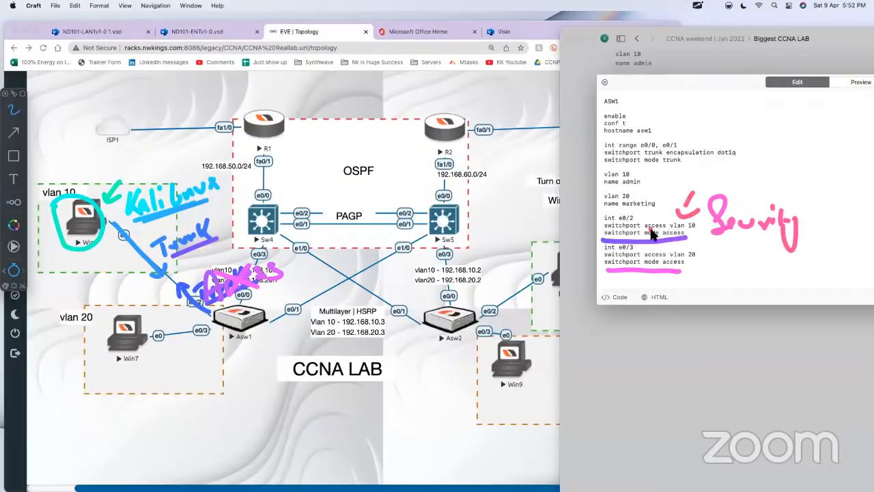
Step: Strike through e0/2's "switchport mode access", mark Win8's link with an arrow and circle its "Trunk" label, and clear all annotations
drag(647, 233, 701, 232)
drag(602, 233, 654, 233)
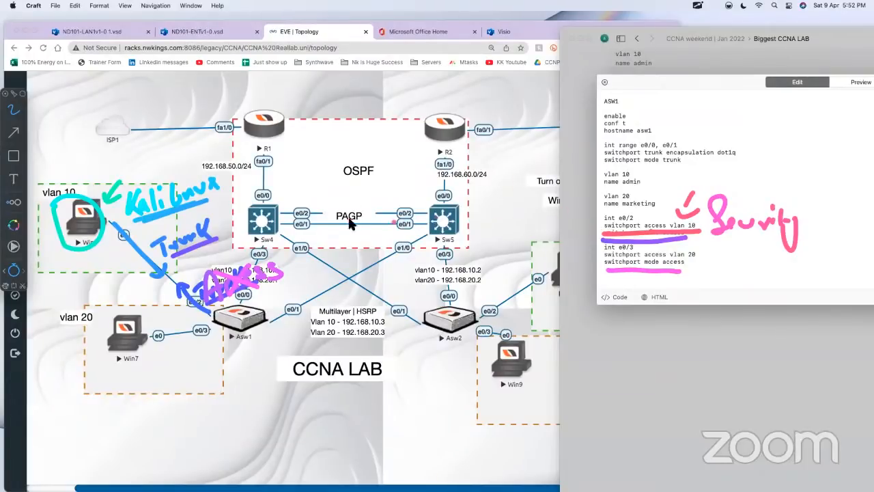
mouse_move(107, 219)
mouse_down()
mouse_move(146, 268)
mouse_move(156, 256)
mouse_up()
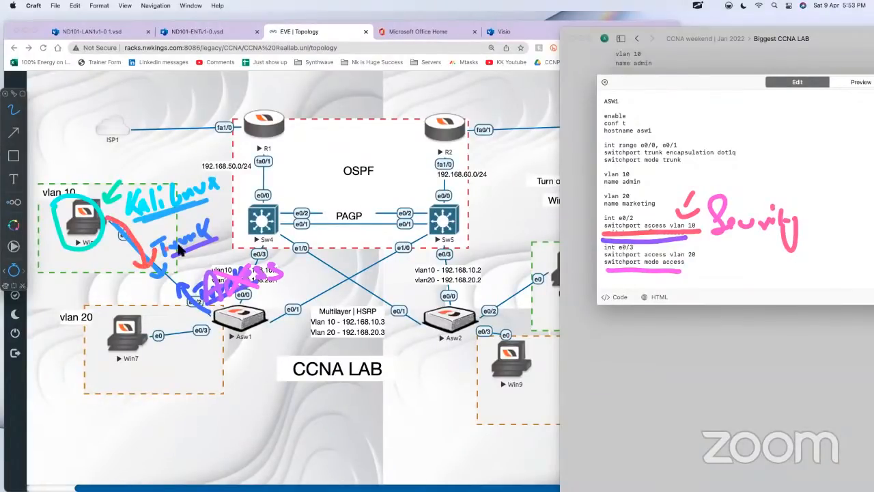
mouse_move(202, 231)
mouse_down()
mouse_move(157, 261)
mouse_move(191, 257)
mouse_up()
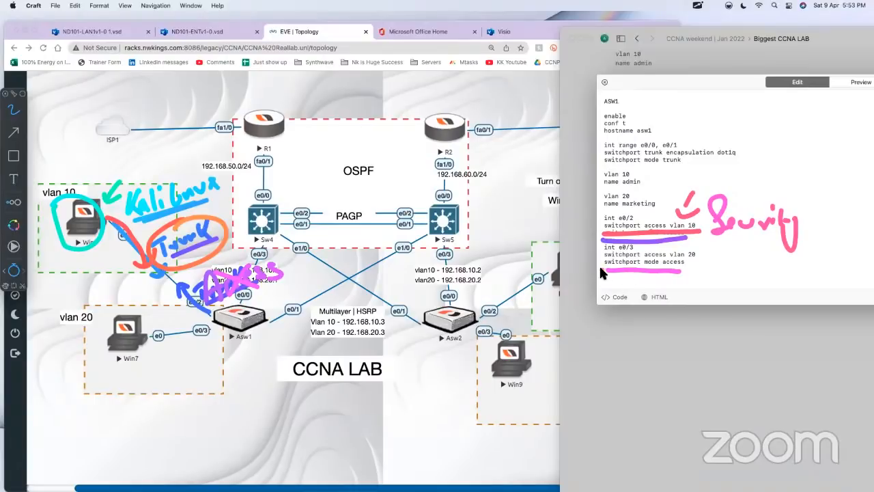
drag(601, 270, 685, 270)
key(Escape)
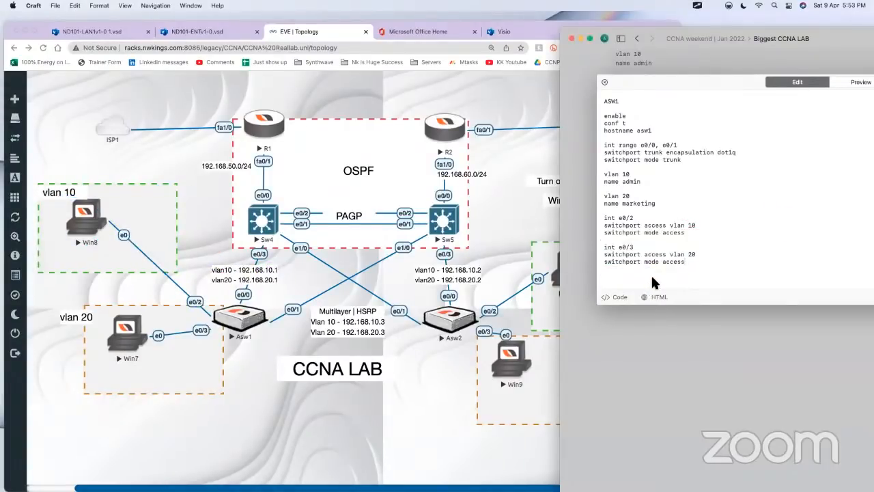
Step: Copy the ASW1 commands from "enable" through the e0/3 section and bring up the prompt in the Asw1 console
drag(604, 115, 730, 279)
key(super+c)
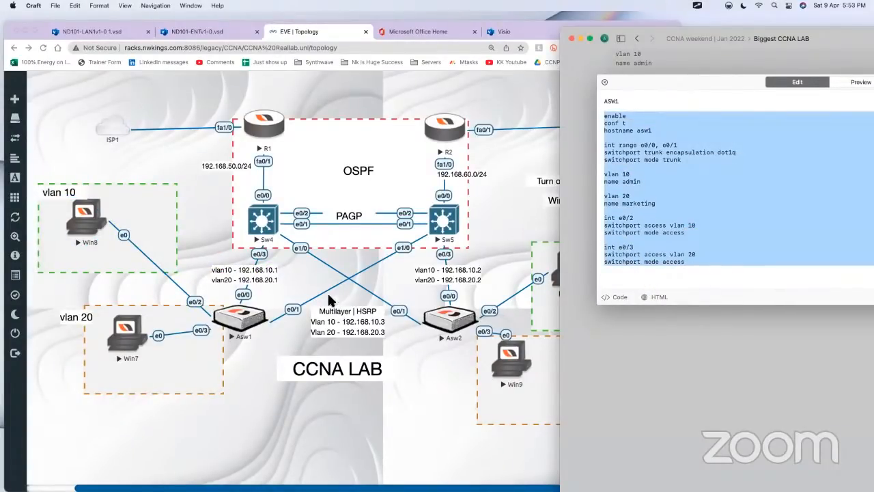
click(221, 327)
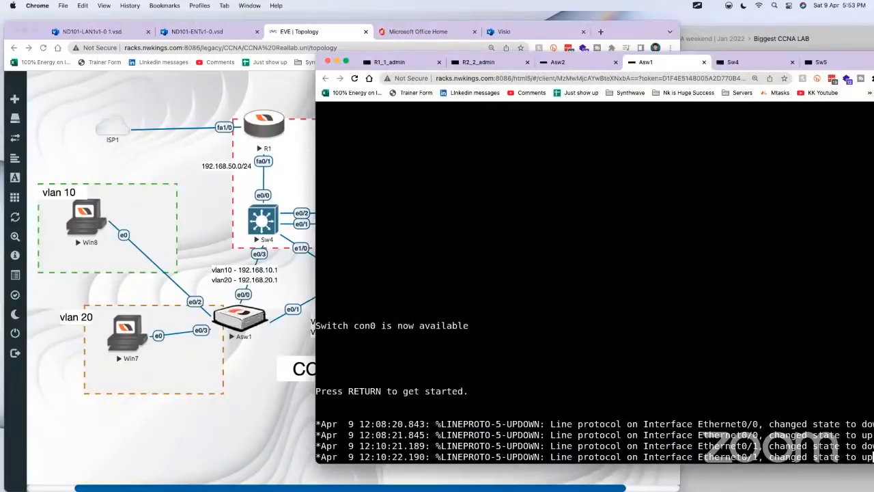
key(Return)
key(Return)
key(Return)
key(Return)
key(Return)
key(Return)
key(Return)
key(Return)
key(Return)
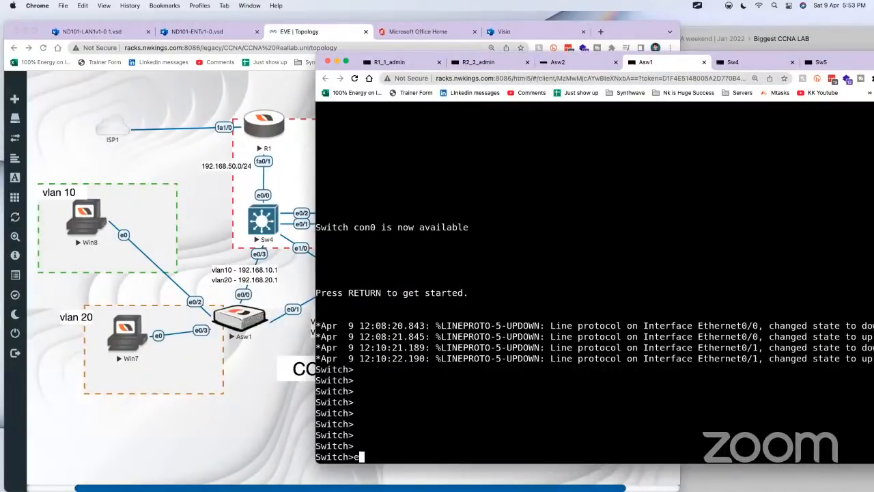
Step: Enter privileged EXEC mode on Asw1 and paste the copied hostname, trunk, VLAN and access-port commands into its console
text(en)
key(Tab)
key(Return)
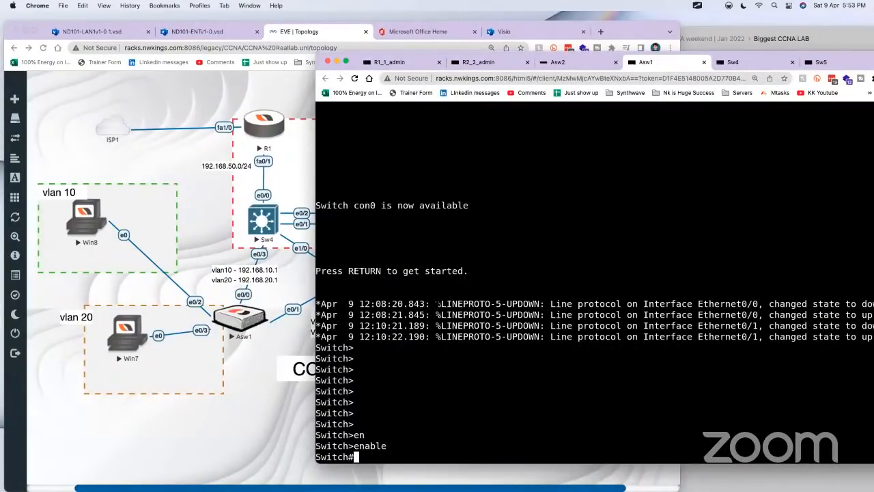
key(ctrl+alt+shift)
click(367, 411)
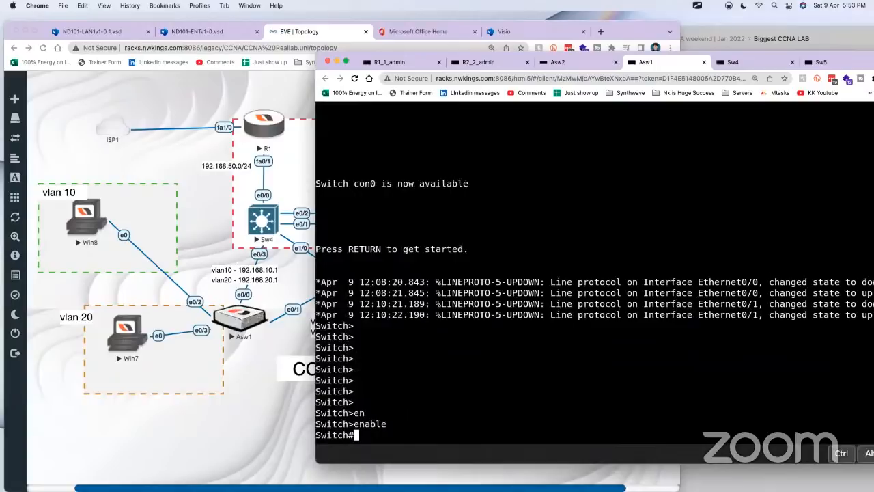
right_click(404, 449)
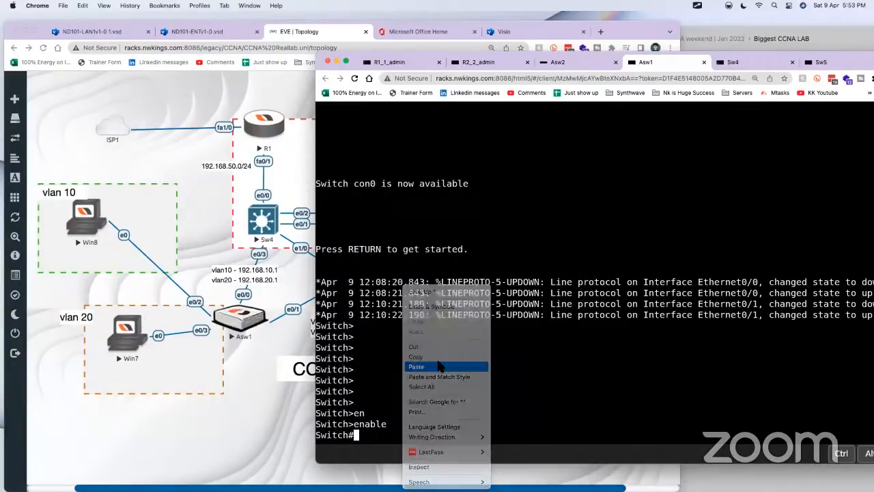
click(437, 367)
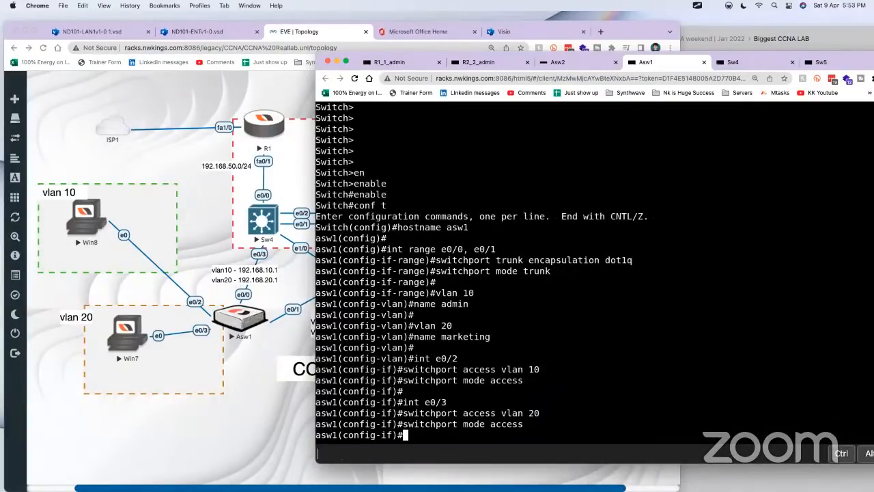
key(Return)
key(Return)
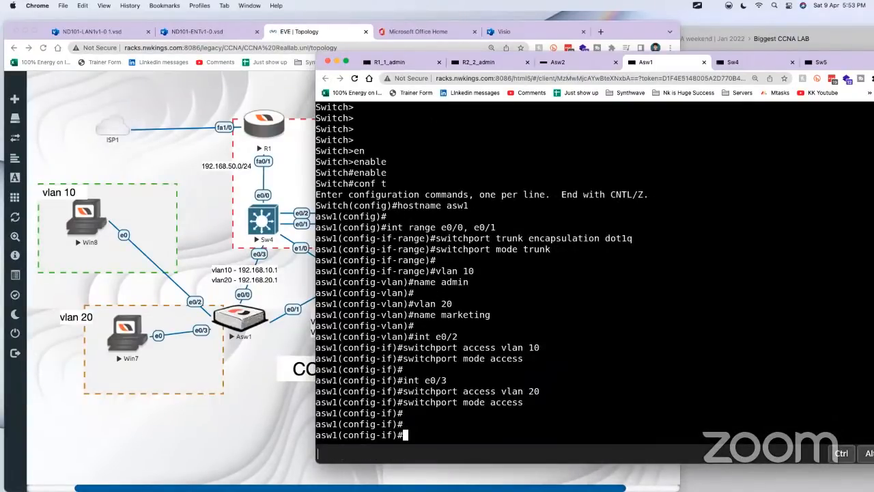
Step: Reload the Asw1 console page and leave interface configuration mode with "end"
click(717, 49)
click(469, 391)
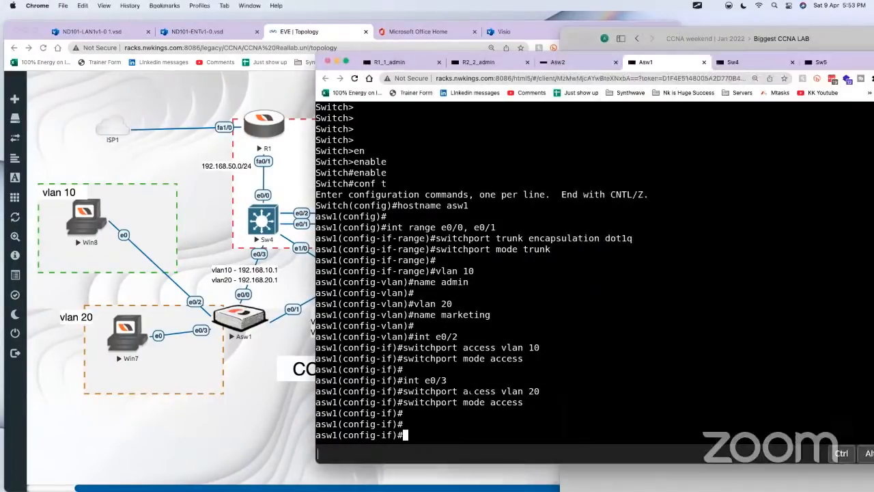
click(354, 78)
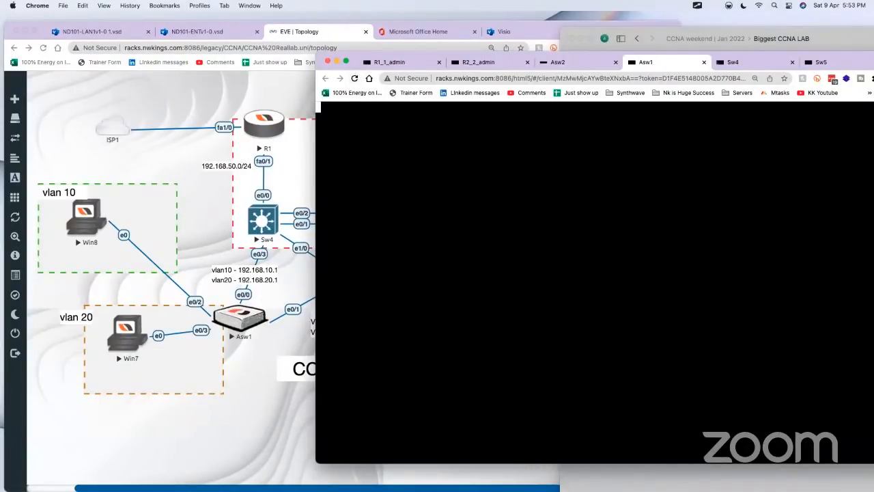
key(Return)
key(Return)
key(Return)
key(Return)
text(e)
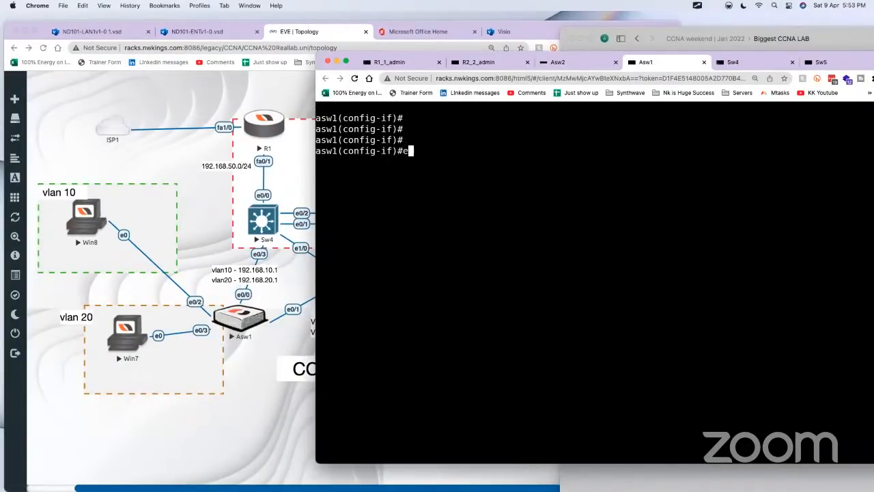
text(nd)
key(Return)
key(Return)
key(Return)
key(Return)
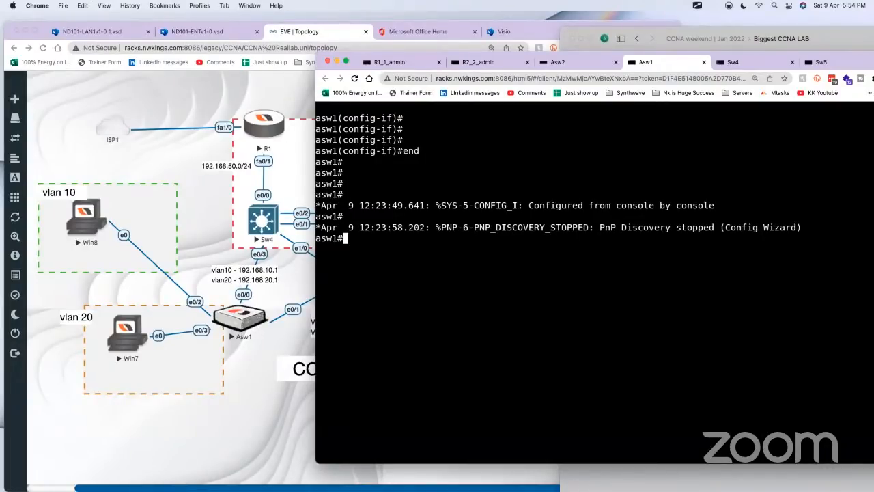
Step: Check Asw1's interfaces with "show ip int brief" and its VLAN port assignments with "show vlan brief", highlighting the VLAN 10 row
text(show ip int br)
key(Return)
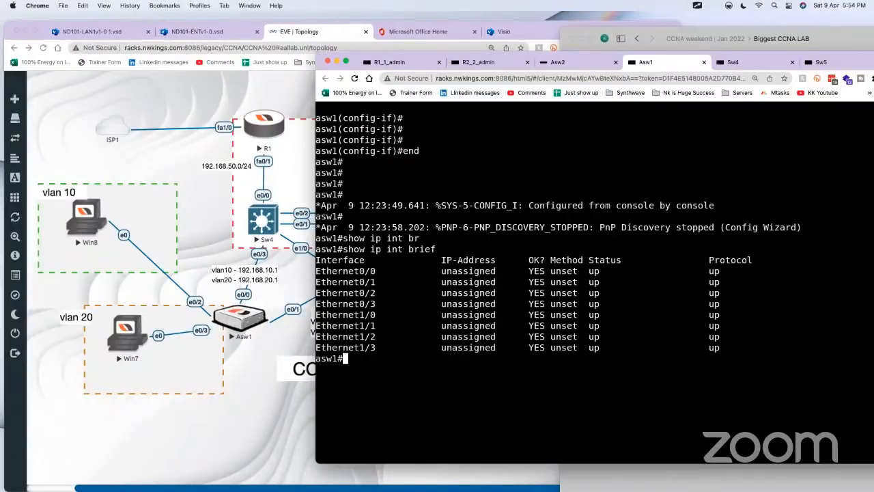
text(show vlan br)
key(Return)
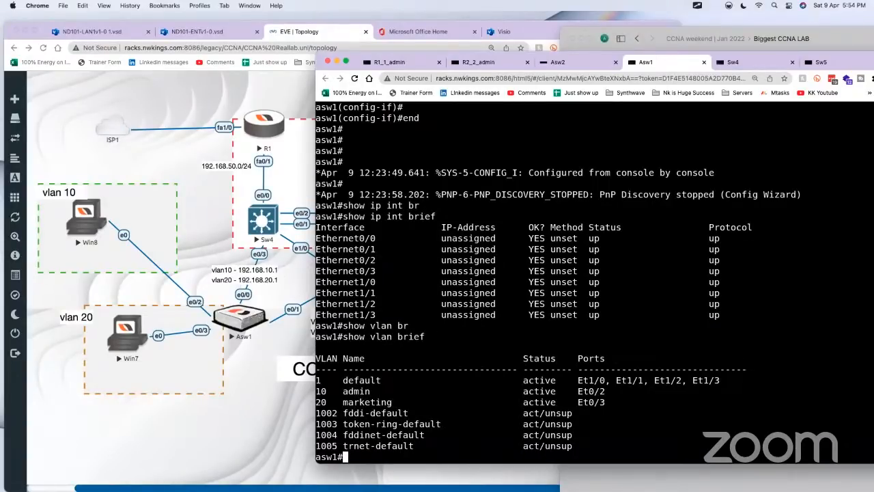
drag(632, 392, 562, 392)
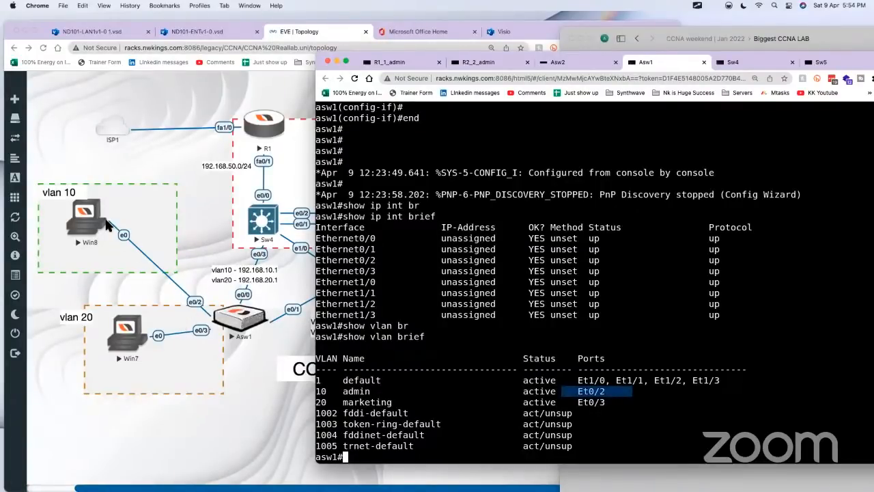
drag(638, 392, 316, 392)
Step: Display Asw1's running configuration for interface eth0/2 and highlight its "switchport mode access" line
text(show run)
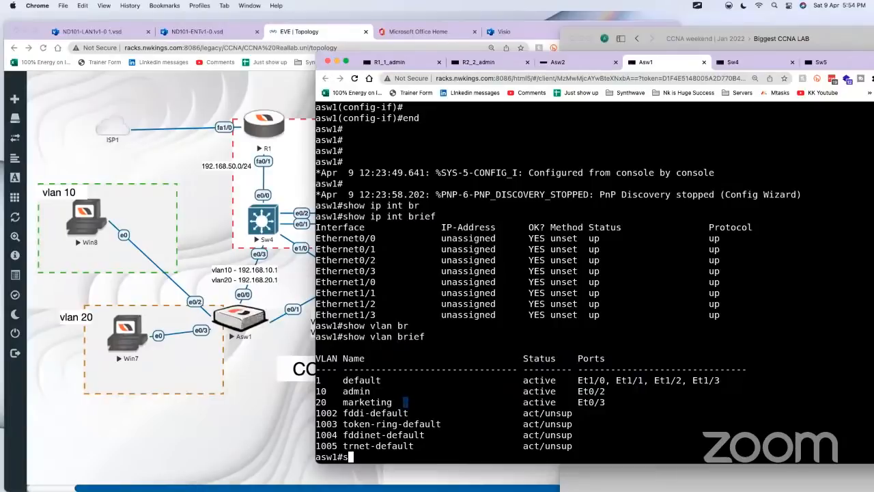
key(Tab)
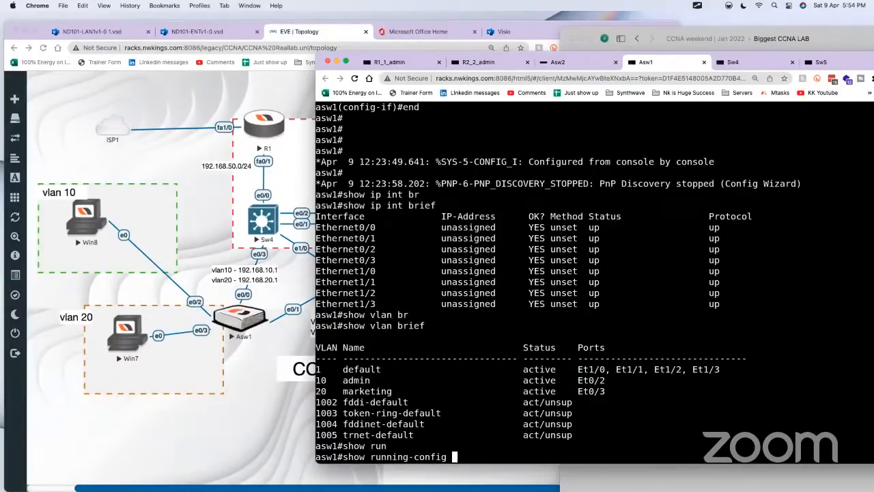
text(int)
key(Tab)
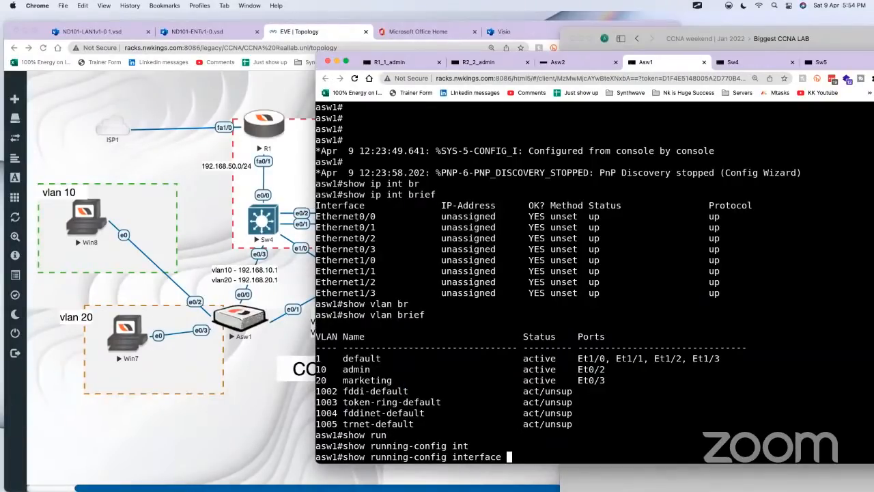
text(eth0/2)
key(Return)
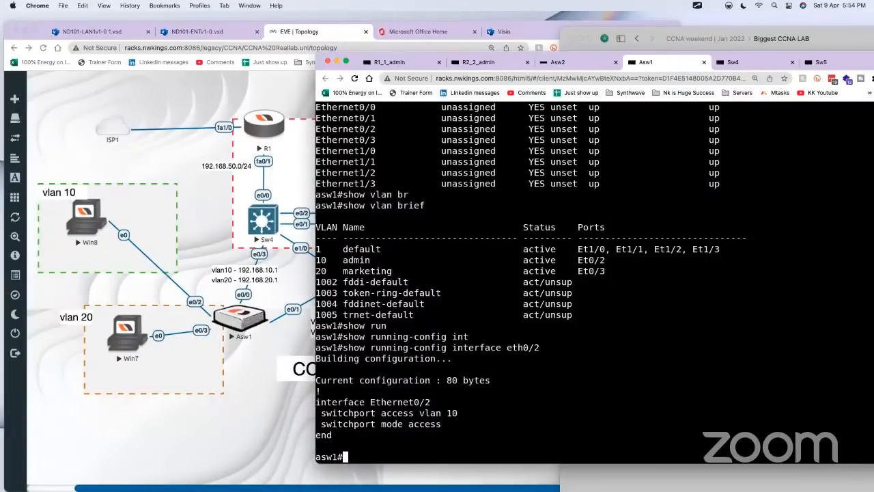
drag(463, 435, 315, 380)
drag(556, 348, 337, 347)
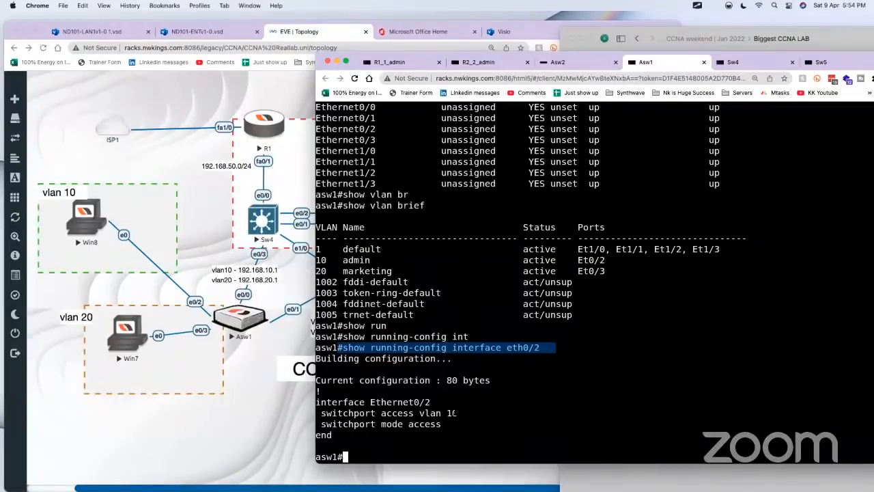
drag(457, 425, 322, 426)
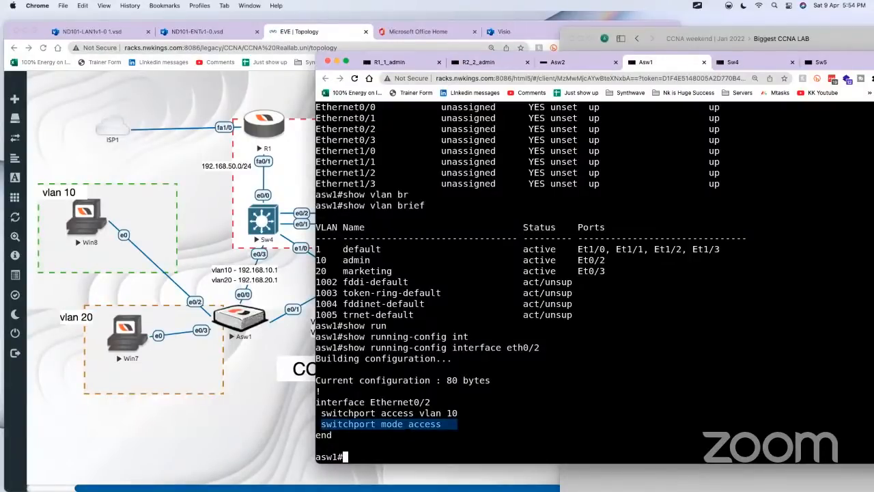
Step: Run "show int eth0/2 switchport" on Asw1 and highlight the Negotiation of Trunking line
text(show sw)
key(Tab)
key(BackSpace)
key(BackSpace)
text(i)
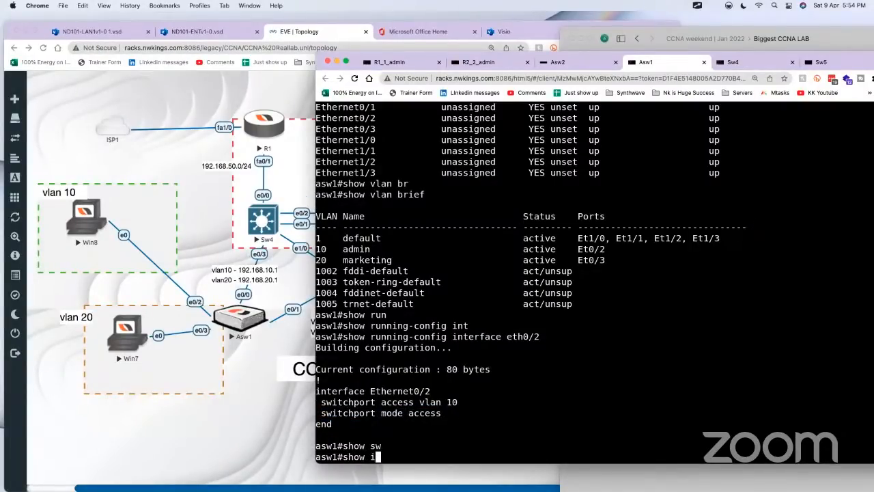
text(nt eth0-)
key(BackSpace)
text(/2 sw)
key(Tab)
key(Return)
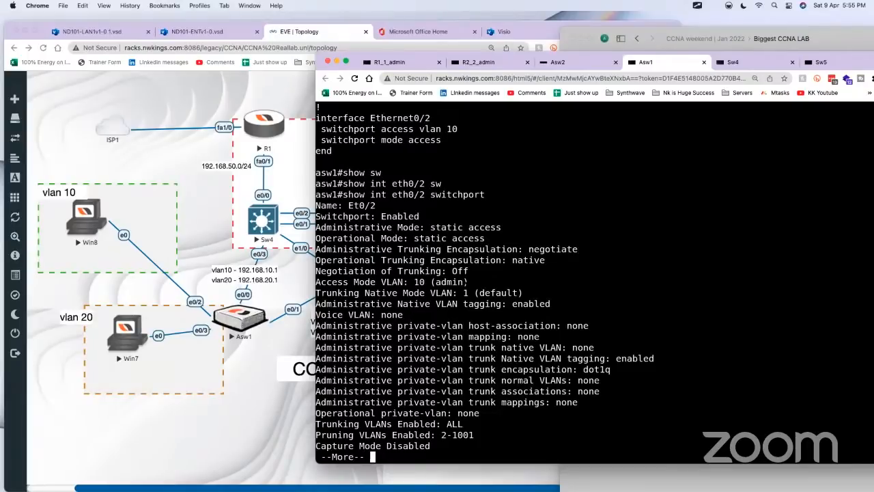
drag(471, 272, 316, 271)
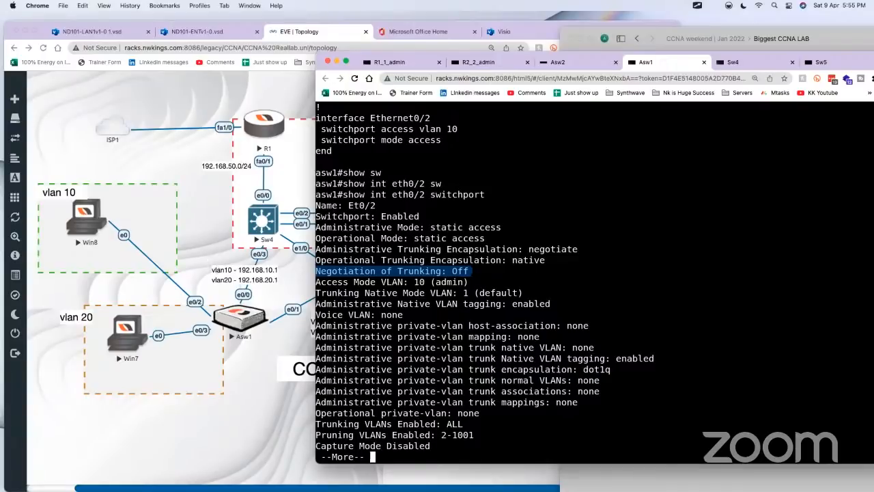
Step: Highlight Asw1's Negotiation of Trunking line, finish the switchport listing and enter configuration mode for interface e0/2
drag(507, 272, 316, 272)
key(space)
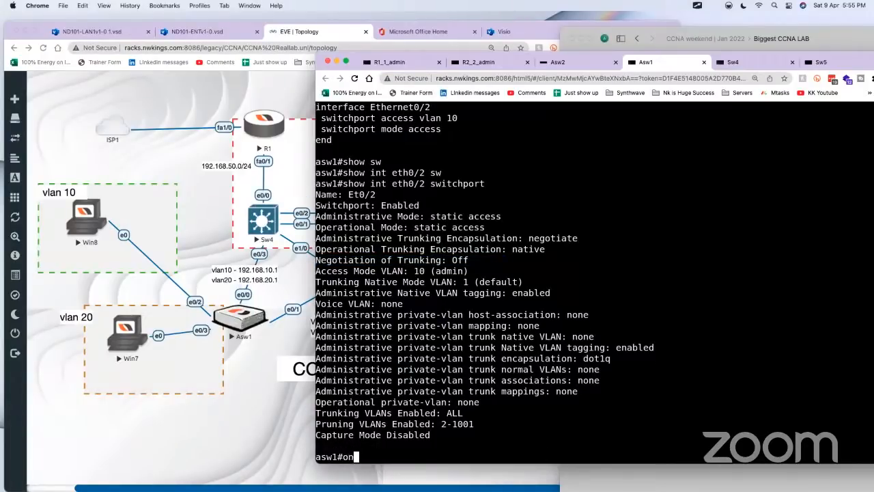
text(conf t)
key(Return)
text(int e0/2)
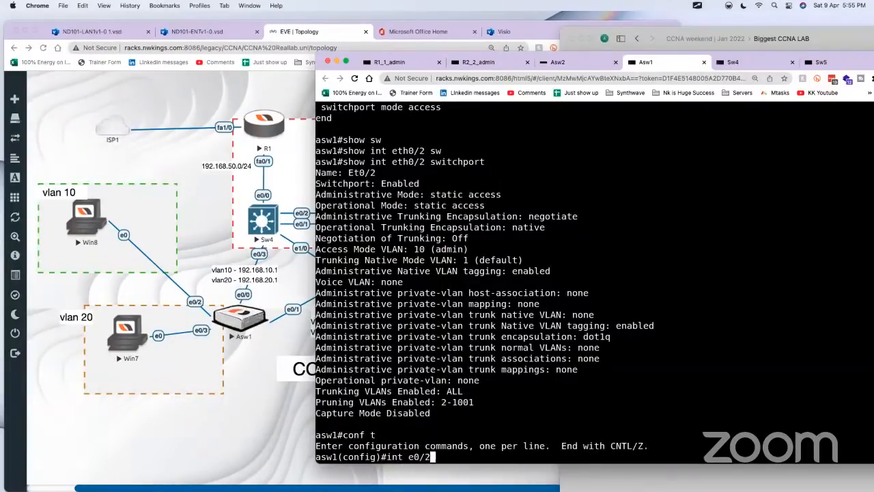
key(Return)
Step: Remove access mode from Asw1's interface e0/2 with "no switchport mode access" and leave configuration mode with "end"
text(no sw)
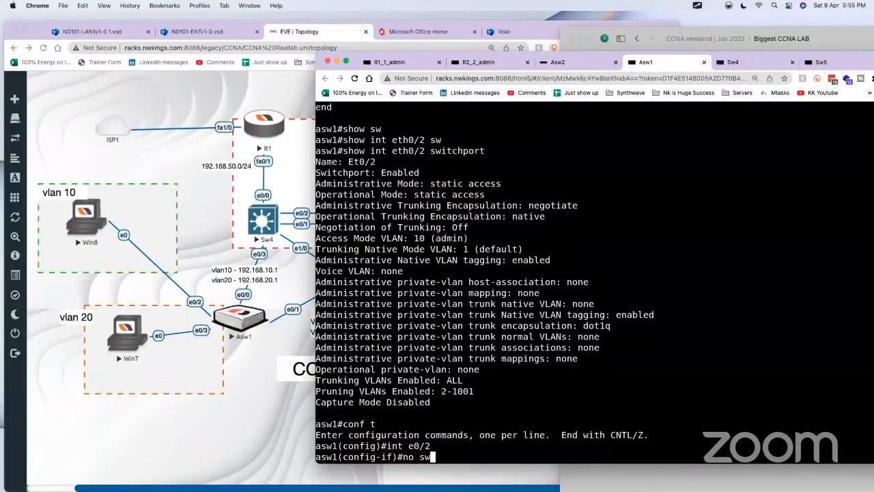
key(Tab)
text(mo)
key(Tab)
text(t)
key(BackSpace)
text(ac)
key(Tab)
key(Tab)
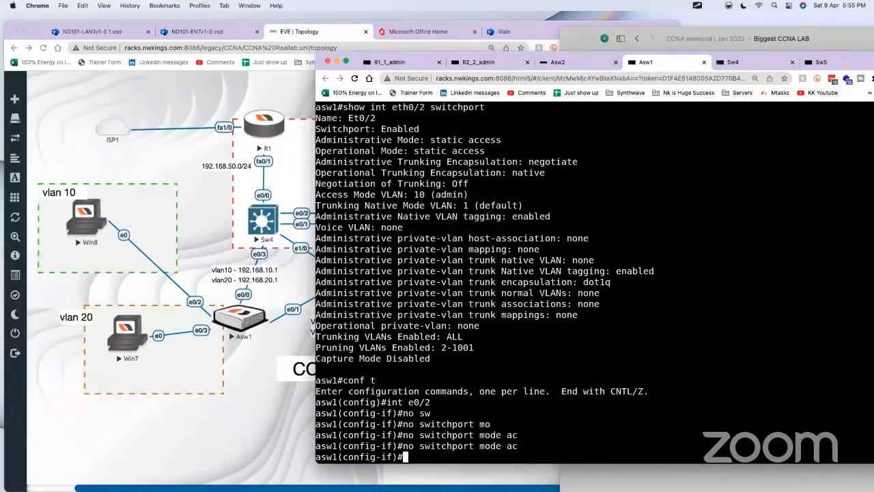
text(chport mode ac)
key(Tab)
text(es)
key(Tab)
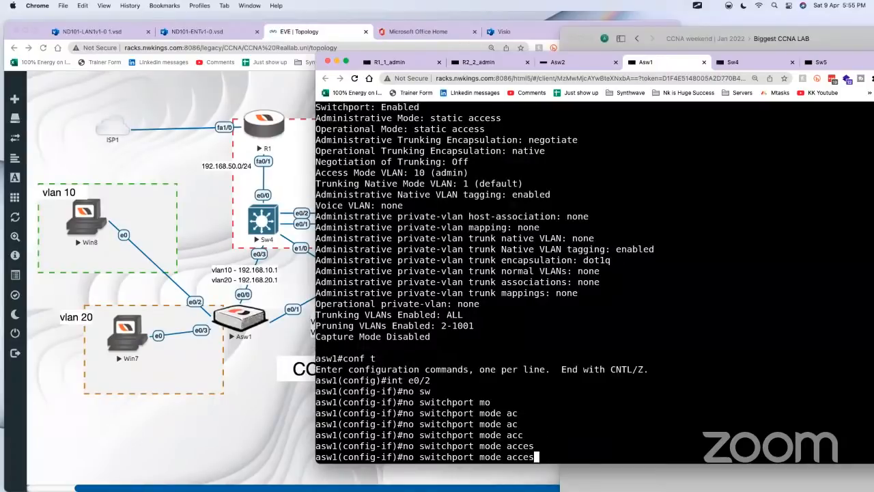
text(s)
key(Return)
key(Return)
text(end)
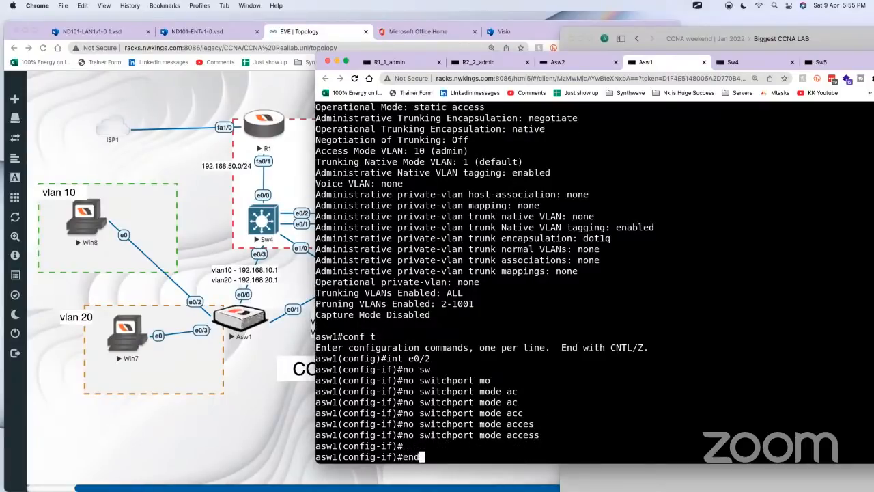
key(Return)
key(Return)
Step: Run "show int eth0/2 switchport" on Asw1 again and highlight the Administrative Mode value and the Negotiation of Trunking line
text(show int eth0/2 switchport)
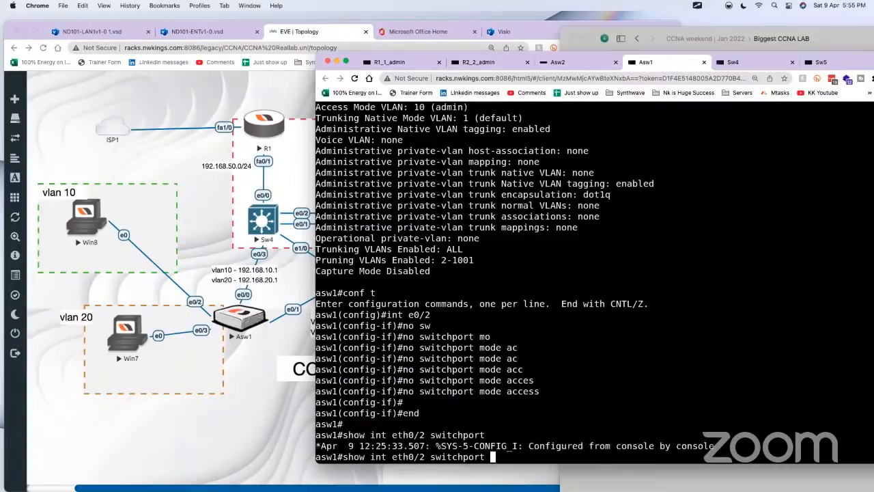
key(Return)
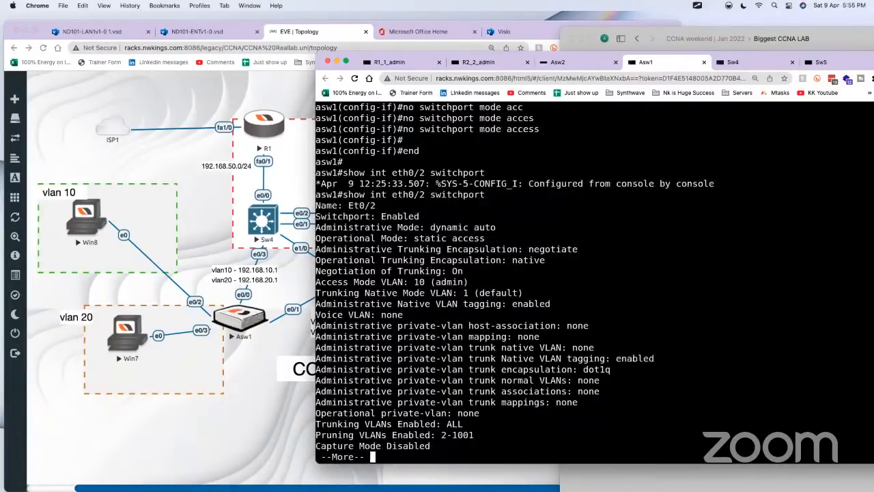
drag(496, 228, 426, 228)
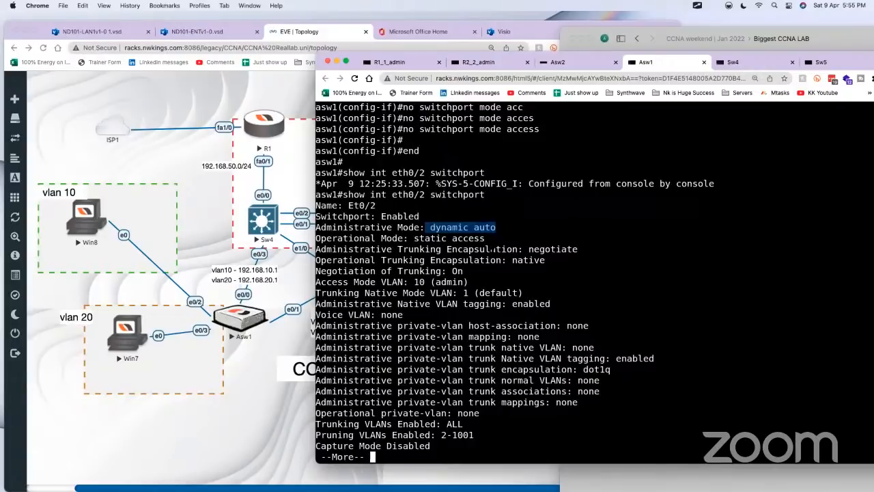
drag(463, 271, 316, 272)
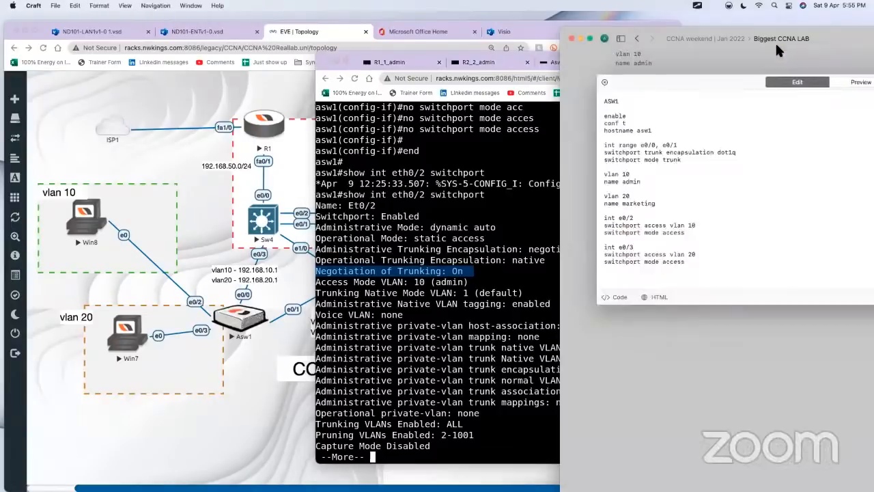
Step: Switch to the Craft notes and highlight the "switchport mode access" line under int e0/2 in the ASW1 configuration
click(782, 51)
drag(699, 235, 603, 258)
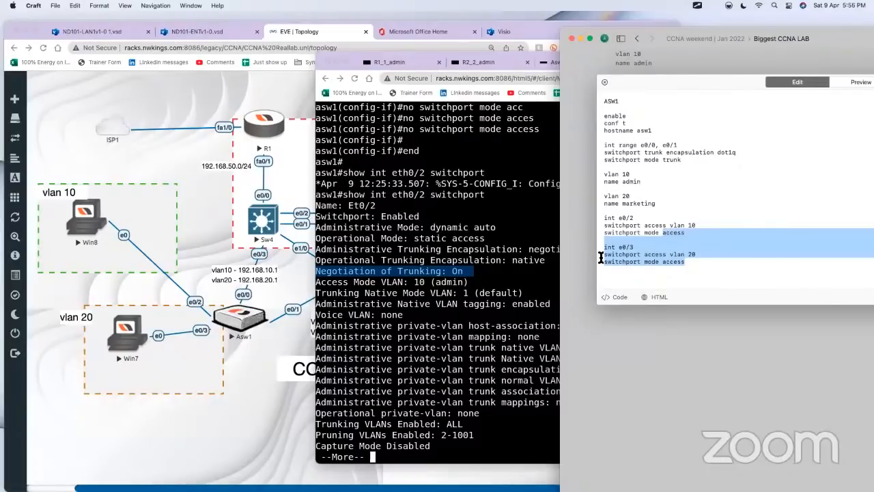
click(678, 250)
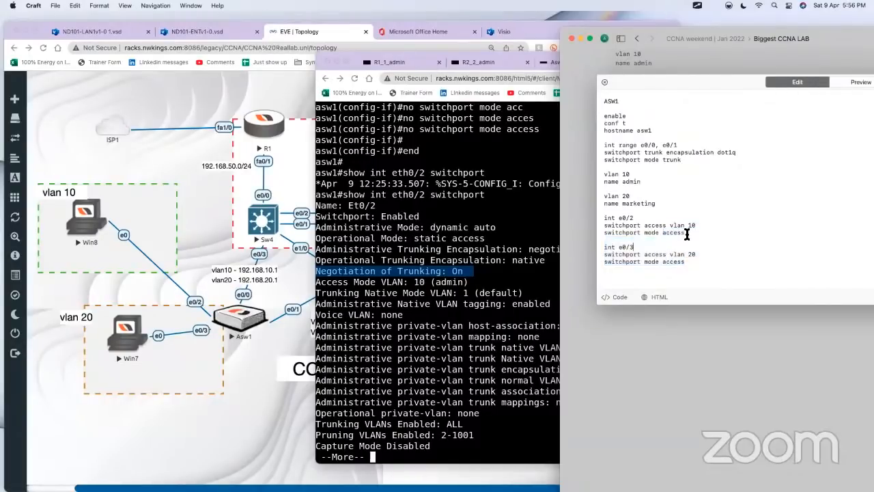
drag(686, 232, 603, 233)
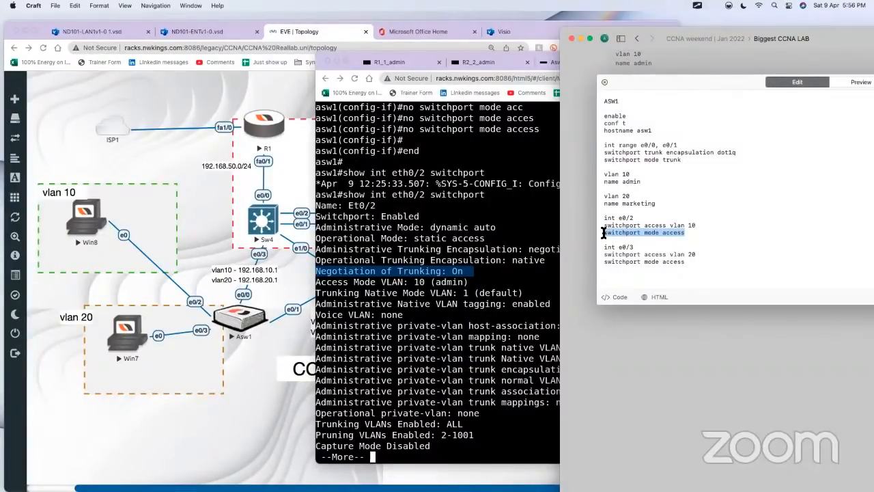
Step: Switch to the Chrome window with the EVE topology and search Google for "trunk engotation attack" in the Microsoft Office Home page's place
click(490, 261)
click(256, 98)
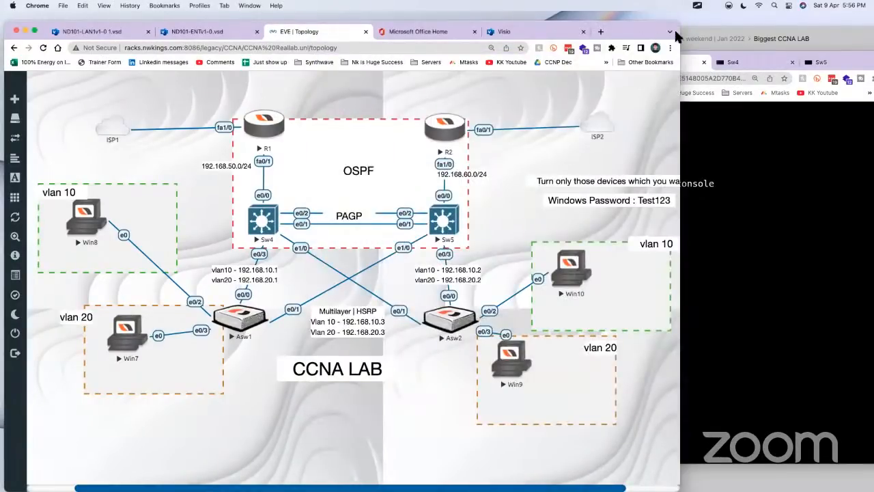
drag(644, 31, 708, 61)
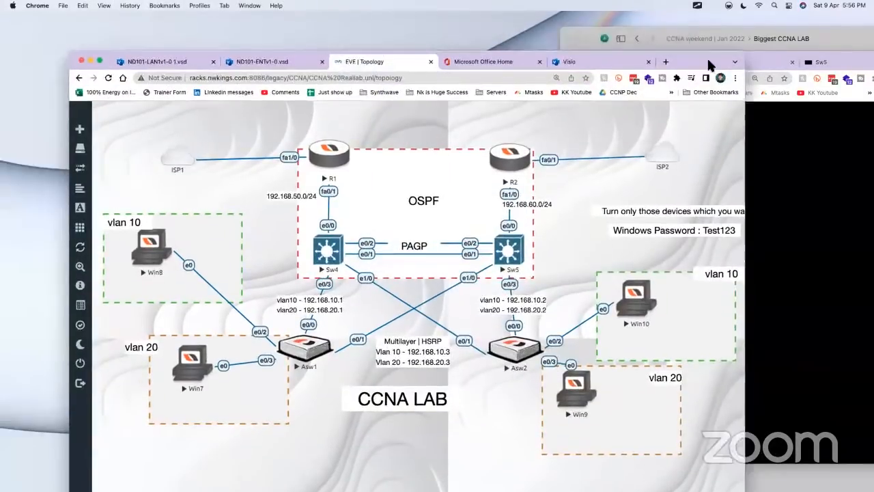
click(477, 62)
click(460, 78)
text(terunk)
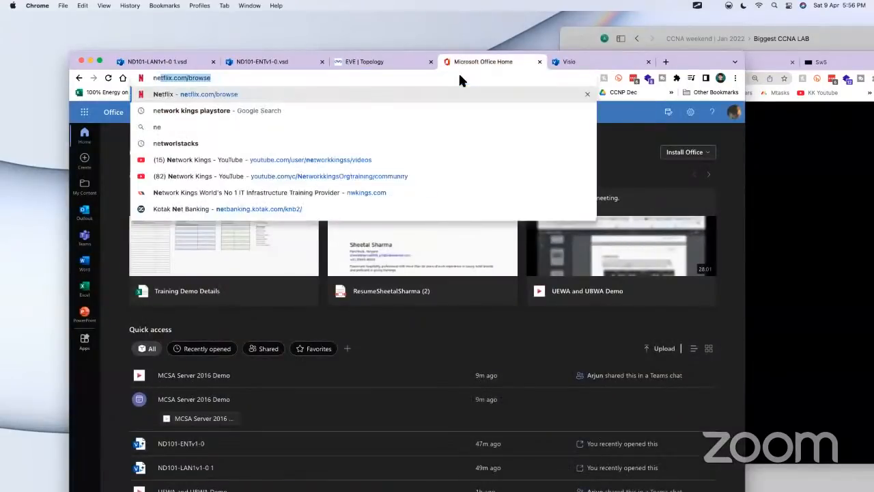
key(BackSpace)
key(BackSpace)
key(BackSpace)
key(BackSpace)
key(BackSpace)
key(BackSpace)
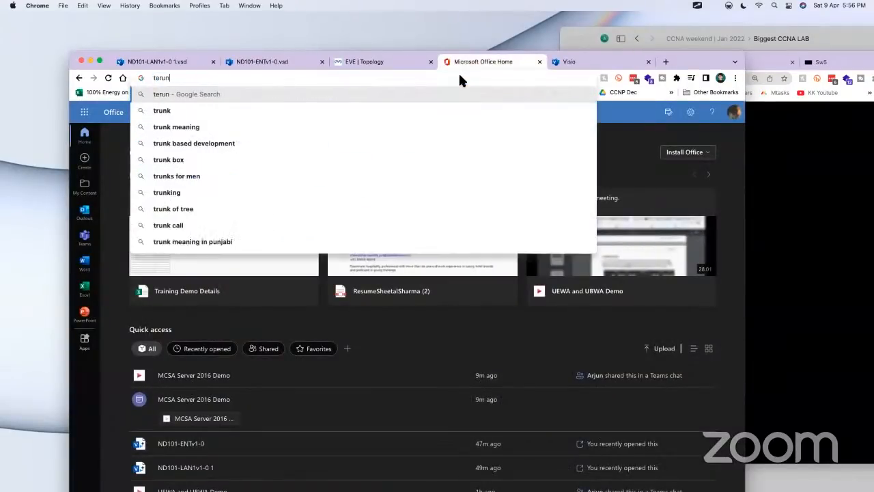
text(tru)
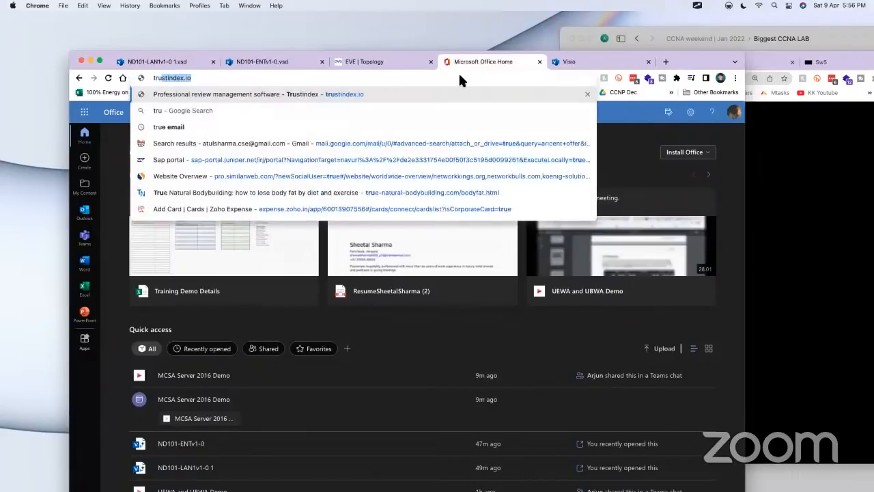
text(nk engotation )
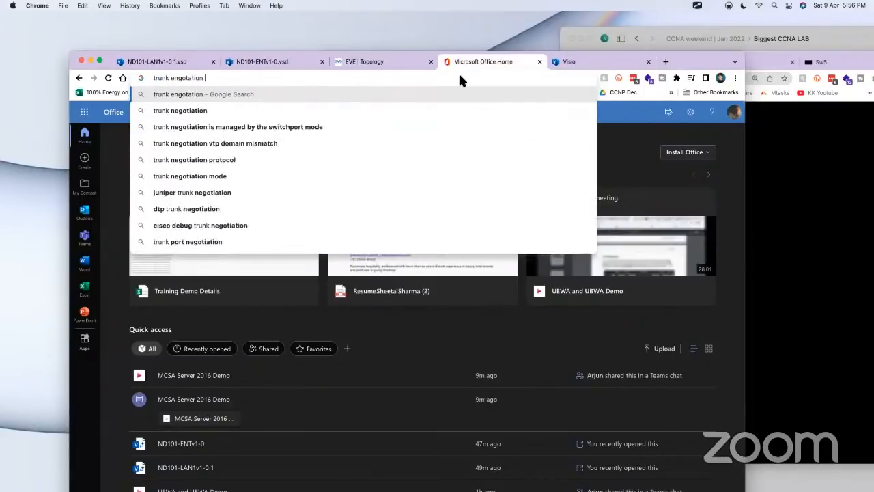
text(vlan)
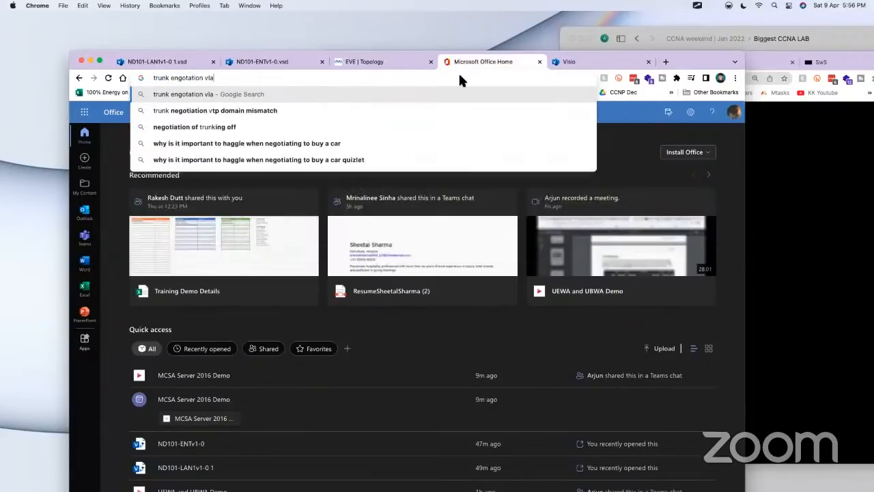
key(BackSpace)
key(BackSpace)
key(BackSpace)
key(BackSpace)
key(BackSpace)
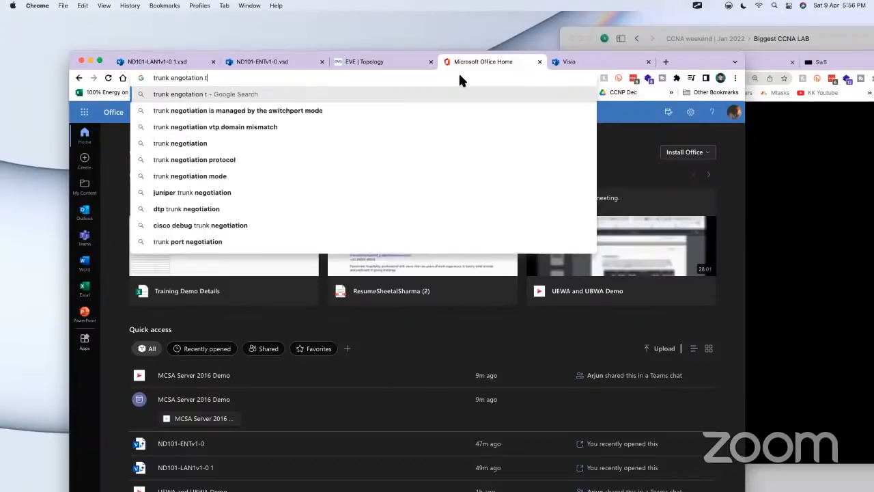
text(attack)
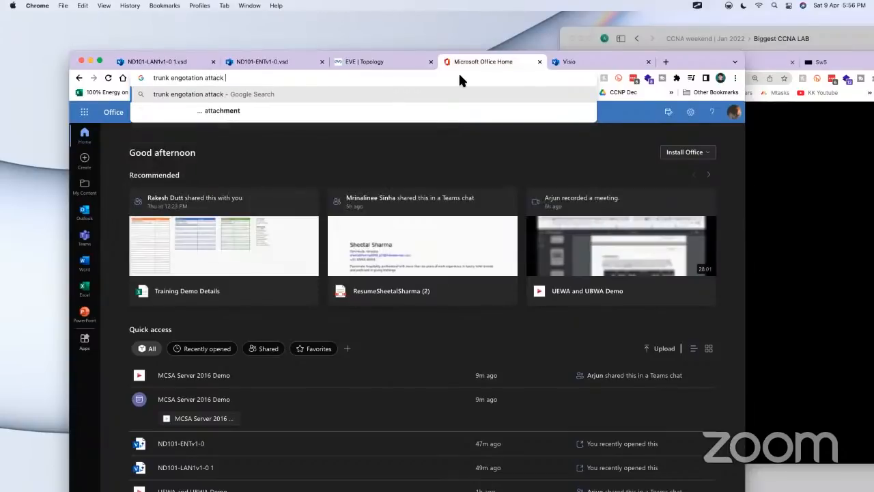
key(Return)
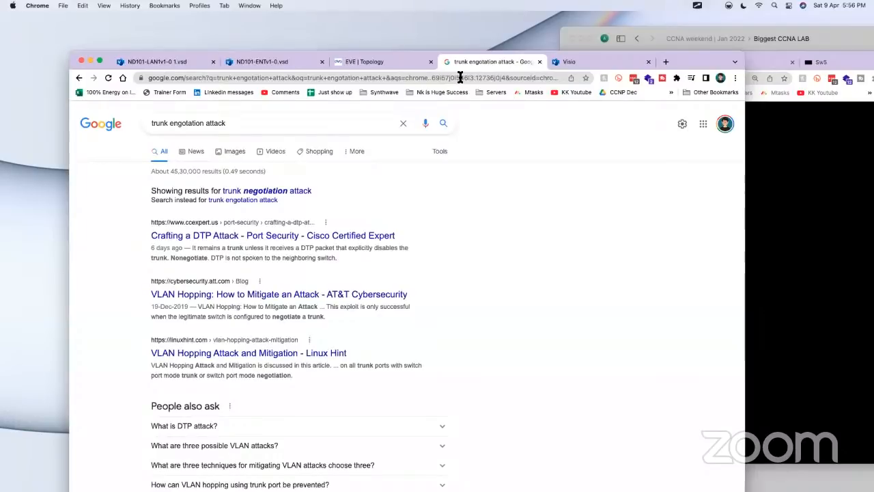
Step: Open the "Crafting a DTP Attack" article from the search results and look through it to the end
click(357, 236)
drag(695, 54, 721, 22)
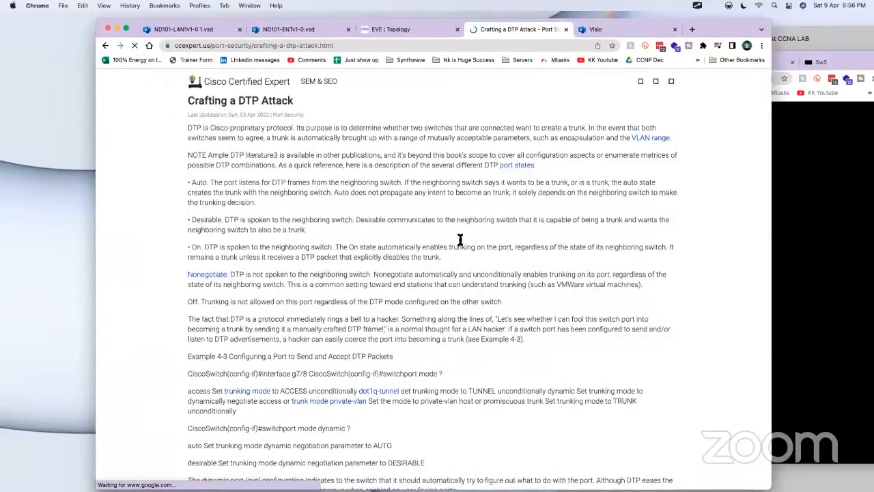
scroll(401, 292, down, 5)
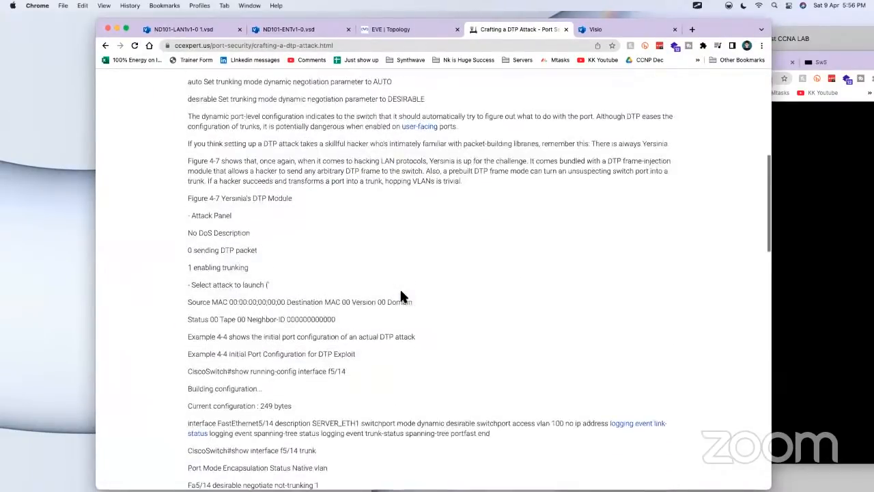
scroll(401, 292, down, 15)
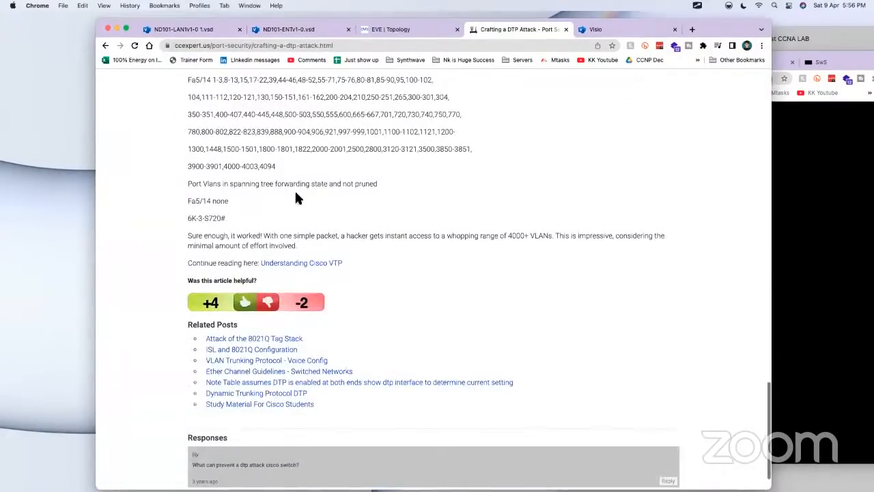
Step: Open AT&T Cybersecurity's VLAN hopping article from the results, highlight the FastEthernet0/12 dynamic auto configuration and dismiss the cookie notice
click(106, 45)
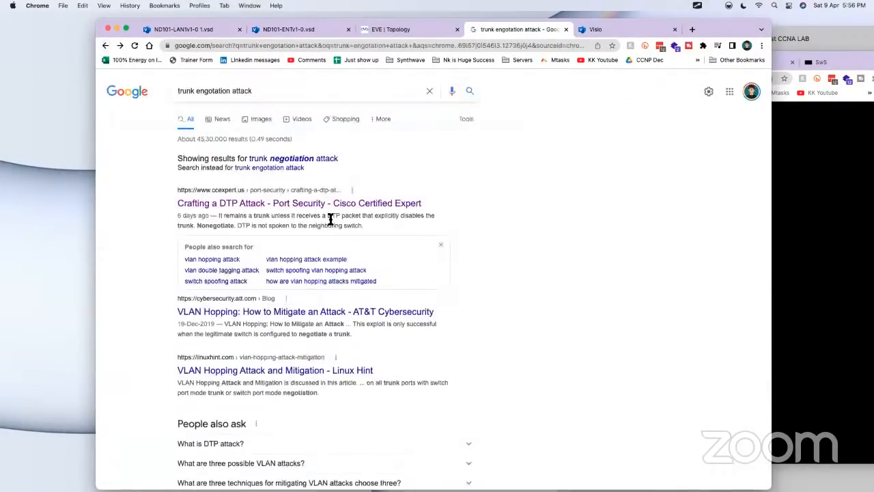
scroll(461, 301, down, 1)
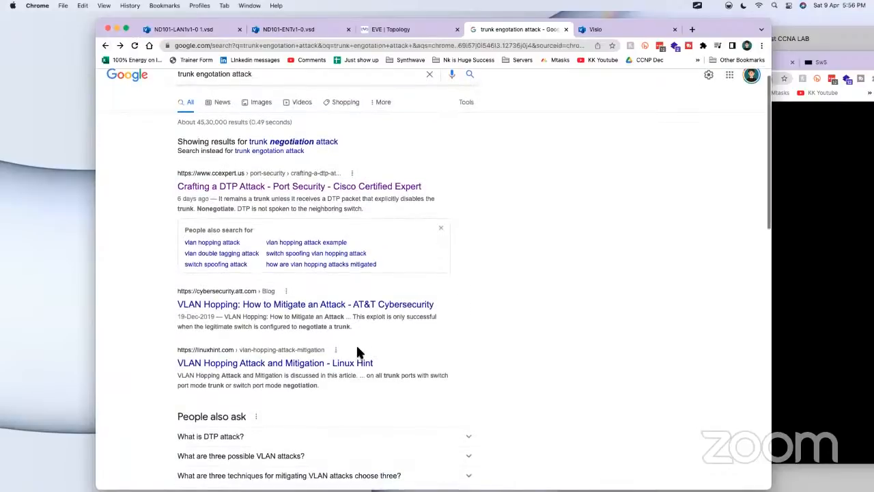
click(236, 306)
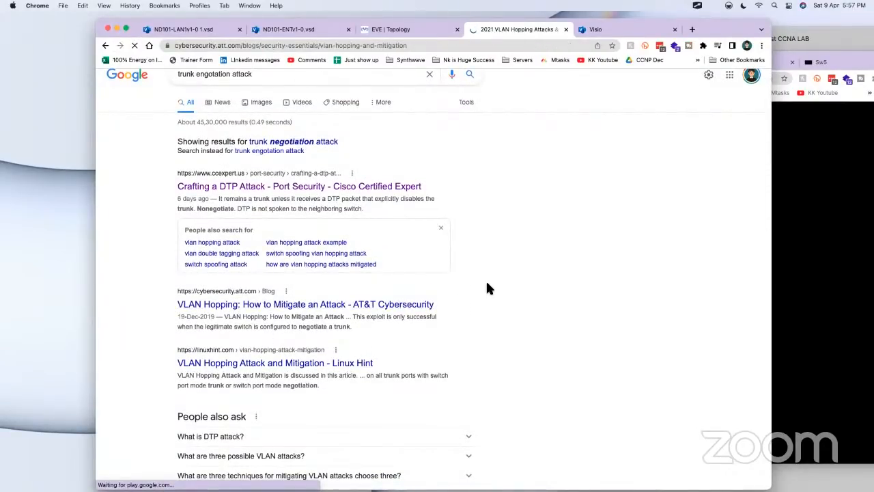
scroll(250, 237, down, 15)
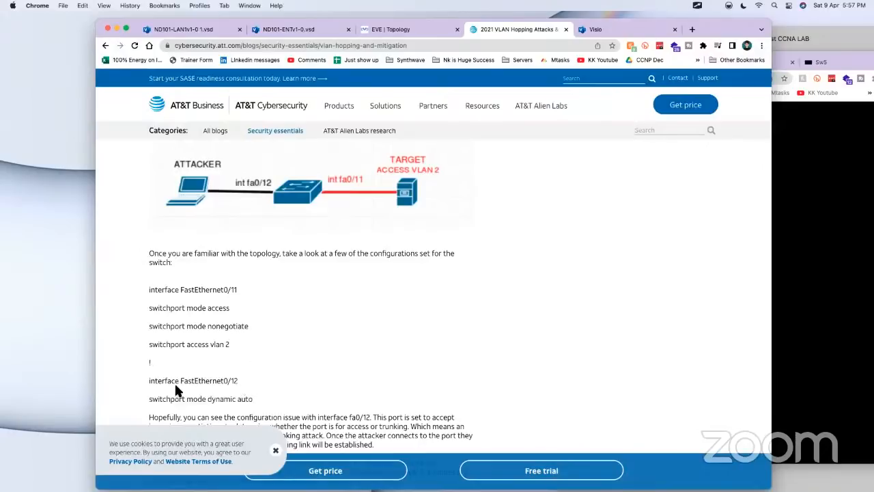
drag(149, 381, 246, 399)
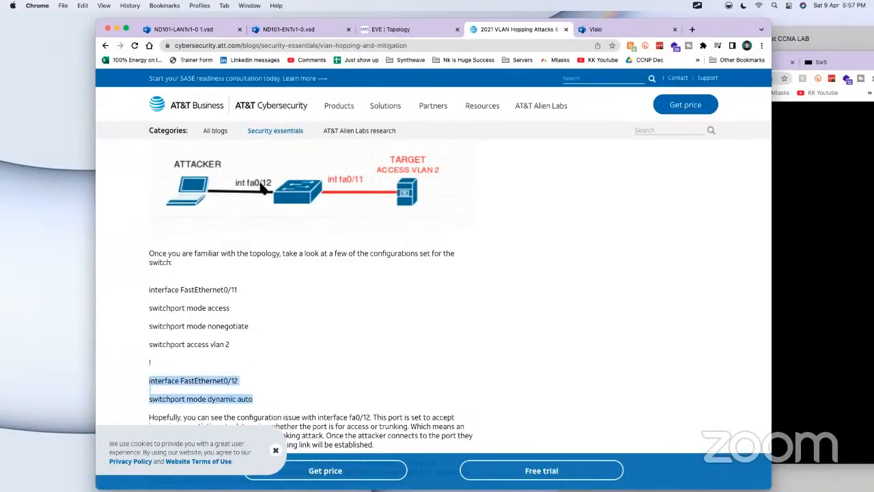
click(276, 451)
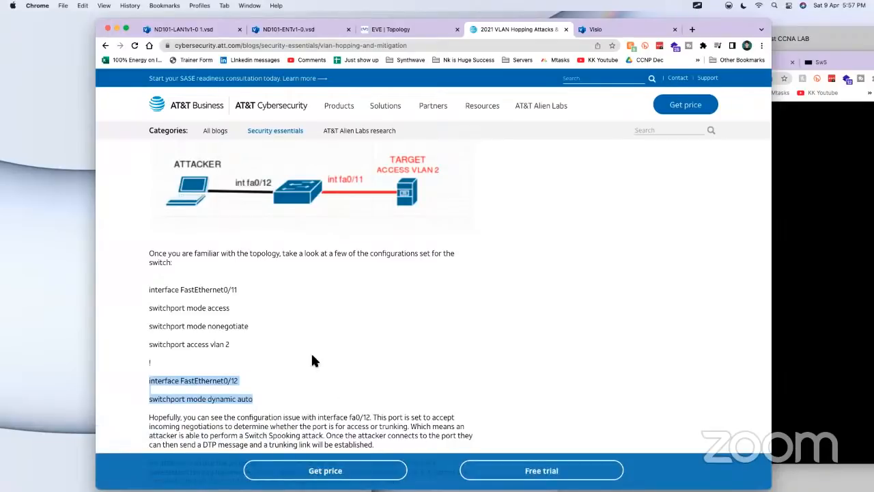
Step: Examine the article's section on sending DTP messages with Yersinia, including its launch command and interface screenshot
scroll(312, 360, up, 3)
scroll(305, 340, down, 5)
scroll(305, 340, down, 5)
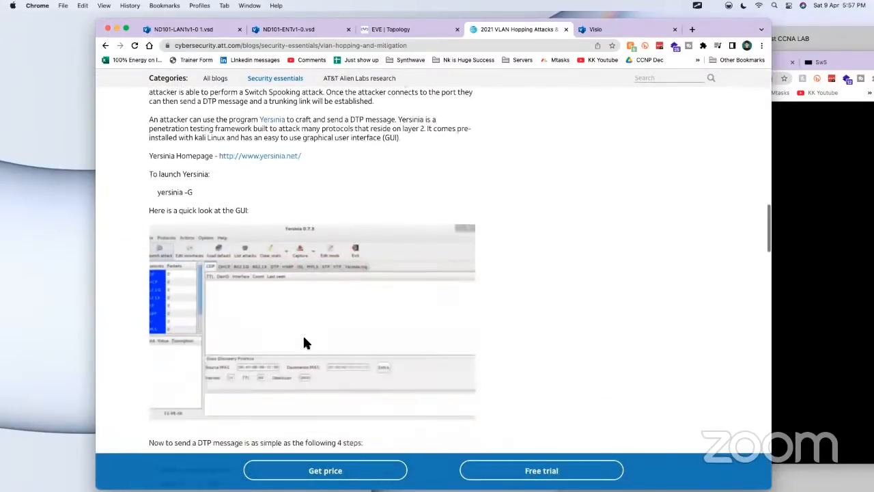
scroll(303, 332, up, 4)
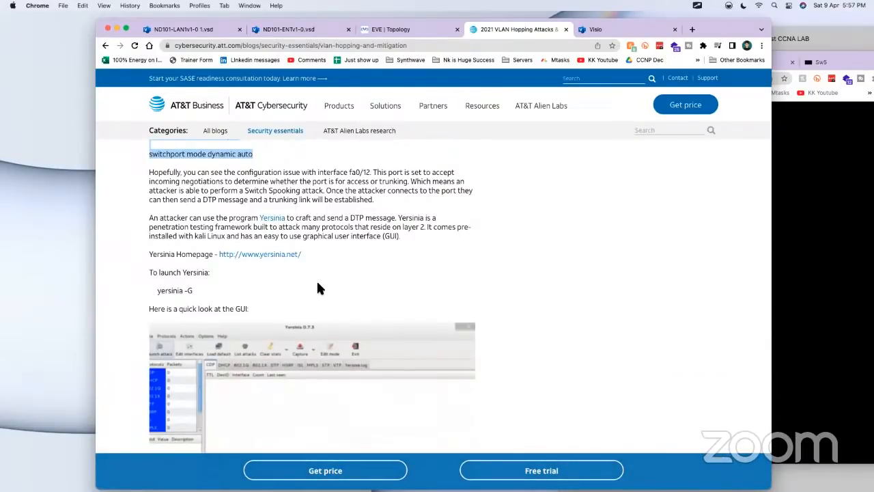
scroll(316, 280, up, 2)
scroll(328, 273, down, 5)
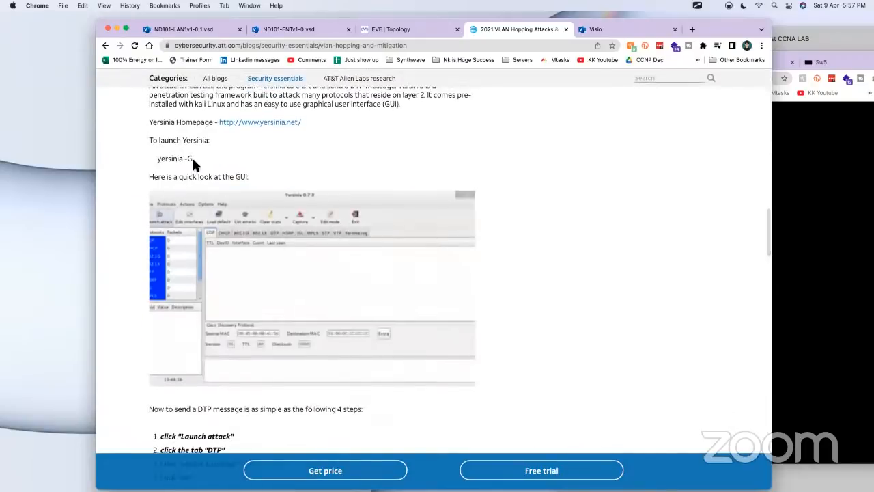
Step: Examine the article's Yersinia enabling-trunking attack and its diagrams and switch 1 configuration for the two VLAN hopping scenarios
scroll(308, 320, down, 5)
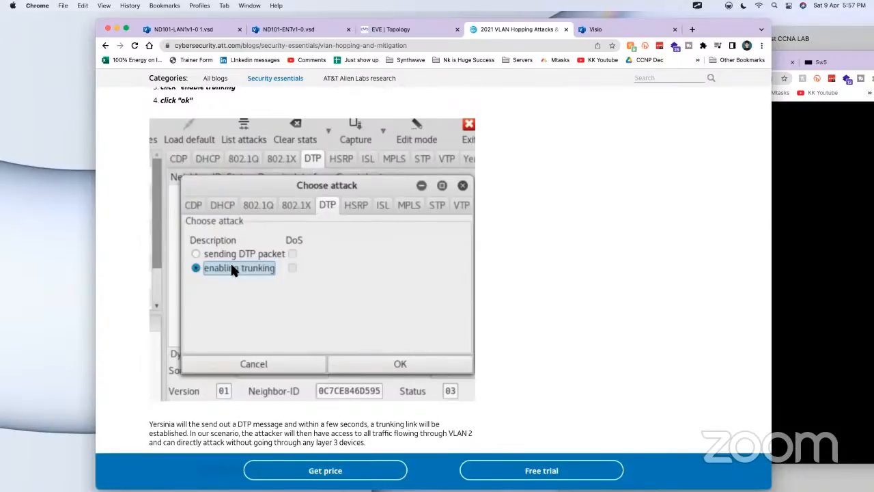
scroll(336, 345, down, 4)
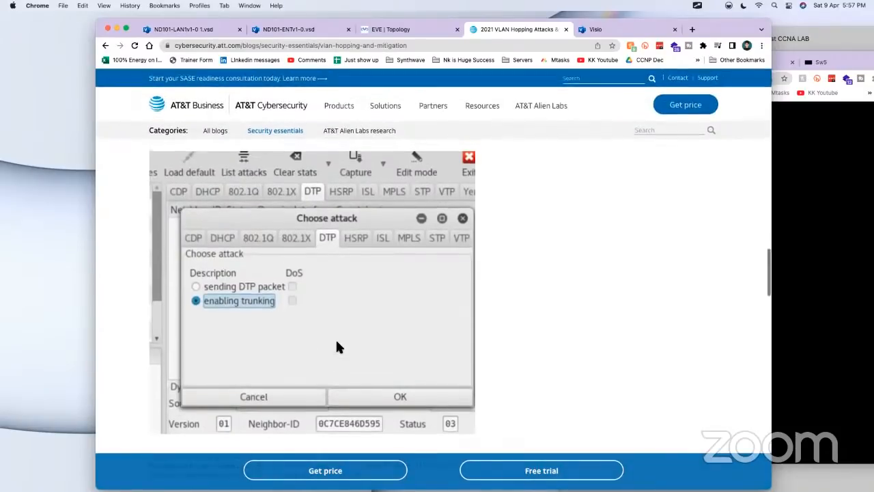
scroll(286, 323, down, 1)
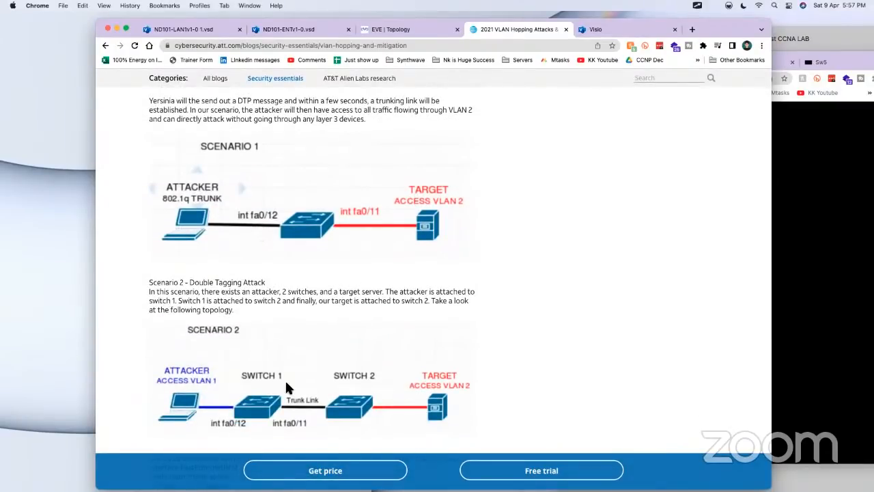
scroll(287, 376, down, 1)
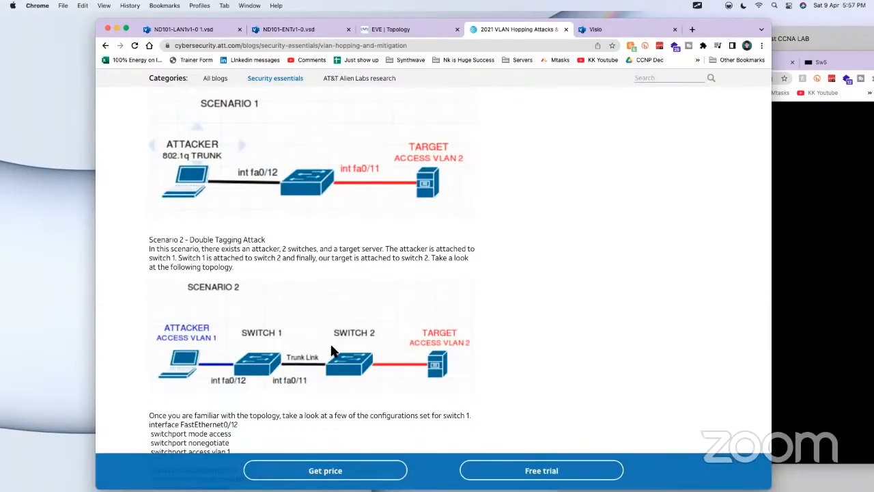
scroll(332, 350, down, 5)
scroll(288, 331, down, 8)
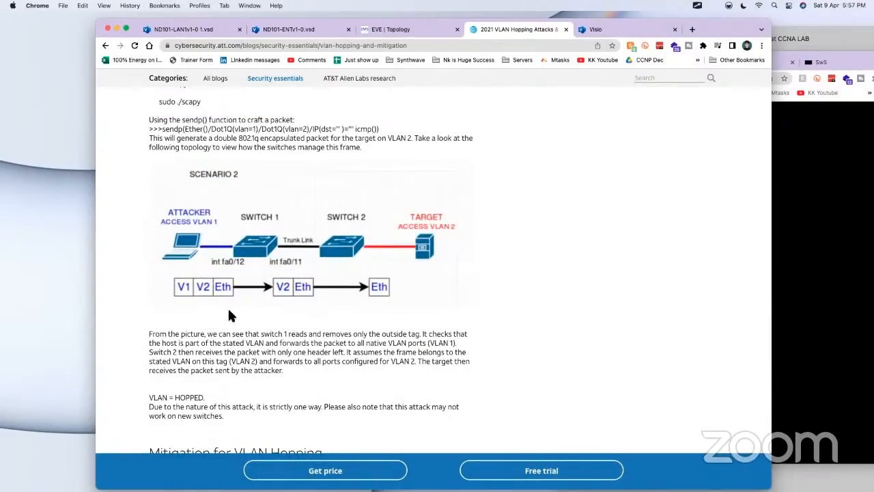
Step: Read how the switches handle the double-tagged frame and the article's mitigation advice for switched spoofing and double tagging
scroll(309, 366, down, 2)
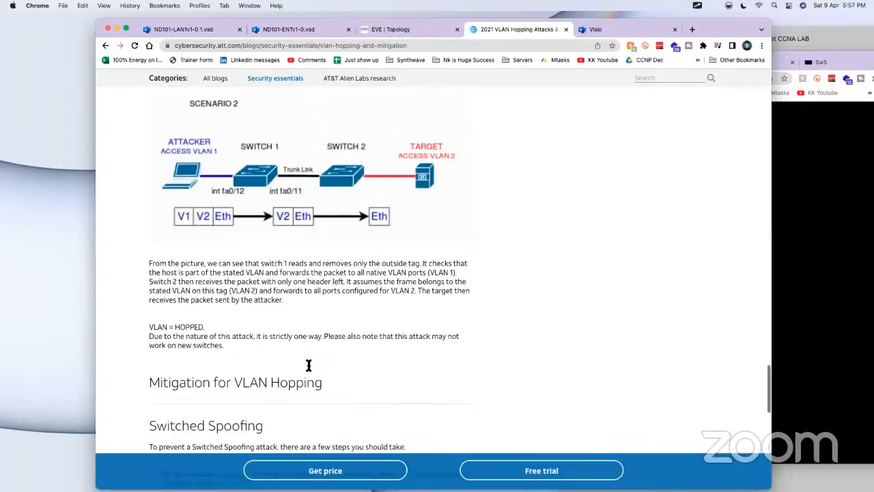
scroll(218, 338, down, 5)
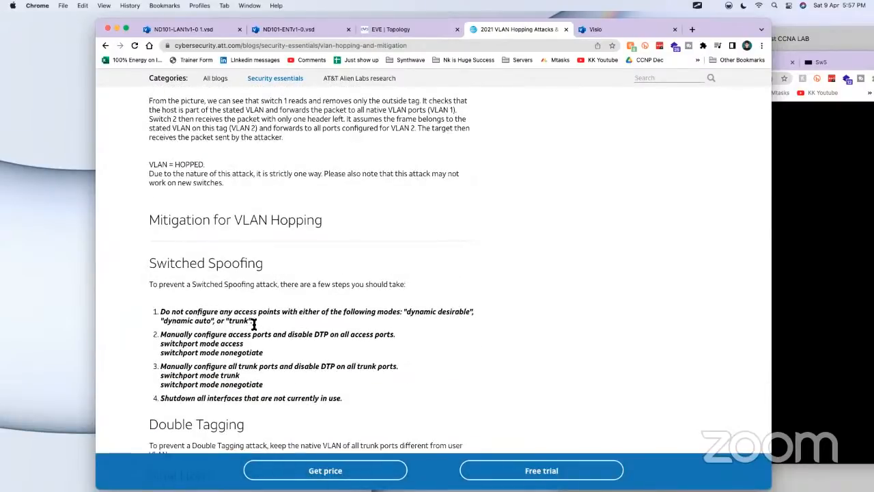
scroll(232, 337, down, 1)
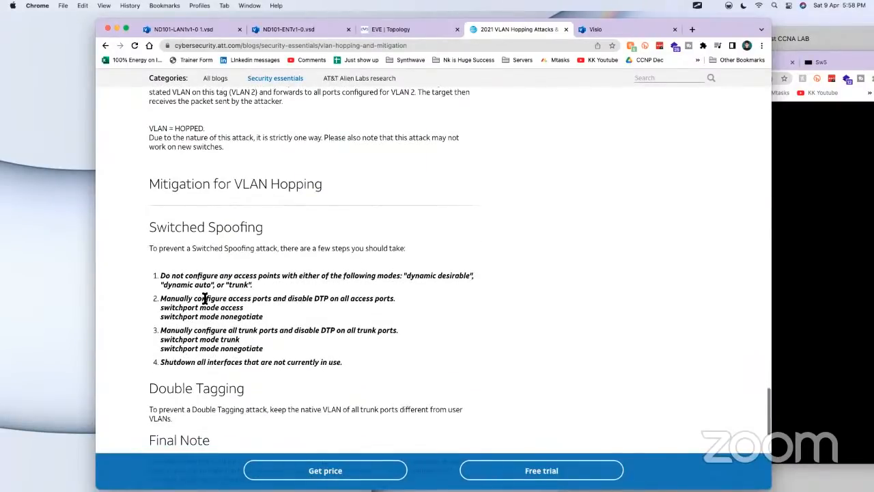
scroll(258, 335, down, 8)
scroll(226, 244, up, 5)
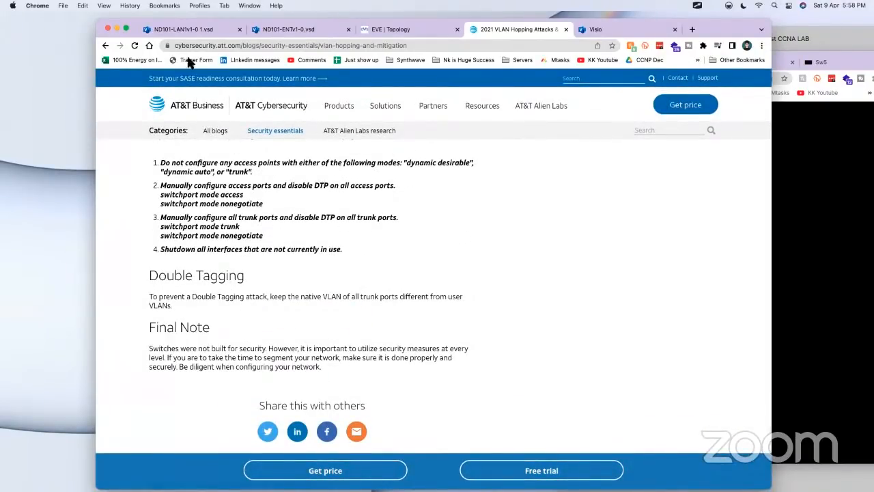
Step: Highlight the switchport mode access command in the Asw1 console and bring the EVE topology back into view
click(809, 211)
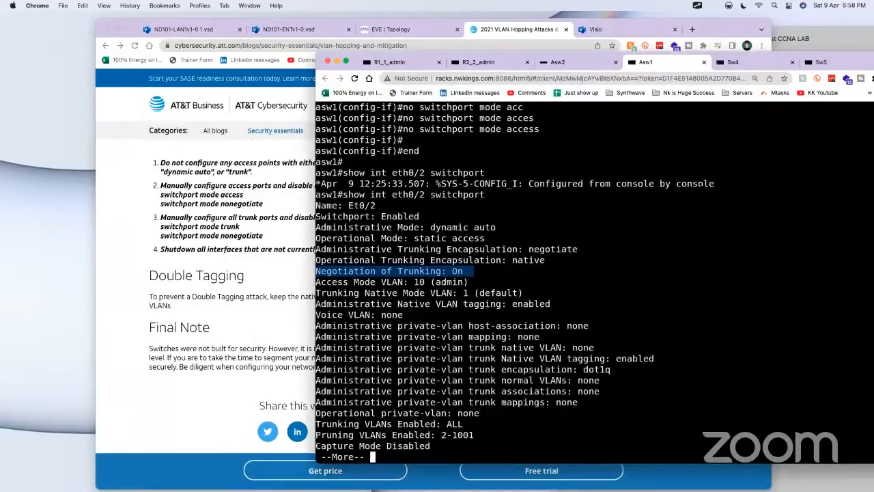
drag(547, 129, 420, 128)
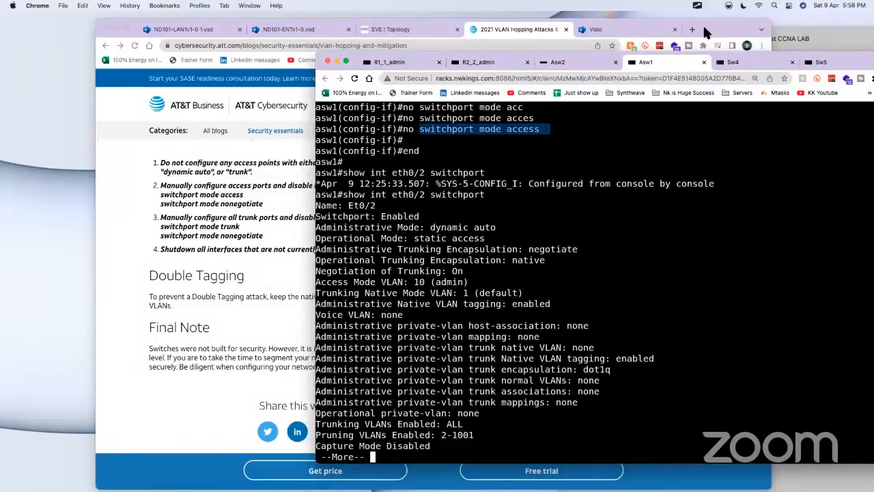
drag(704, 28, 626, 53)
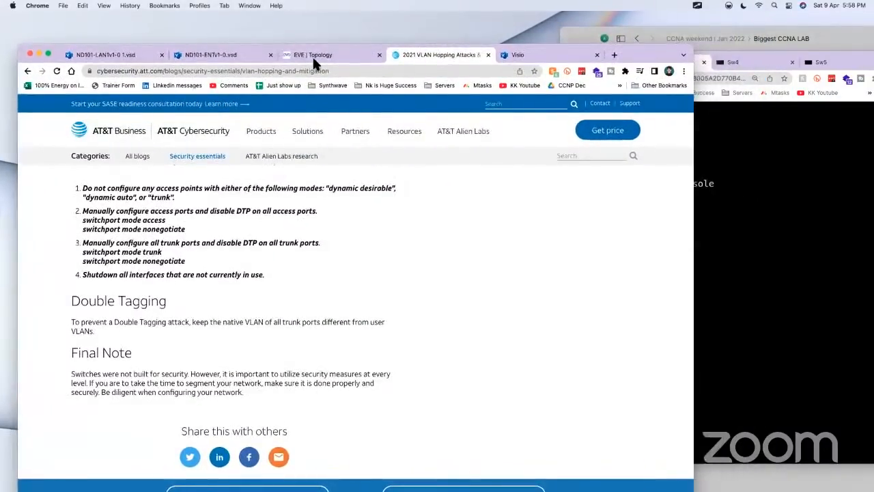
click(312, 55)
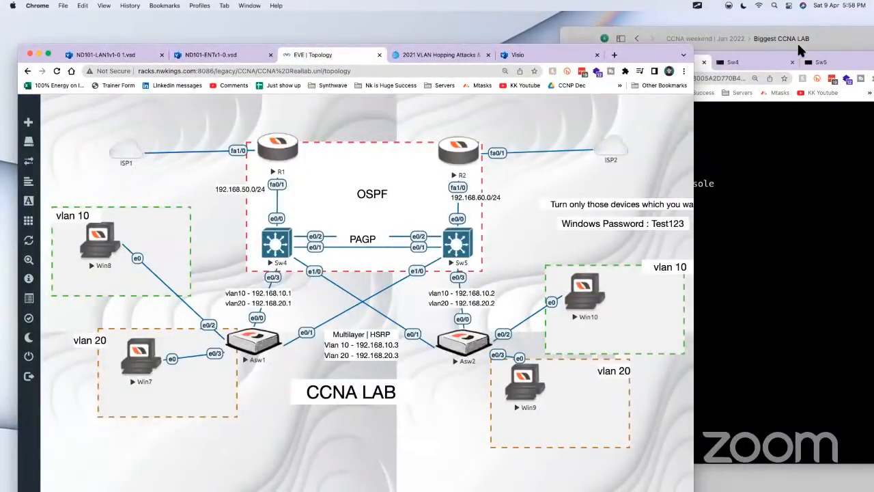
Step: Switch to the Craft notes, close the open ASW1 code block and look over the neighbouring switch configurations
click(799, 47)
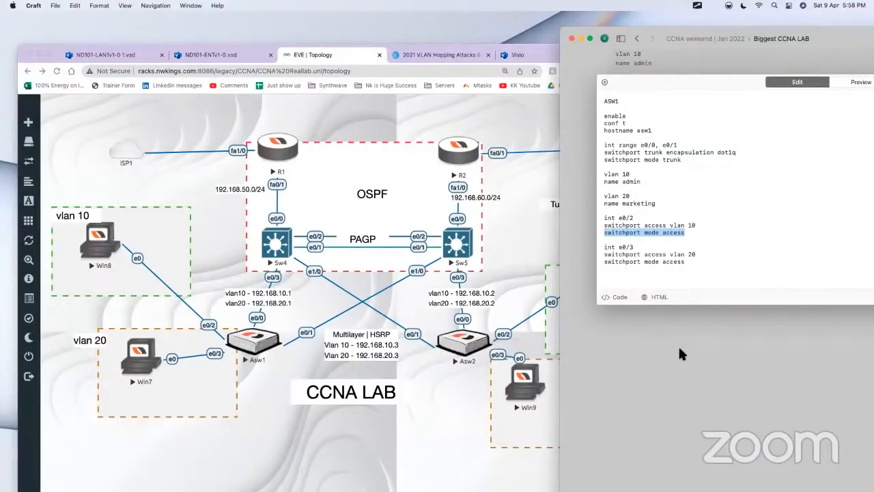
click(684, 273)
key(cmd+a)
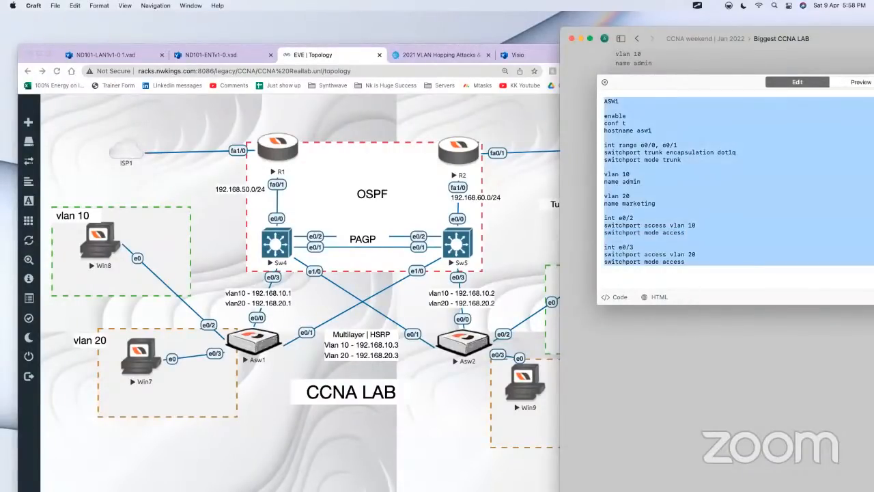
click(683, 311)
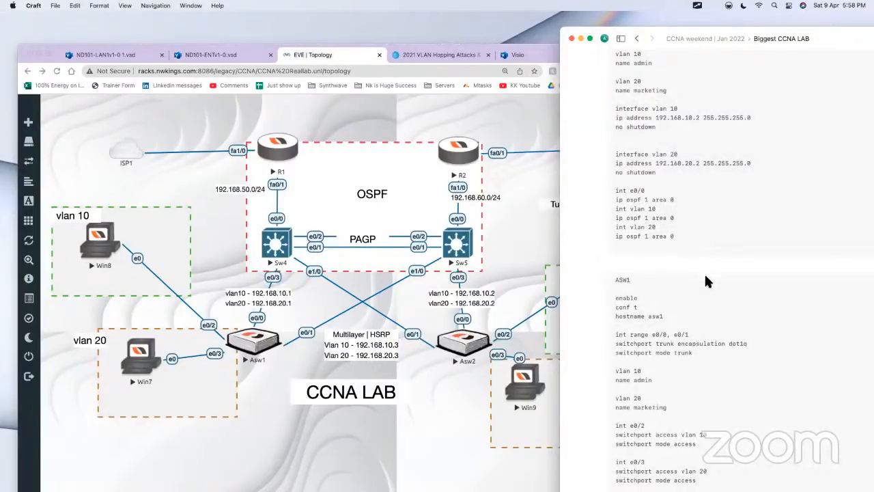
scroll(751, 250, up, 3)
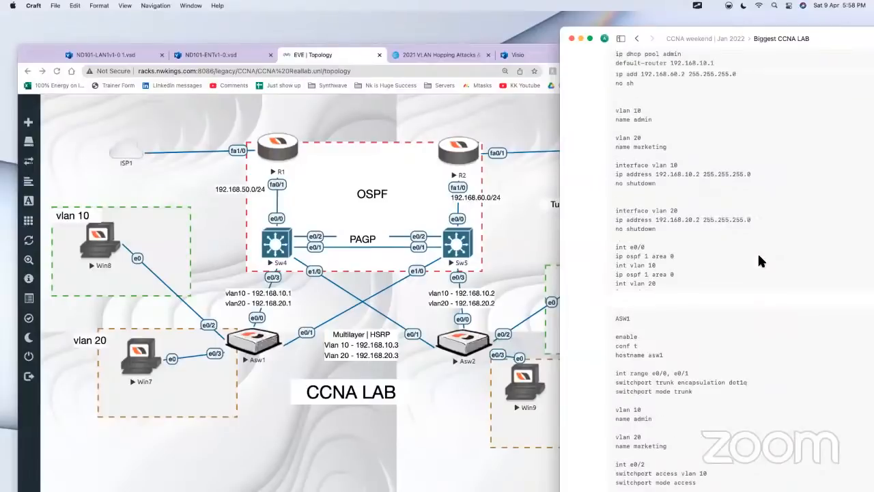
scroll(758, 256, up, 1)
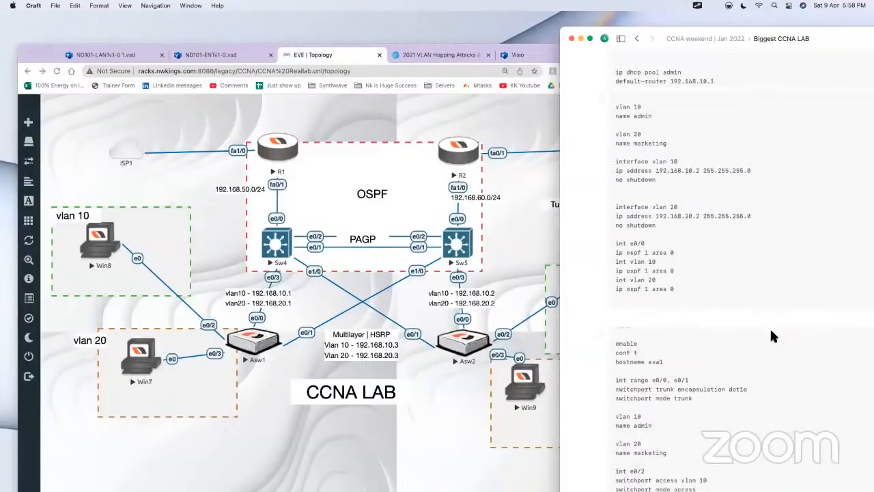
scroll(632, 354, down, 10)
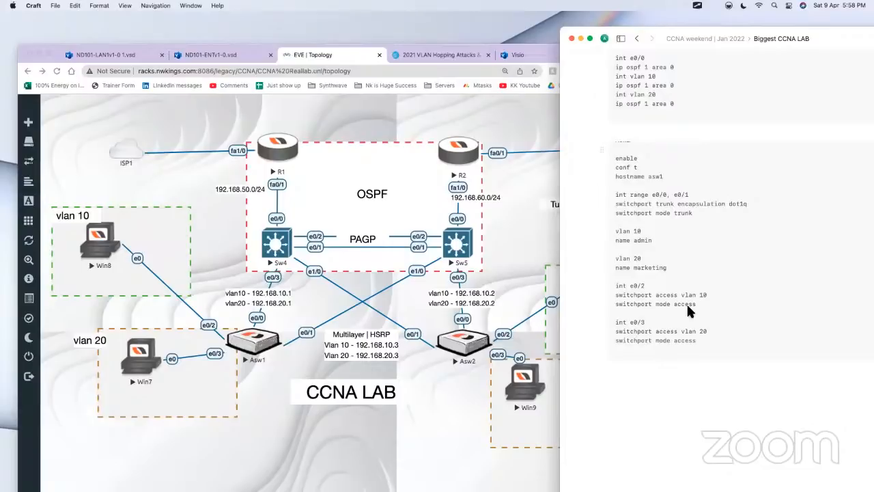
Step: Duplicate the whole ASW1 configuration block directly below the original in the notes
click(687, 303)
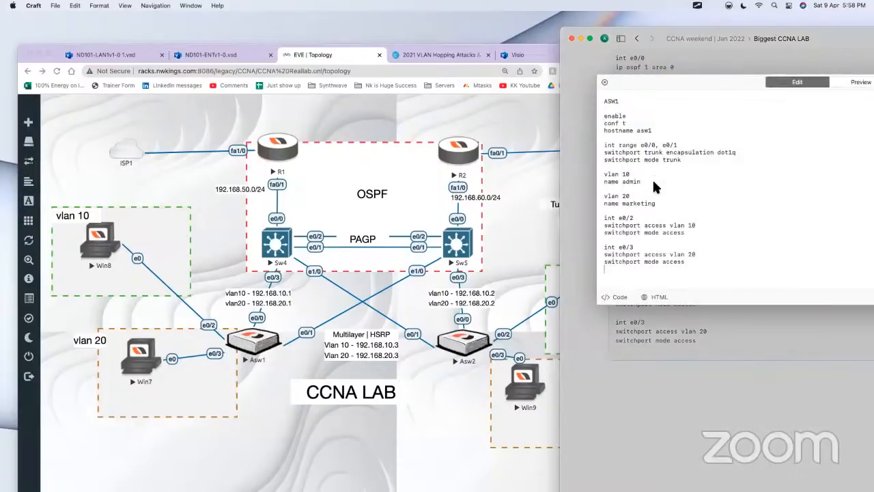
key(super+a)
key(Escape)
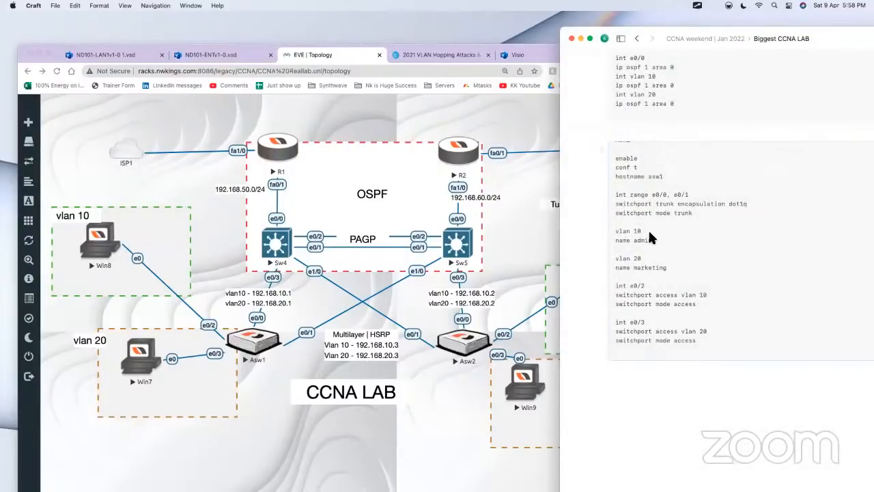
key(super+c)
key(super+v)
Step: Change the copied block's title to ASW2 and its hostname command to asw2
click(644, 334)
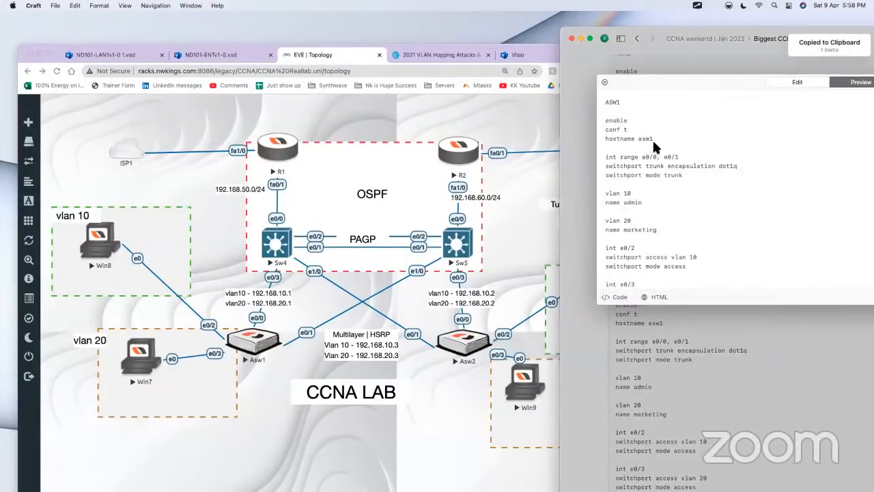
click(653, 141)
click(633, 105)
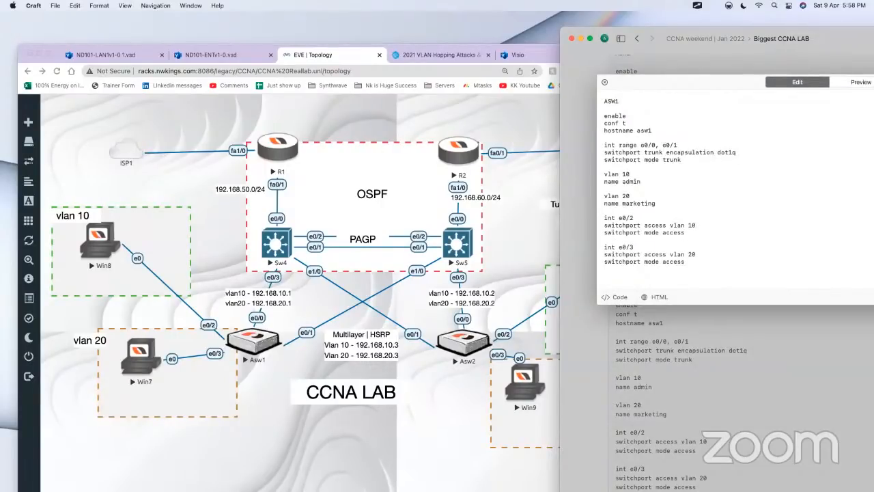
click(681, 132)
key(BackSpace)
text(2)
click(604, 102)
Step: Compare the copied block's access-port commands with Asw2's connections in the EVE topology
click(457, 408)
click(784, 230)
drag(644, 225, 604, 221)
click(386, 425)
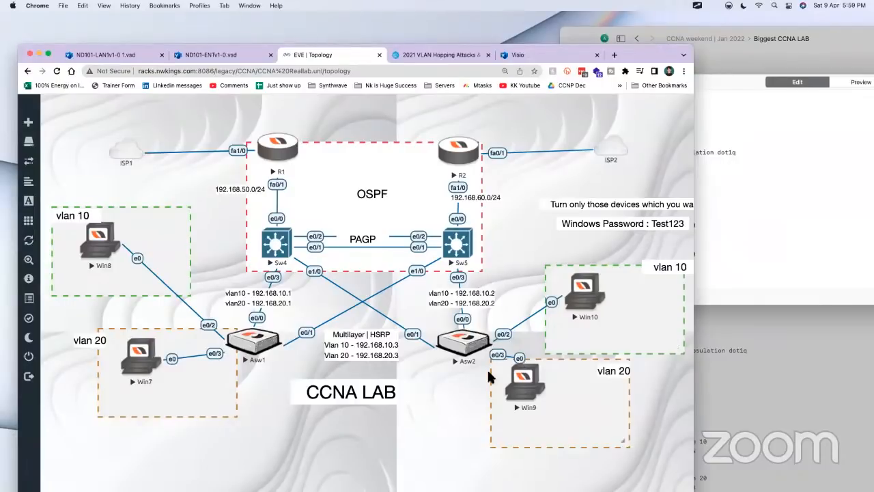
Step: Copy the ASW2 commands from enable through the e0/3 access settings and open the Asw2 console from the topology
click(798, 250)
drag(703, 268, 567, 122)
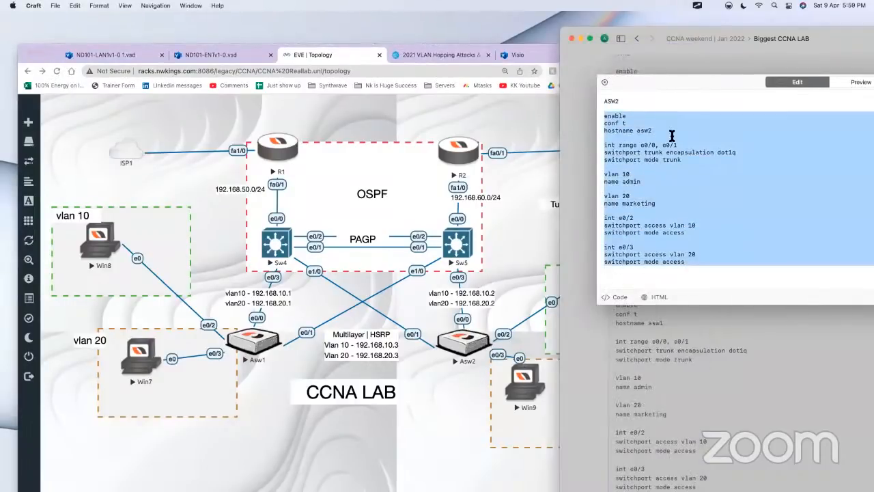
click(452, 421)
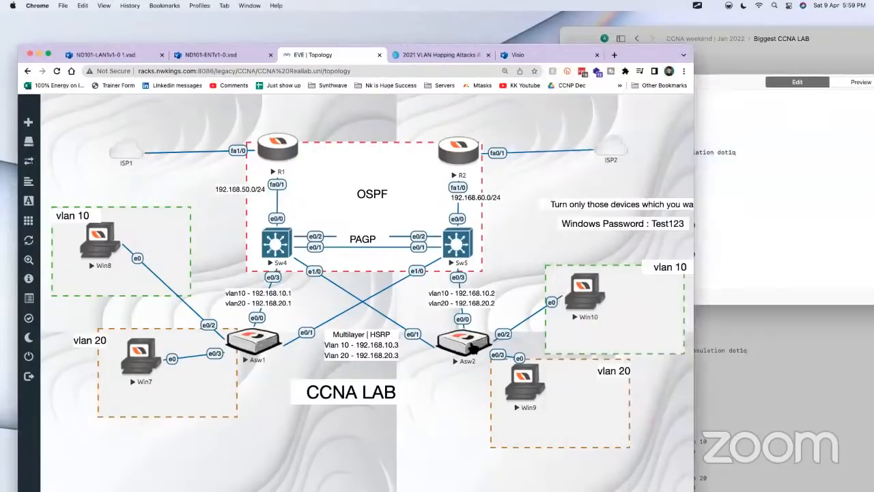
click(471, 344)
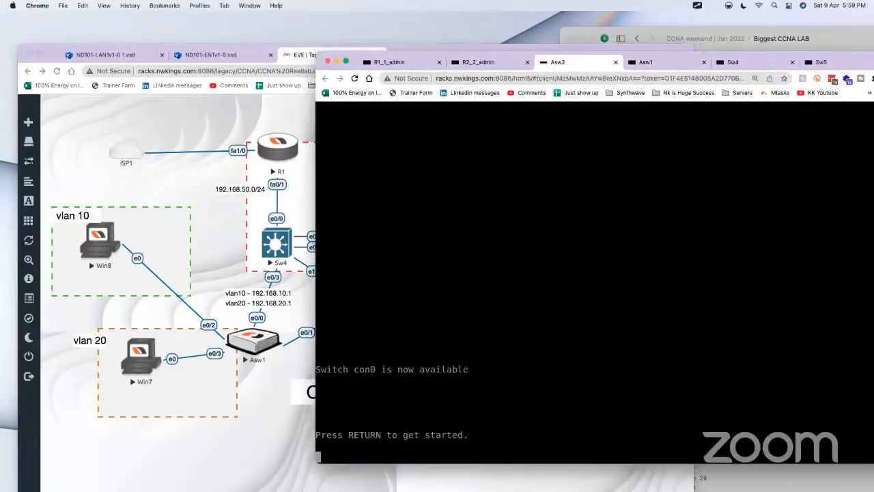
Step: Wake the Asw2 console and enter privileged mode and global configuration mode with enable and conf t
key(Return)
key(Return)
key(Return)
key(Return)
key(Return)
key(Return)
key(Return)
key(Return)
key(Return)
text(en)
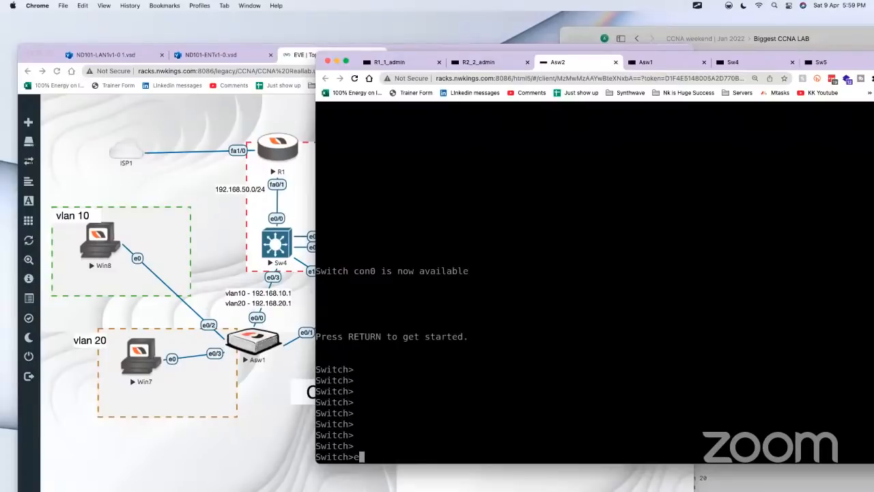
key(Tab)
key(Return)
text(conf t)
key(Return)
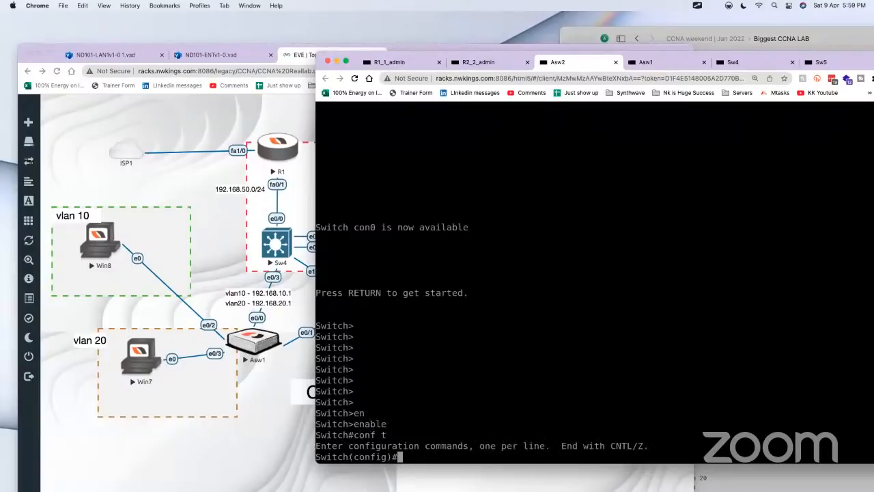
Step: Turn on Guacamole's text input for Asw2 and paste the copied hostname, trunk, VLAN and access-port configuration into the console
key(ctrl+alt+shift)
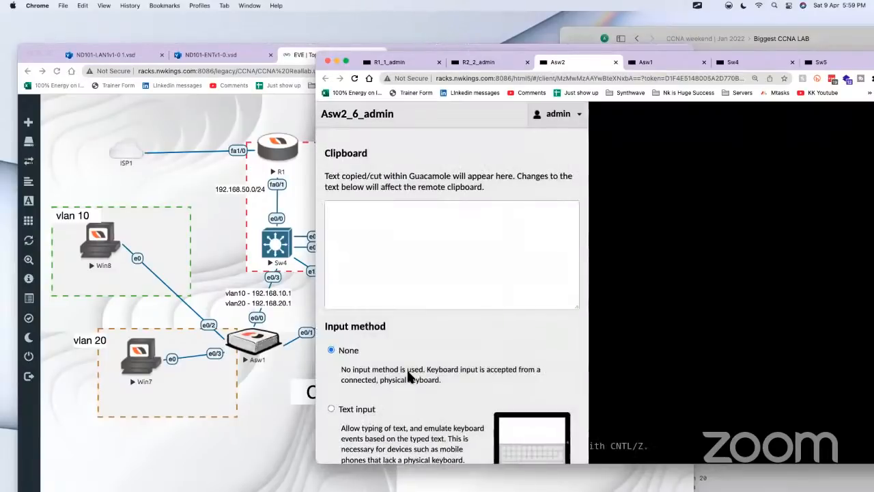
click(362, 409)
right_click(383, 448)
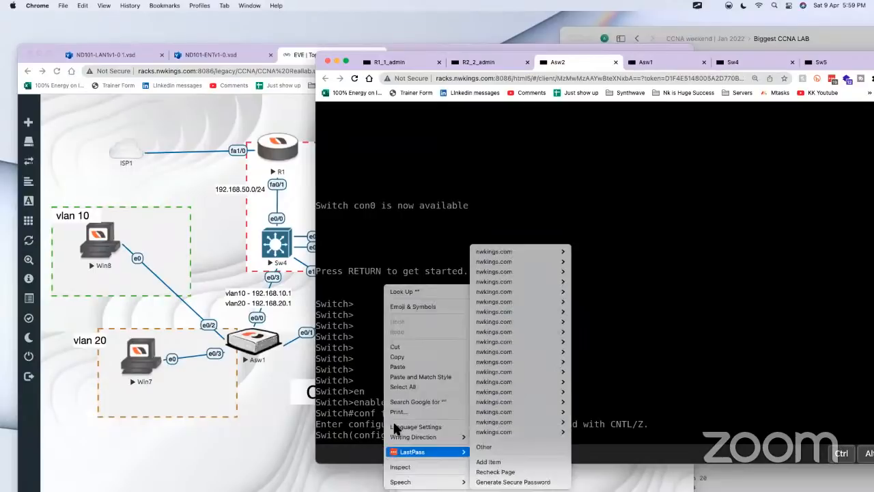
click(403, 363)
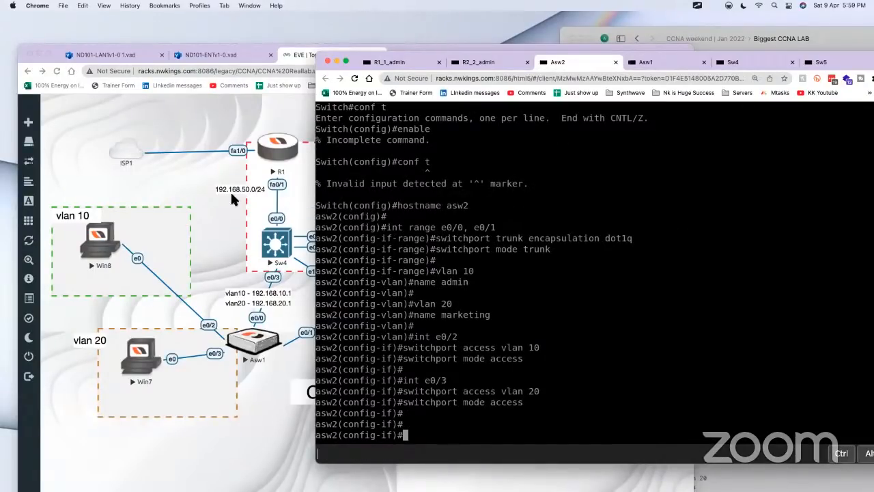
Step: Check the EVE topology and the ASW2 notes, and open the Sw5 console
click(172, 179)
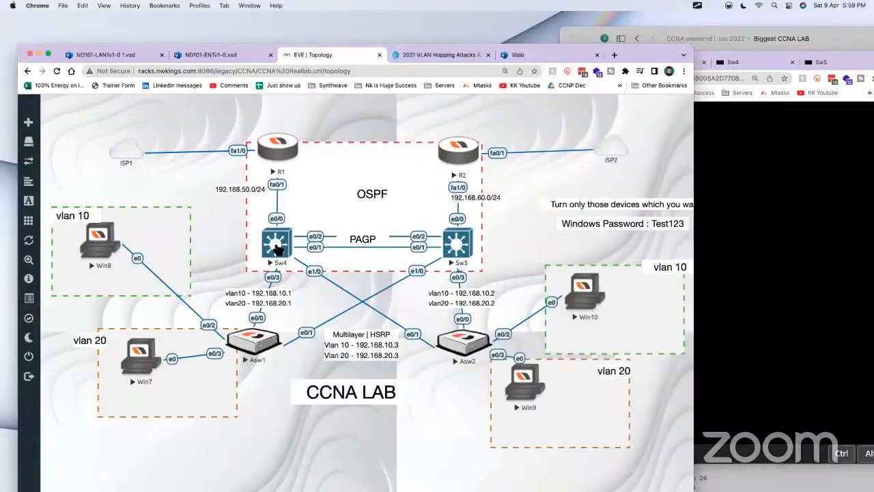
click(776, 38)
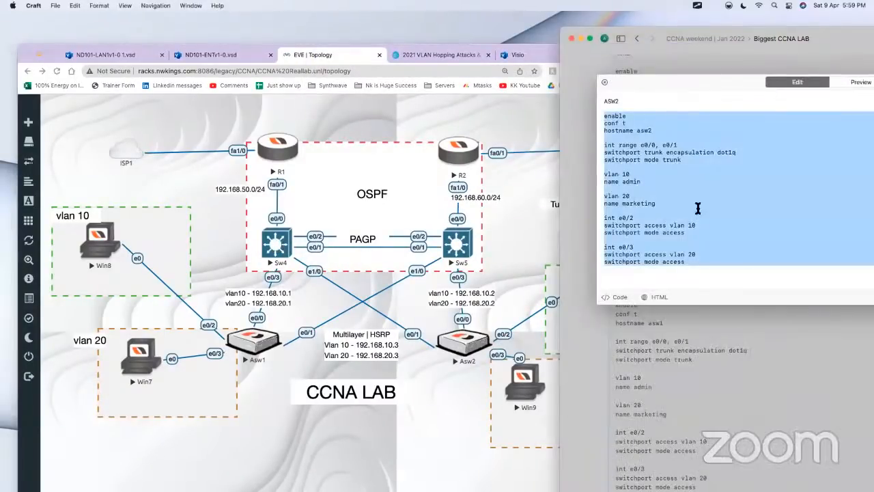
click(464, 249)
click(463, 248)
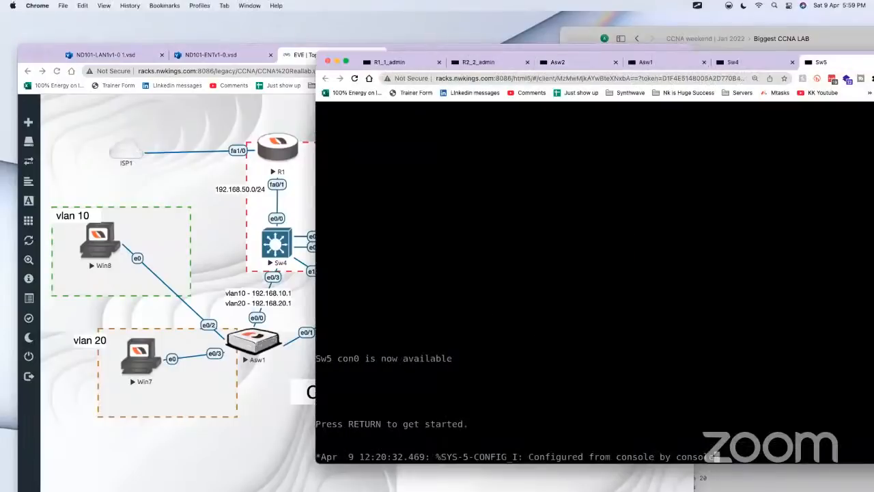
Step: Switch to the Craft notes and review the ASW1, ASW2, Sw5 and Sw4 configuration blocks
click(779, 39)
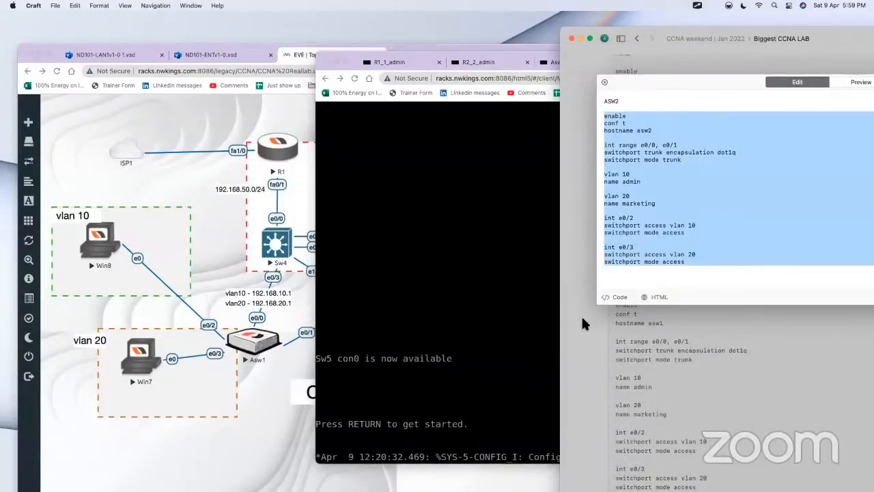
scroll(667, 241, up, 1)
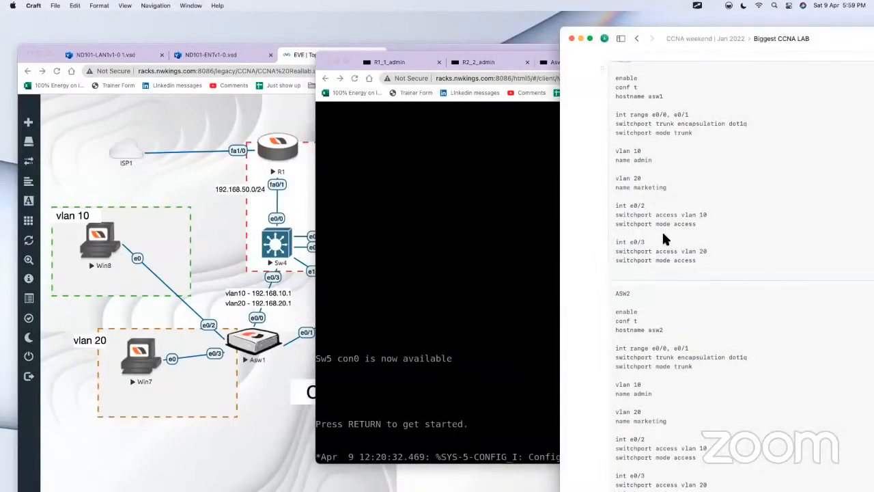
scroll(596, 246, down, 5)
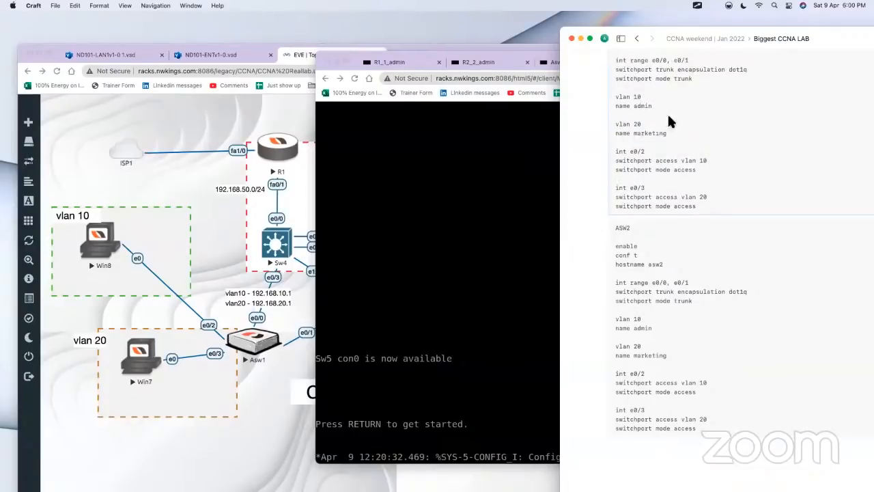
scroll(592, 160, up, 10)
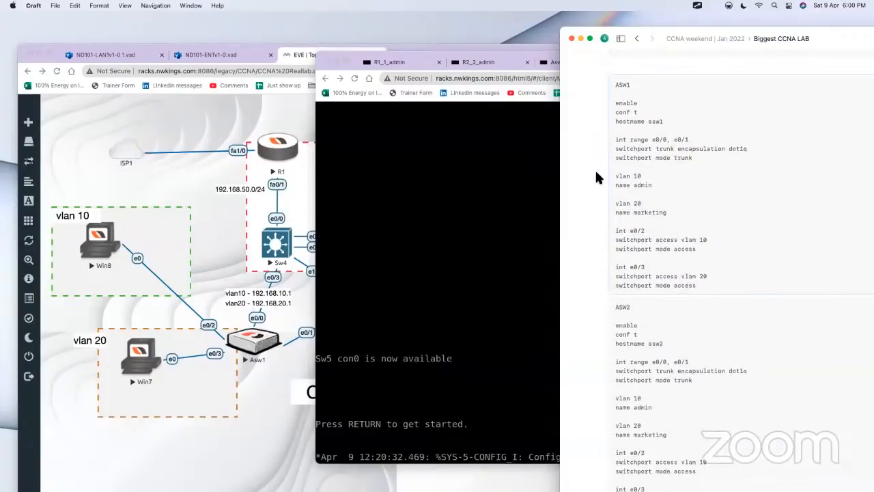
click(730, 129)
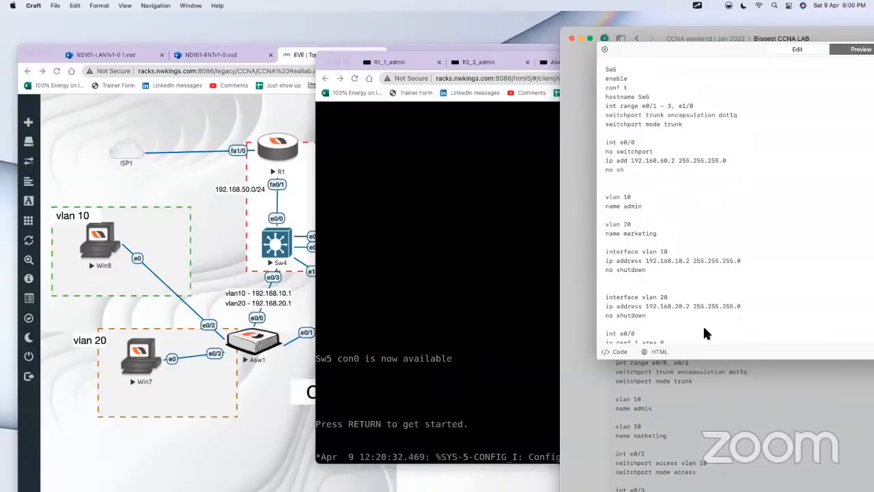
click(680, 263)
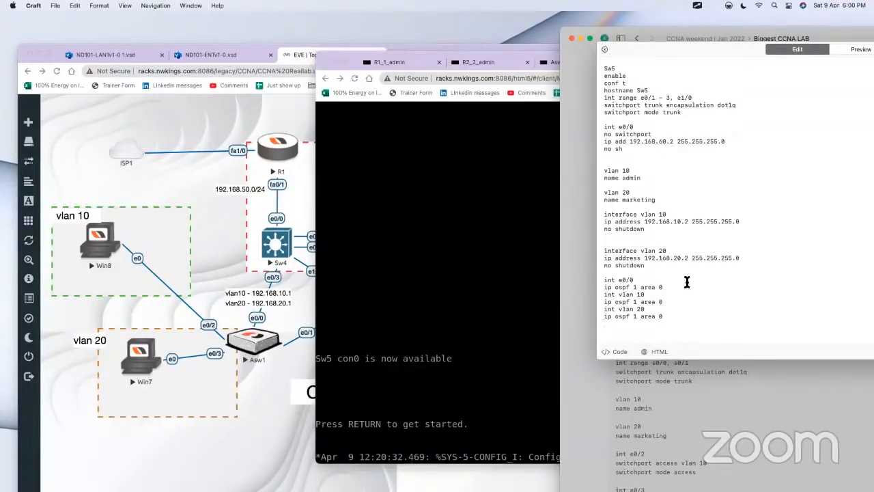
click(596, 391)
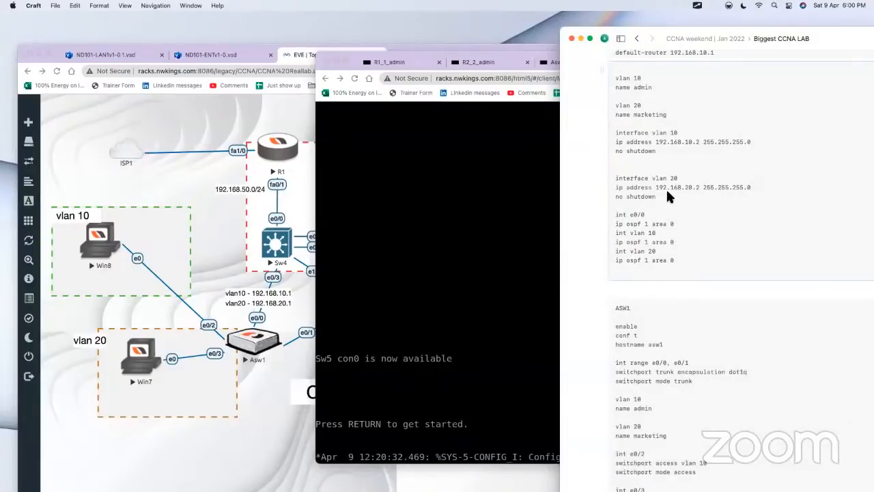
scroll(585, 121, up, 3)
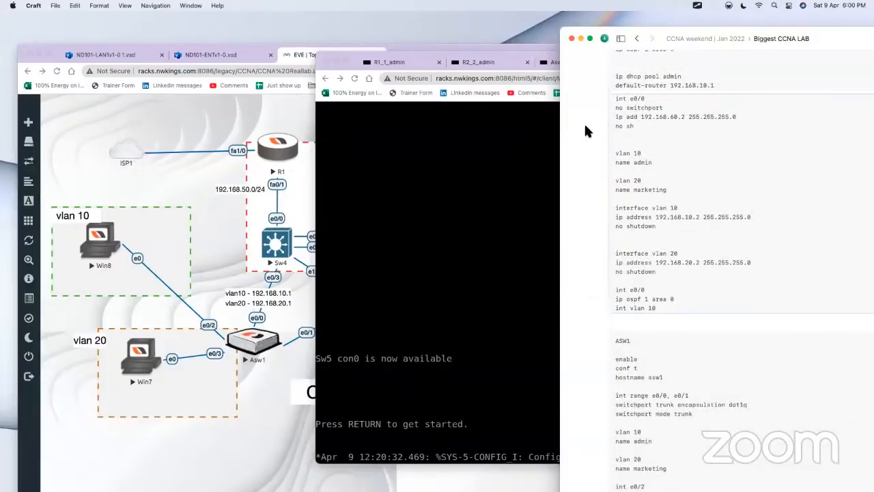
Step: Copy the admin and marketing DHCP pool commands from the Sw4 notes to the end of the Sw5 notes
click(675, 80)
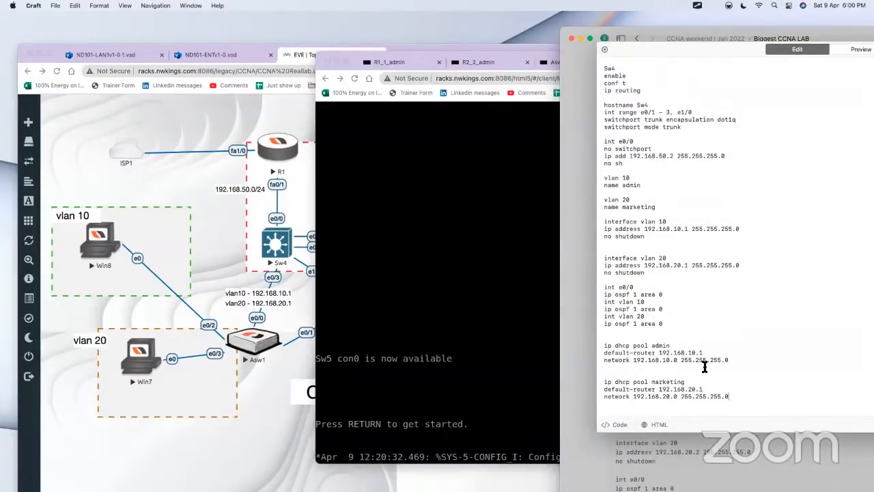
drag(752, 400, 598, 345)
key(super+c)
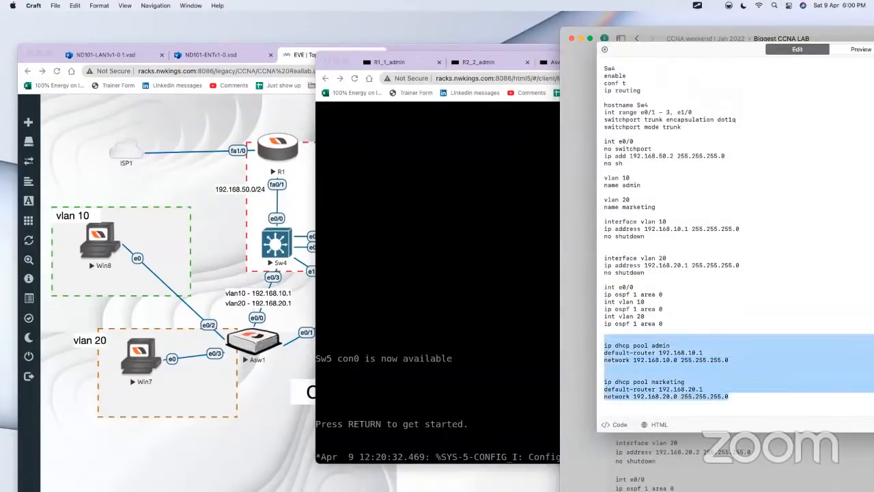
click(573, 314)
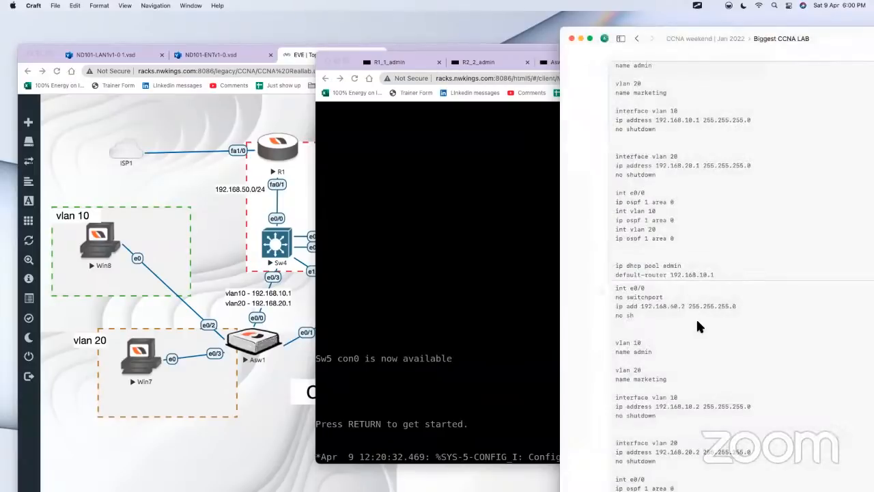
click(697, 322)
click(696, 310)
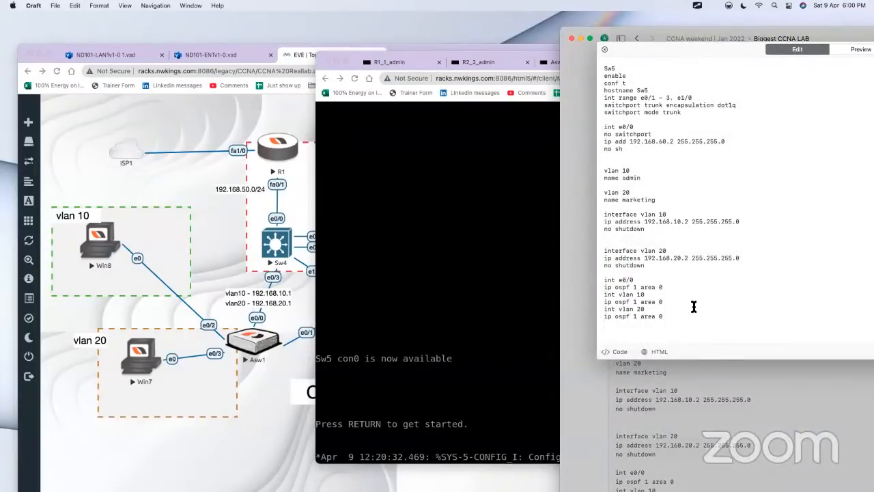
key(super+v)
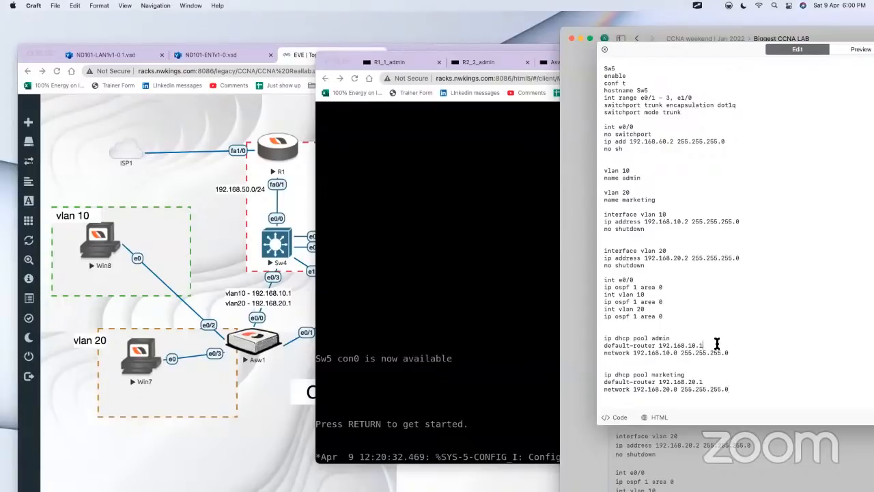
Step: Set the Sw5 notes' default routers to 192.168.10.2 for admin and 192.168.20.2 for marketing, and copy both DHCP pools
key(BackSpace)
click(720, 383)
key(BackSpace)
text(2)
drag(730, 389, 603, 341)
key(super+c)
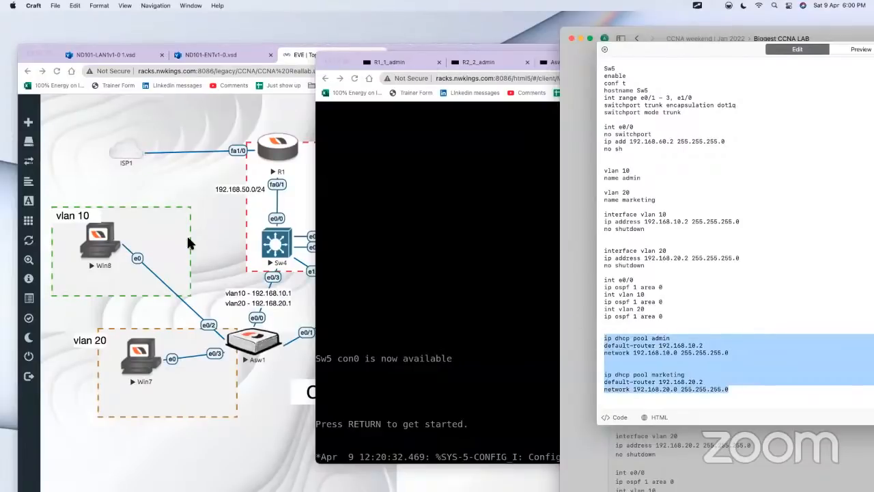
Step: Switch to the Sw5 console in Chrome, wake it and enter privileged and global configuration mode with enable and conf t
click(203, 219)
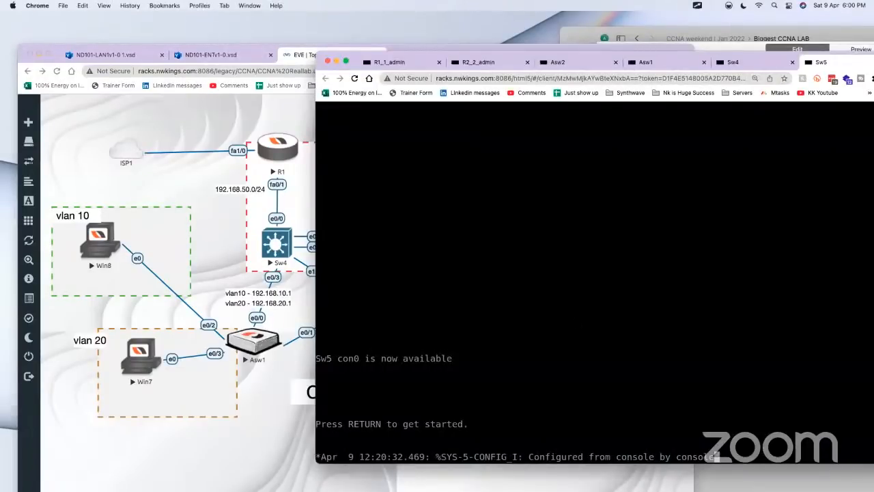
key(Return)
key(Return)
key(Return)
key(Return)
key(Return)
text(en)
key(Tab)
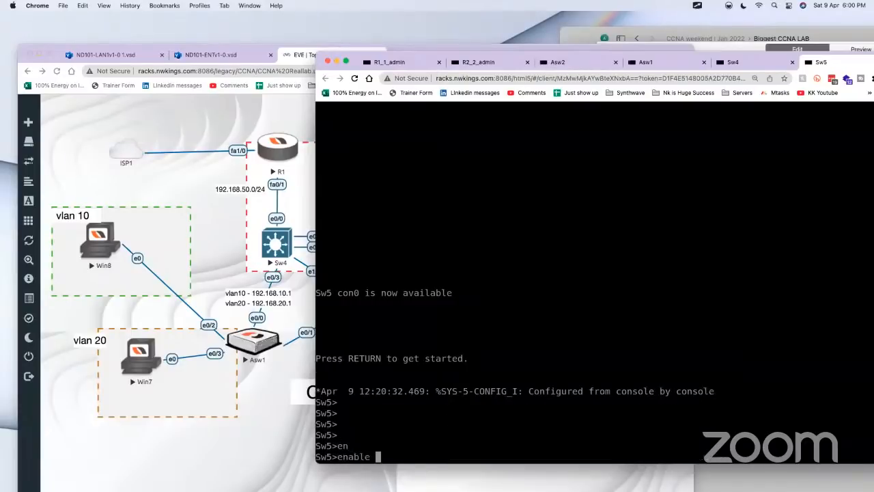
key(Return)
text(conf t)
key(Return)
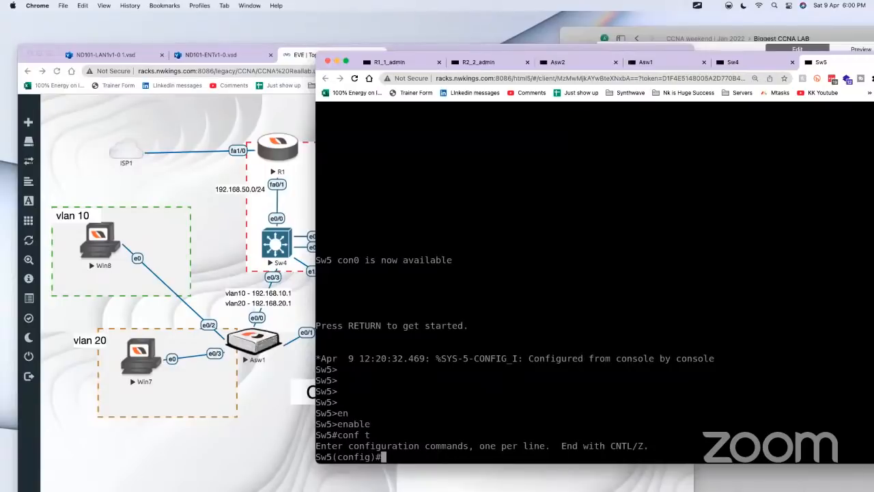
Step: Turn on Guacamole's text input for Sw5 and paste the copied admin and marketing DHCP pool configuration
key(ctrl+alt+shift)
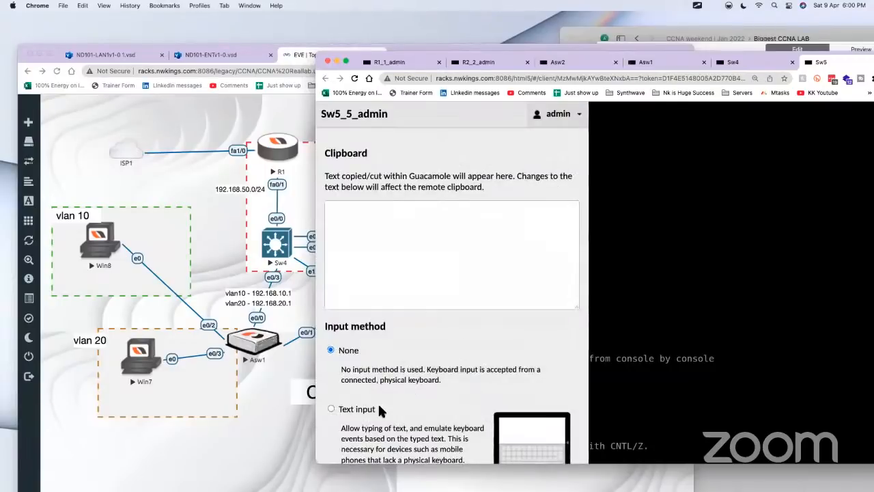
click(357, 409)
right_click(418, 451)
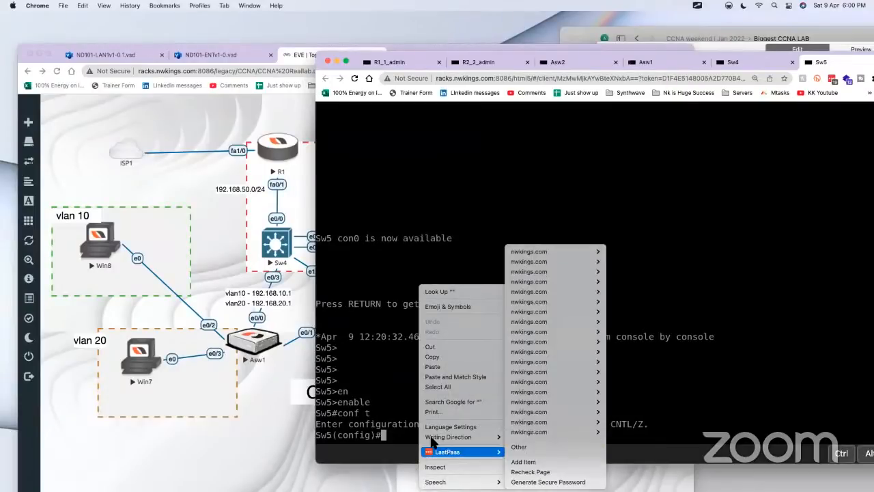
click(436, 364)
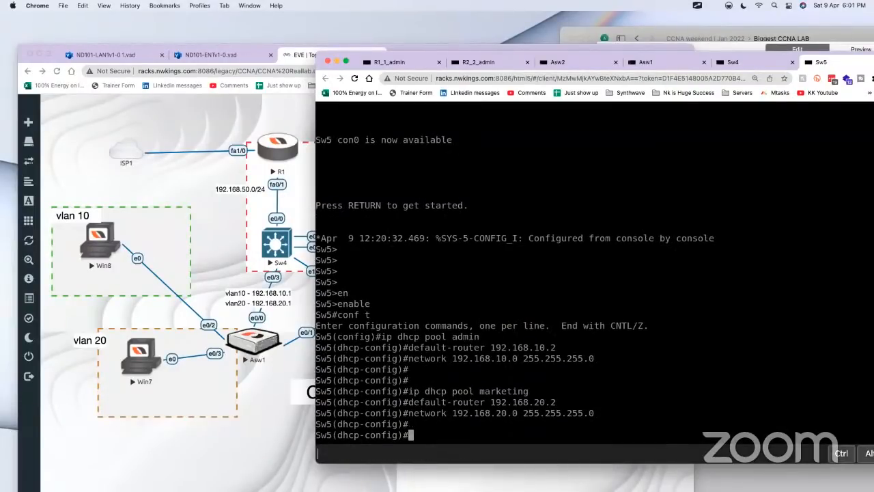
Step: Open the Win8 desktop from the topology, close the VLAN hopping and Visio tabs, and log in with the Windows password
click(135, 293)
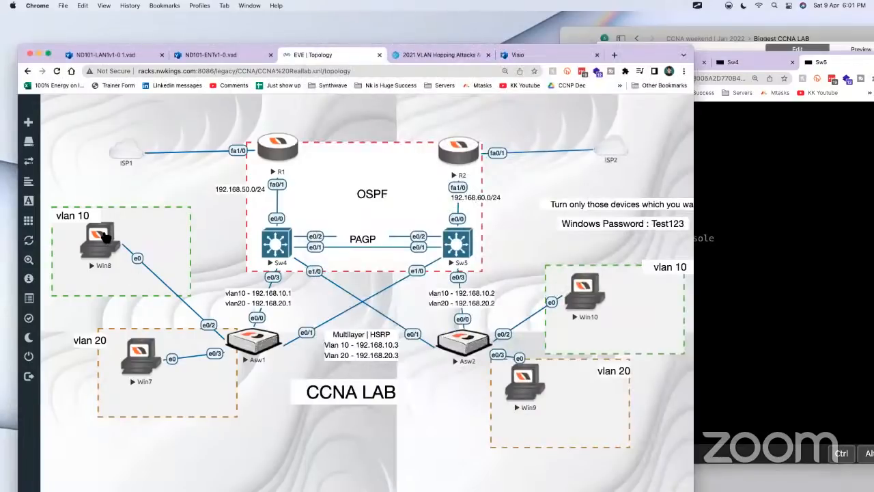
click(103, 235)
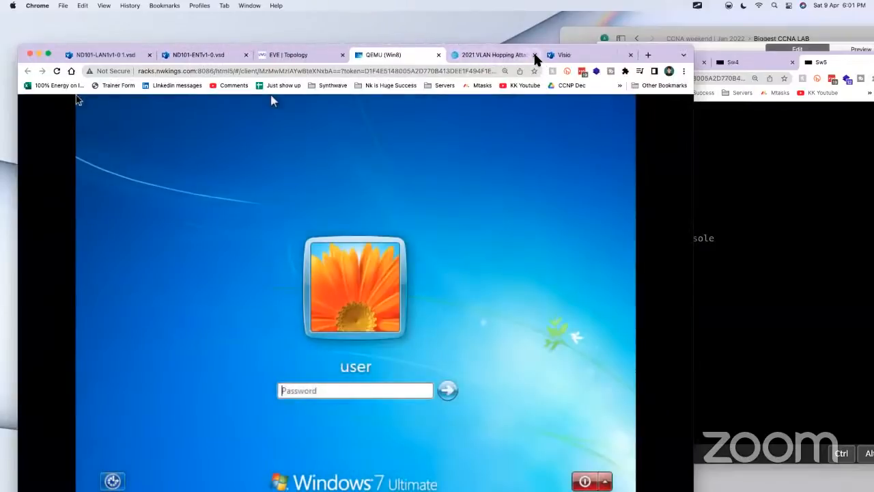
click(535, 56)
click(341, 392)
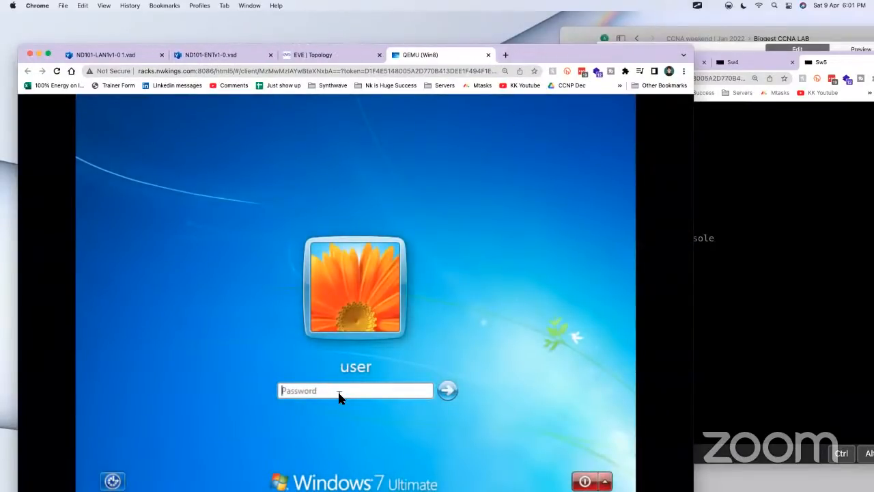
text(••••••)
key(Return)
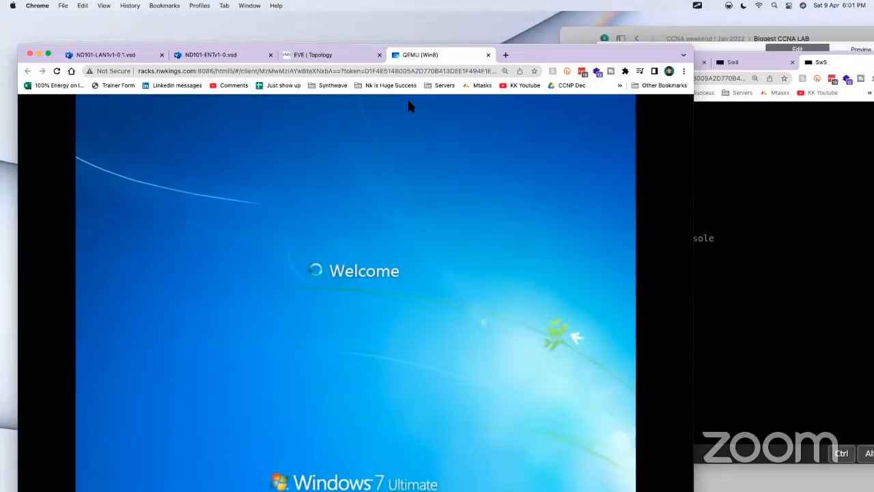
Step: Dismiss the network location prompt on Win8 and check its IP settings with ipconfig in Command Prompt
click(341, 53)
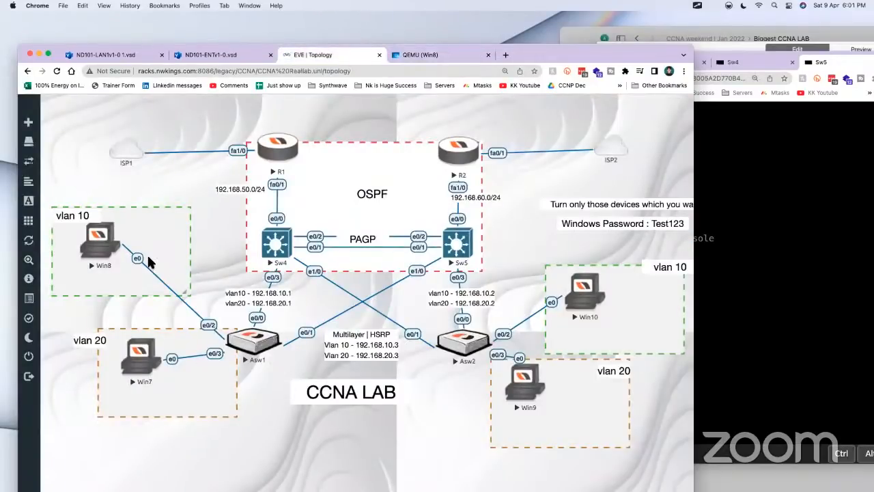
click(419, 54)
drag(586, 56, 608, 24)
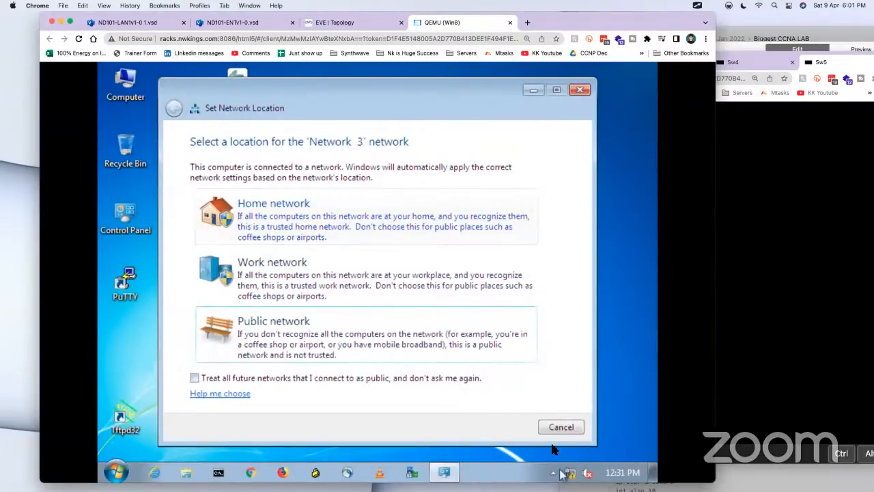
click(570, 427)
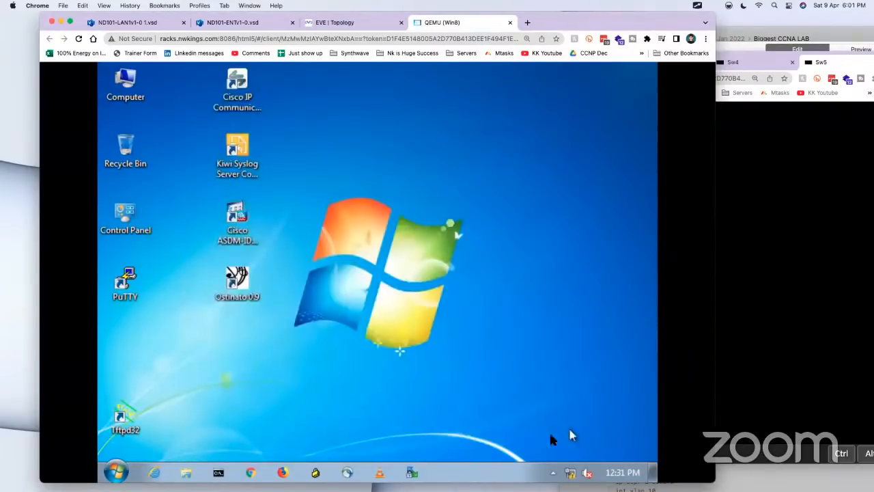
click(219, 473)
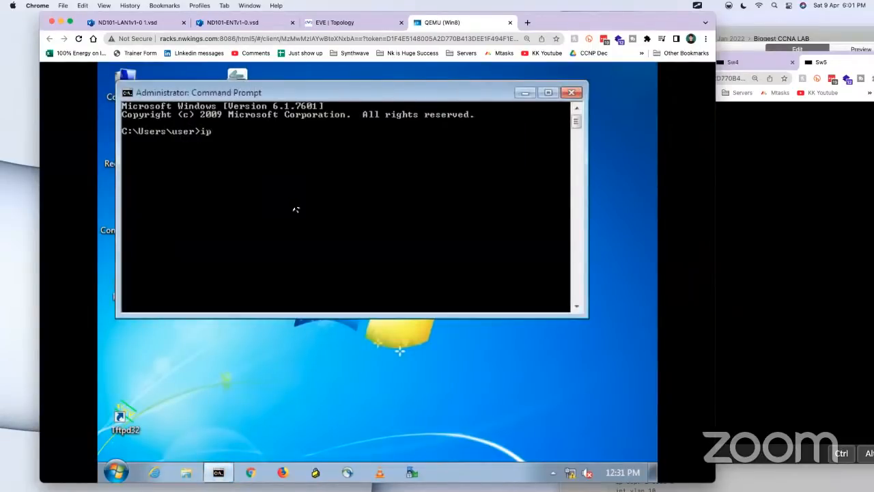
text(ipconfig)
key(Return)
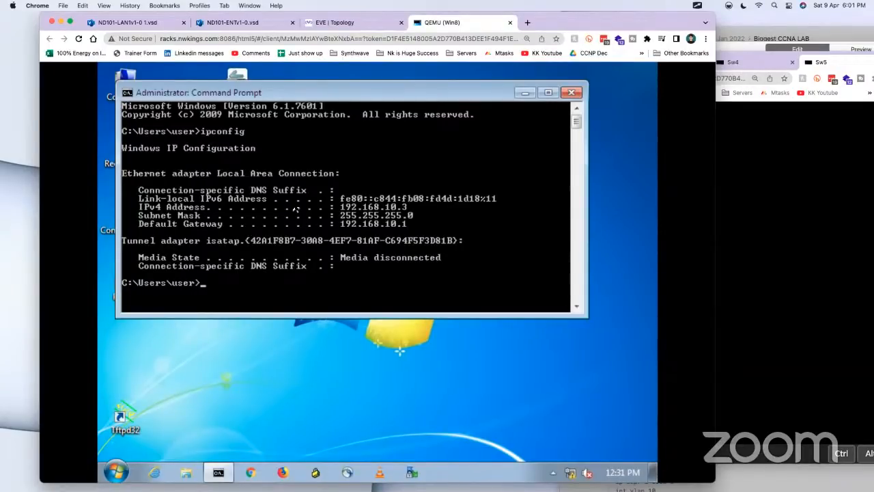
Step: Check Win8 in the topology, ping 192.168.50.1 from its Command Prompt, and return to the topology
drag(665, 24, 690, 63)
click(369, 63)
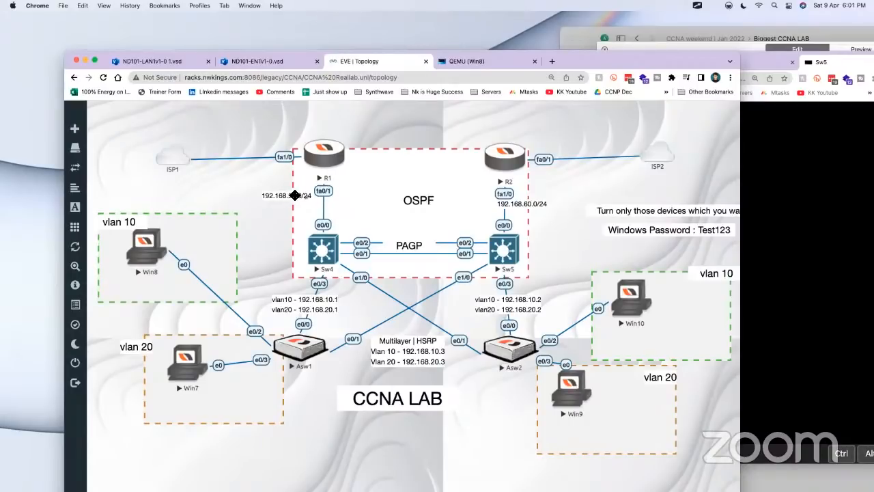
click(157, 251)
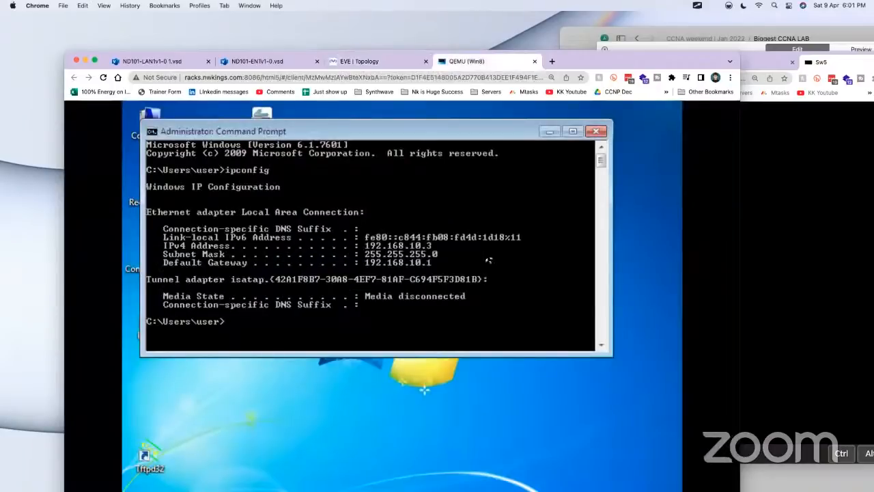
text(ping 1)
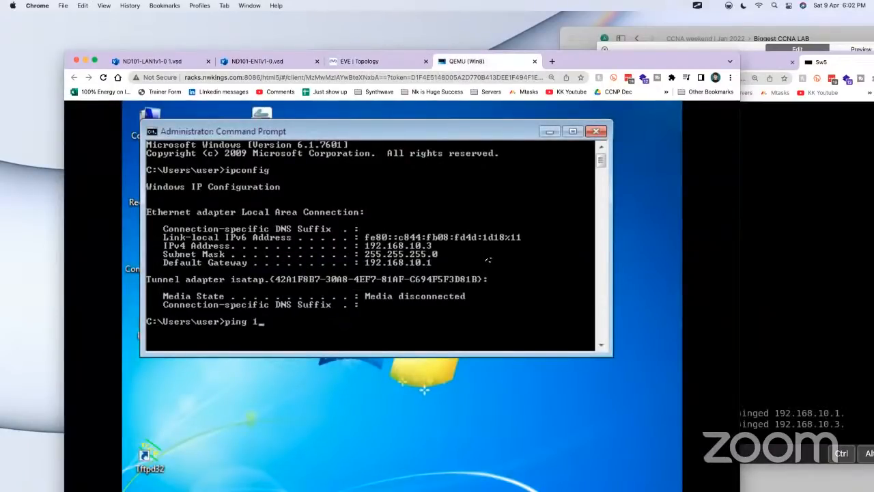
text(92.168.50)
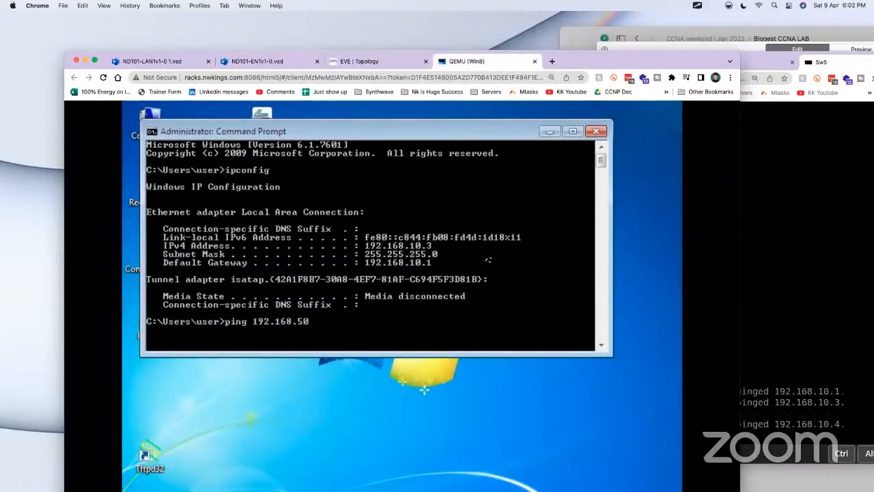
text(.1)
key(Return)
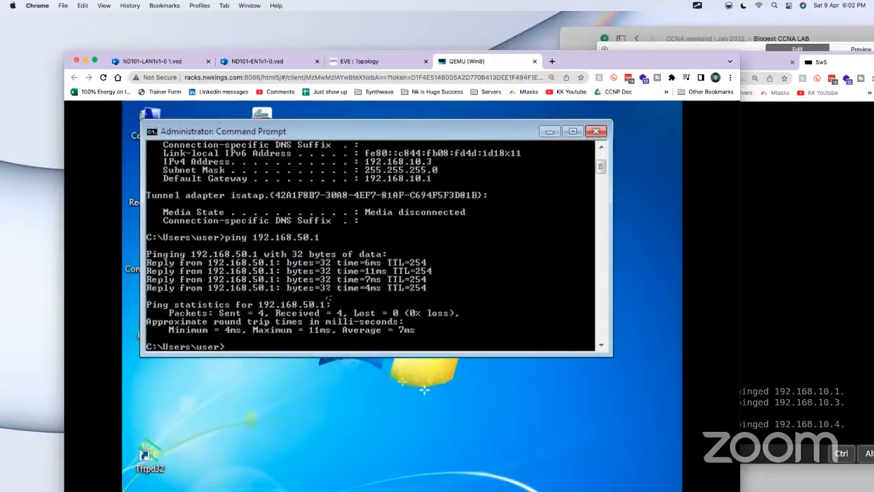
click(366, 58)
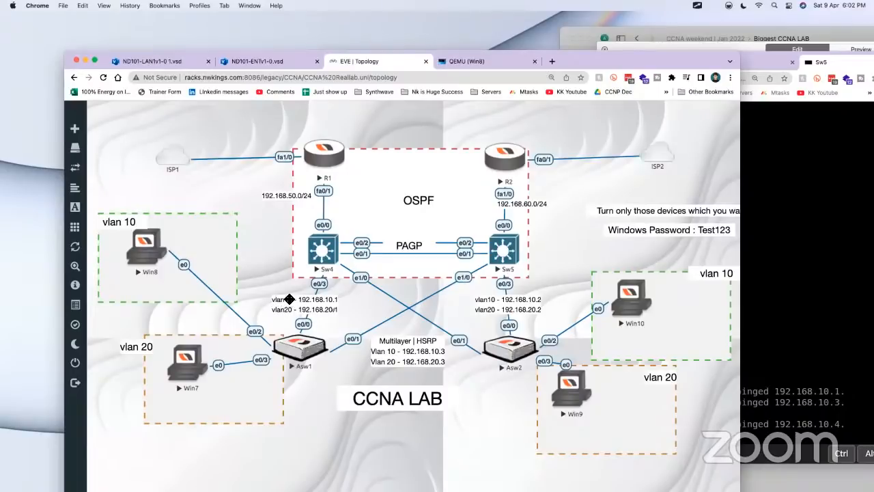
Step: Reposition the VLAN 10 and 20 address label below Sw4 and the 192.168.50.0/24 label beside the R1 link
mouse_move(294, 304)
mouse_down()
mouse_move(335, 171)
mouse_move(285, 325)
mouse_move(289, 309)
mouse_up()
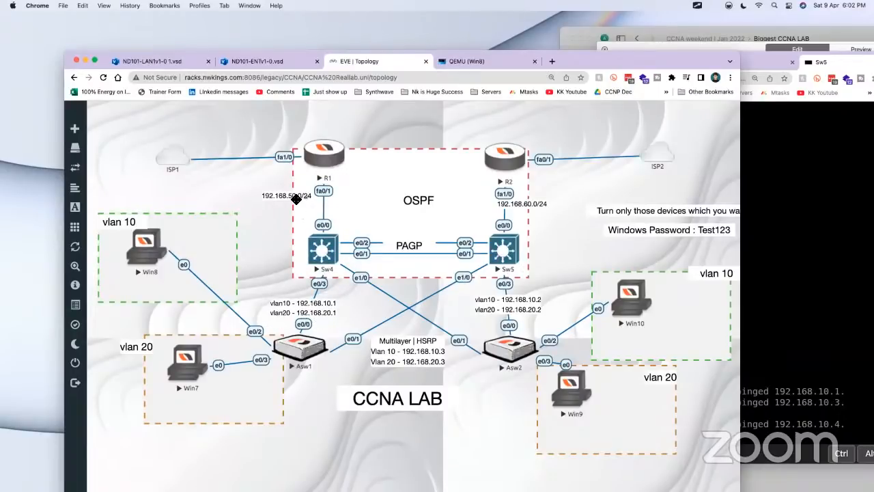
mouse_move(298, 202)
mouse_down()
mouse_move(318, 258)
mouse_move(308, 195)
mouse_move(296, 192)
mouse_up()
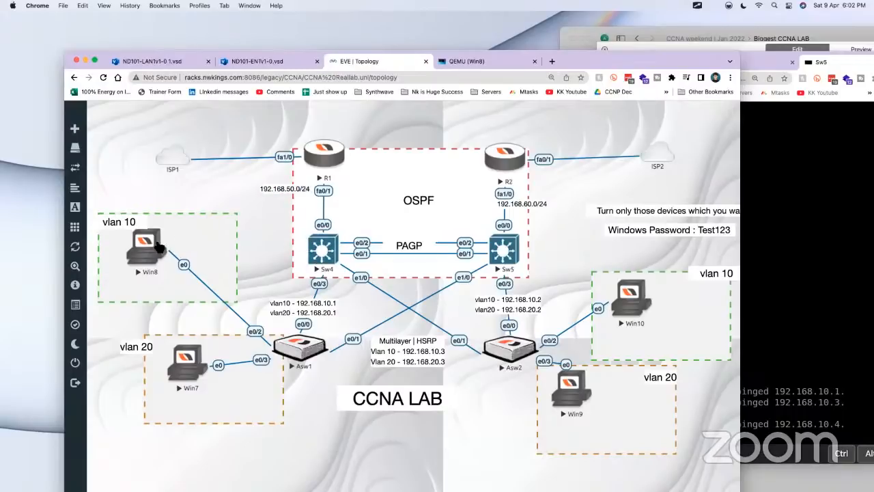
Step: Open the Sw4 console from the topology and enter privileged EXEC mode with enable
click(316, 252)
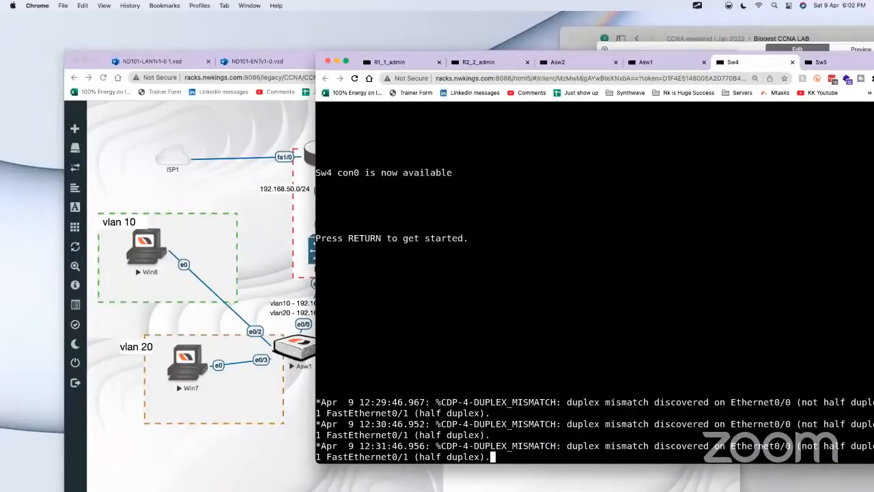
key(Return)
key(Return)
key(Return)
key(Return)
key(Return)
key(Return)
key(Return)
text(en)
key(Tab)
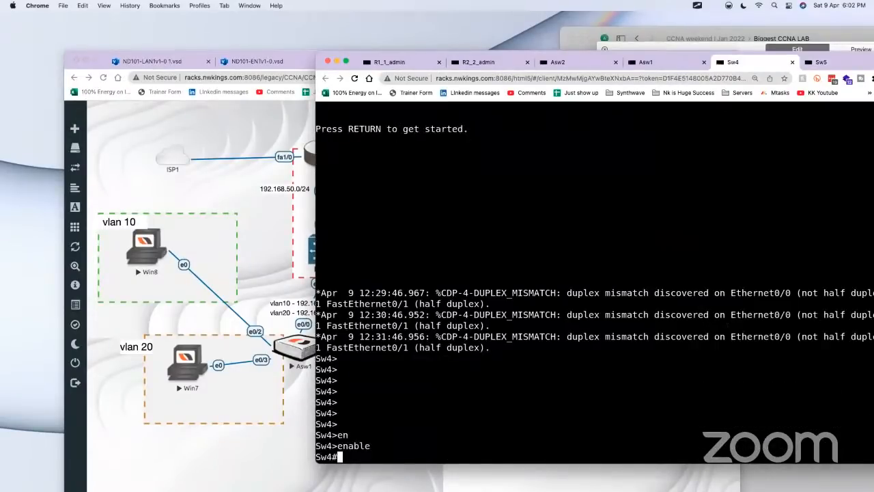
key(Return)
Step: Look up the route to 192.168.50.1 on Sw4 with show ip route, and move the console window aside to expose the topology
text(show ip ro)
key(Tab)
text(192.168.6)
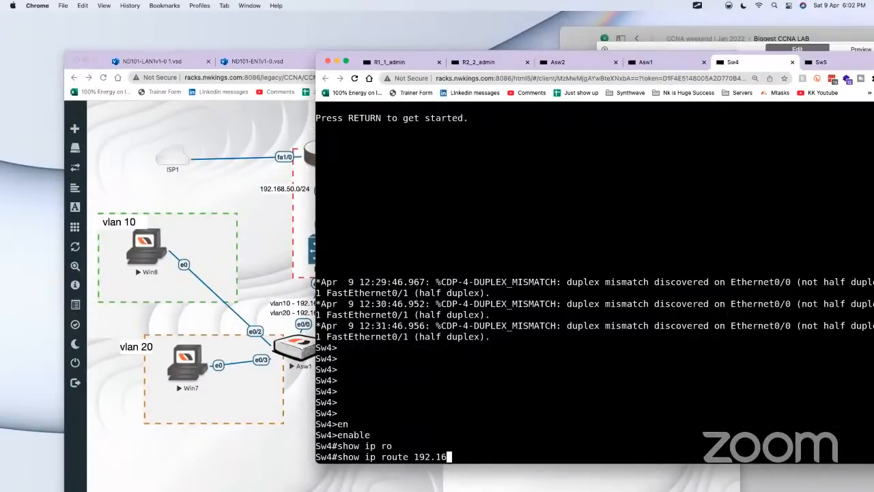
key(BackSpace)
text(59.)
key(BackSpace)
key(BackSpace)
text(0.1)
key(Return)
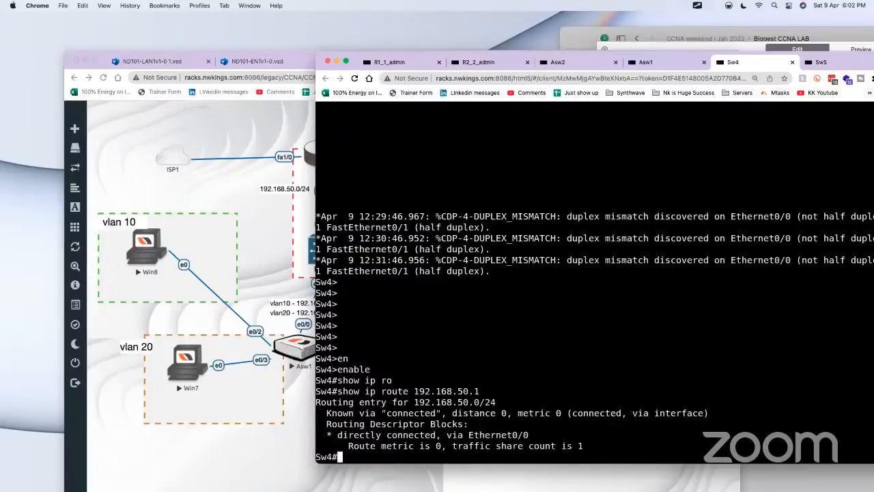
drag(365, 60, 447, 58)
drag(537, 410, 393, 410)
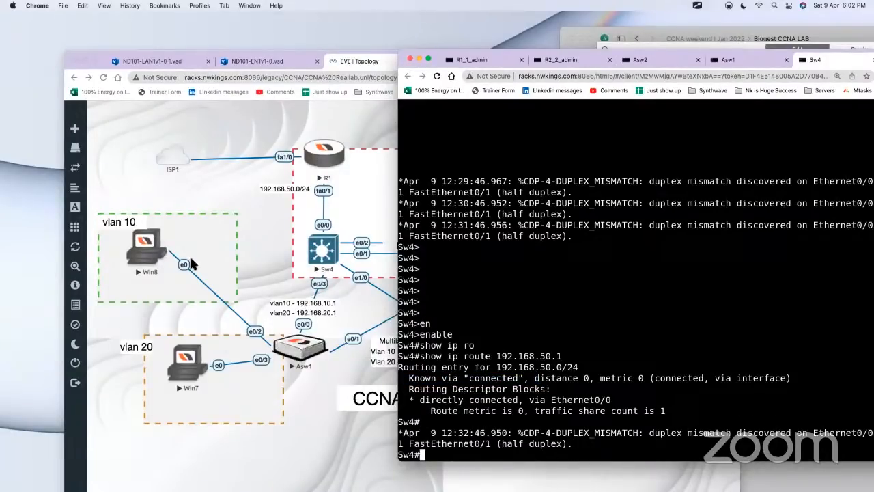
Step: Review the earlier 192.168.50.1 ping output on the Win8 desktop and return to the topology
click(146, 250)
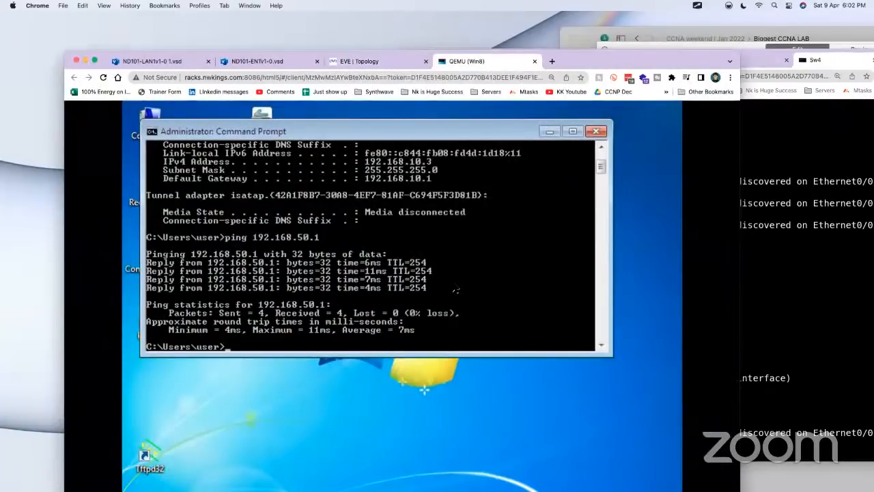
drag(642, 65, 662, 56)
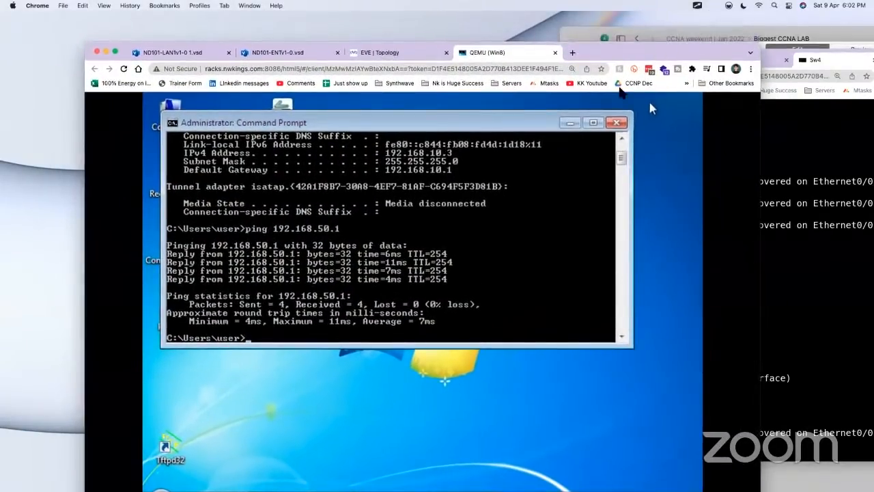
click(394, 53)
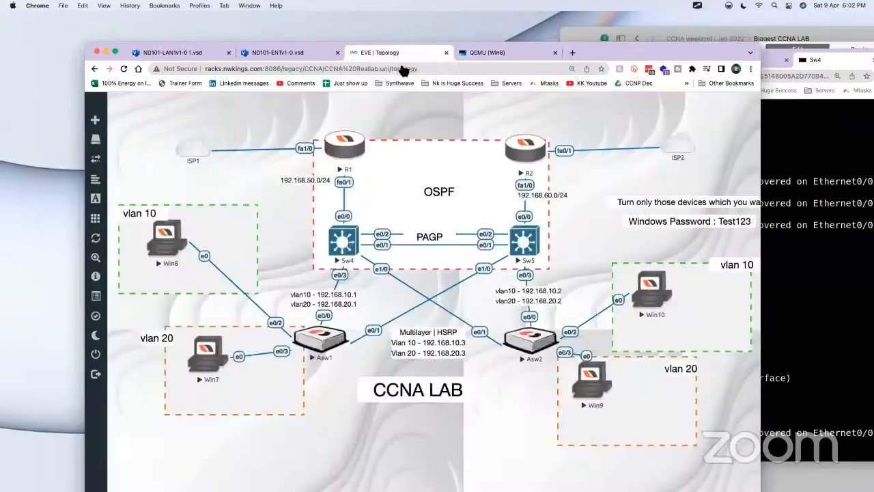
Step: Return to the Sw4 console and display its full routing table with show ip route, paging through to the end
click(347, 245)
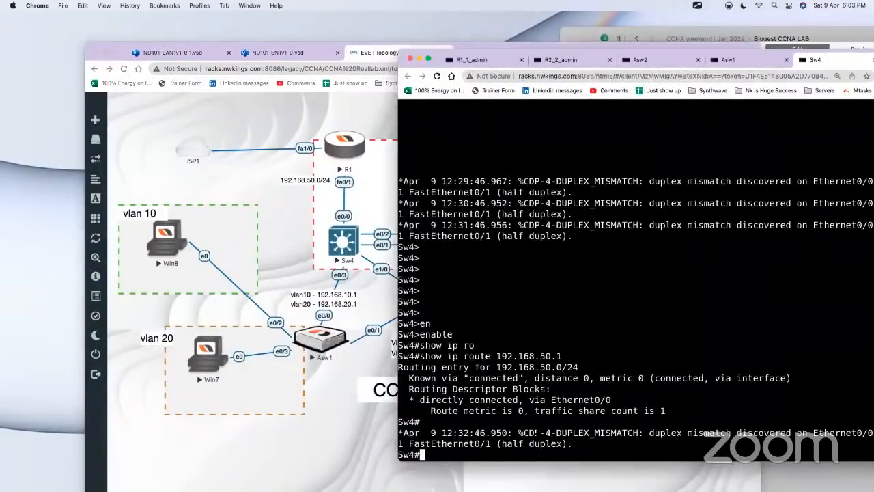
click(145, 304)
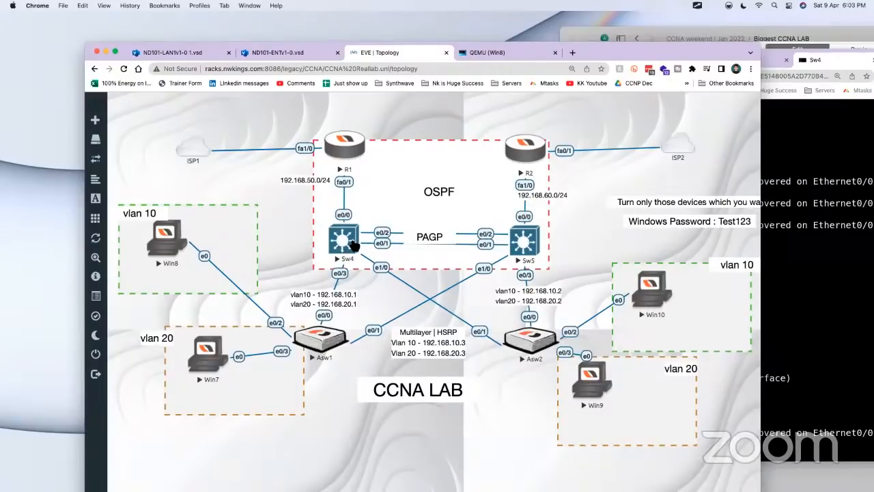
click(358, 243)
text(show ip ro)
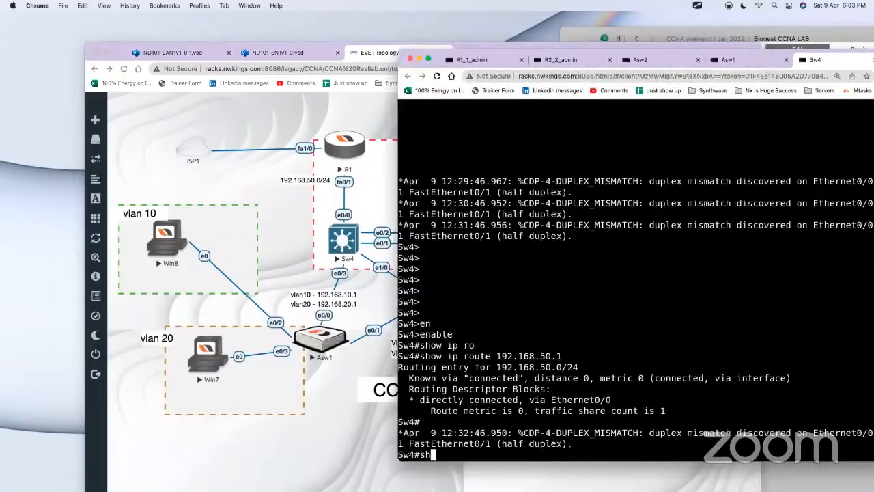
key(Tab)
key(Return)
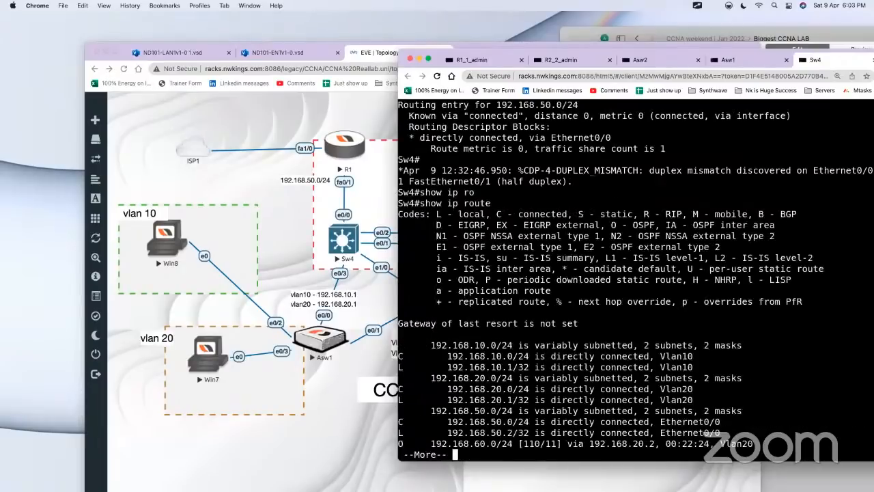
key(space)
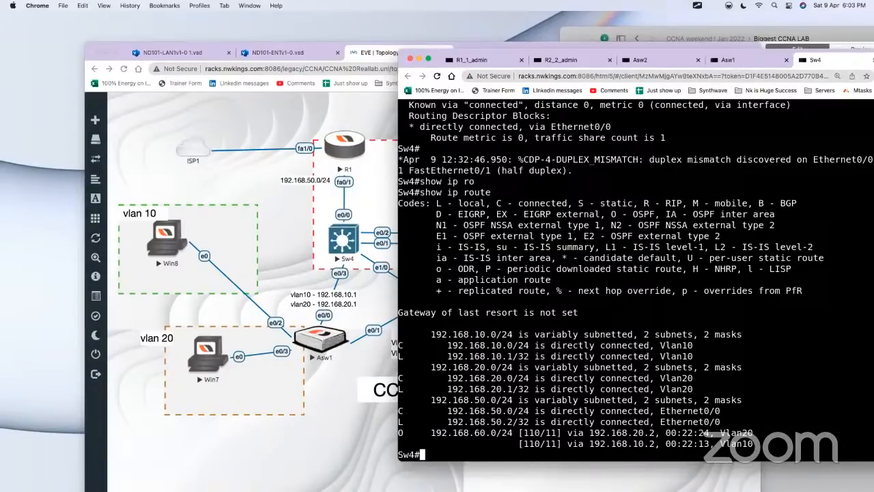
Step: Open the R1 console from the topology, enter privileged EXEC mode with enable, and start global configuration with conf t
click(274, 160)
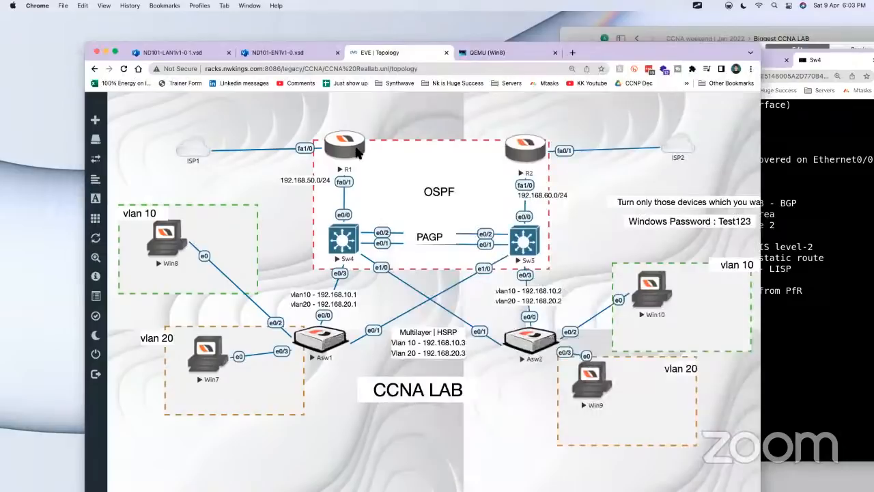
click(355, 150)
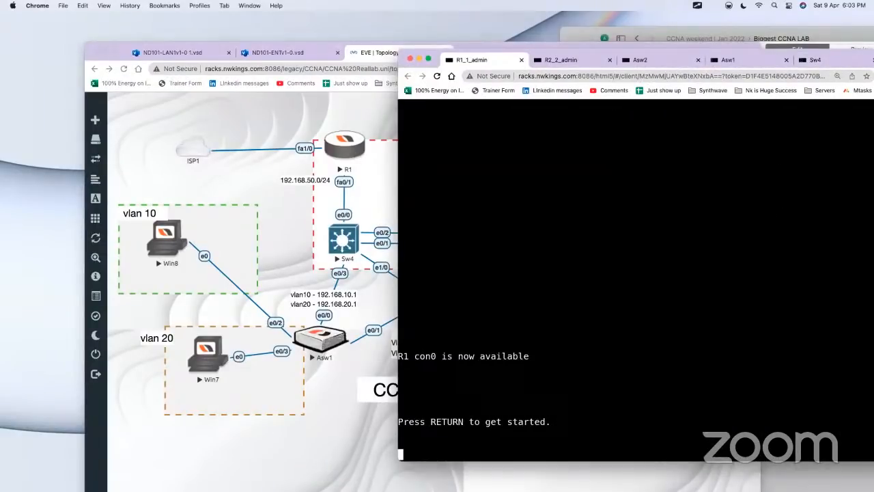
key(Return)
key(Return)
key(Return)
key(Return)
key(Return)
key(Return)
key(Return)
text(en)
key(Tab)
key(Return)
text(conf)
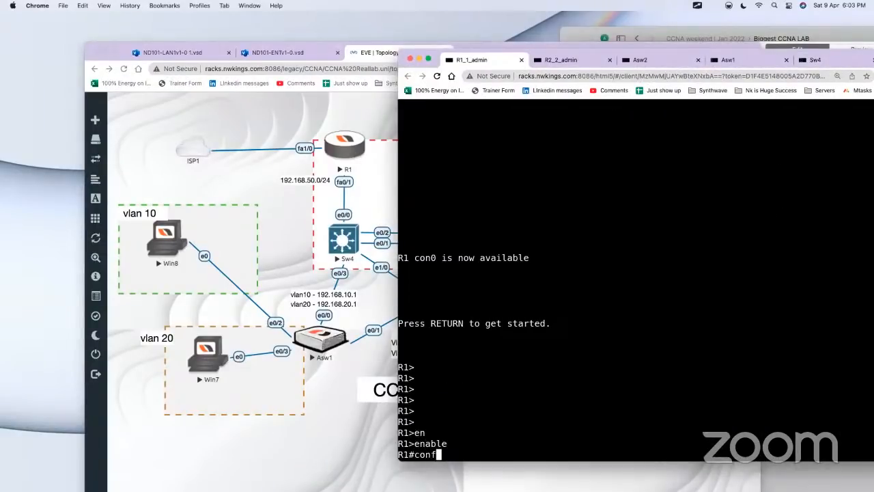
text( t)
key(Return)
Step: Advertise R1's default route in OSPF process 1 with default-information originate
text(router ospf )
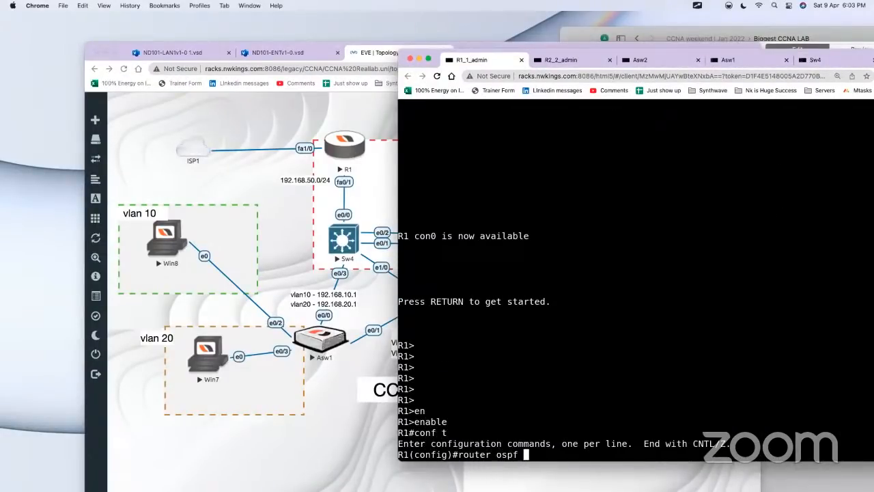
text(1)
key(Return)
text(def)
key(Tab)
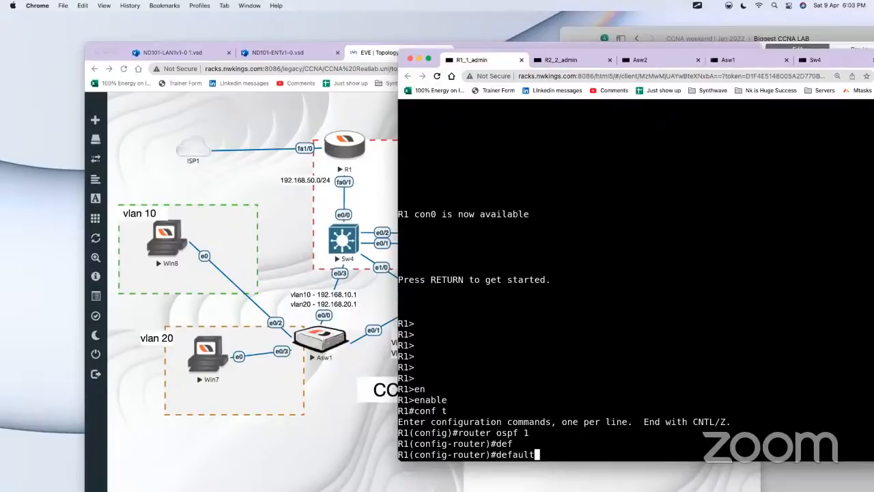
text(-inf)
key(BackSpace)
key(BackSpace)
text(nf)
key(Tab)
text(or)
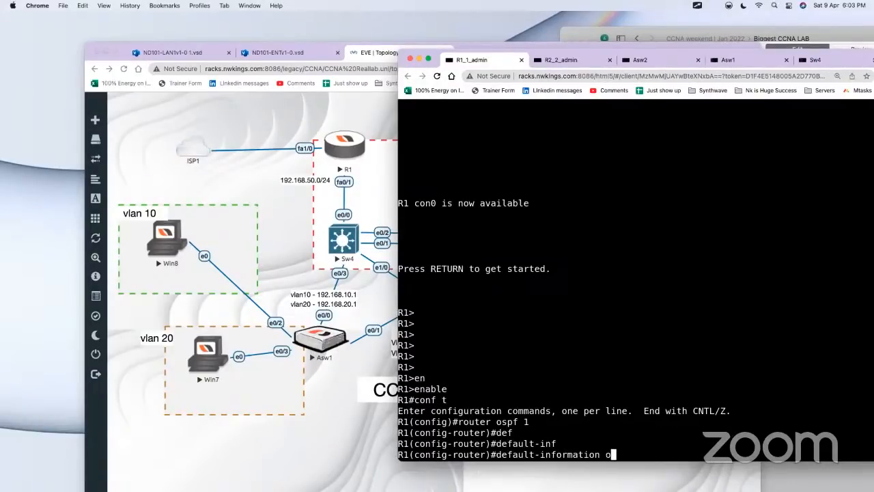
key(Tab)
key(Return)
key(Return)
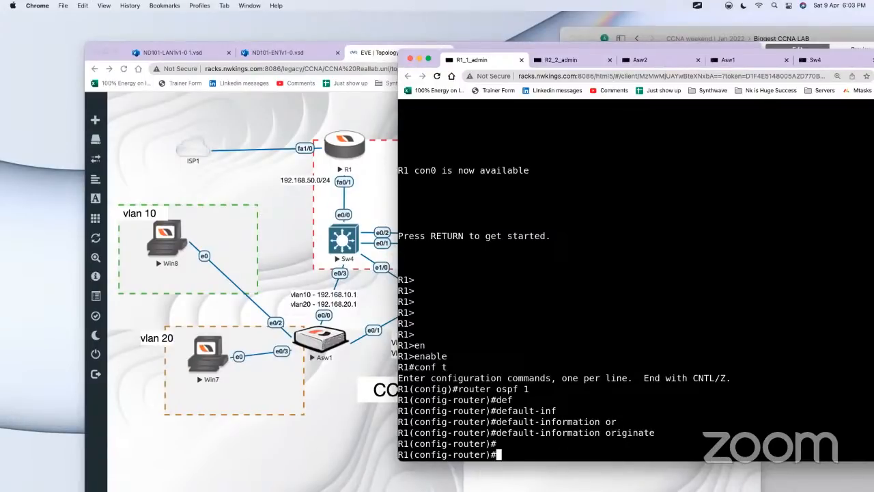
Step: Exit configuration mode on R1 and display its routing table with show ip route
text(end)
key(Return)
key(Return)
text(show ip r)
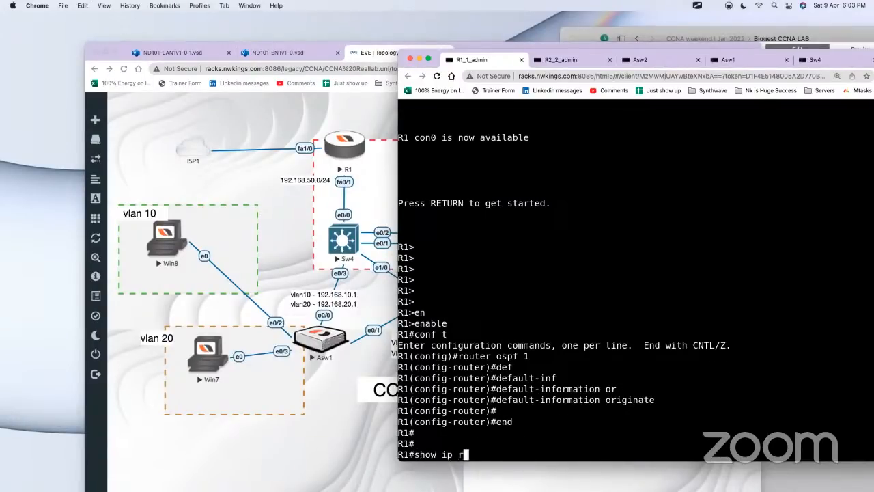
text(o)
key(Tab)
key(Return)
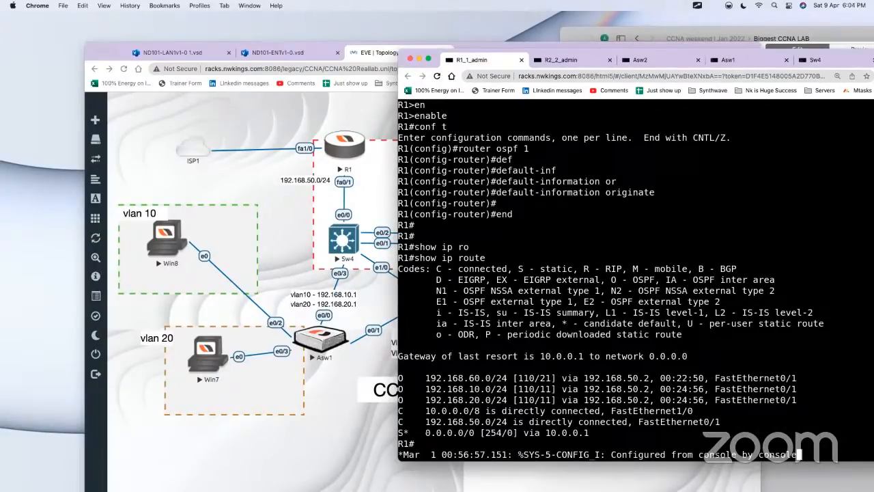
Step: Highlight R1's 0.0.0.0/0 static route and the router ospf 1 command, and bring the topology back to the front
drag(424, 433, 589, 433)
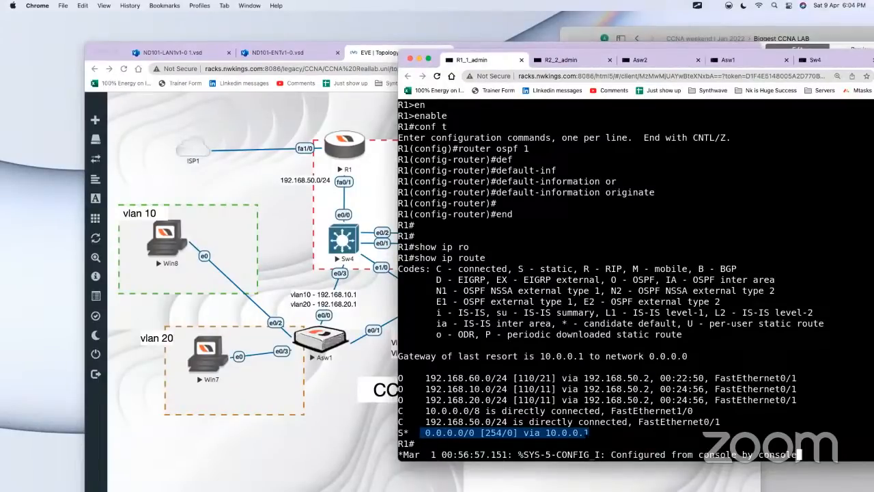
click(596, 432)
drag(568, 432, 422, 432)
drag(514, 148, 408, 159)
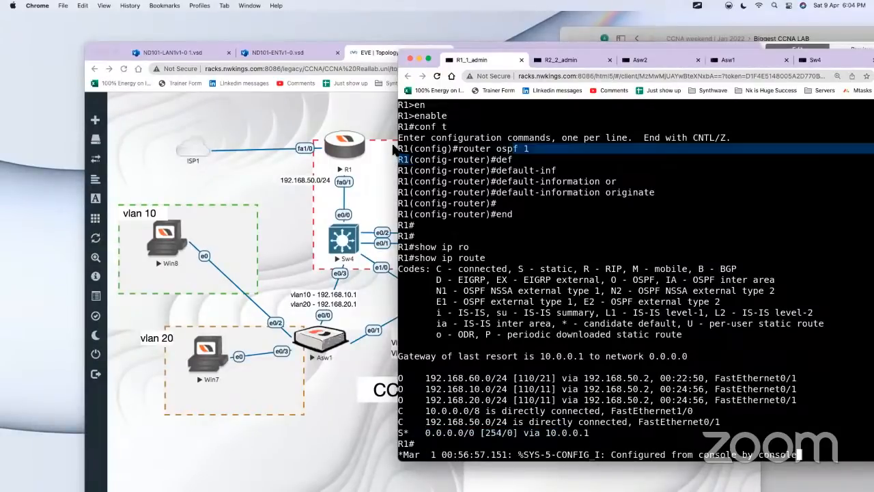
click(319, 117)
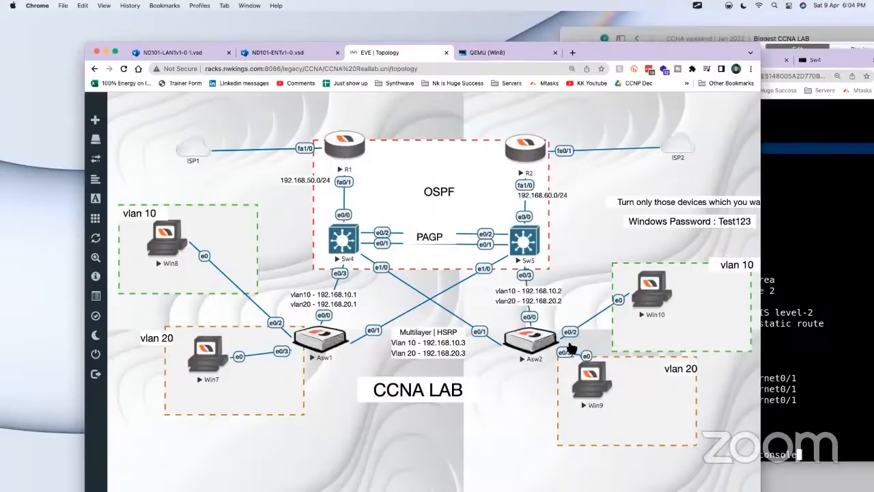
Step: Return to the R1 console, re-enter router ospf 1 from configuration mode, and issue default-information originate again
click(345, 147)
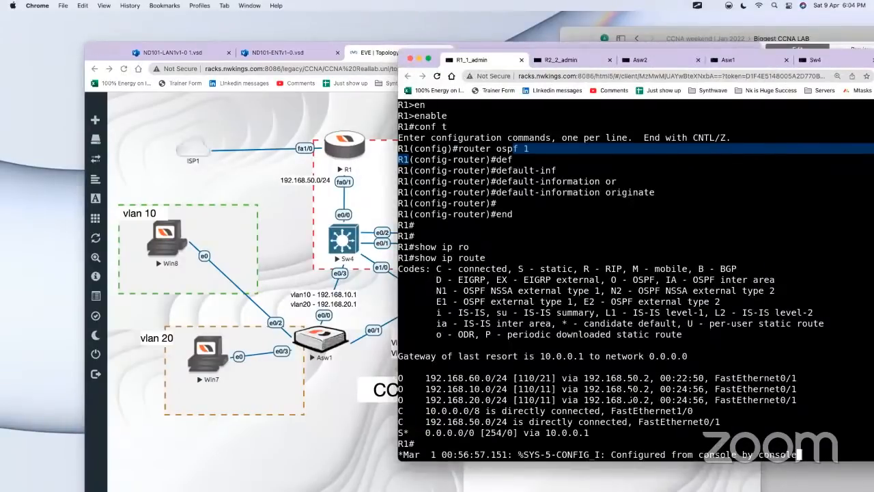
key(Return)
key(Return)
text(conf t)
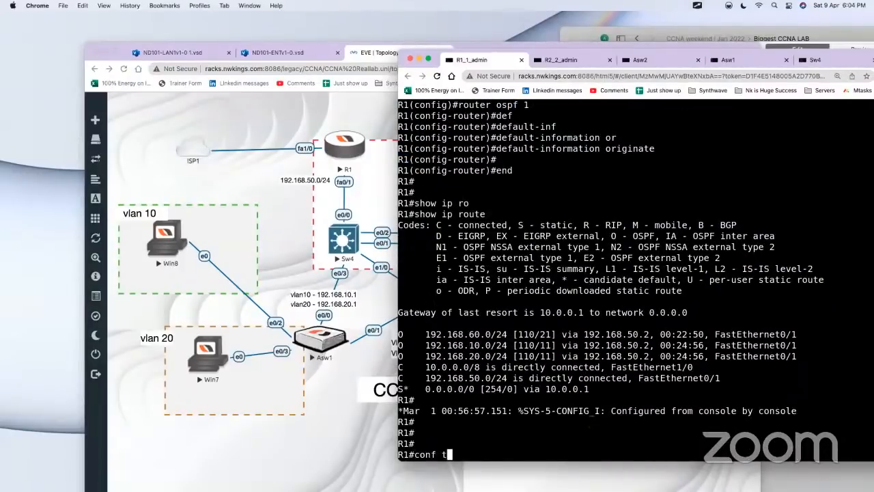
key(Return)
key(Up)
key(Up)
key(Up)
key(Return)
key(Return)
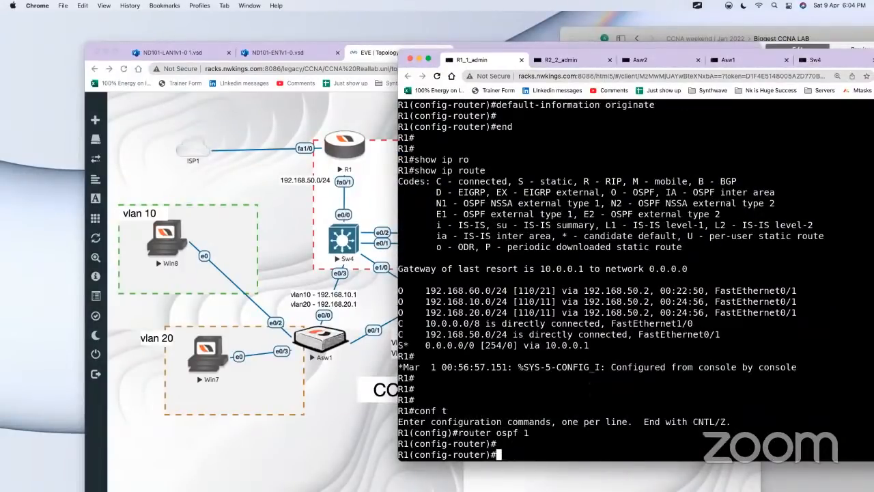
key(Up)
key(Up)
key(Up)
key(Return)
key(Return)
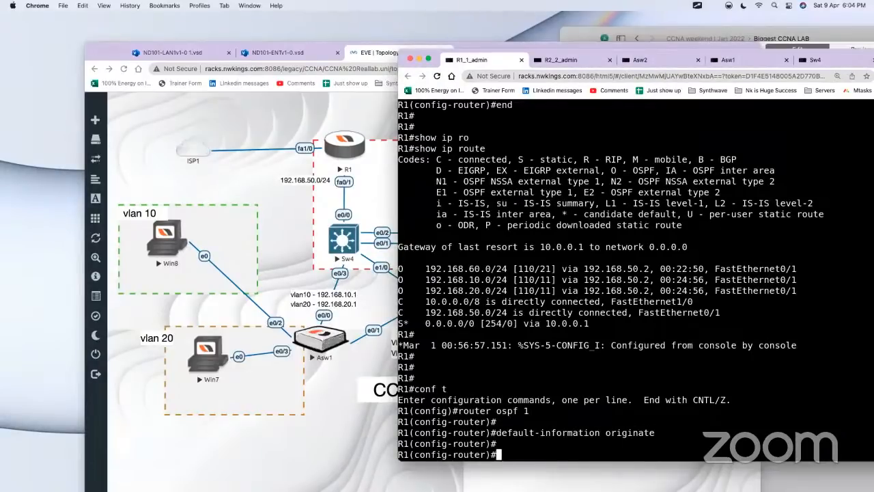
Step: Display Sw4's full routing table with show ip route and highlight the 0.0.0.0/0 OSPF entry
click(317, 251)
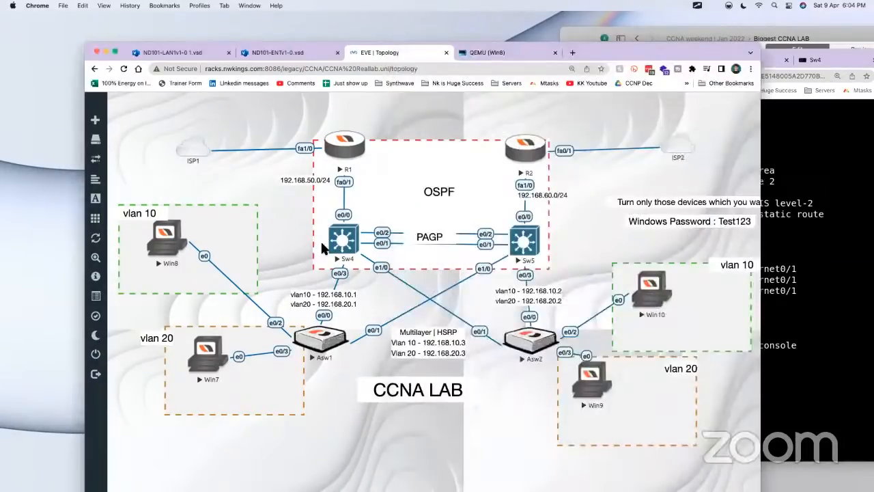
click(341, 244)
text(show ip ro)
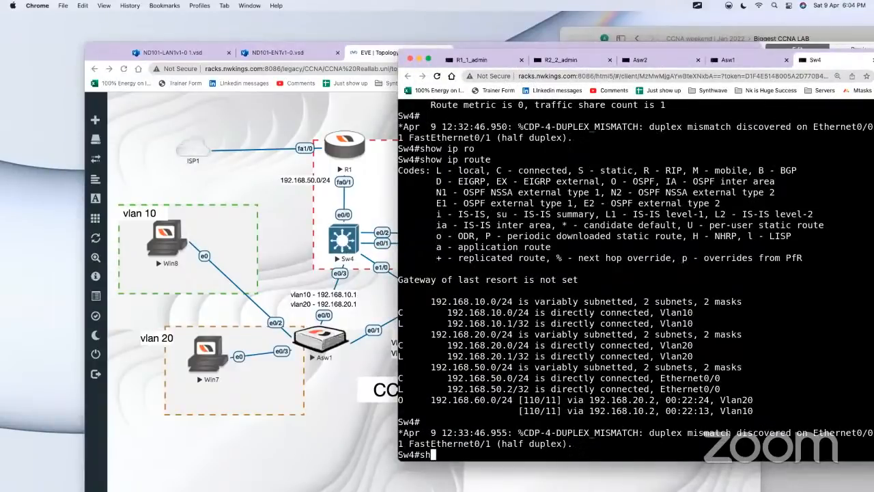
key(Tab)
key(Return)
key(space)
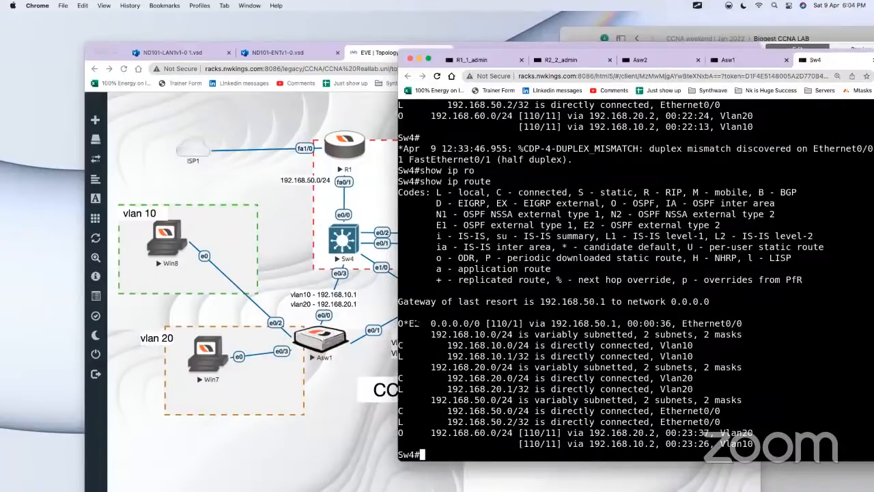
drag(413, 323, 781, 323)
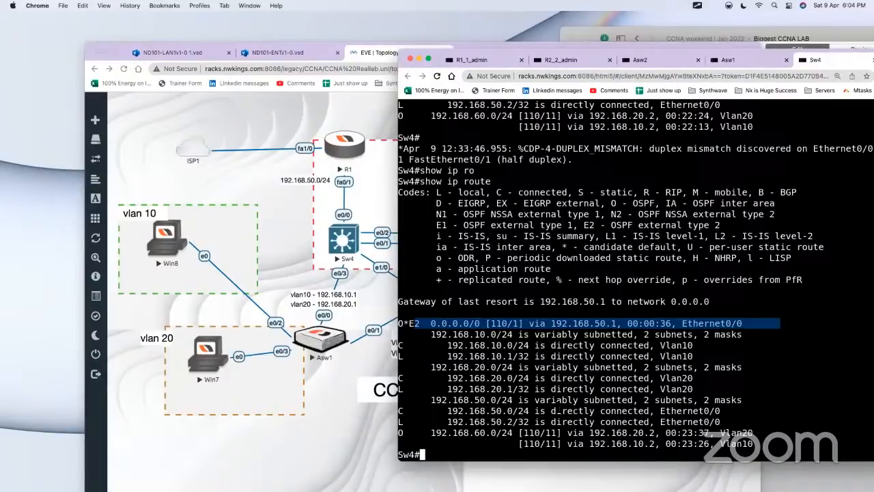
Step: Return to the R1 console through the topology and highlight the 0.0.0.0/0 route in its earlier routing table
click(294, 272)
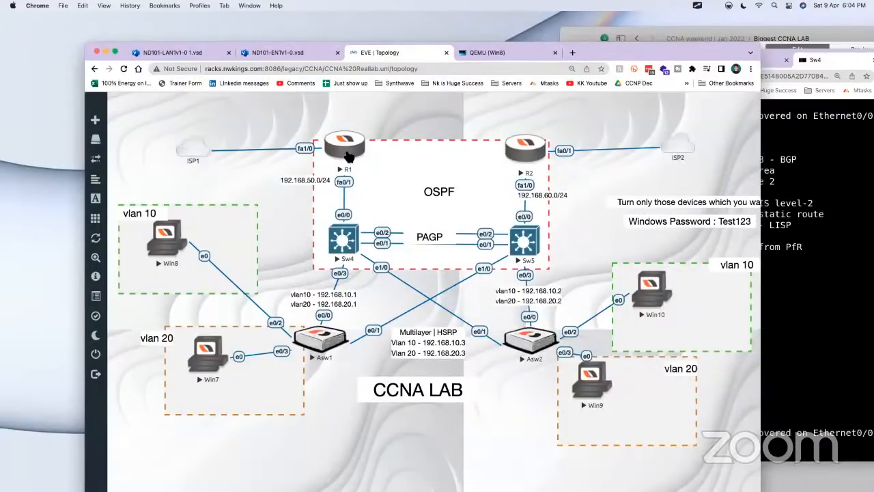
click(347, 151)
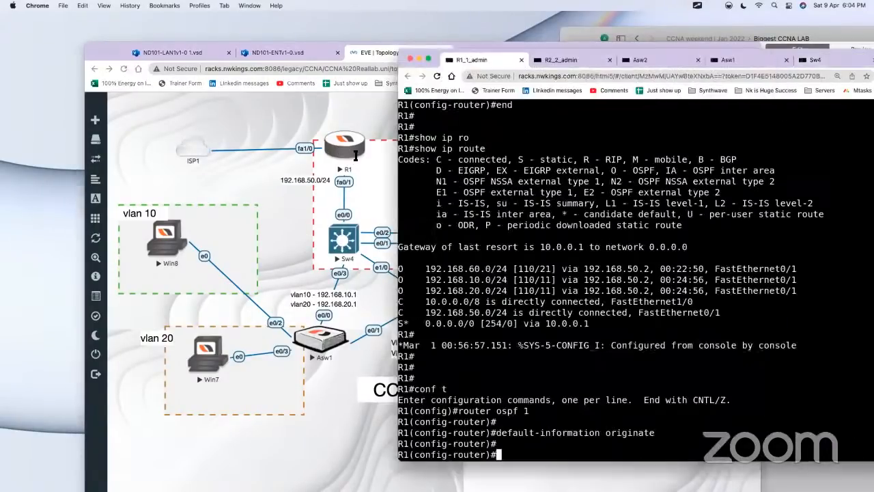
drag(422, 323, 601, 323)
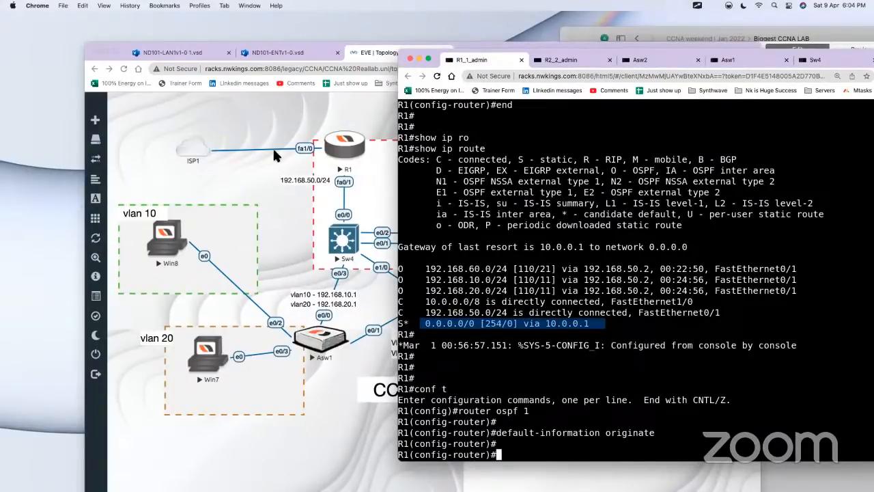
drag(414, 323, 591, 323)
drag(607, 324, 408, 313)
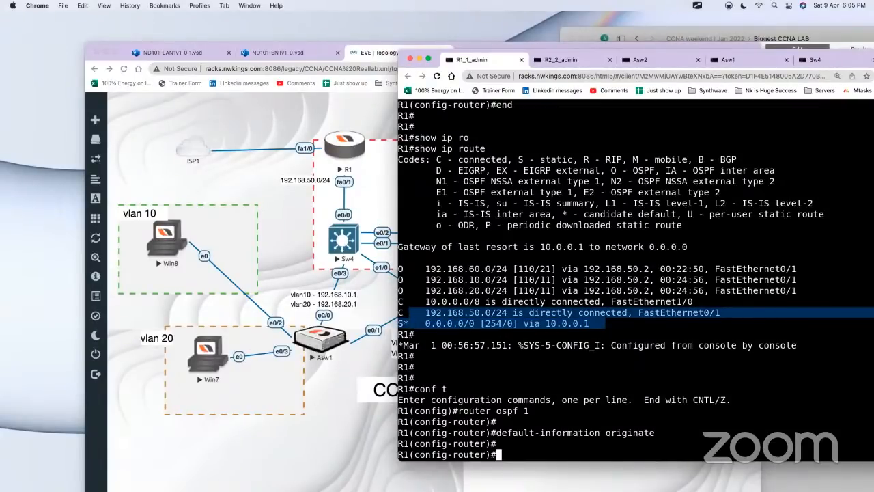
Step: Leave OSPF configuration on R1 and test internet connectivity with ping google.com
text(end)
key(Return)
key(Return)
key(Return)
text(o)
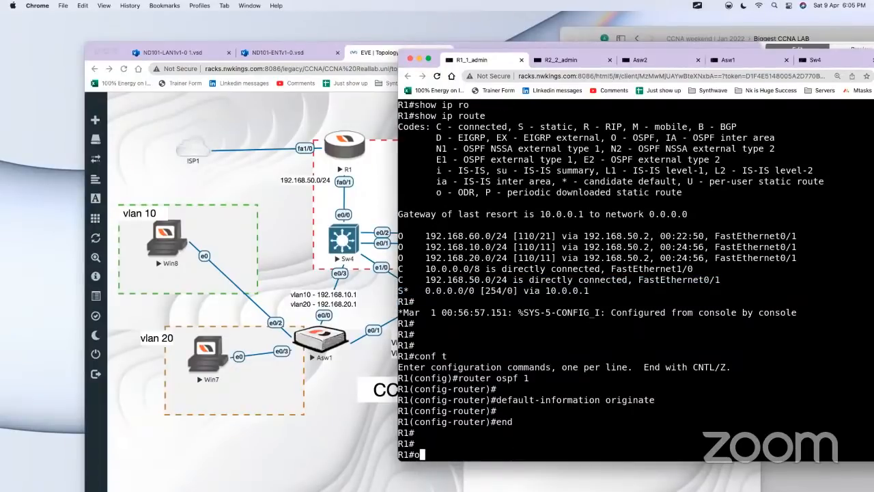
key(BackSpace)
text(ping gof)
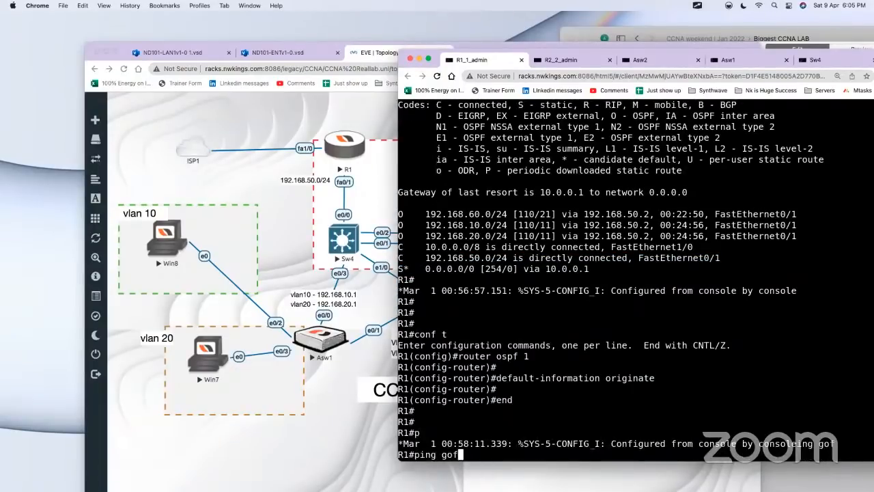
key(BackSpace)
text(og)
key(Tab)
text(le.com)
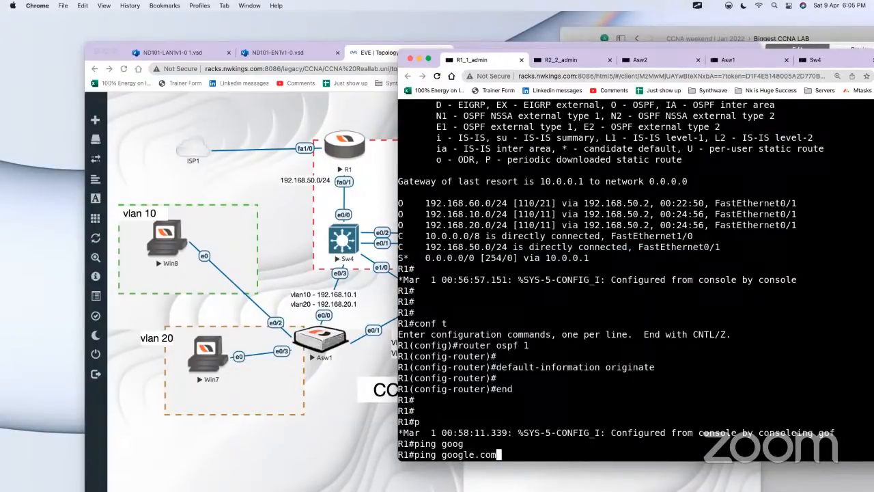
key(Return)
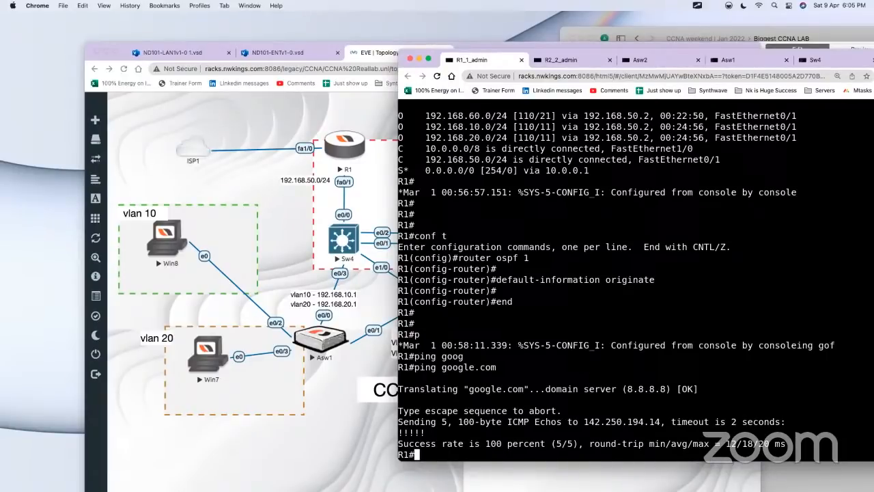
Step: Display the running configuration of R1's fa1/0 interface and highlight its ip address dhcp setting
text(show run)
key(Tab)
text(int fa1-)
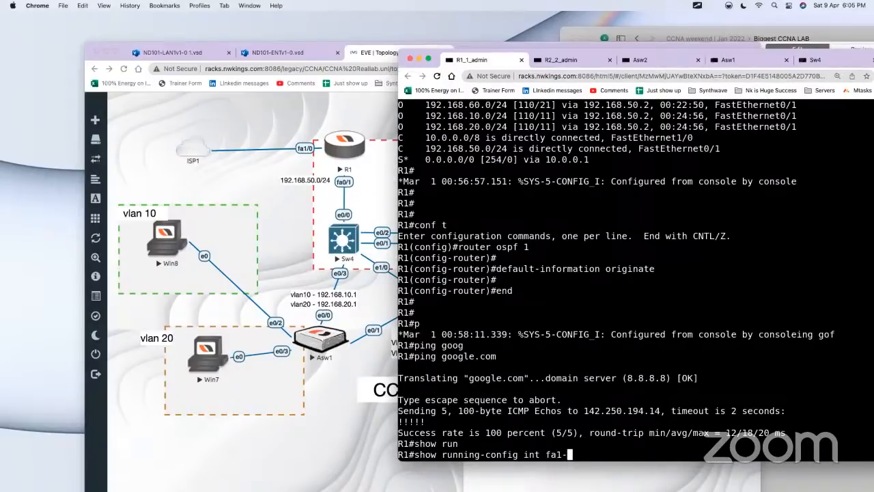
key(BackSpace)
text(/0)
key(Return)
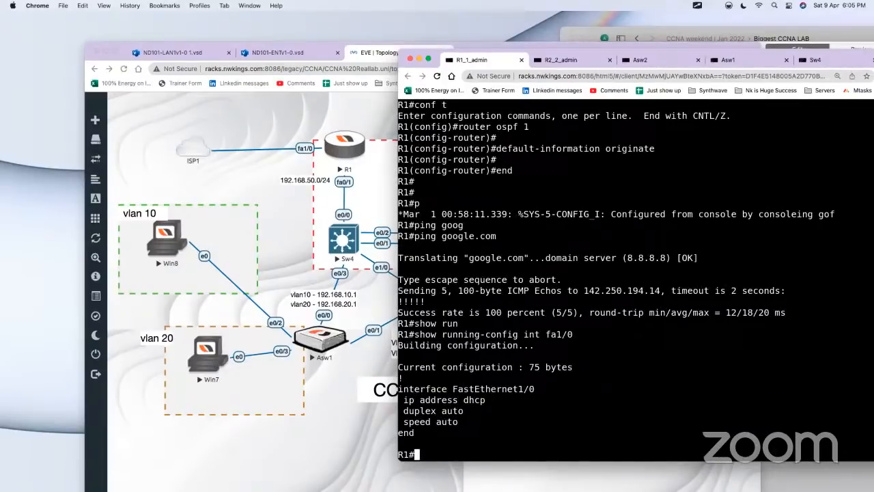
drag(506, 400, 399, 389)
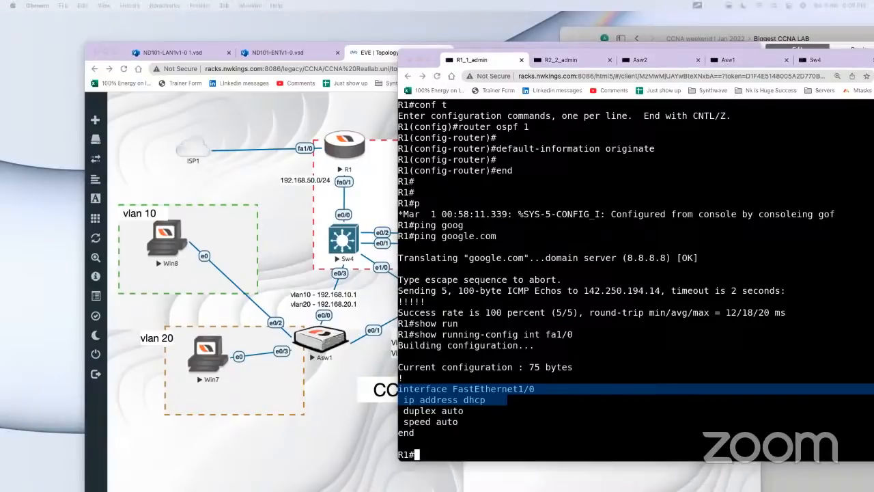
Step: Switch to the Mac Terminal window and enlarge its text by three levels
drag(542, 100, 392, 121)
click(111, 6)
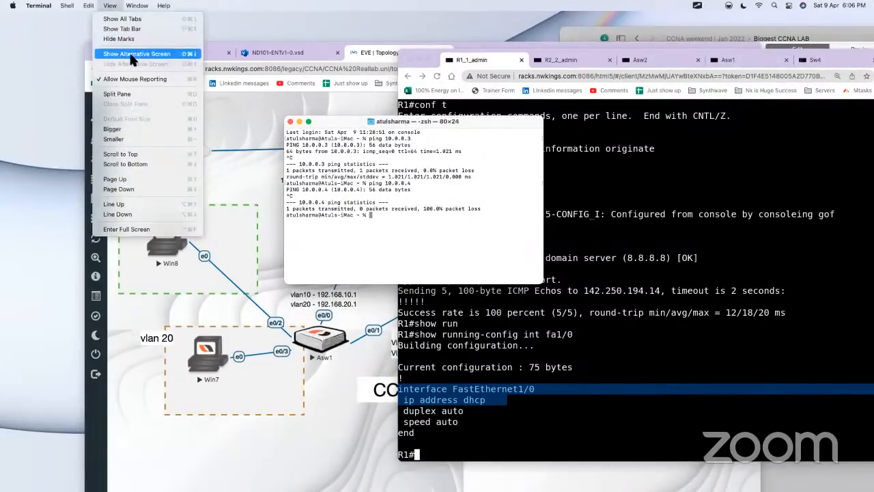
click(357, 186)
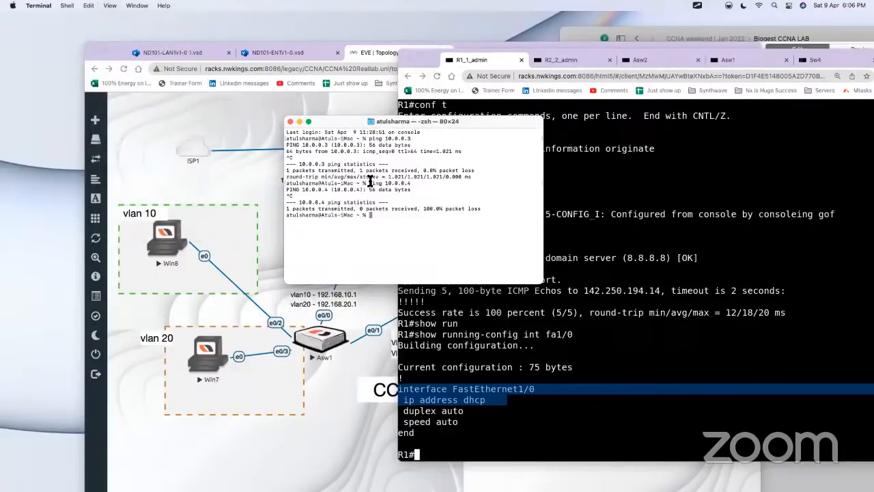
key(super+plus)
key(super+plus)
key(super+plus)
key(super+plus)
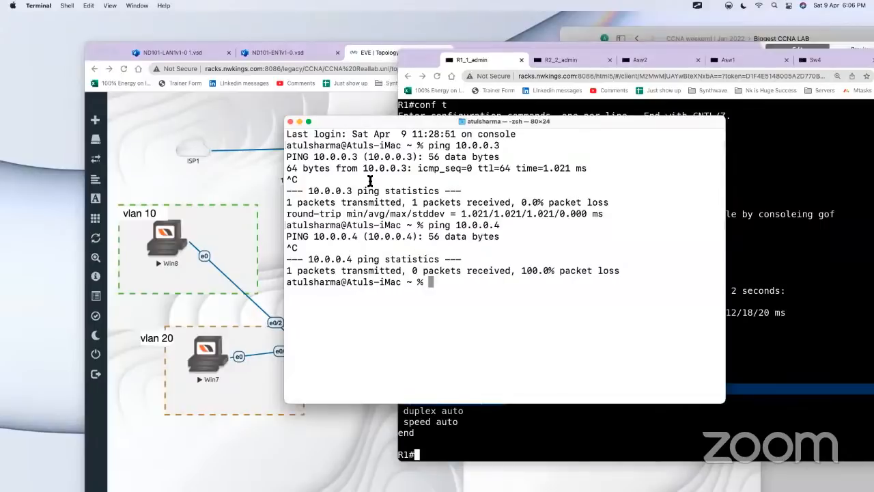
Step: List the Mac's network routes in Terminal with netstat -r
text(netstat =)
key(BackSpace)
text(-r)
key(Return)
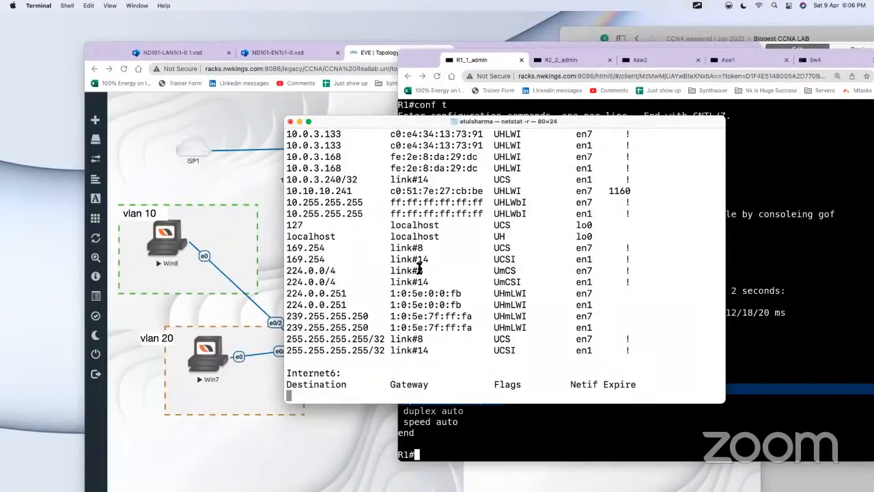
Step: Enlarge the Terminal window and highlight the netstat -r command and the first default route with its gateway
scroll(451, 260, up, 10)
scroll(456, 258, up, 10)
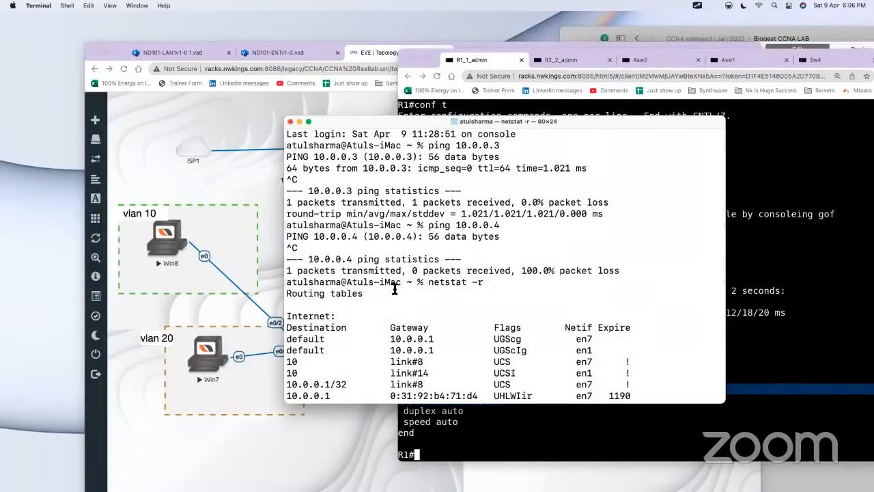
drag(486, 282, 286, 282)
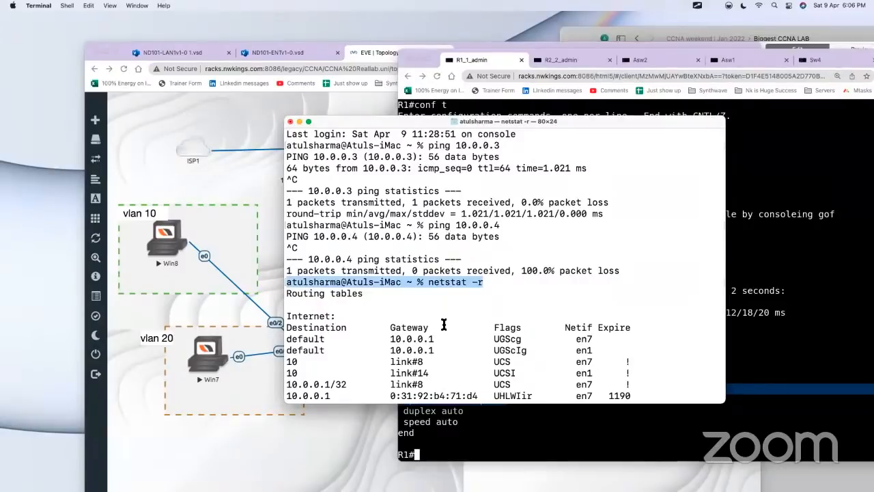
drag(724, 401, 873, 459)
drag(455, 339, 286, 339)
click(380, 340)
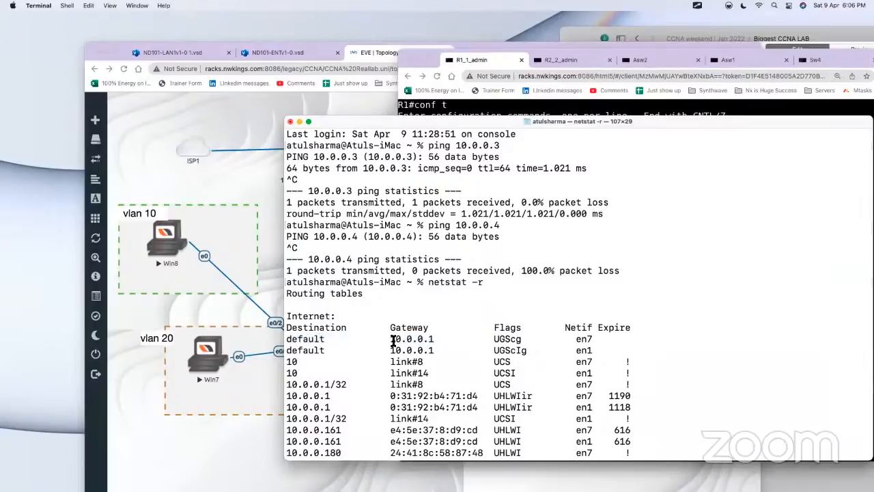
drag(390, 339, 440, 339)
drag(477, 339, 292, 334)
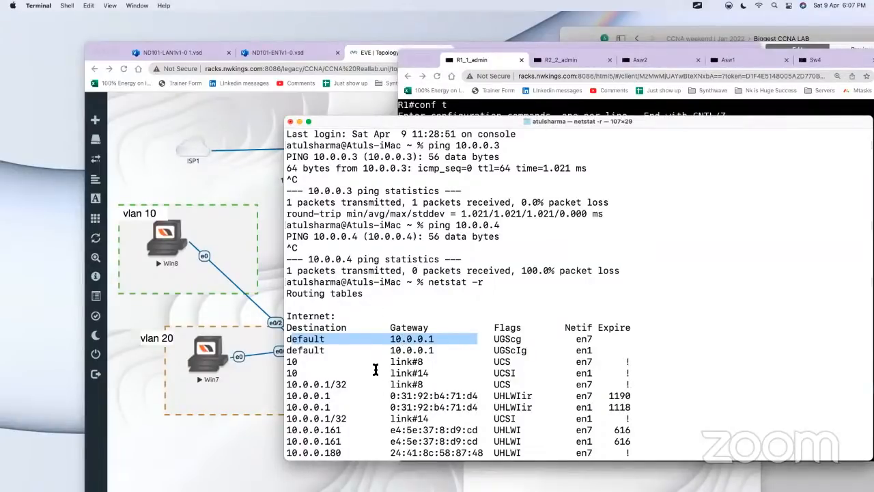
Step: Examine the remaining entries of the Mac's routing table and highlight the Internet heading and its first default route
scroll(375, 369, down, 6)
drag(302, 192, 564, 409)
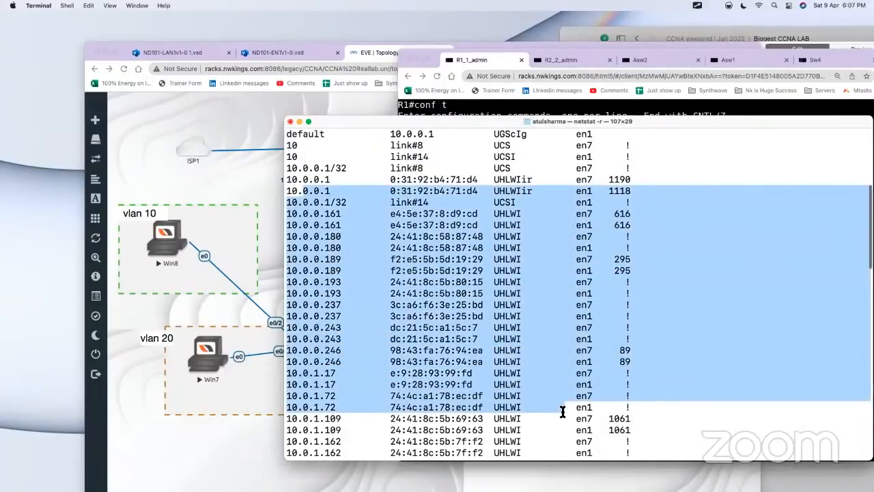
scroll(483, 323, down, 9)
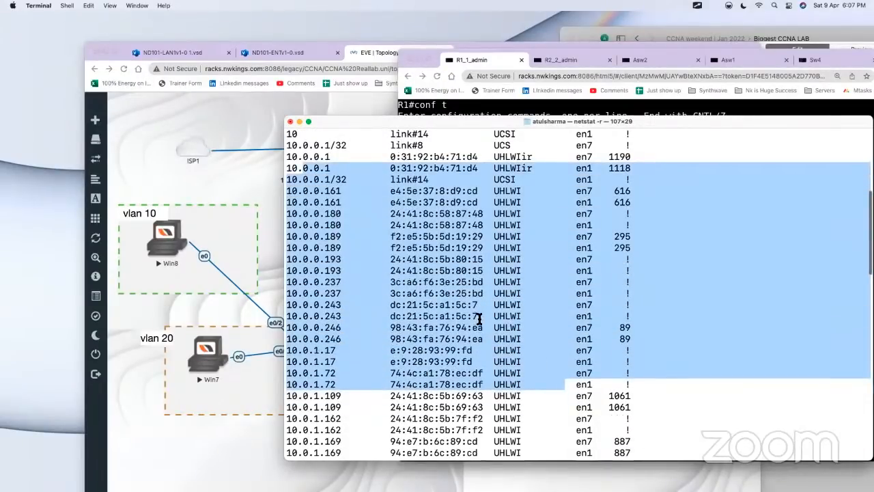
scroll(478, 318, down, 8)
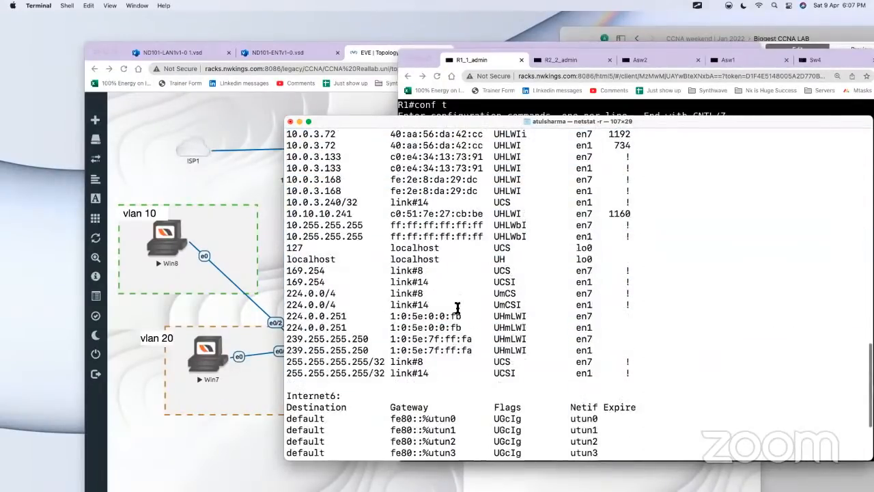
scroll(455, 311, up, 10)
scroll(452, 305, up, 15)
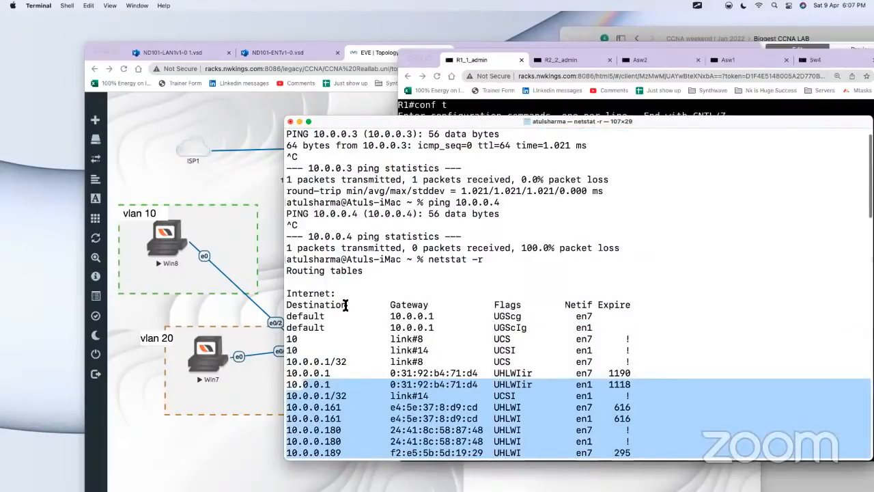
drag(341, 294, 281, 298)
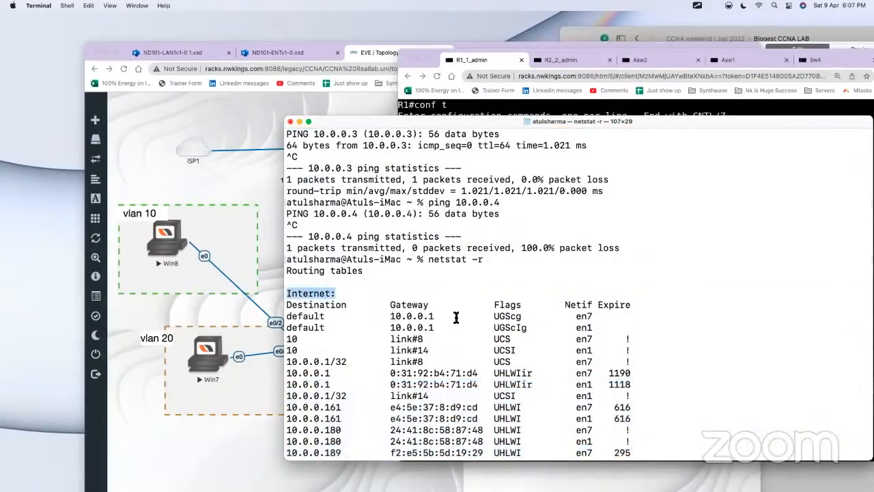
drag(467, 316, 286, 315)
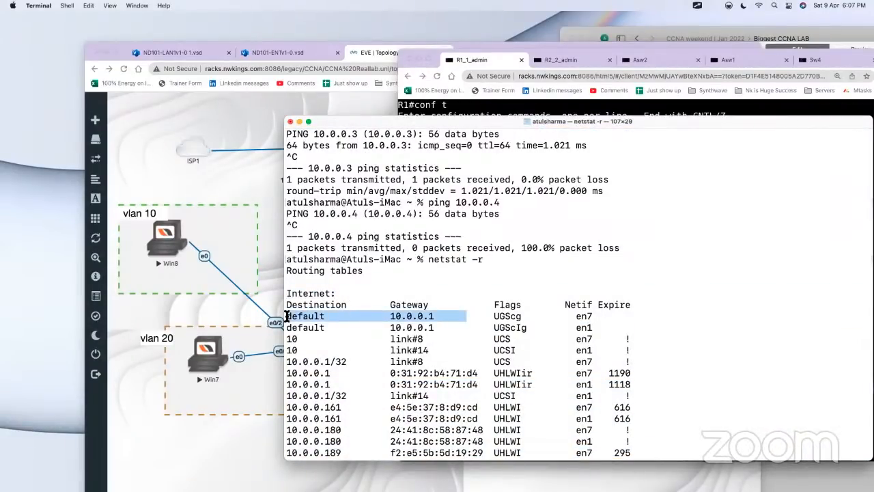
Step: Switch to R1's console in Chrome, run show ip int brief and highlight the address of FastEthernet1/0
click(226, 166)
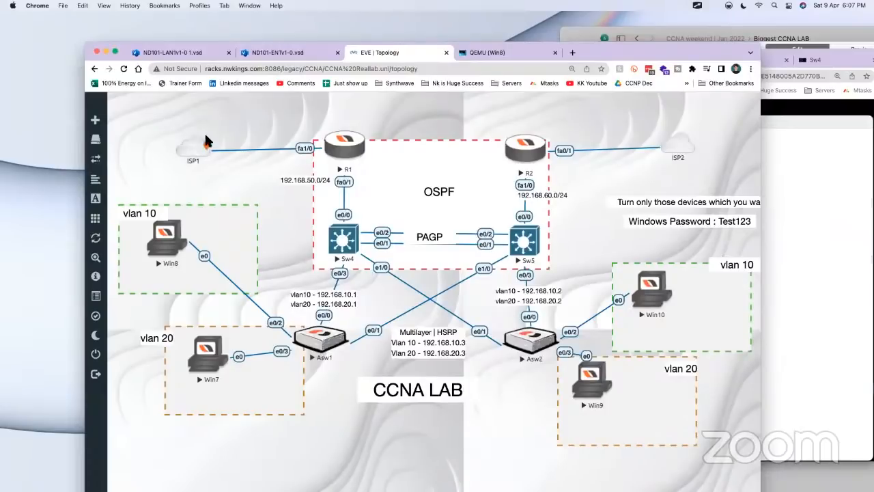
click(346, 151)
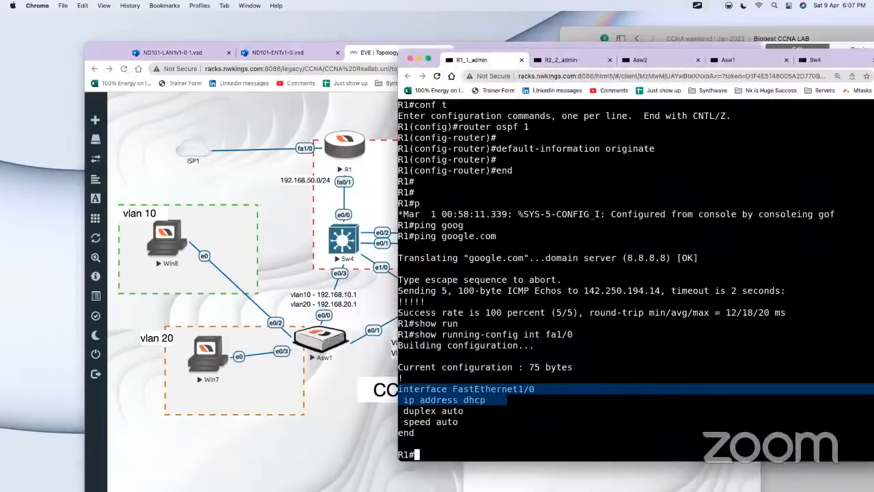
text(show ip int br)
key(Return)
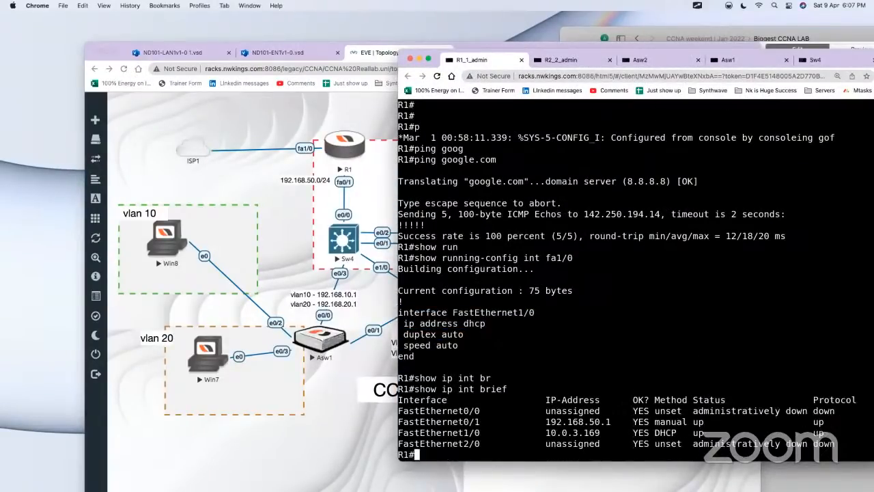
drag(621, 433, 536, 433)
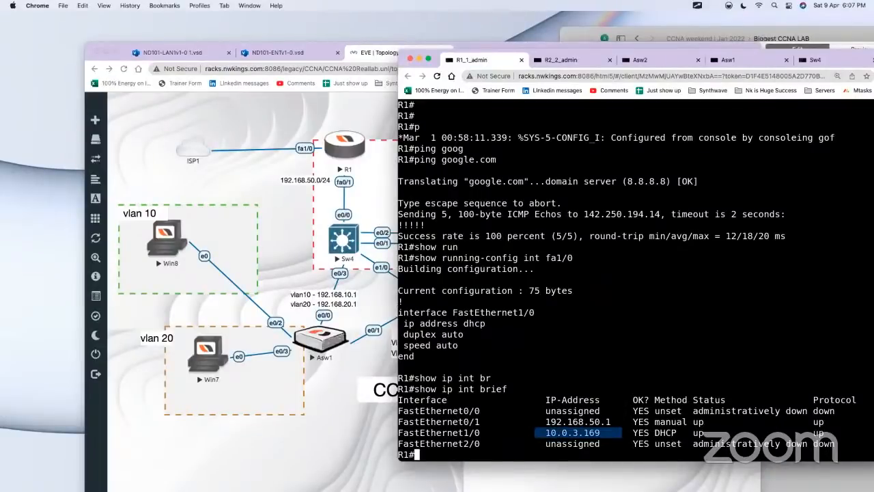
Step: Display R1's routing table with show ip route and highlight its static default route 0.0.0.0/0
text(show ipr o)
key(Tab)
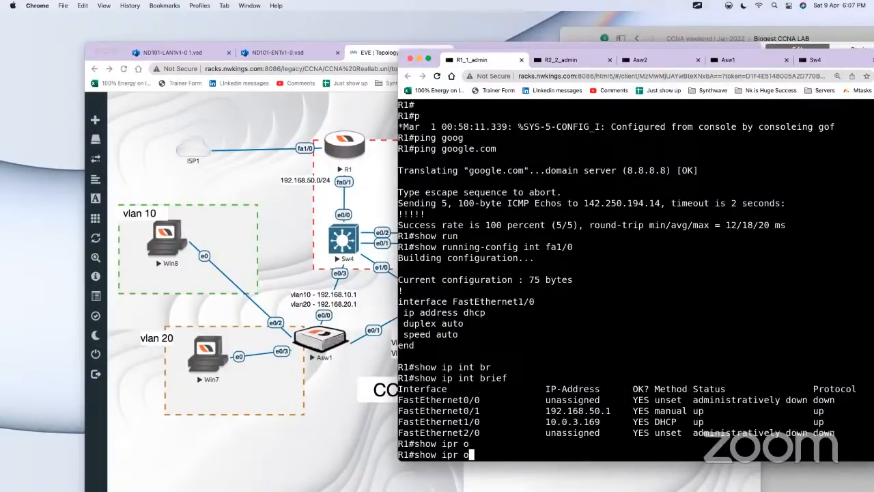
key(BackSpace)
key(BackSpace)
key(BackSpace)
text(ro)
key(Tab)
key(Return)
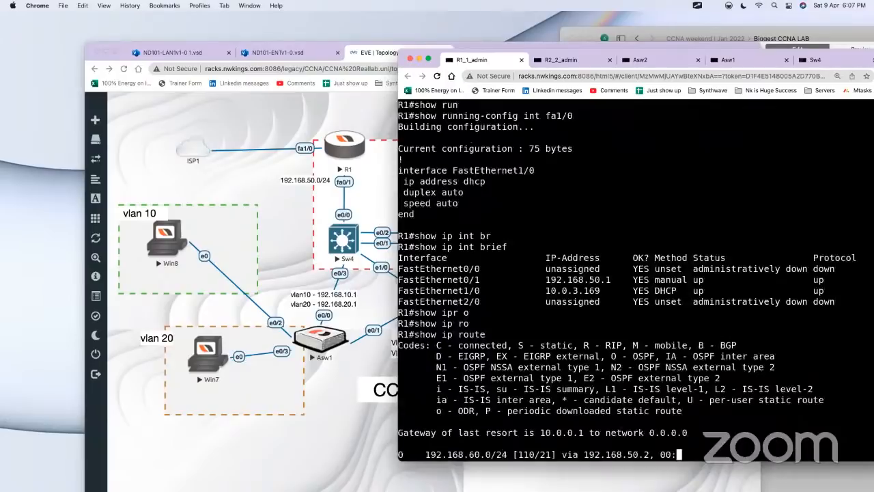
drag(421, 443, 608, 444)
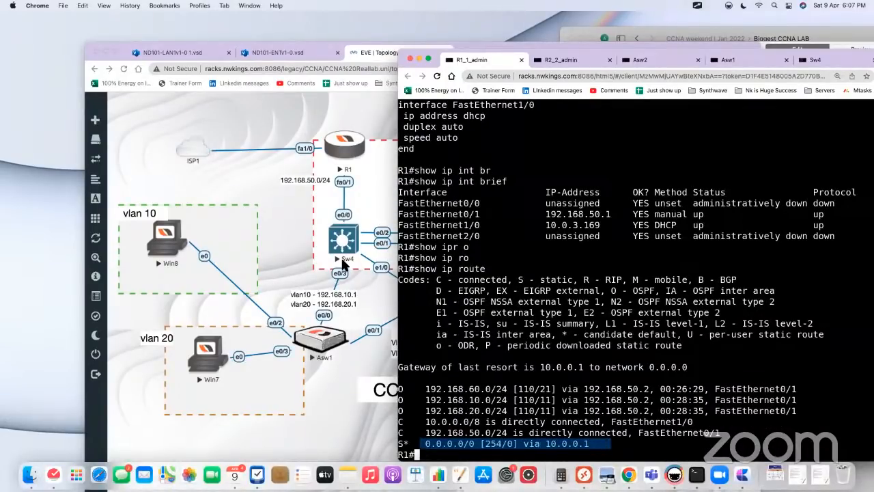
Step: Enter global configuration on R1 and open OSPF process 1 with router ospf 1
click(298, 234)
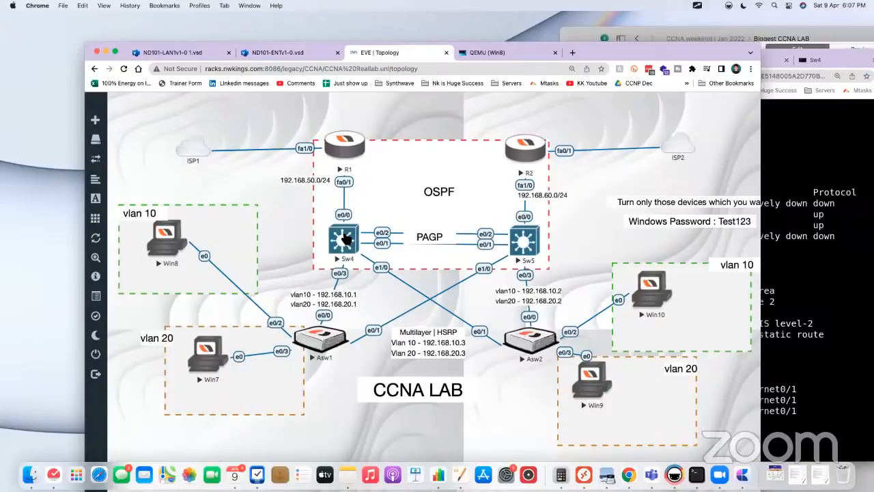
click(345, 145)
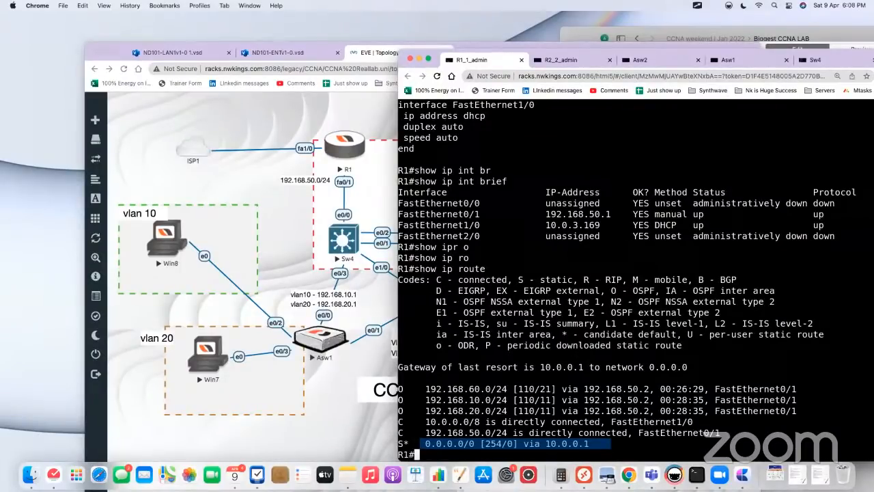
text(conf t)
key(Return)
key(Return)
key(Return)
text(router ospf 1)
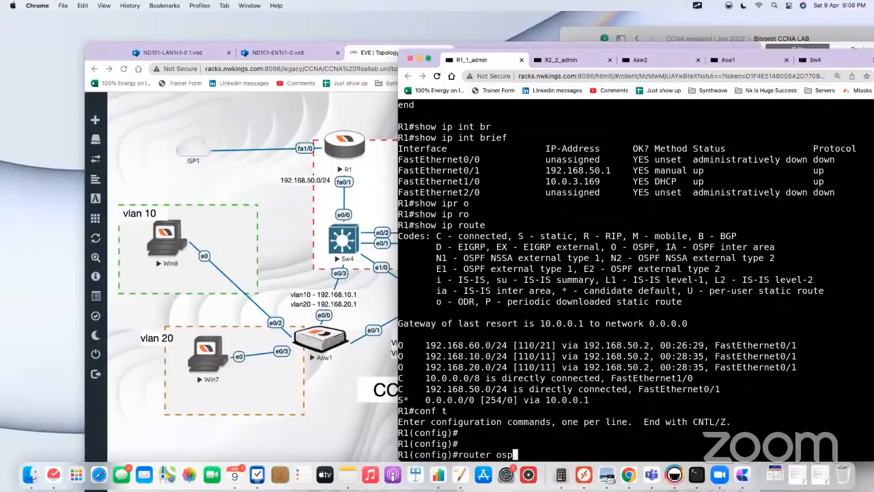
key(Return)
Step: Advertise R1's default route into OSPF with default-information originate
text(def)
key(Tab)
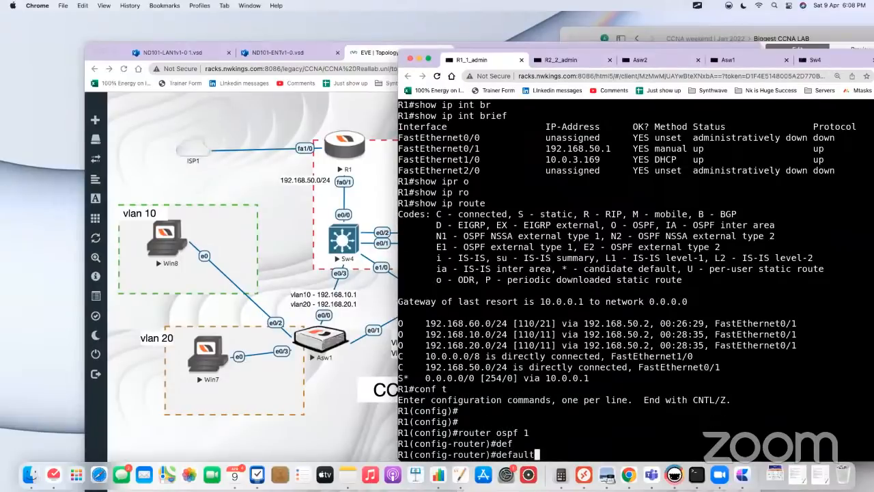
text(-i)
text(nf)
key(Tab)
text(or)
key(Tab)
key(Return)
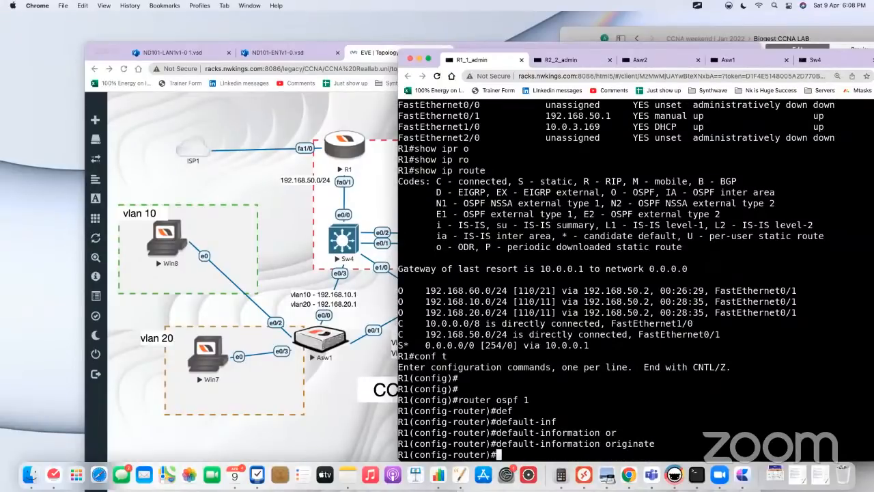
Step: Display Sw4's full routing table with show ip route and highlight its OSPF-learned default route 0.0.0.0/0
click(302, 241)
click(354, 240)
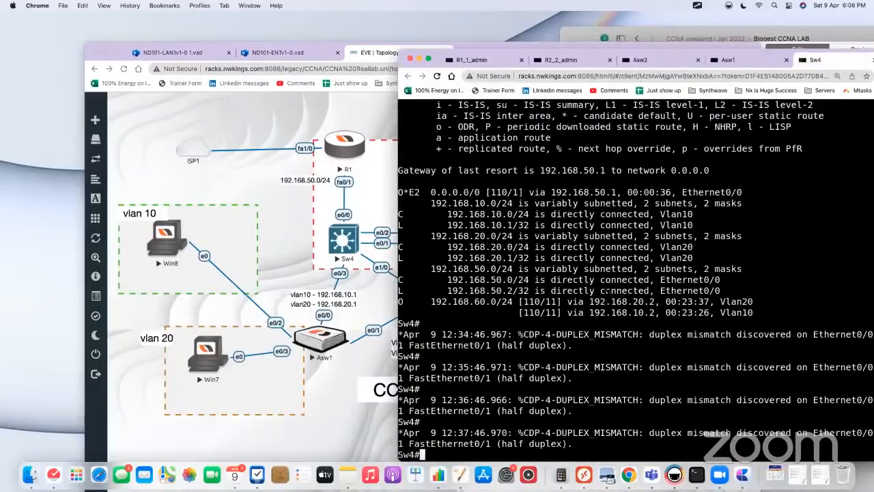
key(Return)
key(Return)
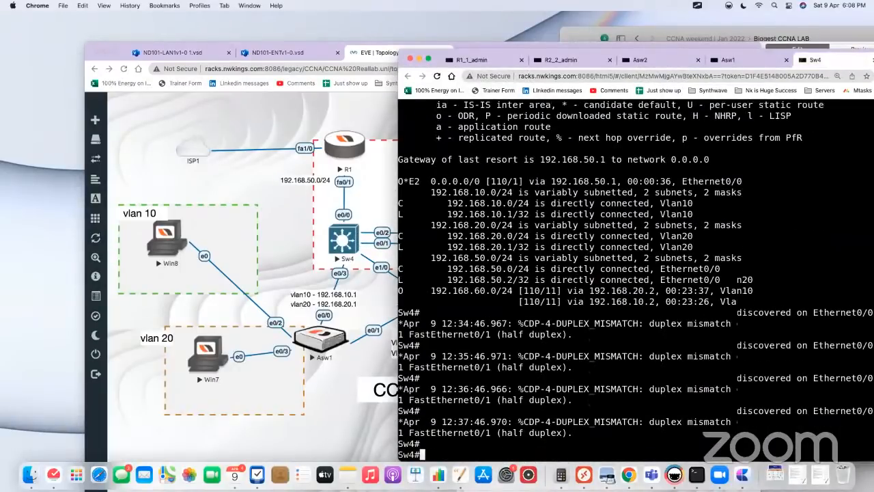
text(show ip route)
key(Return)
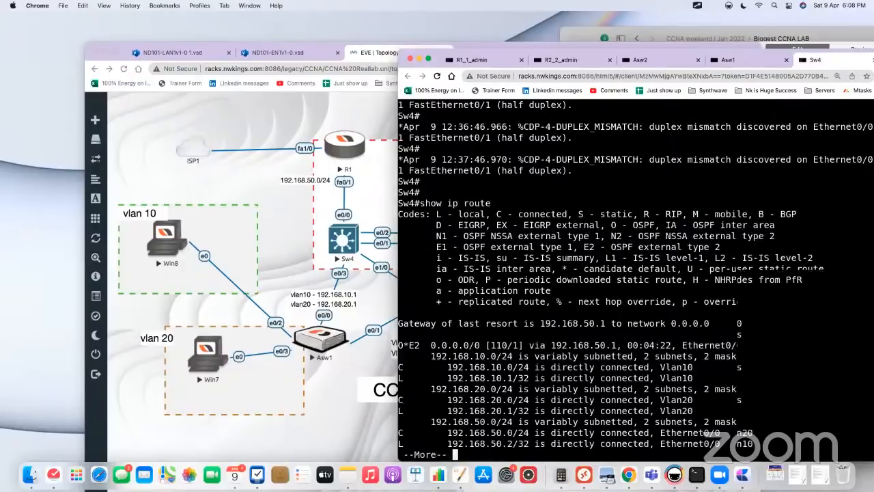
key(space)
drag(431, 323, 525, 323)
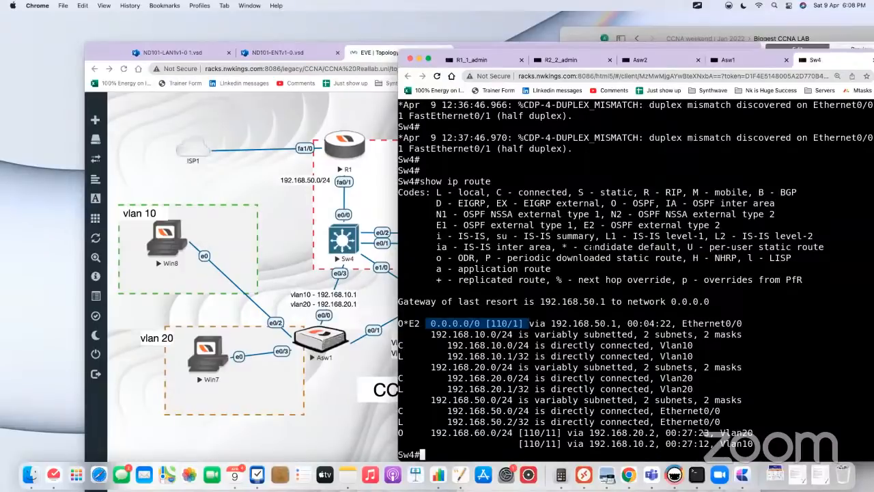
Step: Switch to the Biggest CCNA LAB note in Craft, close the Sw5 block and open the R1 code block
click(236, 177)
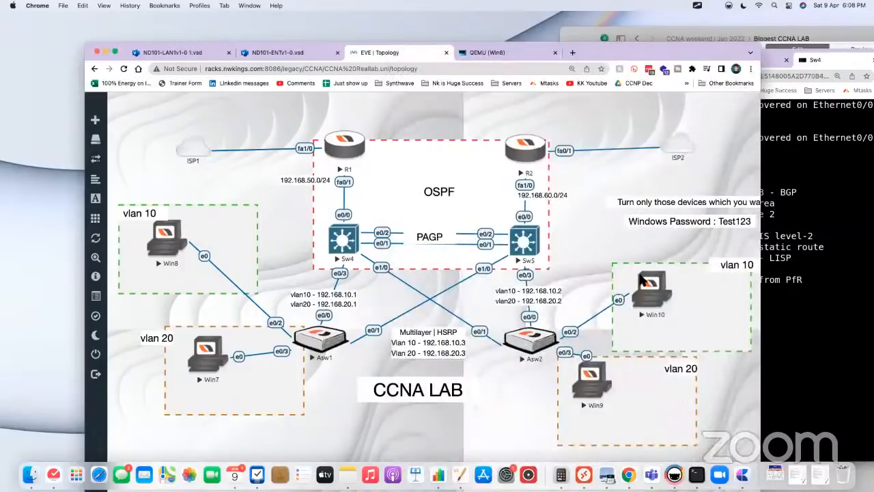
click(787, 35)
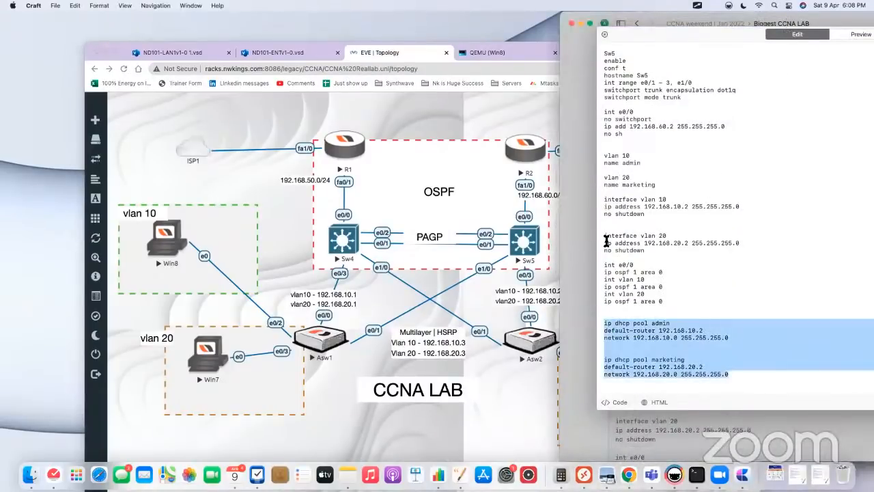
click(566, 228)
scroll(677, 189, down, 5)
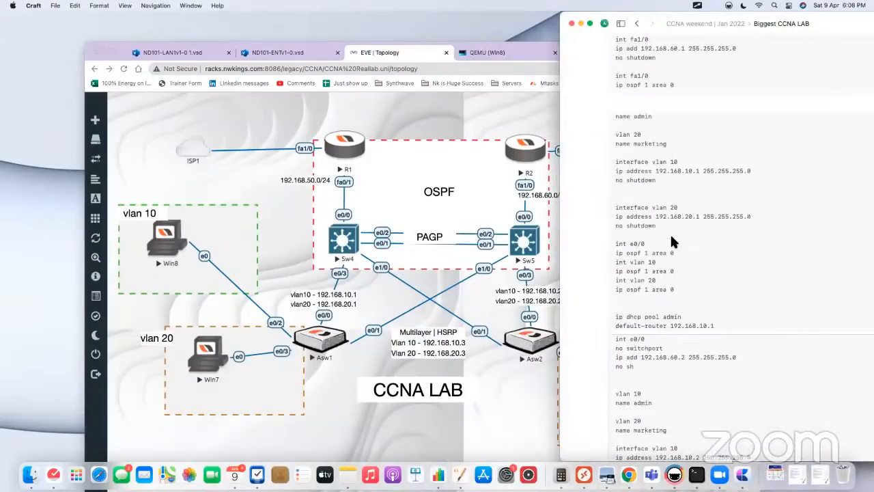
scroll(672, 240, up, 2)
scroll(600, 159, up, 6)
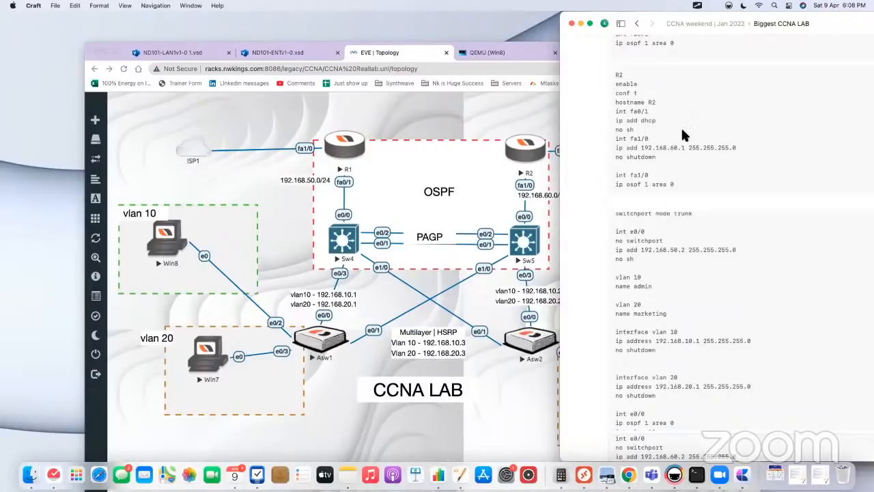
click(704, 130)
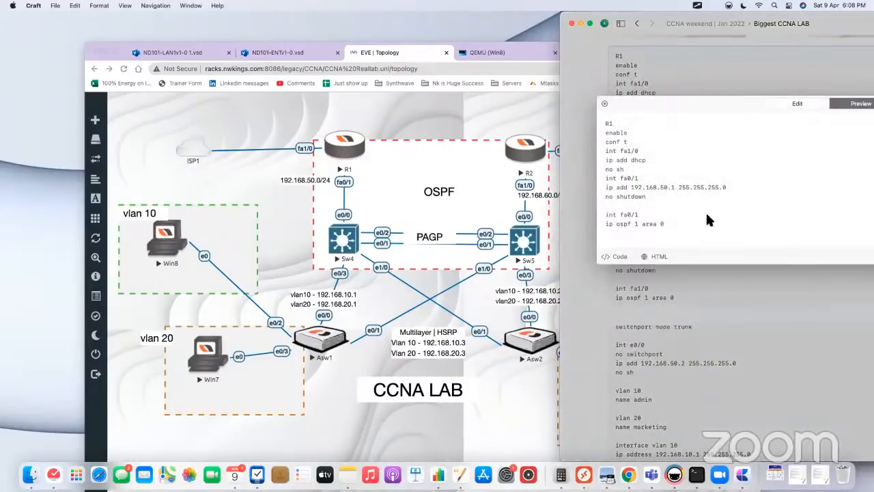
Step: Append router ospf 1 to the R1 code block, separated by a blank line from the interface commands
key(Return)
key(Return)
text(ro)
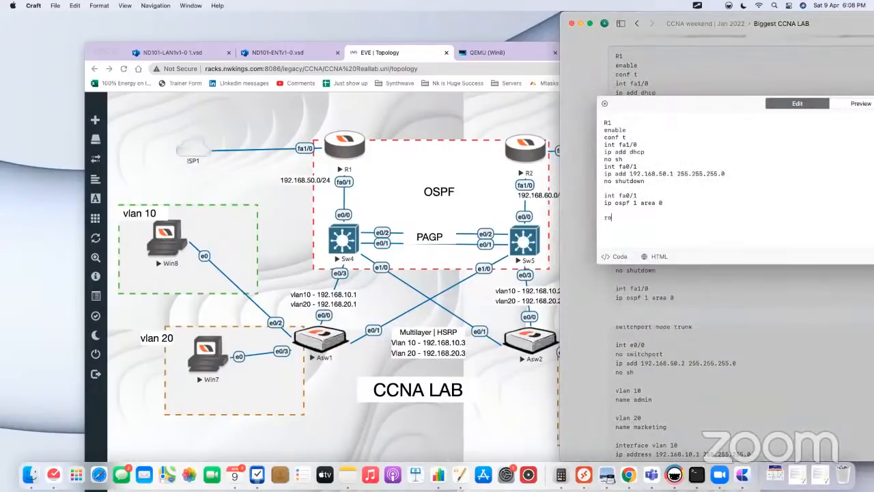
text(uter ospf 1)
key(Return)
Step: Add default-information originate beneath router ospf 1 in the R1 code block
text(default-informa)
key(BackSpace)
key(BackSpace)
text(mation orgina)
key(BackSpace)
key(BackSpace)
key(BackSpace)
key(BackSpace)
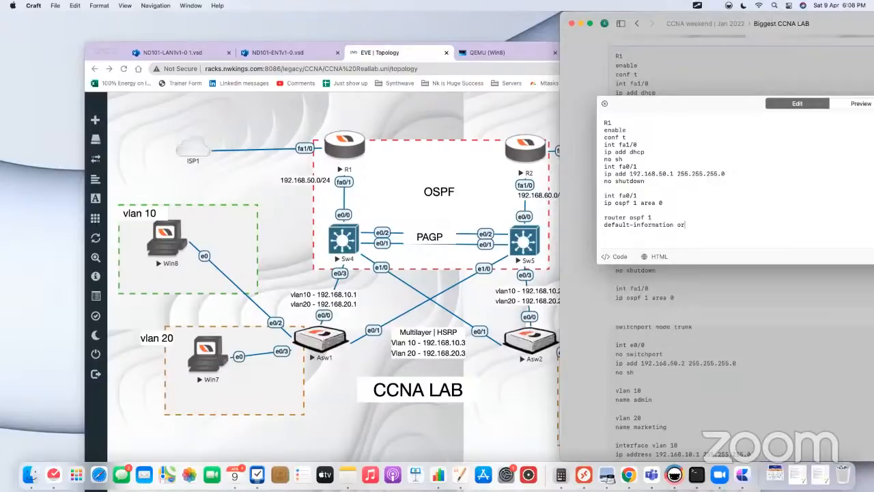
text(iginate)
Step: Copy the router ospf 1 and default-information originate lines from the R1 code block to the end of the R2 code block
shift+click(601, 217)
key(super+c)
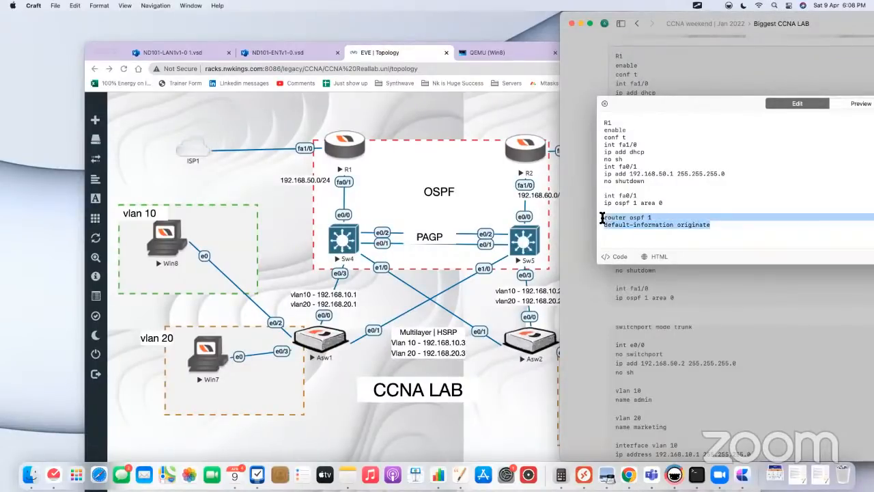
click(569, 252)
click(685, 270)
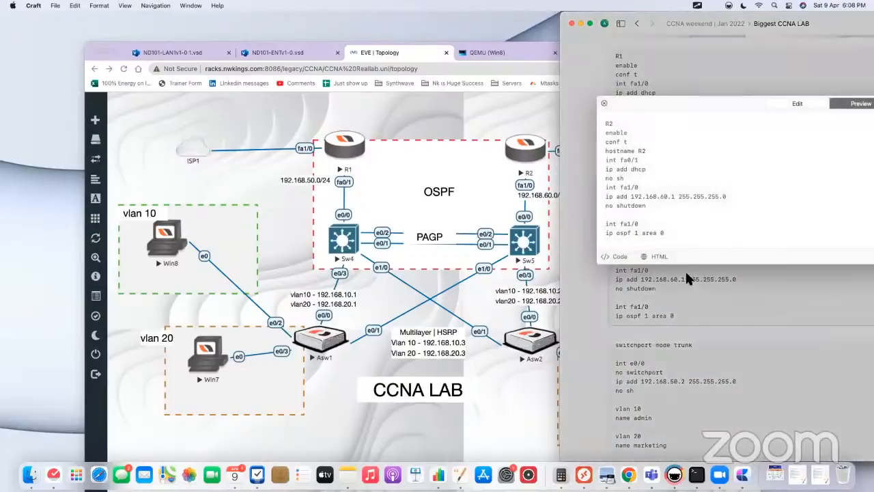
click(681, 229)
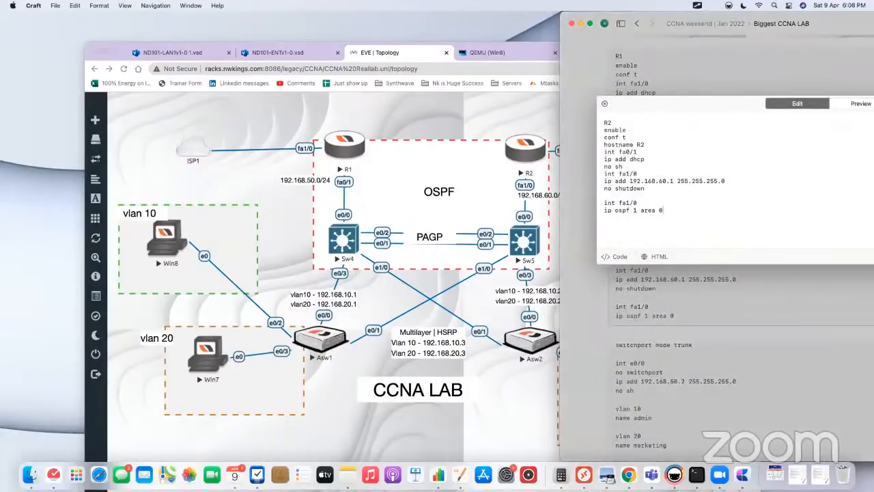
key(Return)
key(Return)
key(super+v)
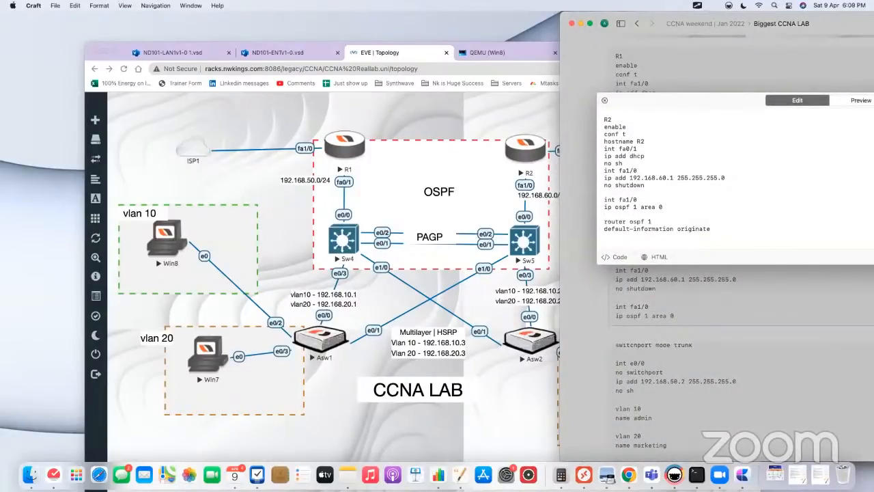
click(589, 280)
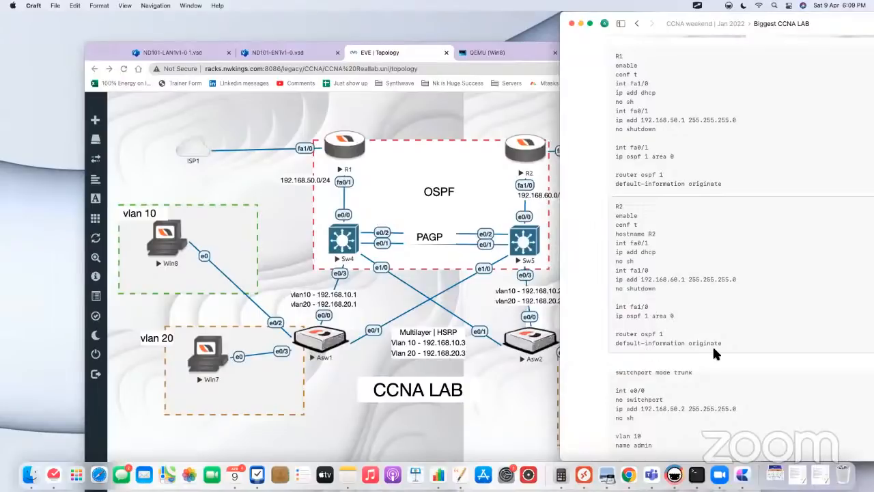
scroll(713, 353, down, 3)
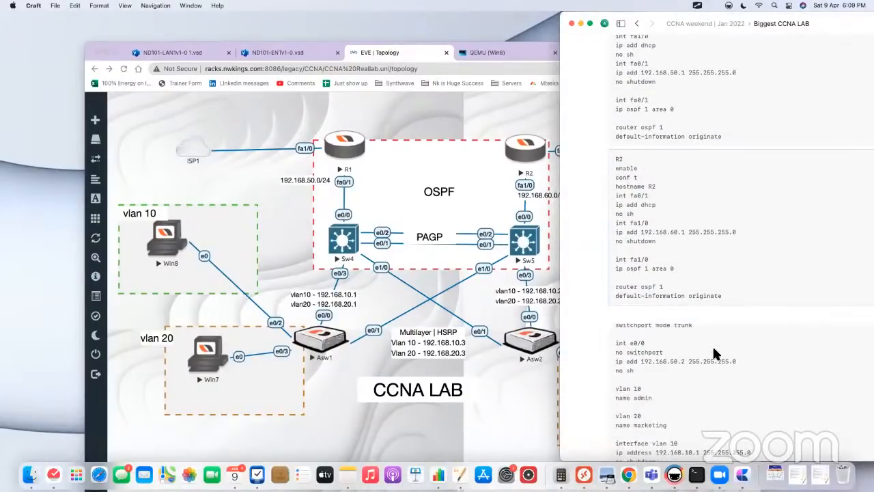
scroll(592, 328, down, 10)
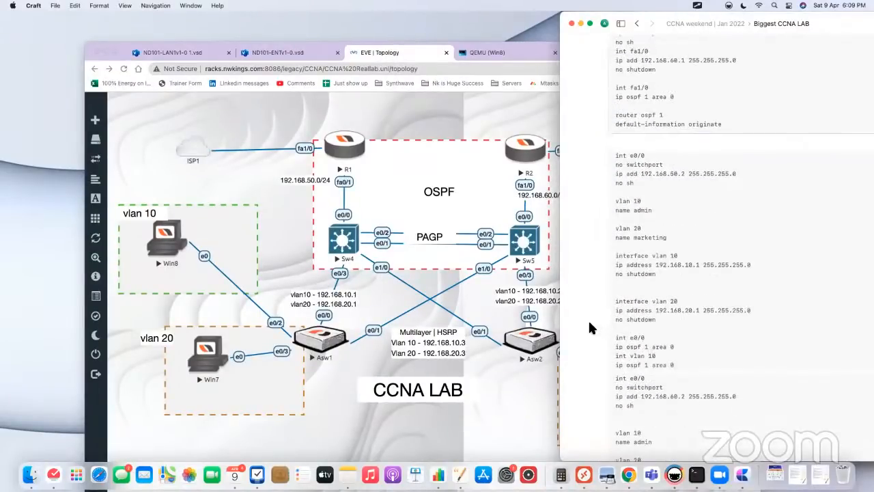
scroll(591, 328, down, 15)
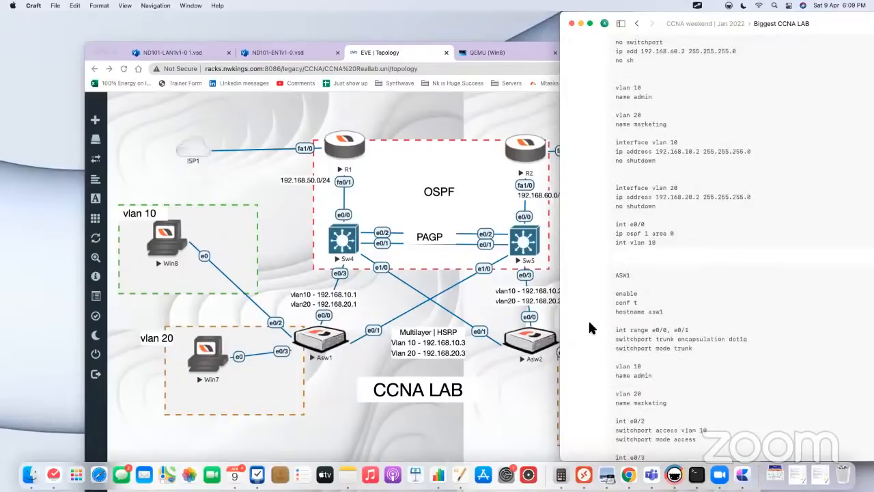
scroll(592, 327, down, 7)
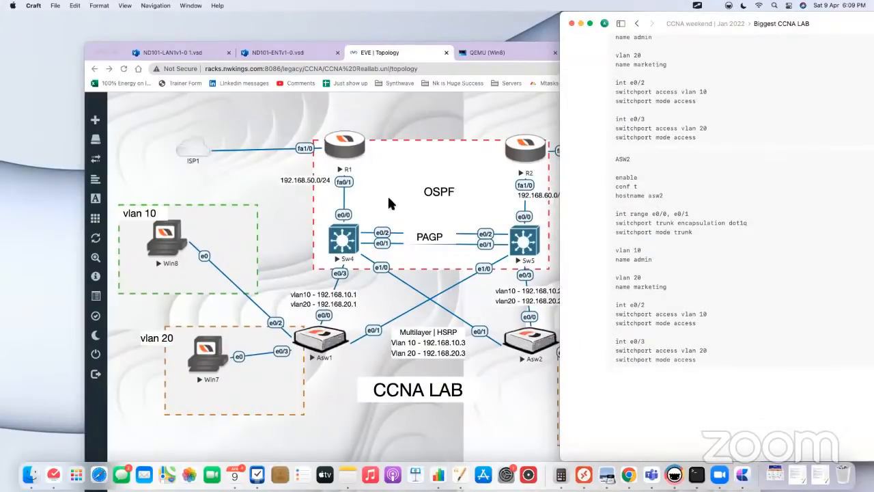
Step: Switch to the EVE topology in Chrome, open R1's console and exit OSPF router configuration to global configuration mode
click(356, 150)
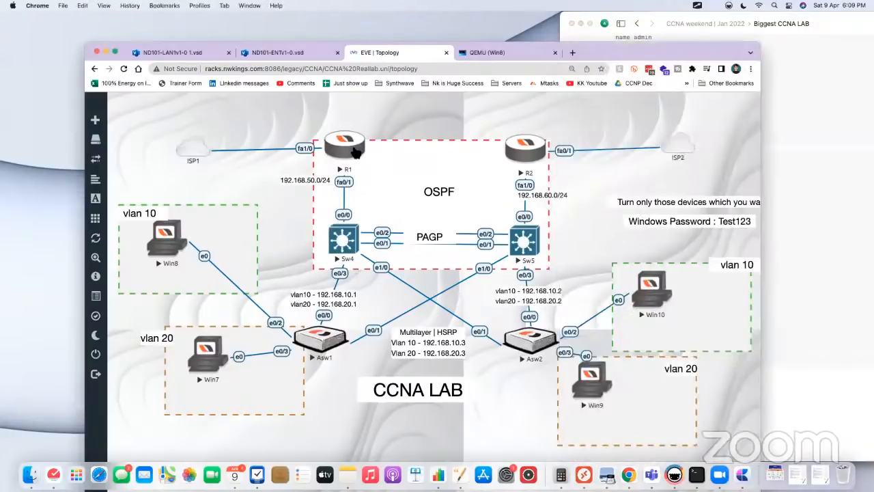
click(350, 146)
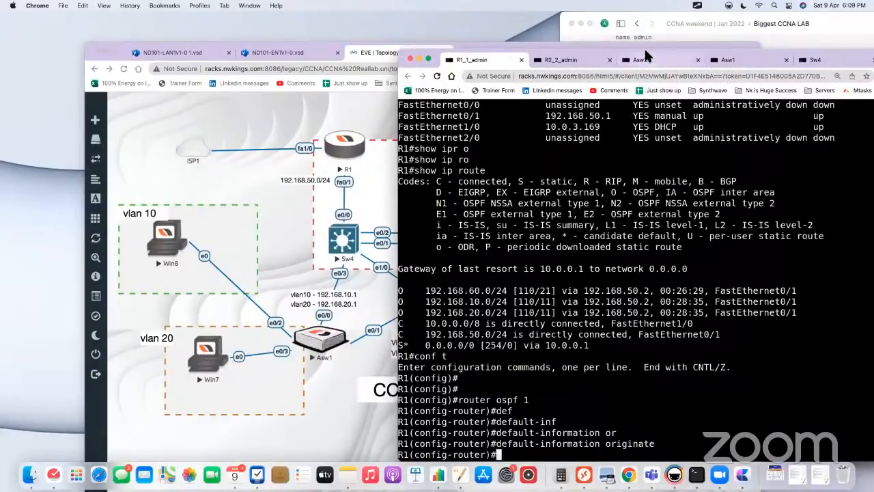
mouse_move(645, 59)
mouse_down()
mouse_move(646, 90)
mouse_move(644, 58)
mouse_up()
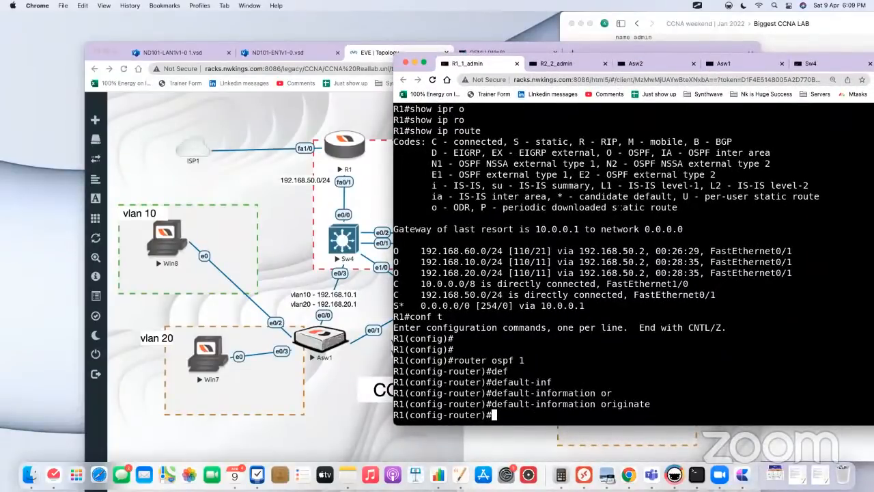
text(ex)
key(Return)
key(Return)
key(Return)
key(Return)
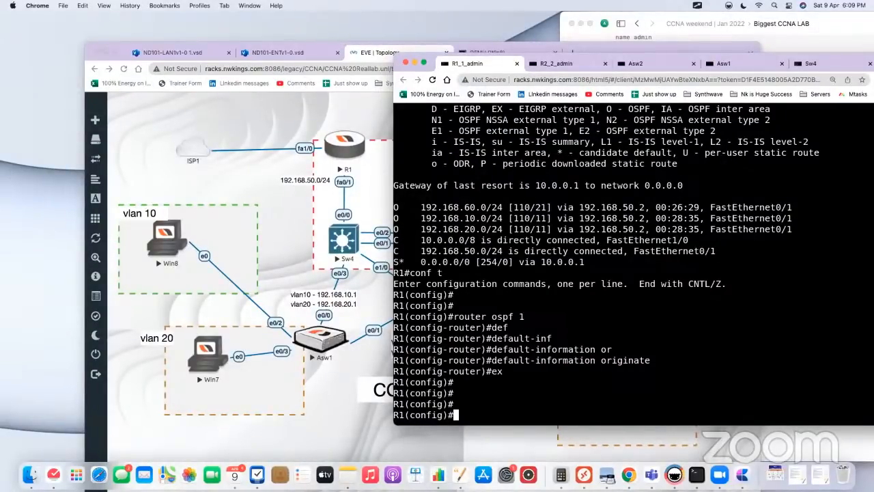
Step: Create standard access list 1 on R1 permitting 192.168.10.0 with wildcard mask 0.0.0.255
text(ip acc)
key(Tab)
key(BackSpace)
key(BackSpace)
key(BackSpace)
key(BackSpace)
key(BackSpace)
key(BackSpace)
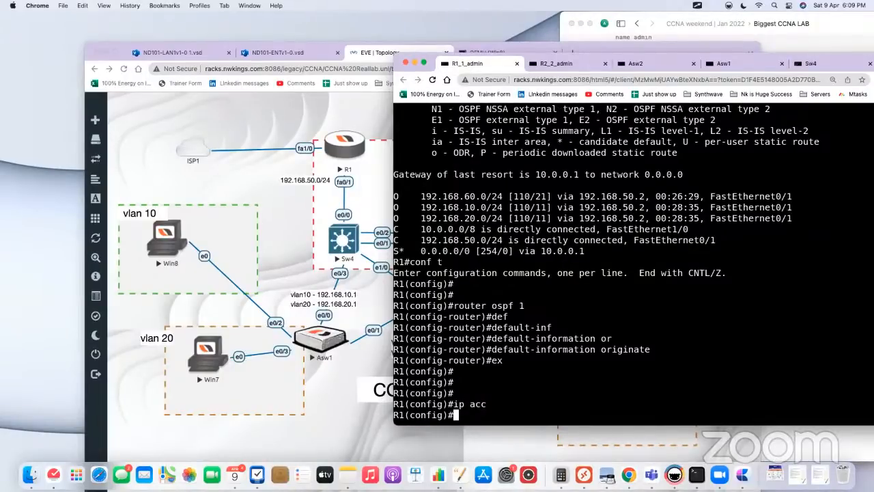
text(acc)
key(Tab)
text(1 per)
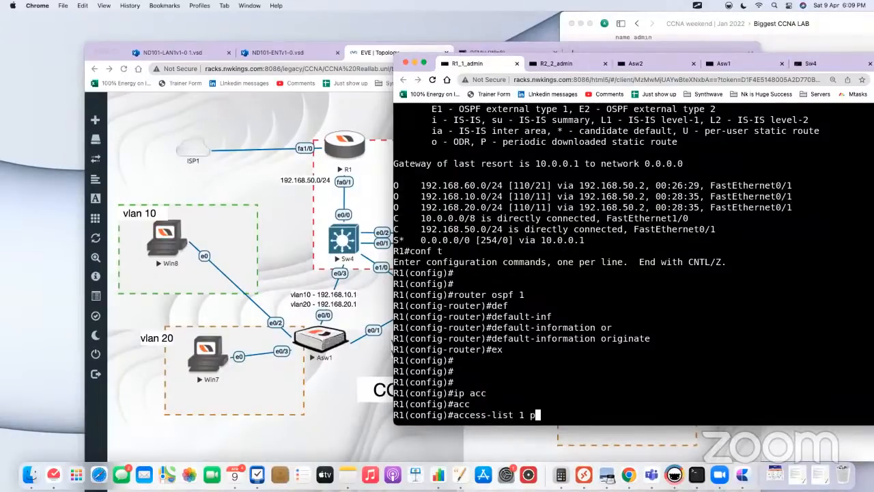
key(Tab)
text(192)
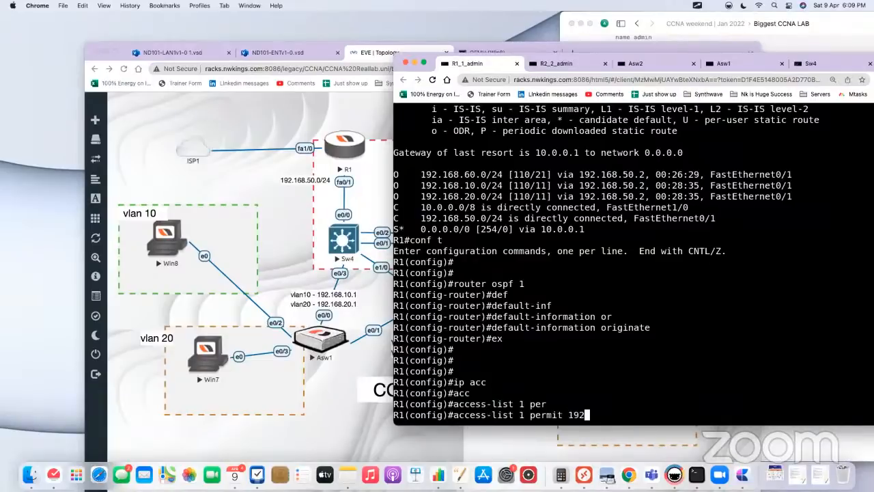
text(.168.10.0 0.0.0.2)
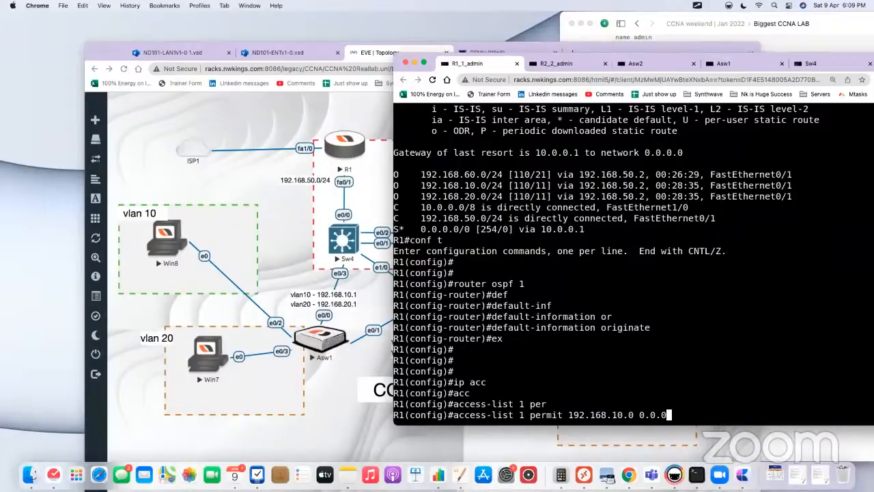
text(55)
key(Return)
Step: Add a second entry to R1's access list 1 permitting 192.168.20.0 with wildcard mask 0.0.0.255
key(Up)
key(Left)
key(Left)
key(Left)
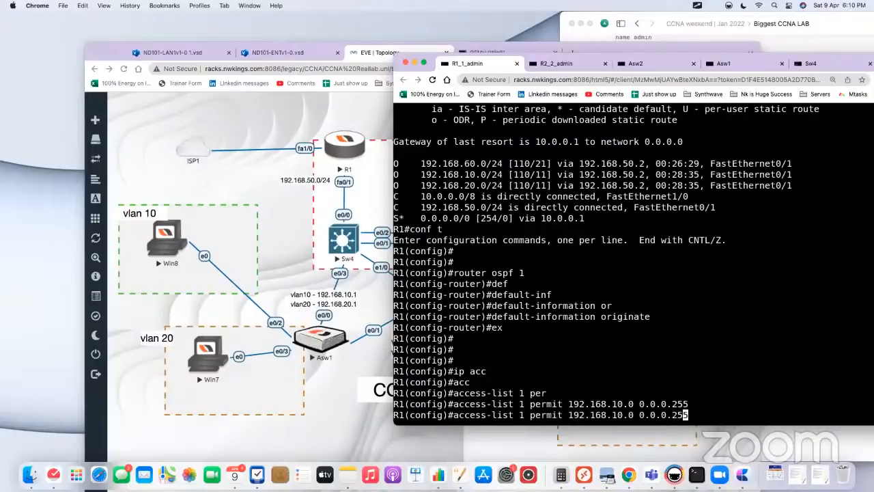
key(Left)
key(Left)
key(Left)
key(Left)
key(Left)
key(Left)
key(Left)
key(Left)
key(Left)
key(Left)
key(BackSpace)
text(2)
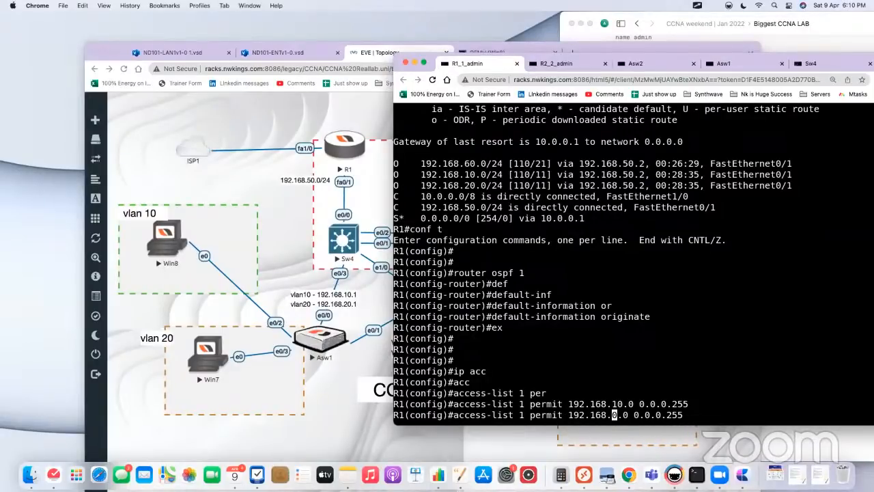
key(Return)
key(Return)
key(Return)
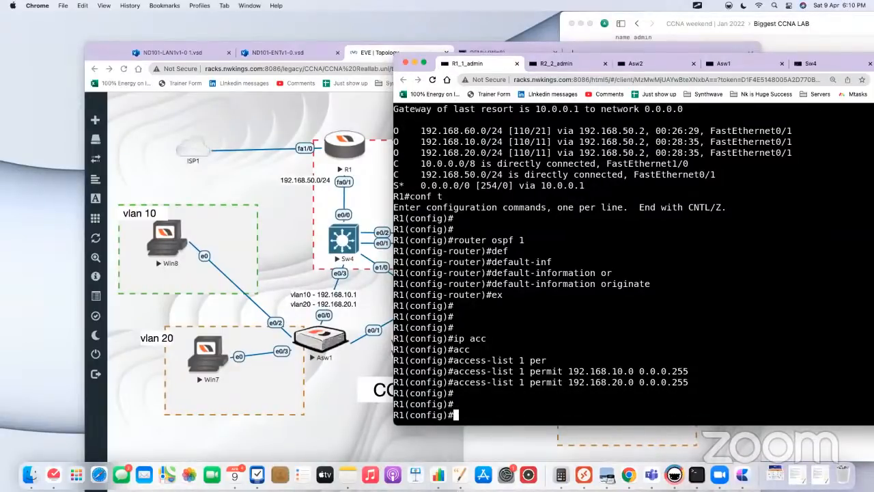
Step: Configure PAT on R1 with ip nat inside source list 1 interface fa1/0 overload
text(ip nat in)
key(Tab)
text(so)
key(Tab)
text(li)
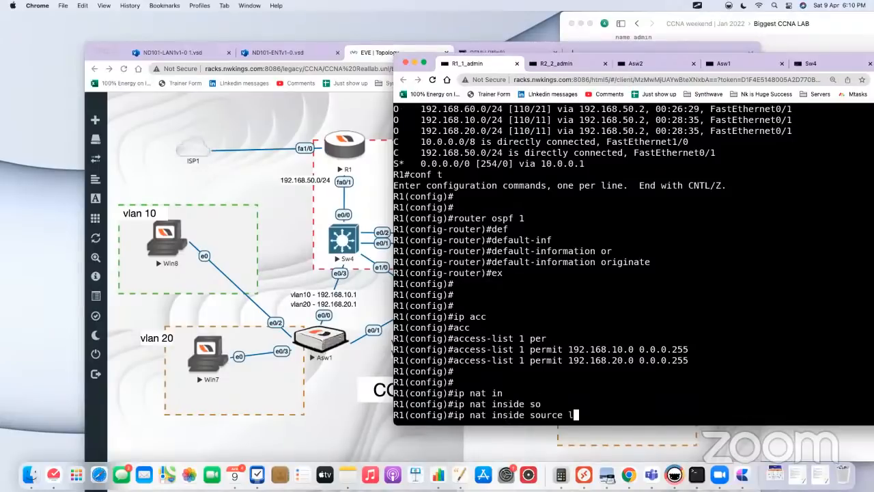
key(Tab)
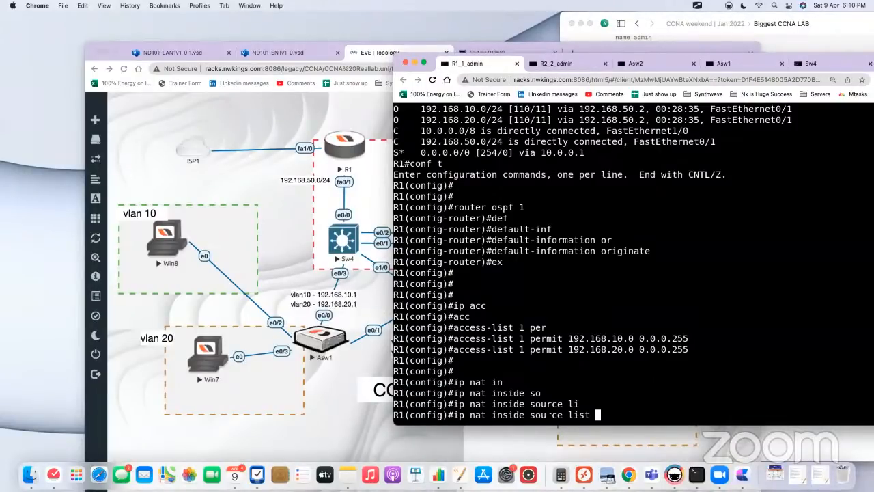
text(1)
mouse_move(560, 339)
mouse_down()
mouse_move(694, 349)
mouse_move(573, 348)
mouse_up()
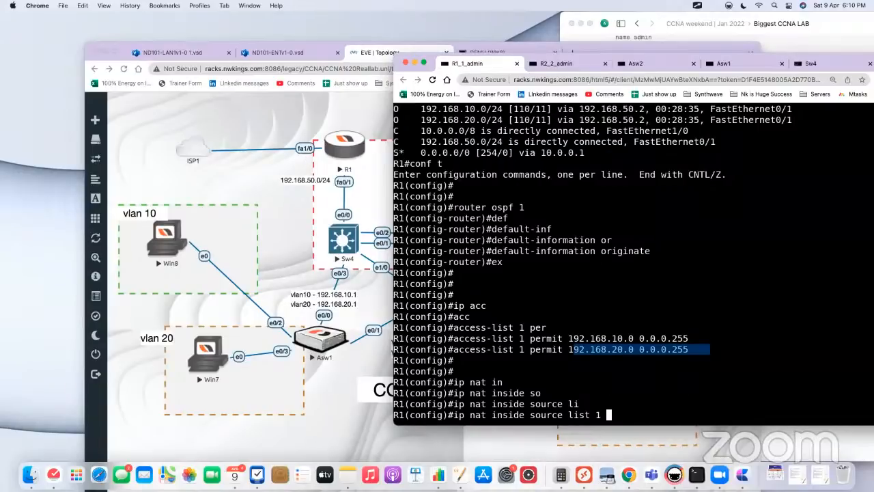
text(in)
key(Tab)
text(fa1/)
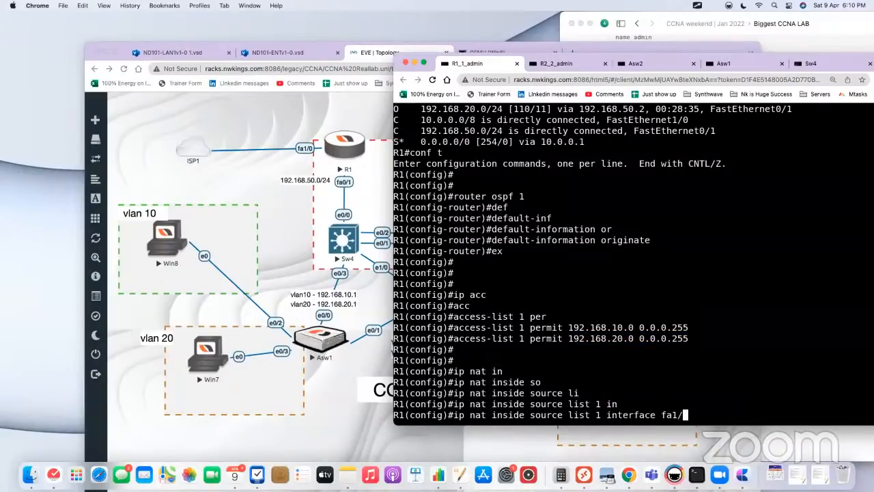
text(0 overload)
key(Return)
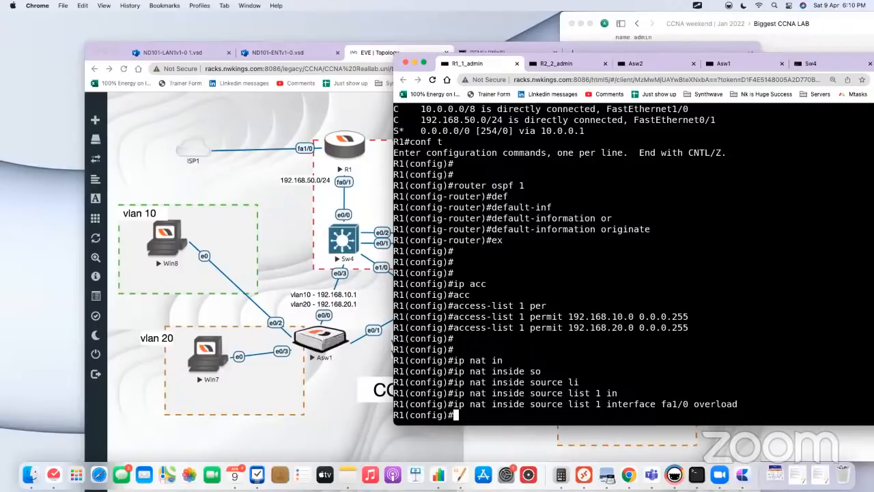
key(Return)
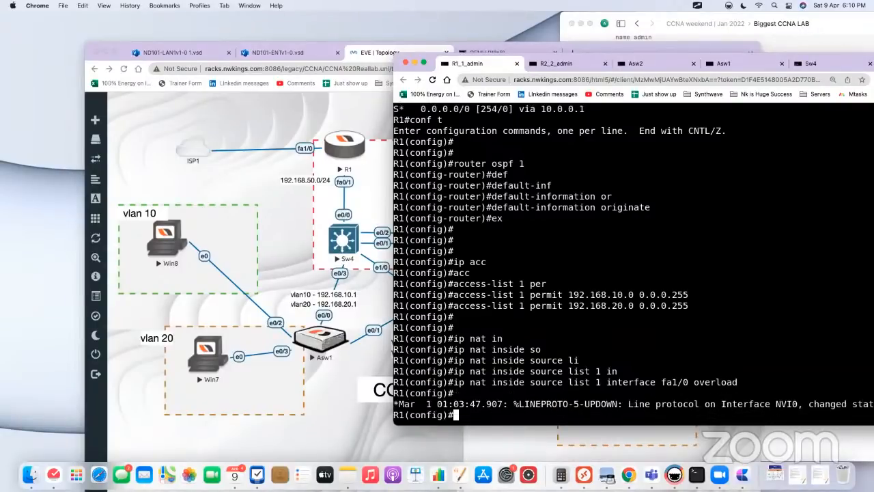
Step: Set R1's interface fa0/1 as the NAT inside interface with ip nat inside
text(int fa0/1)
key(Return)
text(ip )
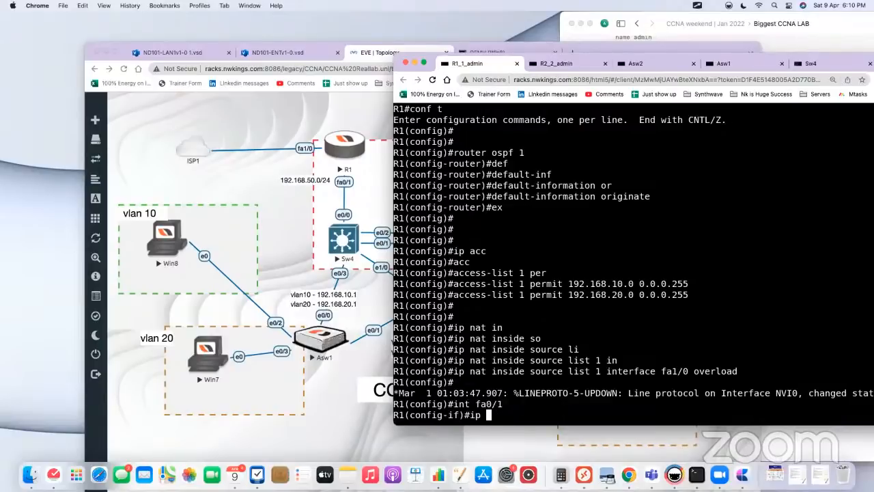
text(nat in)
key(Tab)
key(Return)
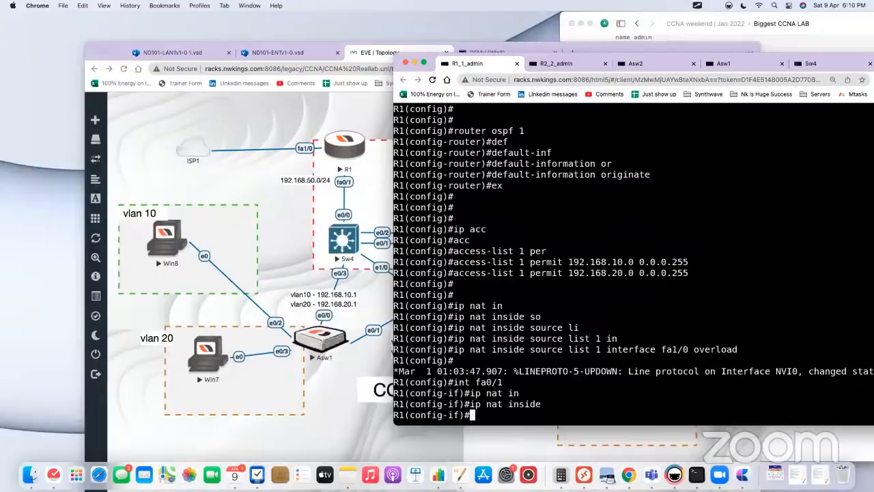
Step: Set R1's interface fa1/0 as the NAT outside interface with ip nat outside
text(int fa1/0)
key(Return)
text(i)
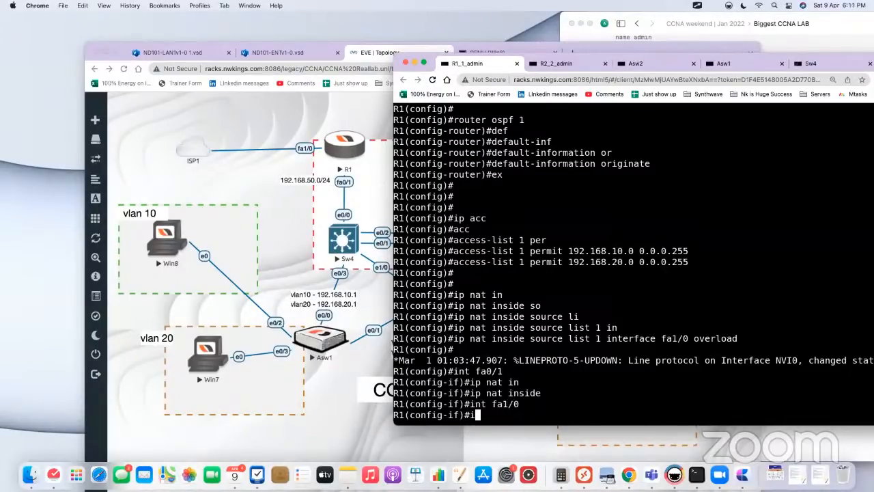
text(p nat ouyt)
key(Tab)
key(BackSpace)
key(BackSpace)
text(t)
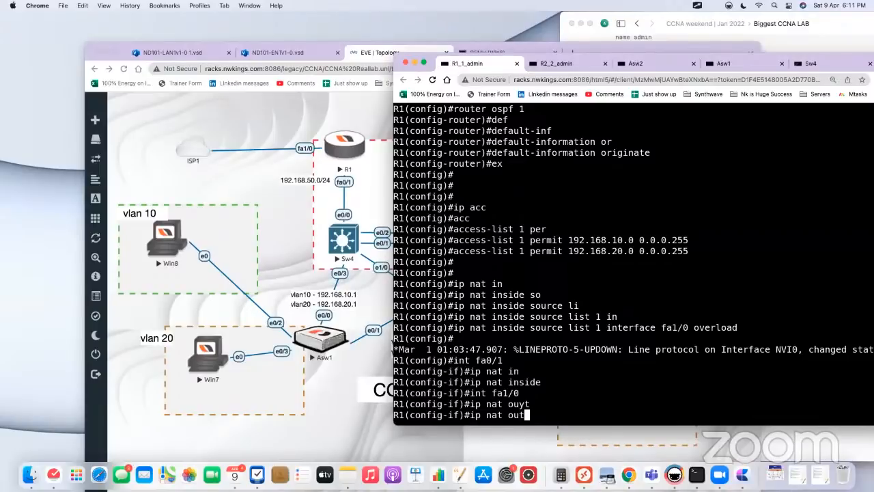
key(Tab)
key(Return)
key(Return)
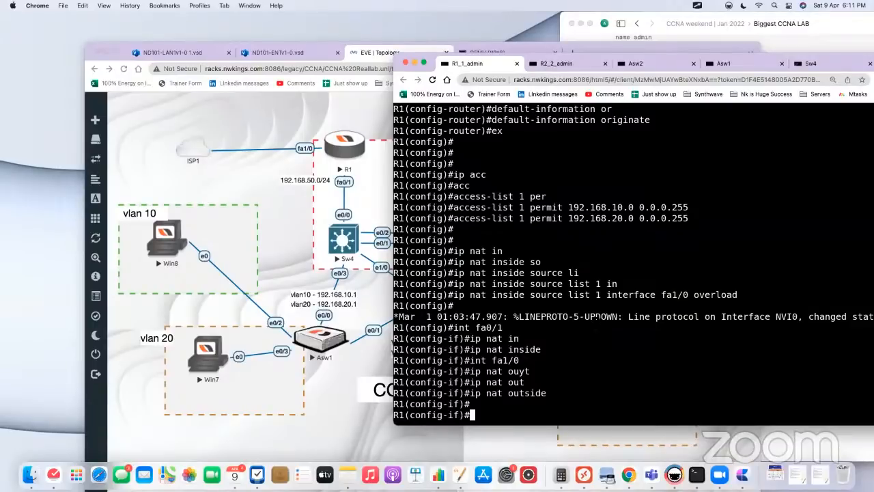
Step: Open Sw4's console from the topology and highlight the OSPF-learned default route 0.0.0.0/0
click(313, 193)
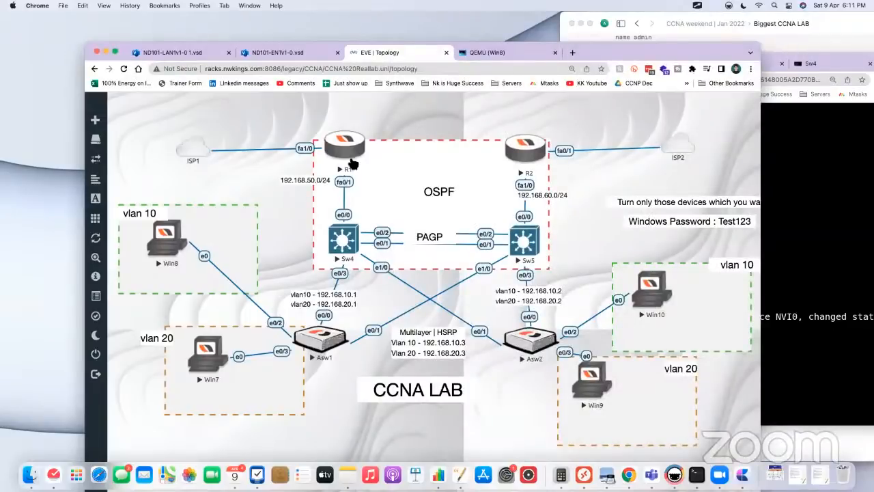
click(343, 240)
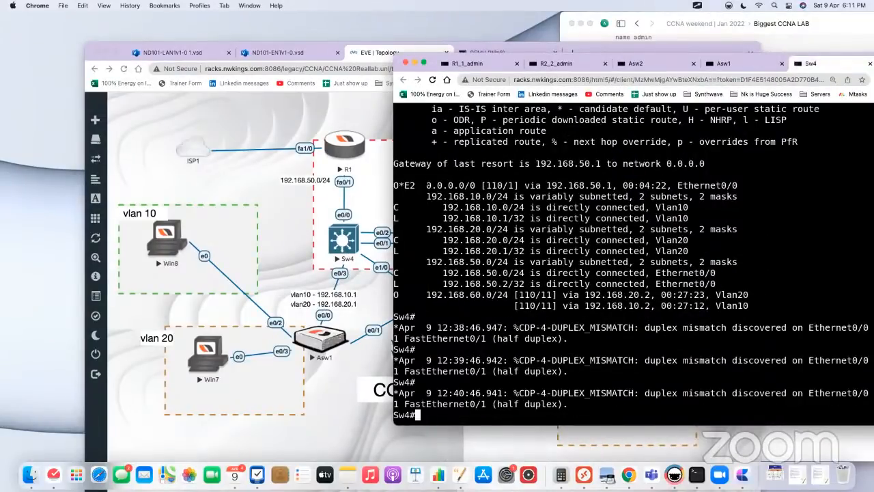
drag(428, 185, 493, 185)
Step: Open R1's console, highlight the NAT overload and inside/outside interface commands, and return to the topology
click(344, 146)
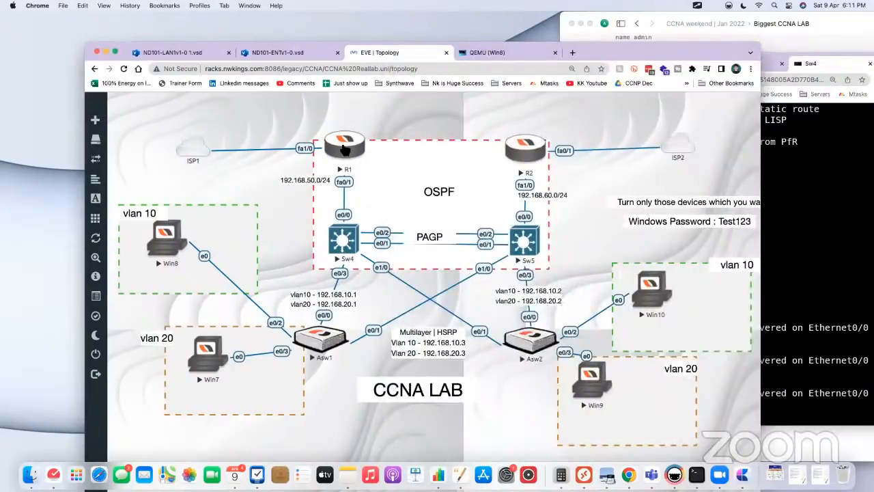
click(344, 146)
drag(566, 414, 403, 296)
click(277, 244)
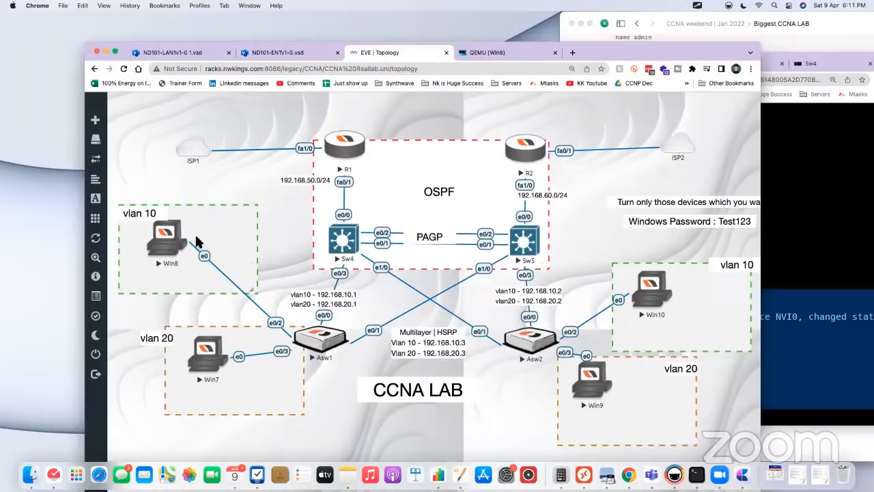
Step: In the Biggest CCNA LAB notes, add the line dns-server 8.8.8.8 to the admin DHCP pool in the Sw4 block
click(167, 237)
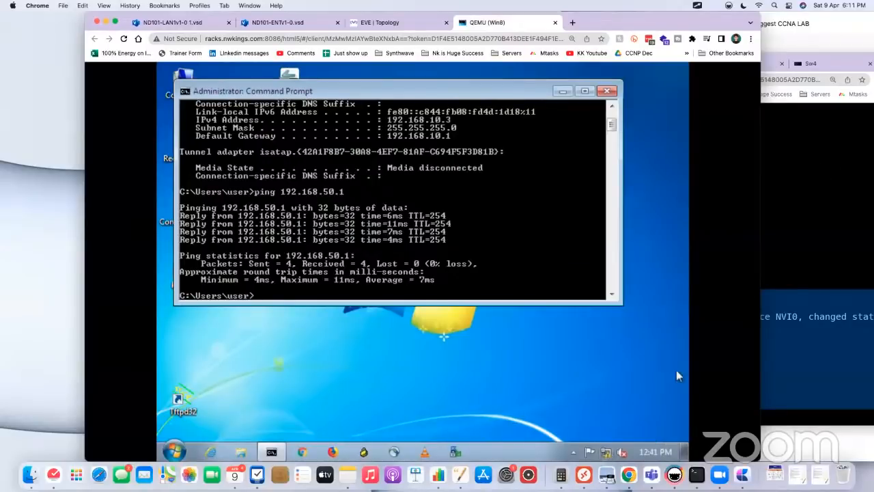
click(782, 287)
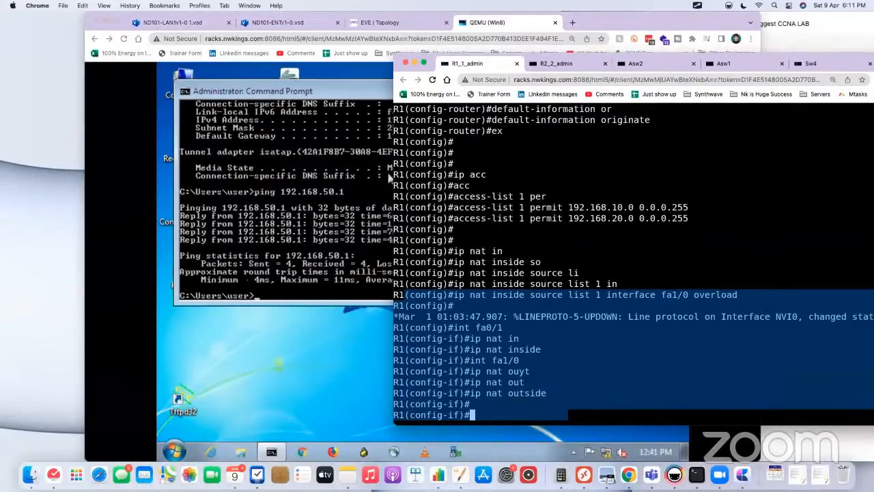
click(824, 19)
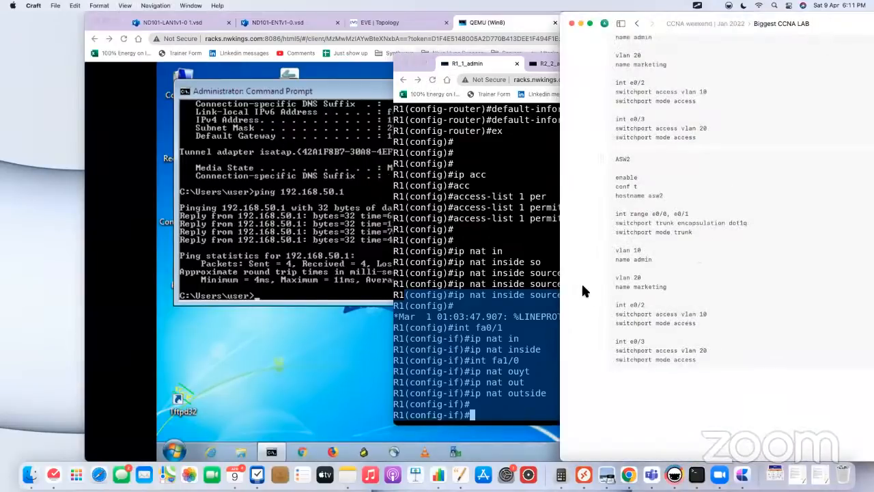
scroll(603, 260, down, 2)
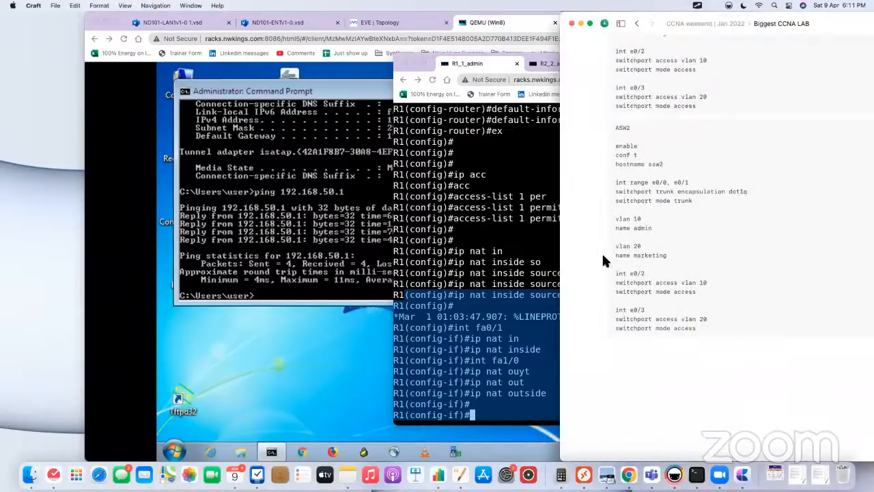
click(696, 72)
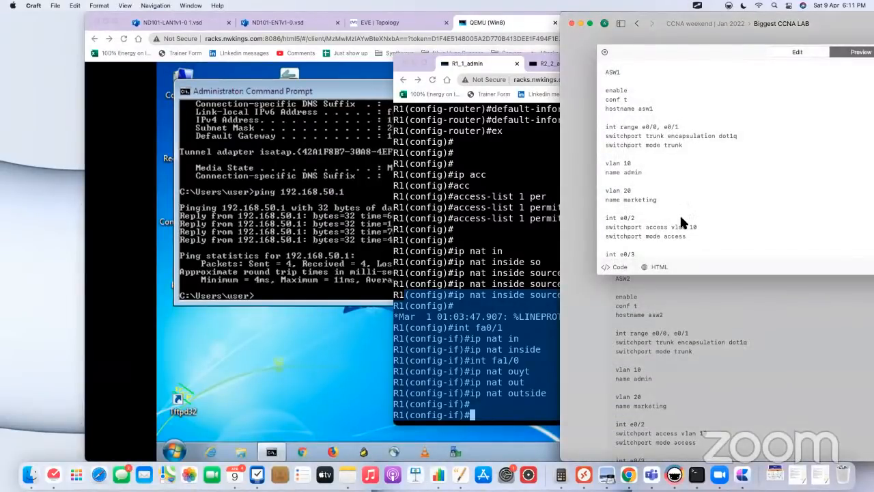
click(681, 273)
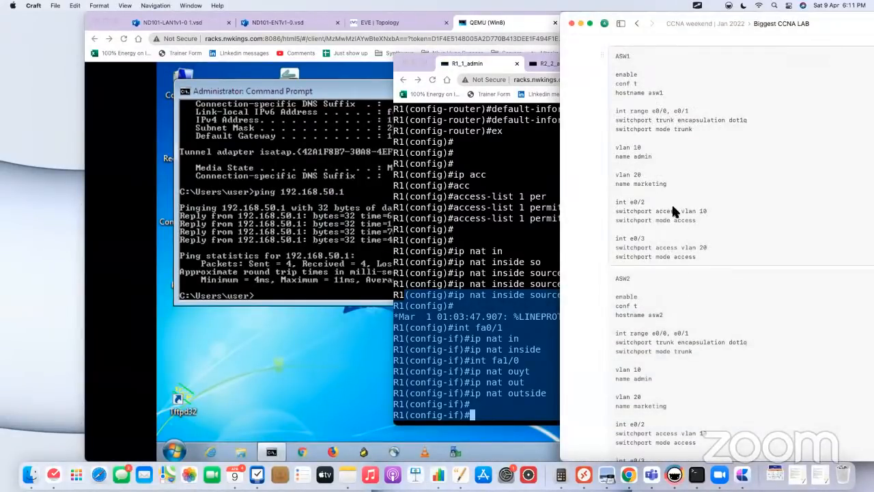
scroll(583, 128, up, 1)
scroll(582, 125, up, 10)
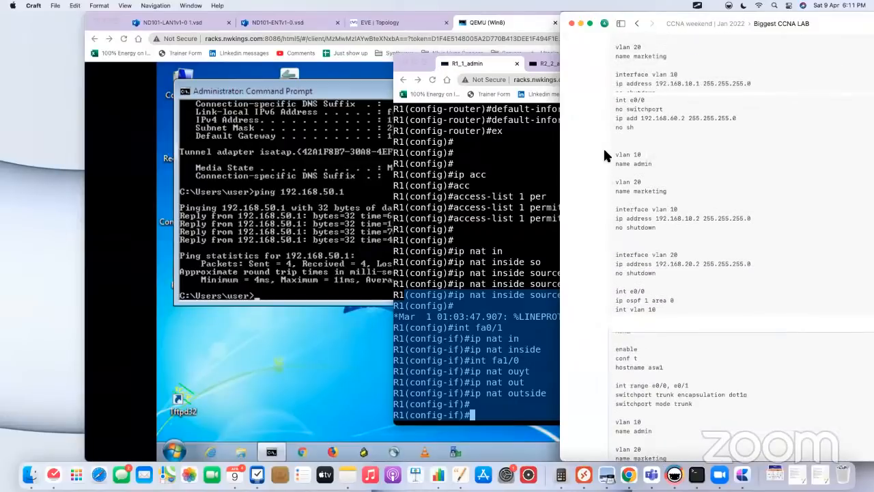
click(678, 76)
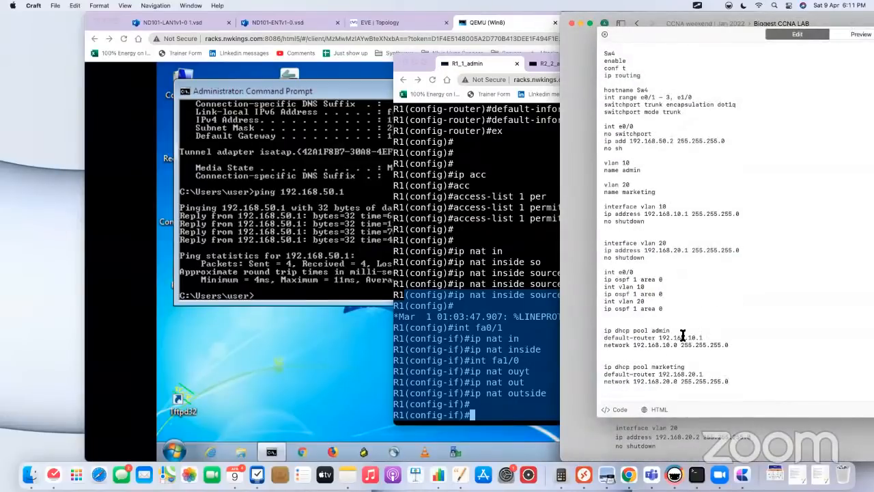
key(Return)
text(d)
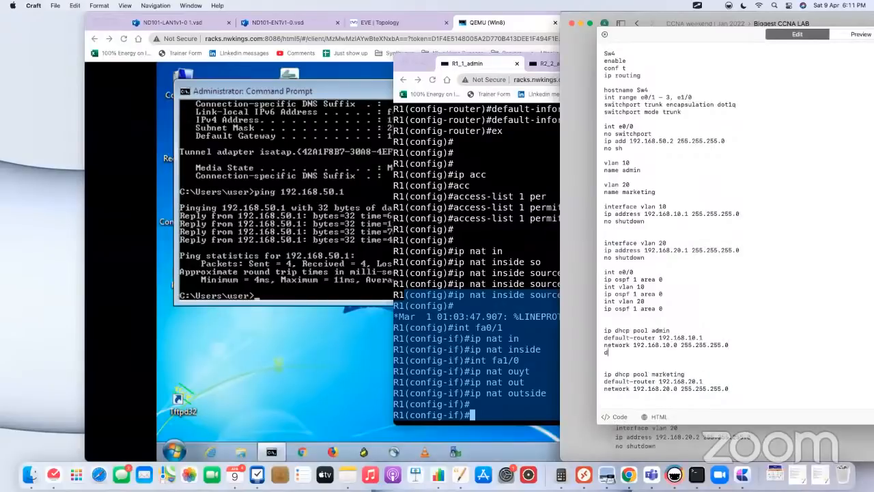
text(ns-server 8.8.8.8)
Step: Copy the dns-server 8.8.8.8 line to the end of the marketing DHCP pool in the Sw4 notes
drag(710, 353, 593, 353)
key(super+c)
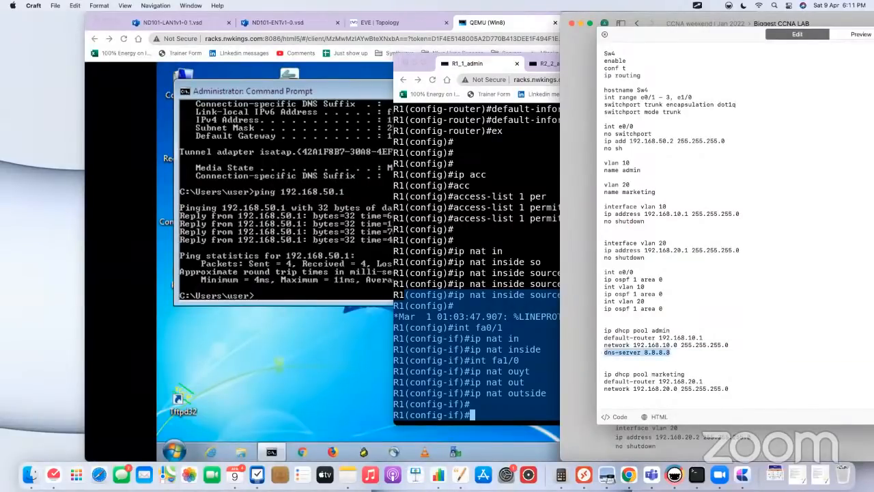
click(758, 385)
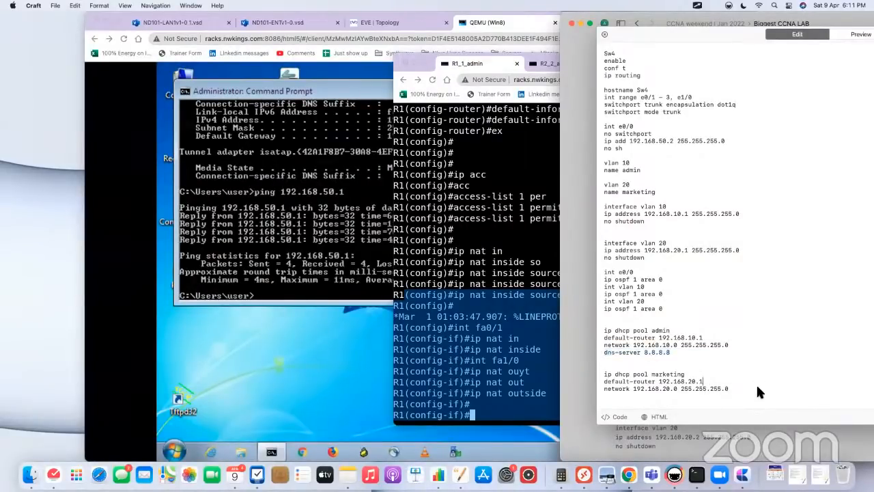
key(Return)
key(super+v)
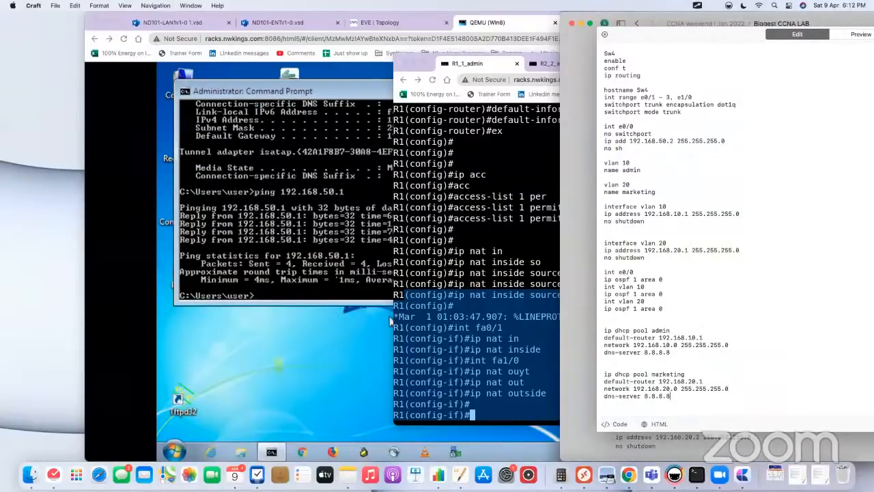
Step: Check the Win8 desktop and highlight the ip dhcp pool admin line in the Sw4 notes
click(336, 315)
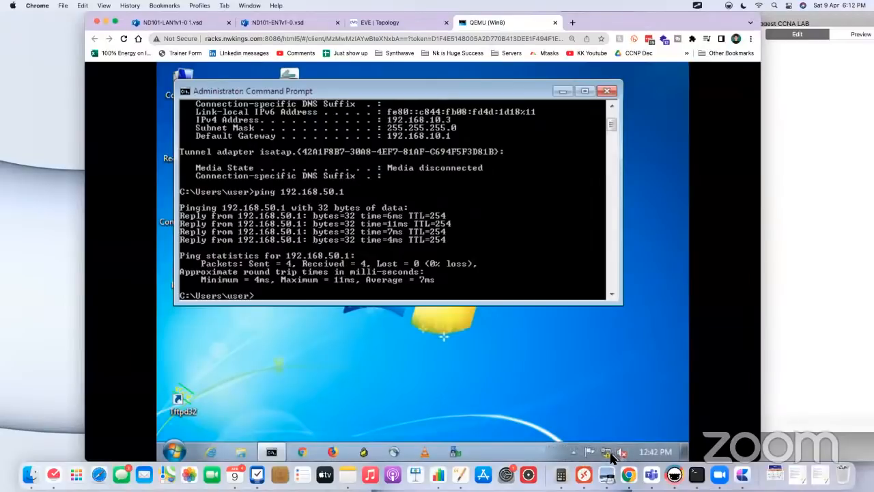
mouse_move(609, 456)
click(789, 274)
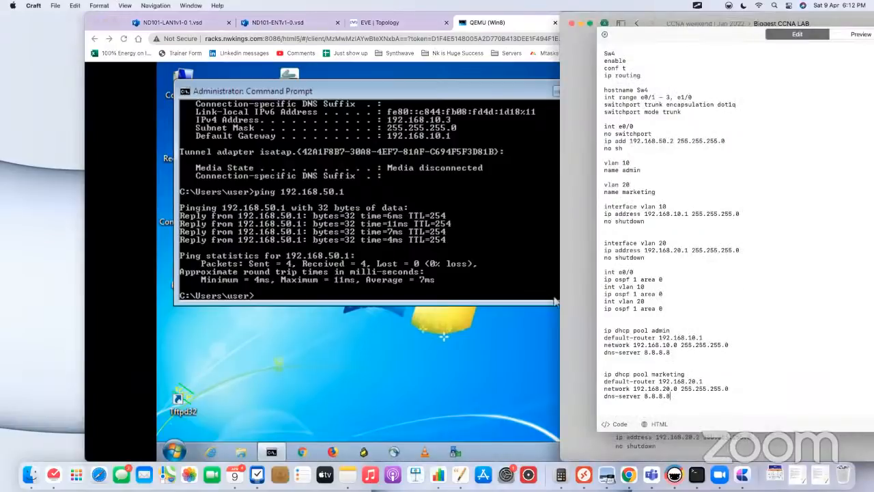
drag(673, 334, 568, 321)
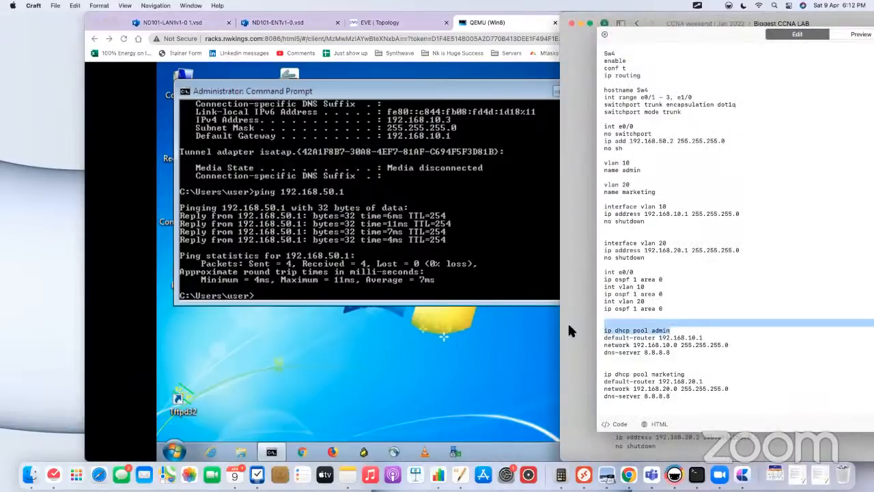
click(328, 363)
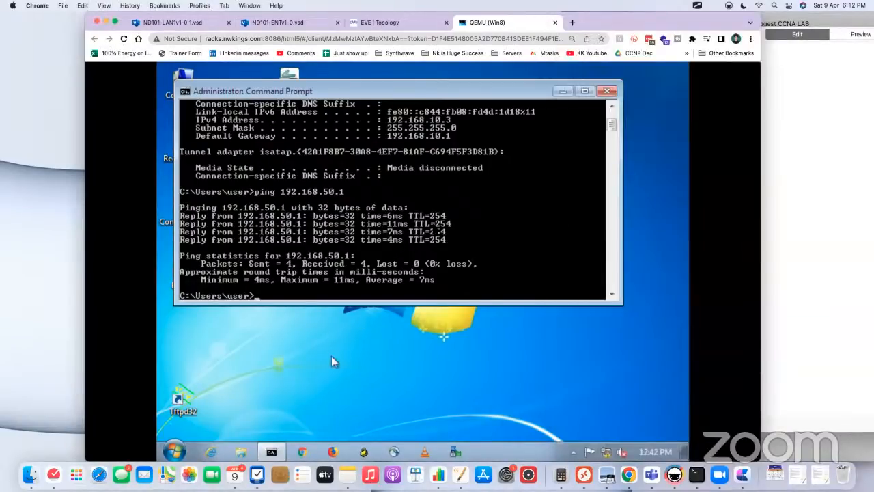
Step: Return to the EVE topology and open Sw4's console
drag(642, 25, 639, 53)
click(384, 53)
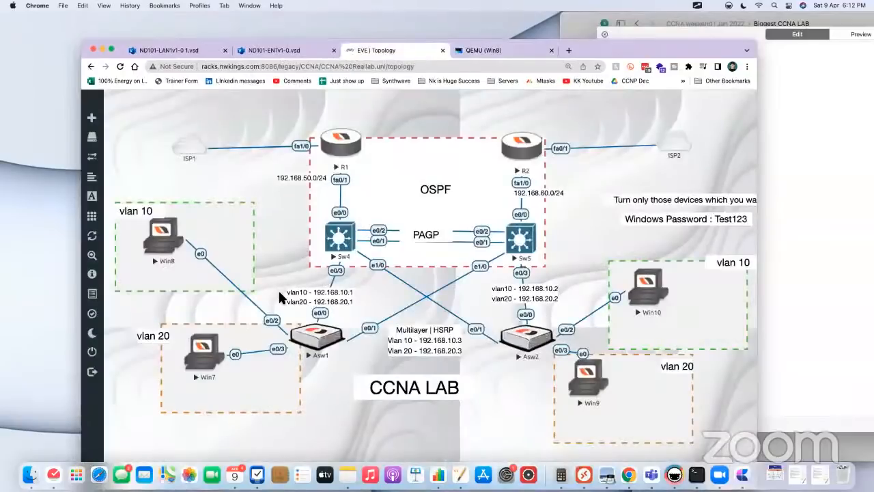
click(330, 244)
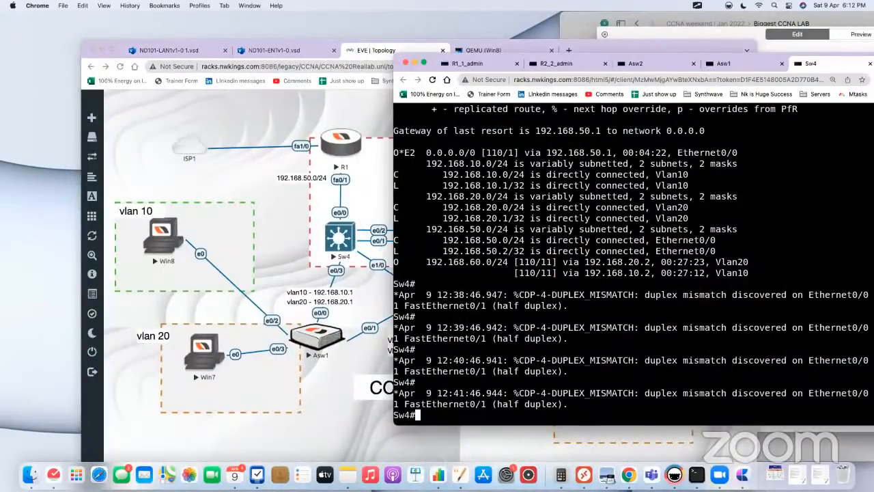
Step: List Sw4's configured DHCP pools with show ip dhcp pool
key(Return)
key(Return)
text(show ip dch)
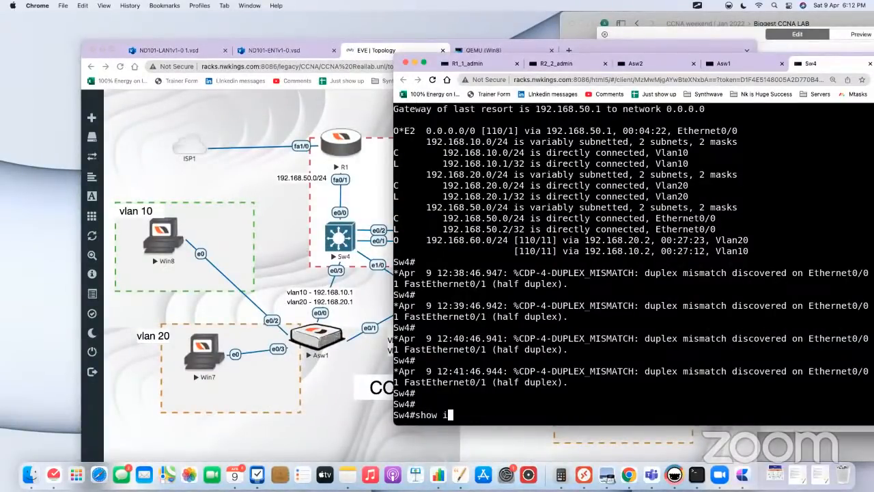
key(Tab)
key(BackSpace)
key(BackSpace)
text(hg)
key(Tab)
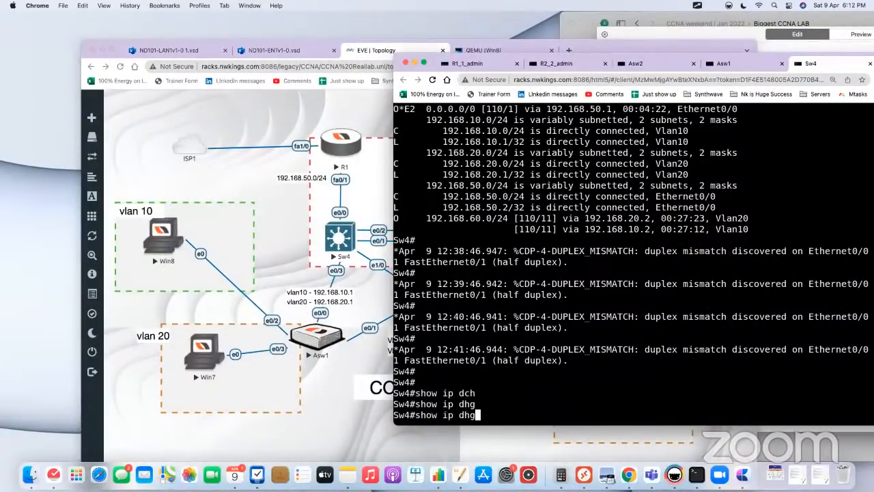
key(BackSpace)
text(cp)
key(Tab)
text(pook)
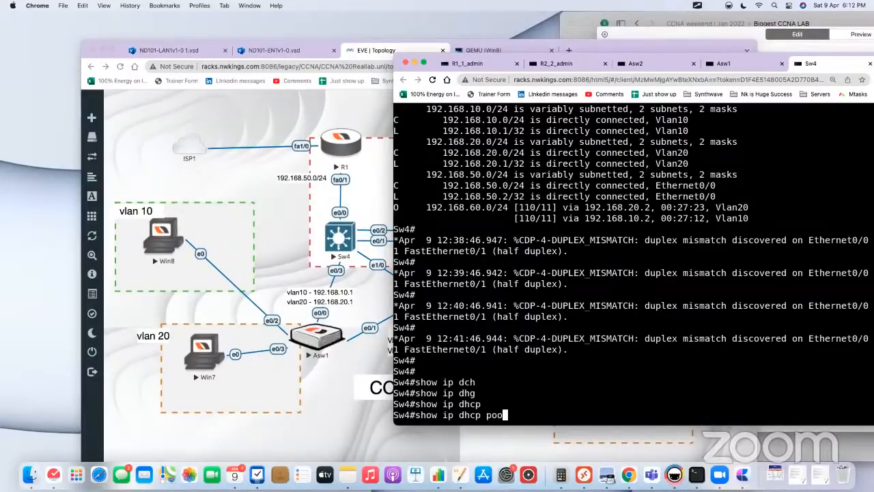
key(Tab)
key(BackSpace)
text(l)
key(Tab)
key(Return)
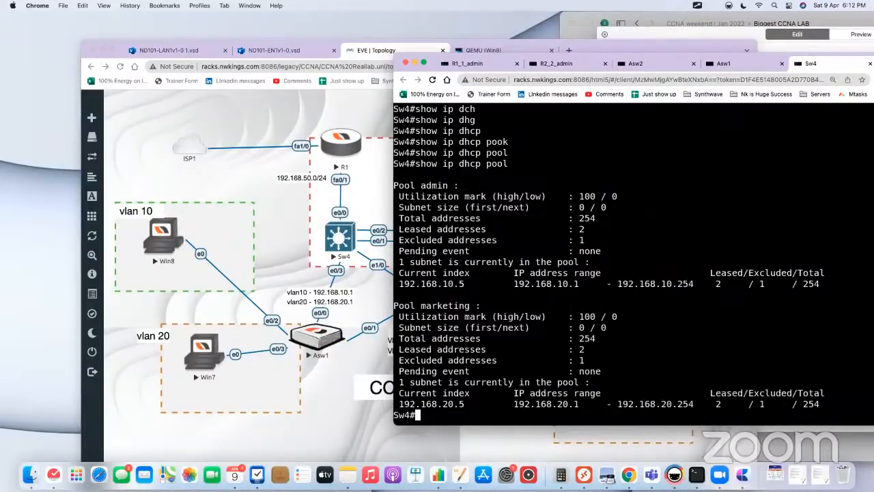
Step: Enter global configuration mode on Sw4 and open the DHCP pool admin for configuration
text(conf t)
key(Return)
text(ip dhc)
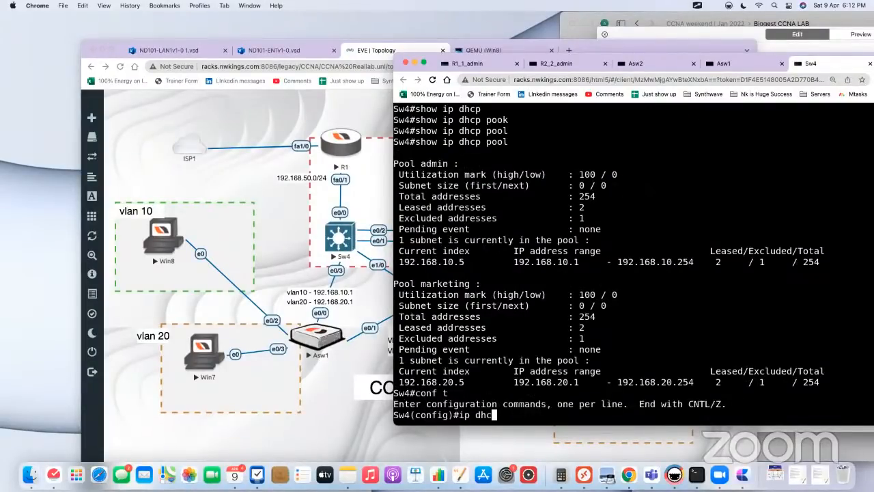
key(Tab)
text(ppl)
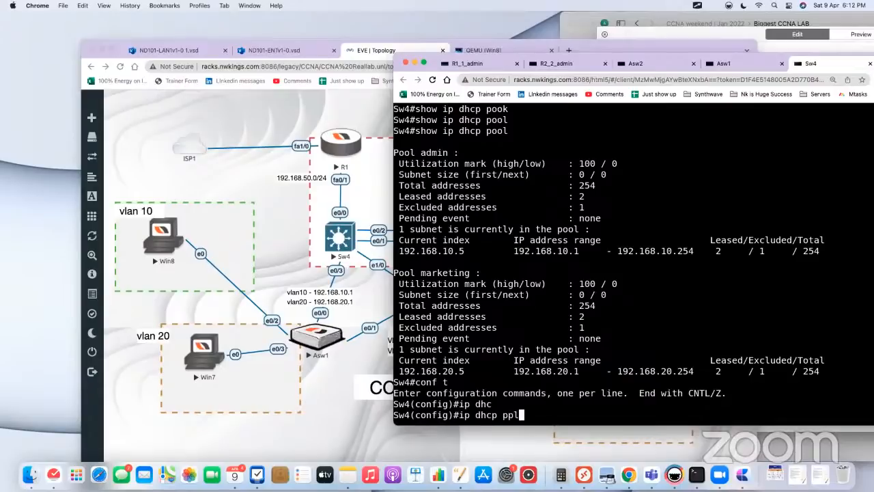
key(BackSpace)
key(BackSpace)
text(ool adm)
key(Tab)
text(i)
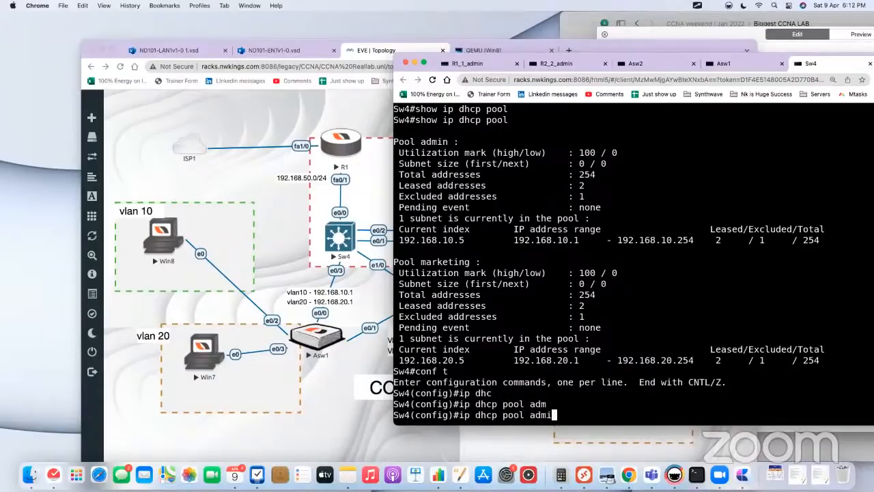
text(n)
key(Return)
Step: Enter dns-server 8.8.8.8 and dns-server 4.4.4.4 as separate commands in the admin pool, and exit to global configuration mode
text(dn)
key(Tab)
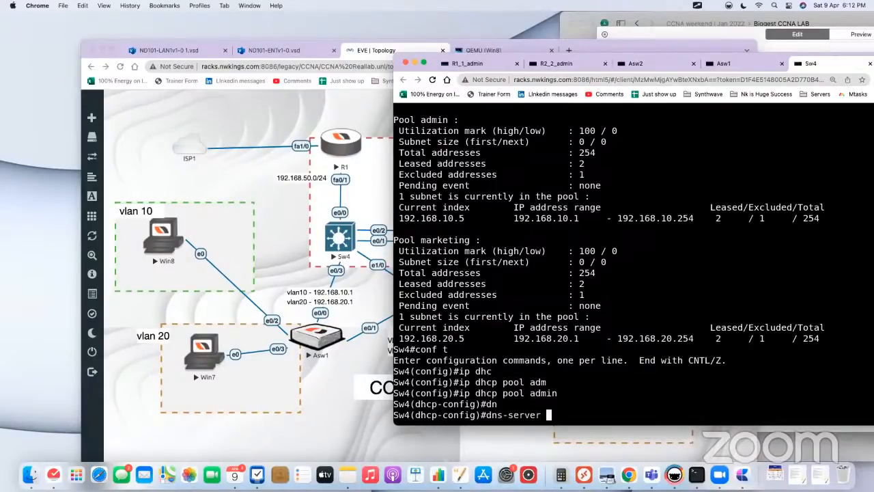
text(8.8.8.8)
key(Return)
text(dn)
key(Tab)
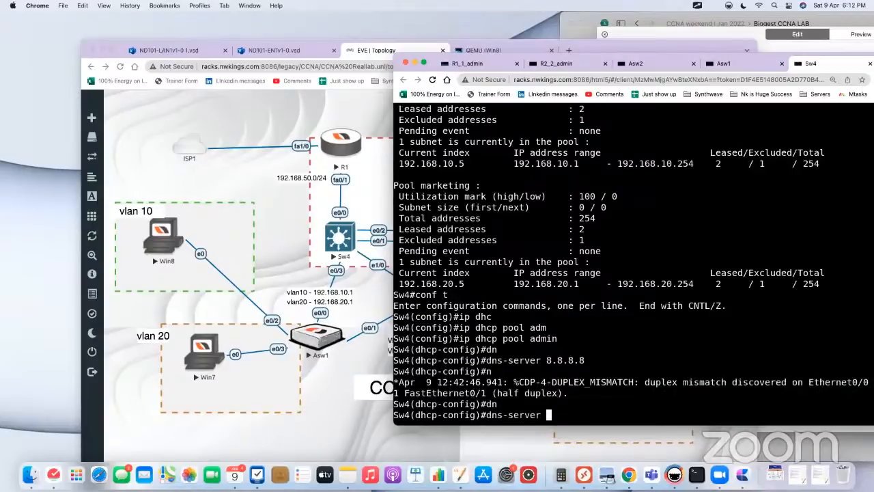
text(4.4.4.4)
key(Return)
key(Return)
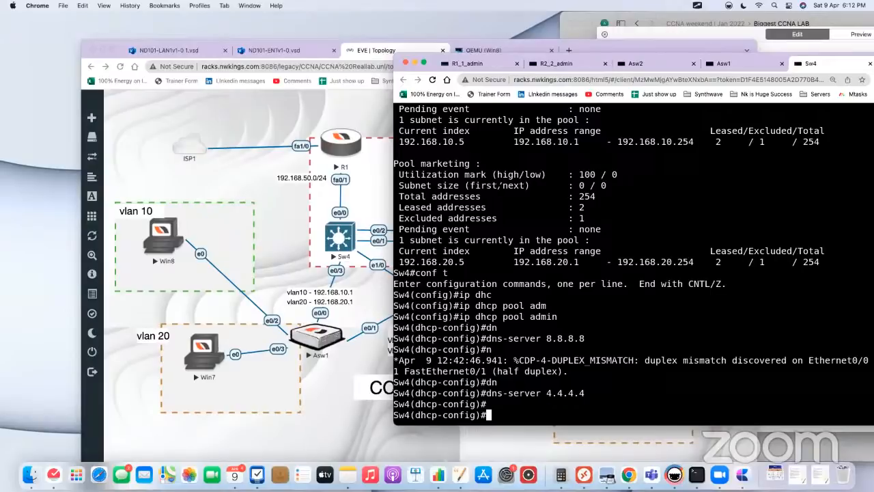
text(exi)
key(Return)
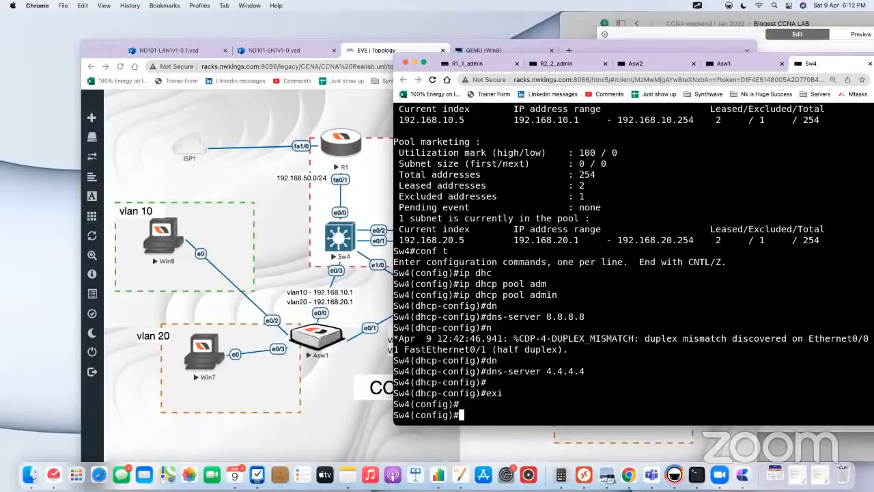
Step: Open the DHCP pool marketing on Sw4 for configuration, copying its name from the pool listing
text(ip dhcp pool)
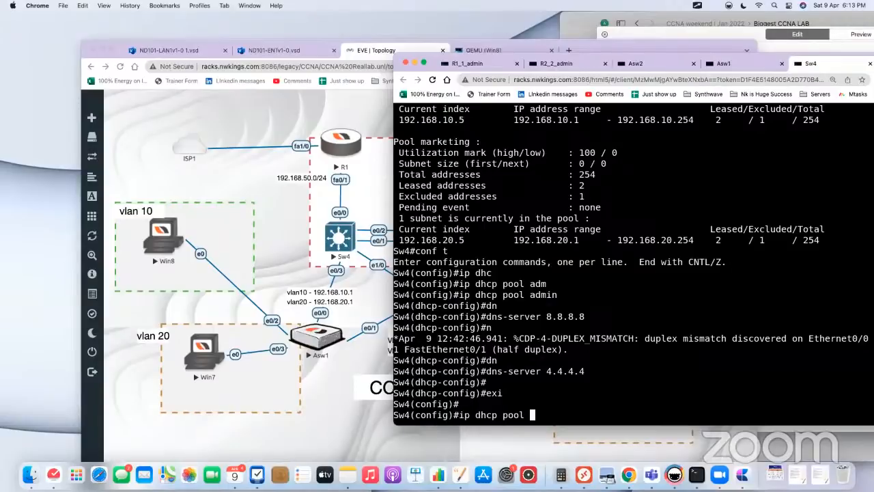
drag(420, 141, 469, 141)
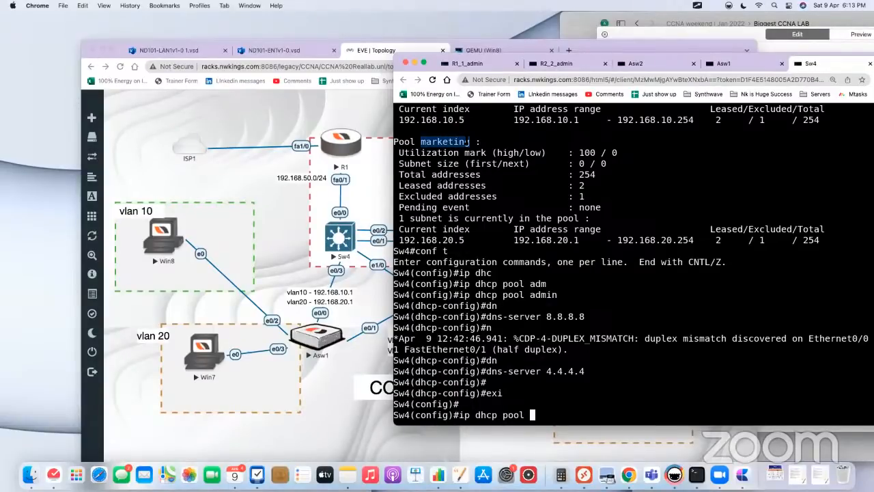
text(marketing)
key(Return)
Step: Enter dns-server 8.8.8.8 and dns-server 4.4.4.4 as separate commands in Sw4's marketing pool
text(dns)
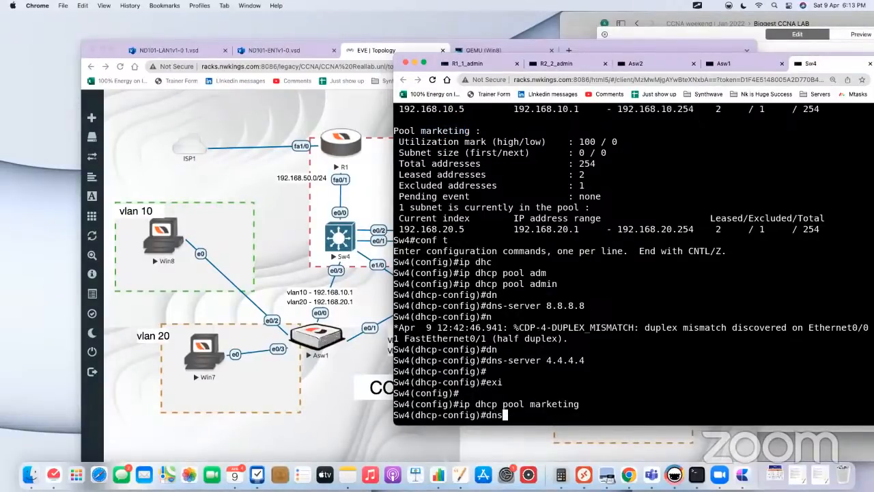
key(Tab)
text(8.8.8.8)
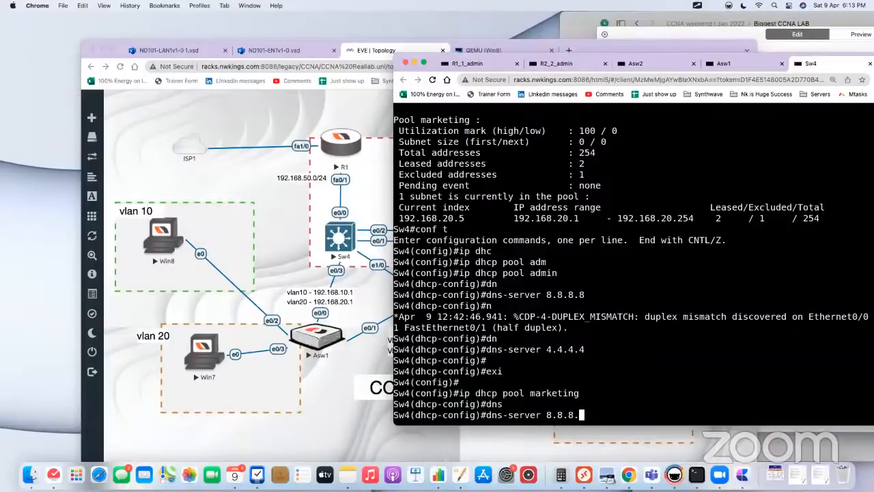
key(Return)
text(dnm)
key(Tab)
key(BackSpace)
key(Tab)
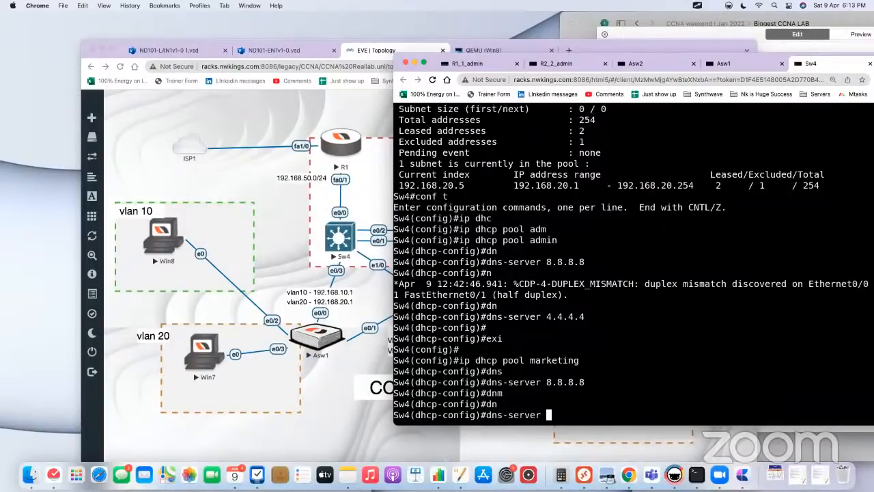
text(4.4.4.4)
key(Return)
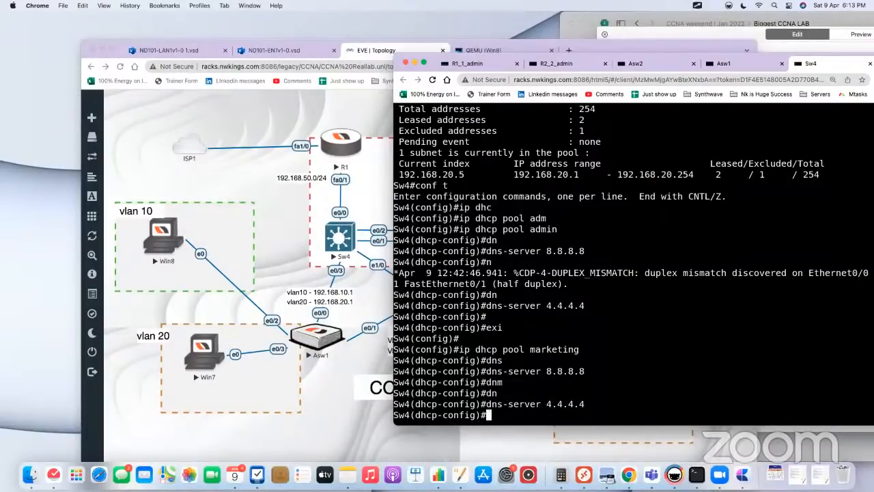
Step: Switch from Sw4 to the Win8 machine in the EVE topology and open its Network Connections window
key(Return)
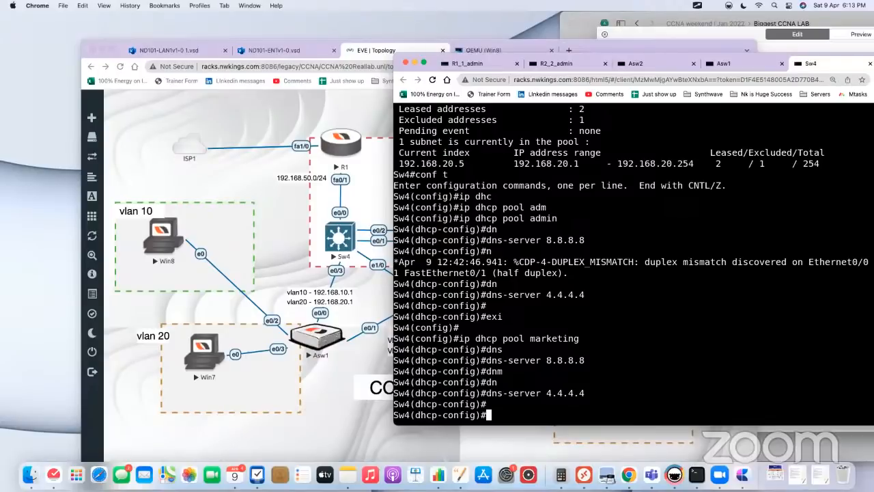
click(164, 238)
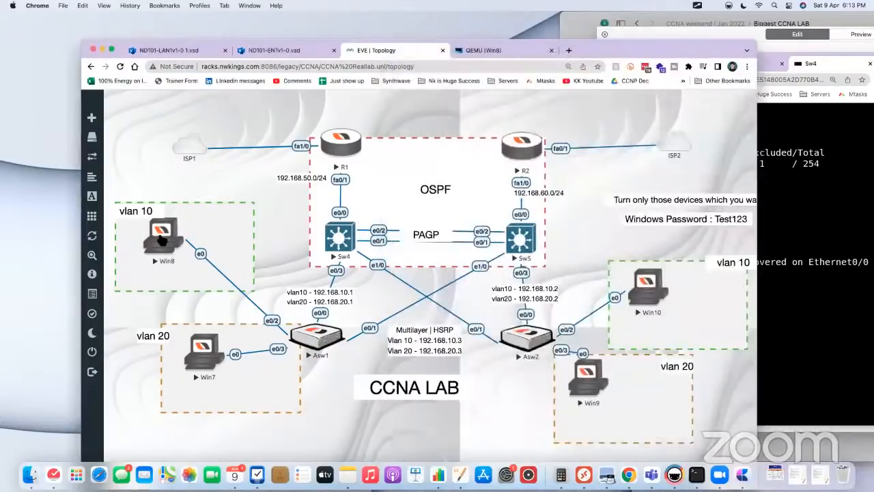
click(163, 239)
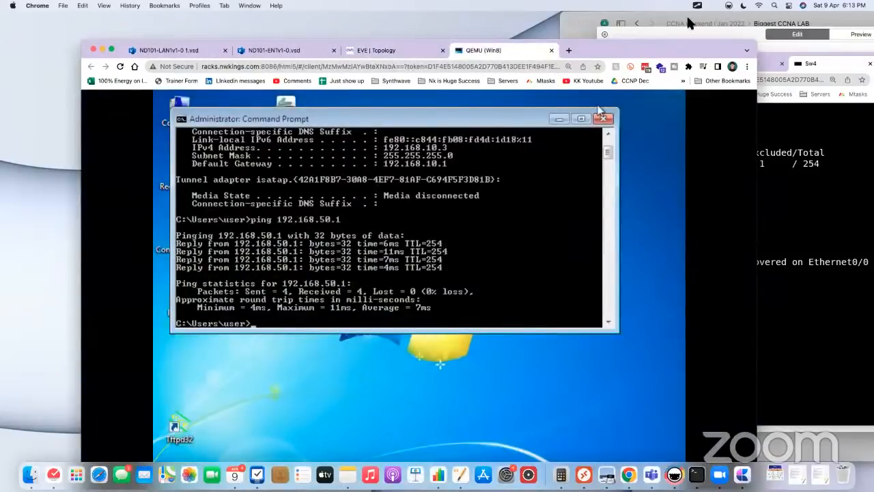
drag(691, 41, 716, 13)
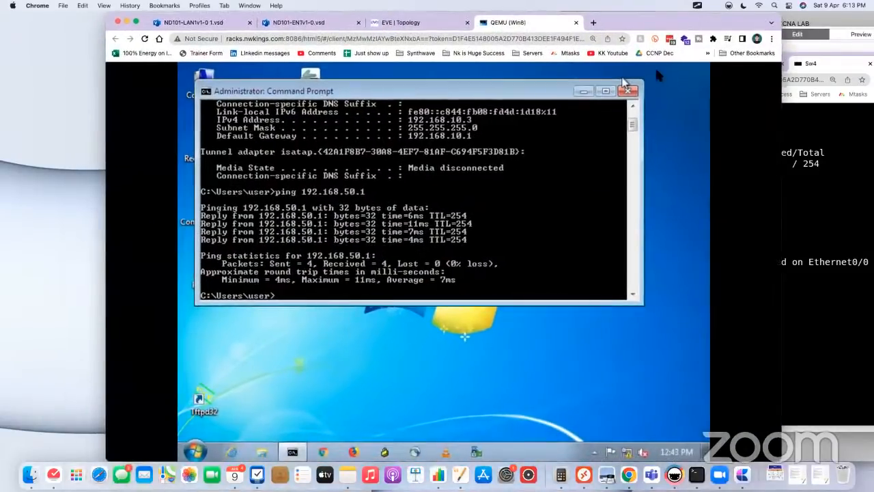
click(195, 451)
text(tftpd32)
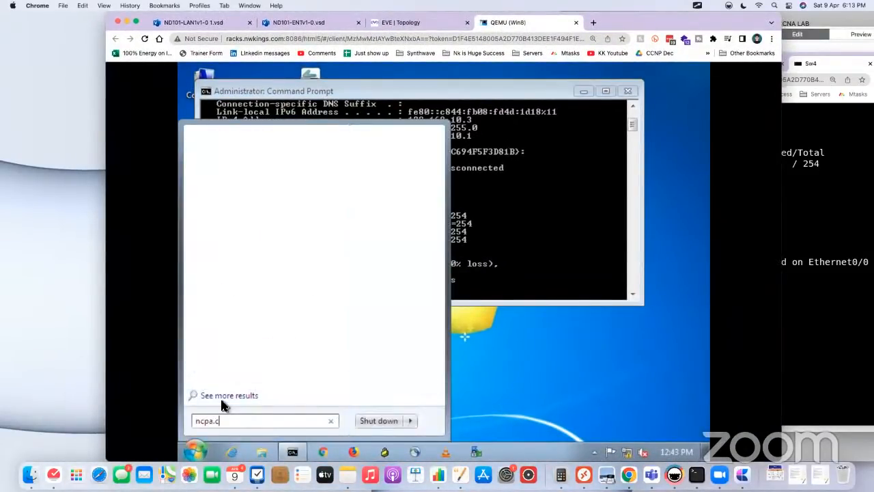
key(Return)
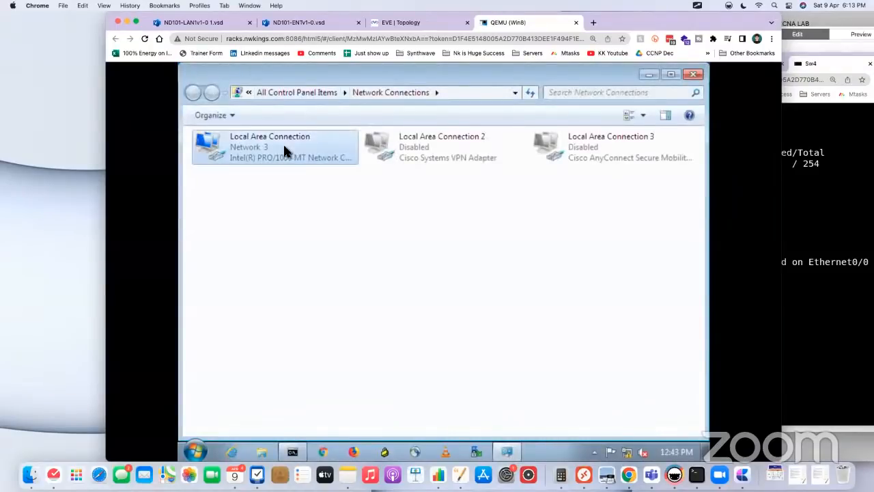
Step: Disable and re-enable Local Area Connection on Win8 to renew its DHCP settings, and check the network status
click(283, 142)
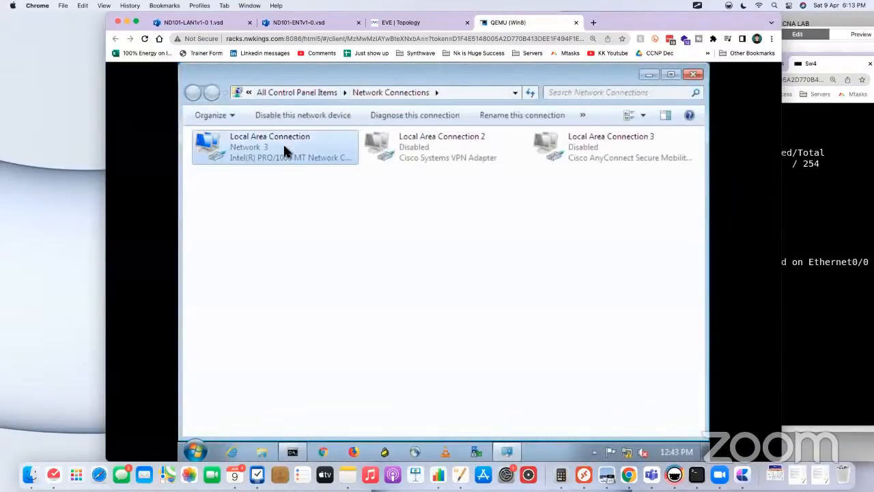
right_click(283, 142)
click(258, 144)
right_click(251, 142)
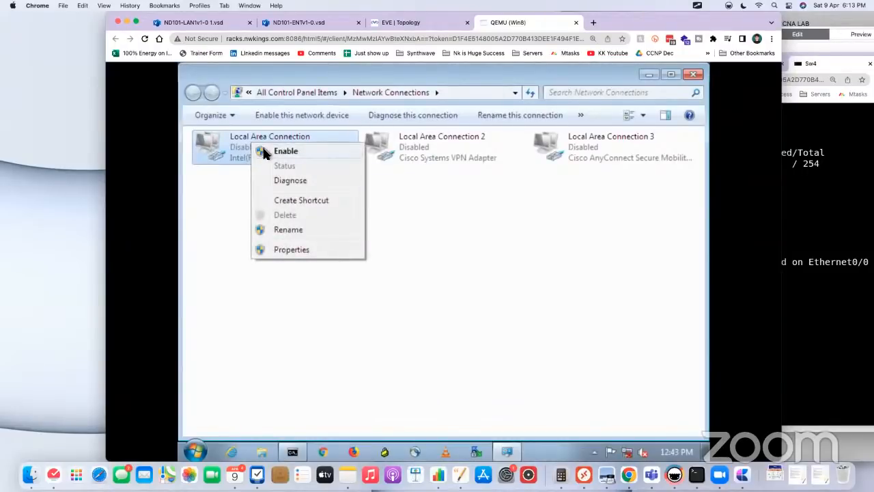
click(271, 151)
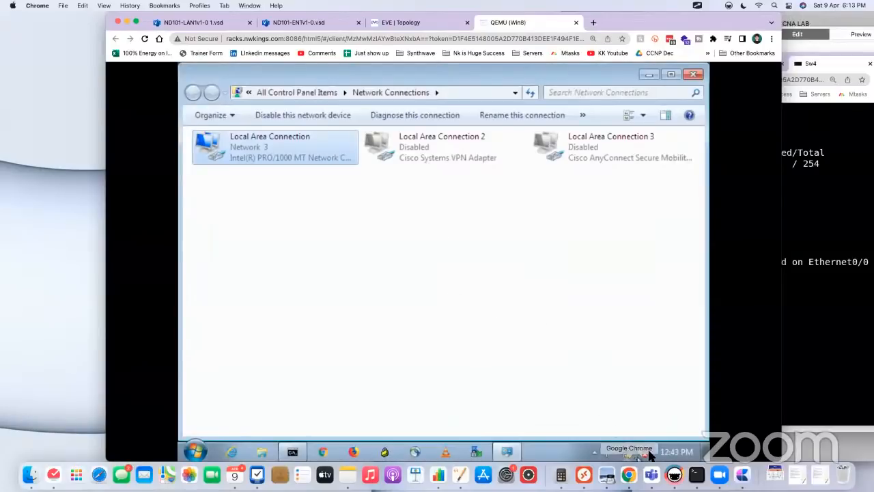
mouse_move(624, 454)
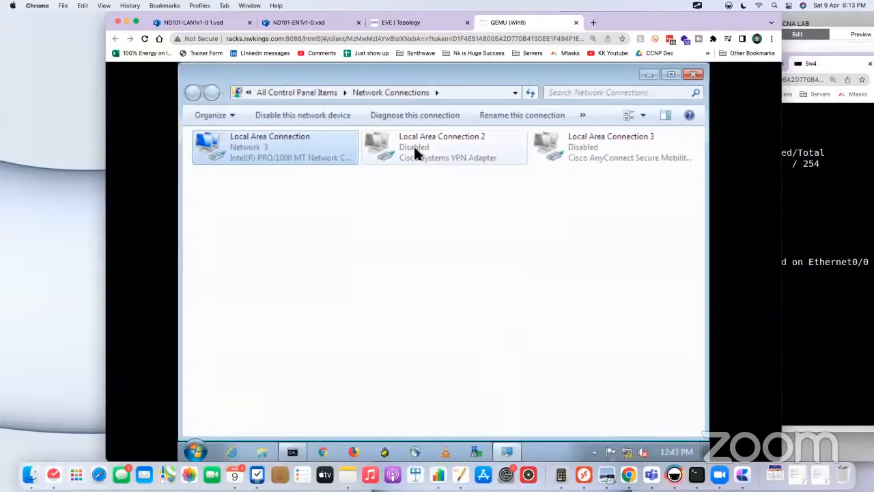
drag(478, 83, 496, 77)
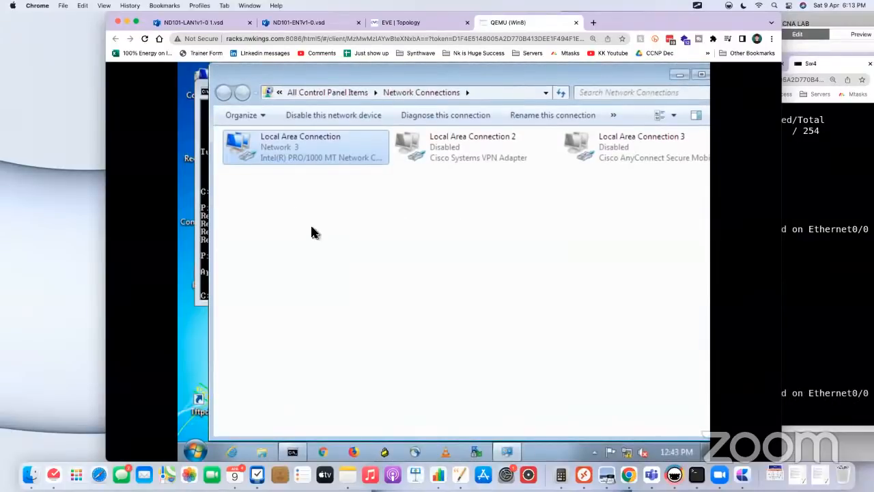
Step: Ping 8.8.8.8 twice from Win8's Command Prompt to test internet reachability
click(293, 456)
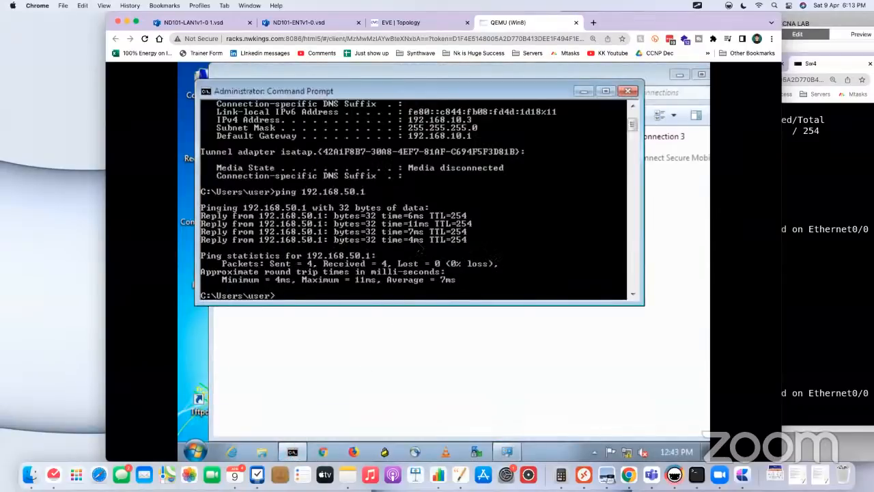
key(Return)
key(Return)
key(Return)
text(pin)
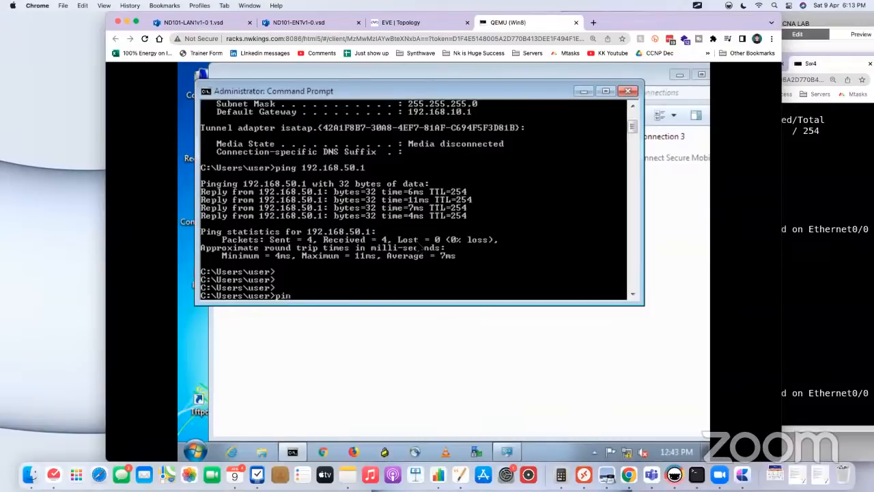
text(g 8.8.8.8)
key(Return)
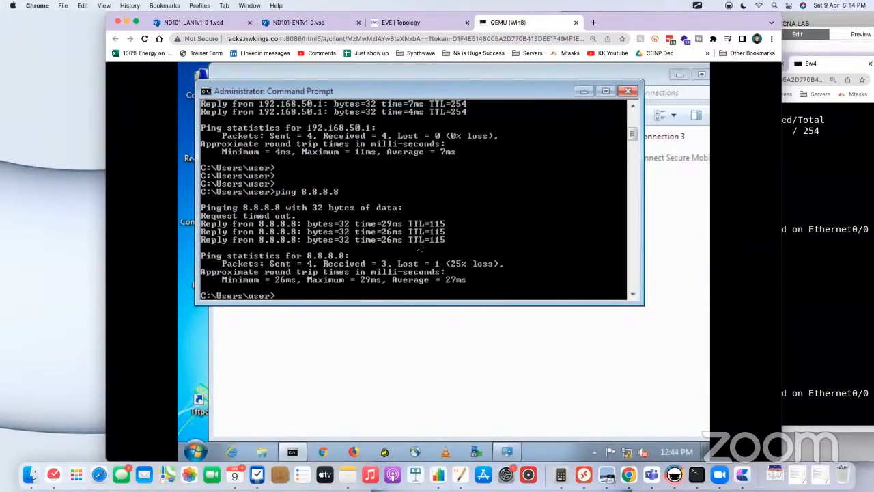
key(Up)
key(Return)
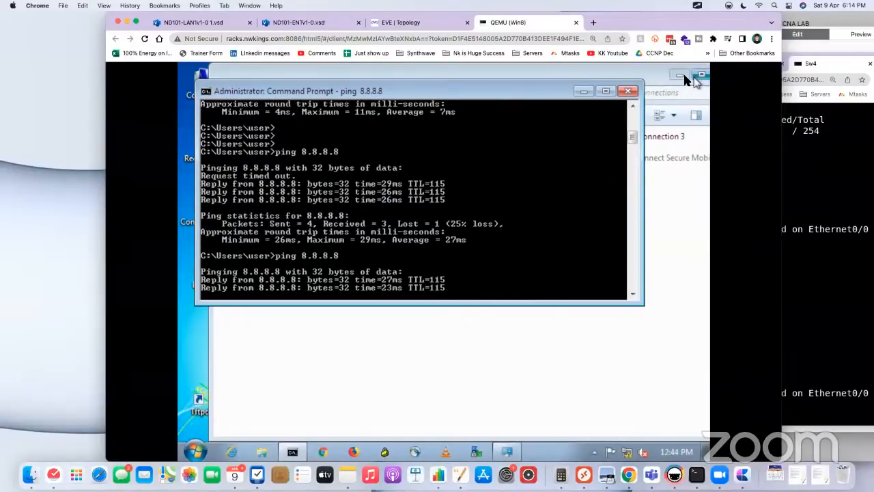
Step: Close Win8's Command Prompt, check the network status and launch Google Chrome inside the virtual machine
click(627, 91)
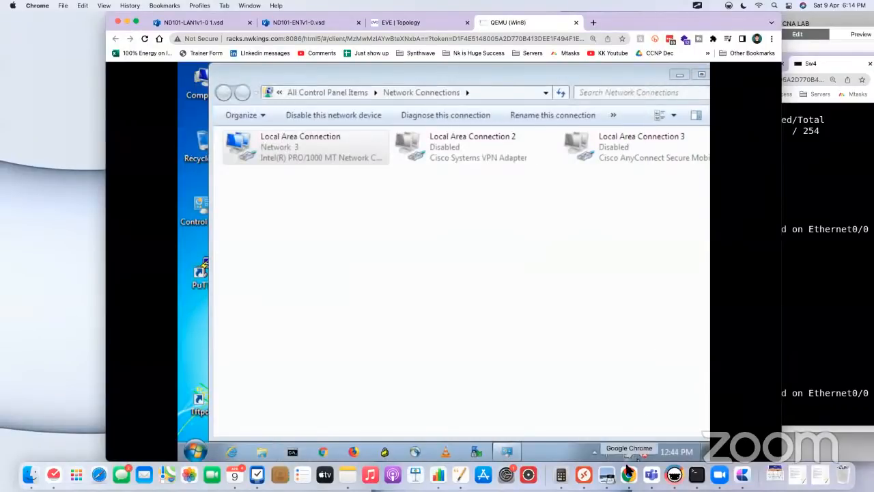
mouse_move(629, 456)
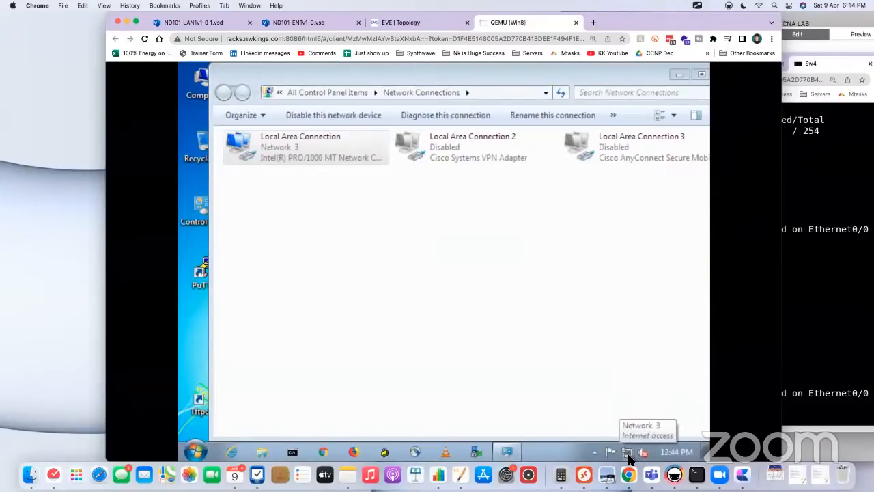
click(323, 452)
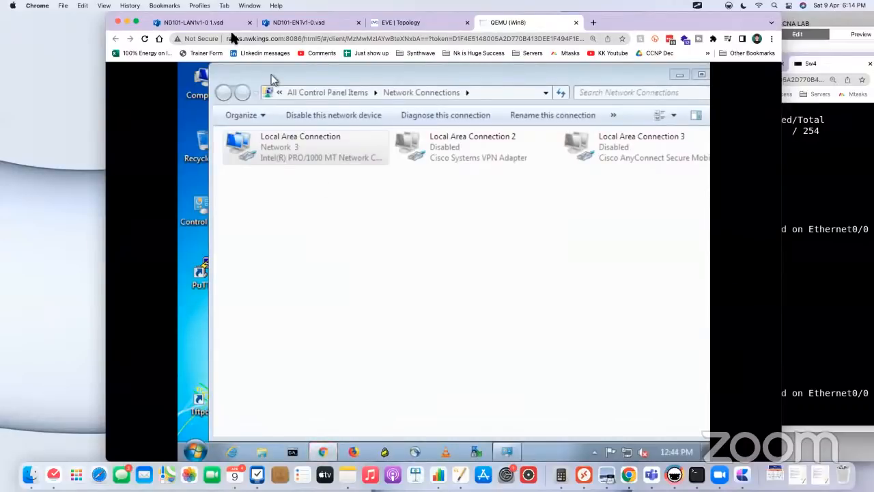
click(205, 25)
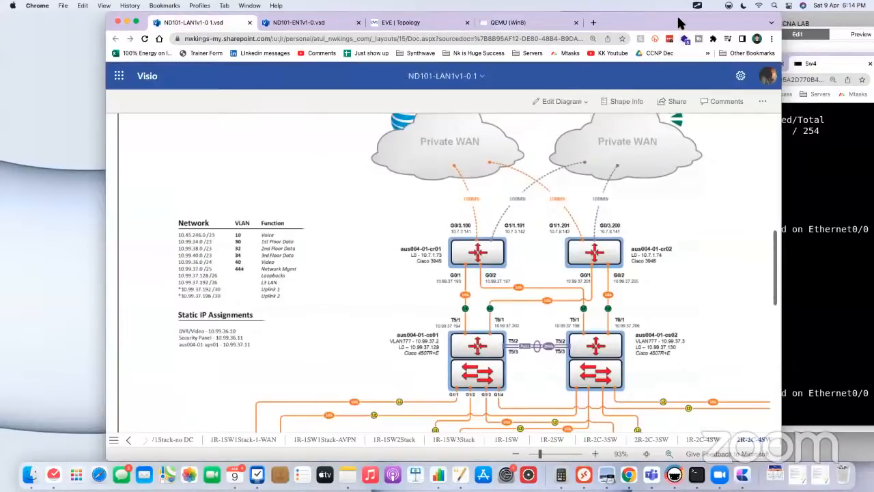
drag(680, 22, 683, 52)
click(539, 53)
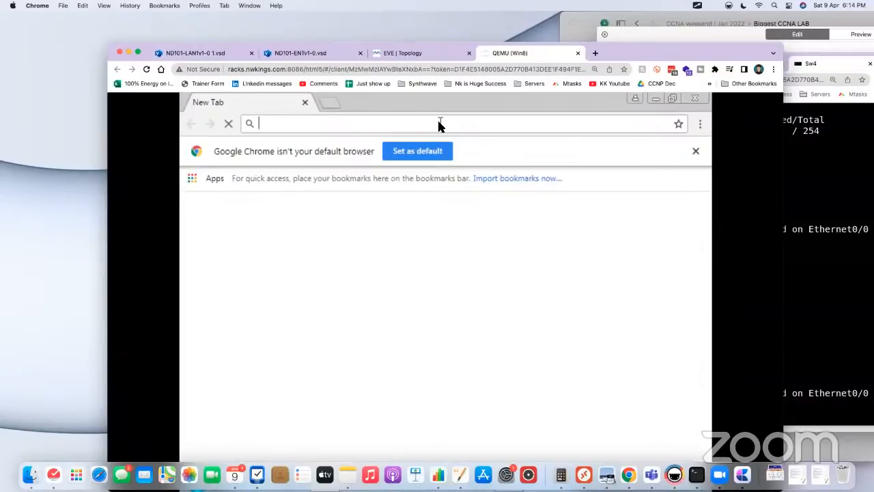
Step: Search the web for "biggest ccna lab" in Win8's browser and dismiss the default-browser notice
text(bi)
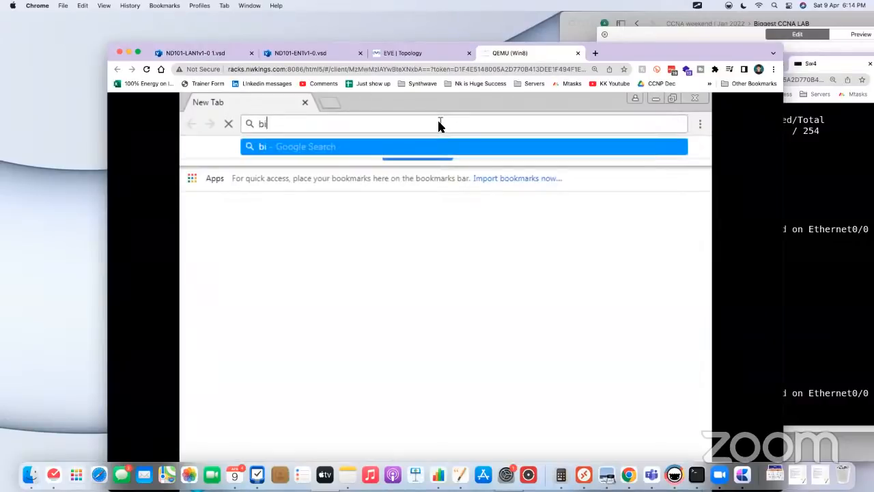
text(ggest ccna lab)
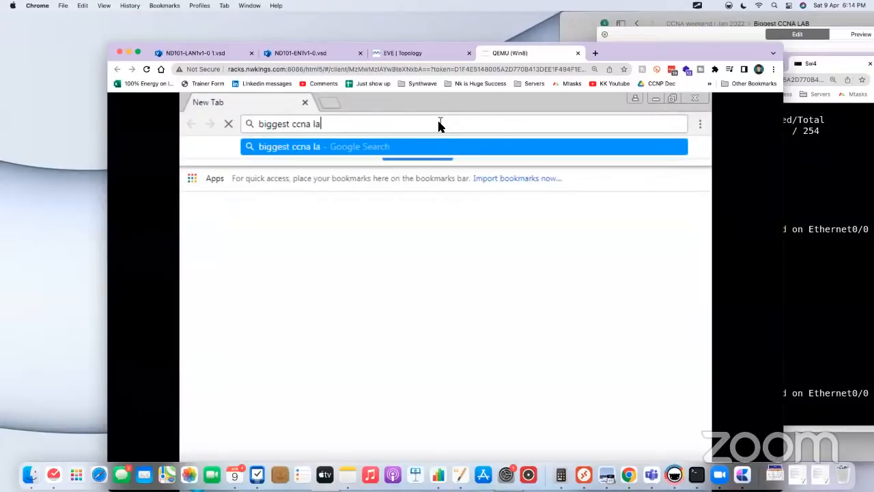
key(Return)
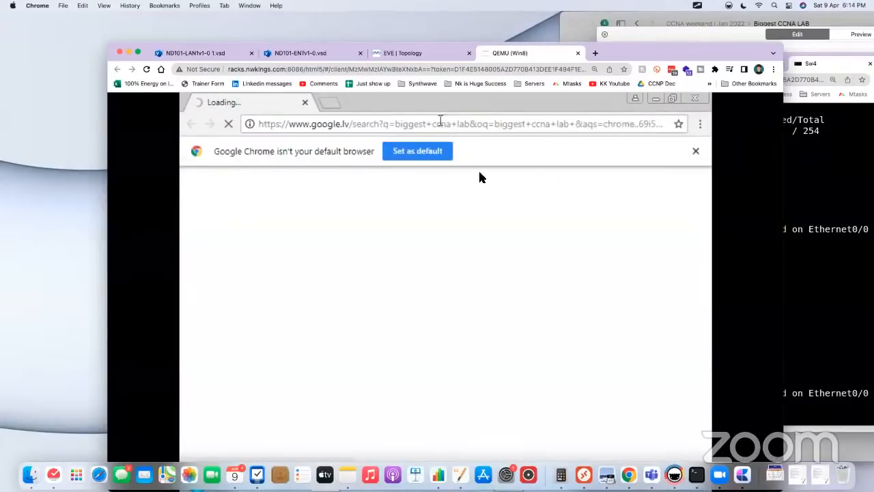
click(695, 151)
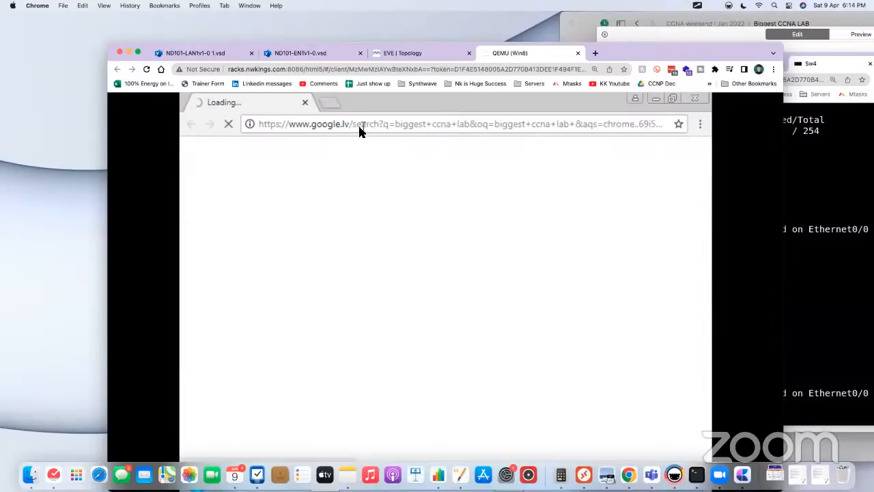
drag(659, 49, 659, 35)
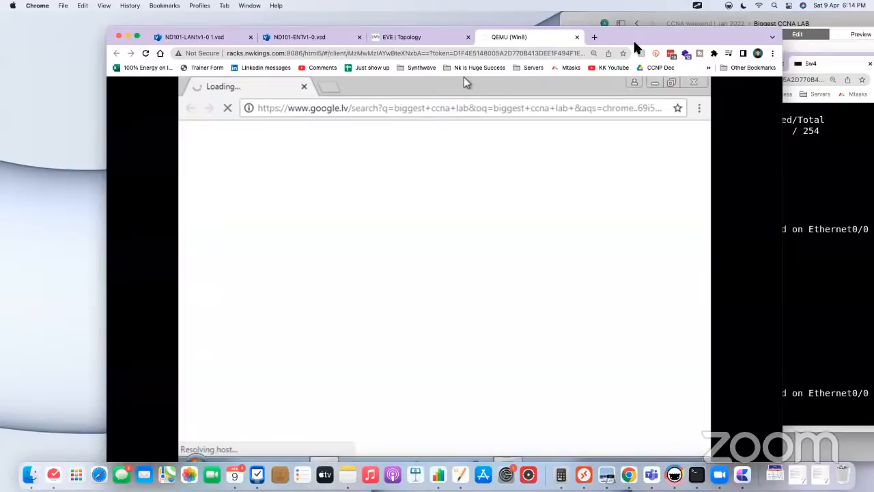
Step: Search for "network kings" in a new tab of Win8's browser and close the earlier search tab
click(334, 86)
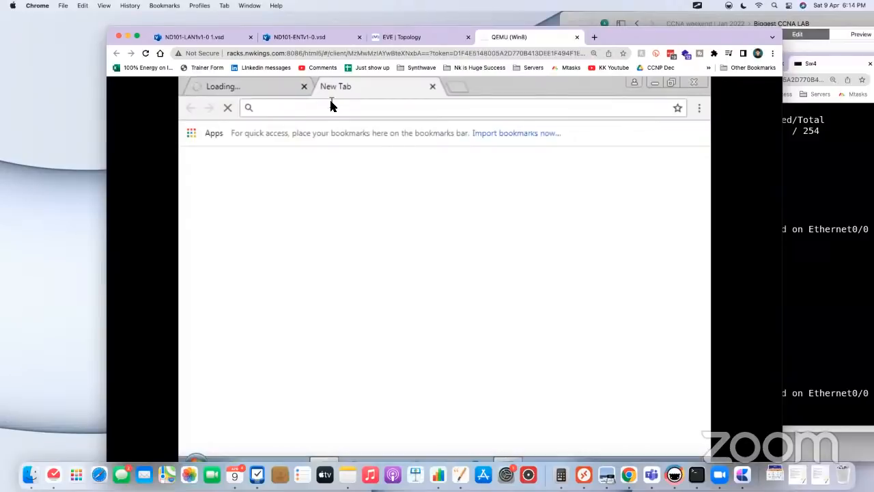
text(network king)
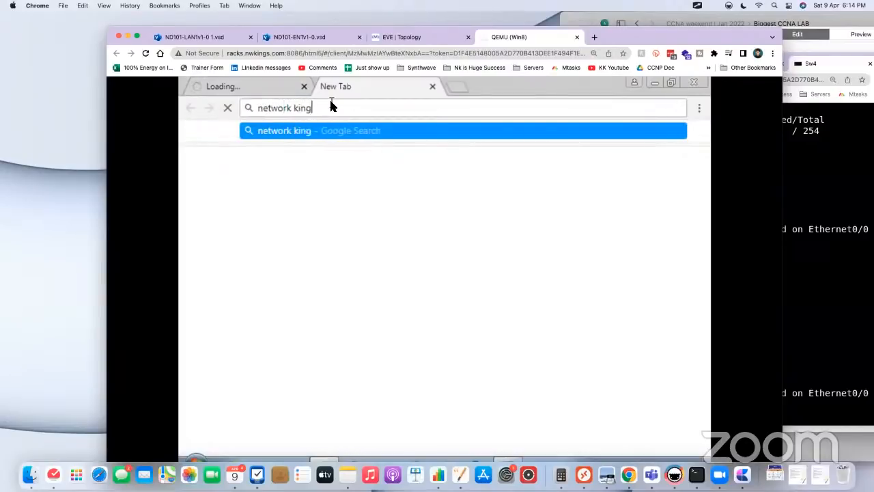
text(s)
key(Return)
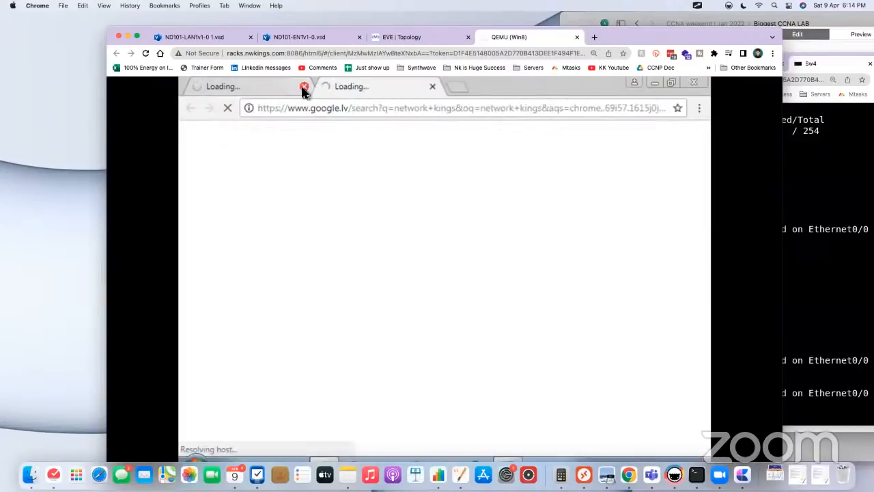
click(304, 89)
drag(660, 34, 660, 43)
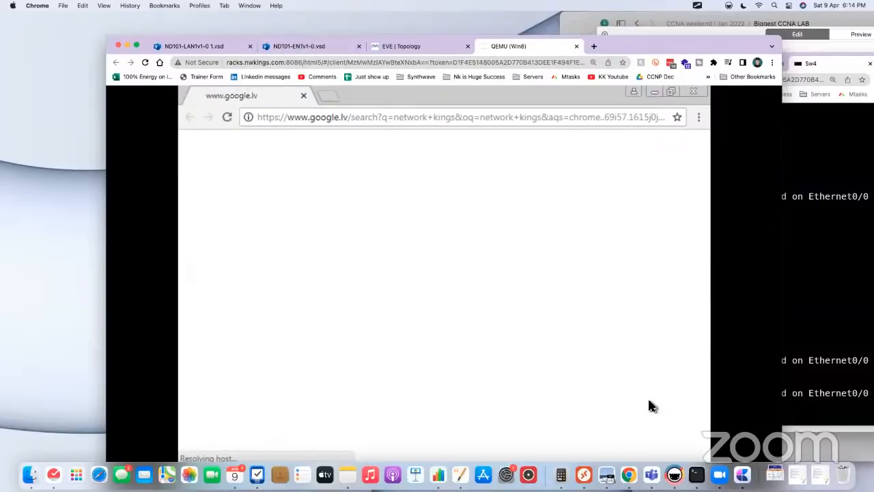
Step: Reload the "network kings" search page in Win8's browser to retest name resolution
click(227, 117)
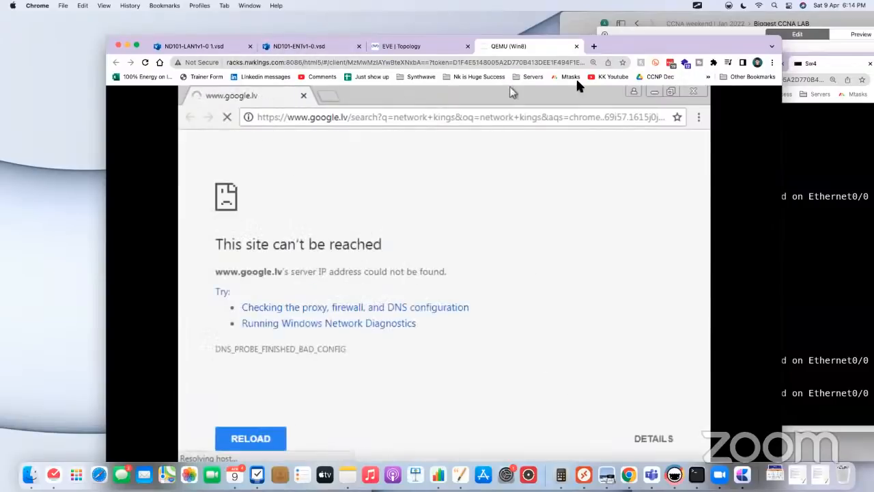
drag(659, 46, 662, 27)
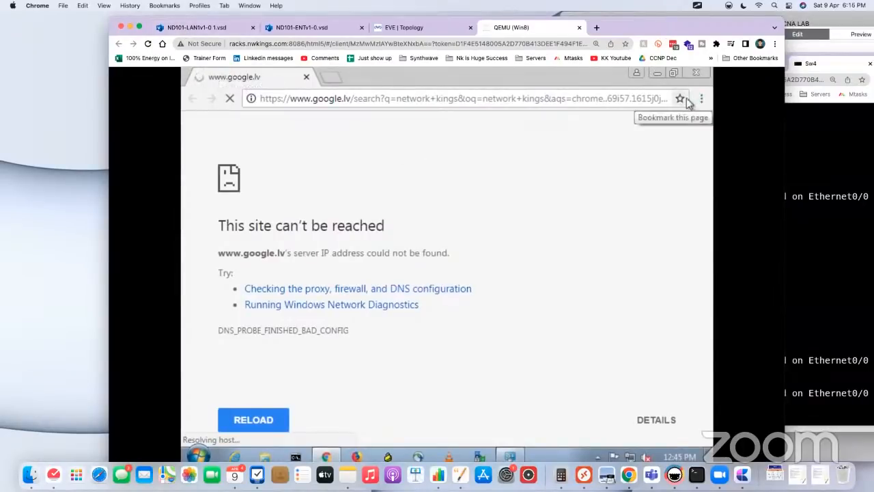
drag(668, 33, 658, 61)
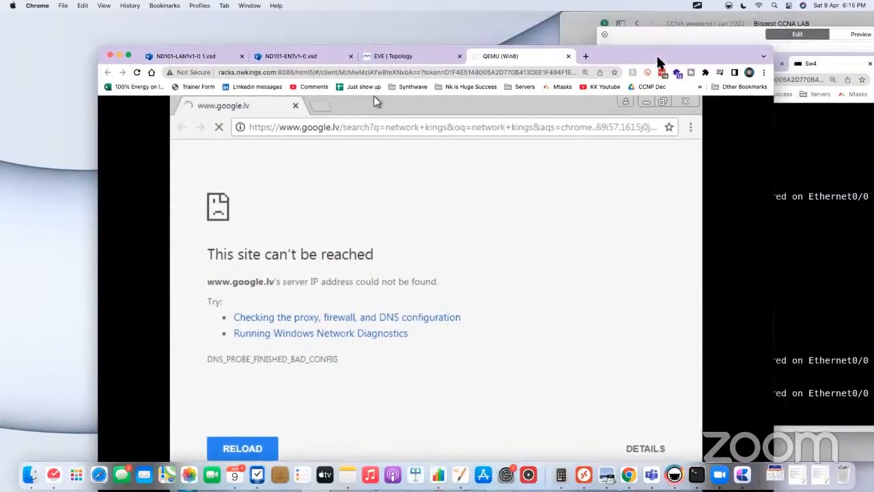
Step: Return to the EVE topology, show the ScreenBrush annotation overlay and clear its old drawings
click(394, 58)
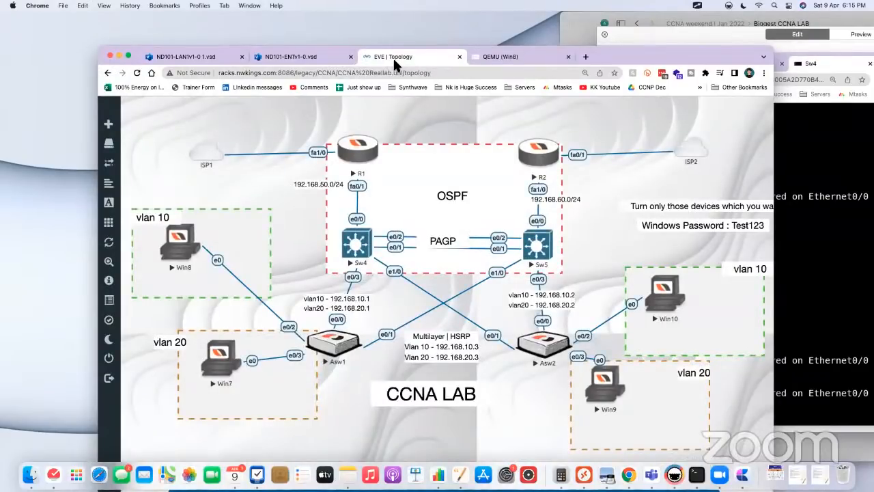
key(super+f)
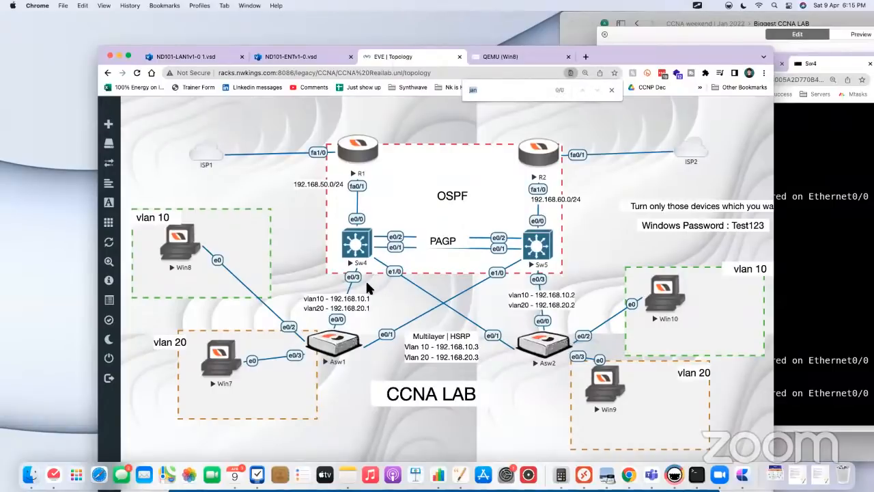
click(698, 6)
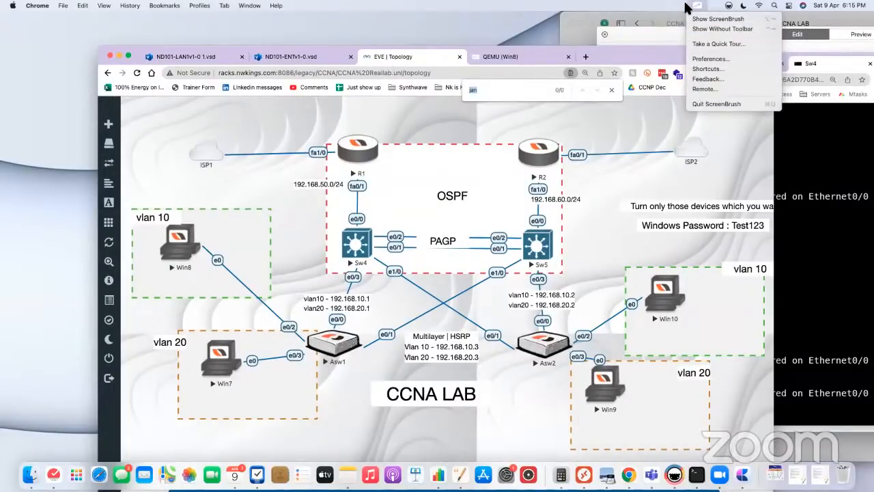
click(718, 18)
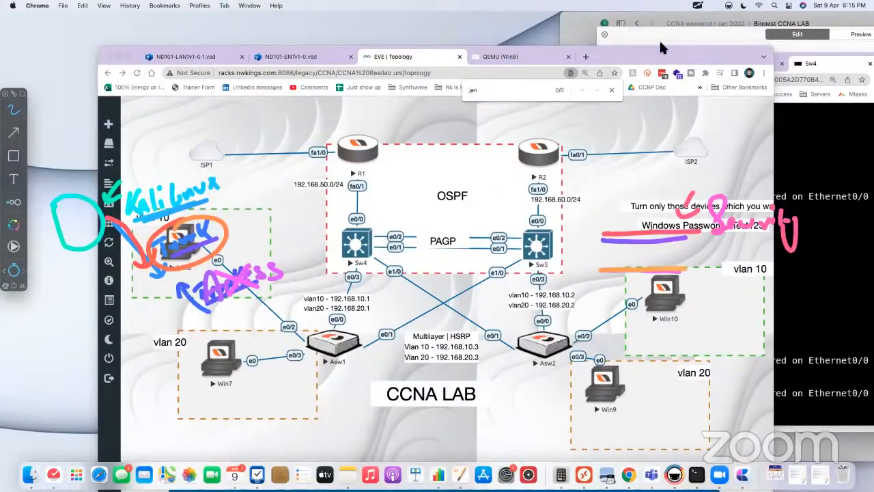
click(698, 5)
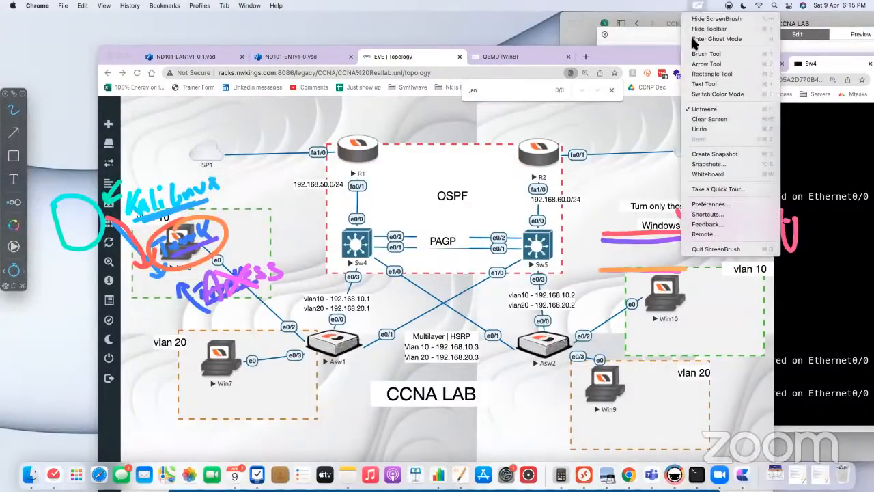
click(718, 118)
Step: Circle Sw4 and Sw5, cross out Sw4, mark all four Windows PCs and draw an arrow to Sw5 on the topology
mouse_move(371, 213)
mouse_down()
mouse_move(346, 227)
mouse_move(367, 266)
mouse_move(384, 231)
mouse_up()
mouse_move(543, 226)
mouse_down()
mouse_move(543, 277)
mouse_move(557, 232)
mouse_move(524, 279)
mouse_up()
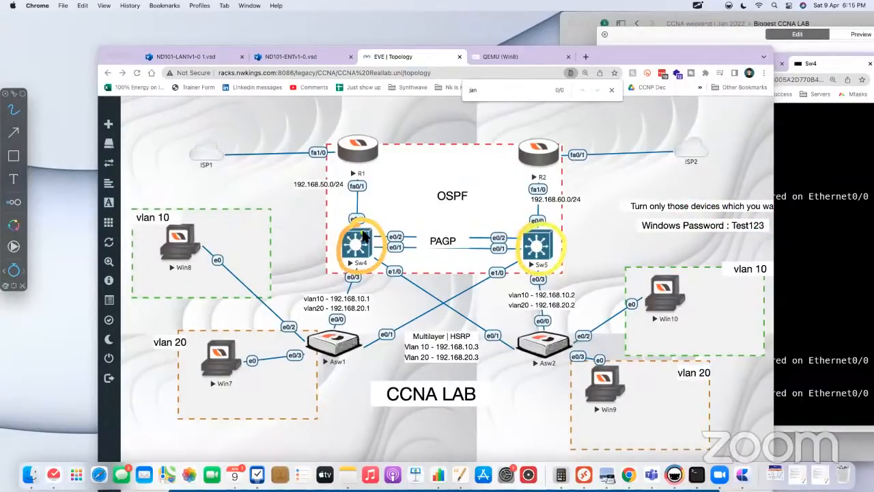
mouse_move(352, 250)
mouse_down()
mouse_move(375, 224)
mouse_move(372, 270)
mouse_up()
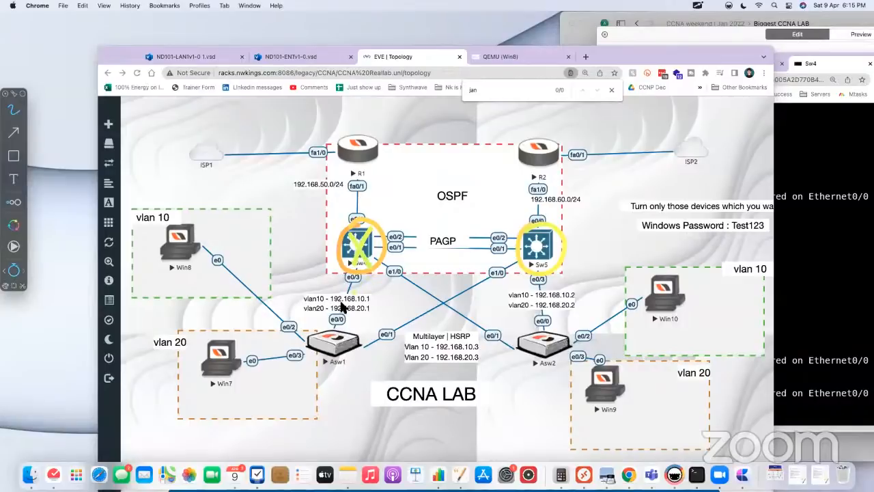
drag(186, 280, 206, 264)
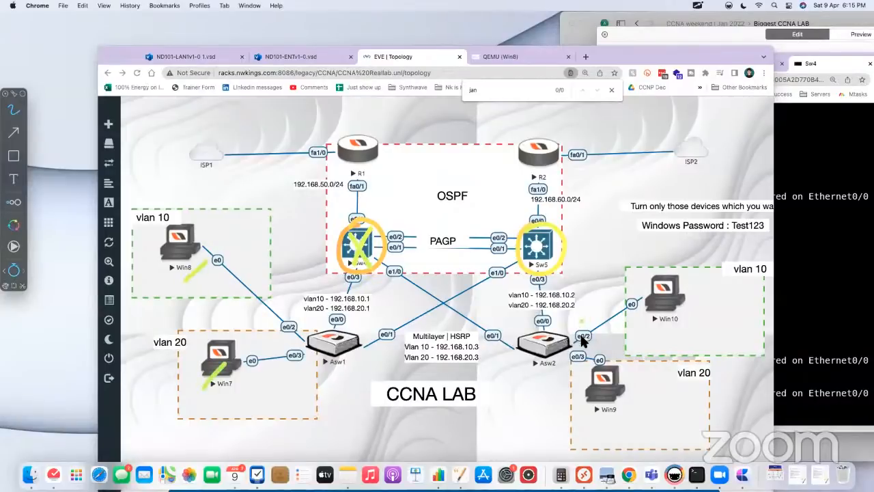
drag(603, 407, 633, 389)
drag(668, 321, 691, 308)
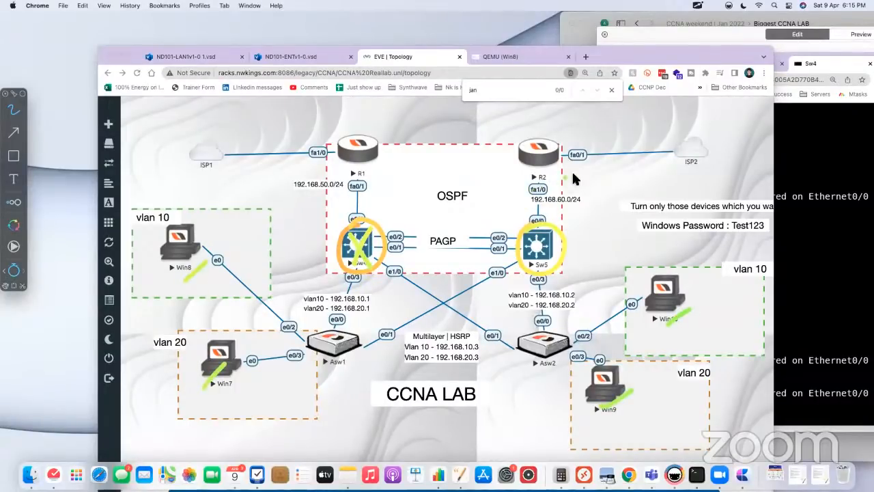
drag(551, 203, 577, 175)
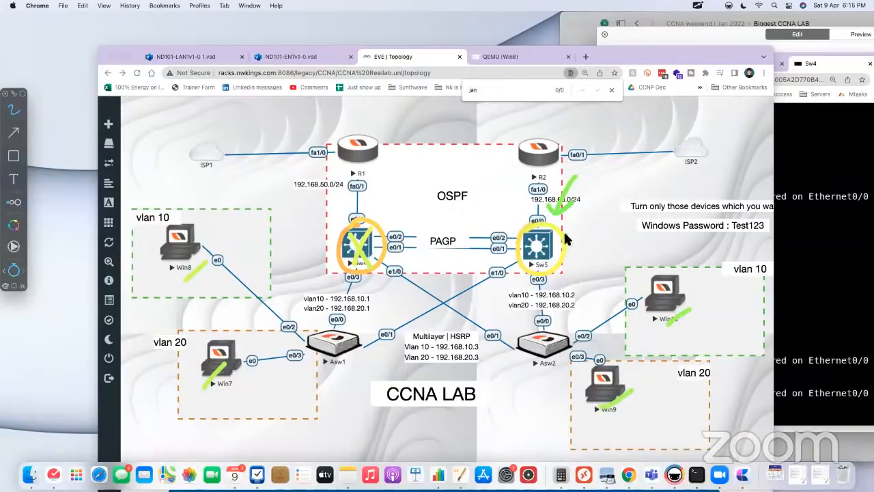
Step: Draw the traffic path from Win8 through Asw1 to R2, write and circle "NAT" above R2, and close the annotation overlay
mouse_move(221, 265)
mouse_down()
mouse_move(311, 347)
mouse_move(456, 258)
mouse_move(514, 154)
mouse_up()
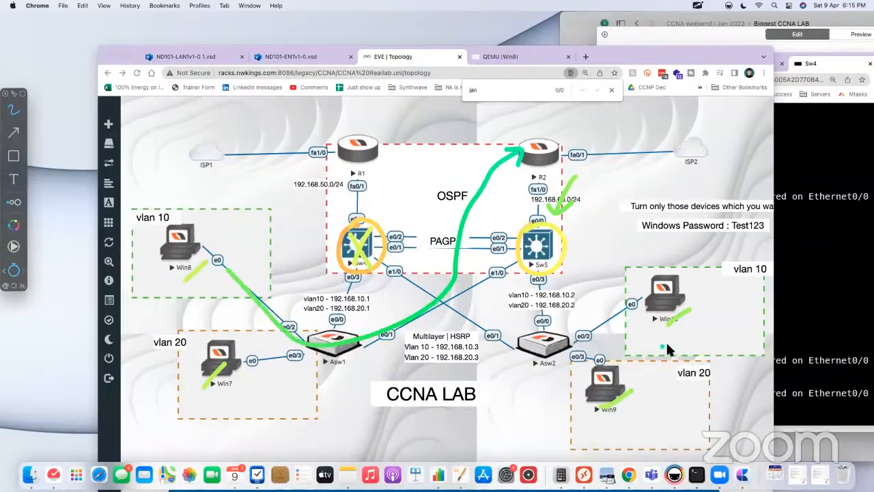
drag(482, 189, 505, 188)
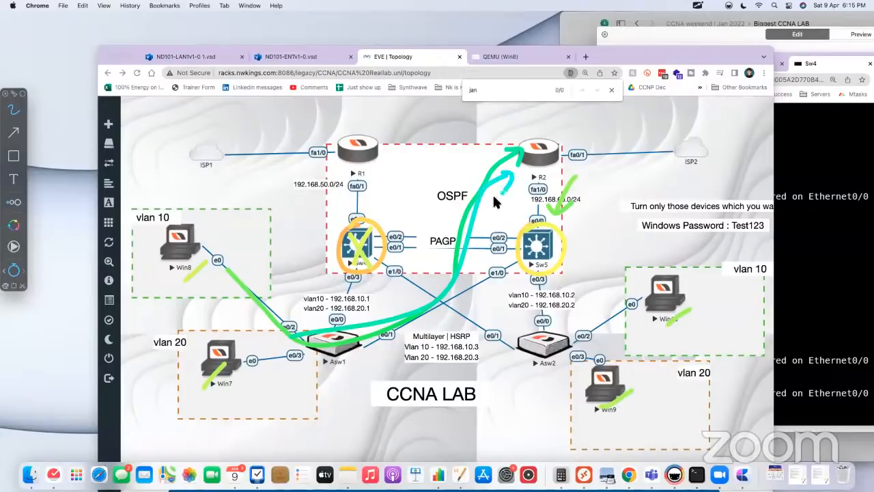
mouse_move(529, 109)
mouse_down()
mouse_move(539, 130)
mouse_move(588, 113)
mouse_move(587, 126)
mouse_up()
mouse_move(623, 121)
mouse_down()
mouse_move(539, 86)
mouse_move(547, 145)
mouse_up()
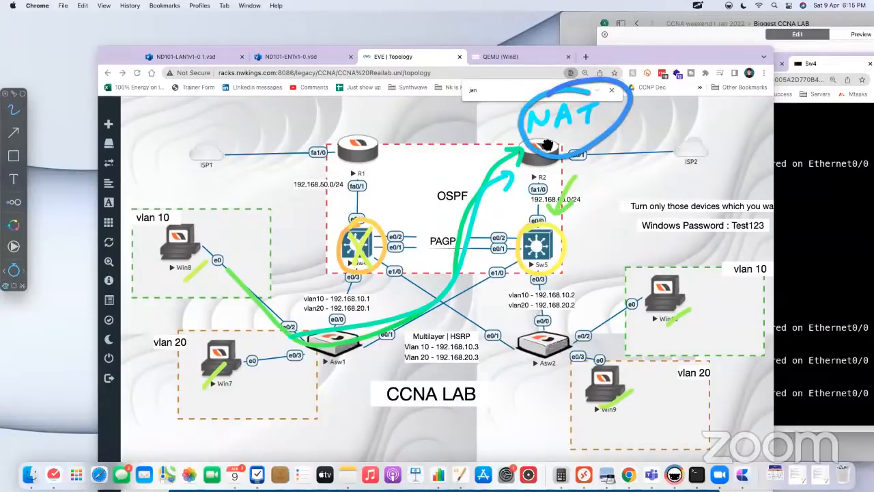
key(Escape)
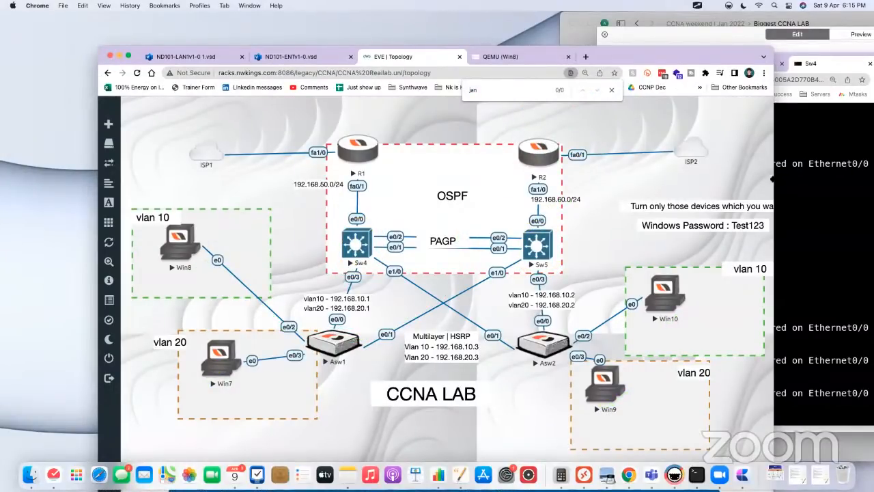
Step: Open R2's console, arrange it beside the topology and enter privileged EXEC mode
click(547, 161)
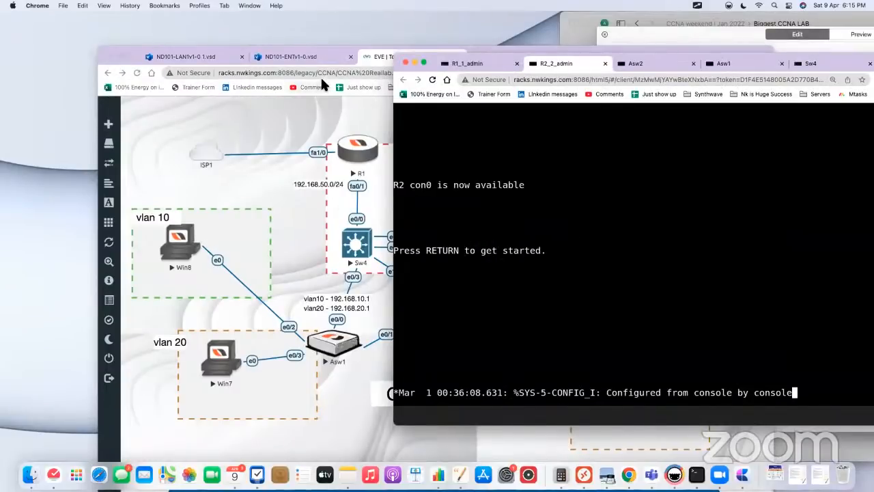
drag(481, 47, 382, 35)
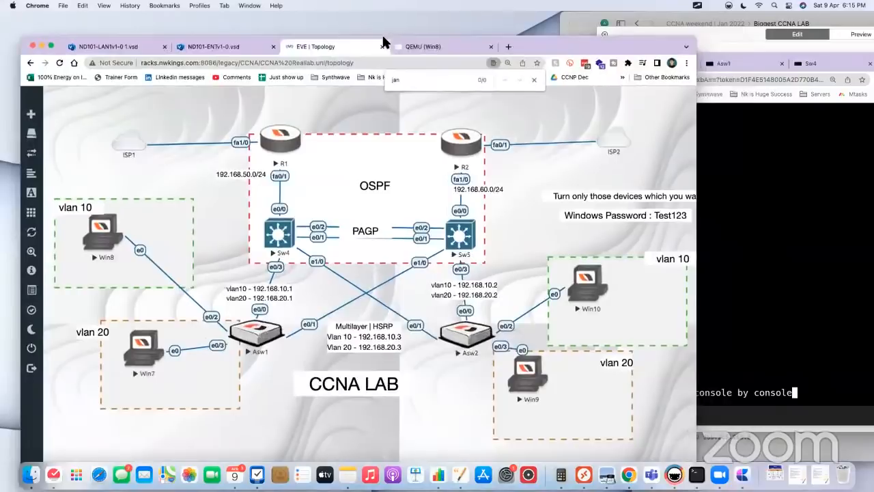
click(759, 239)
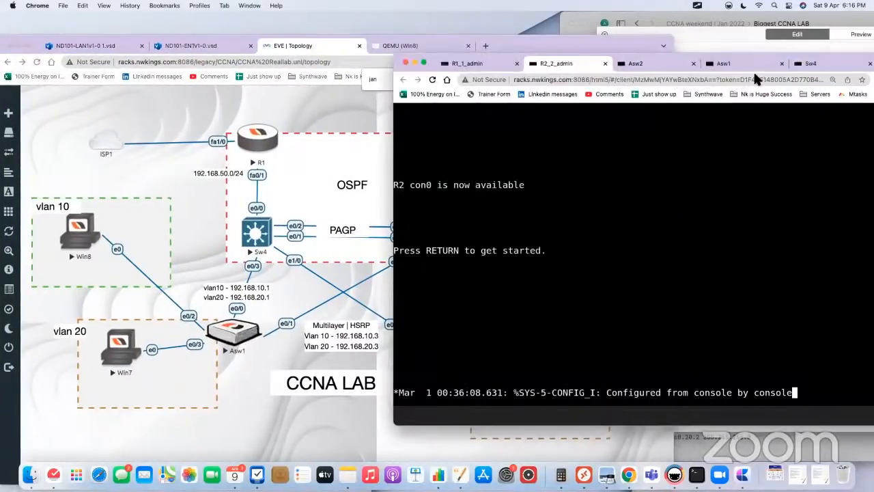
drag(755, 76, 836, 77)
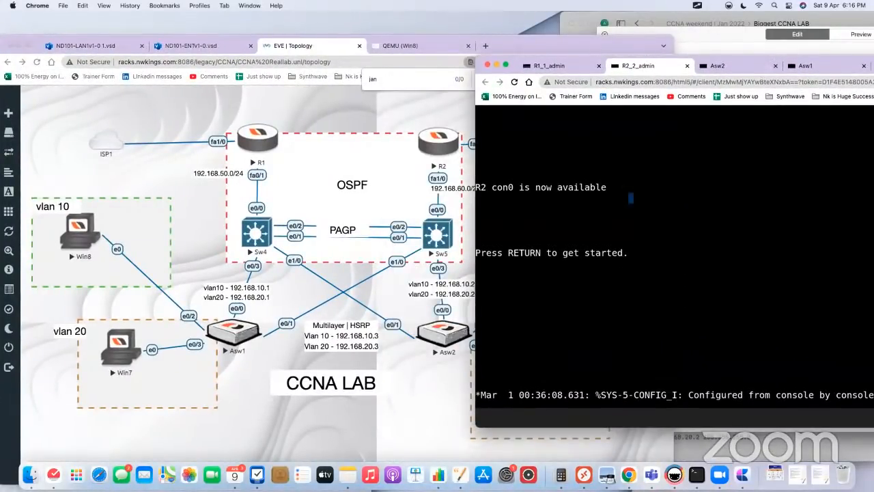
key(Return)
key(Return)
key(Return)
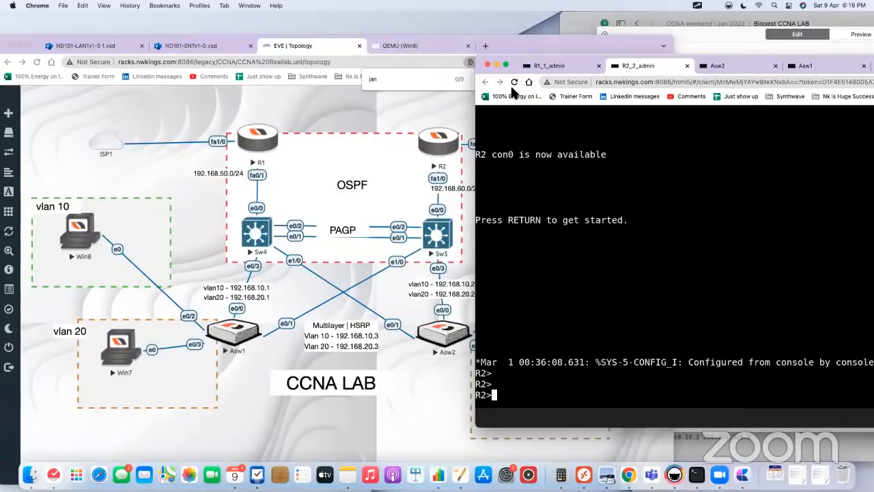
text(en)
key(Tab)
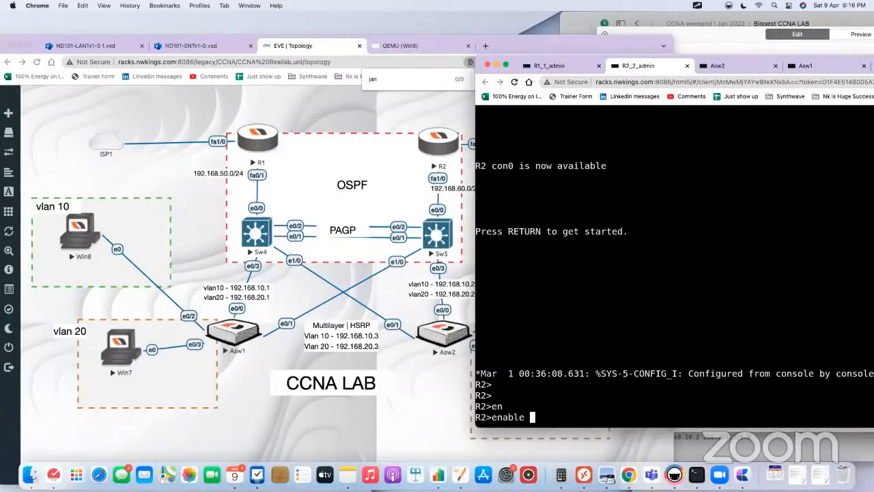
key(Return)
Step: Display R2's IP routing table with show ip route
text(sho wip )
text(int)
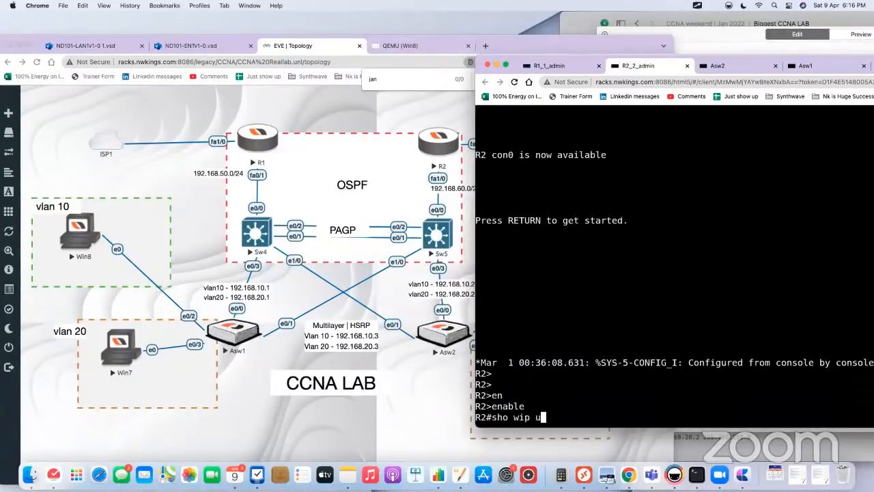
key(BackSpace)
key(BackSpace)
key(BackSpace)
key(BackSpace)
key(BackSpace)
key(BackSpace)
key(BackSpace)
key(BackSpace)
text(w ip ro)
key(Tab)
key(Return)
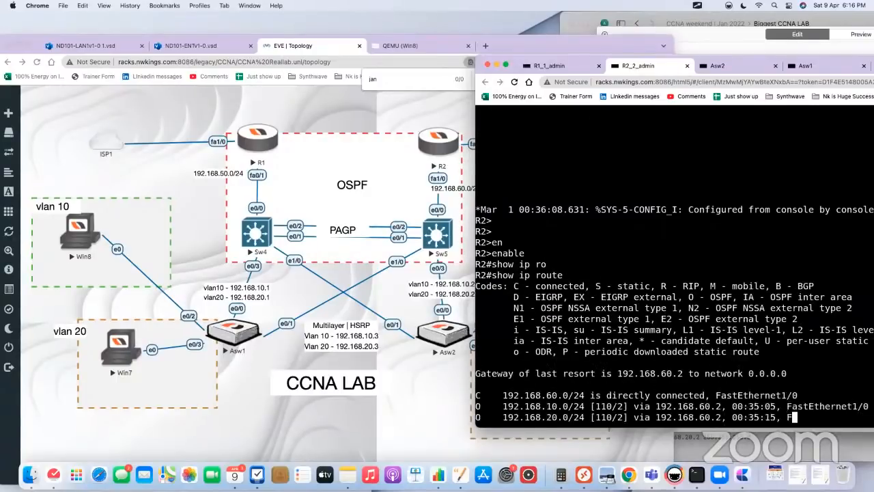
key(Return)
Step: Enter configuration mode on R2 and open the OSPF process 1 router configuration
text(conf t)
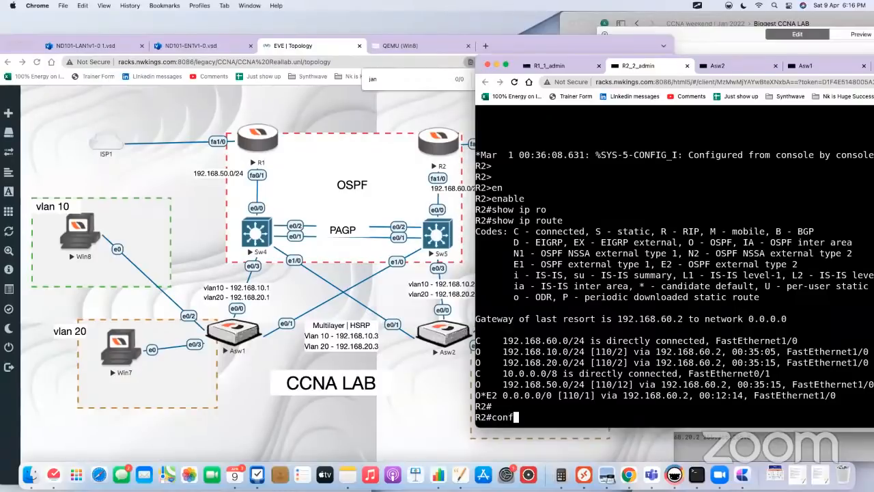
key(Return)
key(Return)
text(router osfp 1)
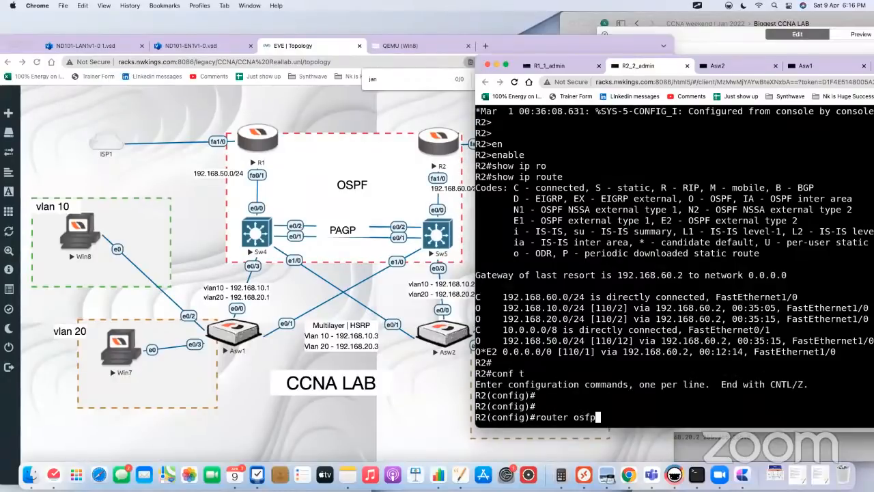
key(Return)
text(router ospf 1)
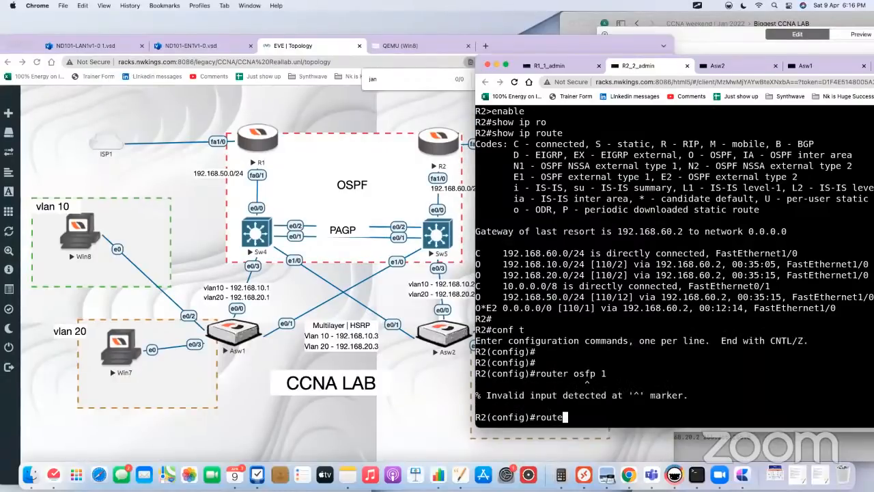
key(Return)
Step: Compose the default-information originate command in R2's OSPF configuration without executing it
text(def)
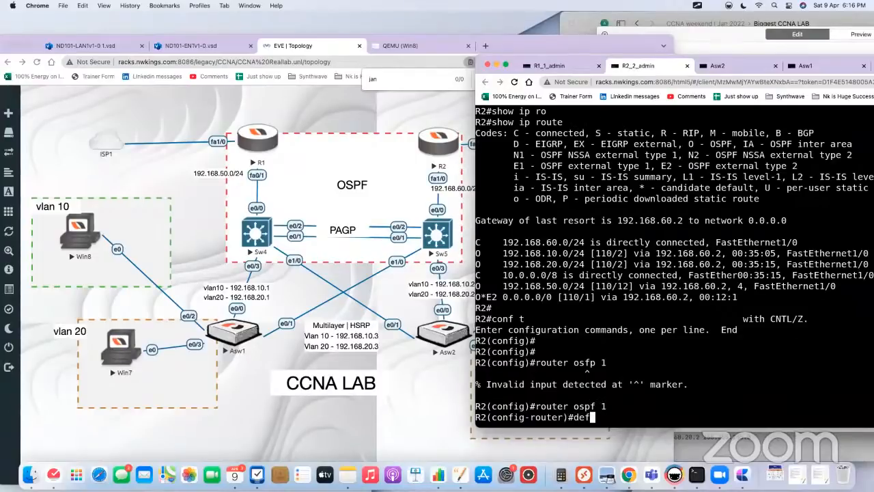
key(Tab)
text(ault-o)
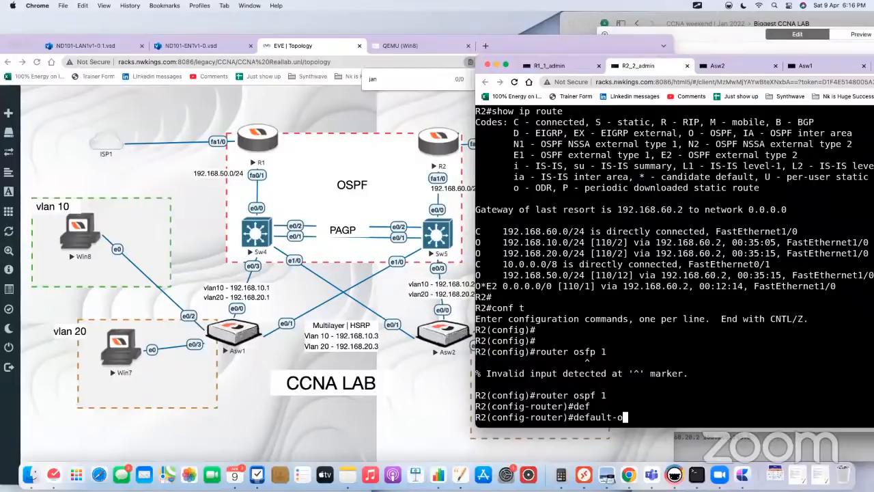
key(BackSpace)
key(BackSpace)
text(-info)
key(Tab)
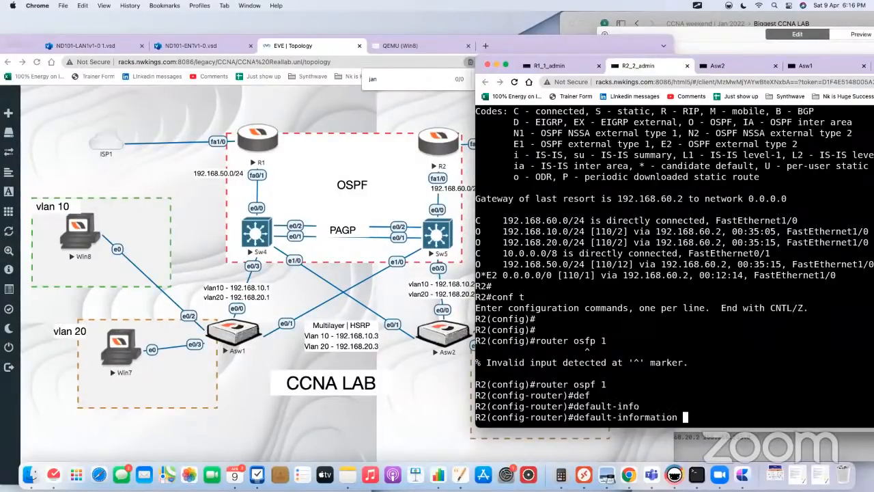
text(or)
key(Tab)
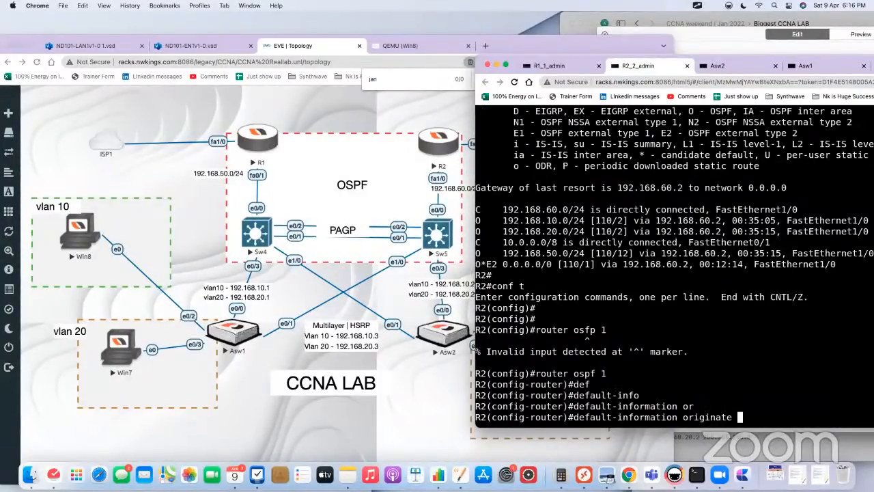
Step: Switch to R1's console, leave configuration mode and display its IP routing table
click(398, 103)
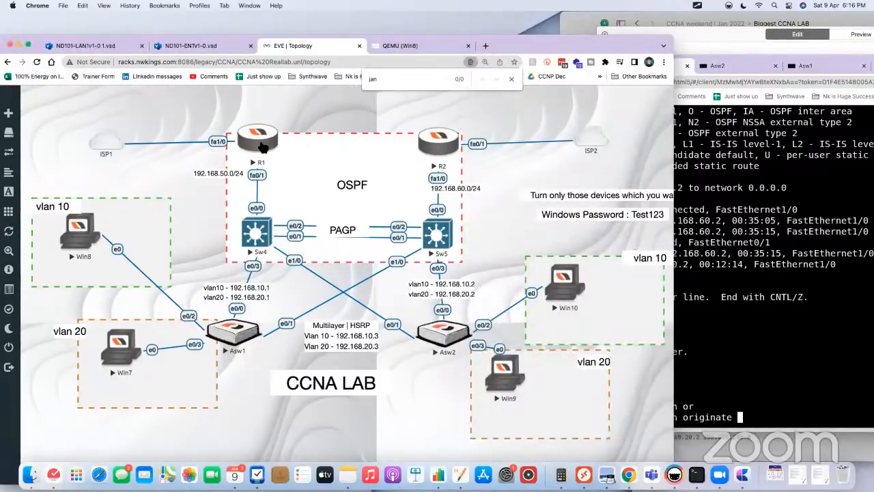
click(273, 145)
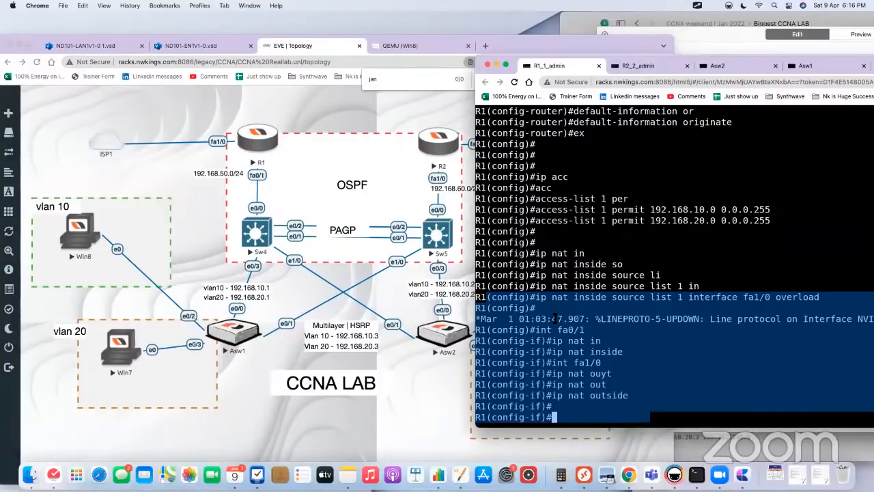
text(end)
key(Return)
key(Return)
key(Return)
text(sho)
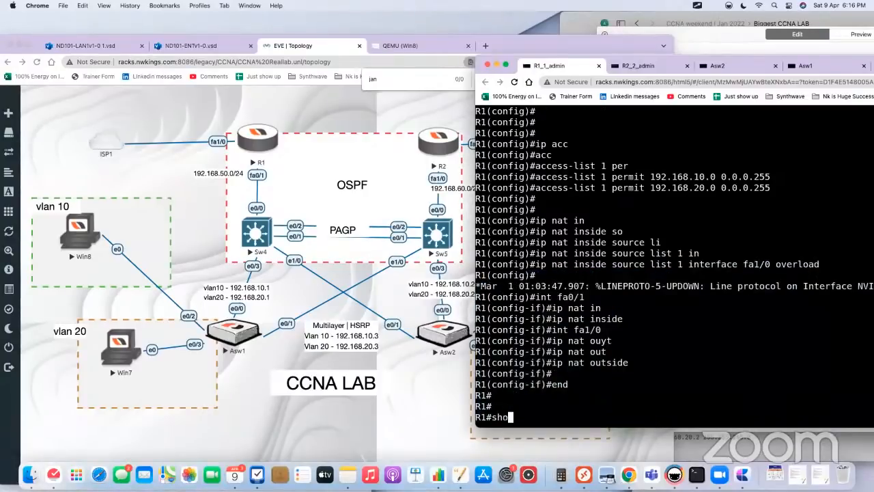
text(w ip ro)
key(Tab)
key(Return)
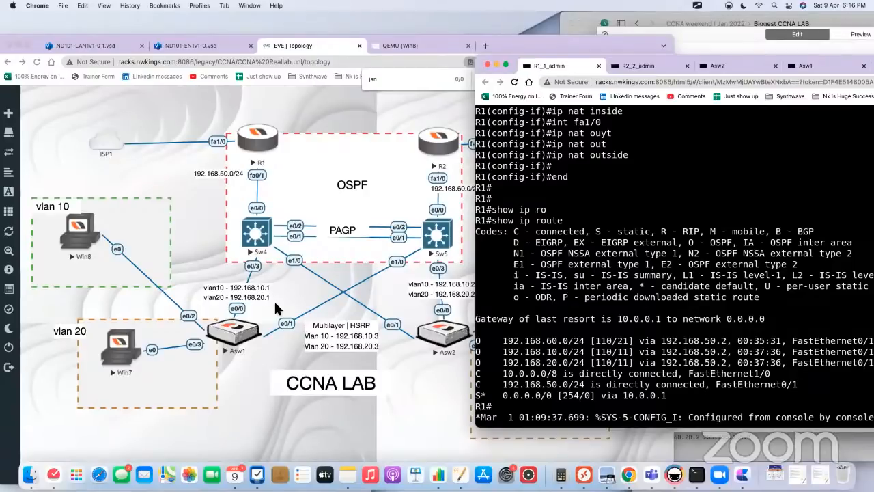
Step: Switch to Sw4's console, leave DHCP configuration and display its IP routing table, highlighting the default route's distance and metric
click(209, 219)
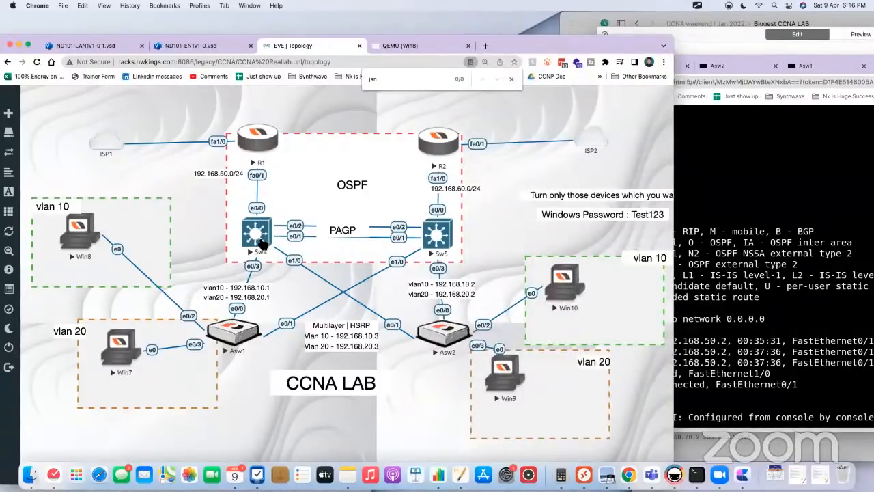
click(261, 239)
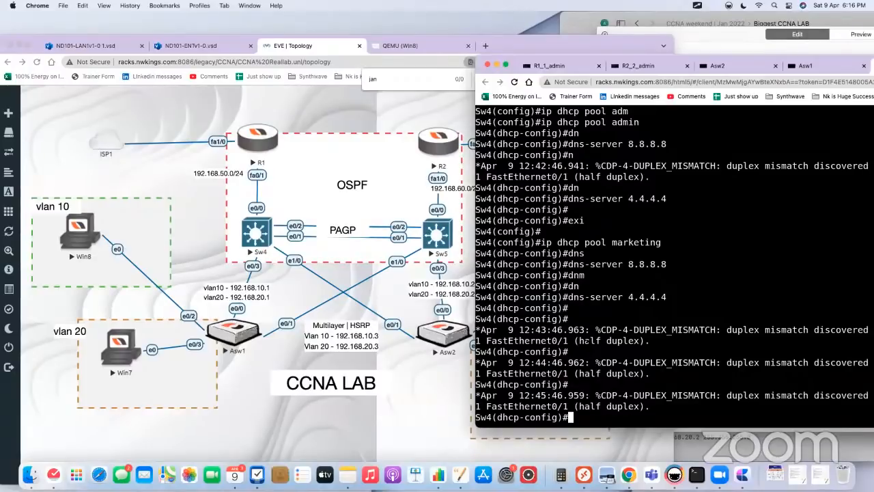
text(end)
key(Return)
key(Return)
text(show )
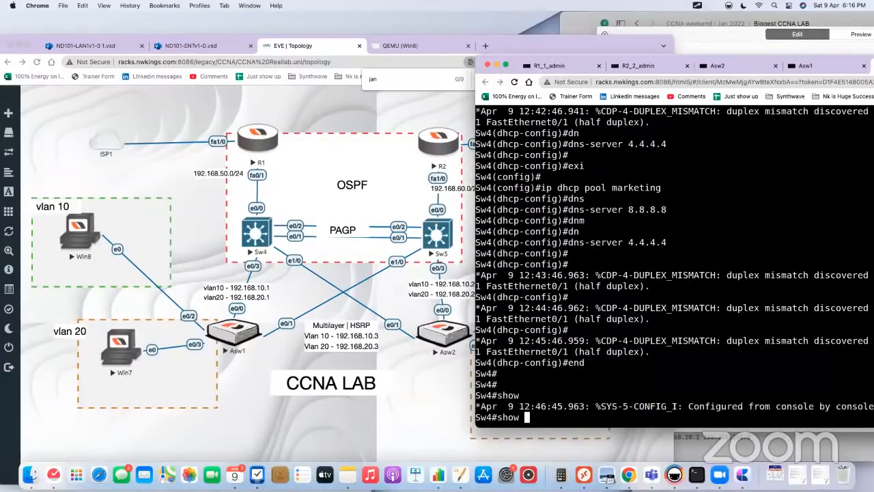
text(ip ro)
key(Tab)
key(Return)
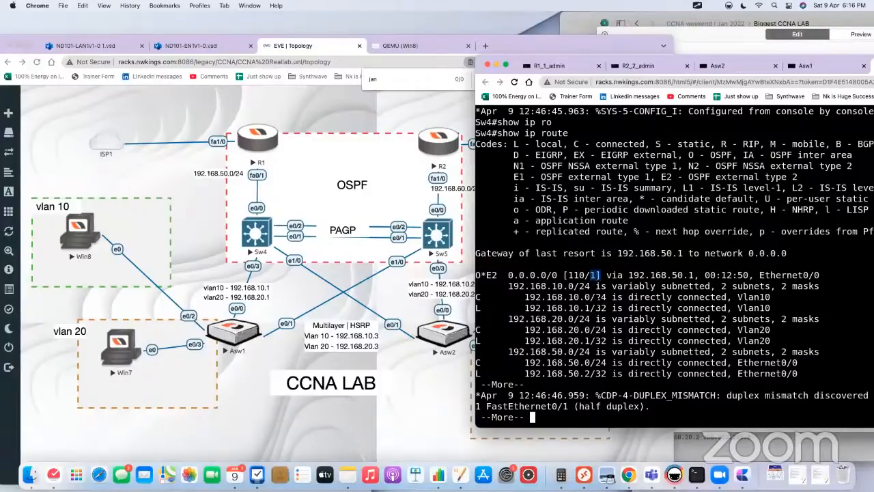
drag(593, 275, 521, 278)
Step: Check the pending OSPF command in R2's console and return to the topology diagram
click(194, 239)
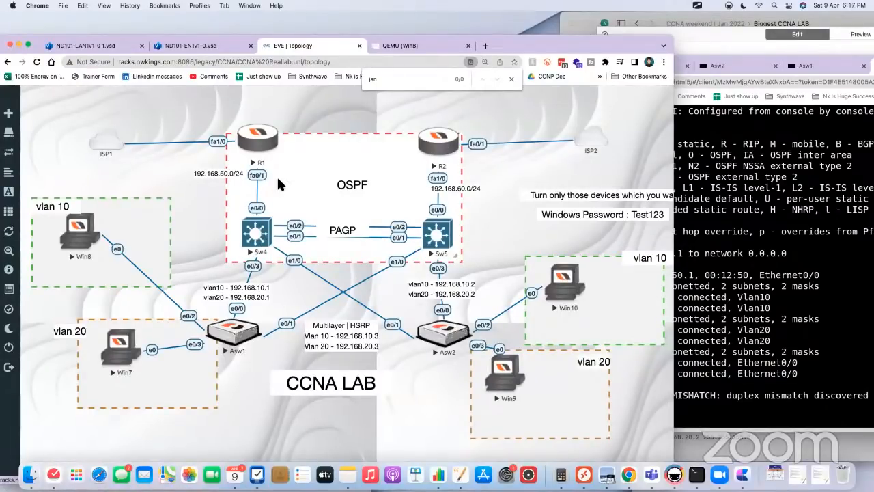
click(439, 147)
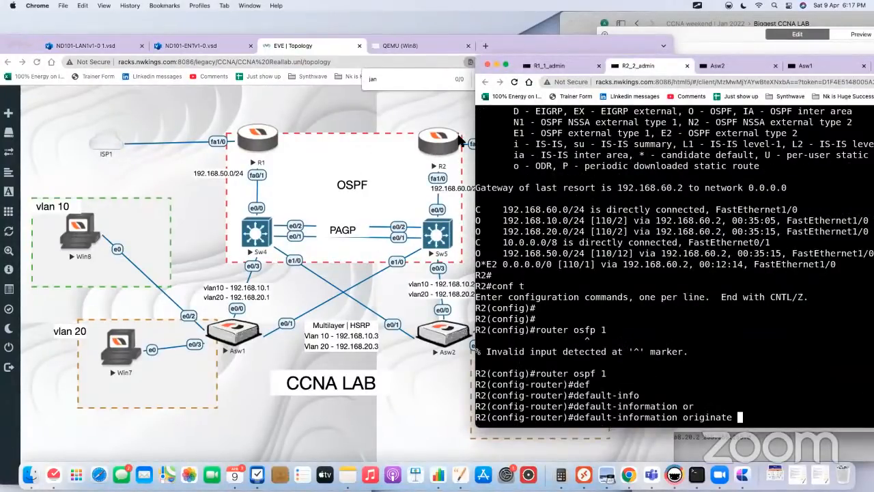
click(413, 111)
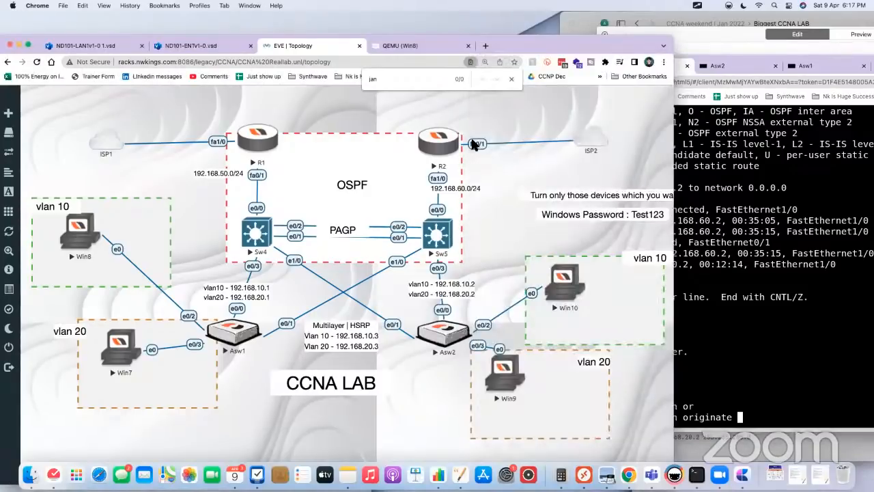
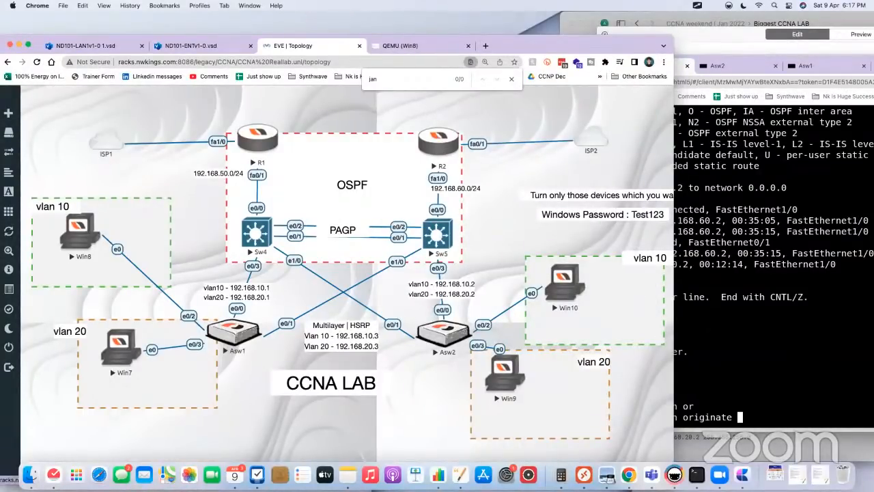
Step: In R2's OSPF 1 router configuration, check the allowed metric range and enter default-information originate metric 5
click(691, 399)
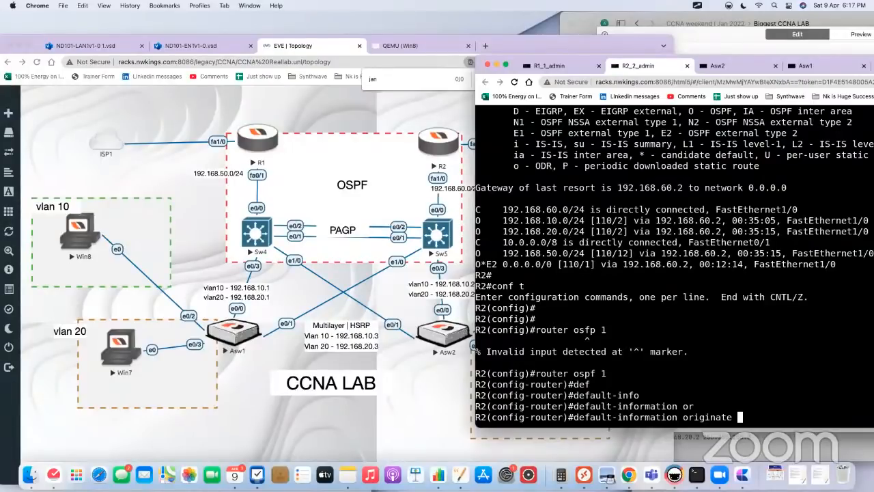
text(met)
key(Tab)
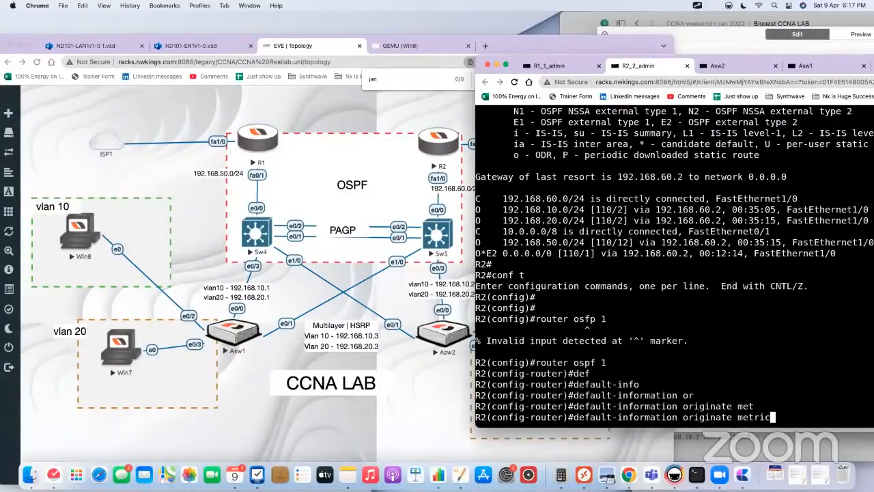
text(?)
text(5)
key(Return)
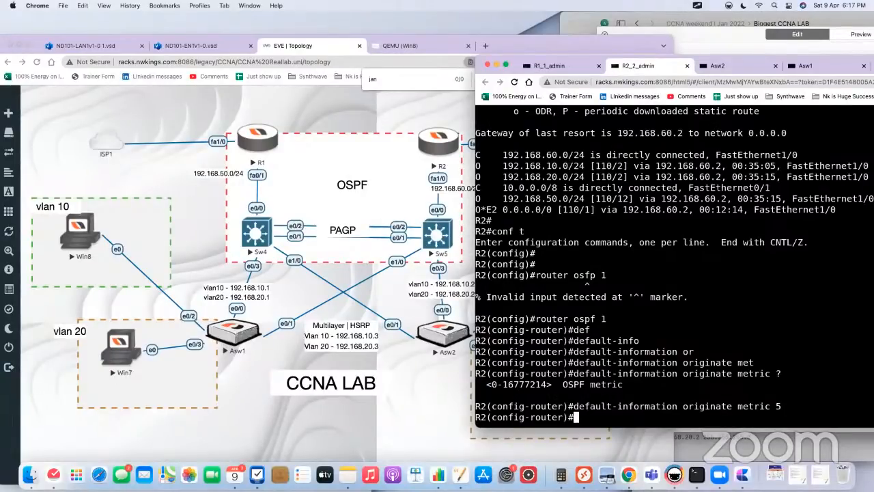
Step: Annotate the topology with an arrow from R1 to Sw4 marked 1 and one from R2 through Sw5 towards Sw4 marked 5
click(152, 179)
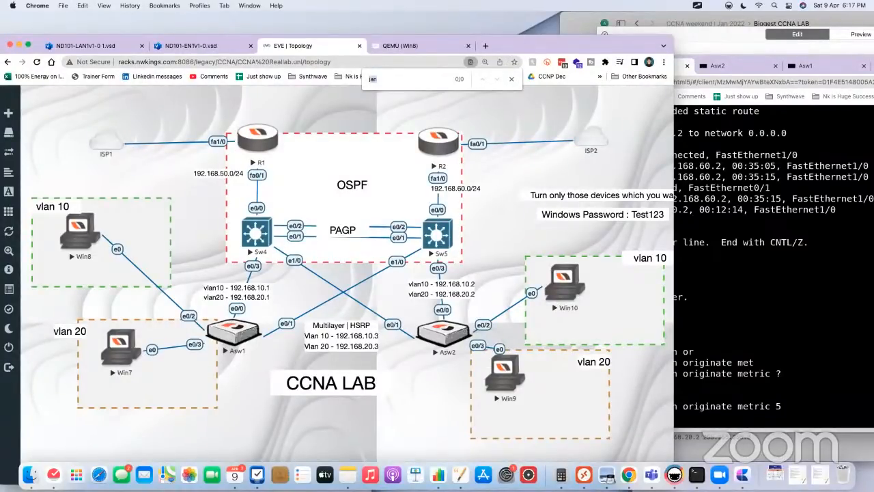
click(697, 6)
click(702, 21)
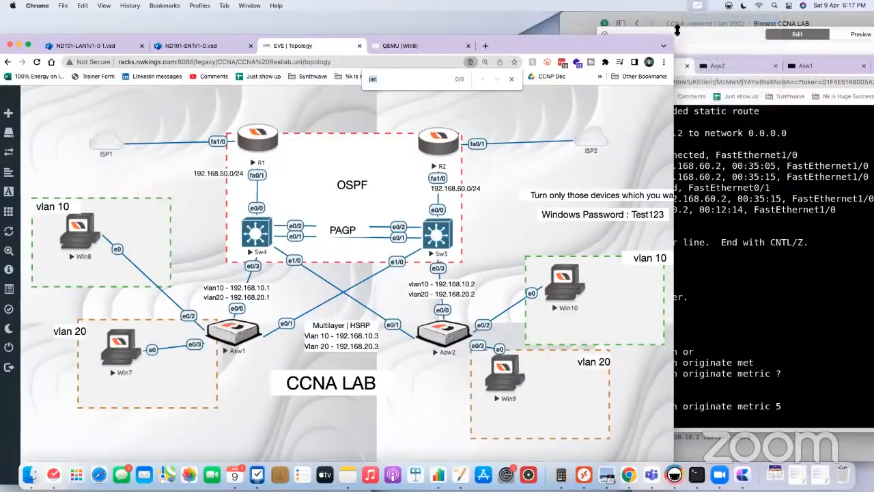
mouse_move(270, 135)
mouse_down()
mouse_move(264, 214)
mouse_move(280, 209)
mouse_up()
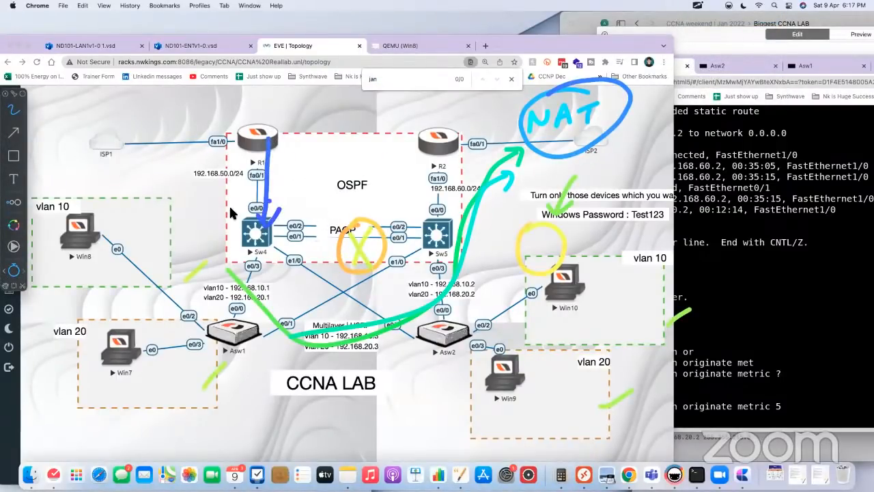
mouse_move(226, 197)
mouse_down()
mouse_move(233, 217)
mouse_move(229, 191)
mouse_up()
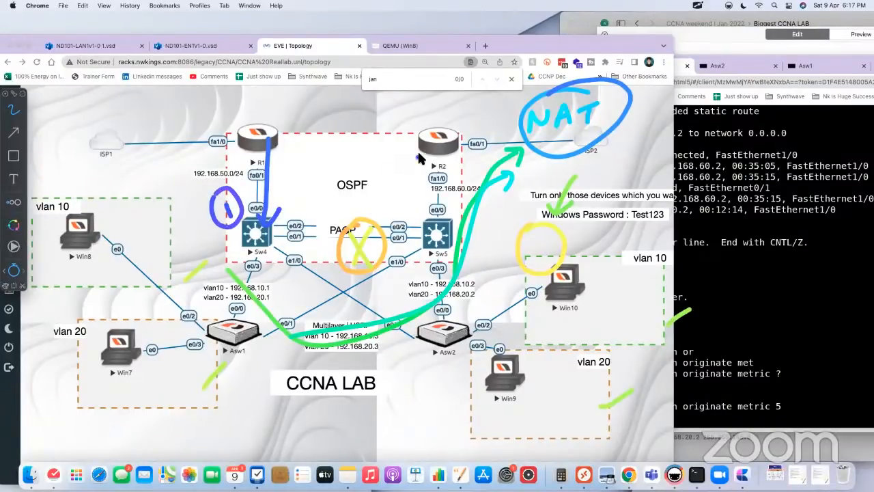
mouse_move(433, 159)
mouse_down()
mouse_move(439, 226)
mouse_move(345, 247)
mouse_move(318, 239)
mouse_move(333, 263)
mouse_up()
mouse_move(449, 185)
mouse_down()
mouse_move(457, 198)
mouse_move(450, 206)
mouse_up()
mouse_move(450, 183)
mouse_down()
mouse_move(464, 179)
mouse_move(440, 179)
mouse_up()
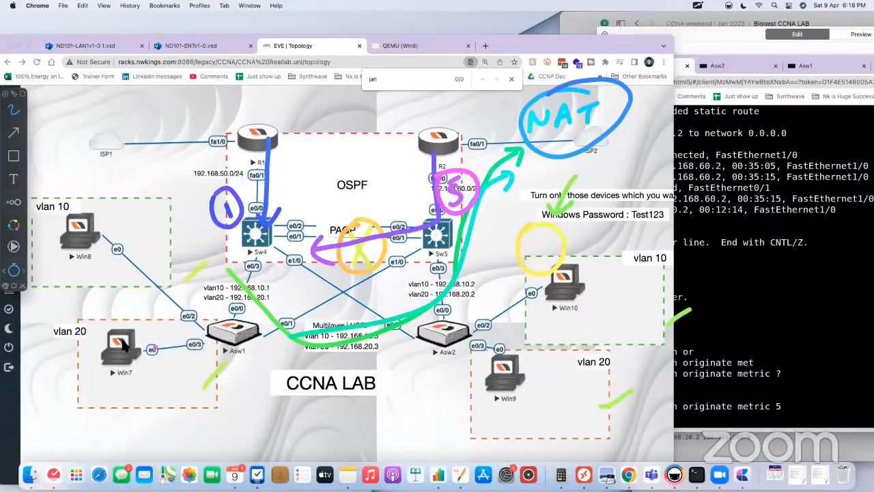
Step: Sketch Win7's path to ISP1, cross out R1, draw the alternative path through R2 to ISP2, and clear all annotations
mouse_move(85, 345)
mouse_down()
mouse_move(239, 198)
mouse_move(183, 94)
mouse_up()
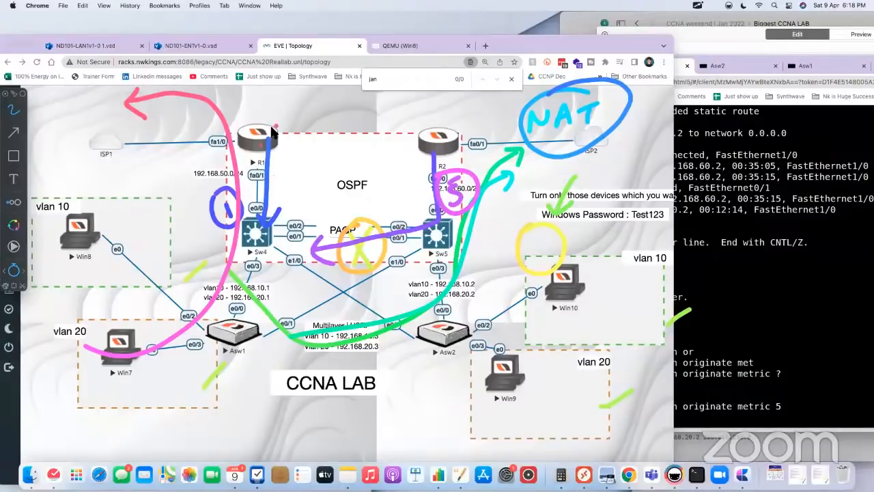
mouse_move(277, 124)
mouse_down()
mouse_move(249, 152)
mouse_move(276, 157)
mouse_up()
mouse_move(152, 356)
mouse_down()
mouse_move(225, 276)
mouse_move(418, 206)
mouse_move(489, 107)
mouse_move(539, 95)
mouse_up()
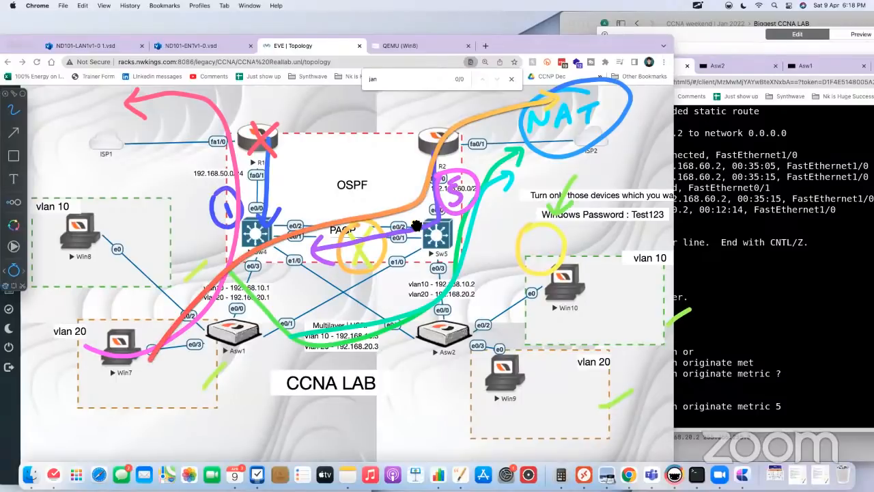
key(Escape)
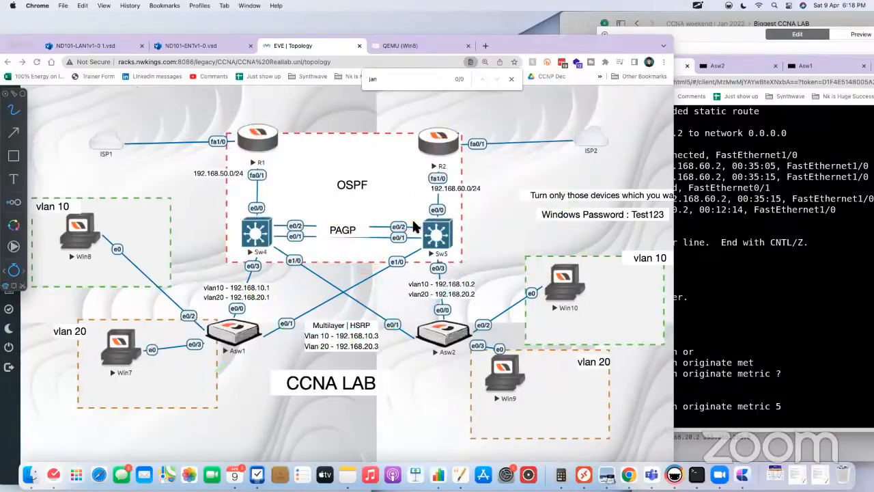
Step: Display Sw4's full routing table with show ip route and highlight the O*E2 default route entry with its metric
click(676, 362)
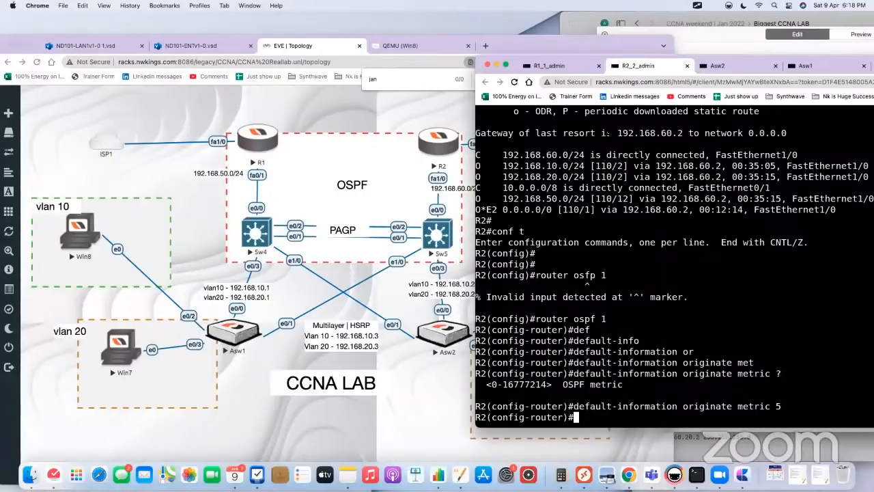
click(265, 234)
click(265, 235)
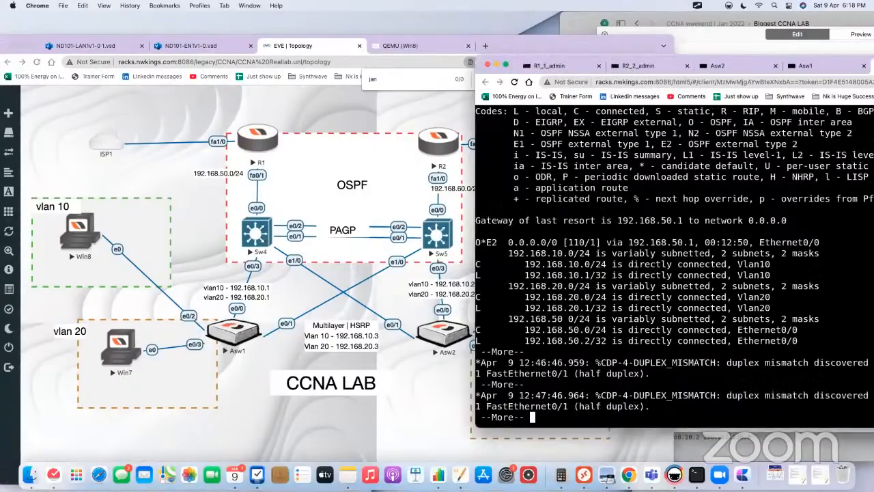
key(Return)
key(Return)
key(Up)
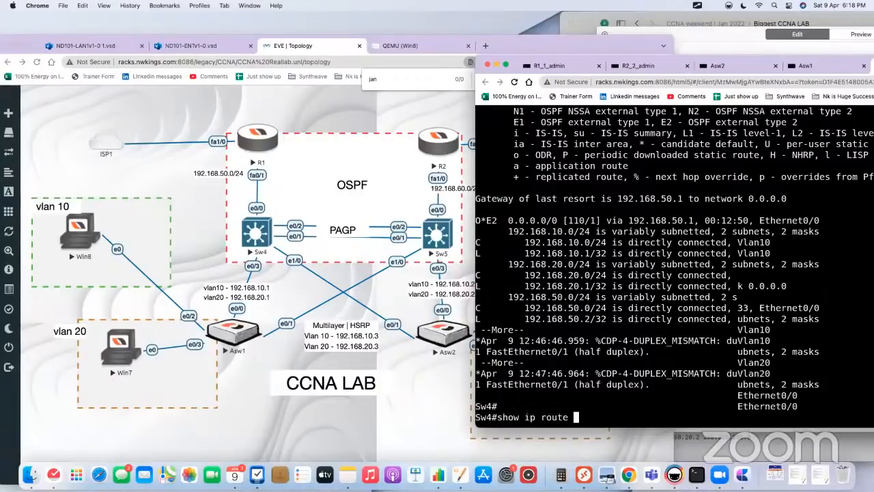
key(Return)
key(space)
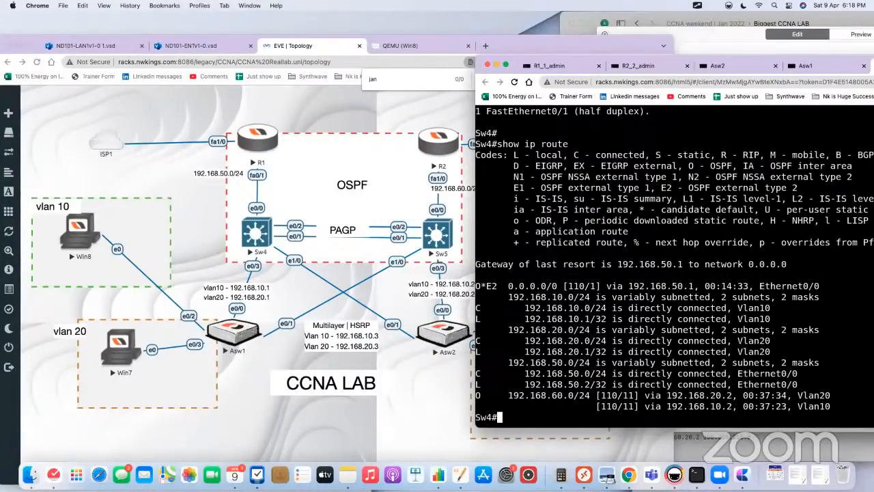
drag(602, 286, 481, 286)
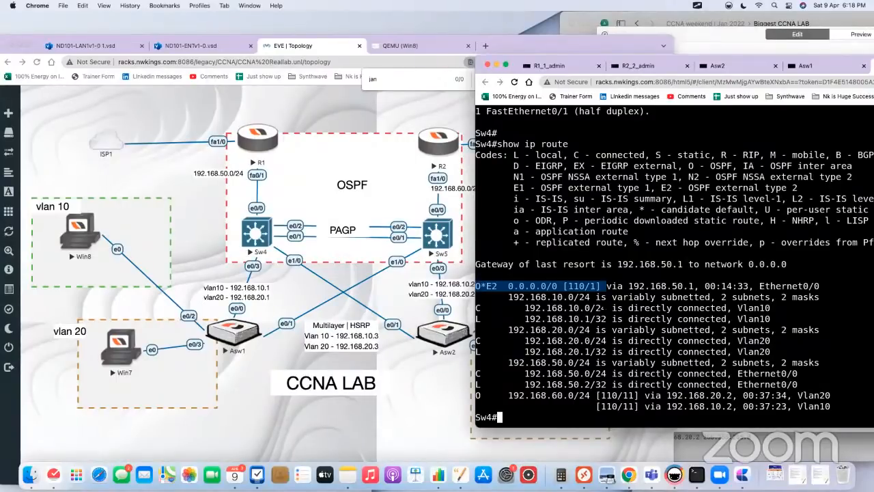
Step: On R2, re-enter default-information originate in the OSPF router configuration without the metric option
click(445, 150)
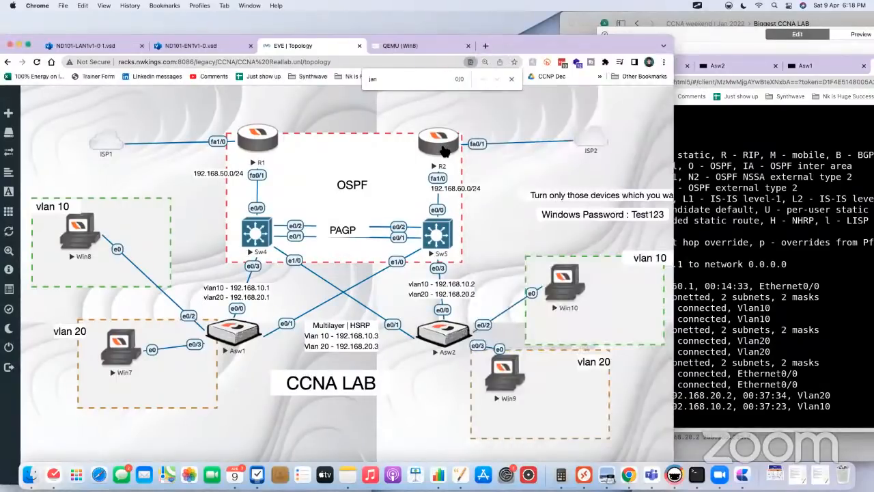
click(445, 150)
key(Up)
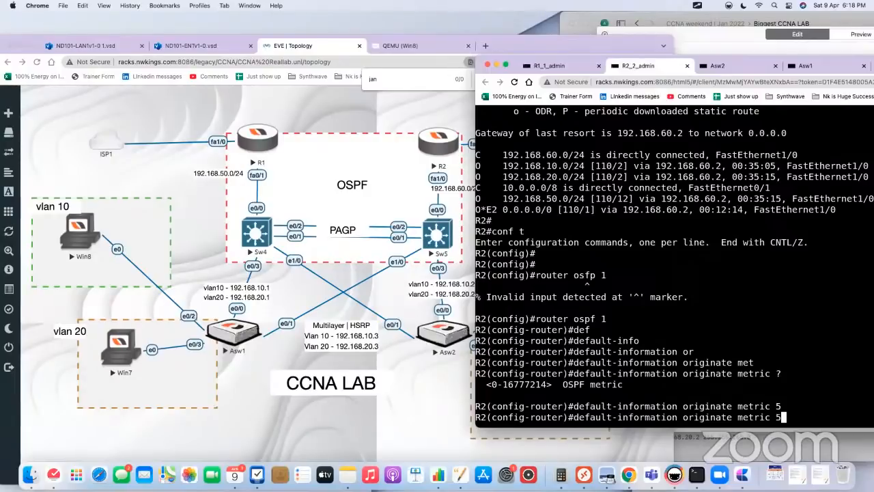
key(BackSpace)
key(BackSpace)
key(BackSpace)
key(BackSpace)
key(BackSpace)
key(BackSpace)
key(BackSpace)
key(BackSpace)
key(BackSpace)
key(Return)
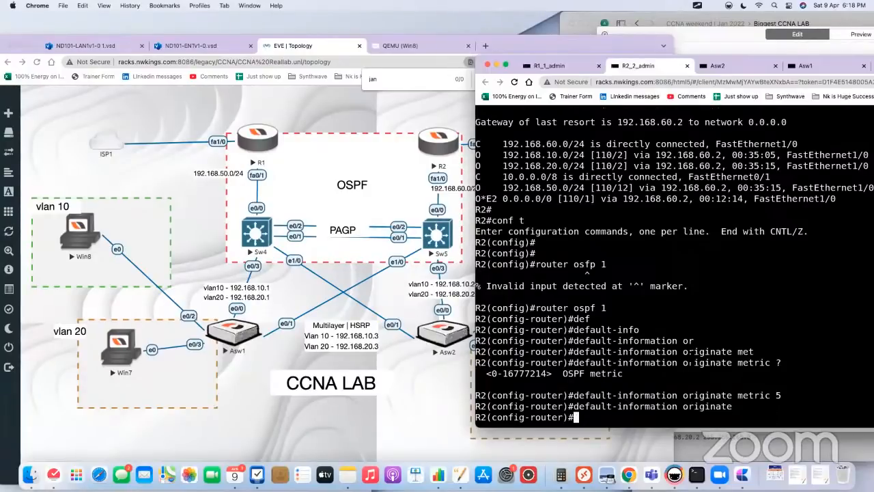
Step: Run show ip route repeatedly in Sw4's console and examine the default route entry for changes
click(252, 242)
click(252, 242)
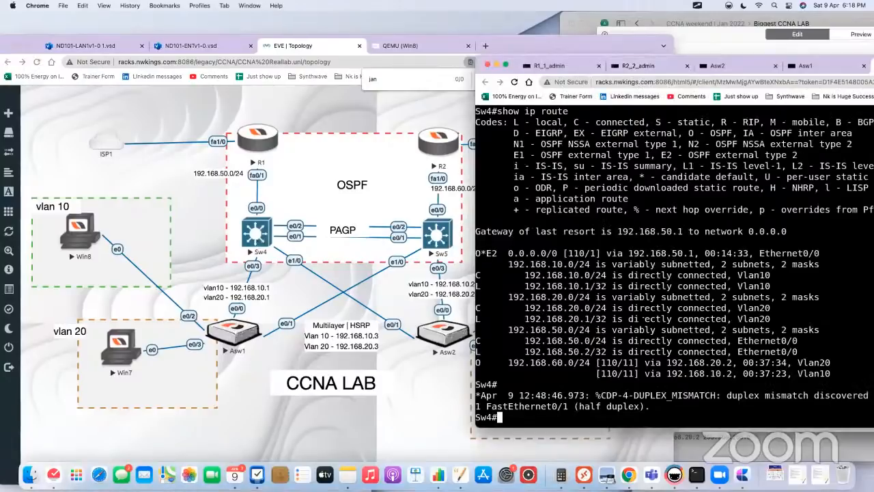
key(Up)
key(Return)
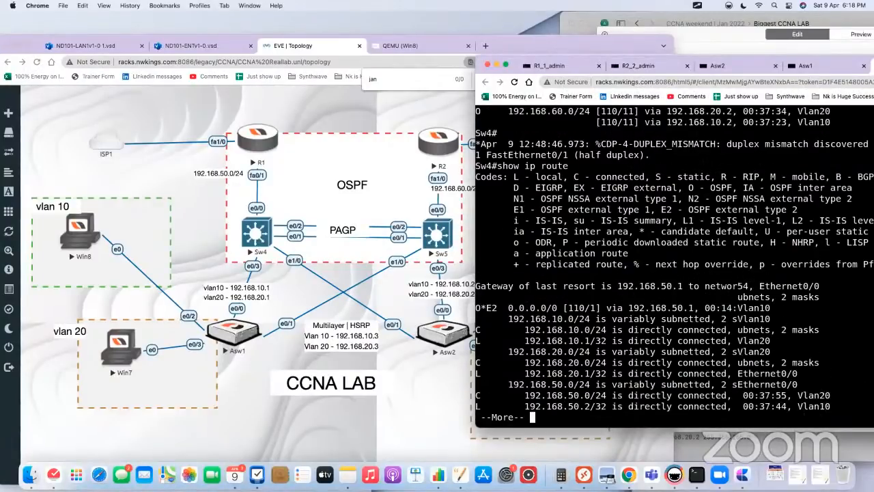
key(space)
key(Return)
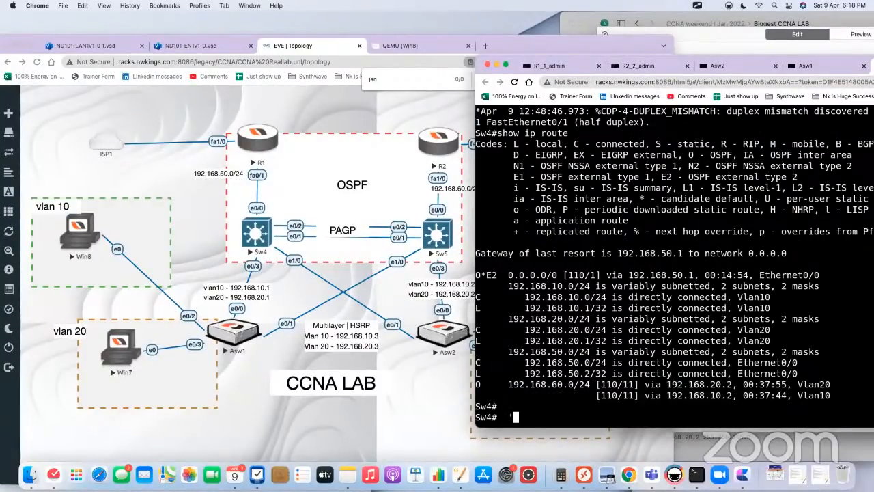
key(Up)
key(Return)
key(space)
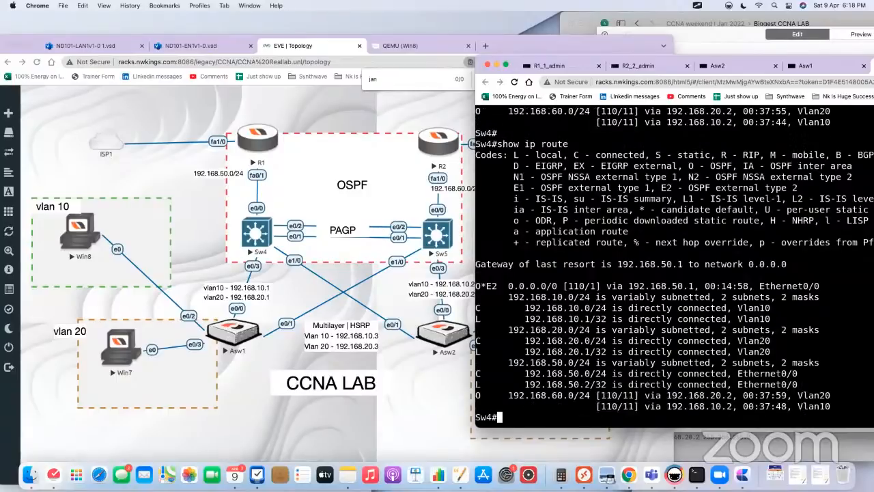
key(Return)
key(Up)
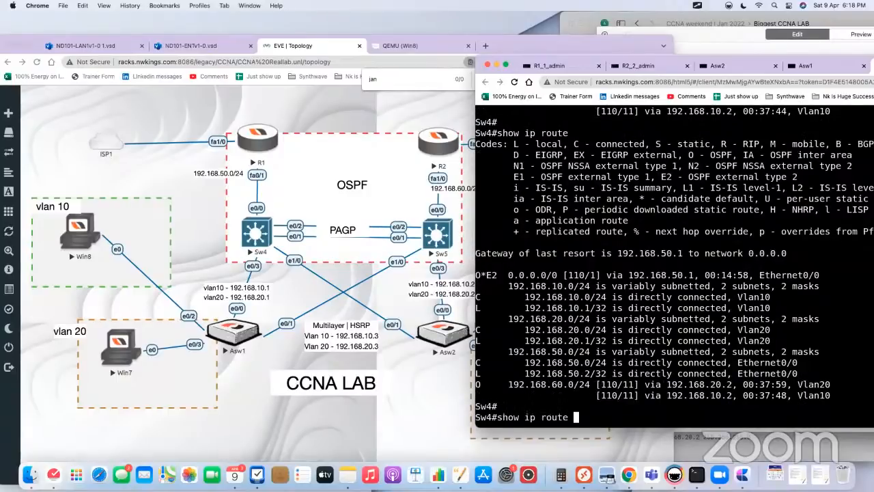
key(Return)
key(space)
key(Up)
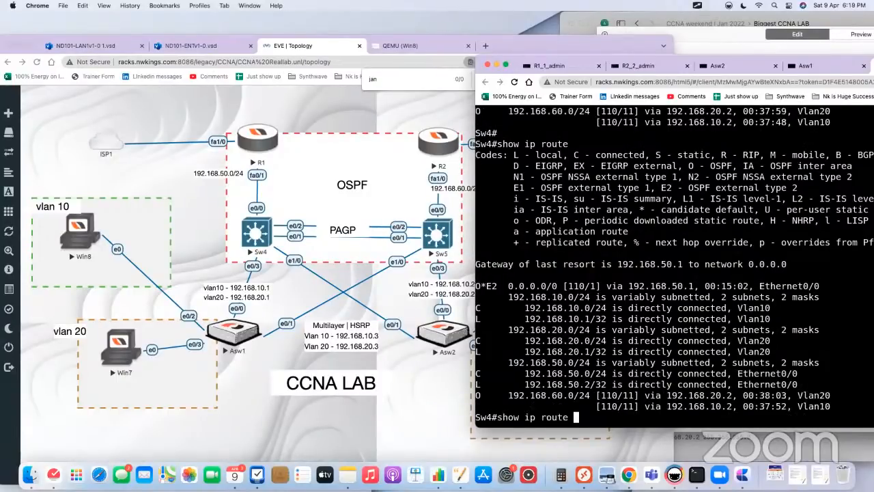
key(Return)
key(space)
key(Return)
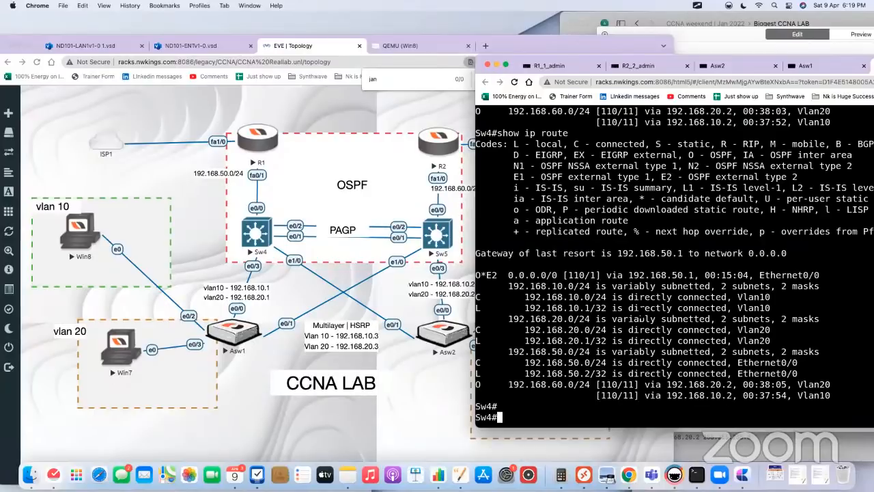
Step: Return to R2's console session and leave configuration mode with end
click(437, 147)
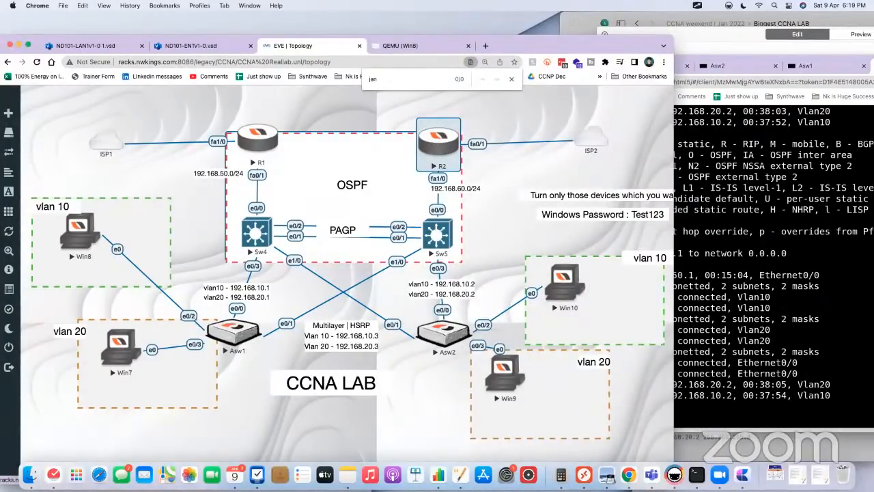
click(441, 151)
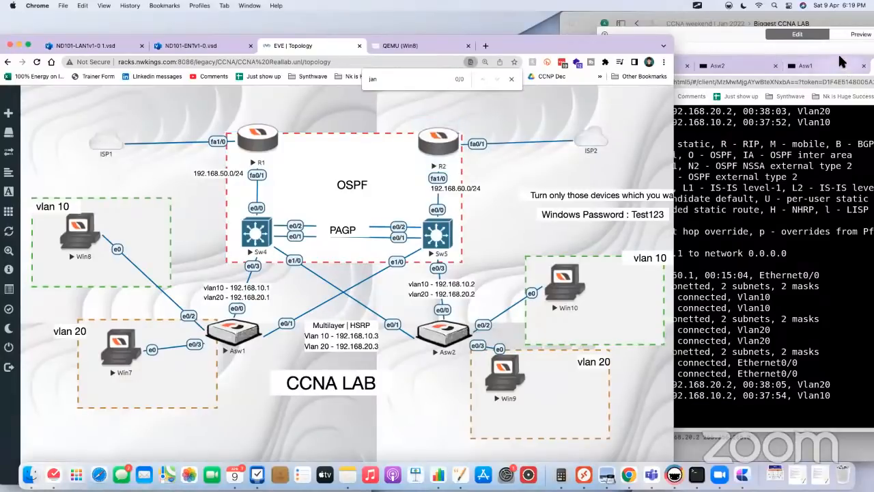
drag(838, 57, 786, 57)
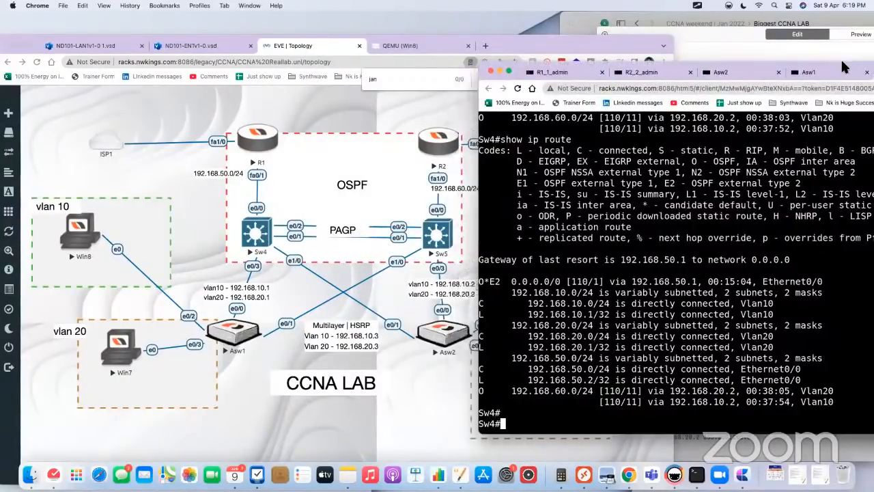
click(669, 77)
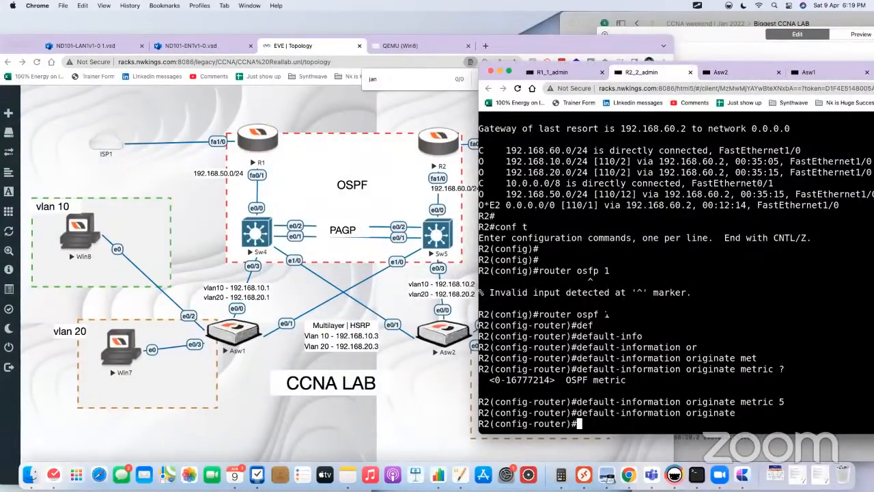
text(end)
key(Return)
key(Return)
key(Return)
Step: Run show ip route on R2 twice to examine its gateway of last resort and OSPF routes
text(sho)
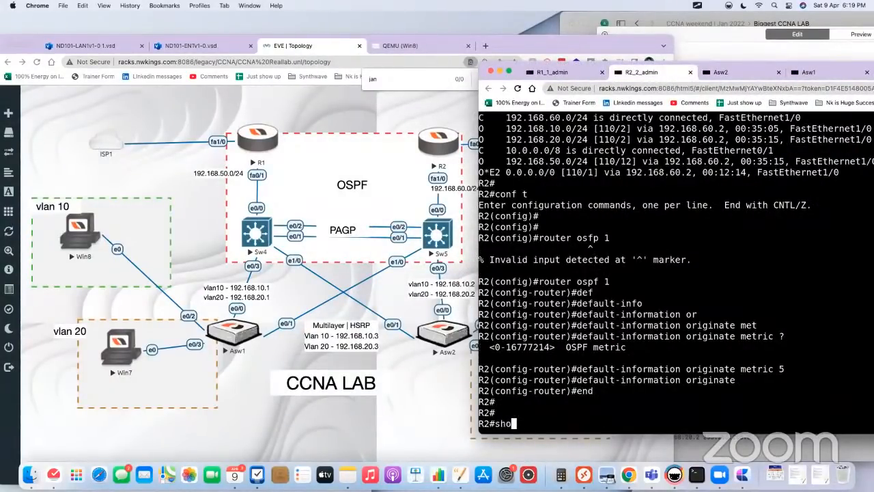
text(w ip ro)
key(Tab)
key(Return)
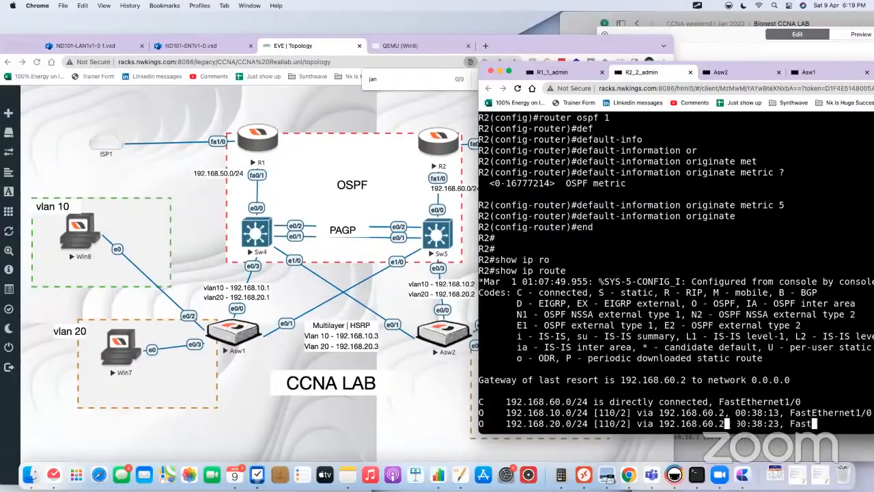
key(Return)
key(Return)
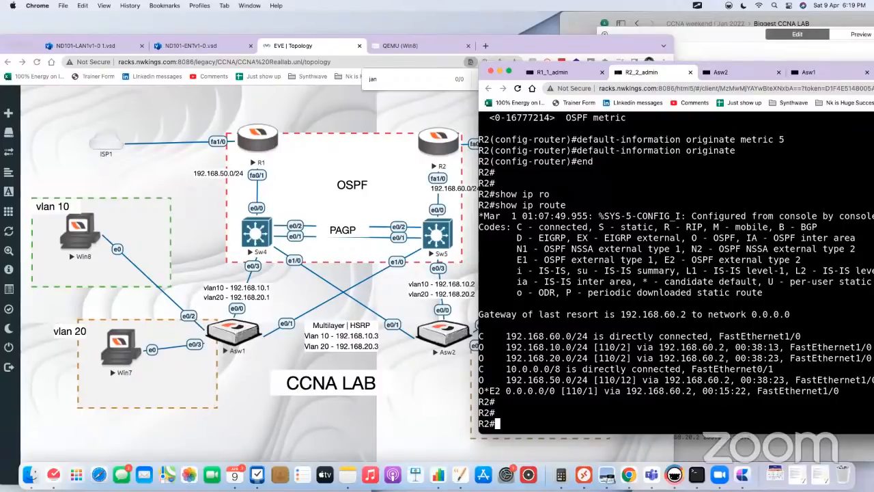
key(Return)
key(Return)
key(Return)
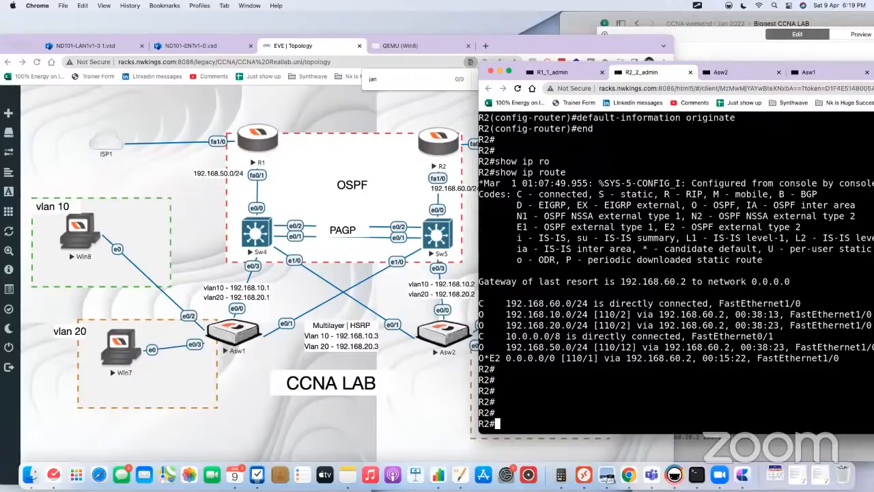
text(show ip ro)
key(Tab)
key(Return)
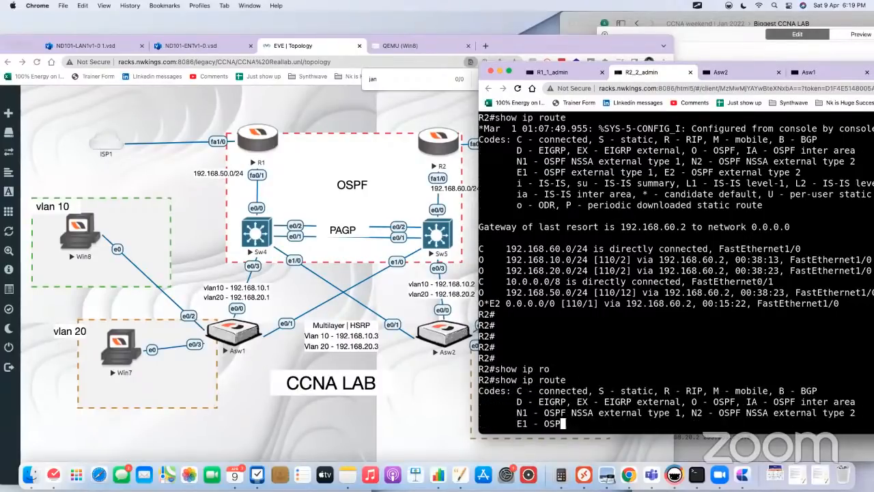
Step: Re-run show ip route on R2 twice and examine the default route entry and the OSPF route ages
key(Return)
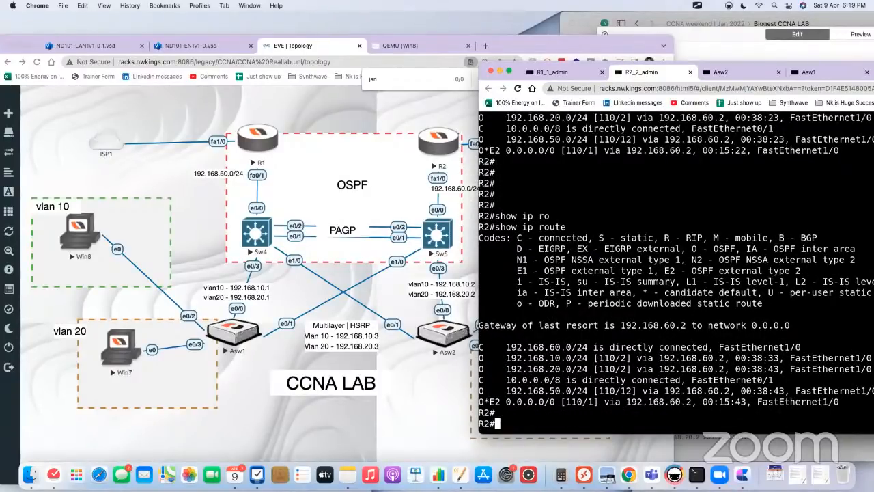
key(Up)
key(Up)
key(Down)
key(Return)
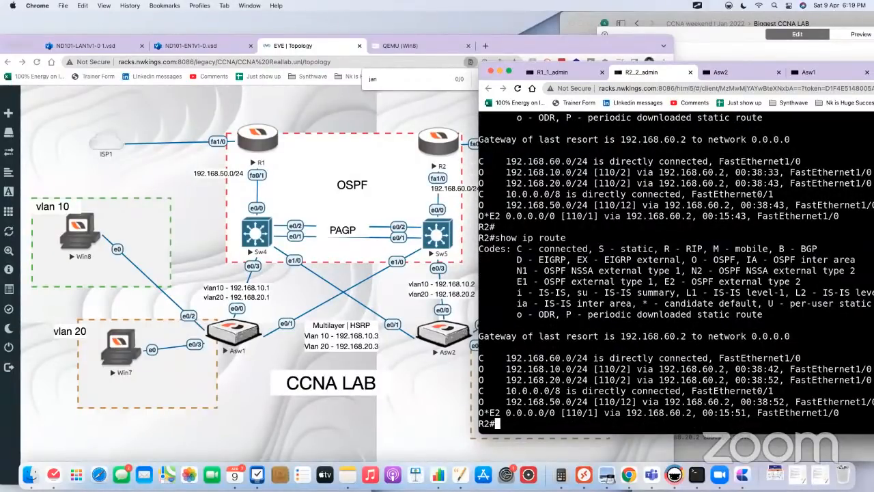
key(Return)
key(Up)
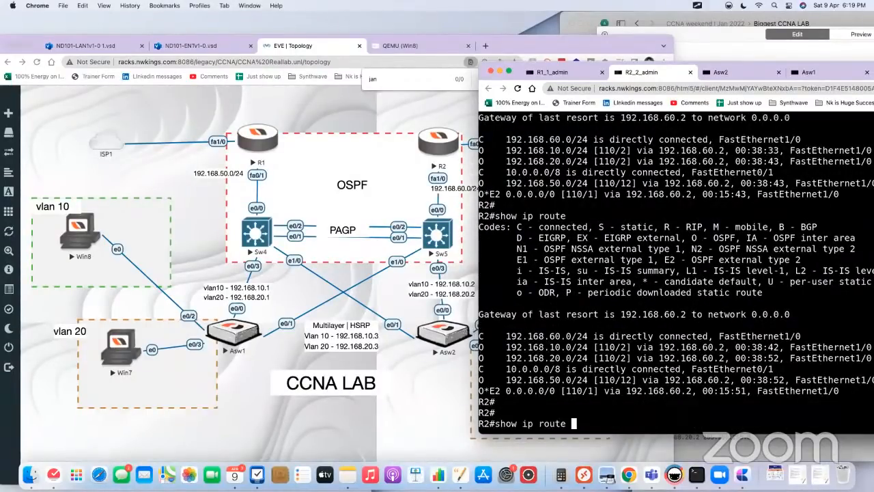
key(Return)
key(Return)
key(Return)
key(Return)
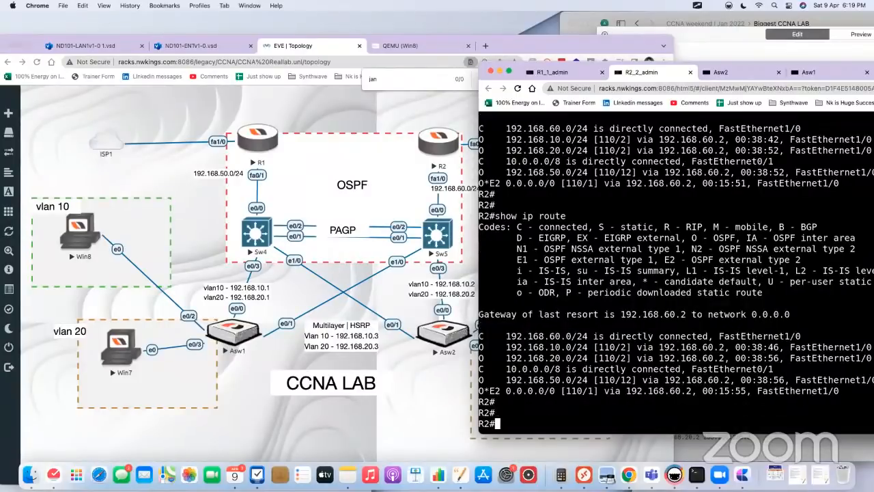
Step: Reset all OSPF processes on R2 with clear ip ospf process, answering yes to the confirmation
text(clea)
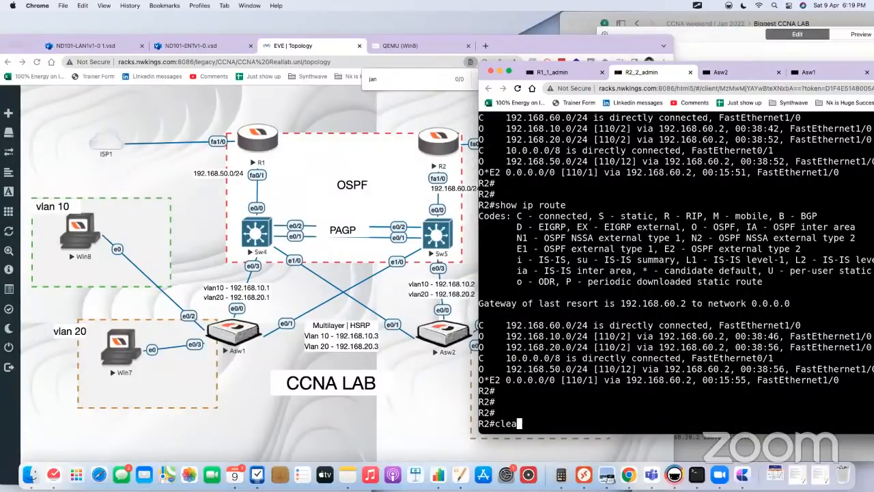
text(r ip os)
key(Tab)
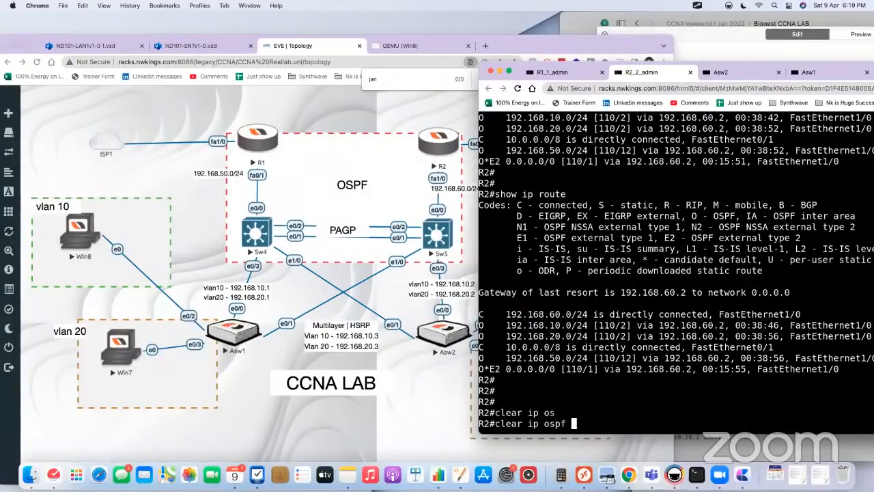
text(ne)
key(Tab)
key(Return)
key(Up)
key(BackSpace)
key(BackSpace)
text(pro)
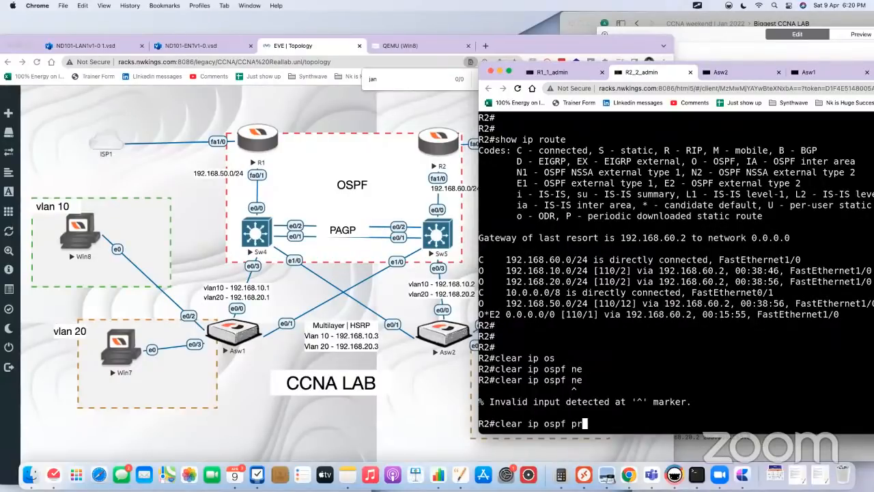
key(Tab)
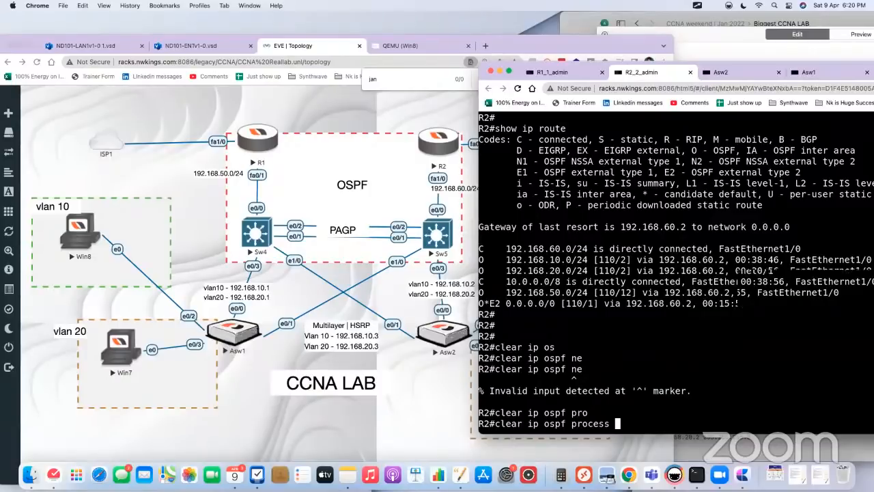
key(Return)
text(yes)
key(Return)
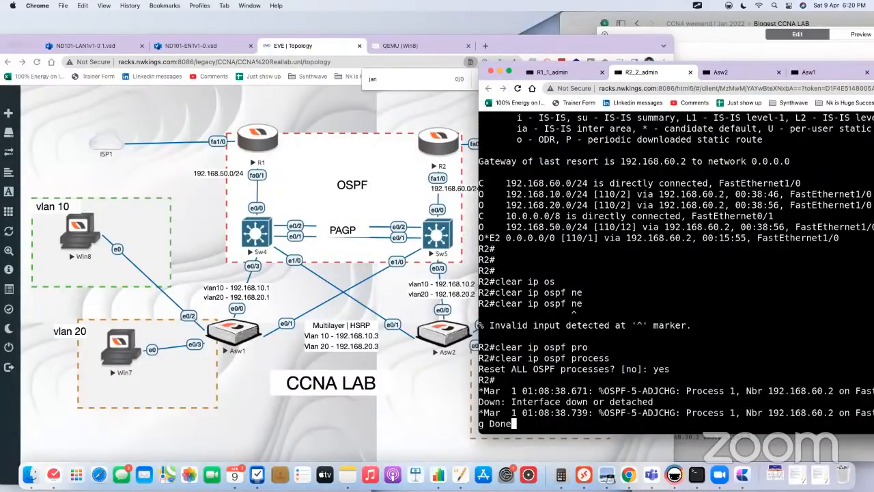
key(Return)
key(Return)
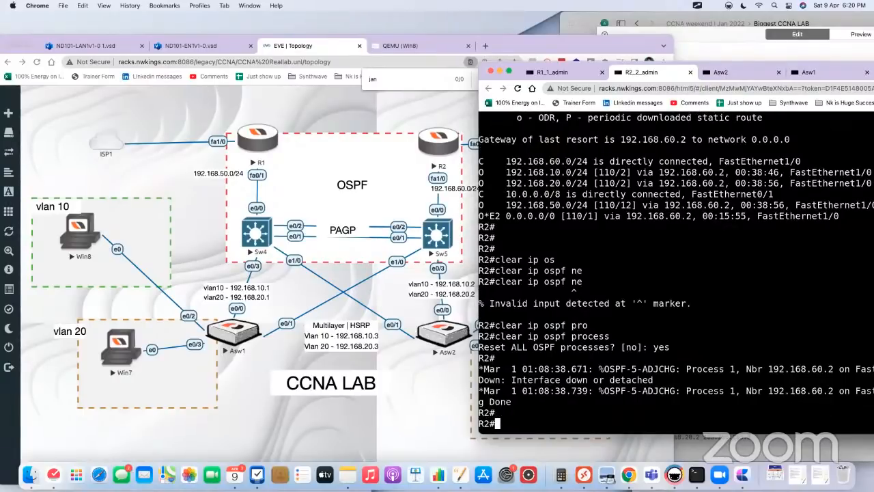
Step: Run show ip route on R2 to examine its OSPF routes following the process reset
key(Up)
key(Up)
key(Up)
key(Up)
key(Return)
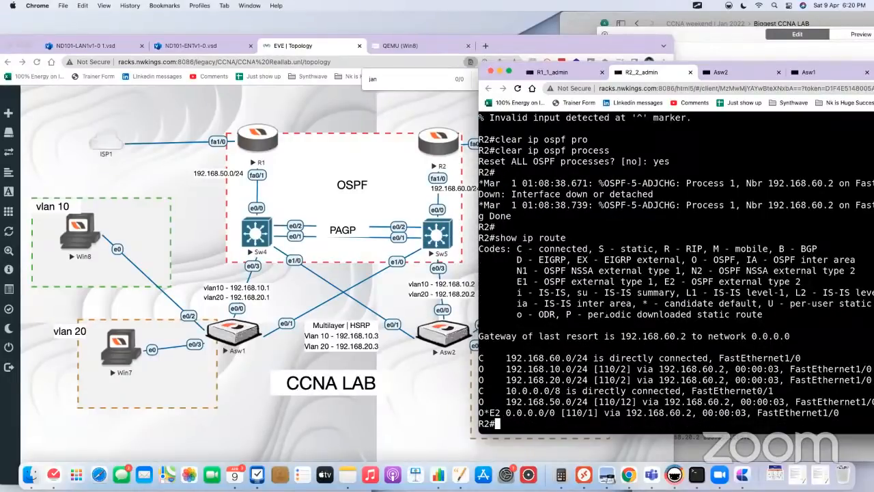
Step: Open Sw4's console and run show ip route, paging through the output to check its default route
click(254, 233)
click(253, 234)
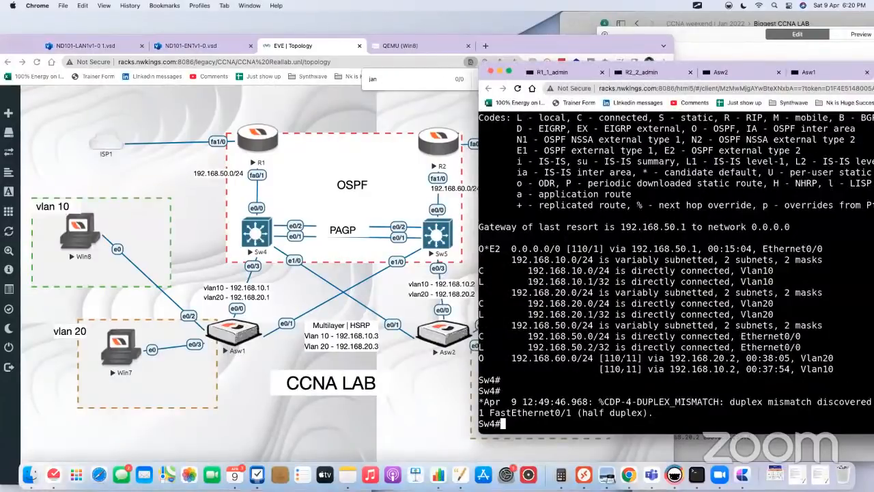
key(Return)
key(Return)
key(Up)
key(Return)
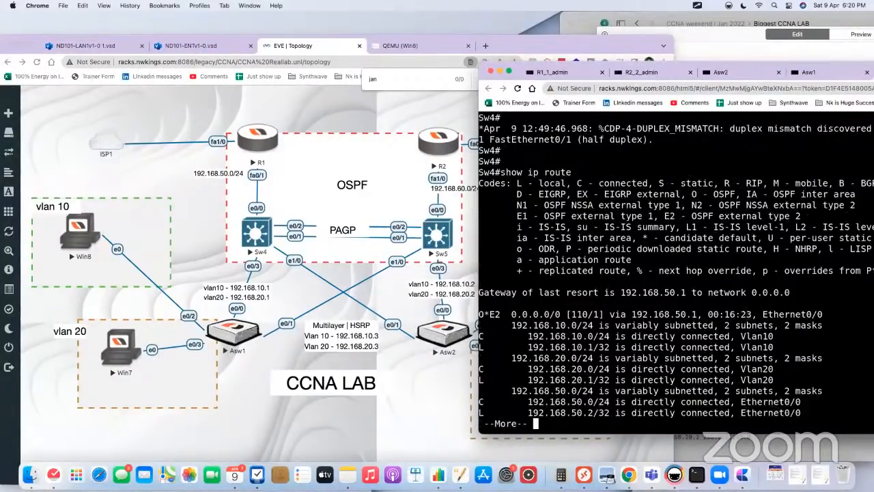
key(space)
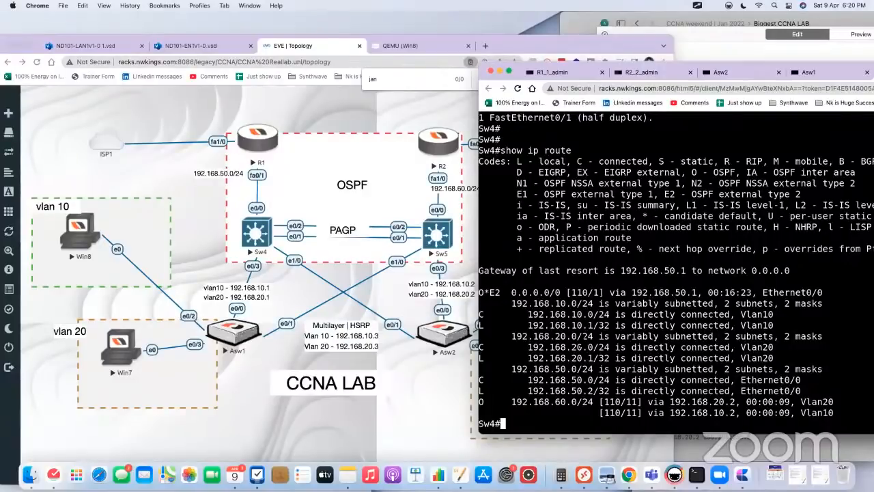
Step: Open Sw5's console, reload the session page, and enter privileged mode with enable
click(436, 239)
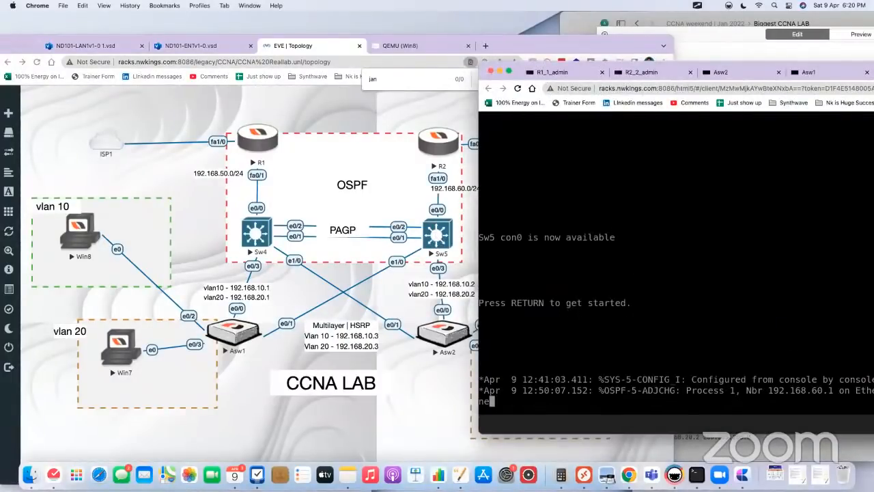
click(518, 89)
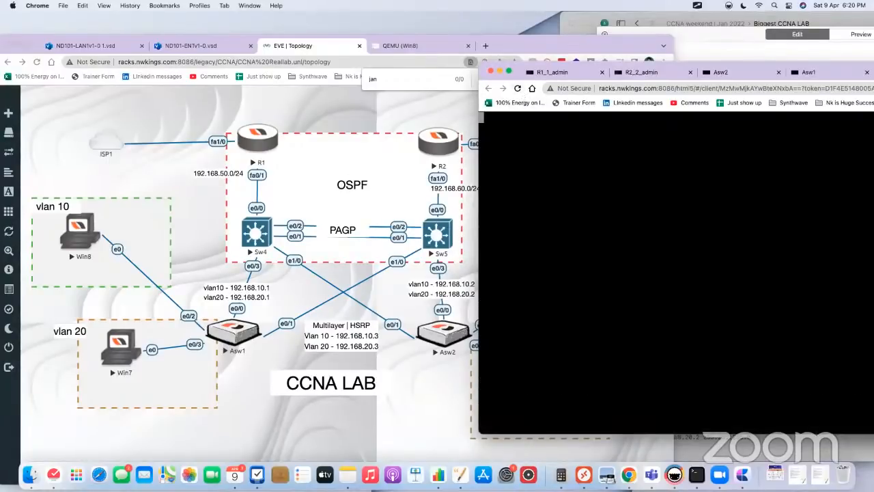
key(Return)
key(Return)
key(Return)
key(Return)
key(Return)
key(Return)
key(Return)
text(en)
key(Tab)
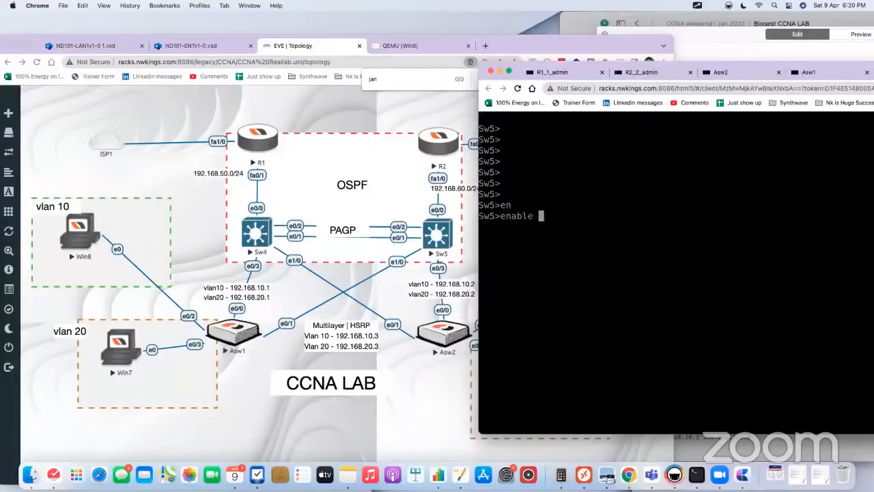
key(Return)
Step: Run show ip route on Sw5 and highlight the two next-hop lines of its OSPF default route
text(show ip ro)
key(Tab)
key(Return)
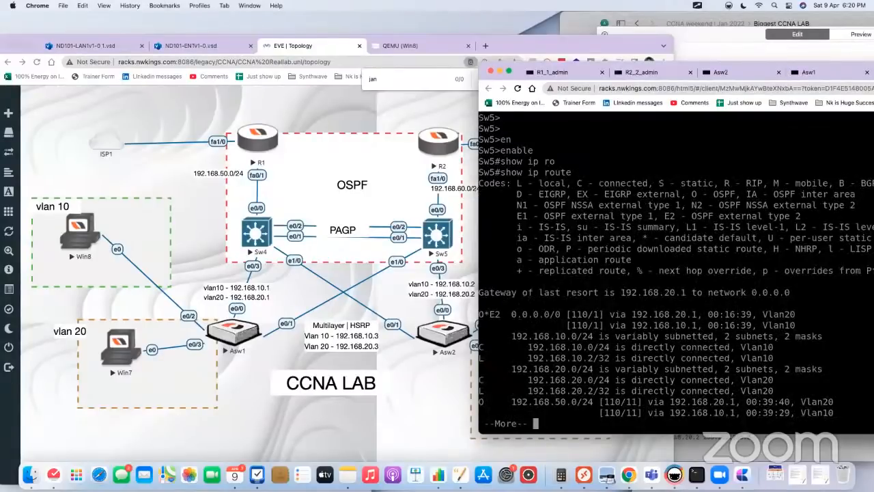
key(space)
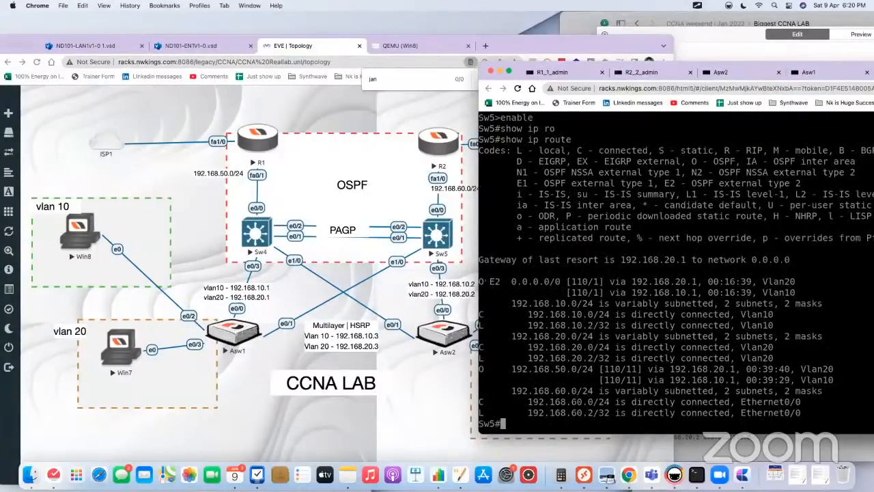
drag(479, 282, 815, 293)
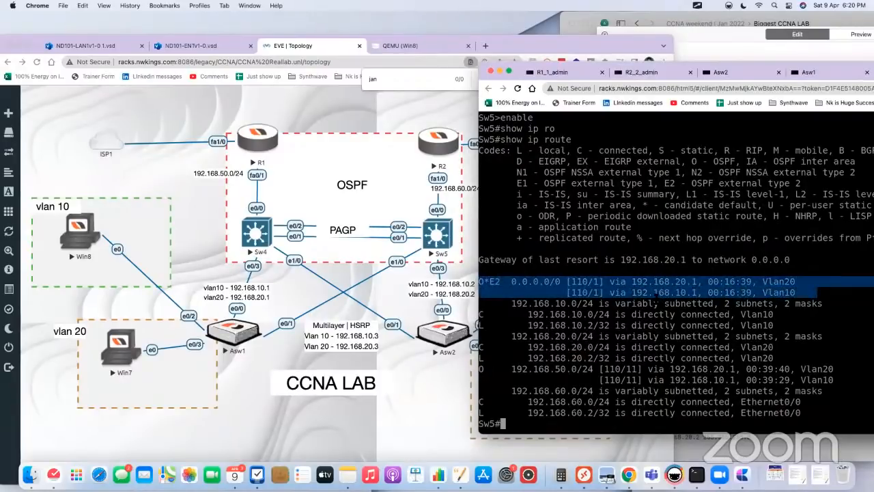
Step: Return to R2's console and, under router ospf 1, configure default-information originate metric 5
click(645, 72)
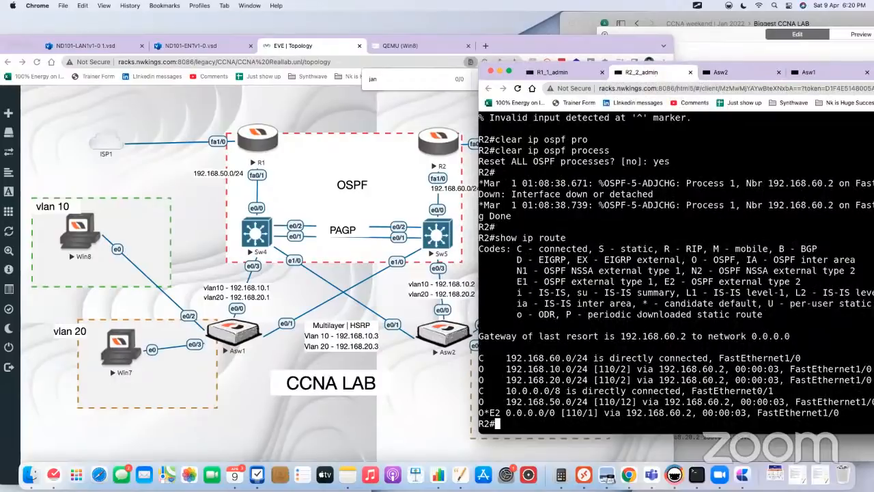
text(conf t)
key(Return)
text(rou)
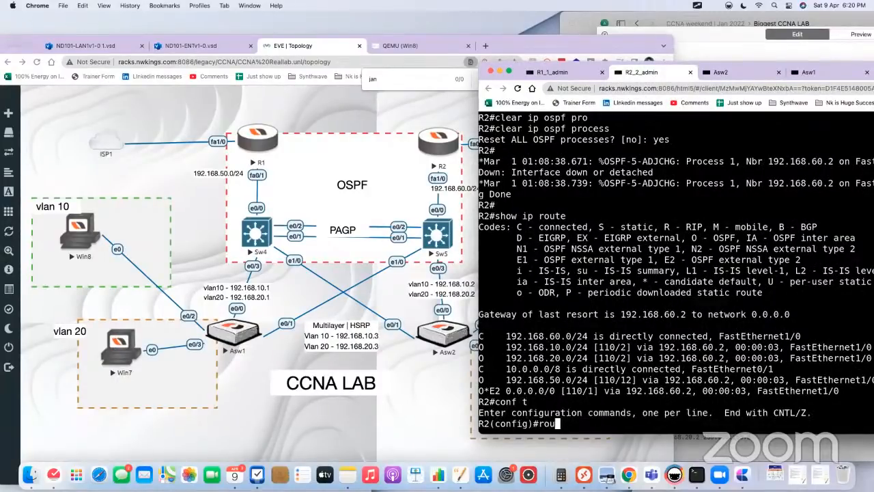
text(ter ospf 1)
key(Return)
key(Up)
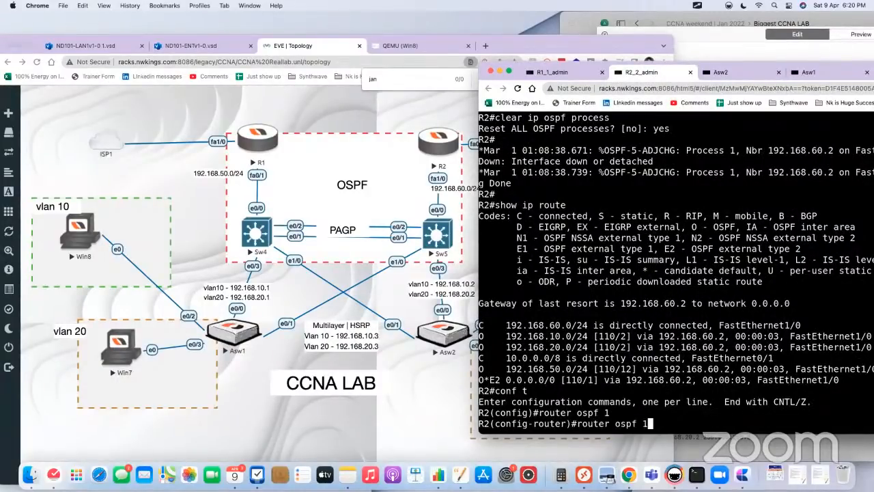
key(Up)
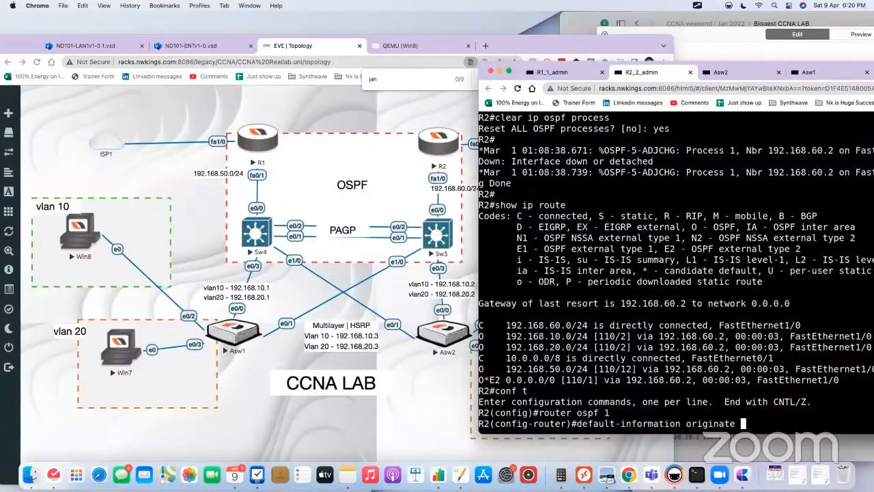
text(me)
key(Tab)
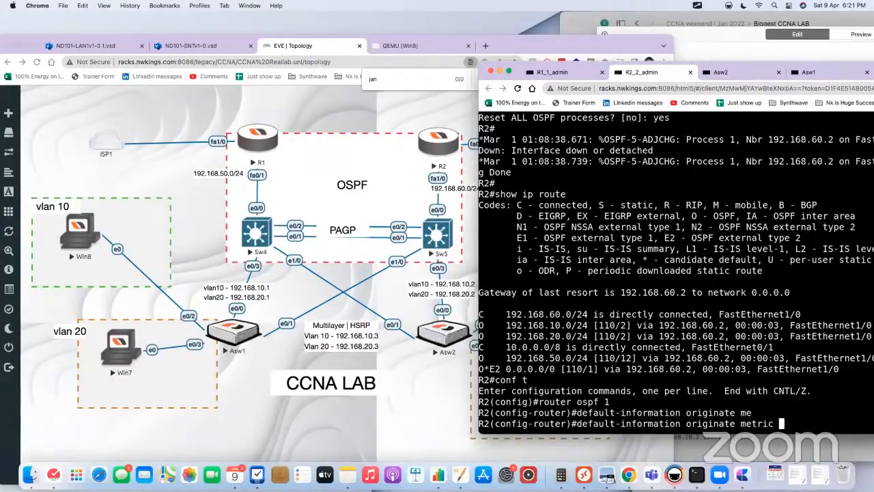
text(5)
key(Return)
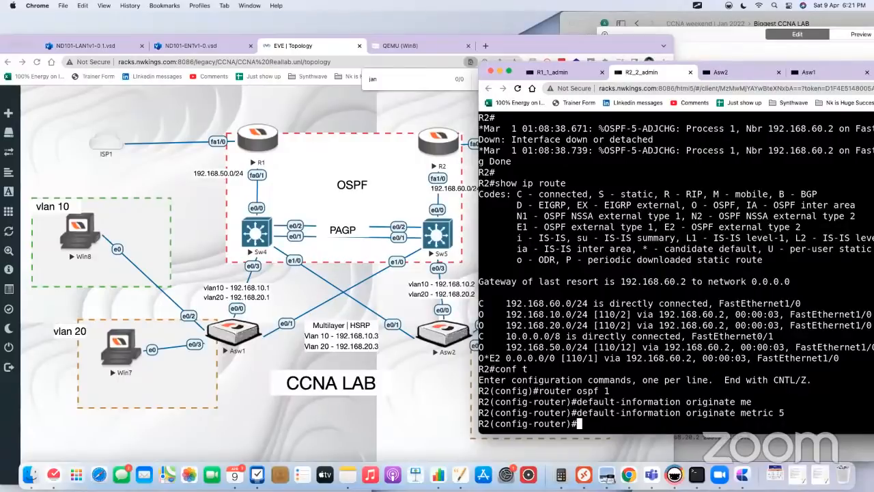
Step: Switch to the Biggest CCNA LAB note in Craft and review the default-information originate configuration in R1's code block
click(723, 48)
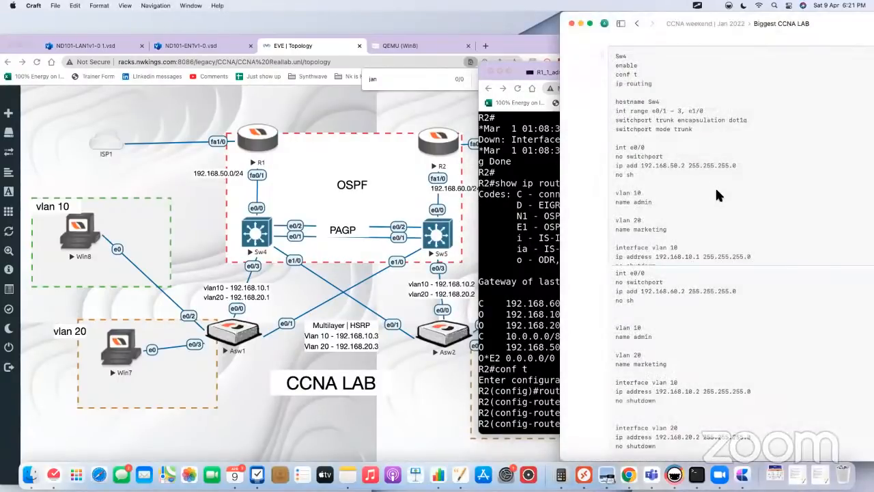
scroll(685, 169, down, 10)
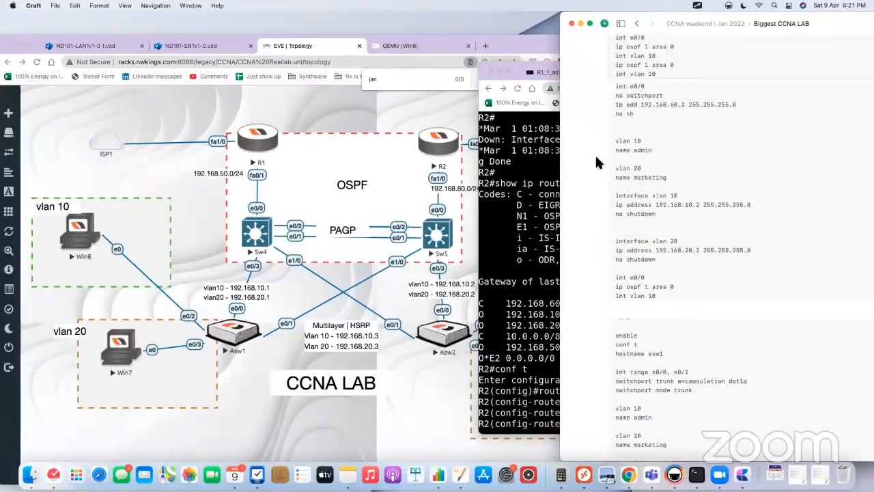
scroll(598, 150, down, 10)
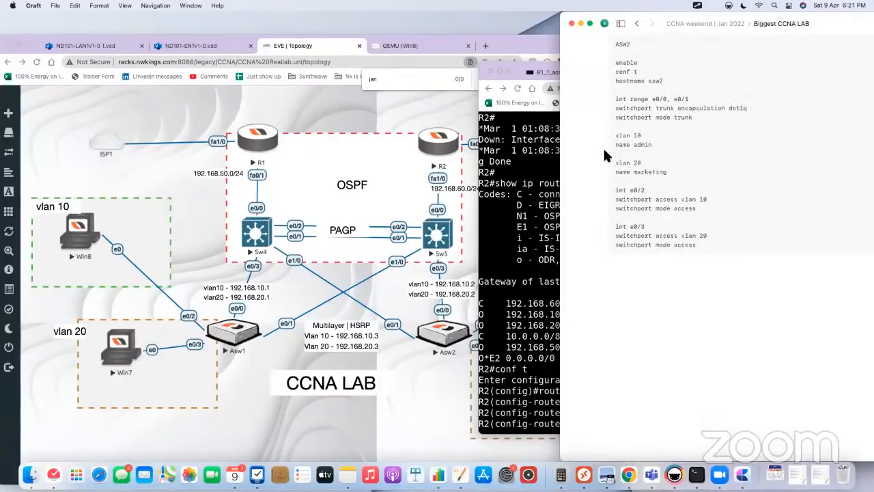
scroll(603, 146, up, 20)
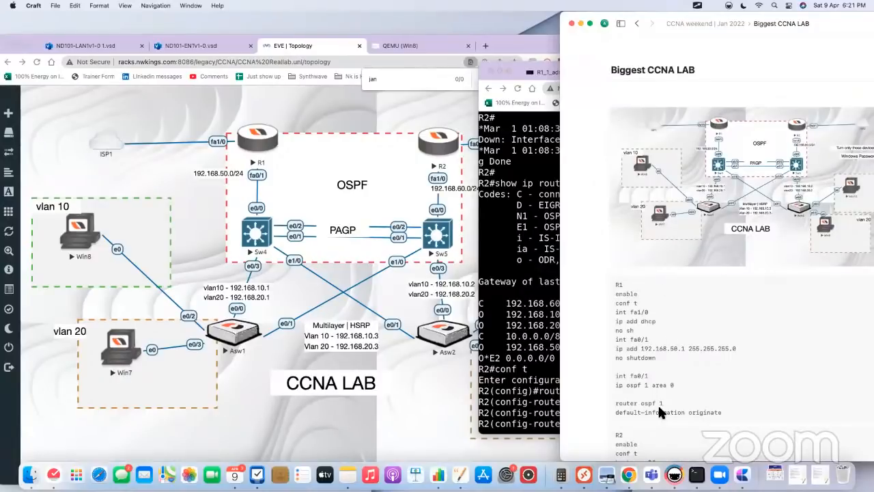
click(658, 403)
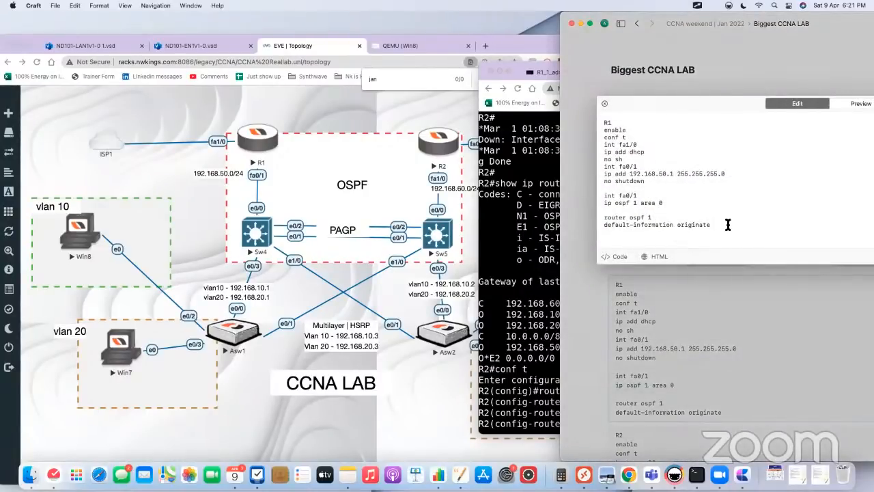
drag(728, 225, 605, 220)
click(623, 308)
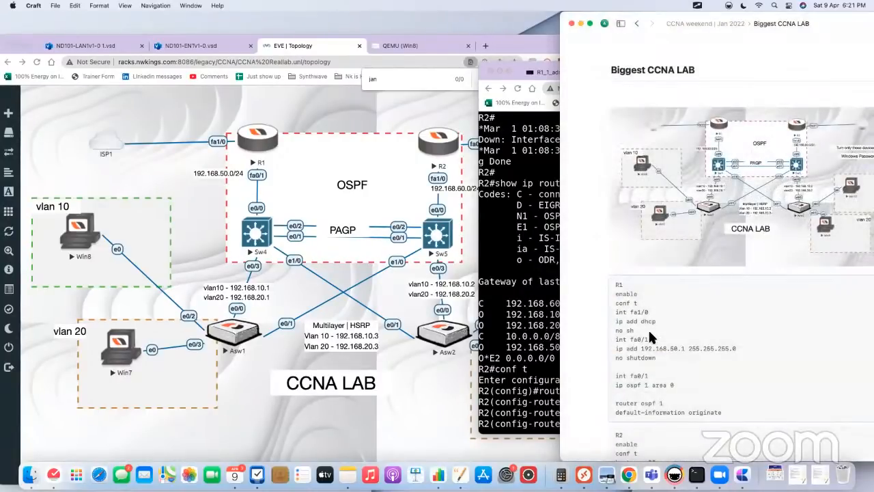
Step: In R2's code block of the note, append metric 5 to the default-information originate line and close the editor
scroll(649, 328, down, 5)
click(671, 355)
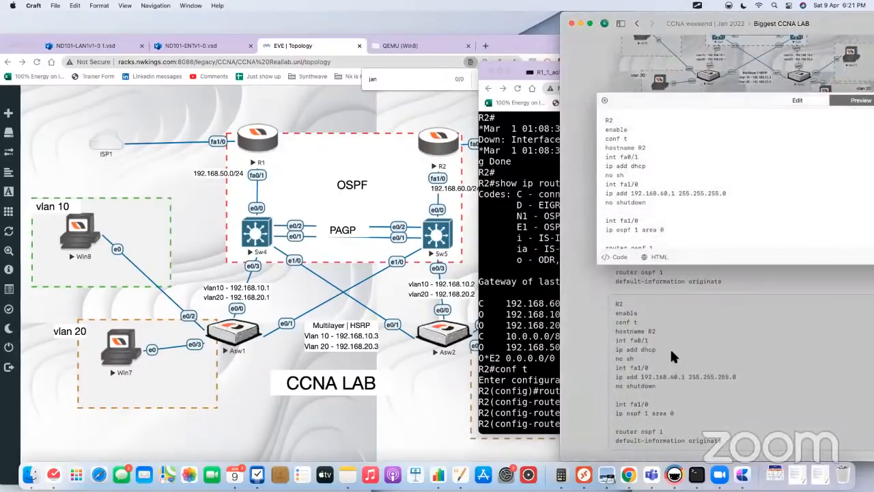
click(668, 206)
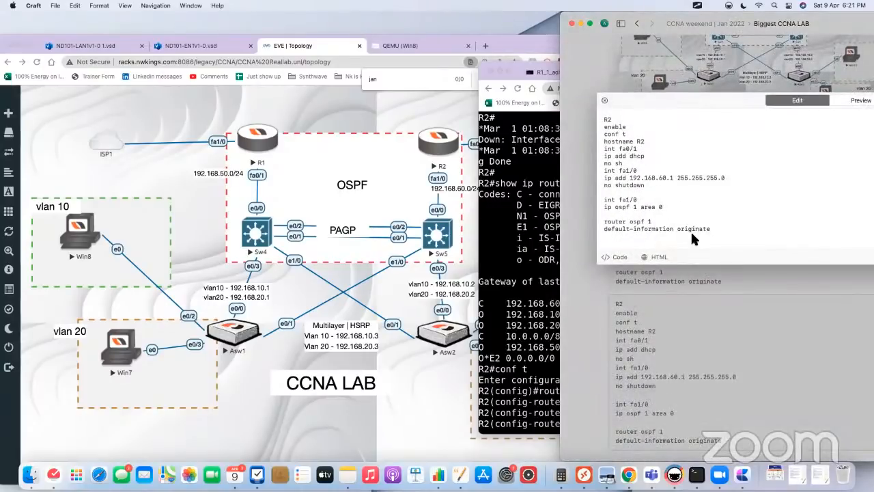
text(metric 5)
click(697, 269)
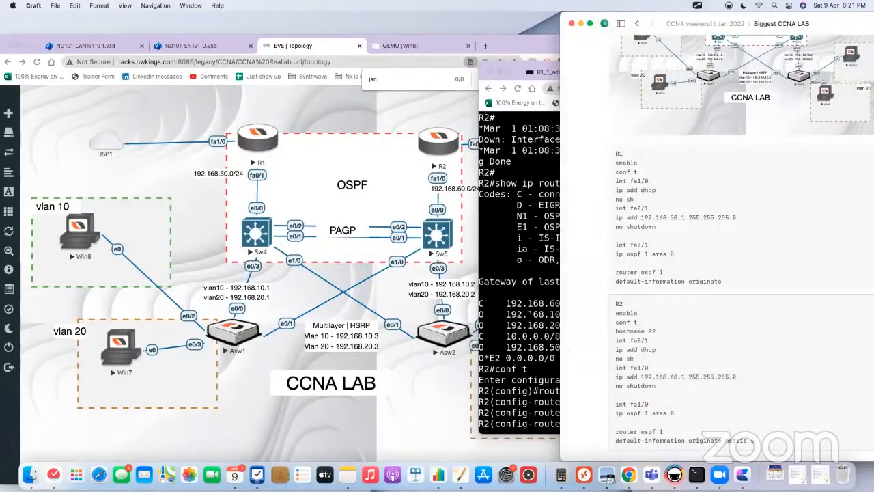
Step: Return to R2's console and exit the OSPF router configuration to global configuration mode
click(509, 341)
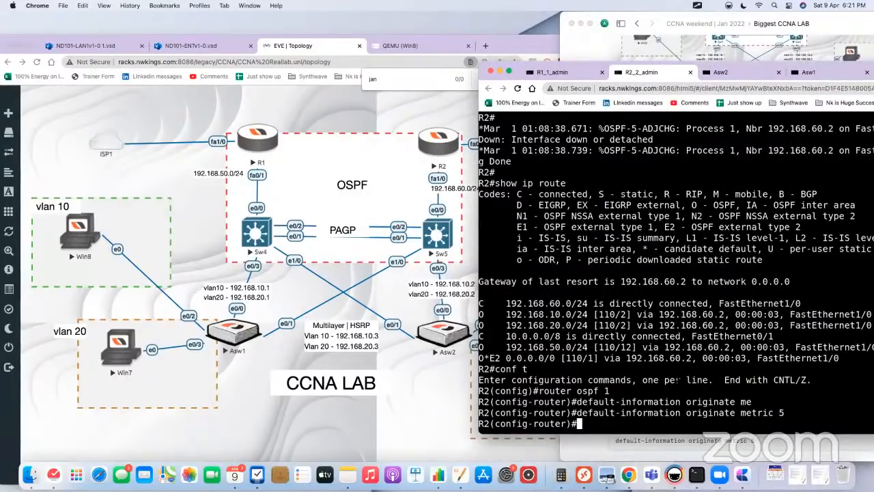
click(261, 234)
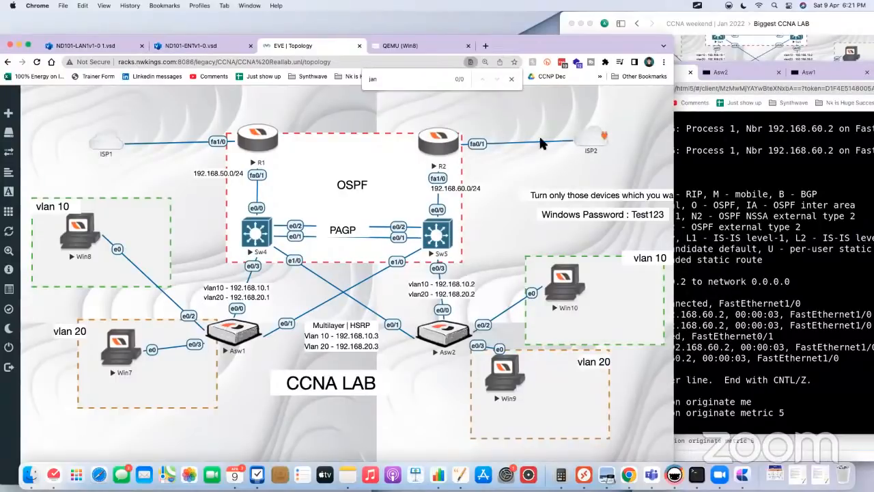
click(437, 143)
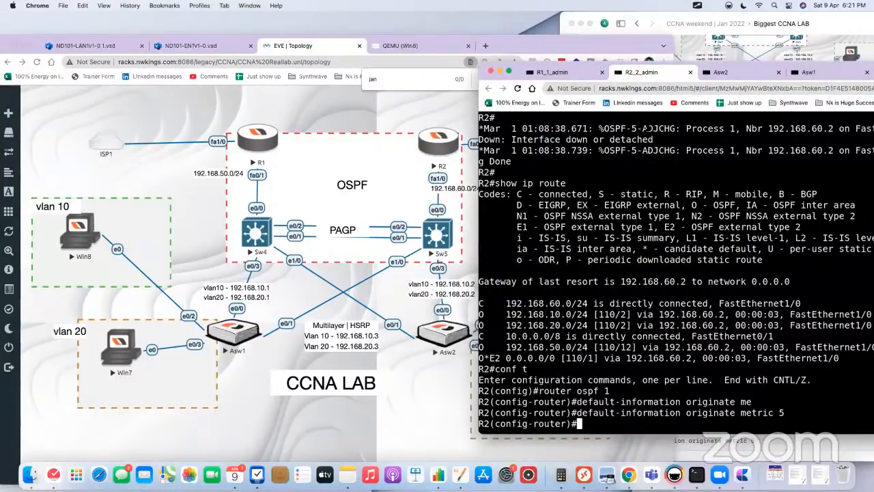
key(Return)
key(Return)
key(Return)
text(acc)
key(Tab)
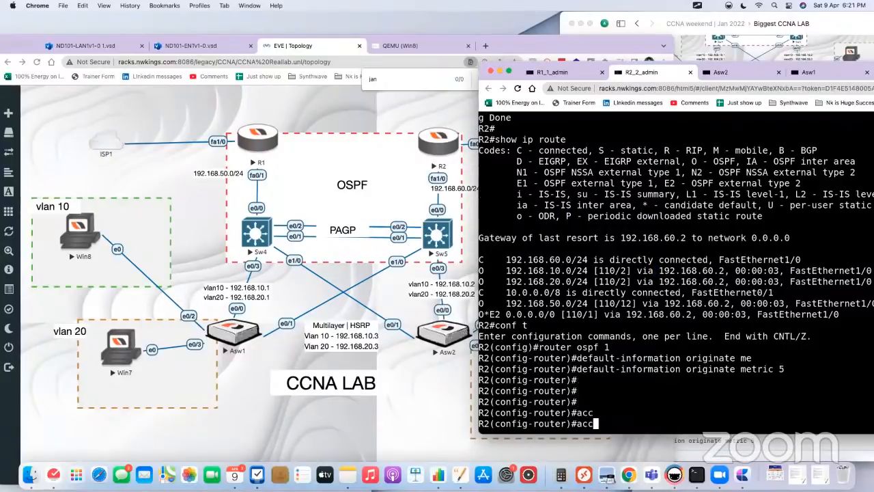
text(e)
key(BackSpace)
key(BackSpace)
key(BackSpace)
key(BackSpace)
text(ex)
key(Return)
key(Return)
key(Return)
key(Return)
key(Return)
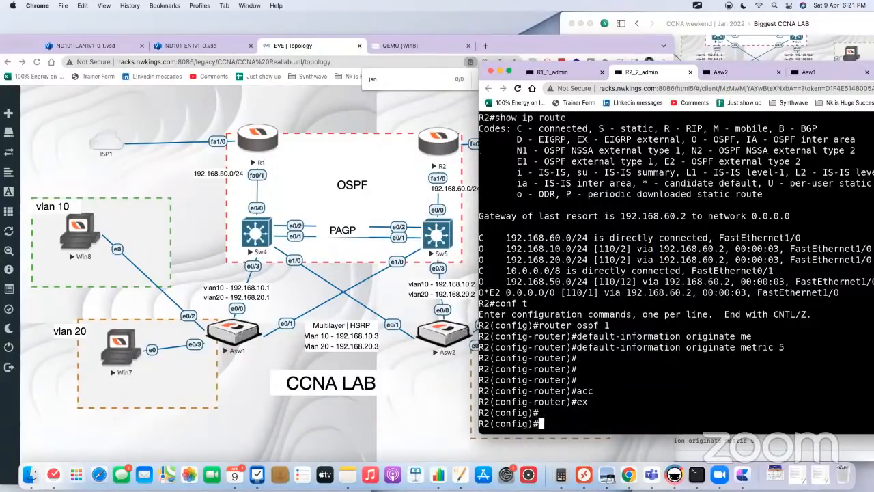
Step: On R2, create access-list 1 permitting 192.168.10.0 with wildcard mask 0.0.0.255
text(acc)
key(Tab)
text(1 per)
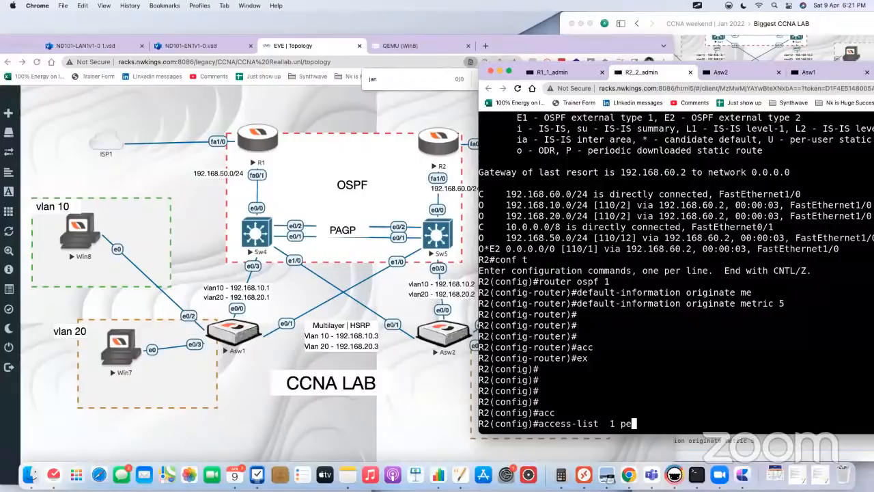
key(Tab)
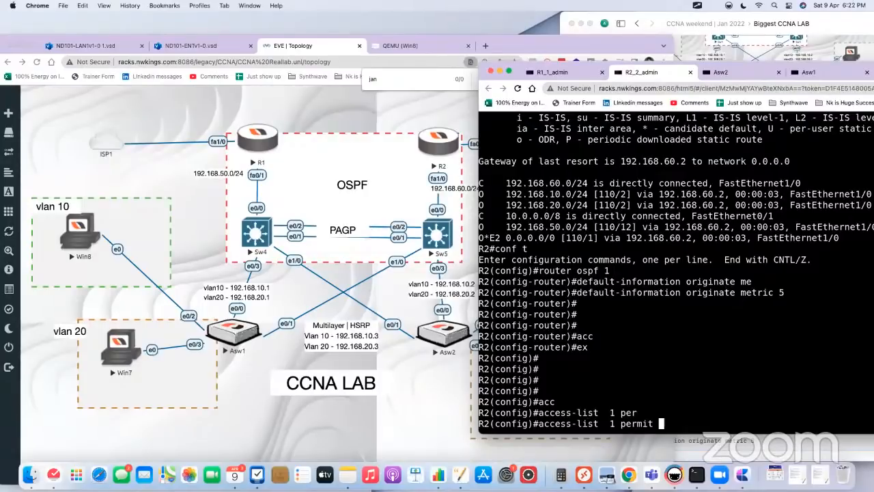
text(192.168.10.0 0.0.0.255)
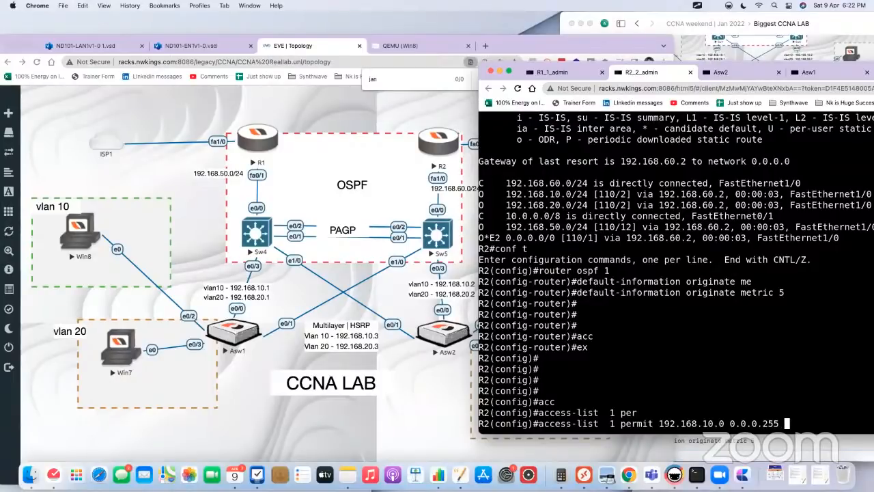
key(Return)
Step: Add a second access-list 1 entry on R2 permitting 192.168.20.0 with wildcard mask 0.0.0.255
key(Up)
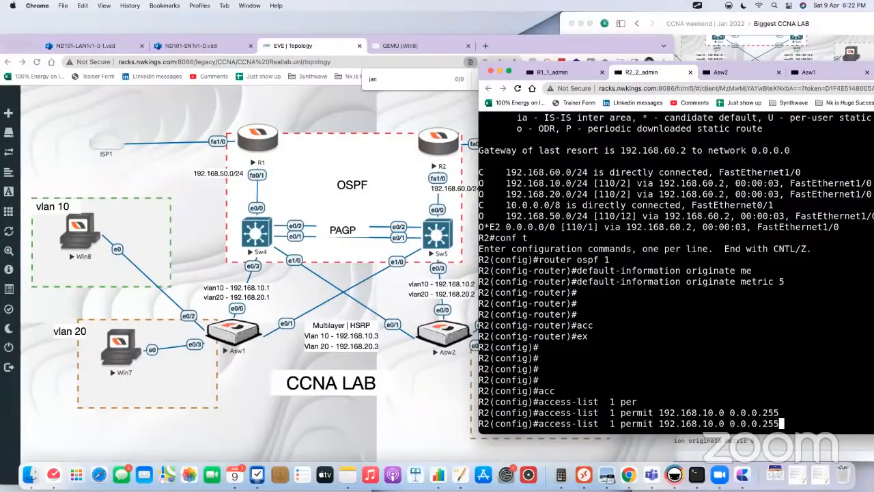
key(Left)
key(Left)
key(Left)
key(Left)
key(Left)
key(Left)
key(Left)
key(Left)
key(Left)
key(Left)
key(Left)
key(Left)
key(Left)
key(BackSpace)
text(2)
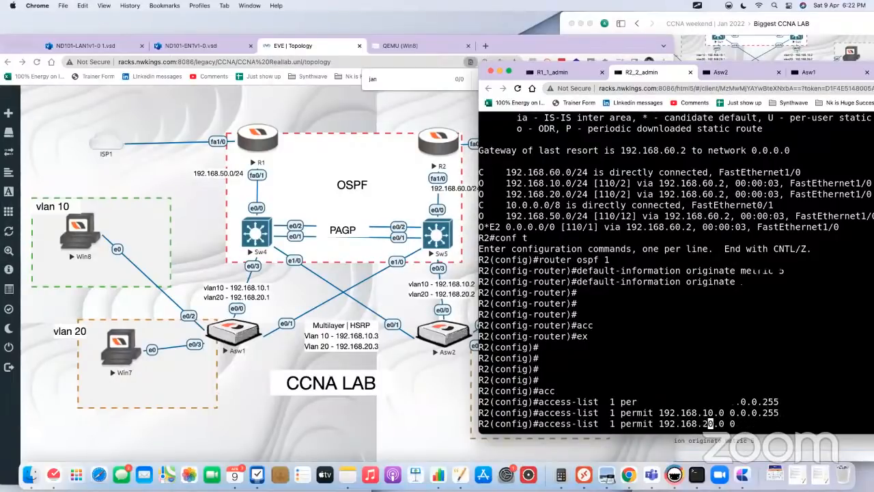
key(Return)
key(Return)
Step: Configure NAT overload on R2 with ip nat inside source list 1 interface fa0/1 overload
text(ip nat in)
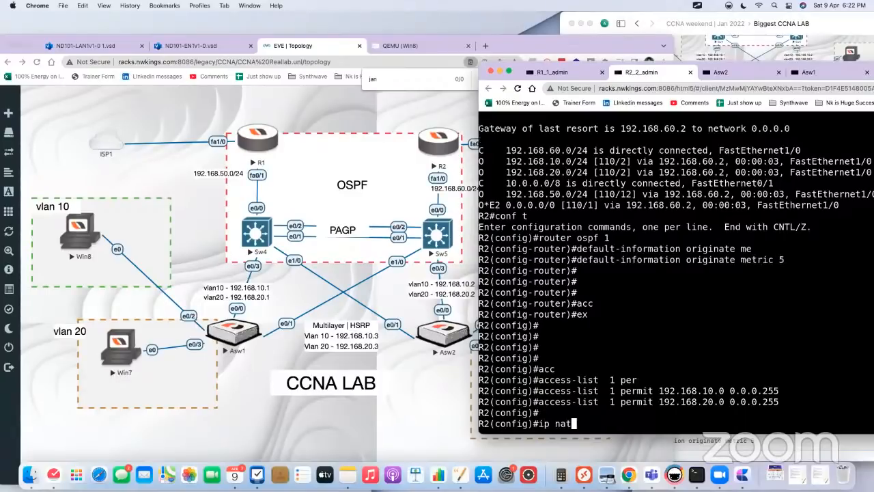
key(Tab)
text(so)
key(Tab)
text(li)
key(Tab)
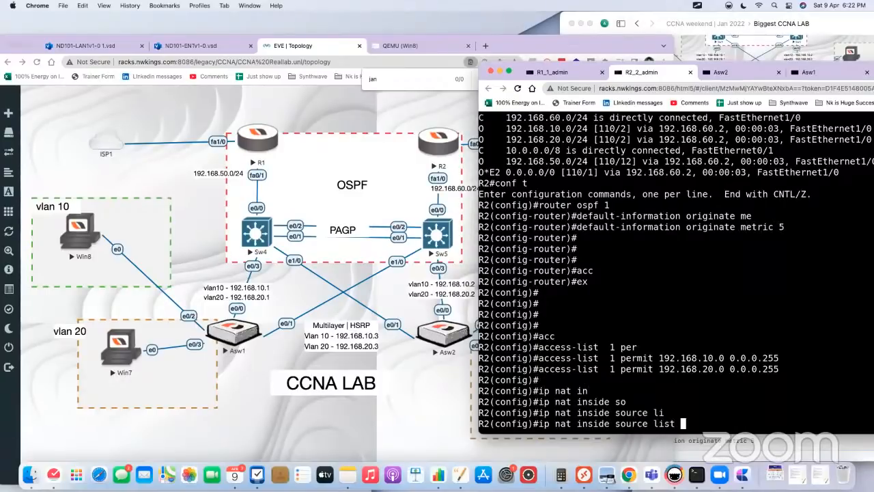
text(1 in)
key(Tab)
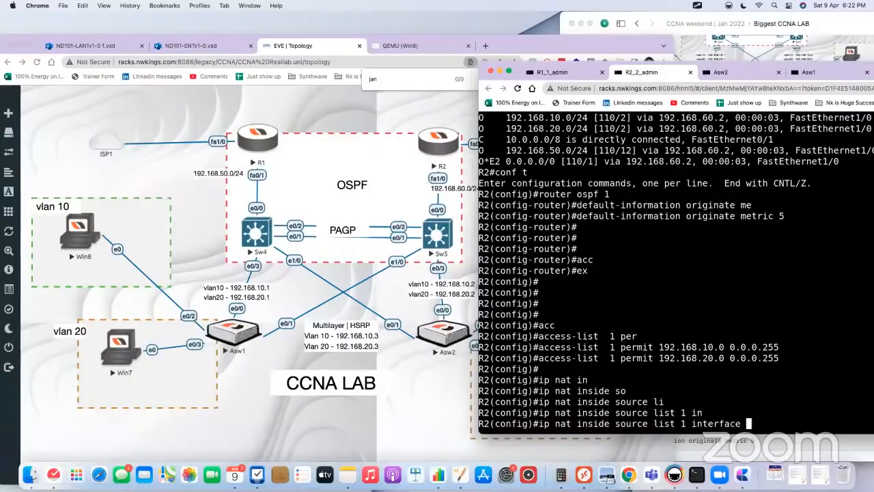
click(429, 110)
click(724, 253)
text(fa0/1 ov)
key(Tab)
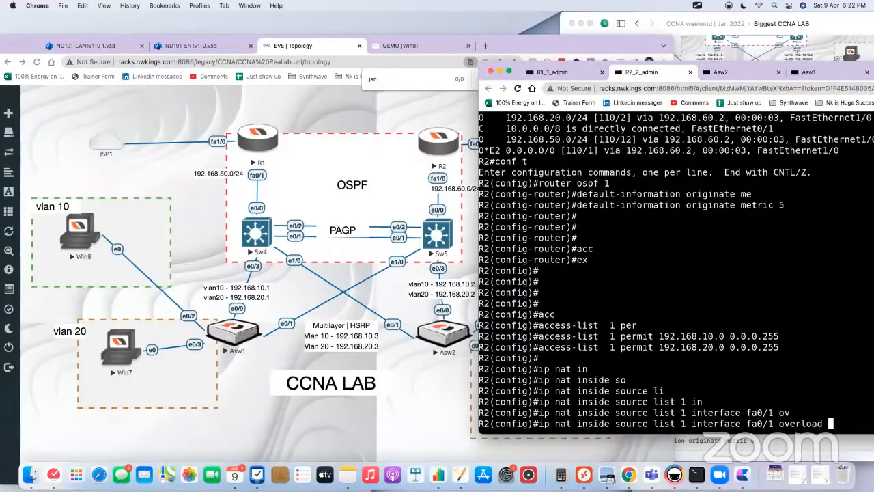
key(Return)
key(Return)
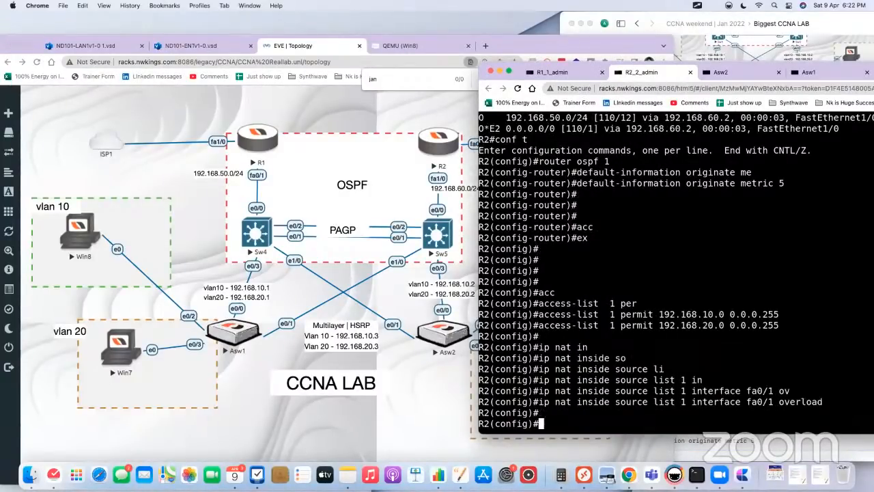
Step: Set R2's interface fa1/0 as the NAT inside interface
text(i)
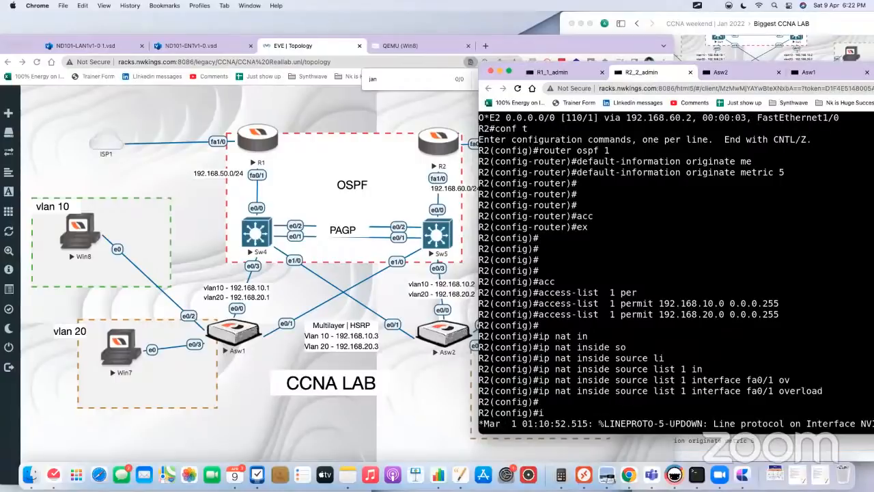
text(nt fa1/0)
key(Return)
text(nat in)
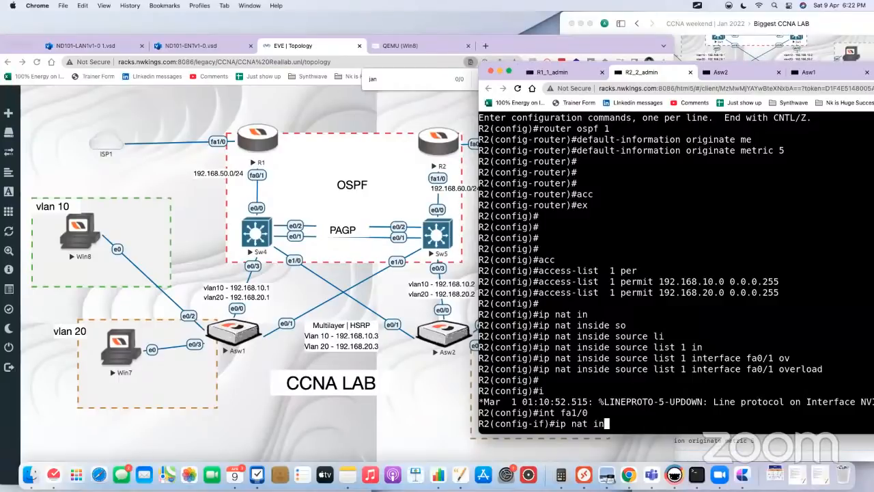
key(Tab)
key(Return)
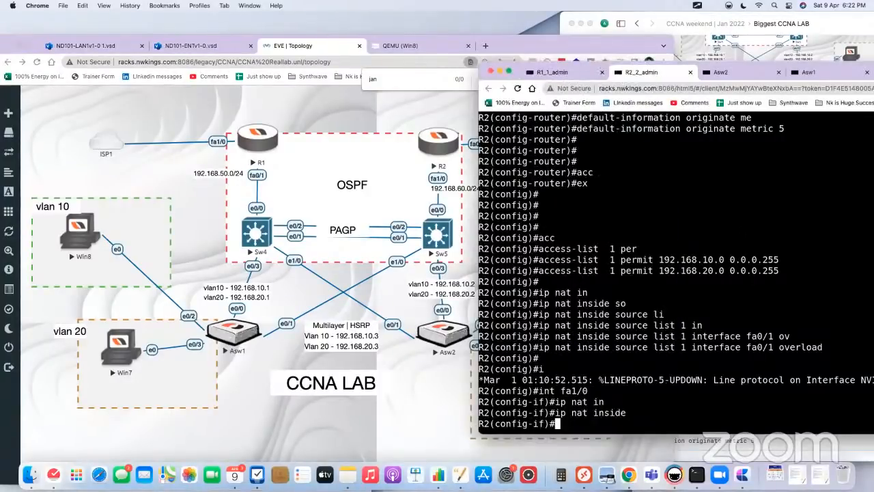
Step: Set R2's interface fa0/1 as the NAT outside interface
text(int fa0/1)
key(Return)
text(ip na)
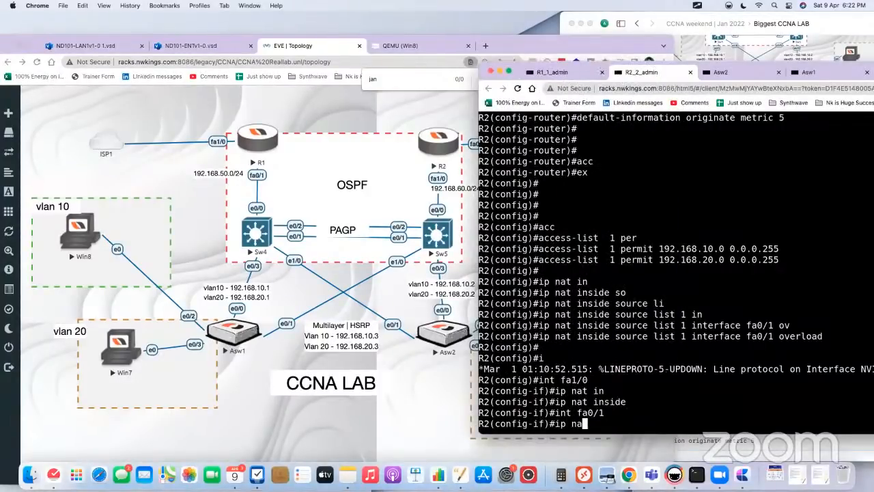
text(t oy)
key(Tab)
key(BackSpace)
text(u)
key(Tab)
key(Return)
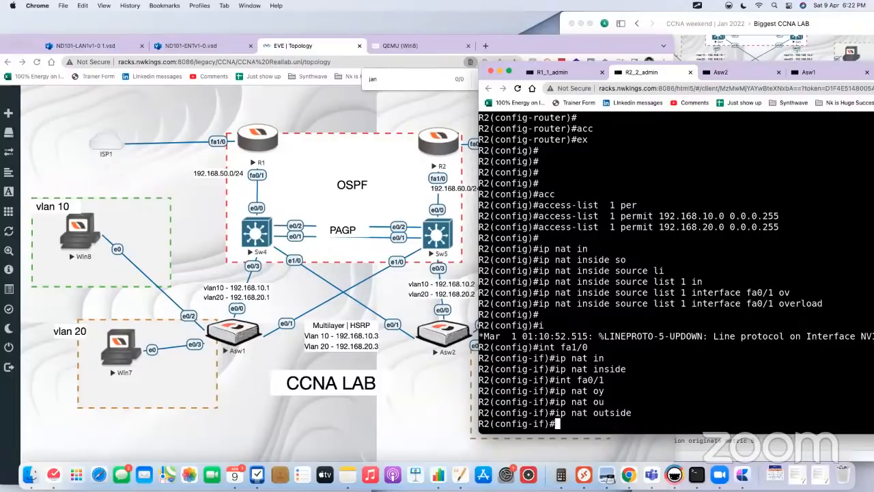
key(Return)
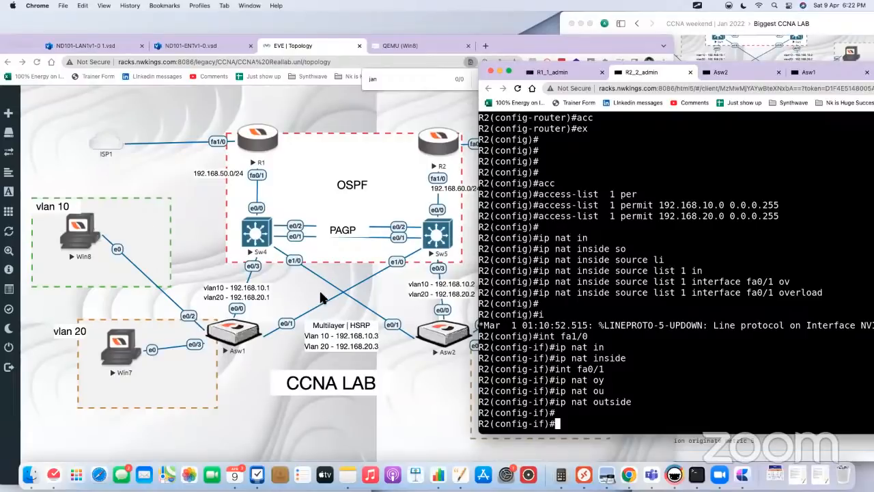
Step: Switch to R1's console and save its configuration with the write command
click(407, 116)
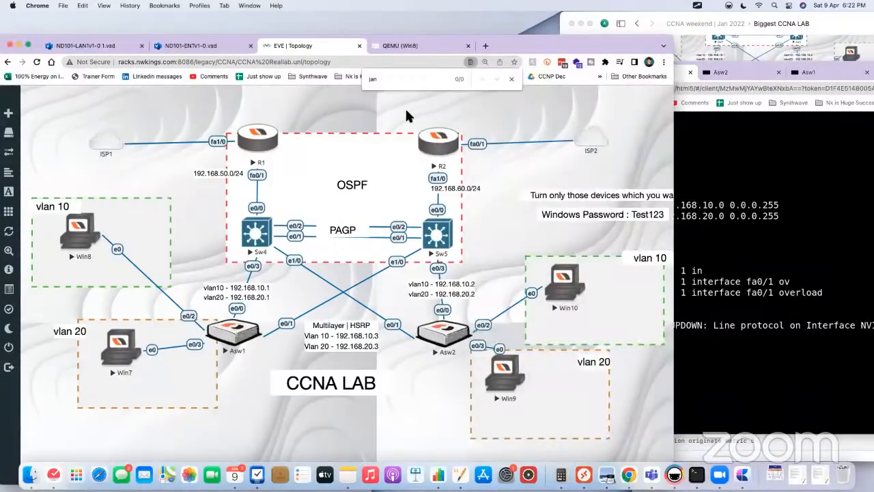
click(733, 210)
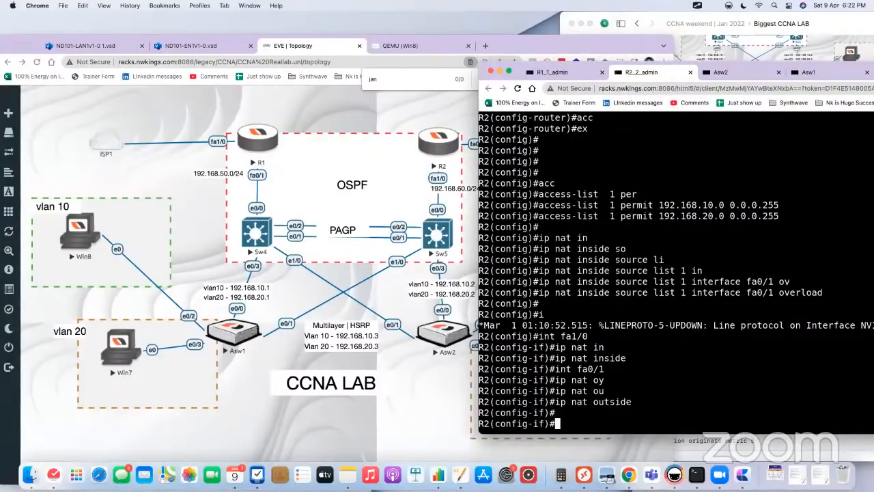
click(565, 73)
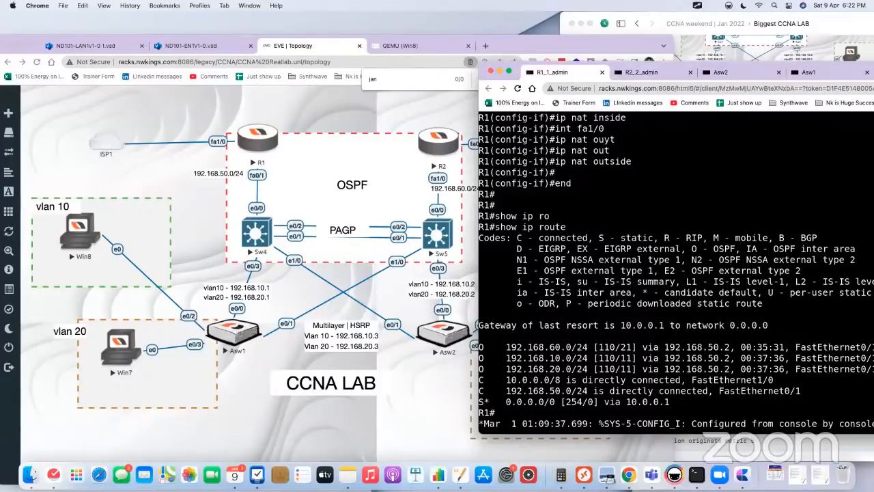
key(Return)
key(Return)
text(wr)
key(Tab)
key(Return)
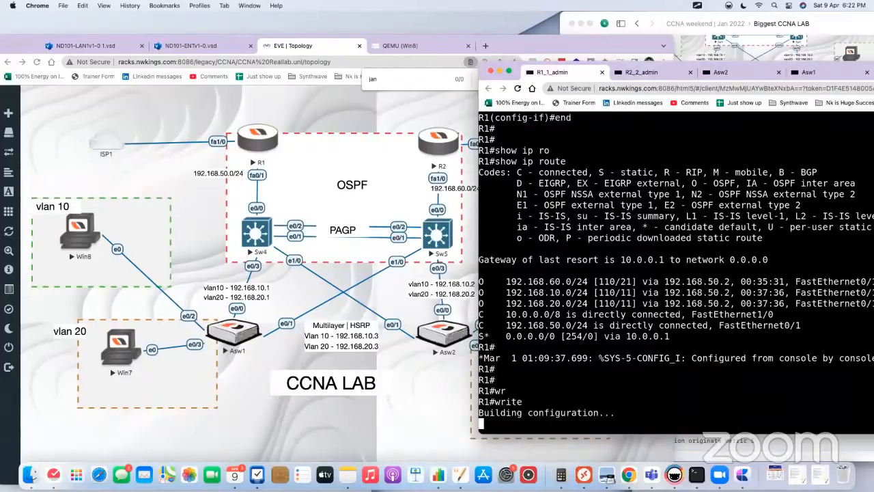
Step: Return to R2's console, end configuration mode and save the configuration with the write command
click(635, 73)
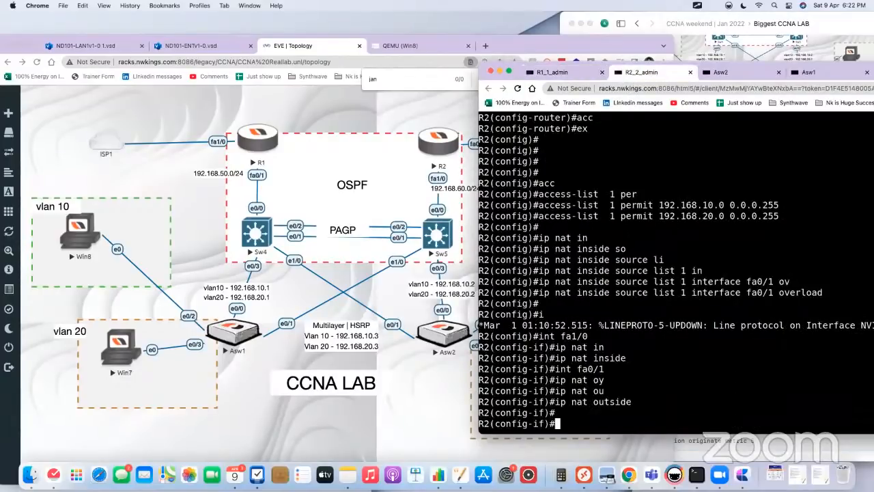
text(end)
key(Return)
key(Return)
text(wr)
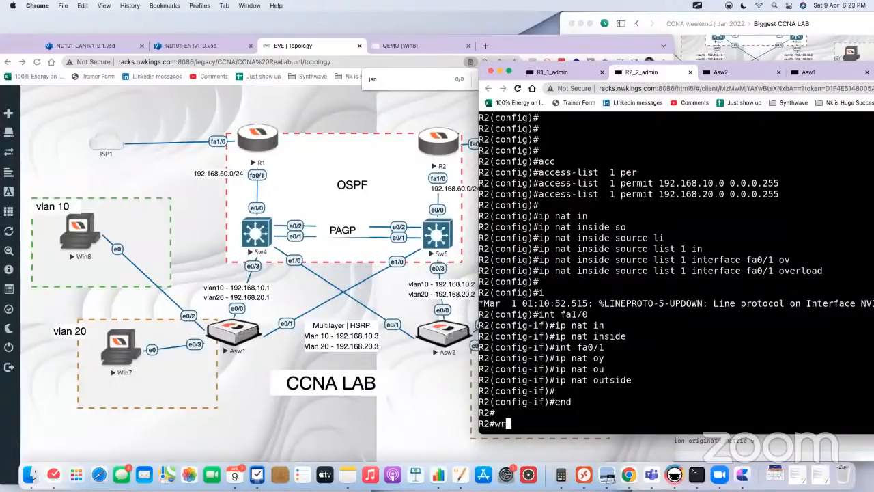
key(Tab)
key(Return)
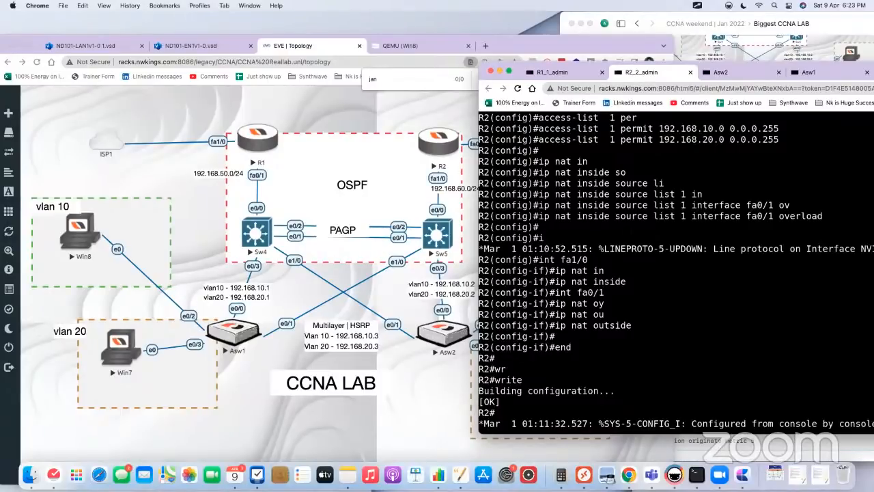
Step: Open the Win8 virtual machine, reload its Google search page and move the window so the VM's taskbar is visible
click(553, 72)
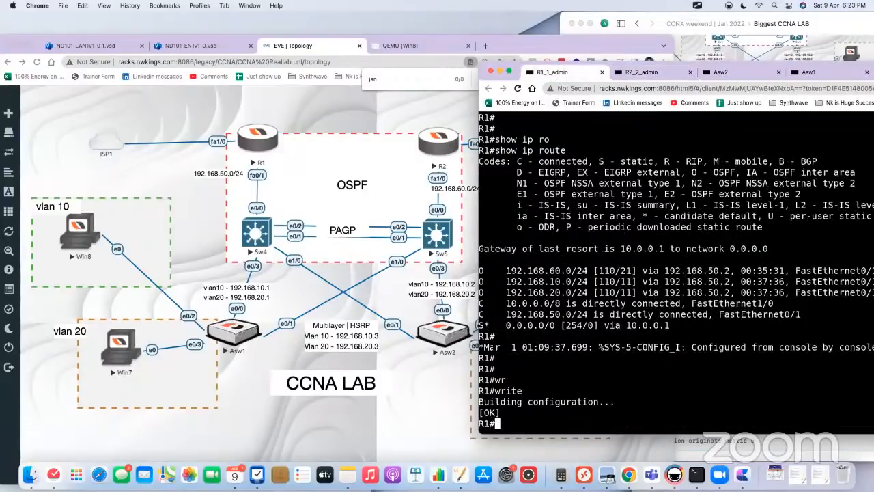
click(80, 236)
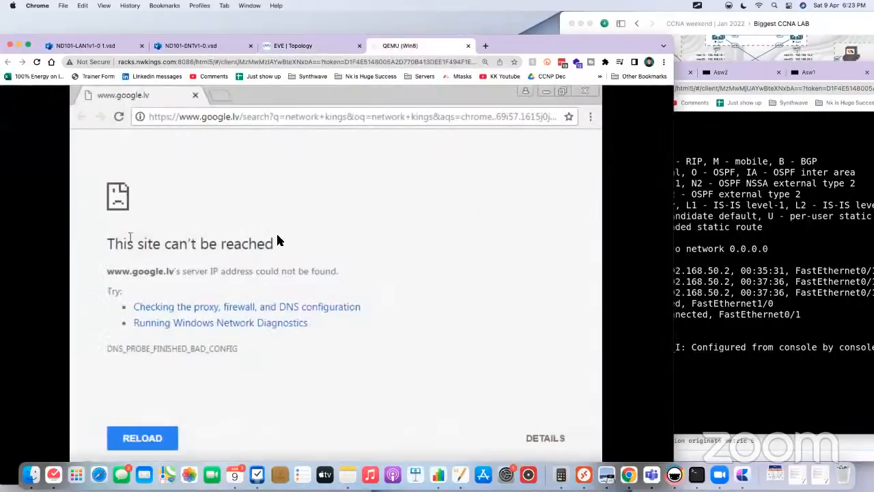
click(119, 117)
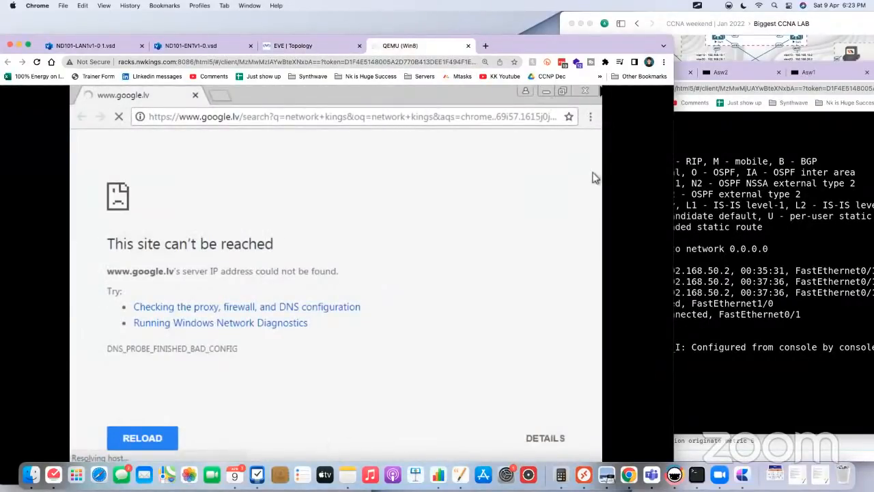
drag(594, 55, 660, 30)
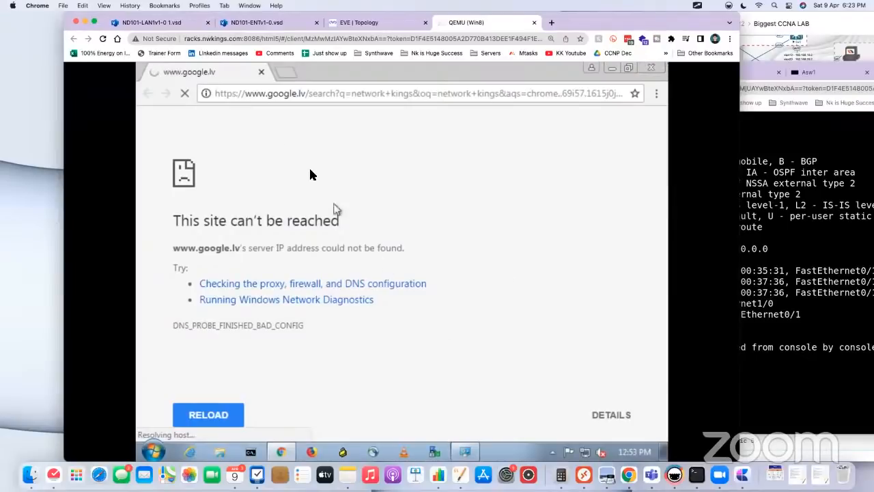
Step: Open Command Prompt on the Win8 machine and ping google.com
click(251, 452)
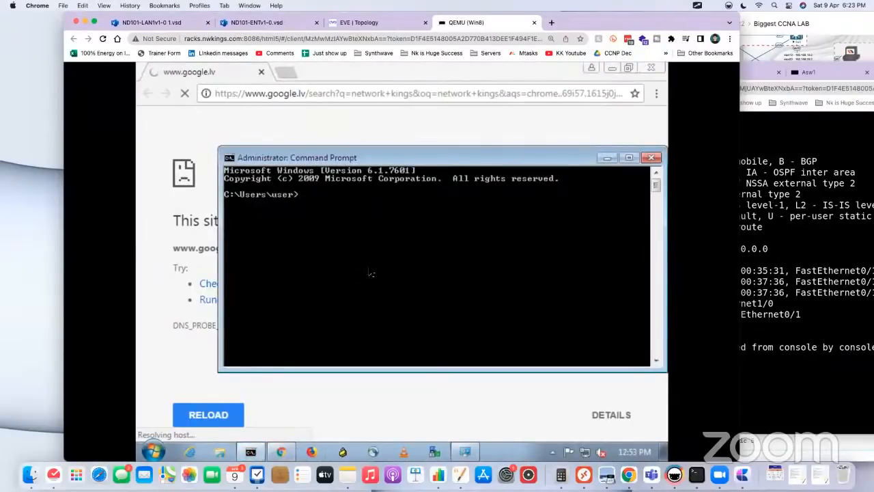
text(ping google.com)
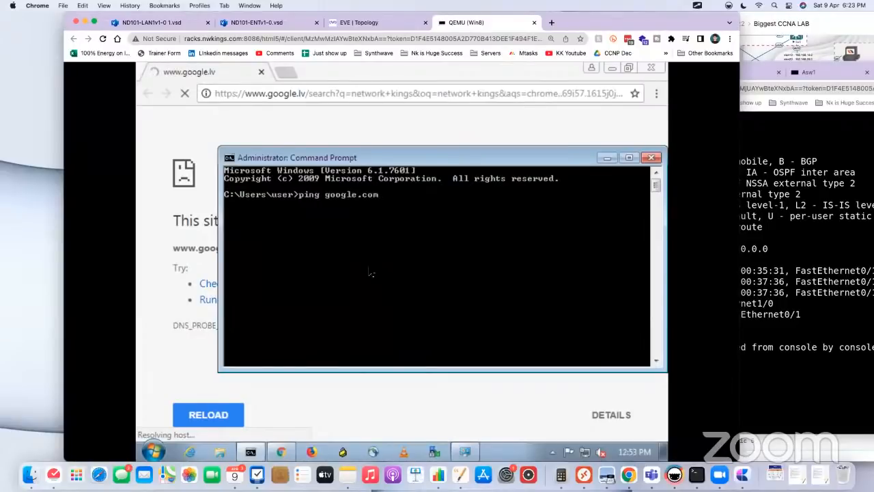
key(Return)
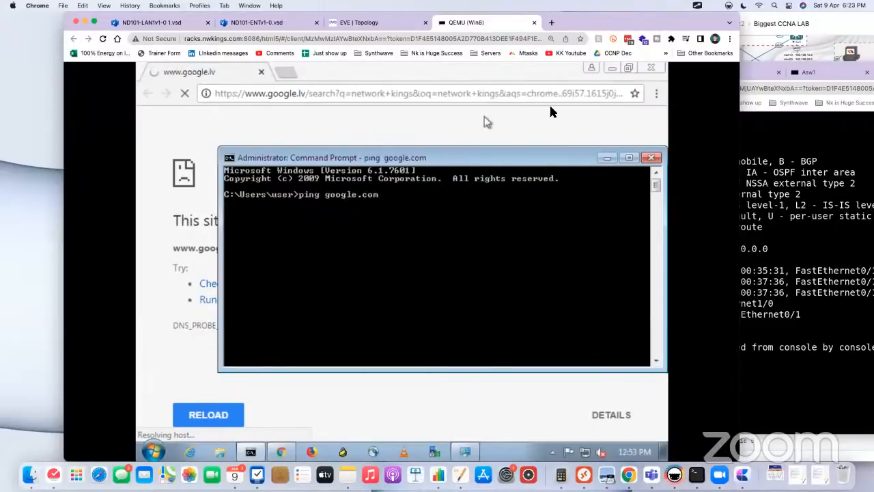
Step: Close the browser on the Win8 machine, check the lab topology and return to Win8's Command Prompt
click(659, 67)
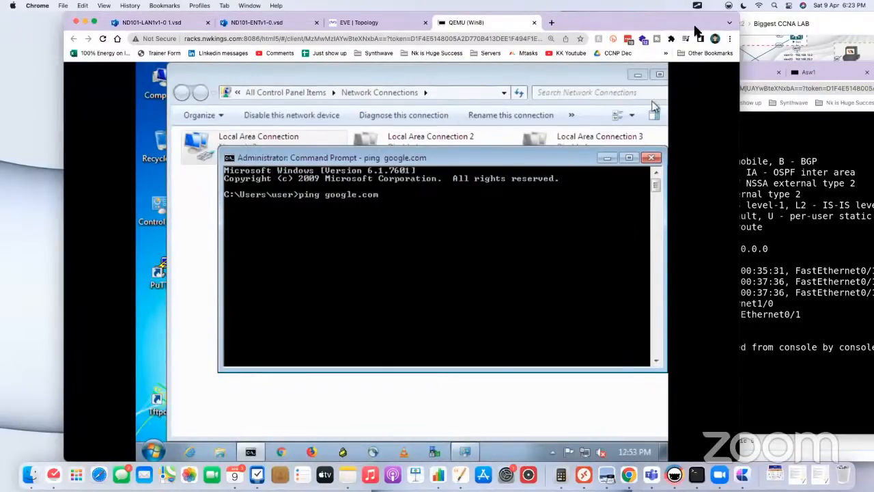
drag(694, 28, 713, 50)
click(383, 45)
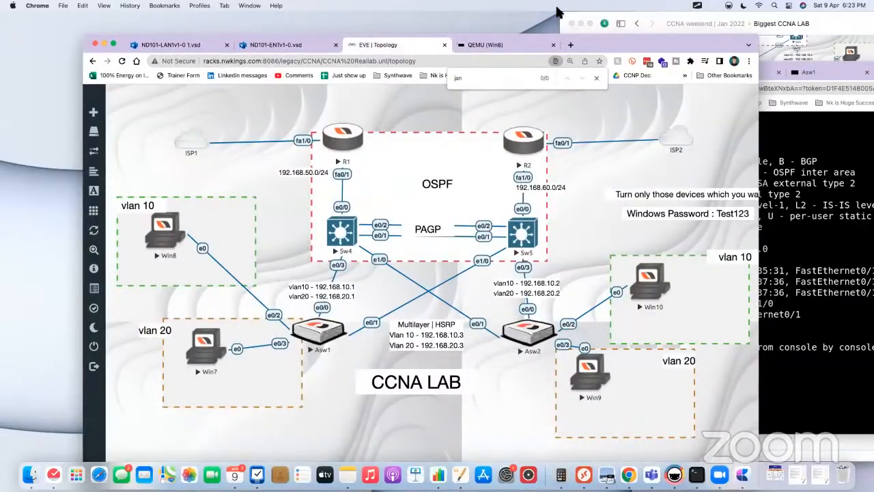
click(506, 44)
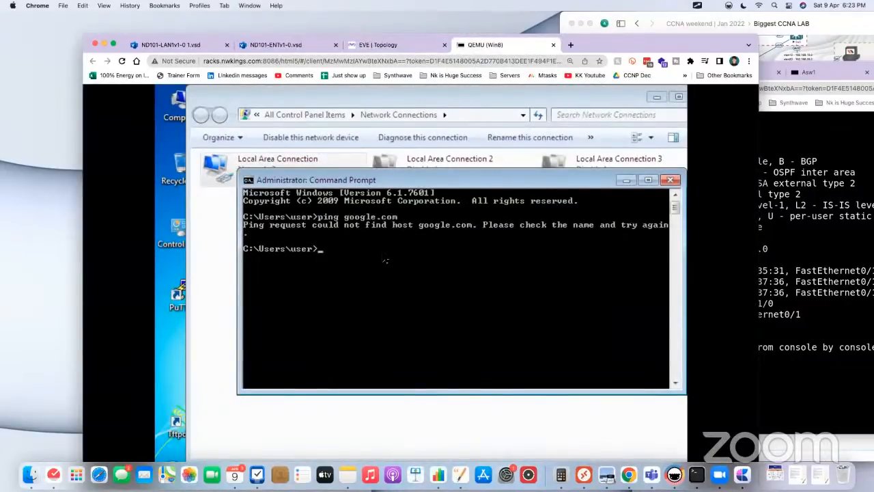
drag(657, 48, 657, 26)
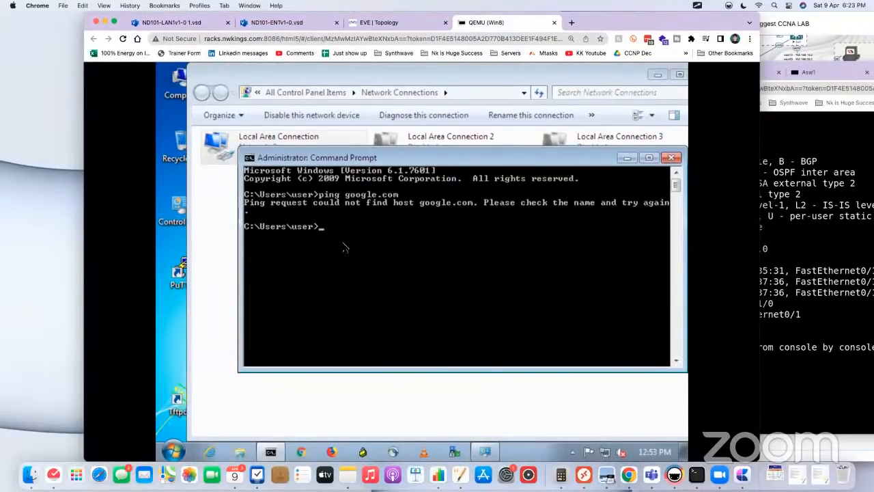
Step: Ping 8.8.8.8 twice from the Win8 machine's Command Prompt
text(8.8.8.8)
key(Return)
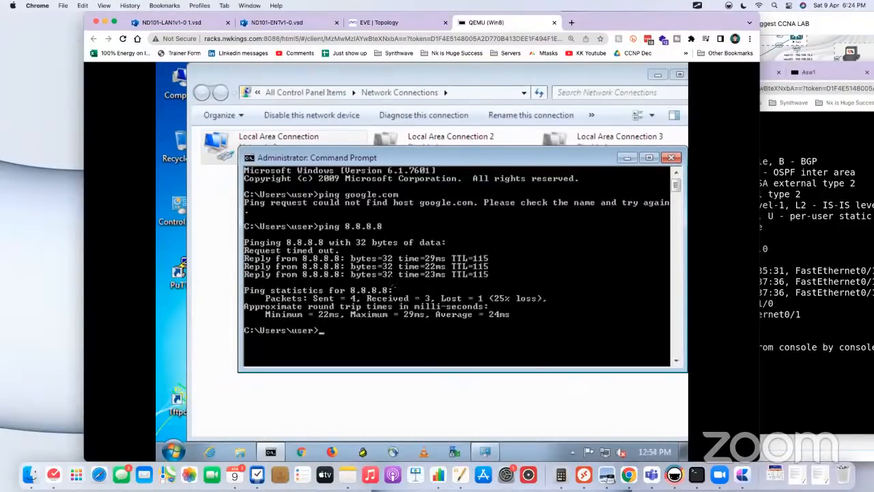
key(Up)
key(Return)
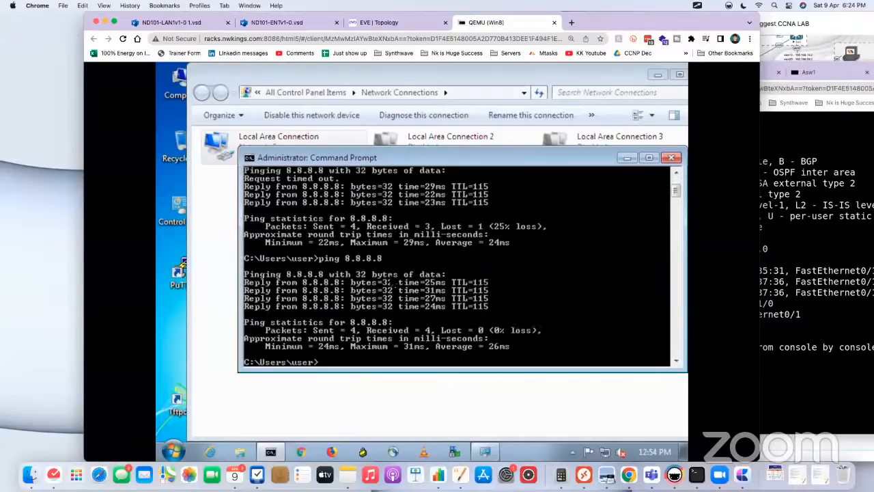
Step: Try to trace the route from Win8 without name resolution by running tracert 8.8.8.8 -d
key(Return)
key(Return)
text(tracert)
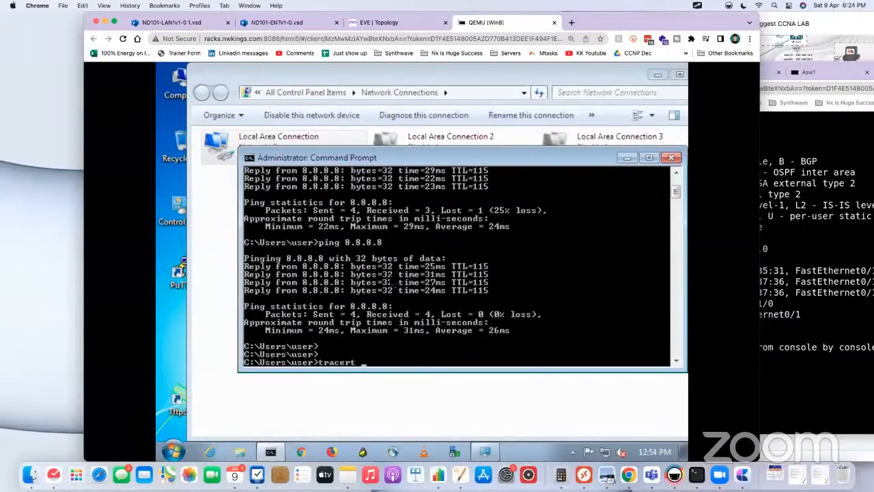
text( 8.8.8.8 -d)
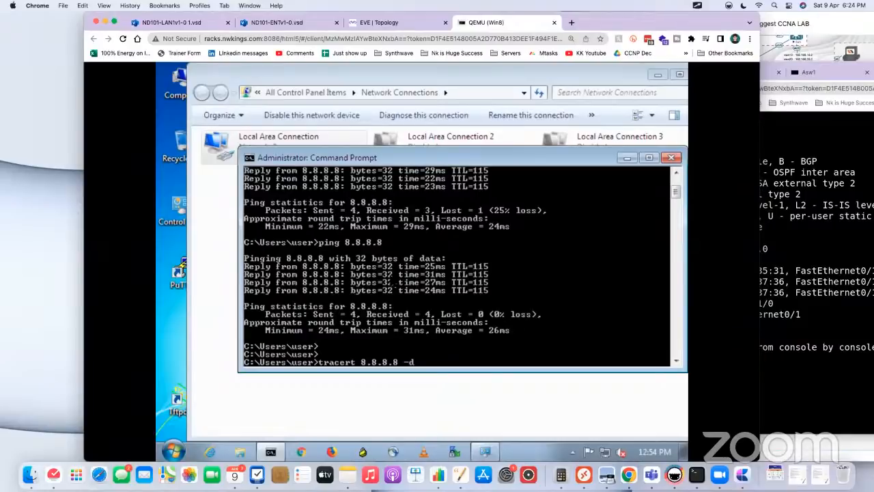
key(Return)
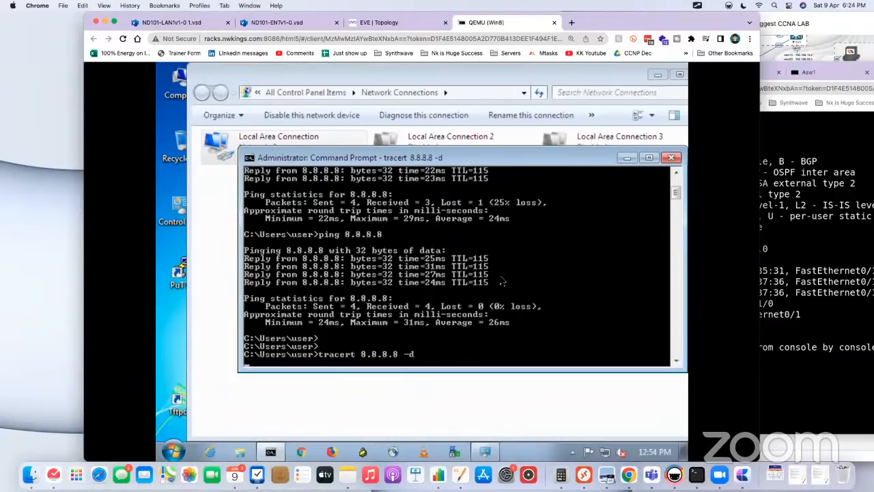
Step: Rerun the trace to 8.8.8.8 without the -d option, as tracert 8.8.8.8
drag(690, 27, 700, 37)
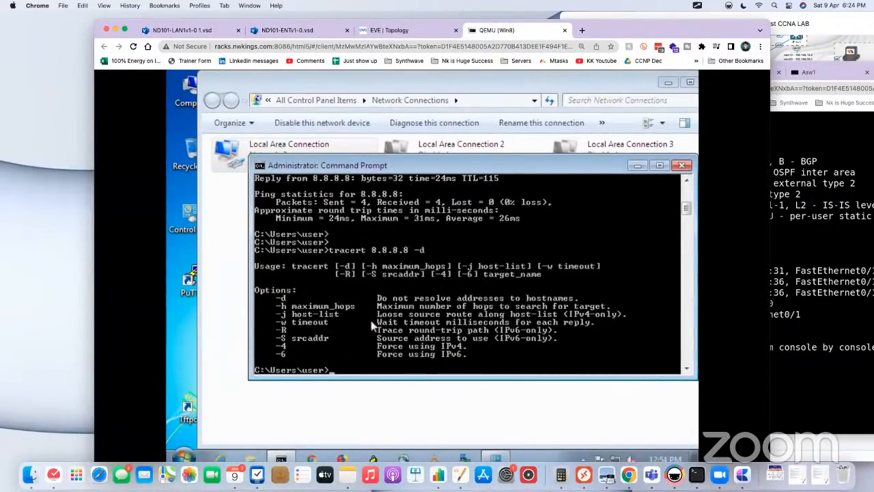
key(Up)
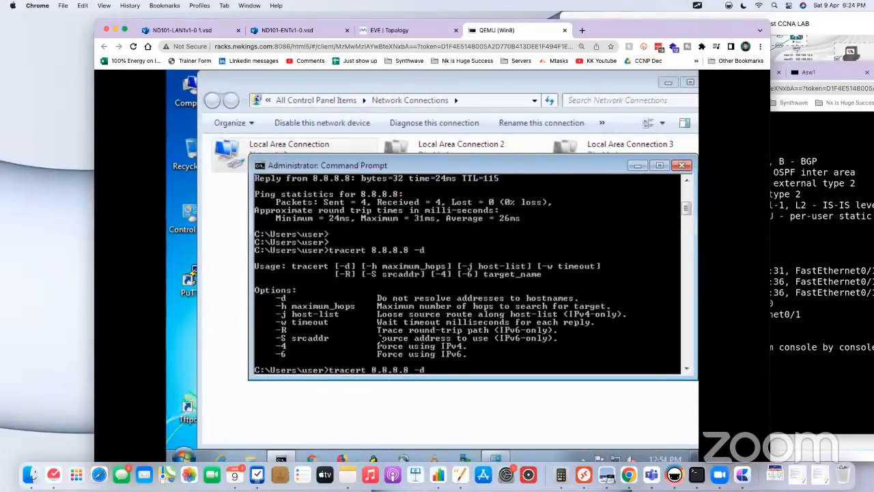
key(BackSpace)
key(Return)
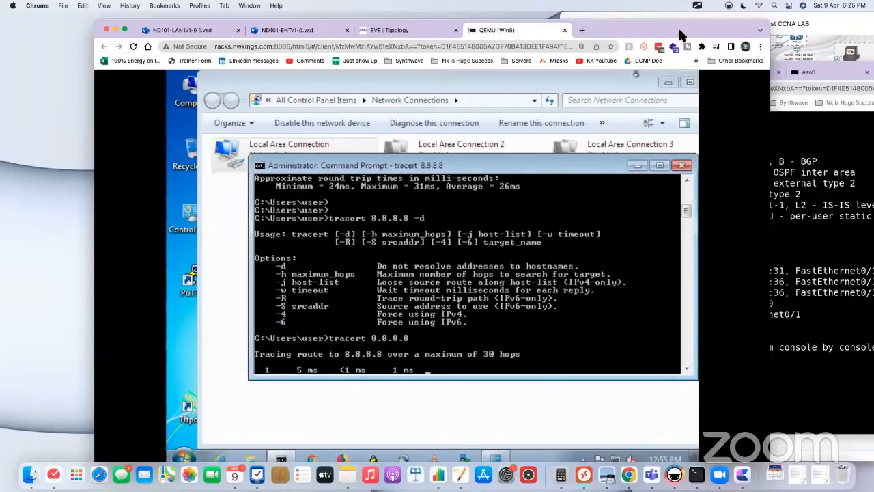
Step: Switch to the EVE lab topology and show the ScreenBrush annotation overlay on it
drag(678, 27, 680, 37)
click(412, 44)
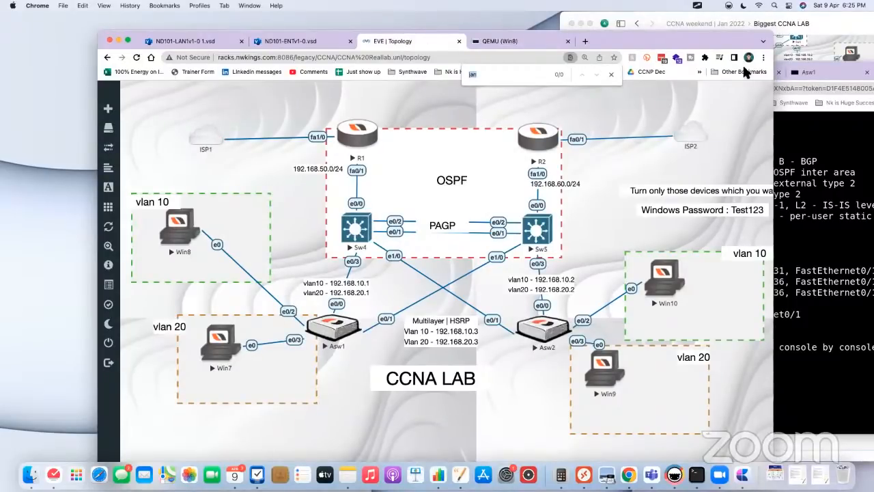
click(788, 6)
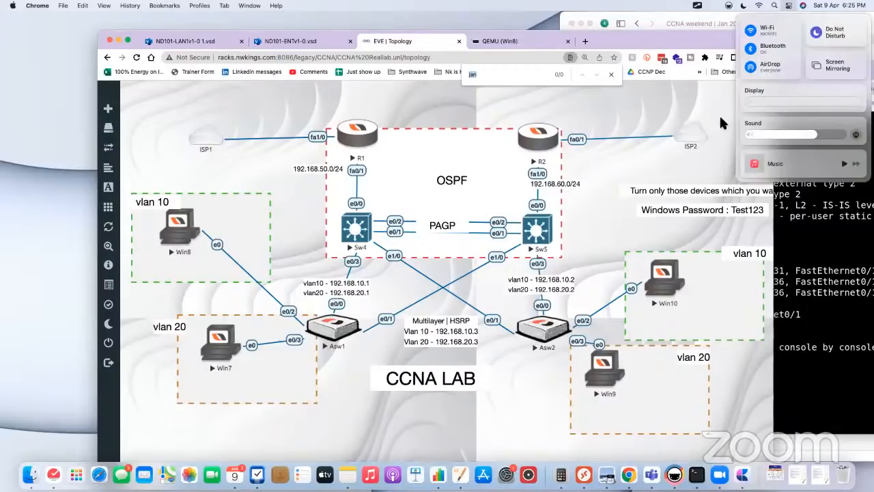
click(710, 55)
click(697, 5)
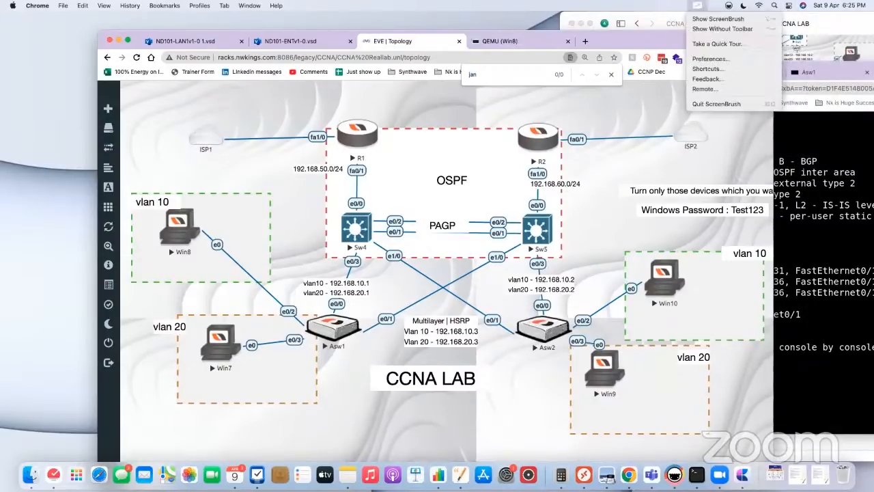
click(703, 18)
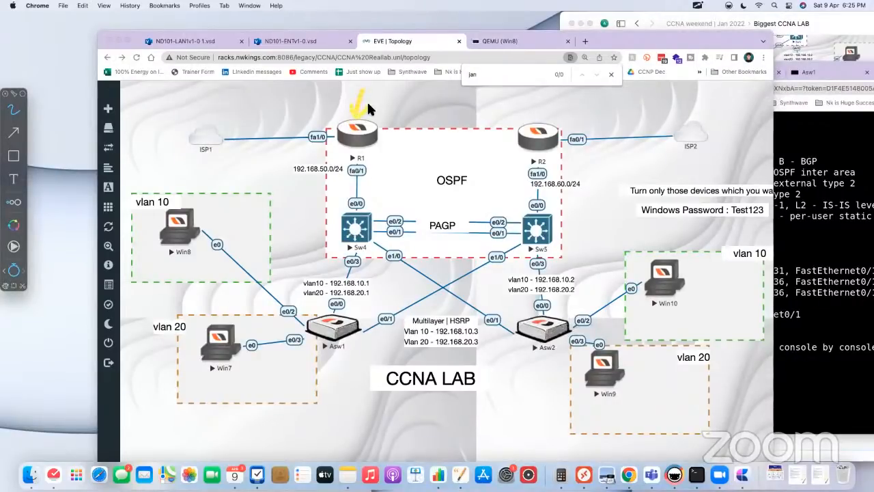
Step: Cross out R1 and draw the route paths from R1 and R2 to Sw4, plus Win8's path through Asw1, Sw4 and R1 towards ISP1
mouse_move(369, 103)
mouse_down()
mouse_move(347, 148)
mouse_move(372, 147)
mouse_up()
mouse_move(539, 159)
mouse_down()
mouse_move(533, 207)
mouse_move(383, 199)
mouse_move(367, 211)
mouse_move(374, 215)
mouse_up()
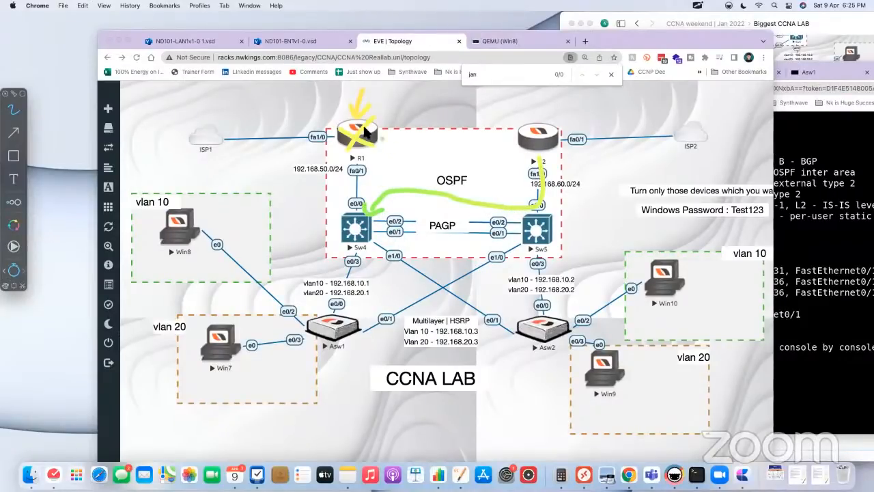
mouse_move(371, 119)
mouse_down()
mouse_move(351, 150)
mouse_move(369, 144)
mouse_up()
mouse_move(339, 151)
mouse_down()
mouse_move(326, 195)
mouse_move(332, 216)
mouse_move(343, 213)
mouse_move(295, 185)
mouse_move(309, 182)
mouse_move(308, 199)
mouse_up()
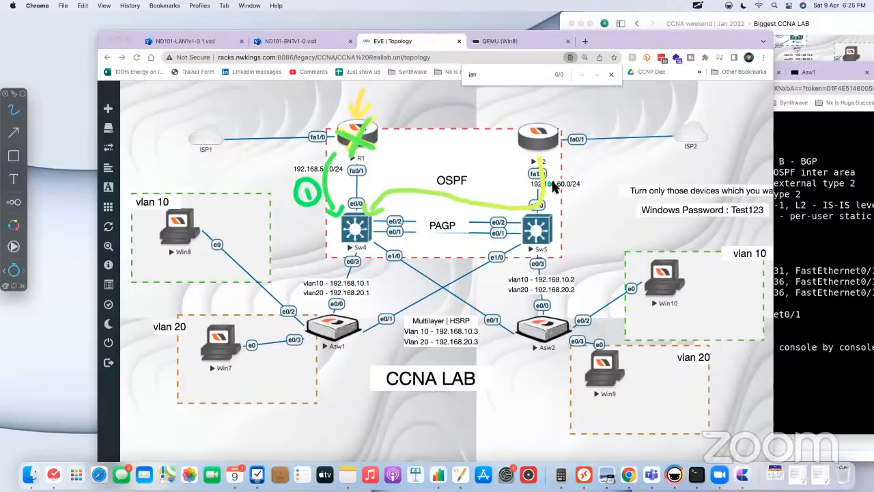
mouse_move(554, 186)
mouse_down()
mouse_move(555, 197)
mouse_move(567, 172)
mouse_move(556, 201)
mouse_move(565, 195)
mouse_up()
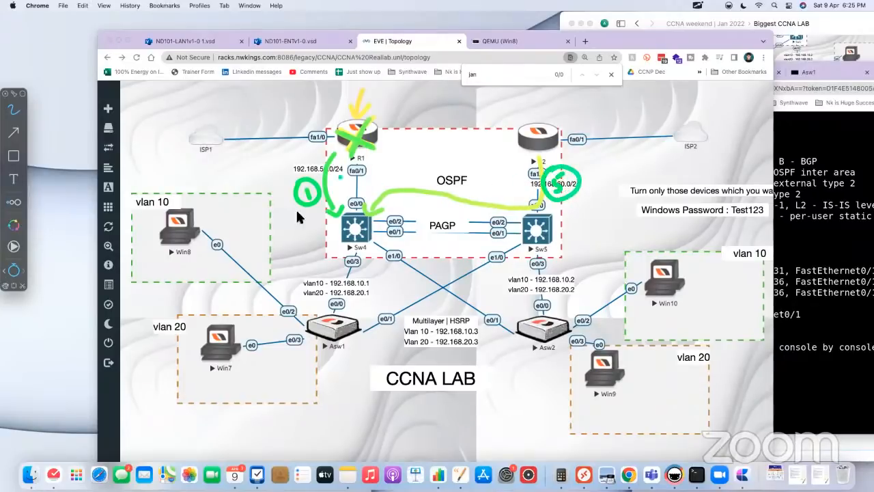
mouse_move(202, 251)
mouse_down()
mouse_move(206, 260)
mouse_move(356, 280)
mouse_move(359, 125)
mouse_move(351, 93)
mouse_up()
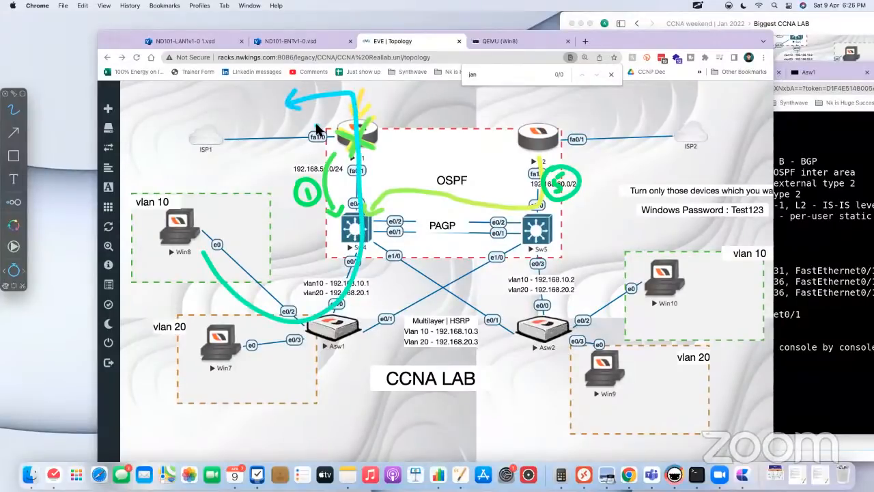
Step: Deny ScreenBrush's request to record the screen and hide the annotation overlay
key(f)
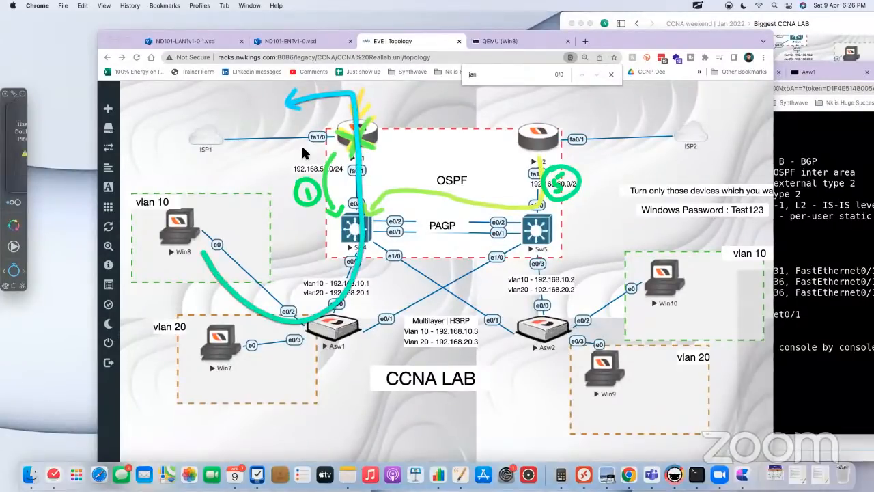
key(f)
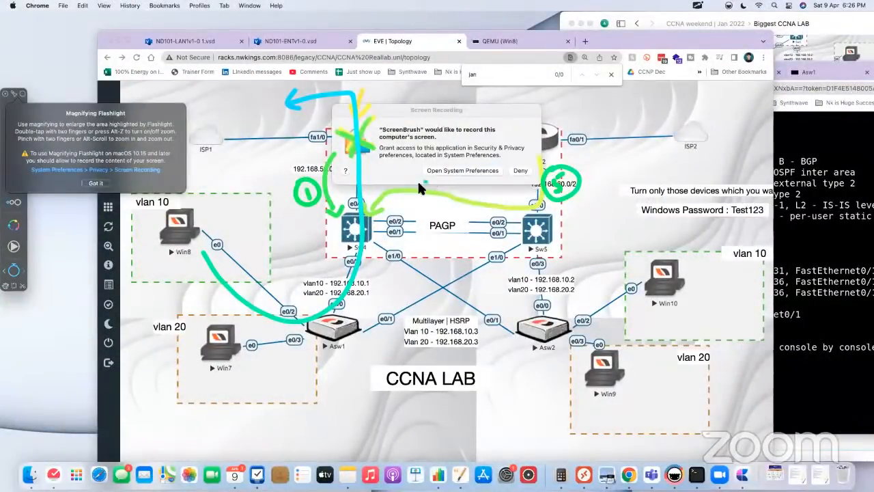
click(524, 173)
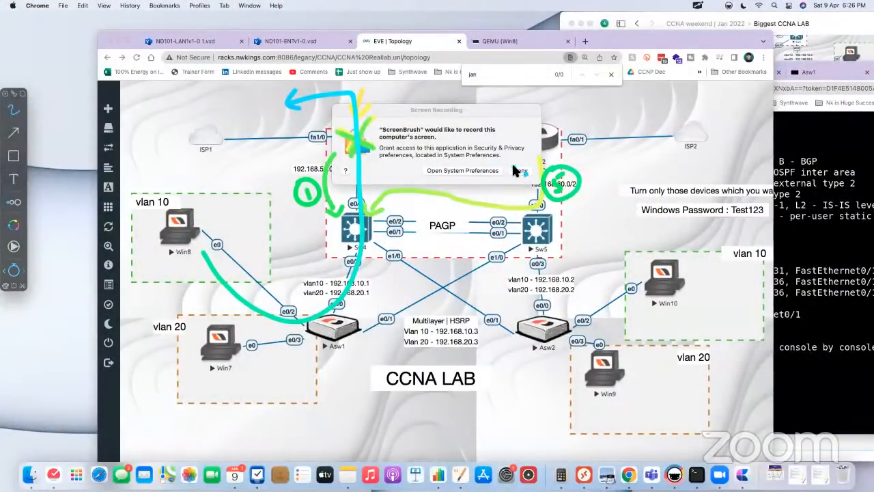
click(515, 170)
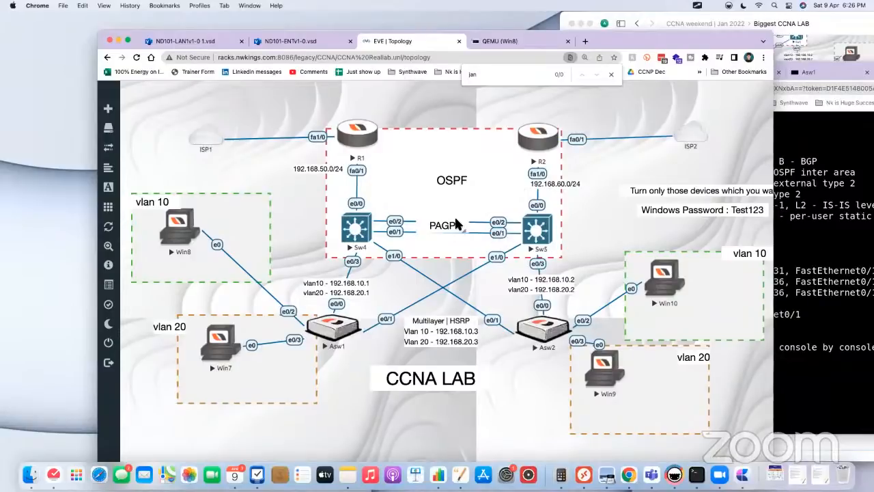
Step: Show ScreenBrush again, draw Win8's backup path through Sw4 and R2 towards ISP2, and clear all drawings
click(698, 6)
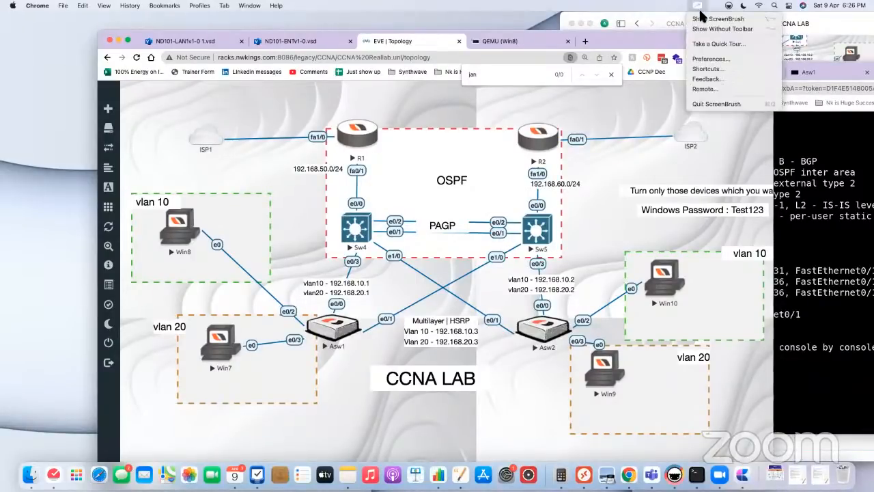
click(707, 21)
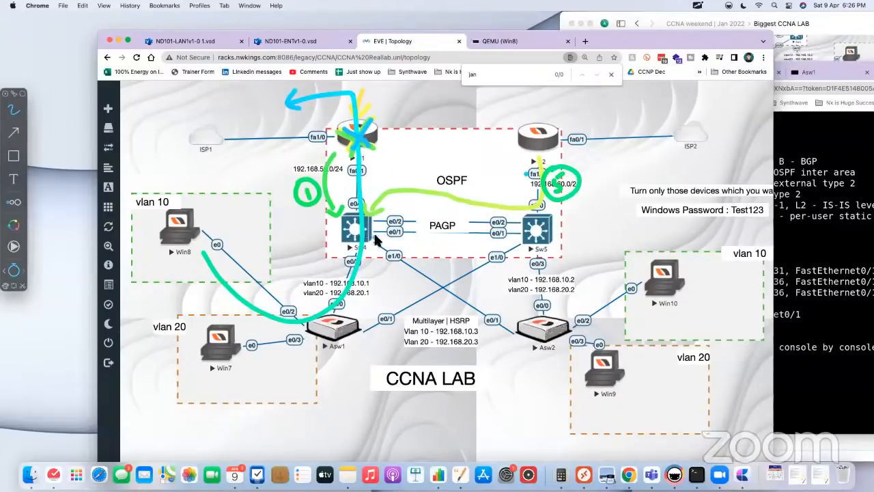
mouse_move(201, 253)
mouse_down()
mouse_move(352, 232)
mouse_move(546, 185)
mouse_move(621, 106)
mouse_move(610, 116)
mouse_up()
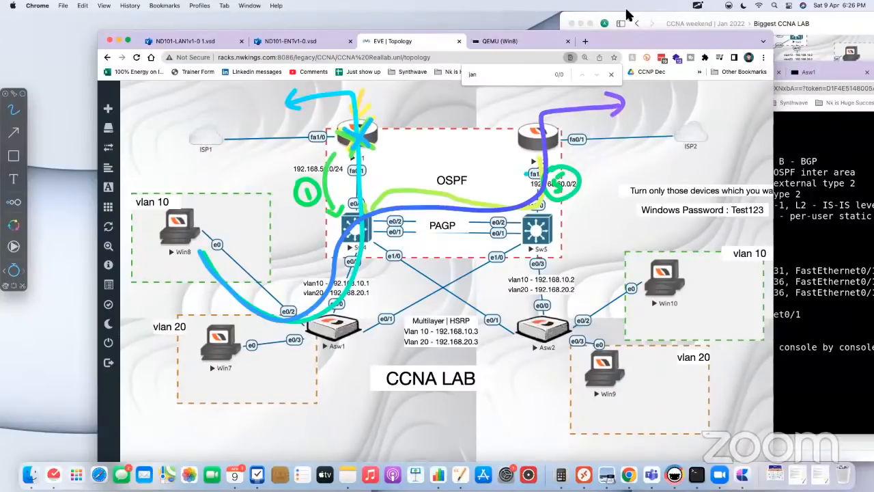
click(698, 10)
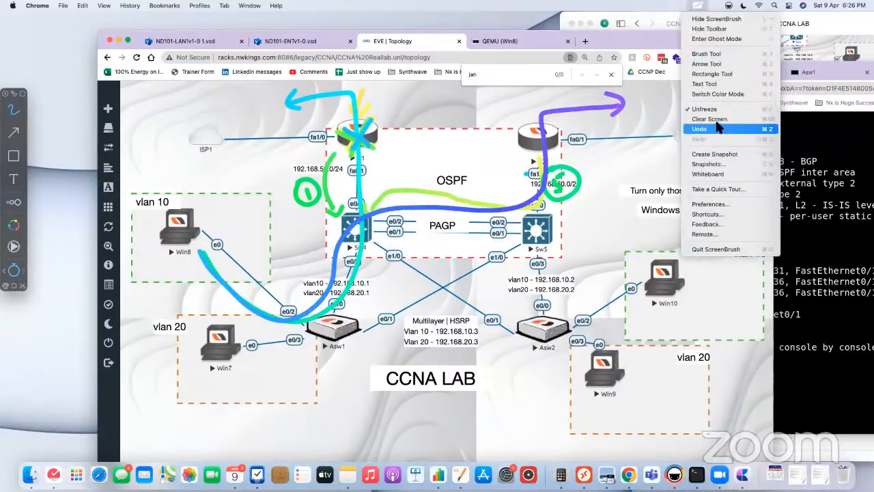
click(710, 126)
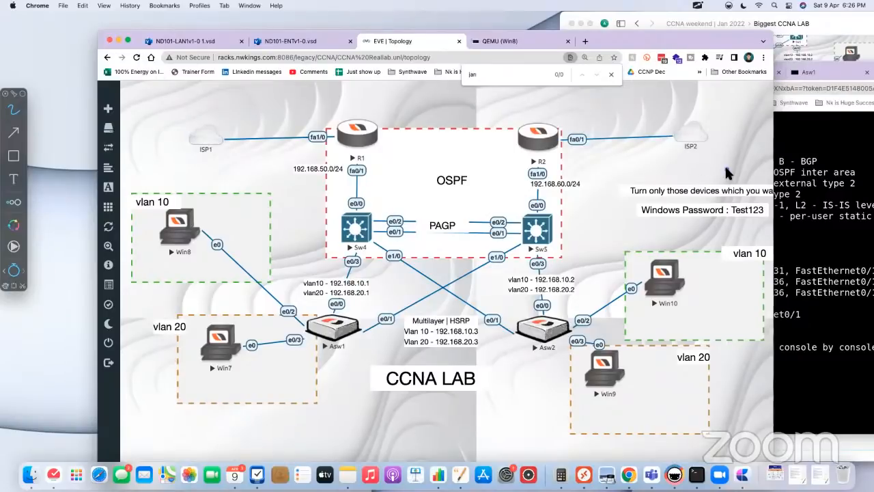
Step: Reopen the Win8 virtual machine and compare the hops of the running trace with the routers in the topology
click(786, 183)
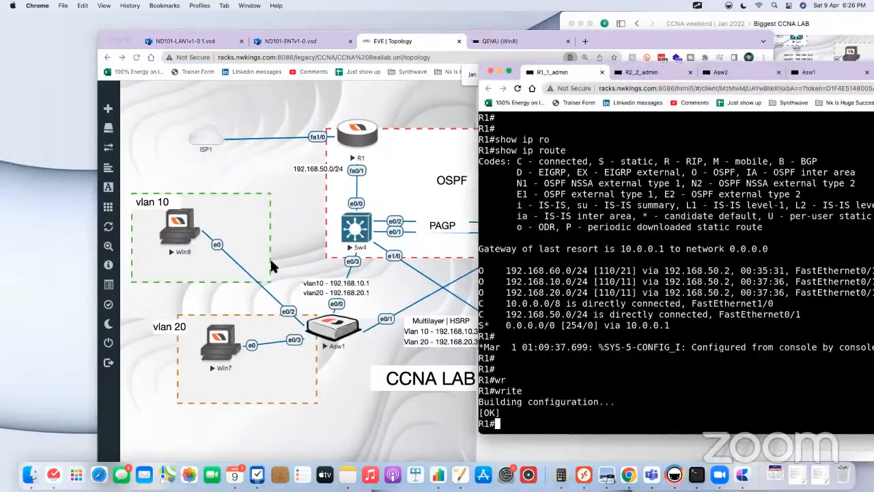
click(181, 218)
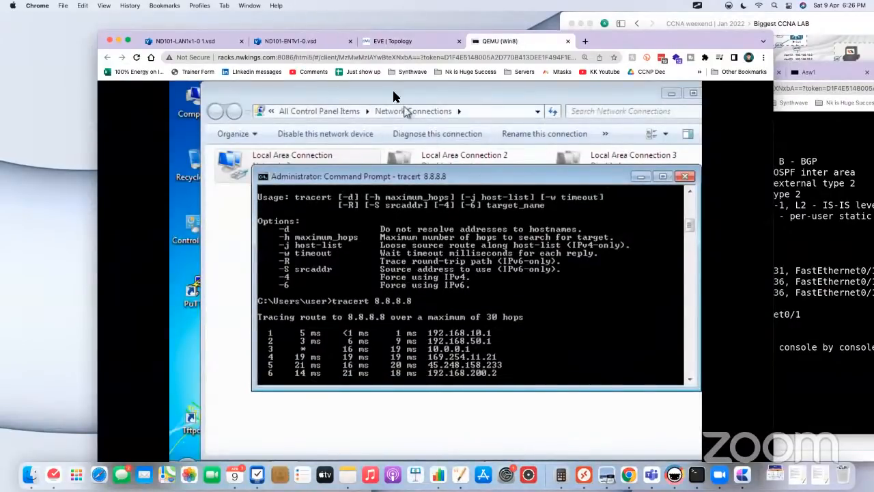
drag(629, 37, 699, 43)
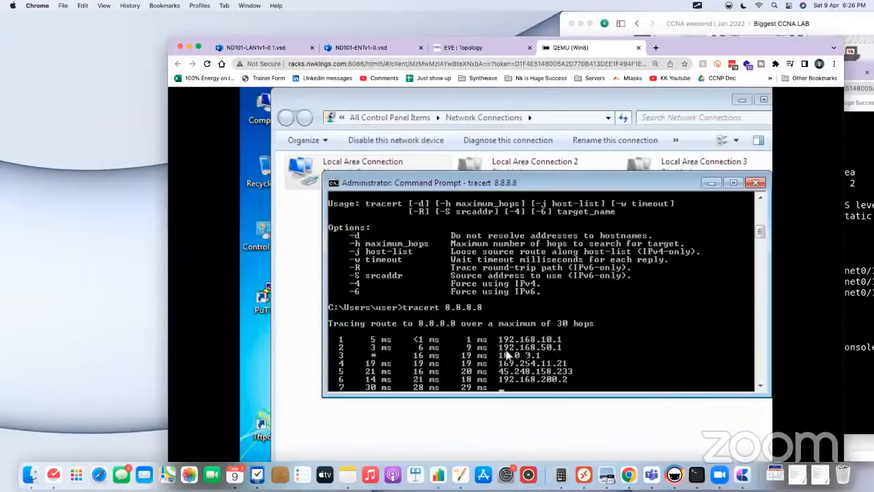
click(474, 47)
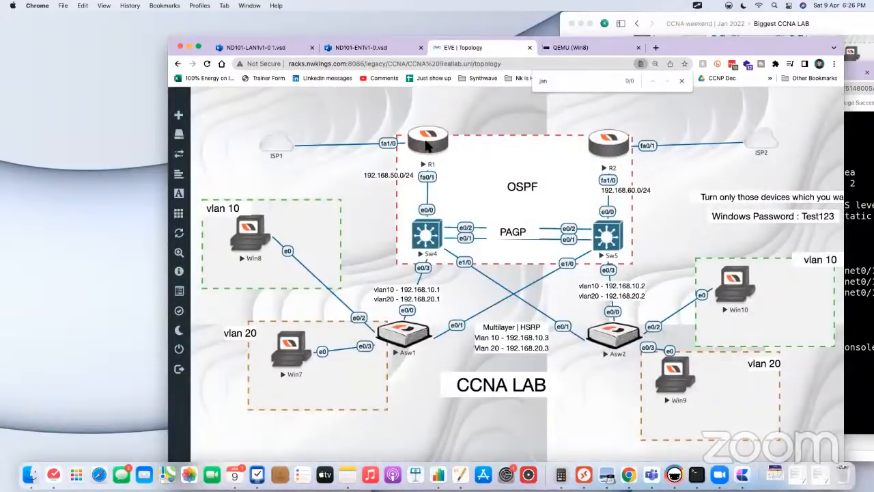
click(566, 45)
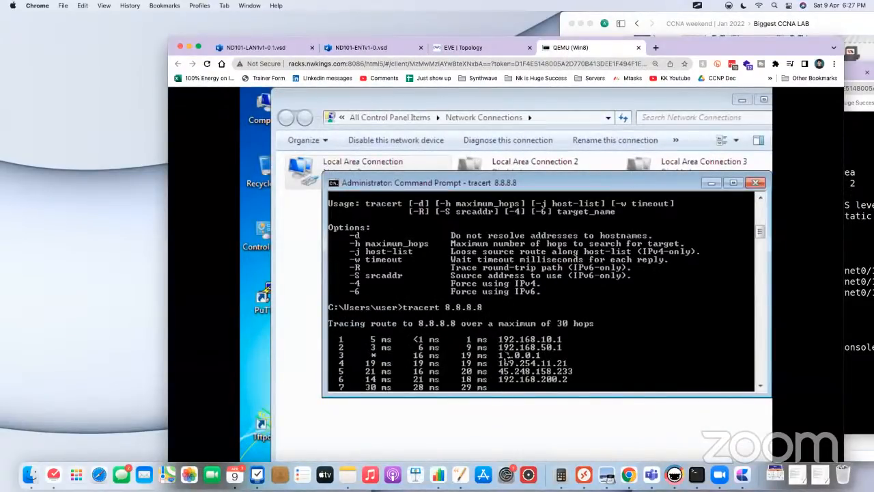
Step: Stop the running trace to 8.8.8.8 in Win8's Command Prompt
key(ctrl+c)
key(ctrl+z)
key(ctrl+z)
key(ctrl+x)
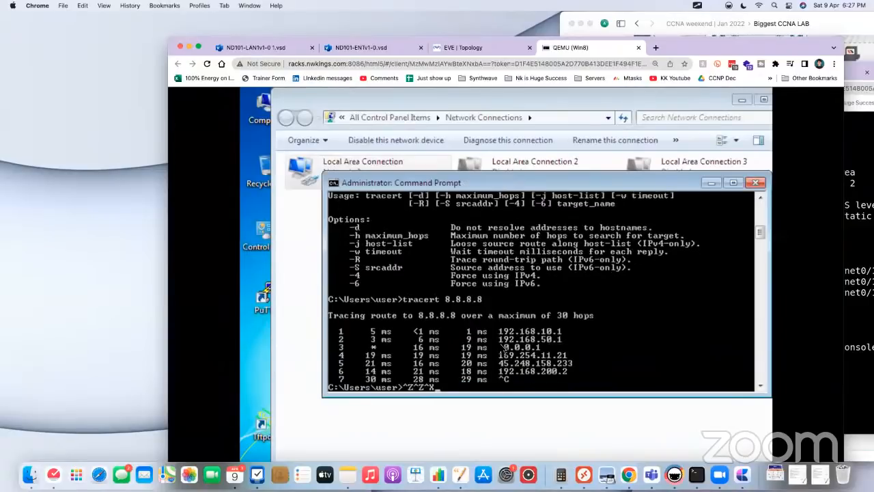
Step: Clear the stray control characters from Win8's command line and bring up fresh empty prompts
key(BackSpace)
key(BackSpace)
key(Return)
key(Return)
key(Return)
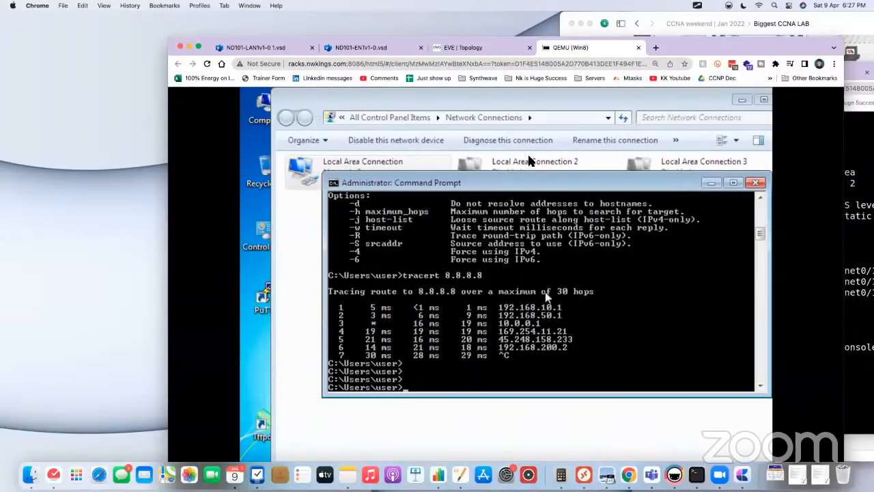
Step: Return to the topology, open R1's console and save its running configuration with the write command
click(469, 49)
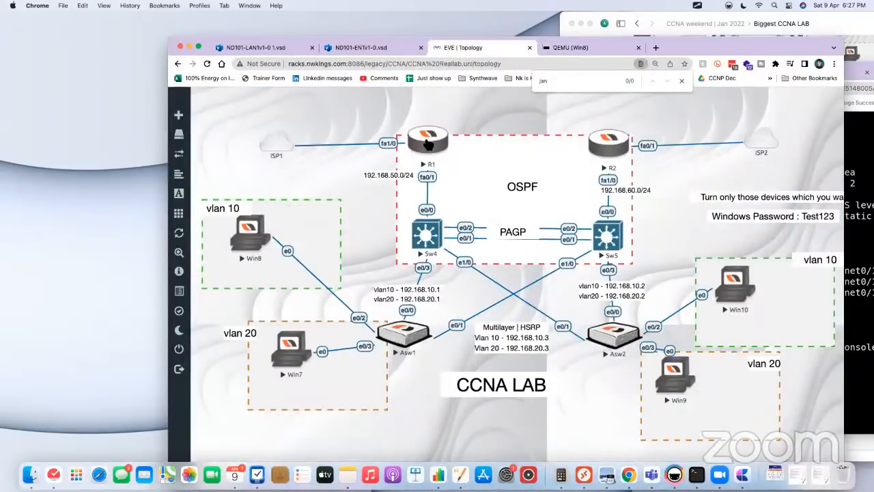
key(super+grave)
text(write)
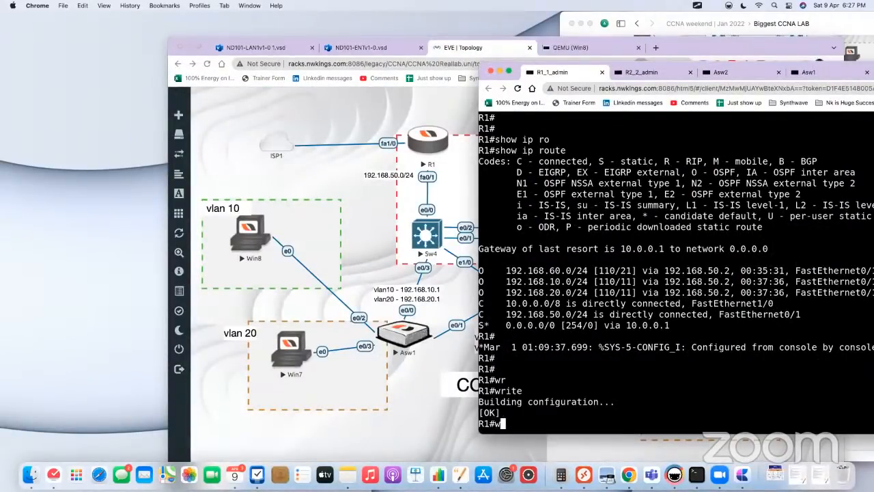
key(Return)
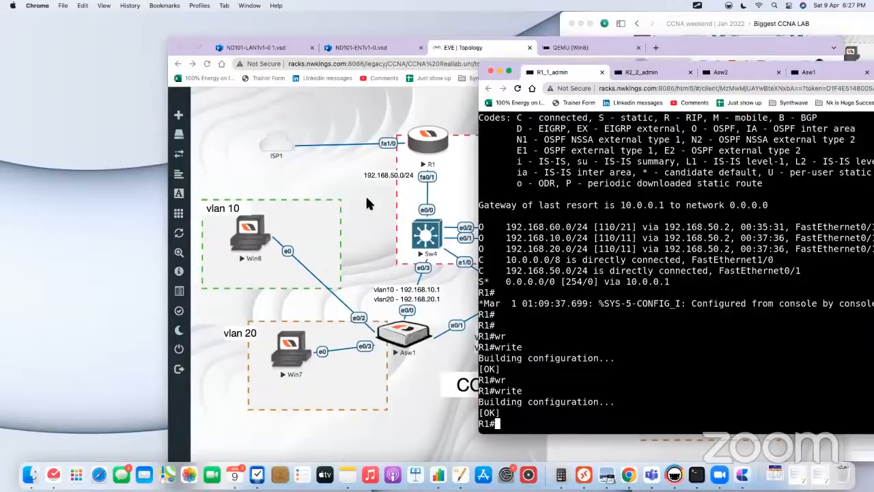
Step: Stop the R1 router in the EVE topology to simulate a failure of the primary path
click(366, 199)
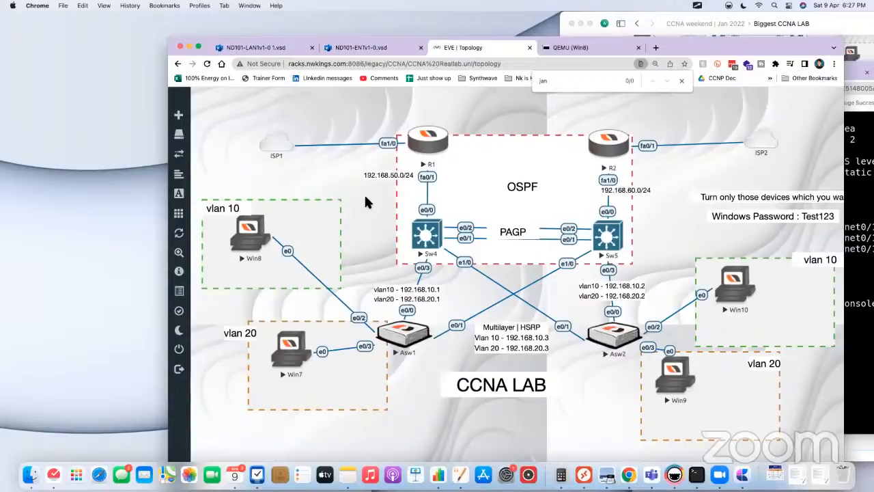
right_click(420, 148)
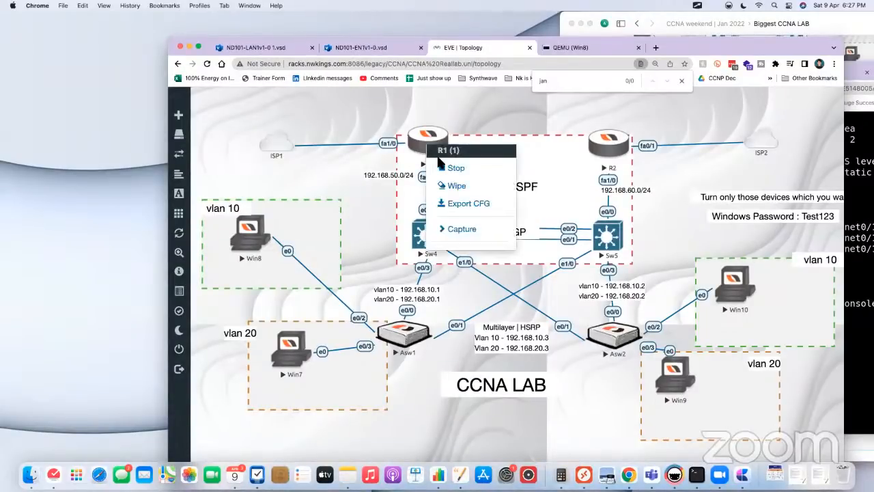
click(437, 114)
click(437, 140)
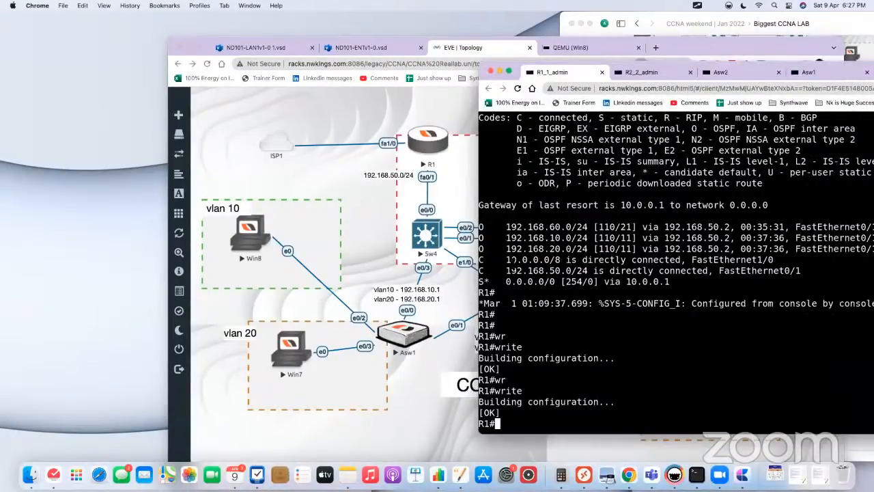
click(330, 169)
right_click(429, 151)
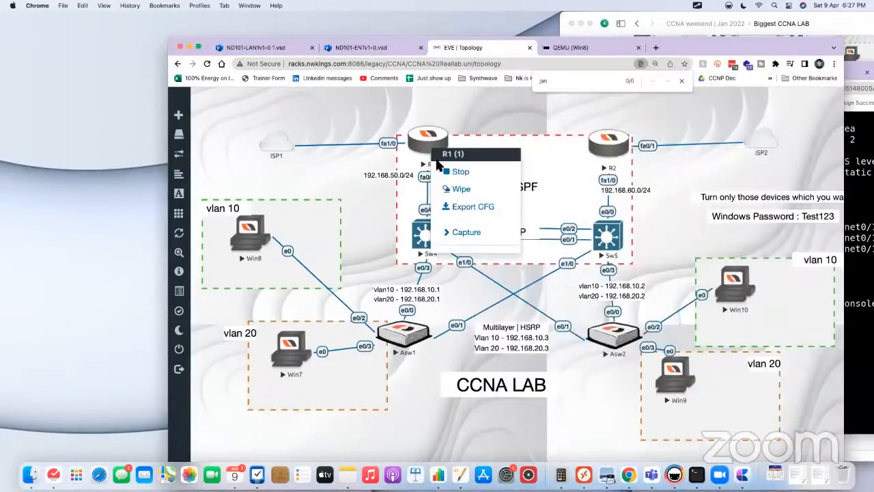
click(447, 172)
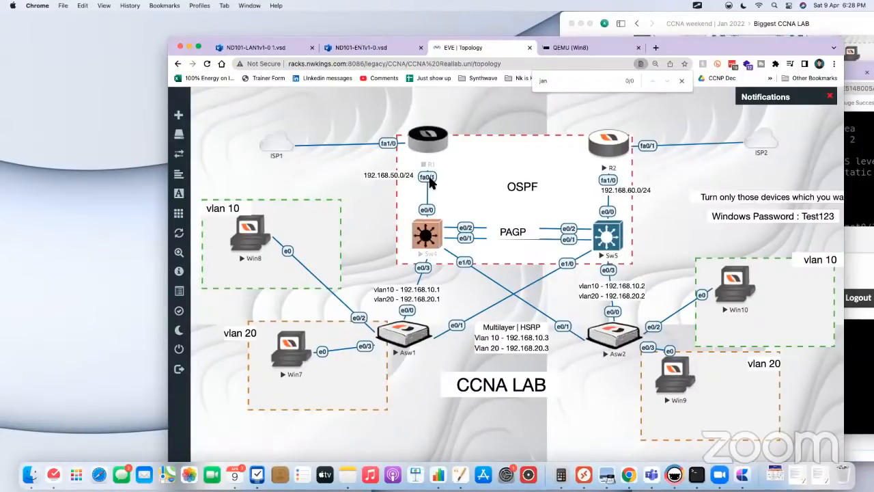
Step: Open Sw4's console, show its full IP routing table and examine the 0.0.0.0/0 default route entry
click(437, 230)
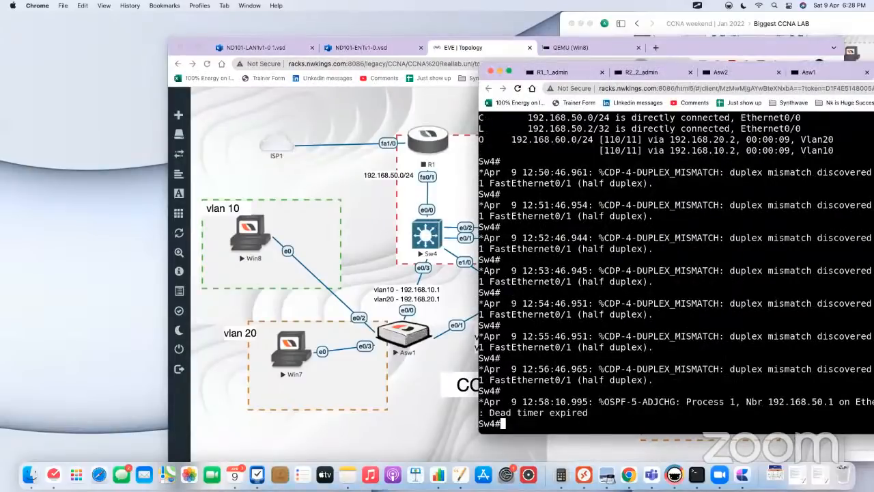
key(Return)
key(Return)
key(Return)
text(show ip ro)
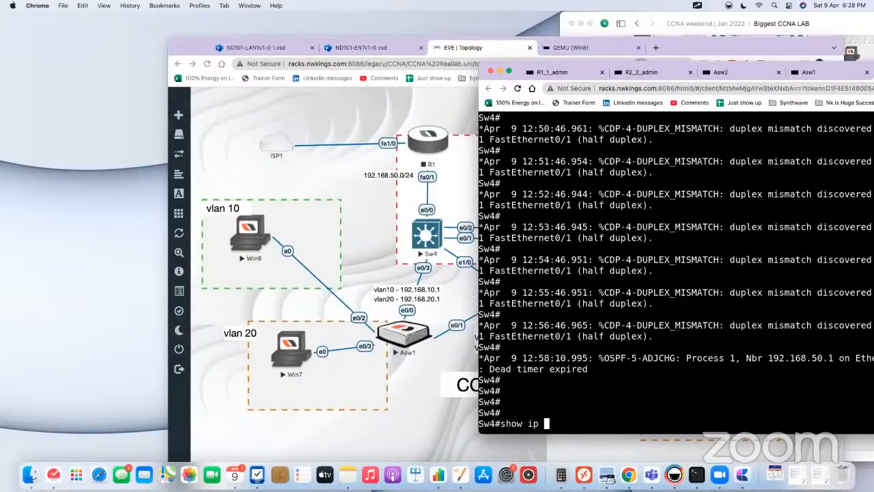
key(Tab)
key(Return)
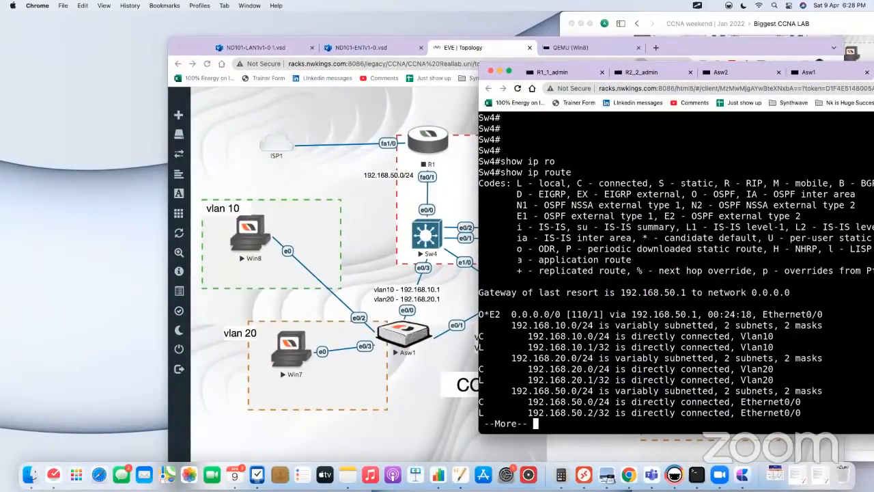
key(space)
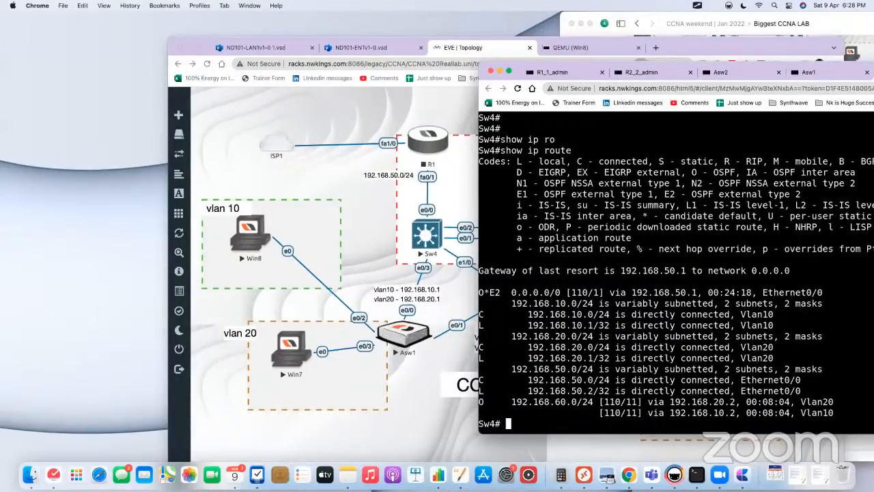
drag(715, 292, 492, 292)
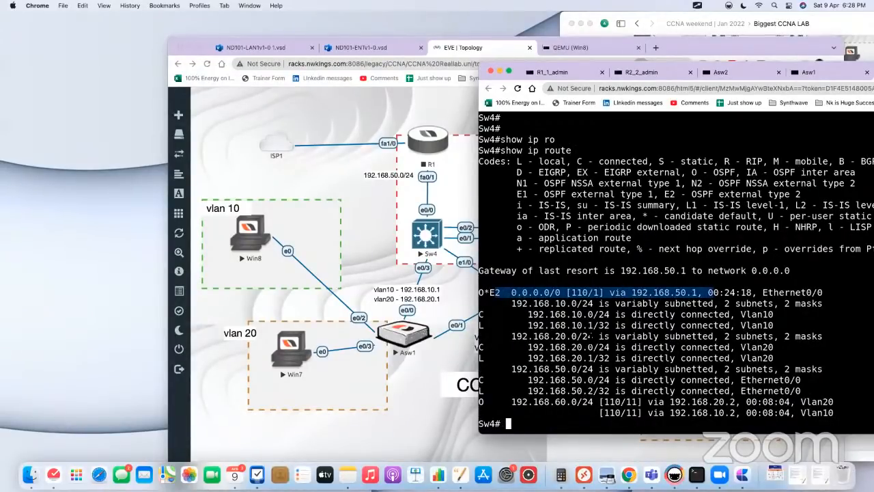
Step: Show Sw4's brief IP interface summary and examine the status of Ethernet0/0
text(show ip int br)
key(Tab)
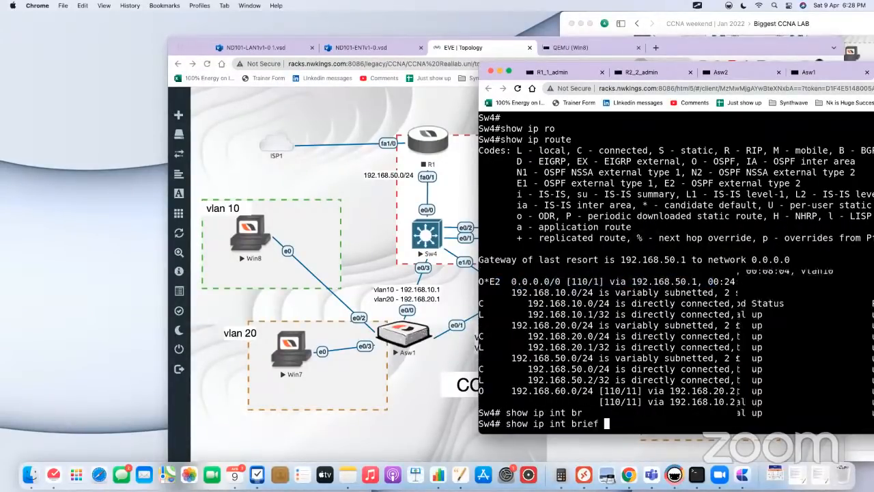
key(Return)
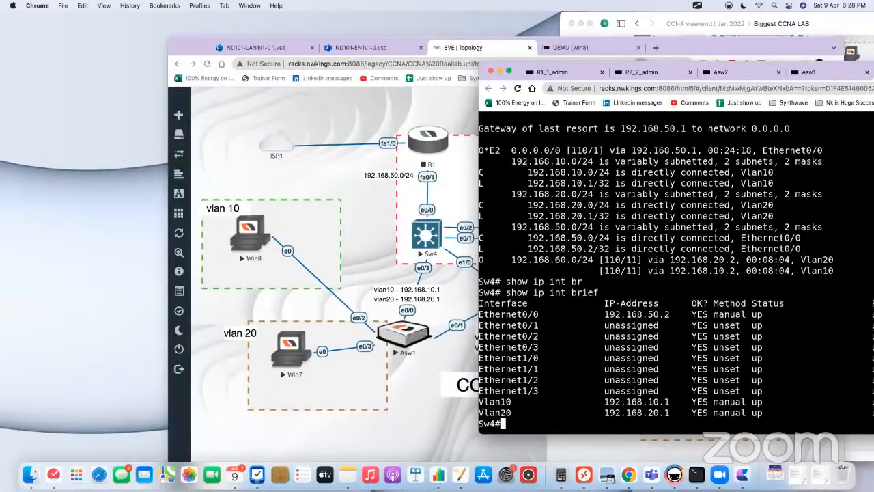
drag(777, 314, 479, 315)
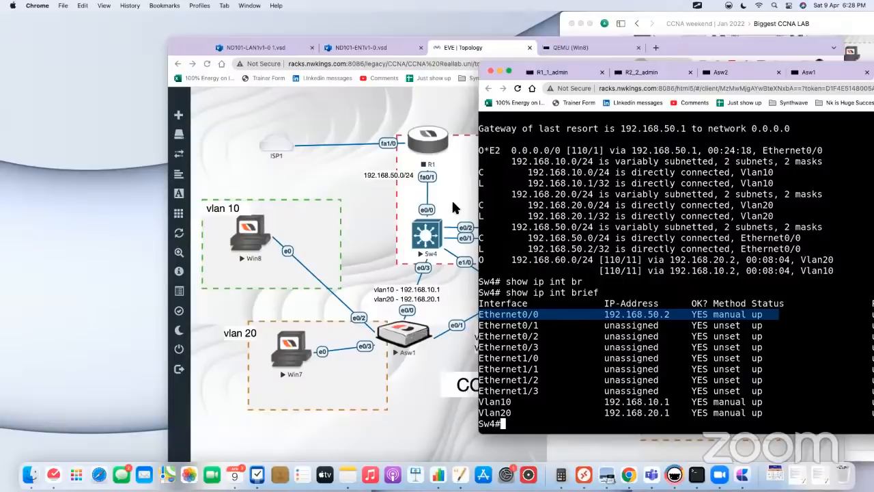
Step: Compare Sw4's link to R1 in the topology with the Ethernet0/0 entry and repeat the brief interface summary
click(364, 217)
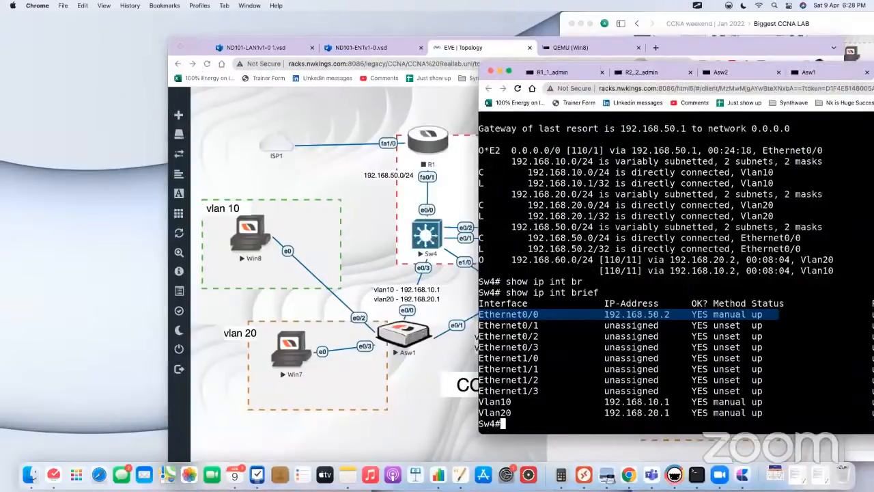
click(431, 235)
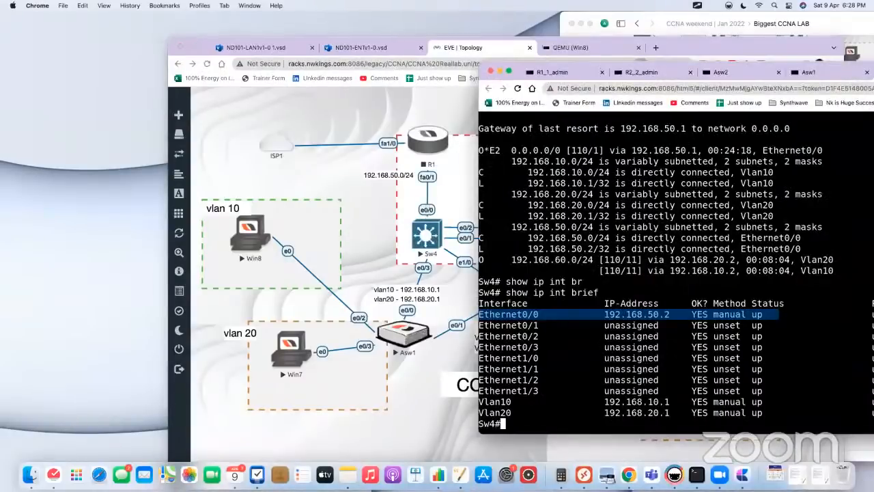
click(415, 216)
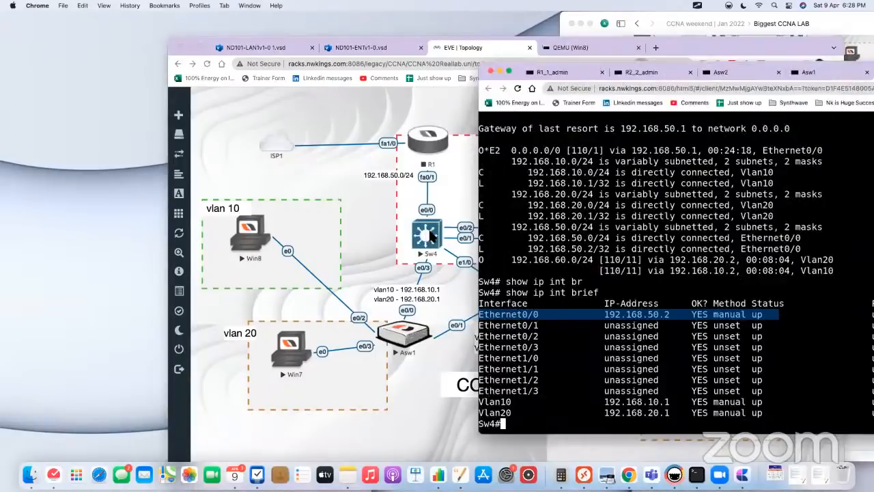
click(432, 236)
drag(790, 315, 659, 315)
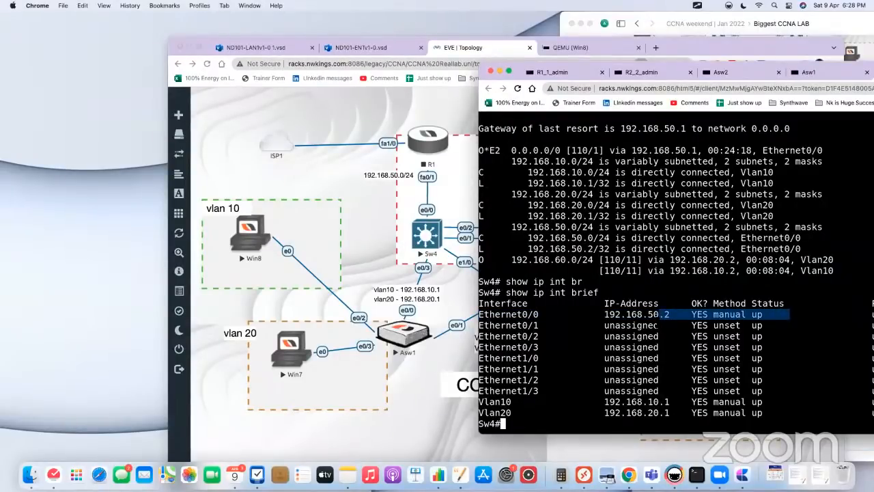
key(Up)
key(Return)
key(Return)
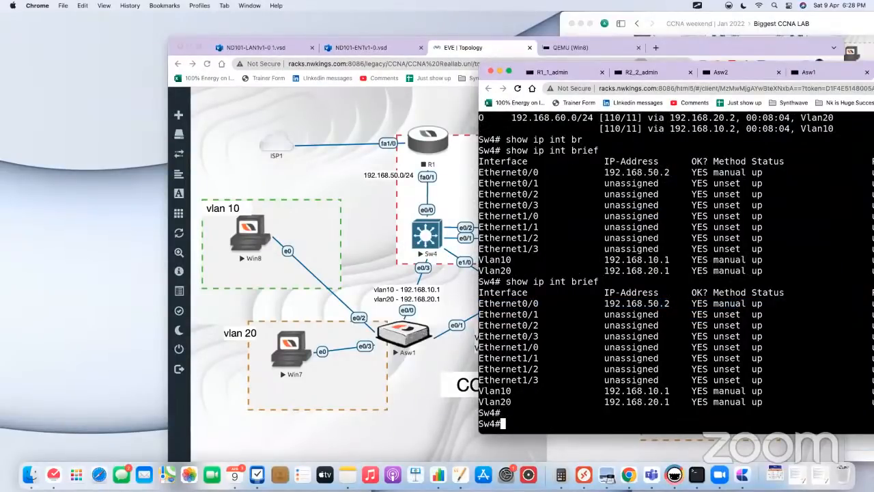
Step: Shut down interface e0/0 on Sw4 and leave configuration mode
text(conf t)
key(Return)
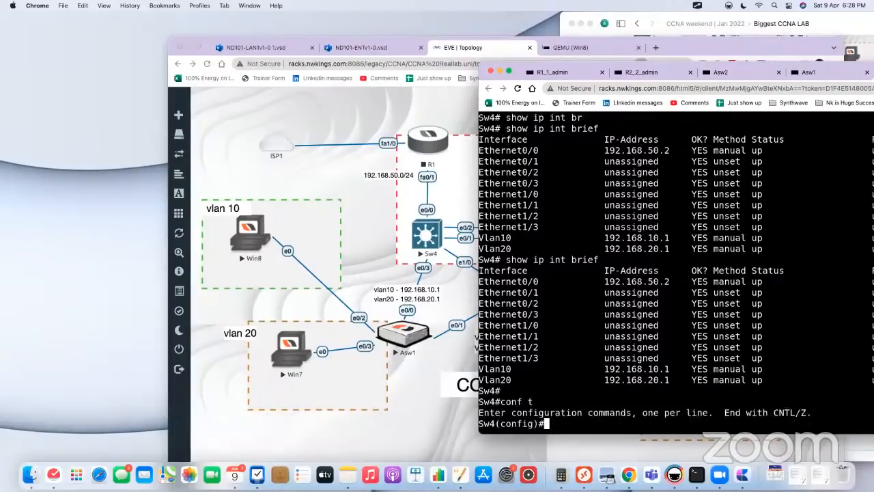
text(int e0/0)
key(Return)
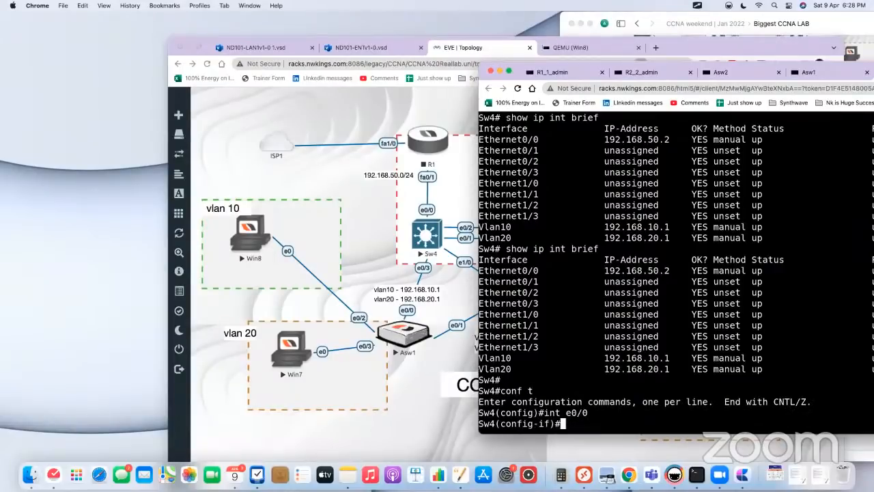
text(sh)
key(Tab)
key(Return)
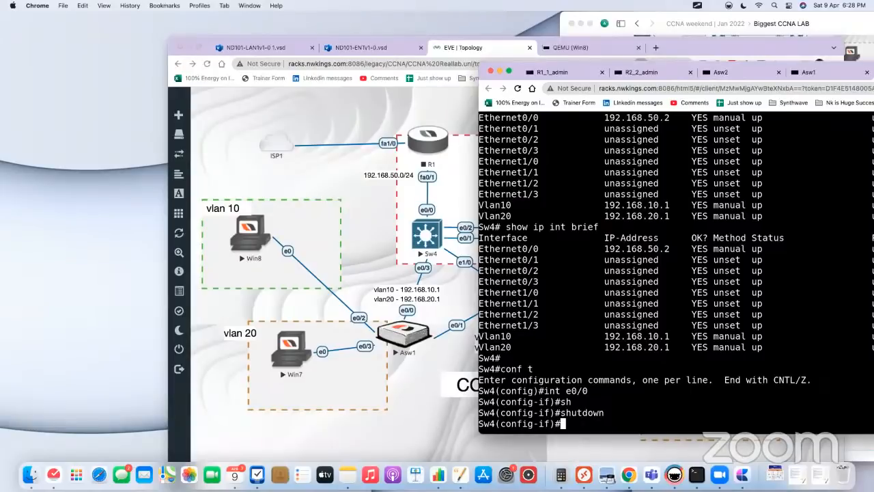
text(end)
key(Return)
key(Return)
key(Return)
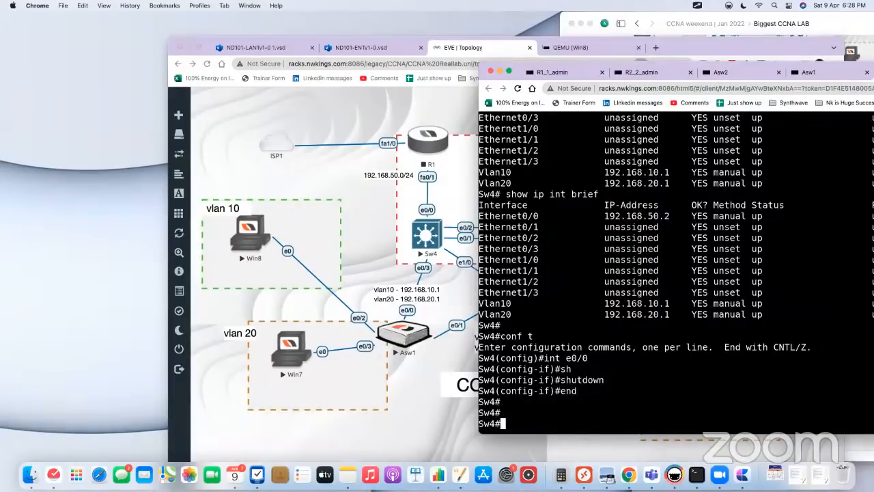
Step: Show Sw4's IP routing table again and examine the next hops of the default route
text(show ip ro)
key(Tab)
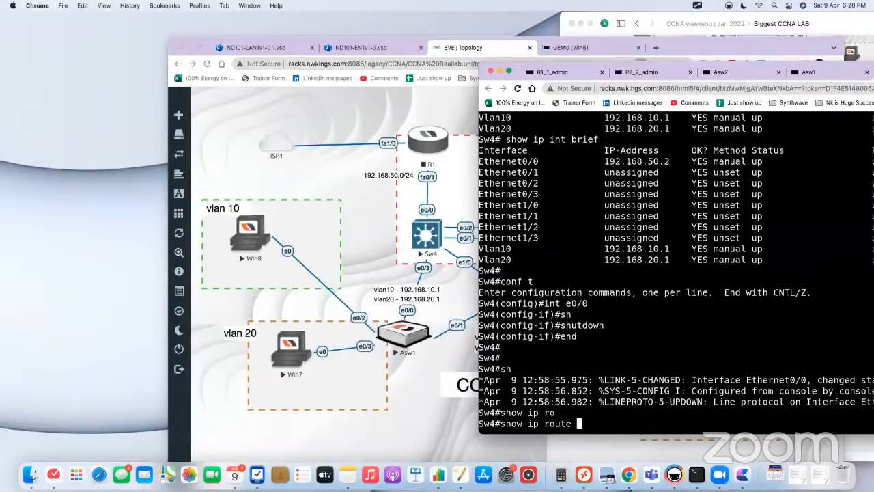
key(Return)
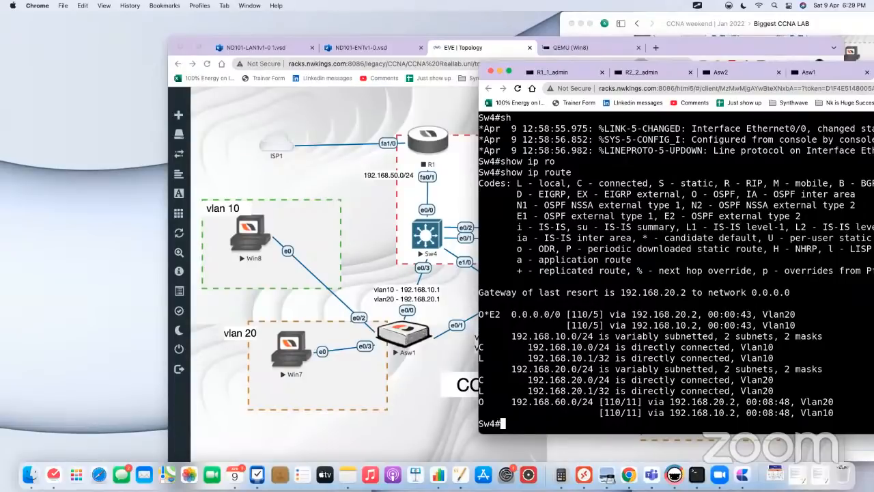
drag(632, 315, 707, 314)
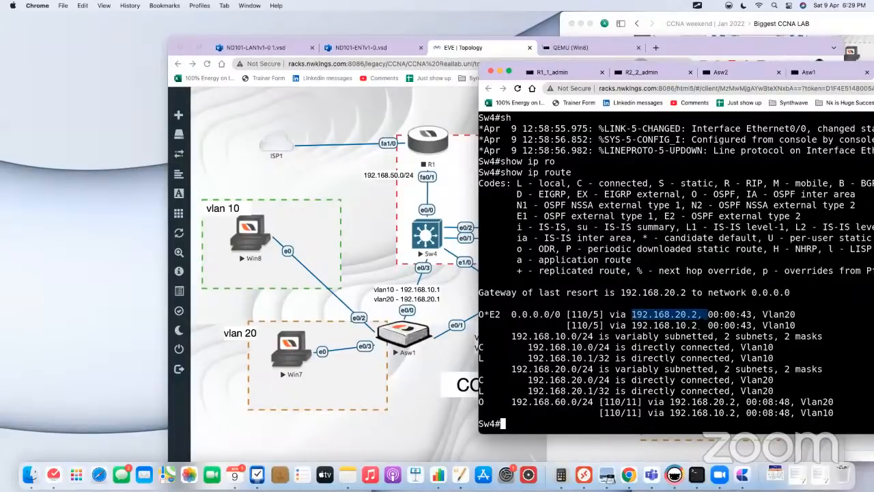
mouse_move(705, 322)
mouse_down()
mouse_move(622, 318)
mouse_move(693, 318)
mouse_up()
mouse_move(631, 326)
mouse_down()
mouse_move(701, 327)
mouse_move(632, 314)
mouse_up()
drag(816, 325, 492, 302)
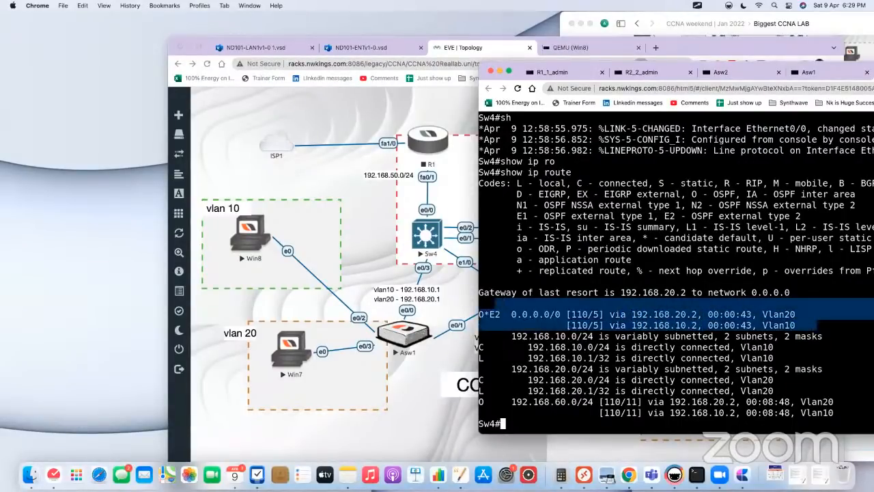
Step: Reopen the Win8 virtual machine, ping 8.8.8.8 from its Command Prompt and go back to the topology
click(378, 277)
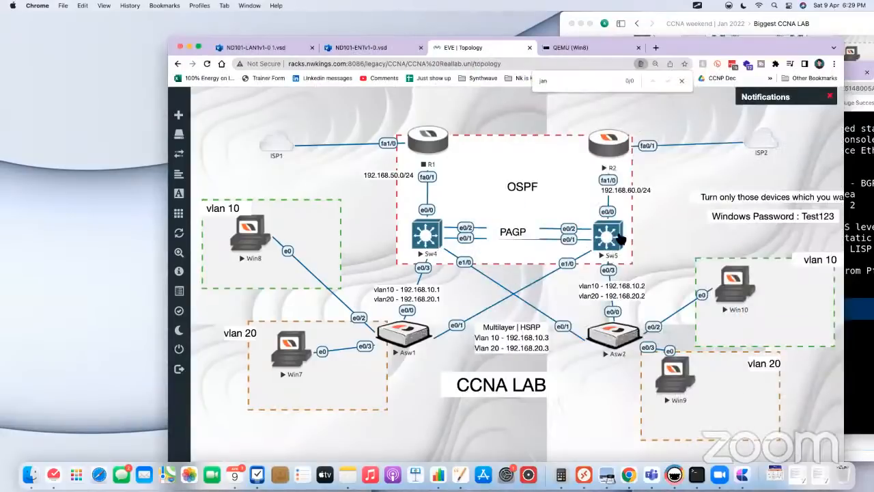
click(246, 231)
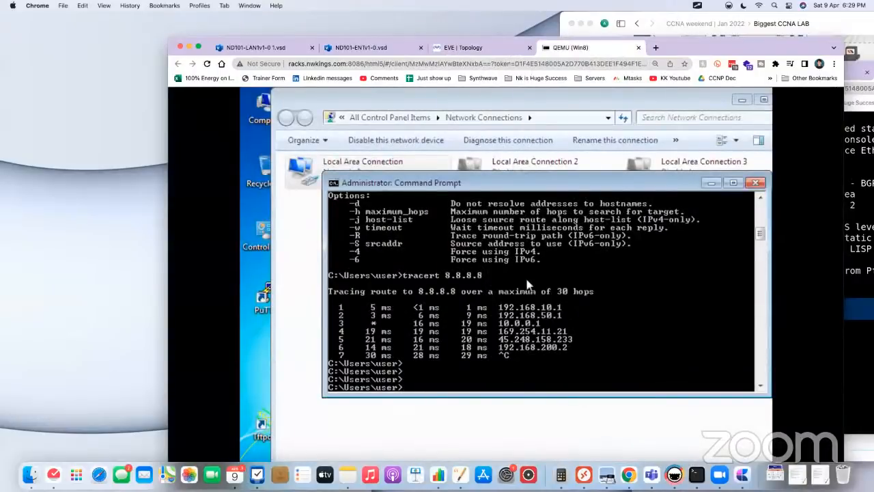
key(Up)
key(Up)
key(Up)
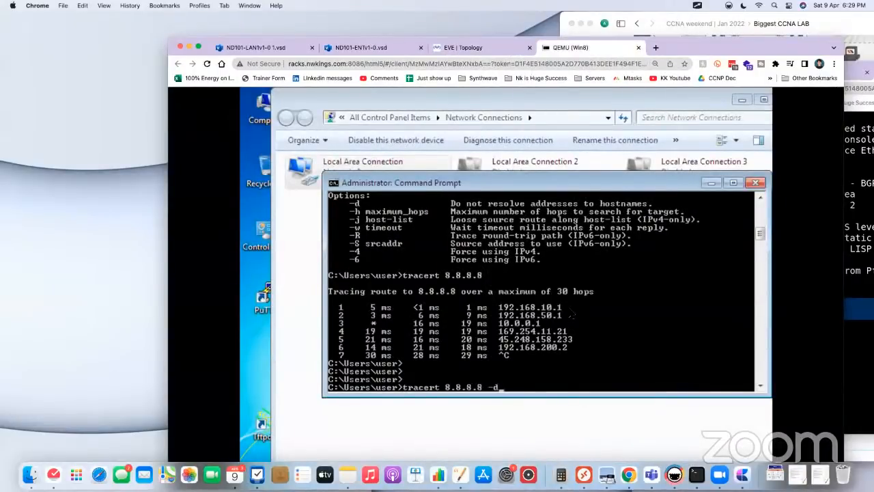
key(Return)
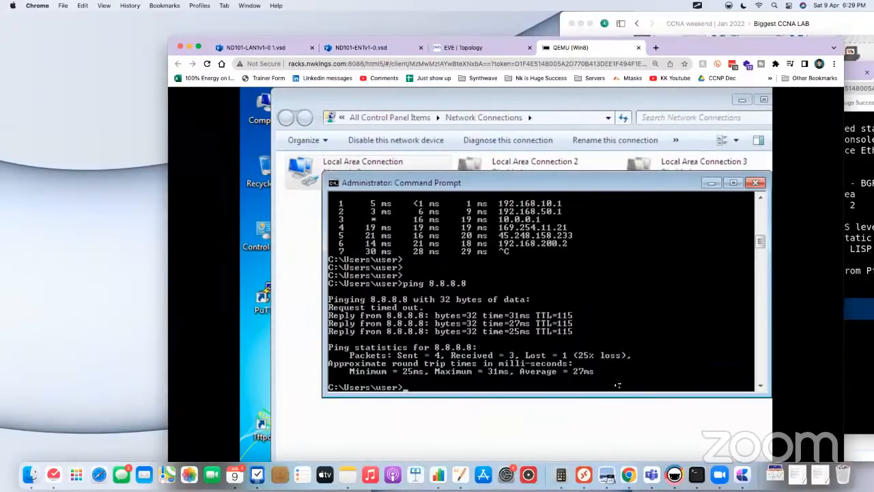
click(457, 48)
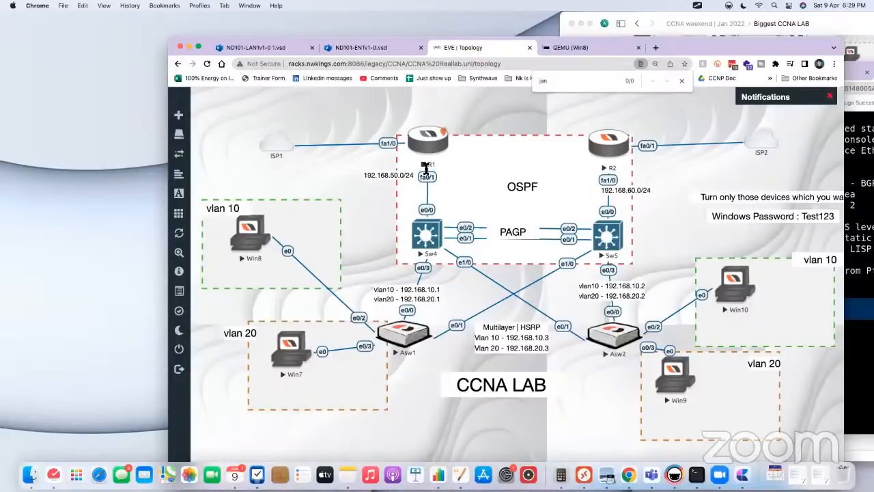
Step: Reopen Sw4's console and examine the metric and next hops of the OSPF default route
click(426, 233)
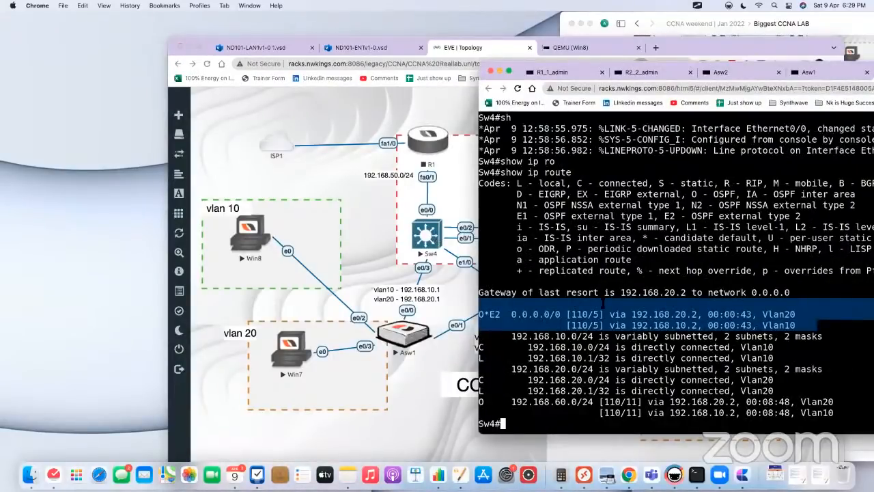
double_click(514, 314)
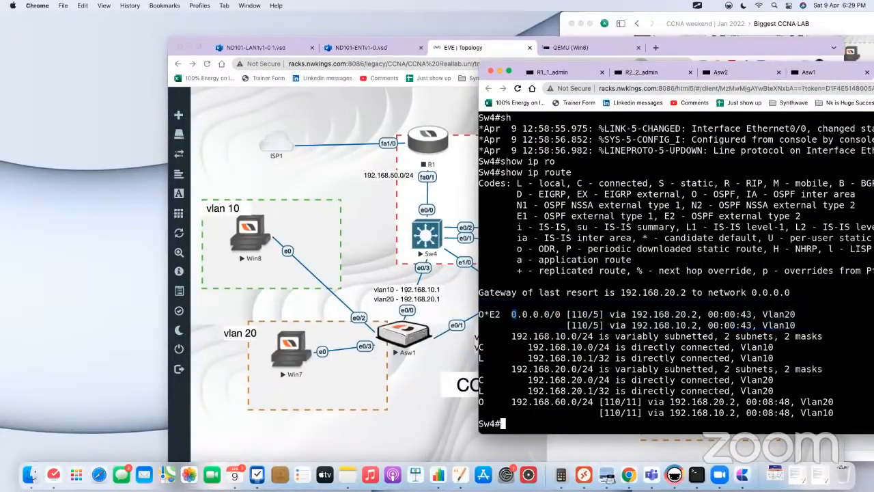
drag(572, 314, 814, 326)
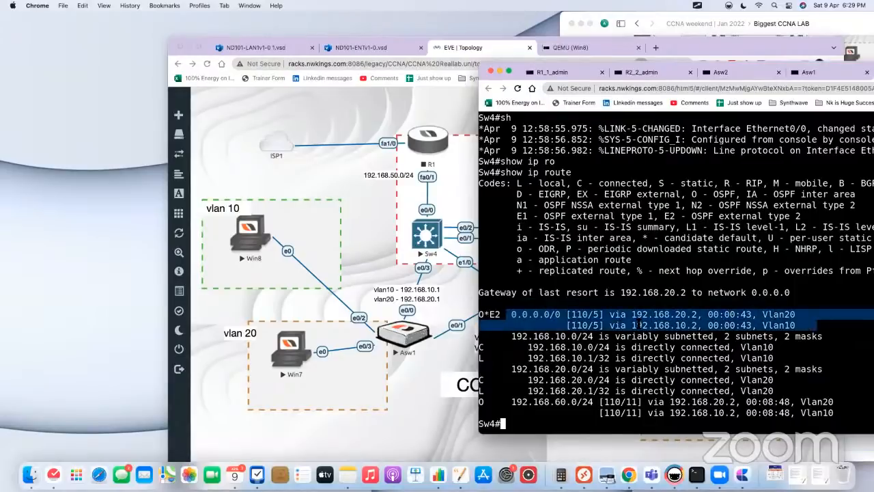
drag(599, 314, 601, 324)
Step: Look back through Sw4's earlier routing table outputs to compare the default route's metric and next hop via R1
scroll(579, 232, up, 15)
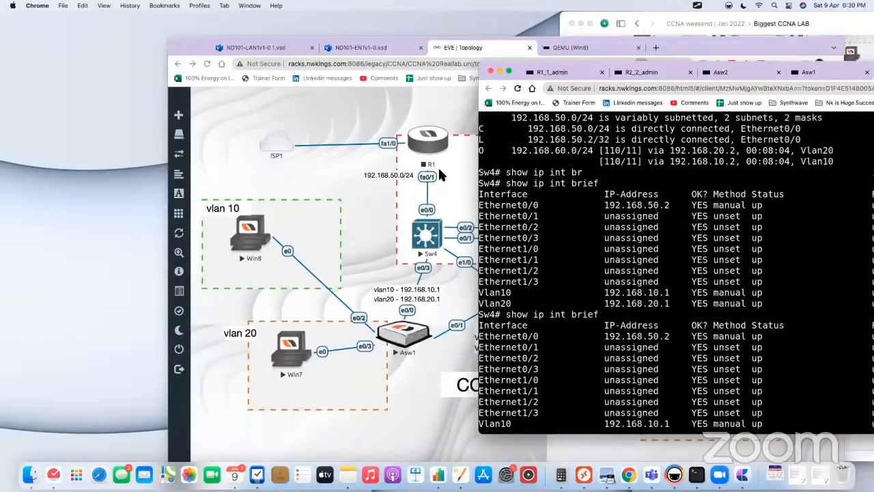
scroll(656, 273, up, 3)
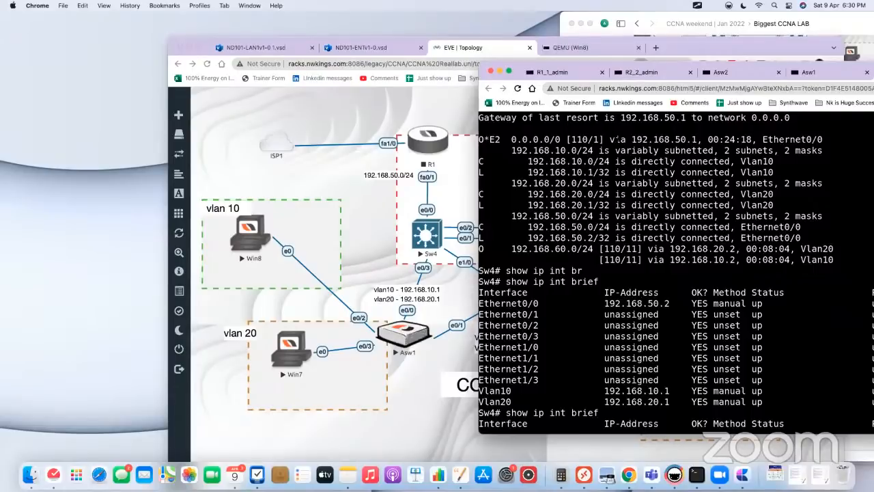
drag(617, 140, 507, 139)
drag(591, 139, 600, 139)
scroll(605, 292, down, 10)
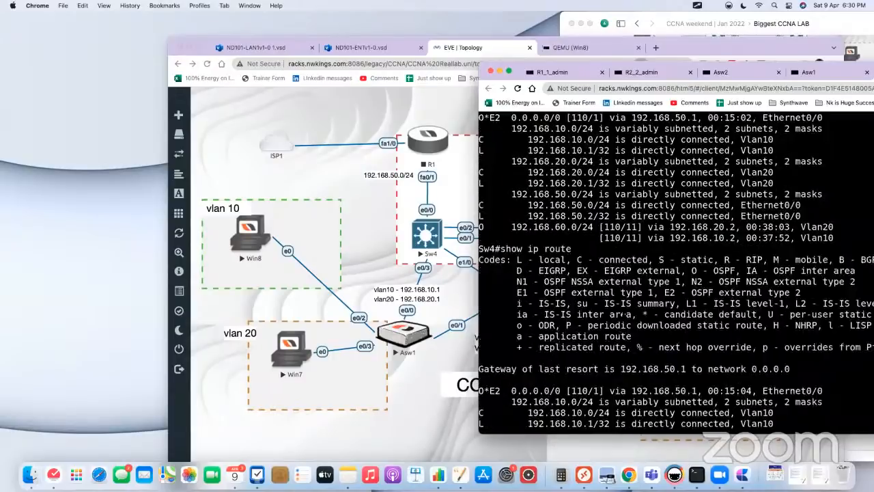
scroll(623, 314, up, 10)
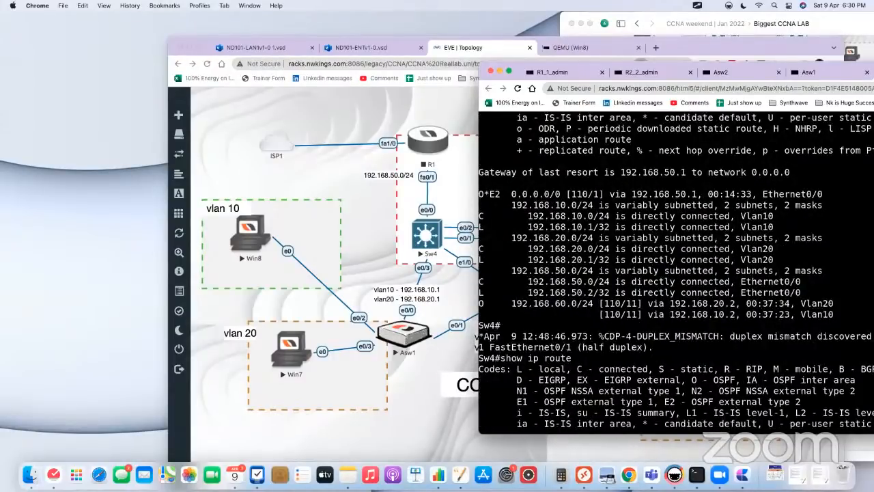
scroll(600, 281, up, 15)
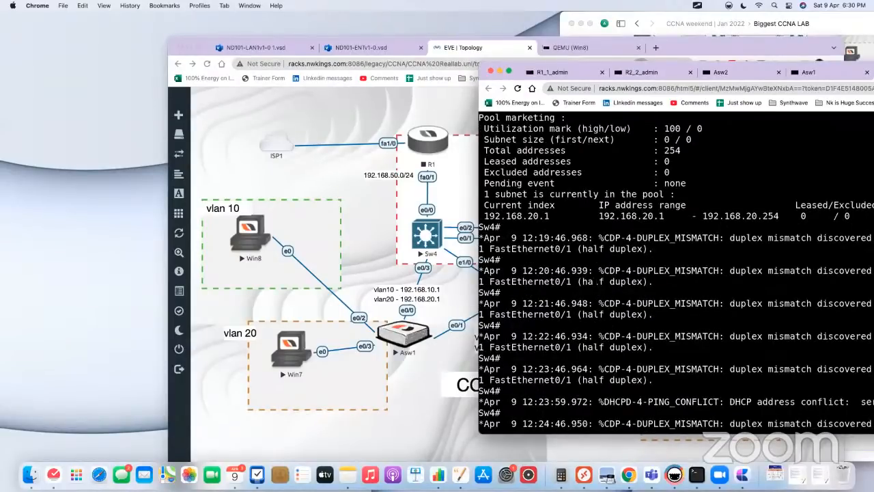
scroll(597, 281, up, 10)
Step: Display Sw4's current IP routing table again
key(Return)
key(Return)
key(Return)
key(Up)
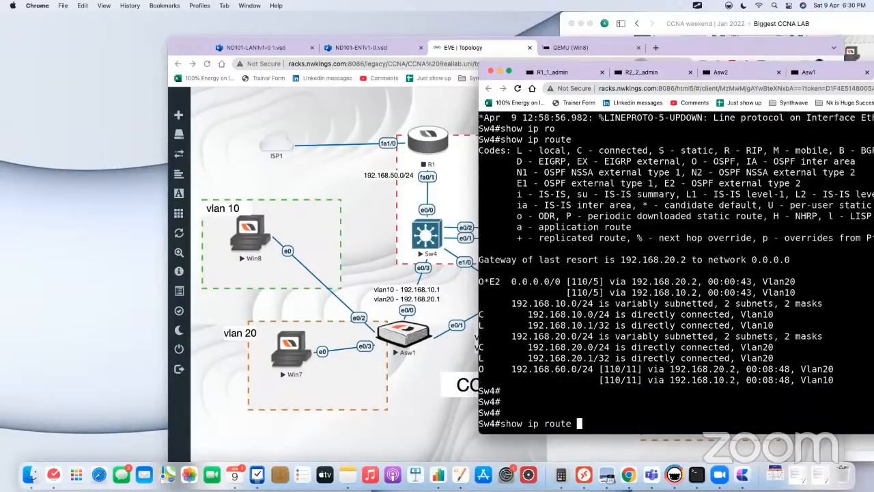
key(Return)
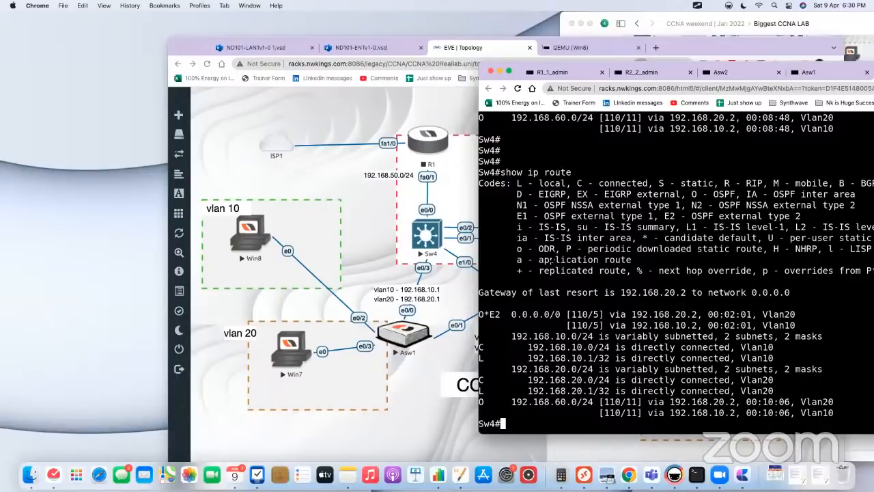
Step: Start router R1 in the topology
right_click(425, 141)
click(448, 164)
click(447, 165)
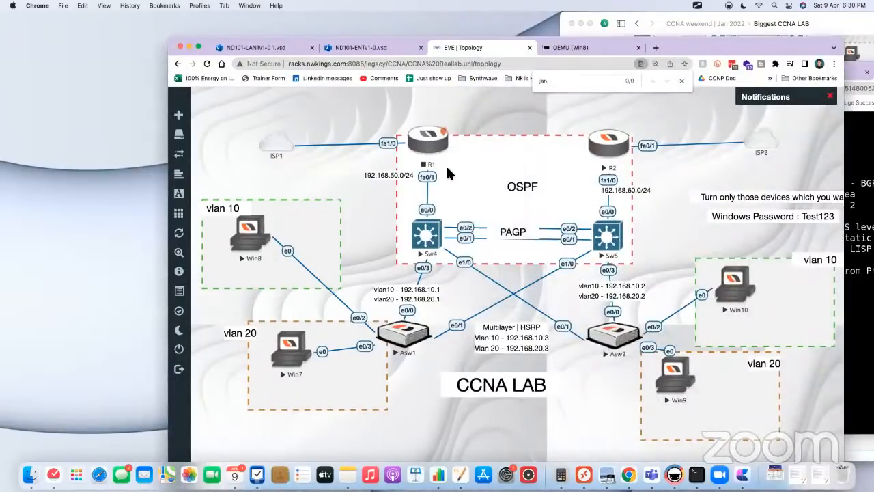
Step: Re-enable interface e0/0 on Sw4 with no shutdown and leave configuration mode
click(432, 235)
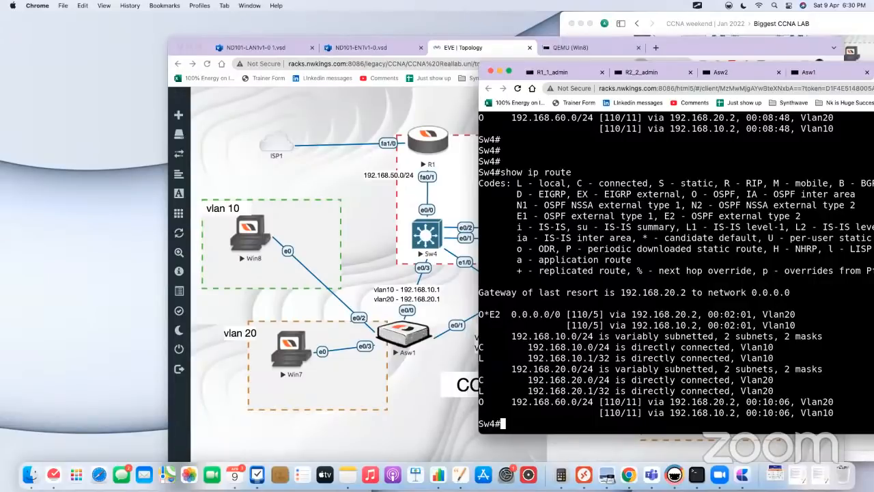
text(conf t)
key(Return)
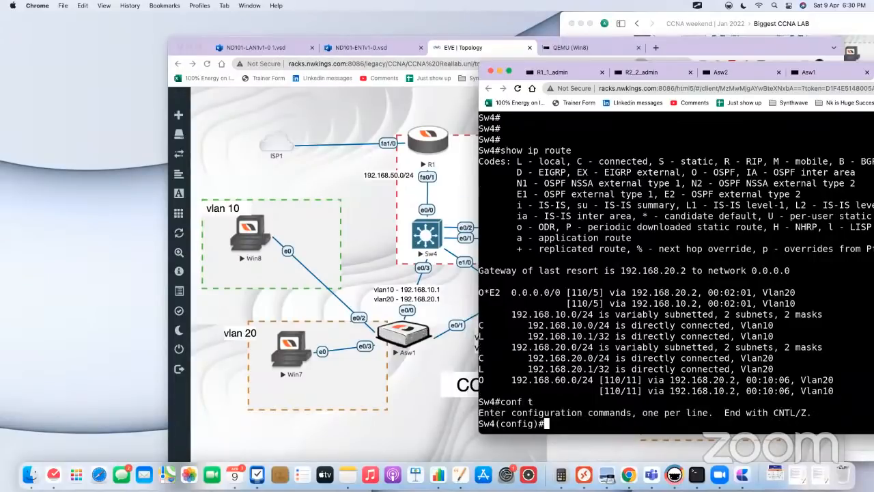
text(int e0/0)
key(Return)
text(no sh)
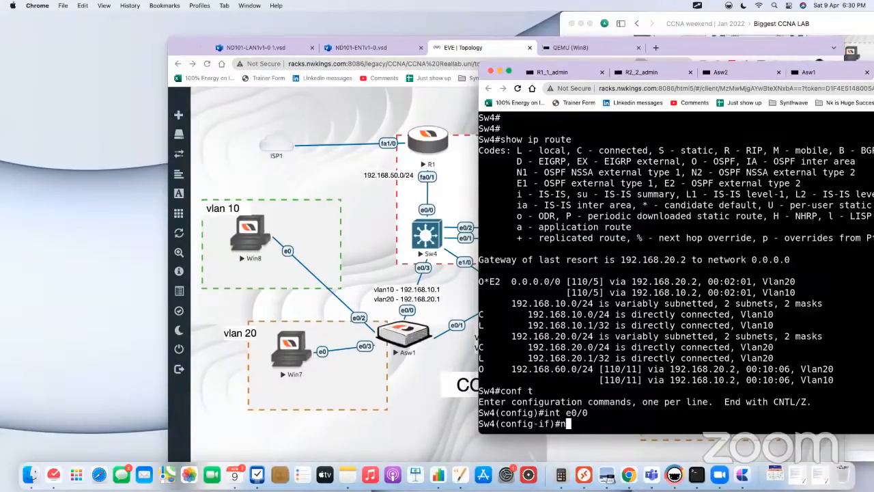
key(Tab)
key(Return)
text(end)
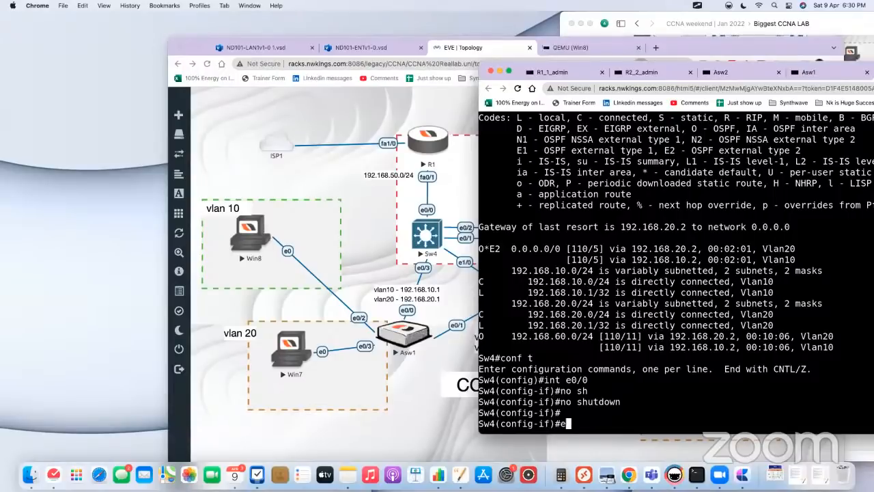
key(Return)
key(Return)
key(Return)
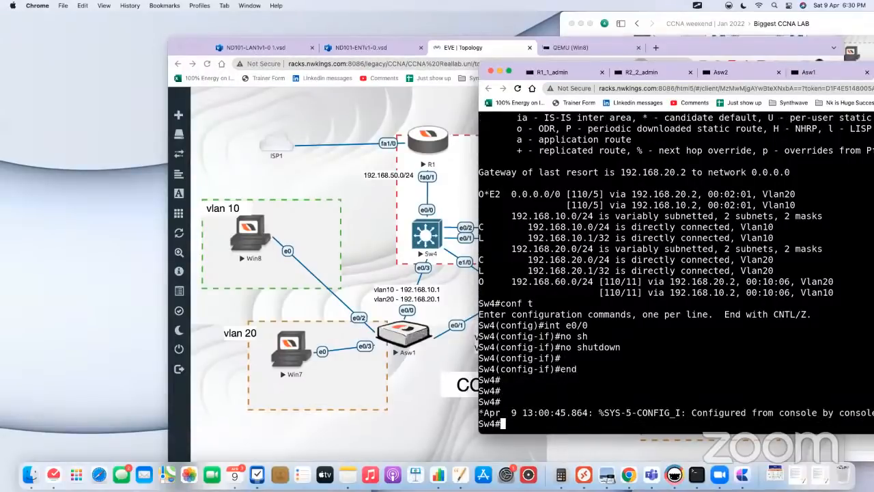
Step: Check the topology and show Sw4's full IP routing table twice to see which default route it uses
click(388, 243)
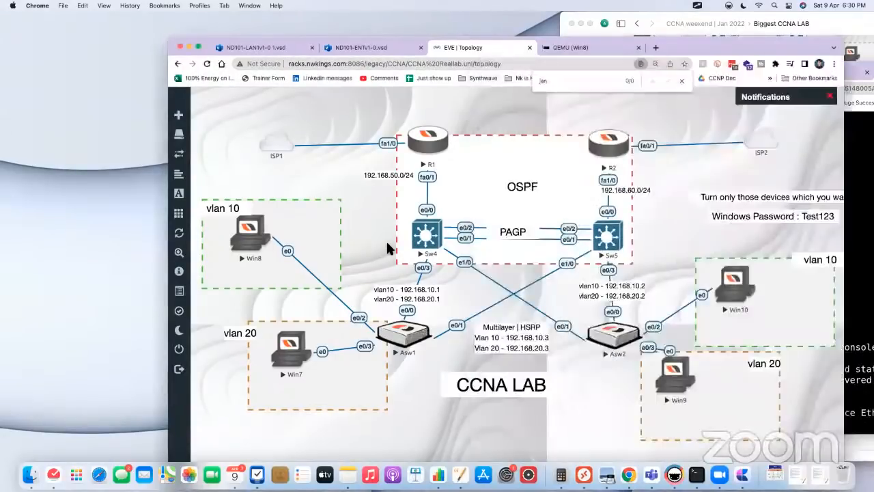
click(438, 235)
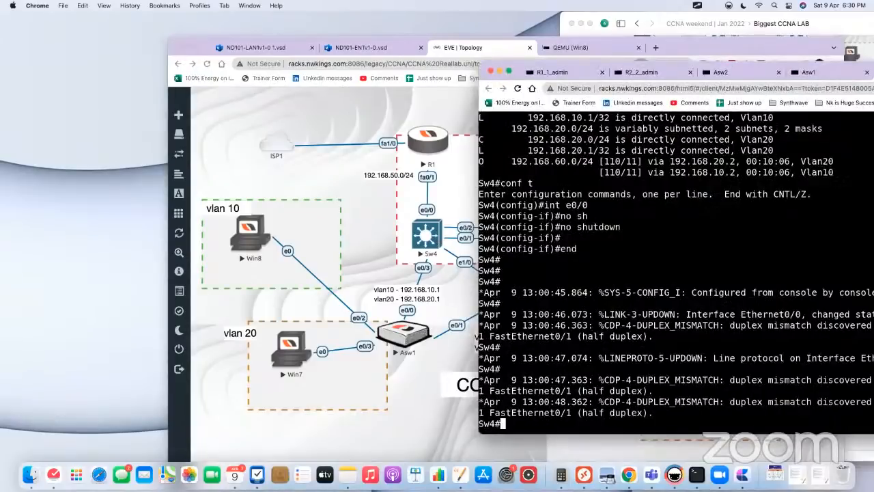
key(Return)
key(Return)
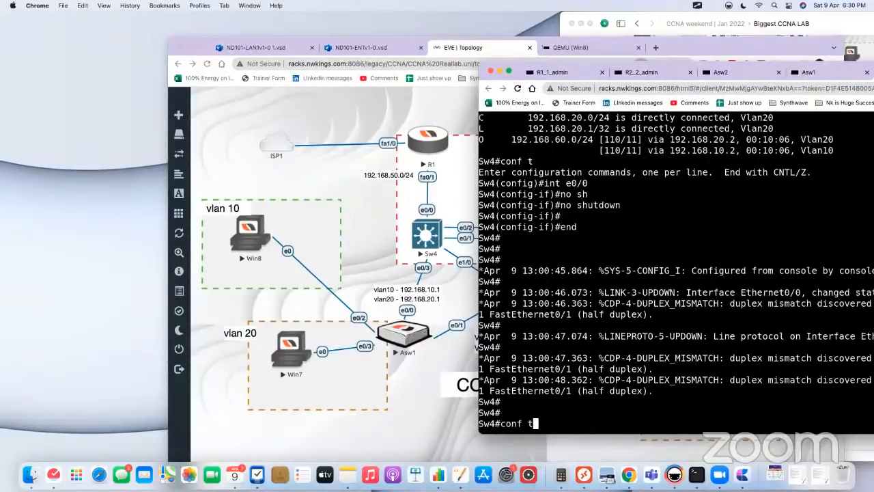
text(show ip route)
key(Return)
key(space)
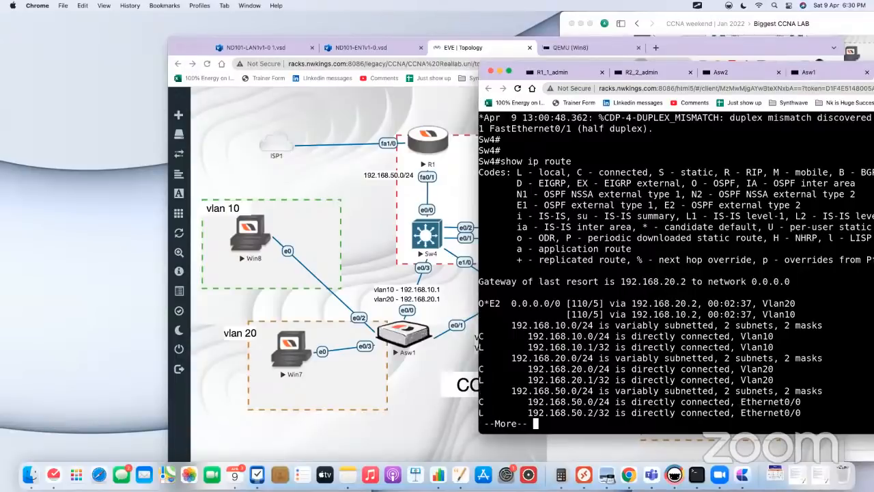
key(Return)
key(Return)
text(show ip route)
key(Return)
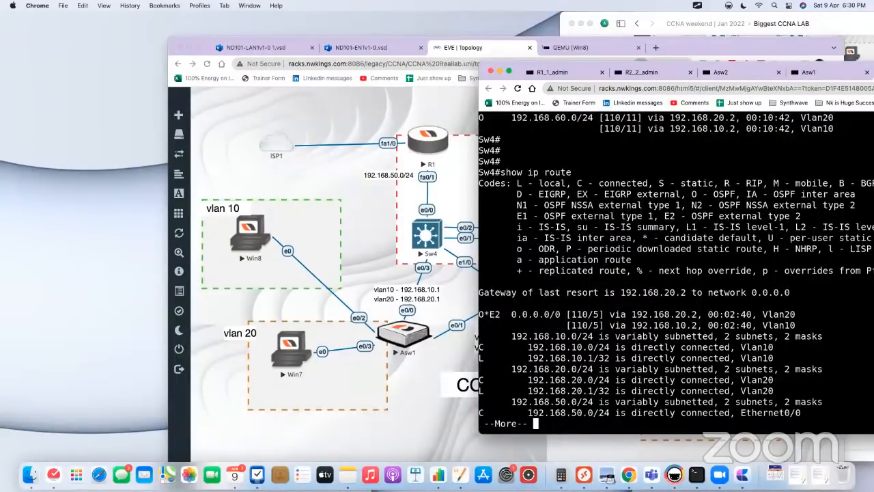
key(Return)
Step: List Sw4's OSPF neighbors and examine the adjacency state of neighbor 192.168.50.1
key(Return)
text(show ip os)
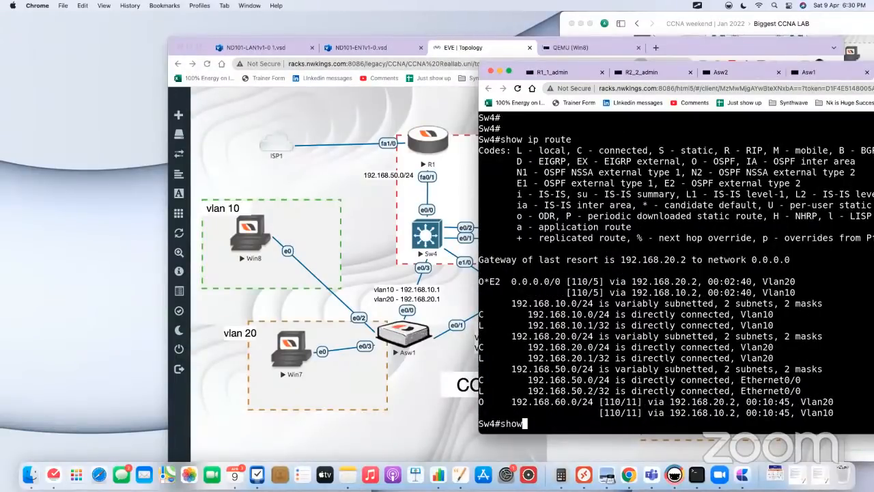
key(Tab)
text(ne)
key(Tab)
key(Return)
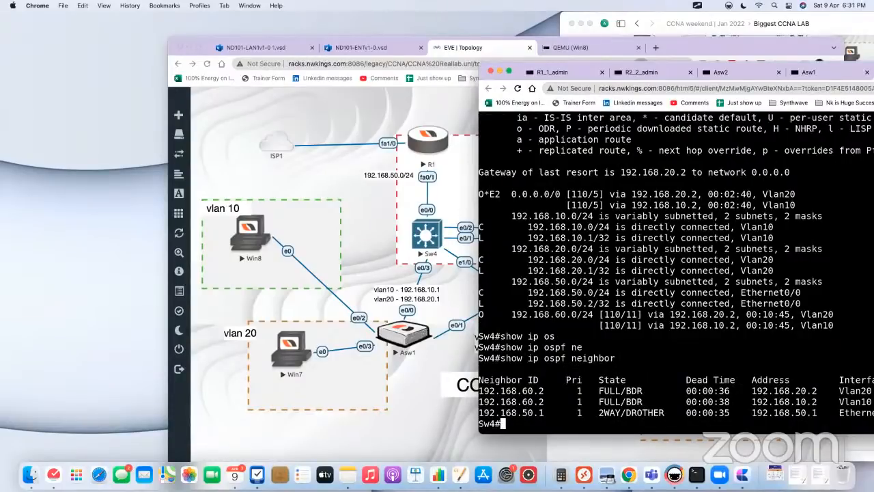
drag(665, 412, 604, 413)
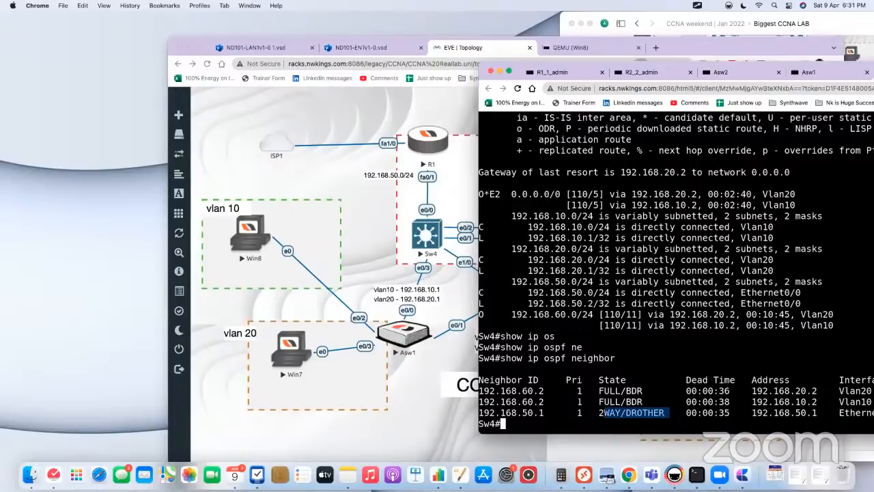
Step: Repeat the OSPF neighbor listing on Sw4 several times to monitor the adjacency with R1
key(Return)
key(Return)
key(Return)
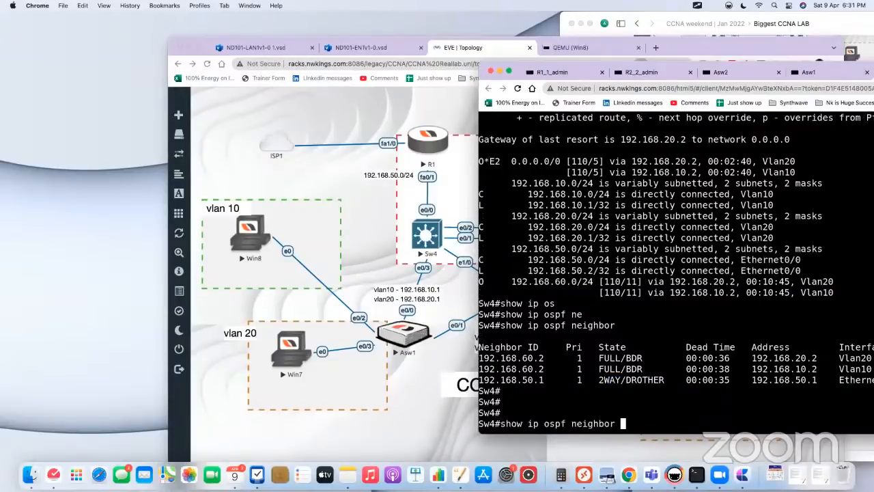
key(Up)
key(Return)
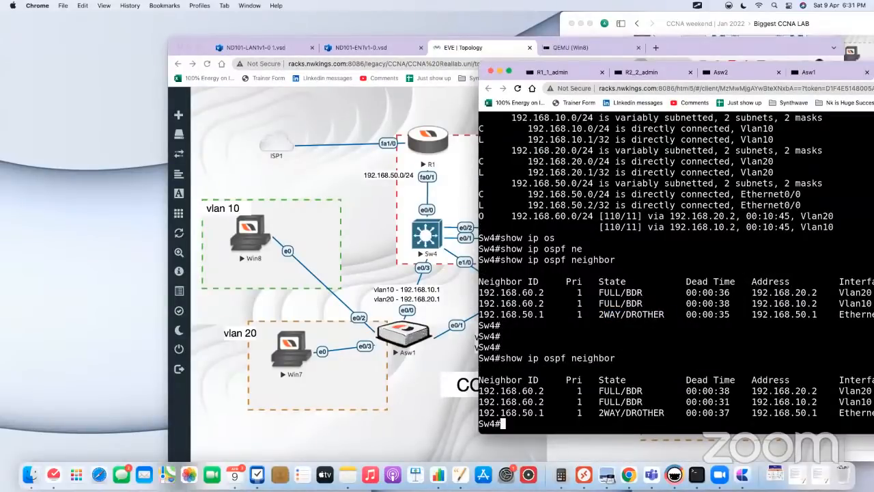
key(Return)
key(Return)
key(Return)
key(Up)
key(Return)
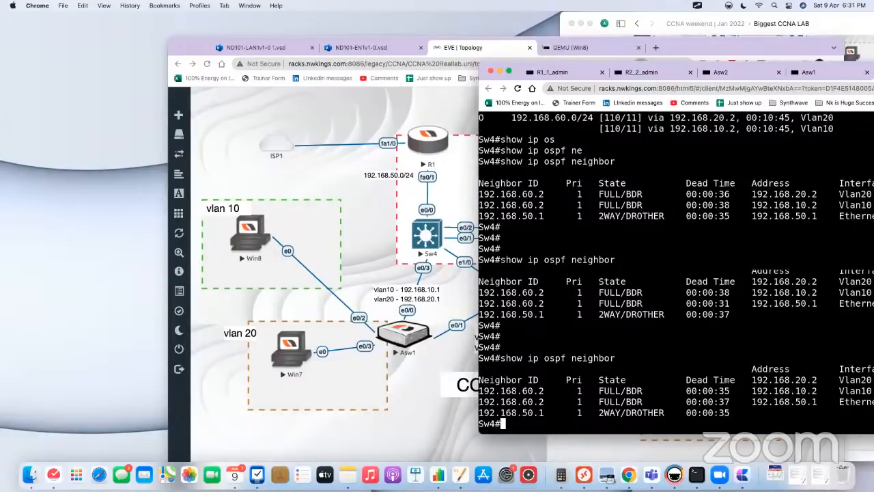
key(Return)
key(Return)
key(Return)
key(Up)
key(Return)
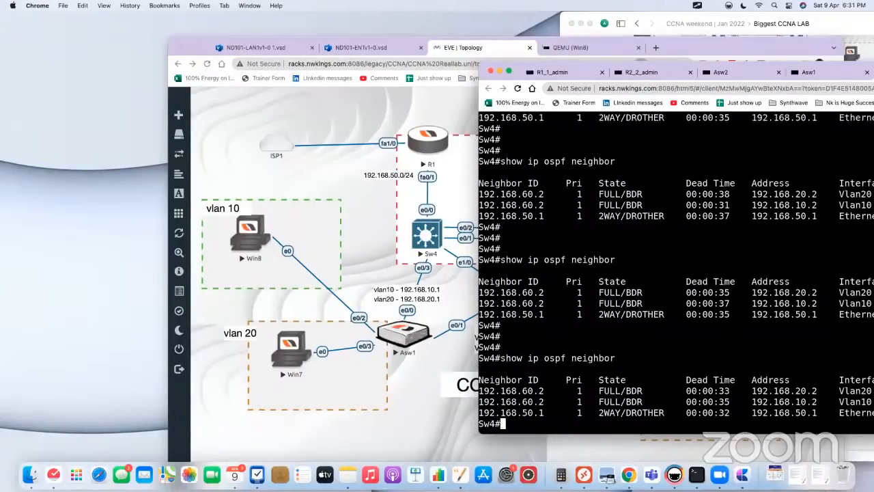
key(Return)
key(Return)
key(Return)
key(Up)
key(Return)
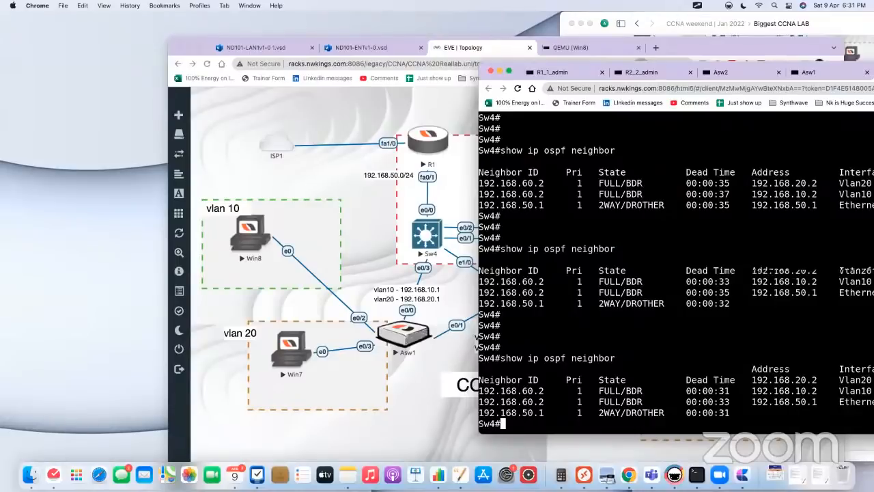
key(Return)
key(Return)
key(Return)
key(Up)
key(Return)
key(Return)
key(Return)
key(Return)
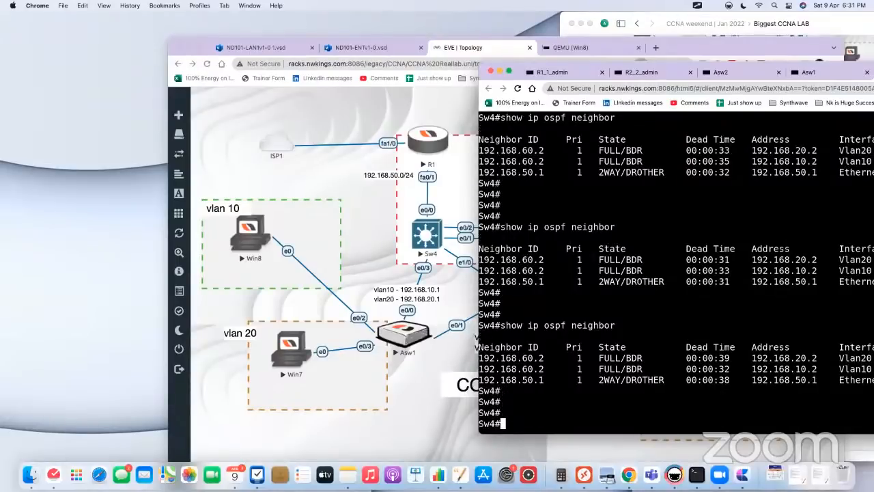
key(Up)
Step: Show Sw4's full IP routing table once more to recheck the default route
key(Return)
key(Return)
key(Return)
key(Return)
key(Up)
key(BackSpace)
key(BackSpace)
key(BackSpace)
key(BackSpace)
key(BackSpace)
key(BackSpace)
key(BackSpace)
key(BackSpace)
key(BackSpace)
key(BackSpace)
key(BackSpace)
key(BackSpace)
key(BackSpace)
text(route)
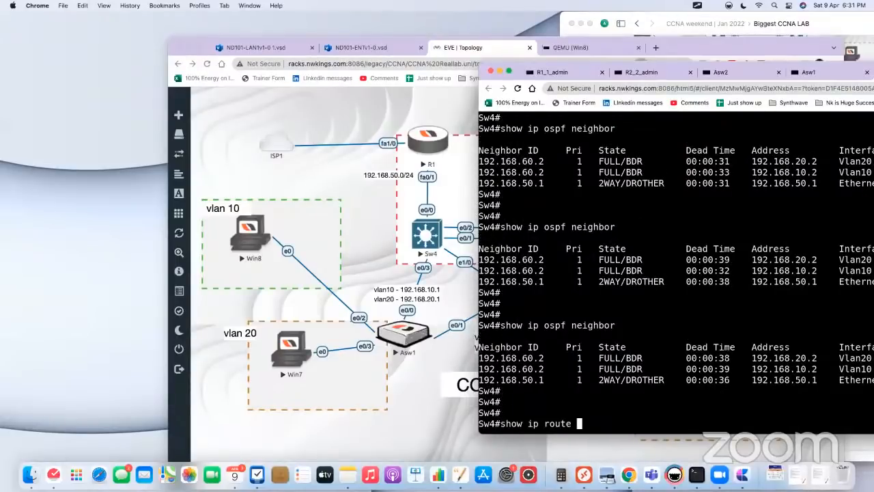
key(Return)
key(space)
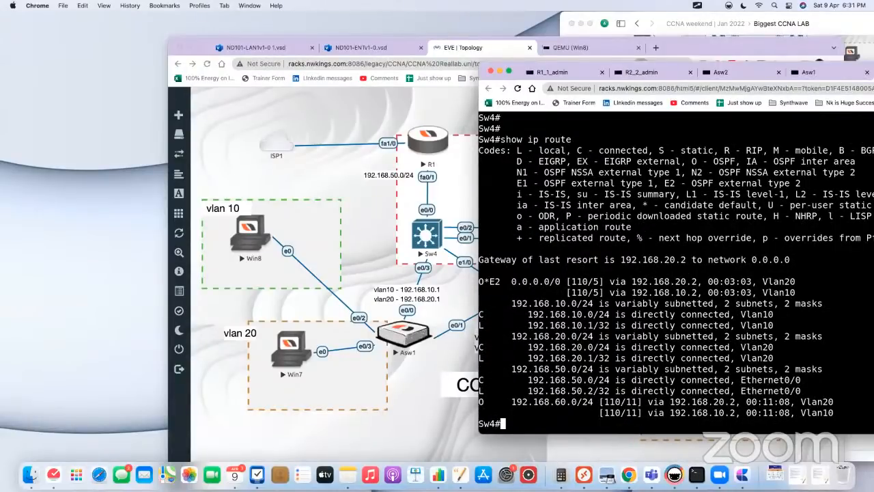
Step: Open R1's console from the topology and reconnect its disconnected session
click(346, 160)
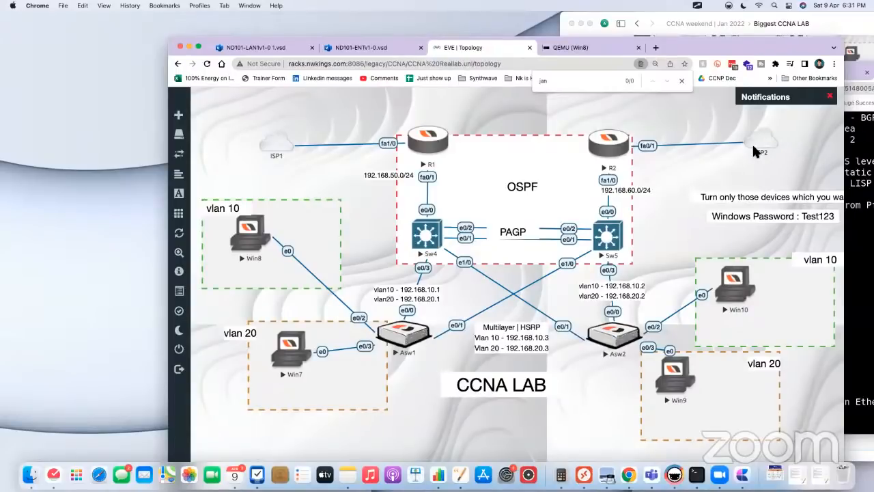
click(442, 141)
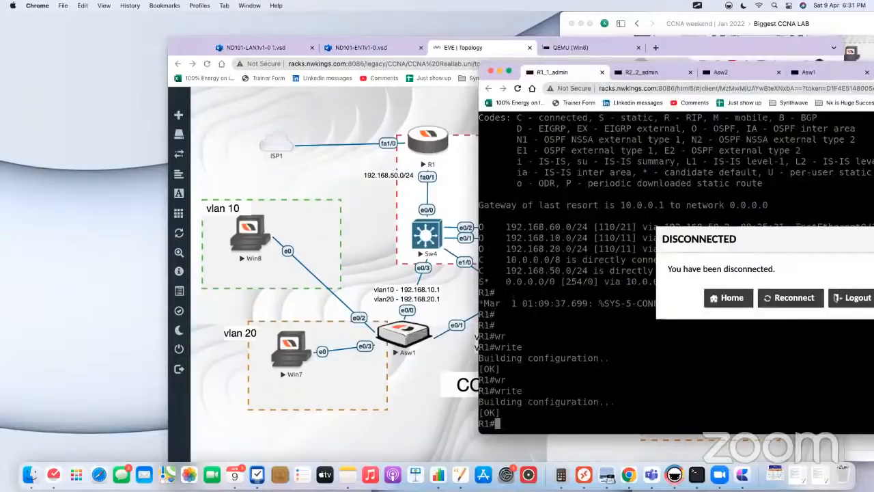
click(790, 298)
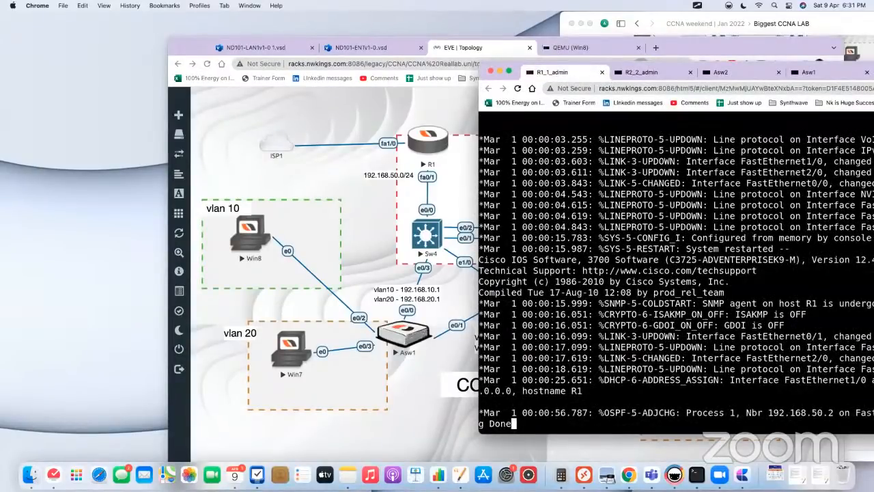
Step: Show Sw4's IP routing table again and examine the next hop and metric of the default route
click(427, 235)
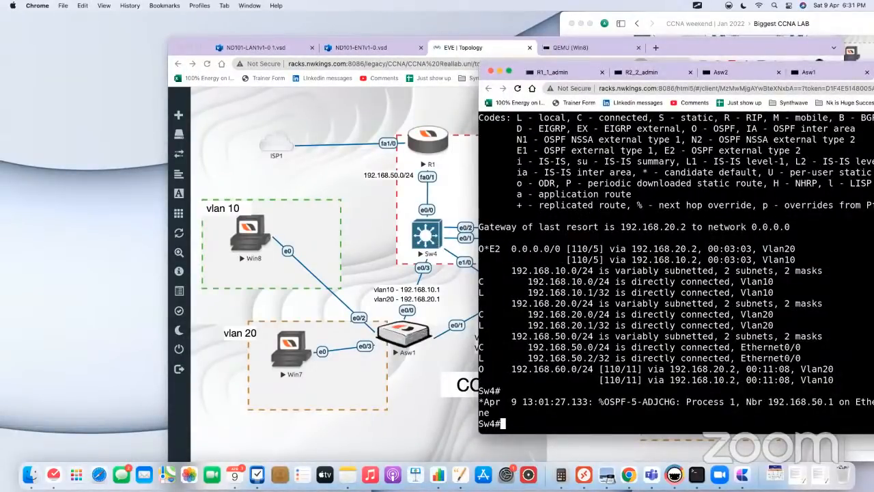
text(show ip route)
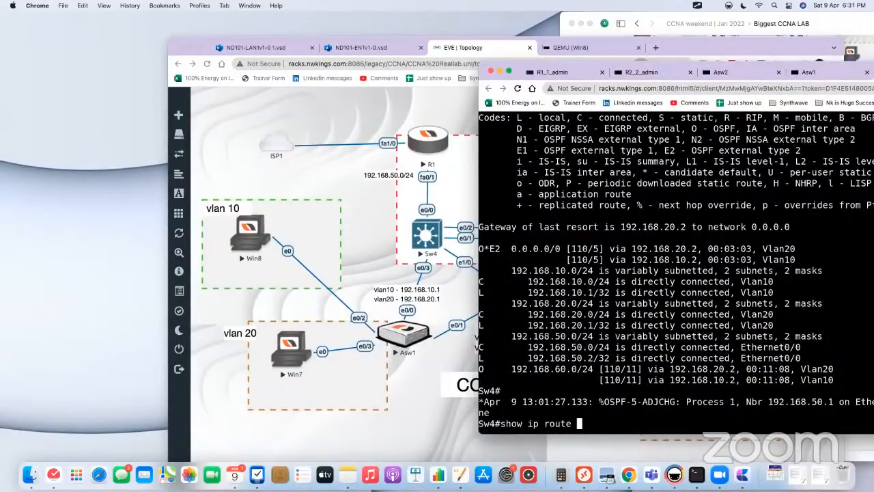
drag(509, 248, 614, 248)
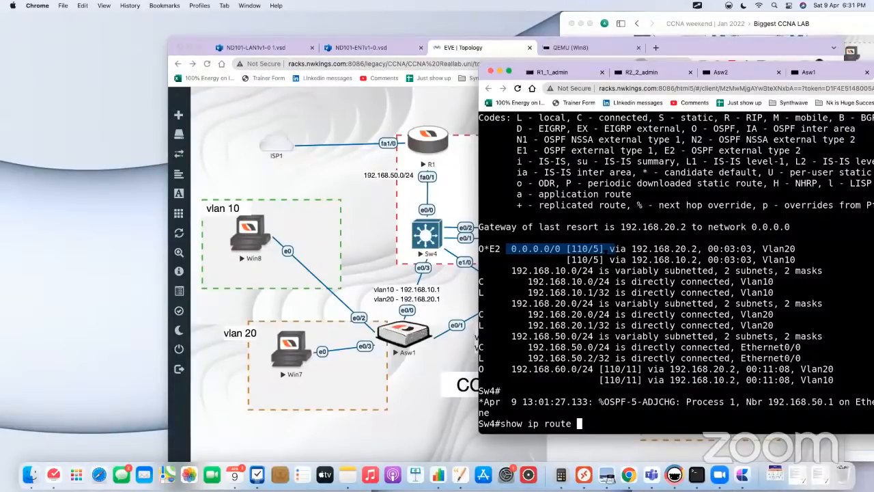
key(Return)
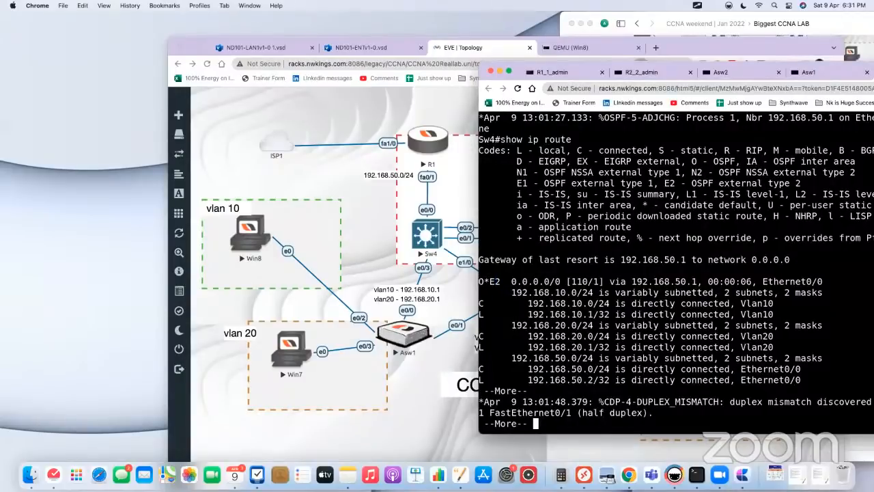
drag(489, 282, 842, 281)
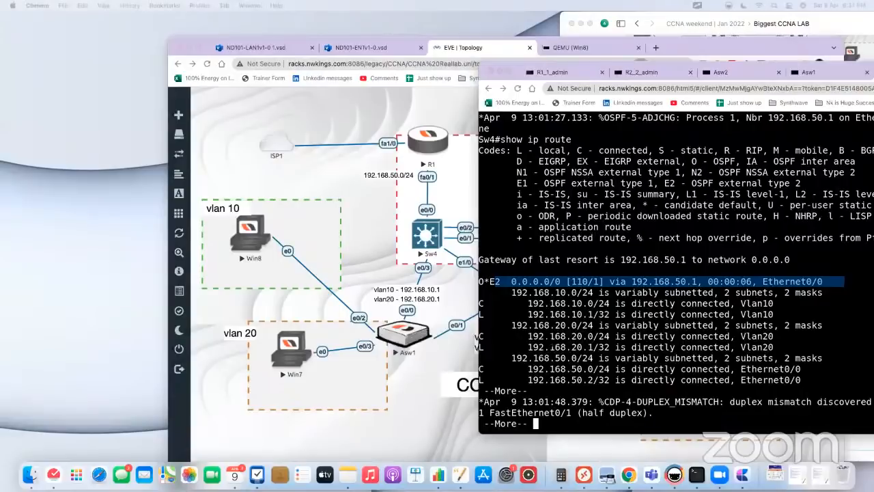
click(655, 309)
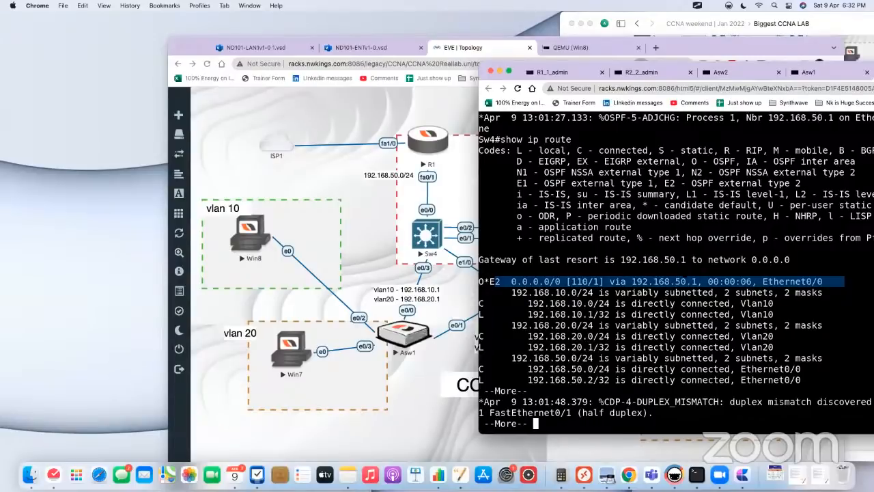
Step: Enter global configuration mode on R1 and query the allowed first line number for the VTY line command
click(550, 72)
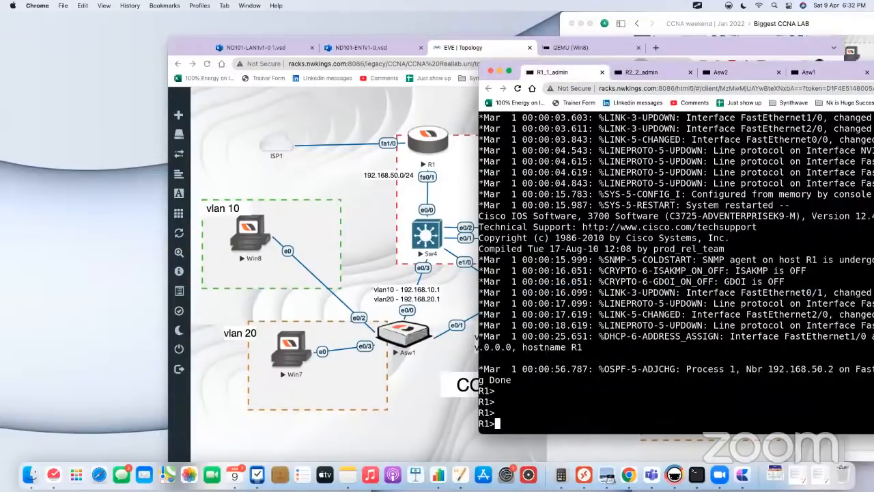
text(en)
key(Tab)
key(Return)
text(conf t)
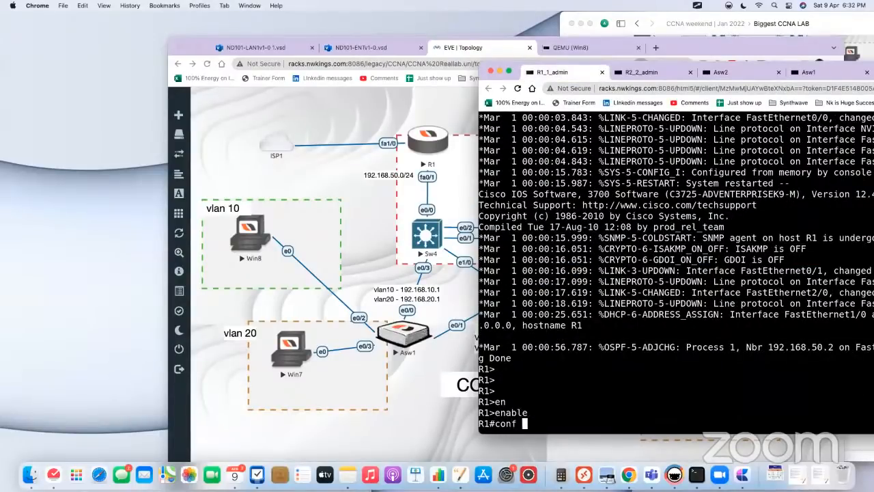
key(Return)
text(lin)
key(Tab)
text(v)
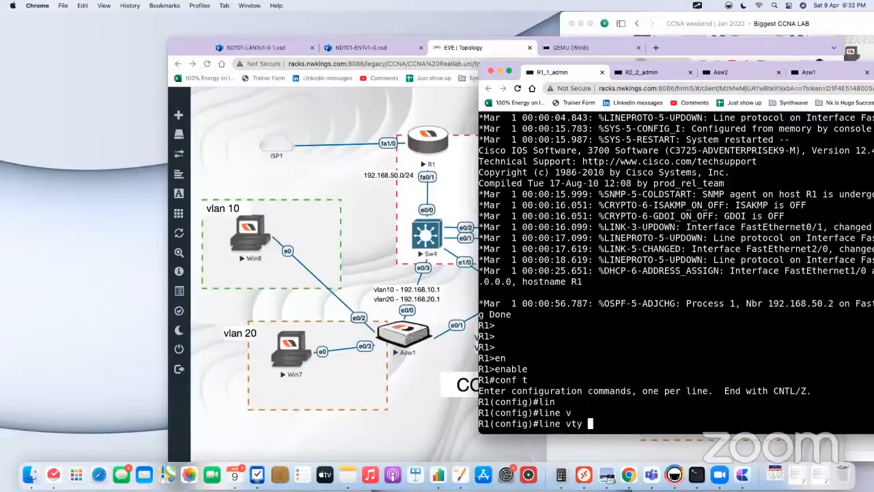
key(Tab)
text(?)
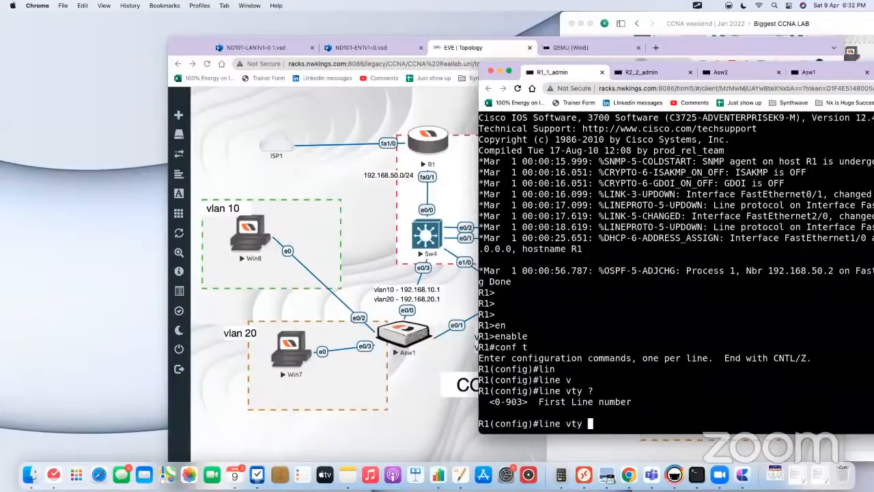
click(387, 108)
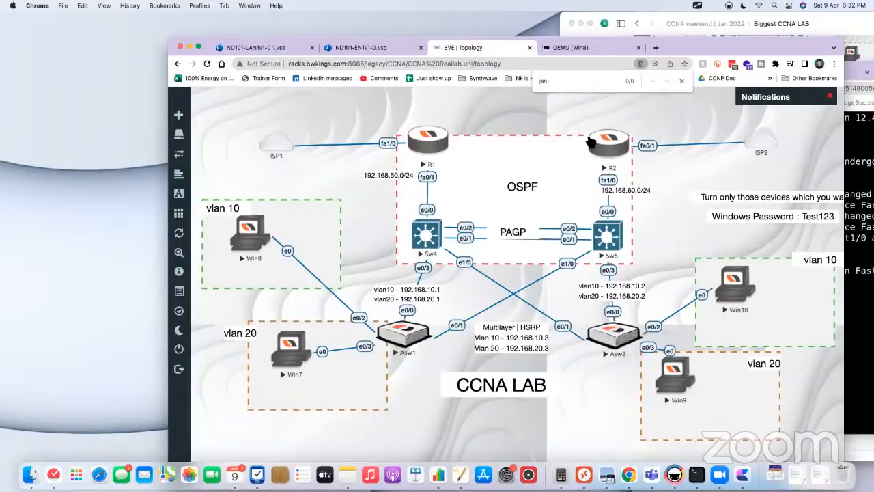
drag(250, 236, 243, 239)
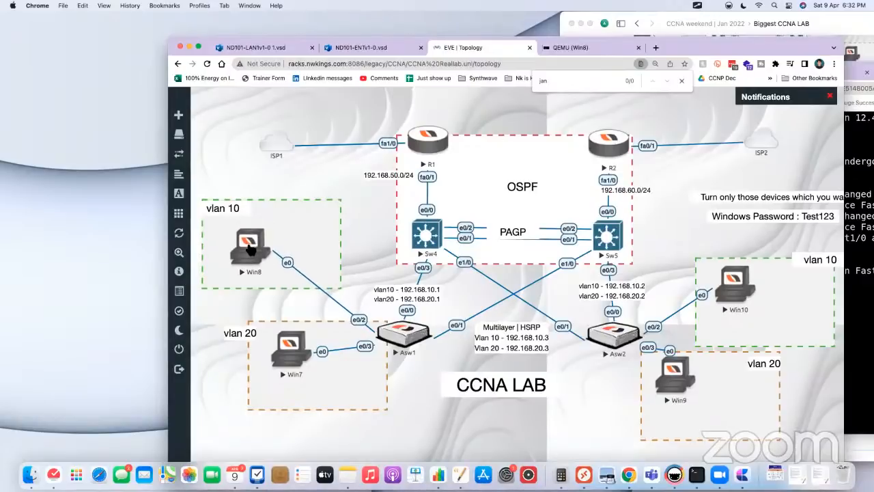
click(242, 239)
click(480, 49)
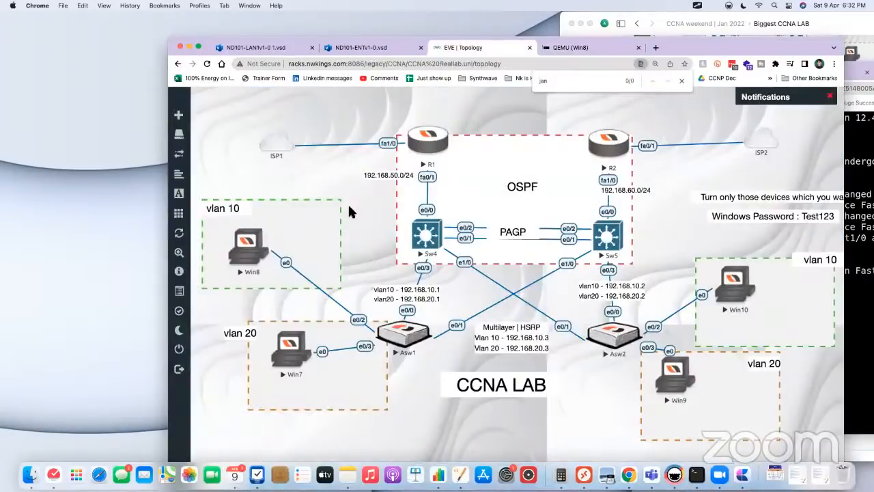
Step: Return to R1's console and enter 0 as the first line number in the VTY line command
click(441, 145)
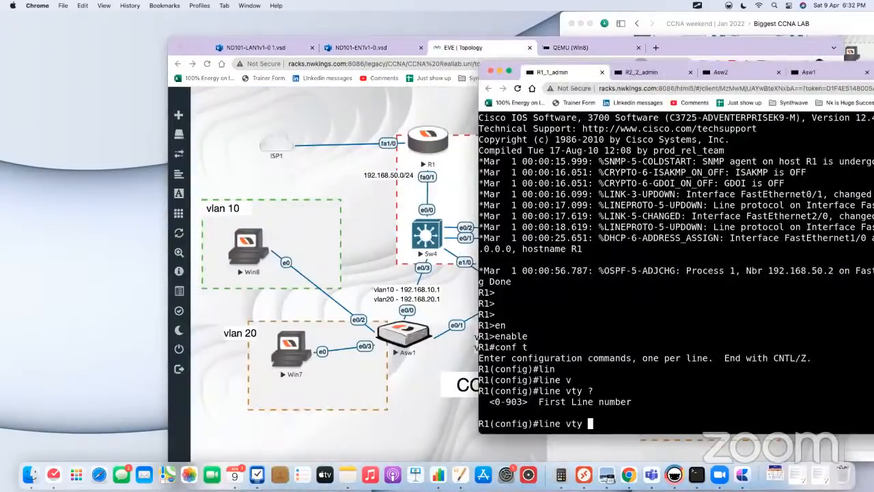
text(0 1-)
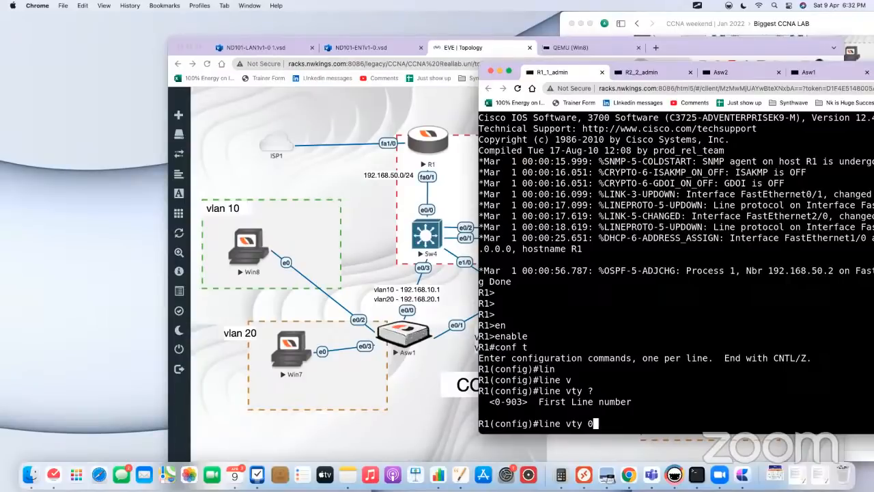
Step: Open VTY lines 0 to 4 on R1 for configuration, set them to login local, and return to global configuration mode
text(1-)
key(BackSpace)
key(BackSpace)
text(4)
key(Return)
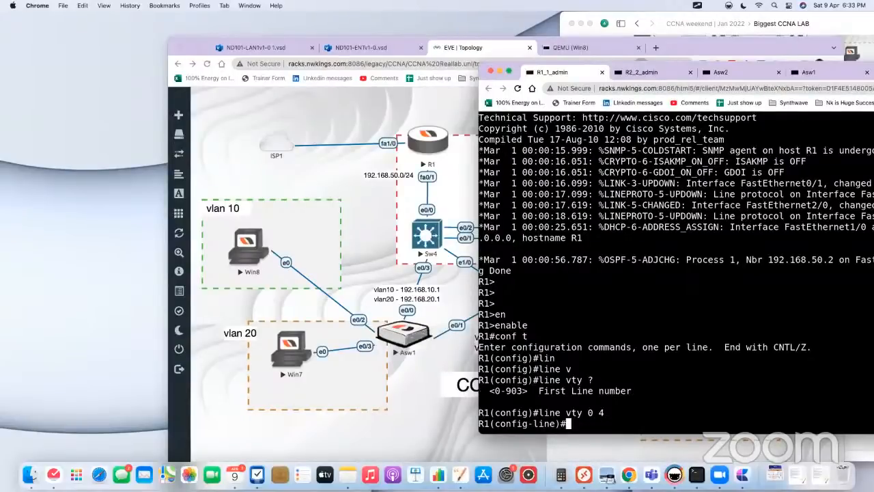
text(login local)
key(Return)
text(e)
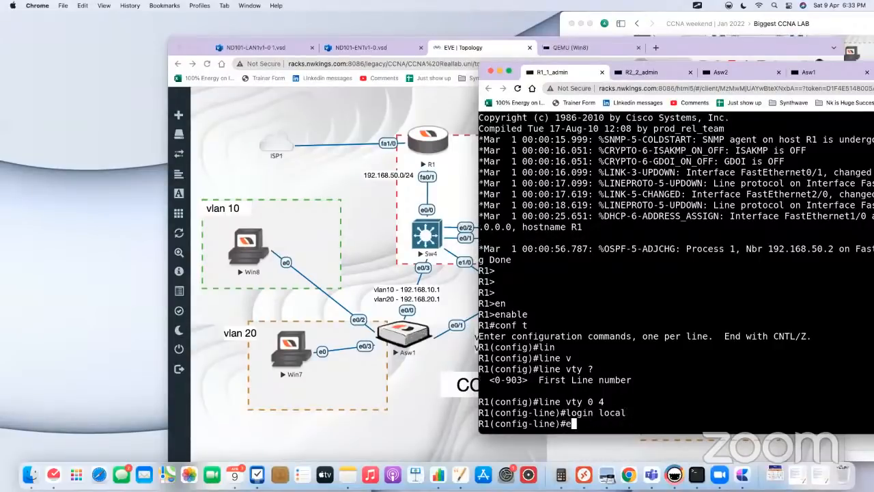
text(xit)
key(Return)
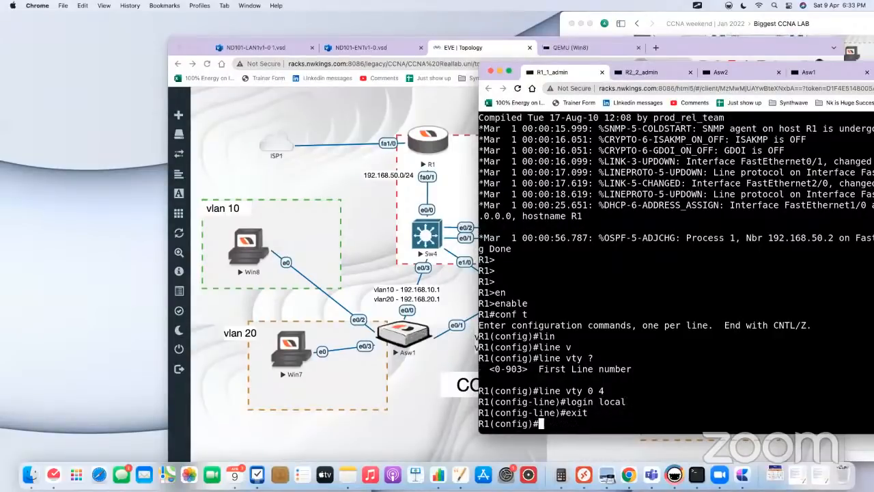
key(Return)
Step: Create a local user account on R1 with a username and the account password
text(use)
key(Tab)
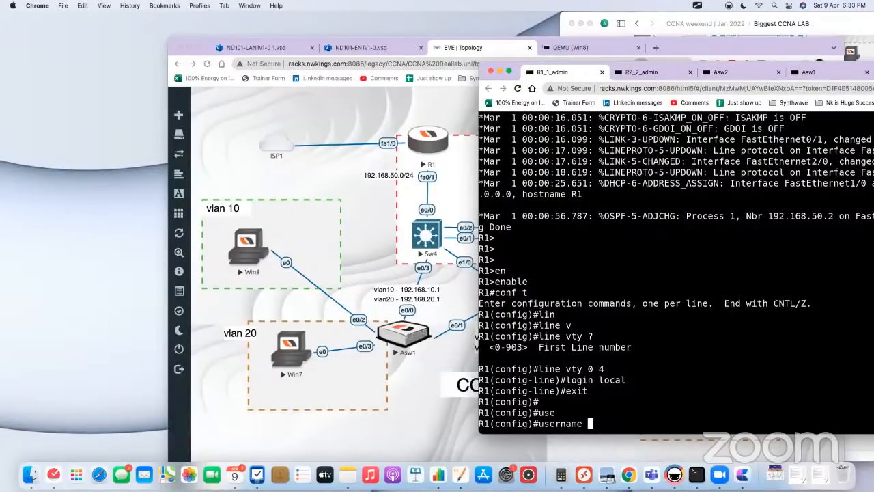
text(nwkings password nwkings)
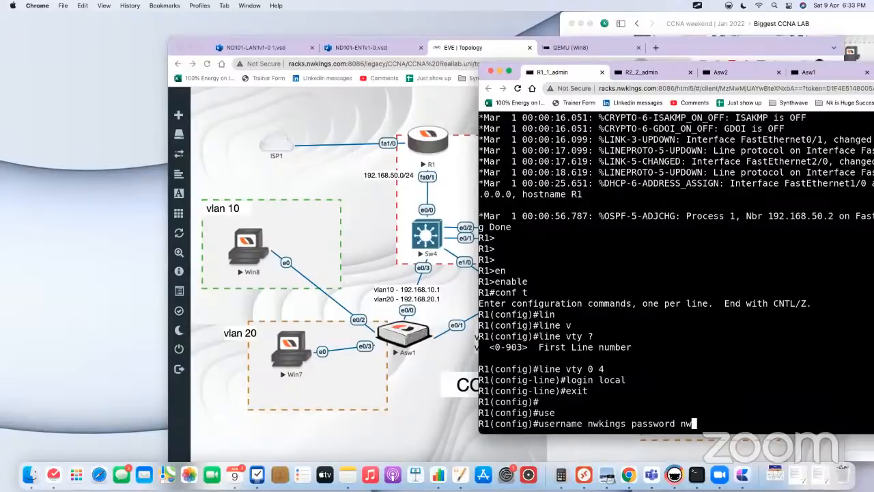
key(Return)
key(Return)
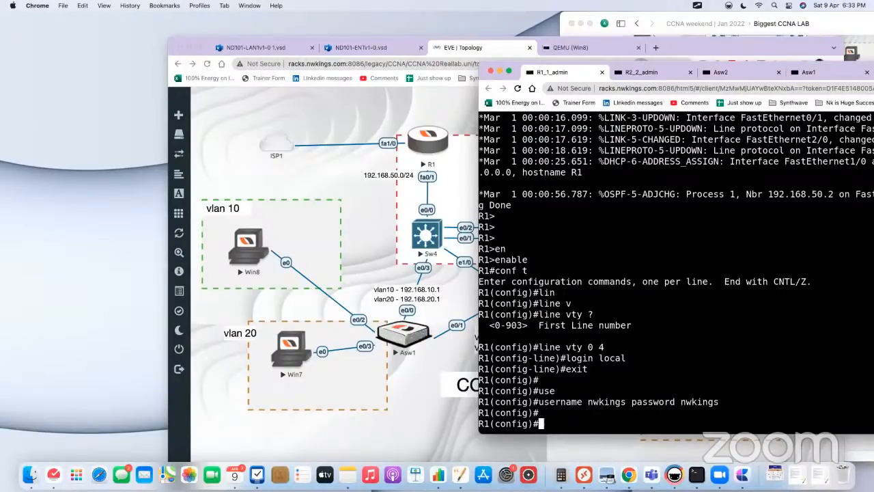
Step: Set an enable secret password on R1
text(enable se)
key(Tab)
text(cisco)
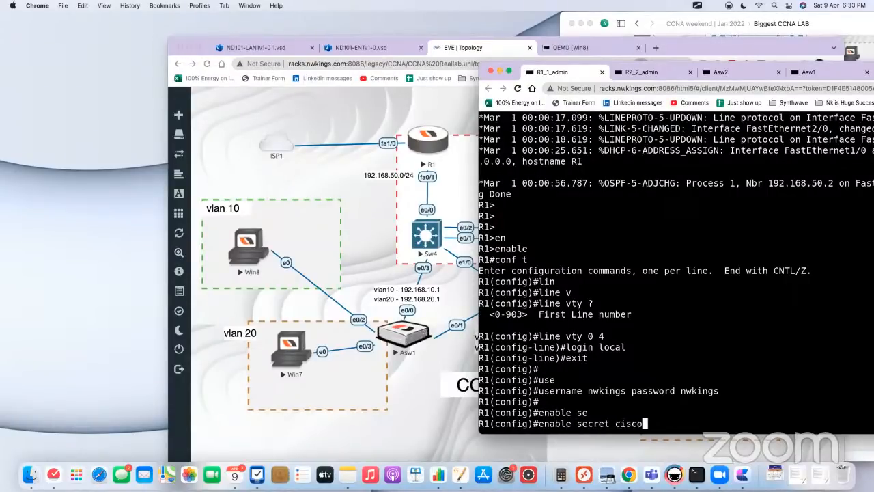
key(Return)
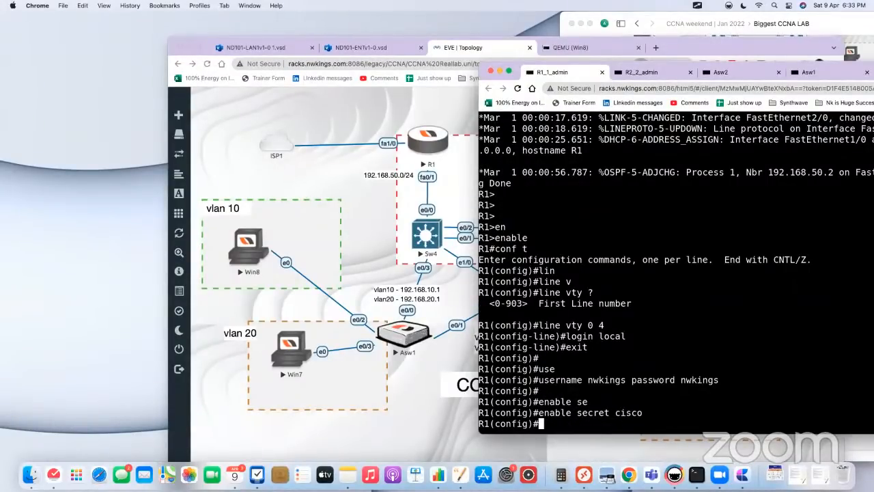
Step: Replace R1's enable secret with a different password
key(Up)
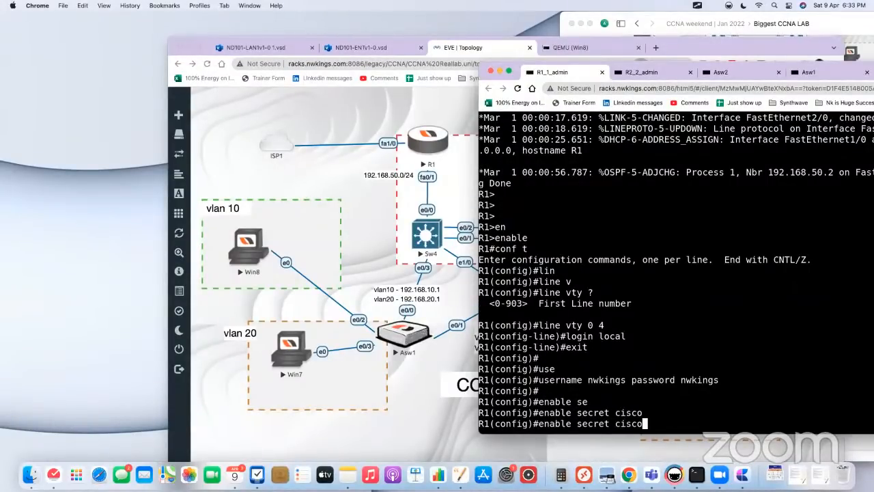
key(BackSpace)
key(BackSpace)
key(BackSpace)
key(BackSpace)
key(BackSpace)
text(nwkings)
key(Return)
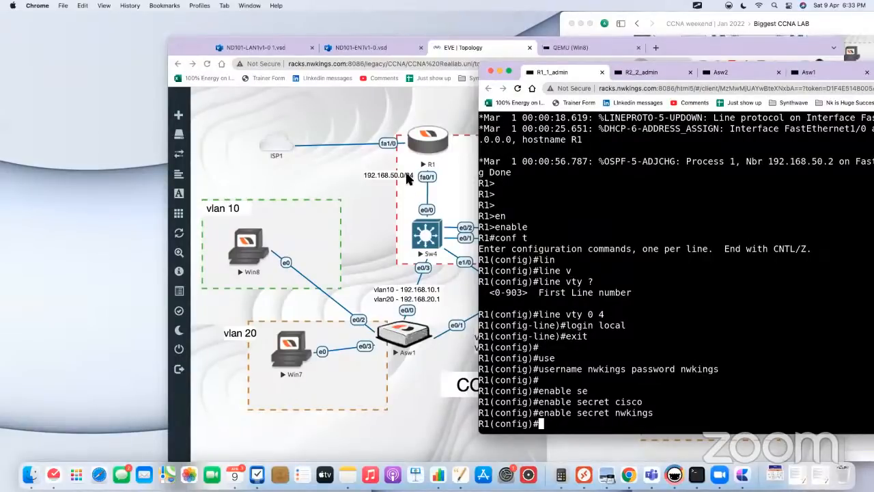
Step: Return to R1's console from the topology and create interface loopback 0
click(383, 202)
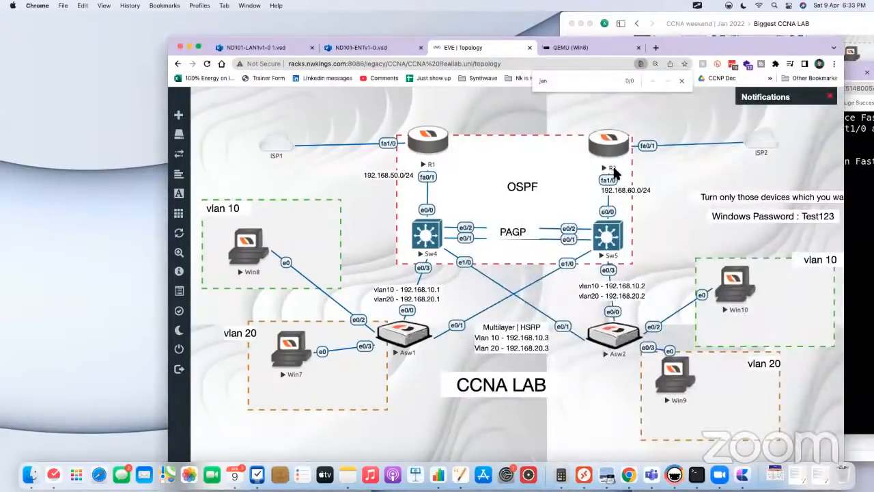
click(441, 145)
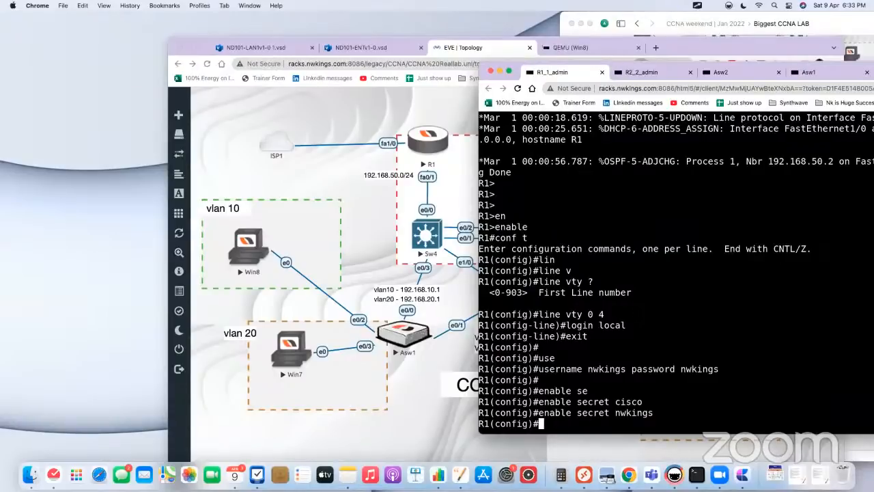
text(int lo 0)
key(Return)
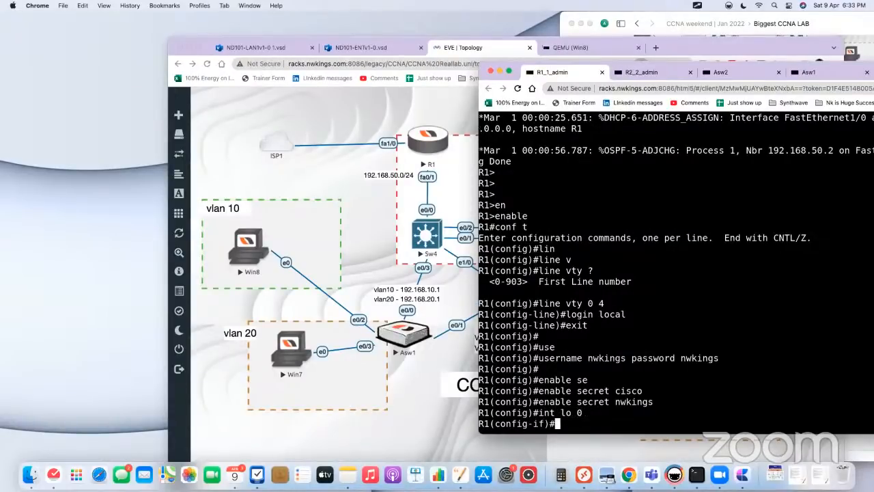
Step: Assign IP address 192.168.99.1 with mask 255.255.255.255 to R1's loopback 0
text(ip ad)
key(Tab)
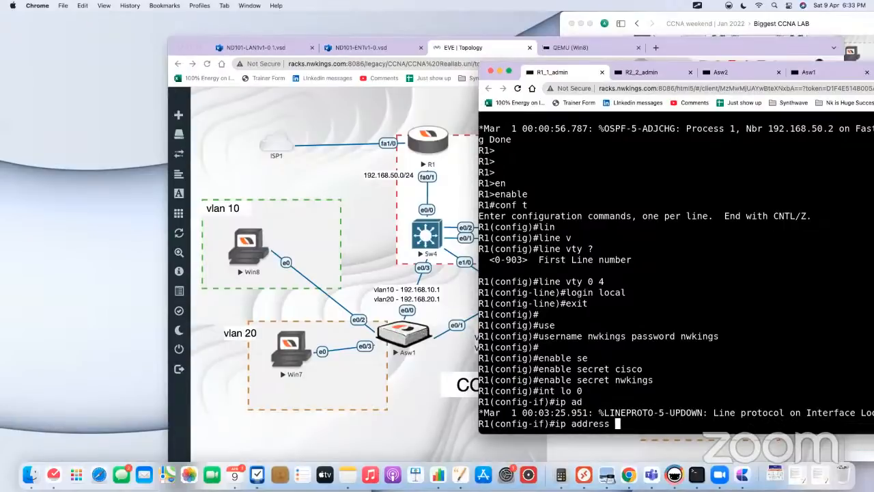
text(192.168.99.1 255.255.255.255)
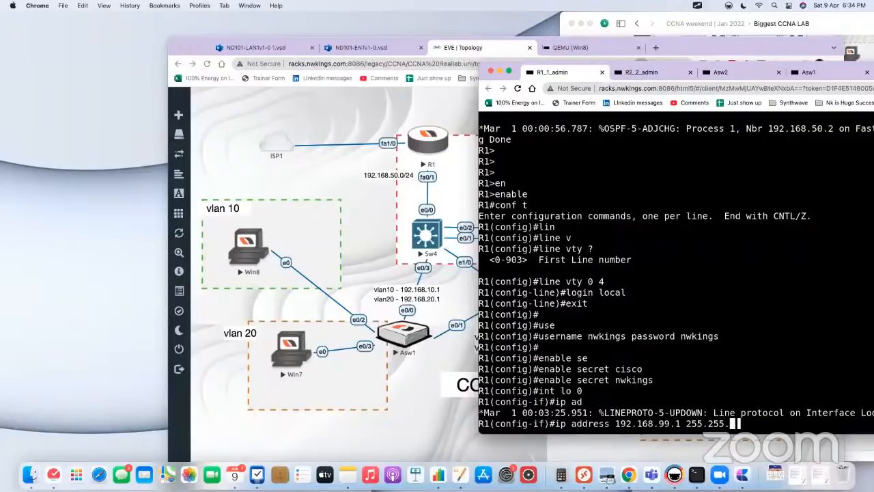
key(Return)
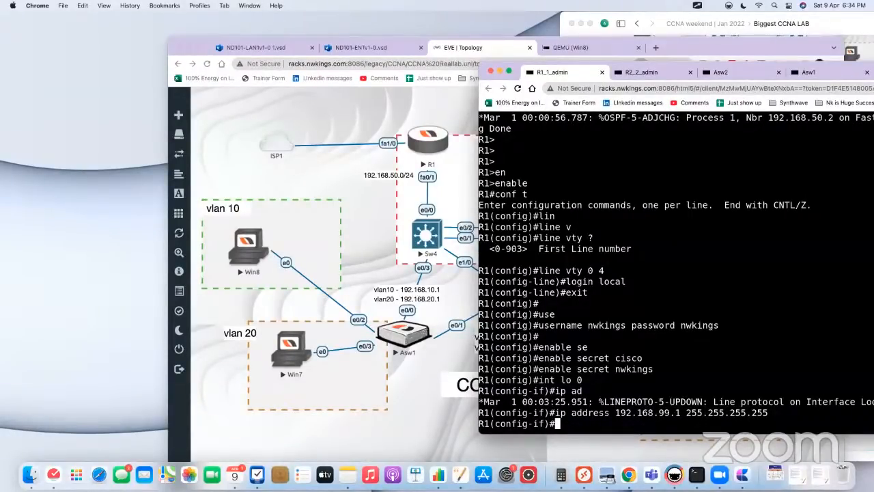
Step: Add R1's loopback 0 to OSPF process 1, area 0
text(ip ospf 1 area 0)
key(Return)
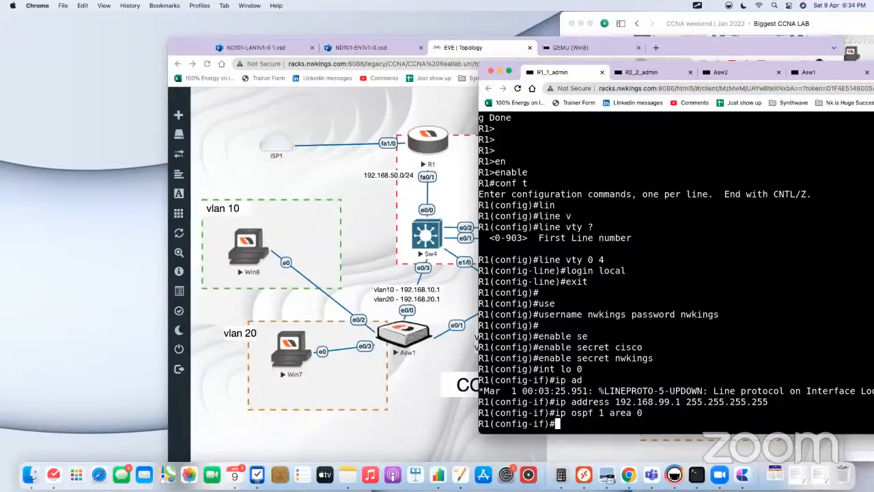
Step: Open R2's console from the topology, enter global configuration mode, and create interface loopback 0
click(349, 184)
click(620, 144)
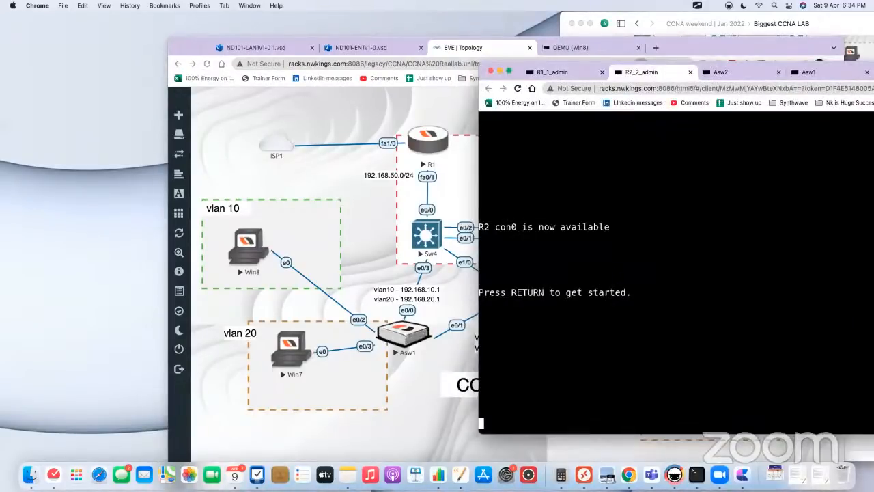
key(Return)
key(Return)
key(Return)
text(en)
key(Tab)
key(Return)
text(conf)
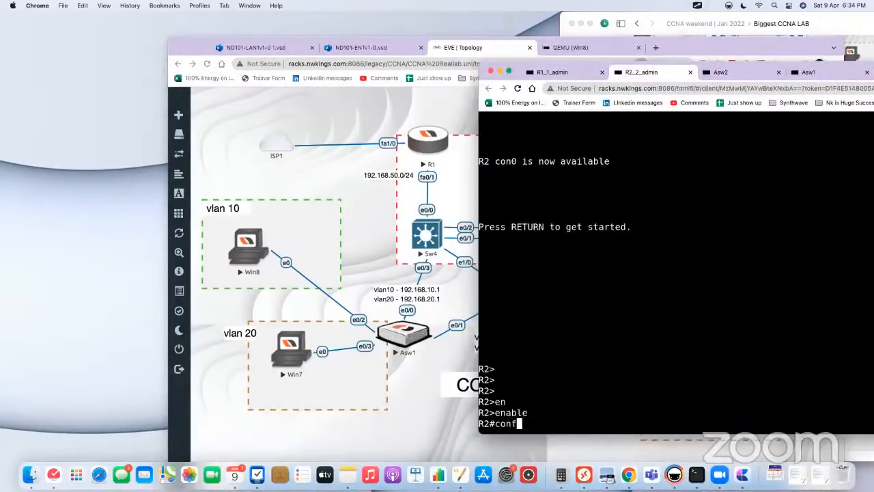
text( t)
key(Return)
text(int lo 0)
key(Return)
Step: Assign IP address 192.168.99.2 with mask 255.255.255.255 to R2's loopback 0
text(ip a)
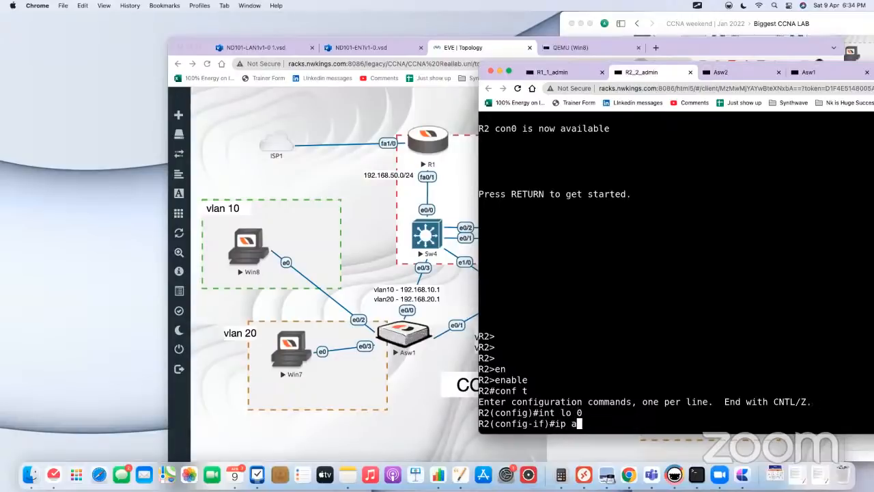
text(dd 192.168.00)
key(BackSpace)
key(BackSpace)
text(9)
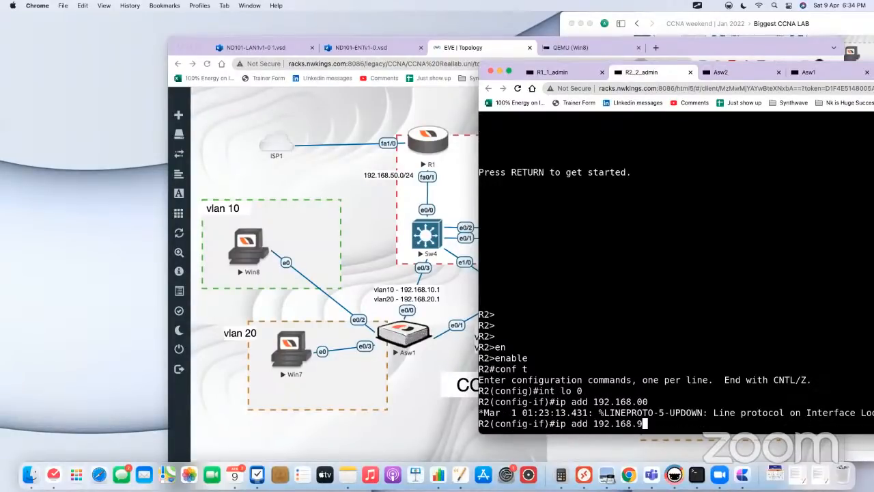
text(9.2 255.255.255.255)
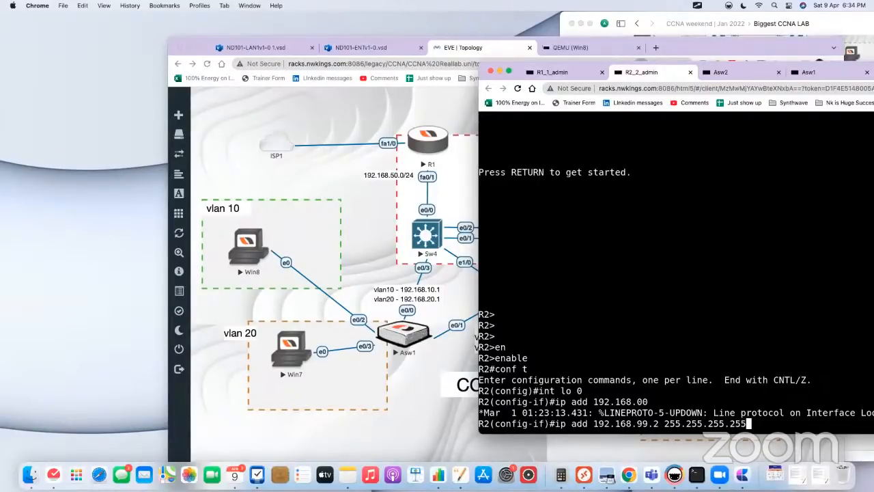
key(Return)
key(Return)
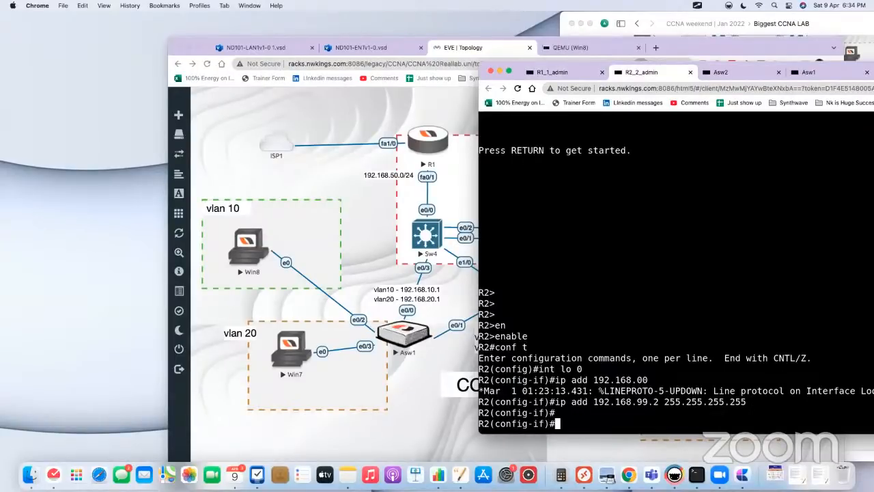
Step: Add R2's loopback 0 to OSPF process 1, area 0, and return to global configuration mode
text(ip ospf 1 area )
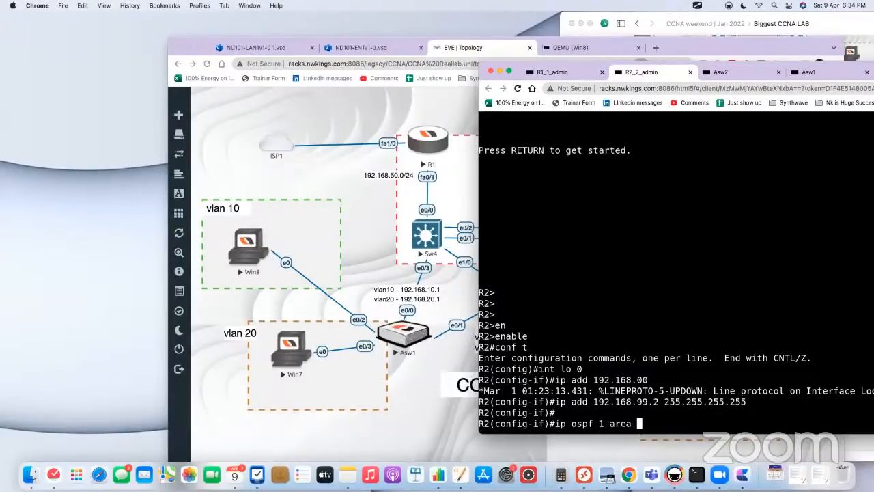
text(0)
key(Return)
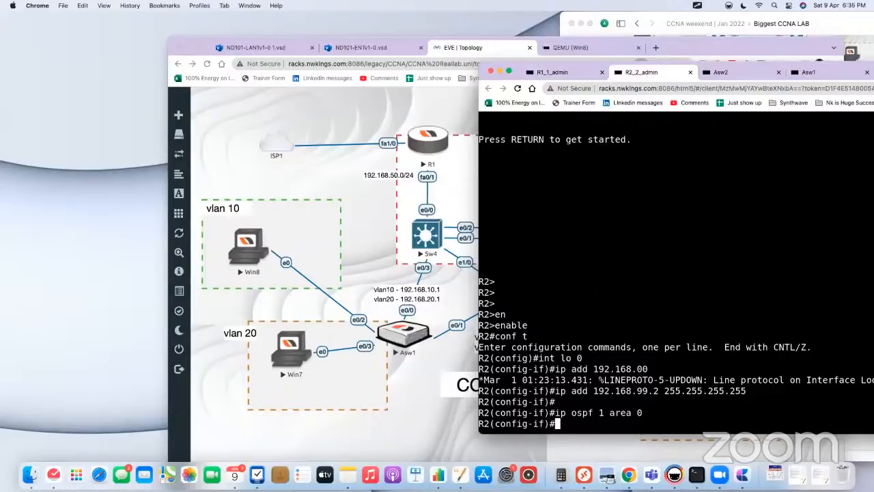
text(ex)
key(Return)
key(Return)
Step: Set VTY lines 0 to 4 on R2 to login local and leave line configuration mode
text(lin)
key(Tab)
text(v)
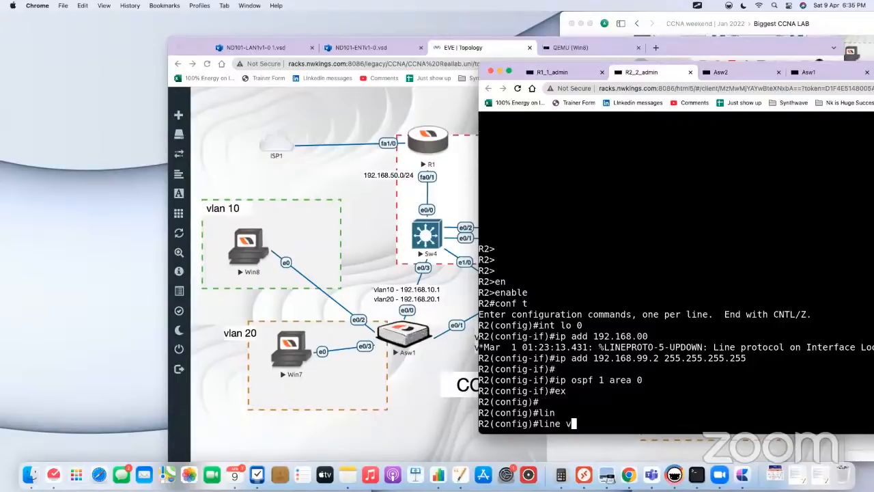
key(Tab)
text(0 4)
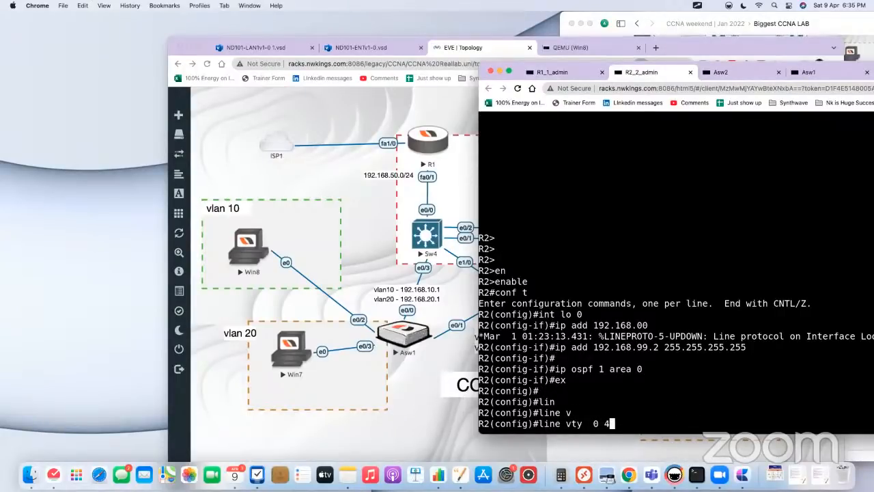
key(Return)
text(login loc)
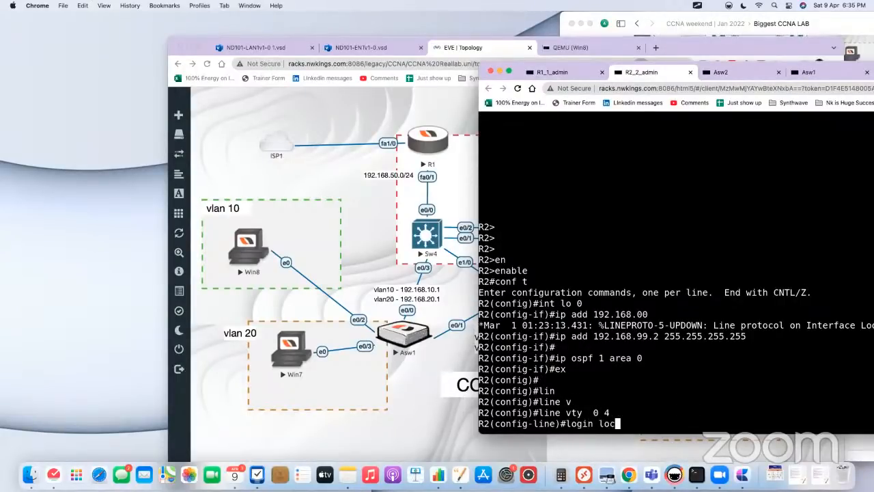
text(al)
key(Return)
text(exi)
key(Return)
Step: Create a local user account on R2 with a username and the account password
text(user)
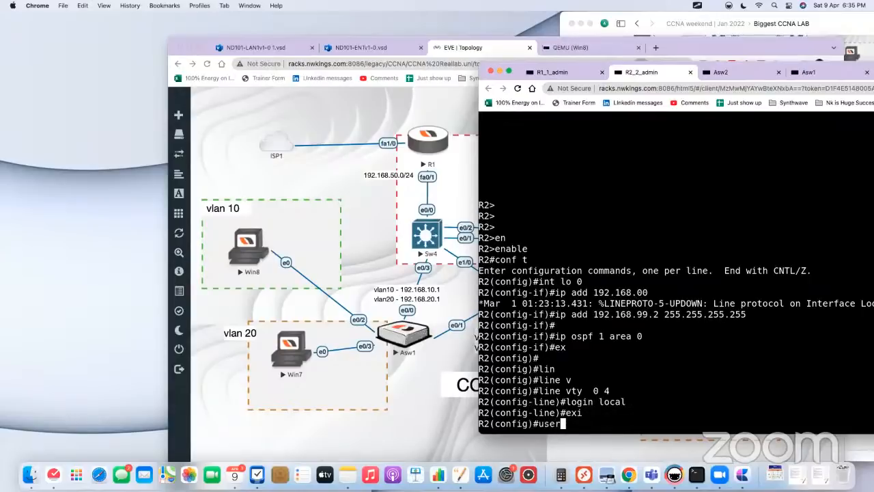
text(name nwkings pas)
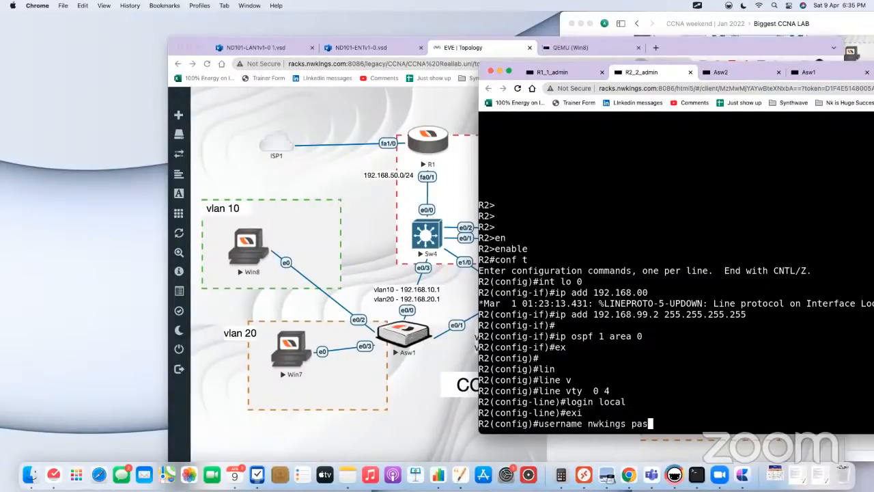
text(word)
key(BackSpace)
text(nwkings)
key(Return)
key(Return)
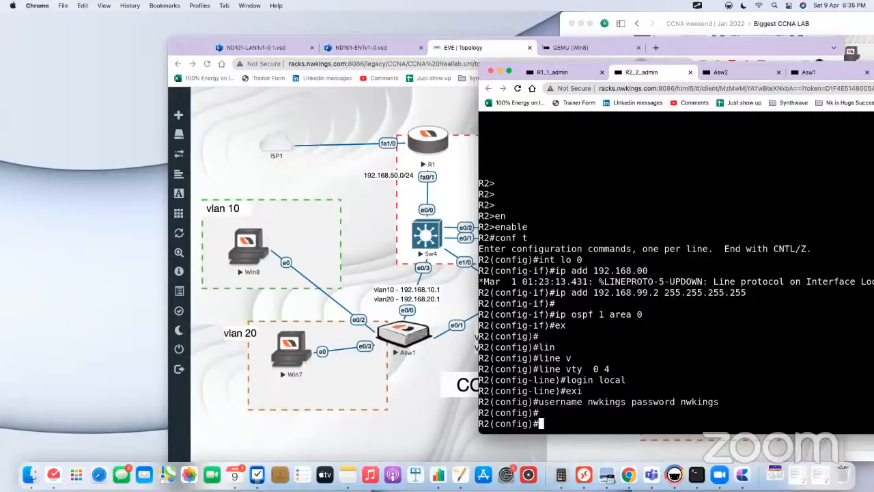
Step: Set the enable secret password on R2
text(enavle)
key(BackSpace)
key(BackSpace)
key(BackSpace)
key(BackSpace)
text(ble sec)
key(Tab)
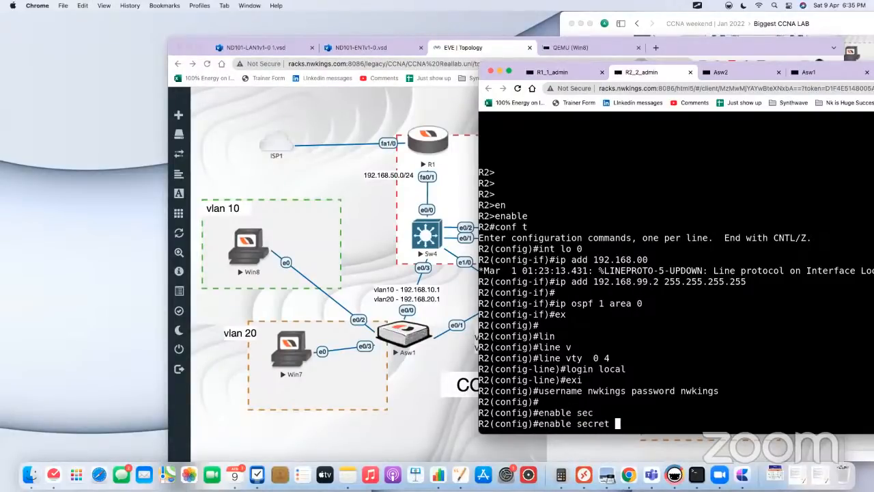
text(nwkings)
key(Return)
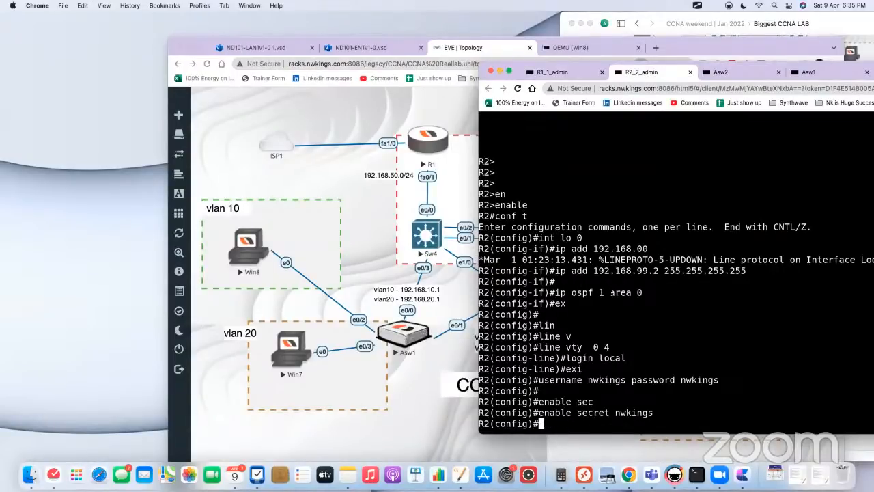
Step: Open Sw4's console from the topology, dismiss the paged output, and list its IP interfaces in brief
click(360, 247)
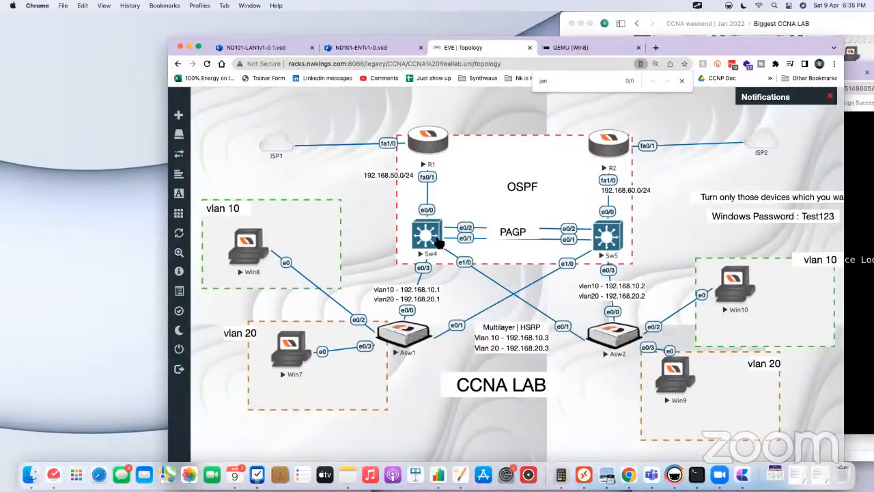
click(439, 243)
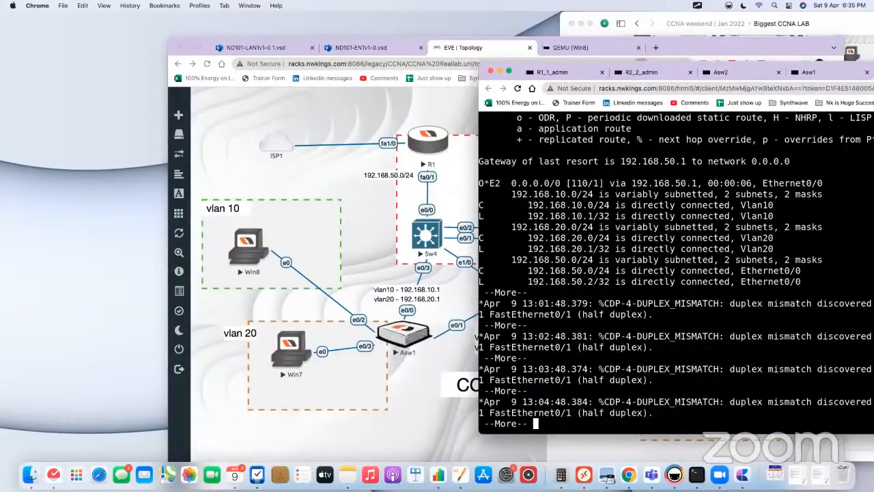
key(space)
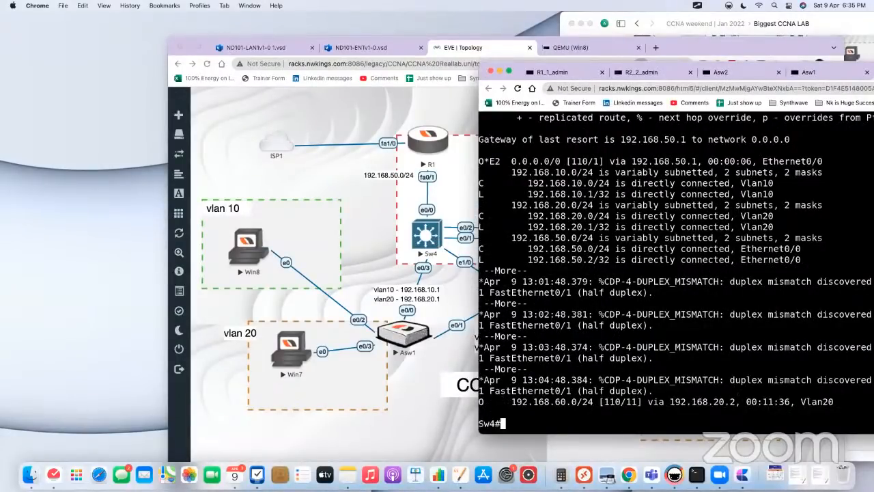
key(Return)
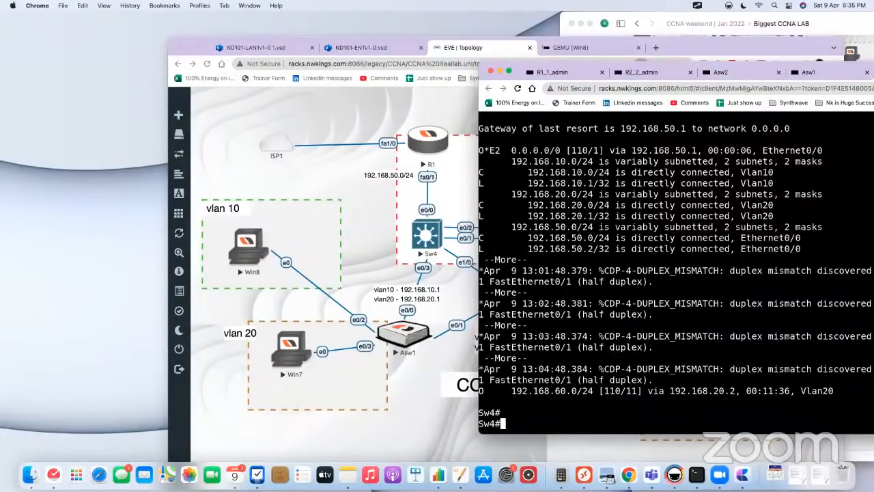
text(show ip int)
text(br)
key(Tab)
key(Return)
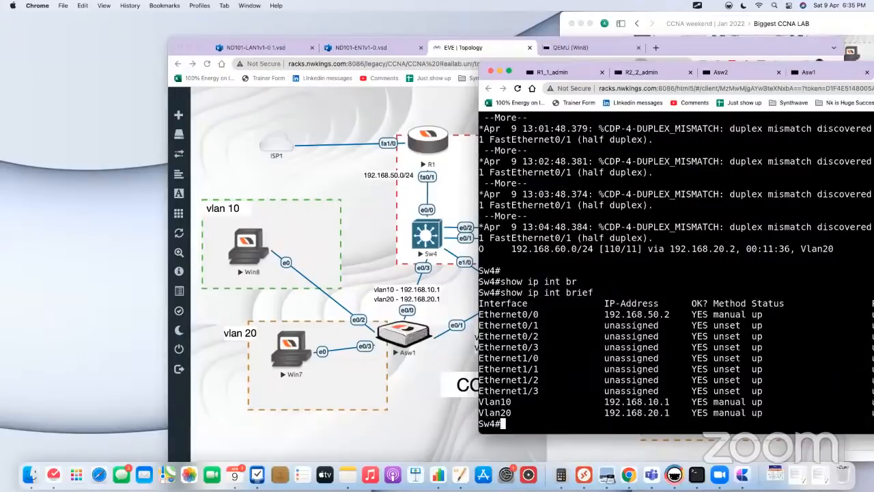
Step: Display the brief VLAN list on Sw4
key(Return)
text(sjhow)
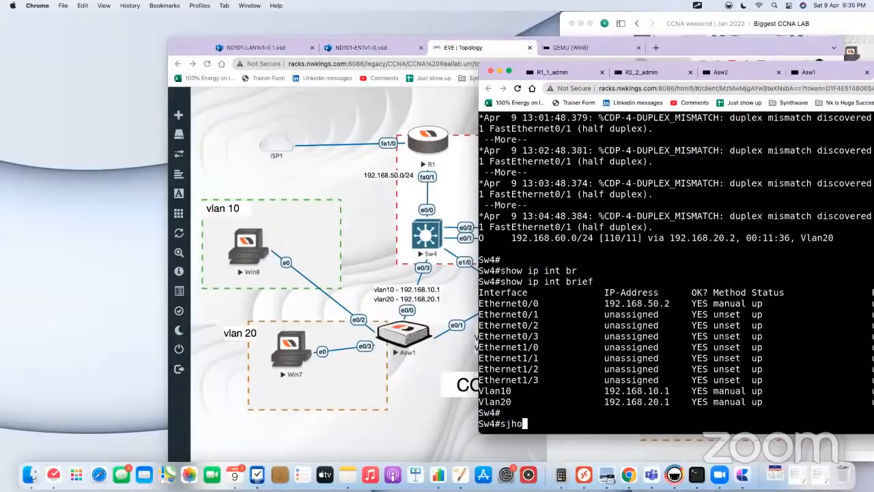
key(BackSpace)
key(BackSpace)
key(BackSpace)
key(BackSpace)
key(BackSpace)
key(BackSpace)
text(show vlan br)
key(Tab)
key(Return)
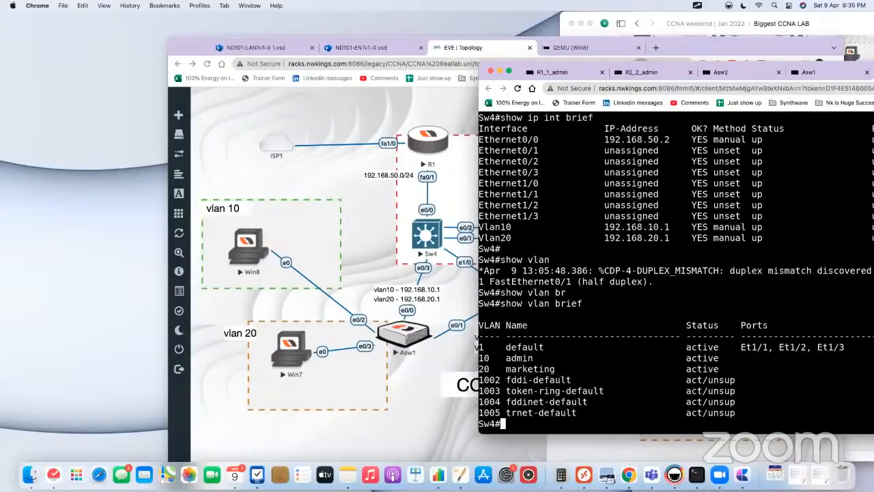
Step: Try to assign 192.168.99.3 with mask 255.255.255.255 to Sw4's VLAN 1 interface in configuration mode
text(conf t)
key(Return)
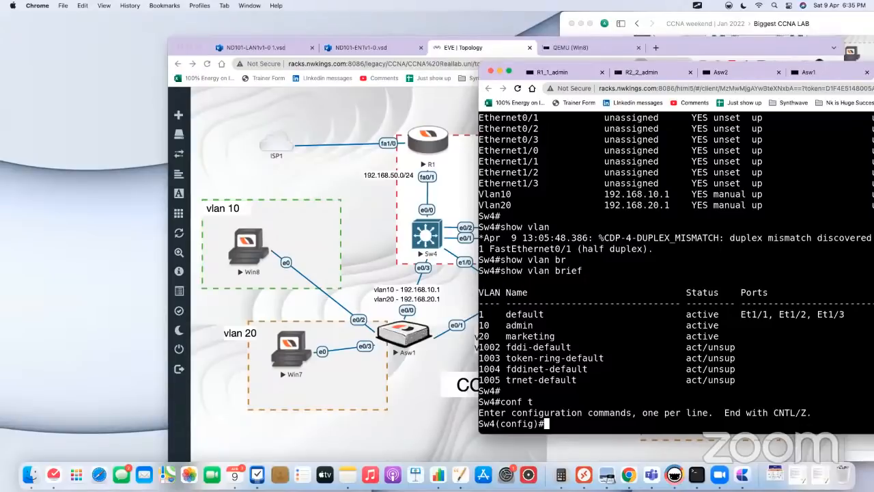
text(int vlan 1)
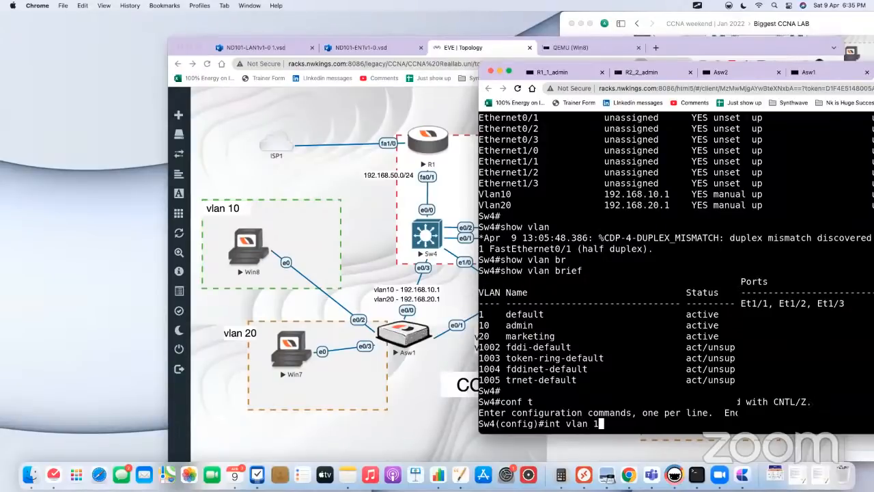
key(Return)
text(ip)
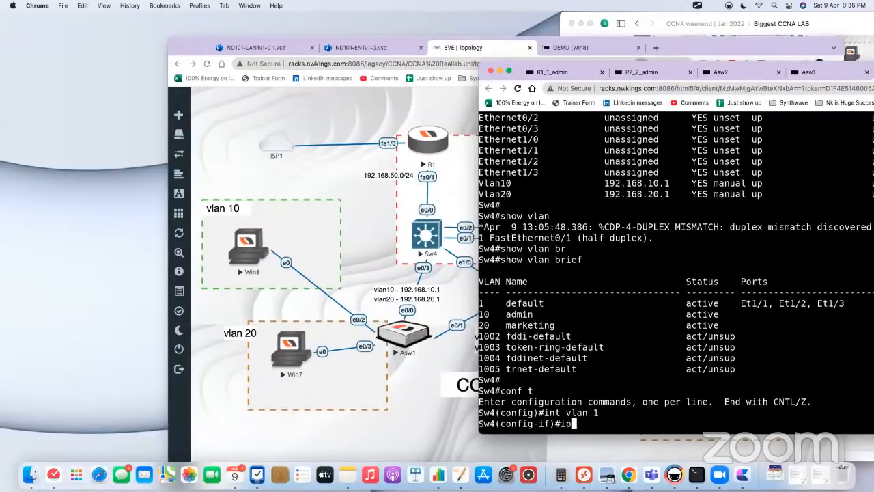
text( add 192.168.99)
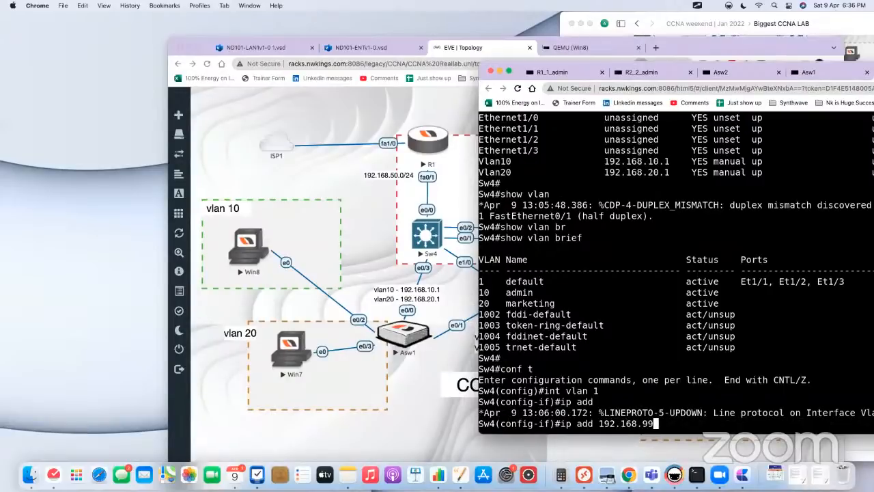
text(.3 255.255.255.0)
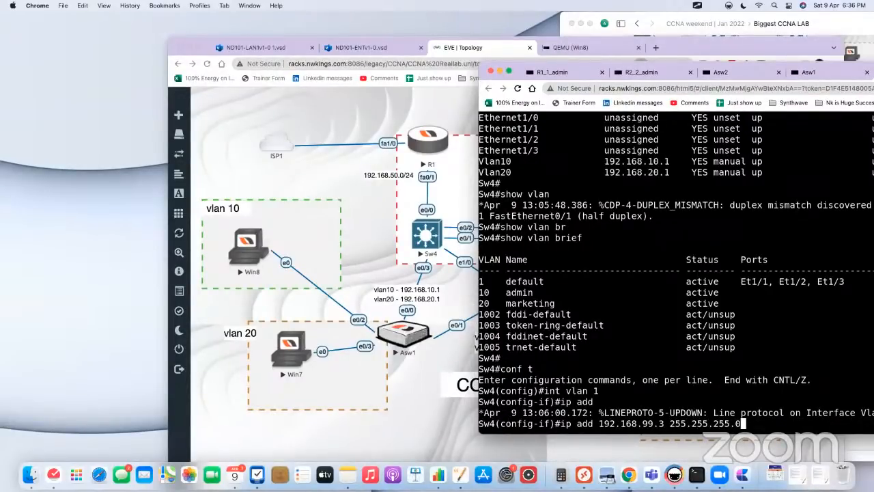
key(BackSpace)
text(255)
key(Return)
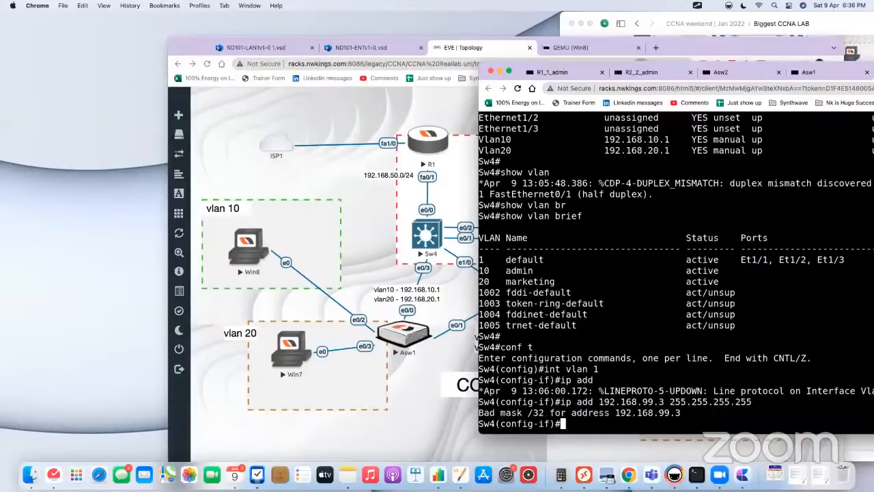
key(Return)
key(Return)
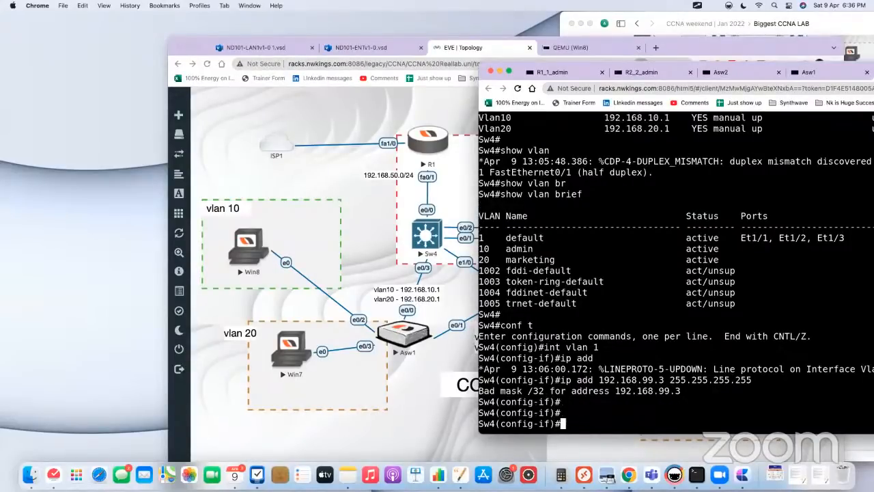
Step: Create loopback 0 on Sw4 with IP address 192.168.99.3 and mask 255.255.255.255
text(int lo 0)
key(Return)
text(ip add)
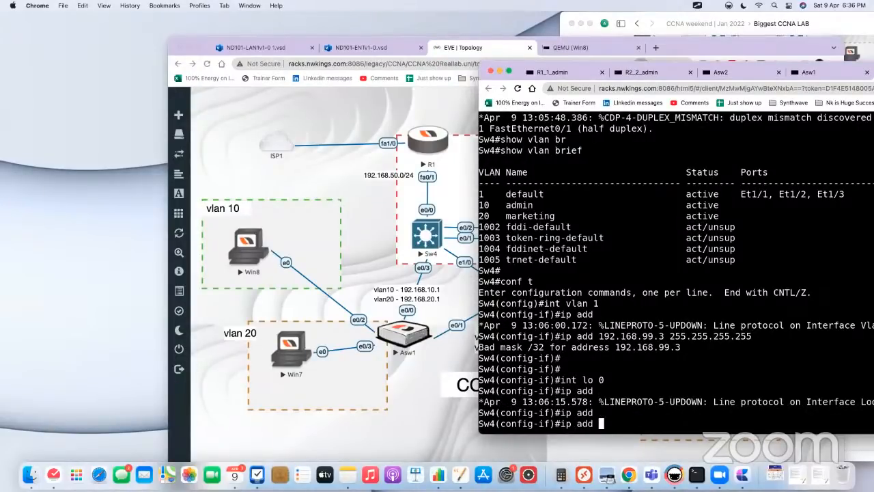
text(192.168.99.3)
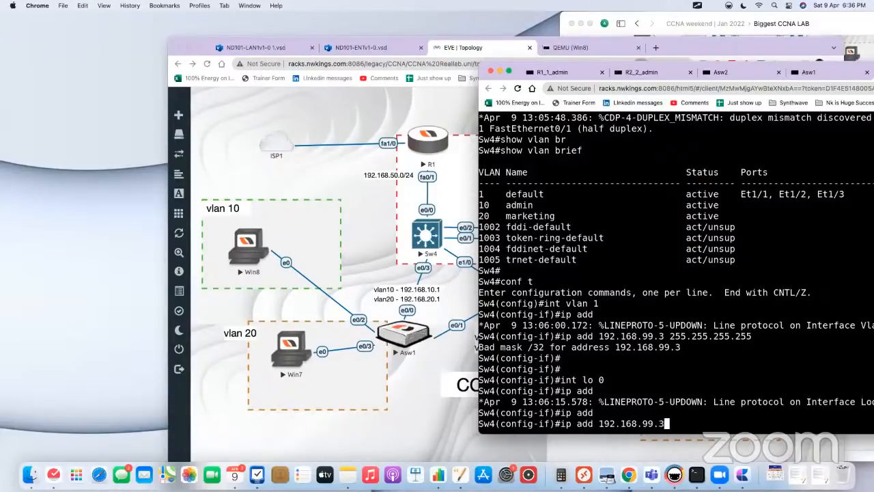
text( 255.255.255.255)
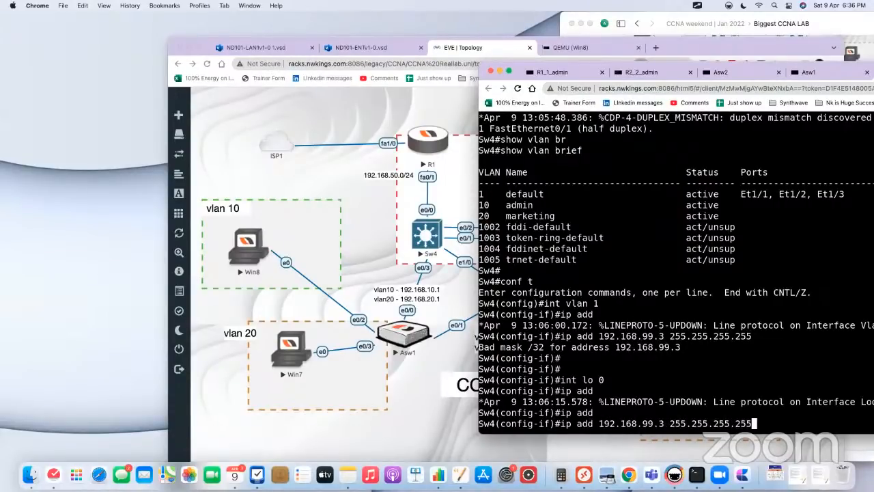
key(Return)
Step: Add Sw4's loopback 0 to OSPF process 1, area 0, and return to privileged EXEC mode
text(ip ospf )
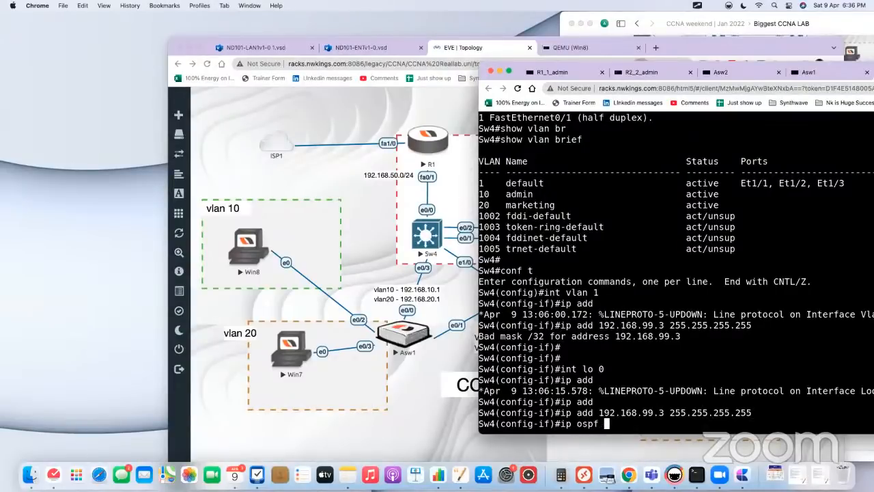
text(1 area 0)
key(Return)
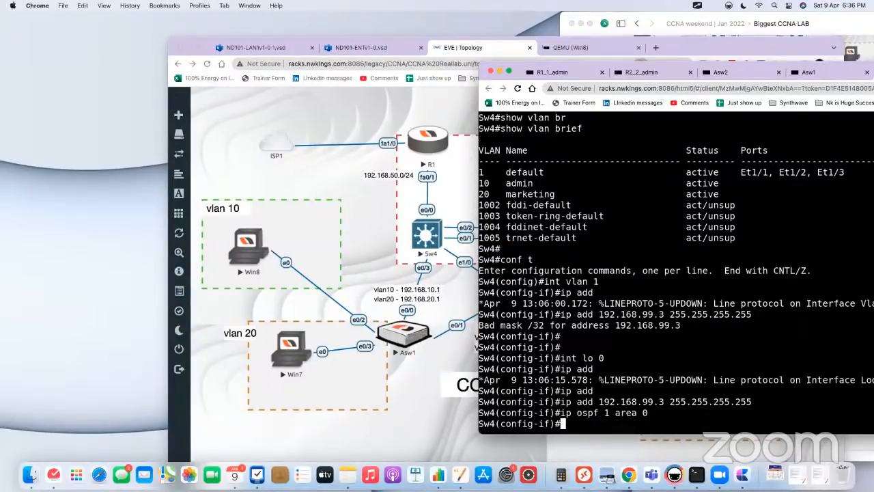
text(no sw)
key(Tab)
key(BackSpace)
key(BackSpace)
key(BackSpace)
key(BackSpace)
key(BackSpace)
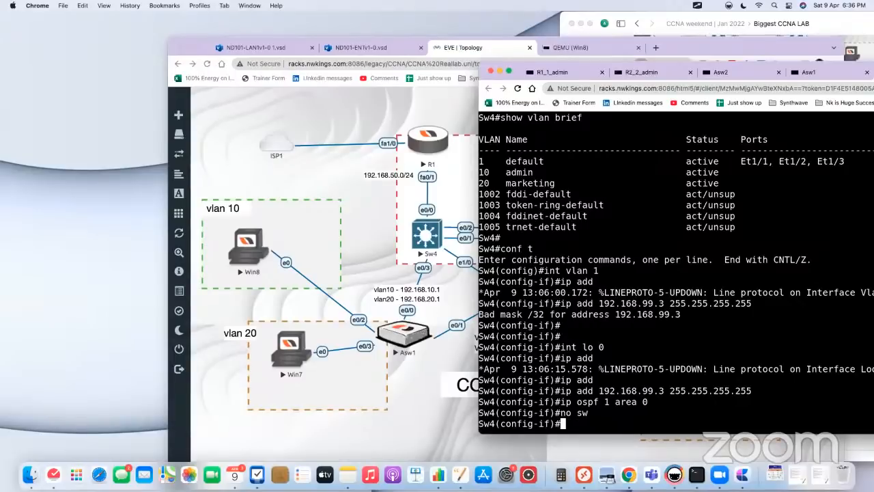
text(end)
key(Return)
key(Return)
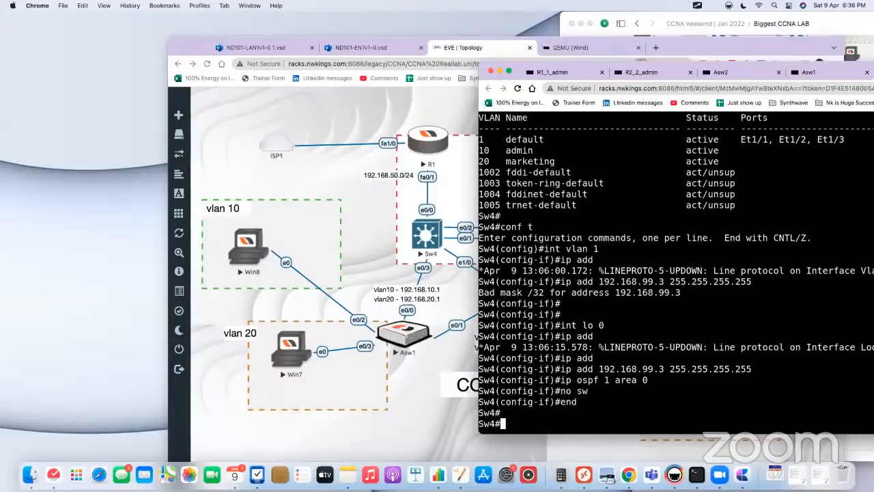
Step: List Sw4's IP interfaces in brief and check the loopback 0 address
text(show ip int br)
key(Tab)
key(Return)
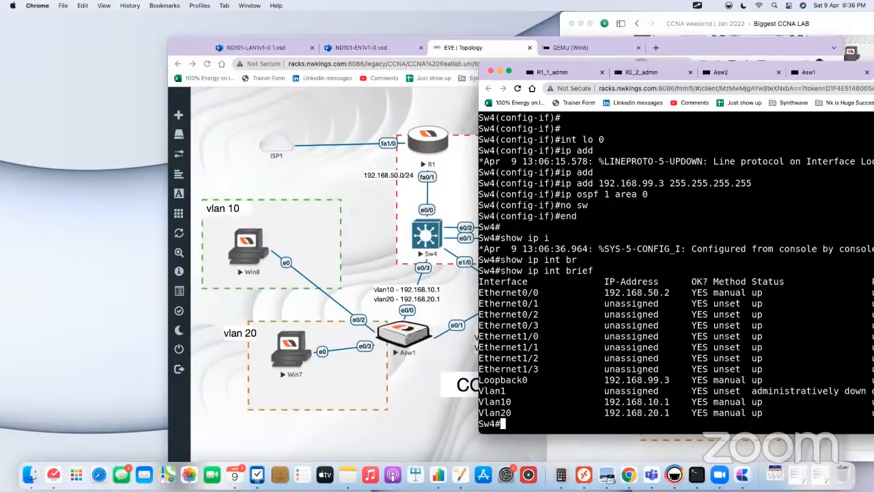
drag(605, 380, 637, 400)
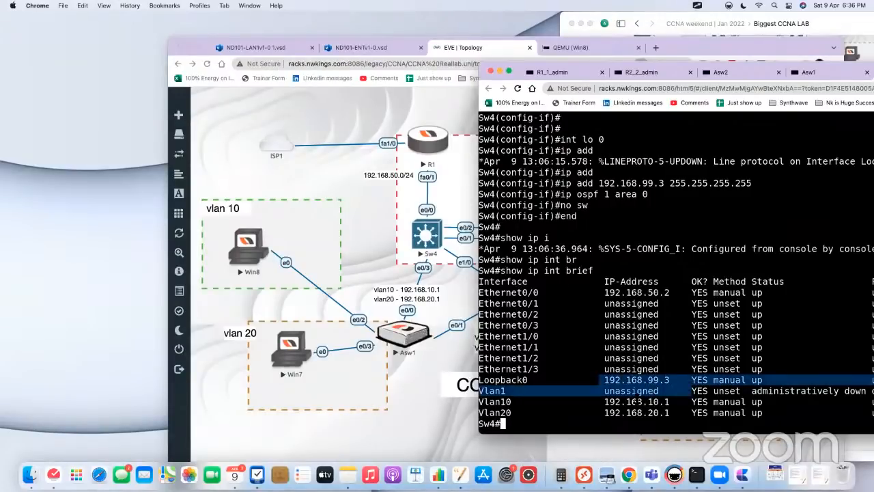
Step: Set VTY lines 0 to 4 on Sw4 to login local and leave line configuration mode
text(conf t)
key(Return)
text(lin)
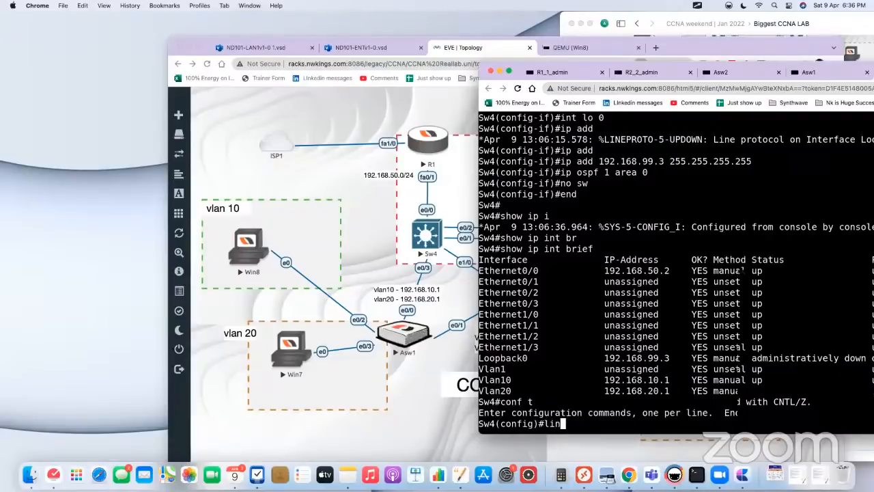
key(Tab)
text(v)
key(Tab)
text(0 4)
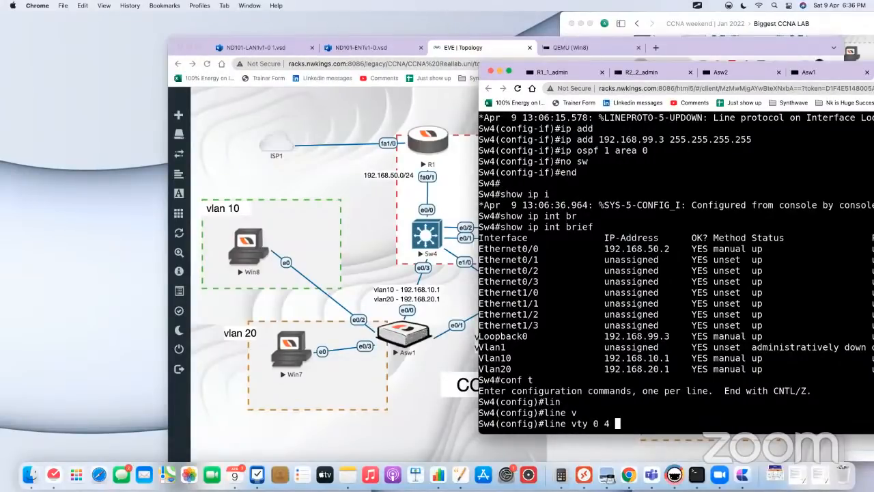
key(Return)
text(login local)
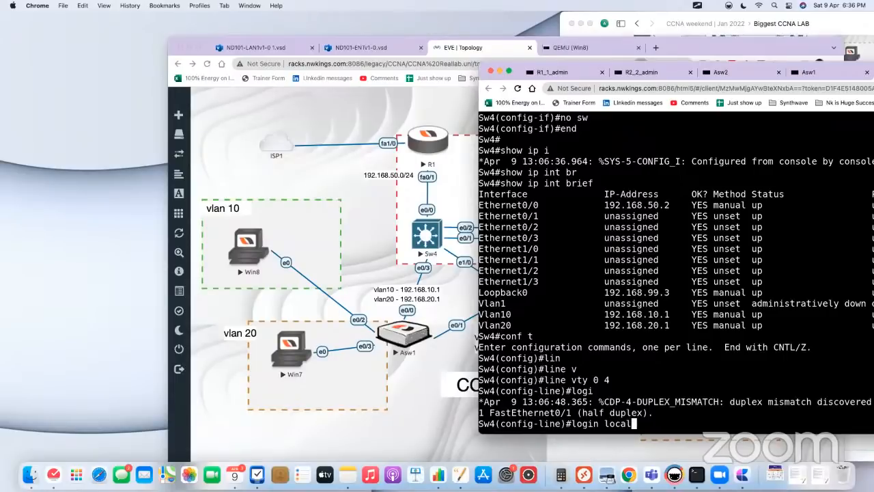
key(Return)
key(Return)
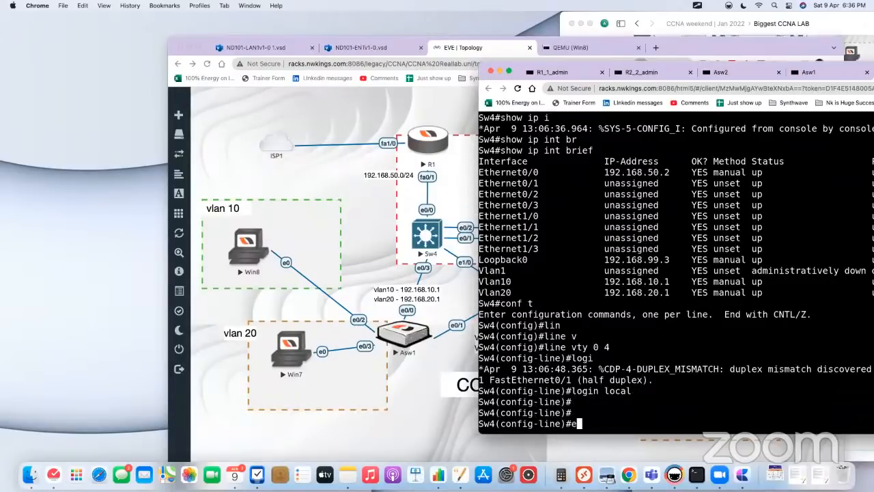
text(ex)
key(Return)
key(Return)
text(ex)
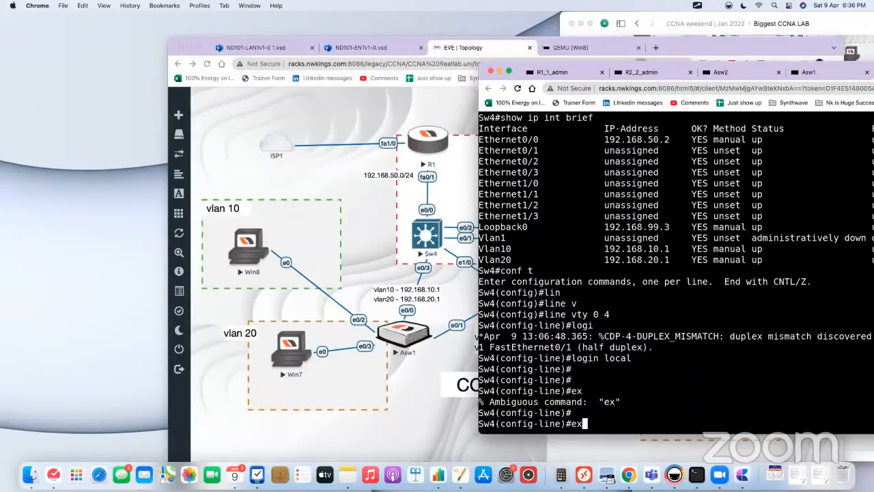
text(it)
key(Return)
key(Return)
Step: Create a local user account on Sw4 with a username and the account password
text(user)
key(Tab)
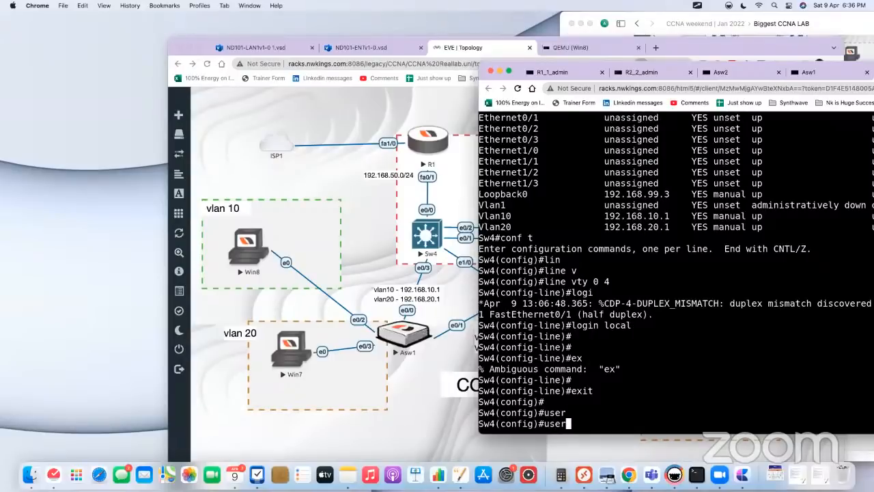
text(na)
key(Tab)
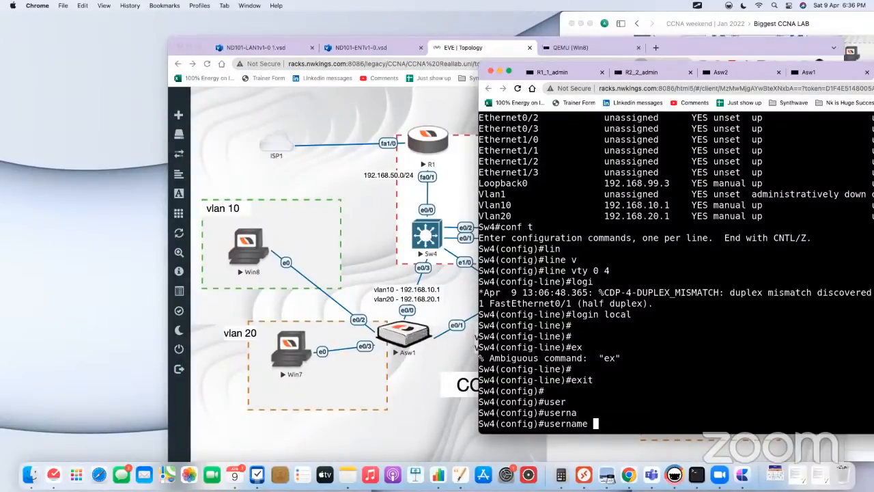
text(nwkings pas)
key(Tab)
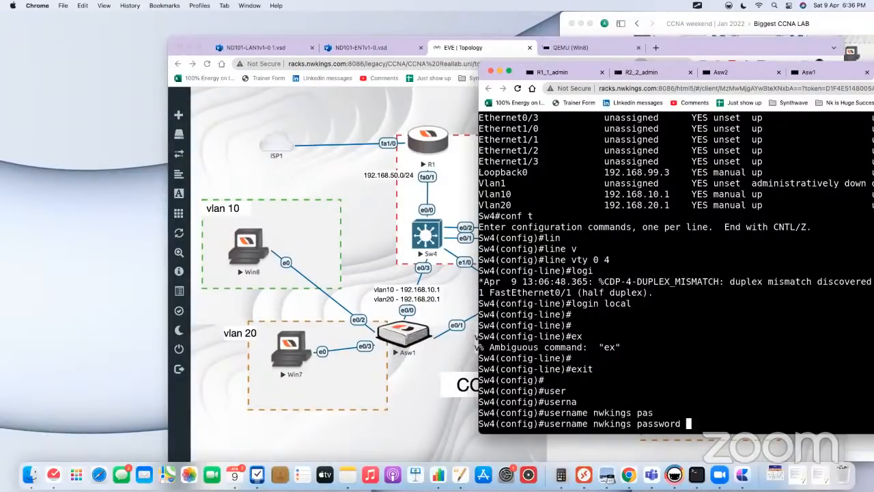
text(nwkings)
key(Return)
key(Return)
Step: Set the enable secret password on Sw4
text(e)
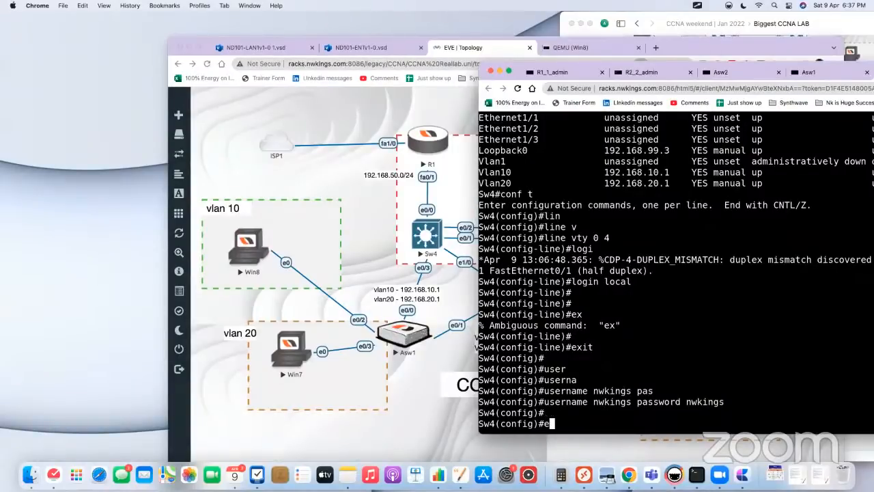
text(navbl)
key(Tab)
key(BackSpace)
key(BackSpace)
key(BackSpace)
text(bl)
key(Tab)
text(s)
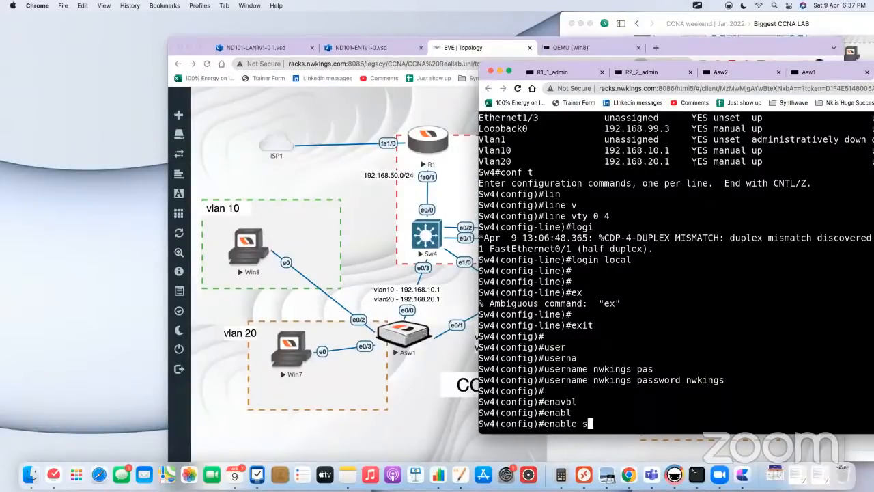
text(e)
key(Tab)
text(nwkings)
key(Return)
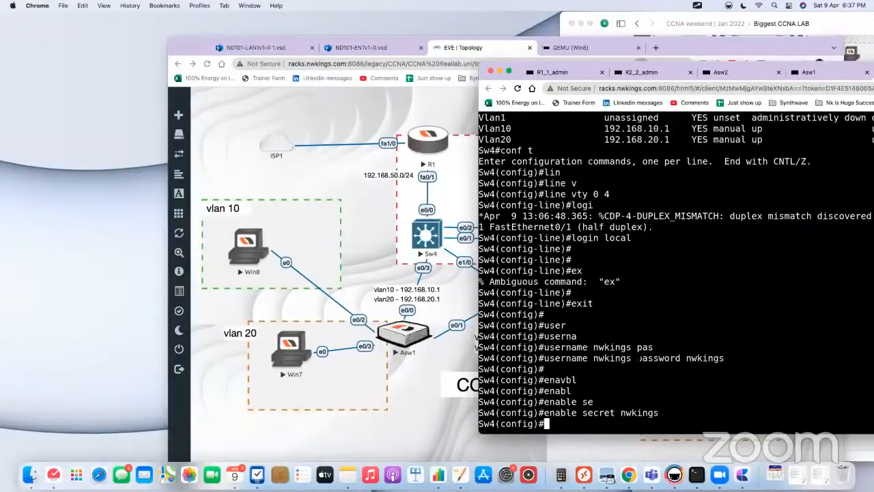
Step: Open Sw5's console and enter global configuration mode
click(378, 246)
click(606, 244)
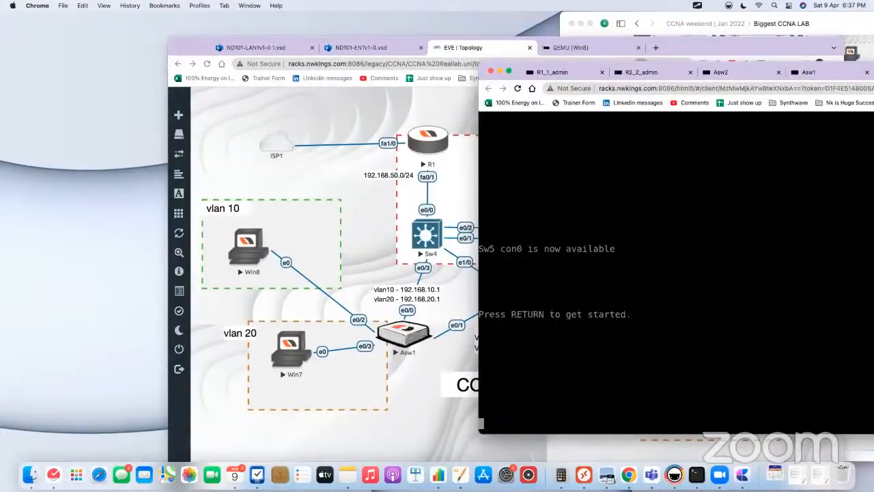
key(Return)
key(Return)
key(Return)
key(Return)
key(Return)
key(Return)
key(Return)
key(Return)
text(en)
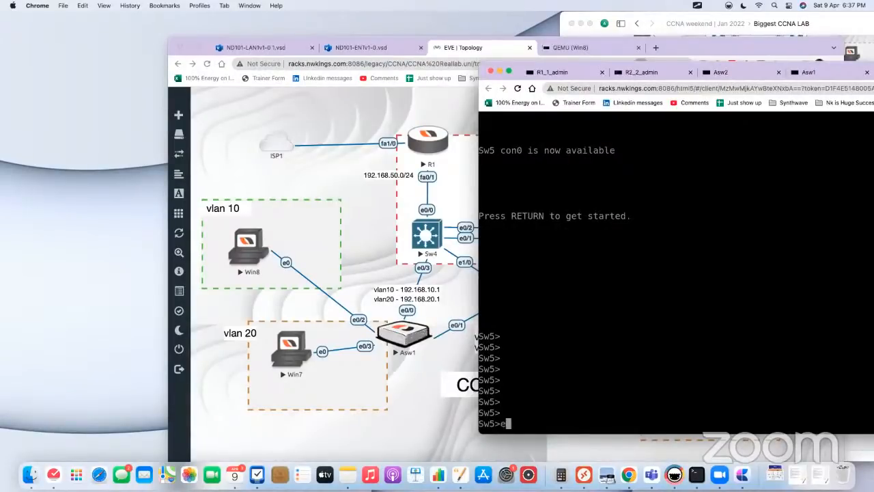
key(Tab)
key(Return)
text(conf t)
key(Return)
Step: Assign IP address 192.168.99.4 with mask 255.255.255.255 to interface loopback 0 on Sw5
text(int lo 0)
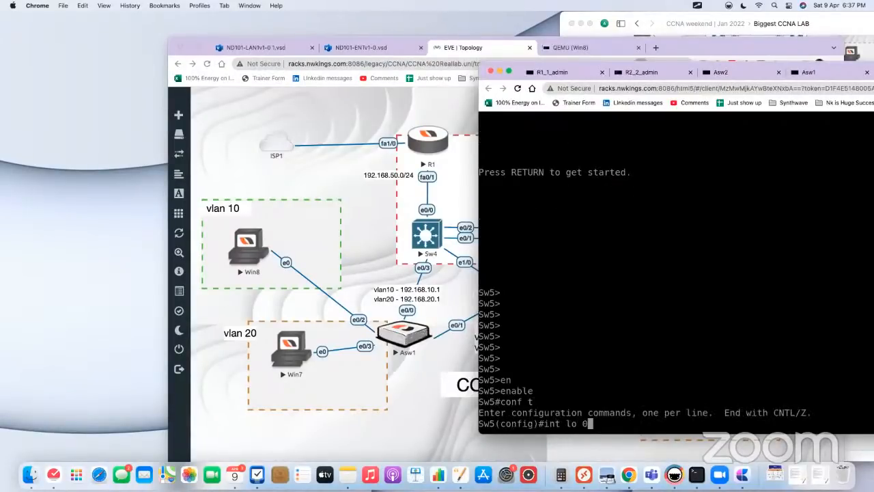
key(Return)
text(ip add 1)
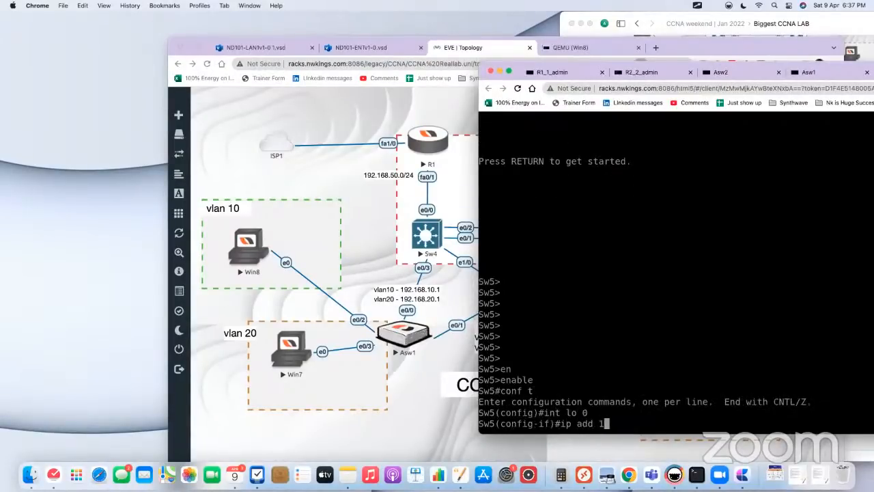
text(92.168.99.4)
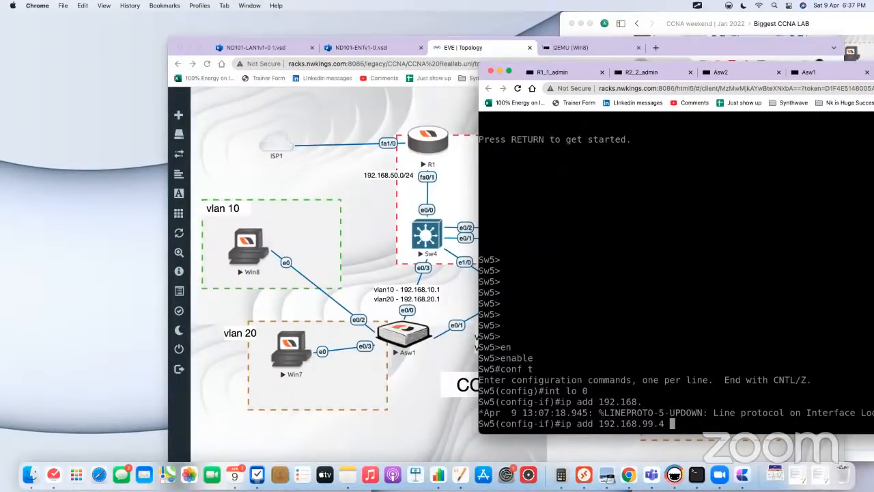
text(255.255.255.255)
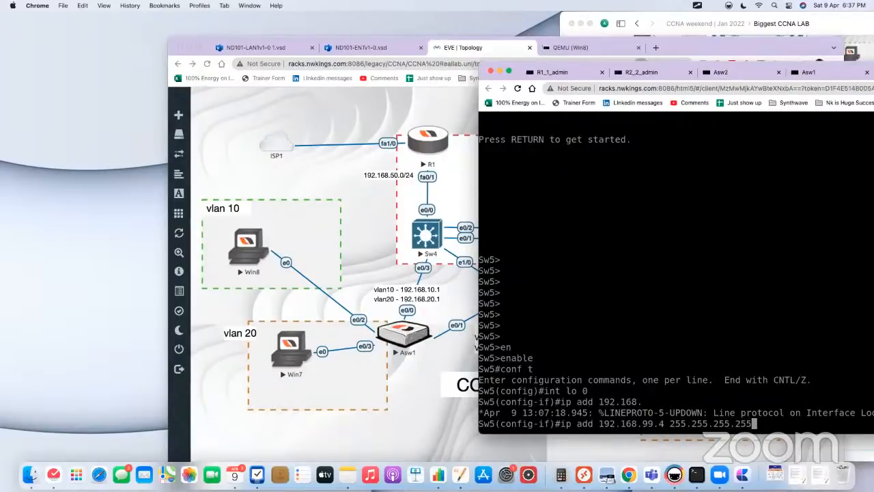
key(BackSpace)
key(BackSpace)
key(BackSpace)
text(0)
key(BackSpace)
text(255)
key(Return)
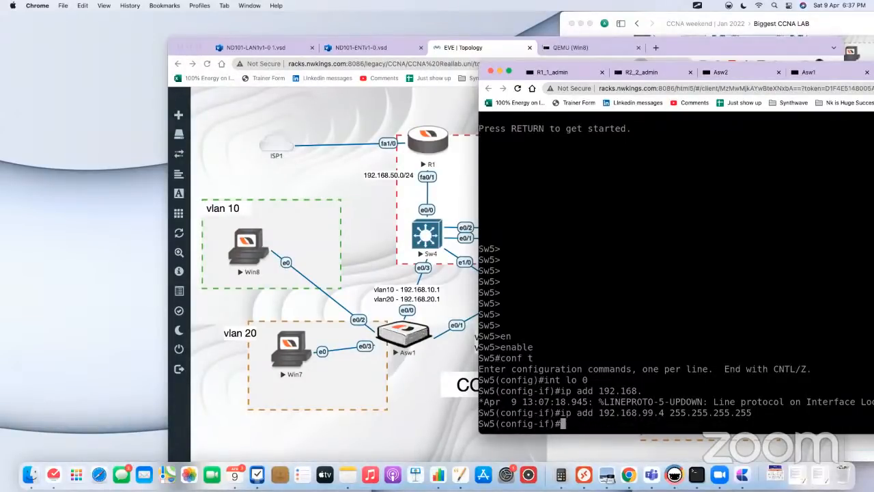
Step: Enable OSPF process 1 in area 0 on Sw5's loopback 0 and leave interface configuration mode
text(ip ospf 1 area 0)
key(Return)
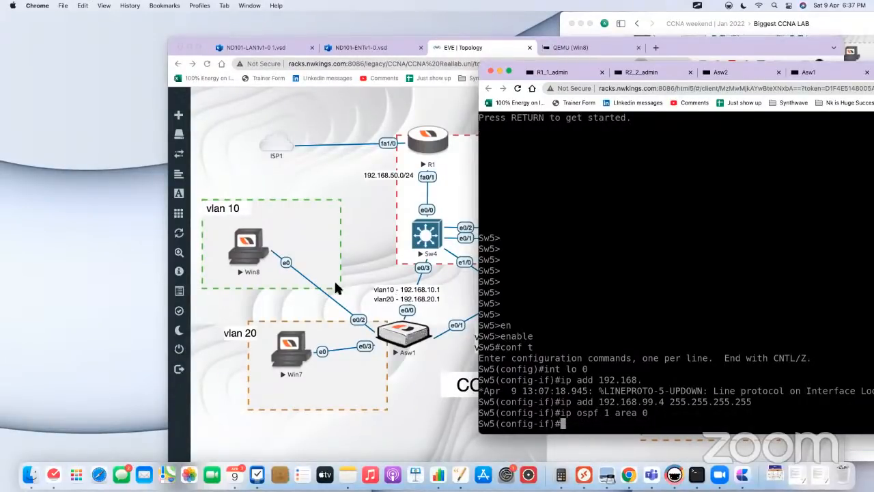
click(364, 265)
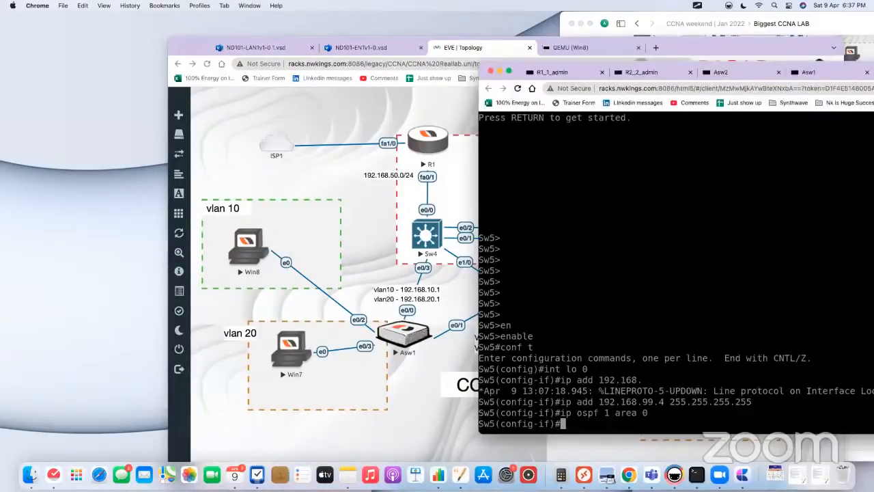
click(610, 235)
key(Return)
key(Return)
key(Return)
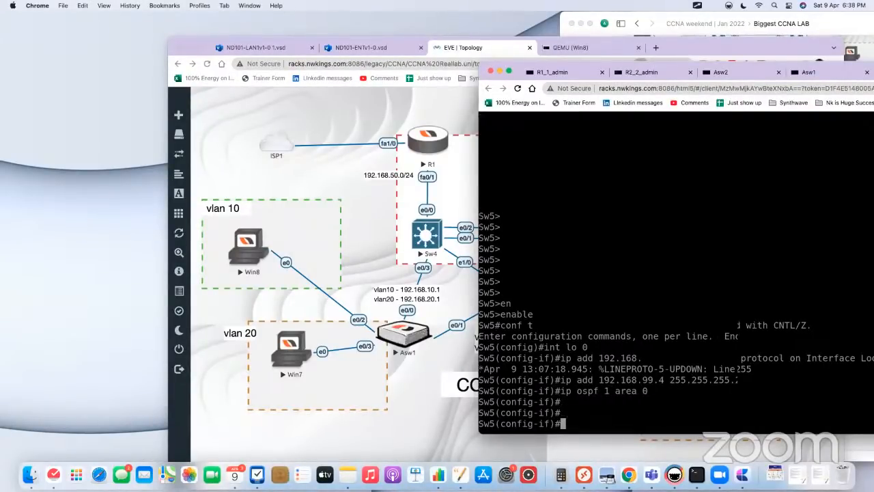
text(ex)
key(Return)
Step: Set VTY lines 0 to 4 on Sw5 to login local and leave line configuration mode
text(line)
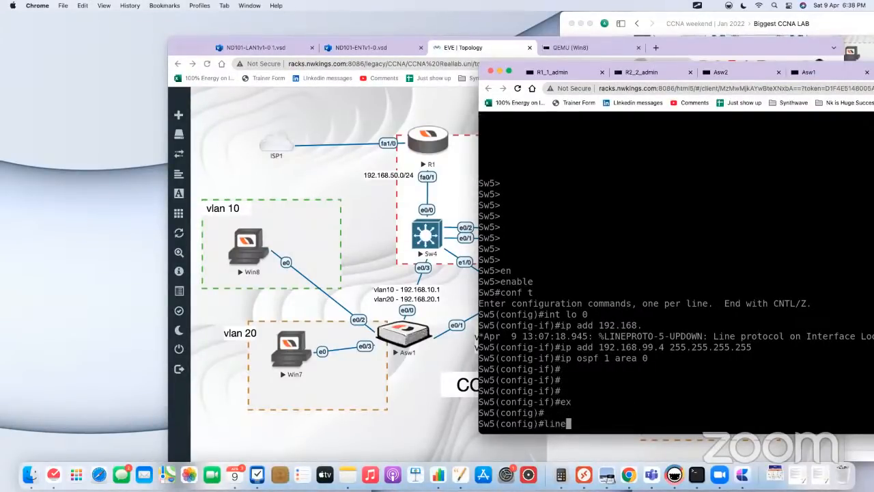
key(Tab)
text(vty 0 4)
key(Return)
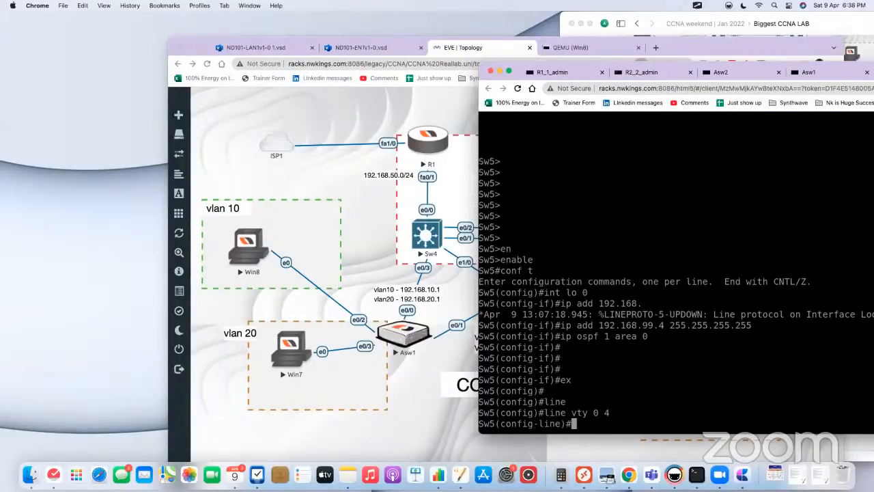
text(pas)
key(Tab)
key(BackSpace)
key(BackSpace)
key(BackSpace)
key(BackSpace)
key(BackSpace)
key(BackSpace)
key(BackSpace)
key(BackSpace)
key(BackSpace)
text(login local)
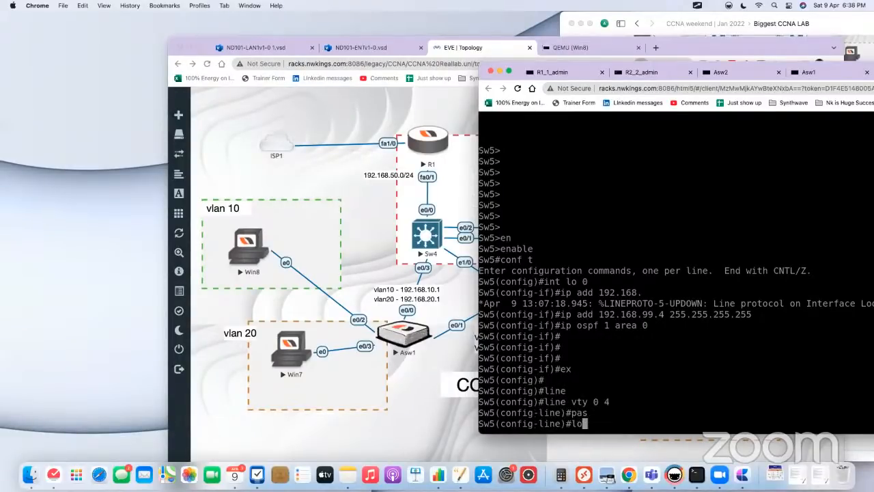
key(Return)
text(ex)
key(Return)
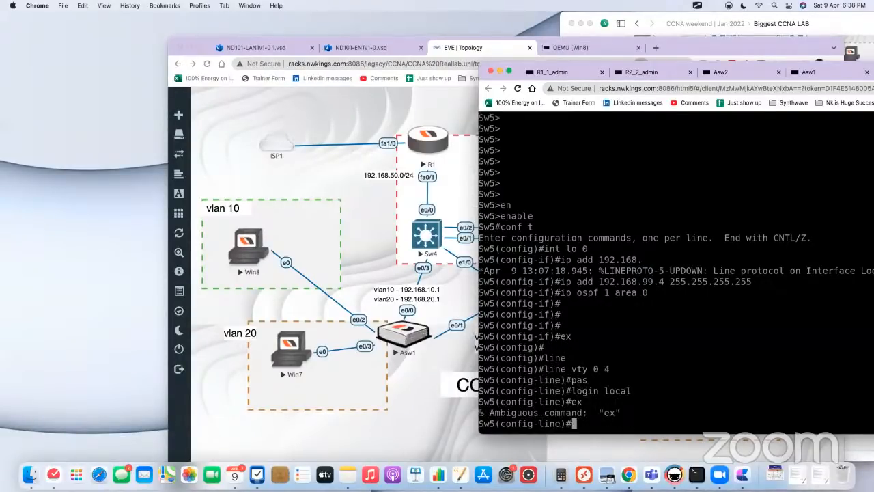
text(exit)
key(Return)
Step: Create a local user account on Sw5 with a username and the account password
text(user)
key(Tab)
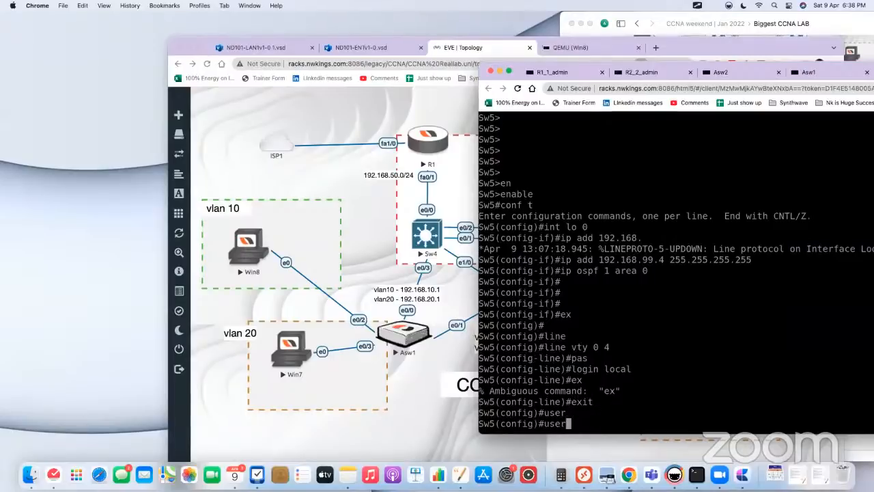
text(nw)
key(BackSpace)
key(BackSpace)
key(Tab)
text(na)
key(Tab)
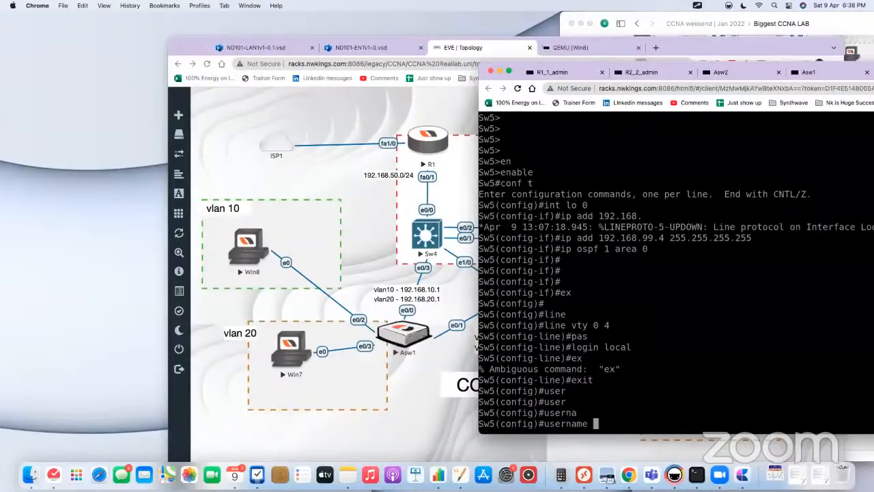
text(nwkings pass)
key(Tab)
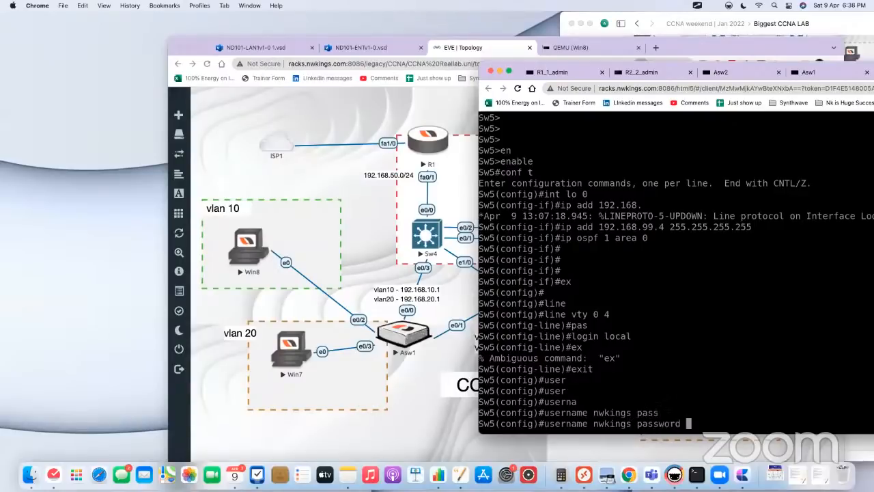
text(nwki)
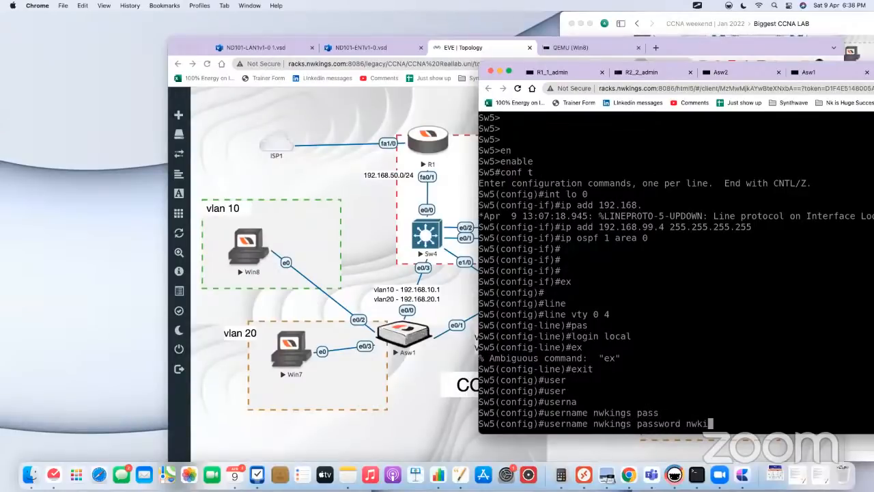
text(ngs)
key(Return)
key(Return)
Step: Set the enable secret password on Sw5
text(enabvl)
key(Tab)
key(BackSpace)
key(BackSpace)
key(l)
key(Tab)
text(se)
key(Tab)
text(nwkings)
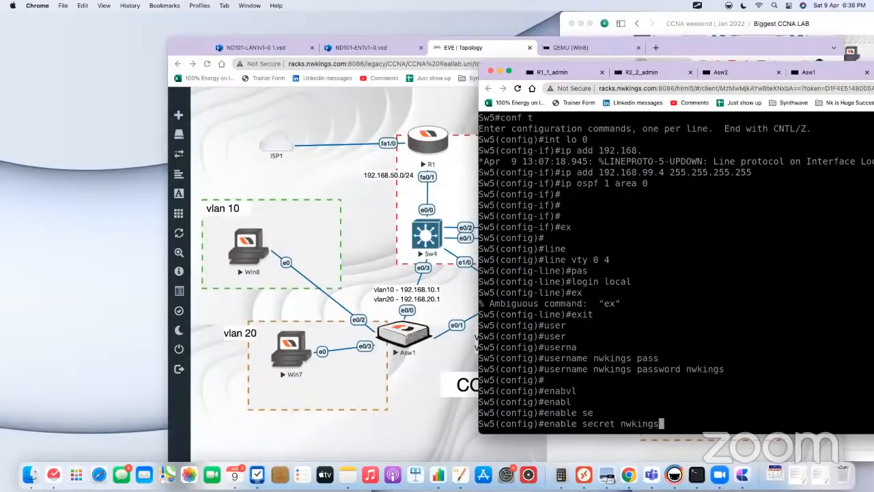
key(Return)
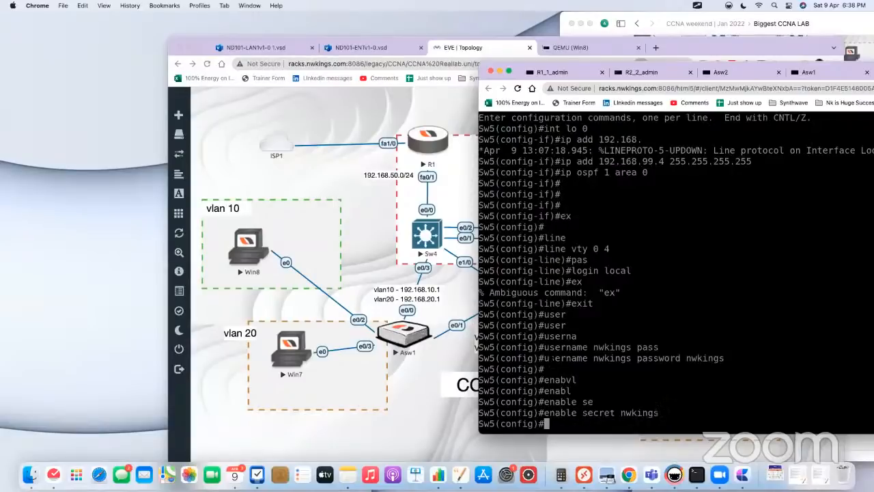
drag(559, 358, 538, 358)
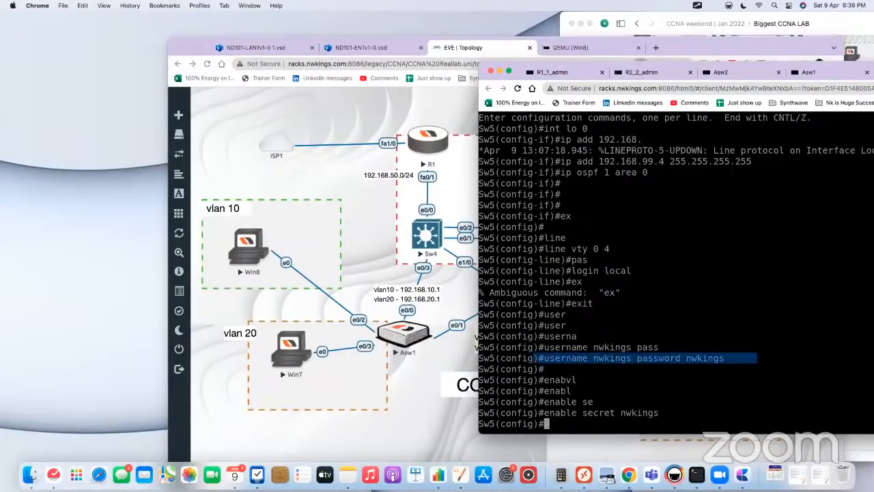
Step: Switch to the Win8 machine's desktop and launch PuTTY
click(341, 189)
click(254, 241)
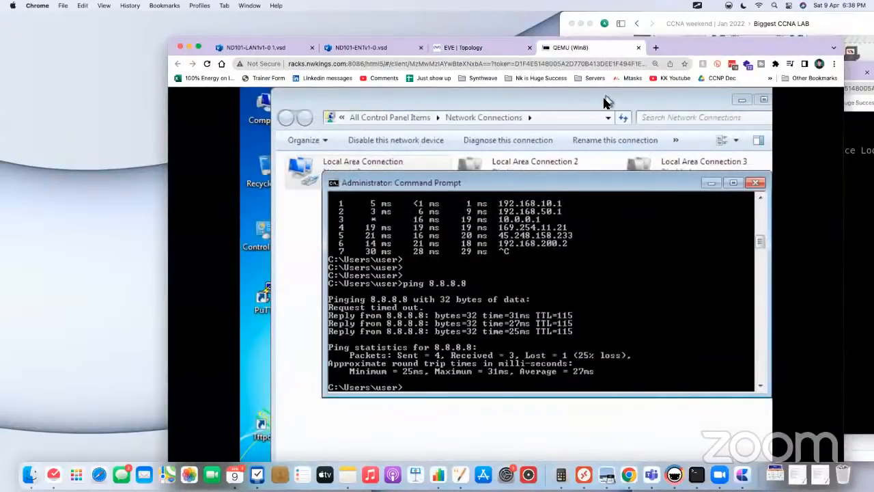
drag(702, 48, 707, 23)
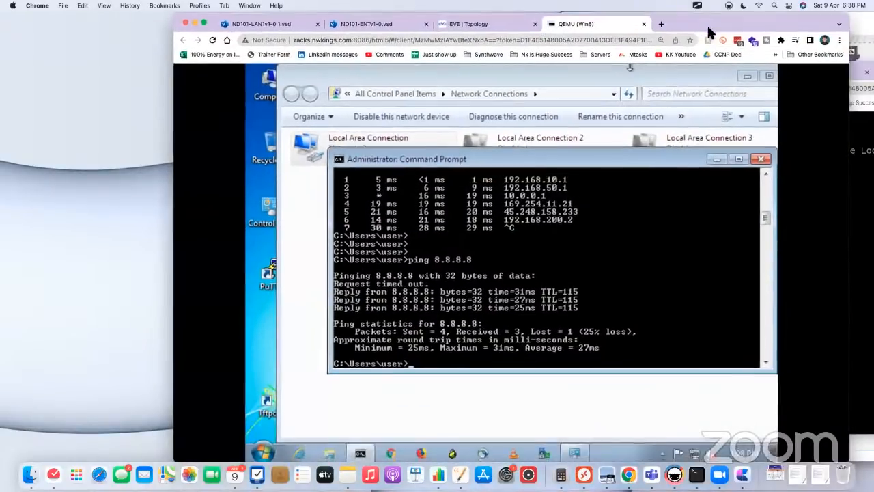
click(263, 452)
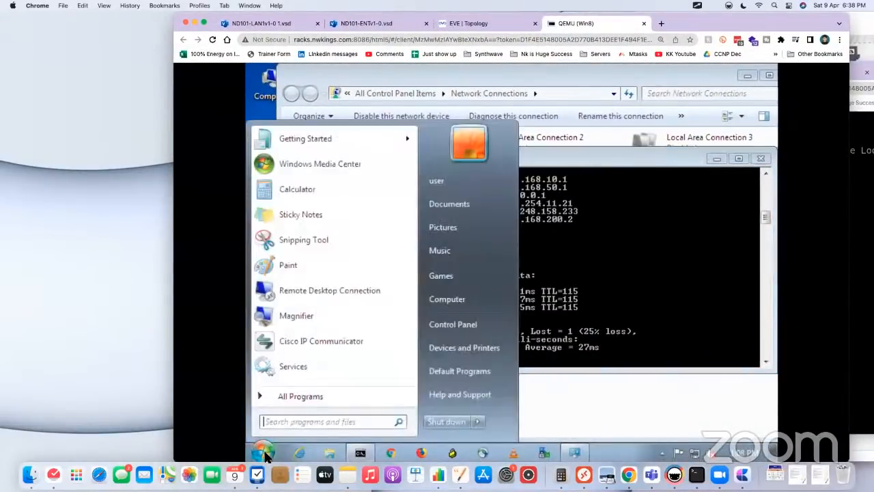
text(putty)
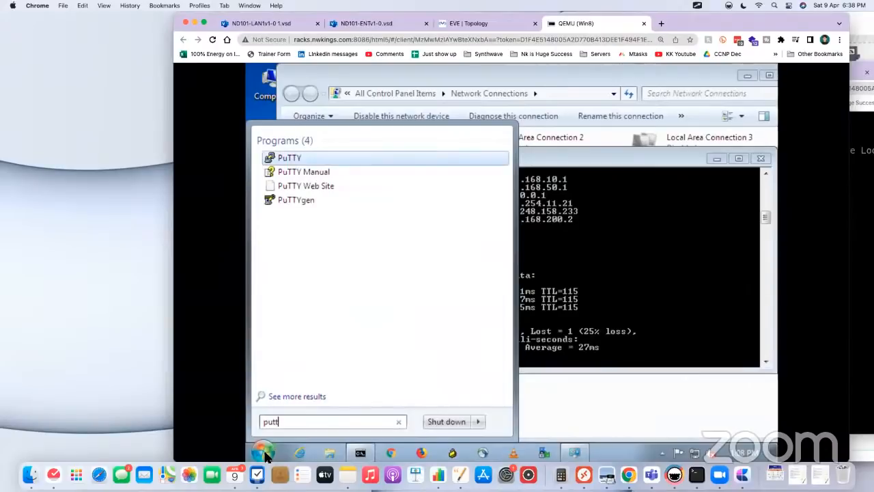
key(Return)
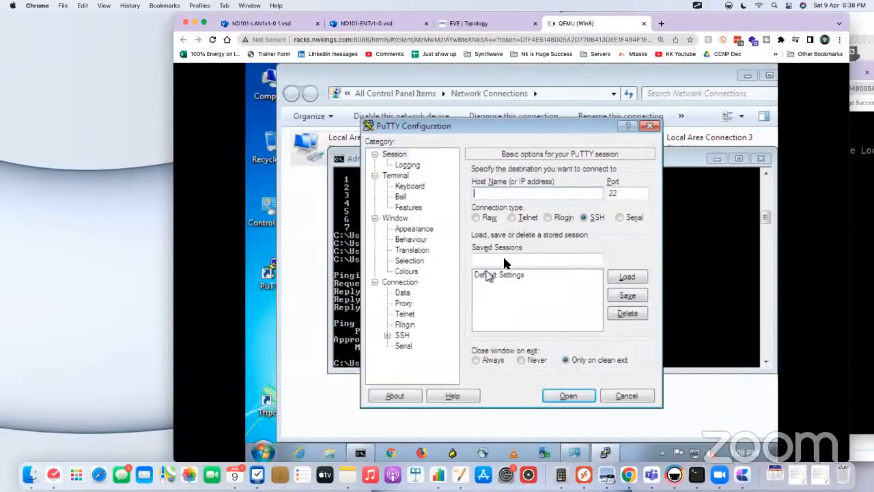
Step: Open a Telnet session from Win8 to R1's loopback address 192.168.99.1
click(528, 218)
click(533, 196)
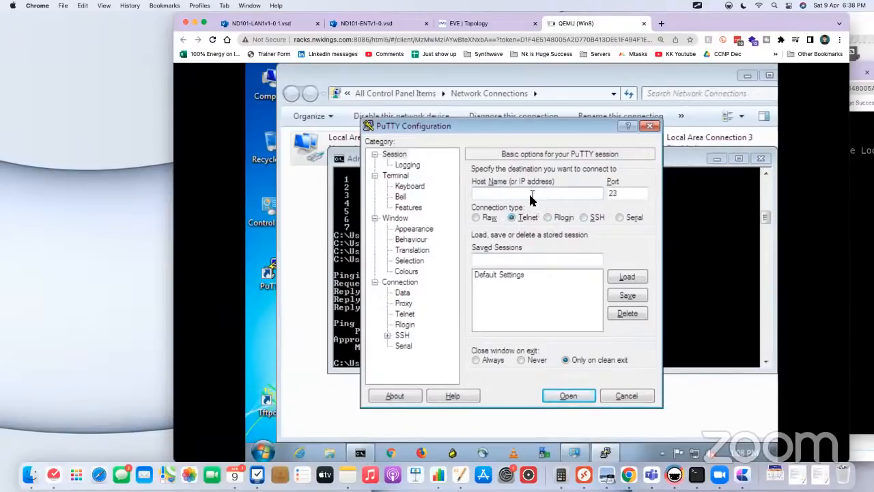
text(192.168.99.1)
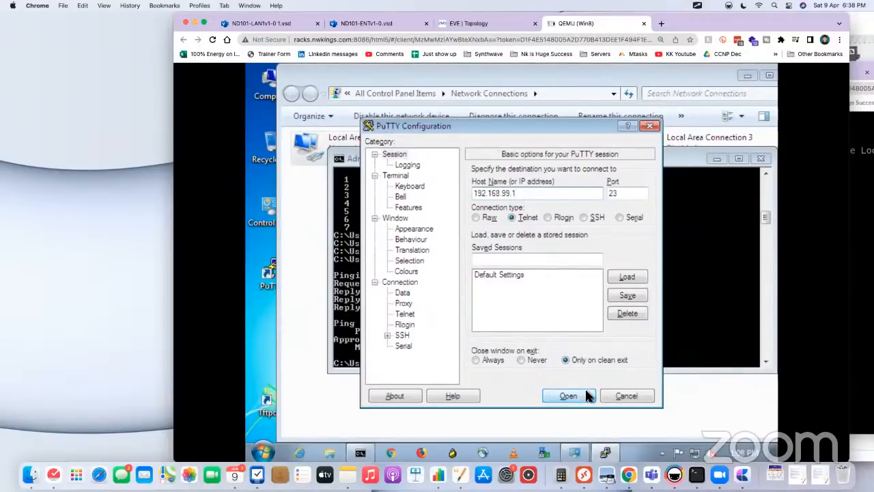
click(569, 396)
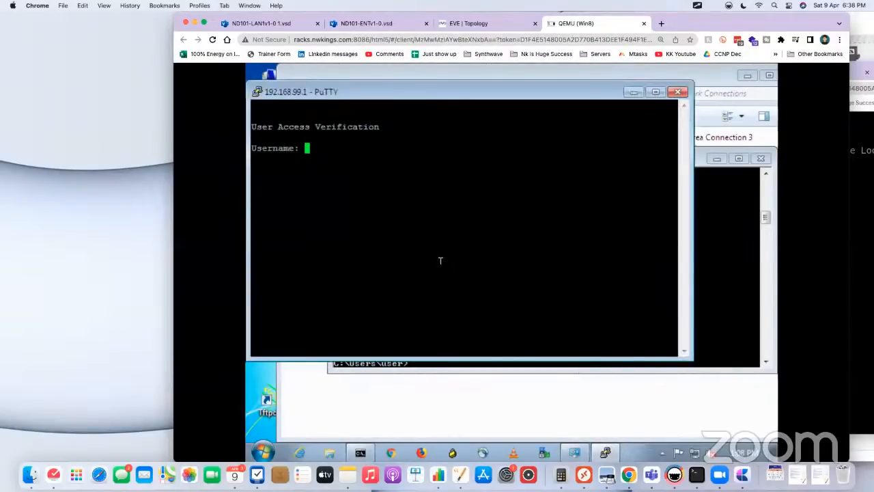
Step: Log in to R1 with the username and account password, and enter privileged mode with the enable password
text(nwkings)
key(Return)
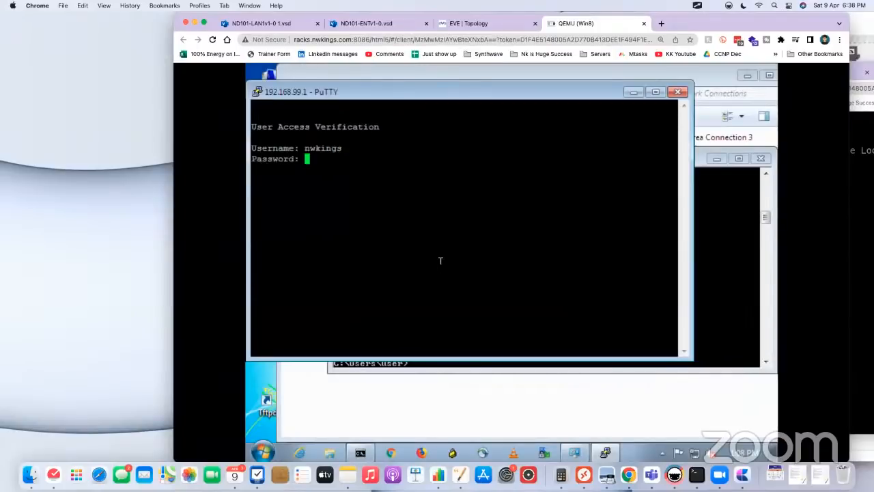
key(Return)
text(en)
key(Tab)
key(Return)
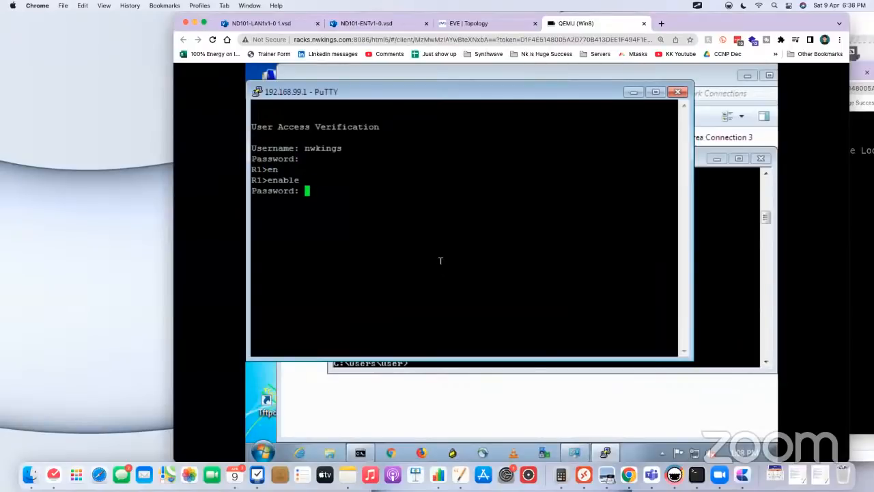
key(Return)
key(Return)
Step: Open a Telnet session from R1 to R2's loopback address 192.168.99.2
drag(371, 94, 488, 112)
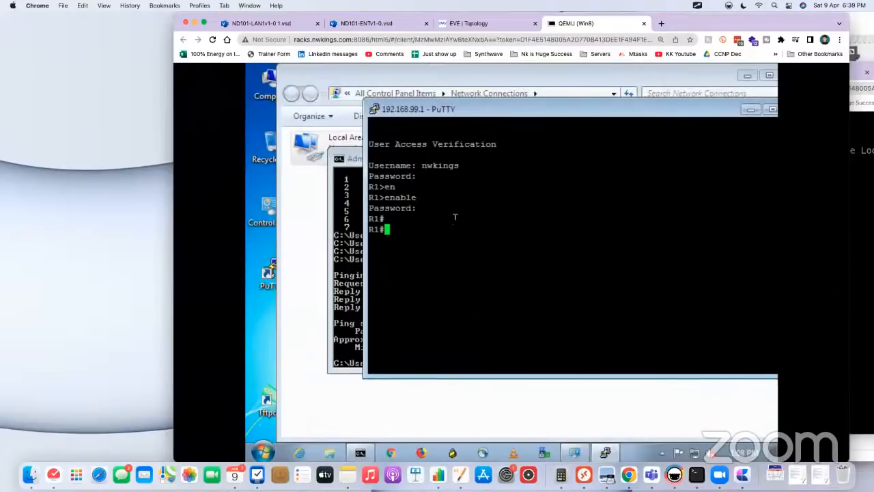
text(telnet 192.168.99.2)
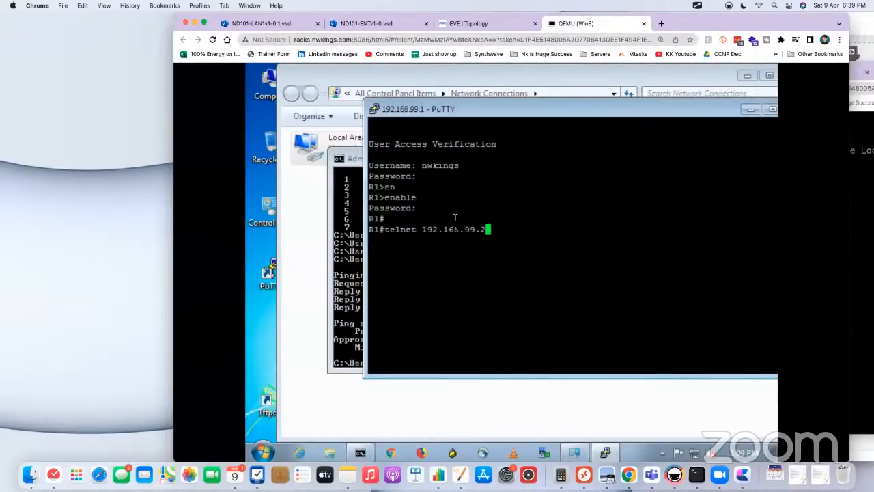
key(Return)
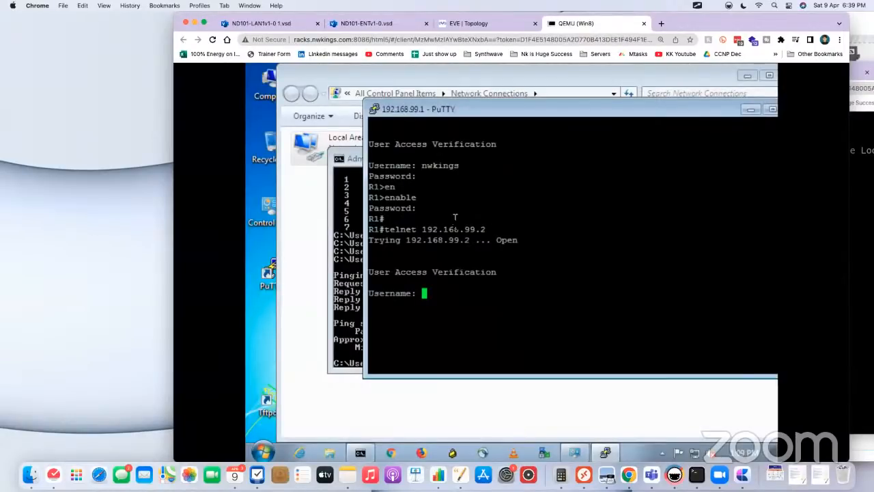
Step: Log in to R2 with the username and account password, and enter privileged mode with the enable password
text(nwkings)
key(Return)
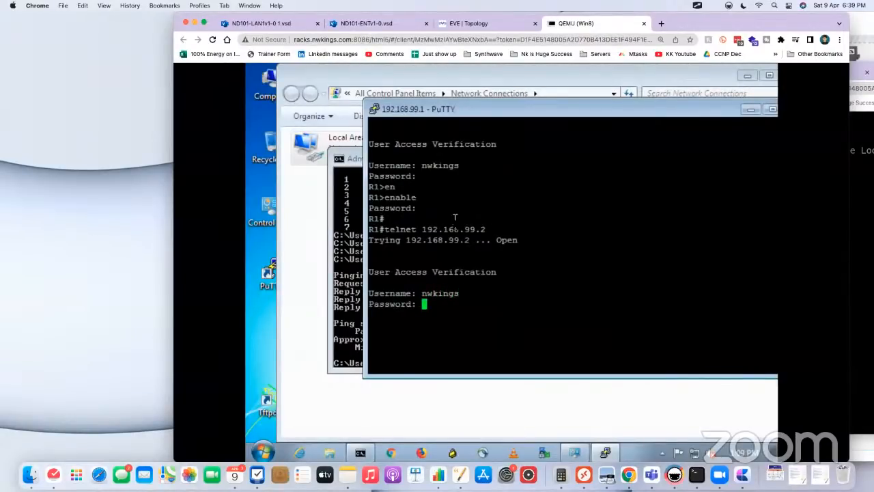
key(Return)
text(en)
key(Tab)
key(Return)
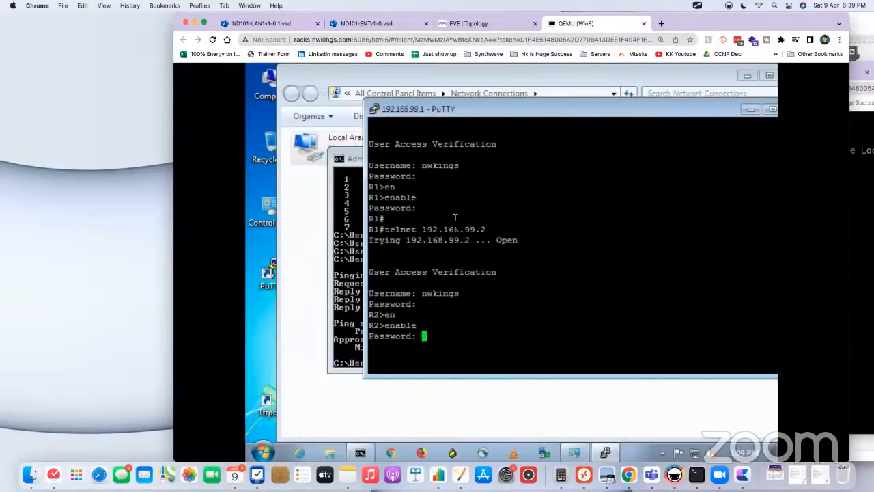
key(Return)
key(Return)
Step: Exit the R2 session and open a Telnet session from R1 to Sw4's loopback address 192.168.99.3
text(exit)
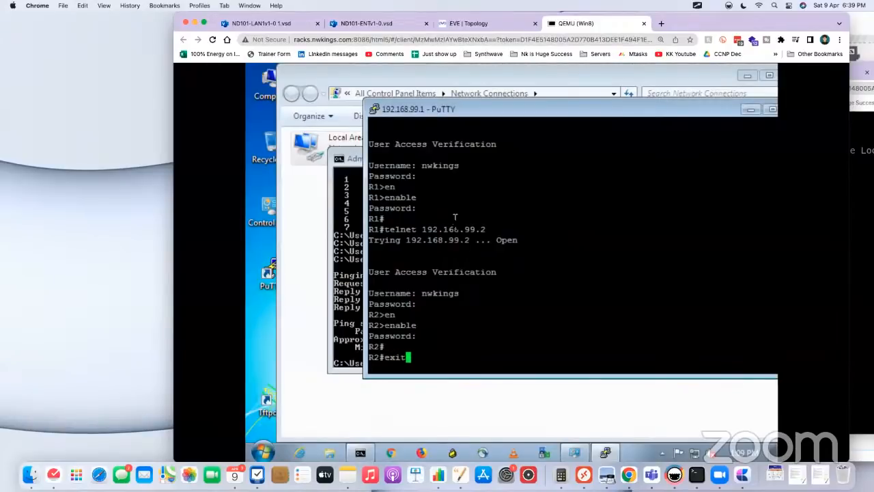
key(Return)
key(Return)
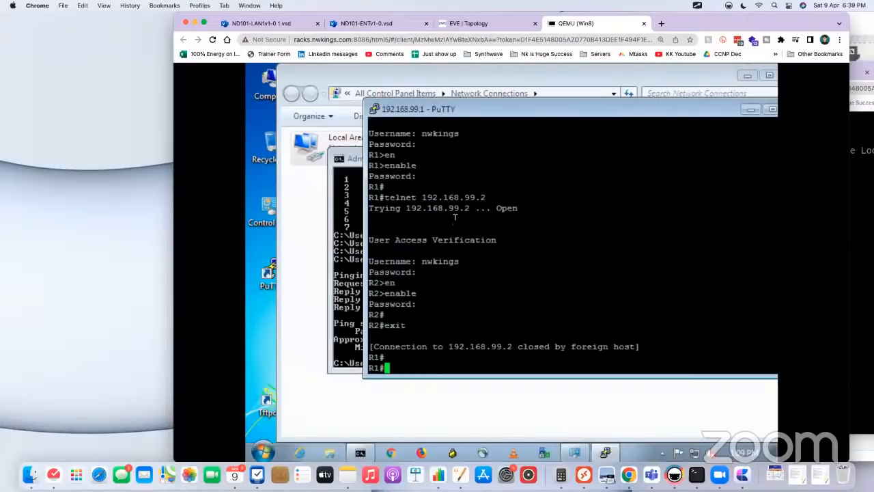
text(telnet 192.168.99.3)
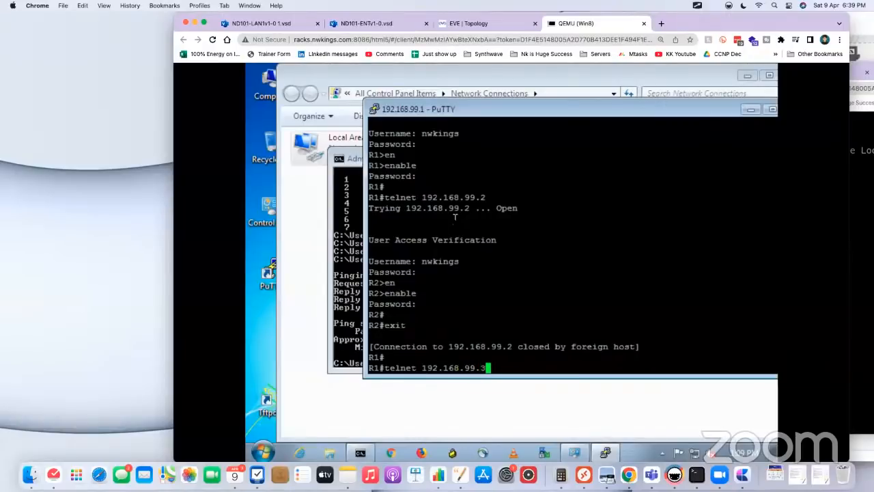
key(Return)
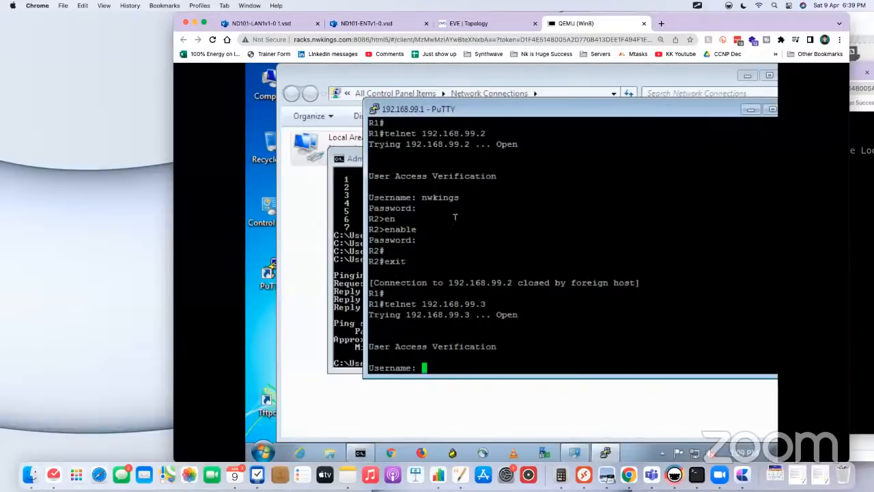
Step: Log in to Sw4 with the username and account password, and enter privileged mode with the enable password
text(nwkings)
key(Return)
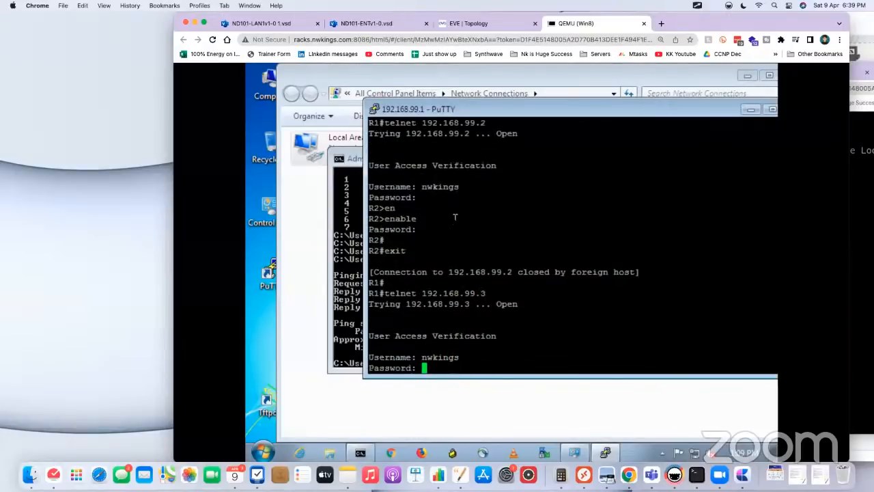
key(Return)
text(en)
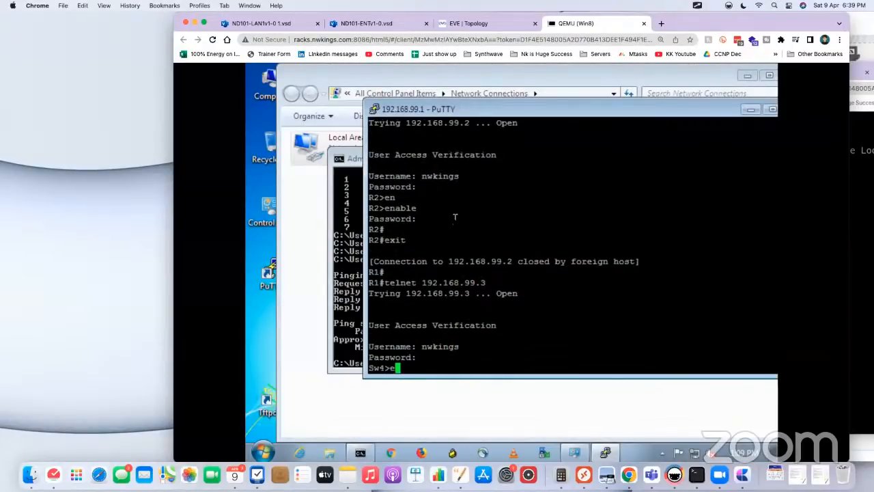
key(Tab)
key(Return)
key(Return)
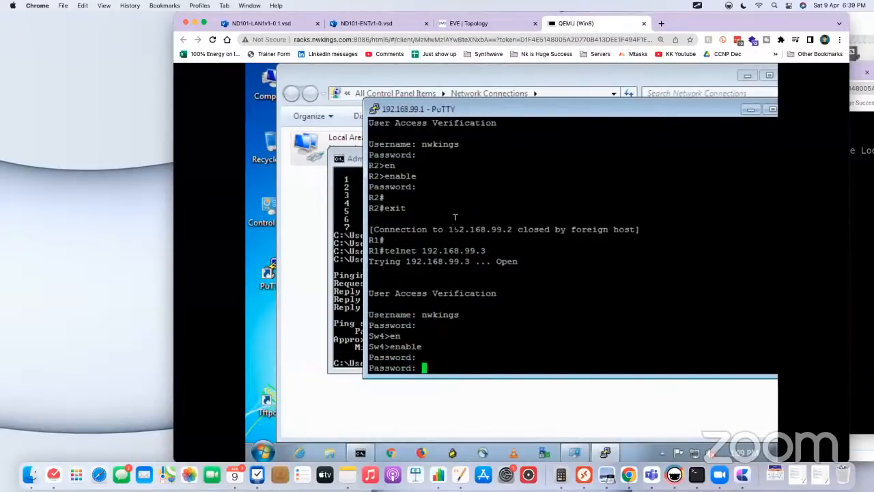
key(Return)
key(Return)
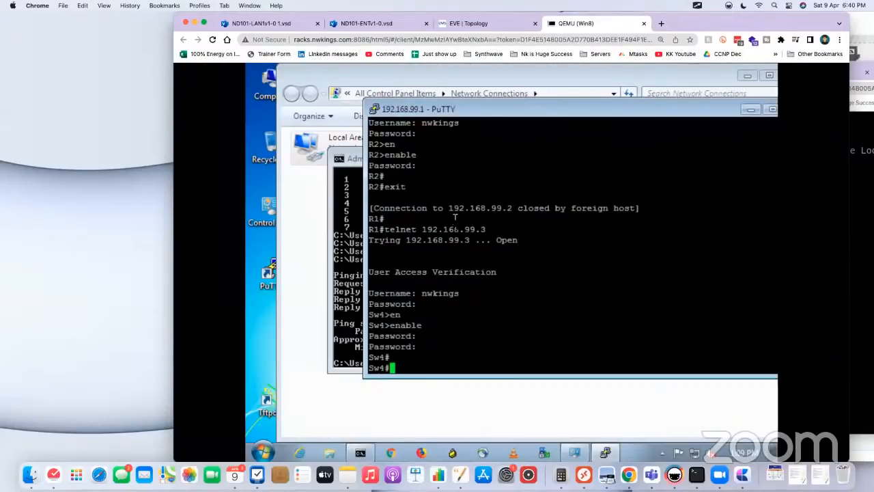
Step: Exit the Telnet session on Sw4 to return to R1's prompt
text(exit)
key(Return)
key(Return)
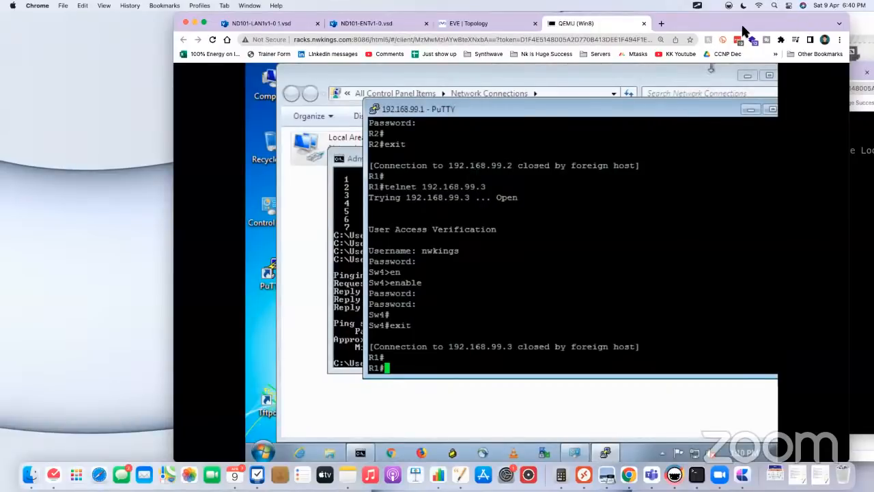
Step: Switch from the Win8 machine to the EVE topology and bring up R1's console
drag(731, 23, 730, 43)
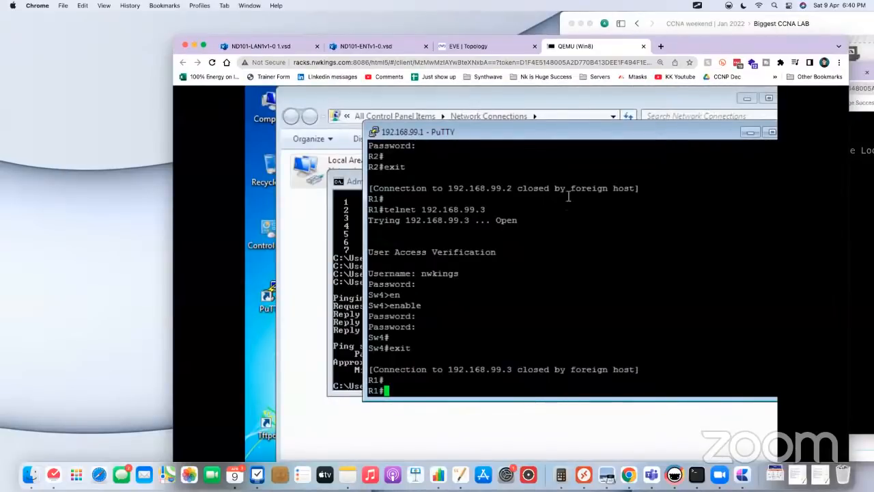
click(478, 48)
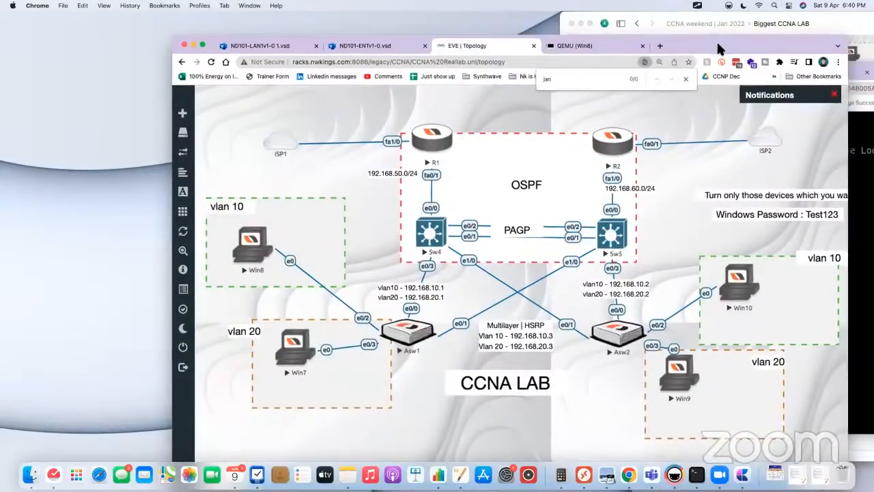
drag(716, 40, 684, 40)
click(842, 233)
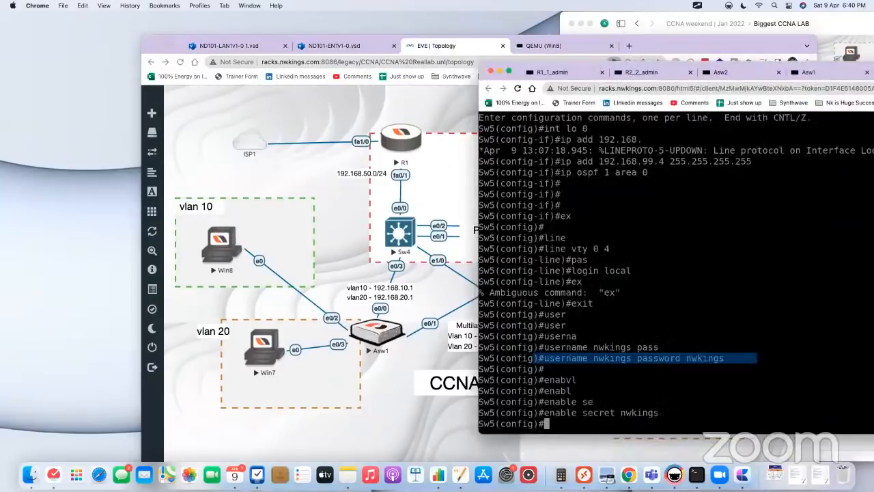
click(557, 73)
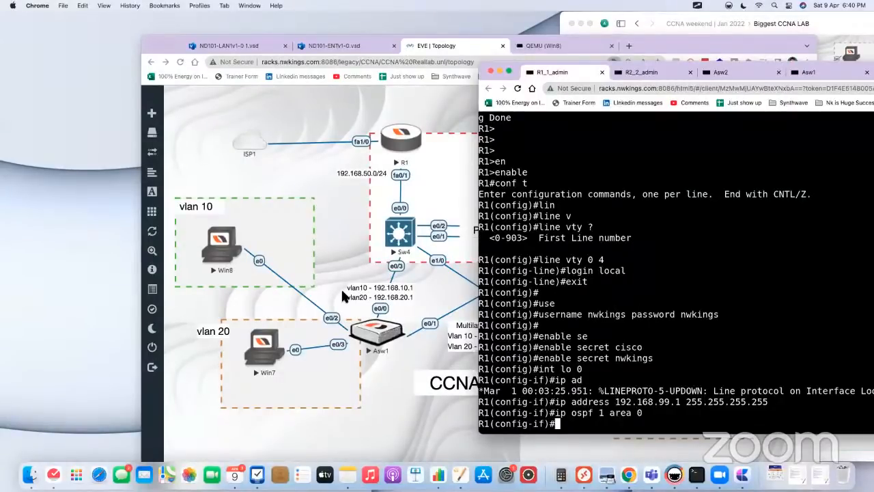
click(330, 228)
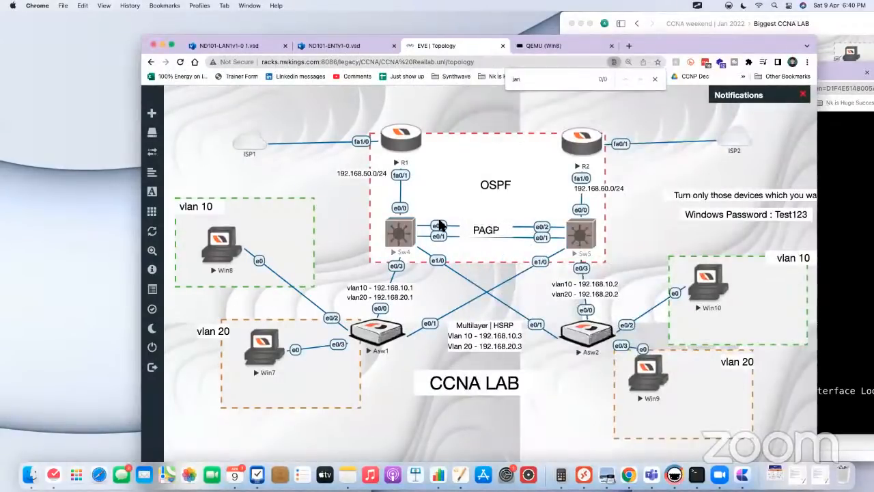
drag(381, 381, 412, 433)
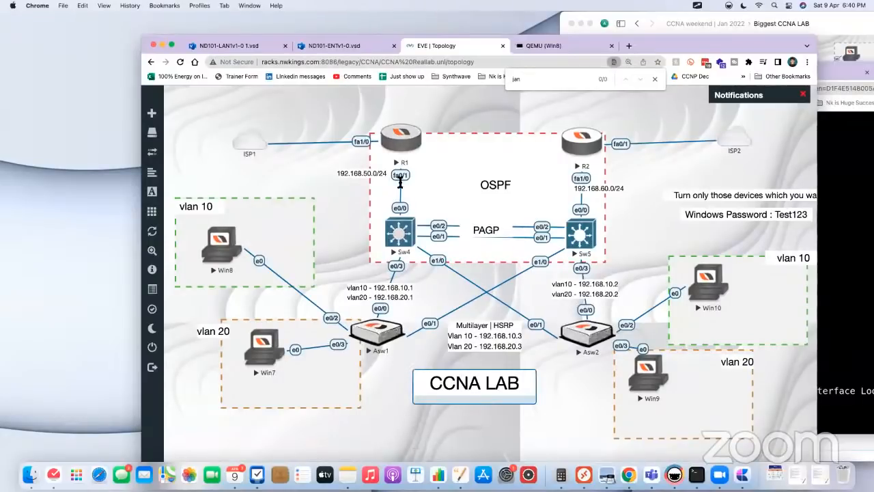
click(404, 136)
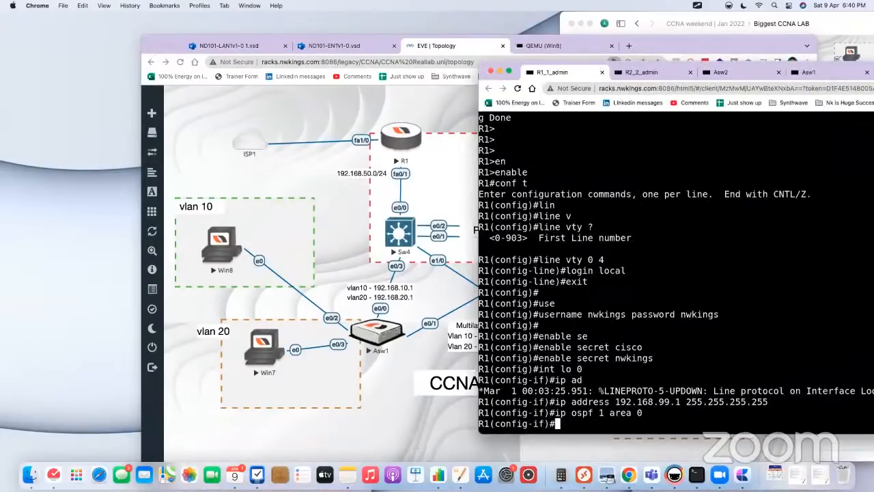
Step: Return R1 to global configuration mode and display the help for the ip host command
key(Return)
text(e)
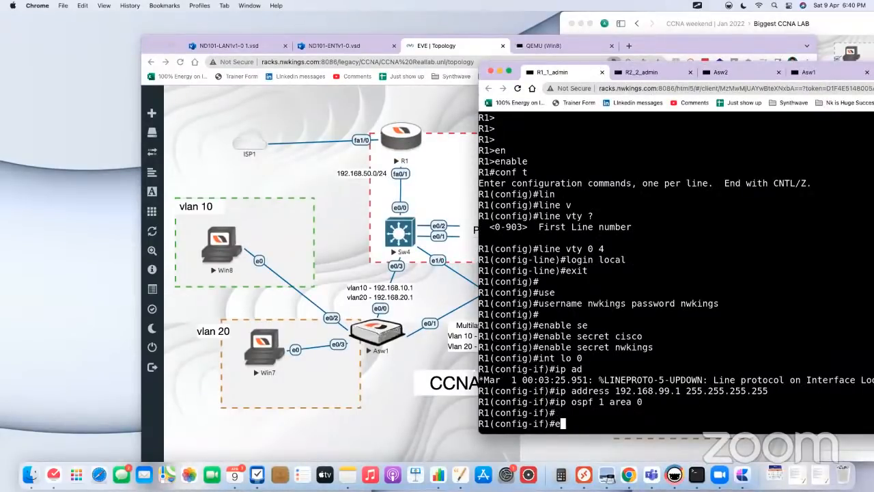
text(x)
key(Return)
key(Return)
text(ip )
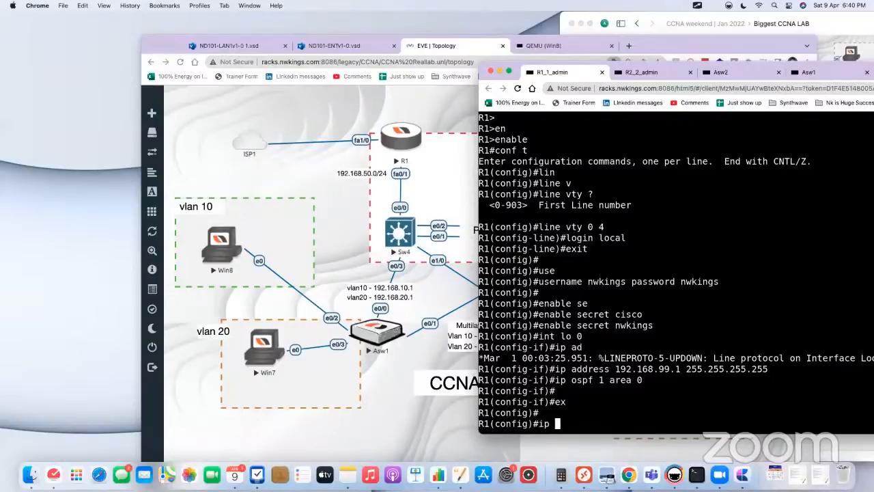
text(hod)
key(Tab)
key(BackSpace)
text(s)
key(Tab)
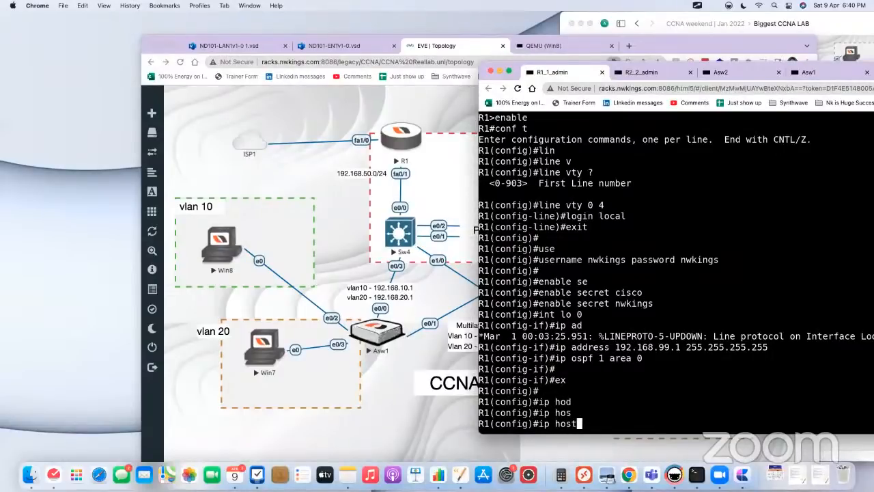
text(? ?)
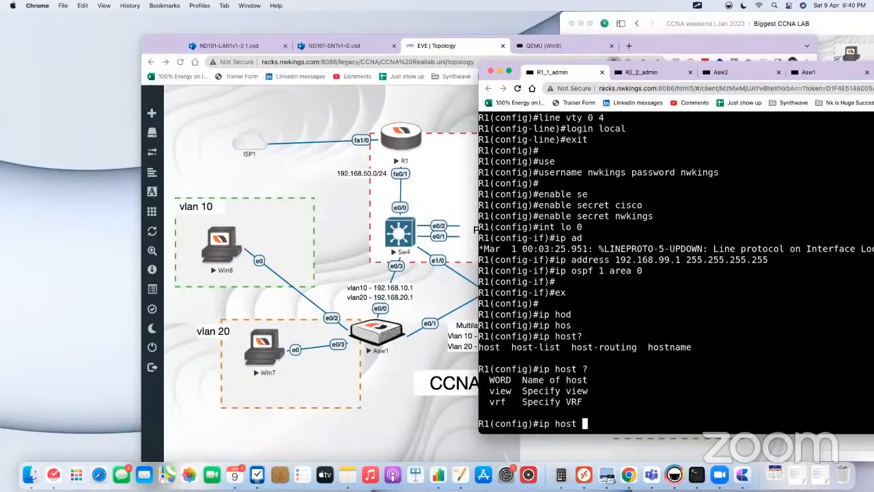
text(R2)
Step: Map the host name R2 to 192.168.99.2 on R1
text(192.168.99.3)
key(BackSpace)
text(2)
key(Return)
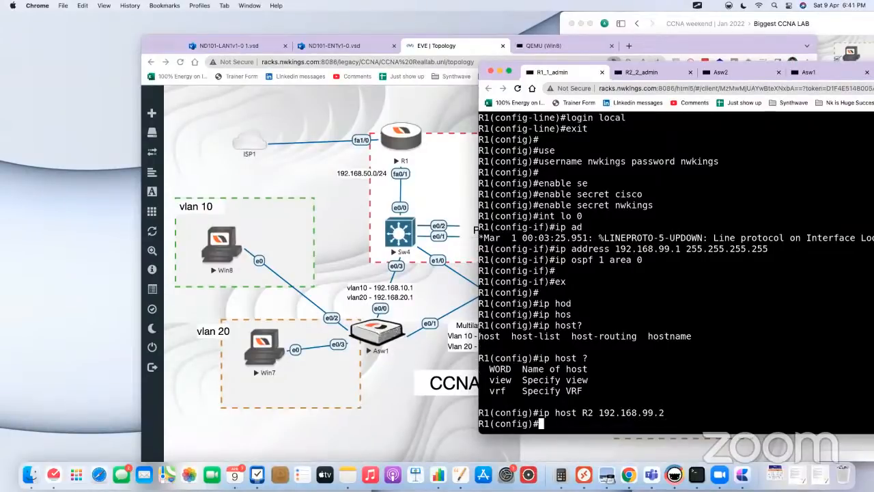
Step: Map the host name Sw4 to 192.168.99.3 on R1
text(ip host Sw4 192.168.99.3)
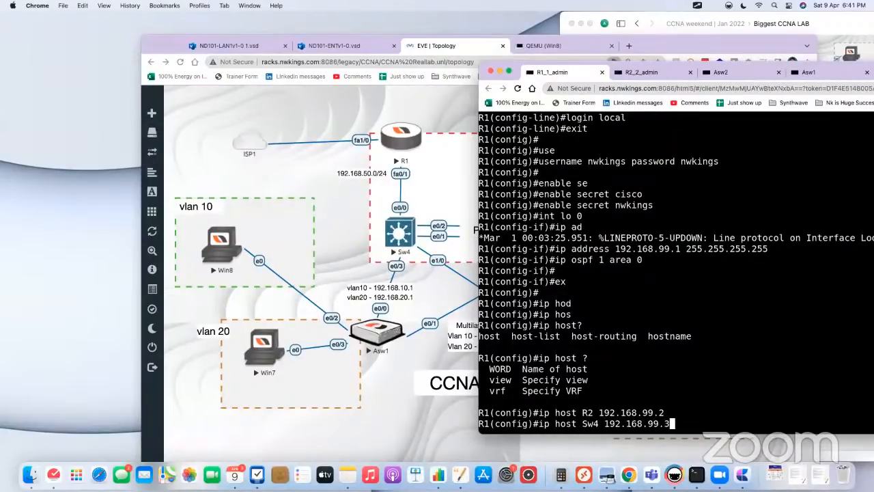
key(Return)
Step: Map the host name sw5 to 192.168.99.4 on R1
text(ip)
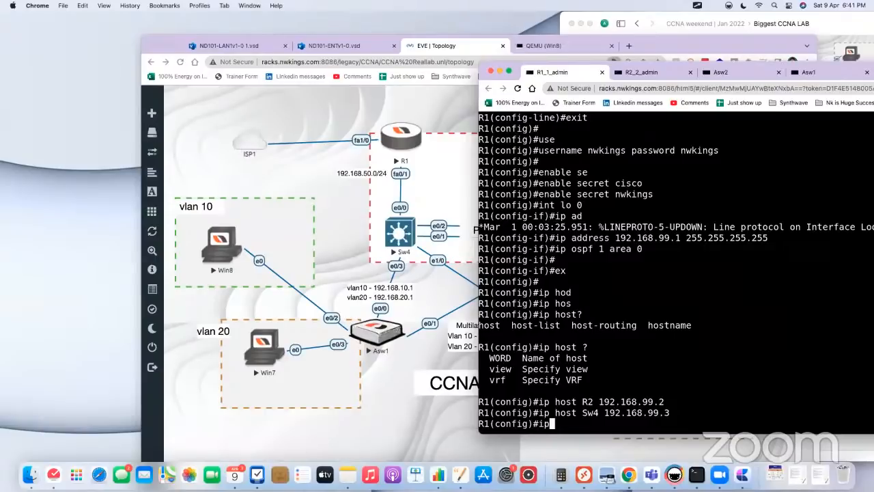
text( host sw5 192.168.)
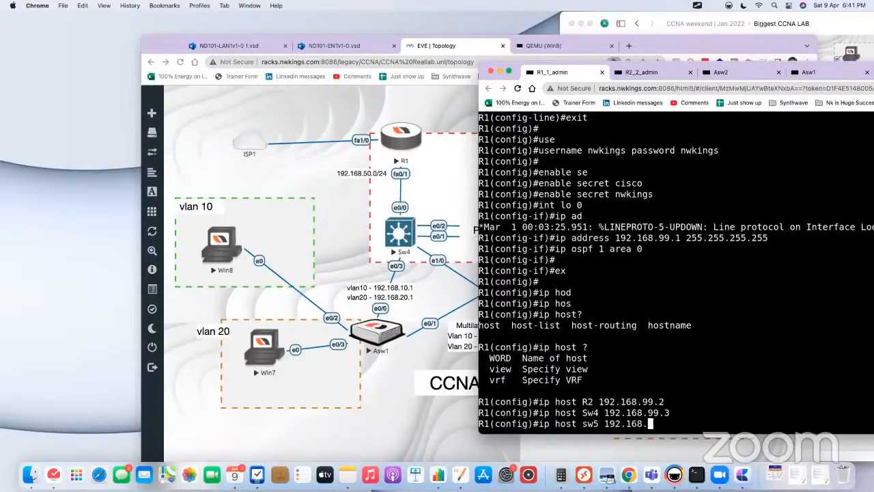
text(99.4)
key(Return)
Step: Map the host name r1 to 192.168.99.1 on R1
text(ip h)
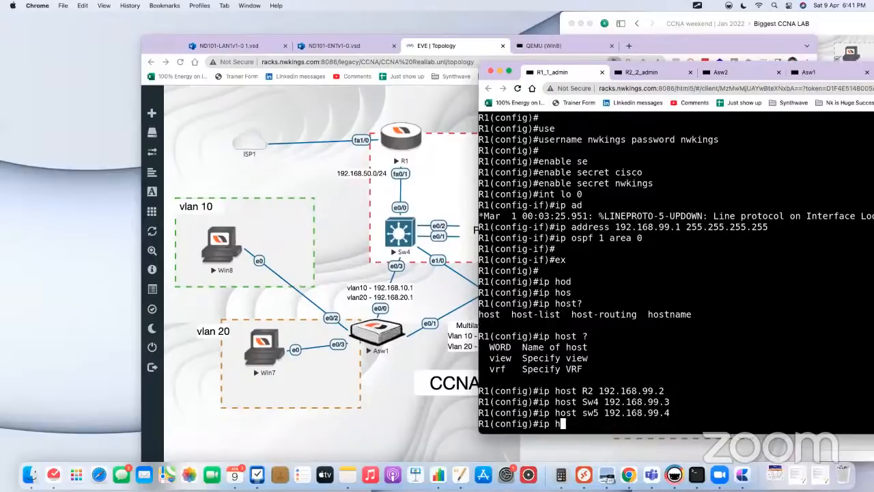
text(ost r1 192.168.9)
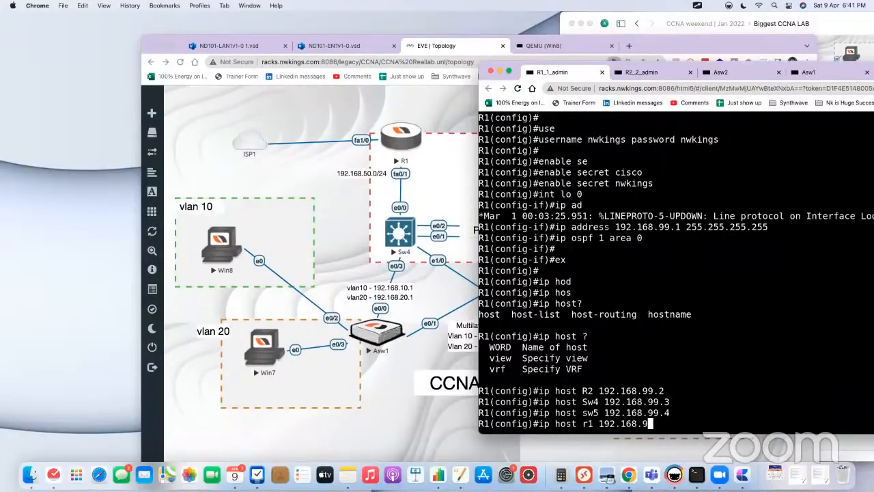
text(9.1)
key(Return)
Step: Show R1's command history from configuration mode and copy the four ip host commands
key(Return)
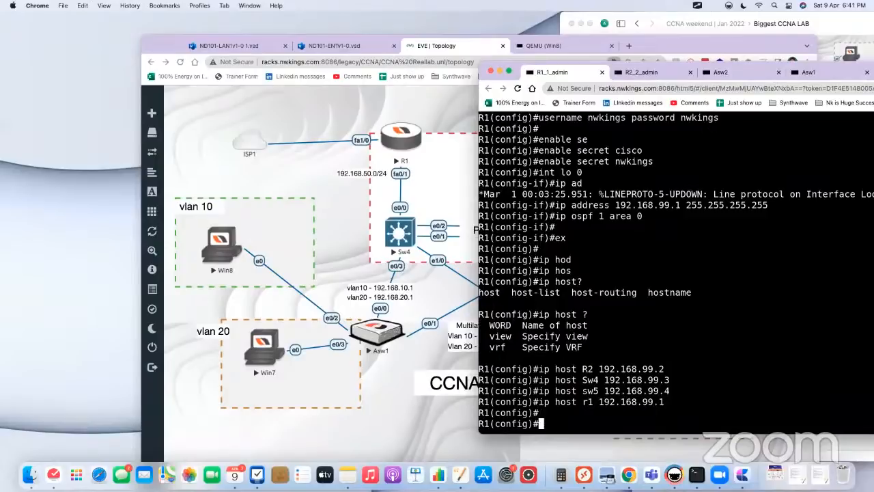
text(do sh hi)
key(Return)
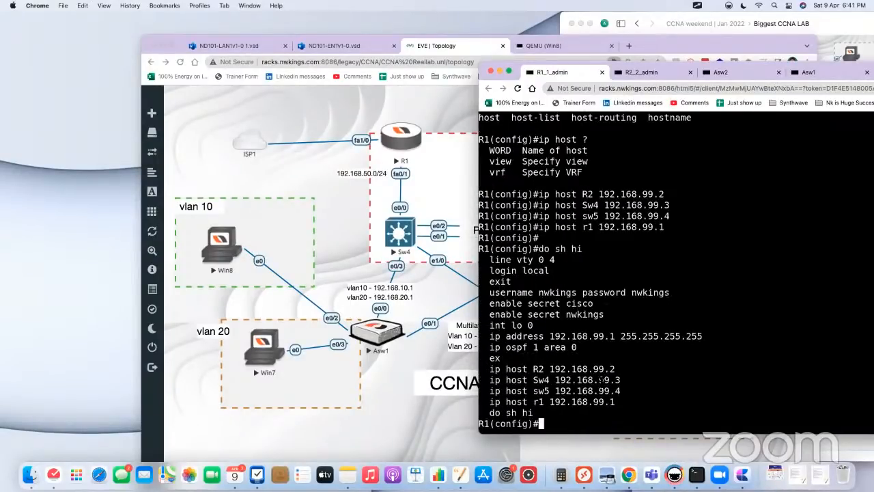
drag(484, 369, 636, 401)
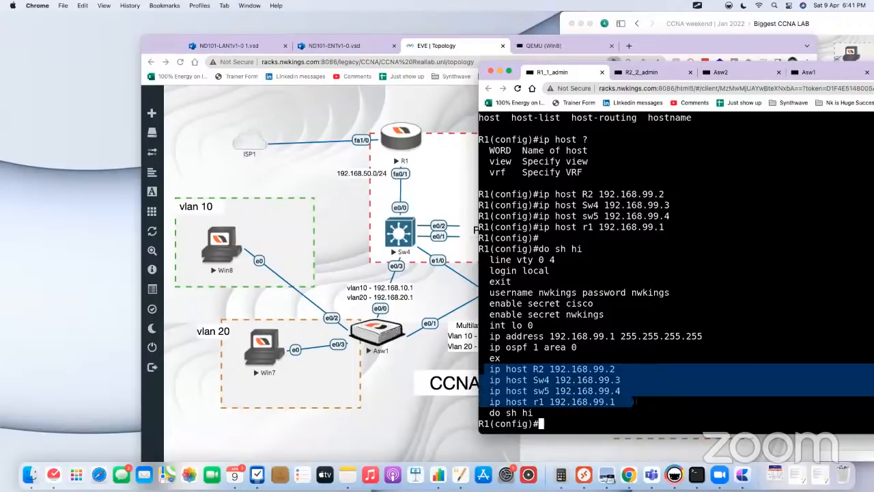
text(c)
Step: Leave configuration mode on R1 and start a Telnet session to R2 by its host name
text(exit)
key(Return)
text(exit)
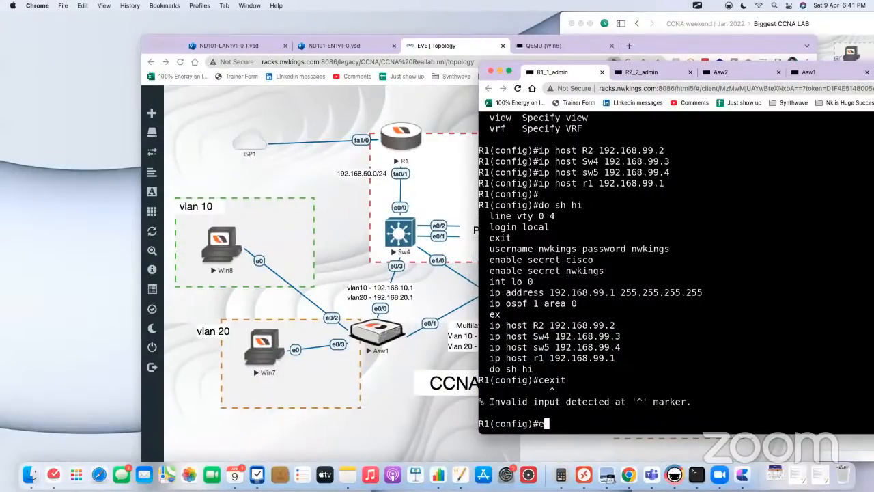
key(Return)
key(Return)
key(Return)
key(Return)
text(tel)
key(Tab)
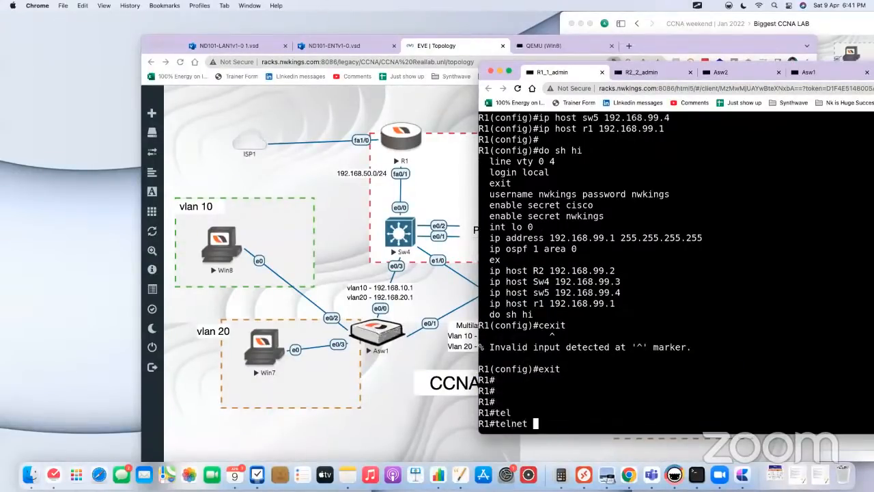
text(R2)
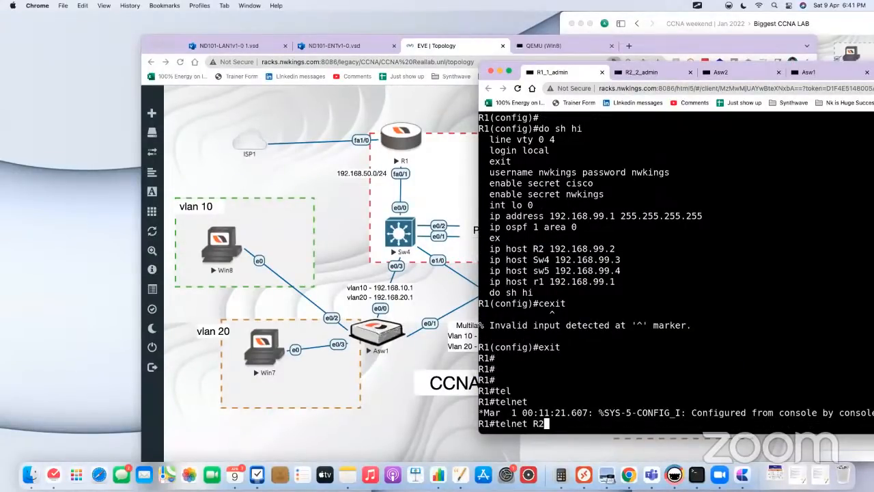
key(Return)
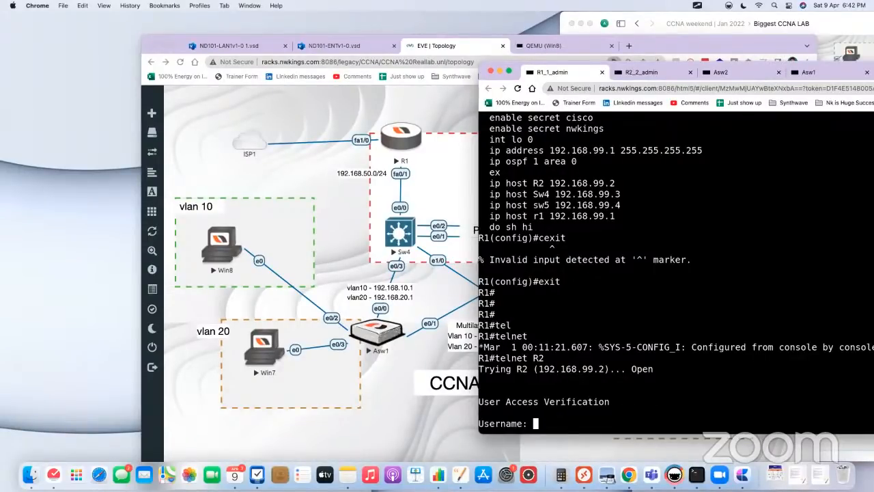
drag(479, 179, 614, 217)
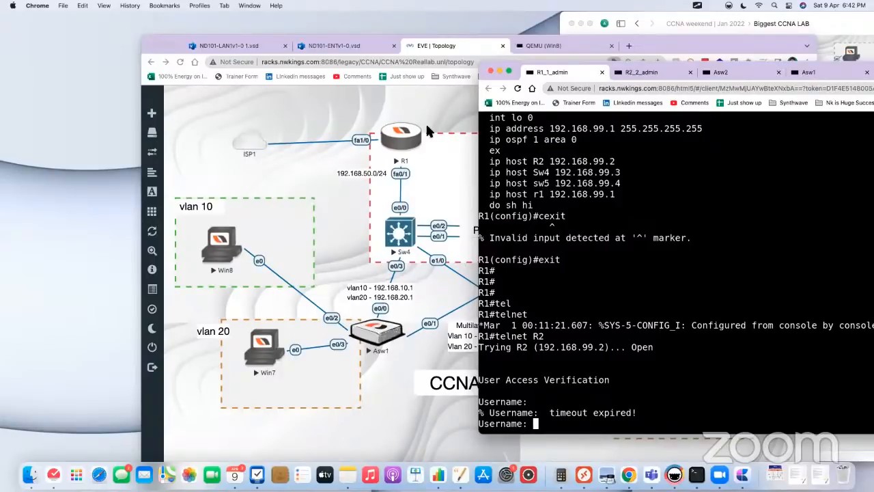
Step: Open Sw4's console from the topology and place the console window so the PAGP links to Sw4 remain visible
click(376, 99)
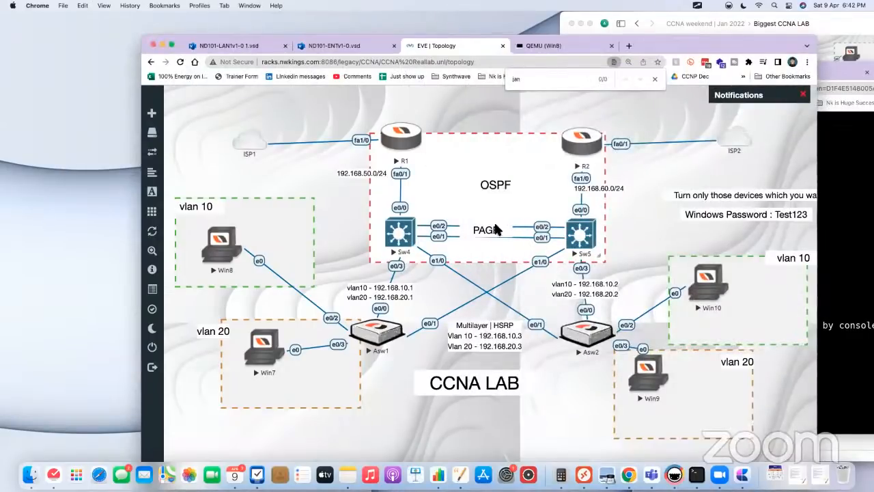
click(404, 236)
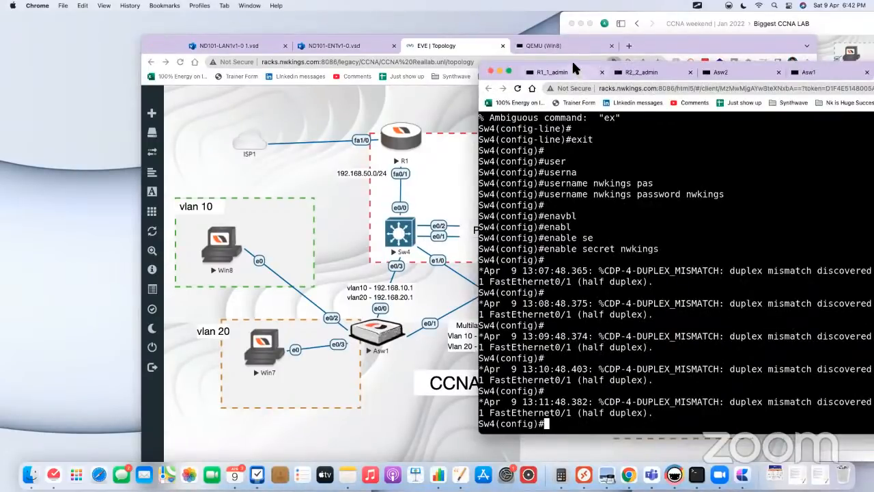
drag(579, 67, 657, 55)
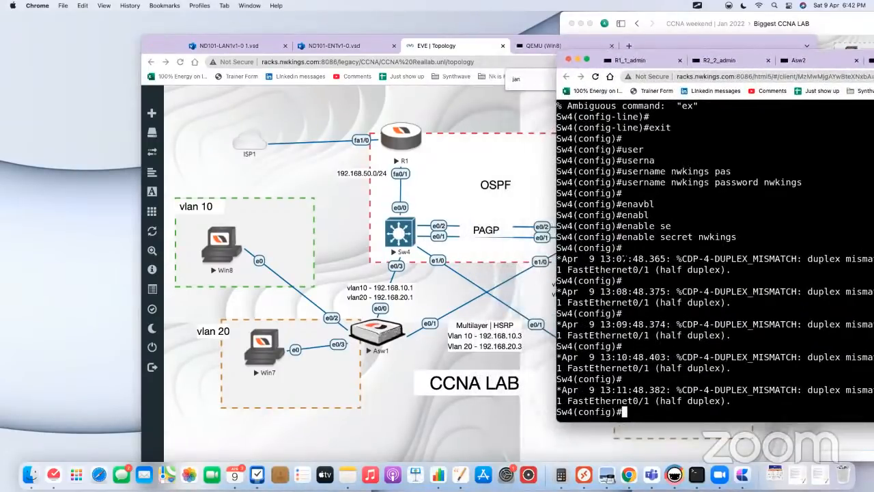
click(444, 243)
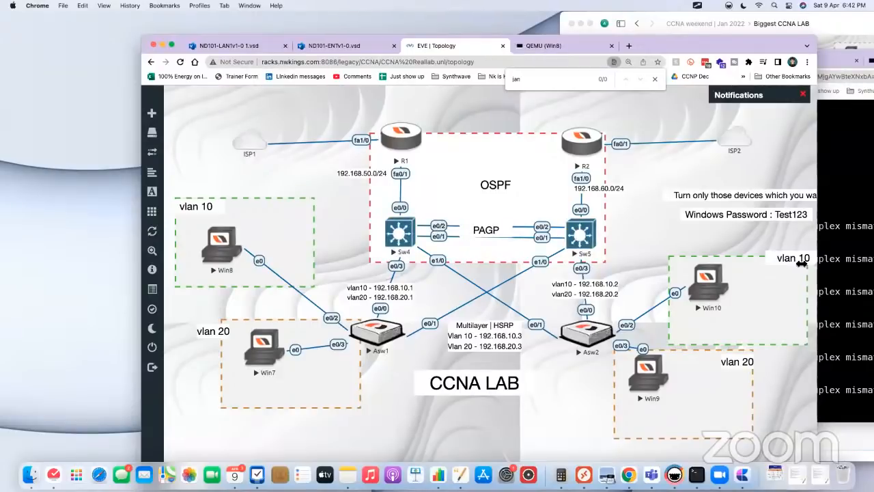
click(842, 272)
Step: Leave configuration mode on Sw4, show its spanning tree and check the state of Et0/1 and Et0/2
text(end)
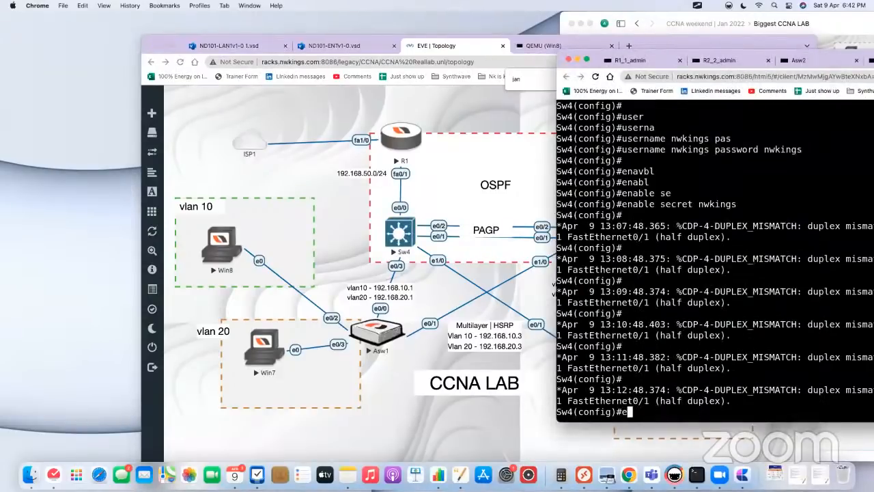
key(Return)
key(Return)
text(show sp)
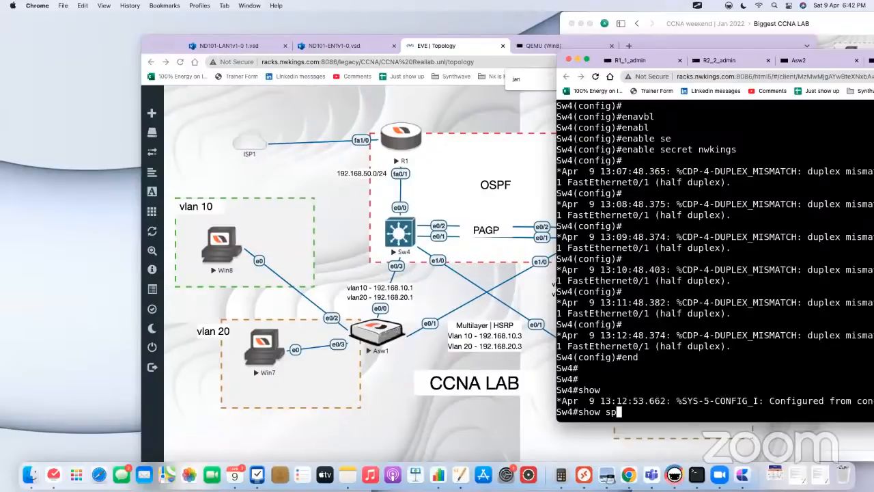
key(Tab)
key(Return)
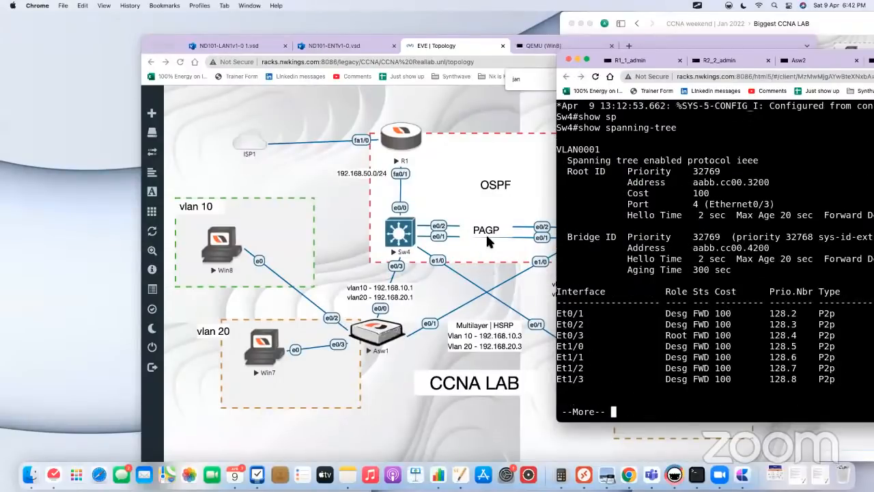
drag(851, 325, 557, 316)
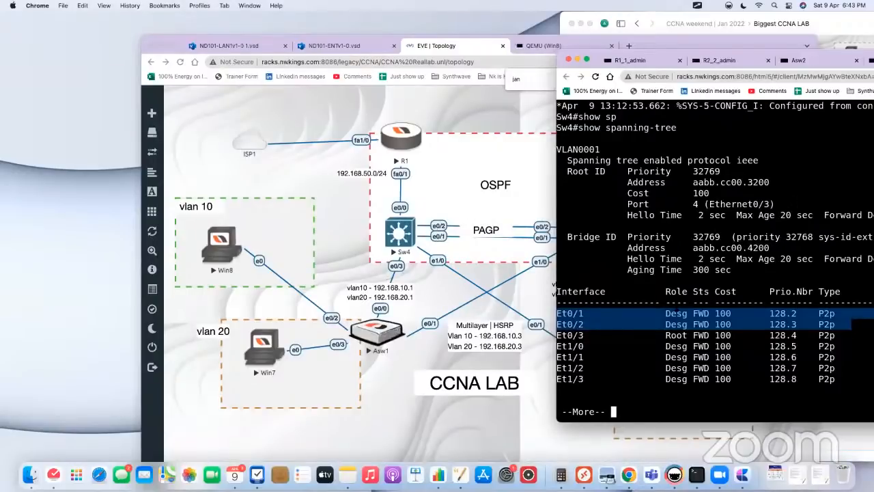
Step: On Sw5, leave configuration mode, show the spanning tree and check the state of Et0/1 and Et0/2
click(344, 237)
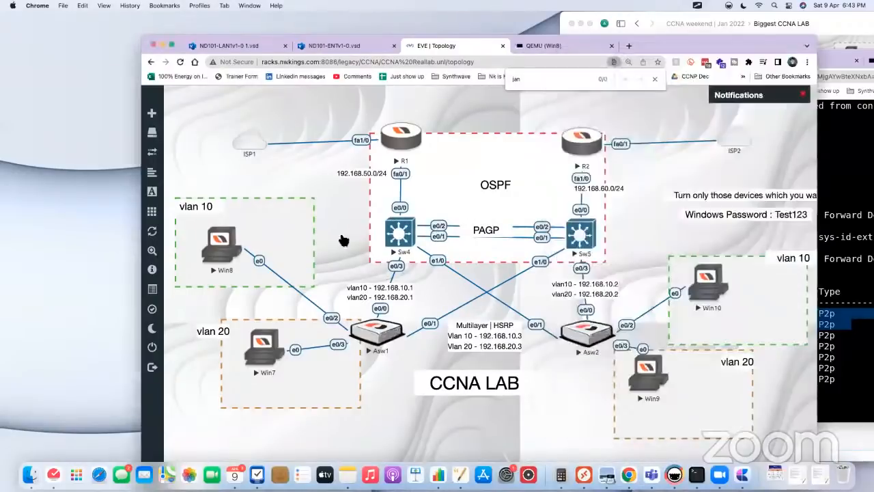
click(586, 236)
text(end)
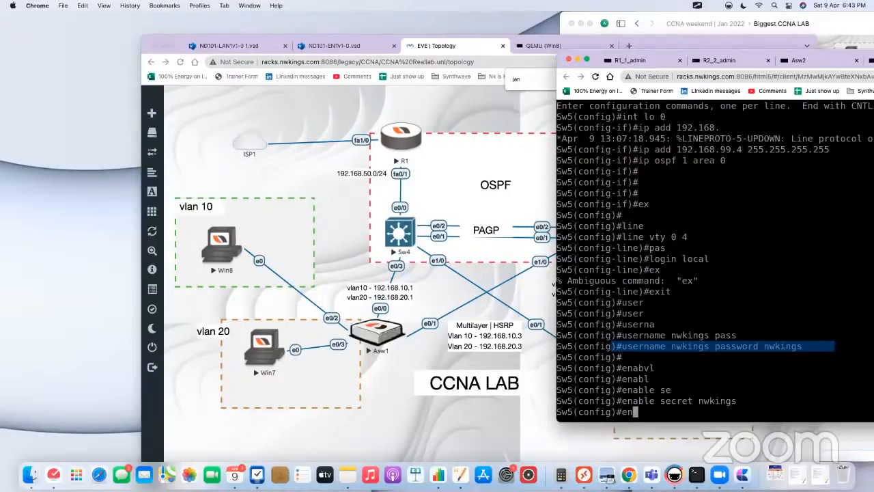
key(Return)
key(Return)
text(show sp)
key(Tab)
key(Return)
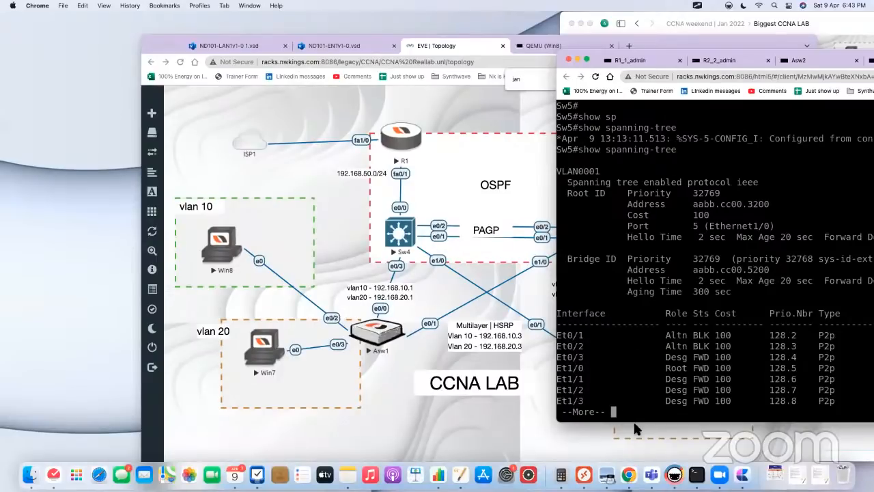
drag(638, 424, 667, 322)
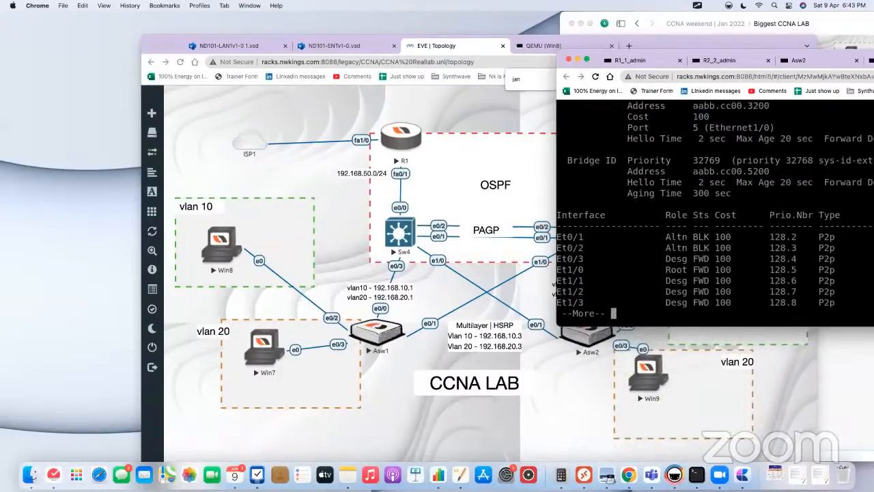
drag(723, 247, 526, 236)
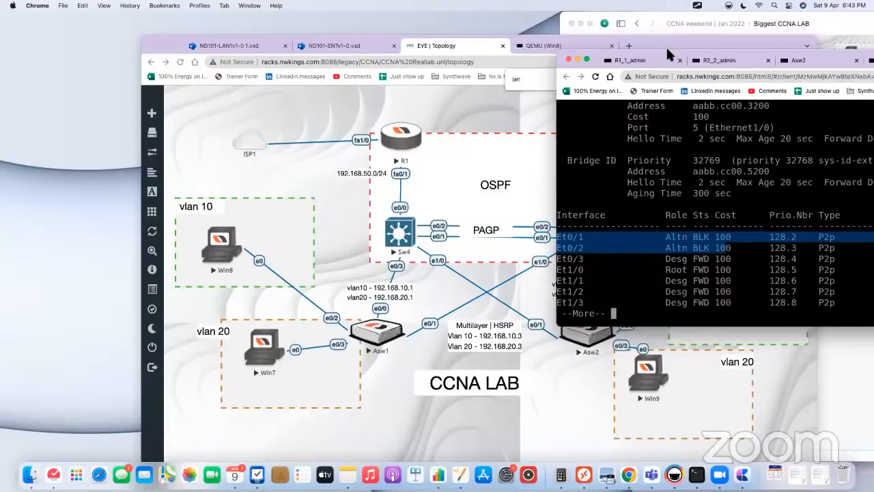
Step: Return to Sw4's console, arrange its window beside the topology and quit the paged spanning-tree output
drag(670, 52, 712, 99)
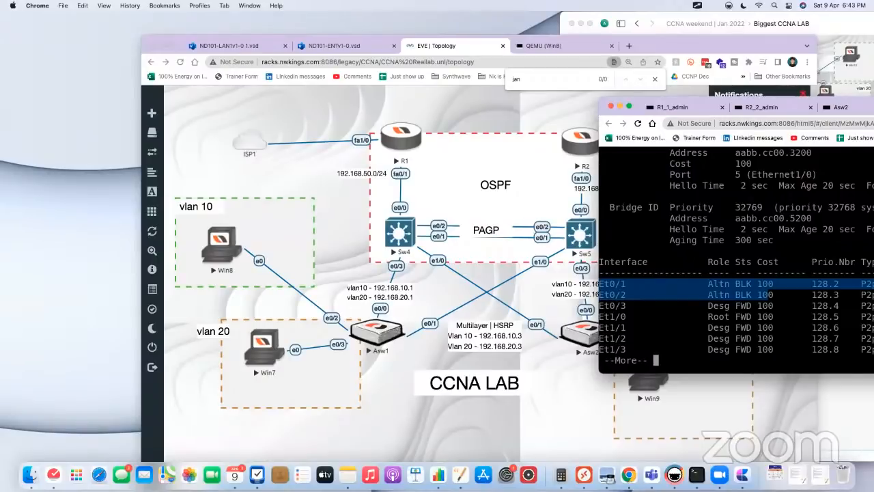
drag(795, 104, 544, 238)
click(775, 243)
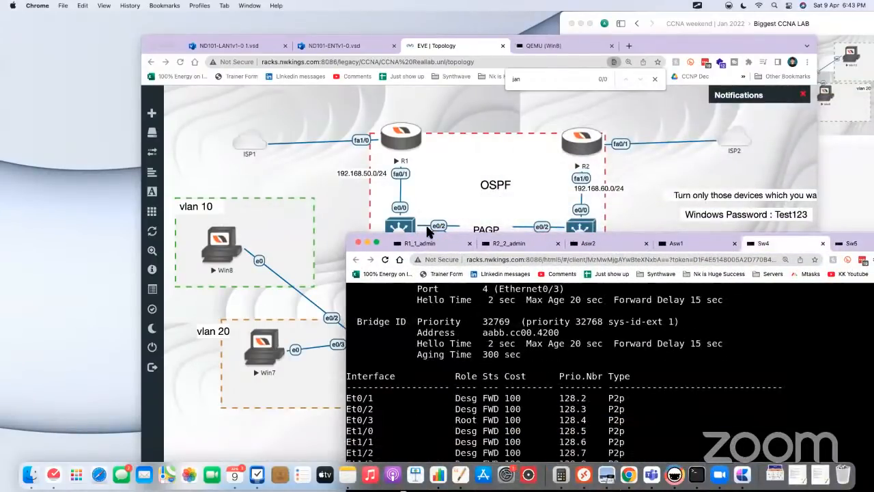
drag(347, 233, 447, 278)
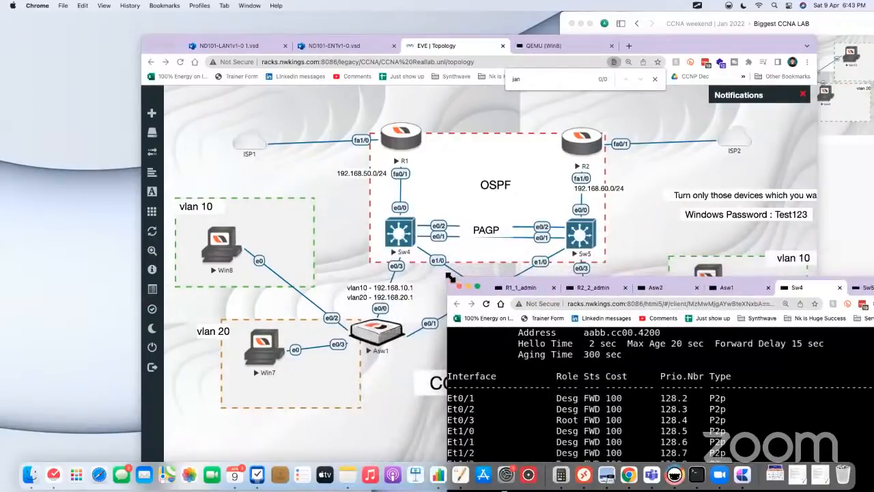
drag(760, 292, 797, 252)
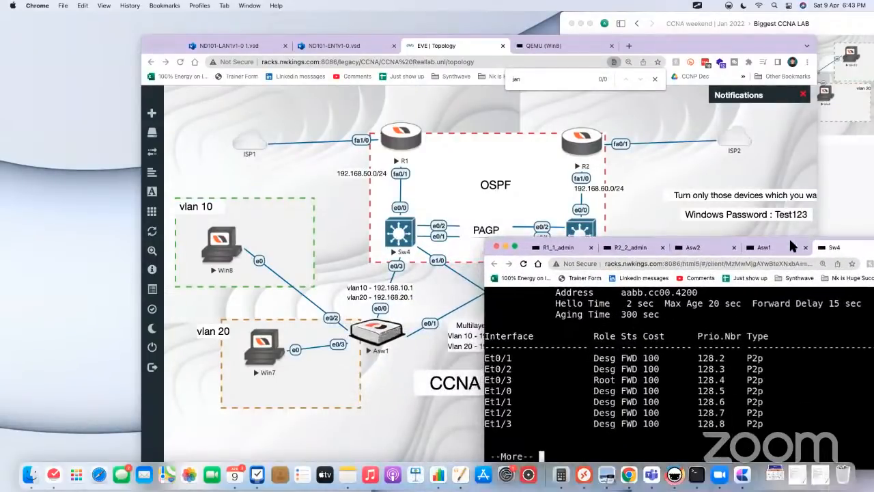
click(355, 241)
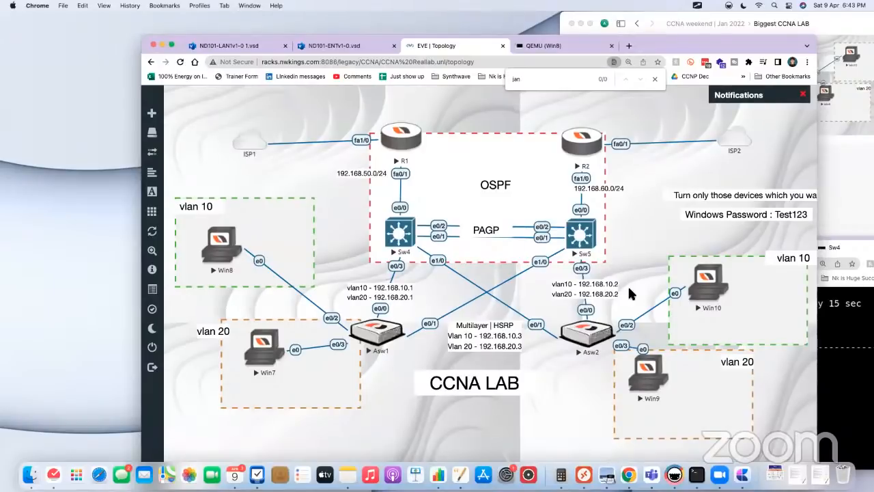
click(838, 290)
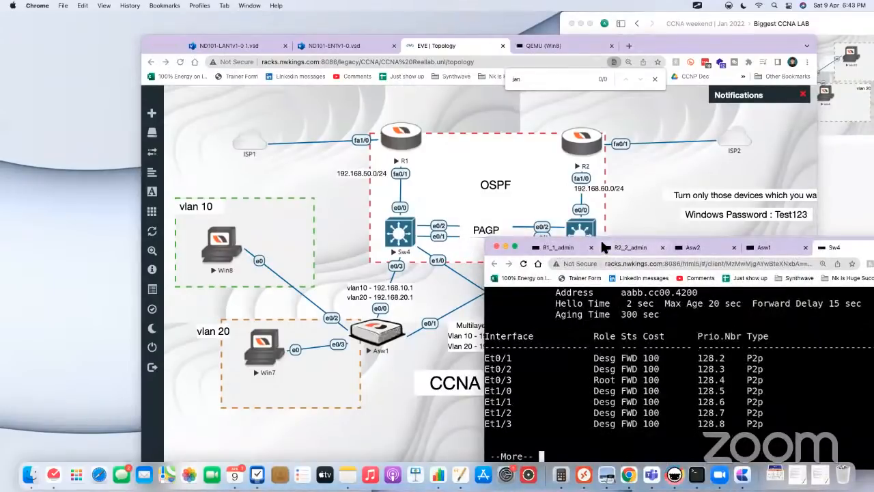
drag(599, 241, 566, 149)
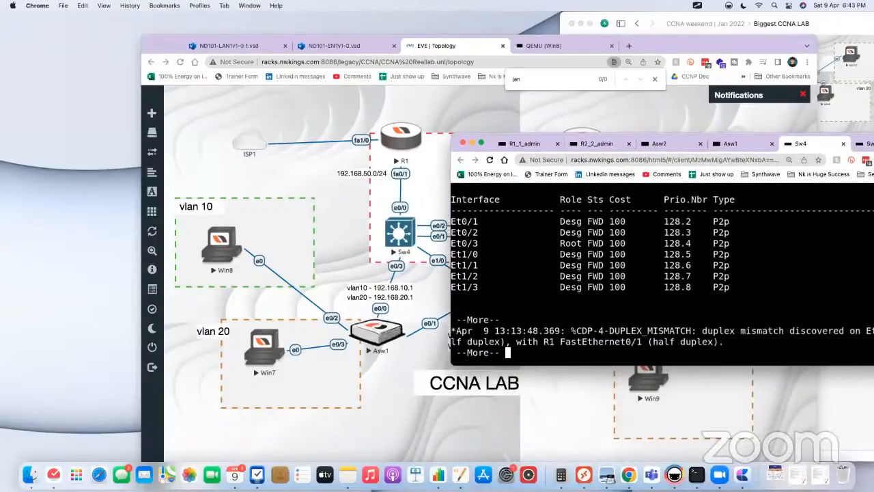
key(q)
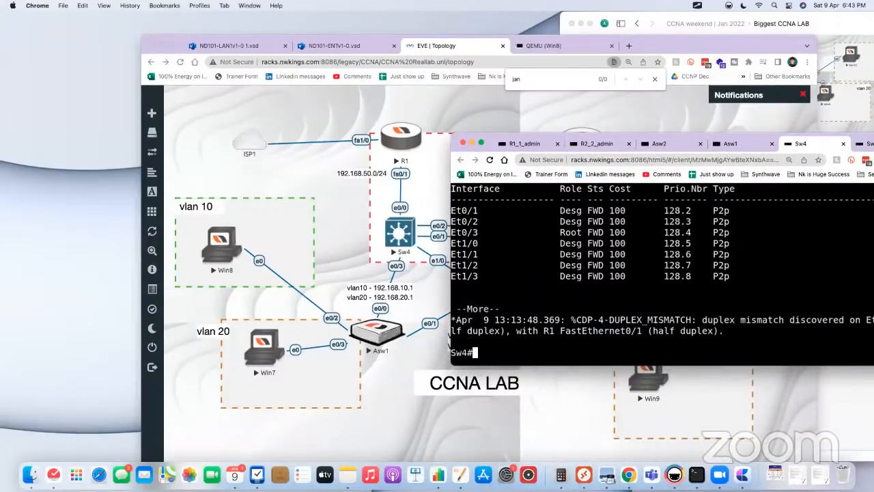
drag(514, 139, 587, 140)
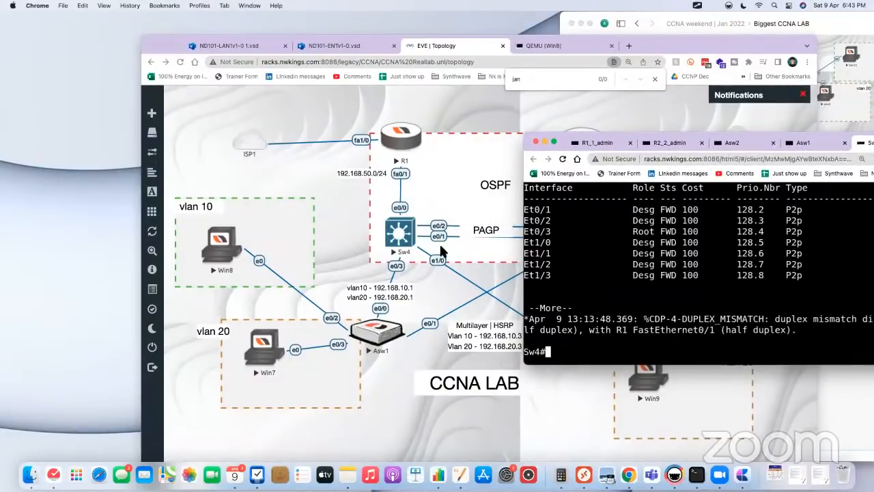
Step: Enter configuration mode on Sw4 and select the interface range e0/1 - 2
text(conf t)
key(Return)
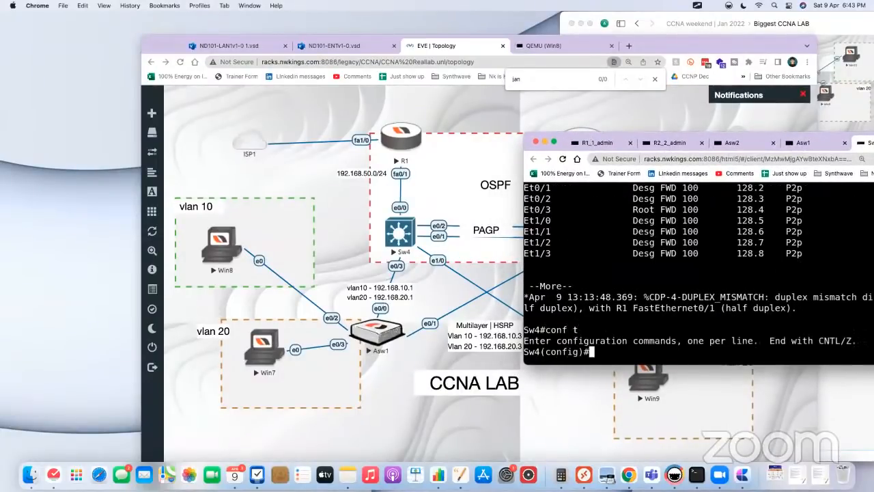
text(int range e0/1 - 2)
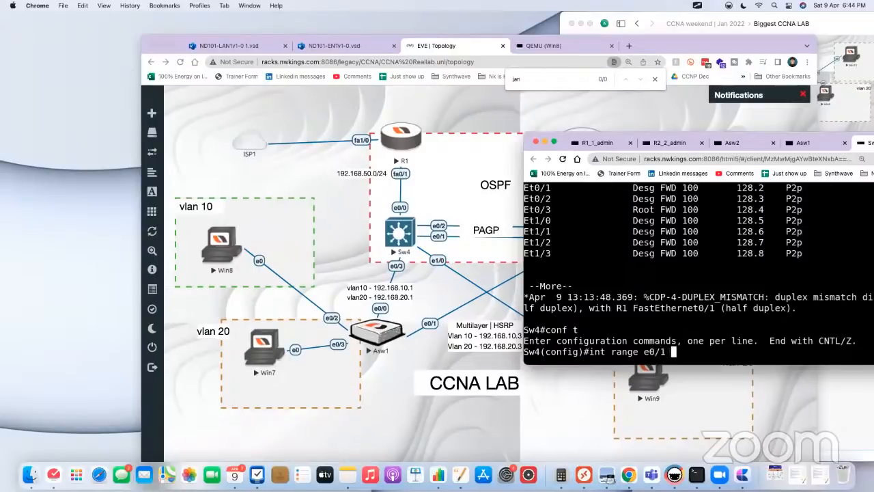
key(Return)
Step: List the channel-group modes and put Sw4's selected interfaces in channel group 1 with mode desirable
text(channel-gr)
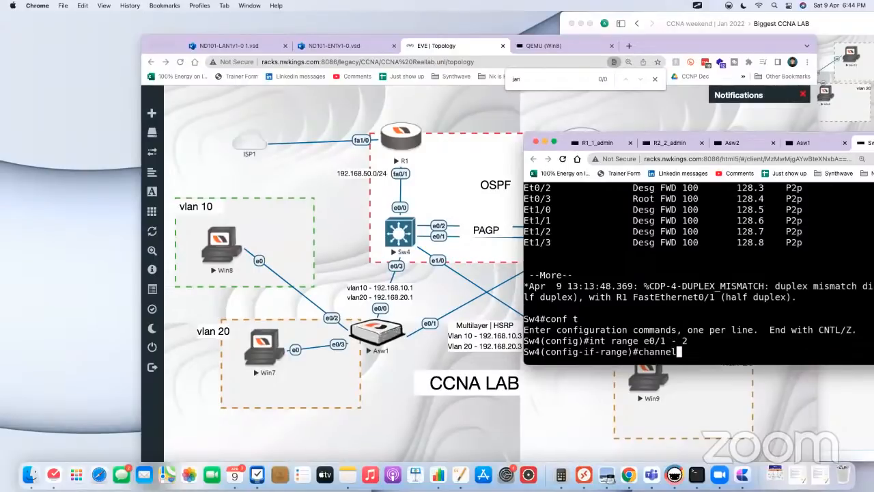
key(Tab)
text(1 mo)
key(Tab)
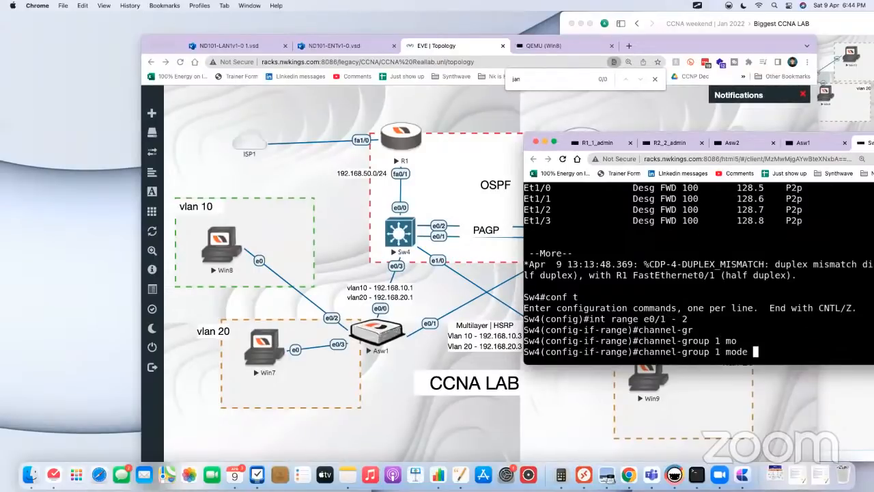
text(?des)
key(Tab)
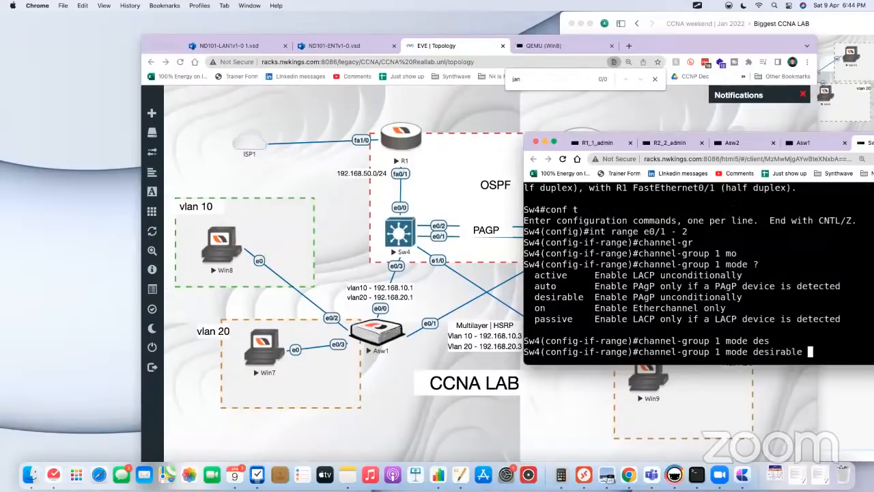
key(Return)
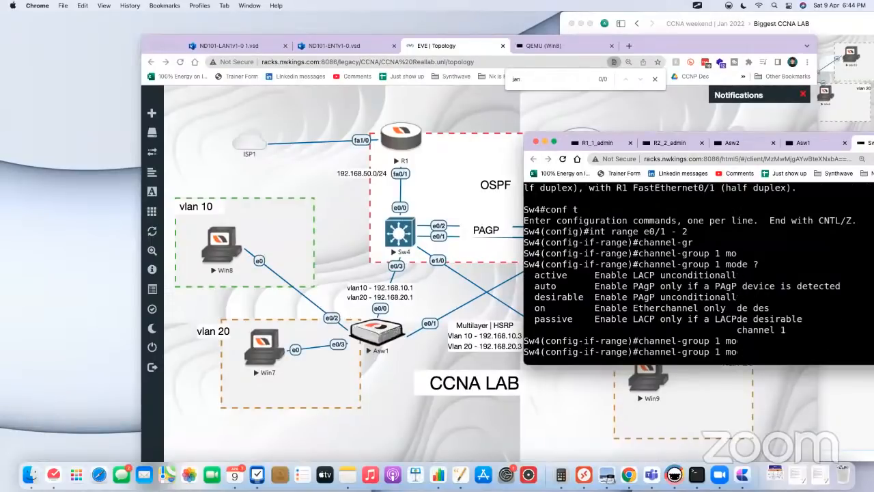
Step: Open Sw5's console and rearrange the console and topology windows side by side
click(345, 216)
click(585, 236)
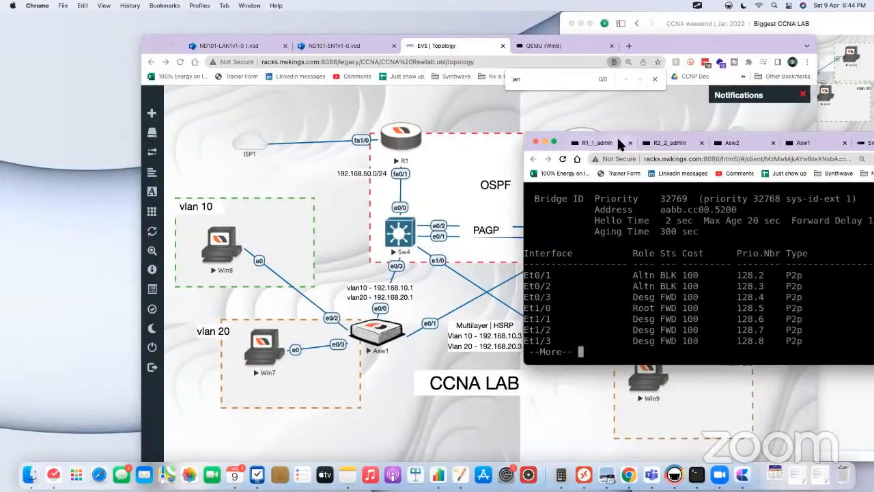
drag(619, 134, 655, 134)
drag(673, 45, 526, 35)
click(776, 320)
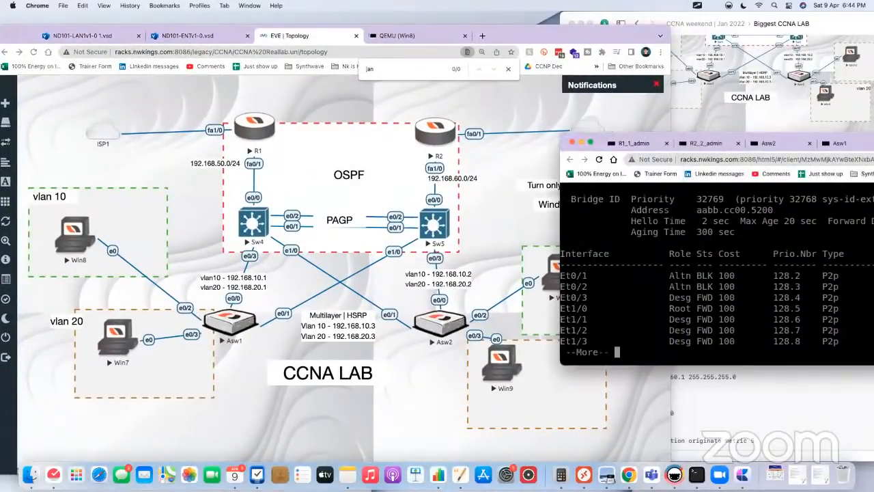
Step: Enter configuration mode on Sw5 and select the interface range e0/1 - 2
key(space)
text(conf t)
key(Return)
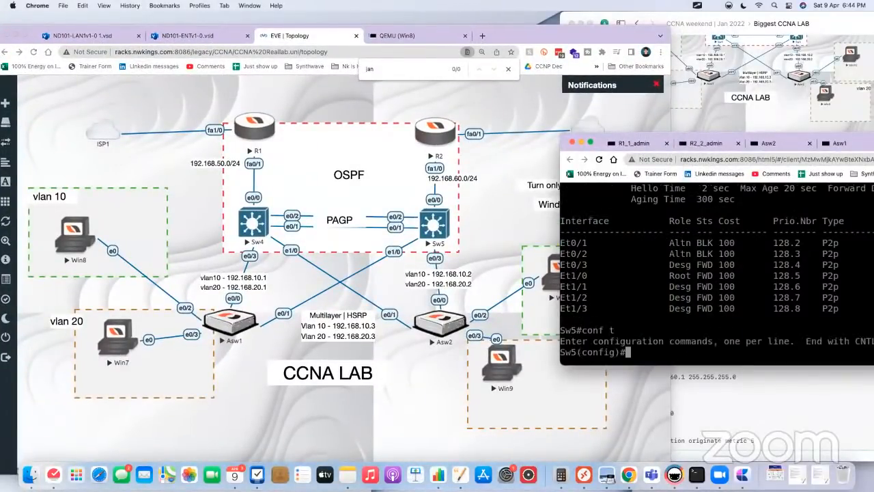
text(int range e0/1 =)
key(BackSpace)
key(BackSpace)
text(- 2)
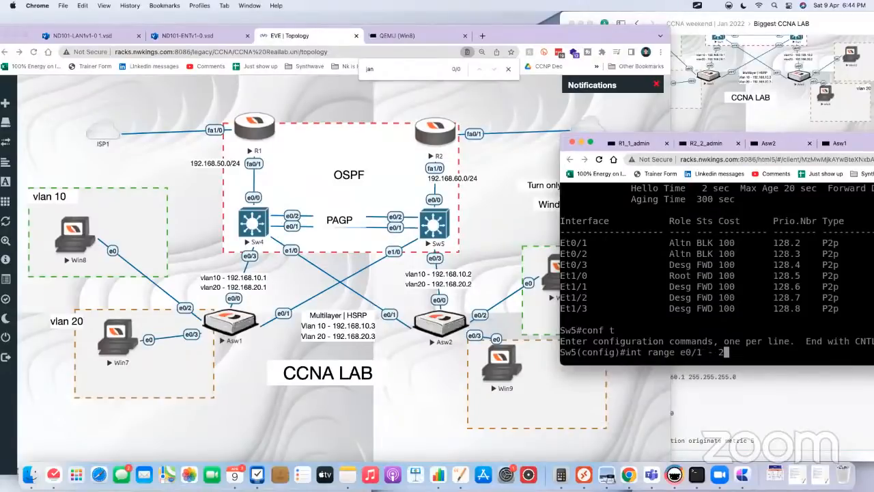
key(Return)
Step: Put Sw5's selected interfaces in channel group 1 with mode auto
text(chg)
key(Tab)
key(BackSpace)
text(an)
key(Tab)
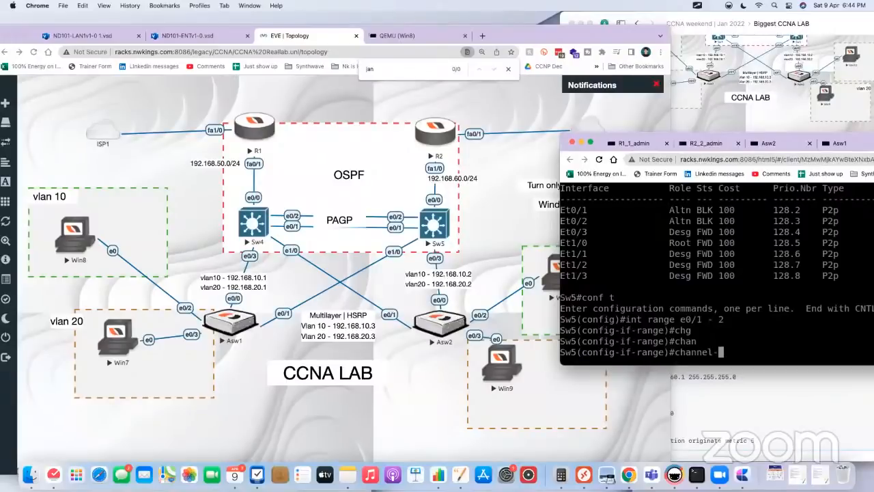
text(mo)
key(Tab)
key(BackSpace)
key(BackSpace)
text(g)
key(Tab)
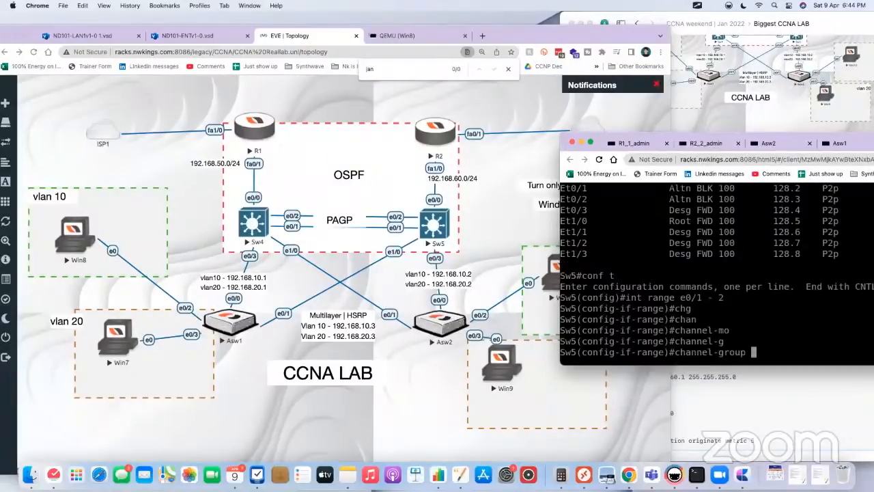
text(ni)
key(Tab)
text(n)
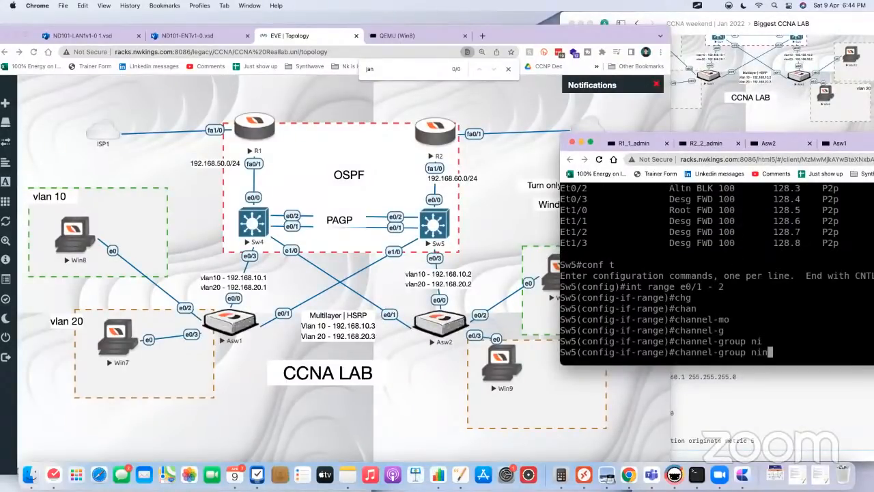
key(BackSpace)
key(BackSpace)
key(BackSpace)
text(1 mo)
key(Tab)
text(au)
key(Tab)
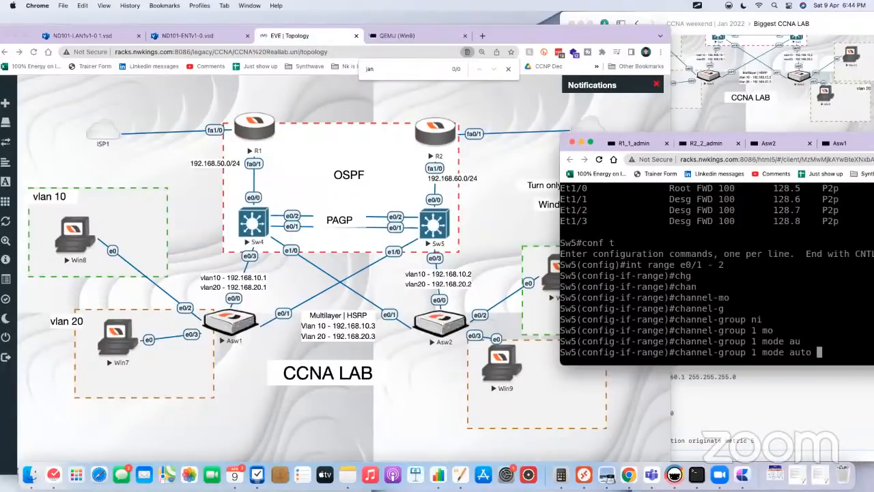
key(Return)
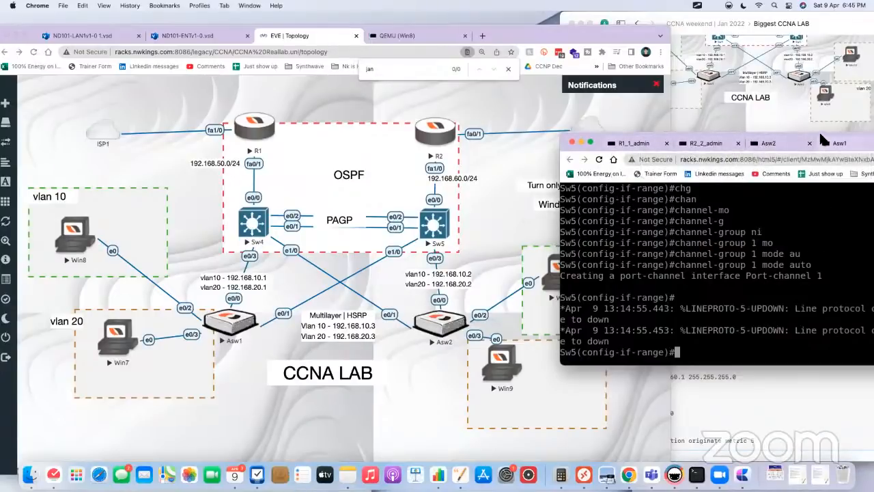
Step: Move the console window over the topology, switch to Sw4's console and leave configuration mode
drag(818, 138, 706, 132)
click(801, 139)
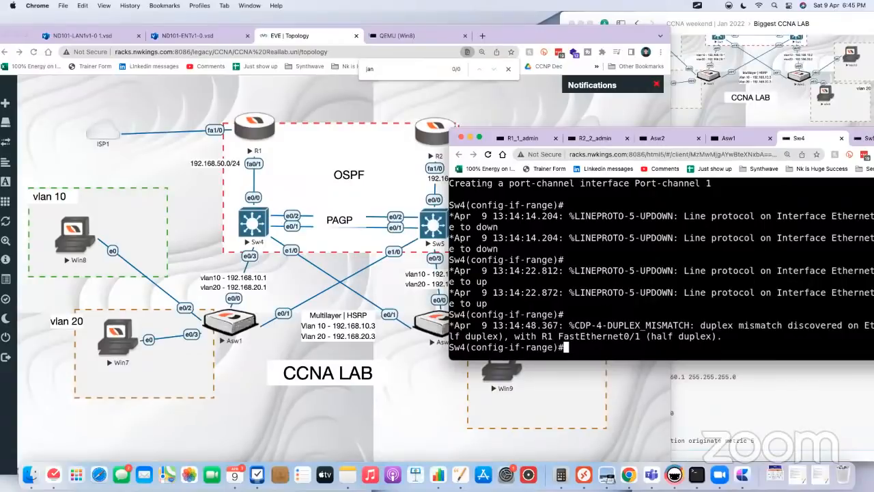
text(end)
key(Return)
key(Return)
key(Return)
key(Return)
key(Return)
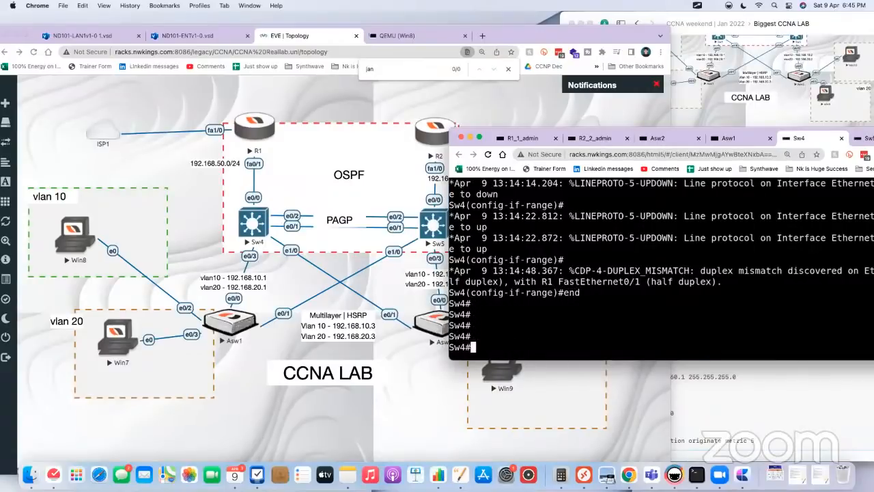
Step: Show the EtherChannel summary on Sw4
text(show we)
key(BackSpace)
key(BackSpace)
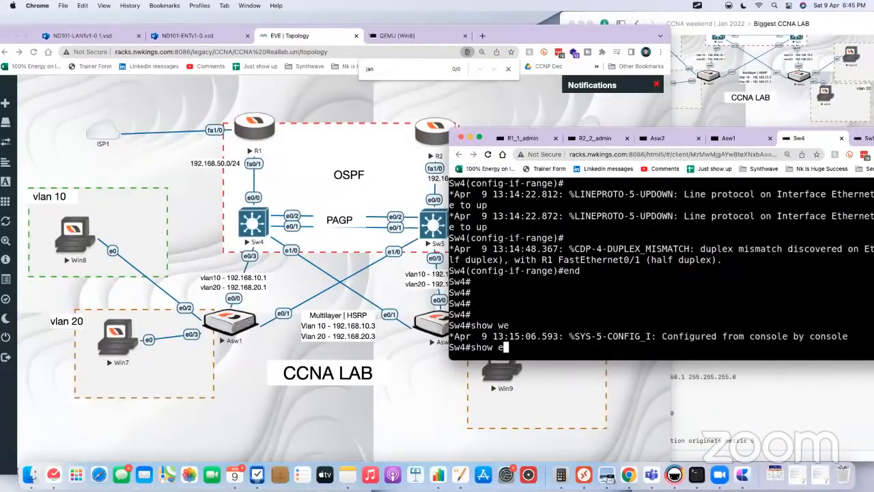
text(etherc)
key(Tab)
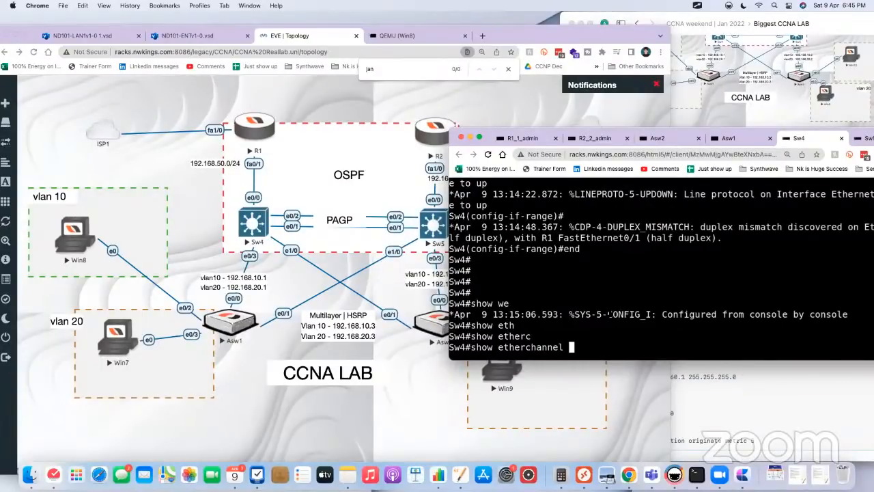
text(summary)
key(Return)
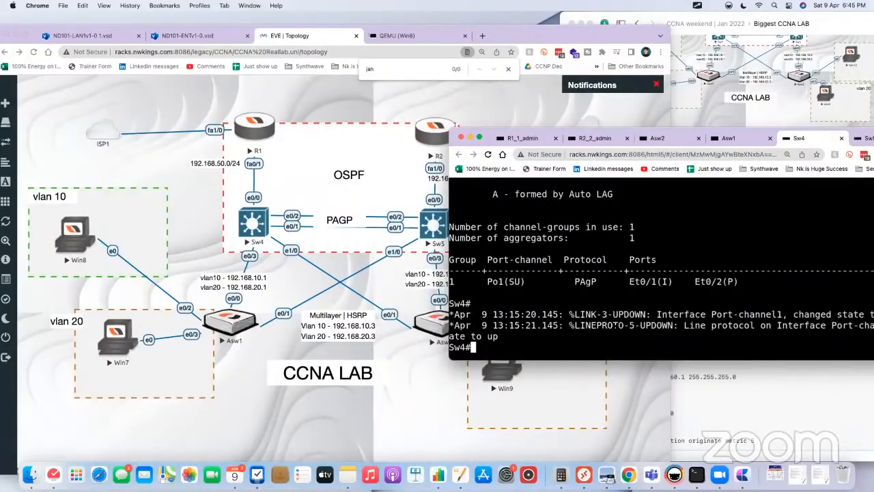
Step: Show Sw4's EtherChannel summary again, highlight the port-channel row and enlarge the console window to view the flag legend
key(Return)
key(Return)
key(Up)
key(Return)
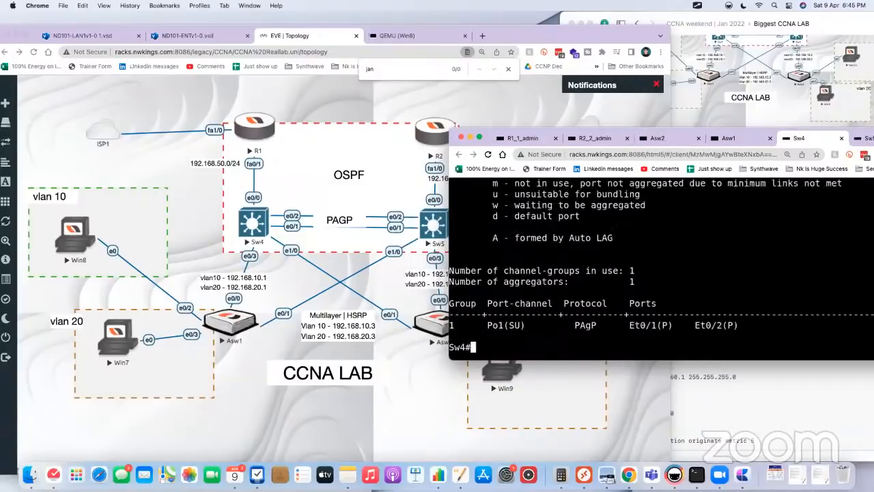
drag(761, 325, 466, 325)
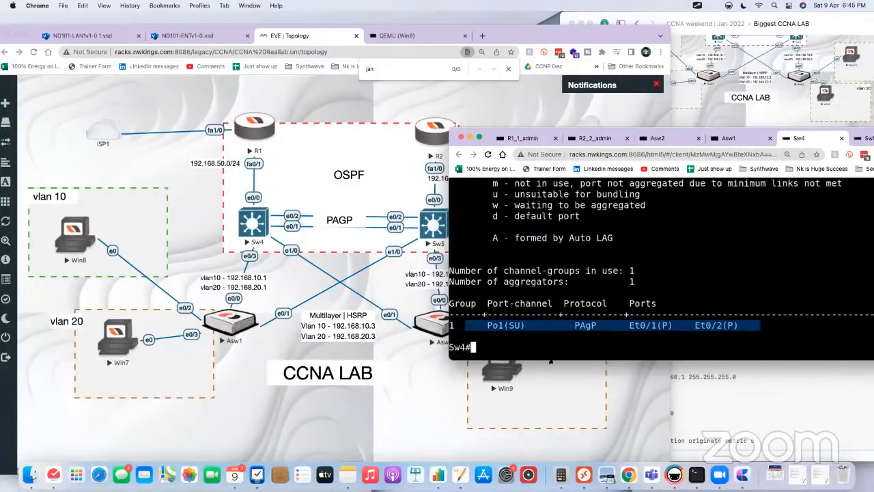
drag(553, 359, 553, 454)
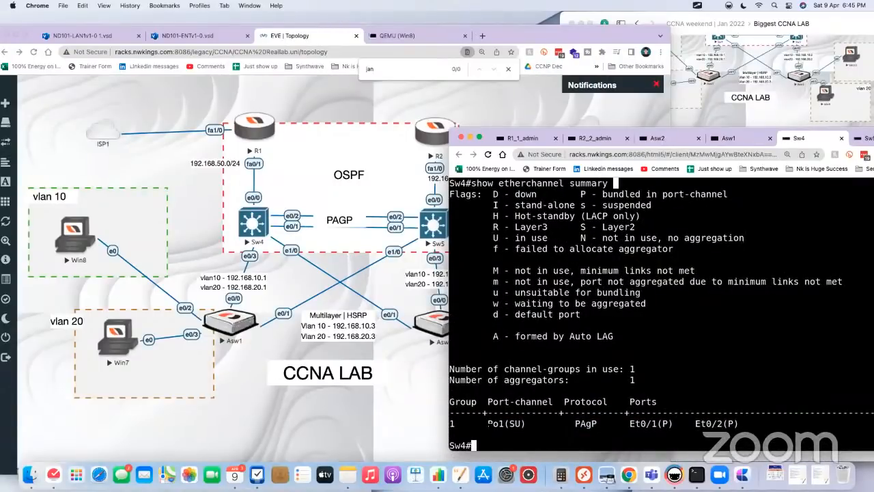
Step: Leave configuration mode on Sw5, show its spanning-tree state and highlight the Po1 row
click(863, 140)
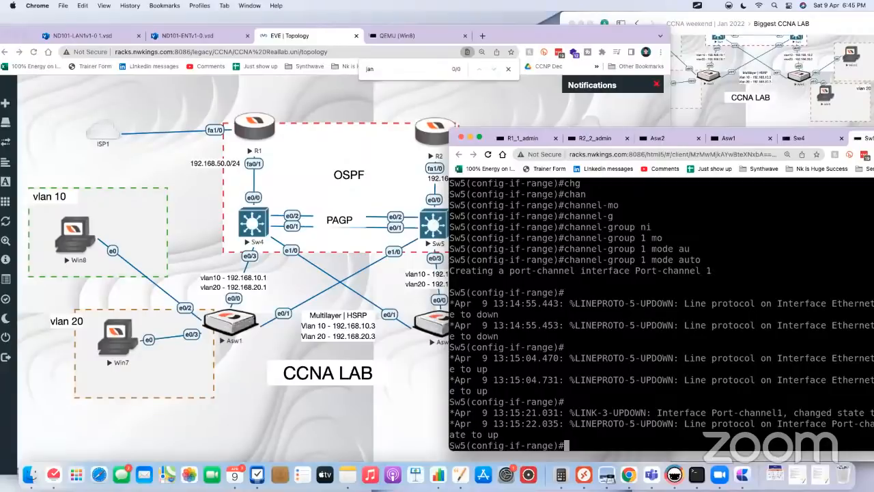
text(end)
key(Return)
key(Return)
key(Return)
text(show )
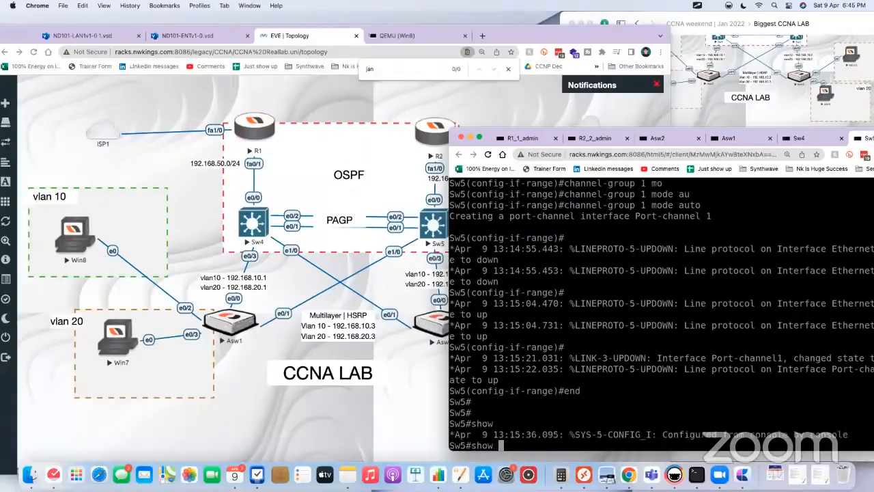
text(spanning-tree)
key(Return)
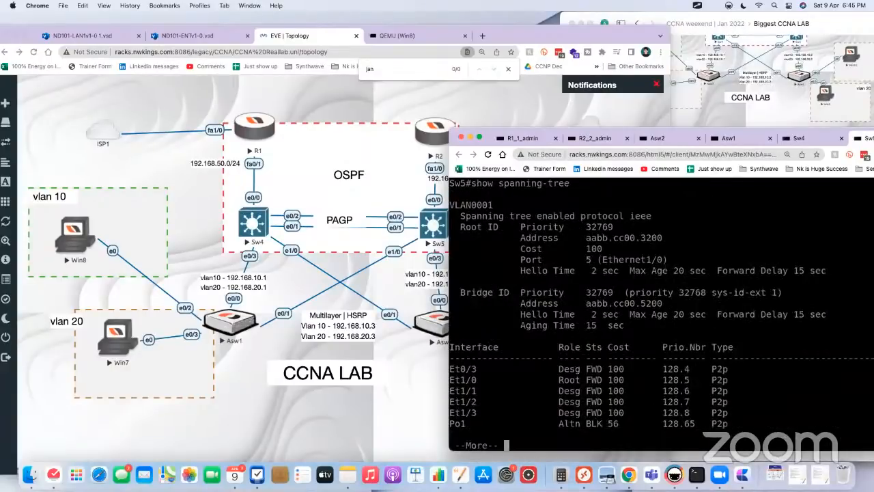
key(space)
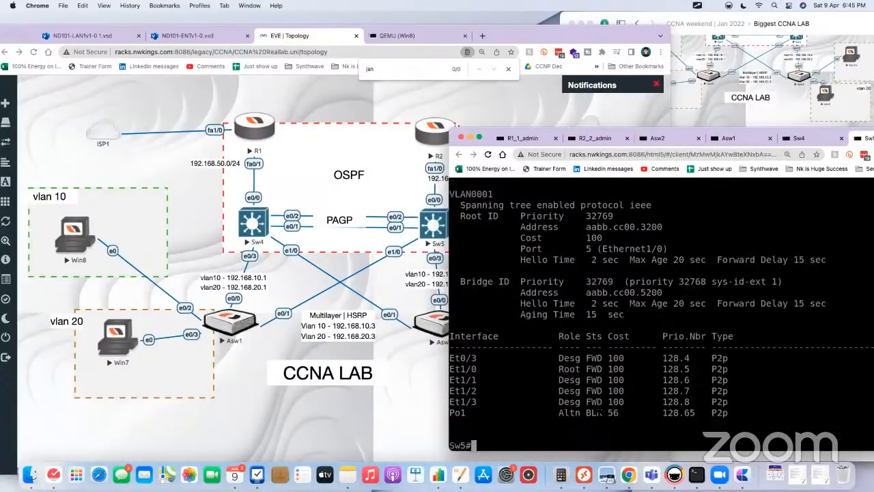
drag(623, 412, 456, 412)
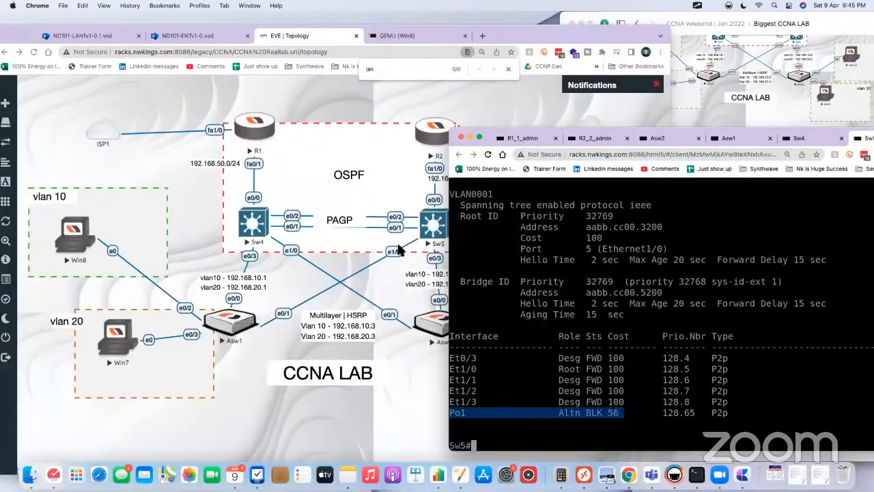
Step: Check the Sw4–Sw5 links in the topology against the Po1 row in Sw5's spanning-tree output
click(281, 290)
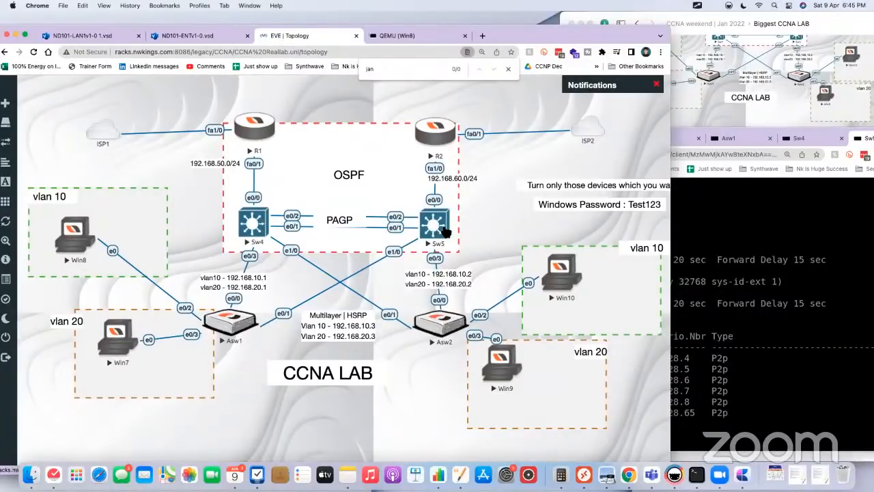
click(775, 281)
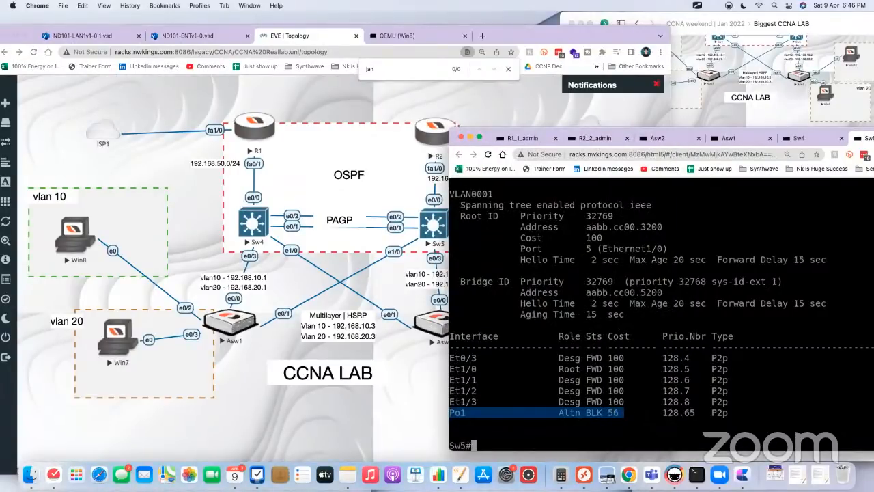
drag(639, 413, 448, 413)
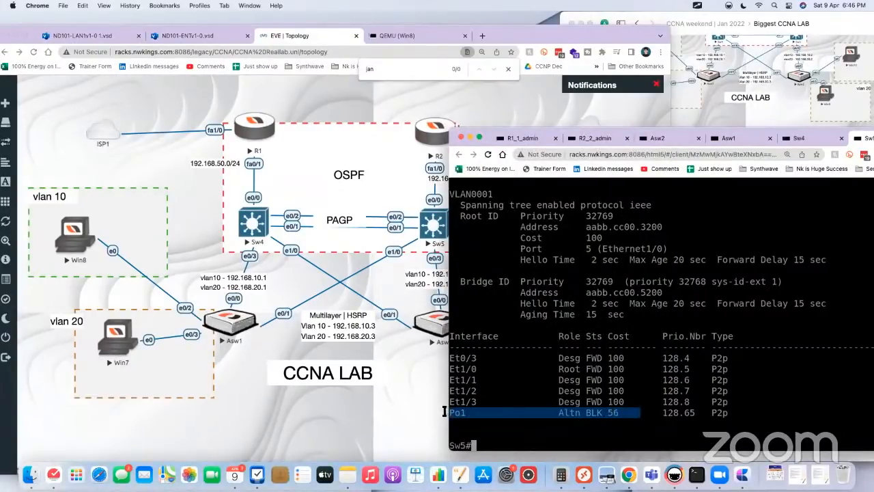
Step: Return to Sw4's console, shift its window up slightly and enter configuration mode
click(799, 138)
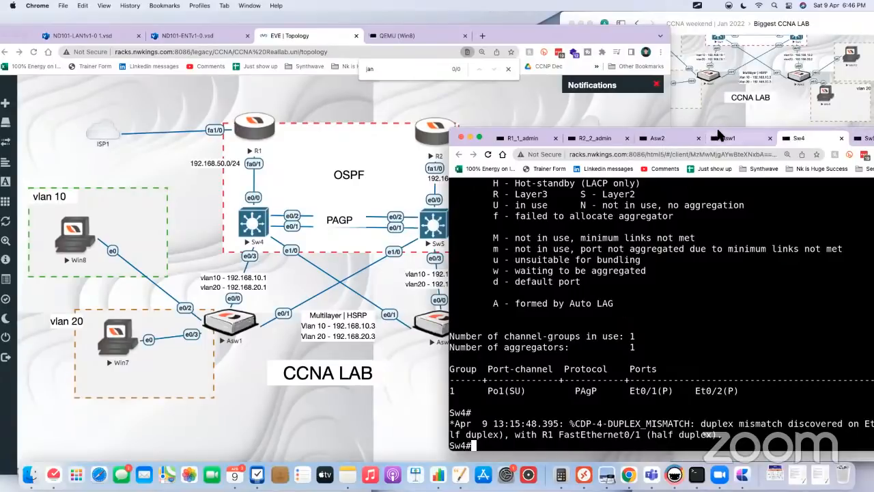
drag(722, 133, 720, 119)
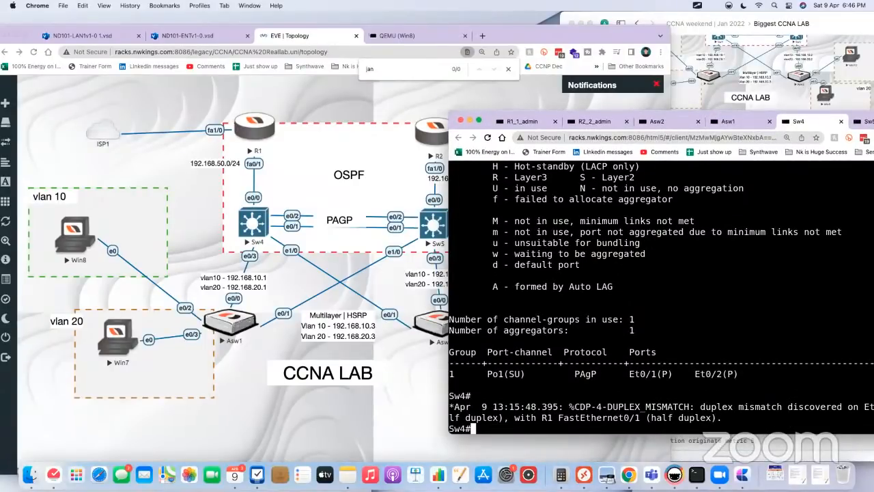
text(conf t)
key(Return)
key(Return)
key(Return)
Step: Make Sw4 the primary spanning-tree root for VLAN 10
text(sp)
key(Tab)
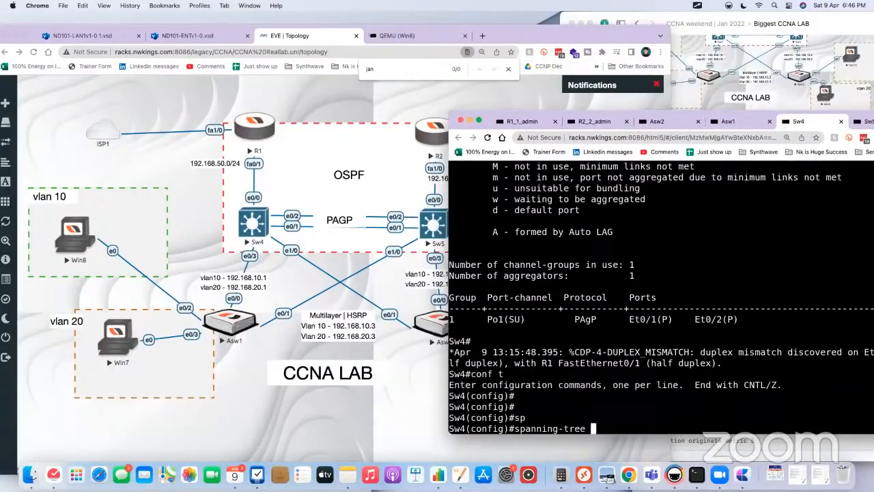
text(v)
key(Tab)
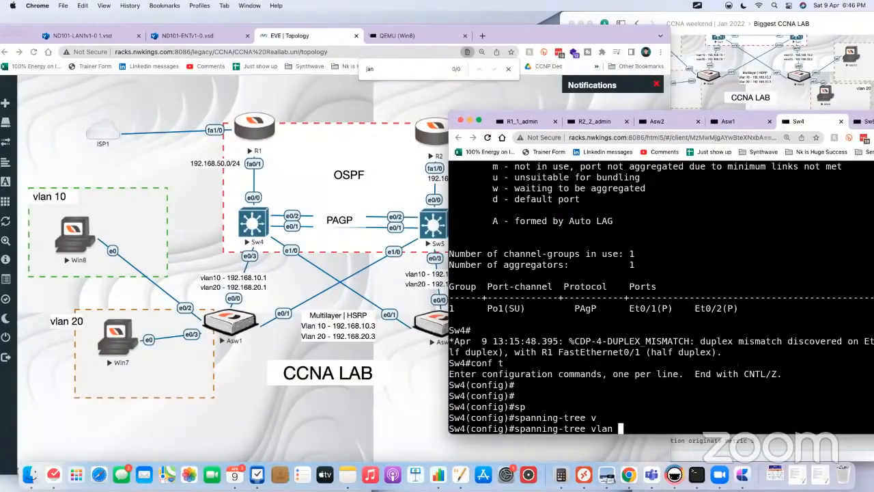
text(10 ro)
key(Tab)
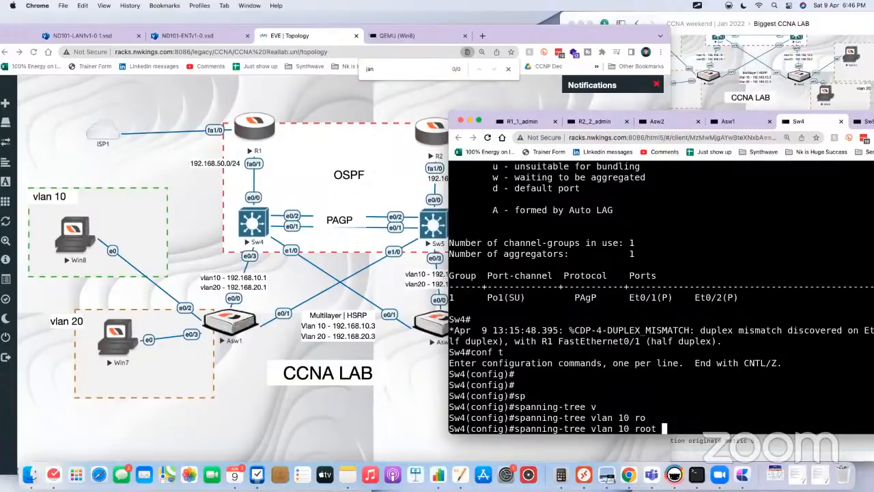
text(pri)
key(Tab)
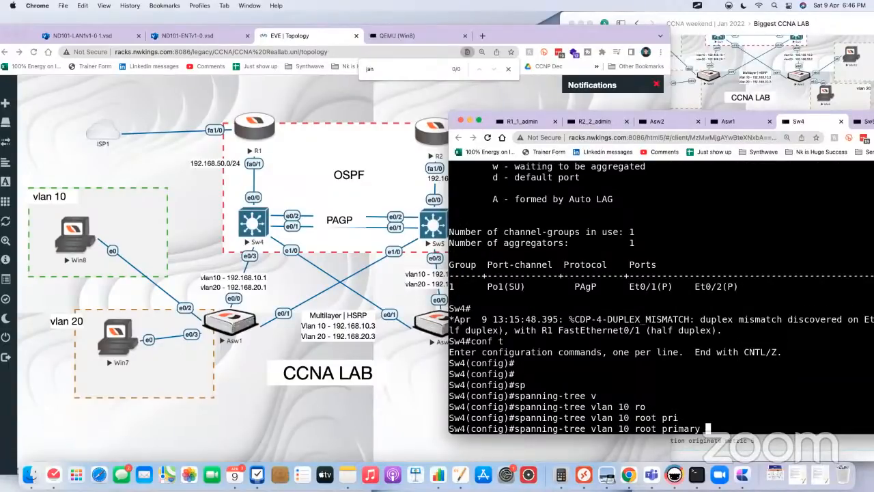
key(Return)
Step: Reuse the root primary command on Sw4 for VLAN 20
key(Up)
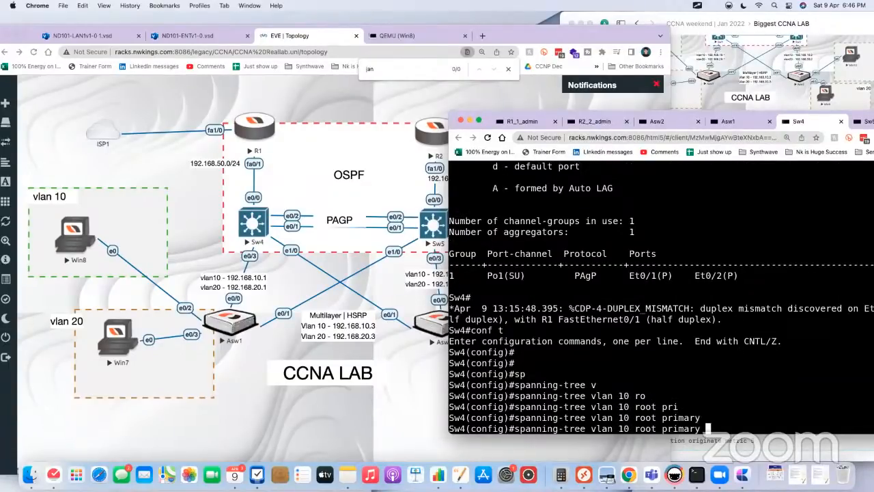
key(Left)
key(Left)
key(Left)
key(Left)
key(Left)
key(Left)
key(Left)
key(Left)
key(Left)
key(Left)
key(Left)
key(Left)
key(Left)
key(Left)
key(Left)
key(BackSpace)
text(2)
key(Return)
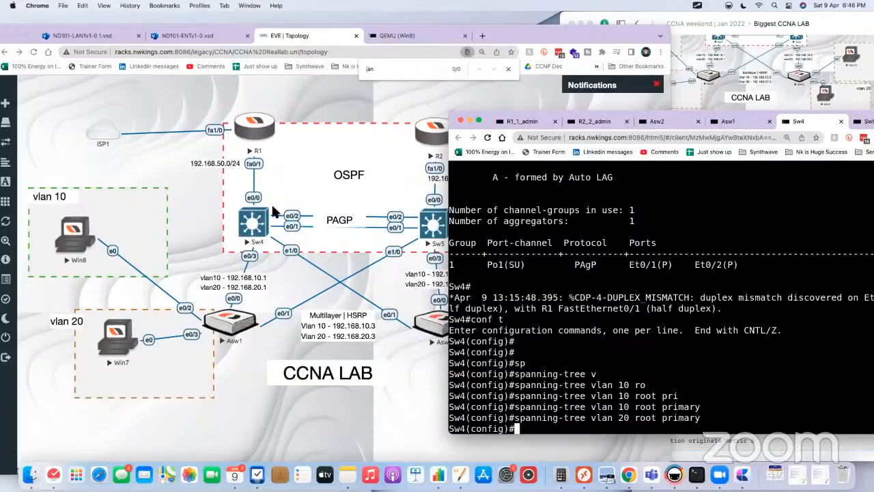
Step: Enter configuration mode on Sw5 and make it the secondary spanning-tree root for VLAN 10
click(862, 121)
text(conf t)
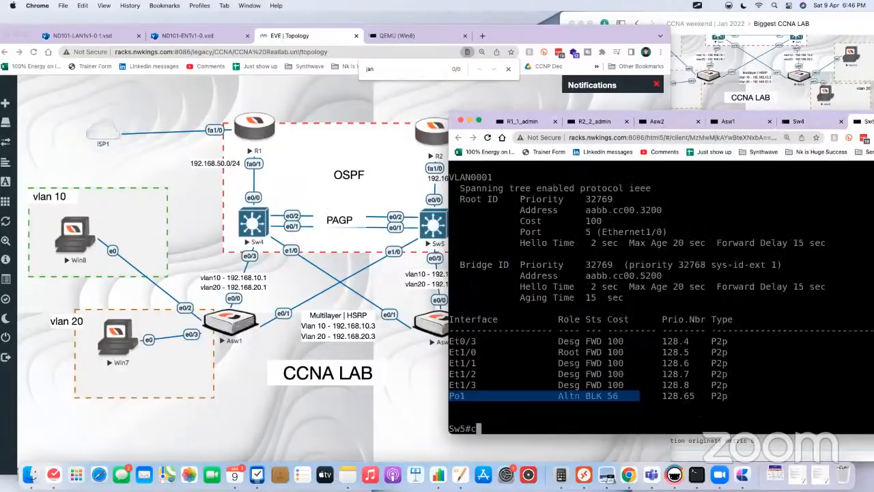
key(Return)
text(sp)
key(Tab)
text(vl)
key(Tab)
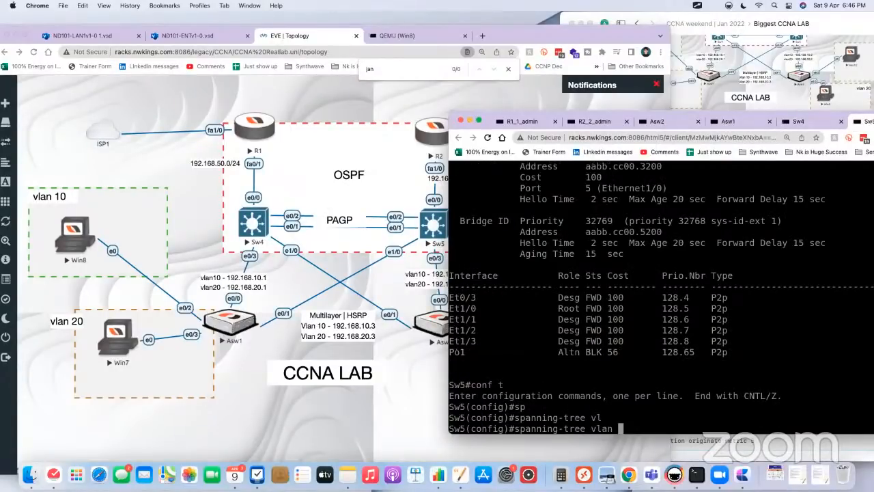
text(10 ro)
key(Tab)
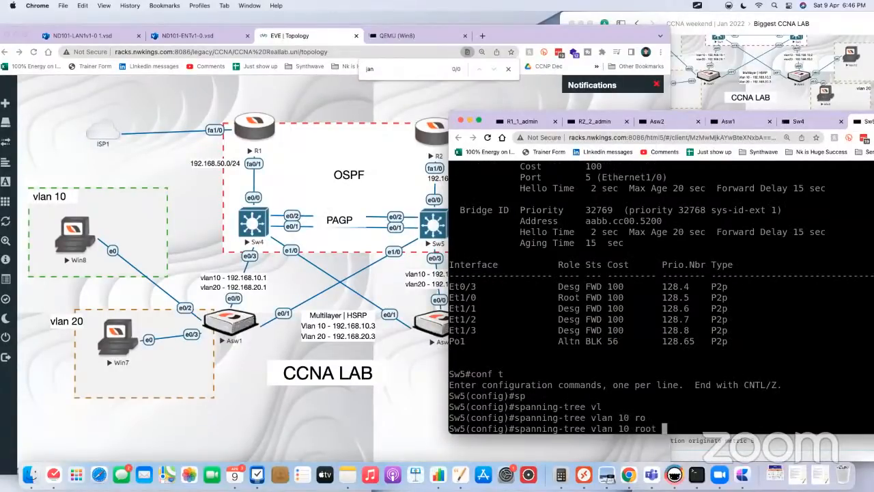
text(se)
key(Tab)
key(Return)
Step: Reuse the root secondary command on Sw5 for VLAN 20
key(Up)
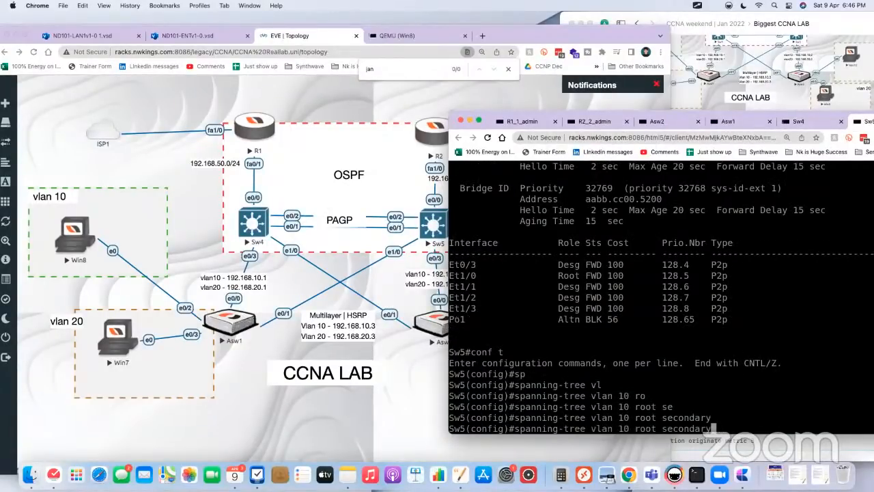
key(Left)
key(Left)
key(Left)
key(Left)
key(Left)
key(Left)
key(Left)
key(Left)
key(Left)
key(Left)
key(Left)
key(Left)
key(Left)
key(Left)
key(Left)
key(Left)
key(BackSpace)
text(2)
key(Return)
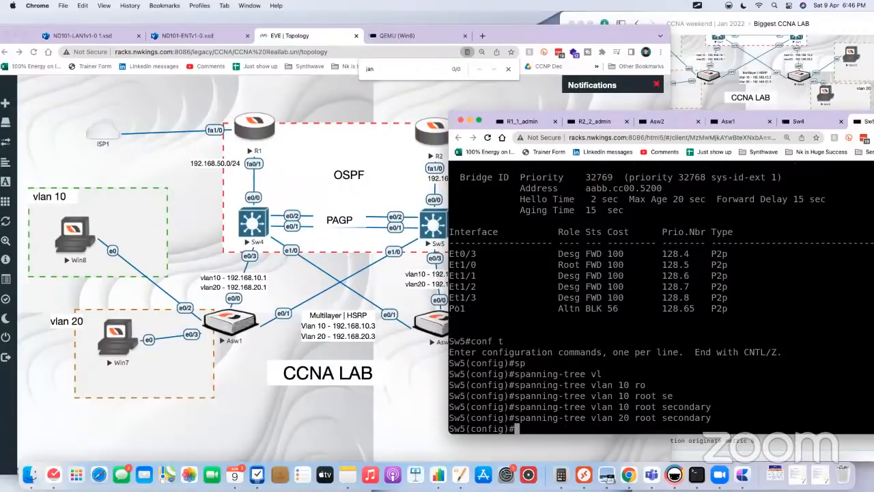
Step: Leave configuration mode on Sw5
click(330, 248)
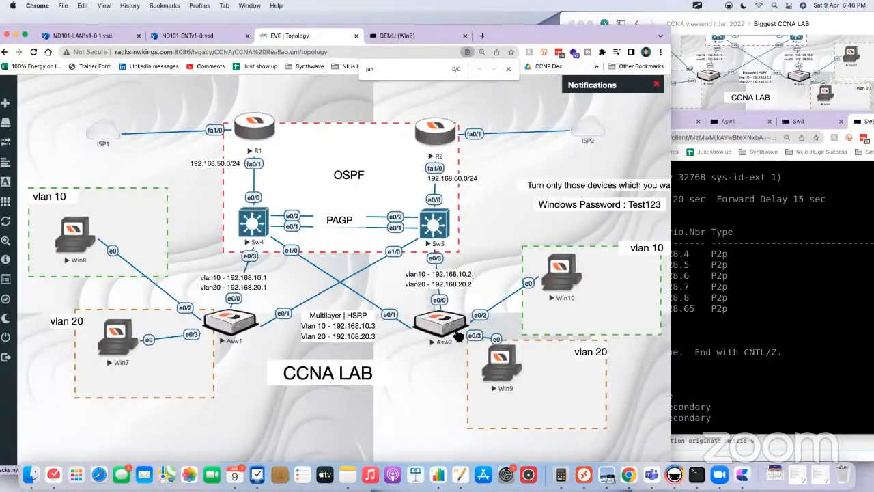
click(436, 235)
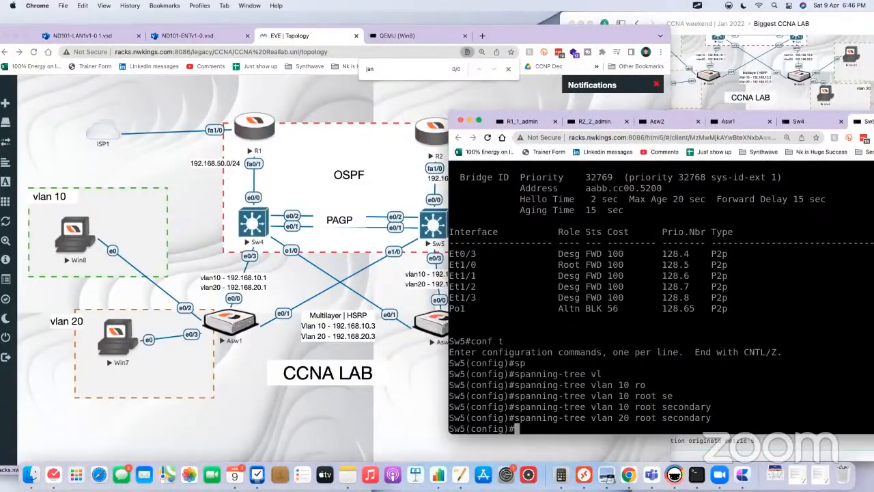
text(end)
key(Return)
key(Return)
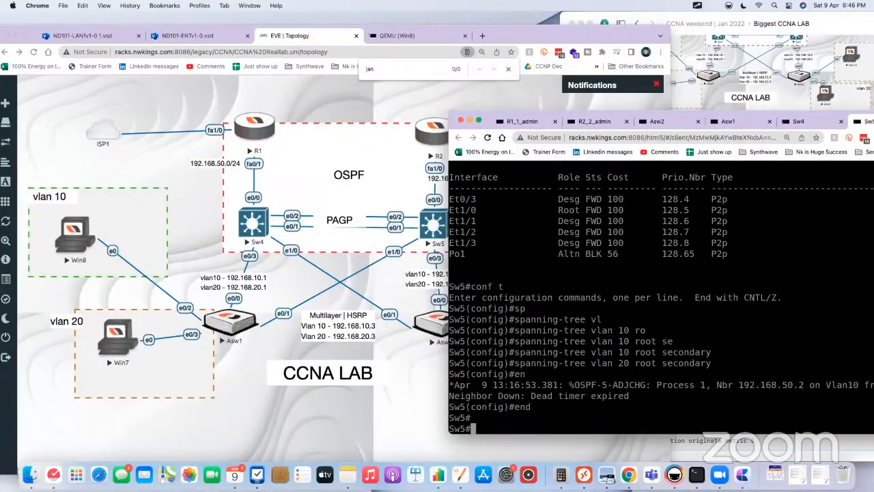
Step: Display the spanning-tree information for all VLANs on Sw5 and end the paged listing
text(show spanning-tree)
key(Return)
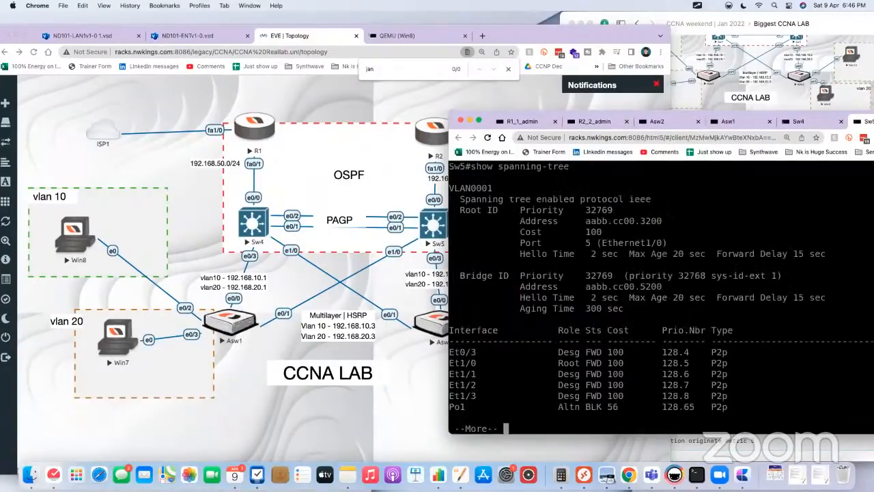
key(Return)
key(Return)
key(Return)
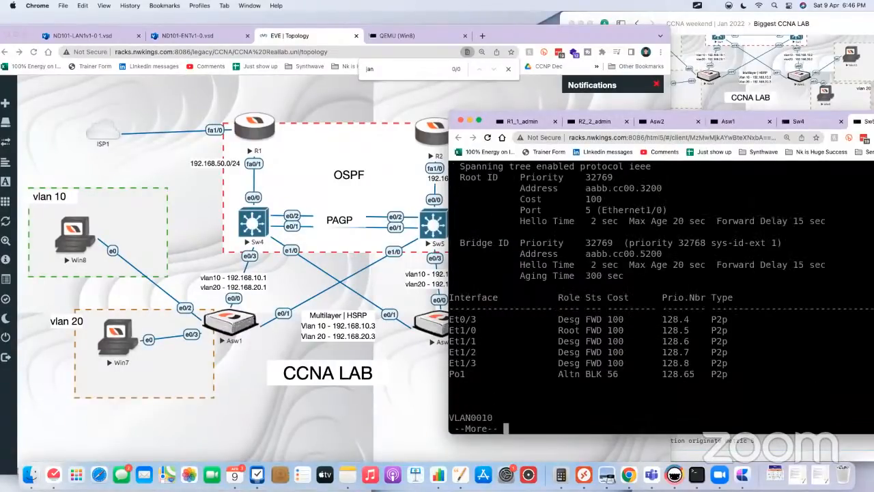
key(Up)
key(Return)
key(Return)
key(Return)
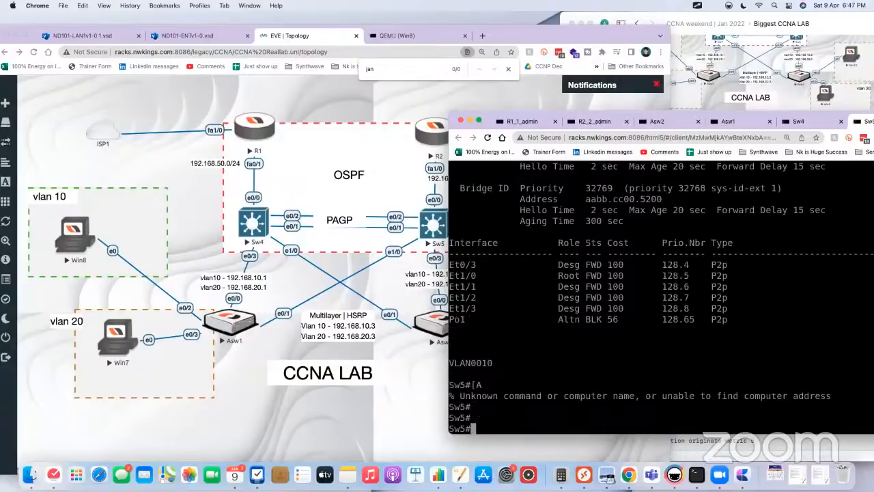
Step: Display Sw5's spanning-tree information for VLAN 10 only and highlight the Po1 entry
key(Up)
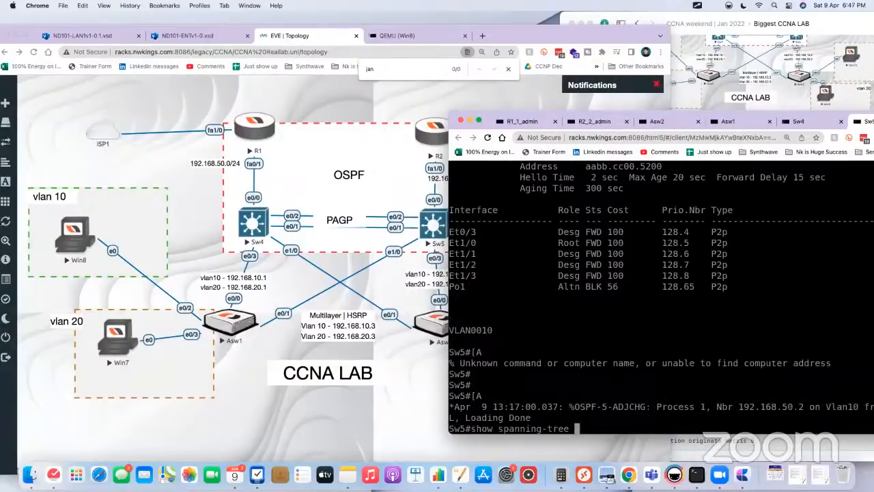
text(v)
key(Tab)
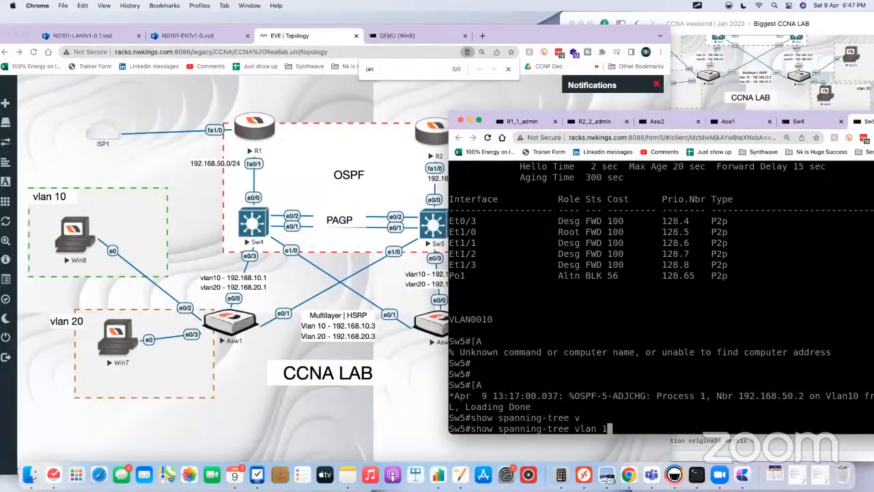
text(10)
key(Return)
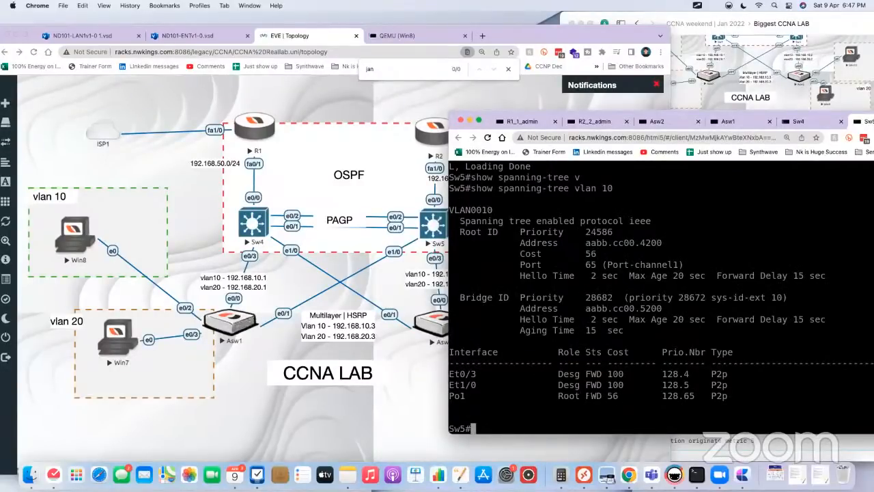
drag(640, 396, 494, 396)
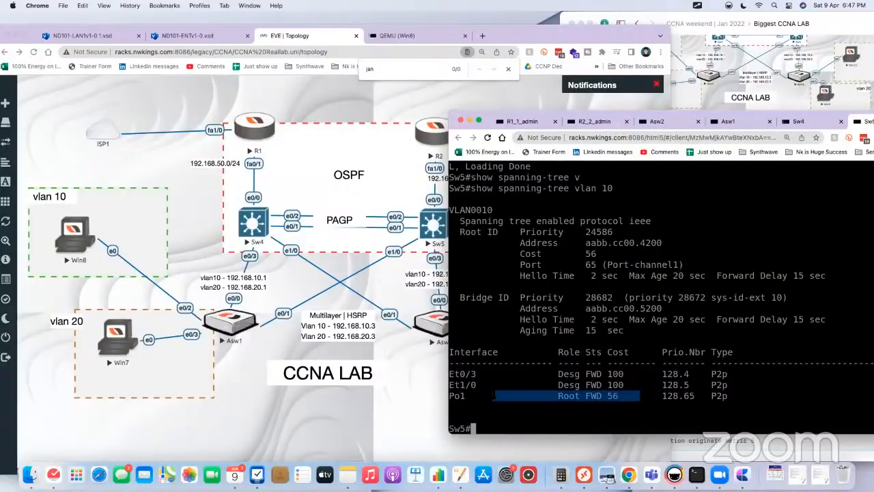
Step: Display Sw5's spanning-tree information for VLAN 1 and switch to the Sw4 console
key(Up)
key(BackSpace)
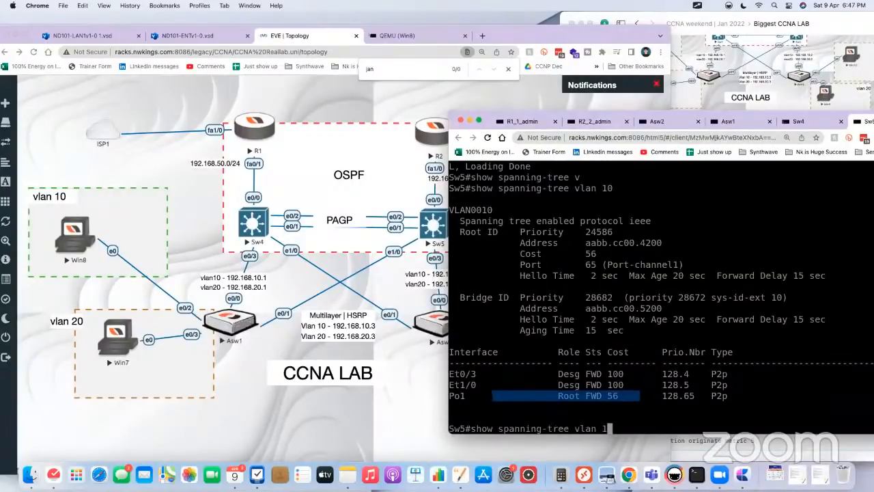
key(Return)
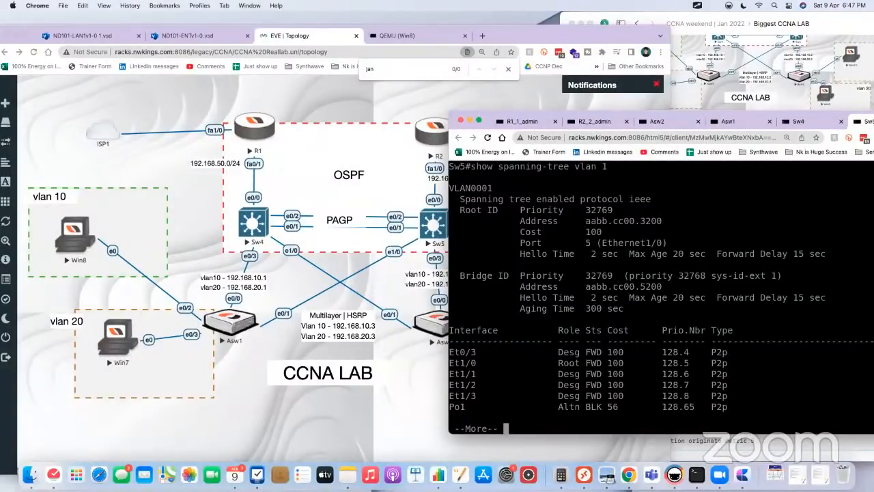
click(799, 121)
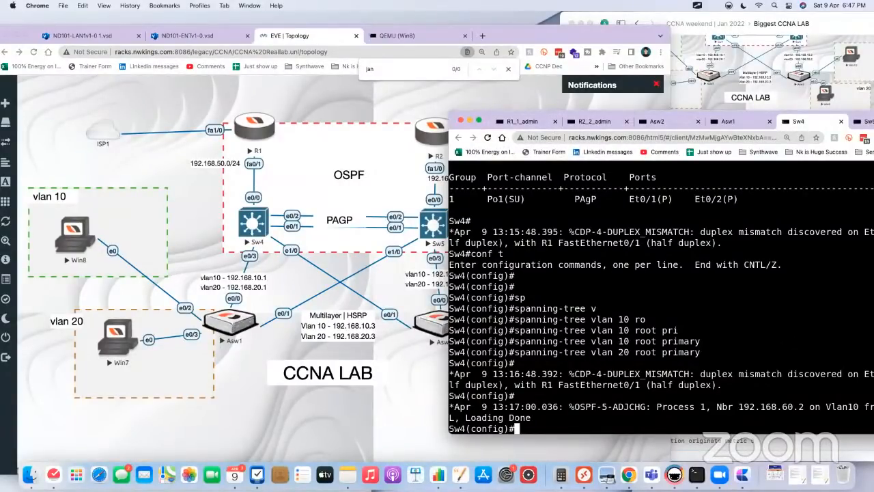
Step: Switch to the Craft notes and open the Etherchannel | Link Aggregation page from the CCNA weekend | Jan 2022 document
click(727, 29)
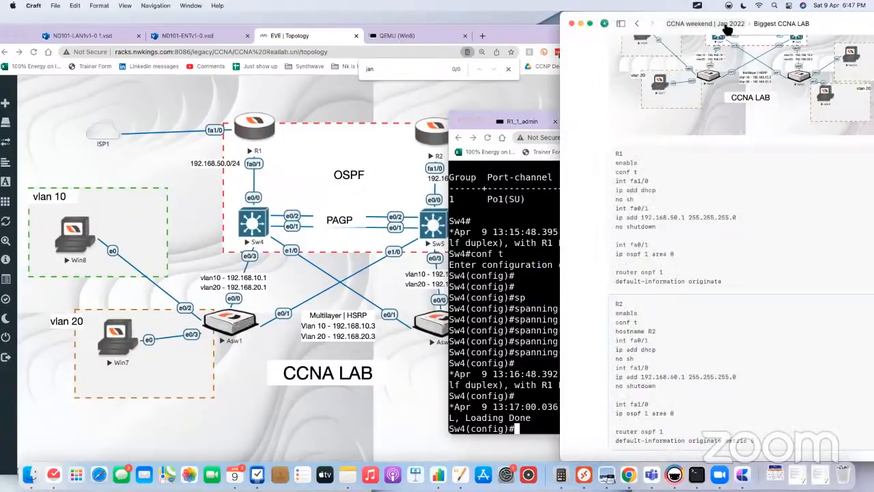
click(728, 29)
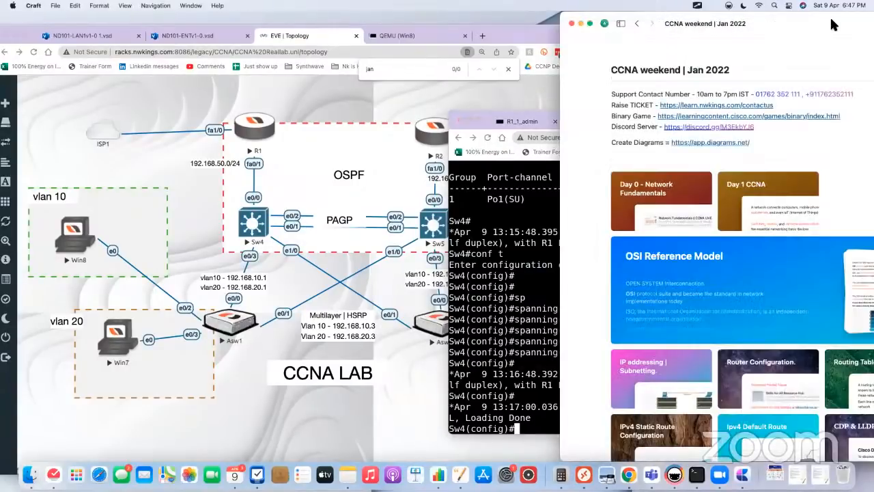
scroll(611, 335, down, 10)
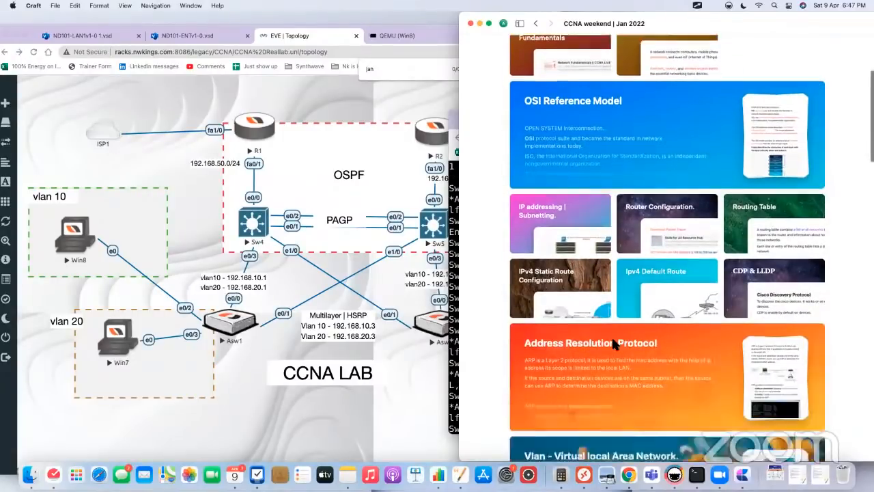
scroll(613, 345, down, 8)
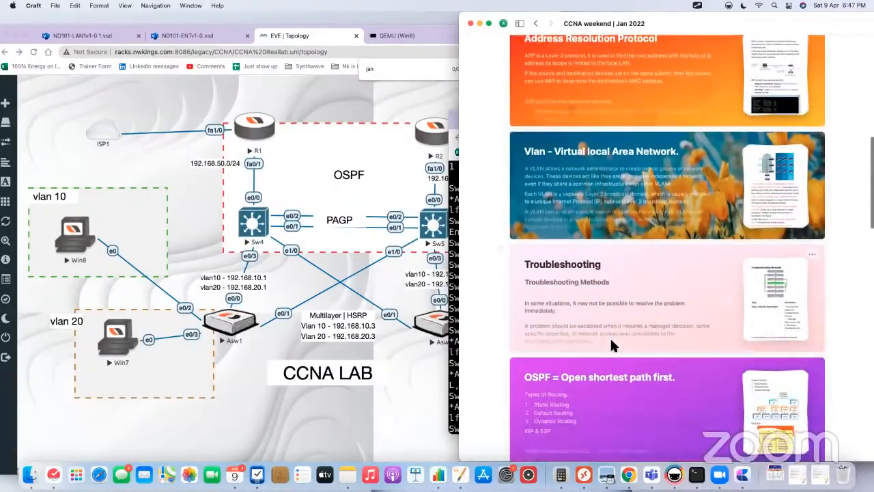
scroll(612, 347, down, 4)
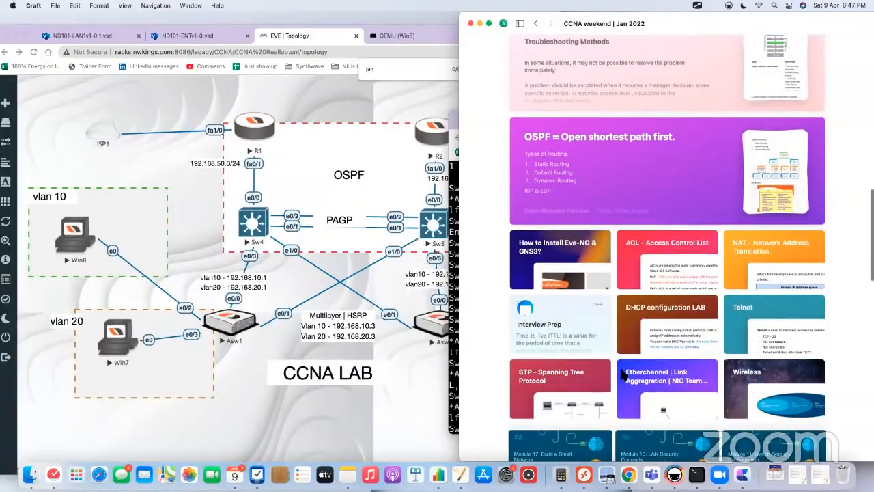
click(640, 389)
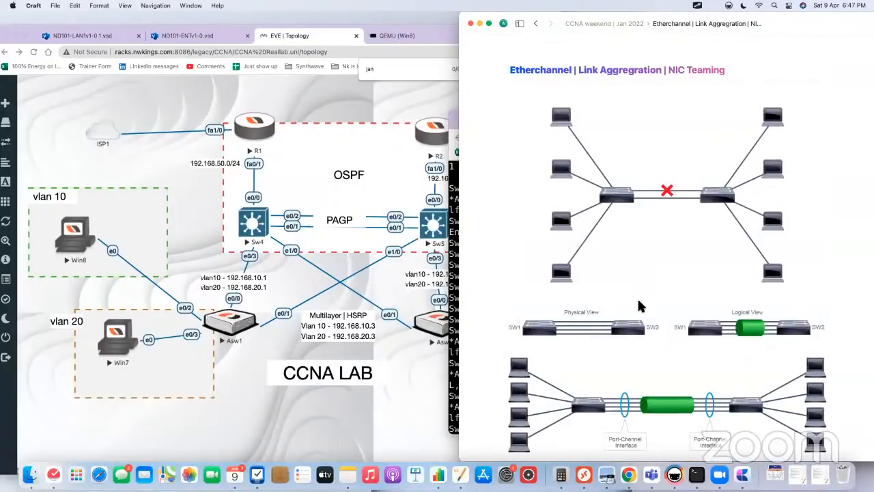
Step: Examine the Etherchannel notes on link bundling, PAgP and LACP modes, and the L2 and L3 port-channel configuration examples
scroll(642, 273, down, 5)
scroll(638, 301, down, 10)
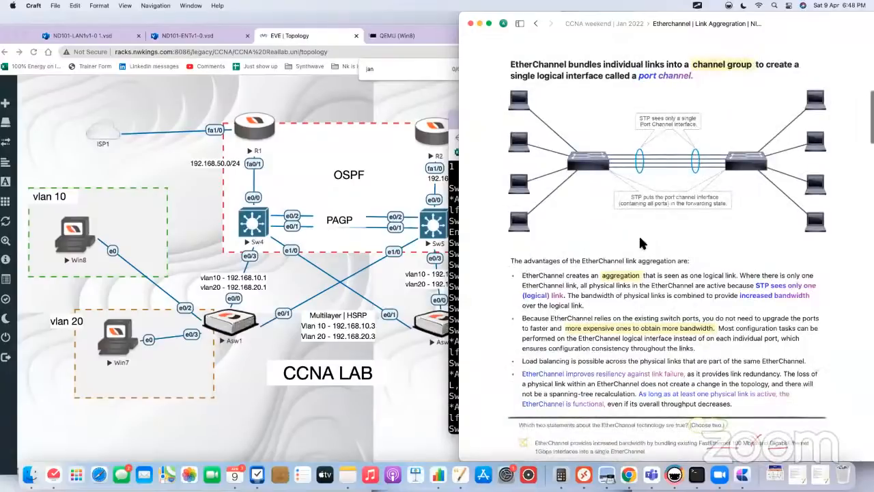
scroll(645, 285, down, 8)
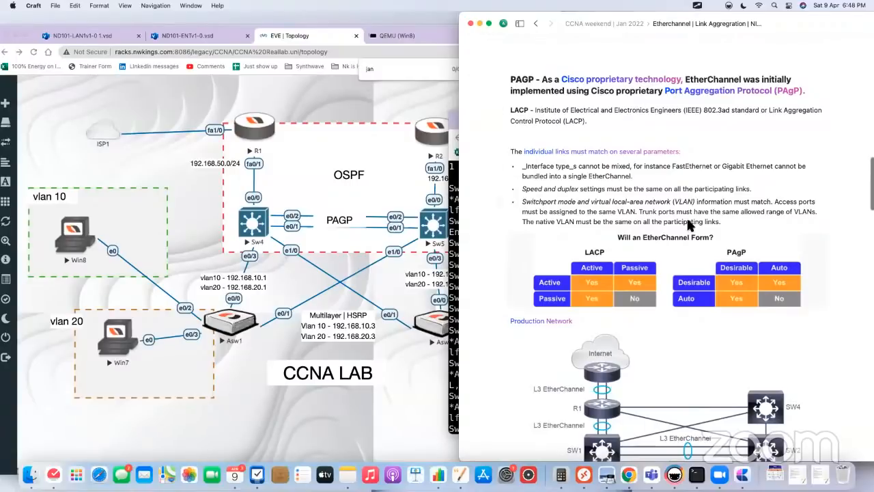
scroll(681, 336, down, 7)
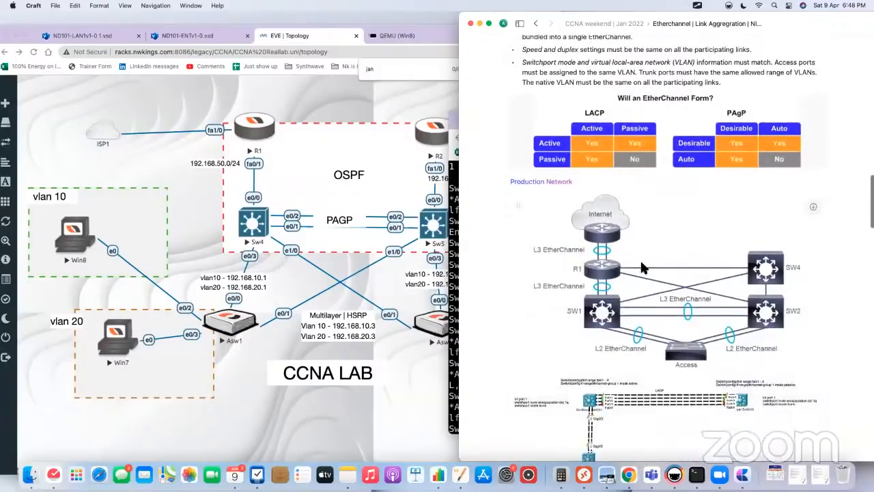
scroll(601, 287, down, 4)
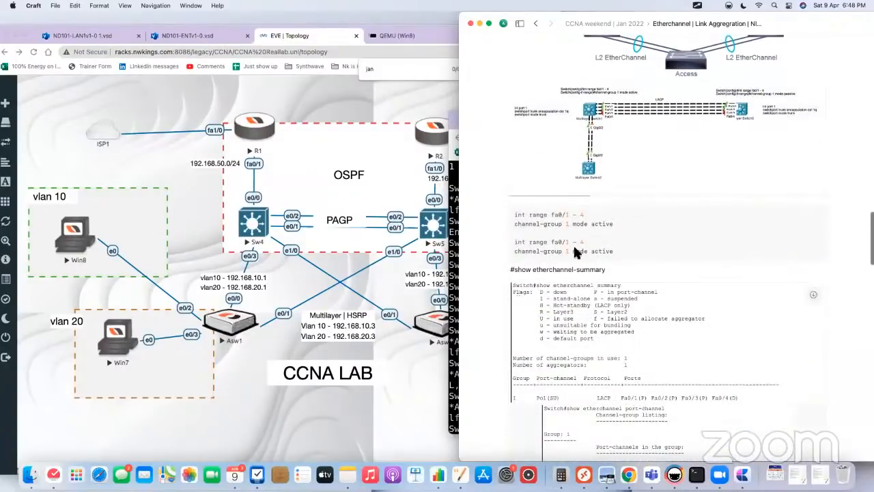
scroll(614, 273, down, 4)
scroll(643, 300, down, 5)
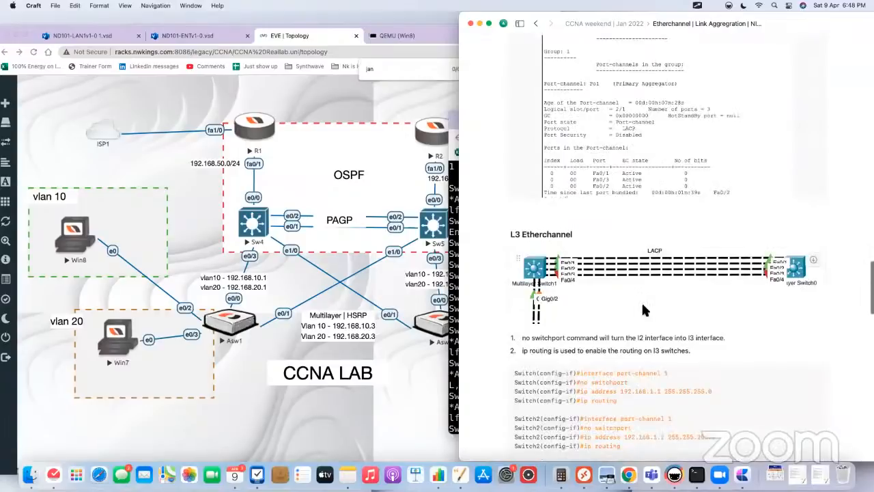
scroll(607, 264, down, 5)
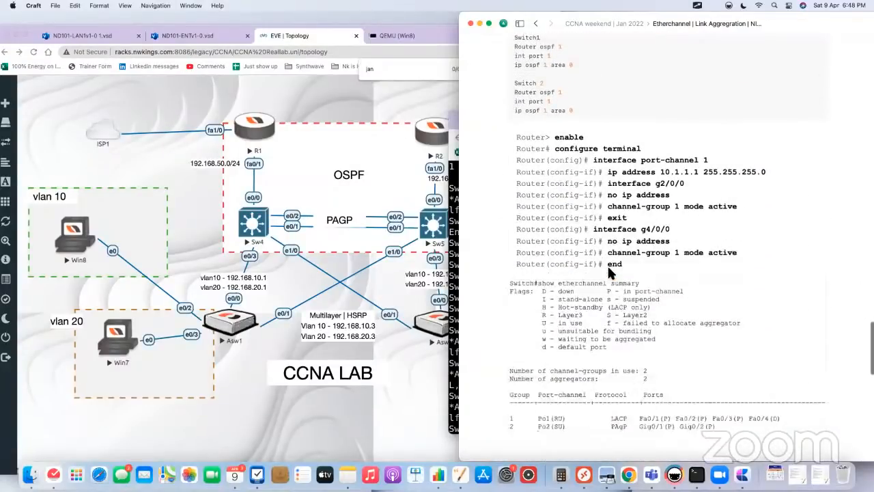
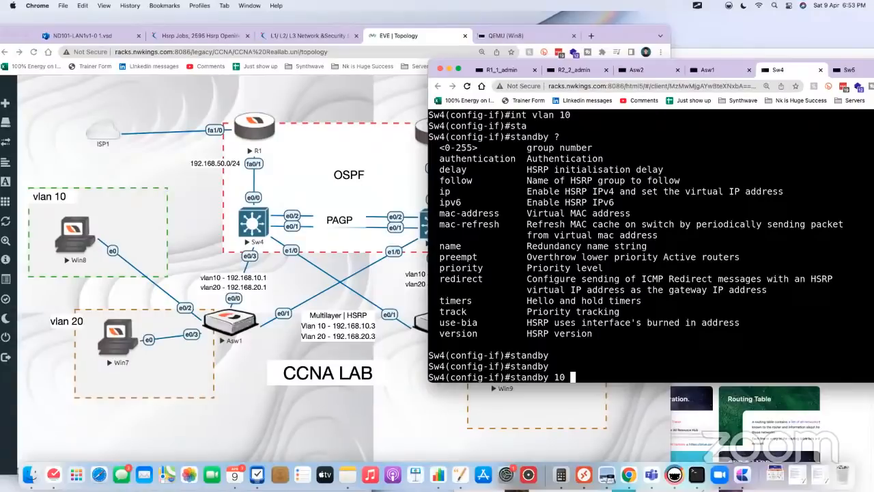
Step: Assign virtual IP 192.168.10.3 to HSRP group 10 on Sw4's VLAN 10 interface
text(192.169)
text(.10.3)
key(Return)
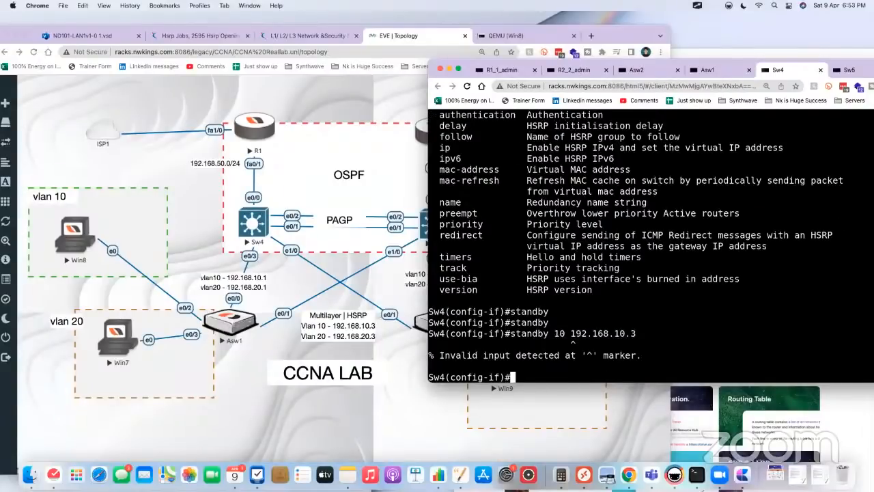
key(Up)
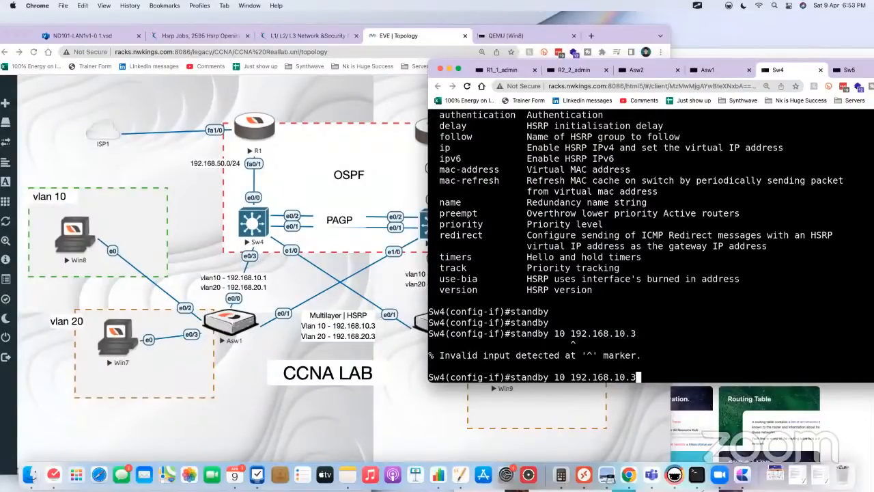
key(Left)
key(Left)
key(Left)
key(Left)
key(Left)
key(Left)
key(Left)
key(Left)
key(Left)
key(Left)
key(Left)
key(Left)
key(Left)
text(ip)
key(Return)
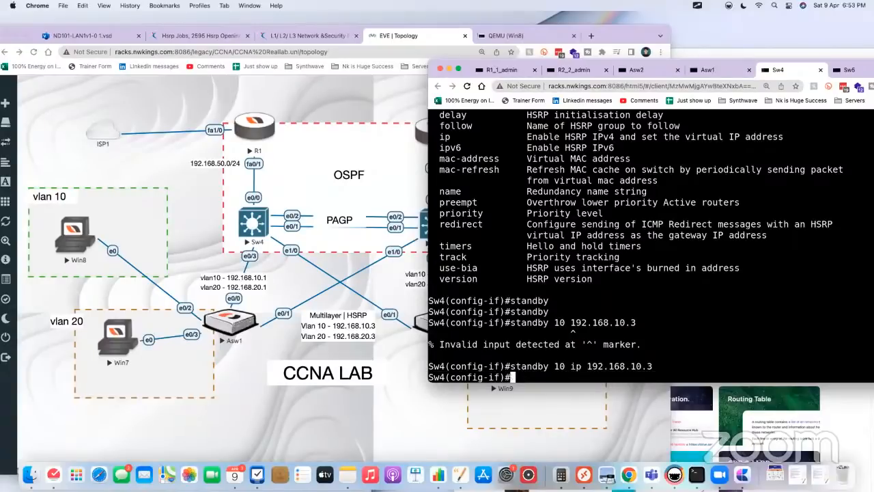
Step: Check the allowed priority range and set the HSRP group 10 priority to 150 on Sw4's VLAN 10 interface
text(st)
key(Tab)
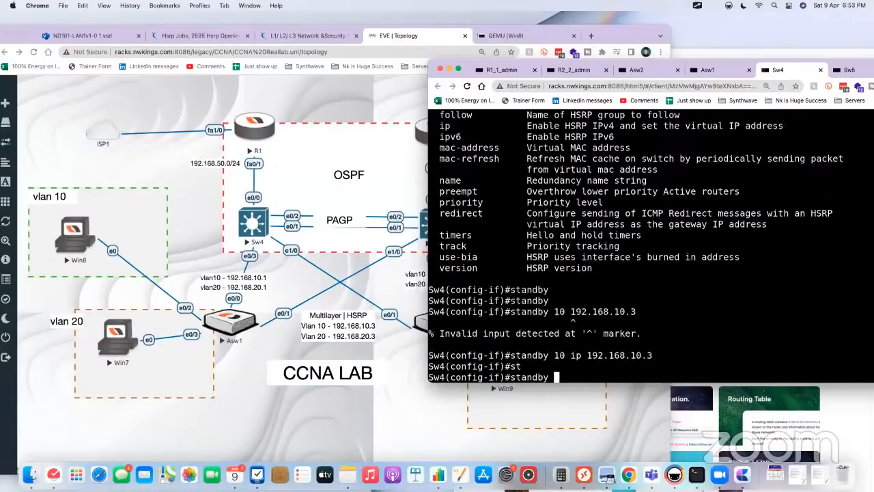
text(10 pri)
key(Tab)
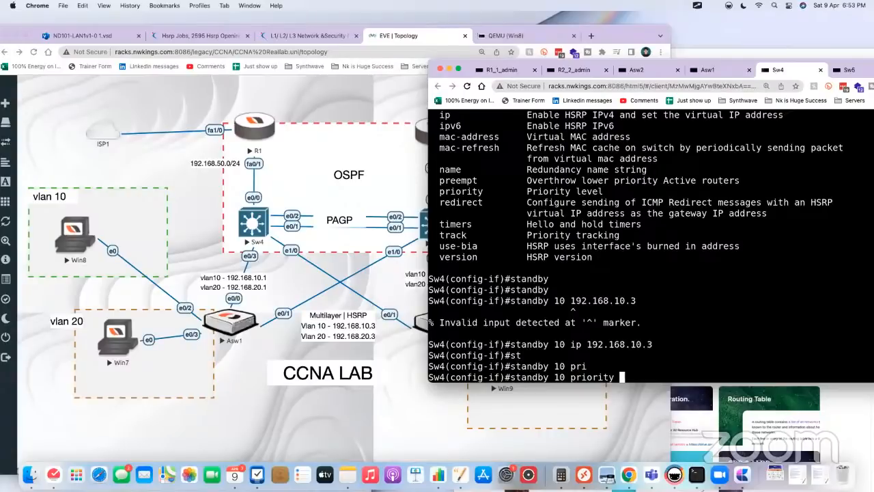
text(?)
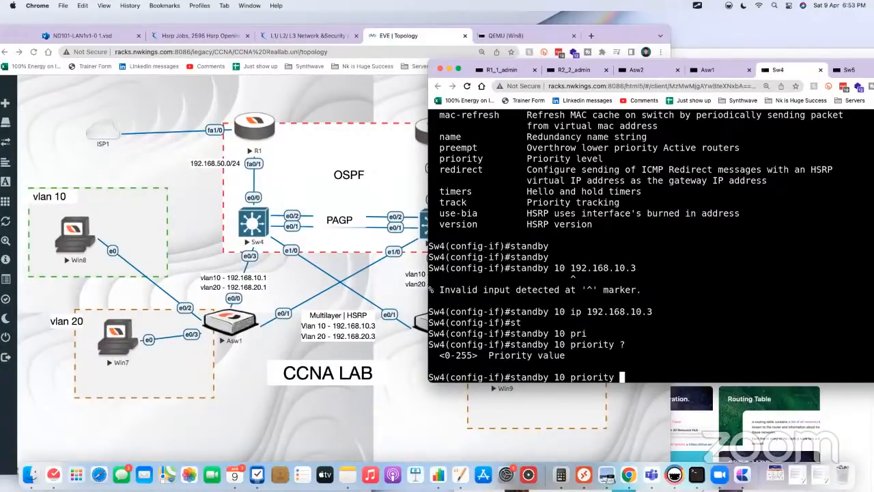
text(150)
key(Return)
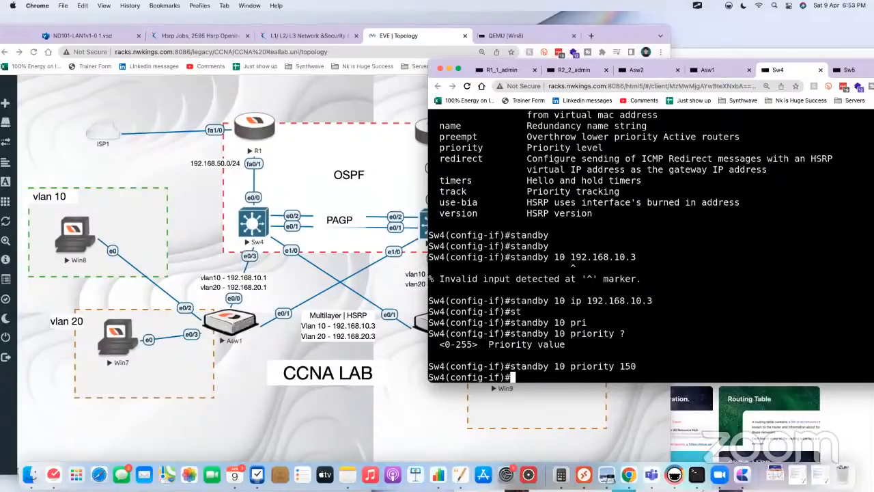
Step: Enable preemption for HSRP group 10 on Sw4 and highlight the state transition in the VLAN 10 log message
text(t)
key(BackSpace)
key(Return)
text(st)
key(Tab)
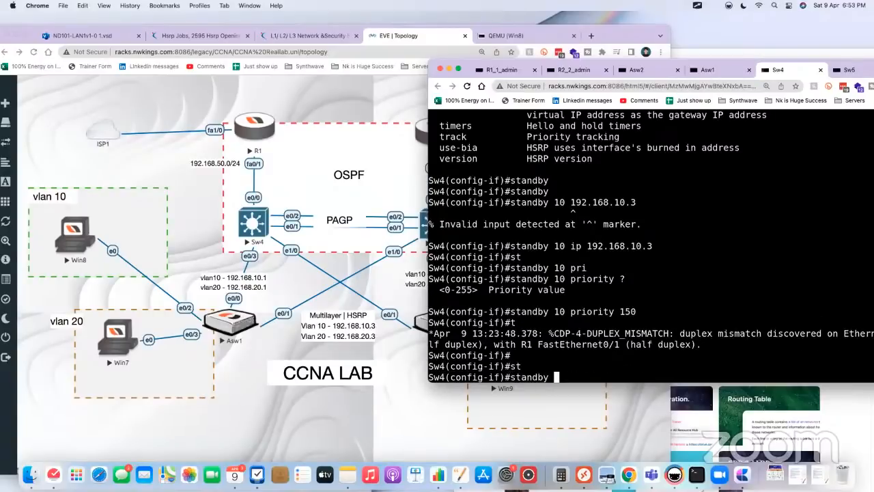
text(10 pre)
key(Tab)
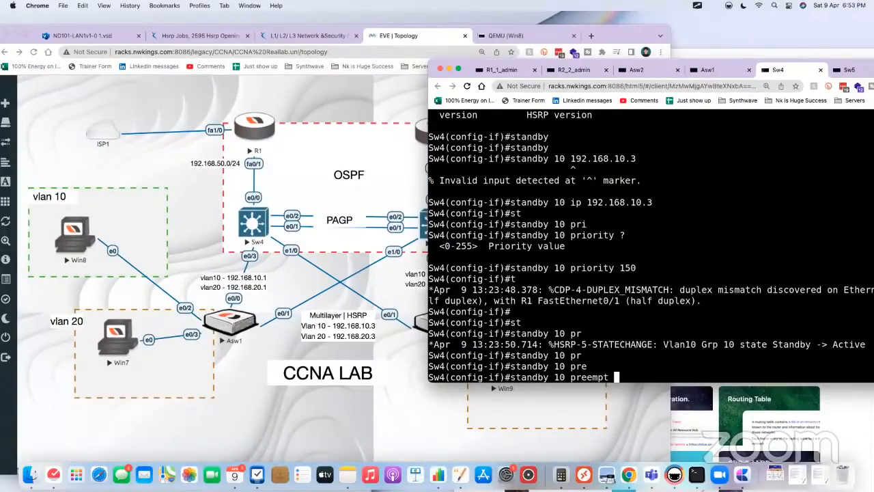
key(Return)
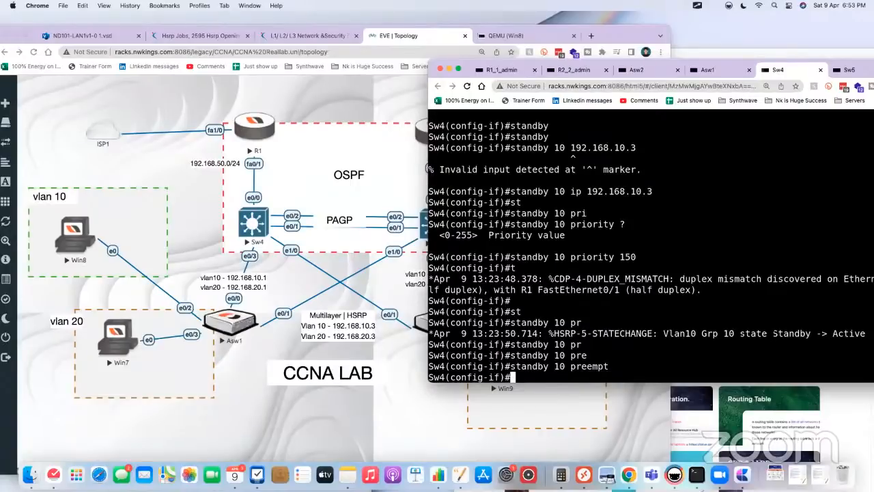
drag(772, 333, 865, 334)
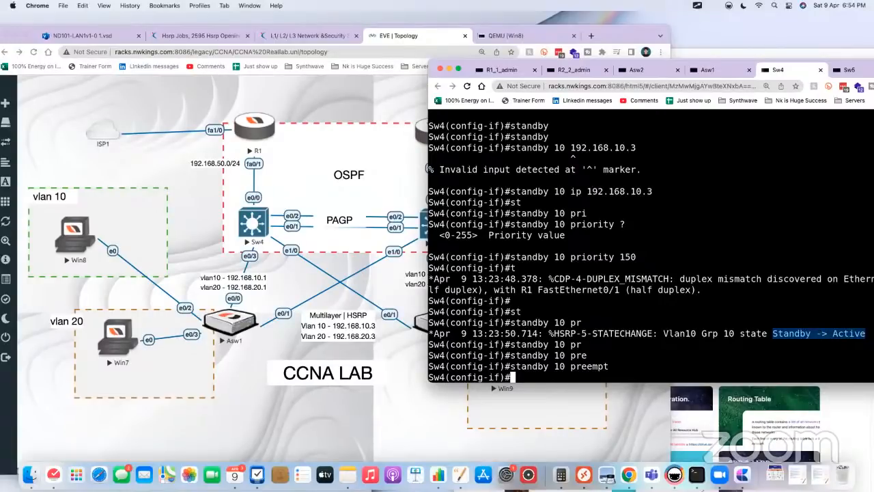
Step: Switch to the Sw5 console and assign virtual IP 192.168.10.3 to HSRP group 10 on its VLAN 10 interface
click(850, 70)
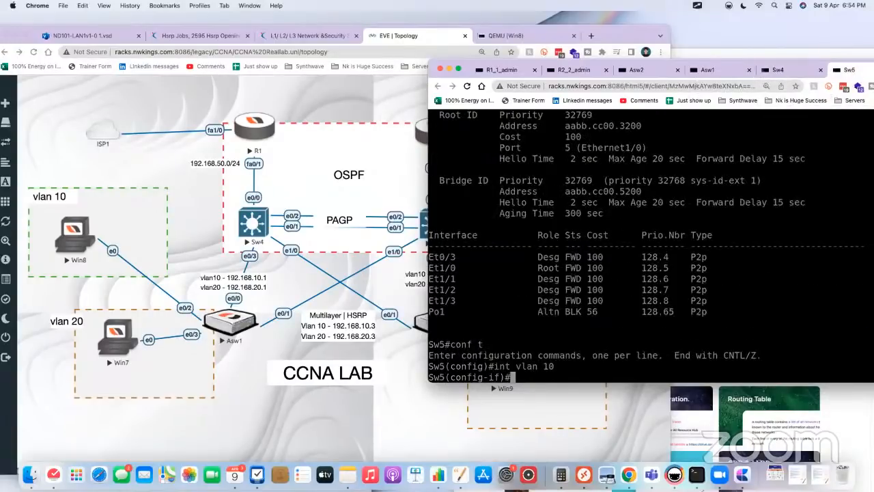
text(st)
key(Tab)
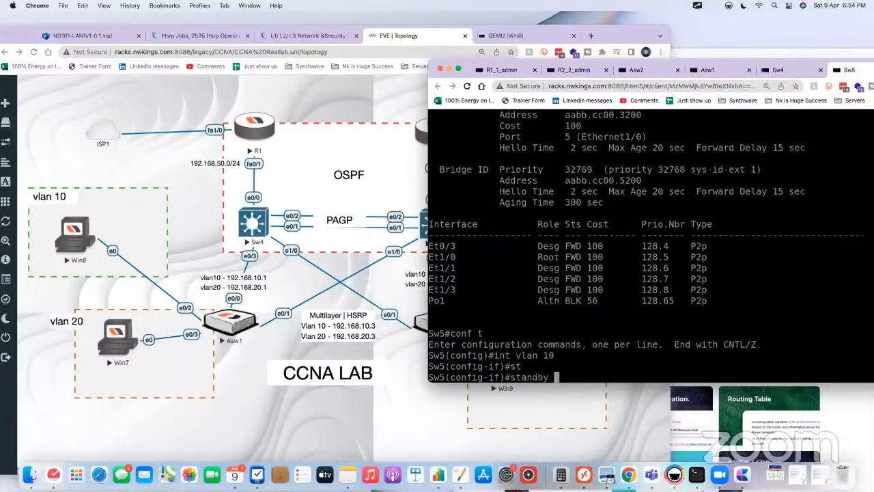
text(10 ip 192)
text(.168.1)
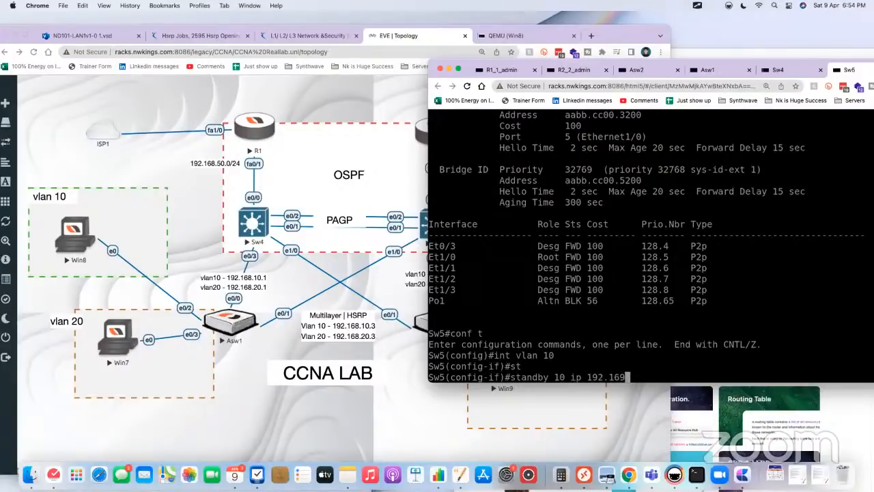
text(0.3)
key(Return)
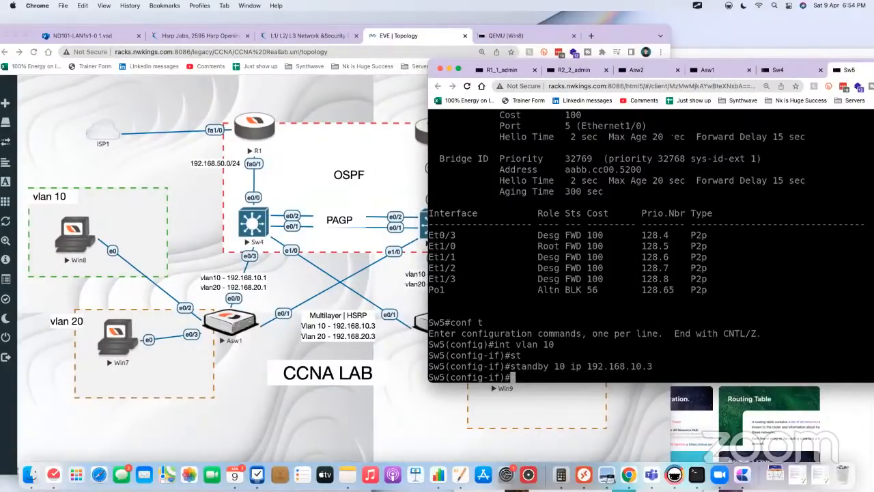
Step: Compare the HSRP setup on both switches, highlighting Sw4's configured priority and the group 10 state in Sw5's log message
click(762, 73)
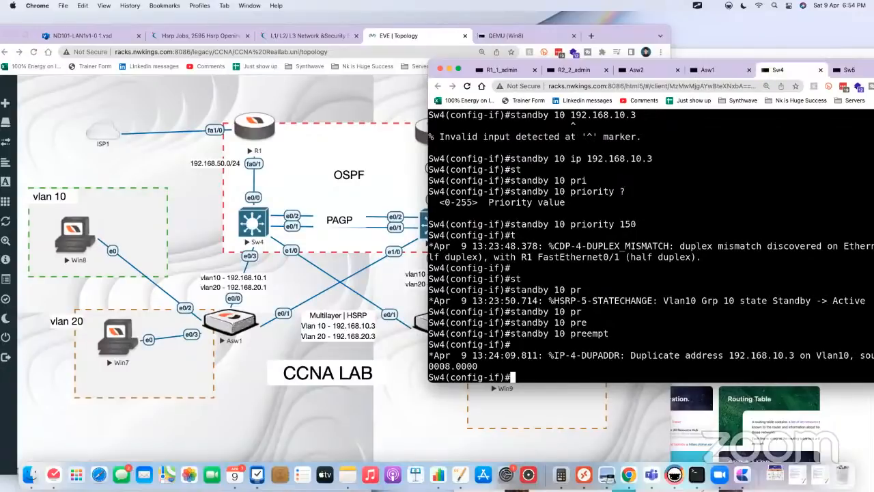
drag(640, 224, 571, 224)
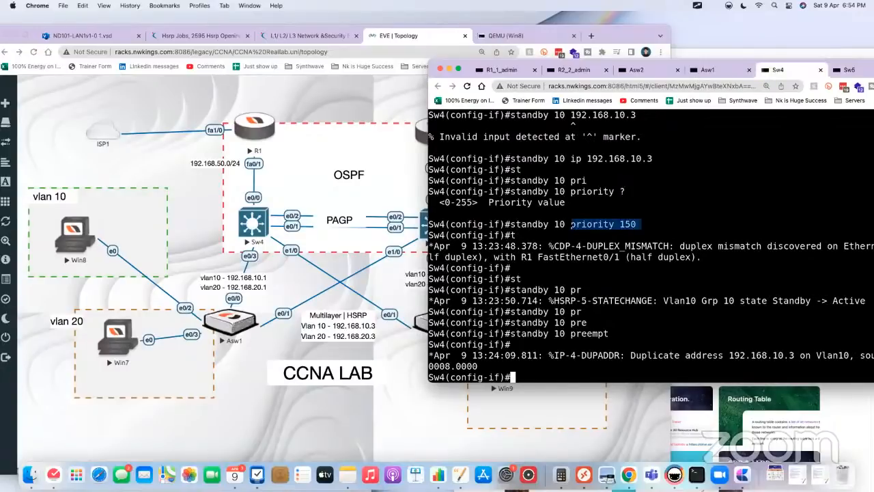
click(854, 73)
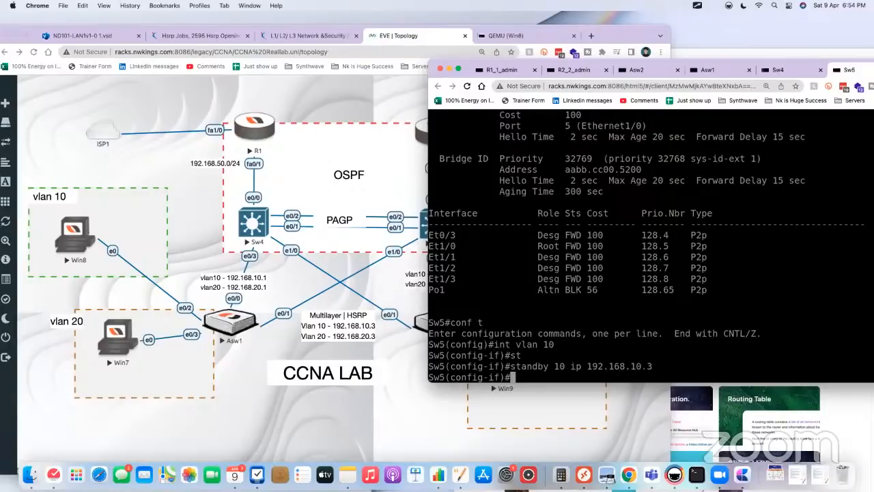
click(772, 72)
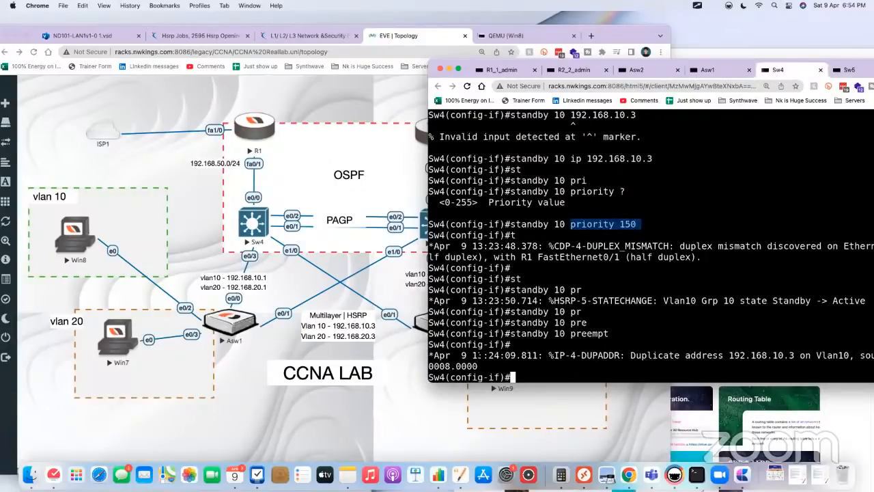
click(849, 69)
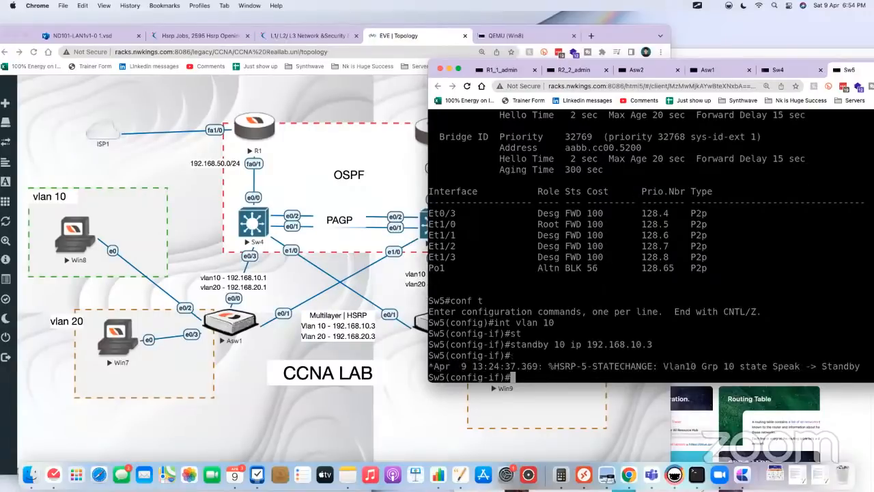
drag(869, 366, 822, 367)
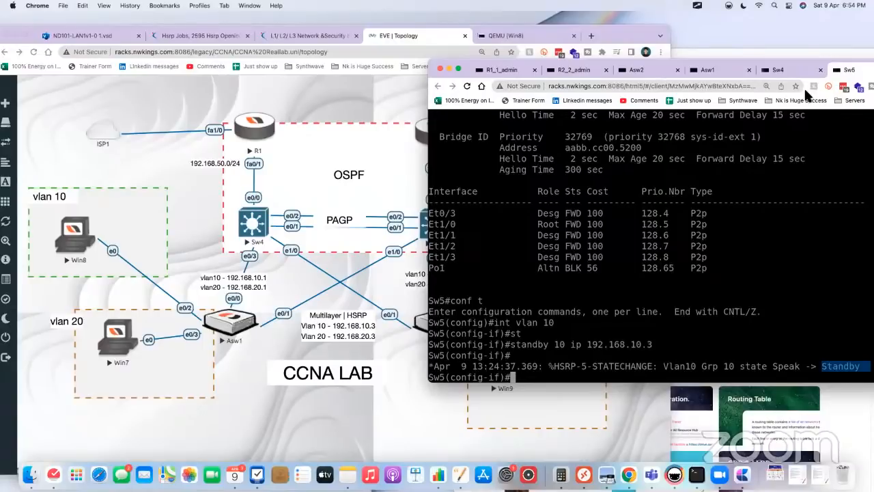
Step: Return to the Sw4 console, leave configuration mode and display the brief HSRP standby summary
click(783, 63)
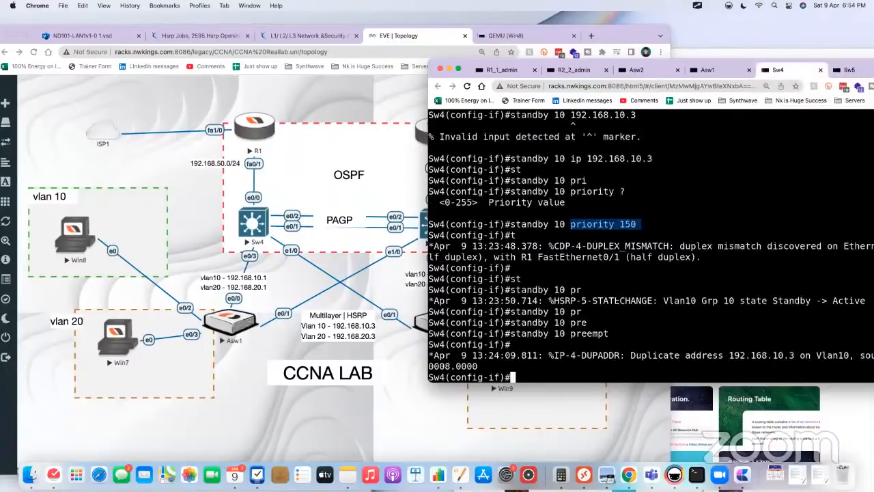
text(end)
key(Return)
text(s)
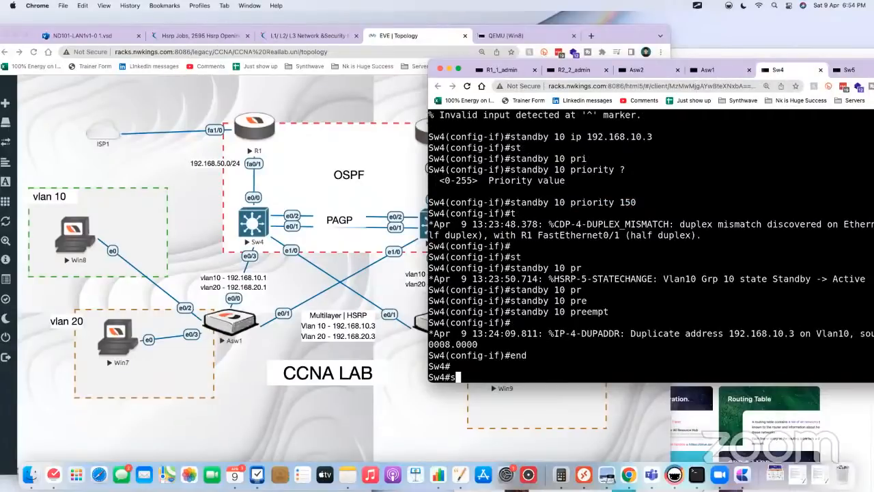
text(how stan)
key(Tab)
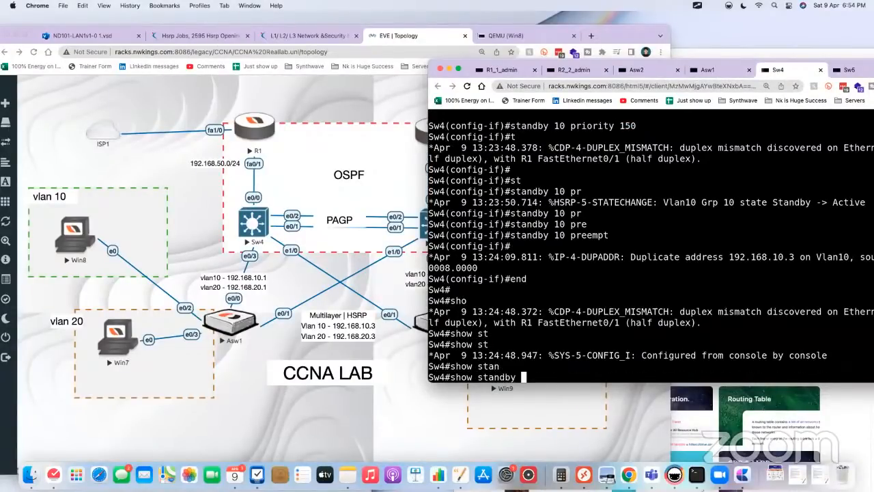
text(br)
key(Tab)
key(Return)
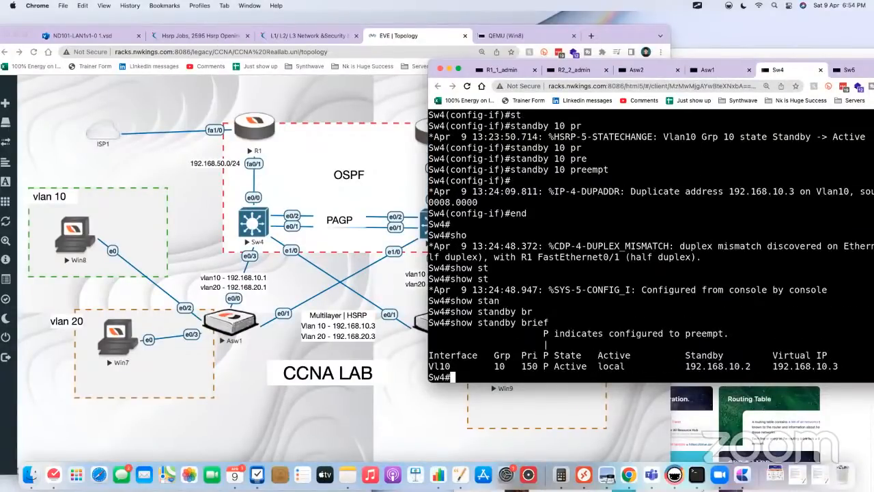
Step: Redisplay the brief HSRP standby summary on Sw4 twice, separating the outputs with blank prompt lines
key(Return)
key(Return)
key(Up)
key(Return)
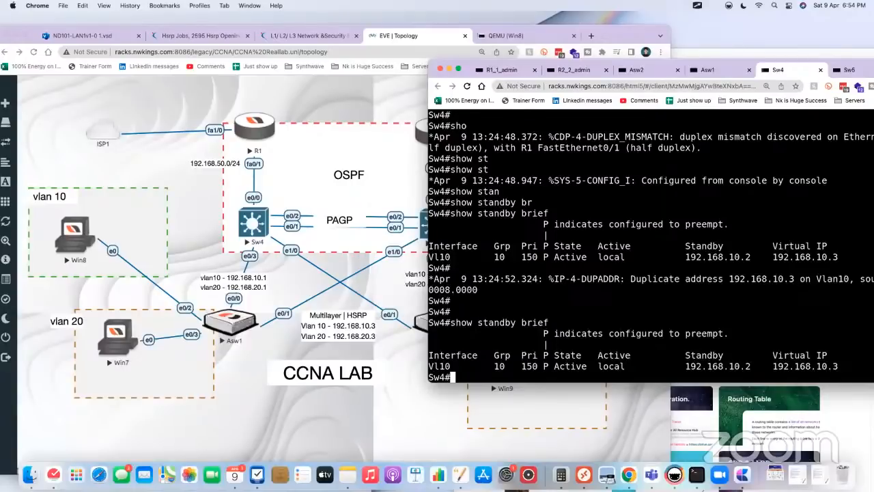
key(Return)
key(Return)
key(Return)
key(Up)
key(Return)
key(Return)
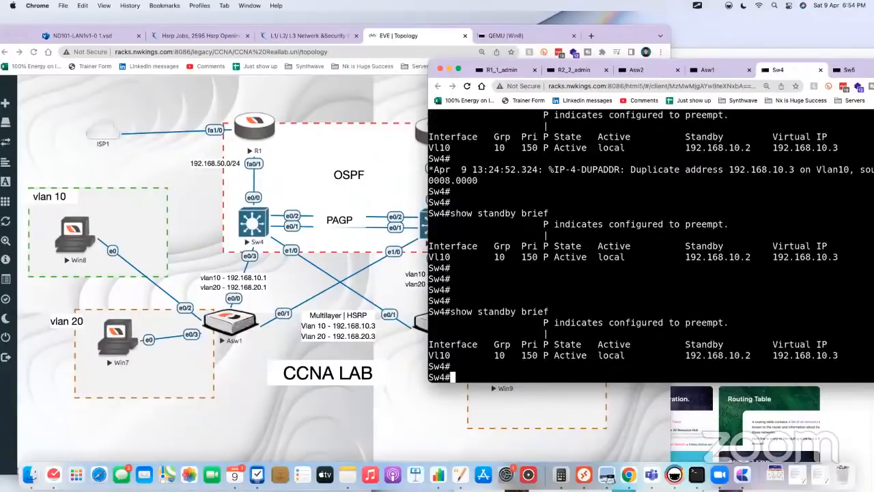
key(Return)
key(Return)
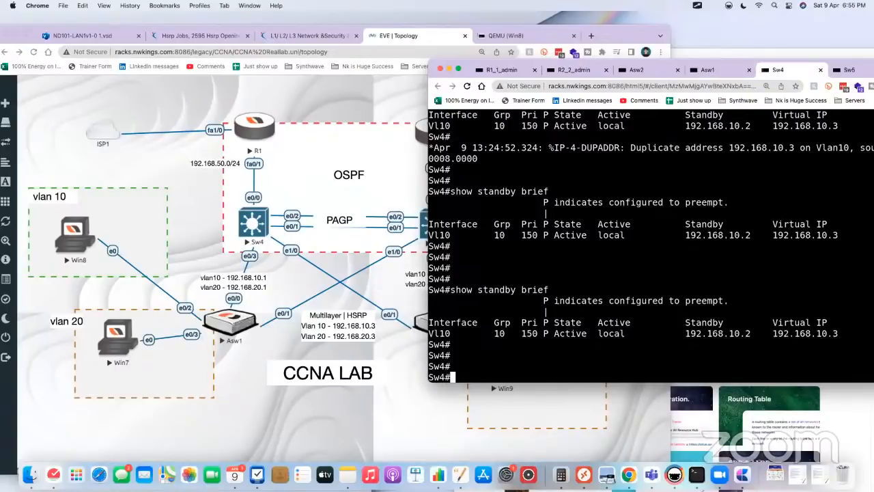
Step: Highlight the standby address, virtual IP, priority and state, and active router entries in Sw4's VLAN 10 HSRP summary
drag(767, 333, 684, 333)
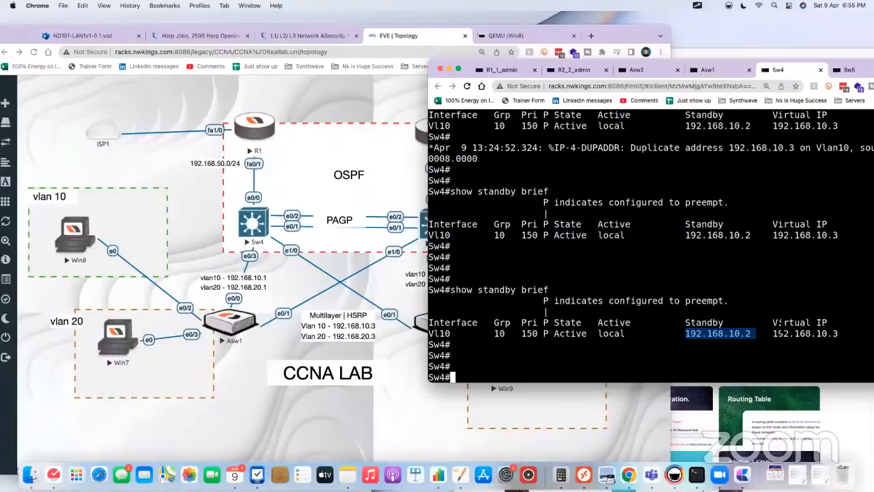
drag(773, 334, 865, 334)
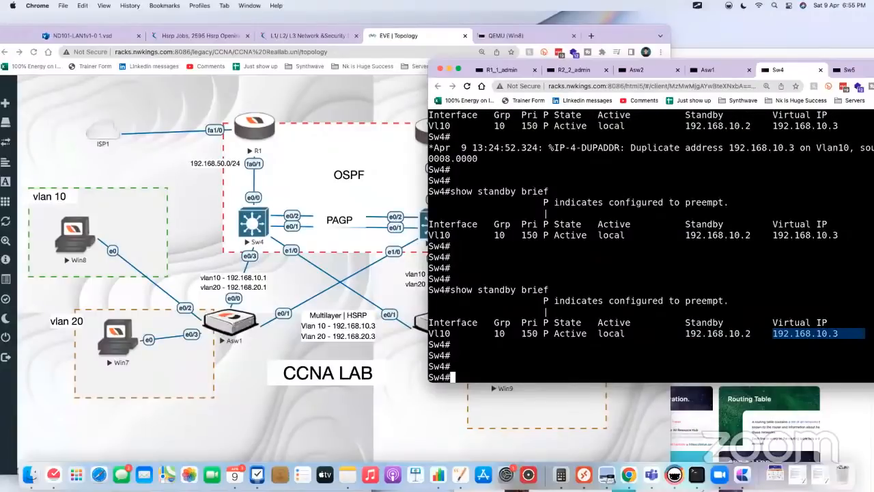
drag(592, 333, 527, 333)
drag(625, 333, 599, 333)
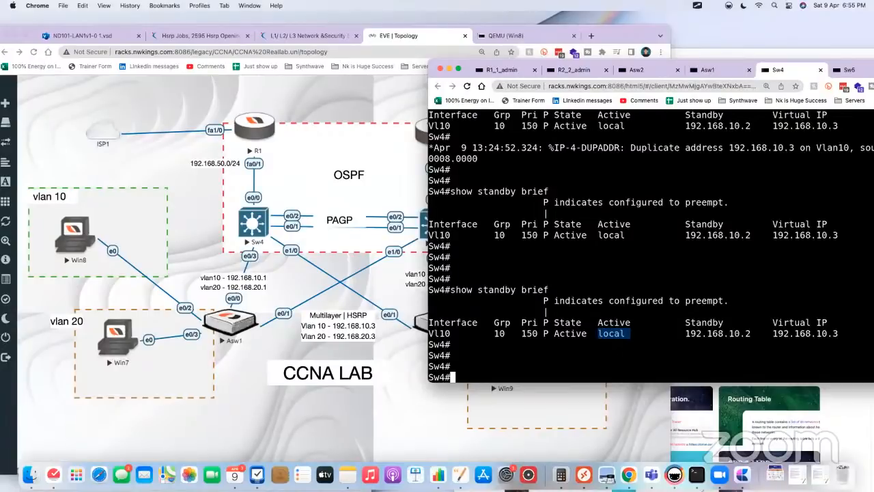
drag(686, 322, 751, 334)
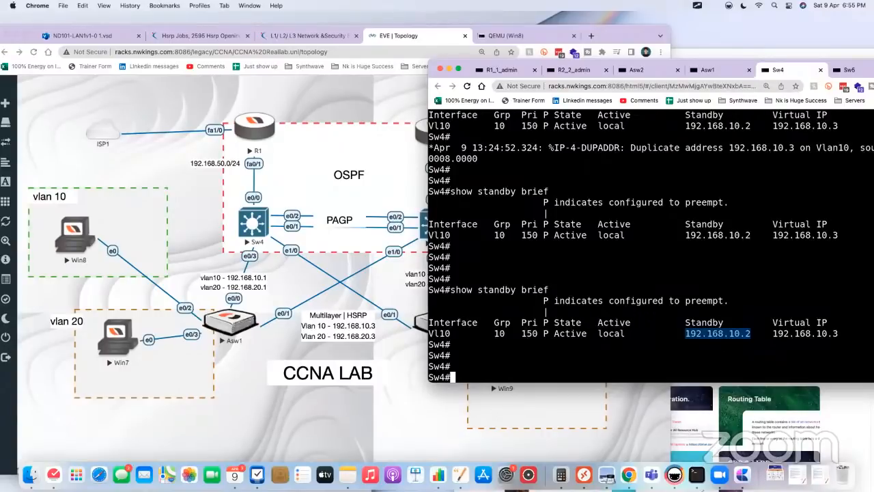
Step: Enter global configuration mode on Sw4 and open the DHCP pool named admin
text(conf t)
key(Return)
text(ip d)
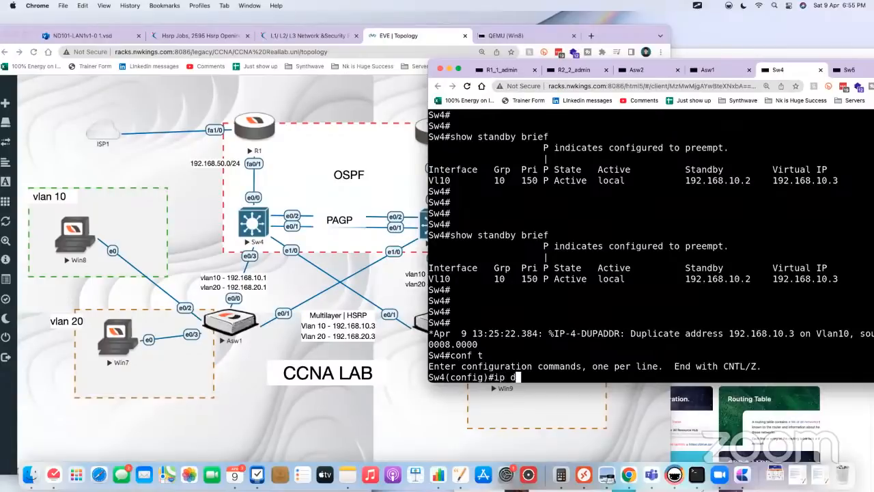
text(h)
key(Tab)
text(poo)
key(Tab)
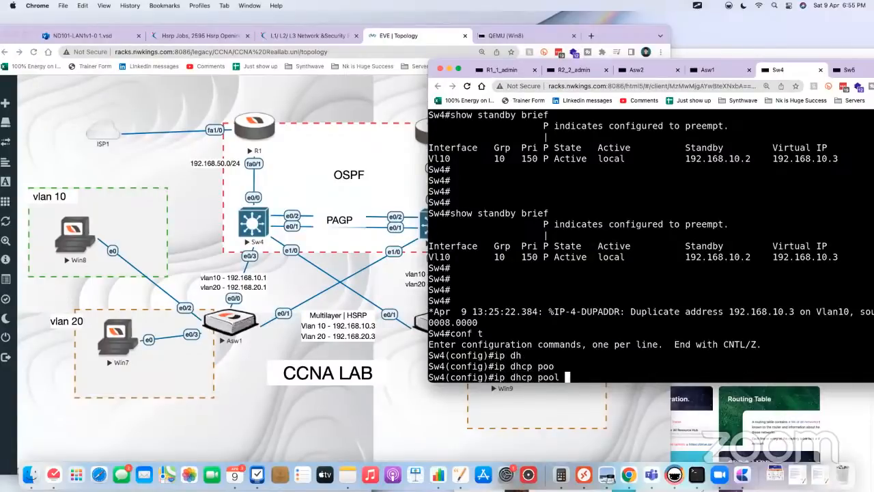
text(admin)
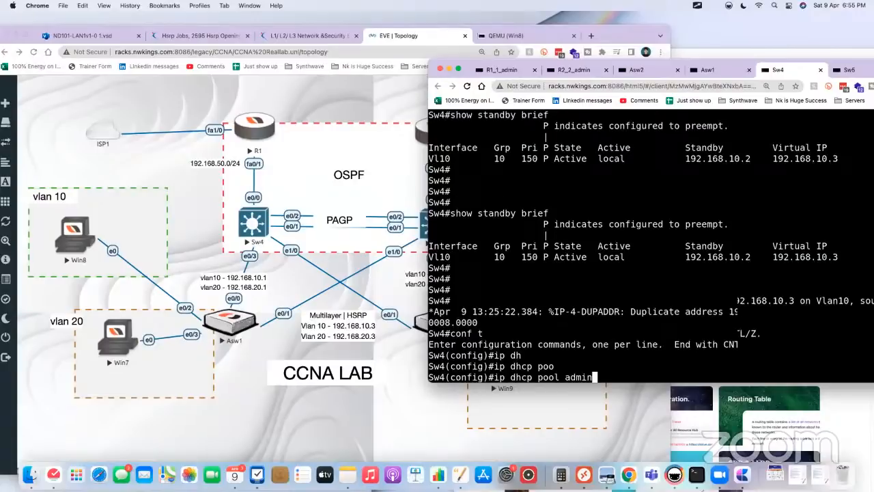
key(Return)
Step: Set the admin DHCP pool's default router to 192.168.10.3
text(de)
key(Tab)
text(192.168.)
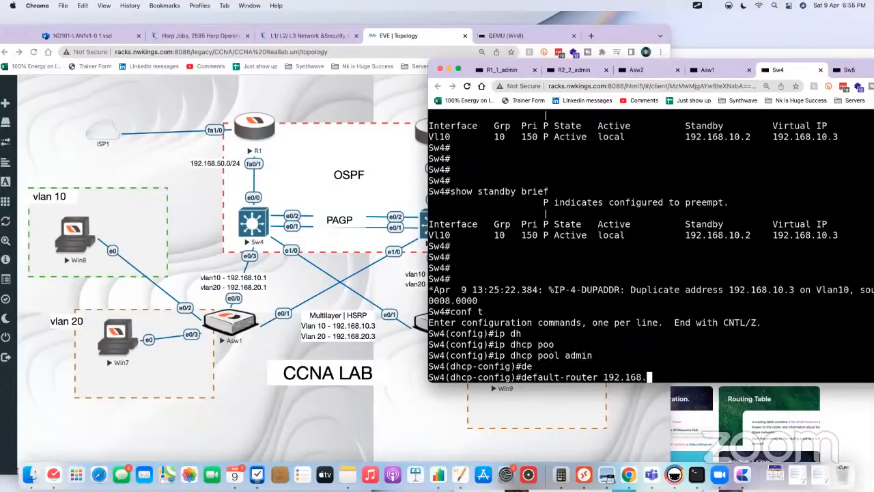
text(10.3)
key(Return)
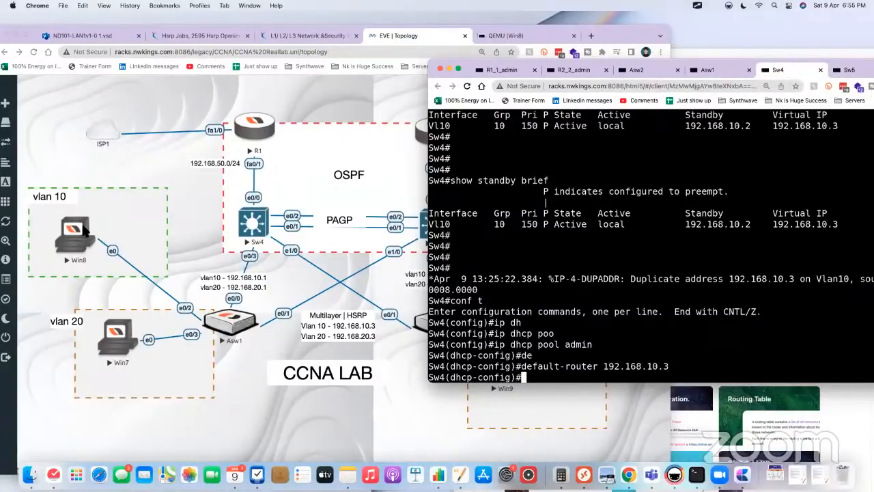
Step: Bring the topology forward, show the ScreenBrush overlay and clear its old annotations
click(49, 307)
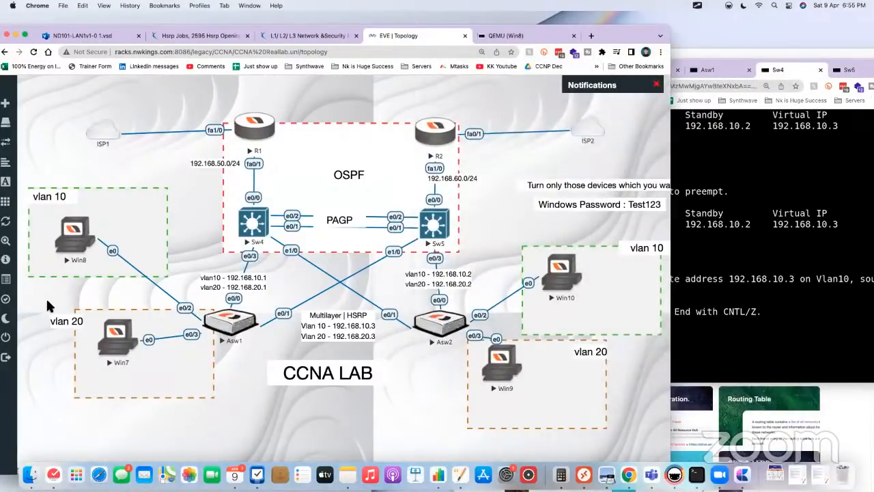
key(super+f)
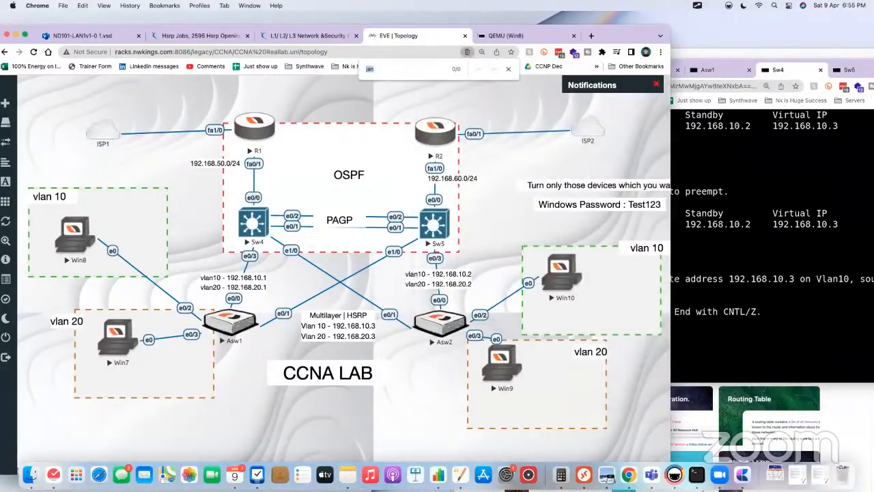
click(698, 6)
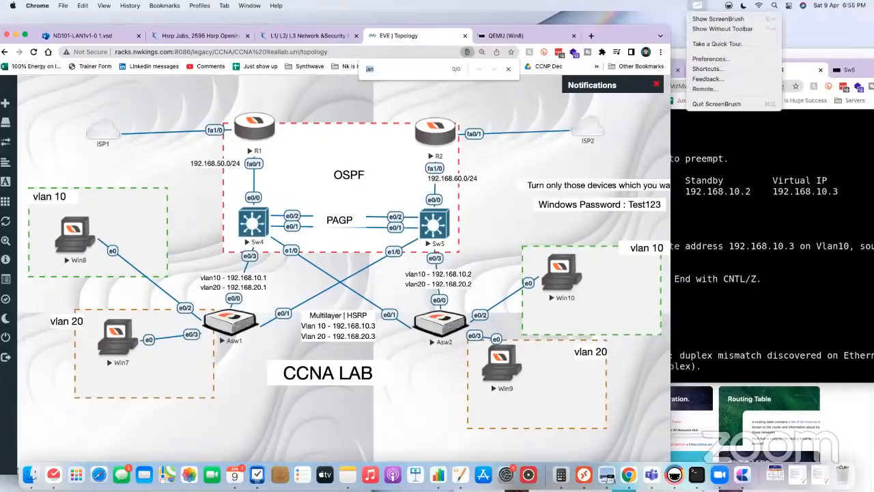
click(704, 19)
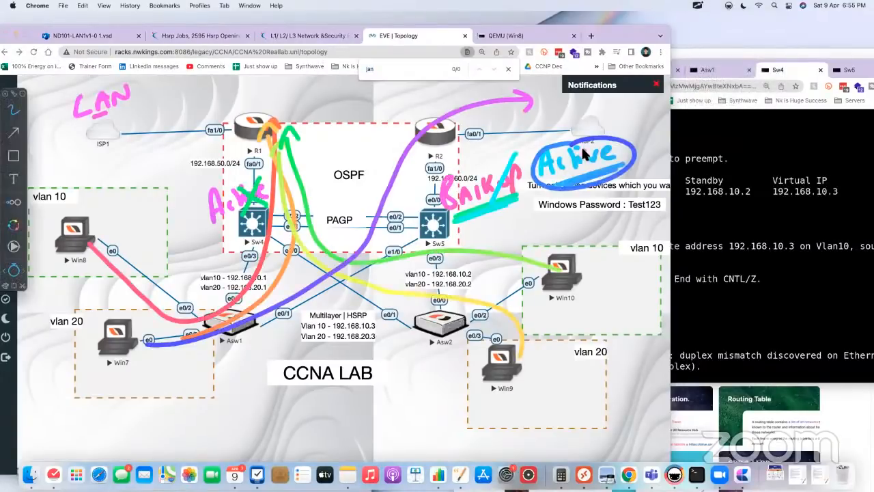
click(697, 7)
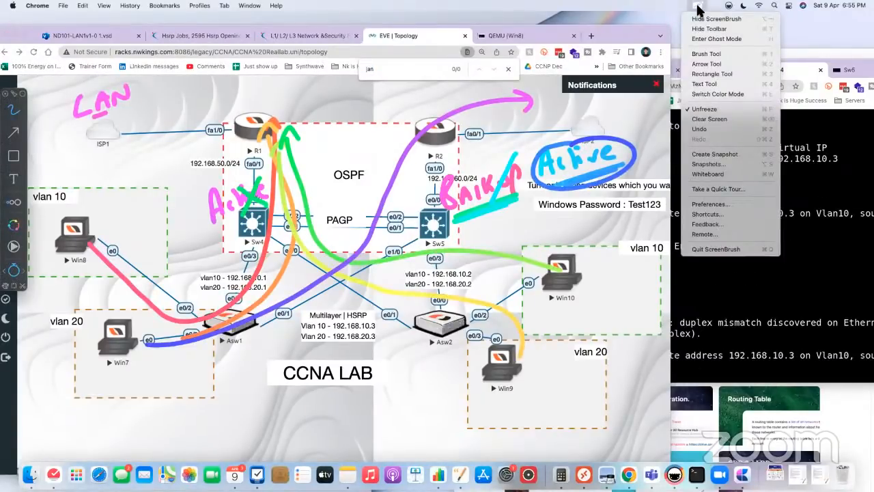
click(710, 118)
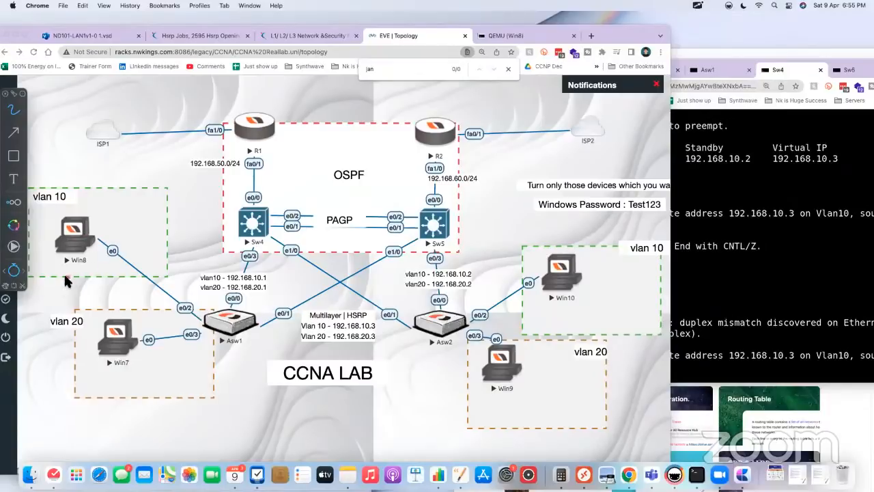
Step: Underline Win8, write 10.3 above it, mark Sw4 as Active, and draw the traffic paths between Win8 and Sw4 via Asw1
drag(67, 277, 85, 269)
mouse_move(80, 191)
mouse_down()
mouse_move(86, 210)
mouse_move(95, 198)
mouse_move(111, 205)
mouse_up()
click(102, 199)
click(109, 194)
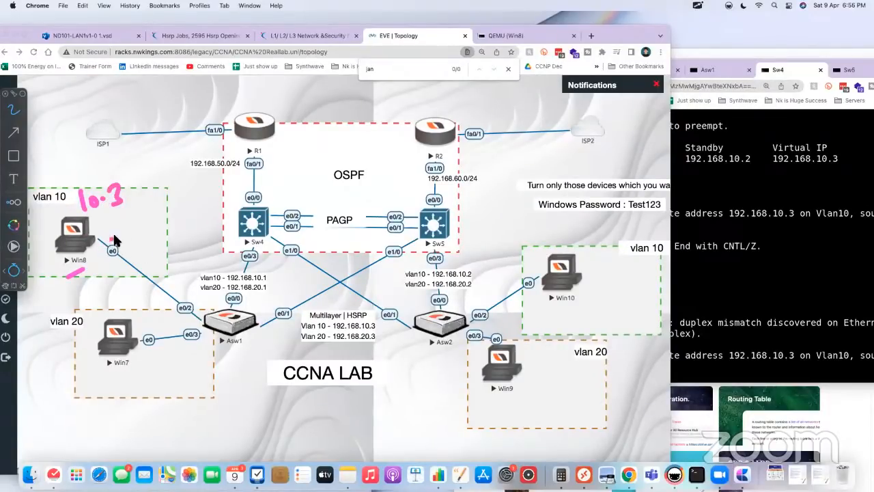
mouse_move(95, 238)
mouse_down()
mouse_move(154, 296)
mouse_move(212, 318)
mouse_move(239, 314)
mouse_move(250, 242)
mouse_move(258, 239)
mouse_up()
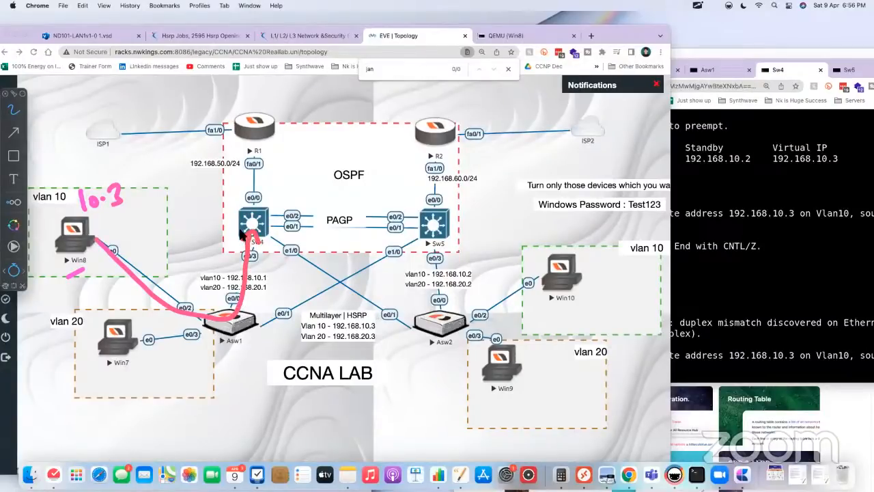
drag(193, 234, 246, 198)
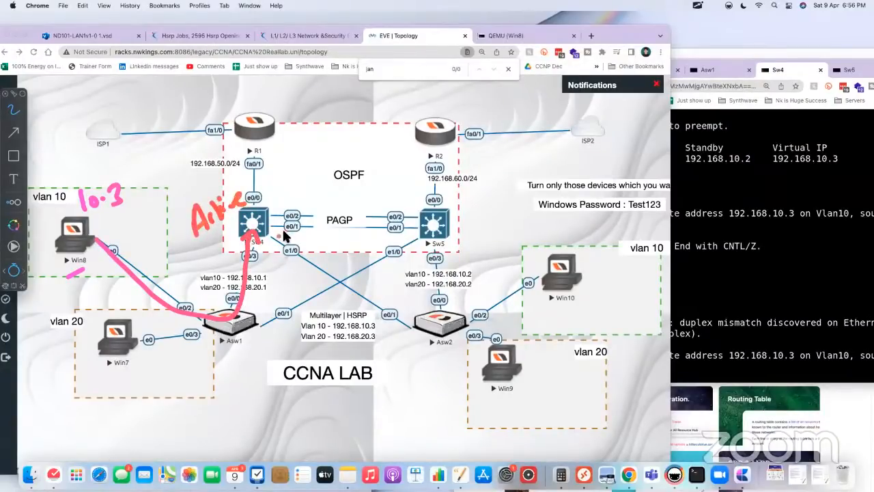
mouse_move(276, 234)
mouse_down()
mouse_move(278, 290)
mouse_move(213, 338)
mouse_move(110, 277)
mouse_up()
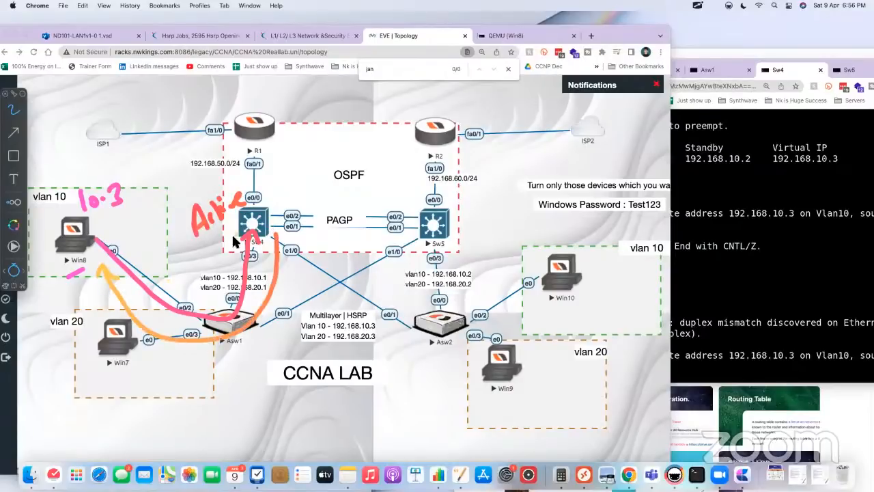
Step: Cross out Active beside Sw4, write Active next to Sw5, circle Win8's 10.3 gateway note, and hide the annotation overlay
mouse_move(237, 189)
mouse_down()
mouse_move(211, 205)
mouse_move(220, 213)
mouse_up()
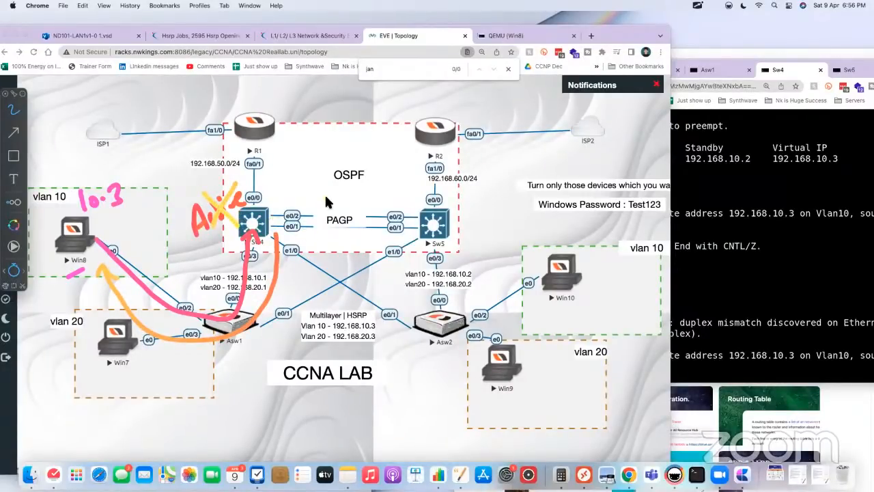
drag(460, 214, 537, 192)
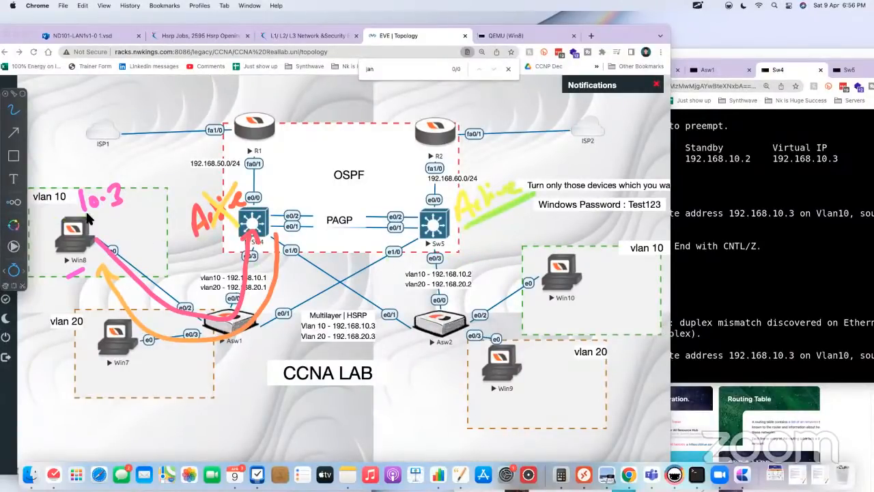
drag(72, 223, 113, 212)
mouse_move(107, 177)
mouse_down()
mouse_move(96, 222)
mouse_move(105, 173)
mouse_up()
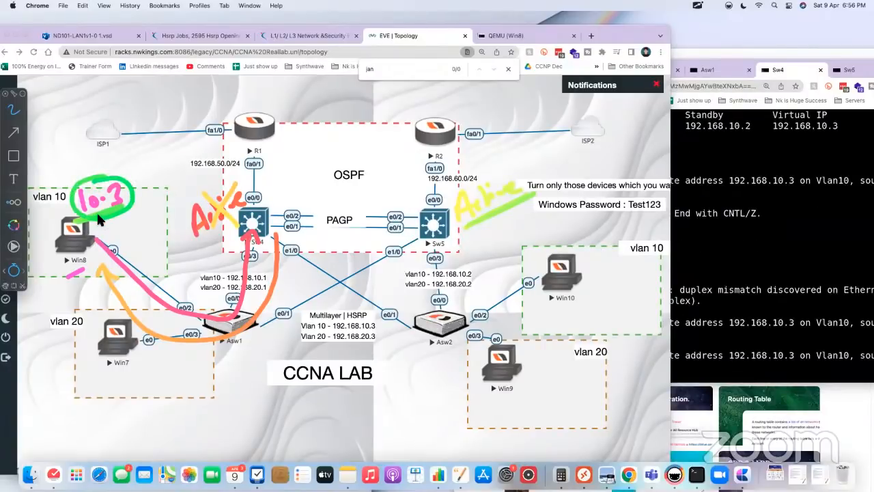
key(Escape)
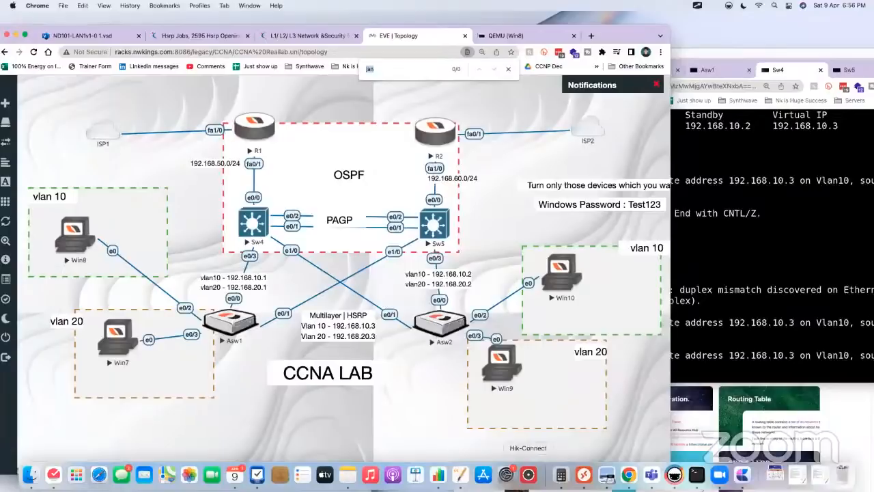
Step: Return to the Sw4 console and highlight the DHCP pool admin command and its default-router line
click(705, 291)
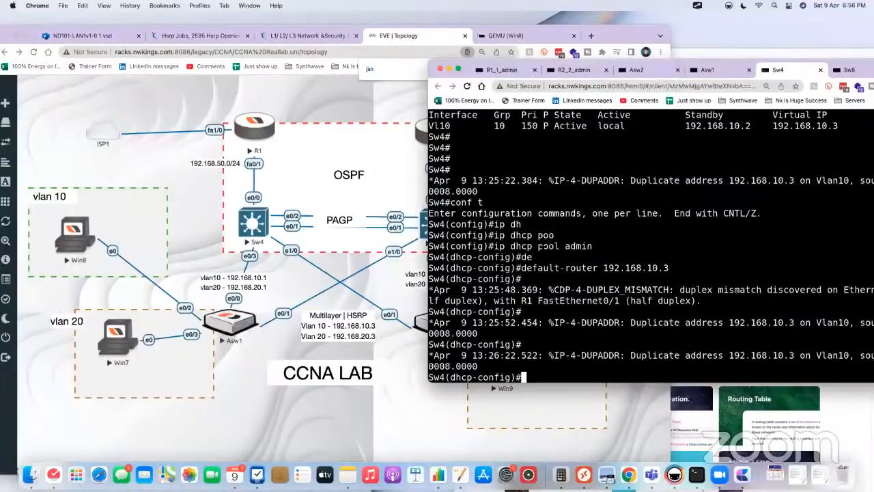
drag(502, 246, 601, 246)
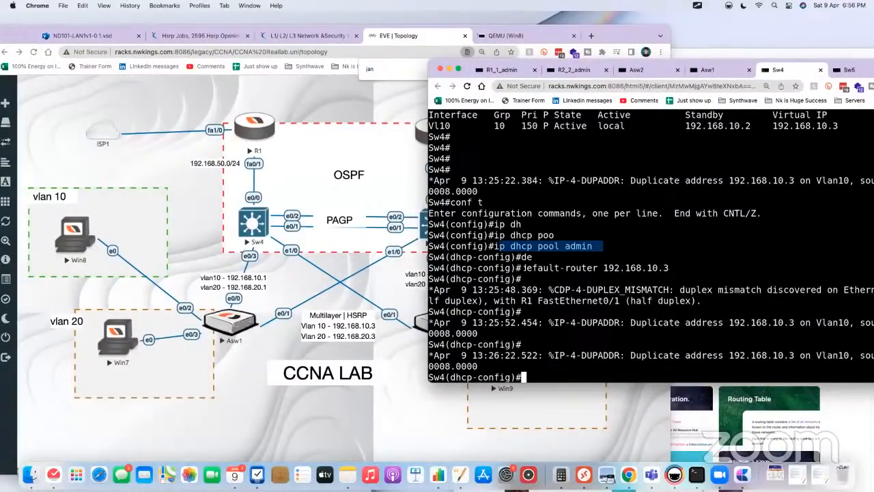
drag(524, 268, 683, 269)
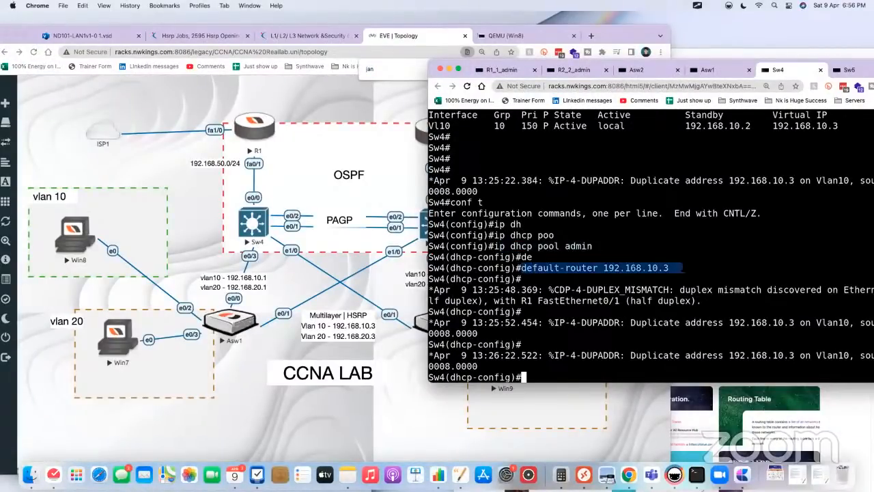
Step: On the Win8 desktop, close the command prompt and restart Local Area Connection by disabling and re-enabling it
click(91, 228)
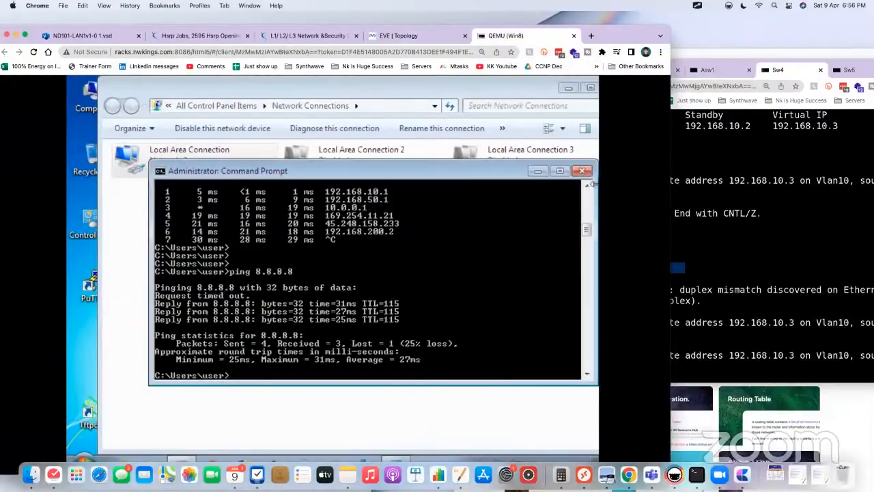
click(581, 171)
right_click(210, 167)
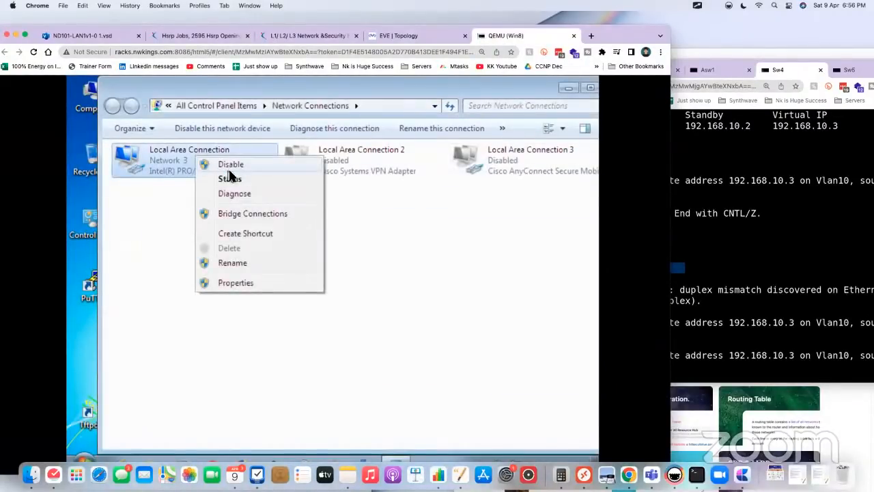
click(228, 165)
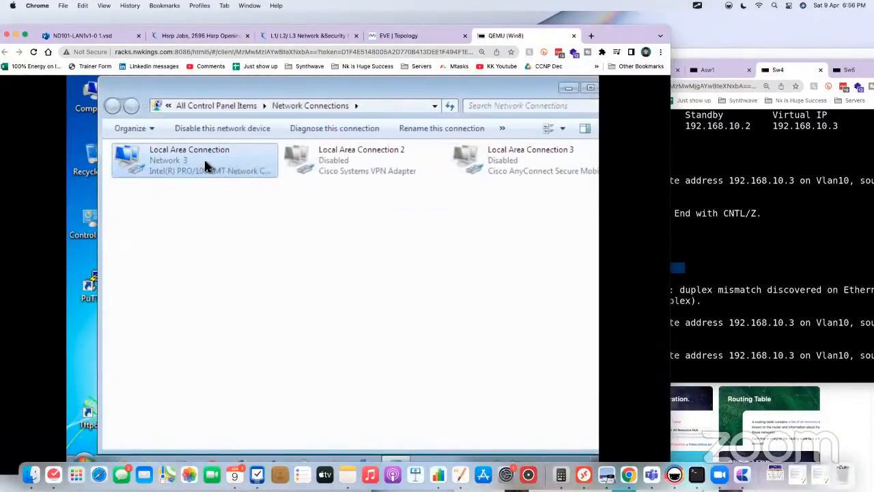
right_click(216, 163)
click(236, 170)
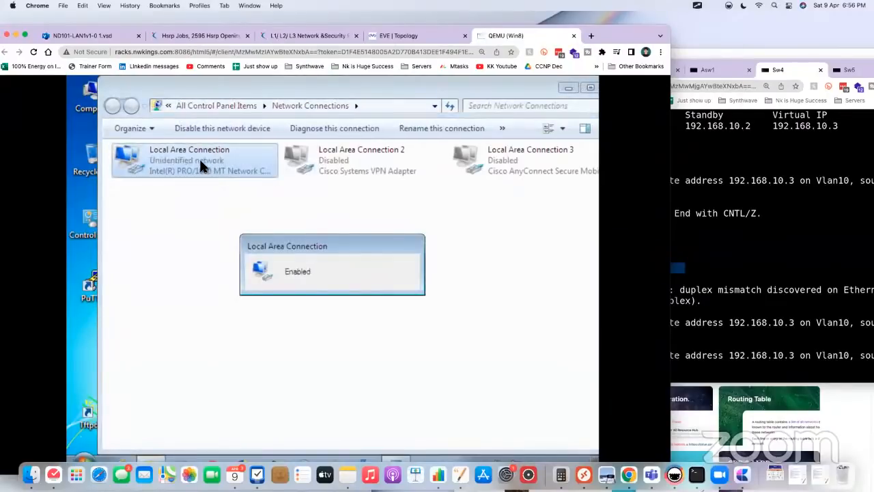
click(217, 197)
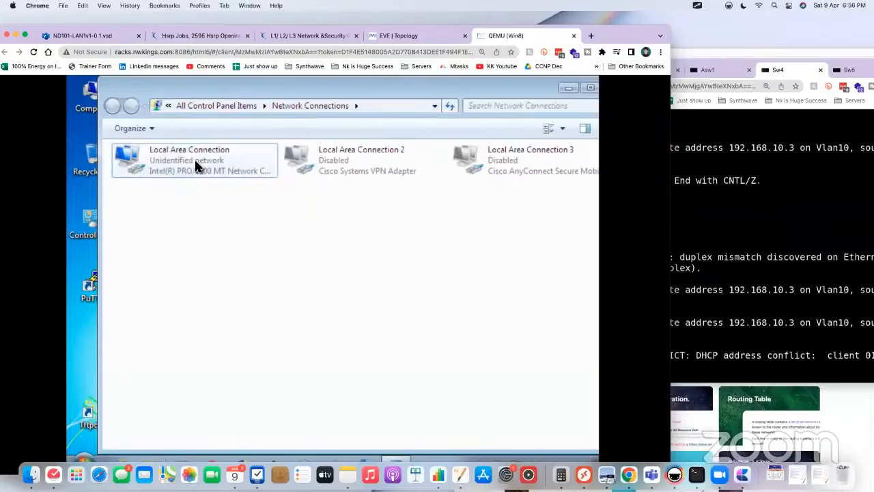
Step: Check the network connection details of Win8's Local Area Connection, then close the details and status windows
right_click(196, 167)
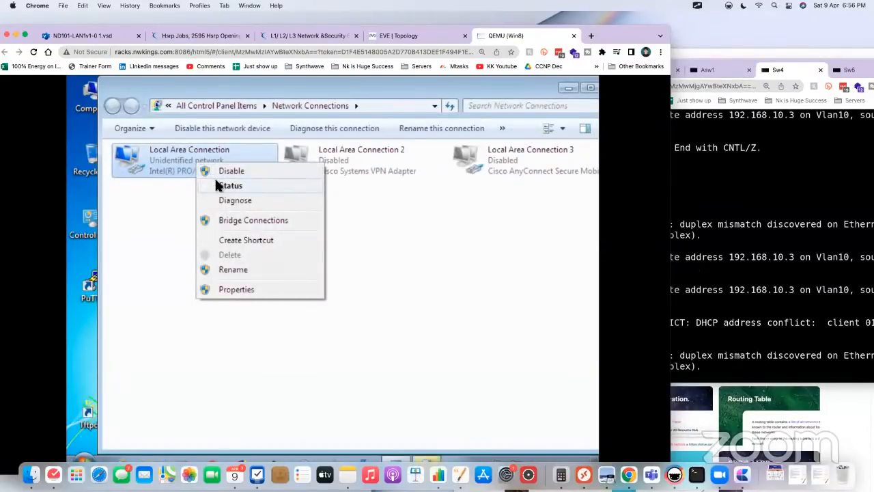
click(218, 184)
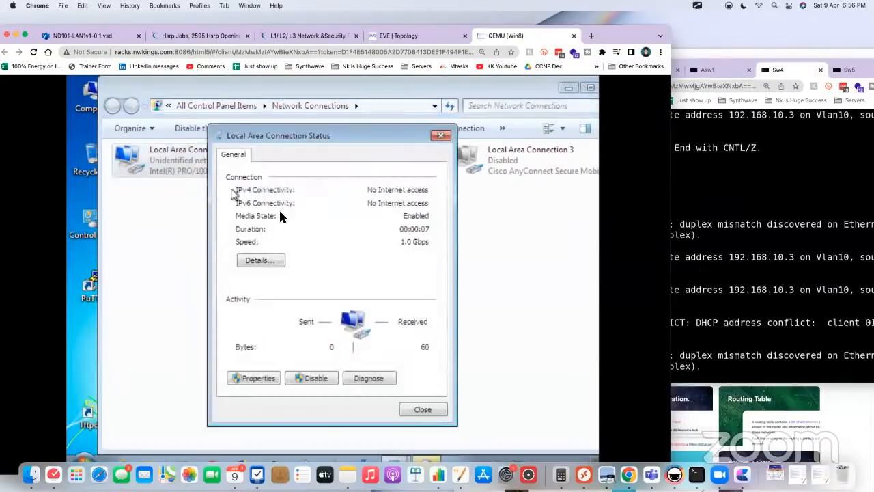
click(277, 260)
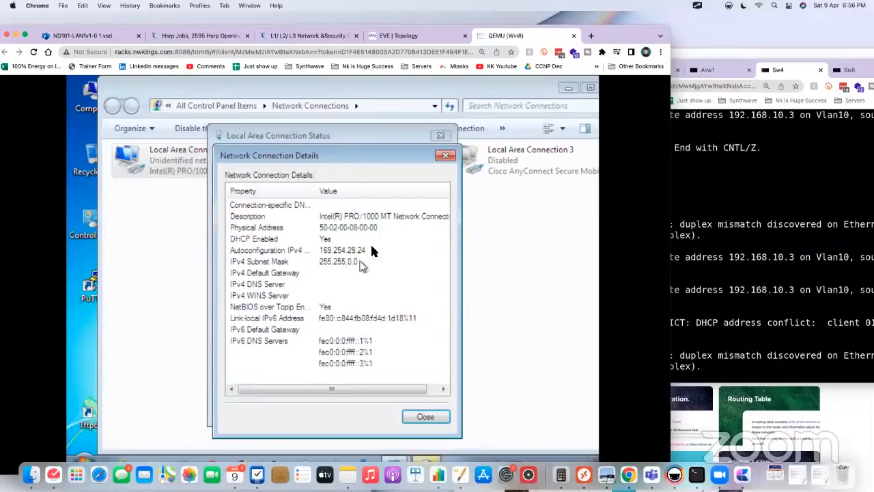
click(446, 151)
click(441, 136)
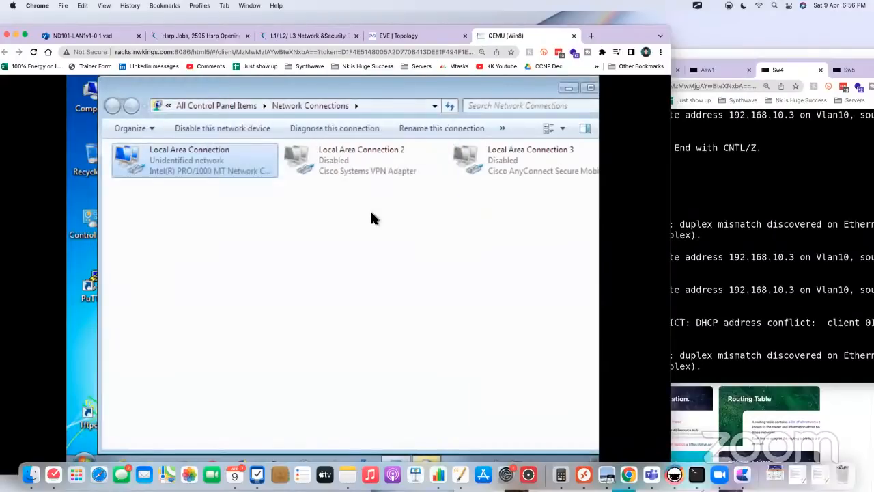
Step: Reopen Local Area Connection's status, dismiss the network location prompt, and examine the IPv4 address, gateway and DHCP server details
click(208, 164)
right_click(208, 158)
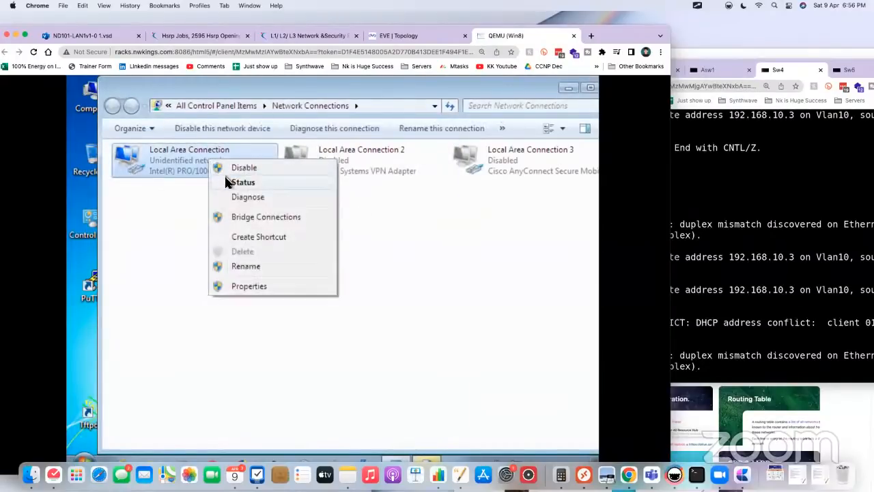
click(226, 180)
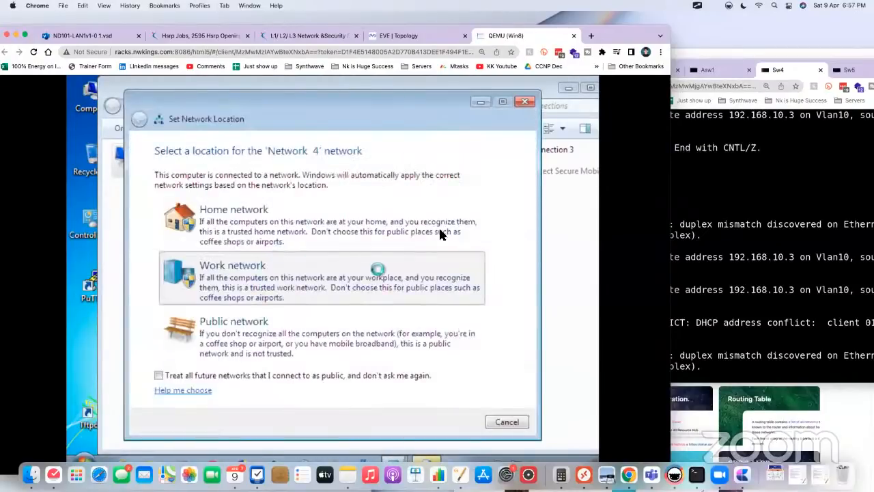
click(524, 102)
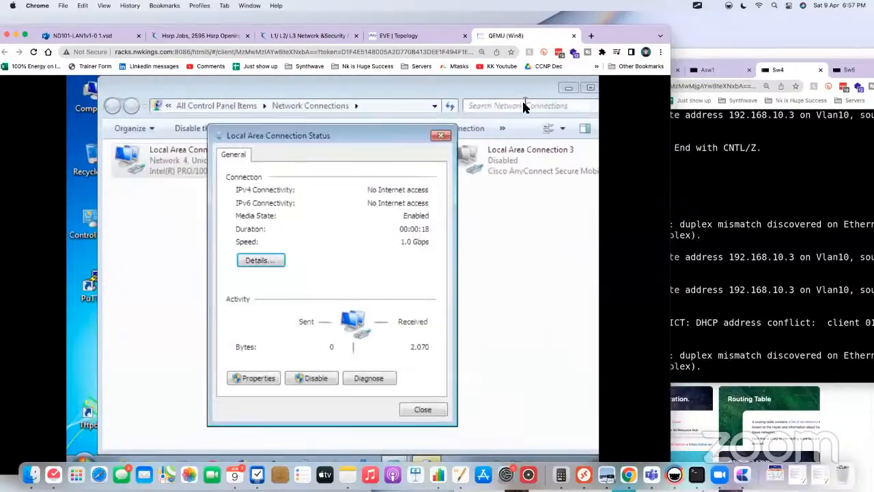
click(253, 263)
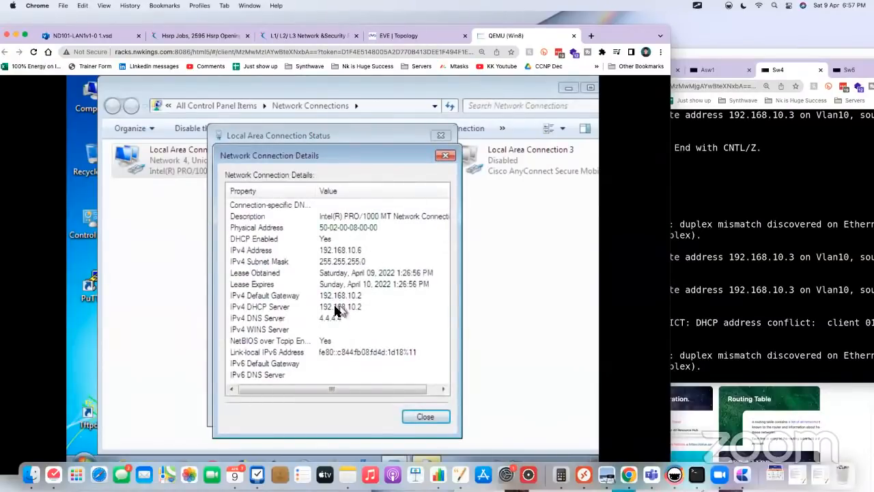
Step: Recheck the DHCP server entry in Local Area Connection's details, reopening the status and details windows once, then close the details
click(347, 307)
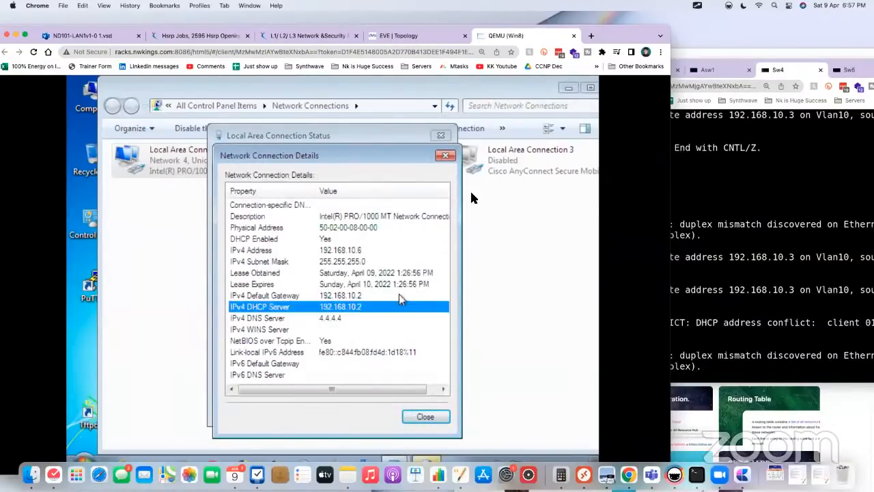
click(445, 155)
click(442, 136)
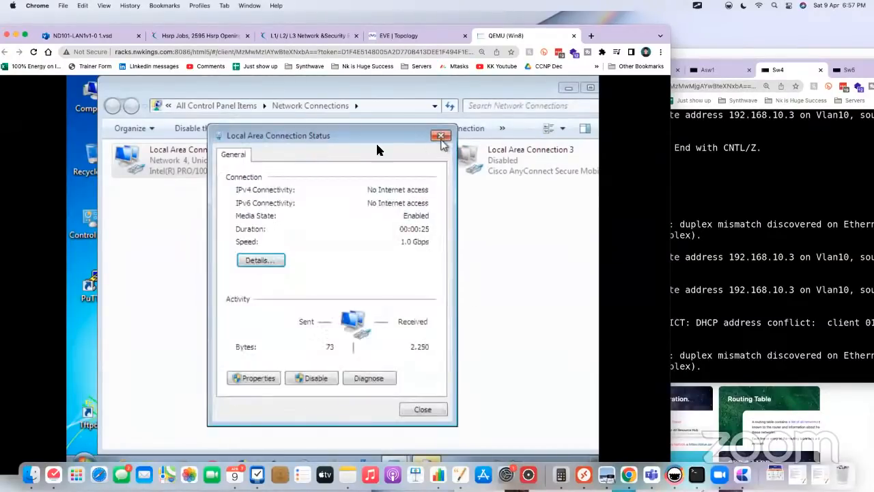
right_click(247, 159)
click(273, 181)
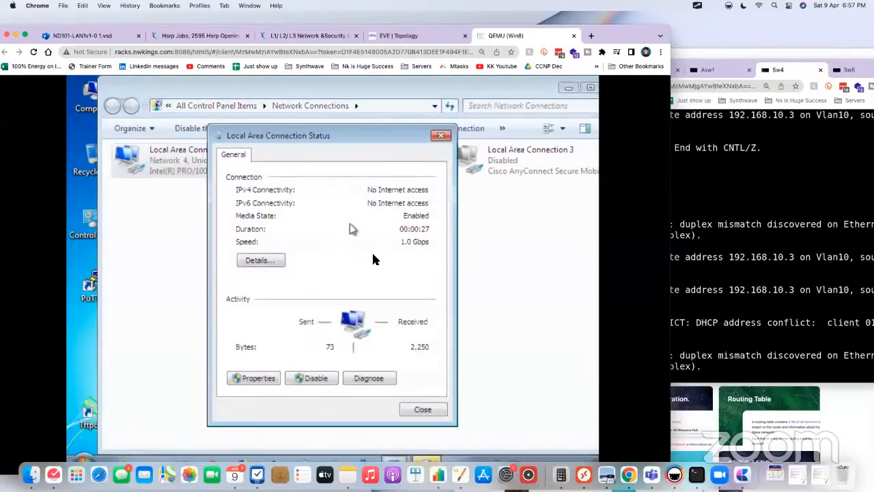
click(276, 258)
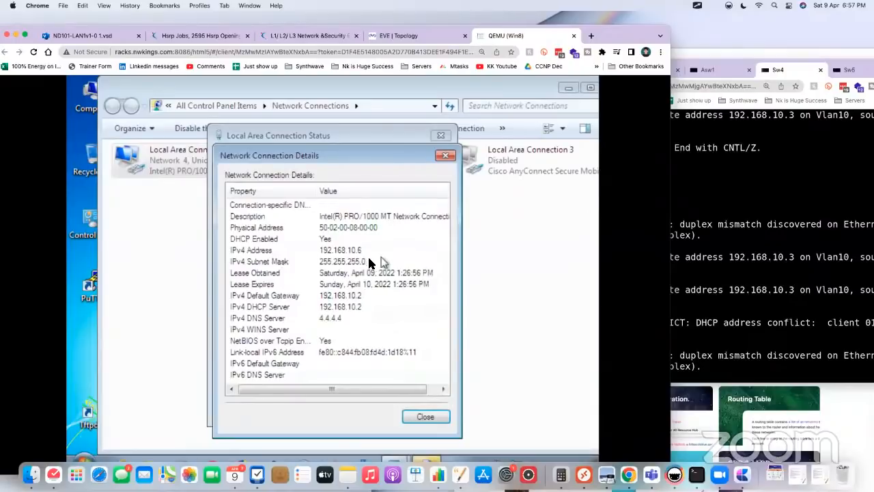
click(369, 307)
click(445, 156)
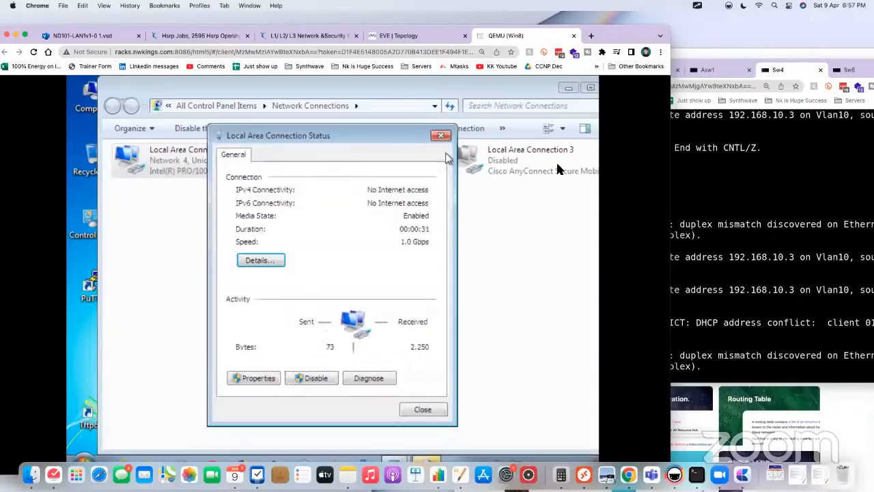
Step: Switch to the Sw5 console and exit configuration mode to the privileged prompt
click(683, 171)
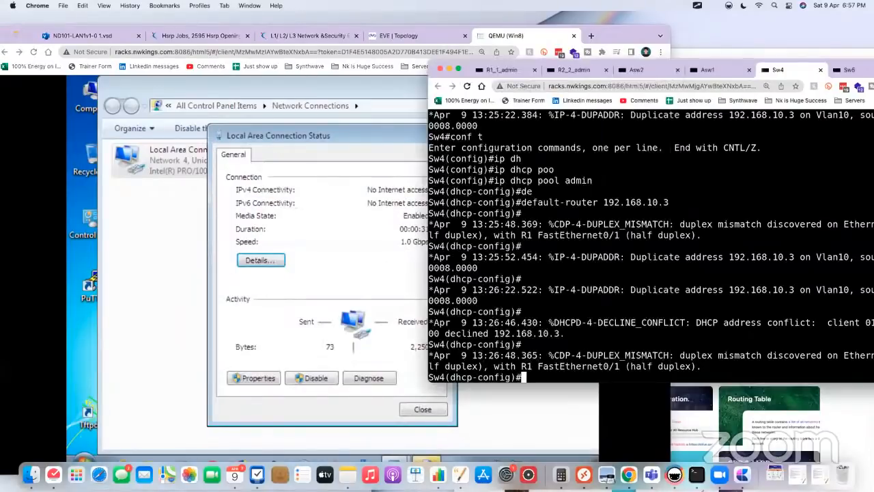
click(846, 70)
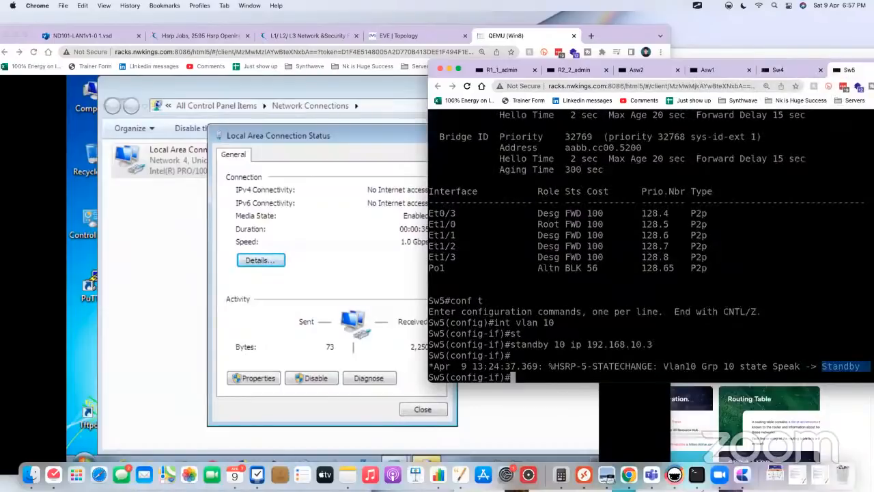
drag(858, 367, 811, 367)
text(end)
key(Return)
key(Return)
key(Return)
key(Return)
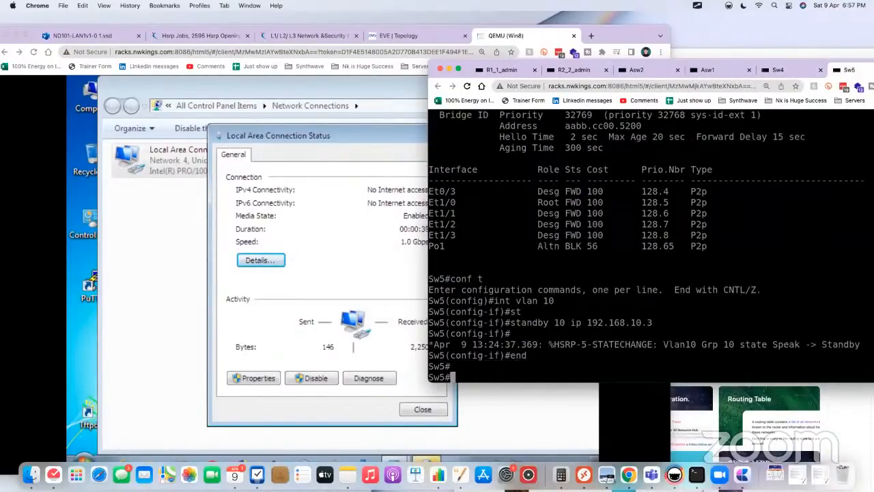
Step: Run show standby brief on Sw5 and highlight the HSRP state of Vlan10
text(show sya)
key(Tab)
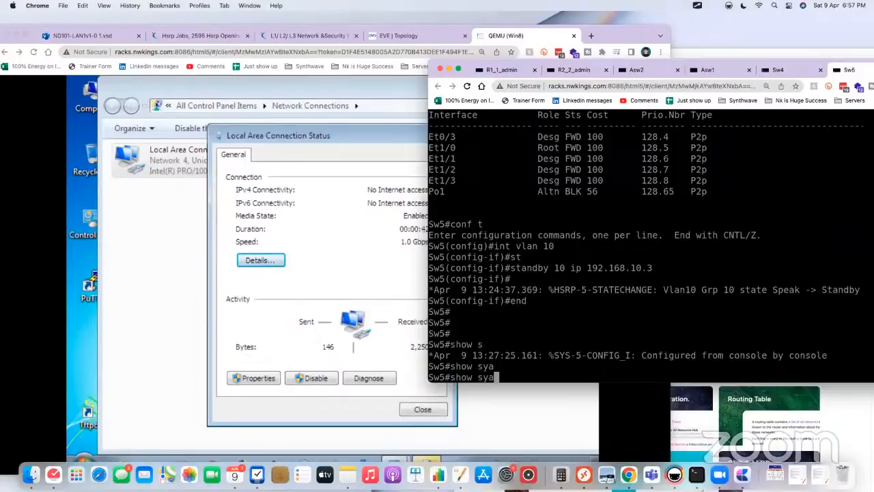
key(BackSpace)
key(BackSpace)
text(t)
key(Tab)
key(Tab)
text(a)
key(Tab)
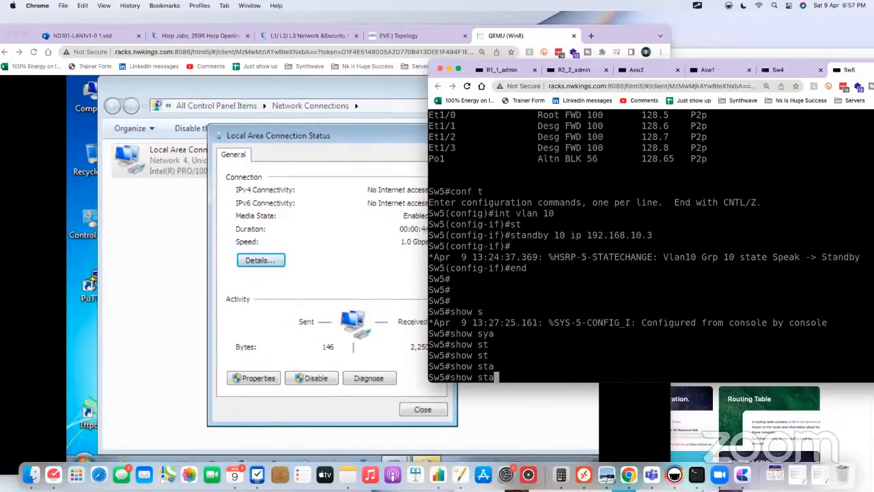
text(n)
key(Tab)
text(bv)
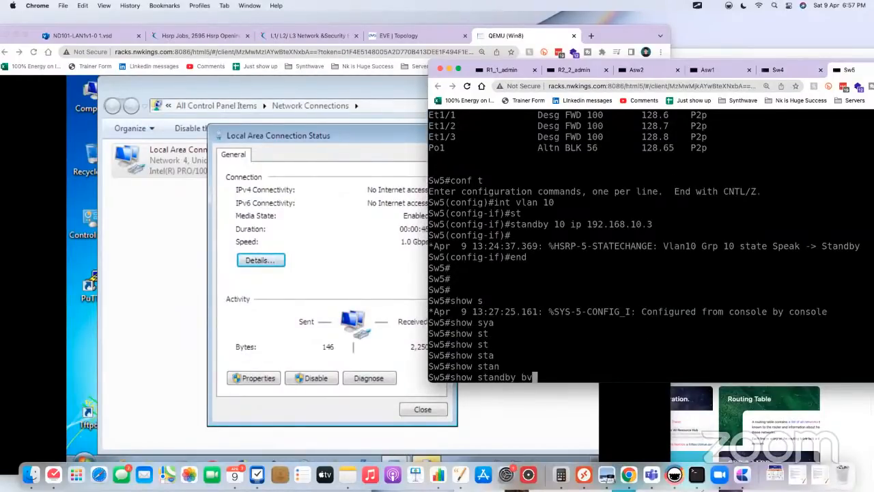
key(Tab)
key(BackSpace)
text(r)
key(Tab)
key(Return)
key(Return)
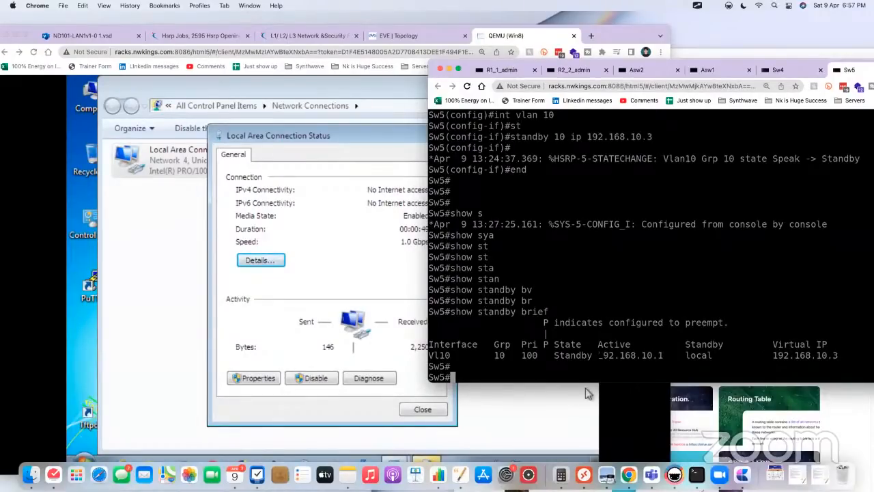
drag(601, 356, 545, 355)
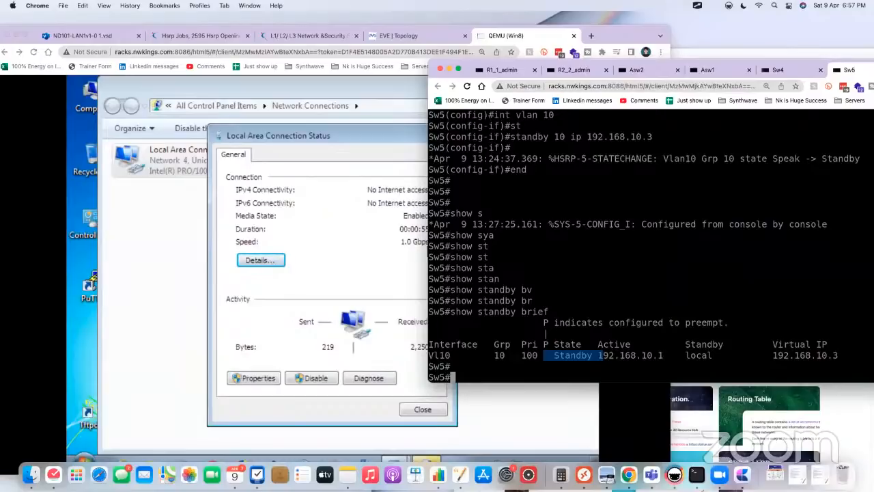
Step: Display Sw5's DHCP pools with show ip dhcp pool
text(show ip dh)
key(Tab)
text(po)
key(Tab)
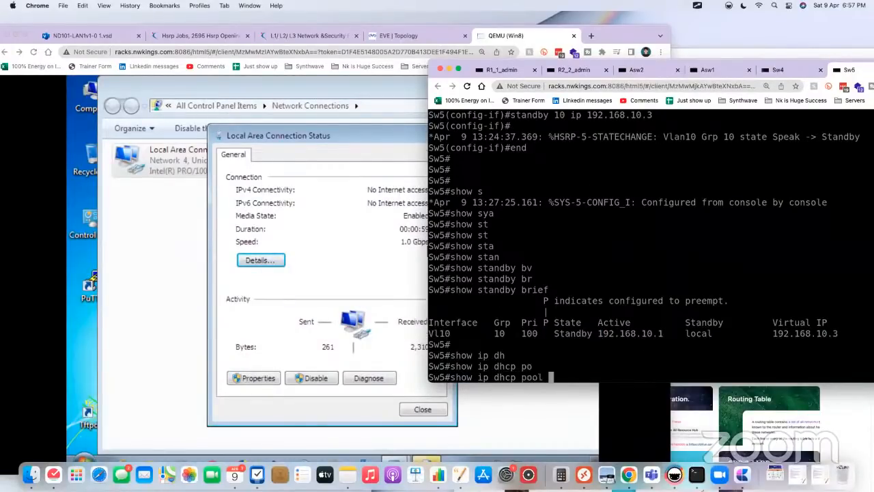
key(Return)
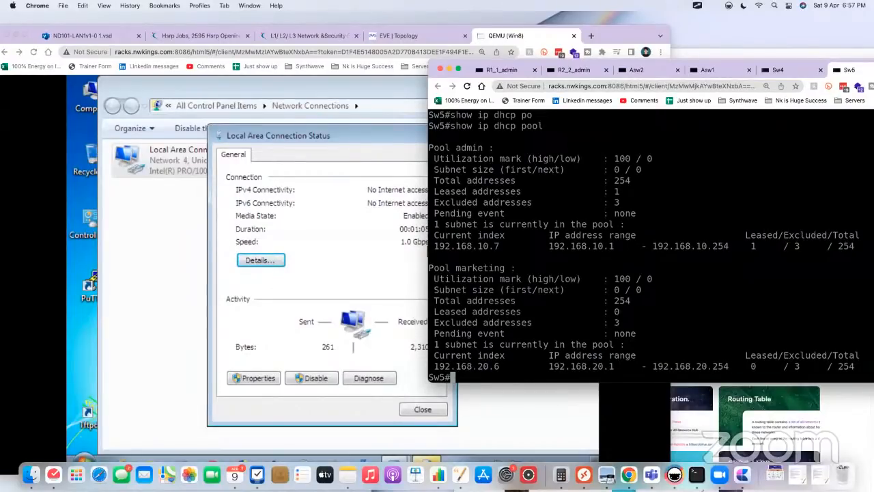
Step: Filter Sw5's running configuration for DHCP lines with show run | in dhcp
text(show run | i)
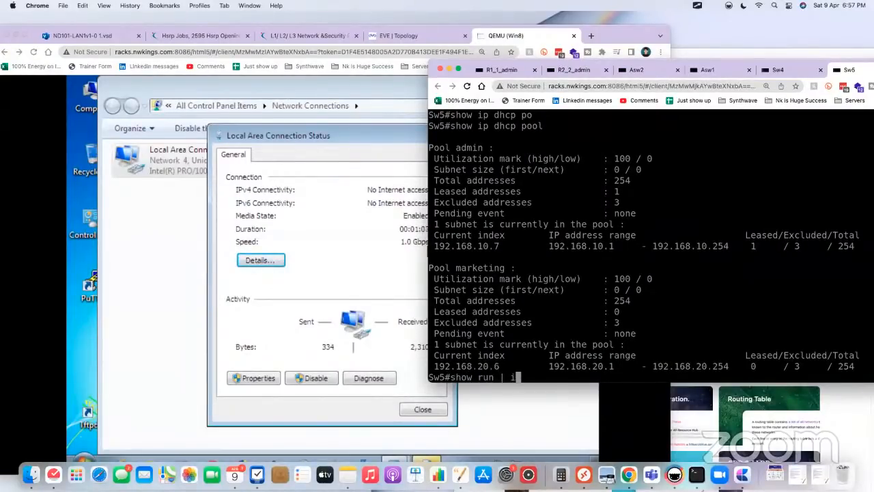
text(n dhcp)
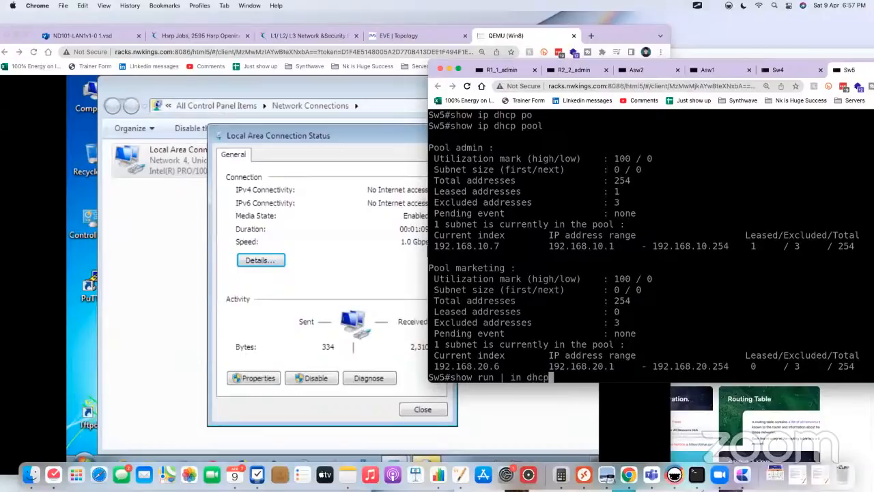
key(Return)
key(Return)
key(Return)
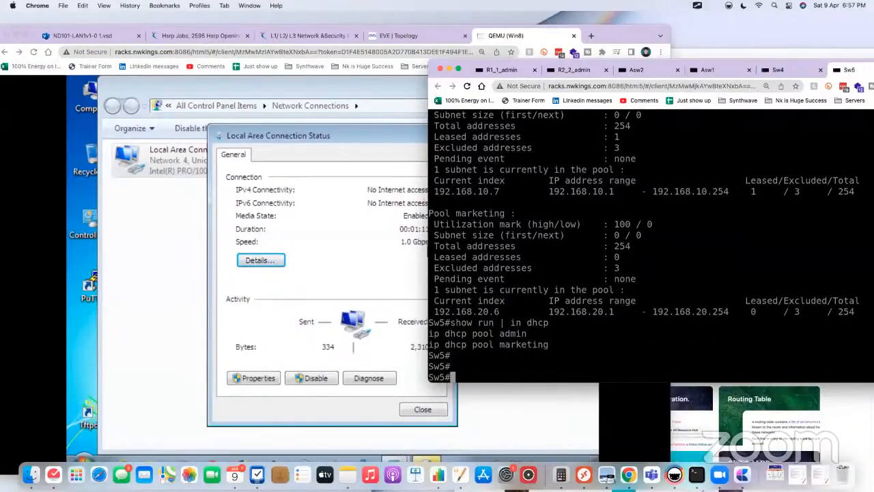
Step: Enter global configuration mode on Sw5 and open the DHCP pool admin for configuration
text(s)
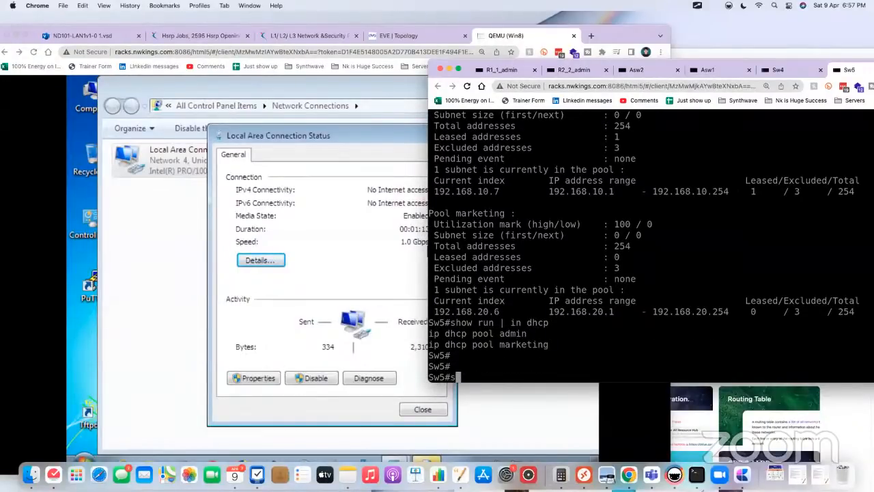
key(BackSpace)
text(conf t)
key(Return)
text(ip dh)
key(Tab)
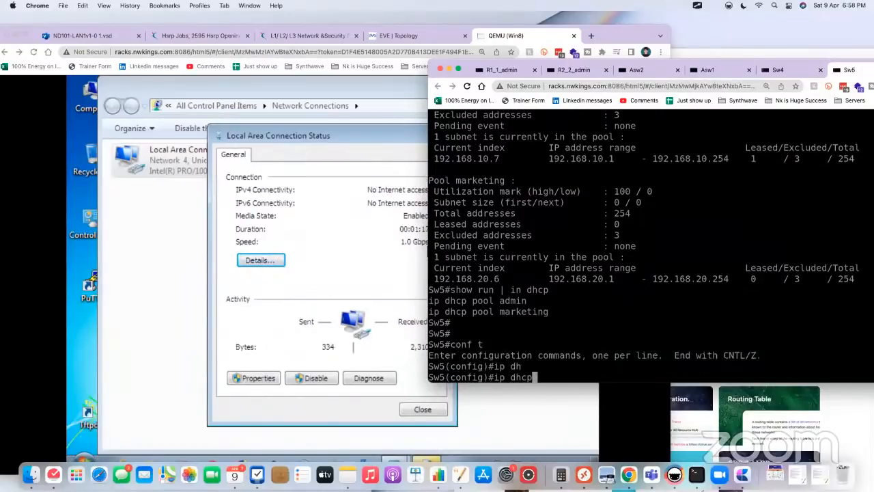
text(pool ad)
key(Tab)
text(min)
key(Return)
Step: Set the admin pool's default-router on Sw5 to the HSRP virtual IP 192.168.10.3
text(def)
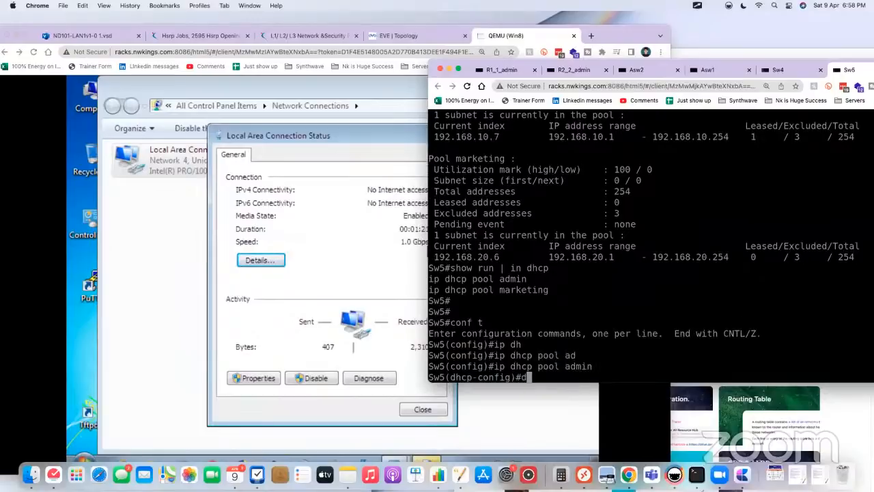
key(Tab)
text(192.16)
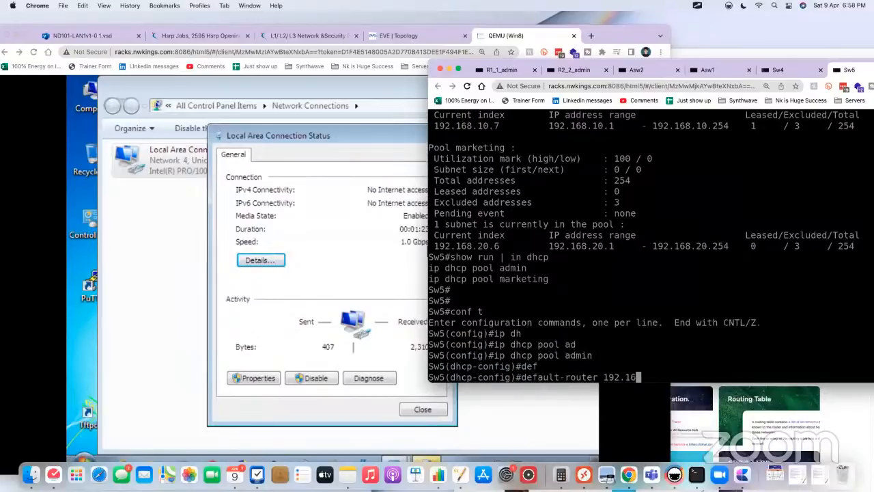
text(8.10.3)
key(Return)
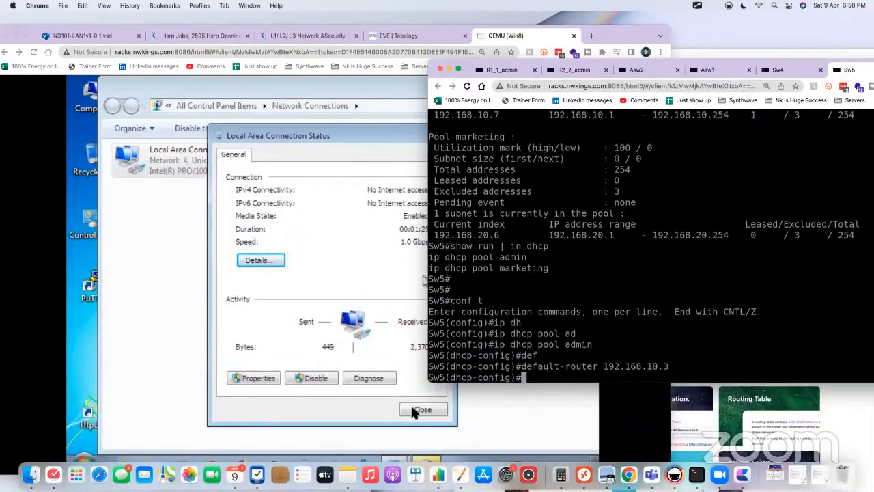
Step: Return to the Win8 desktop, close the connection status, and restart Local Area Connection by disabling and re-enabling it
click(411, 410)
click(411, 410)
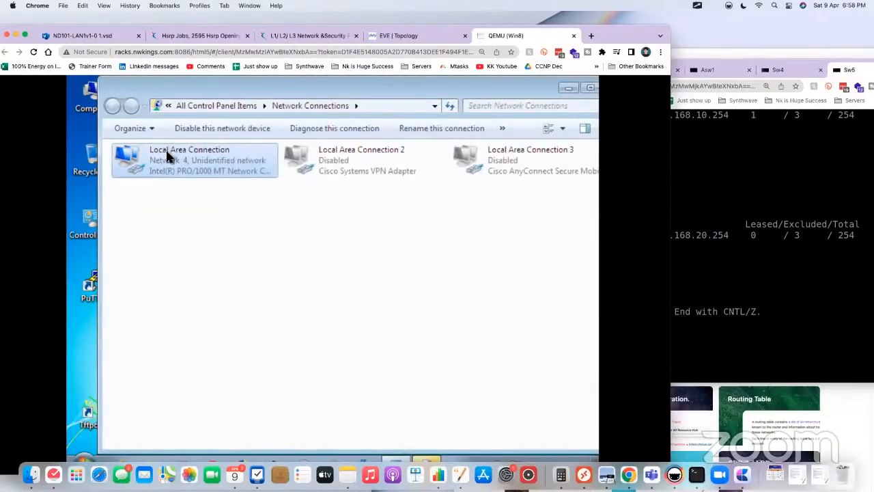
right_click(168, 155)
click(203, 162)
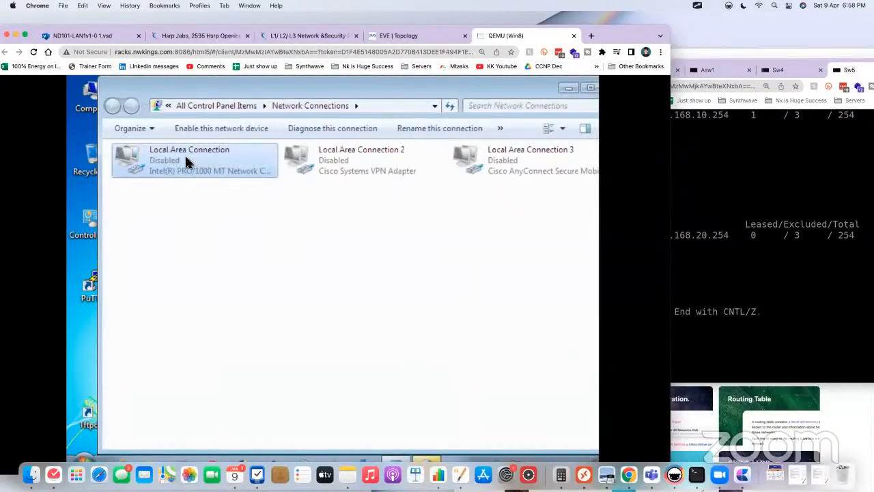
right_click(185, 153)
click(222, 168)
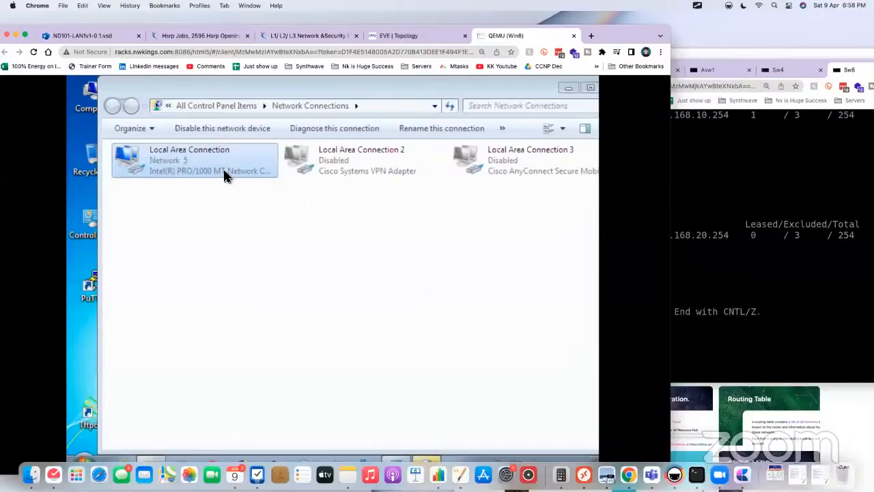
click(498, 422)
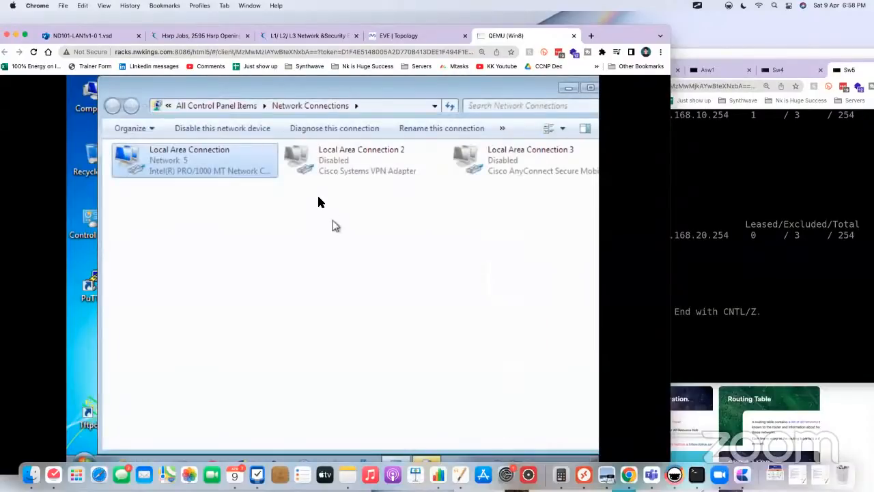
Step: Check the IPv4 default gateway in Local Area Connection's details, then close the details and status windows
right_click(217, 155)
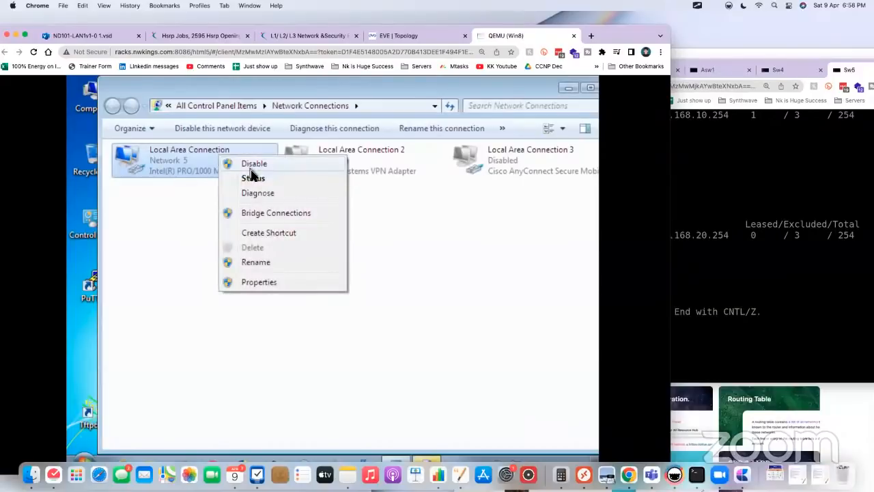
click(260, 176)
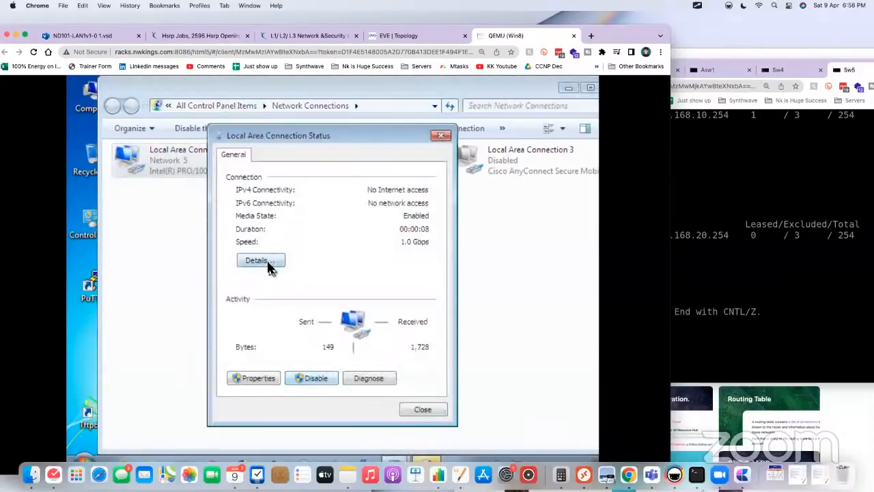
click(262, 261)
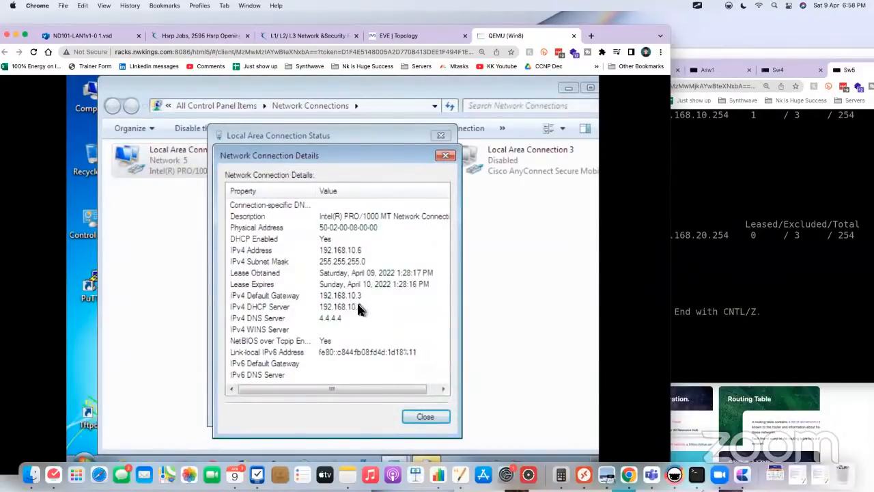
click(345, 296)
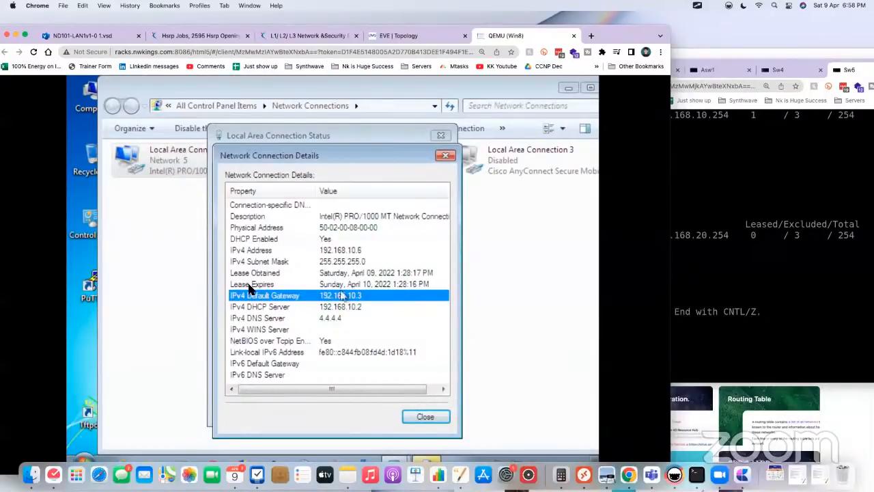
click(445, 155)
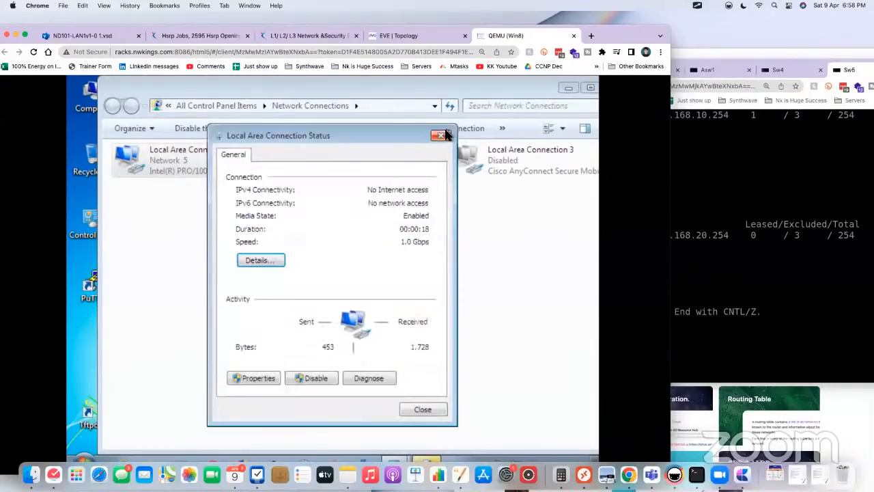
click(440, 135)
Step: Reposition the browser window to reach the Win8 taskbar, open a command prompt, and start a continuous ping to 8.8.8.8
drag(605, 27, 671, 24)
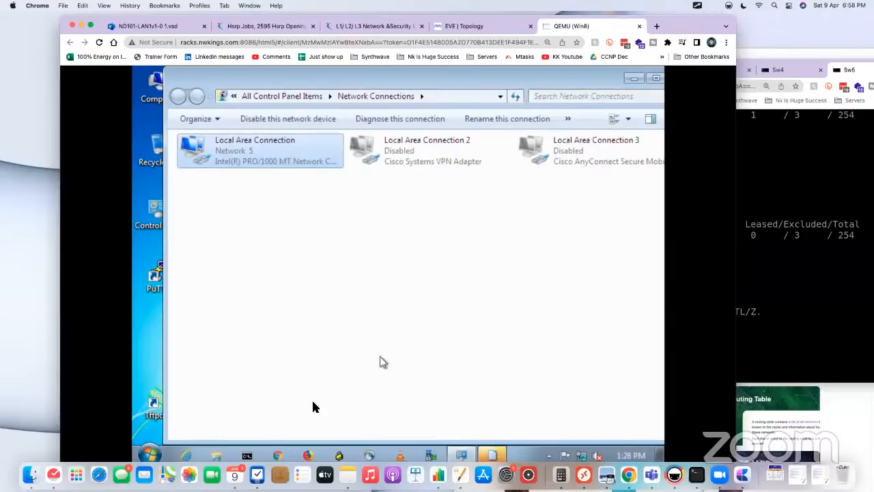
click(247, 456)
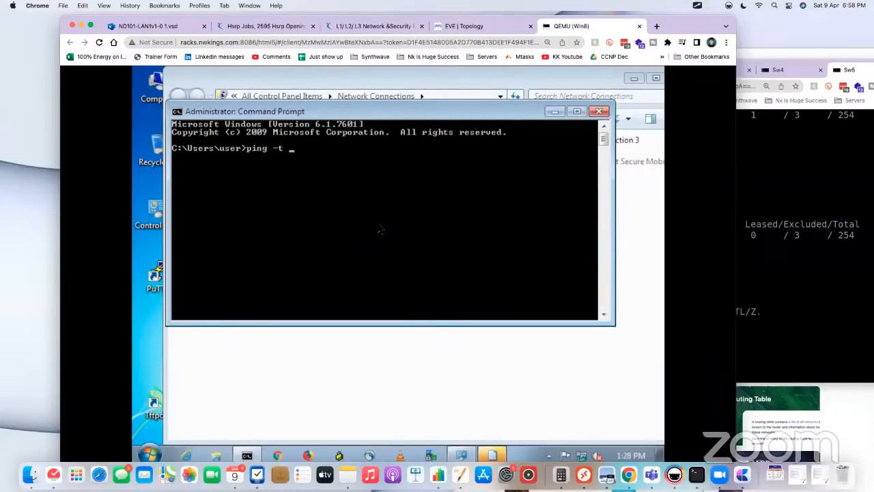
text(ping -t 8.8.8.8)
key(Return)
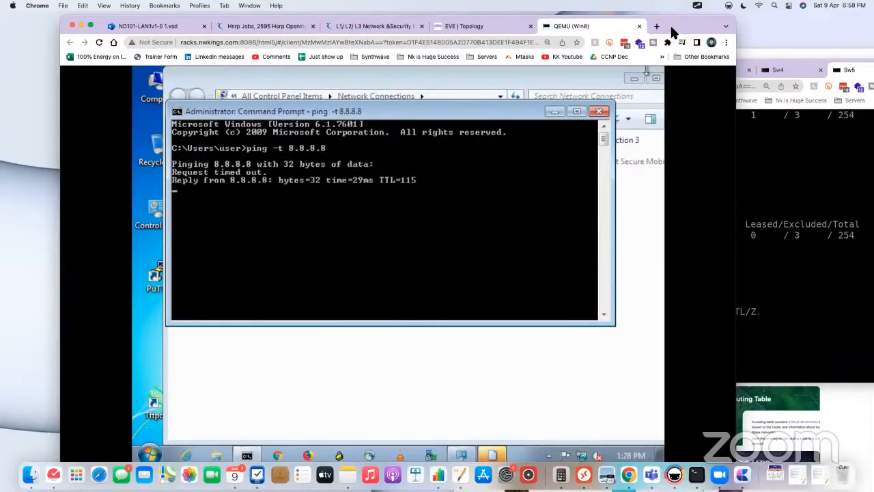
Step: Return to the topology, open Sw4's console, leave DHCP configuration mode and save the running configuration
drag(666, 24, 668, 62)
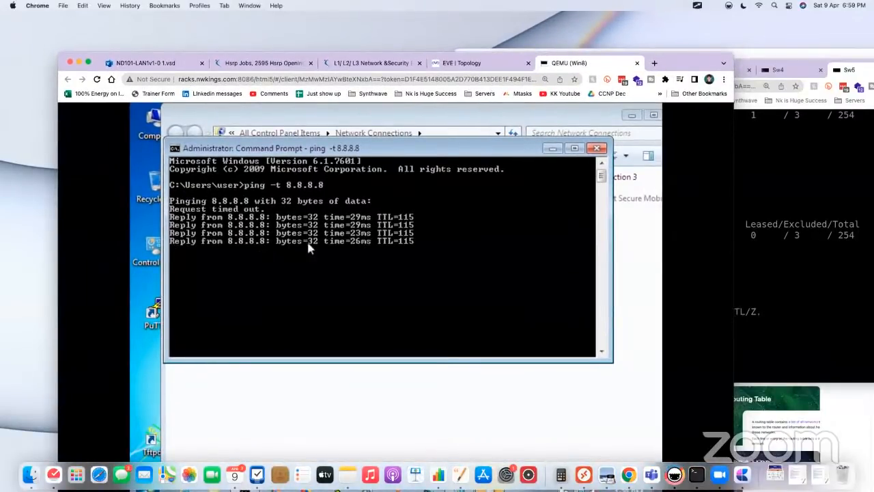
click(476, 58)
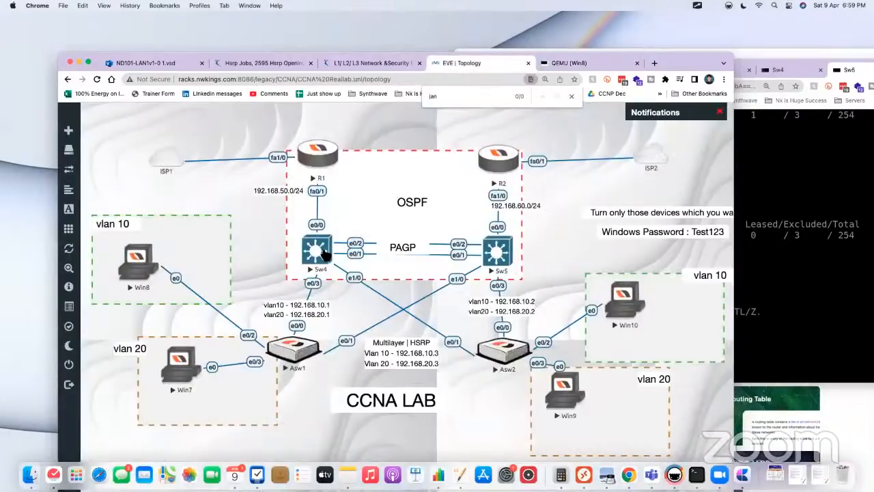
click(320, 251)
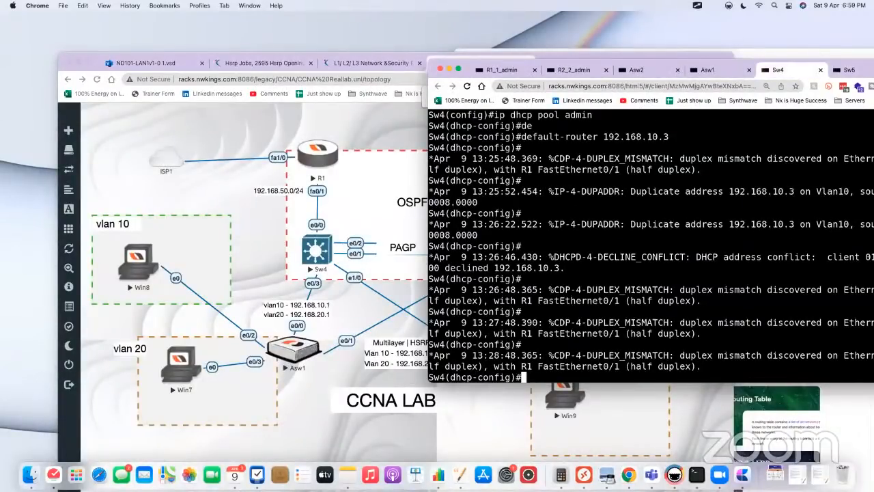
text(end)
key(Return)
key(Return)
key(Return)
key(Return)
text(wr)
key(Tab)
key(Return)
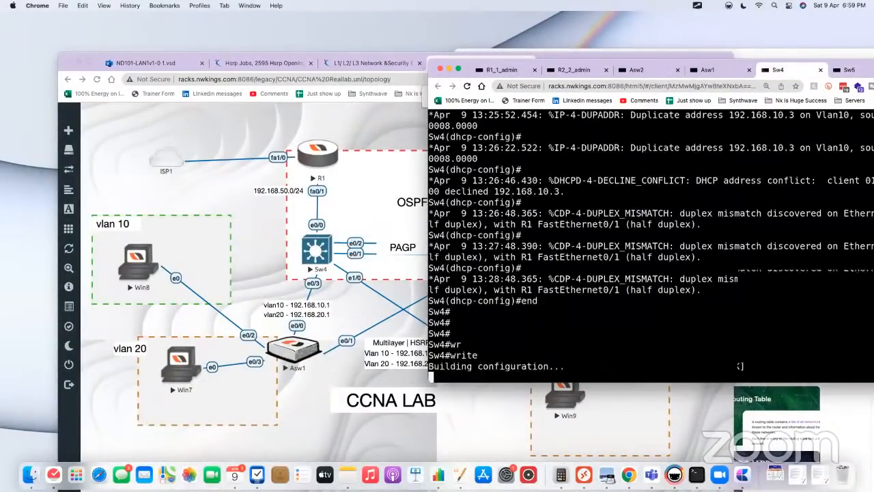
key(Return)
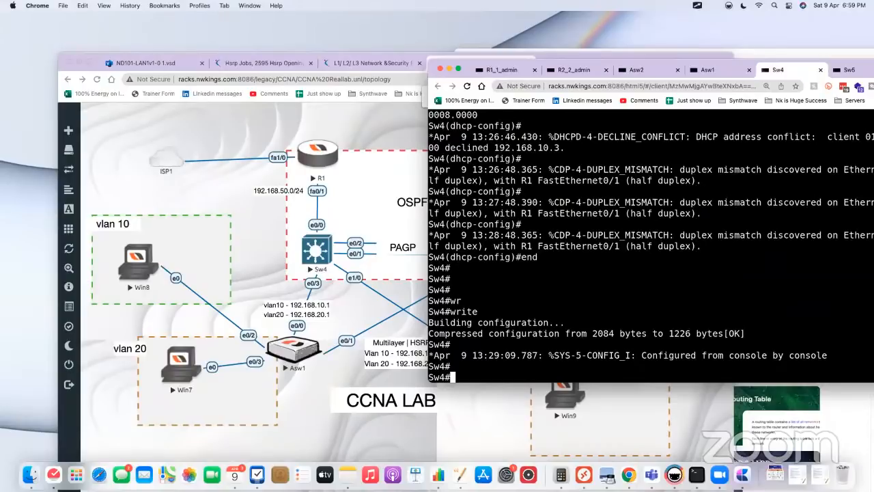
Step: Stop the Sw4 node in the topology to simulate a failure of that switch
click(259, 276)
right_click(318, 253)
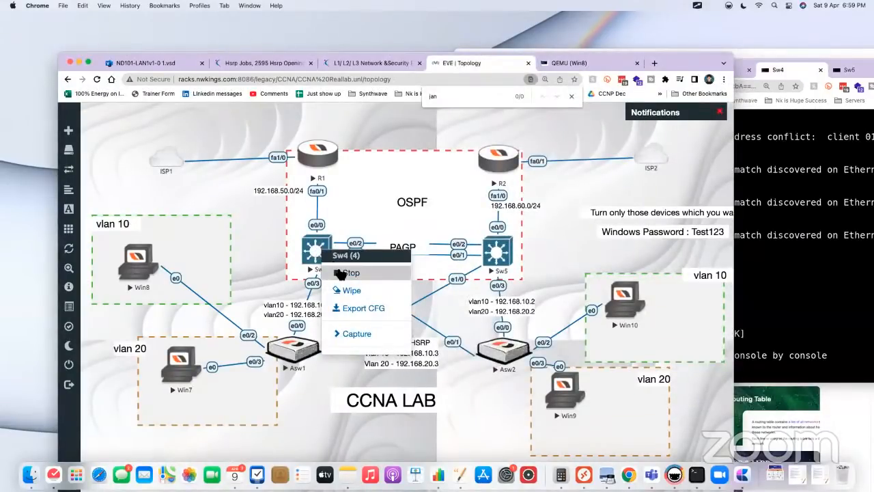
click(345, 273)
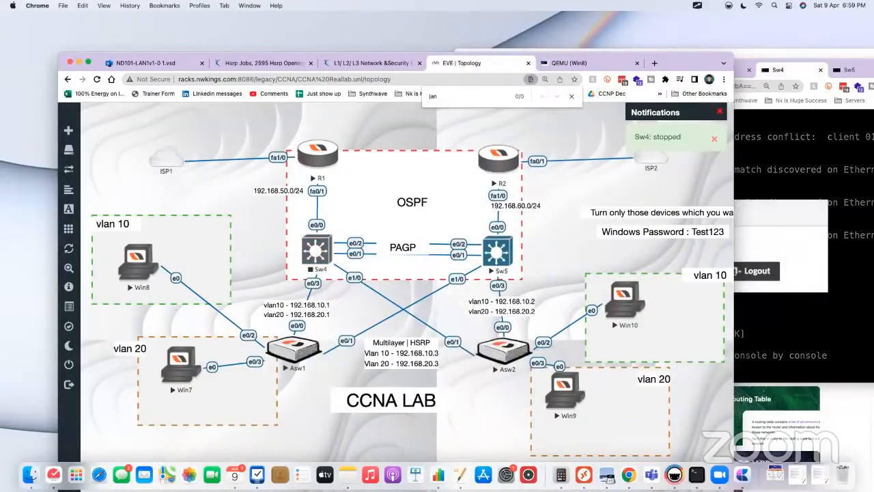
Step: Check Sw5's console for the Vlan10 HSRP state change, and check the continuous ping on Win8
click(791, 270)
click(265, 249)
click(506, 254)
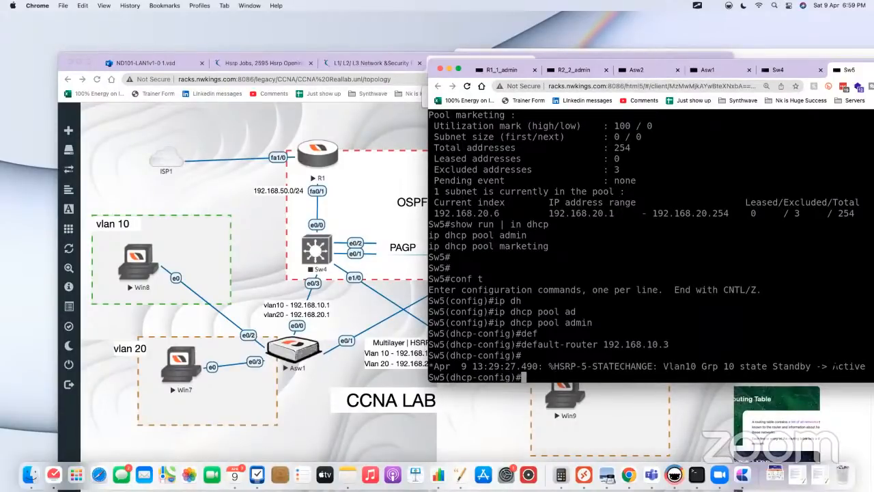
drag(832, 366, 863, 366)
click(284, 256)
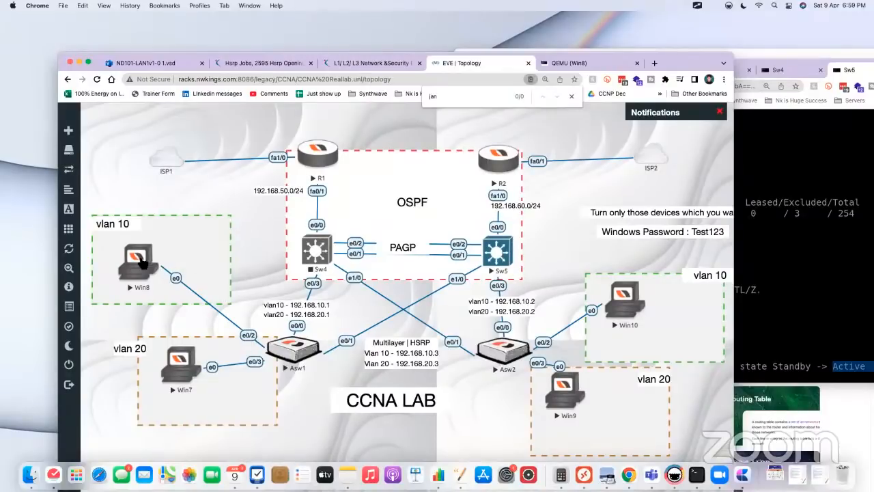
click(141, 260)
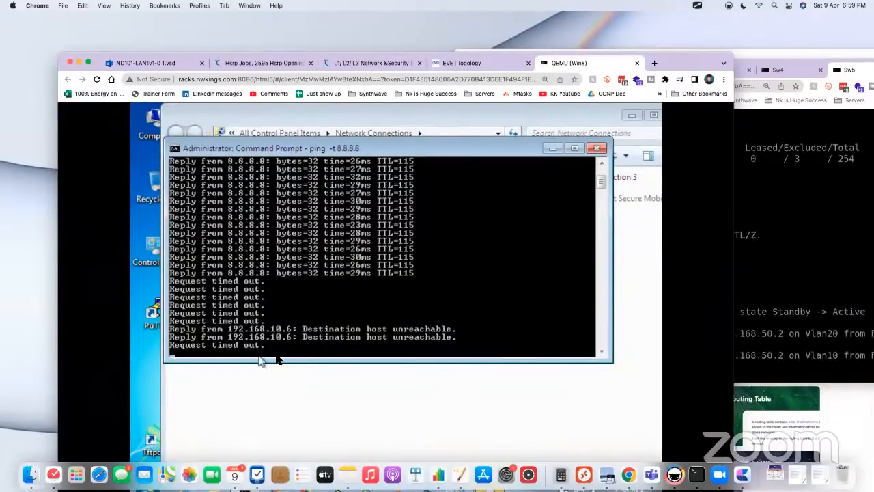
click(462, 66)
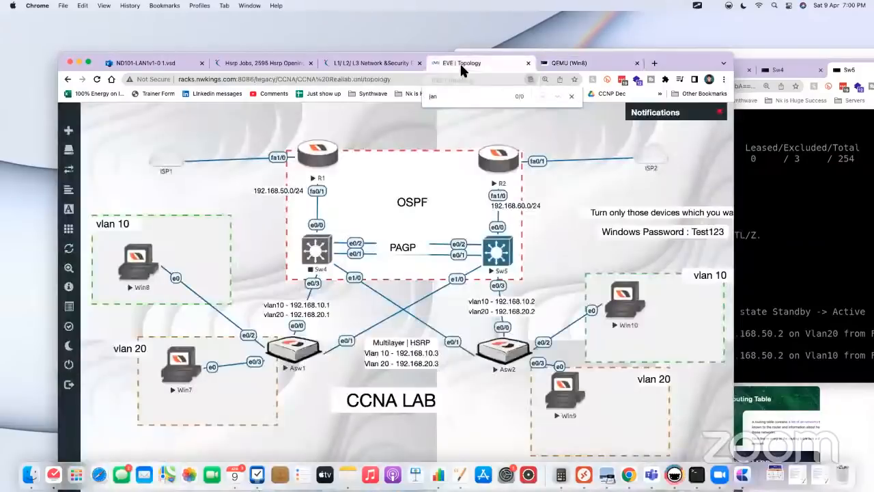
Step: Open Sw5's console from the topology, leave DHCP configuration mode and display the full IP routing table
click(498, 260)
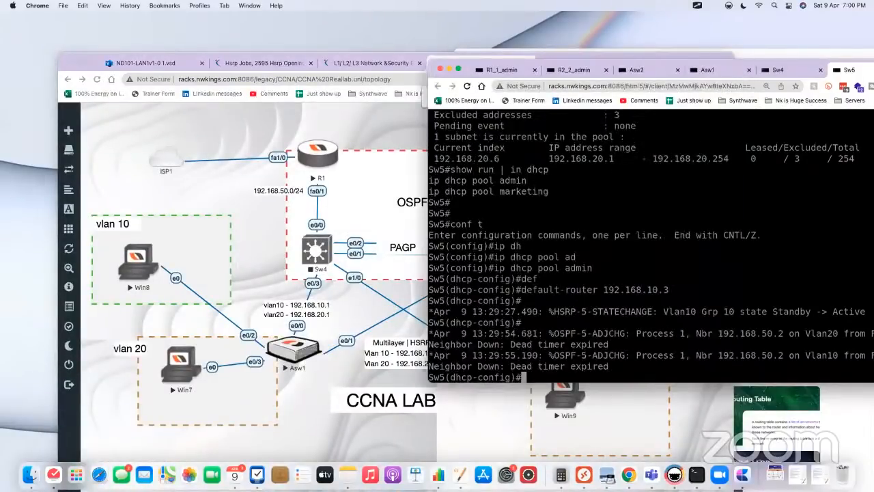
text(end)
key(Return)
key(Return)
text(sh)
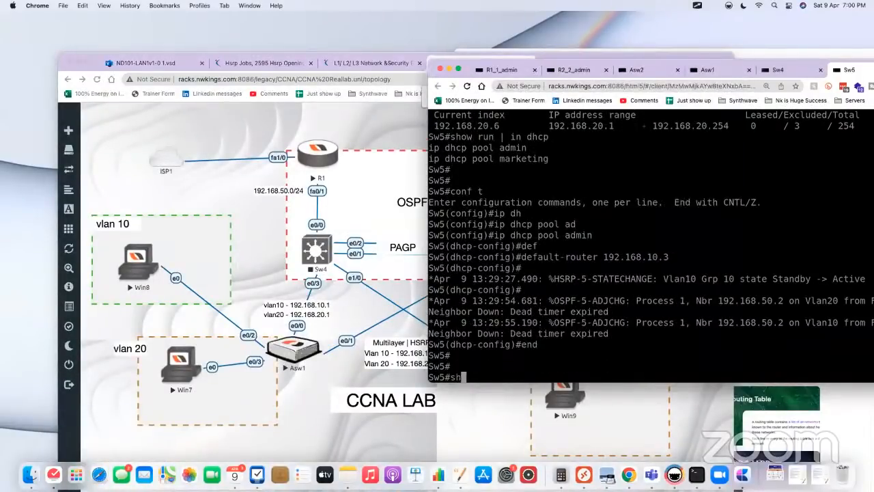
text(ow ip ro)
key(Tab)
key(Return)
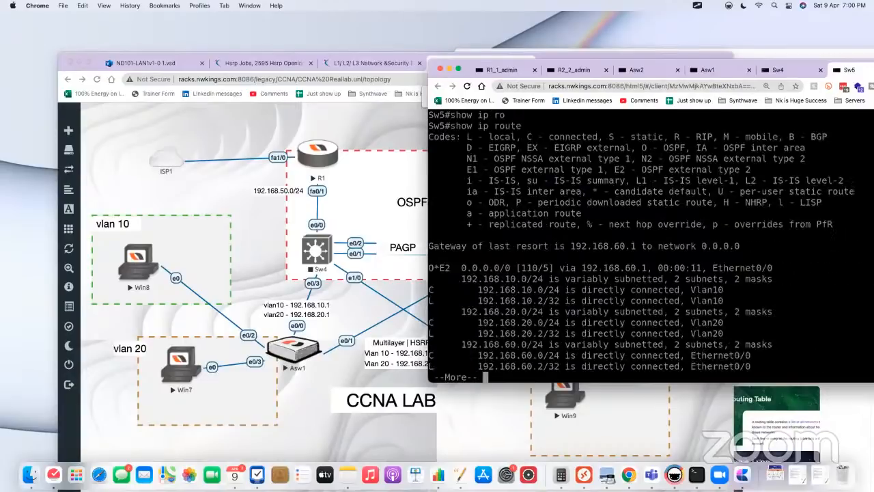
key(space)
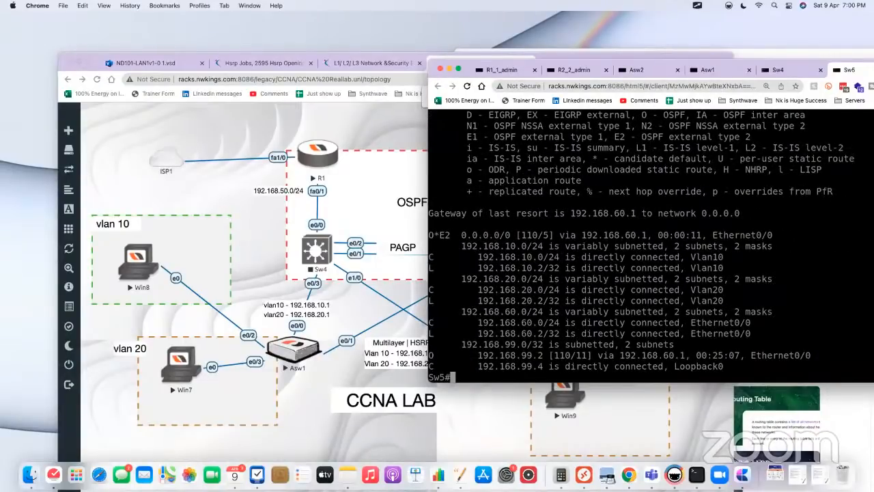
Step: Move the Sw5 console window aside to uncover R2, Sw5 and their links in the topology
click(274, 274)
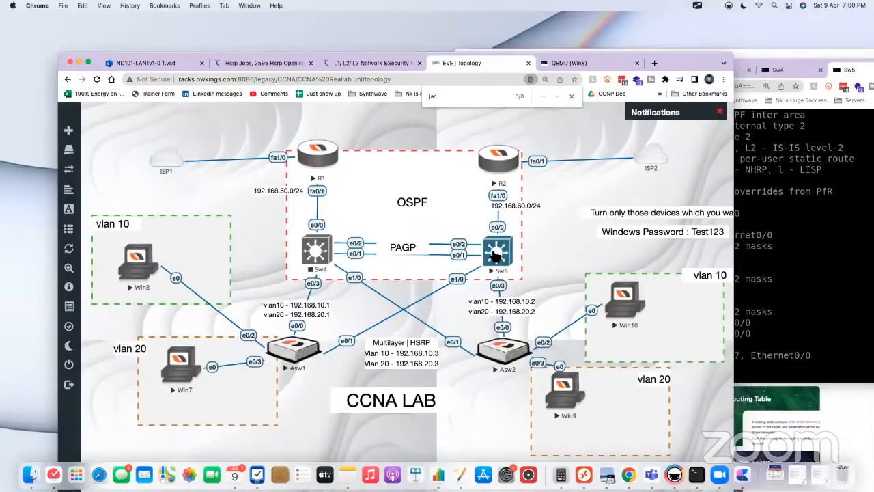
click(495, 255)
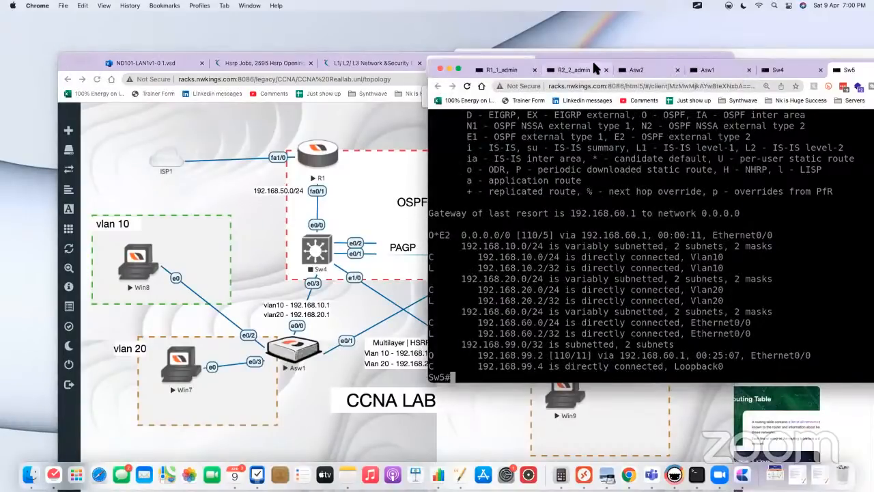
drag(594, 68, 654, 64)
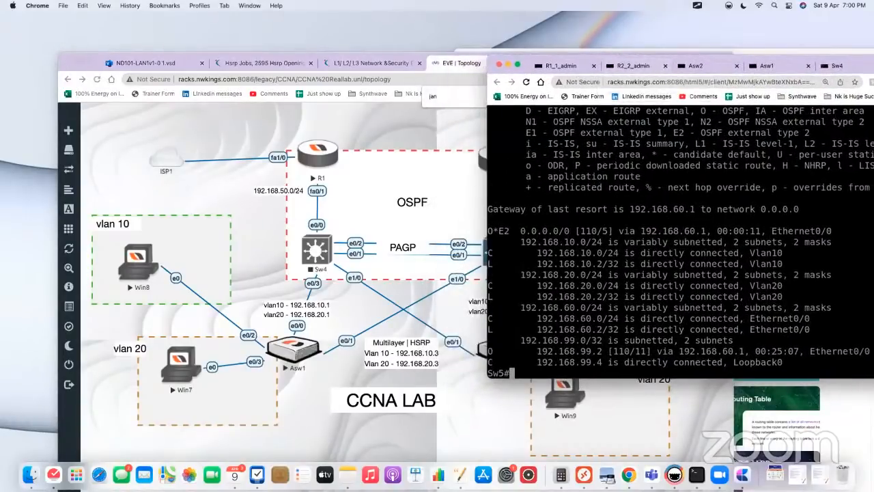
click(457, 199)
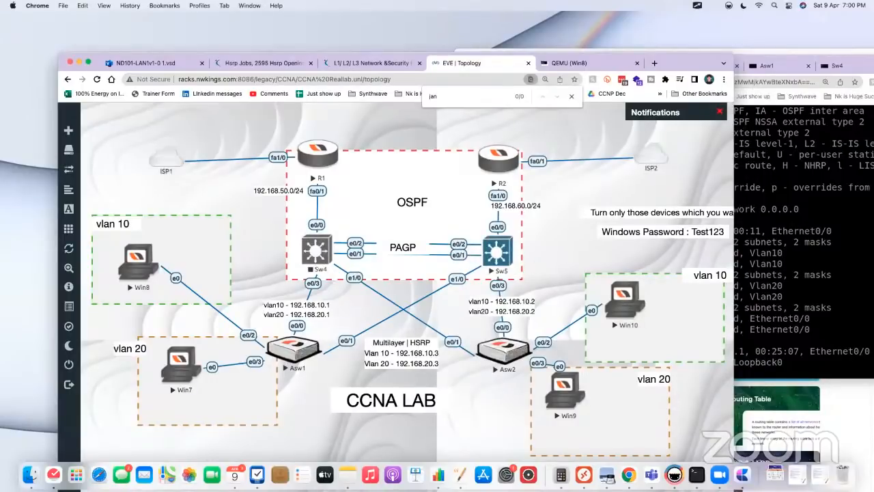
click(774, 253)
drag(557, 58, 635, 55)
Step: Enter global configuration mode on Sw5 and start an interface command
text(c)
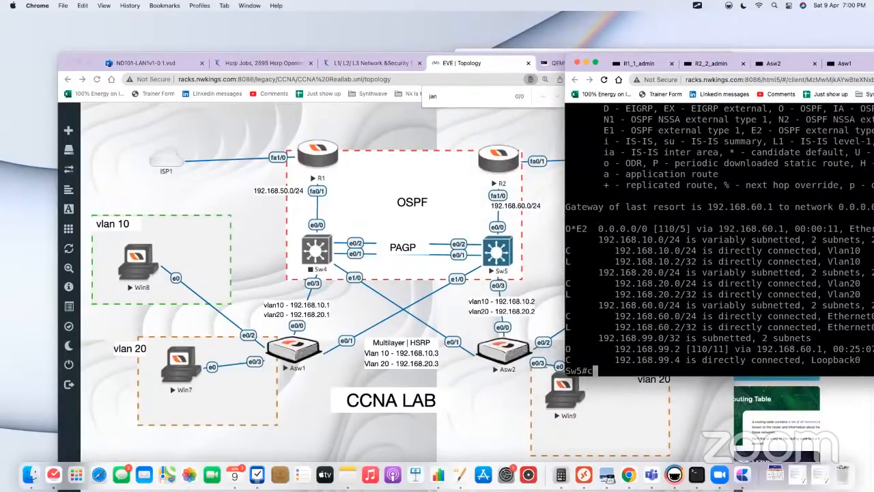
text(onf t)
key(Return)
text(int)
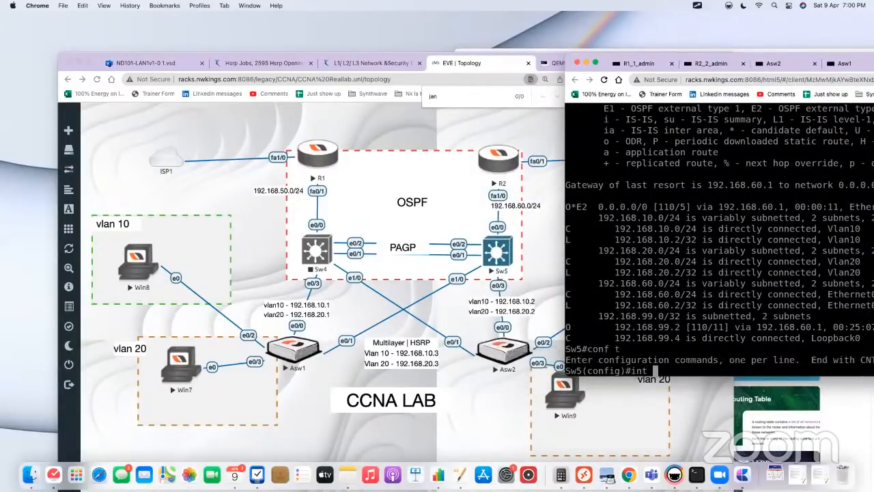
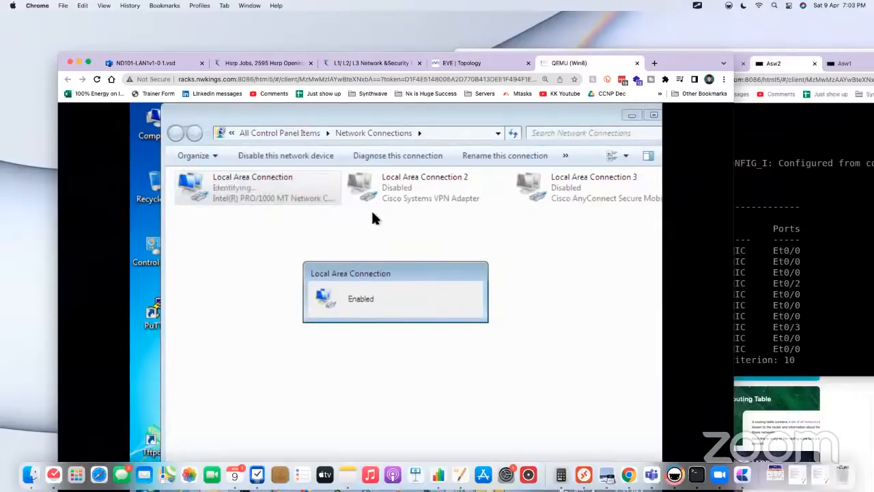
Step: Open a command prompt on Win8 and ping 8.8.8.8
right_click(277, 198)
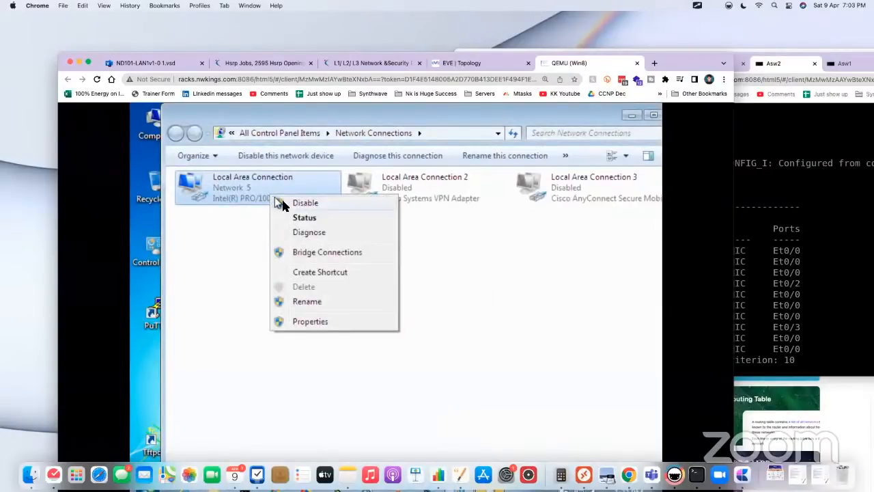
click(229, 211)
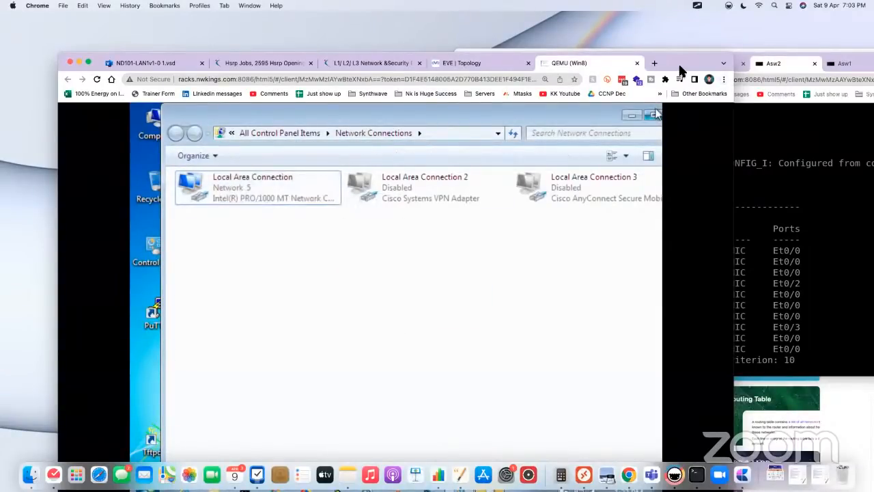
drag(679, 70, 697, 39)
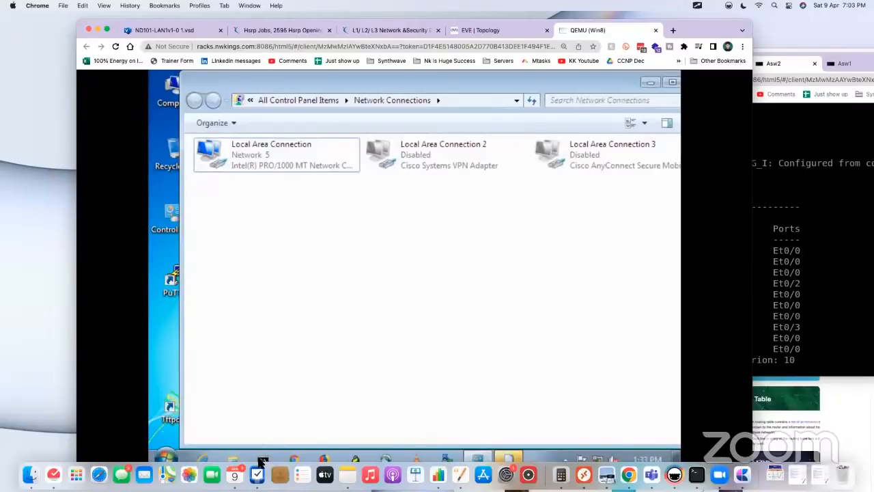
click(262, 460)
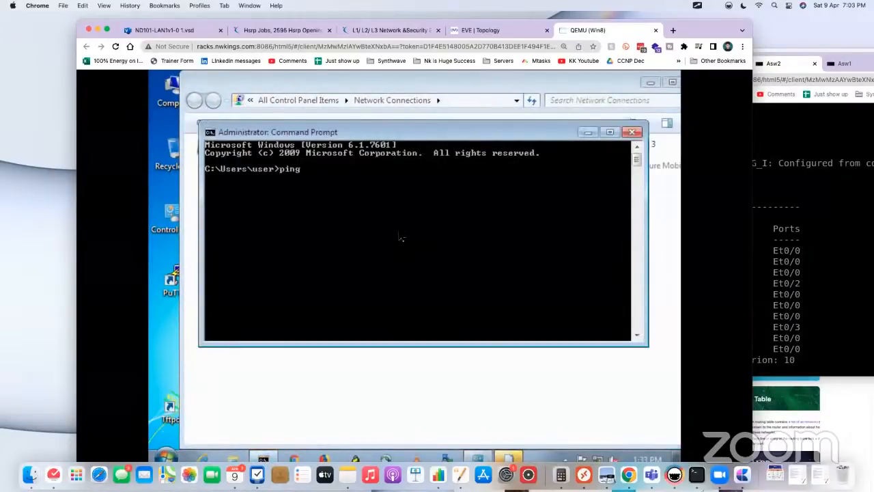
text(ping 8.8.8.8)
key(Return)
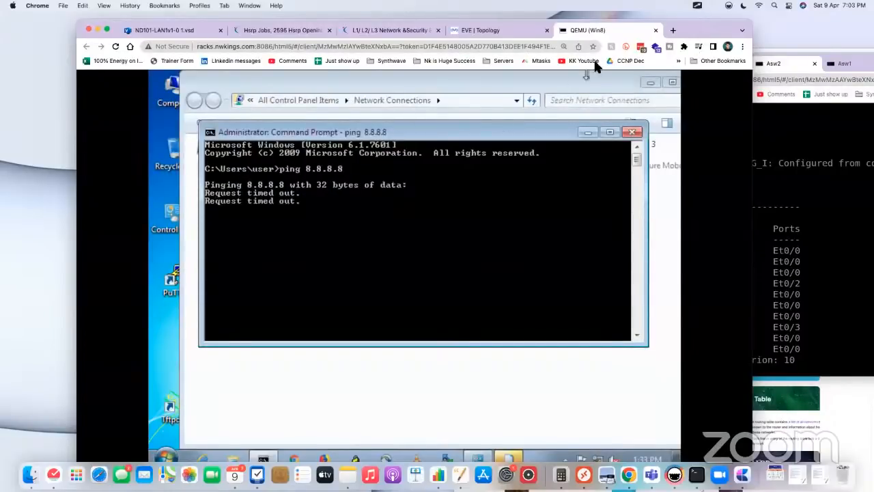
Step: Open Sw5's console from the topology and display its full IP routing table
drag(698, 41, 708, 63)
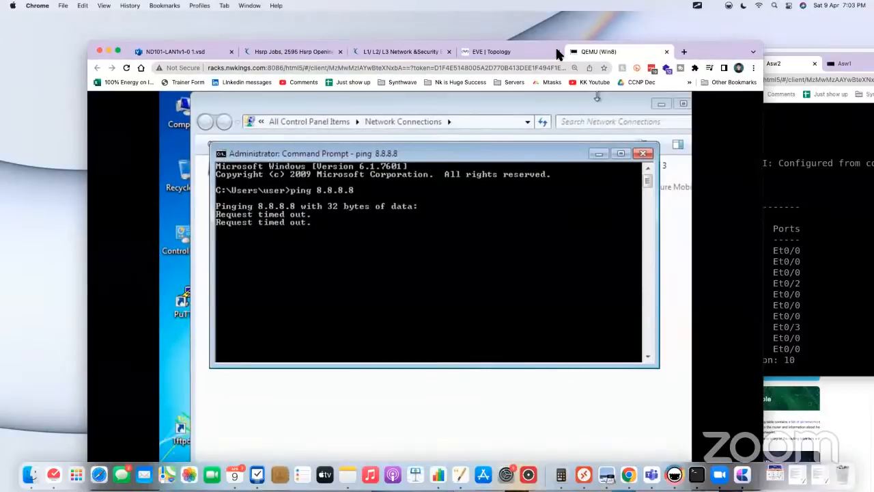
click(504, 55)
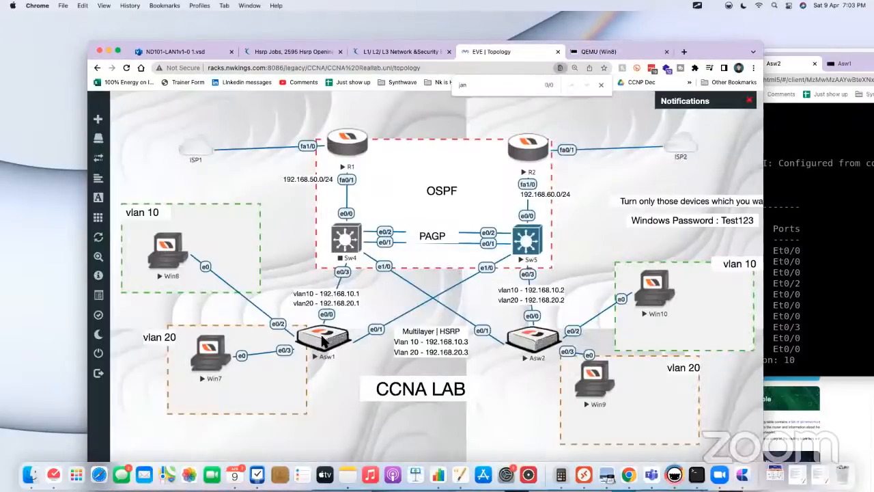
click(527, 242)
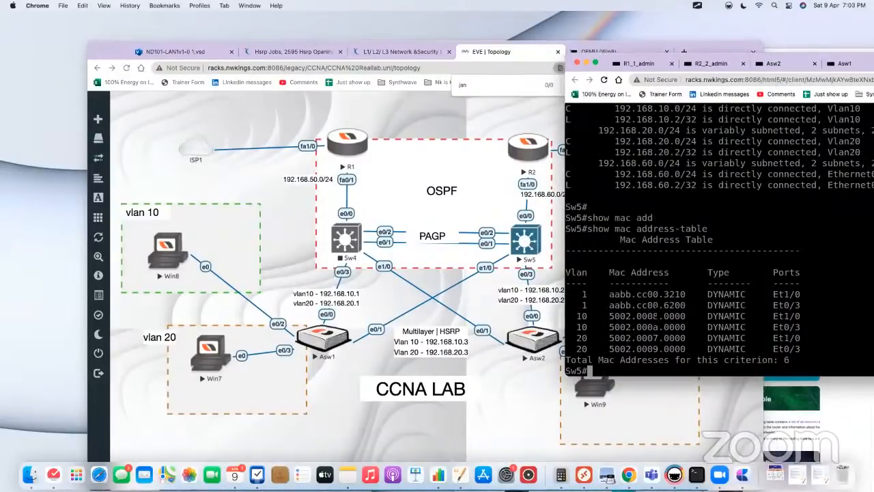
text(show ip )
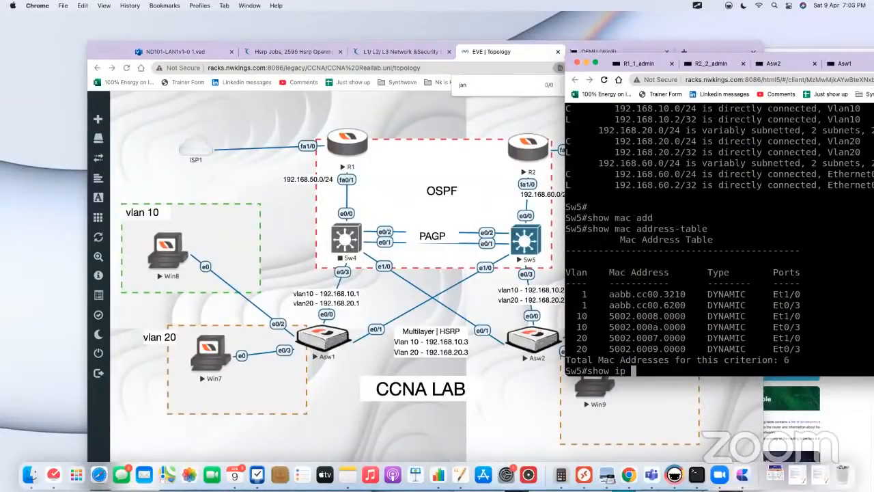
text(ro)
key(Tab)
key(Return)
key(space)
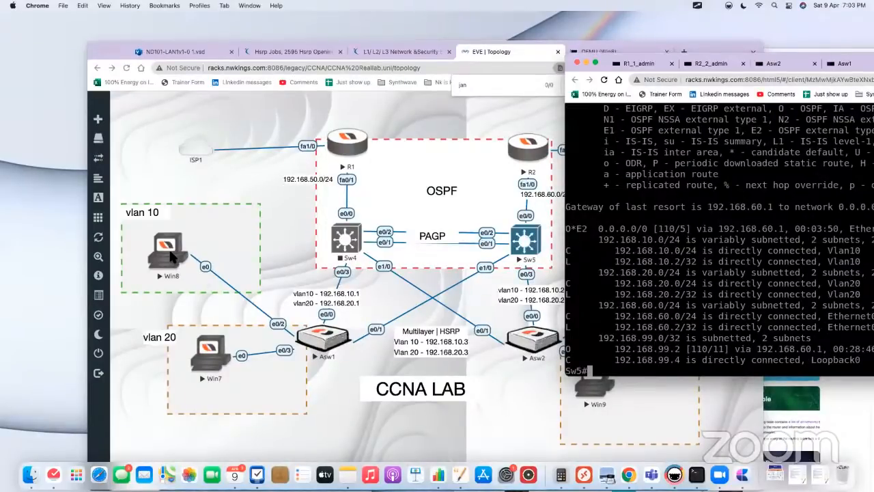
Step: Return to Win8, close the command prompt and open the network connection details of Local Area Connection
click(171, 256)
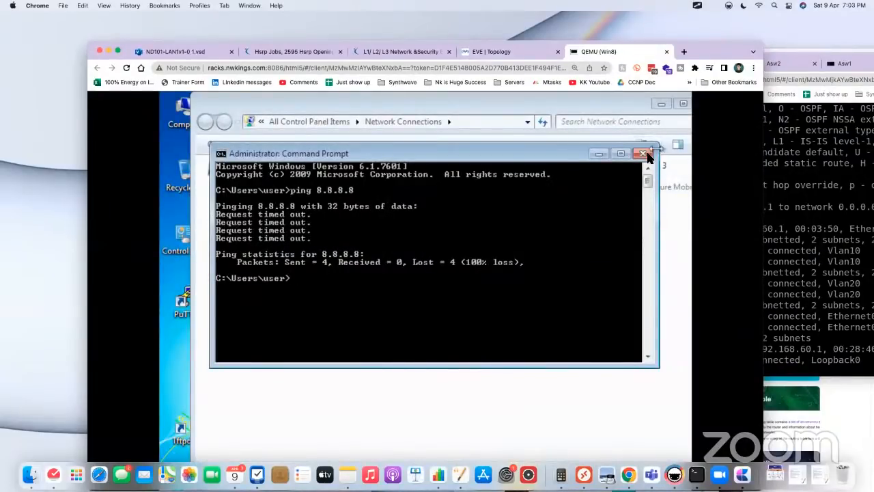
click(644, 153)
right_click(277, 167)
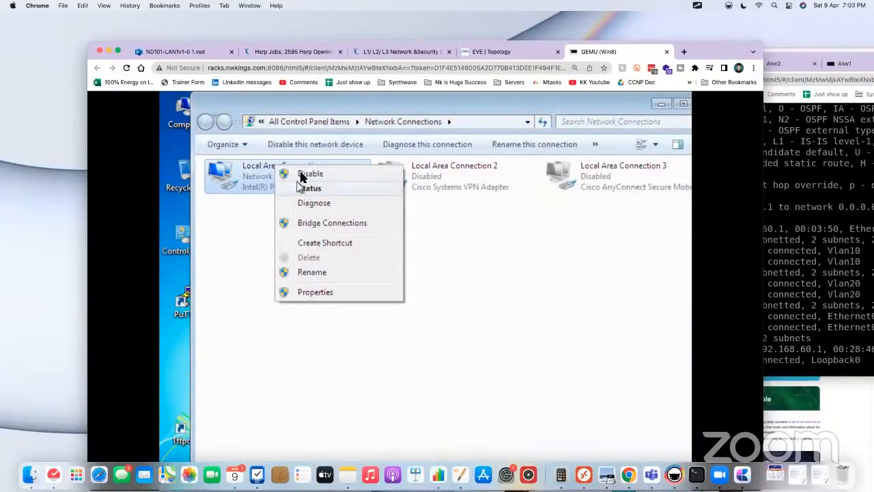
click(314, 190)
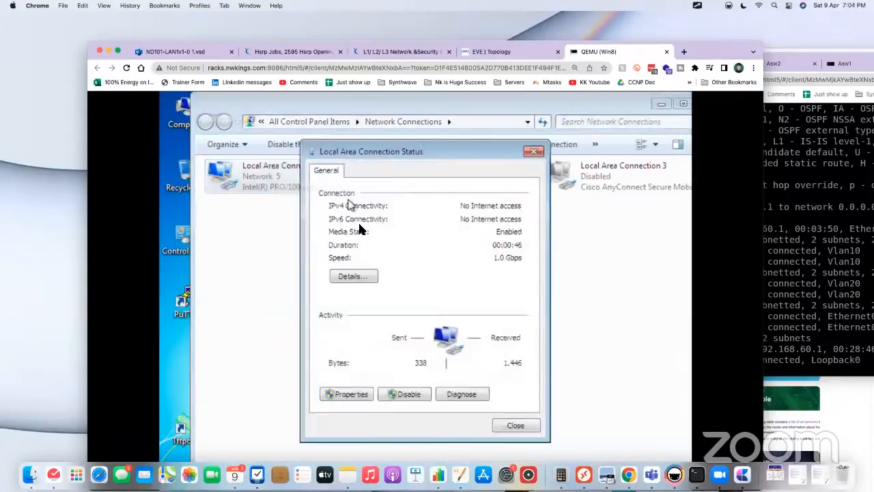
click(350, 277)
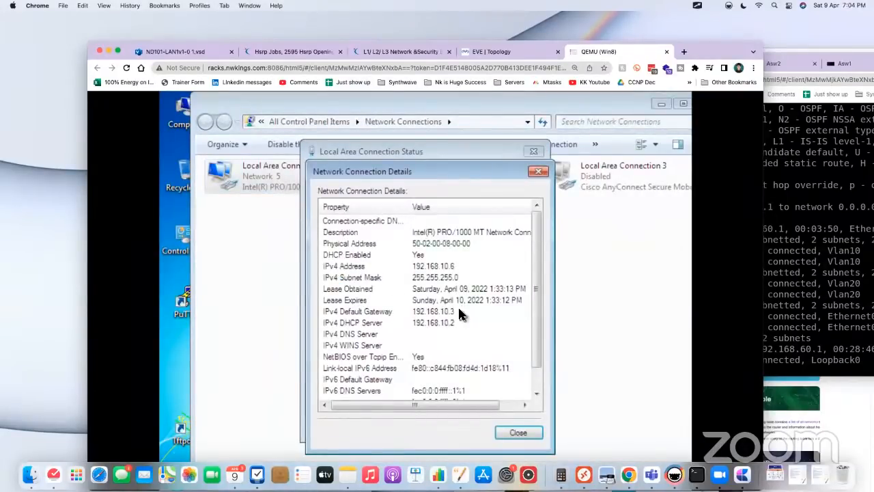
Step: Check the IPv4 default gateway, DHCP server and address entries, and close the details and status windows
click(457, 313)
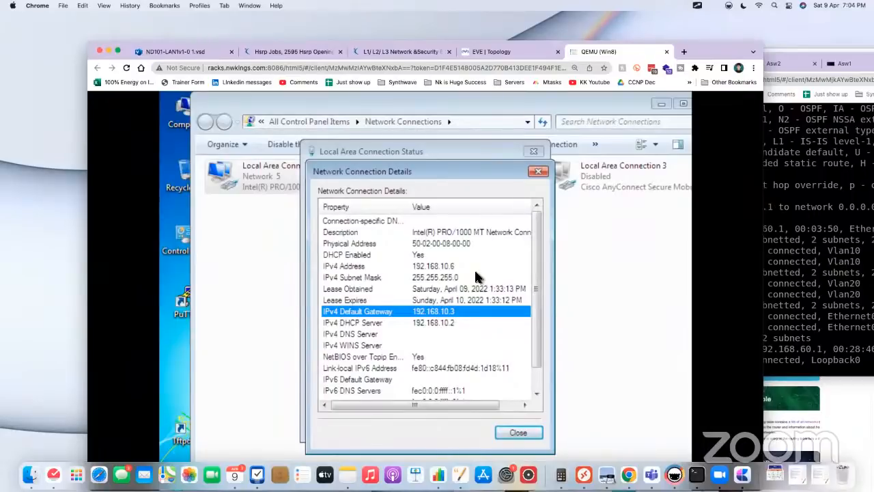
click(456, 324)
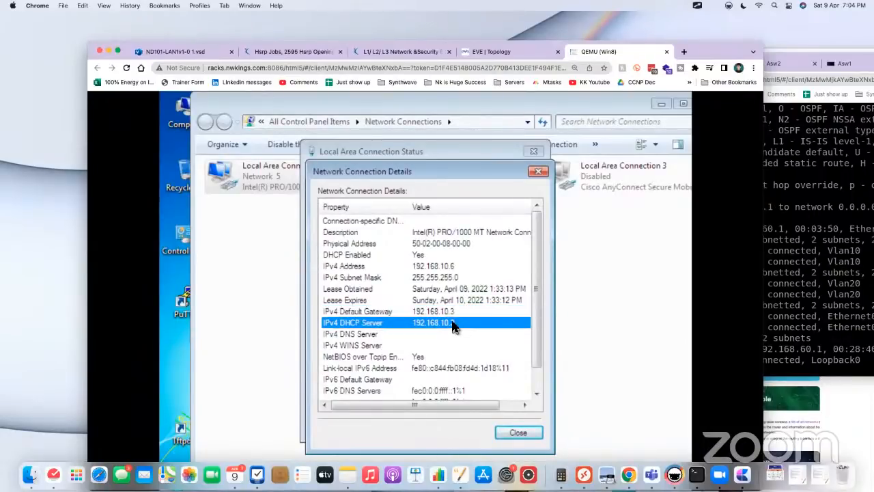
key(Up)
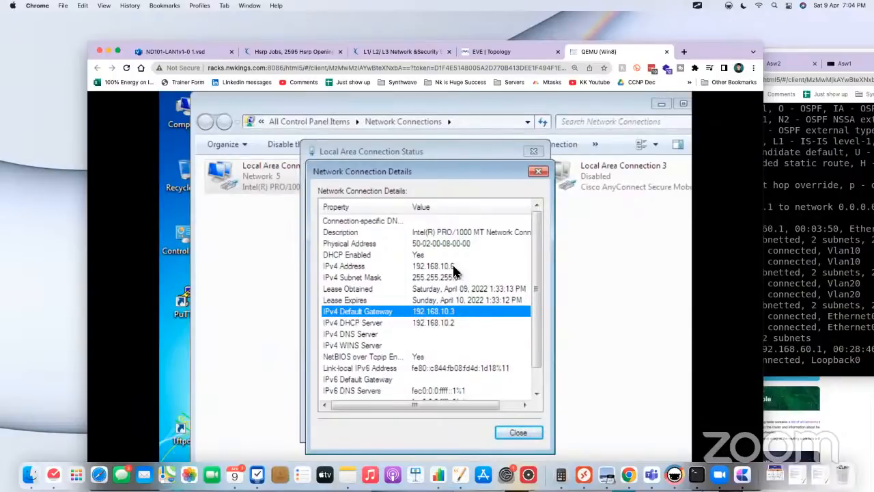
click(454, 266)
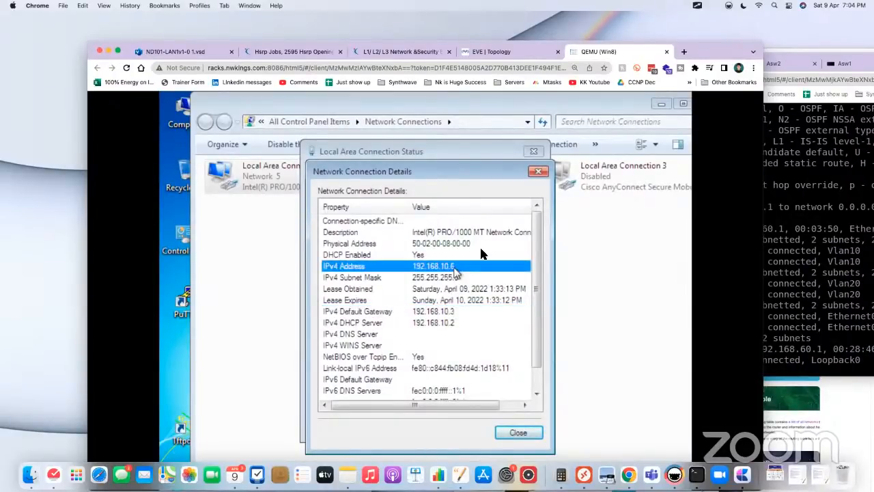
click(539, 172)
click(533, 151)
Step: Move the Sw5 console window to show its routing table at full width, and return to the lab topology
click(813, 211)
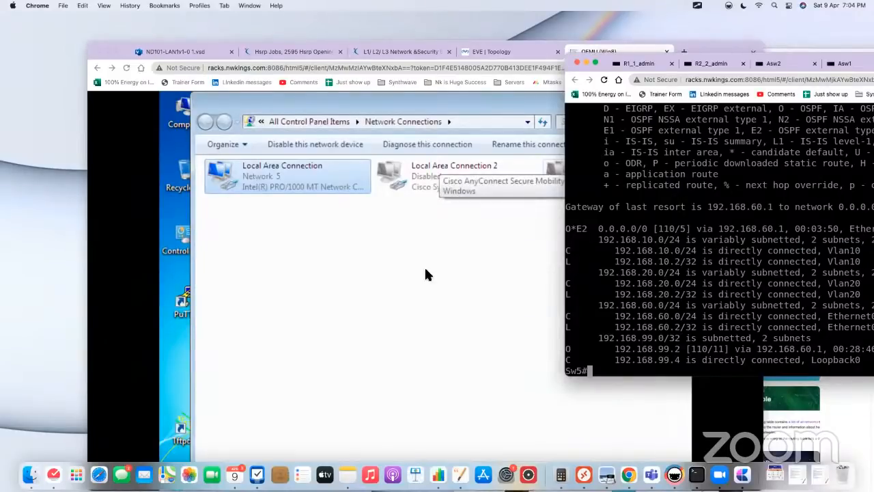
click(559, 282)
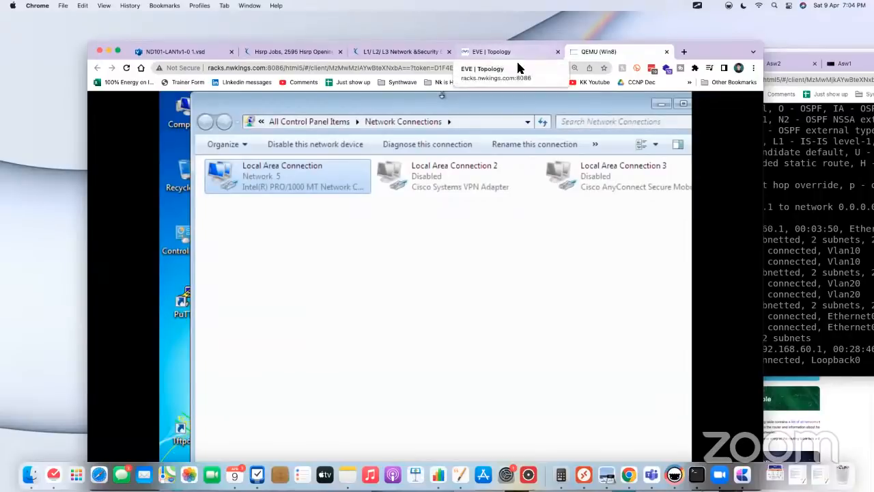
click(781, 152)
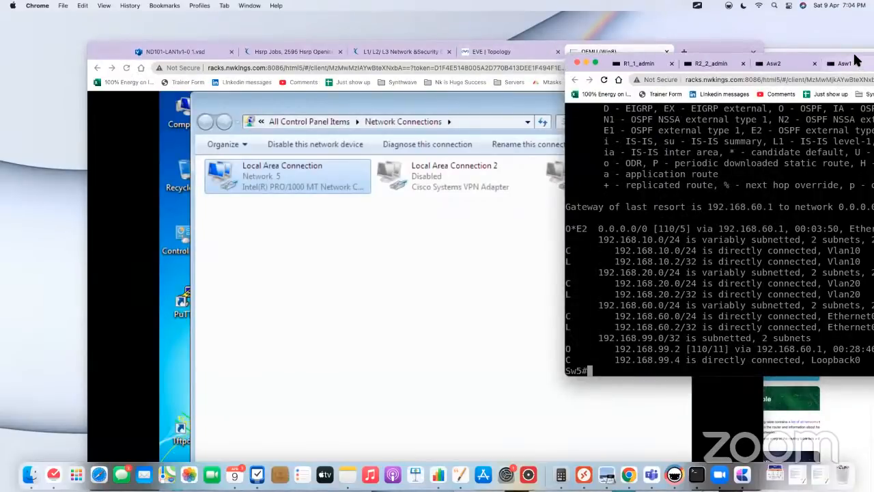
drag(853, 55, 689, 53)
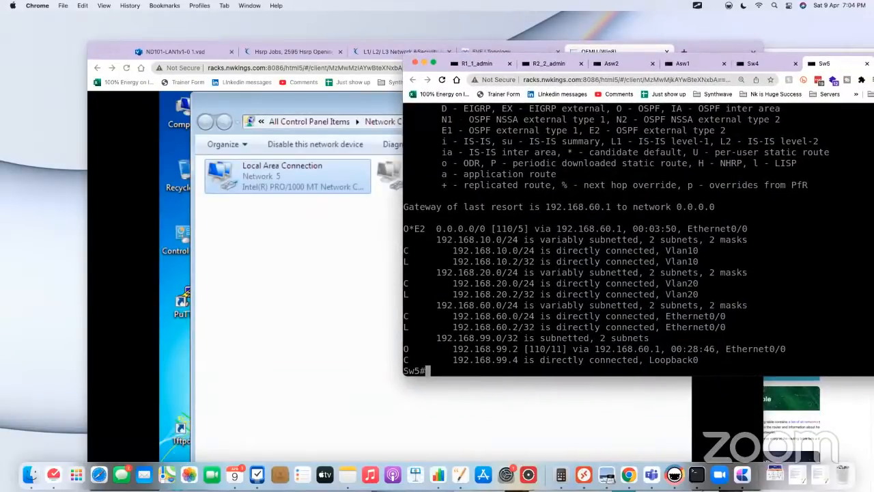
click(493, 50)
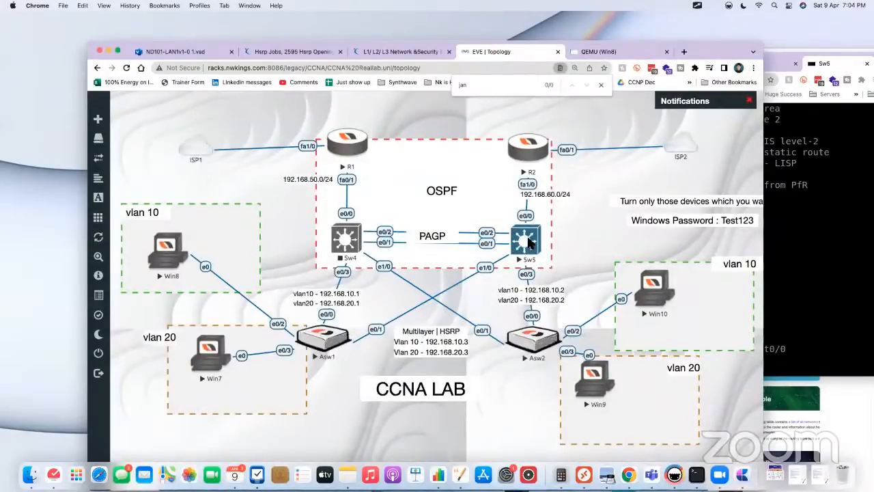
Step: Display the DHCP section of Sw5's running configuration with show run | section dhcp
click(815, 253)
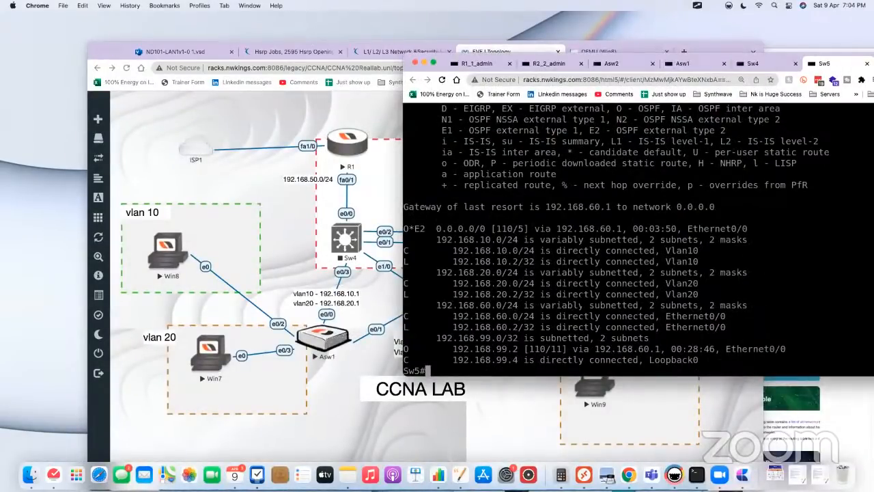
text(show run )
text(| se)
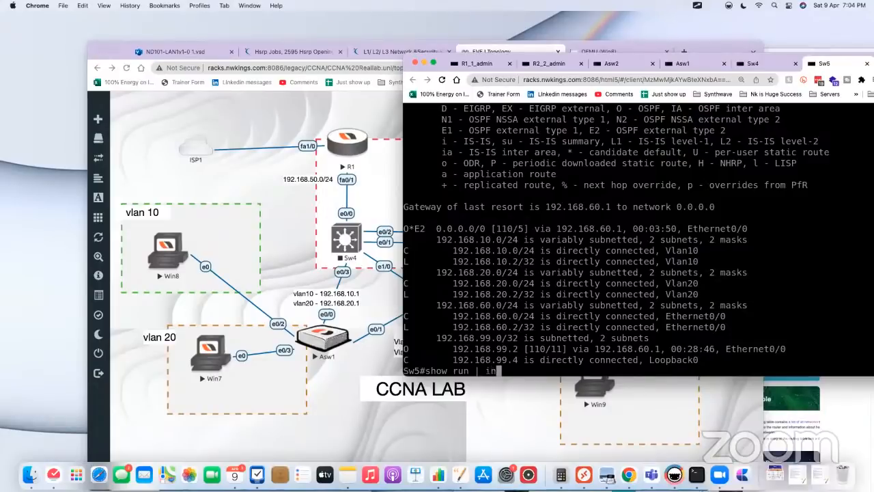
text(ction dhcp)
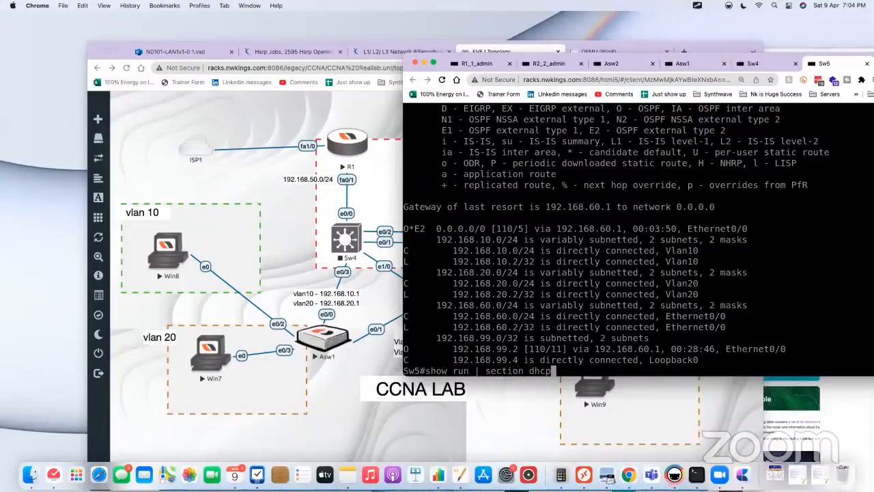
key(Return)
Step: Enter configuration of the DHCP pool admin on Sw5 and set its DNS server to 8.8.8.8
key(Return)
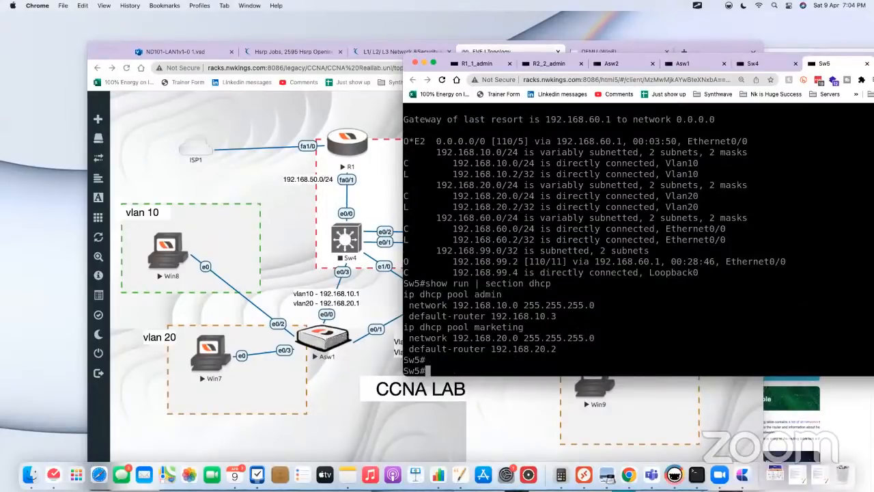
text(conf t)
key(Return)
text(ig)#i)
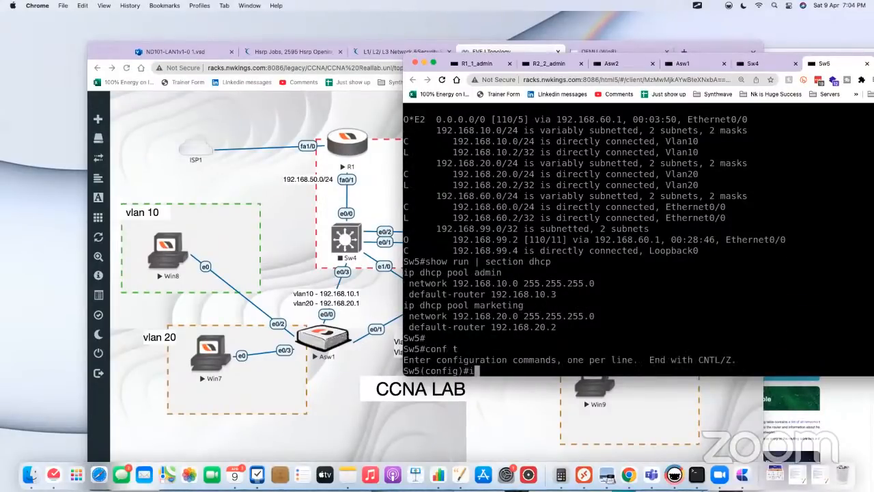
text(p dhc)
key(Tab)
text(p p)
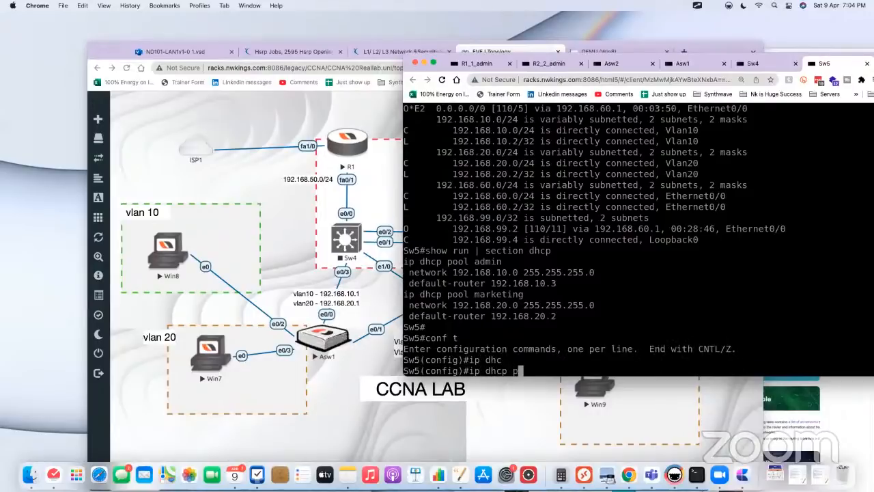
text(ool admin)
key(Return)
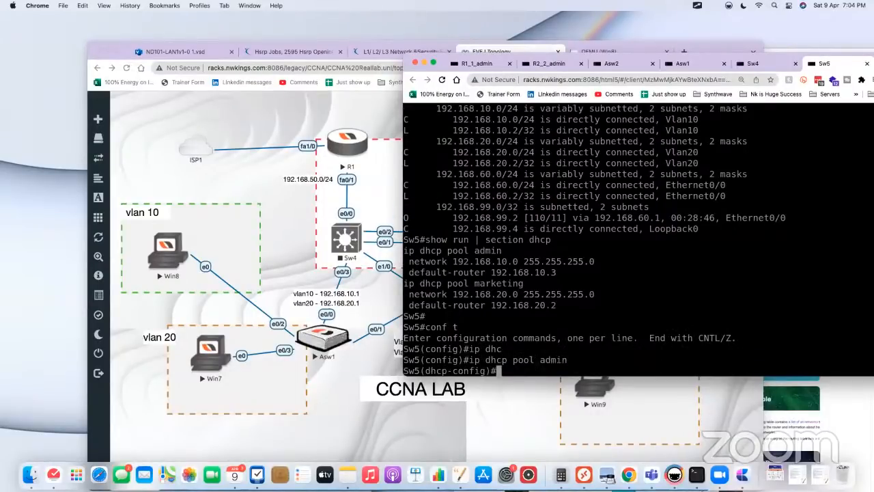
text(dn)
key(Tab)
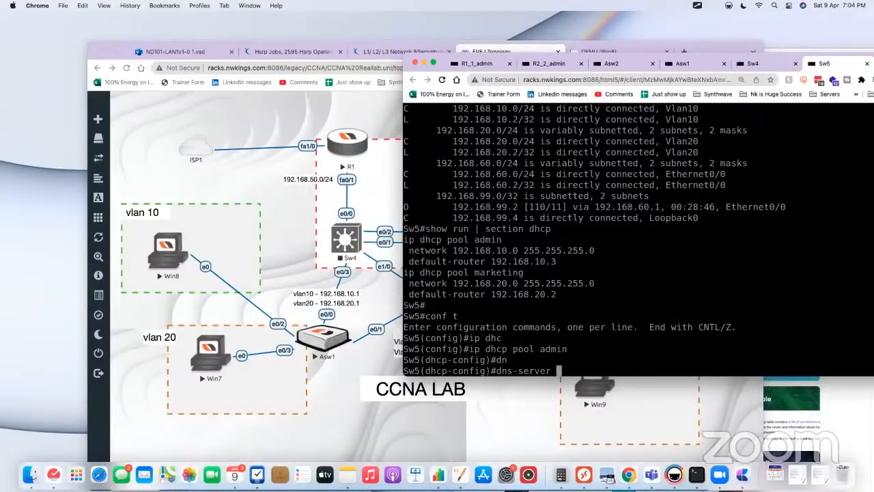
text(8.8.8.8)
key(Return)
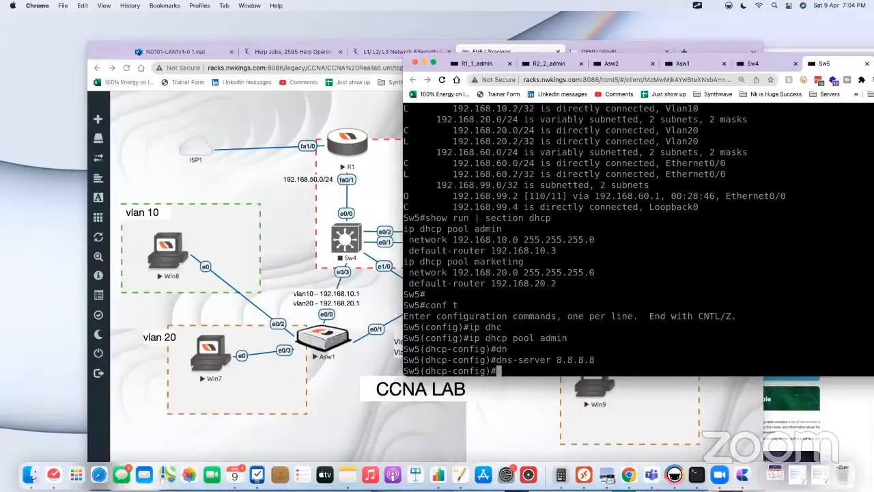
Step: Enter the DNS server 4.4.4.4 for the DHCP pool admin on Sw5
key(Up)
key(BackSpace)
key(BackSpace)
key(BackSpace)
key(BackSpace)
key(BackSpace)
key(BackSpace)
key(BackSpace)
text(3.3)
key(BackSpace)
key(BackSpace)
key(BackSpace)
text(4.4.4.4)
key(Return)
key(Return)
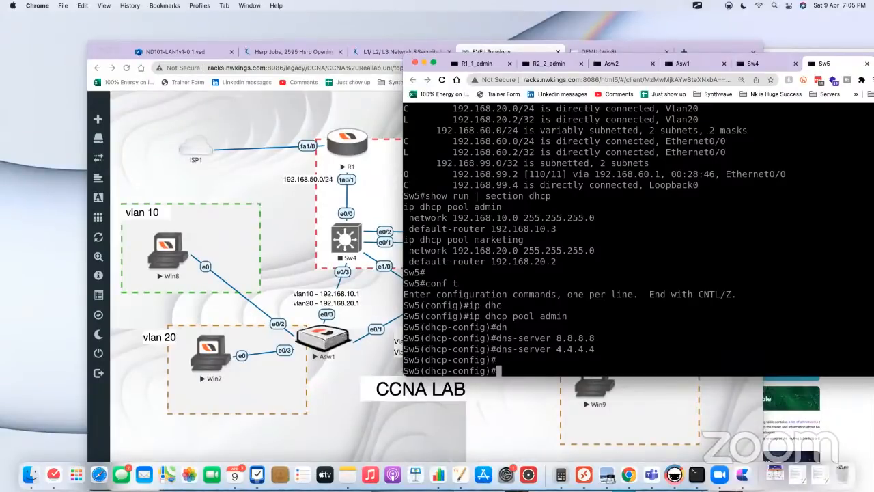
Step: Open the Win8 desktop and disable and re-enable its Local Area Connection adapter
click(160, 242)
click(172, 253)
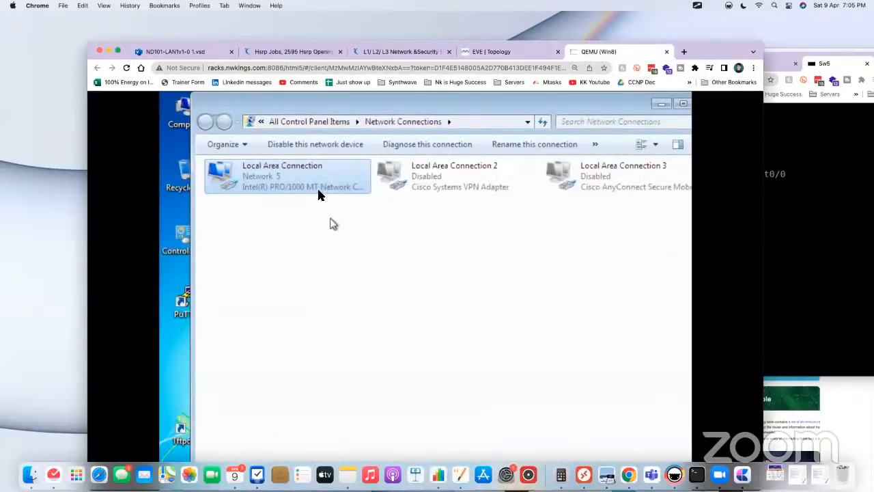
right_click(307, 181)
click(321, 186)
right_click(264, 179)
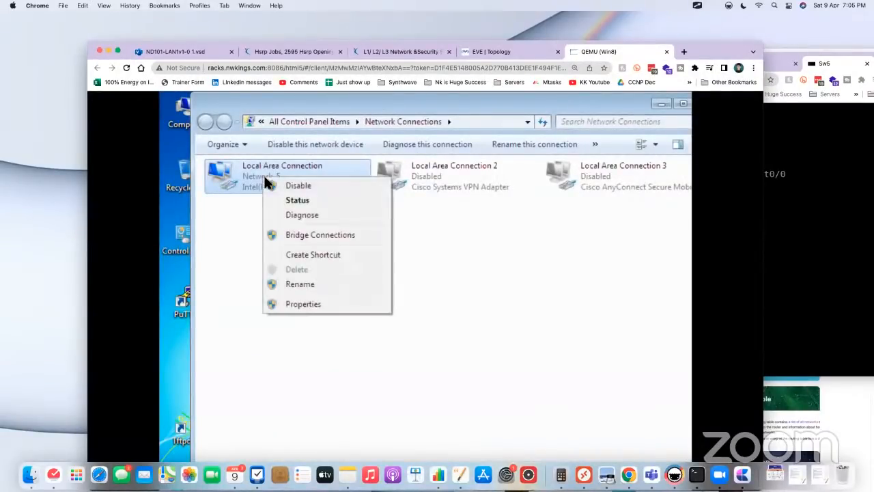
click(406, 231)
right_click(272, 179)
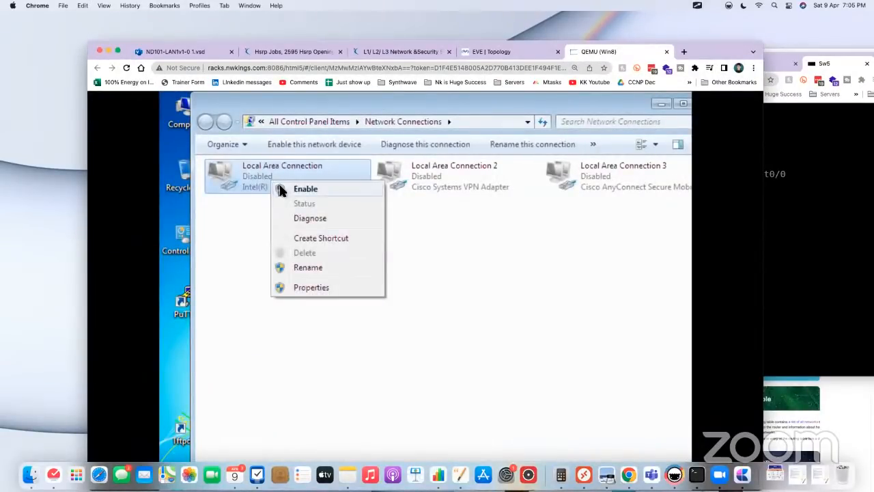
click(294, 188)
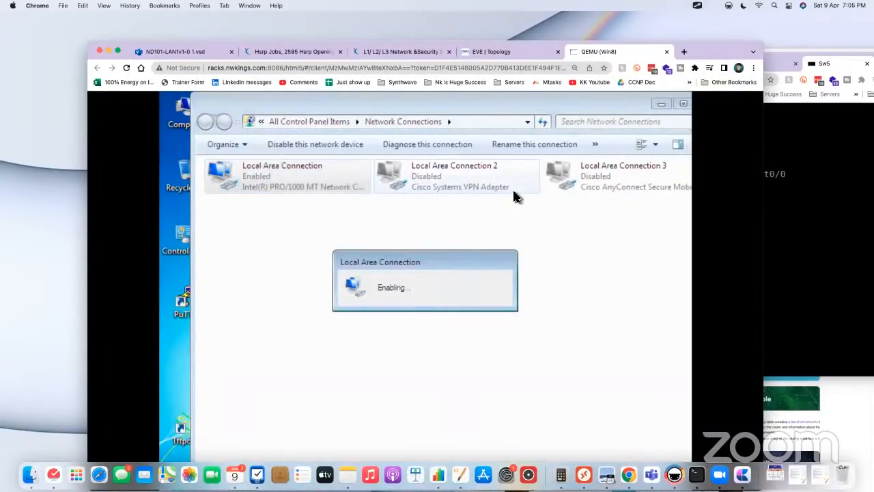
Step: Ping 8.8.8.8 from a command prompt on Win8 and return to the lab topology
drag(716, 54, 721, 41)
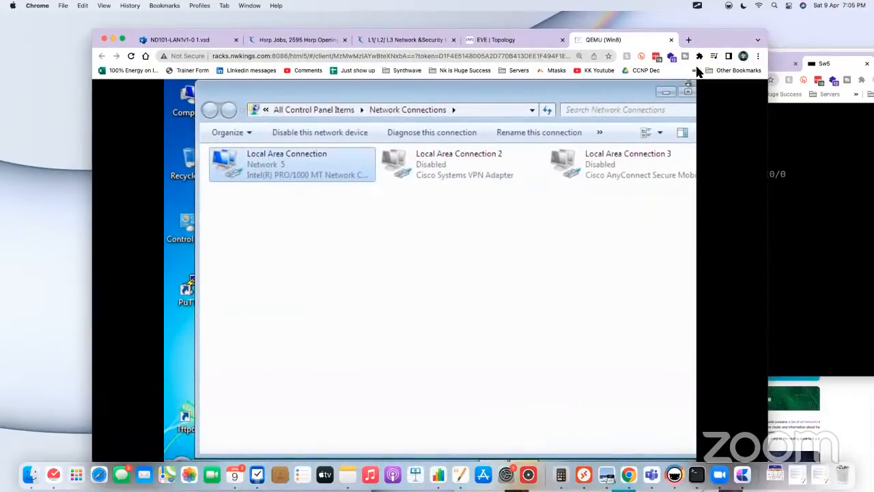
click(342, 257)
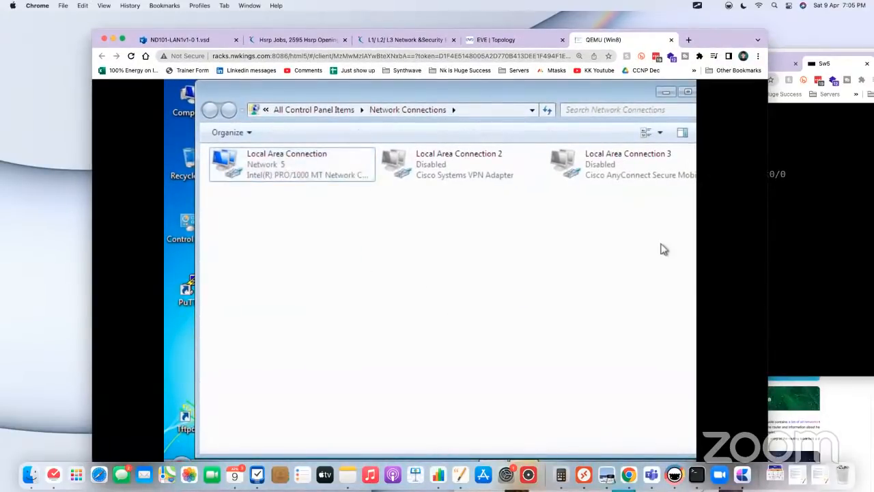
drag(731, 39, 733, 22)
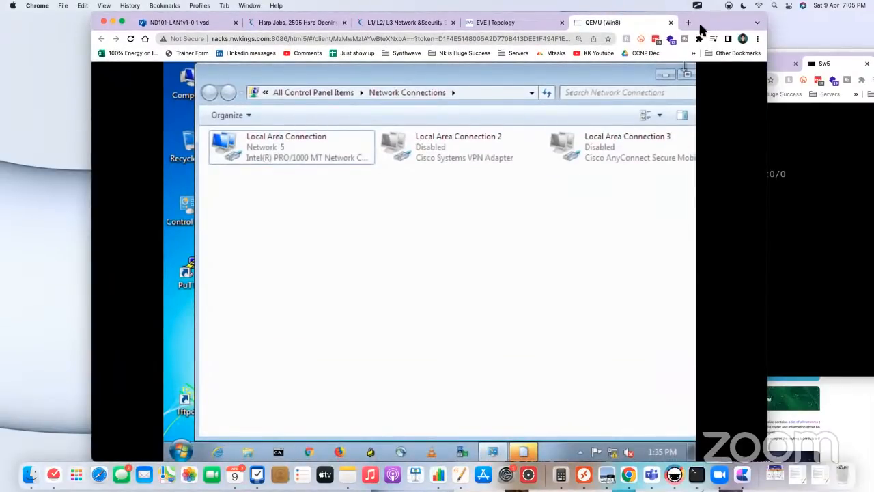
drag(709, 23, 732, 25)
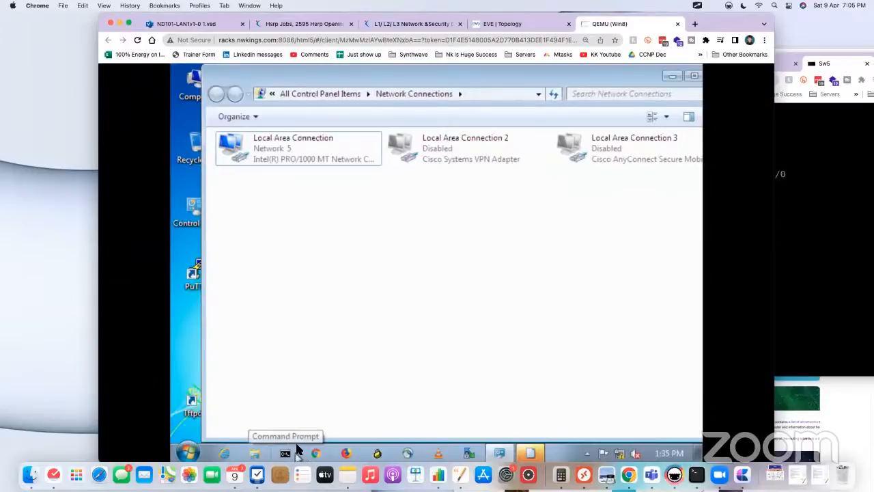
right_click(275, 153)
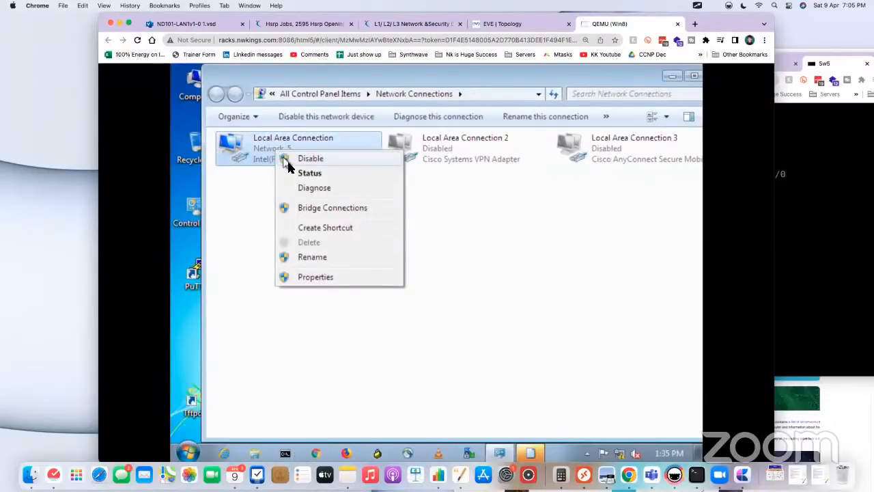
click(507, 332)
click(294, 451)
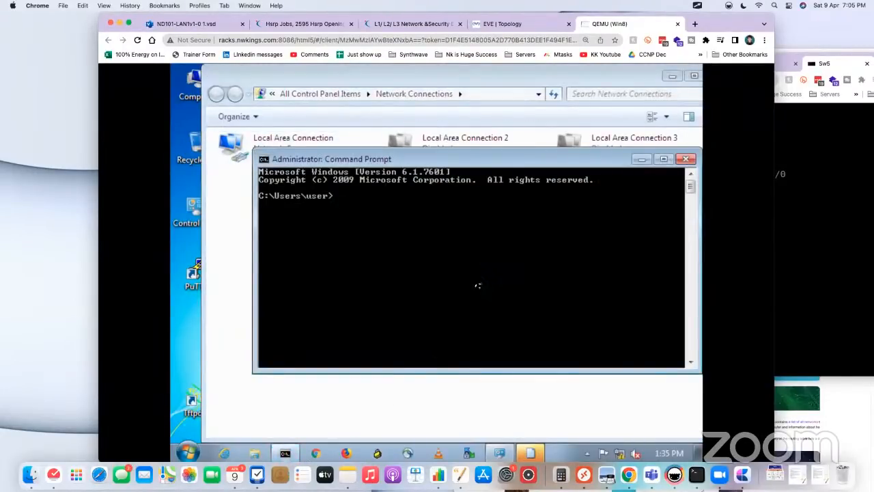
text(ping 8.8.8.8)
key(Return)
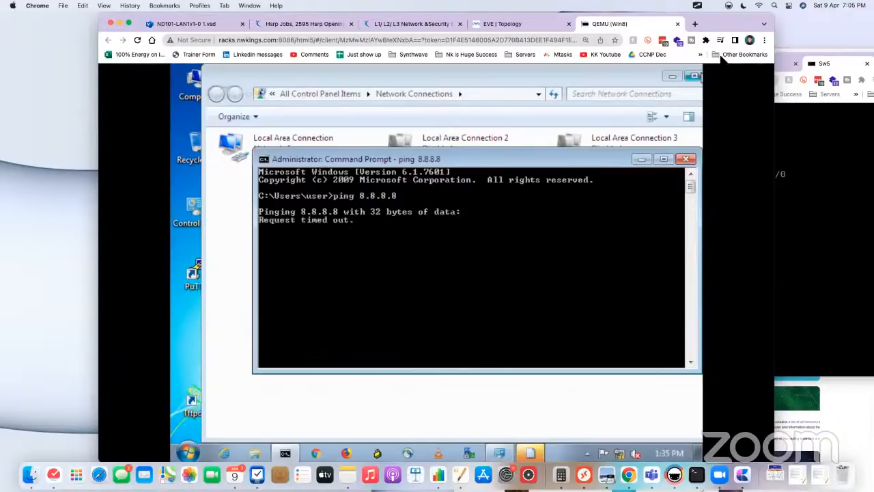
drag(727, 25, 727, 41)
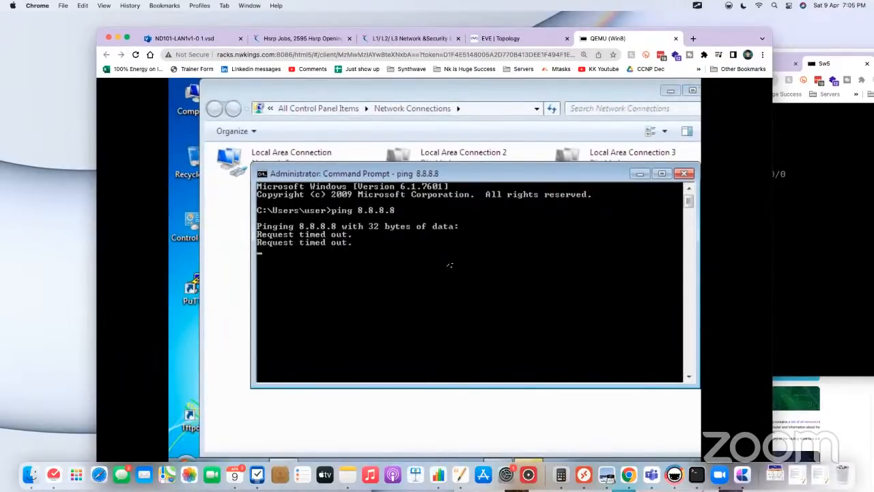
click(535, 37)
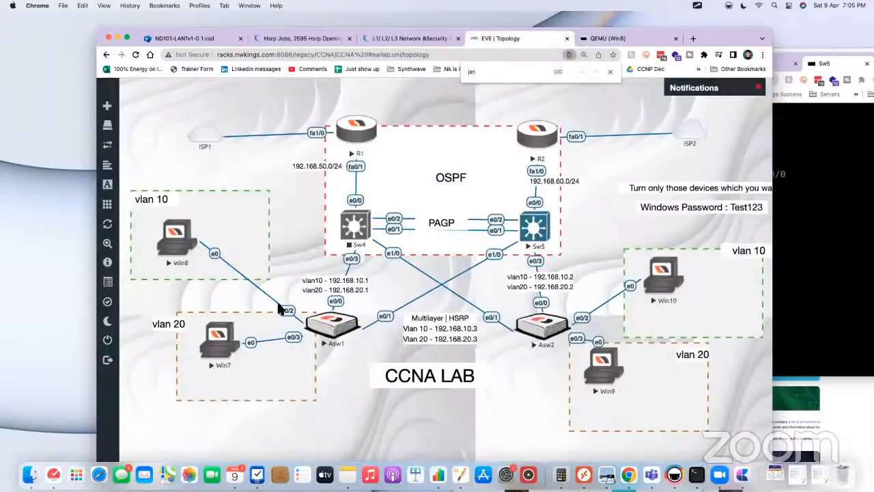
Step: Return to the Sw5 console and end its DHCP pool configuration
click(540, 229)
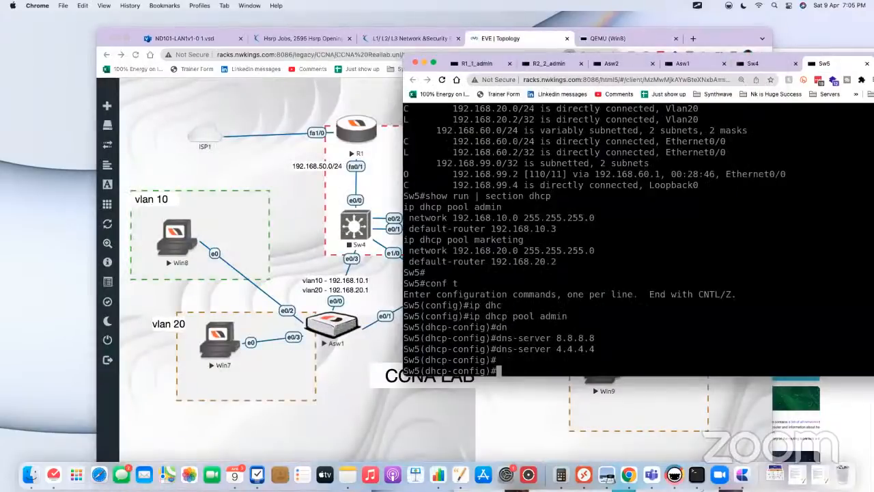
text(end)
key(Return)
key(Return)
key(Return)
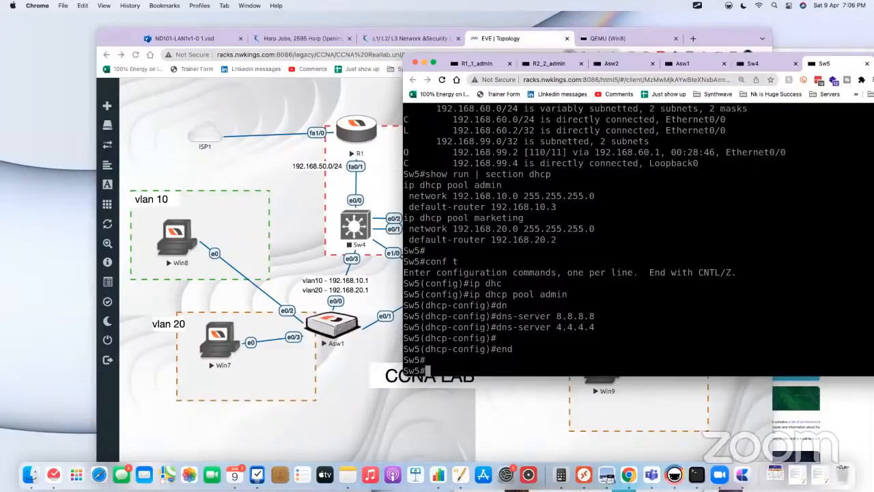
Step: Display Sw5's routing table with show ip route
text(show ip ro)
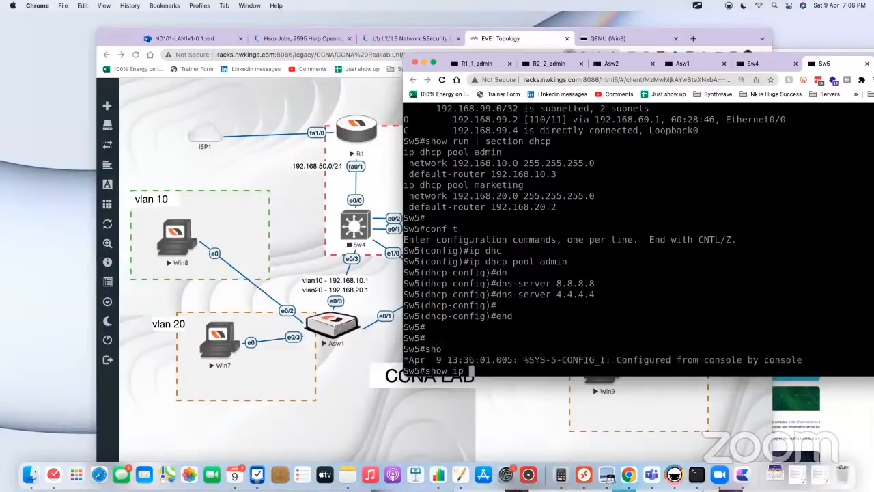
key(Tab)
key(Return)
key(space)
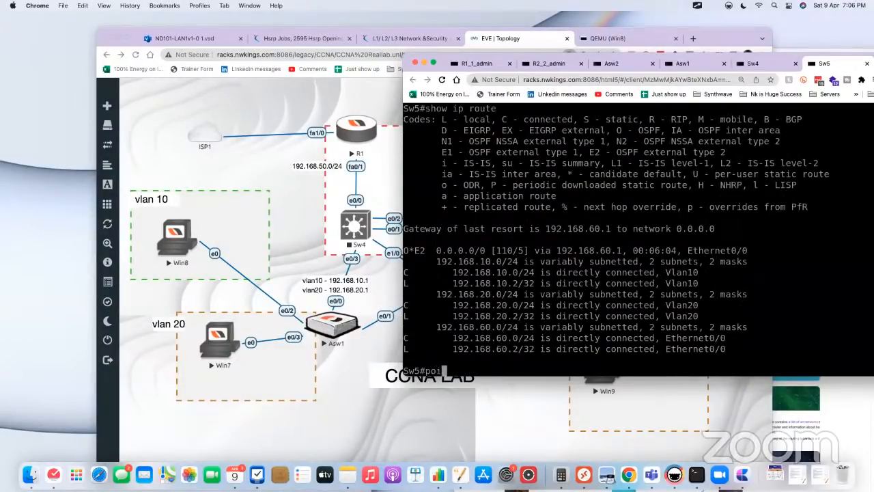
text(ping gogole)
key(Tab)
key(BackSpace)
key(BackSpace)
key(BackSpace)
key(BackSpace)
text(ogl)
key(Tab)
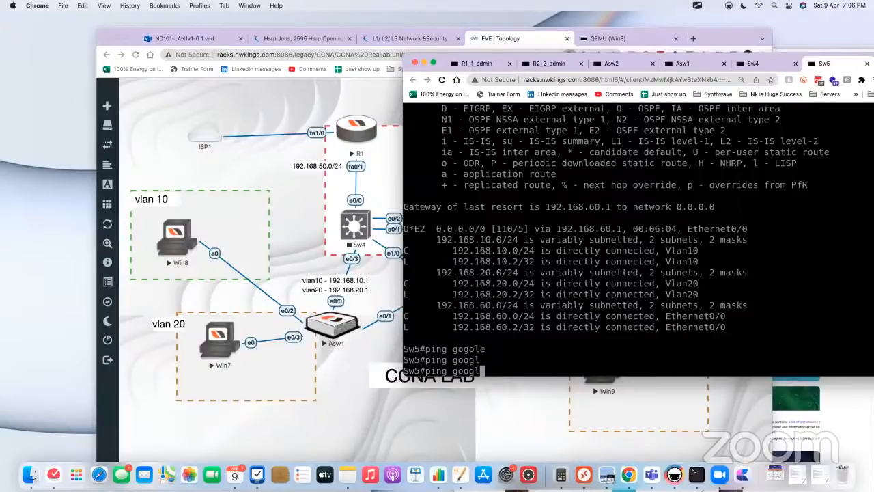
text(e.com)
key(BackSpace)
key(BackSpace)
key(BackSpace)
key(BackSpace)
key(BackSpace)
key(BackSpace)
key(BackSpace)
key(BackSpace)
key(BackSpace)
key(BackSpace)
key(BackSpace)
Step: Enter the beginning of a ping on Sw5 to 8.8.8.8 with the source option
text(8.8.8.8)
click(451, 418)
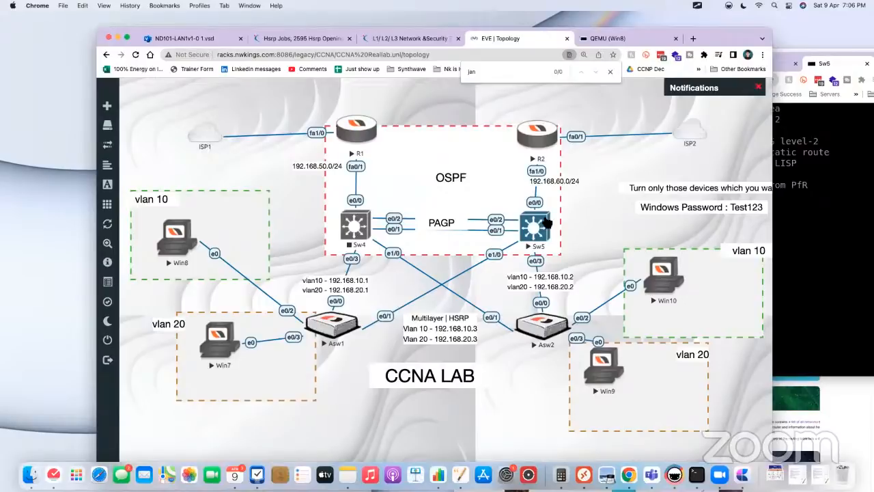
click(535, 230)
text(s)
key(Tab)
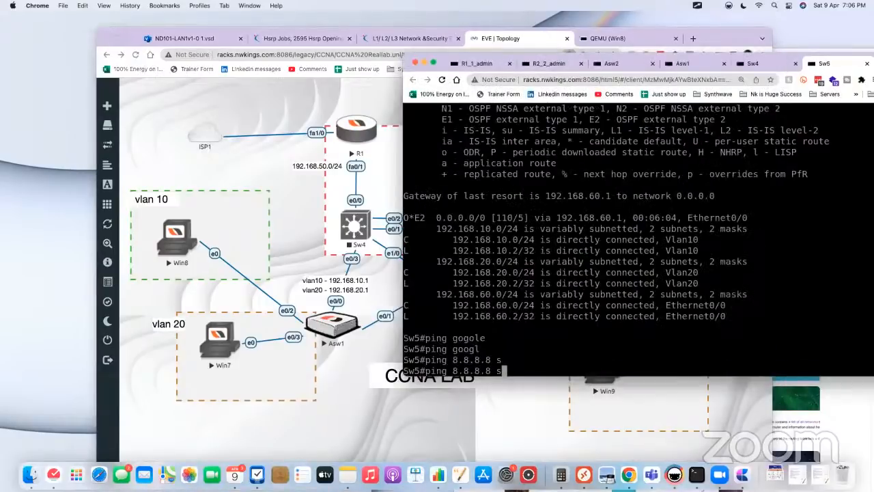
text(i)
key(Tab)
key(BackSpace)
text(ou)
key(Tab)
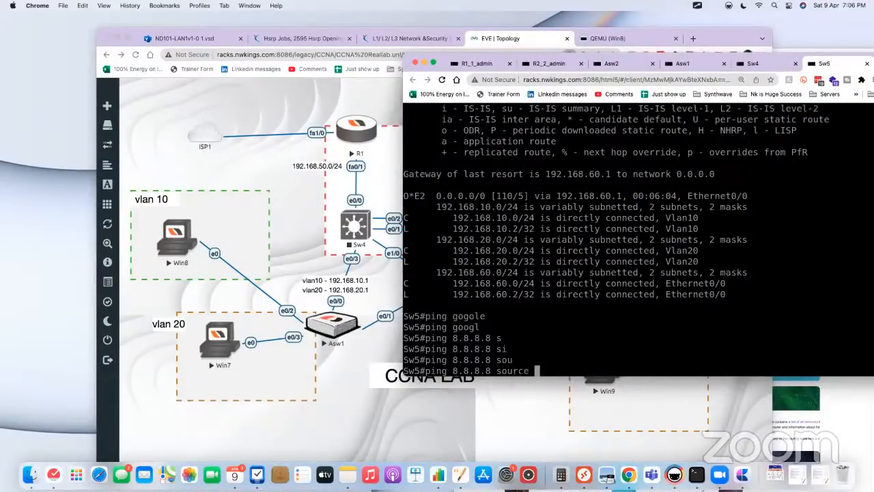
Step: List the interface types that can serve as the source of Sw5's ping to 8.8.8.8
text(cl)
key(Tab)
key(BackSpace)
key(BackSpace)
text(v)
key(Tab)
text(1)
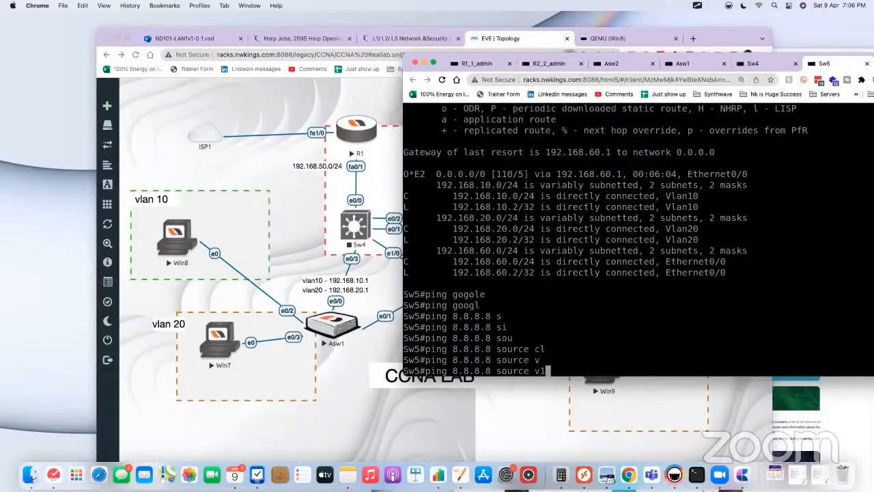
key(BackSpace)
key(BackSpace)
text(?)
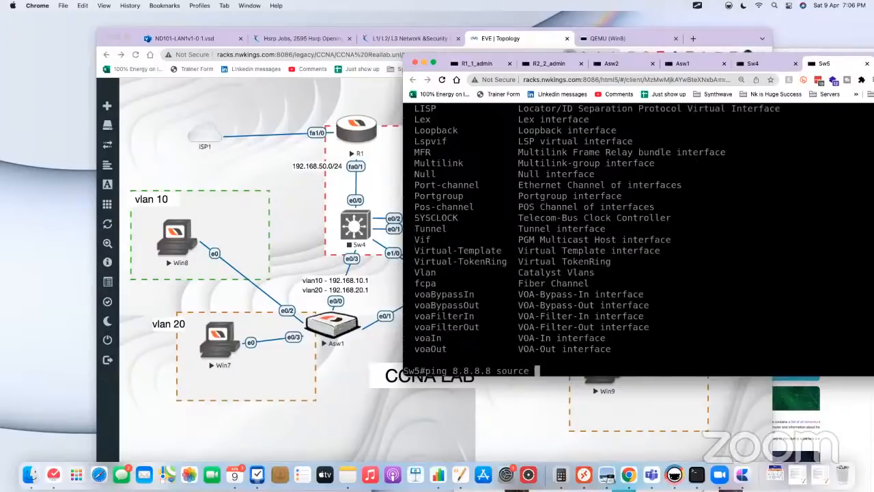
text(vla)
Step: Run the ping from Sw5 to 8.8.8.8 with vlan 10 as its source
key(Tab)
text(?)
text(10)
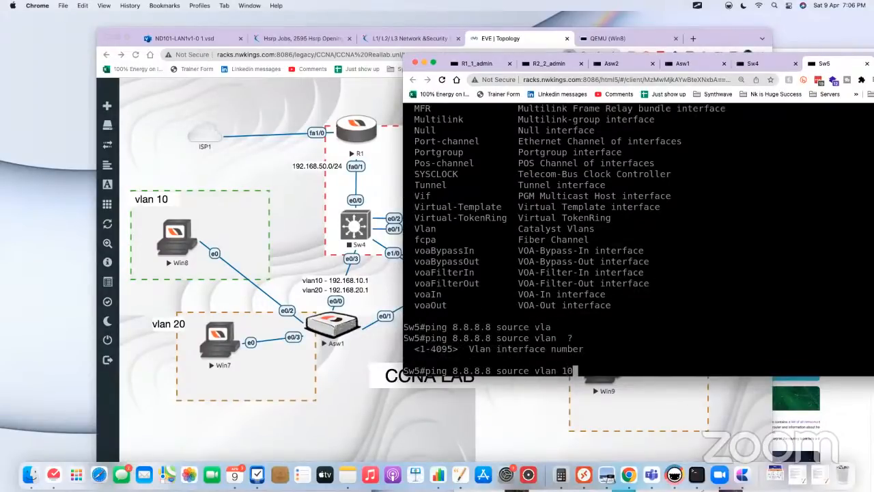
key(Return)
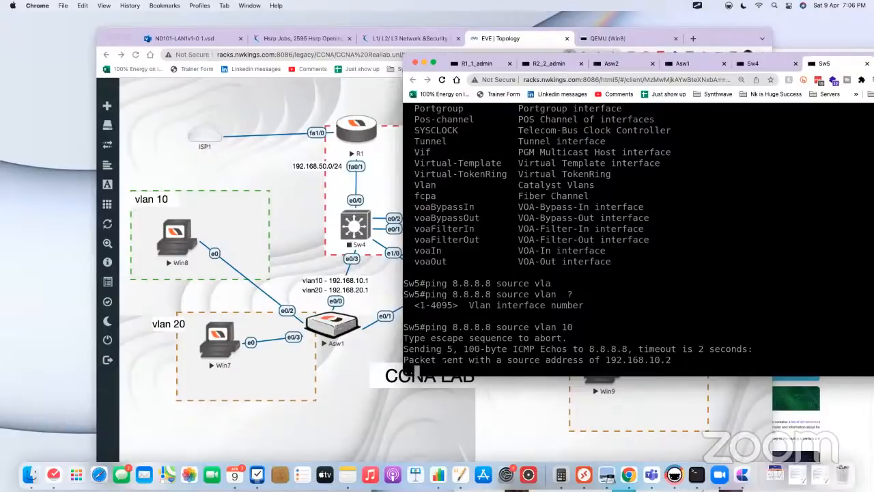
drag(427, 370, 407, 327)
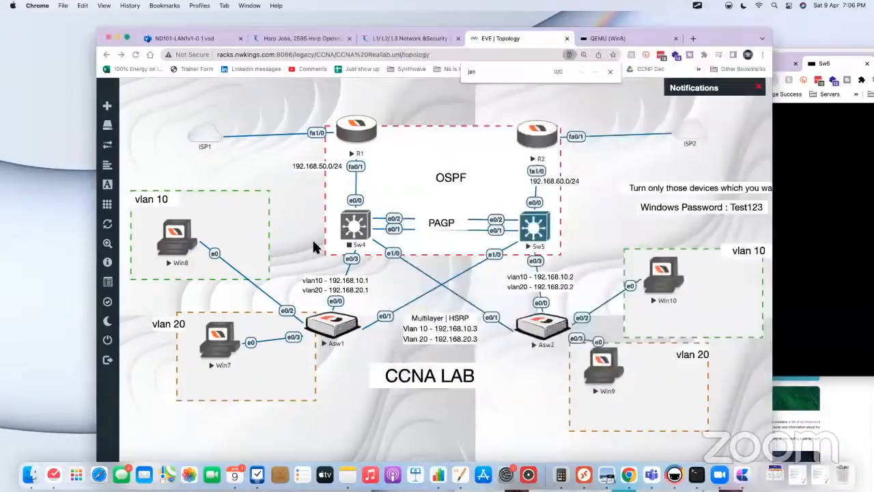
click(315, 247)
click(823, 239)
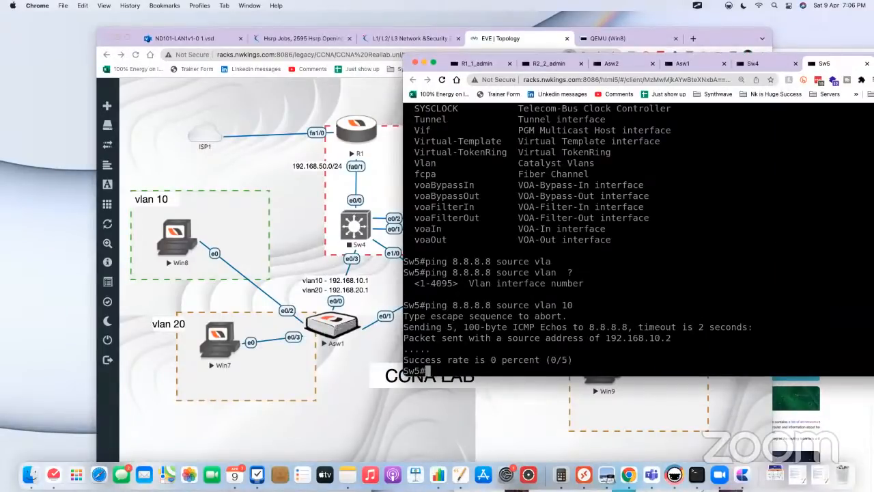
Step: Open the R2 console from the topology and display its NAT table with show ip nat translations
click(279, 206)
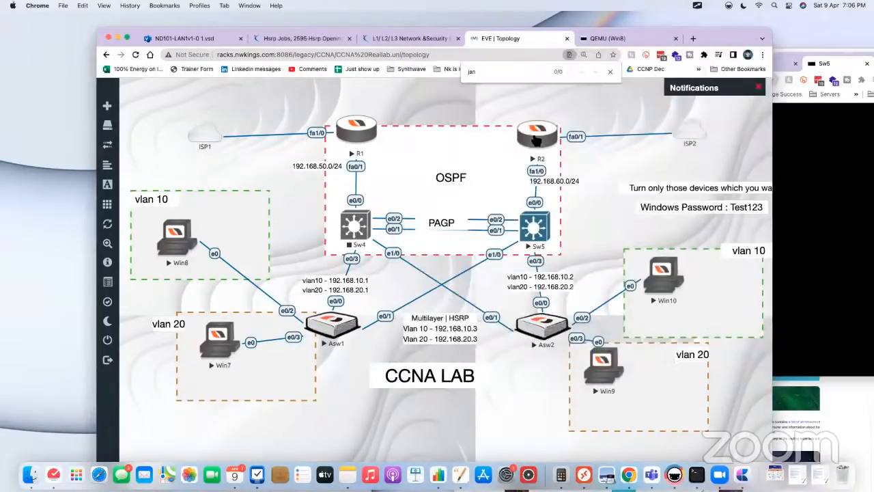
click(536, 140)
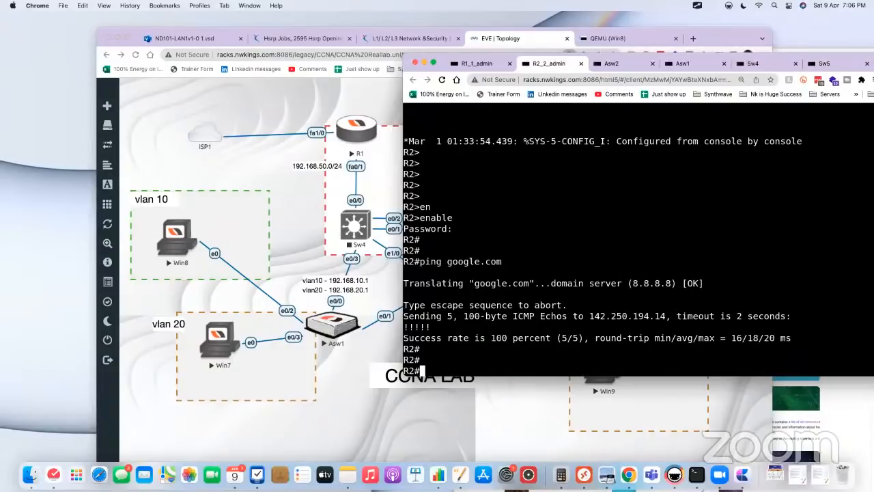
text(show ip nat tr)
key(Tab)
key(Return)
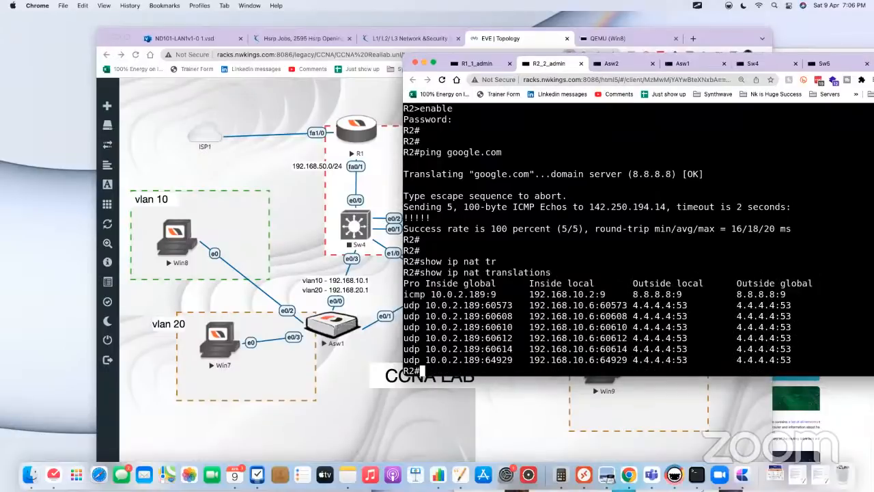
Step: Display the NAT lines of R2's running configuration with show run | in nat
key(Return)
key(Return)
text(show run | in nat)
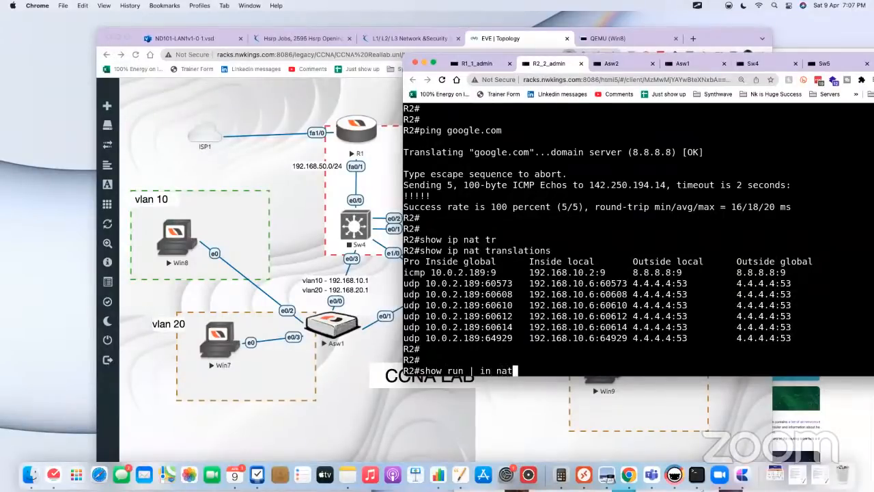
key(Return)
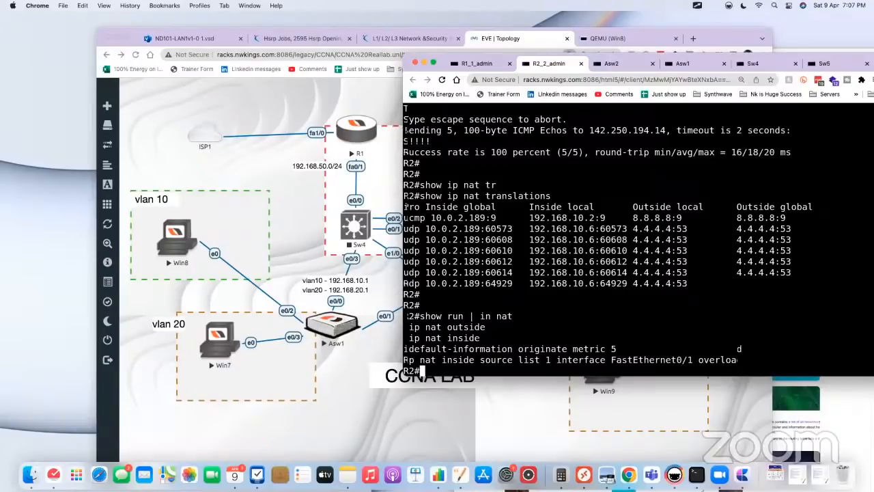
key(Return)
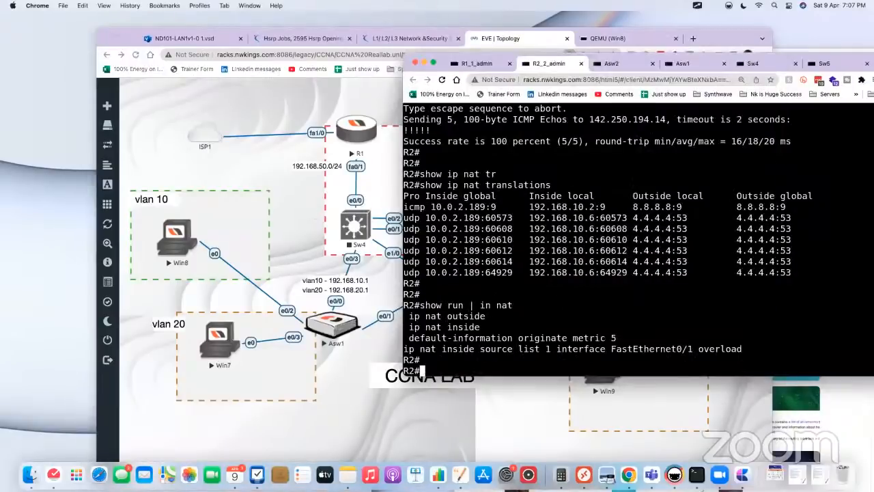
Step: Save R2's configuration with write and return to the lab topology
text(wr)
key(Tab)
key(Return)
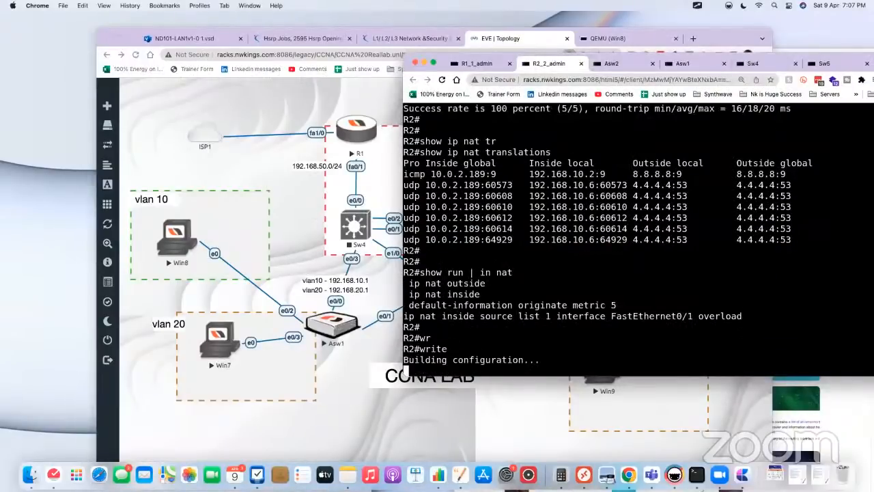
click(293, 213)
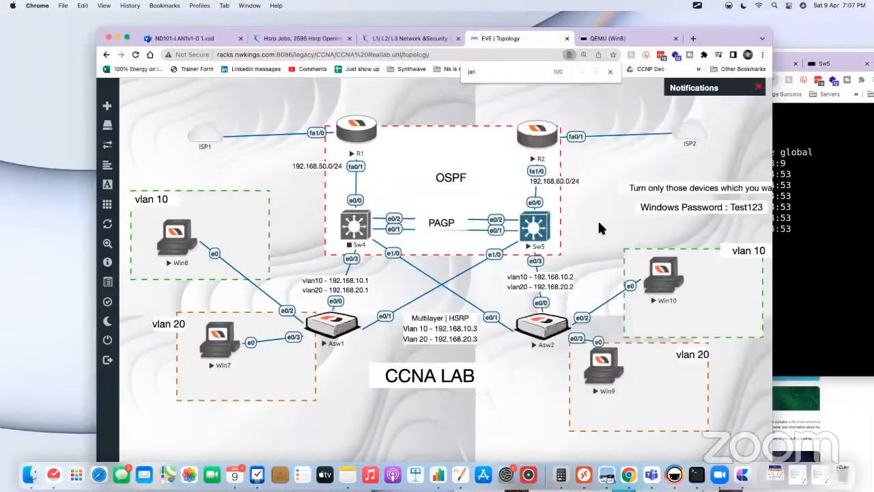
Step: Reset all OSPF processes on Sw5 with clear ip ospf process and answer yes to the confirmation
click(536, 228)
key(Return)
key(Return)
key(Return)
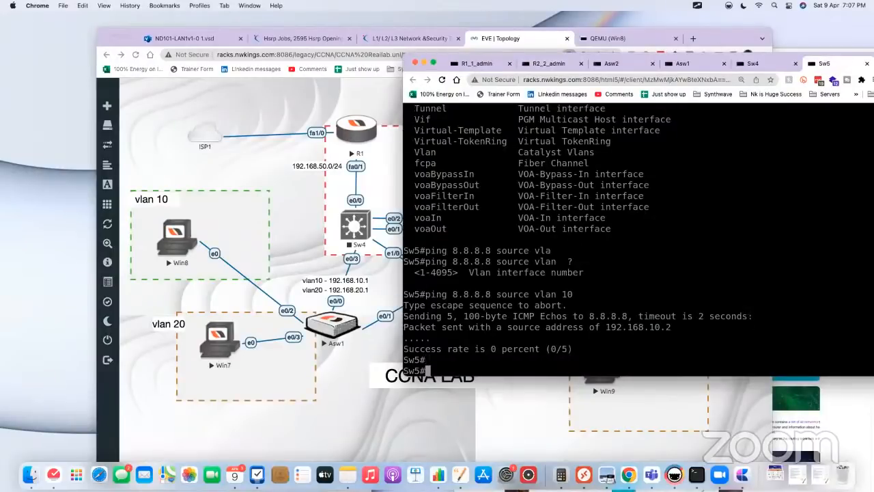
text(clear ip oi)
key(BackSpace)
key(BackSpace)
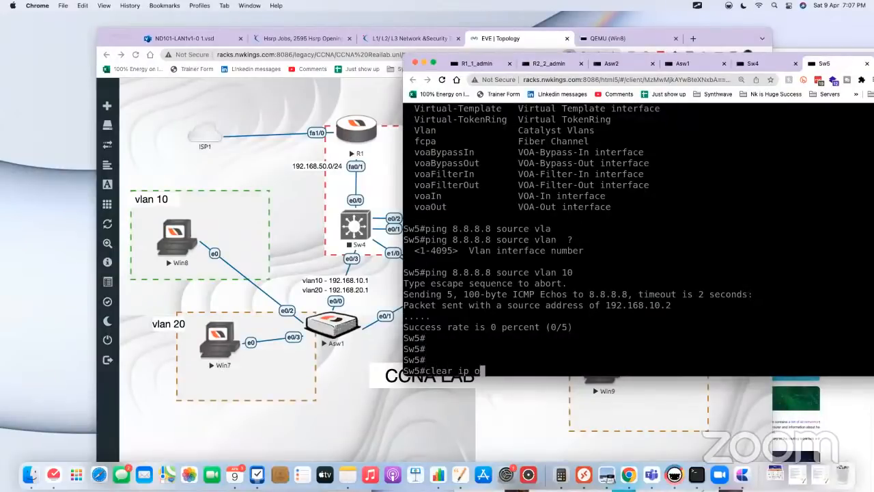
text(osp)
key(Tab)
text(pro)
key(Tab)
key(Return)
text(yes)
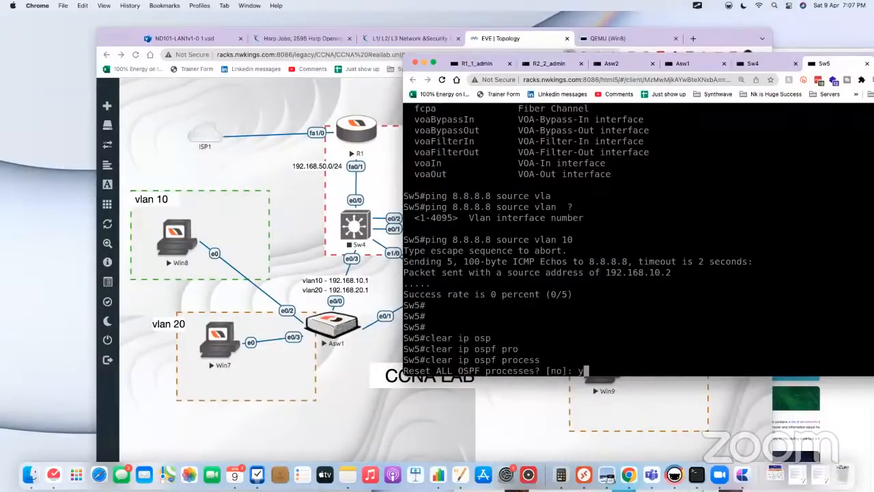
key(Return)
key(Return)
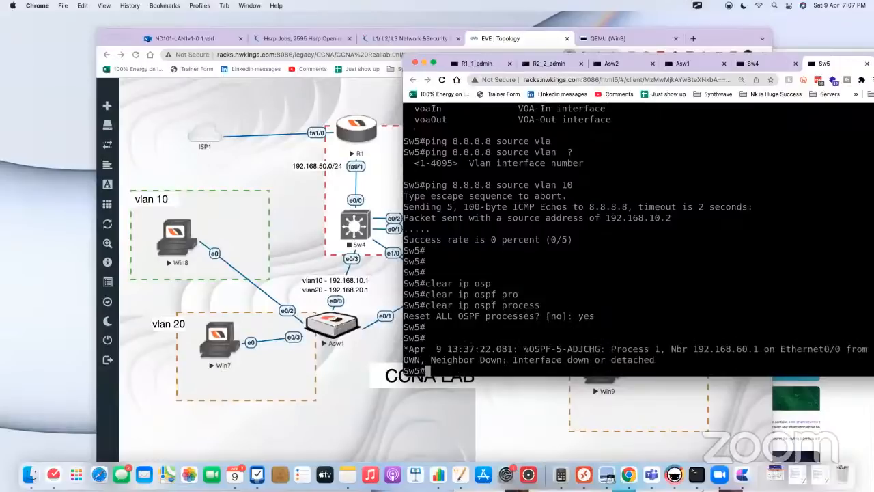
key(Return)
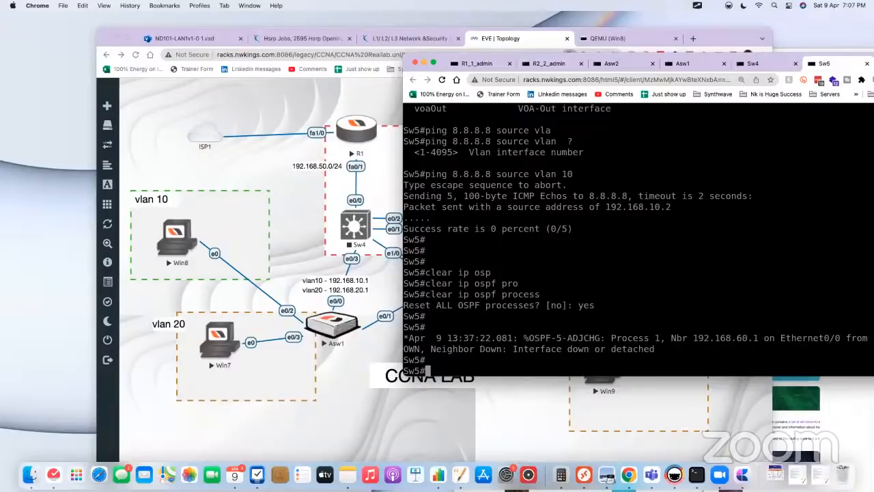
Step: Return to the Sw5 console from the topology and display its routing table with show ip route
click(319, 230)
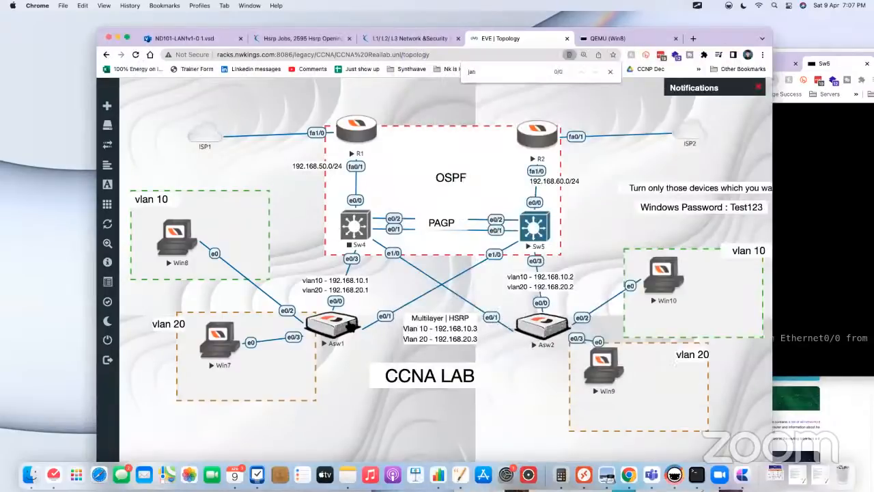
click(534, 222)
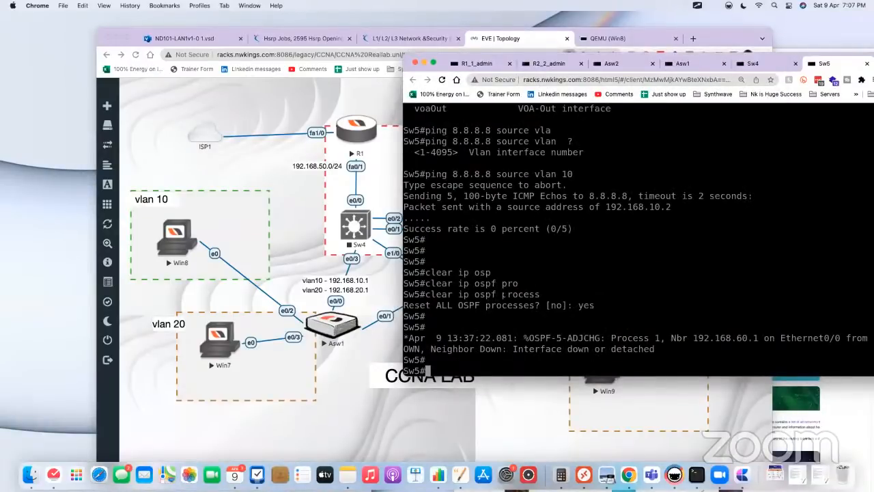
text(show ip ro)
key(Tab)
key(Return)
key(space)
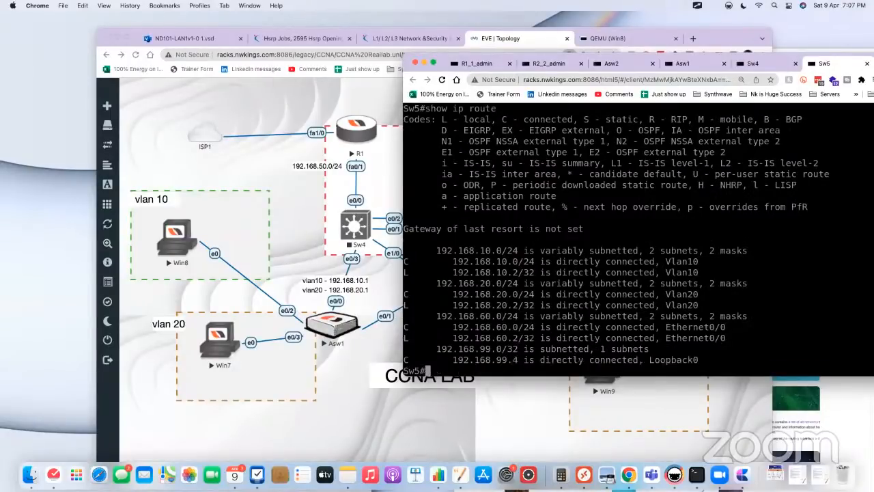
key(Up)
key(Down)
Step: Open the R2 console from the topology and display its routing table with show ip route
click(301, 242)
click(540, 140)
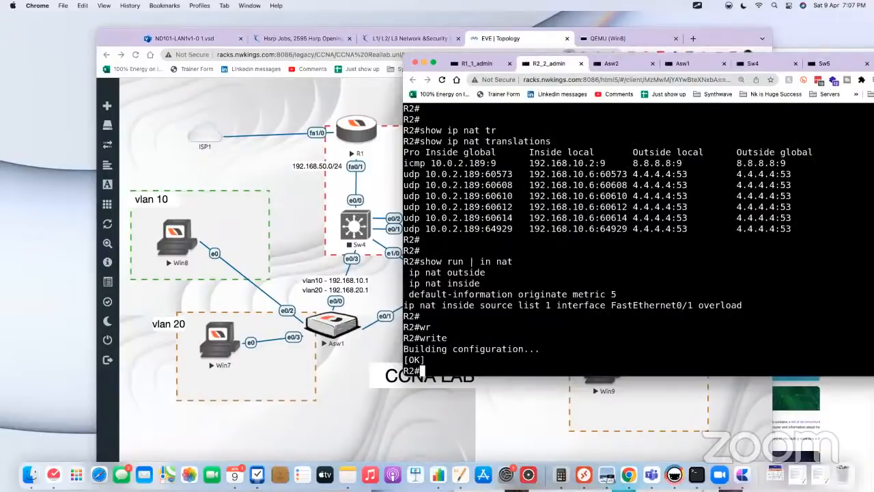
text(show ip ro)
key(Tab)
key(Return)
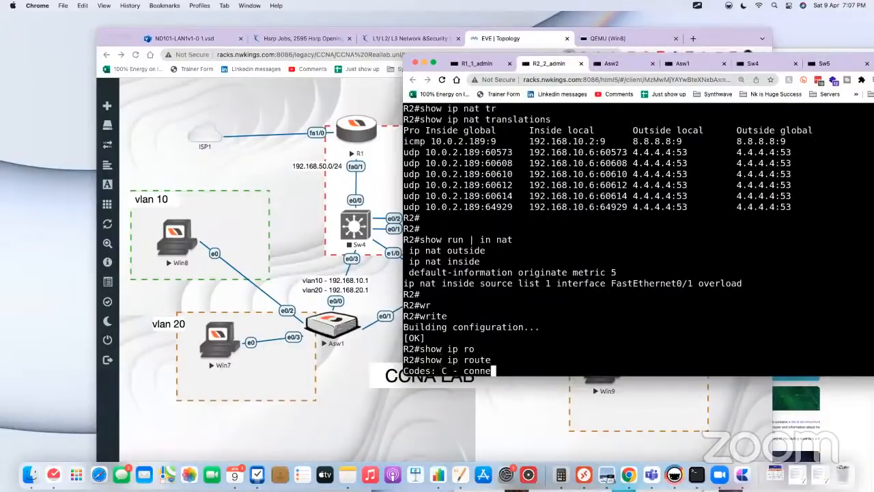
key(Return)
key(Return)
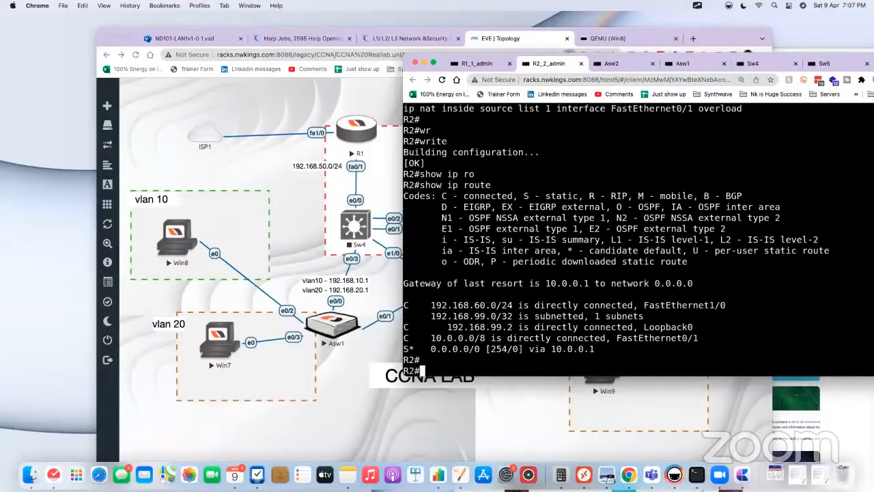
Step: Run show ip route on R2 repeatedly to check for newly learned OSPF routes
key(Up)
key(Return)
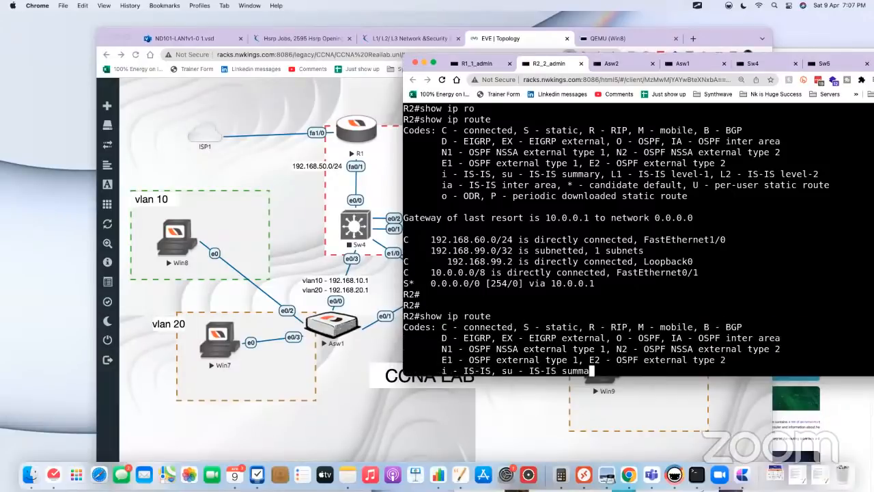
key(Up)
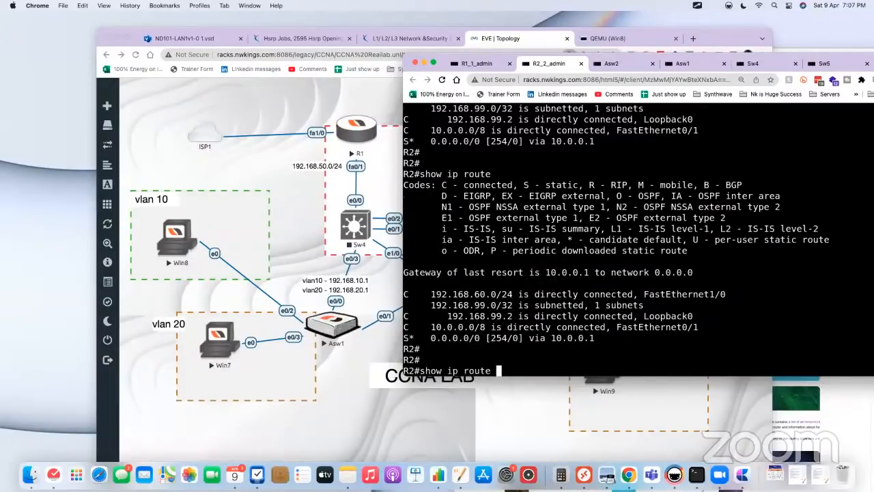
key(Return)
key(Return)
key(Return)
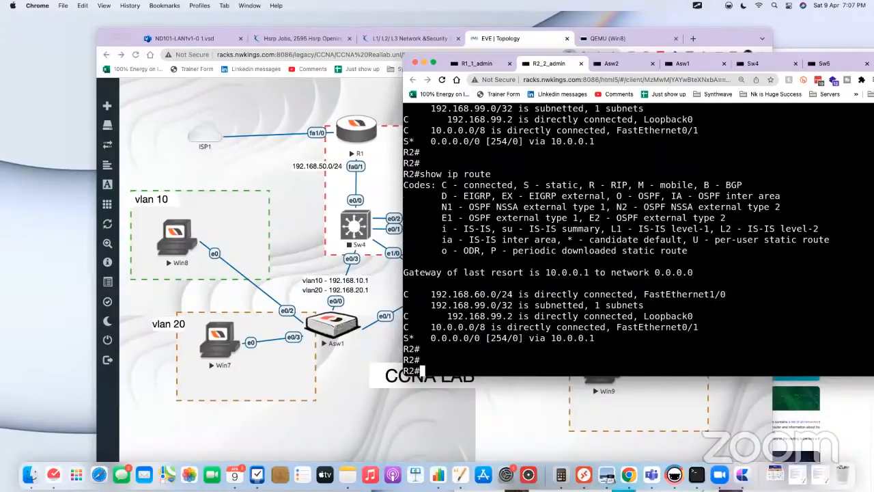
key(Return)
key(Up)
key(Return)
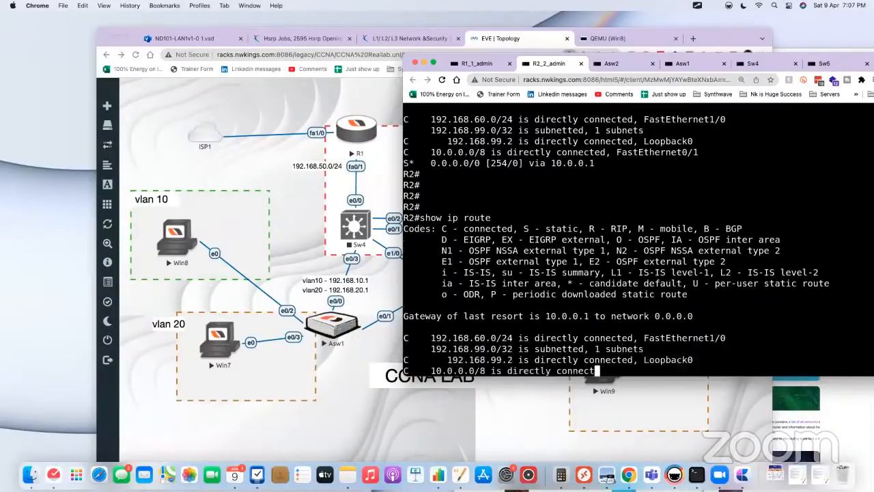
key(Return)
key(Return)
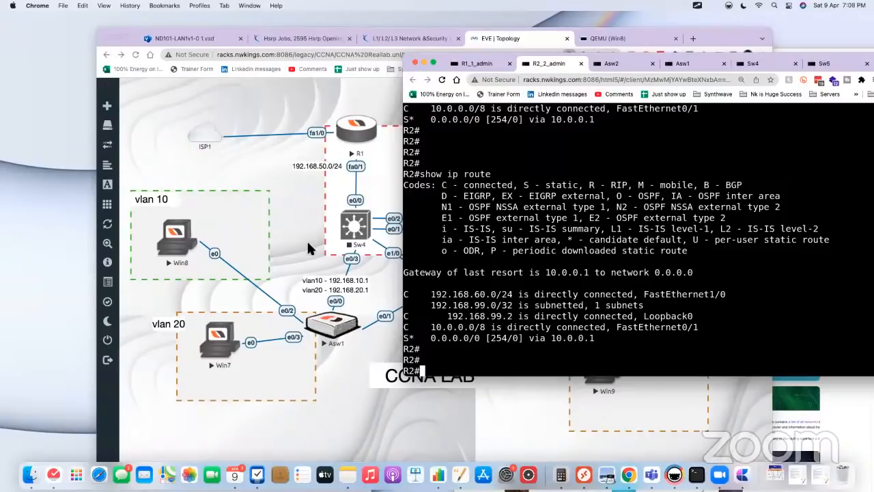
Step: Open the Sw5 console from the topology and display its interface status with show ip int brief
click(323, 247)
click(531, 226)
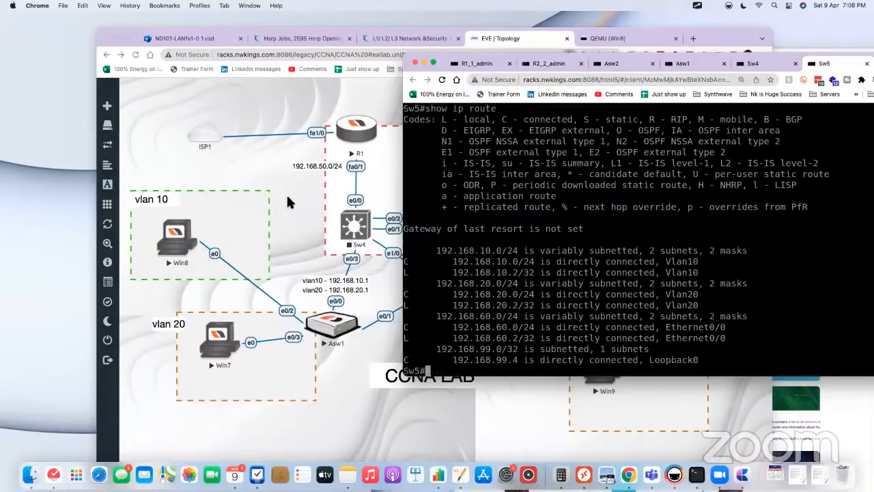
text(show ip int br)
key(Tab)
key(Return)
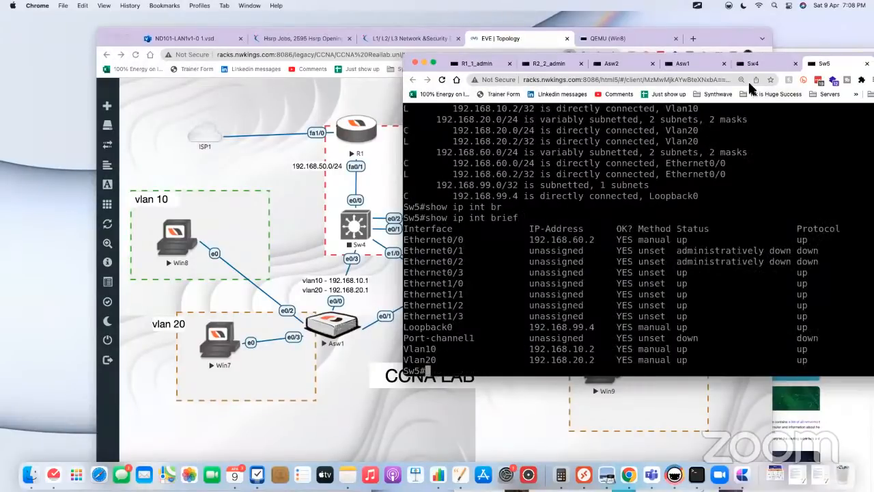
Step: Reposition the console window, display Sw5's OSPF neighbors with show ip ospf neighbor, and highlight the neighbor's state
drag(792, 62, 725, 86)
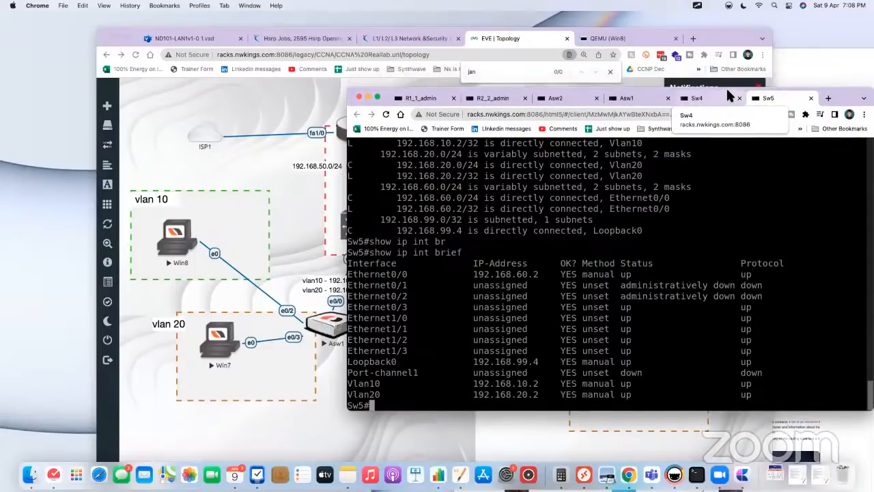
click(266, 168)
click(813, 274)
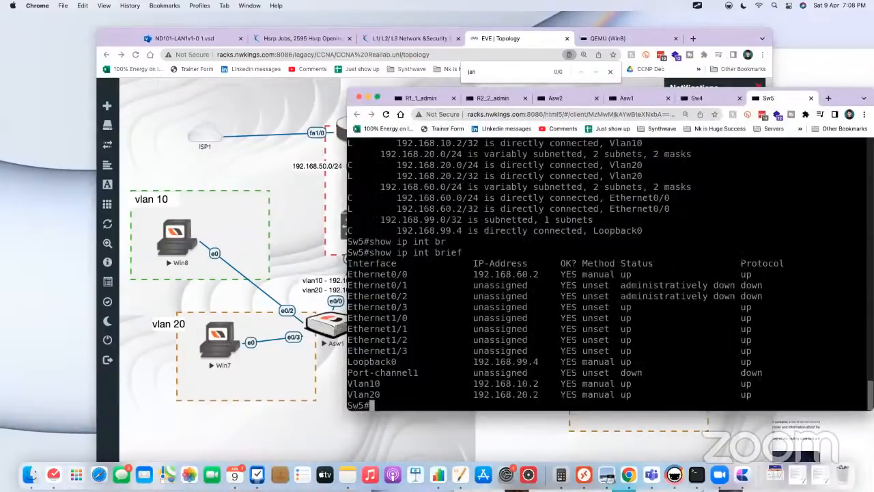
text(show ip osp)
key(Tab)
text(ne)
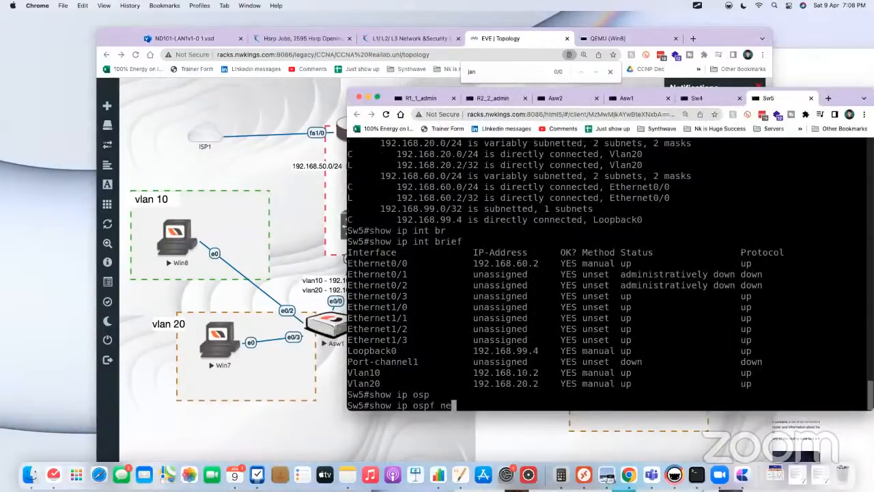
key(Tab)
key(Return)
key(Return)
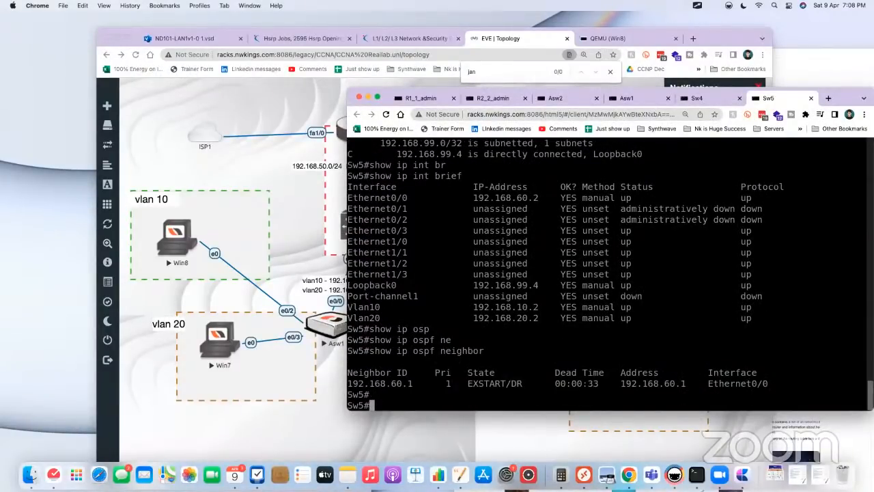
double_click(480, 384)
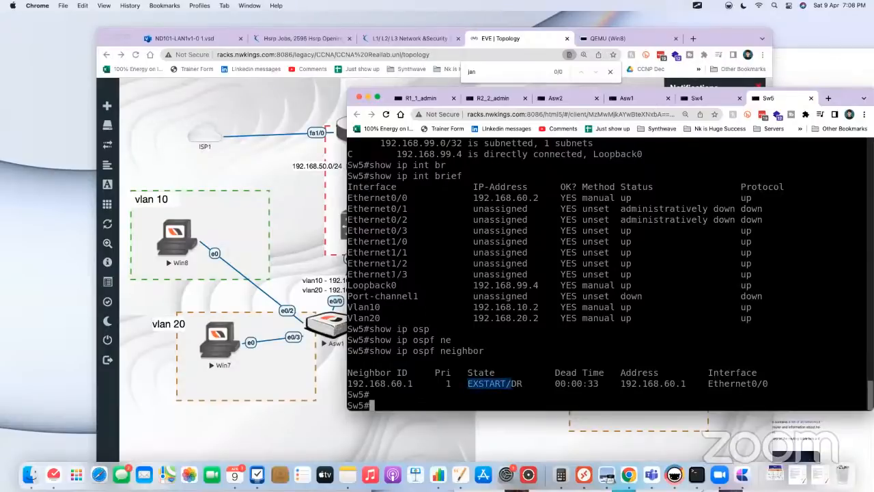
Step: Open the R2 console from the topology and display its OSPF adjacencies with show ip ospf neighbor
click(284, 192)
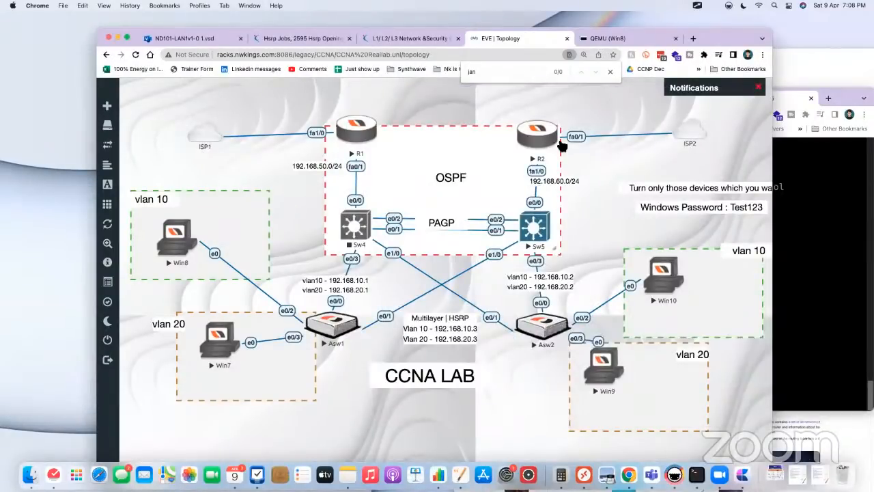
click(536, 137)
text(sho w)
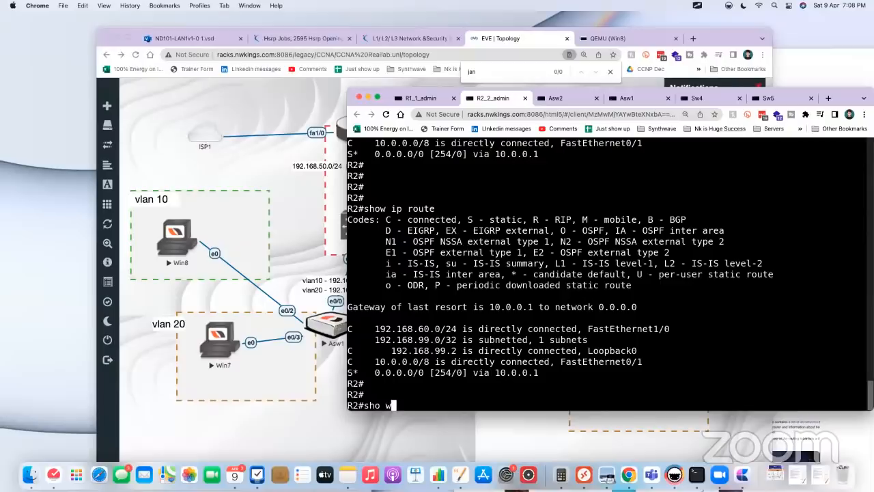
key(BackSpace)
key(BackSpace)
text(w o)
key(BackSpace)
text(ip osp)
key(Tab)
text(ne)
key(Tab)
key(Return)
Step: Repeat show ip ospf neighbor on R2 several times to monitor the adjacency state with Sw5
key(Return)
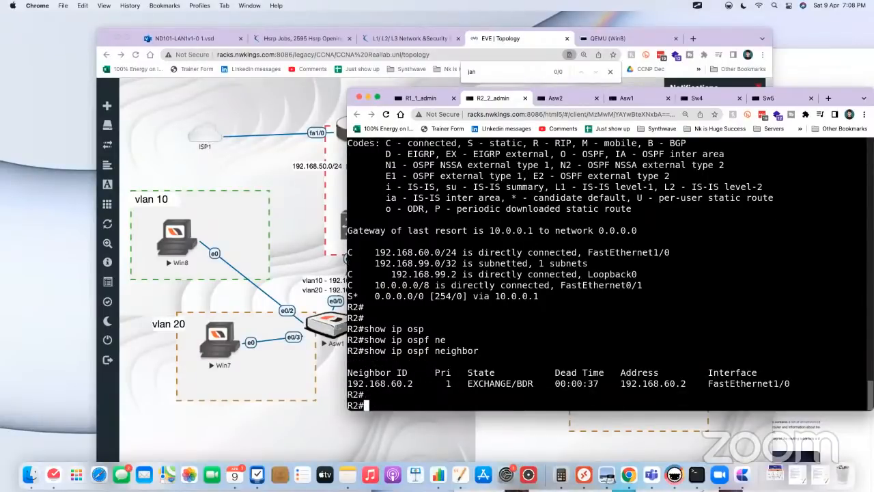
key(Up)
key(Return)
key(Up)
key(Return)
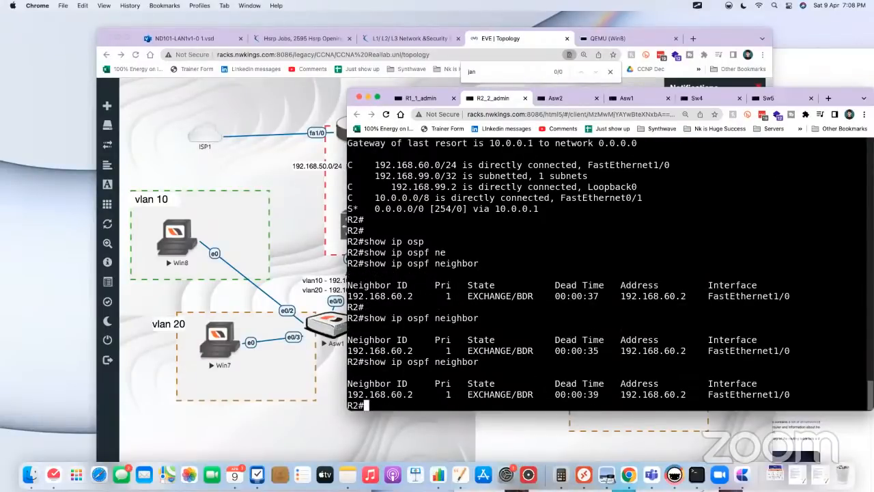
key(Return)
key(Up)
key(Return)
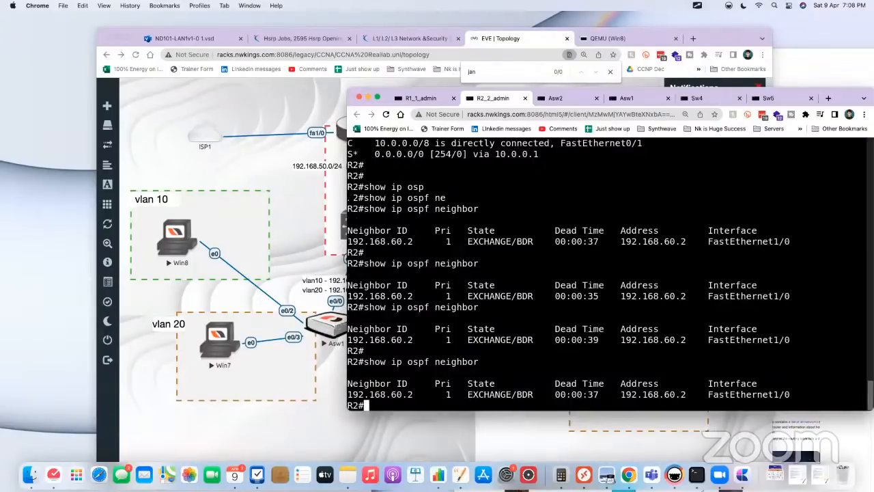
Step: Arrange the topology and R2 console windows so the OSPF area of the topology stays visible beside the console
click(310, 195)
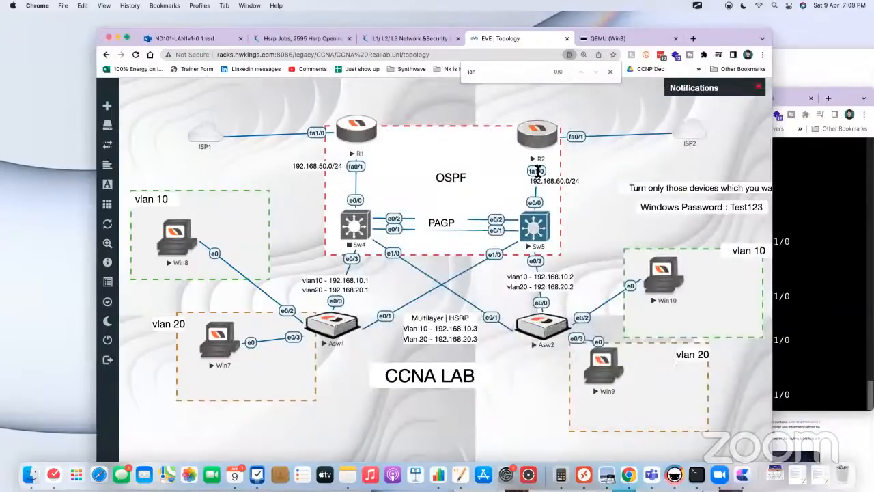
click(537, 136)
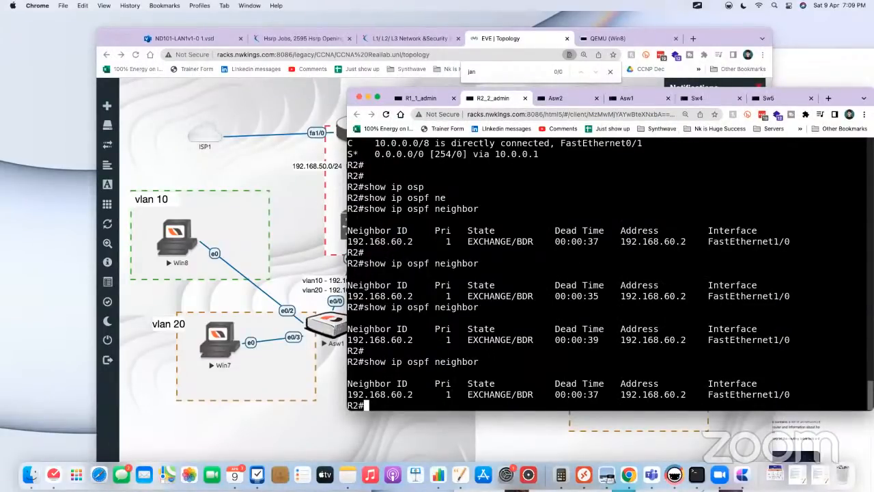
drag(556, 97, 577, 168)
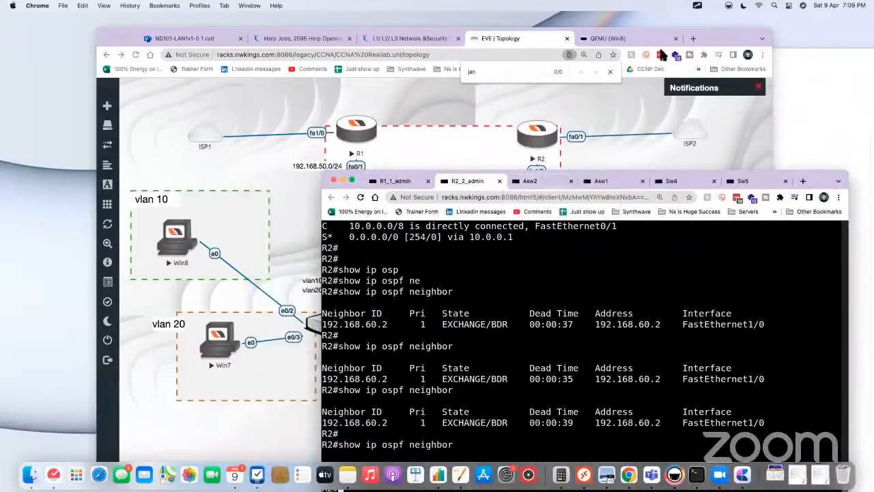
click(717, 39)
drag(716, 34, 617, 29)
click(716, 239)
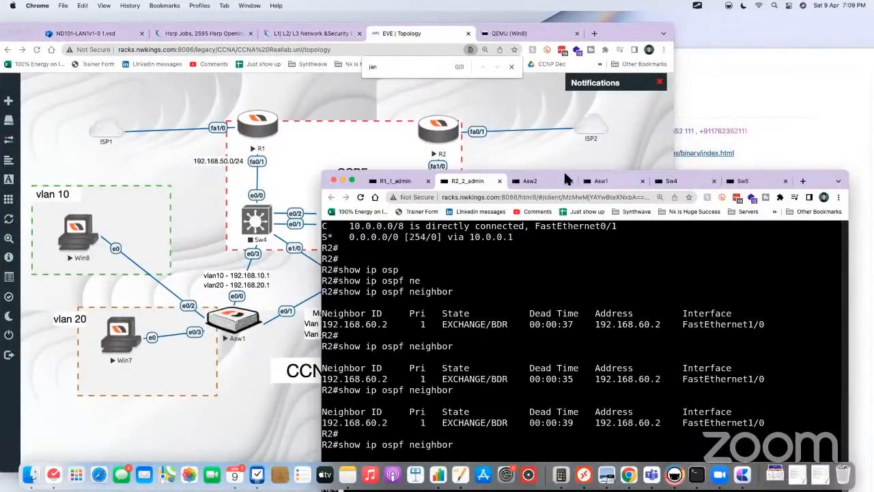
drag(358, 184, 533, 98)
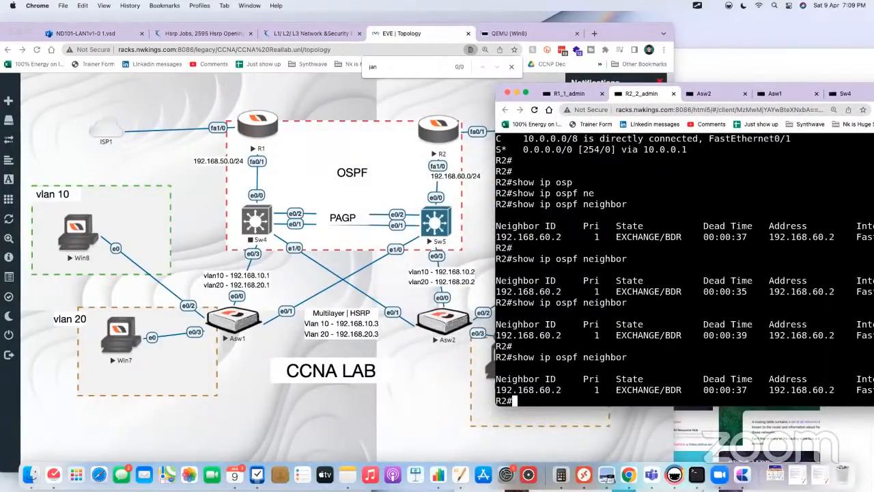
Step: Enter global configuration mode on R2 and open interface fa1/0 for configuration
text(conf t)
key(Return)
key(Return)
key(Return)
key(Return)
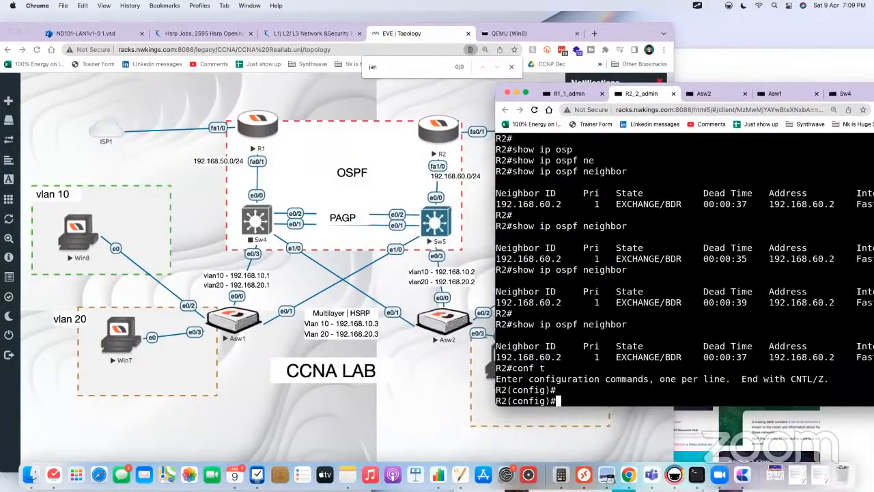
text(int fa1/)
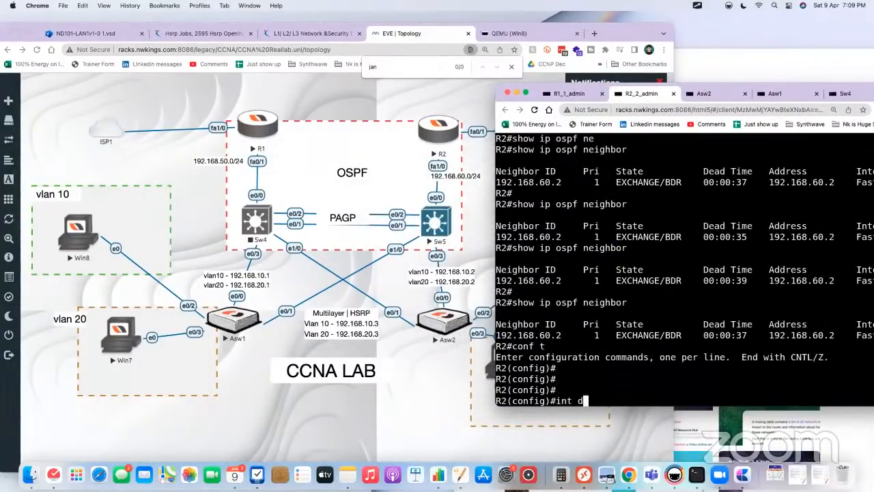
text(0)
key(Return)
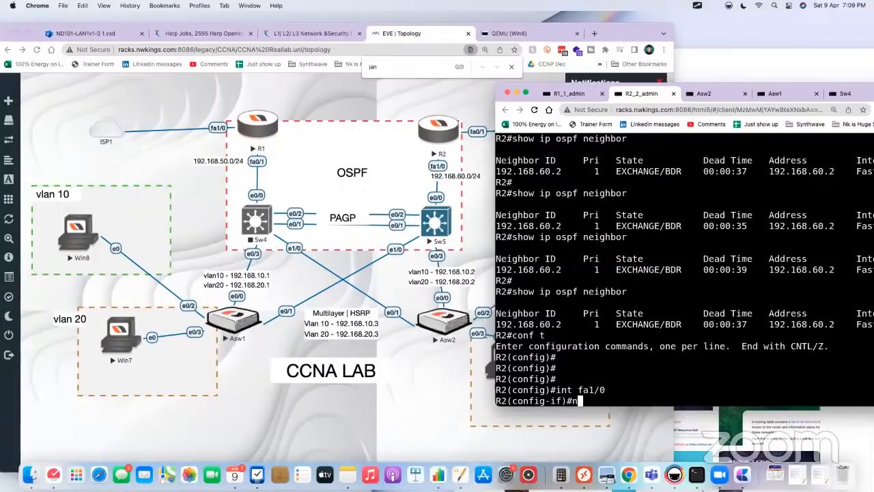
Step: Remove the OSPF MTU-ignore setting from R2's fa1/0 with no ip ospf mtu-ignore
text(no ip osp)
key(Tab)
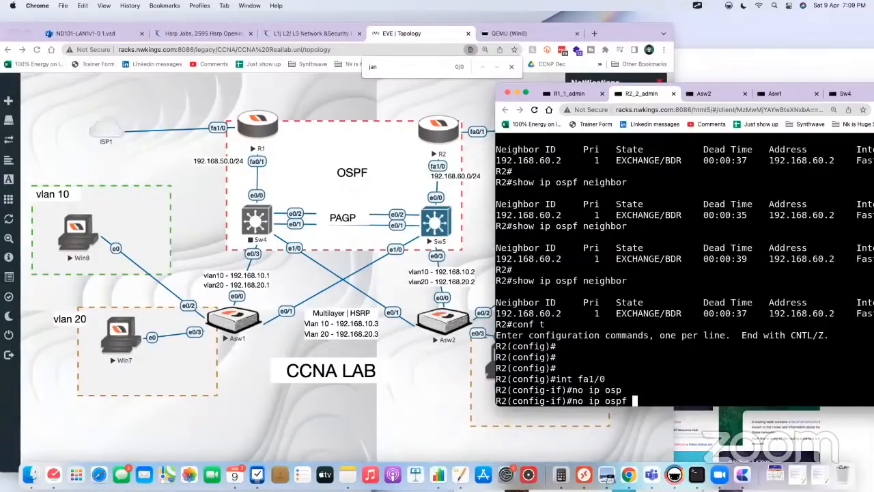
text(mt)
key(Tab)
key(Return)
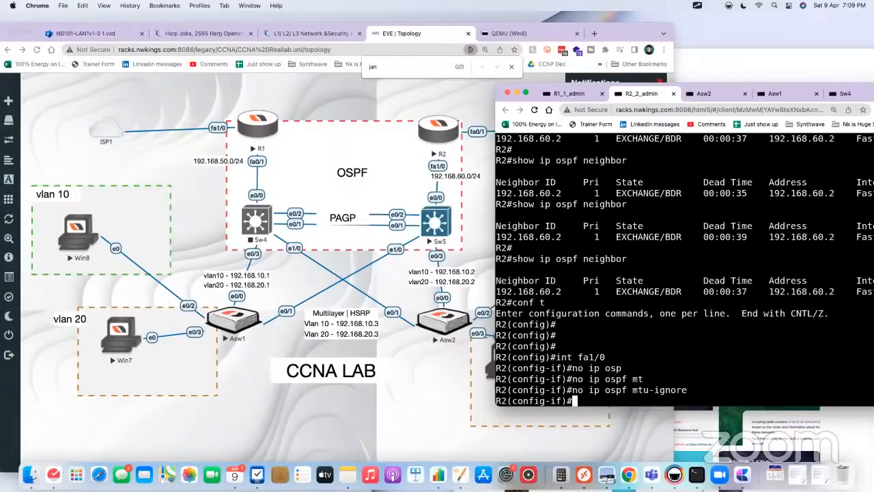
Step: Make R2's fa1/0 ignore OSPF MTU mismatches with ip ospf mtu-ignore
key(Up)
key(ctrl+a)
key(Delete)
key(Delete)
key(Delete)
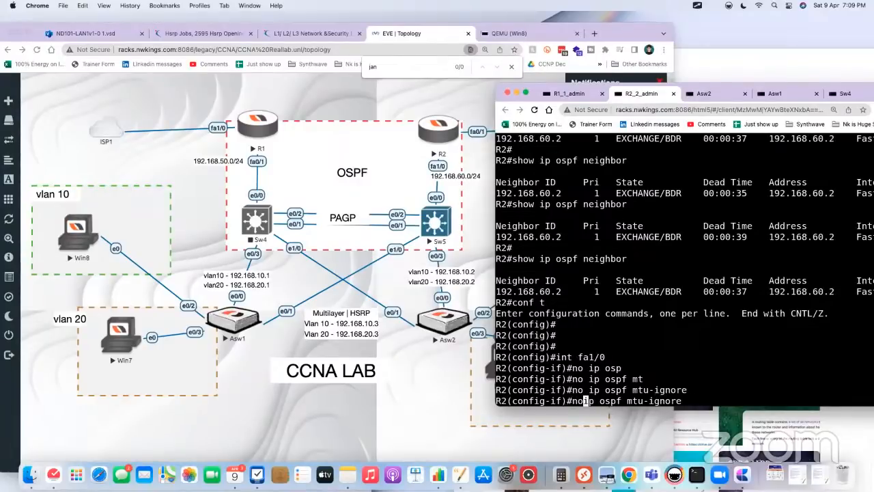
key(Return)
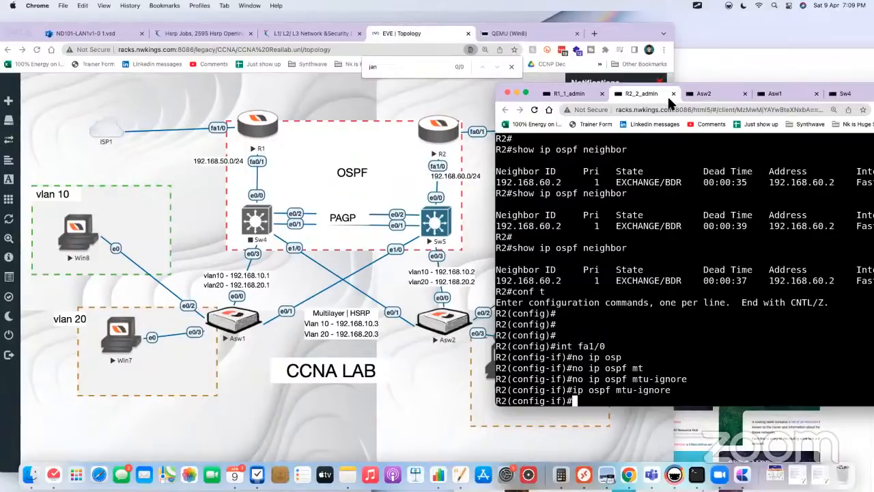
Step: Open the Sw5 console from the topology and enter interface configuration for e0/0
click(437, 220)
click(437, 220)
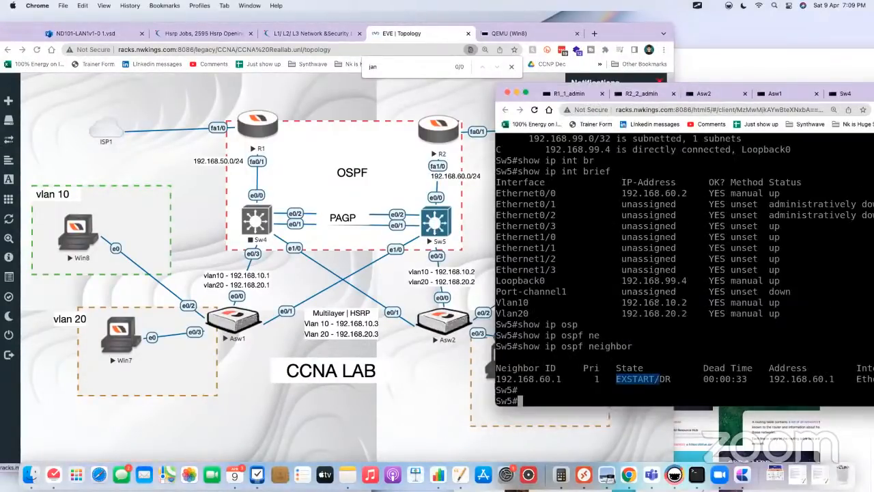
text(conf t)
key(Return)
text(ig)#i)
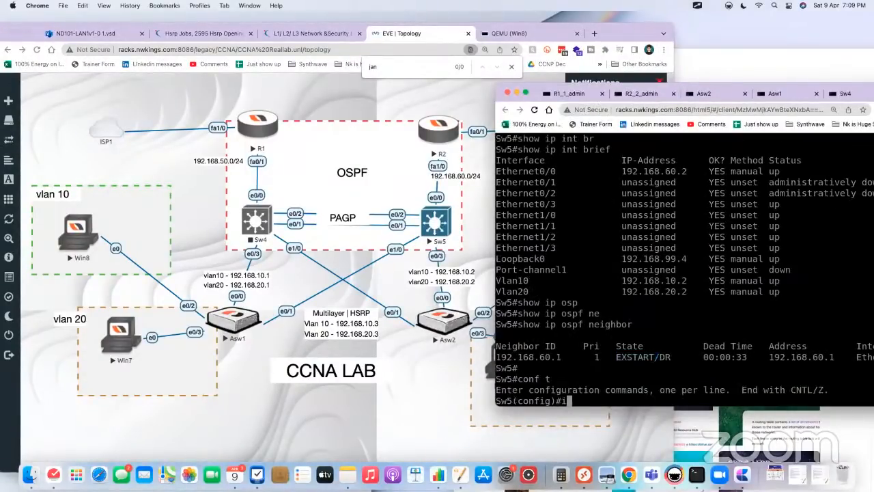
text(nt e0/0)
key(Return)
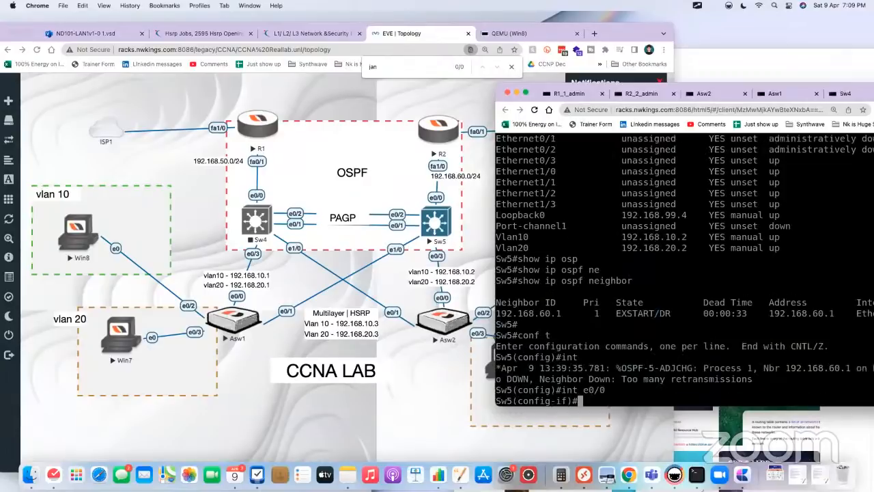
Step: Make Sw5's e0/0 ignore OSPF MTU mismatches with ip ospf mtu-ignore
text(ip osp)
key(Tab)
text(m)
key(Tab)
text(t)
key(Tab)
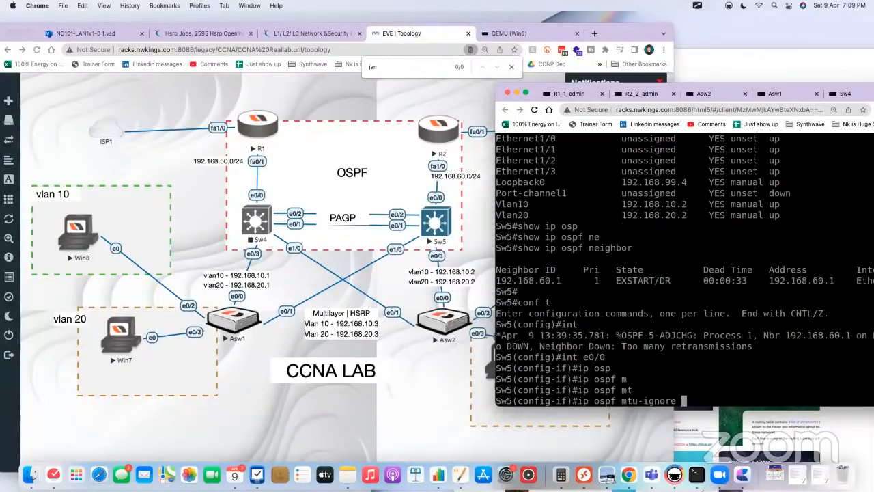
key(Return)
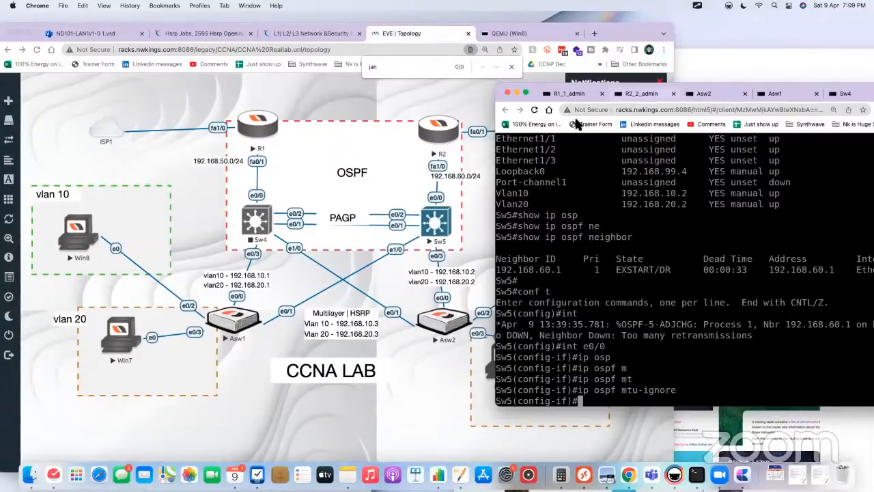
Step: Bring back the R2 console from the topology and leave configuration mode with end
click(450, 139)
click(449, 137)
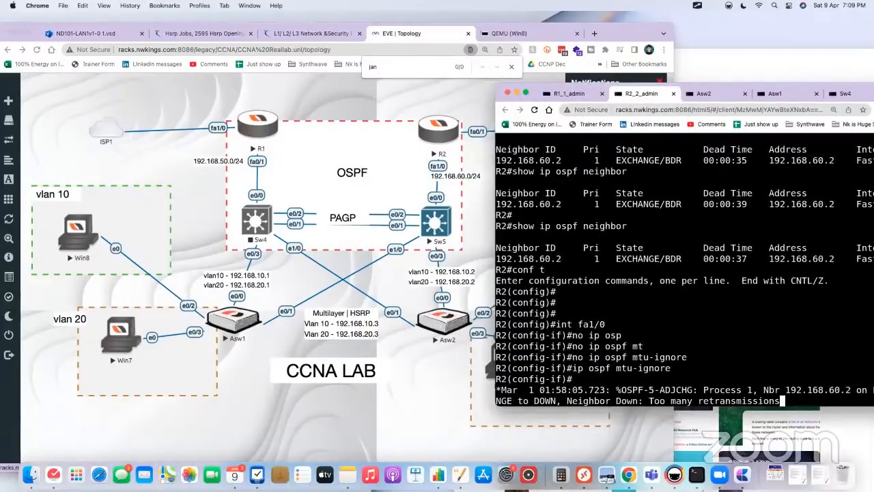
key(Return)
key(Return)
key(Return)
key(Return)
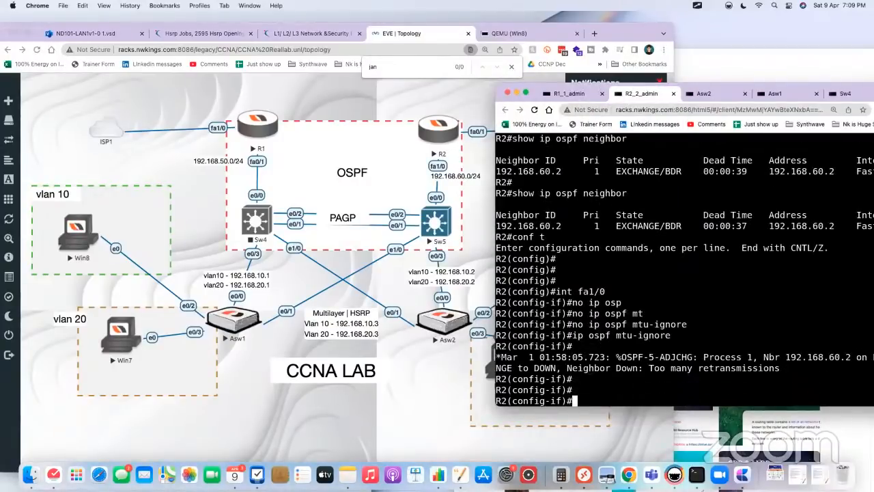
text(enm)
key(BackSpace)
text(d)
key(Return)
key(Return)
Step: Reset all OSPF processes on R2 with clear ip ospf process, answering yes
text(cle)
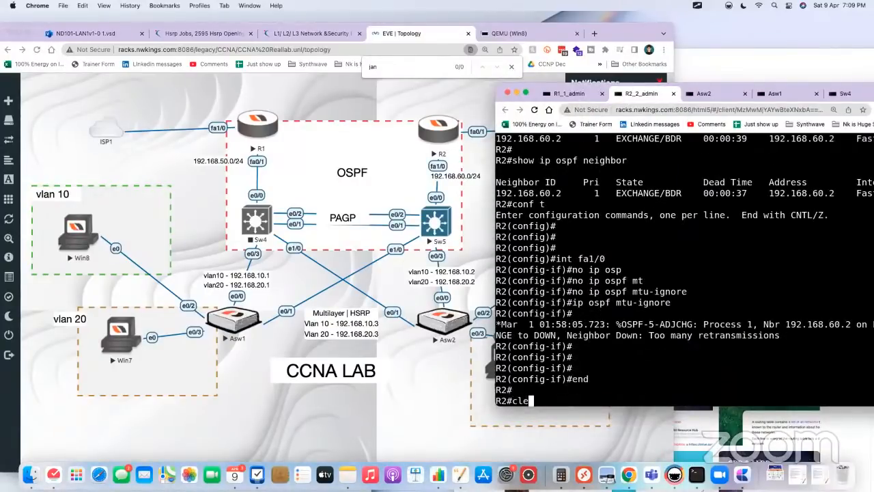
text(ar ip osp)
key(Tab)
text(p)
key(Tab)
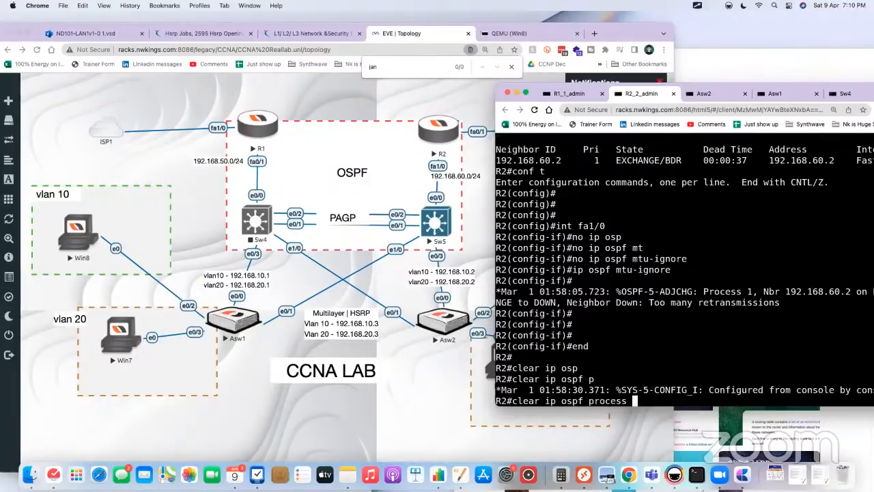
key(Return)
text(yes)
key(Return)
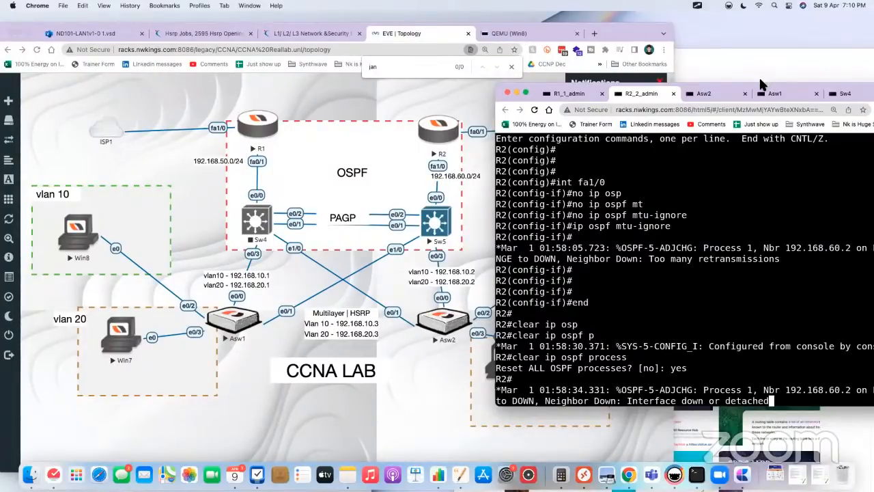
Step: Move the console window so more of its output fits on screen and run show ip ospf neighbor on R2
drag(760, 89, 716, 77)
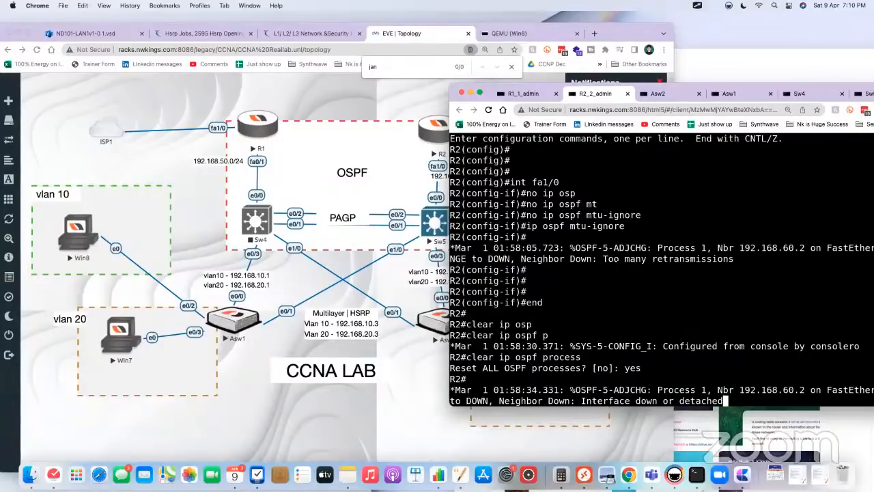
key(Return)
key(Return)
key(Return)
key(Return)
key(Return)
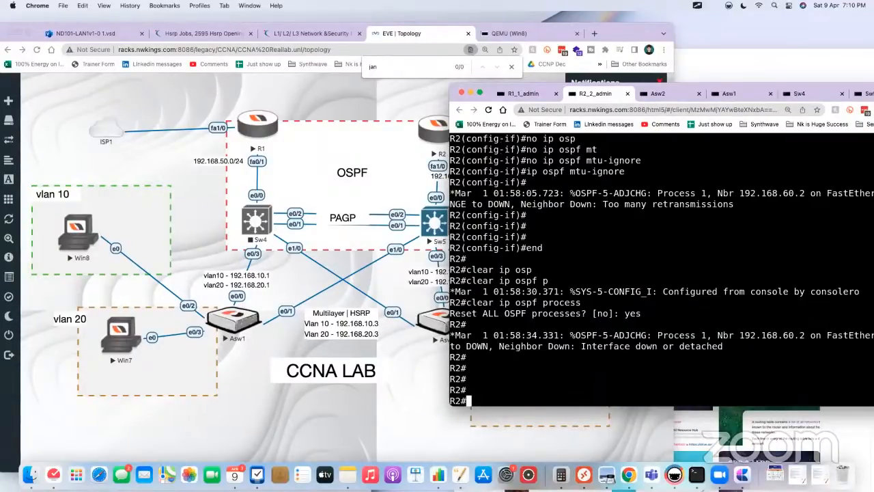
text(yes)
key(Up)
key(Up)
key(Up)
key(Up)
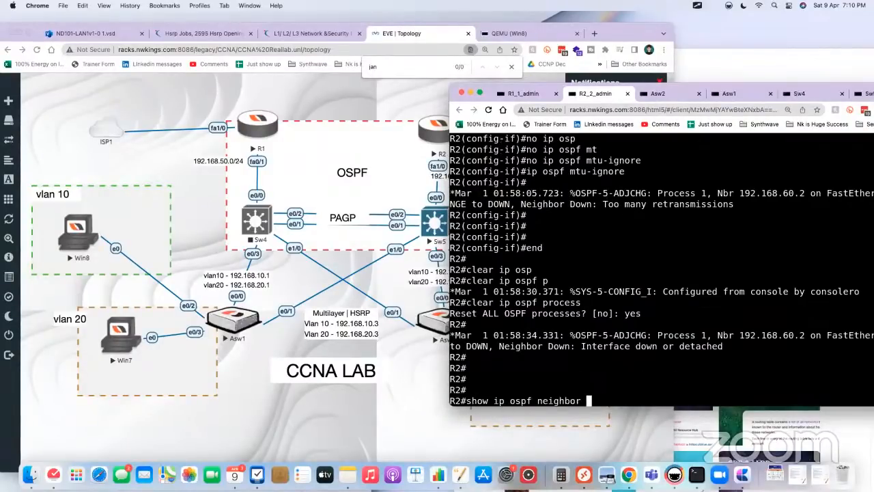
key(Return)
key(Return)
key(Return)
key(Return)
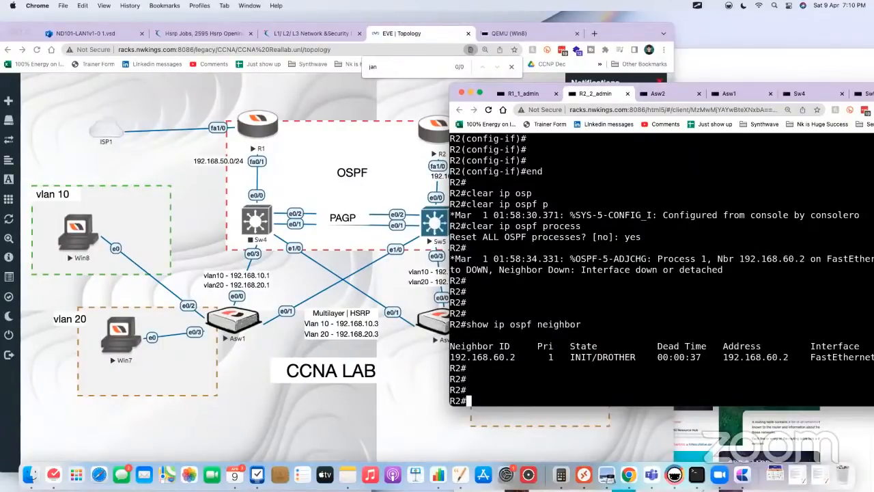
Step: Rerun show ip ospf neighbor on R2 repeatedly to monitor the adjacency state after the OSPF reset
key(Up)
key(Return)
key(Up)
key(Return)
key(Up)
key(Return)
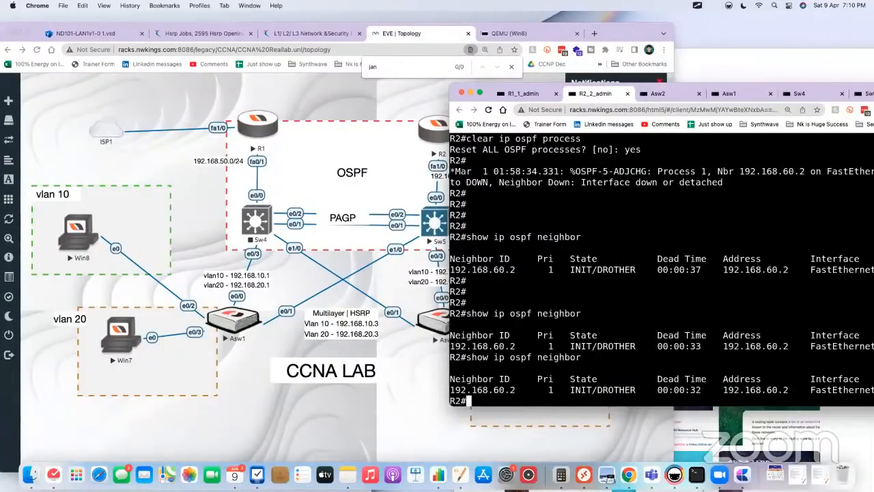
key(Up)
key(Return)
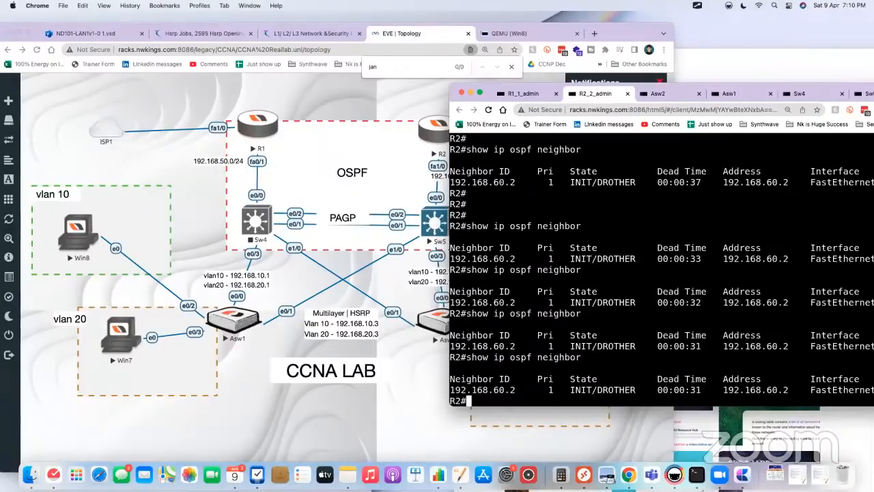
key(Up)
key(Return)
key(Up)
key(Return)
key(Up)
key(Return)
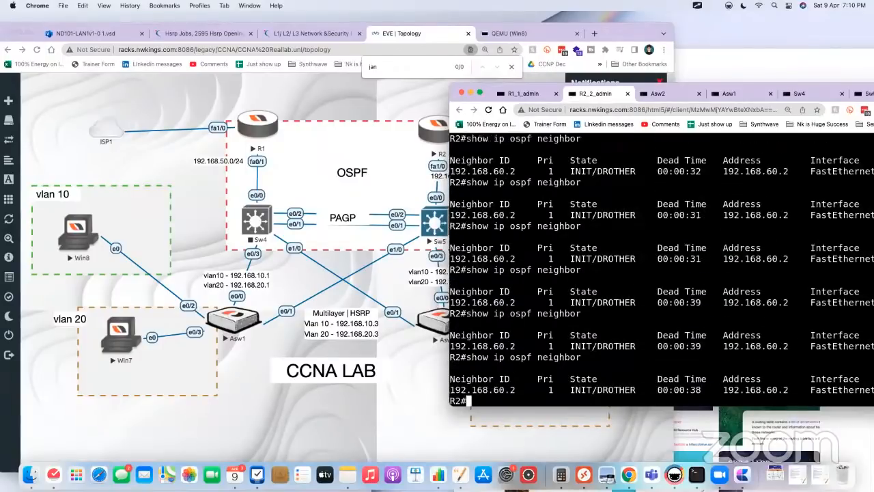
key(Up)
key(Return)
key(Return)
key(Return)
key(Up)
key(Return)
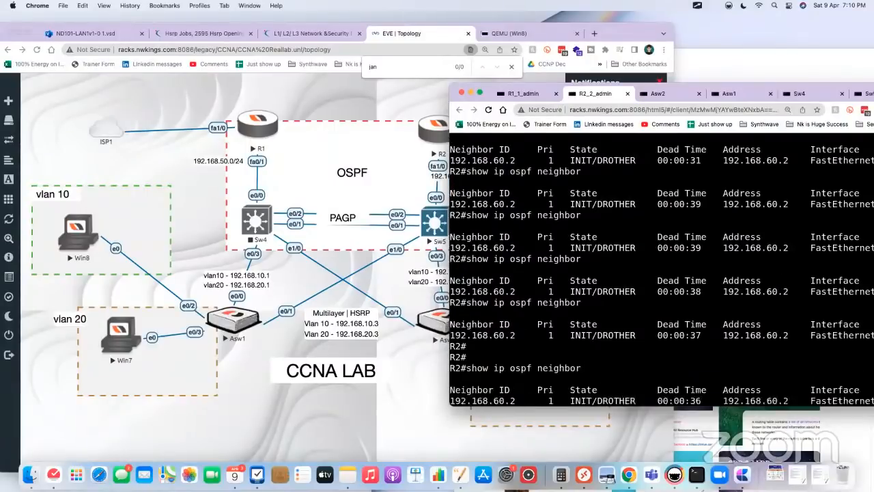
key(Up)
key(Return)
key(Return)
key(Return)
key(Up)
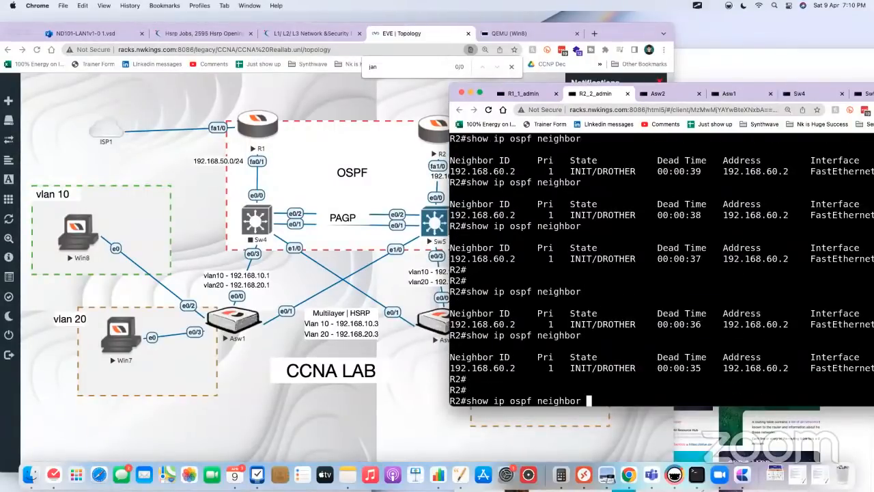
key(Return)
key(Up)
Step: Display R2's routing table with show ip route
key(Return)
key(Return)
key(Return)
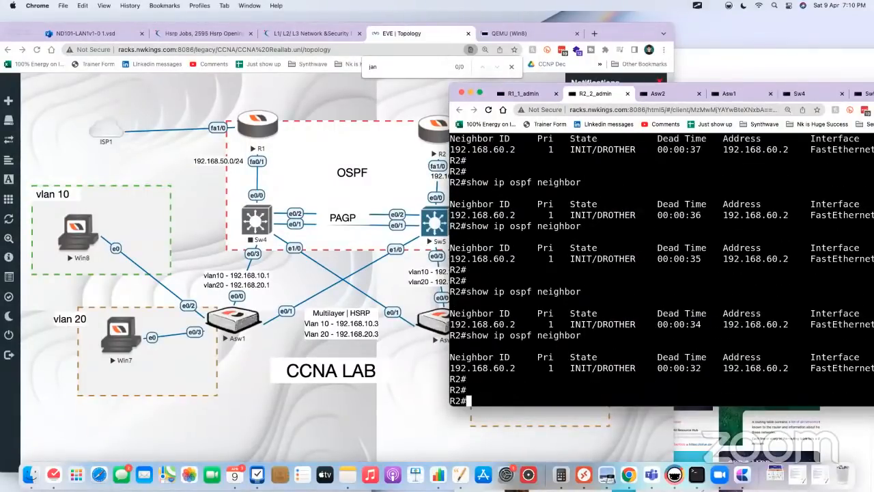
text(show ip ro)
key(Tab)
key(Return)
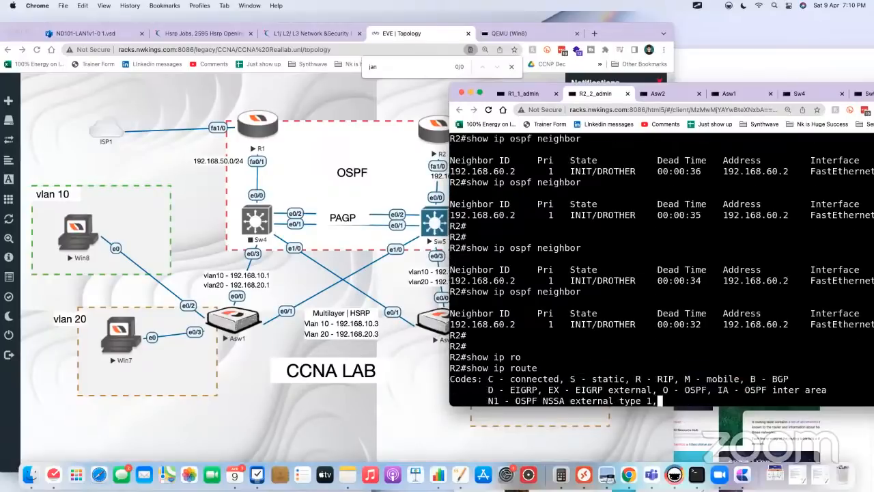
Step: List R2's interfaces and their addresses with show ip int brief
key(Return)
key(Return)
key(Return)
text(sho wip i)
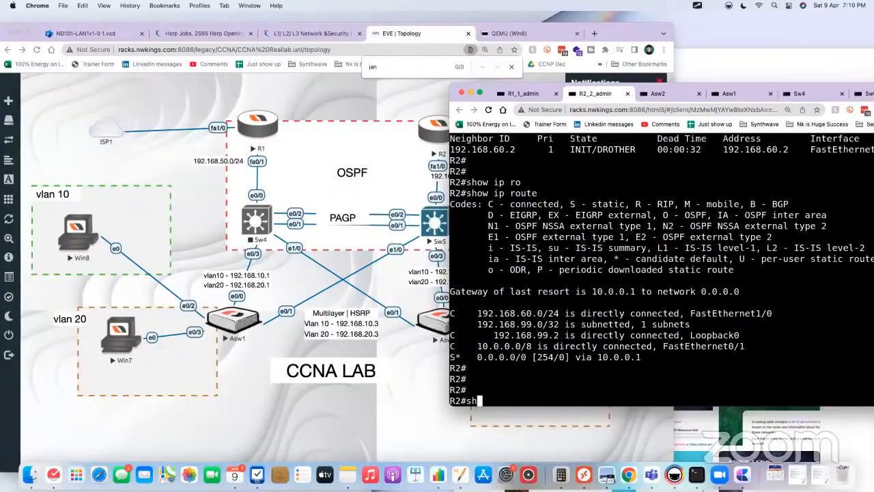
key(BackSpace)
key(BackSpace)
key(BackSpace)
key(BackSpace)
key(BackSpace)
key(BackSpace)
text(w ip int br)
key(Tab)
key(Return)
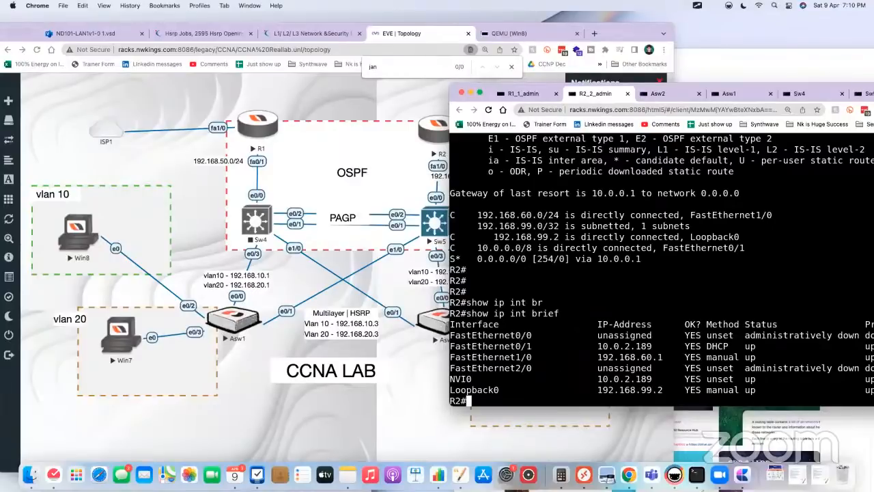
Step: Check R2's adjacency with Sw5 again using show ip ospf neighbor
text(show ip osp)
key(Tab)
text(ne)
key(Tab)
key(Return)
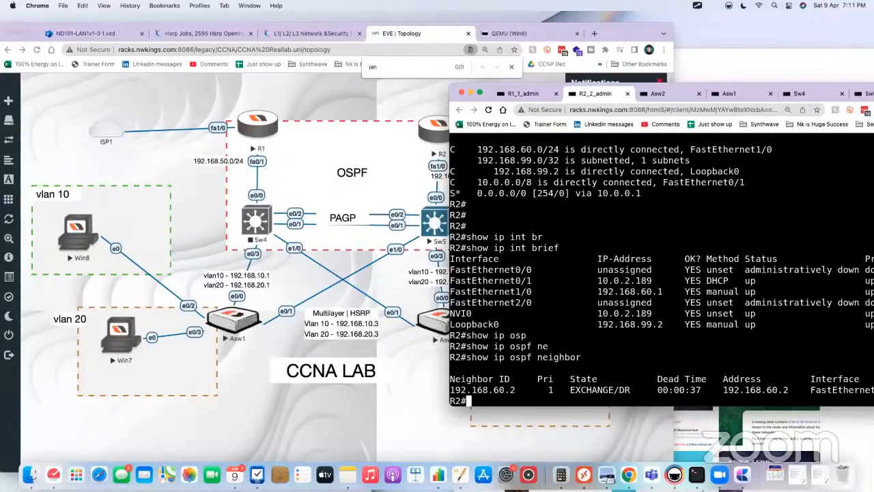
Step: Reposition the console window to uncover the topology and display fa1/0's configuration on R2 with show running-config int fa1/0
text(show run)
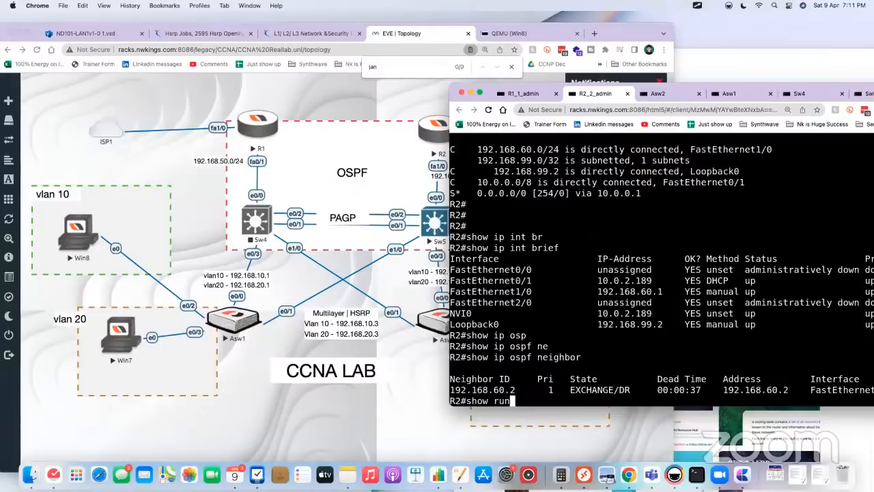
key(Tab)
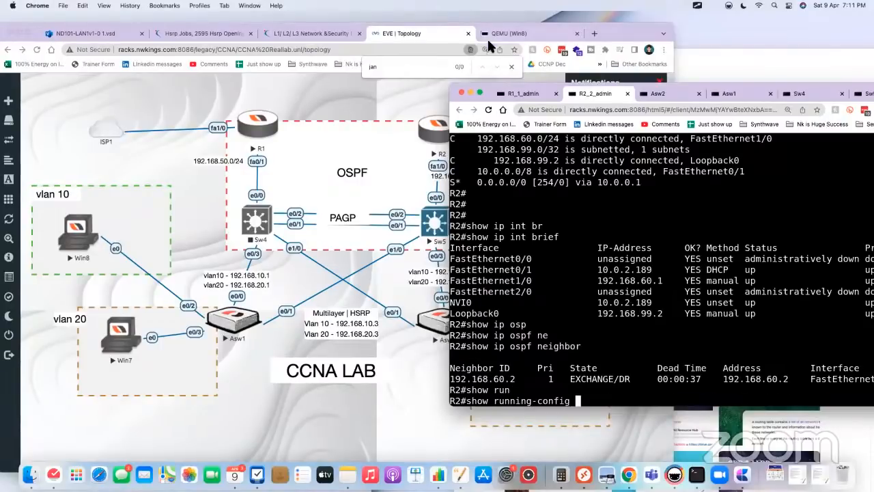
drag(578, 91, 605, 72)
text(int fa1/0)
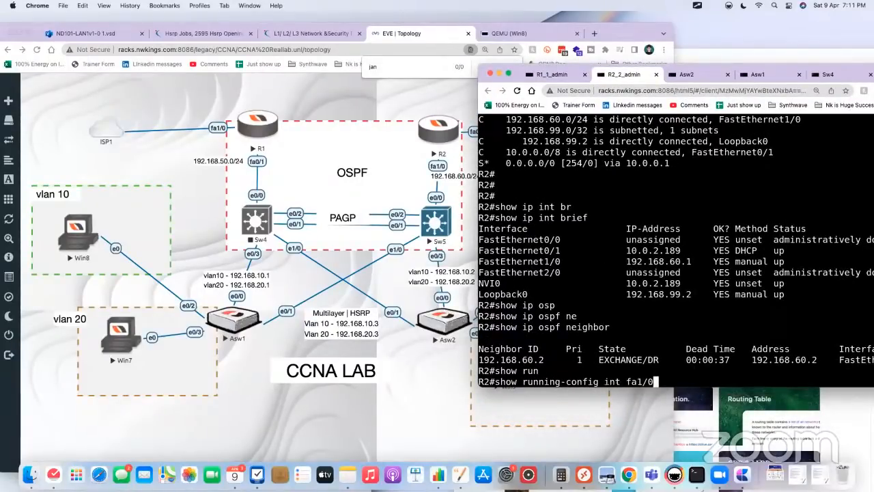
key(Return)
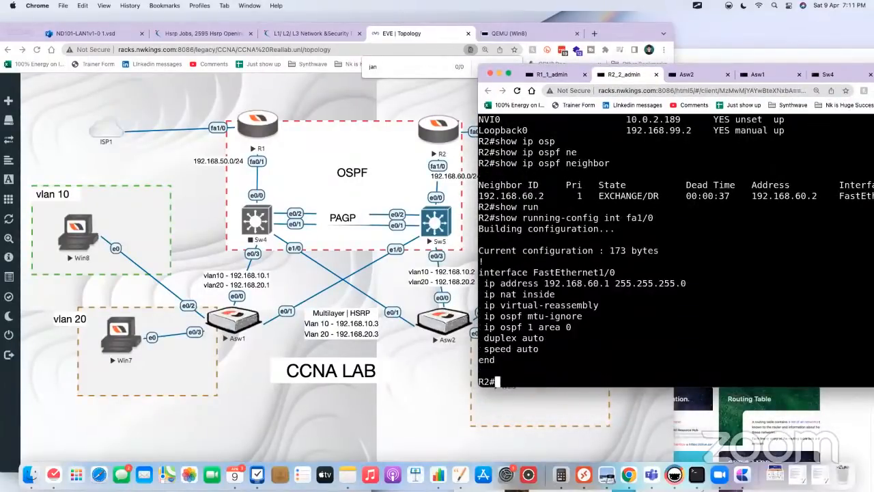
Step: Highlight the ip ospf mtu-ignore line in R2's fa1/0 configuration and check the interface's MTU with show int fa1/0
drag(477, 315, 498, 309)
drag(556, 316, 503, 316)
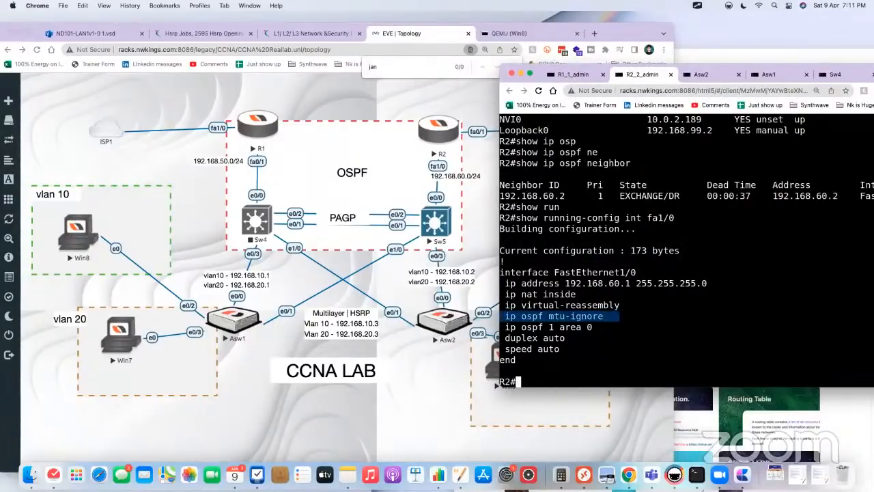
text(show int fa1/0)
key(Return)
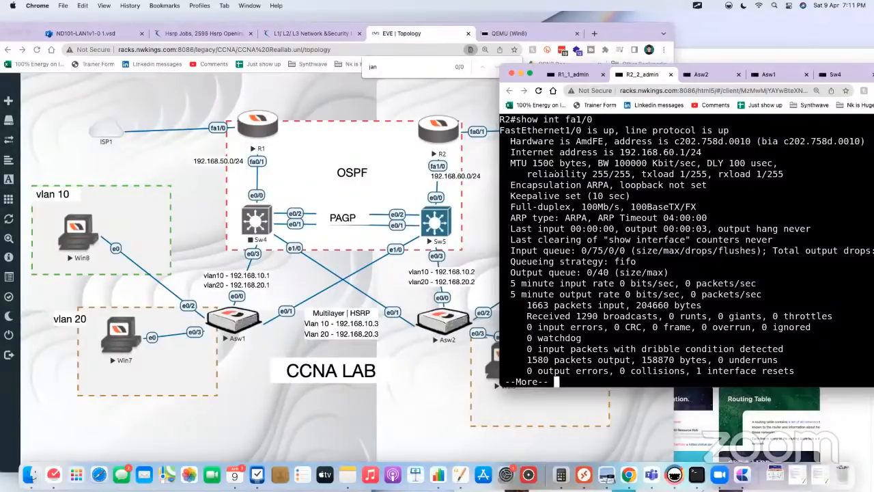
drag(510, 164, 582, 163)
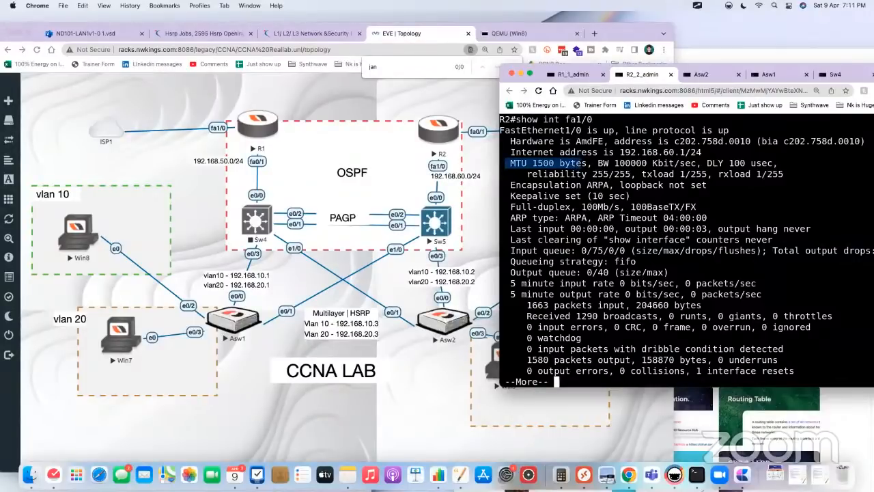
Step: Try to save Sw5's configuration with wr from interface configuration mode
click(435, 227)
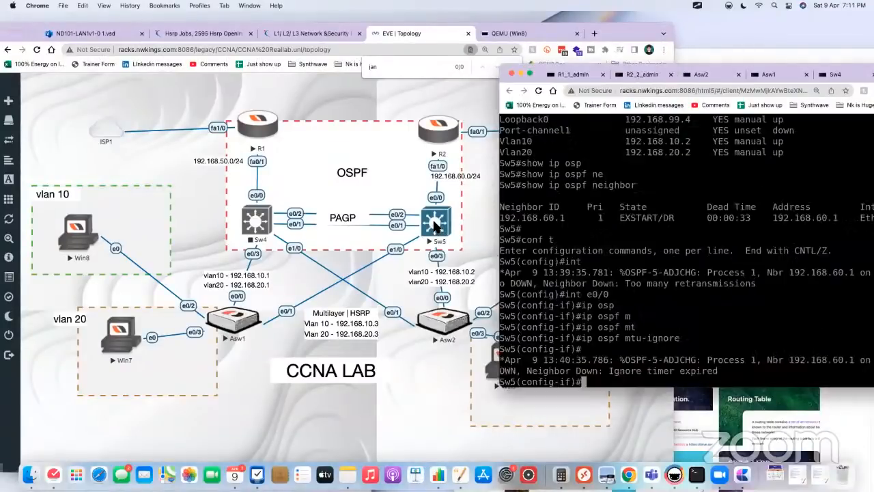
key(Return)
key(Return)
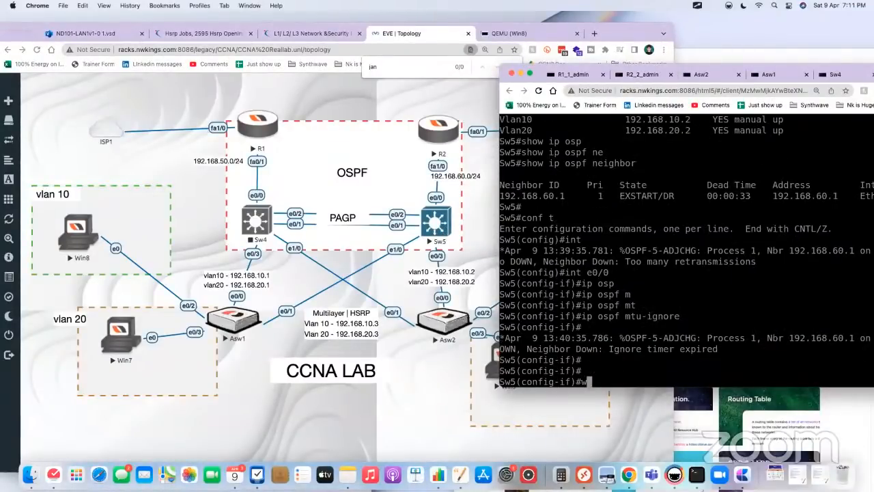
text(wr)
key(Tab)
key(Return)
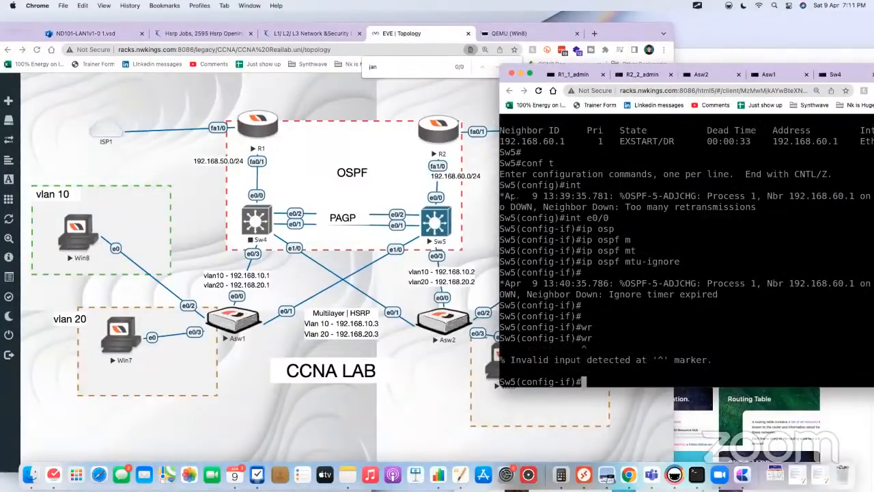
Step: Quit the paged interface output on R2 and save the router's configuration with write
click(433, 133)
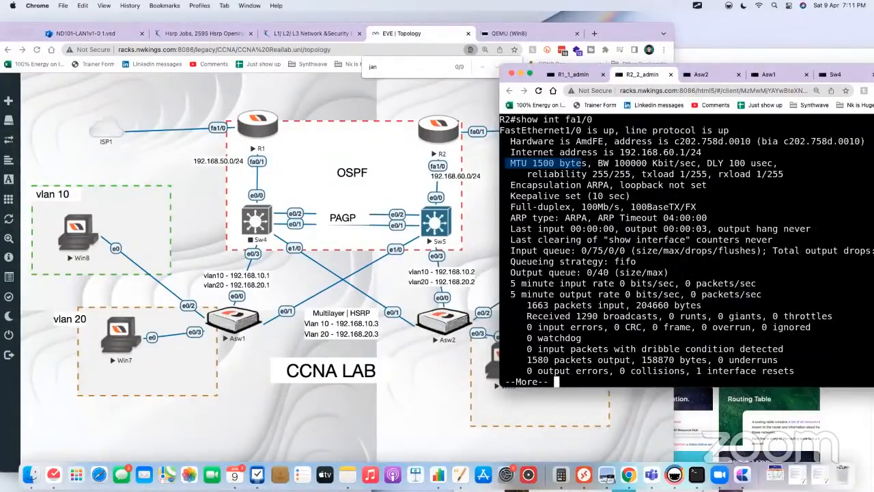
text(qwr)
key(Tab)
key(Return)
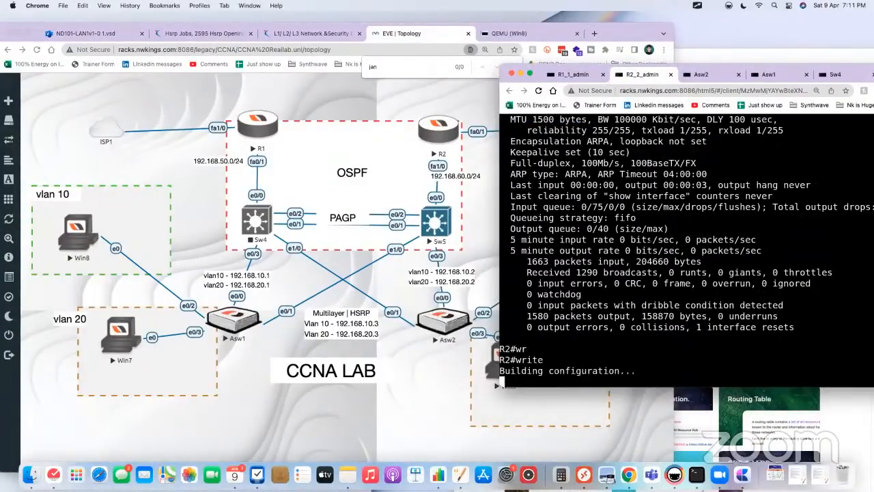
Step: Leave configuration mode on Sw5 with end and save the switch's configuration with write
click(448, 216)
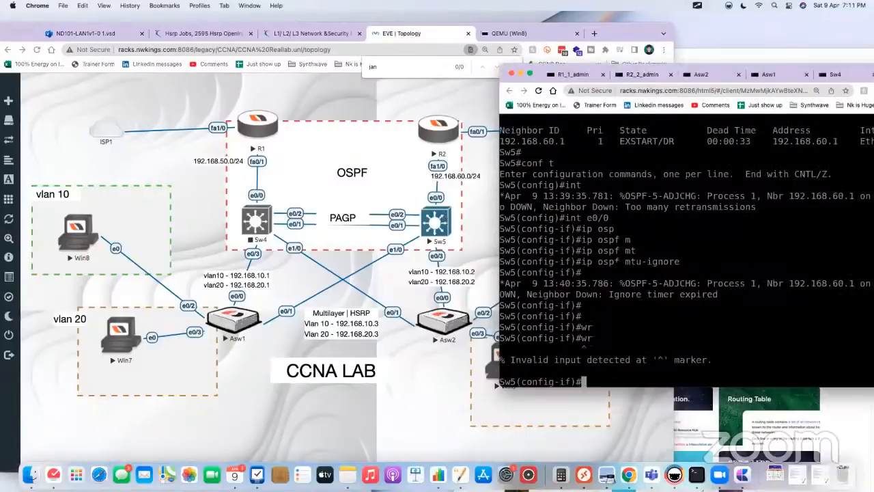
text(end)
key(Return)
text(wr)
key(Tab)
key(Return)
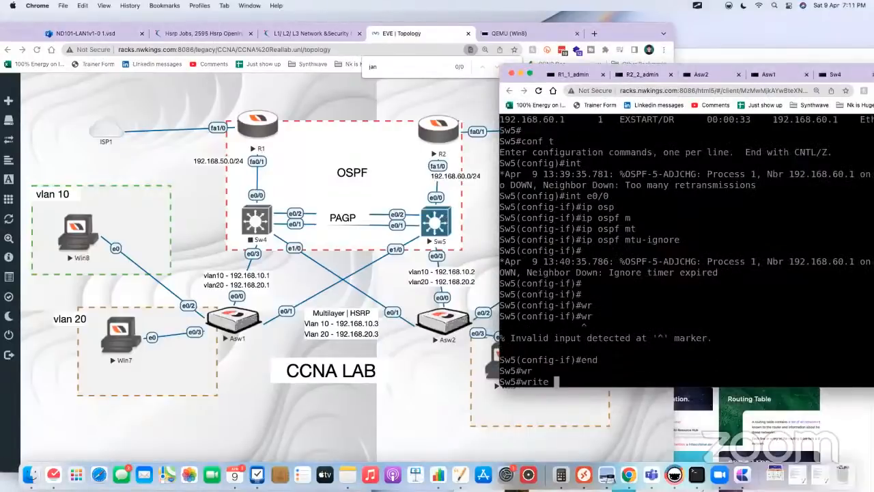
Step: Bring the topology window forward and stop the R2 node
click(388, 95)
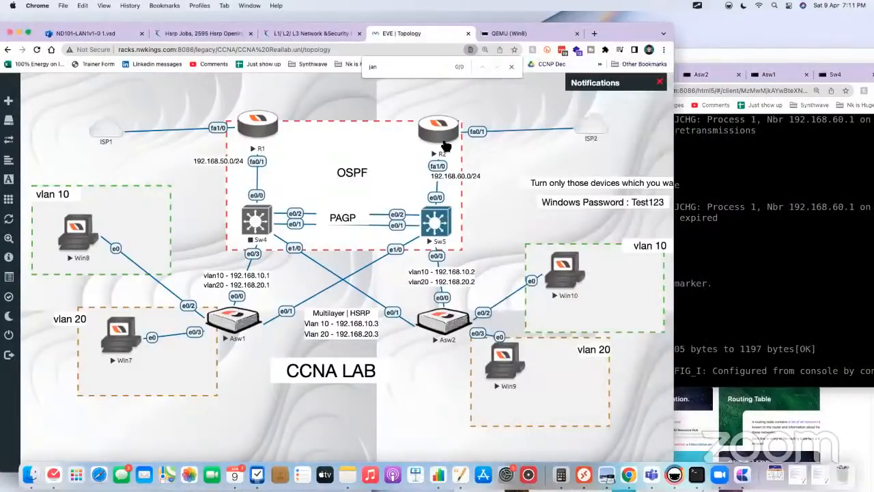
click(439, 135)
right_click(439, 135)
click(463, 163)
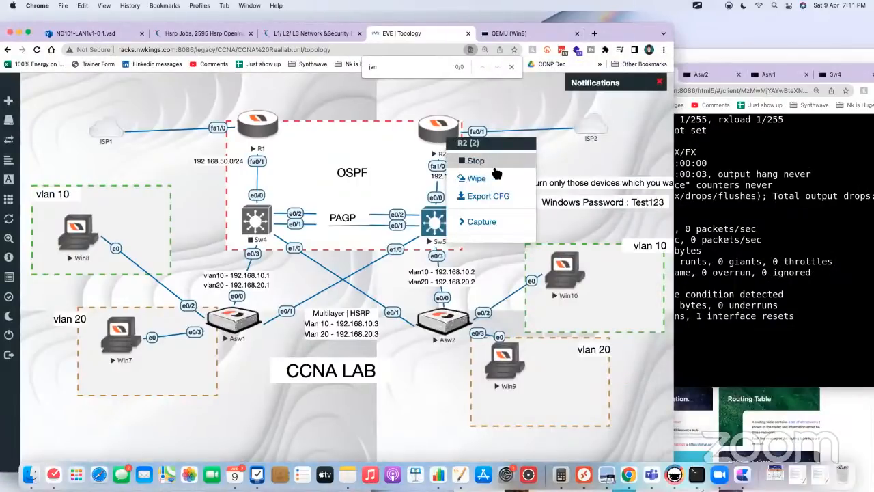
click(493, 166)
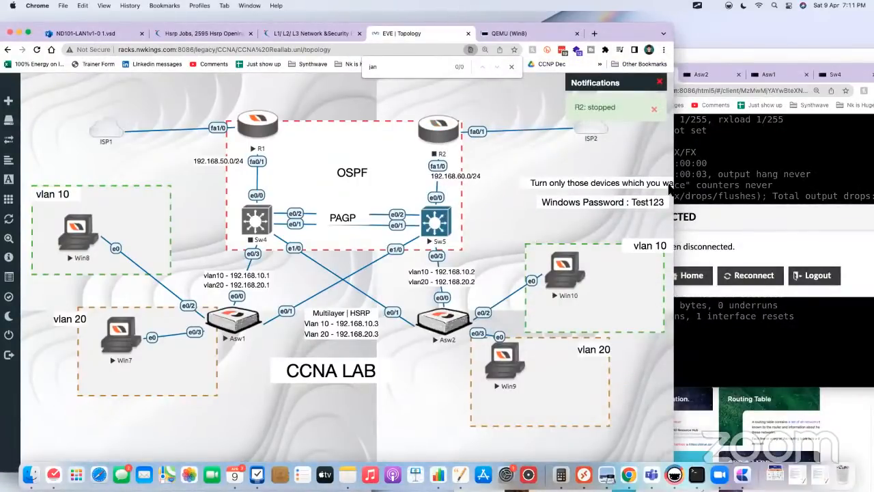
Step: Stop the Sw5 node in the topology
click(437, 228)
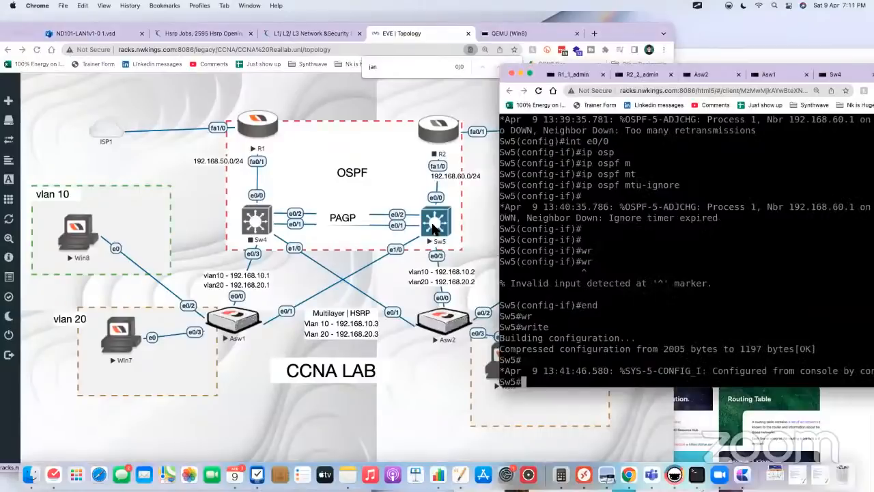
right_click(437, 228)
click(468, 252)
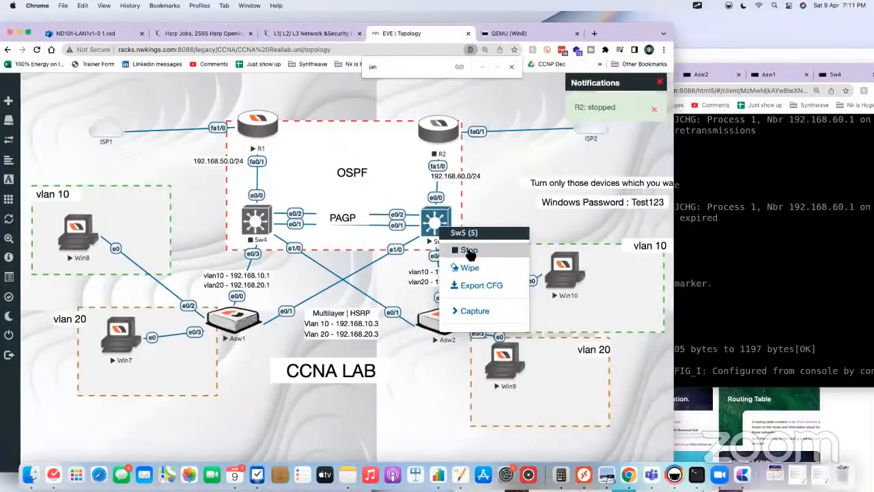
click(468, 252)
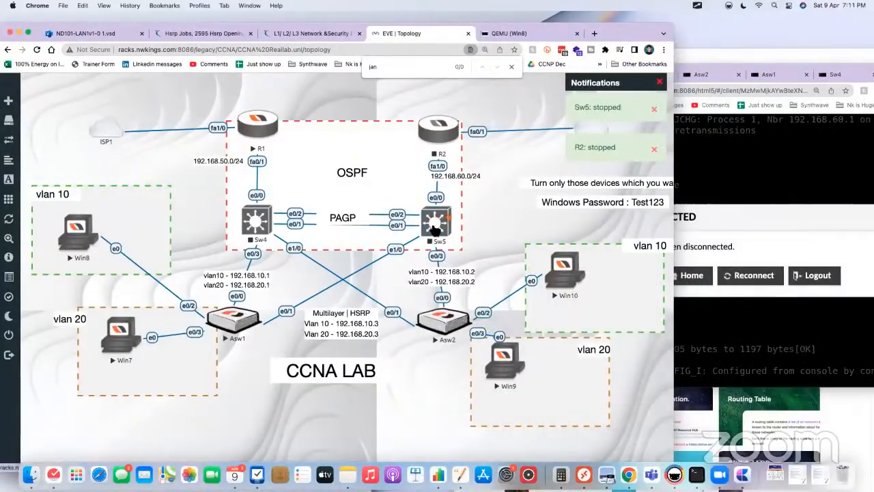
Step: Start the Sw5 and R2 nodes again in the topology
right_click(437, 227)
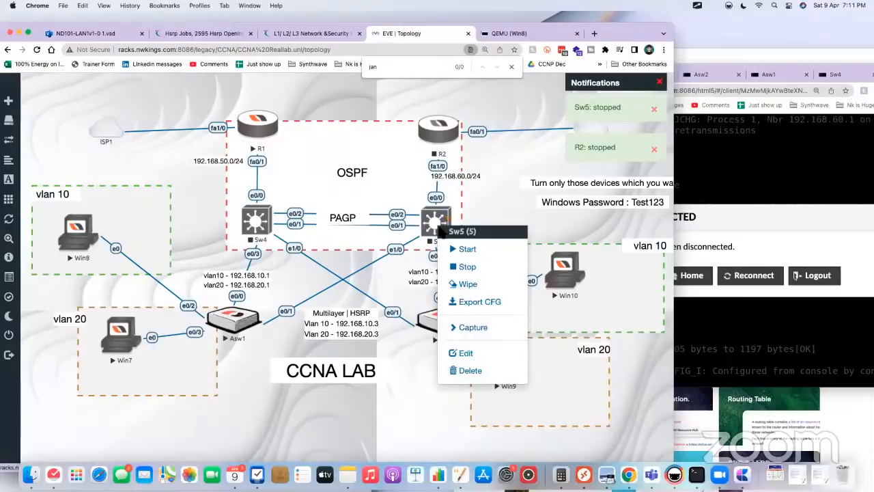
click(464, 249)
right_click(447, 134)
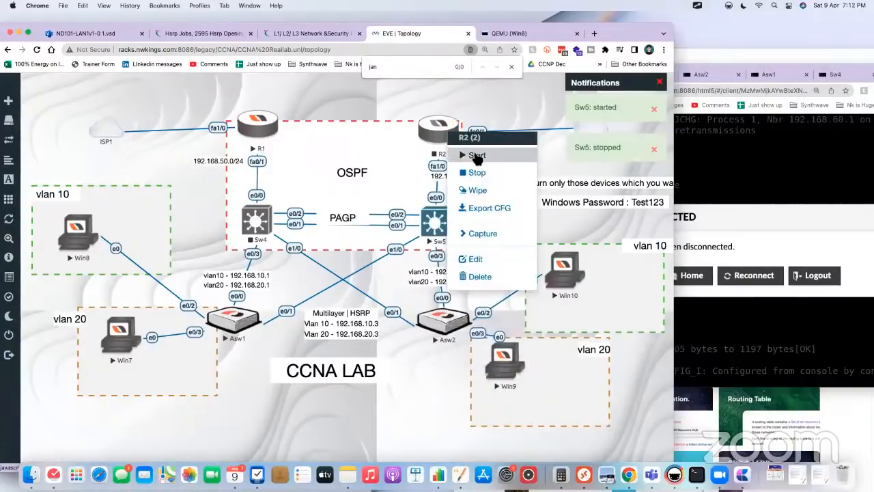
click(476, 156)
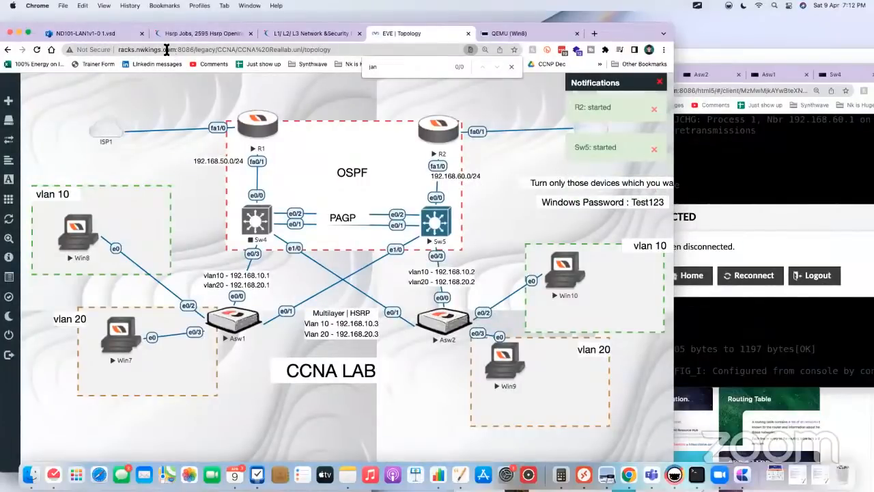
Step: Reopen the consoles of the restarted Sw5 and R2 and check R2's boot output
key(super+grave)
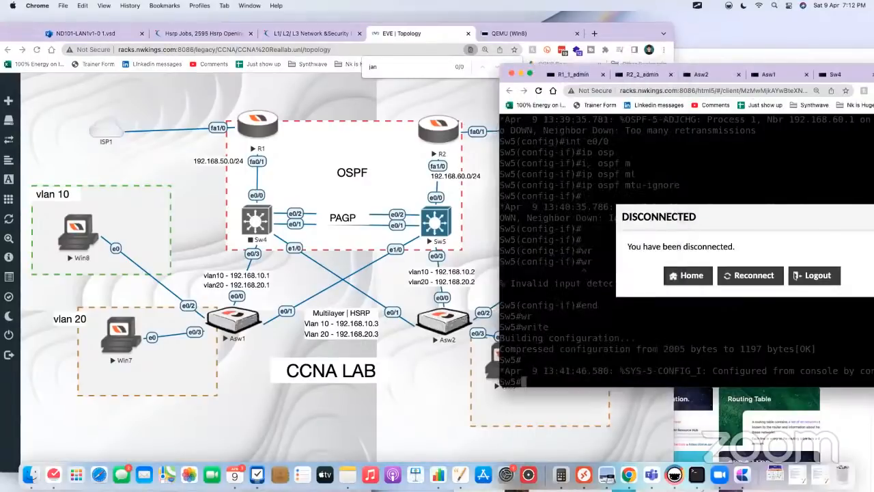
click(486, 204)
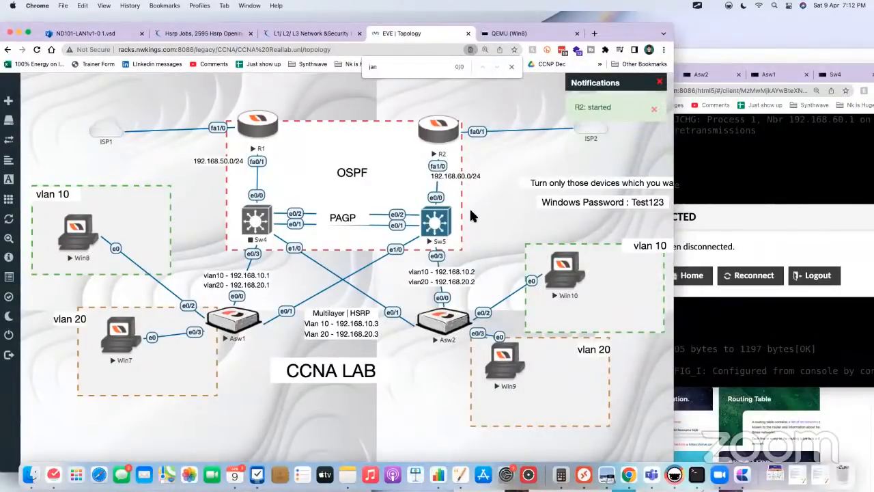
click(446, 221)
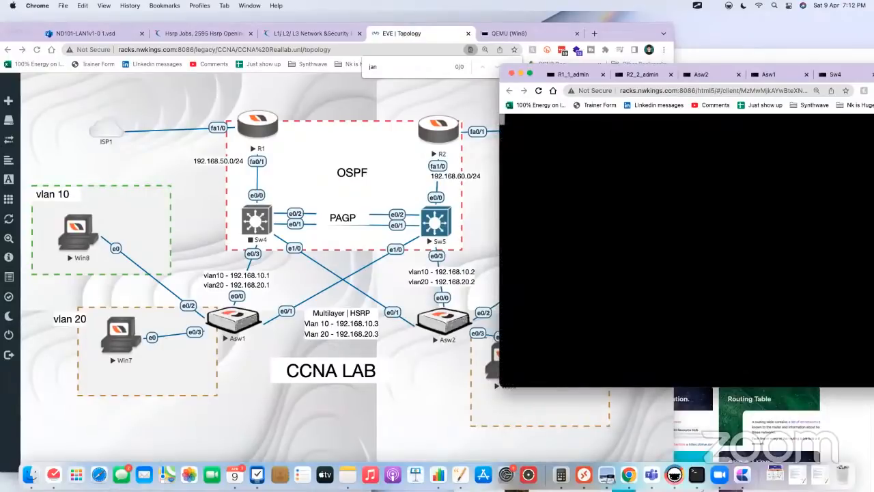
key(Return)
key(Return)
key(Return)
key(Return)
key(Return)
click(430, 140)
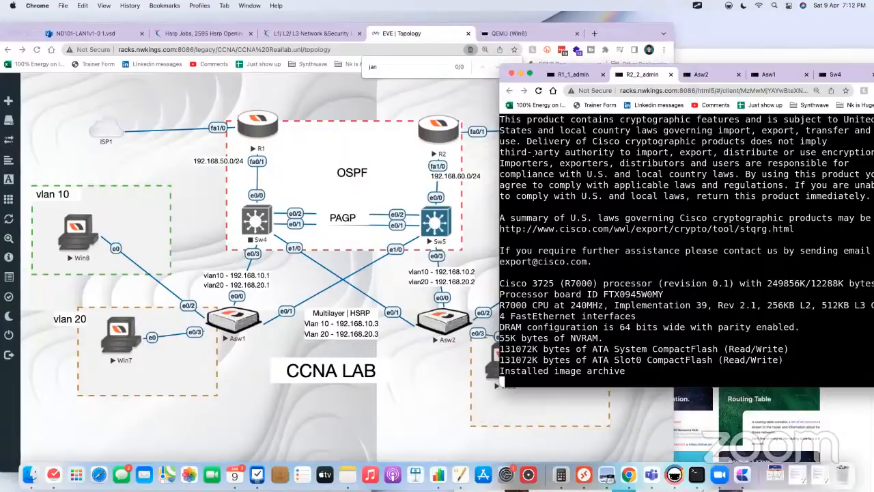
drag(625, 39, 639, 52)
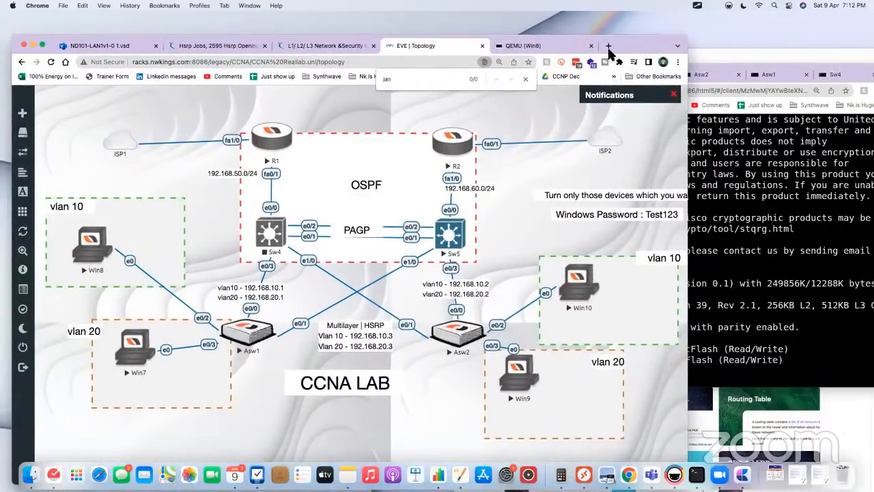
click(727, 190)
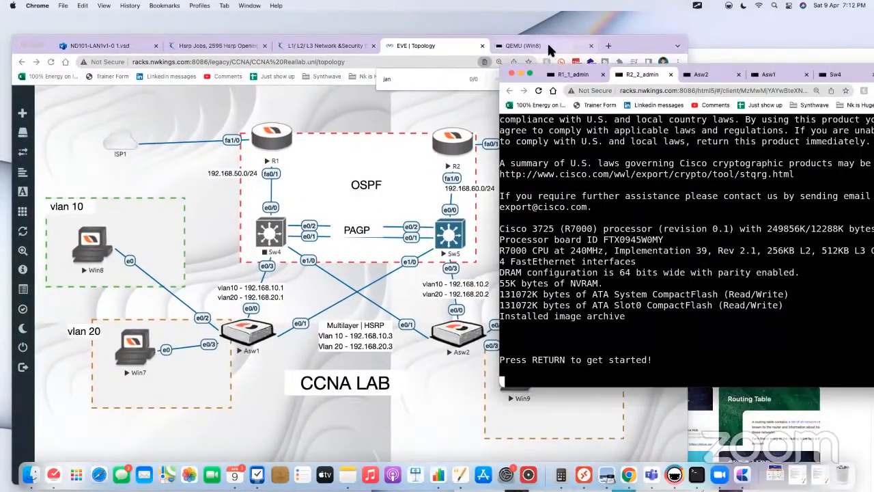
Step: Open nwkings.com in a new browser tab and view the list of Cisco courses
click(609, 45)
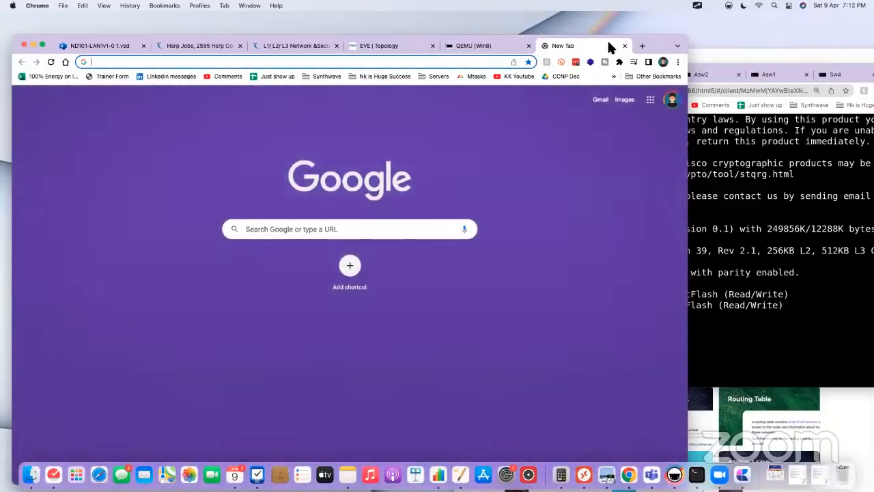
text(nwkings.co)
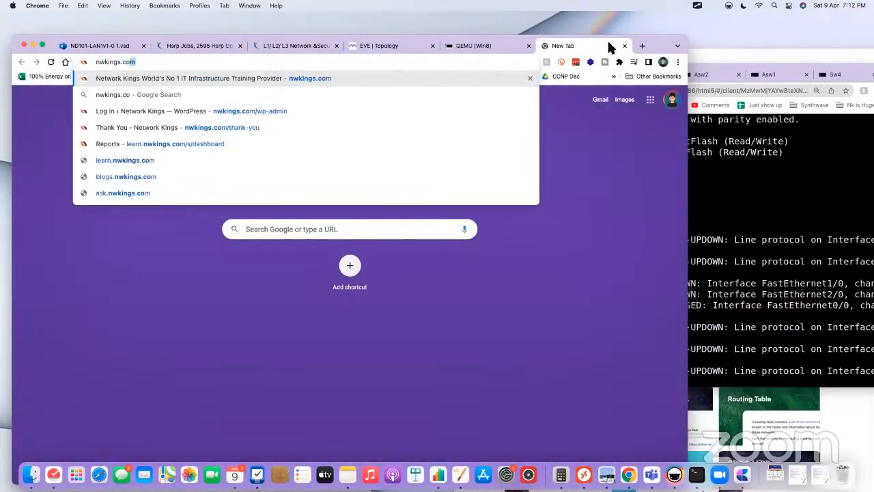
text(m)
key(Return)
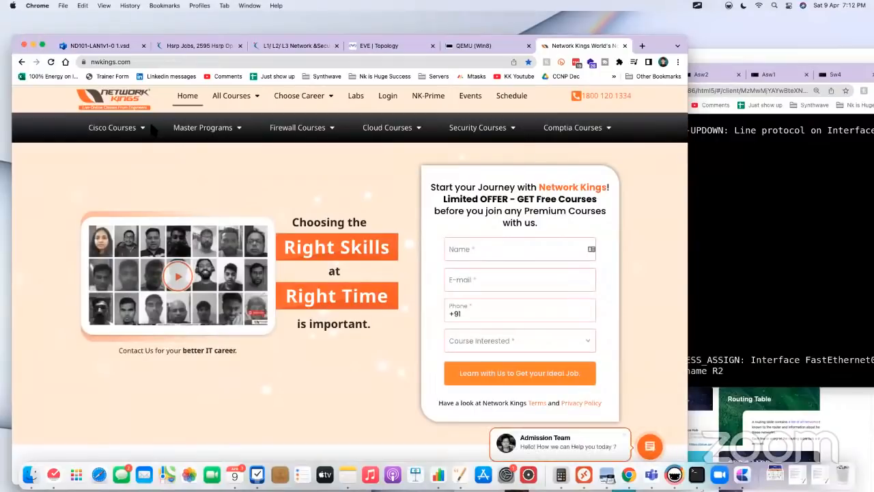
mouse_move(116, 128)
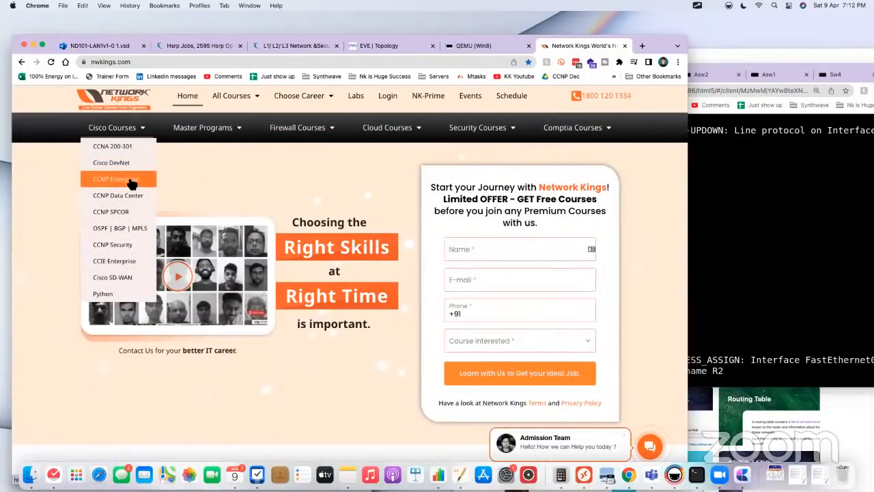
click(157, 62)
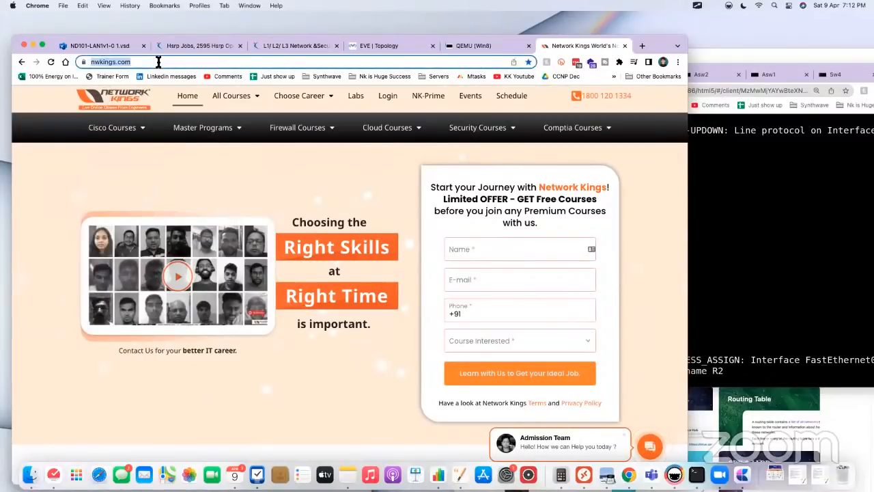
Step: Open the site's training schedule in a widened, repositioned window and look through the Single Program weekday and weekend batches
click(517, 99)
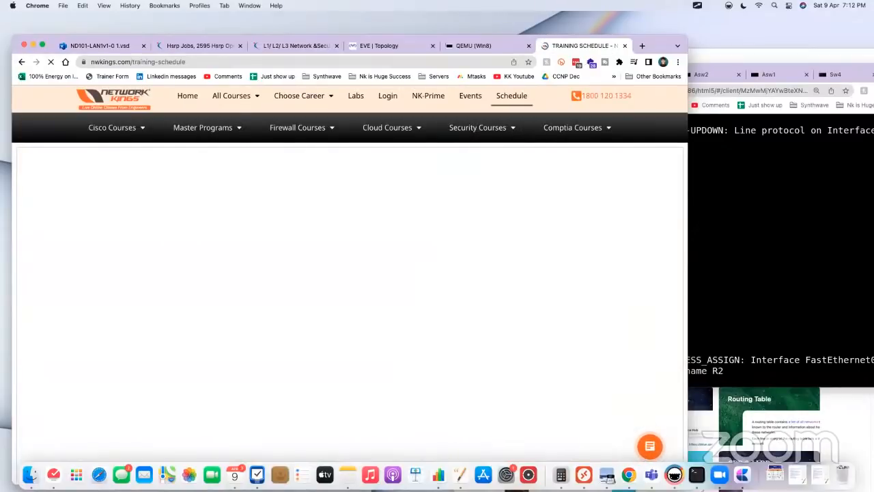
drag(687, 214, 744, 213)
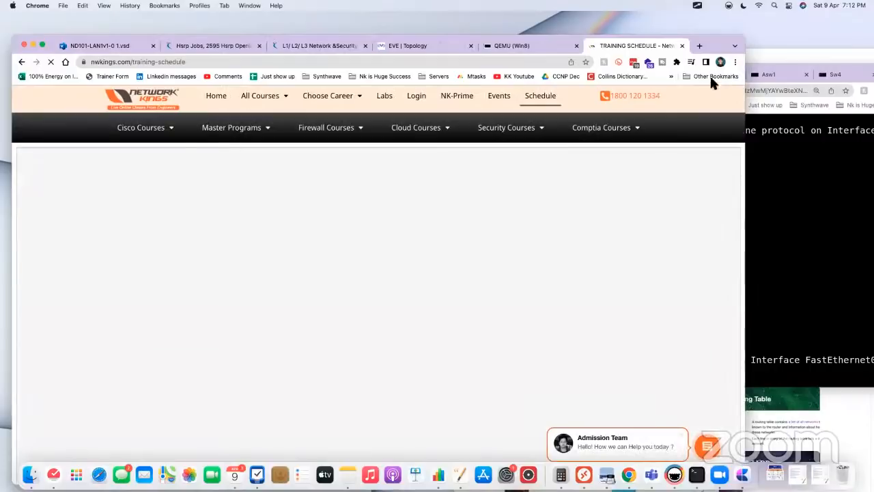
drag(717, 43, 738, 20)
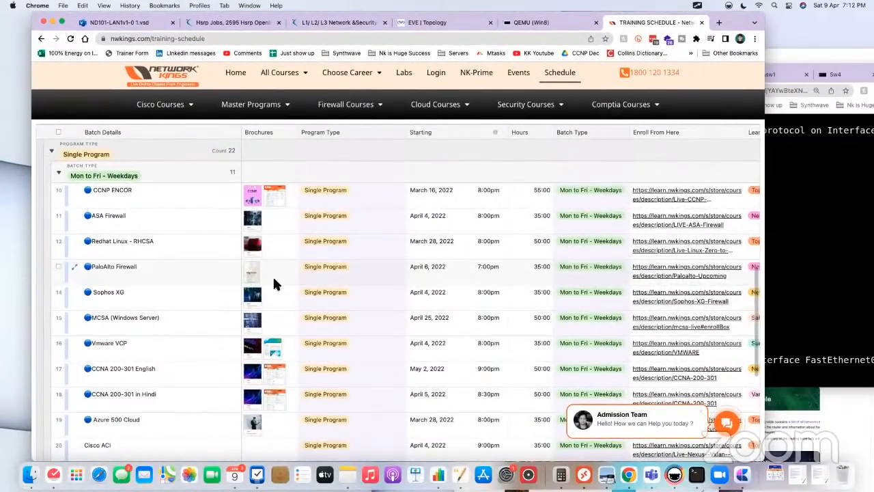
click(58, 173)
click(58, 173)
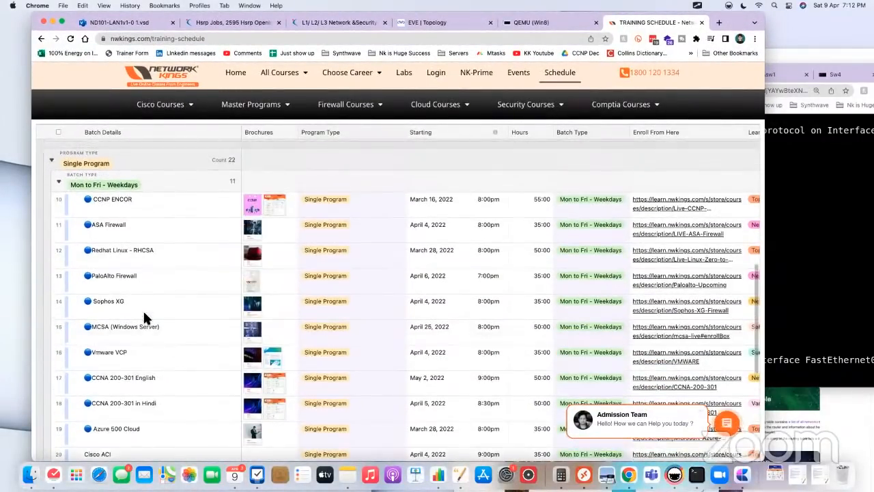
scroll(153, 324, down, 3)
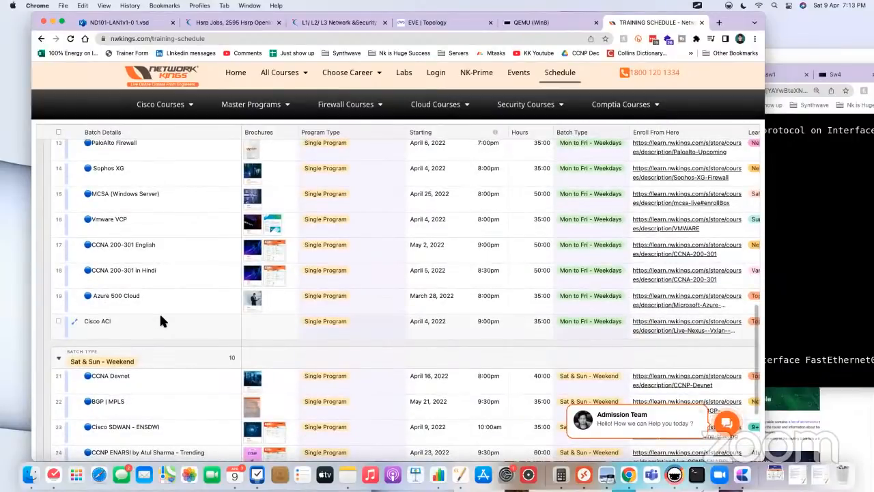
Step: Look over the Single Program weekend batches in the training schedule and select the CCNP ENARSI batch's starting date
scroll(159, 312, down, 4)
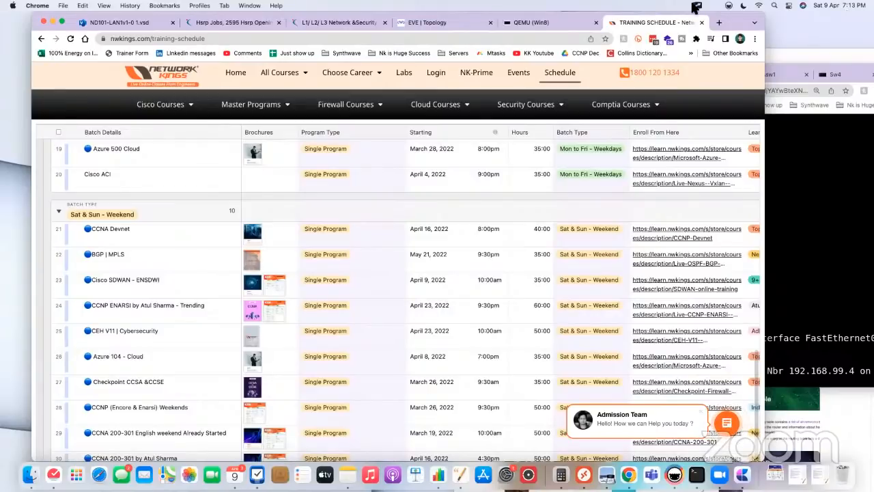
drag(730, 26, 751, 52)
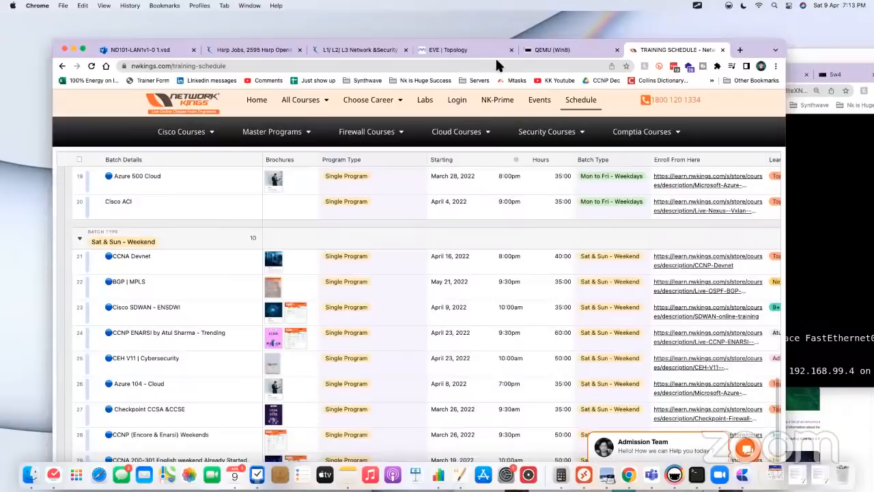
click(433, 50)
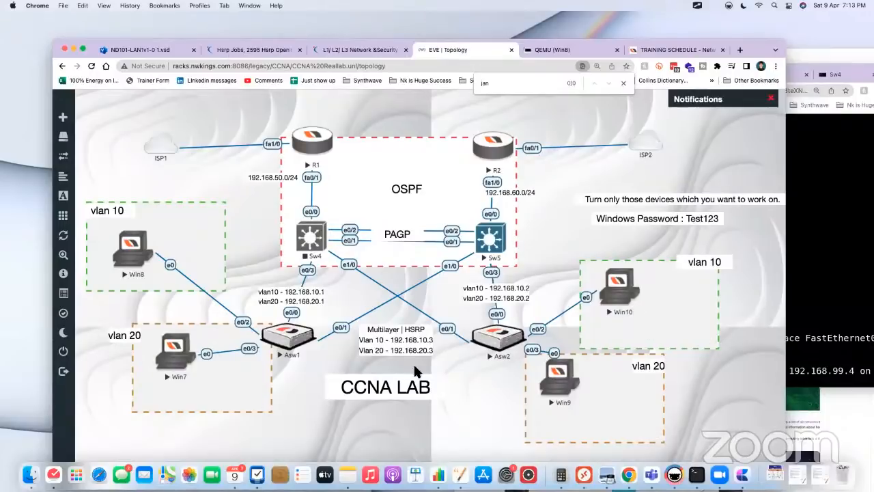
click(647, 51)
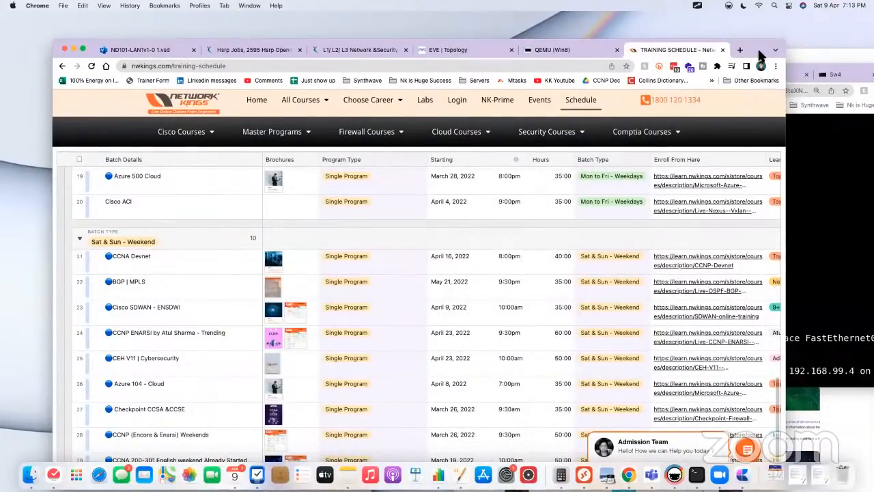
drag(760, 53, 760, 38)
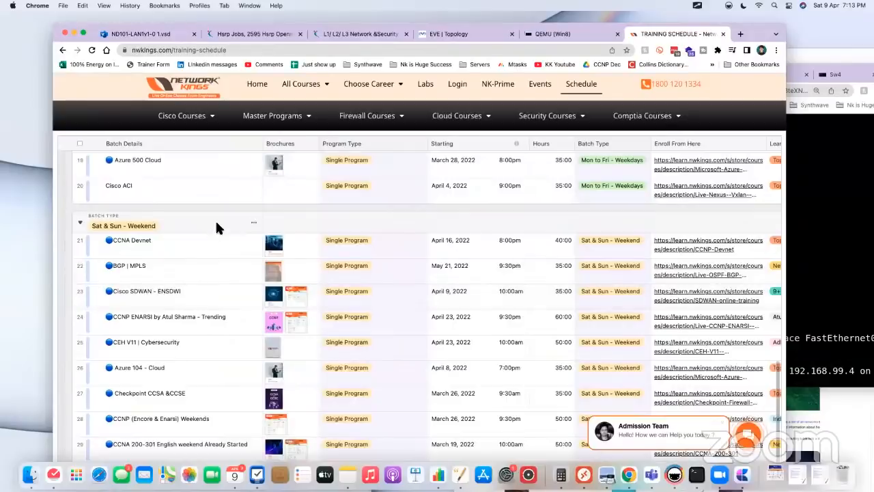
click(477, 314)
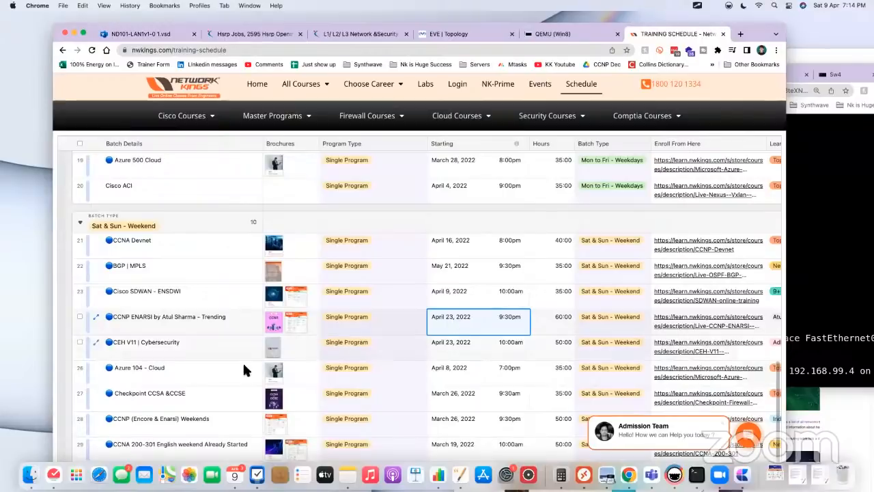
Step: Copy the web address of the training schedule page
scroll(199, 379, up, 1)
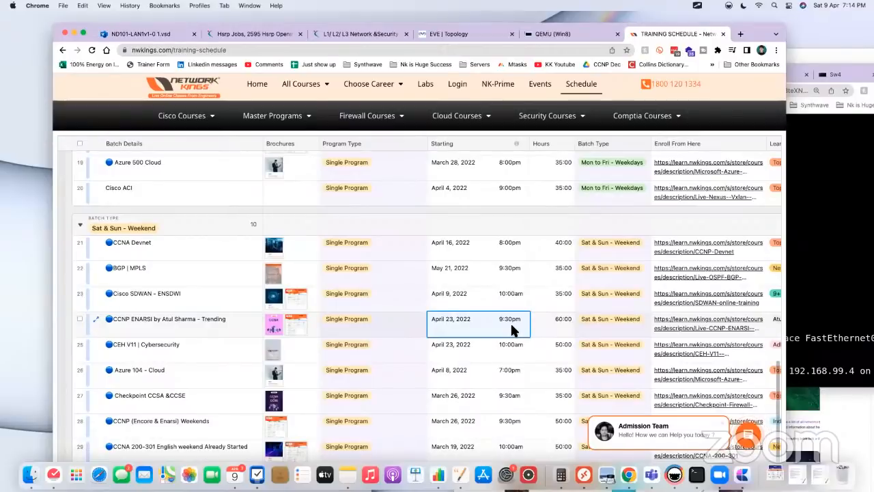
click(256, 50)
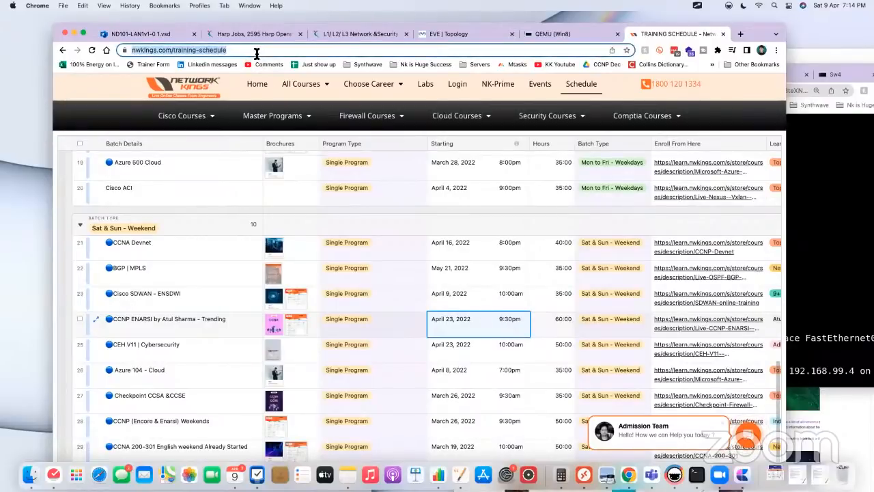
key(super+c)
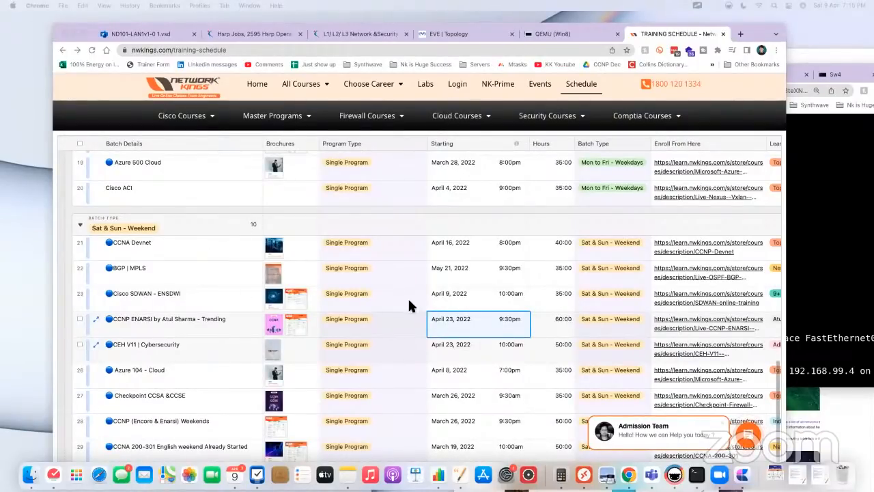
Step: Look through the training schedule's Single, Combo and Master Program batches with their starting dates and enrolment links
scroll(410, 304, down, 3)
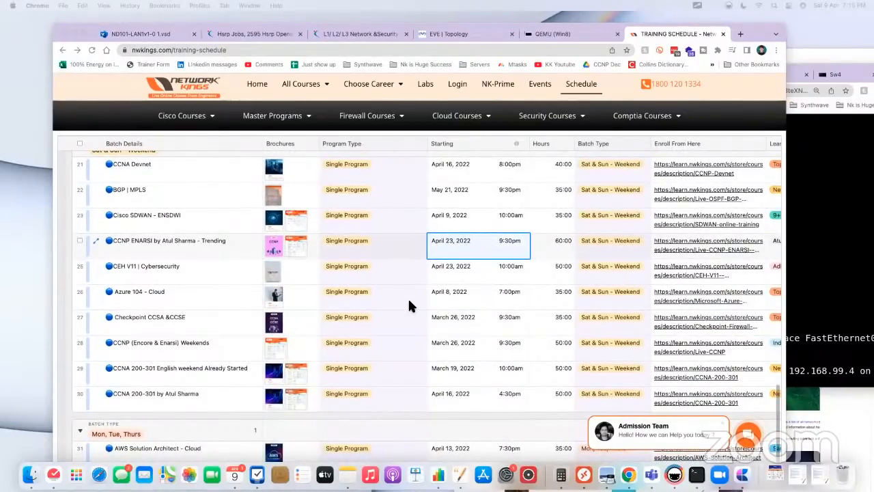
scroll(408, 311, up, 1)
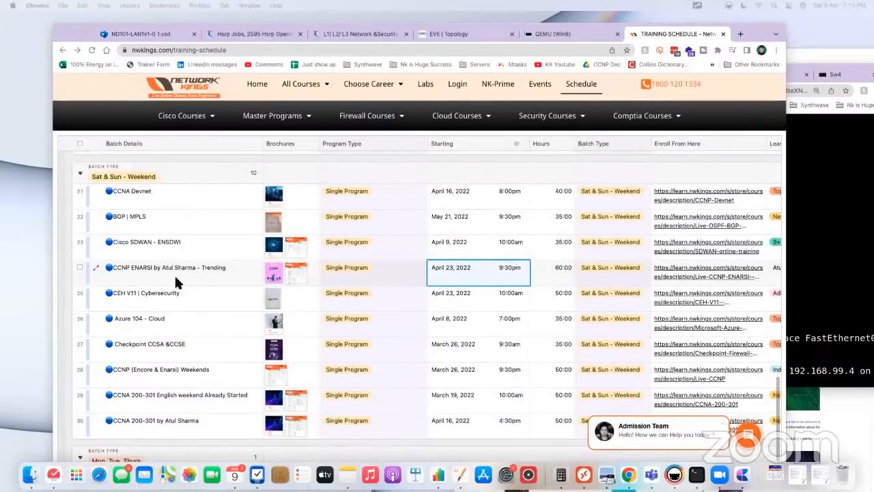
scroll(231, 343, down, 1)
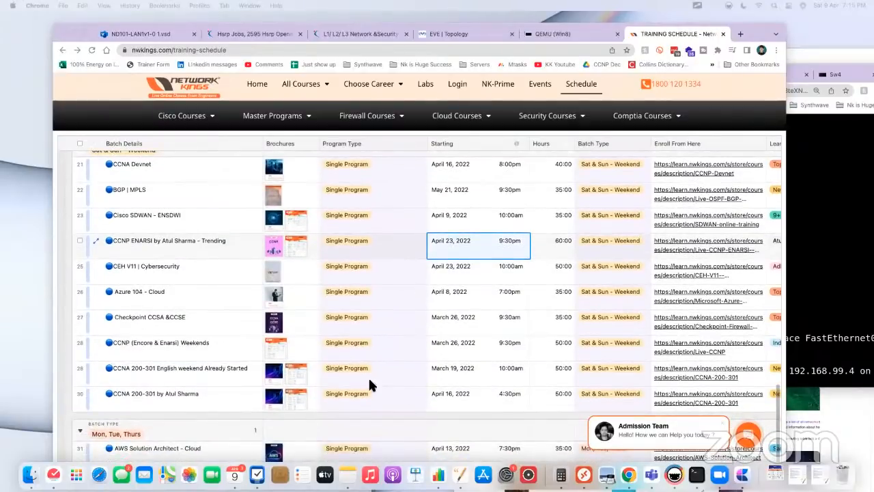
scroll(414, 413, up, 15)
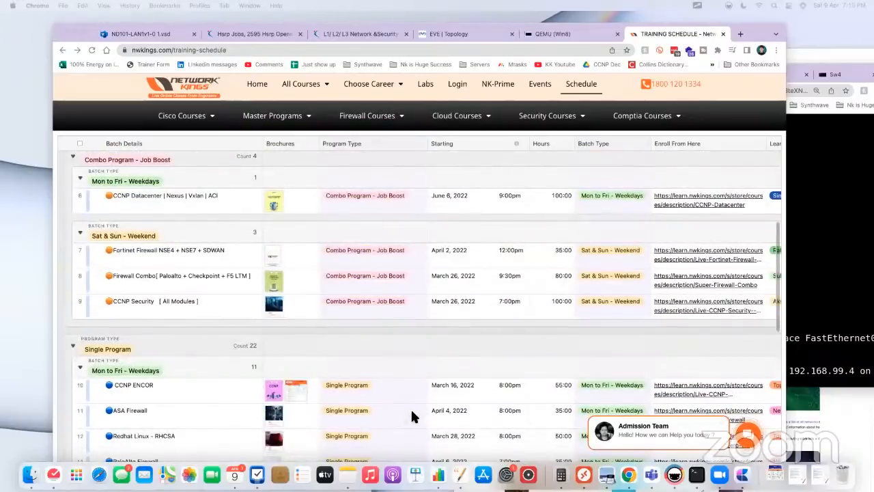
scroll(285, 337, down, 3)
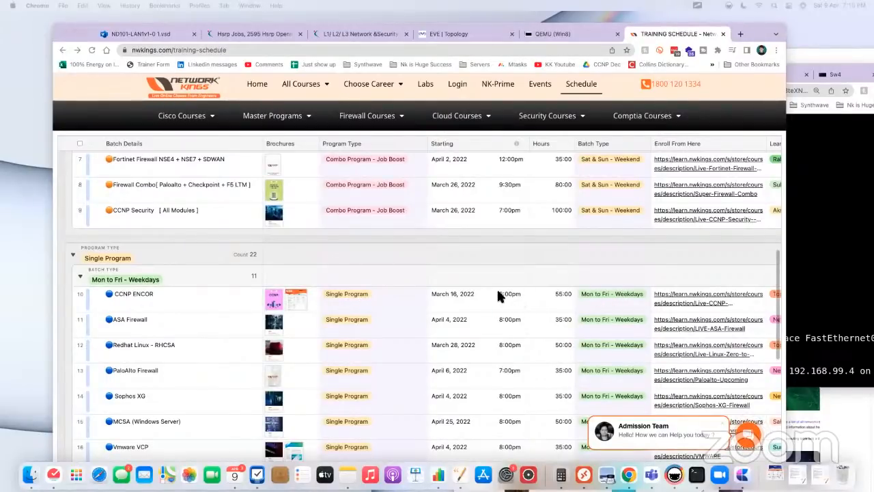
scroll(432, 269, up, 1)
scroll(432, 269, down, 6)
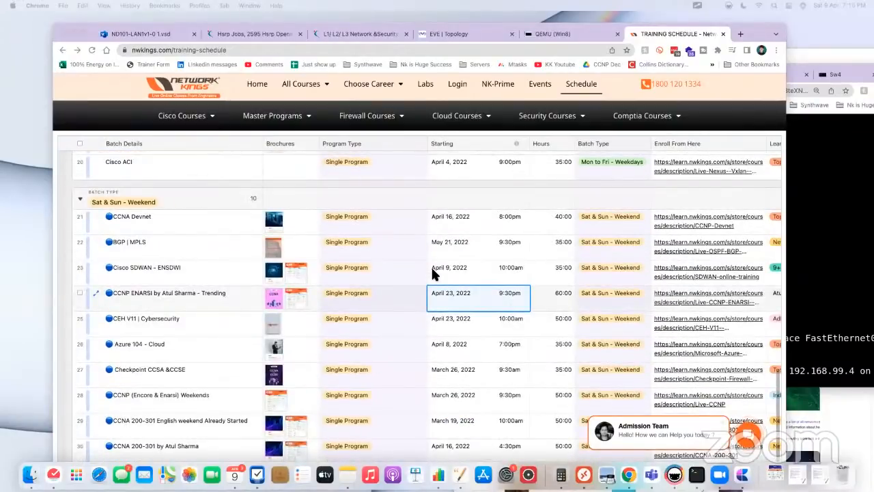
scroll(380, 273, up, 3)
scroll(381, 279, up, 1)
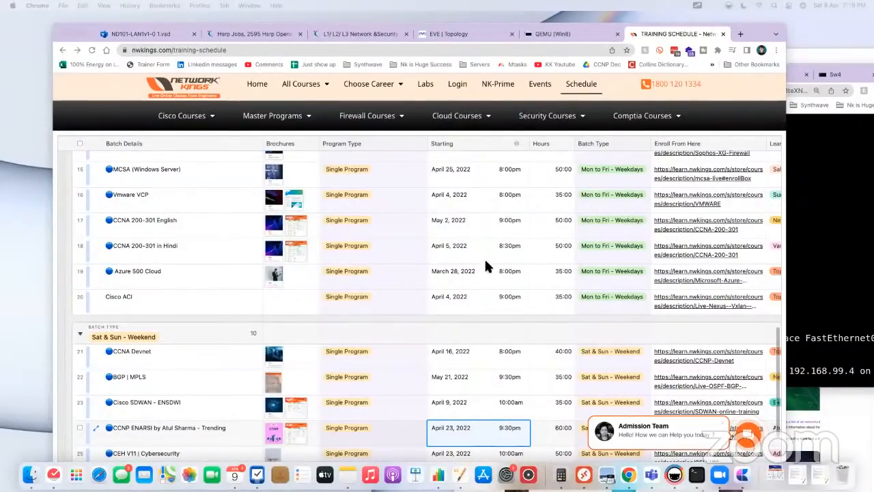
scroll(656, 236, down, 5)
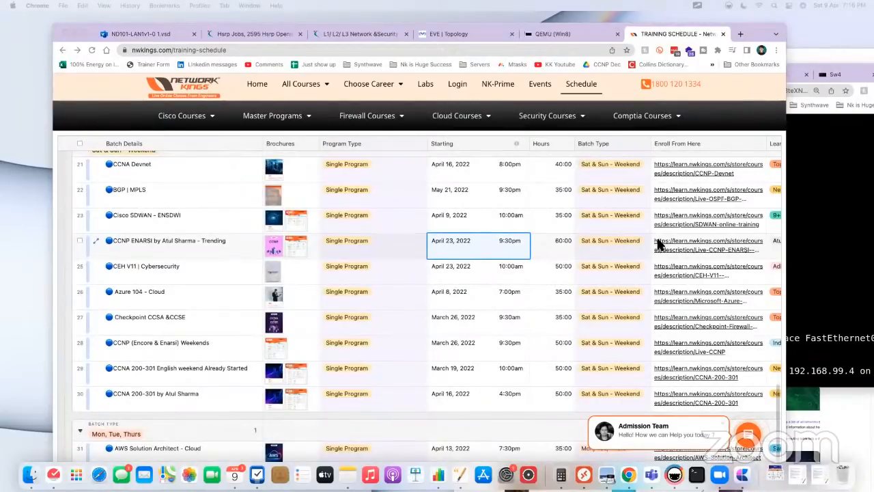
scroll(487, 253, up, 15)
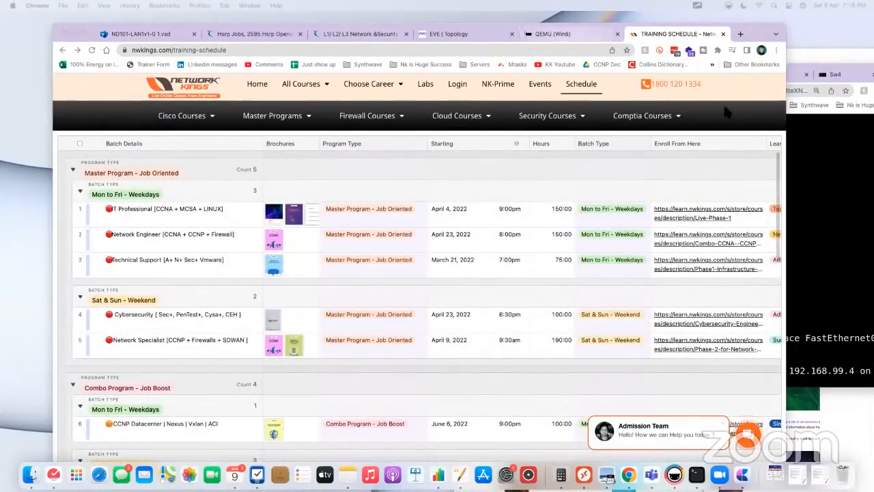
Step: Check R2's console output for OSPF messages and rerun the ping to 8.8.8.8 from Win8's command prompt
click(828, 177)
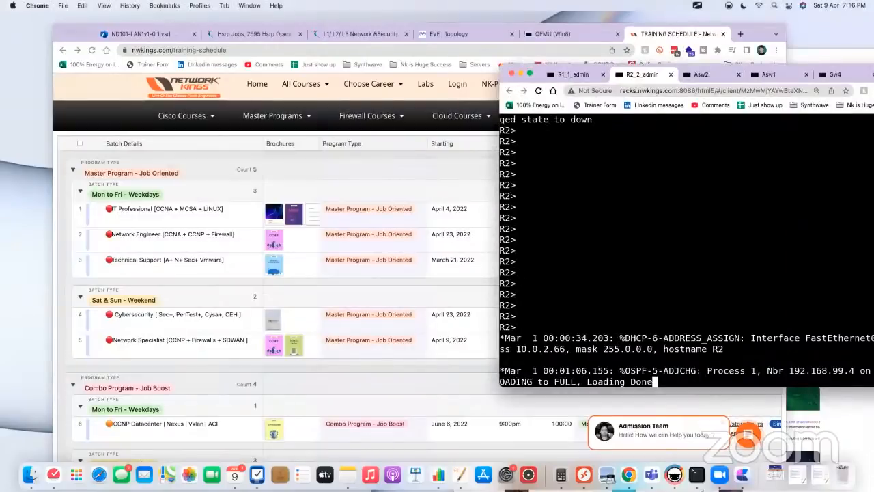
click(560, 33)
click(464, 33)
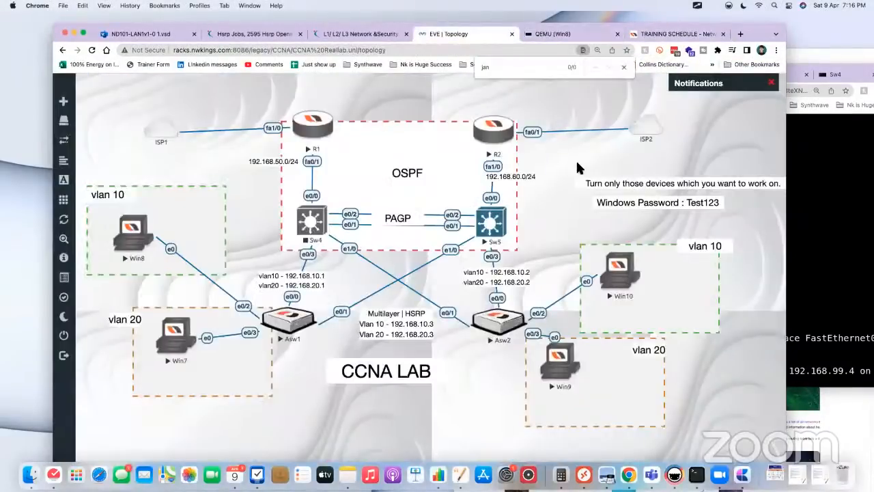
click(135, 234)
key(Up)
key(Return)
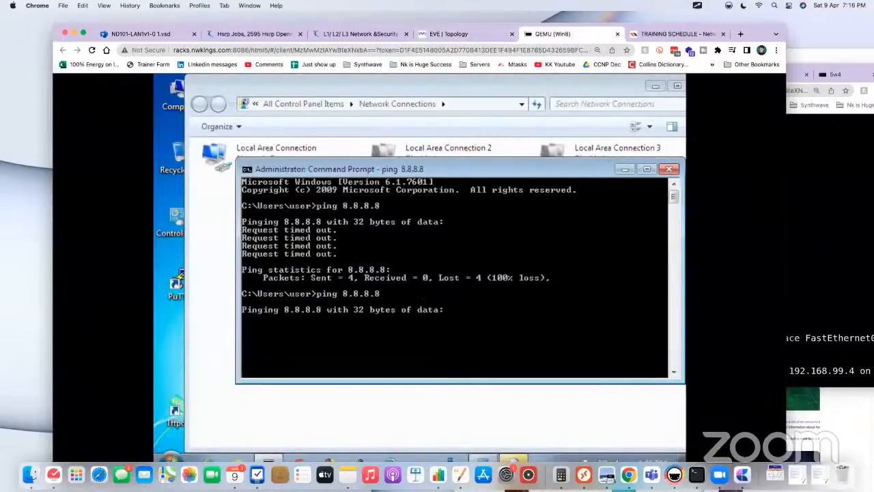
Step: Wake the R2 console and request privileged mode with the enable command
click(828, 188)
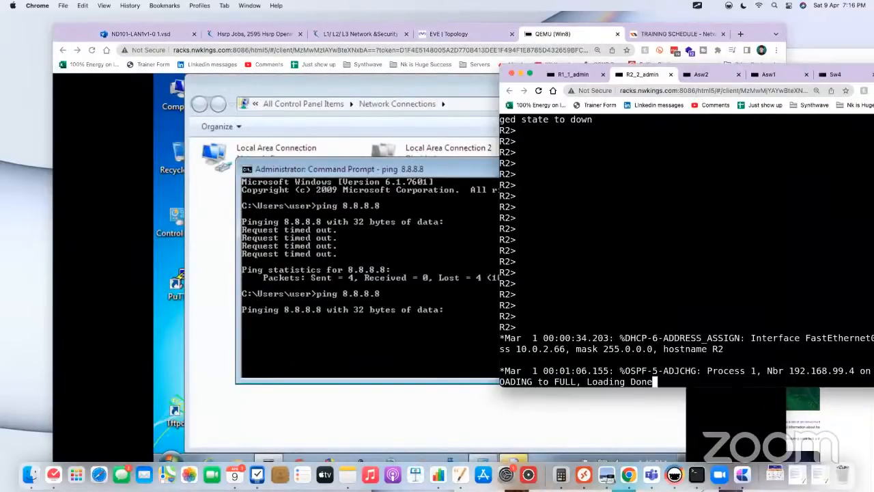
key(Return)
key(Return)
key(Return)
key(Return)
key(Return)
key(Return)
text(en)
key(Tab)
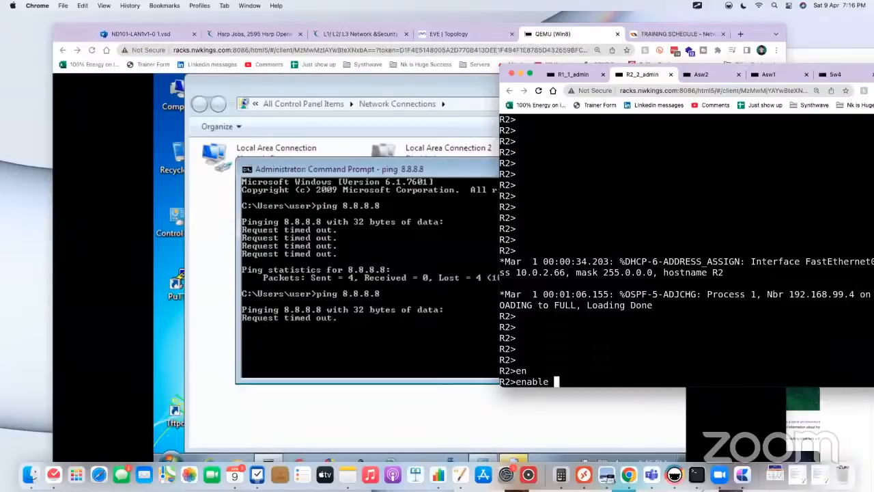
key(Return)
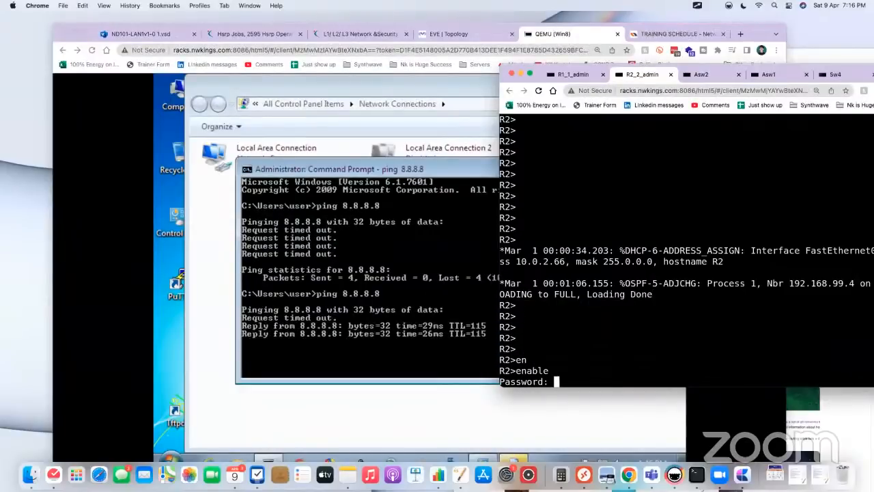
Step: Review the ping results on Win8 and ping 8.8.8.8 once more from its command prompt
click(480, 287)
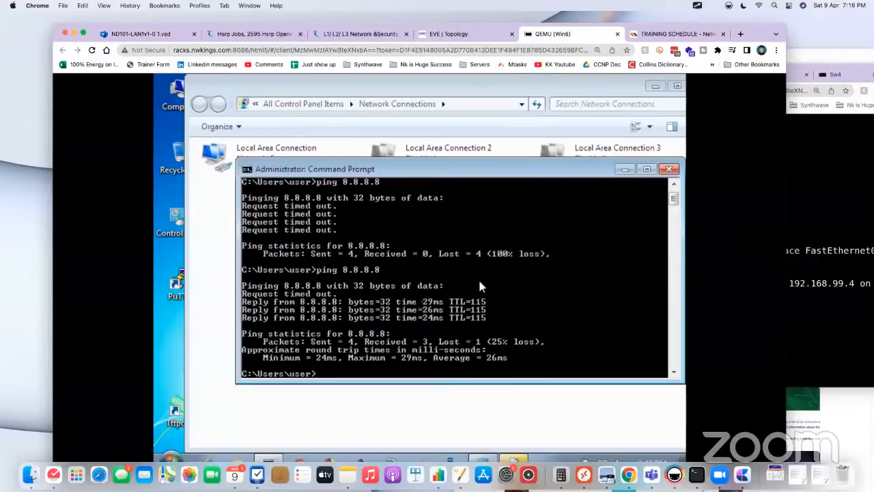
text(ping 8.8.8.8)
key(Return)
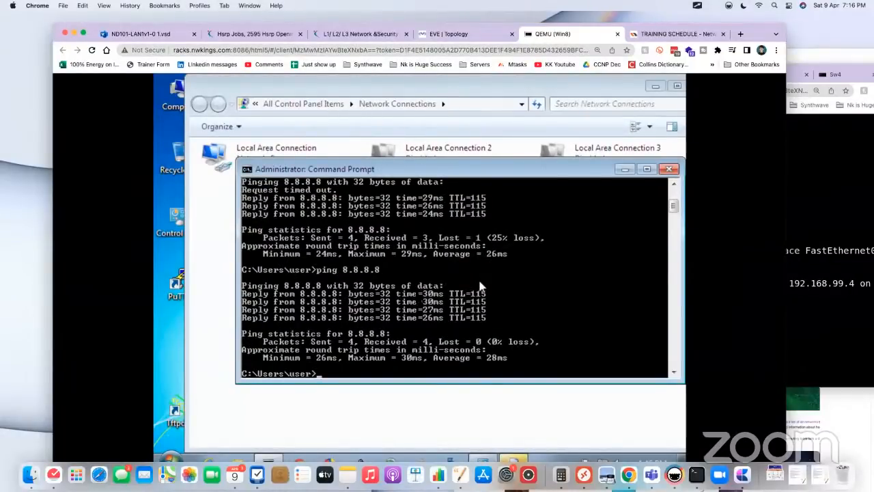
Step: View the EVE lab topology and check R2's console alongside it
click(460, 37)
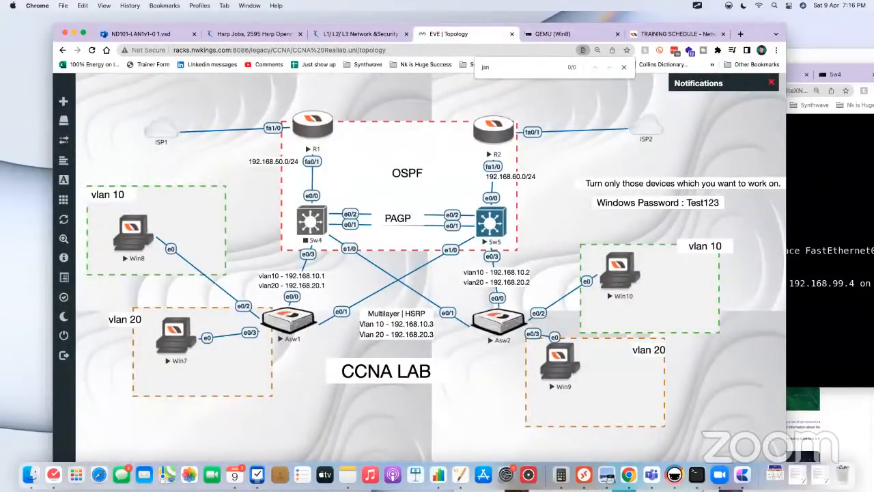
click(829, 205)
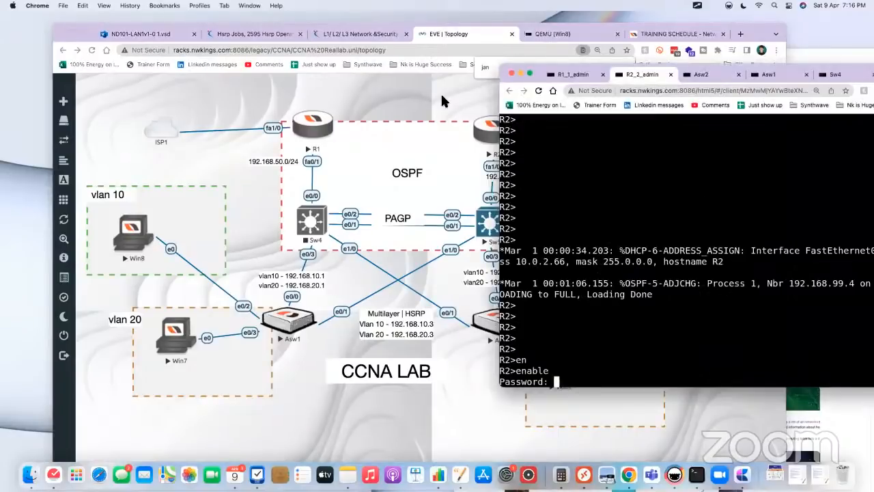
click(490, 129)
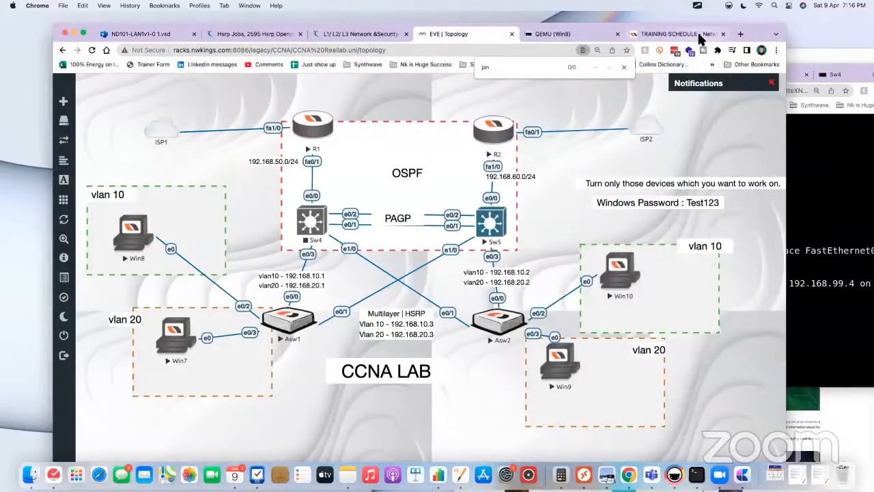
Step: Return to the training schedule, expand the site's contact options and reposition the browser window
click(672, 33)
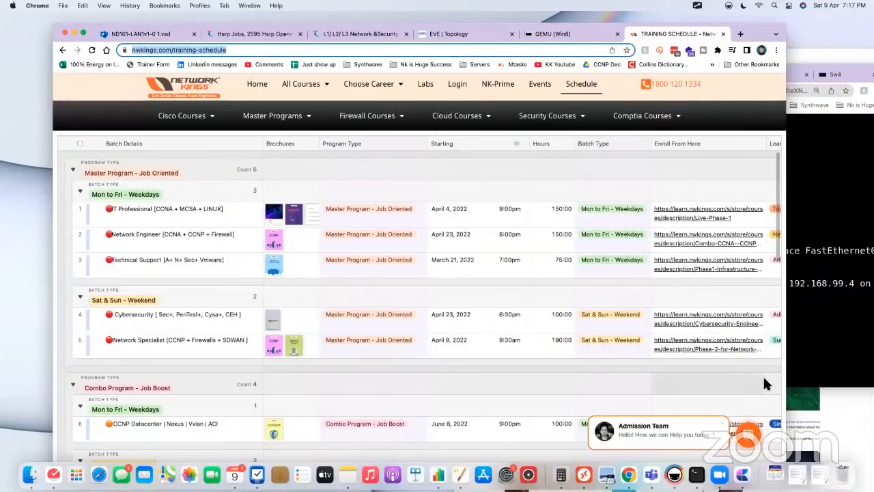
click(754, 435)
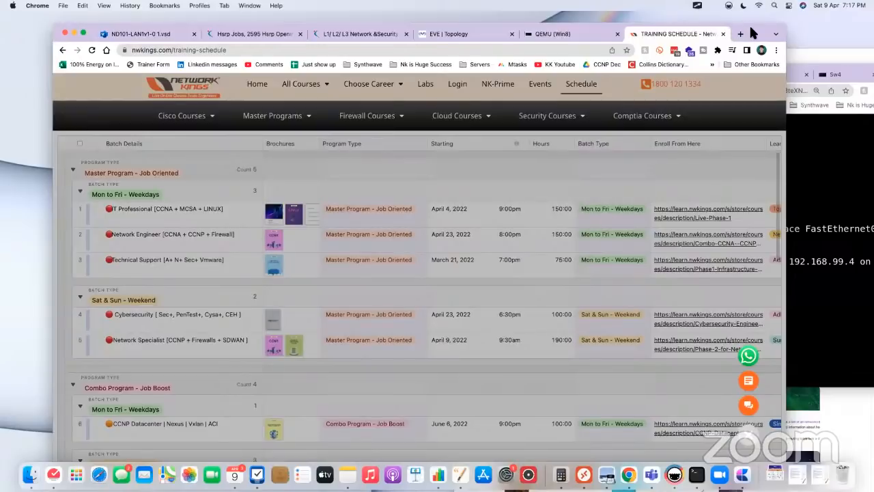
drag(749, 23, 788, 35)
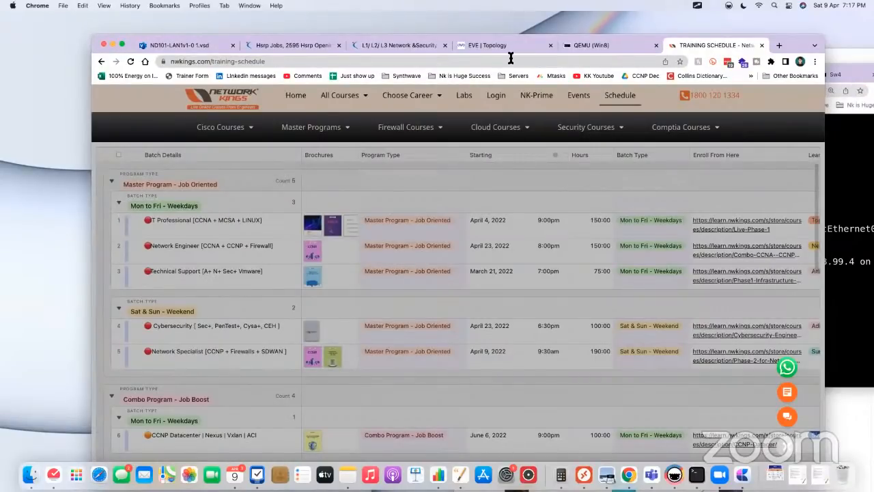
Step: Close the find bar on the EVE topology page and return to the training schedule
click(502, 46)
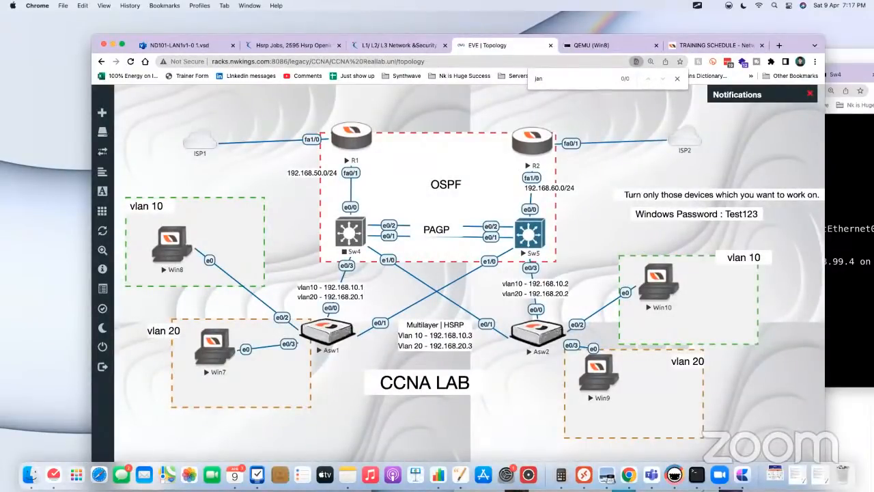
click(678, 79)
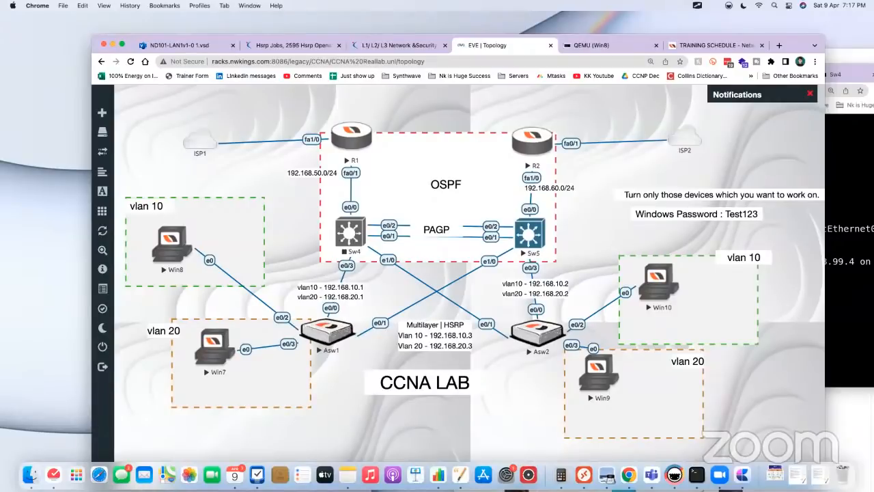
click(695, 46)
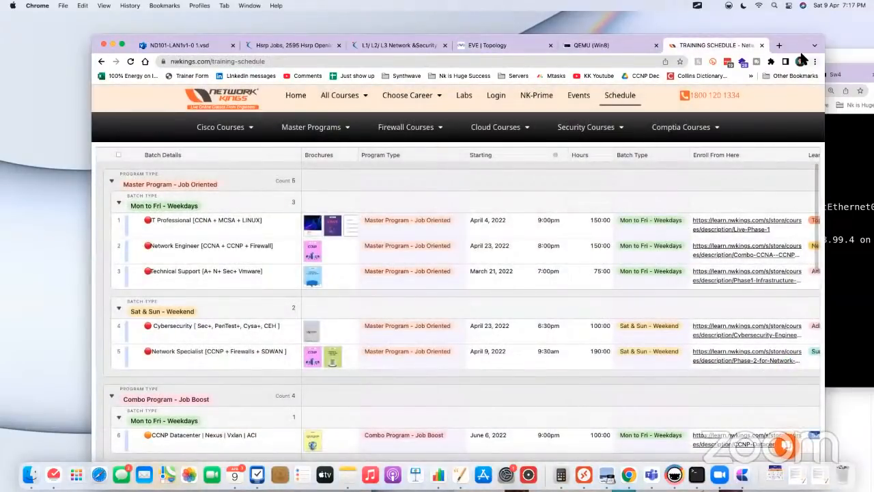
Step: Reposition the browser window slightly and review the training schedule's combo programs and single weekday programs
drag(799, 52, 796, 39)
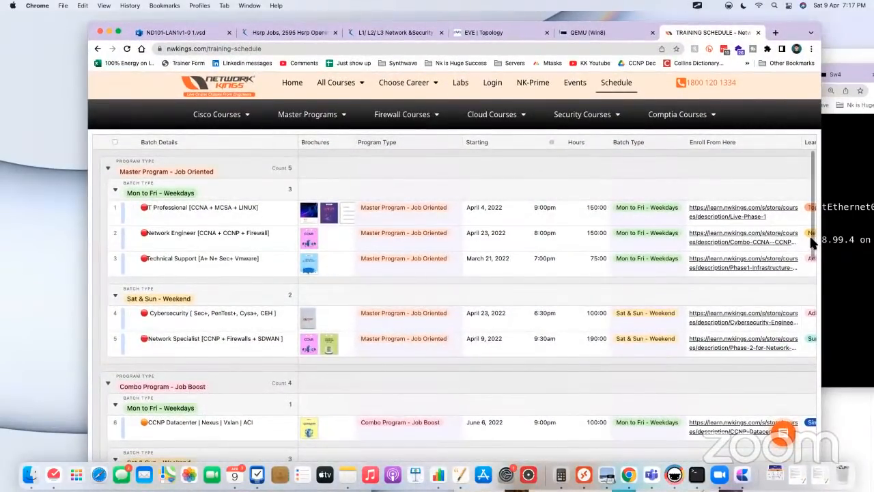
drag(817, 266, 814, 292)
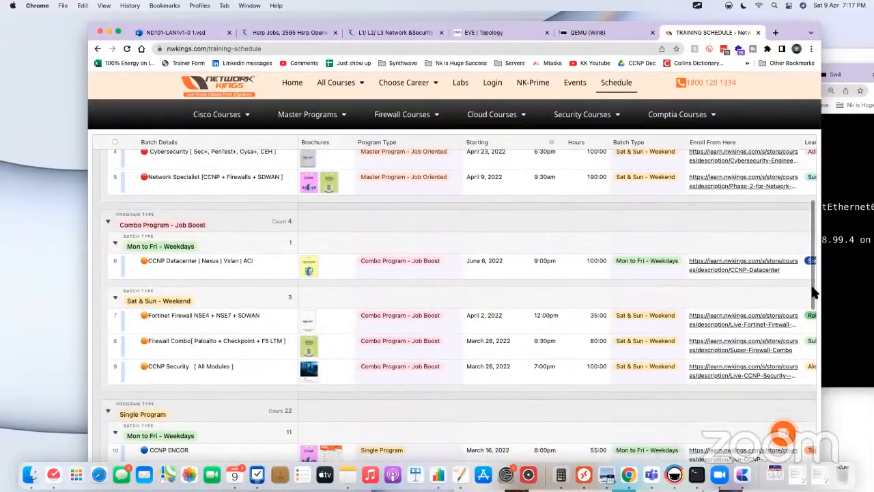
drag(814, 292, 800, 365)
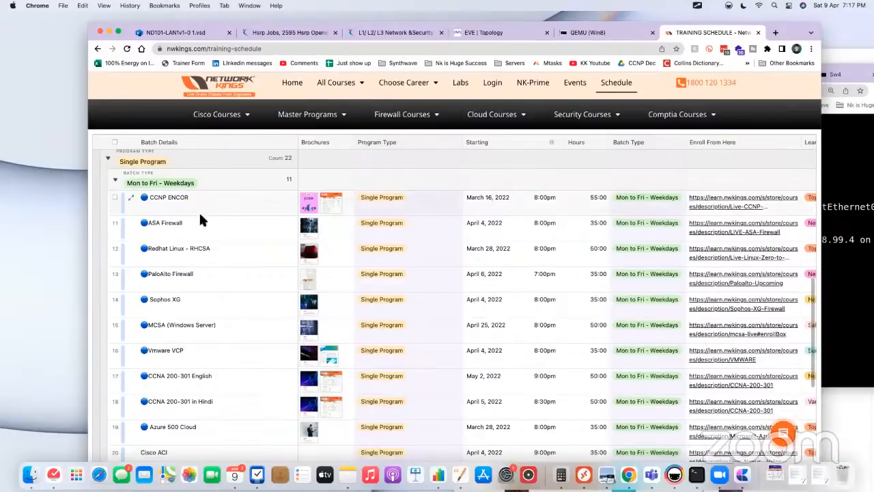
mouse_move(812, 290)
mouse_down()
mouse_move(808, 315)
mouse_move(806, 303)
mouse_up()
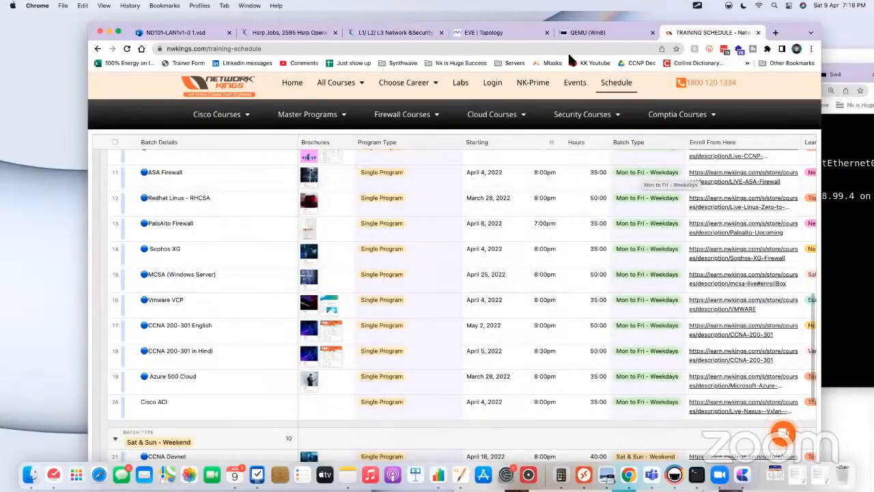
Step: Open the macOS Notification Center, clear the top group of calendar notifications and close it again
click(851, 6)
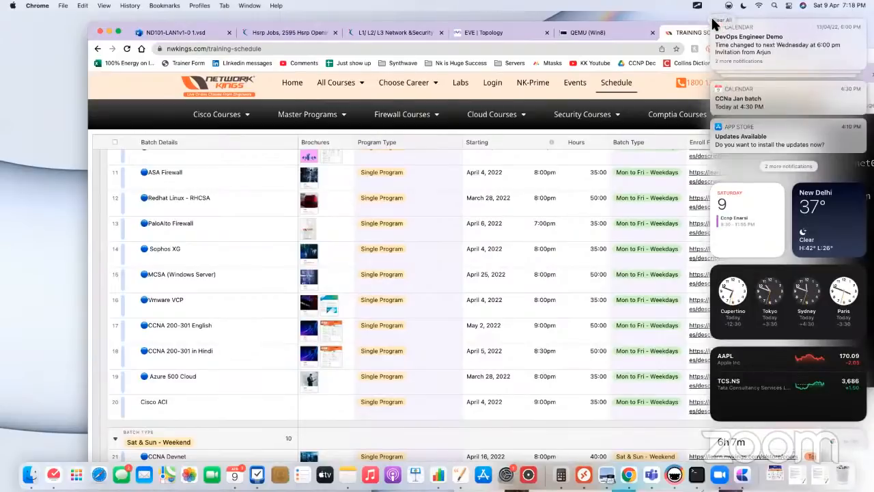
click(713, 21)
click(699, 19)
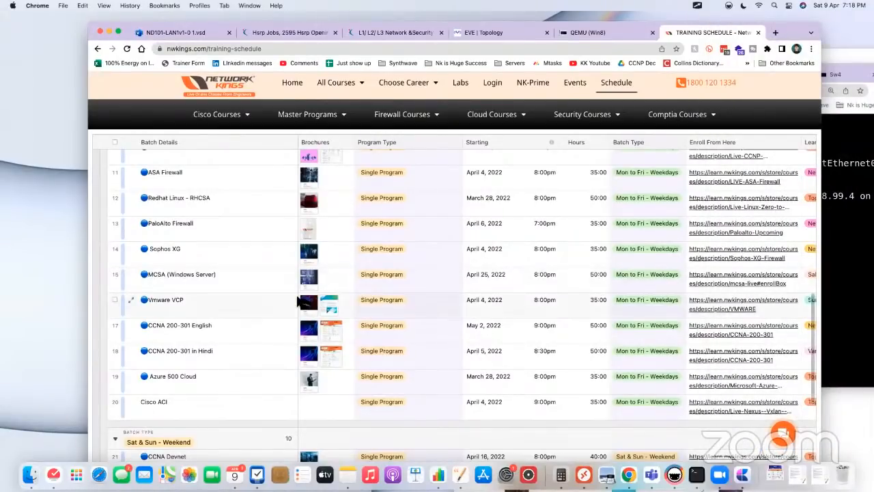